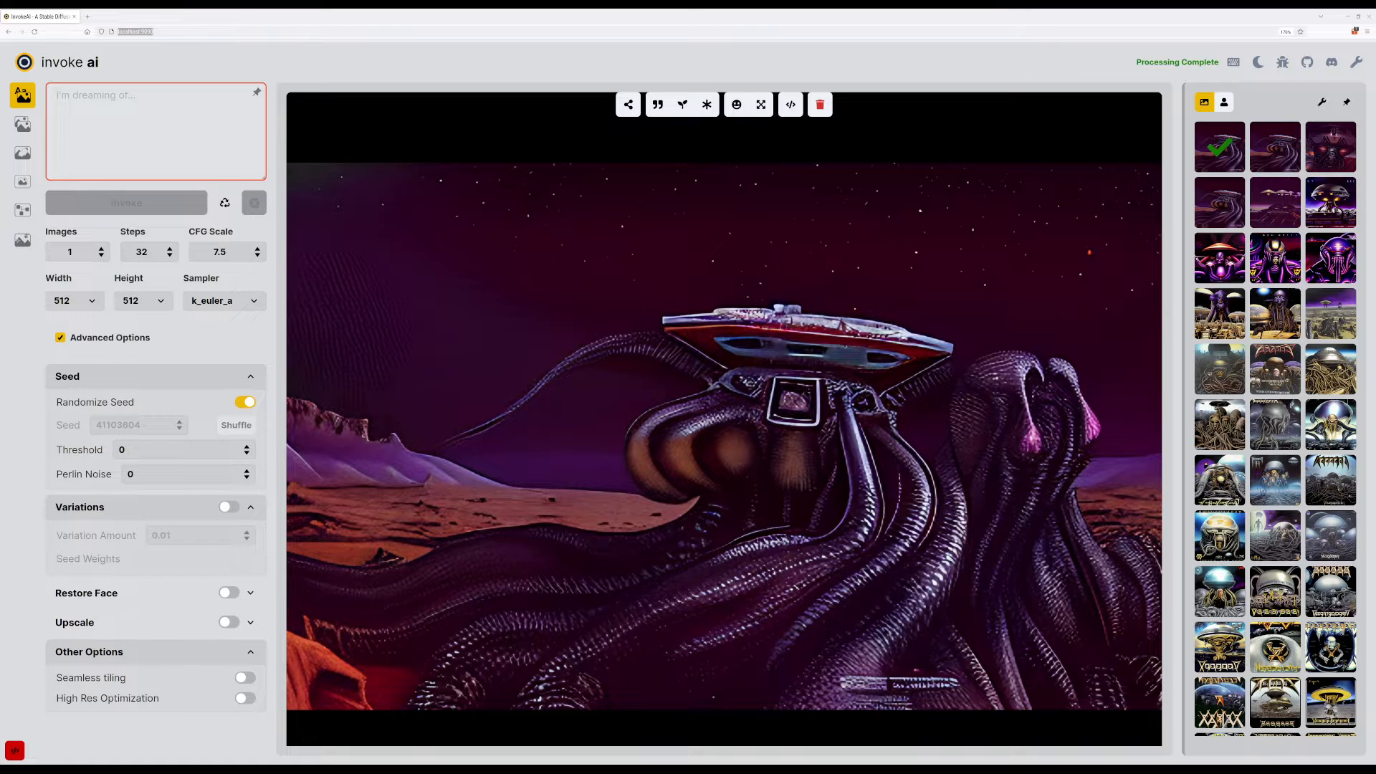
# Bring the Cosmic Pies cartoon's browser window over the canvas, zoom the image and enlarge the window to fit the whole drawing.
pyautogui.moveTo(1118, 0); pyautogui.dragTo(873, 166)
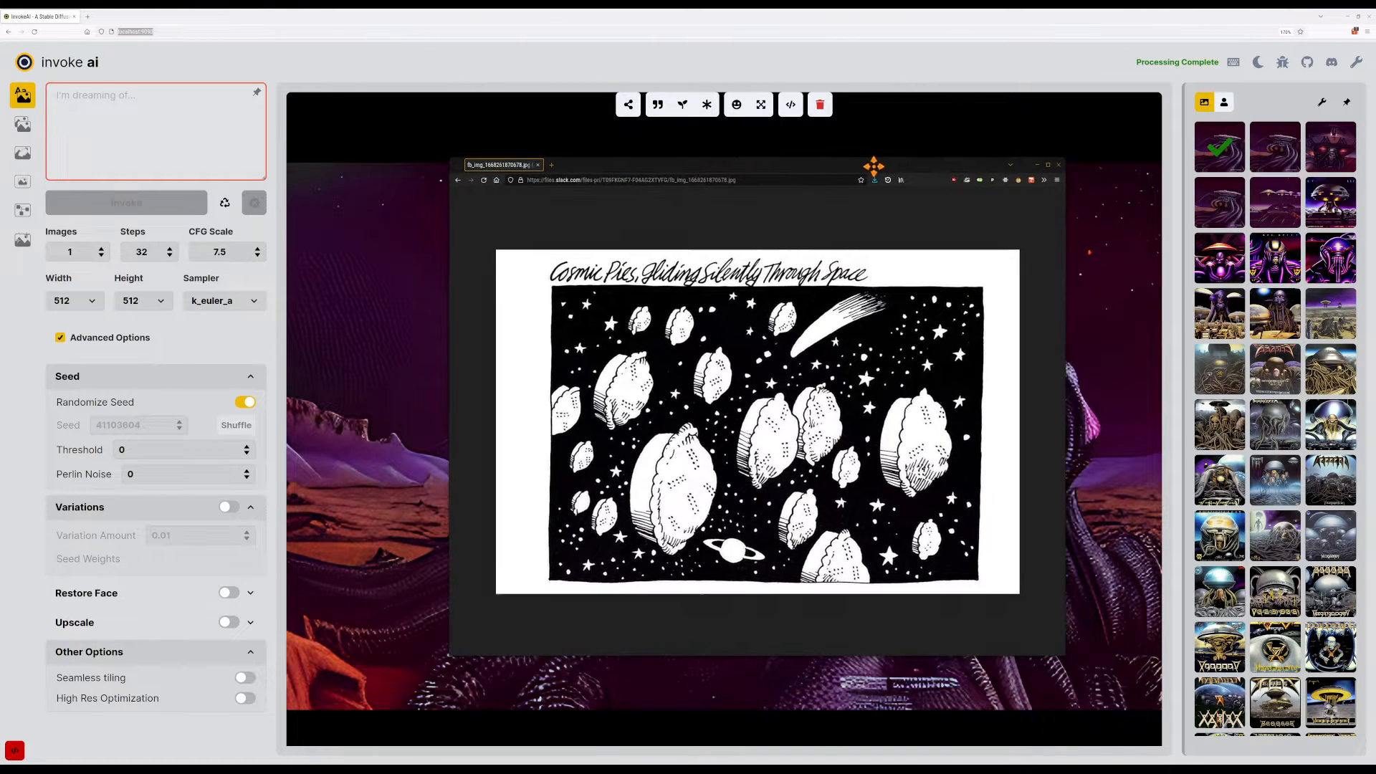
pyautogui.click(806, 393)
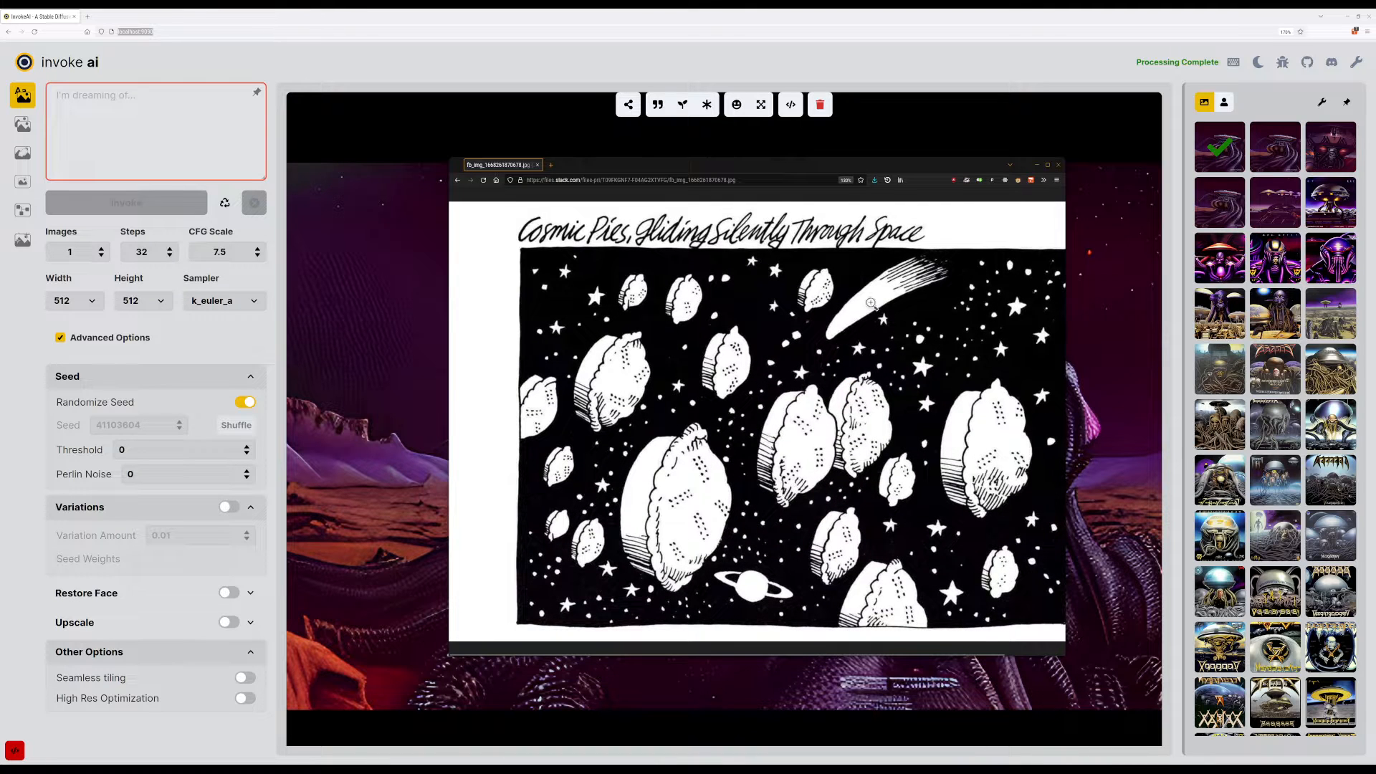
pyautogui.moveTo(820, 170); pyautogui.dragTo(674, 144)
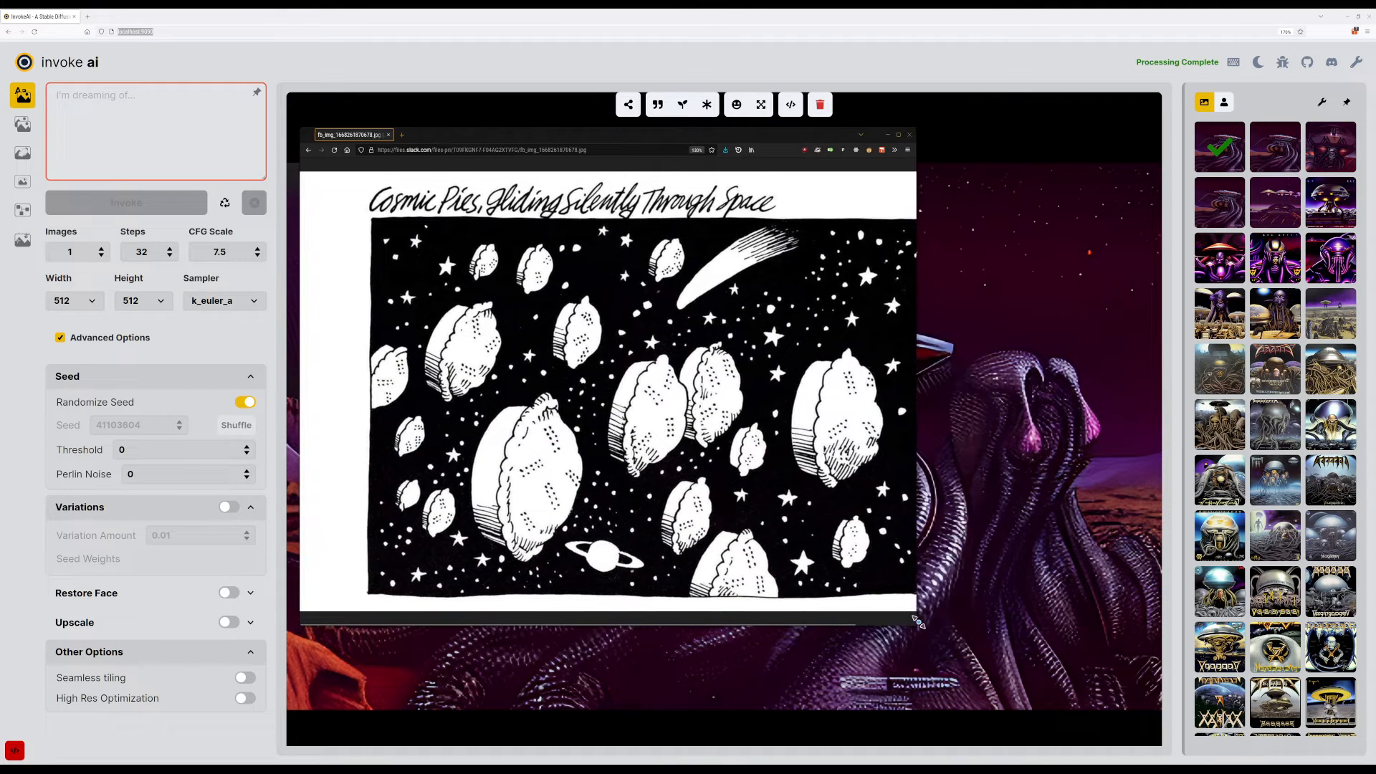
pyautogui.moveTo(917, 625); pyautogui.dragTo(1062, 655)
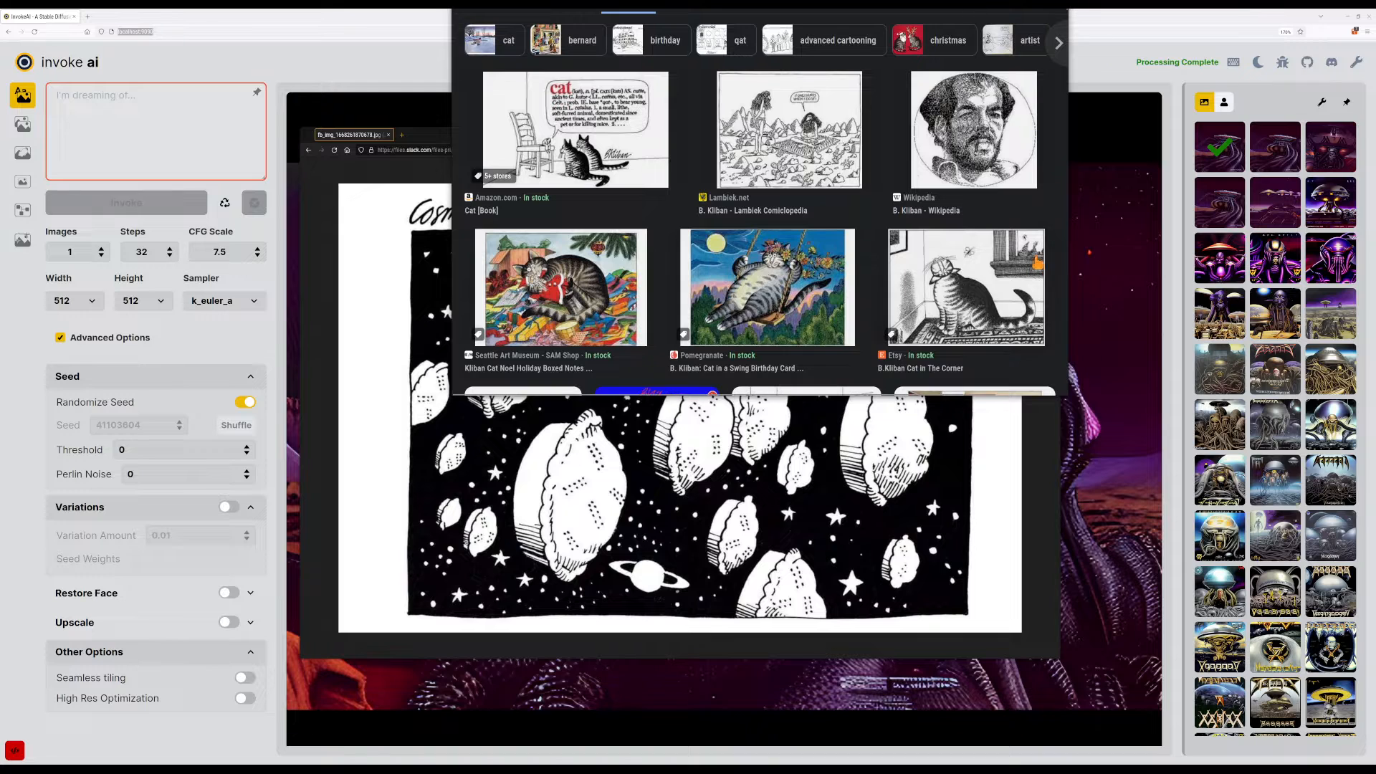
# Browse the B. Kliban image search results and preview the "Love to Eat Them Mousies" cartoon.
pyautogui.scroll(-3, 824, 243)
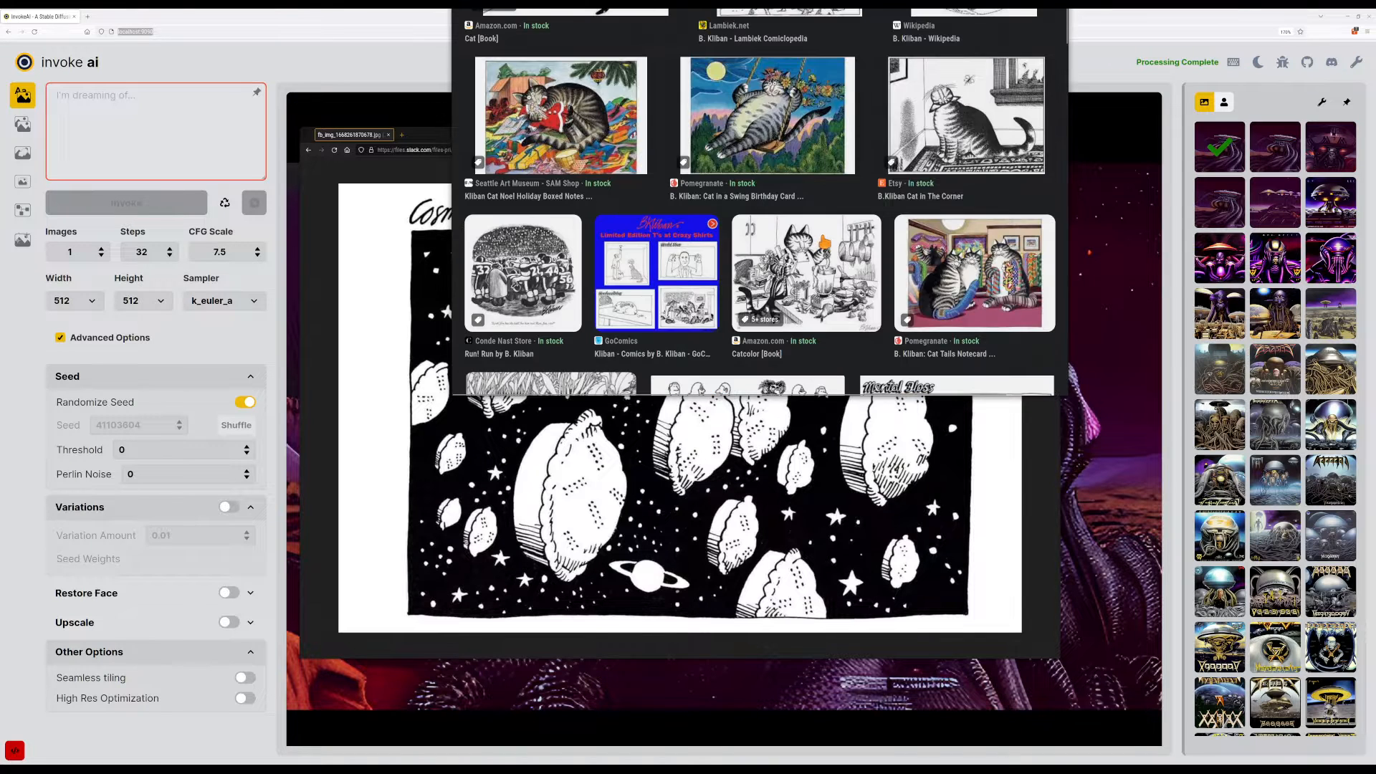
pyautogui.scroll(-2, 818, 265)
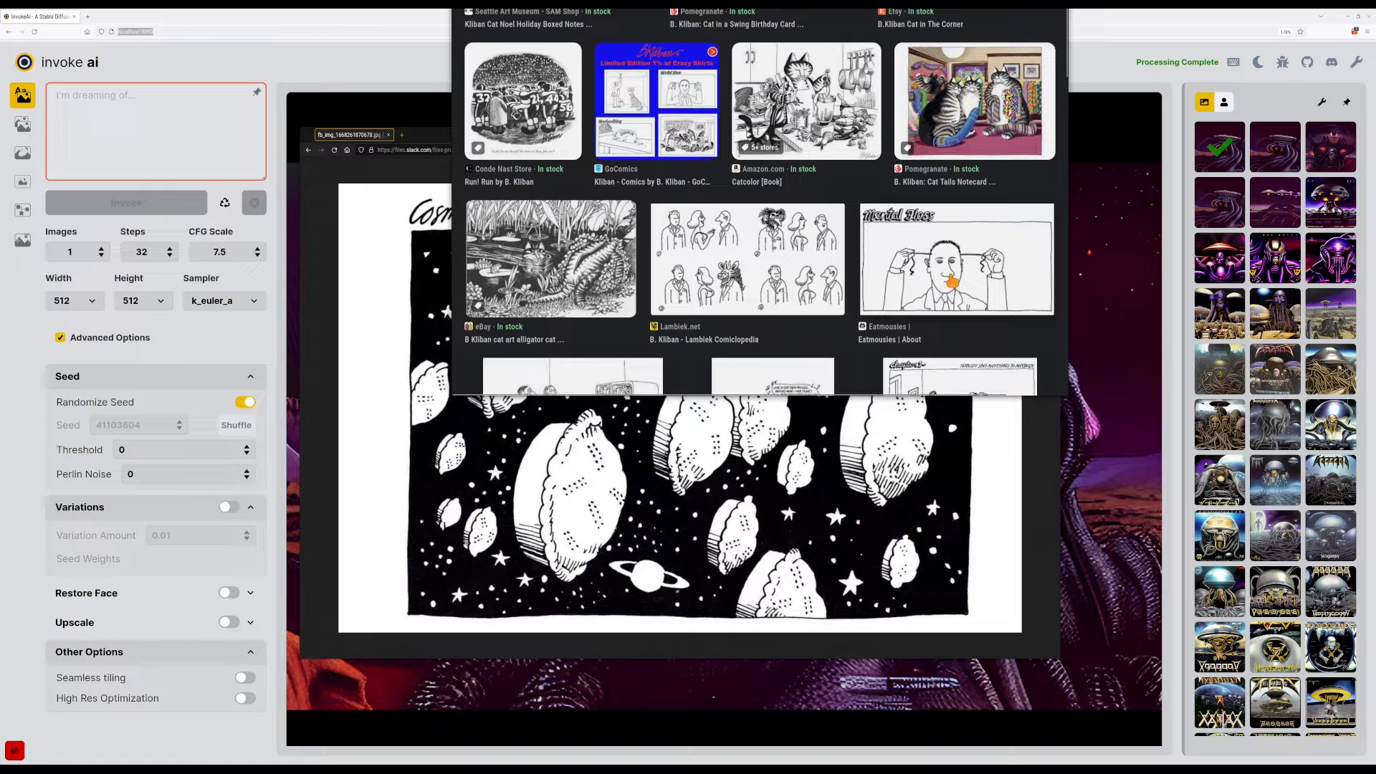
pyautogui.scroll(-2, 961, 279)
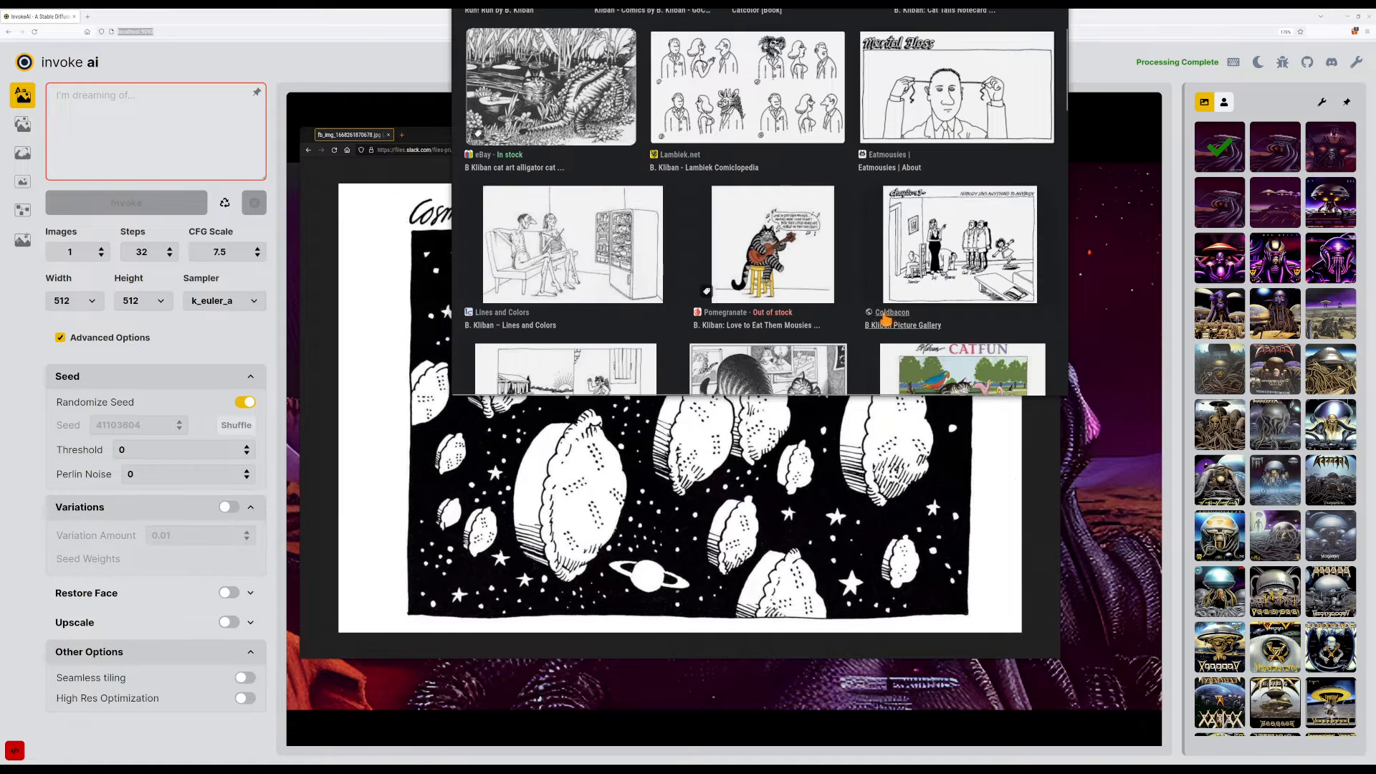
pyautogui.click(792, 286)
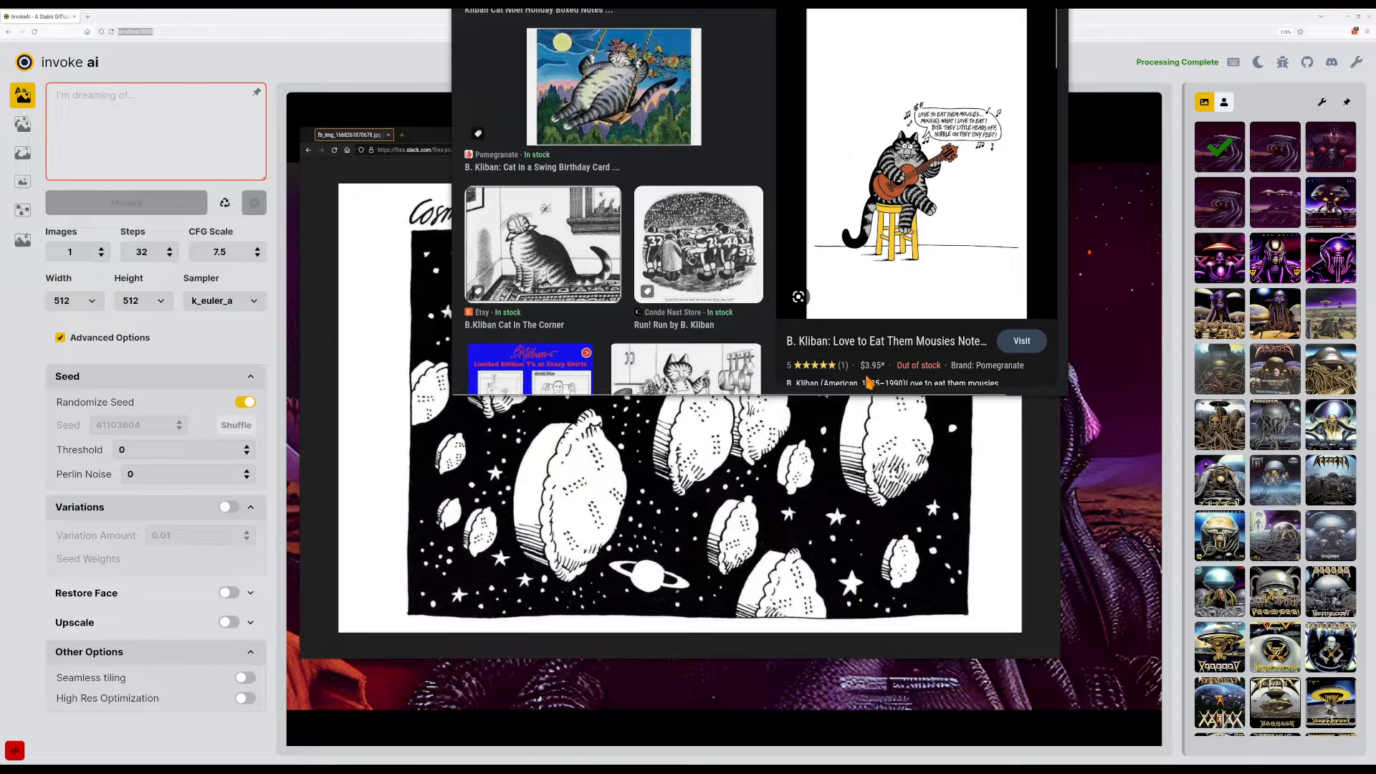
pyautogui.moveTo(864, 366); pyautogui.dragTo(889, 372)
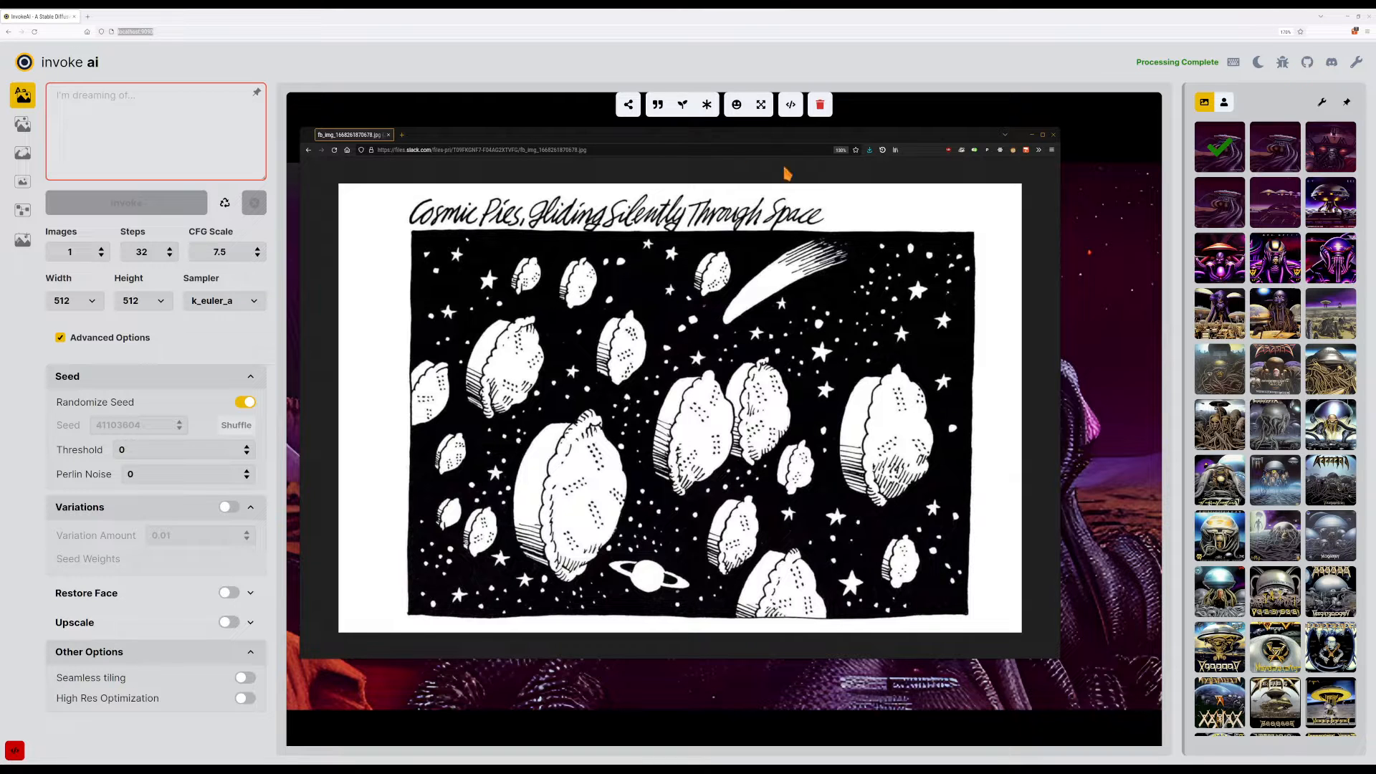
pyautogui.moveTo(732, 145); pyautogui.dragTo(721, 86)
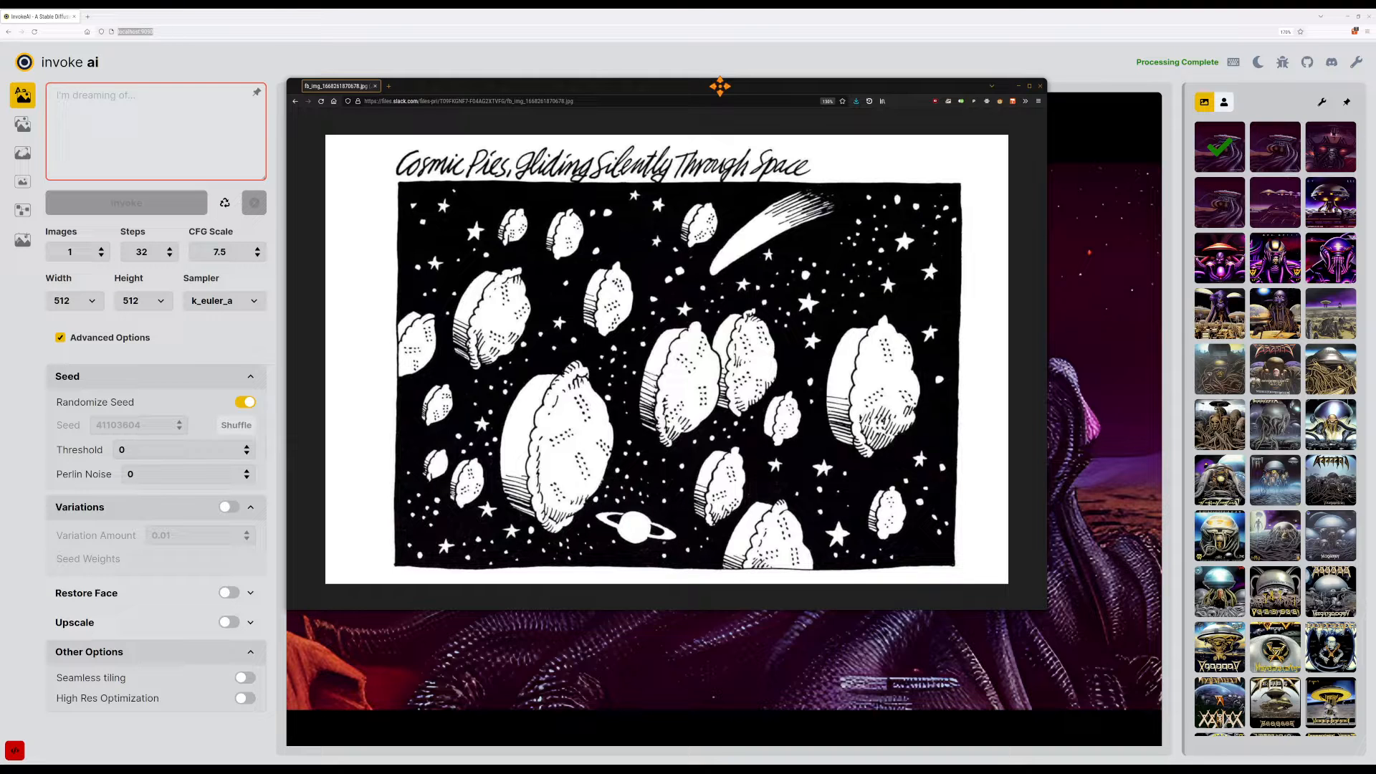
pyautogui.moveTo(721, 86); pyautogui.dragTo(820, 0)
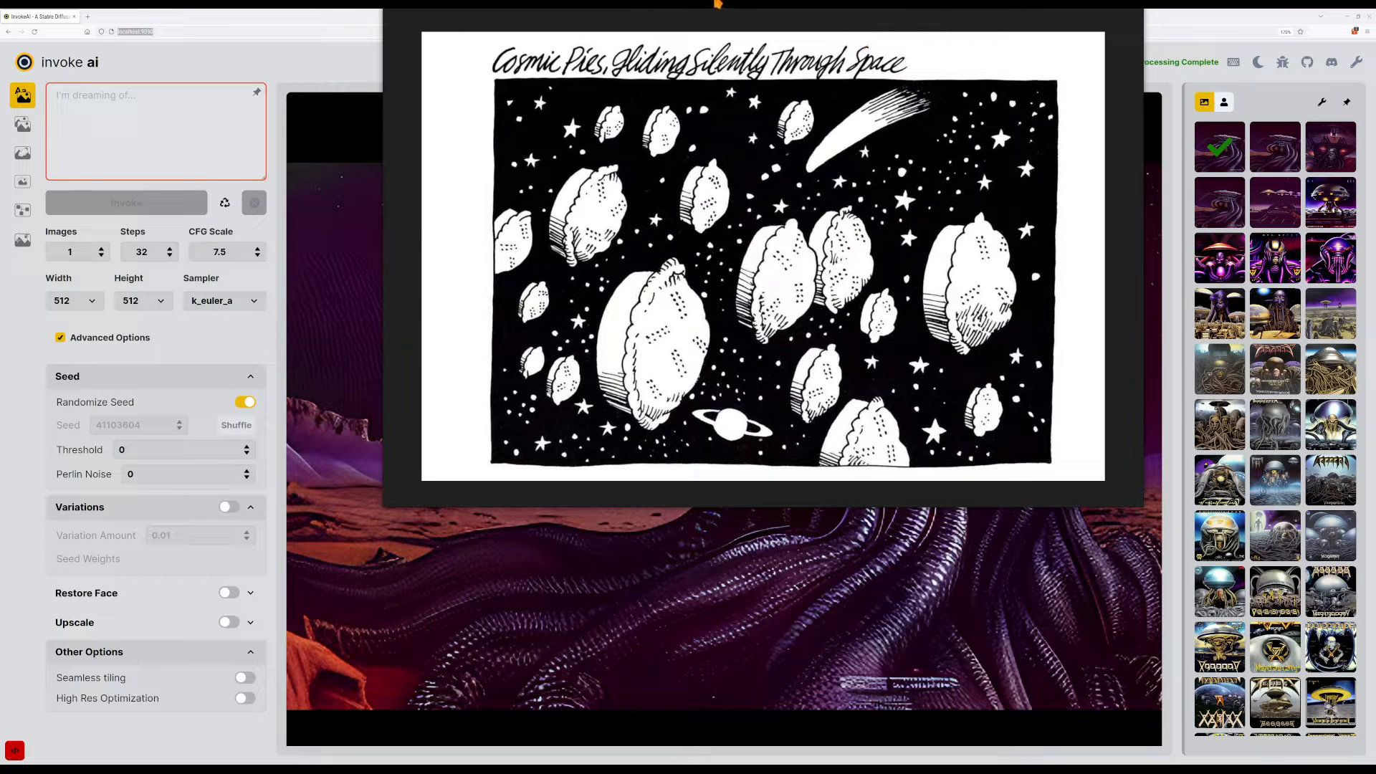
# Capture a screenshot of the Cosmic Pies drawing inside its black frame, without the title, and copy it to the clipboard.
pyautogui.moveTo(795, 18); pyautogui.dragTo(888, 127)
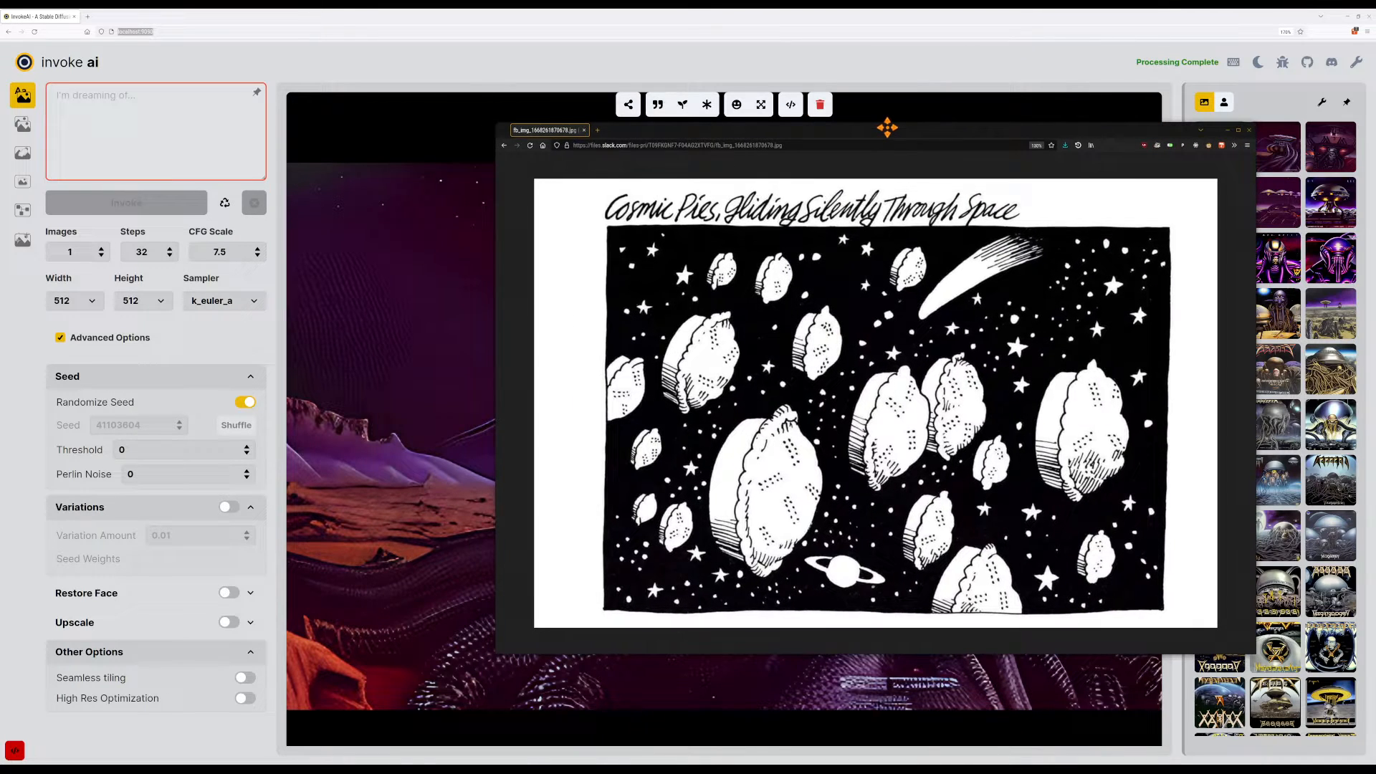
pyautogui.rightClick(851, 274)
pyautogui.click(861, 290)
pyautogui.press('Print')
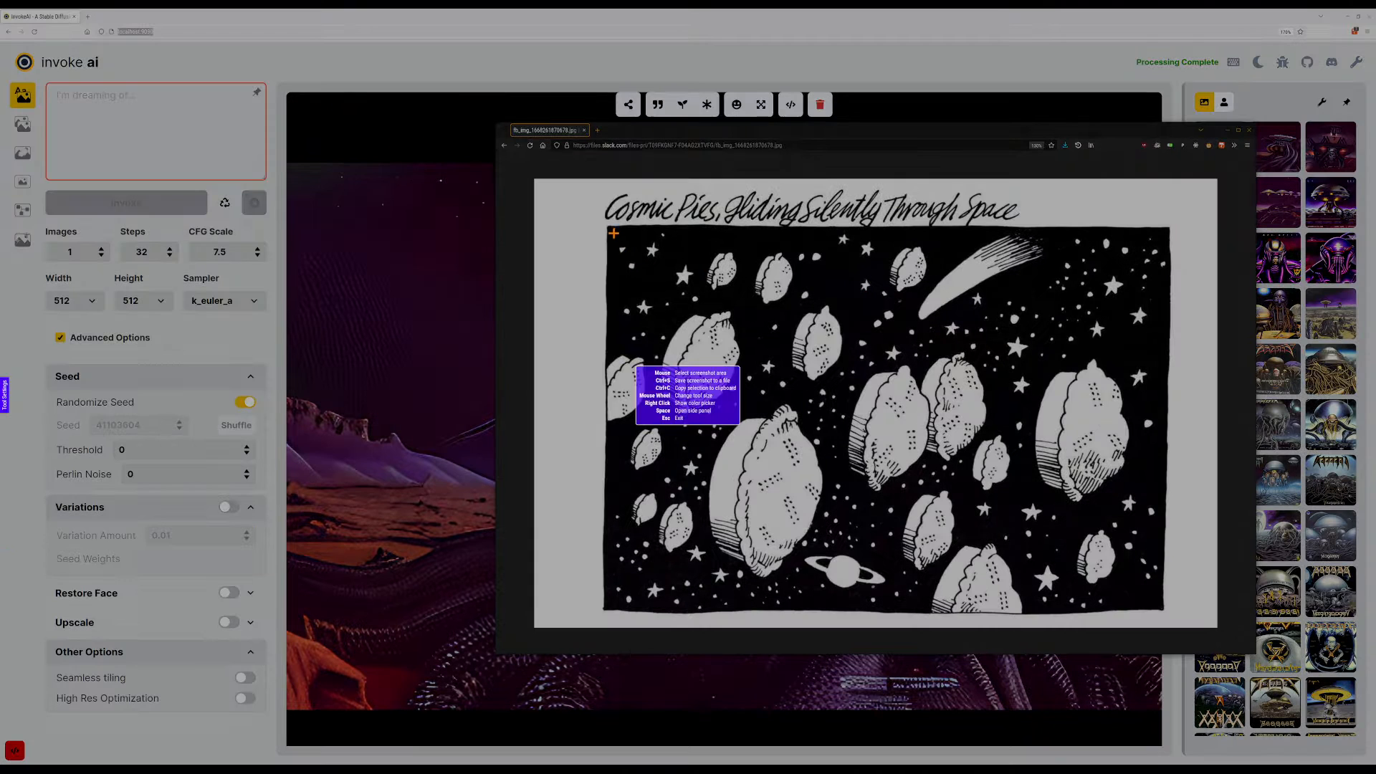
pyautogui.moveTo(609, 228); pyautogui.dragTo(1159, 610)
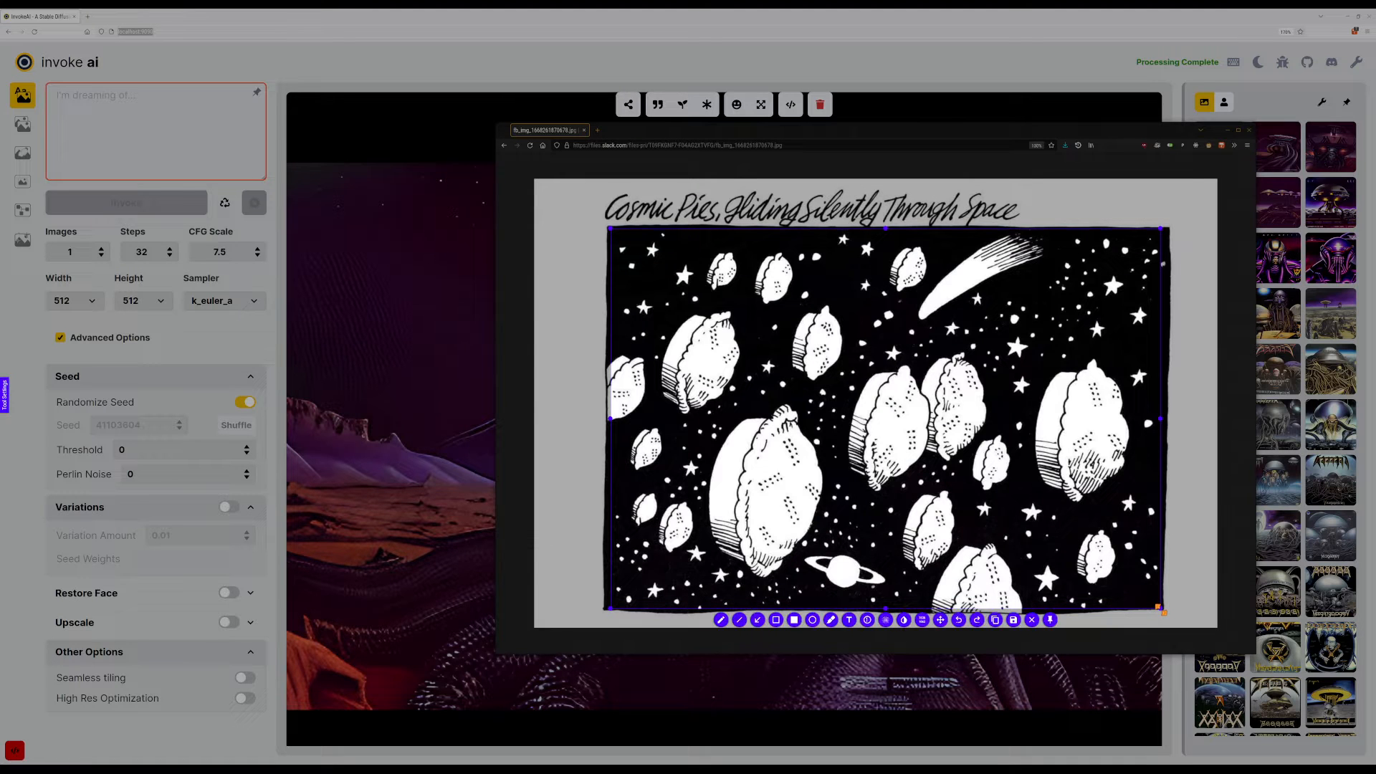
pyautogui.hotkey('ctrl', 'c')
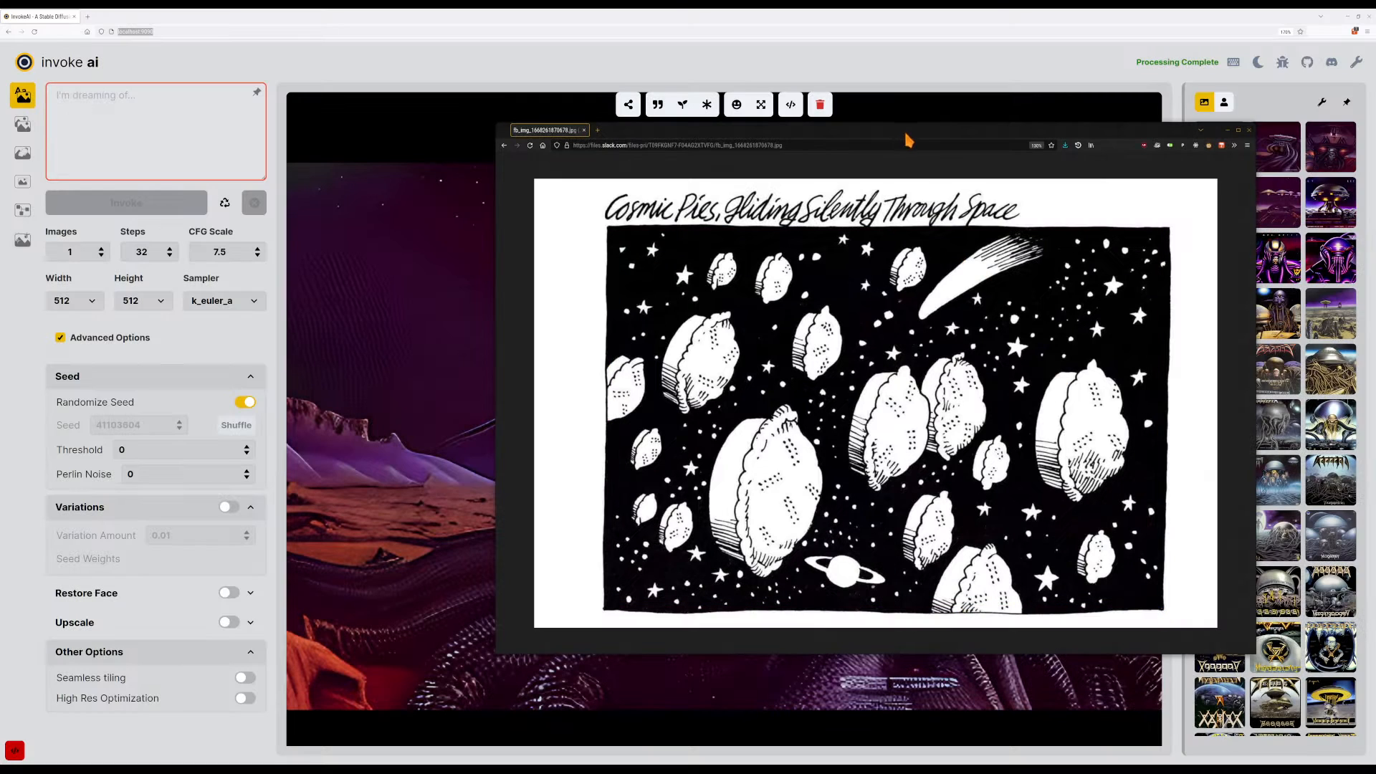
# Paste the copied drawing as the initial image for image-to-image generation and unpin the gallery.
pyautogui.moveTo(905, 135); pyautogui.dragTo(1136, 0)
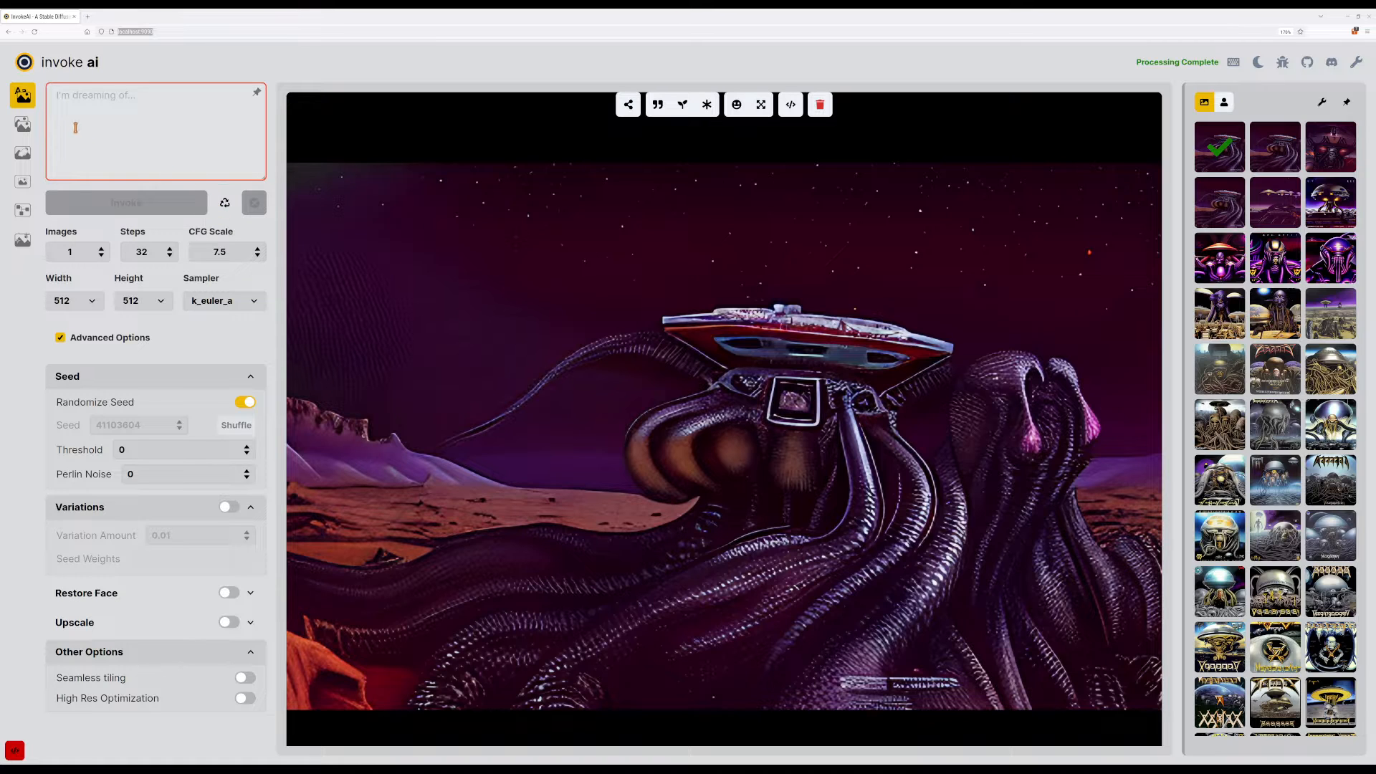
pyautogui.click(23, 124)
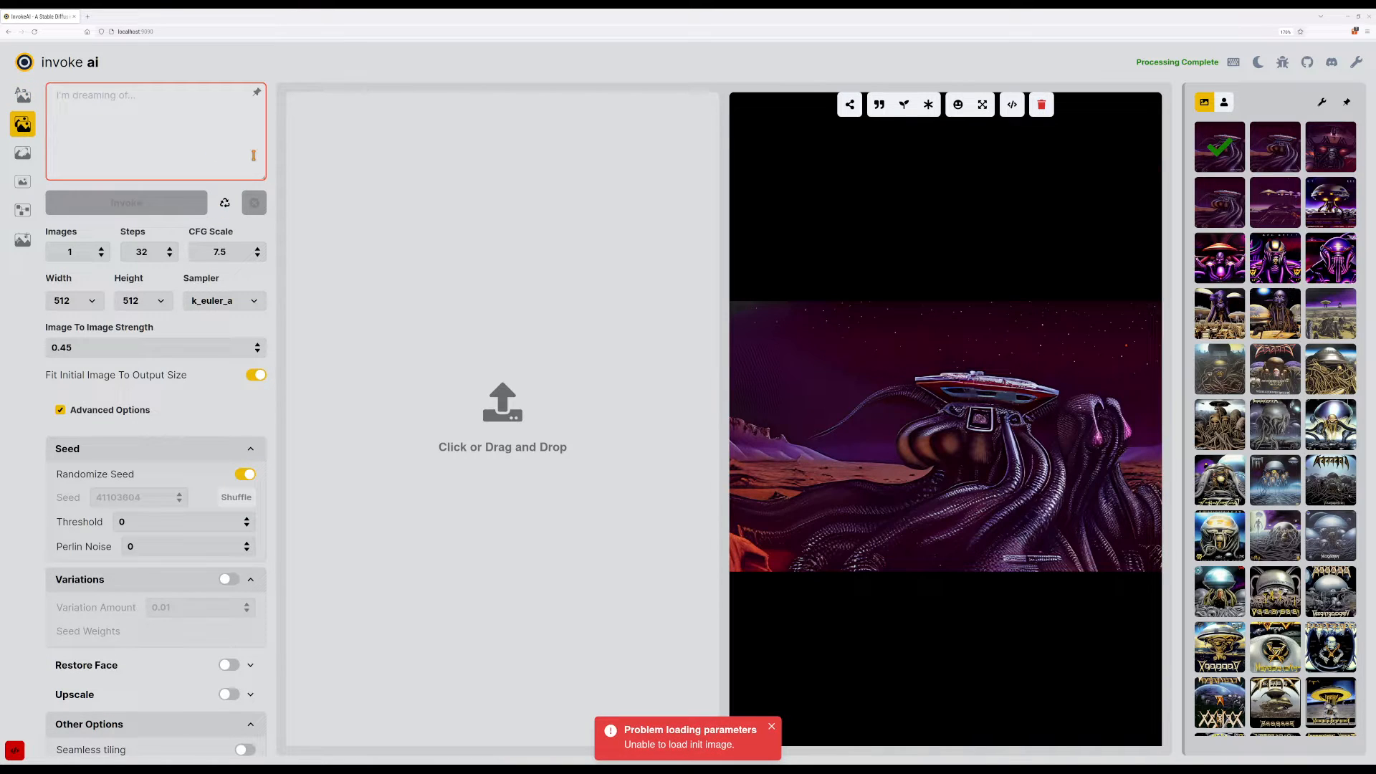
pyautogui.hotkey('ctrl', 'v')
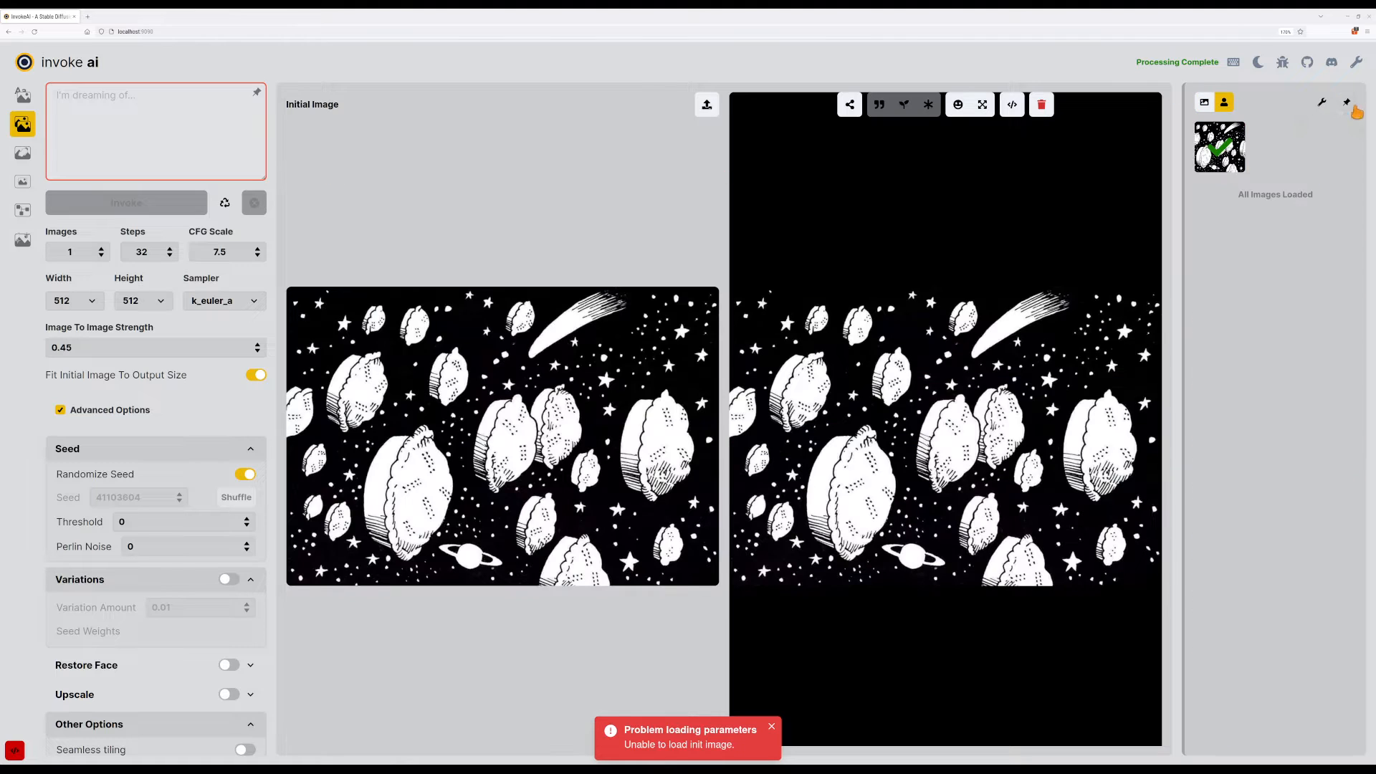
pyautogui.click(1355, 108)
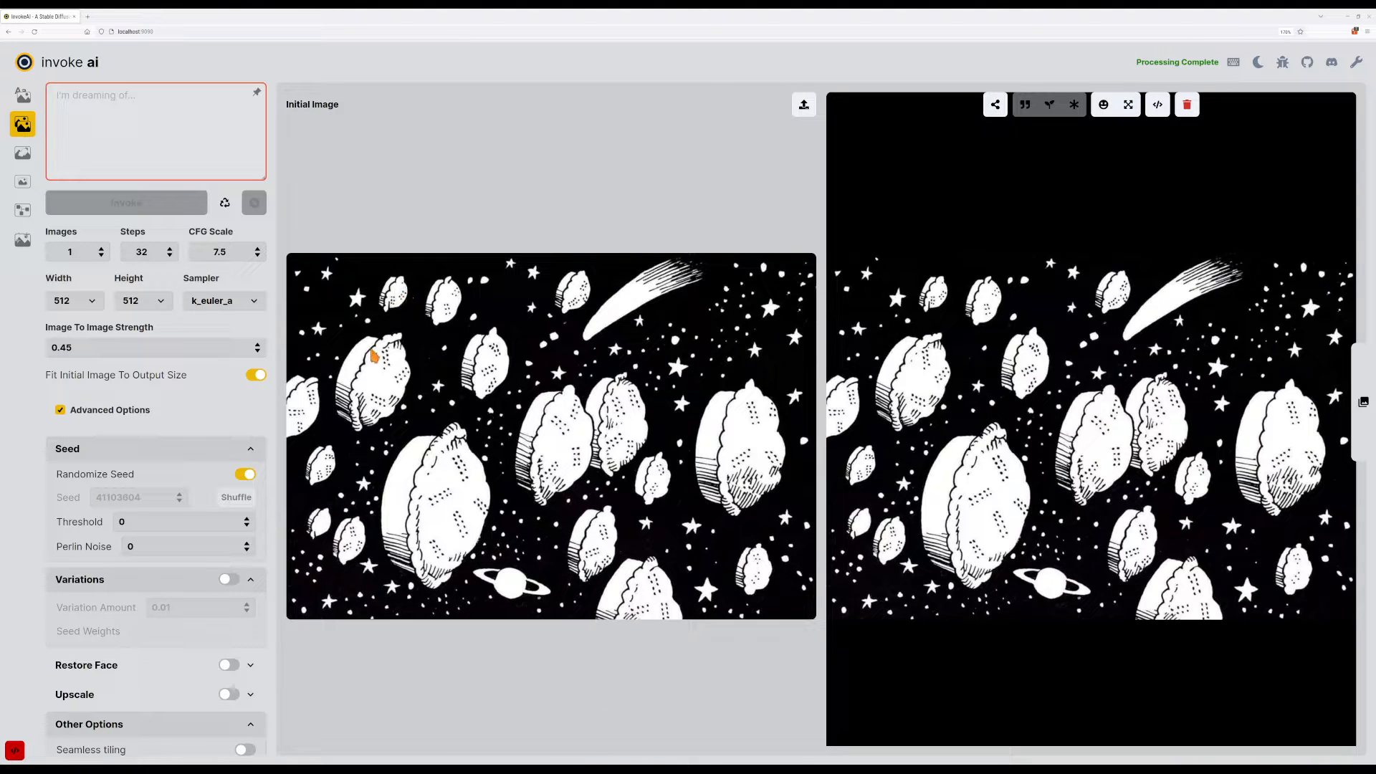
# Enter the prompt "pies flying through space" and generate an image from it.
pyautogui.click(149, 176)
pyautogui.write('ipe')
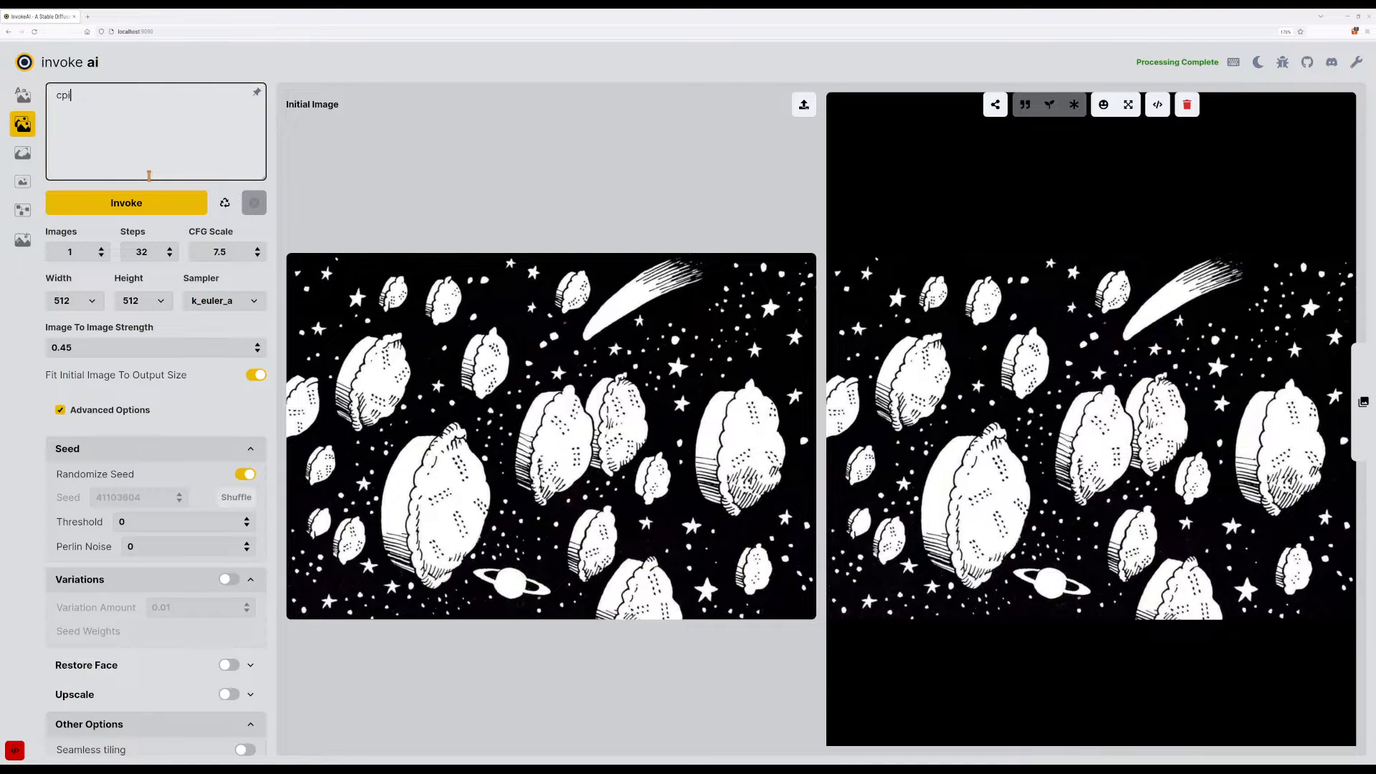
pyautogui.press('BackSpace')
pyautogui.press('BackSpace')
pyautogui.press('BackSpace')
pyautogui.write('pies flying through space')
pyautogui.press('Return')
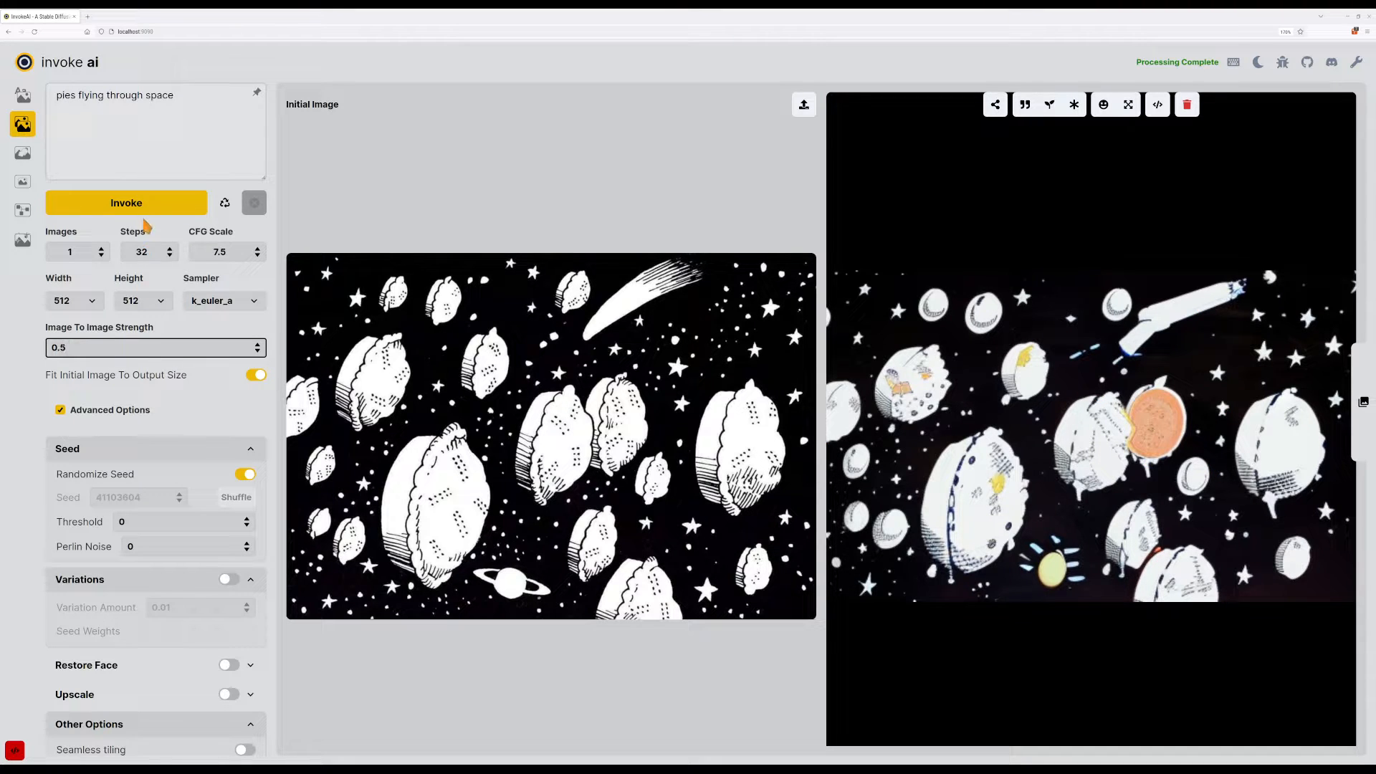
# Generate an image at image-to-image strength 0.5 and another at strength 0.75.
pyautogui.click(144, 209)
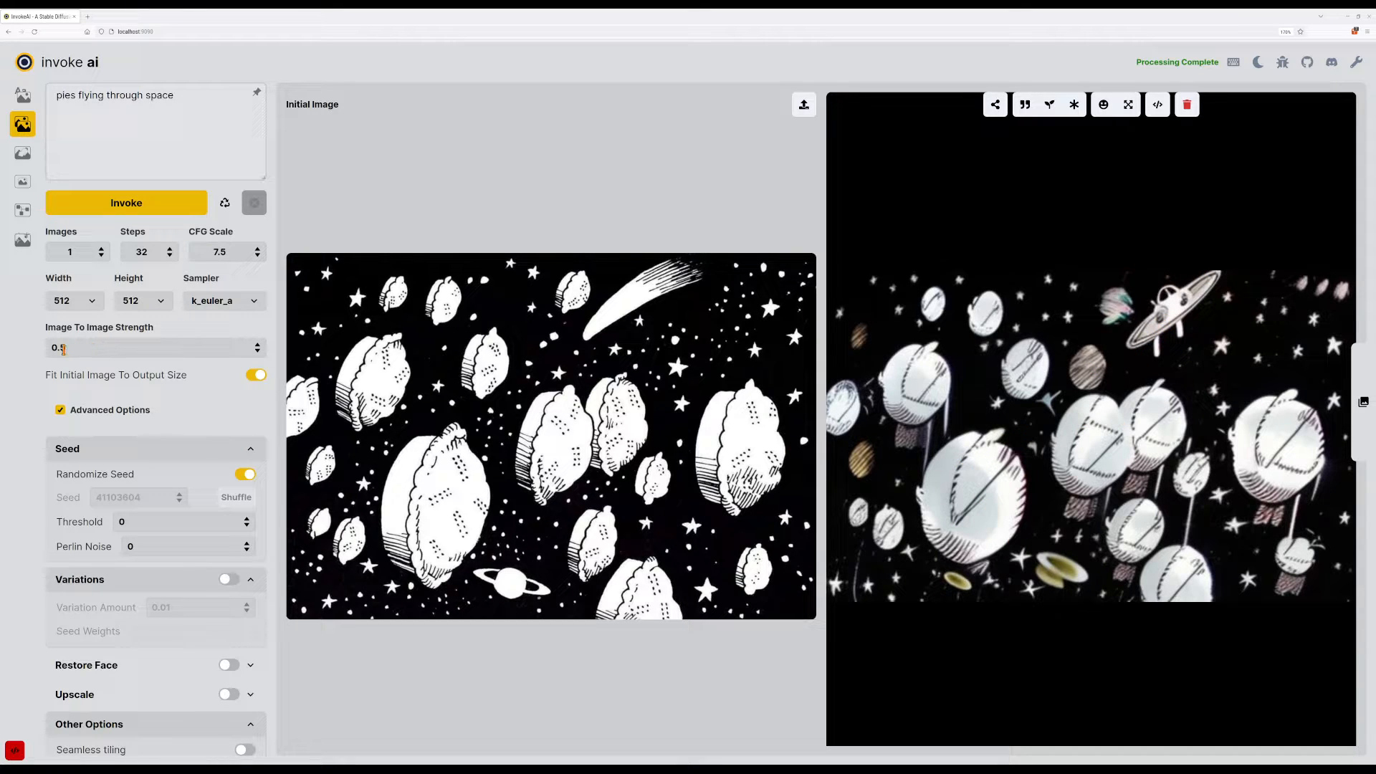
pyautogui.doubleClick(61, 348)
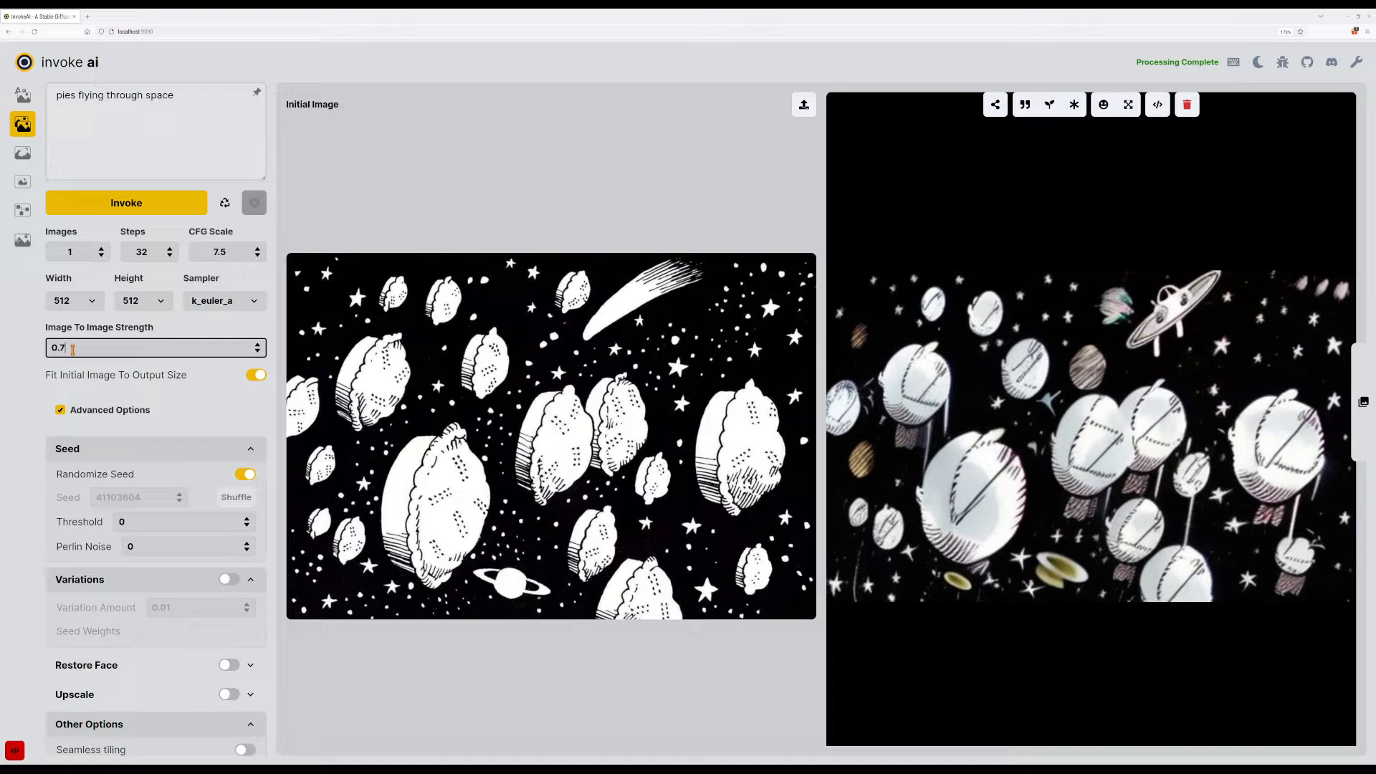
pyautogui.click(124, 208)
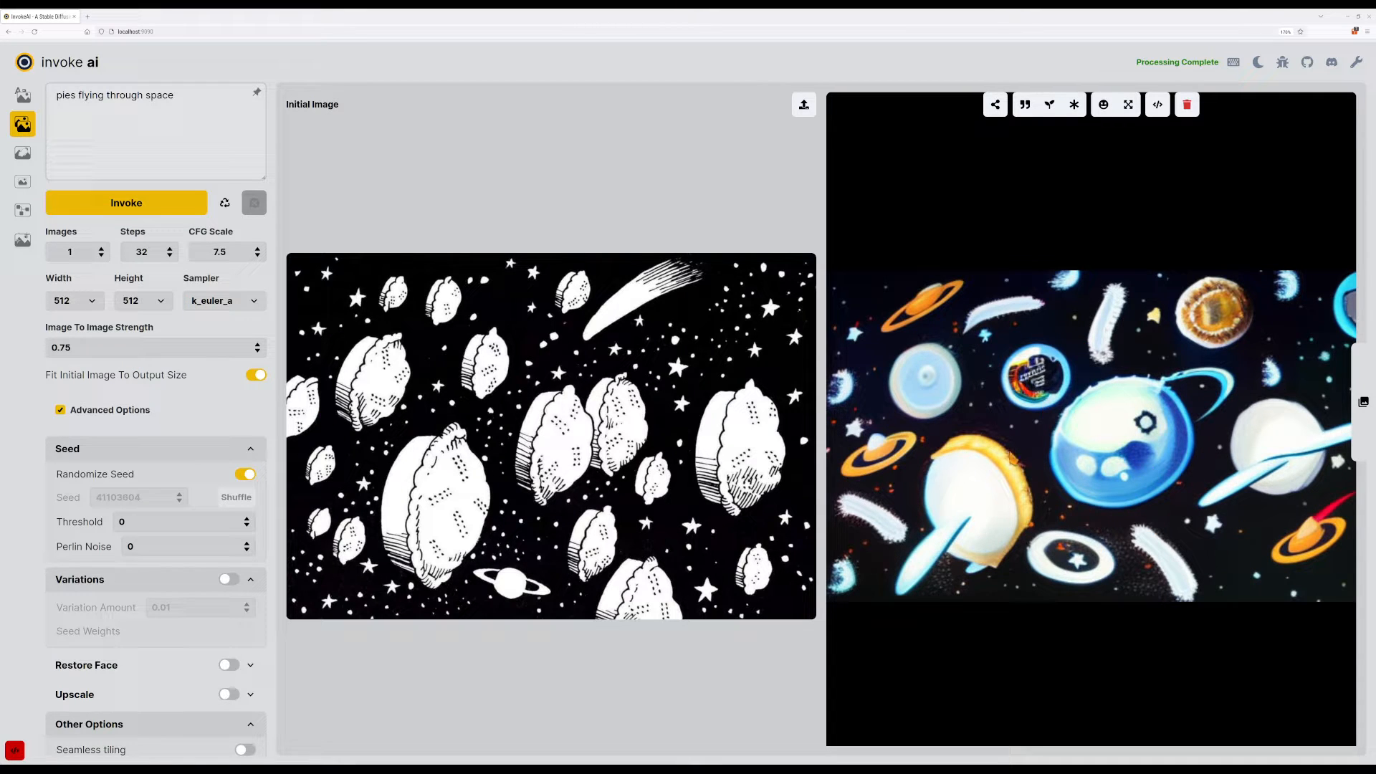
# Generate an image at CFG scale 14 and another at CFG scale 12.5.
pyautogui.click(257, 256)
pyautogui.click(179, 210)
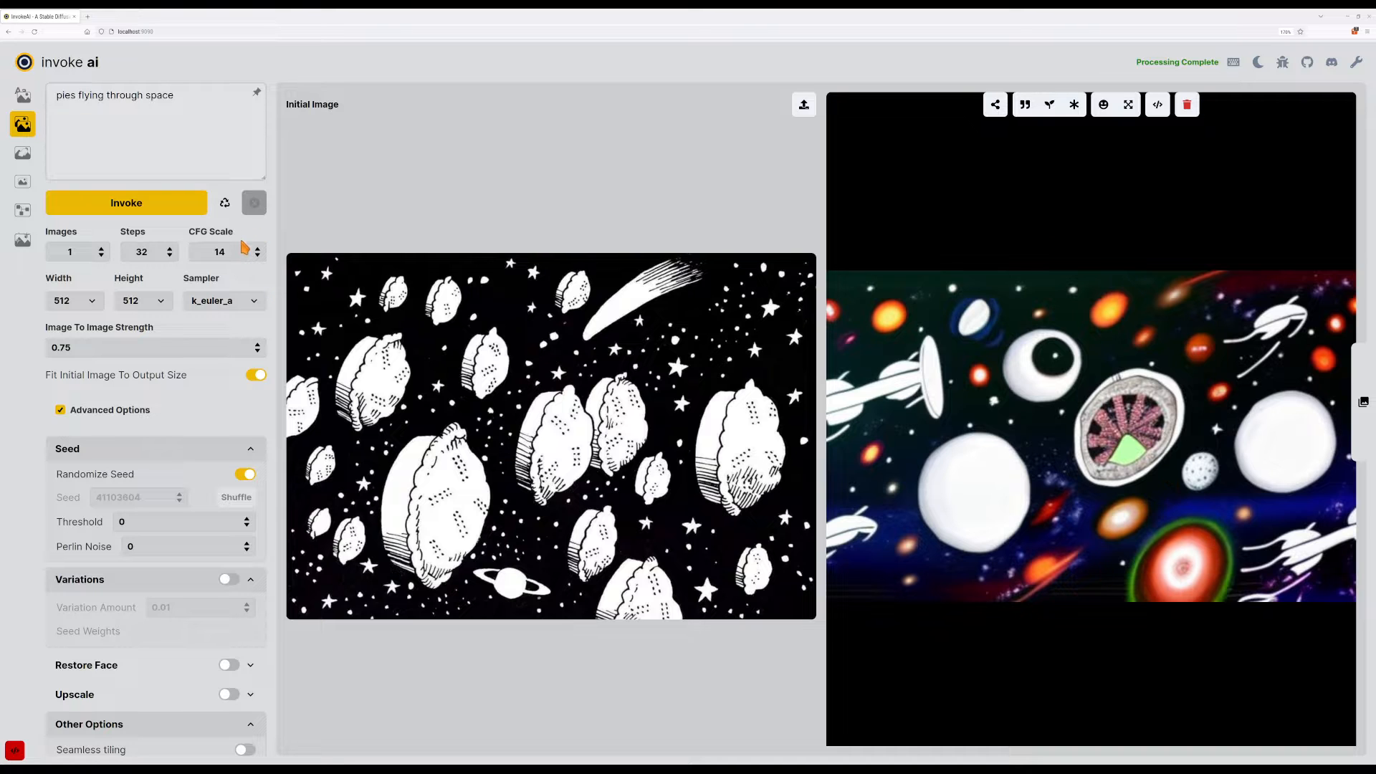
pyautogui.click(257, 256)
pyautogui.click(258, 256)
pyautogui.click(257, 256)
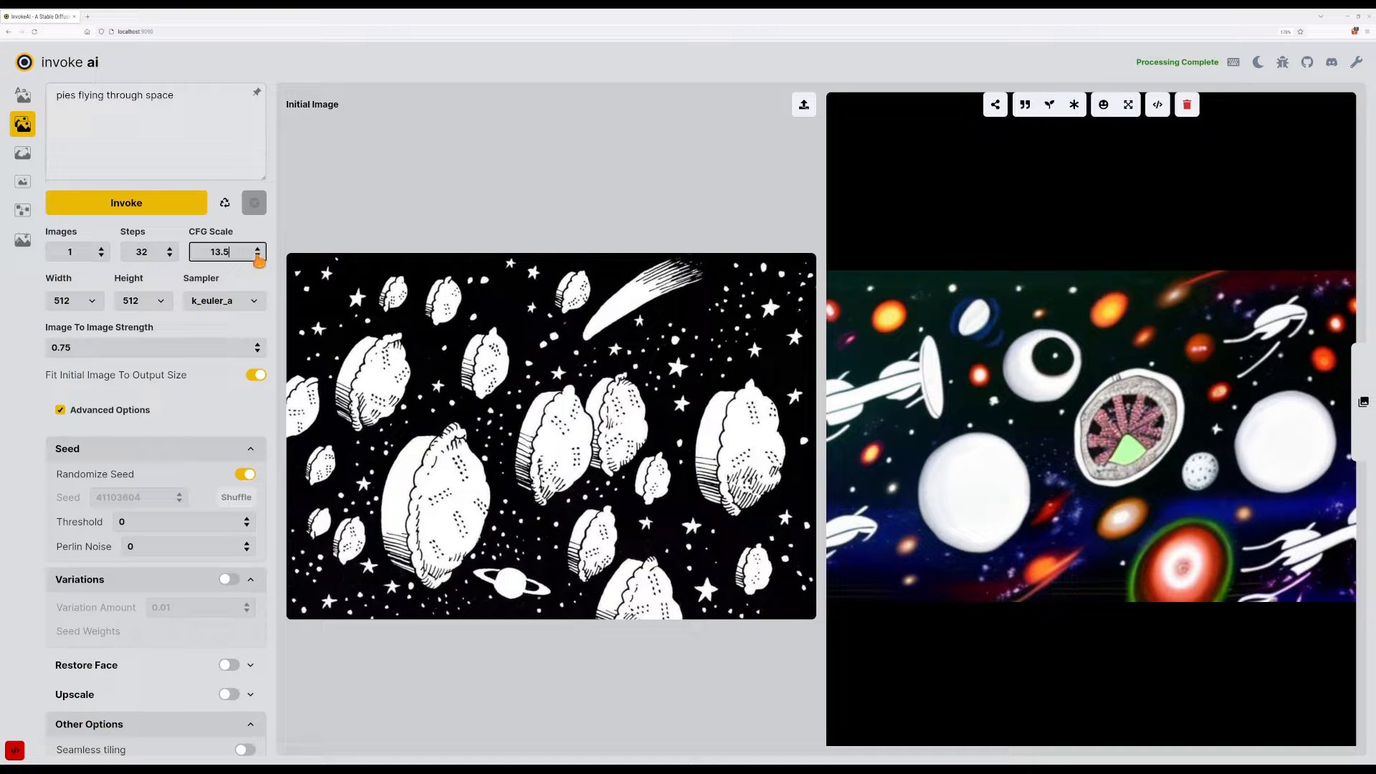
pyautogui.click(125, 210)
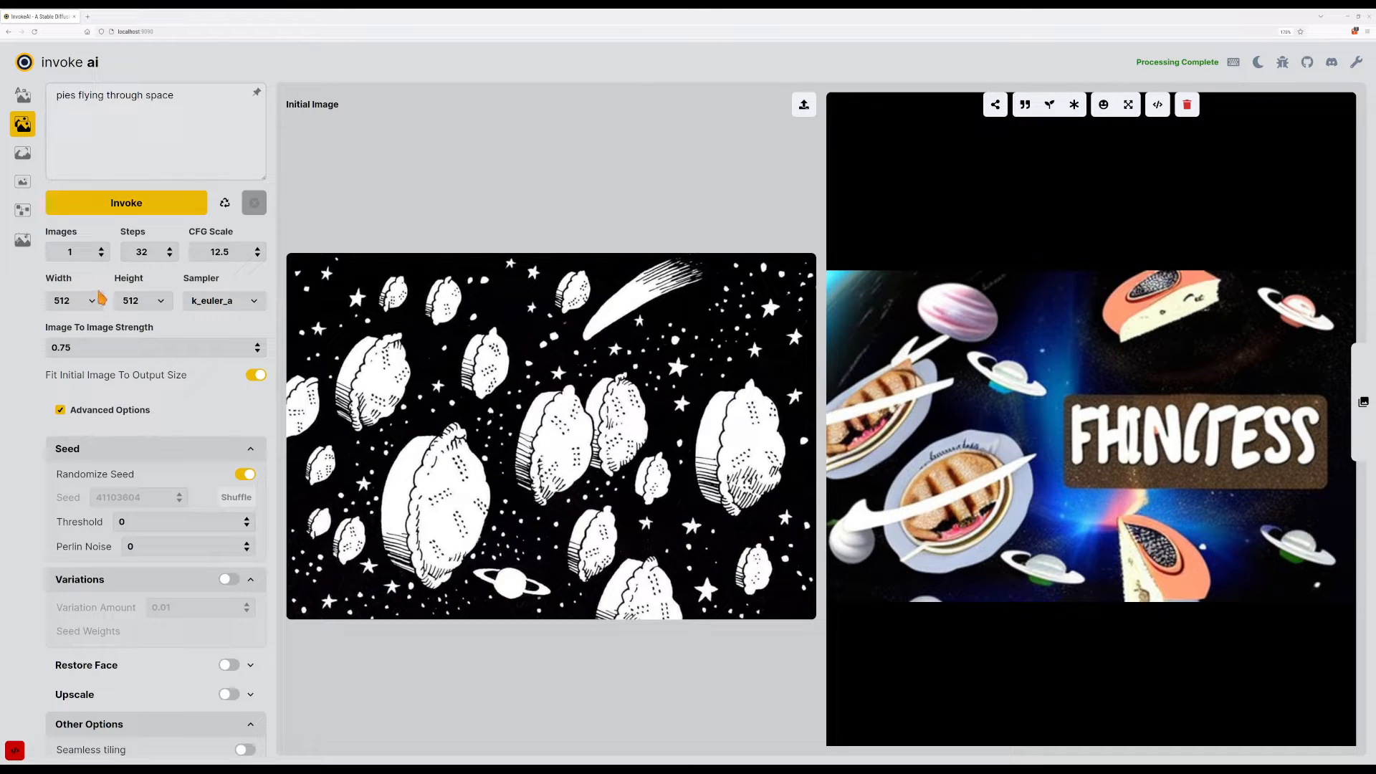
# Lower the CFG scale to 4 and generate a new image.
pyautogui.click(258, 257)
pyautogui.click(258, 256)
pyautogui.click(186, 210)
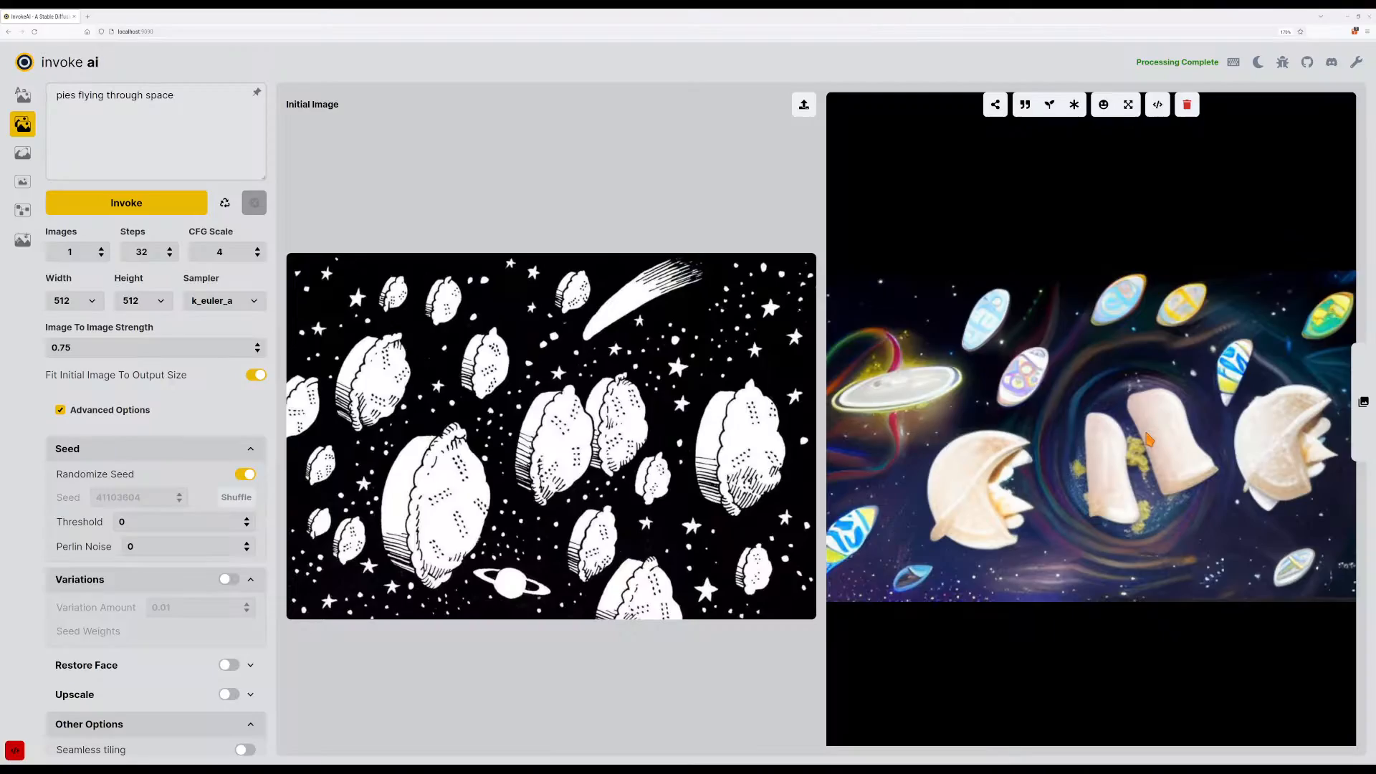
# Lower the CFG scale to 3 and generate three images with that setting.
pyautogui.click(255, 258)
pyautogui.click(187, 211)
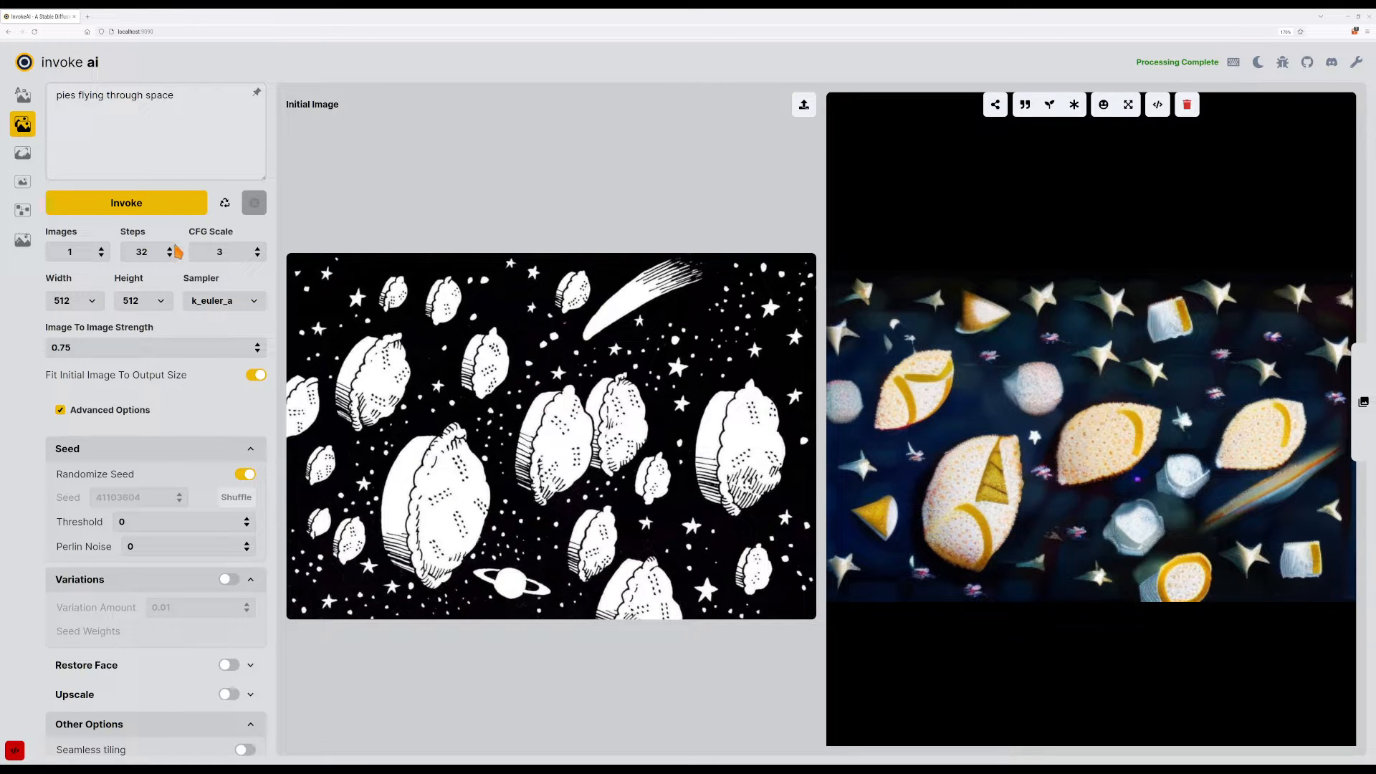
pyautogui.click(156, 213)
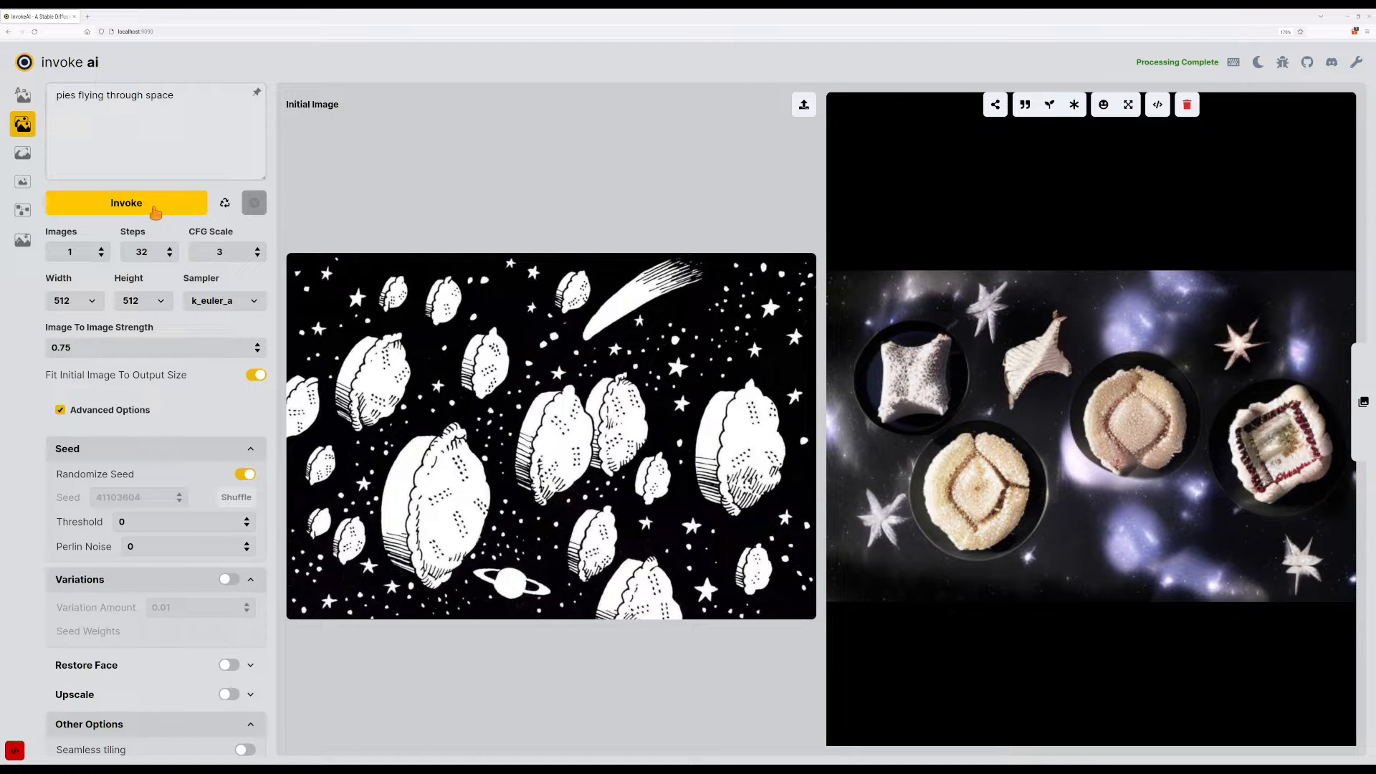
pyautogui.click(155, 212)
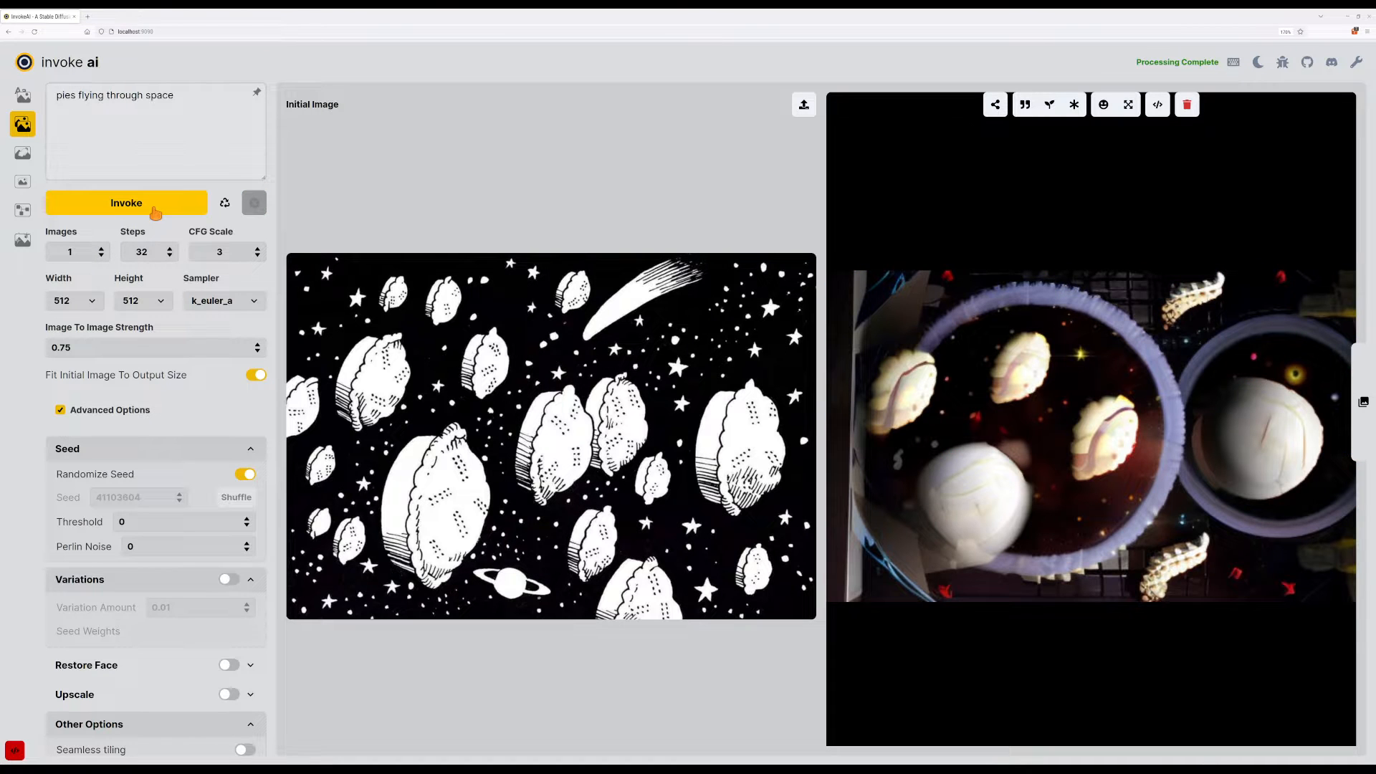
# Generate an image at CFG scale 2 and another at CFG scale 1.5.
pyautogui.click(258, 256)
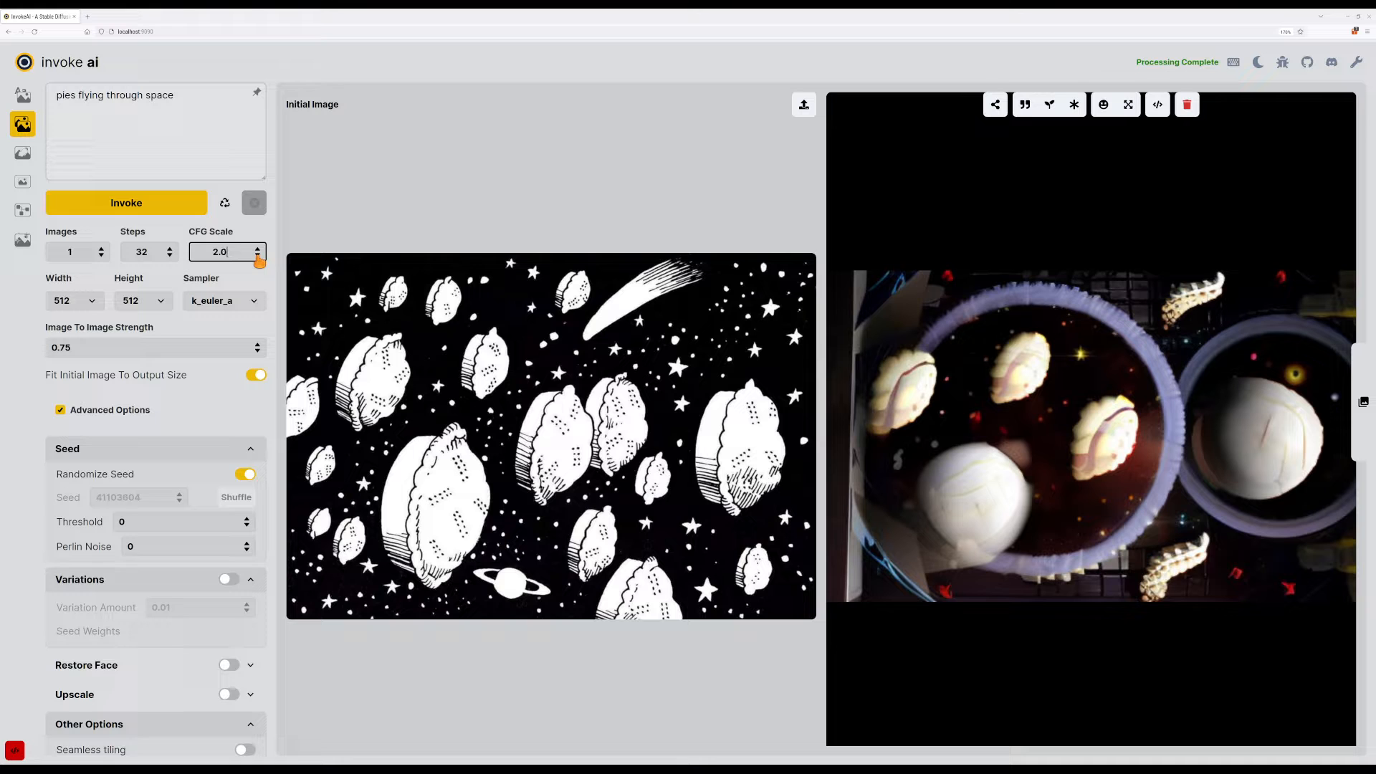
pyautogui.click(149, 208)
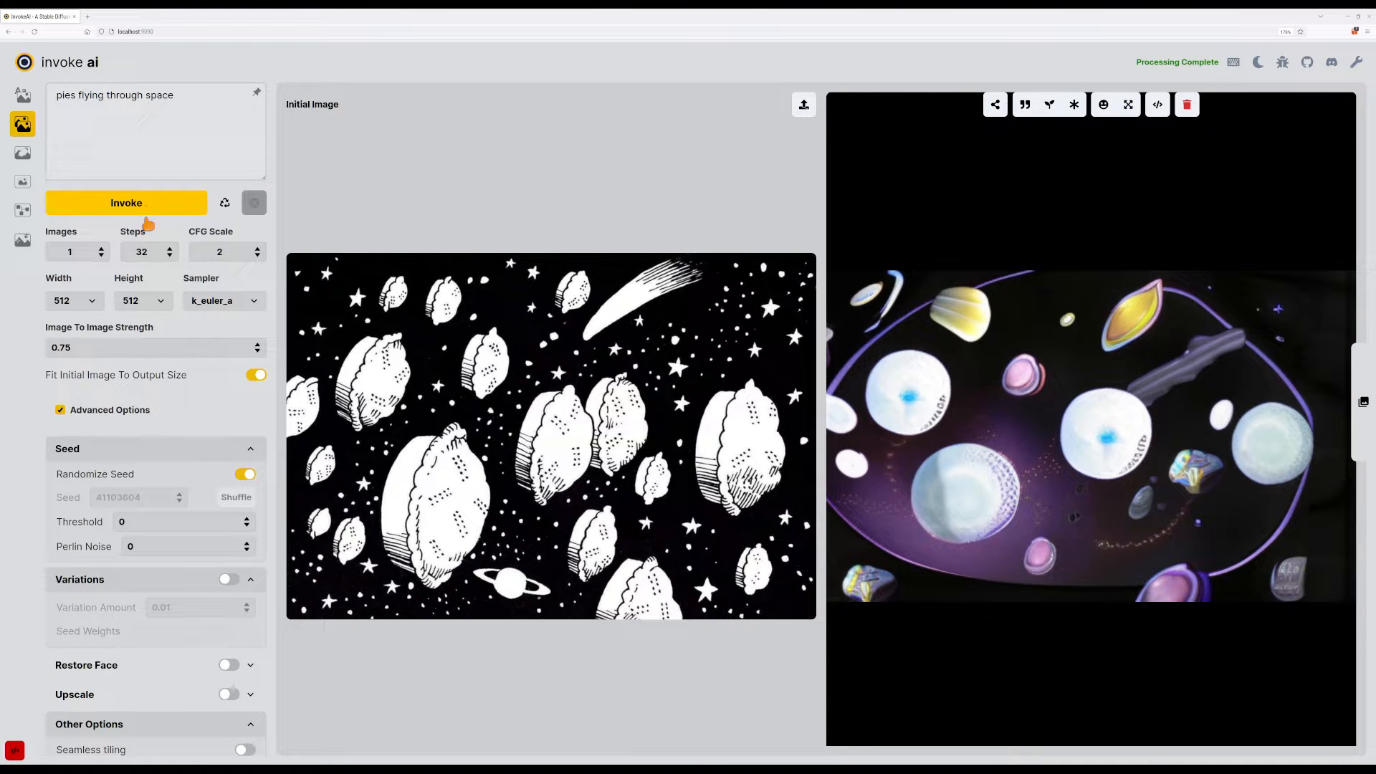
pyautogui.click(258, 256)
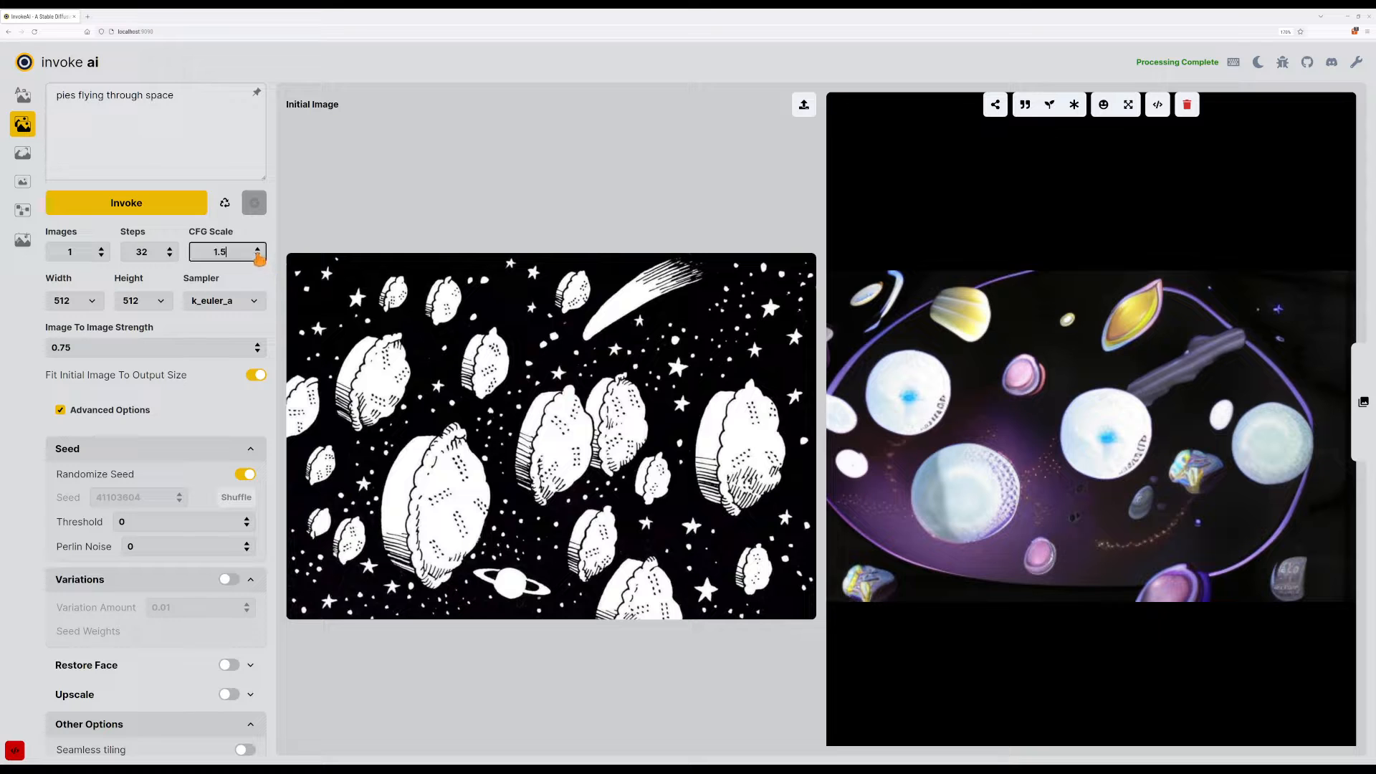
pyautogui.click(164, 207)
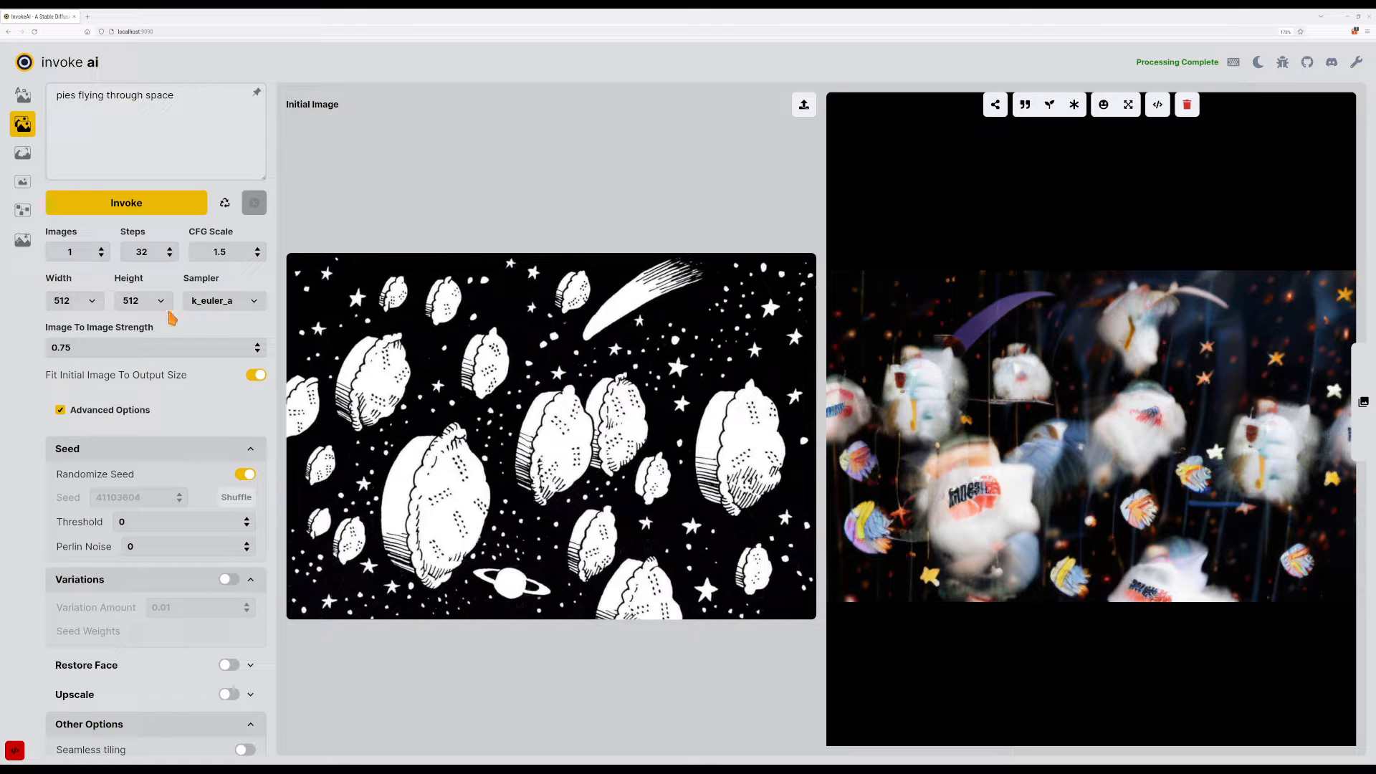
# Generate two more images from the cartoon at CFG scale 1.5.
pyautogui.click(141, 205)
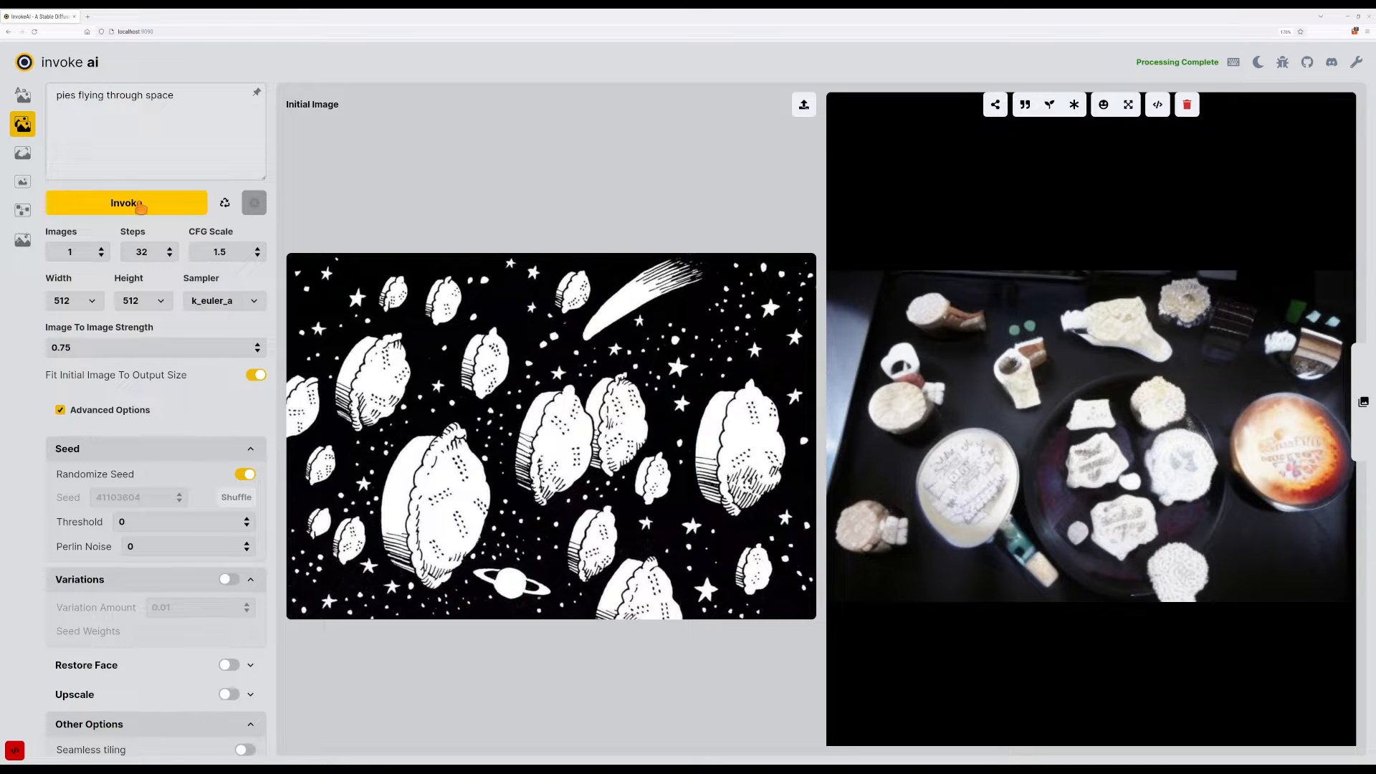
pyautogui.press('r')
pyautogui.click(132, 204)
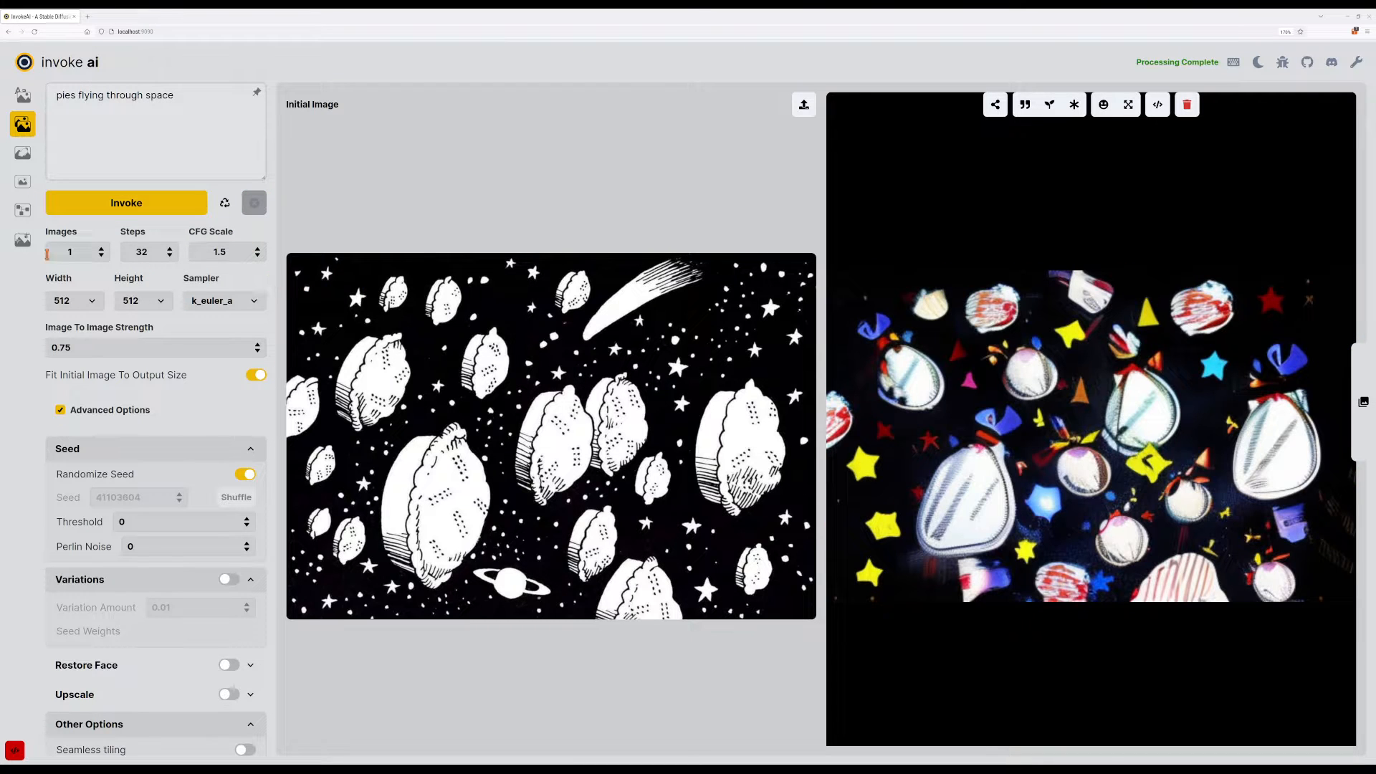
# Lower the CFG scale to 1.01 and generate two images from the cartoon.
pyautogui.click(257, 256)
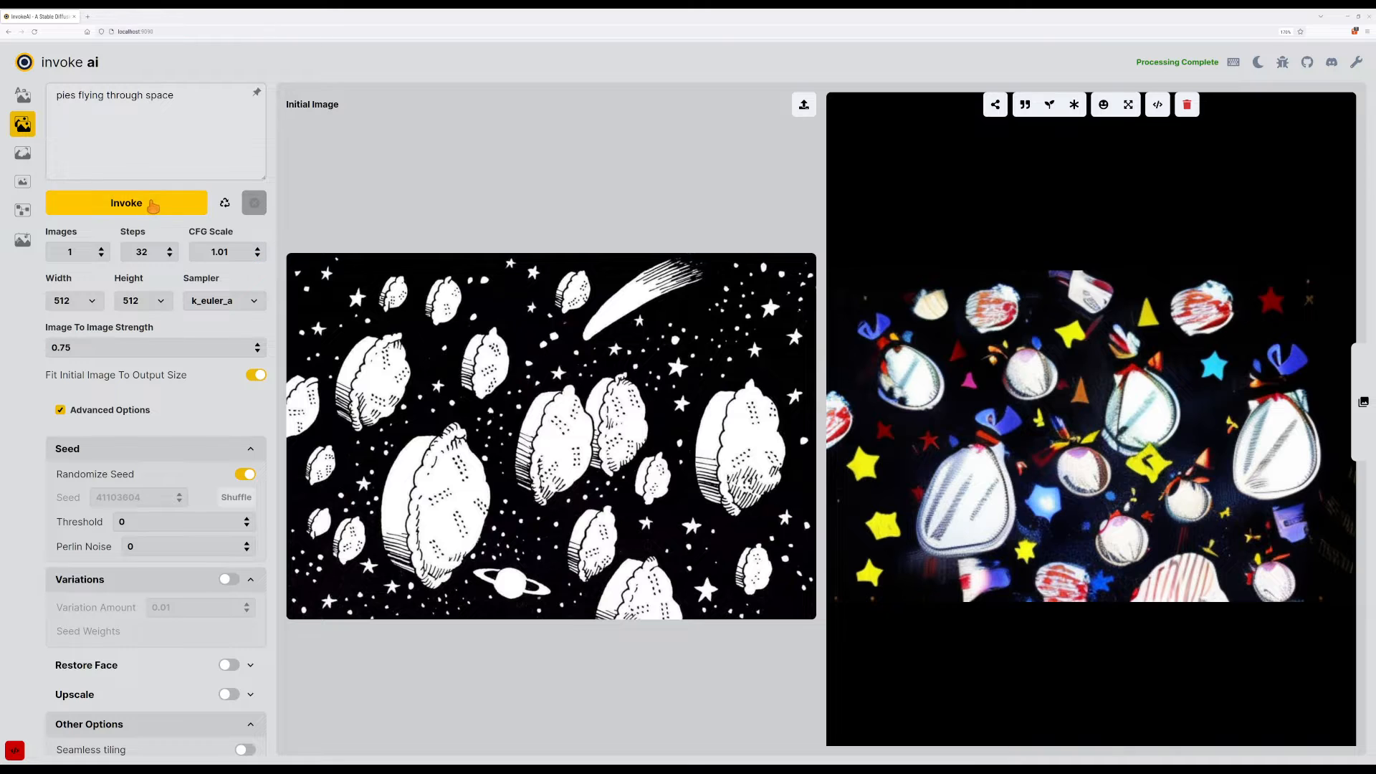
pyautogui.click(152, 207)
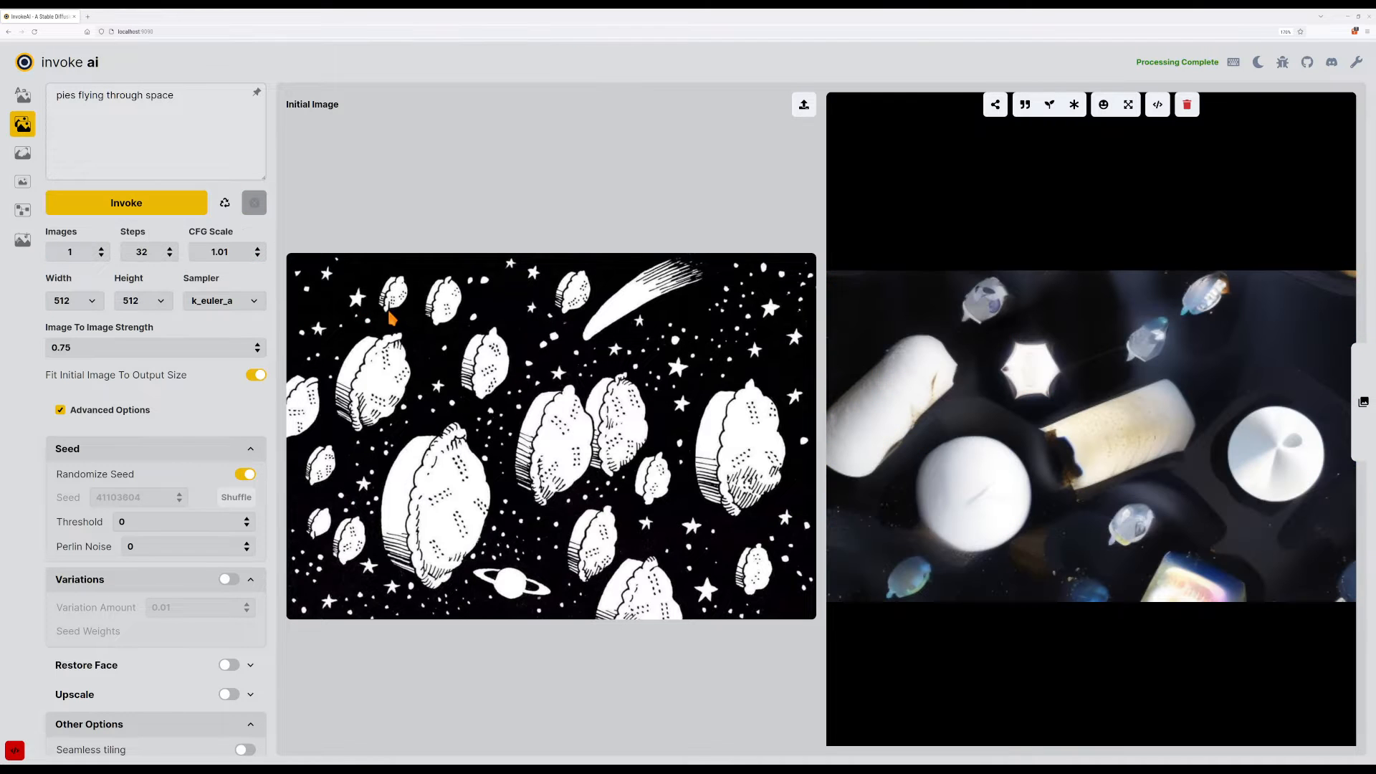
pyautogui.click(161, 212)
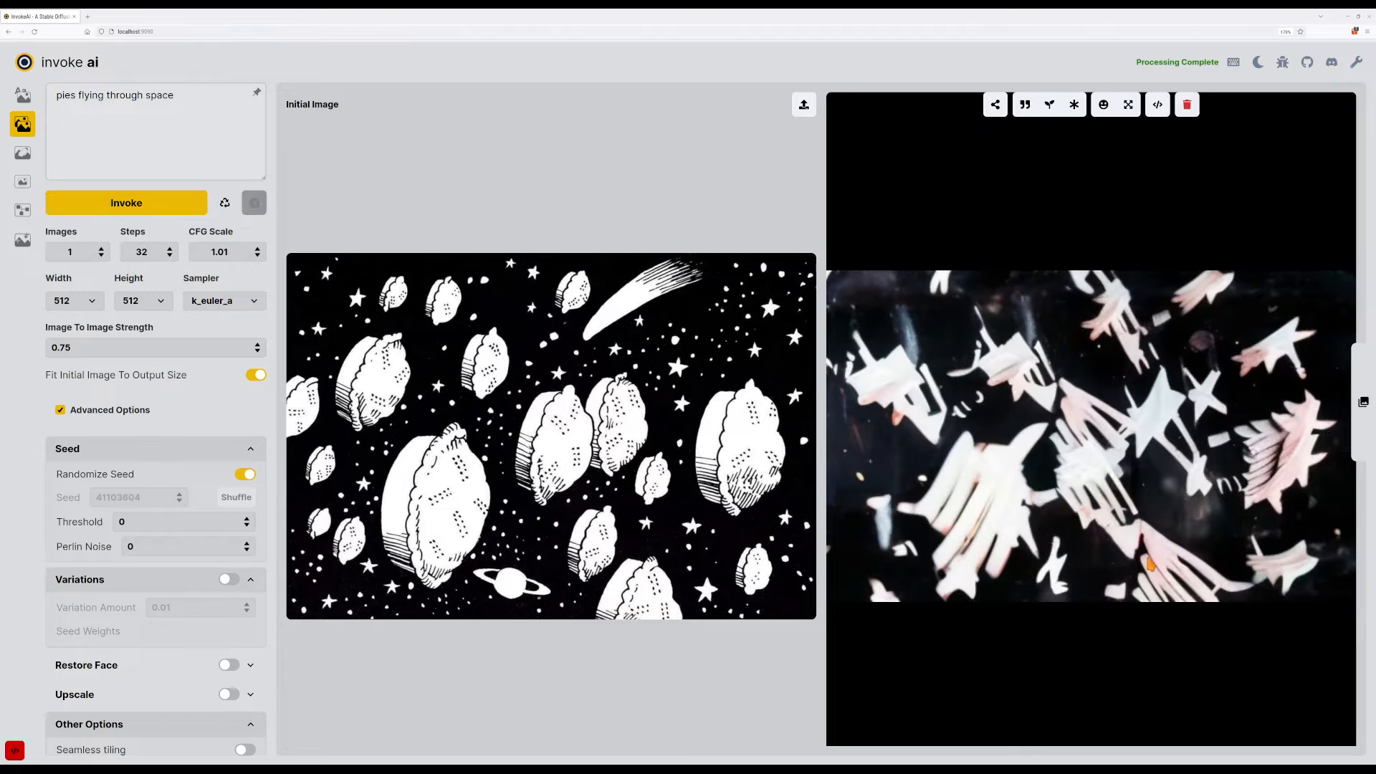
pyautogui.click(68, 349)
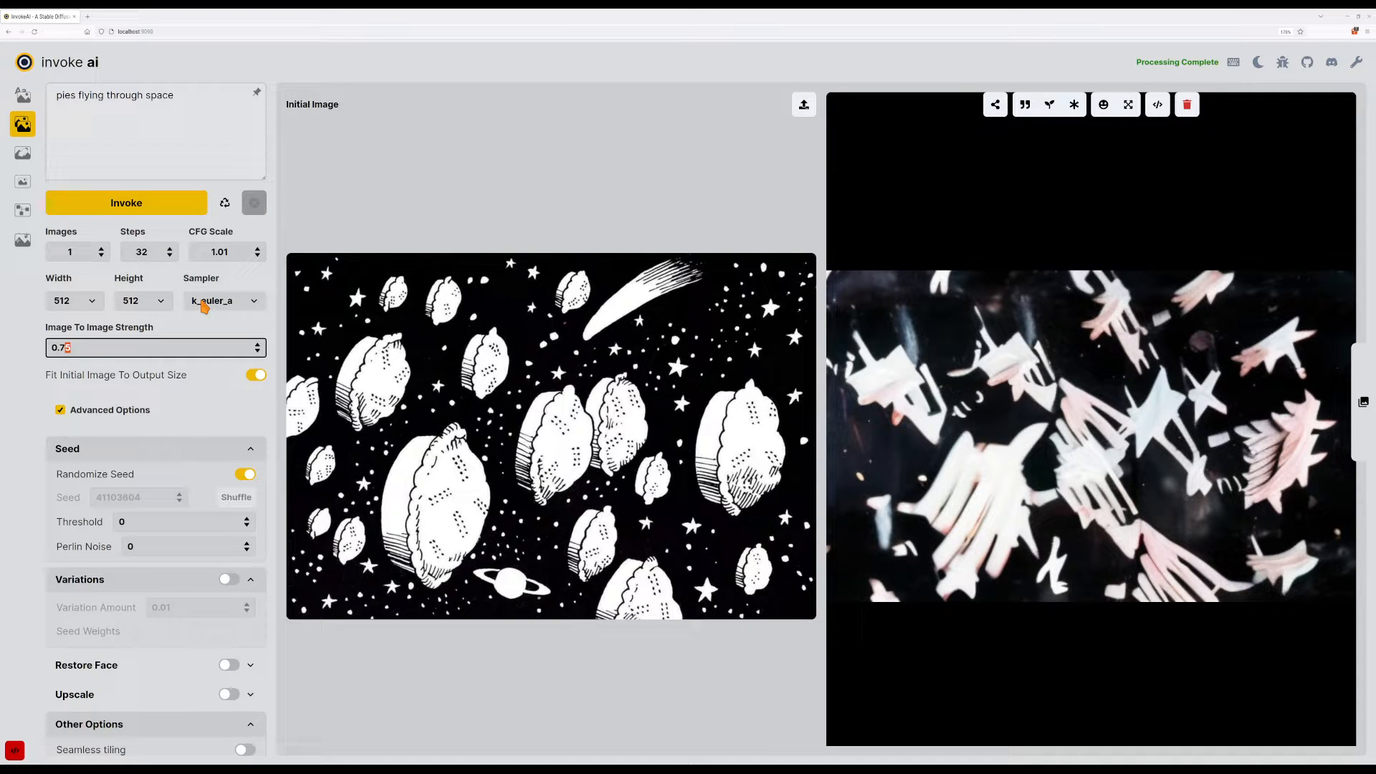
# Switch to text-to-image, set the CFG scale to 8 and generate an image from the same prompt.
pyautogui.click(23, 95)
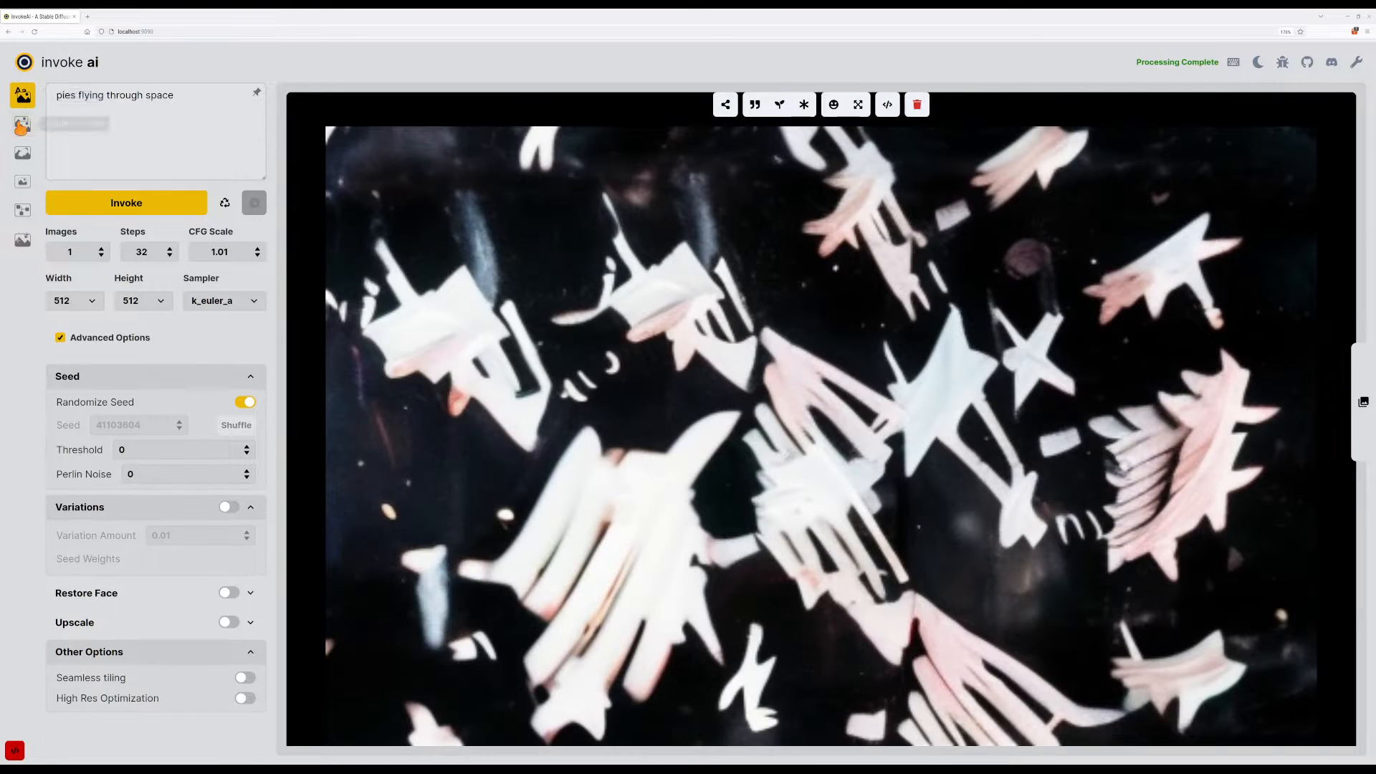
pyautogui.click(239, 253)
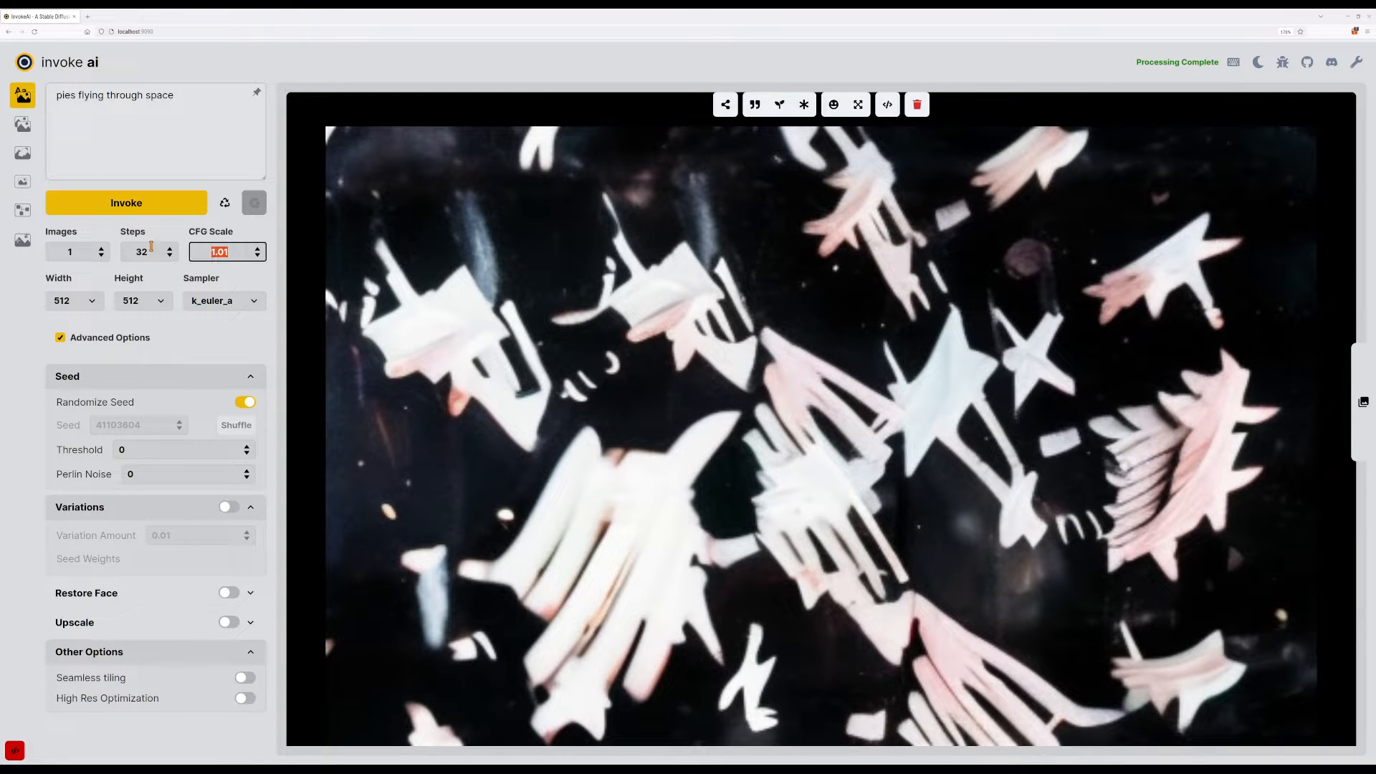
pyautogui.write('8')
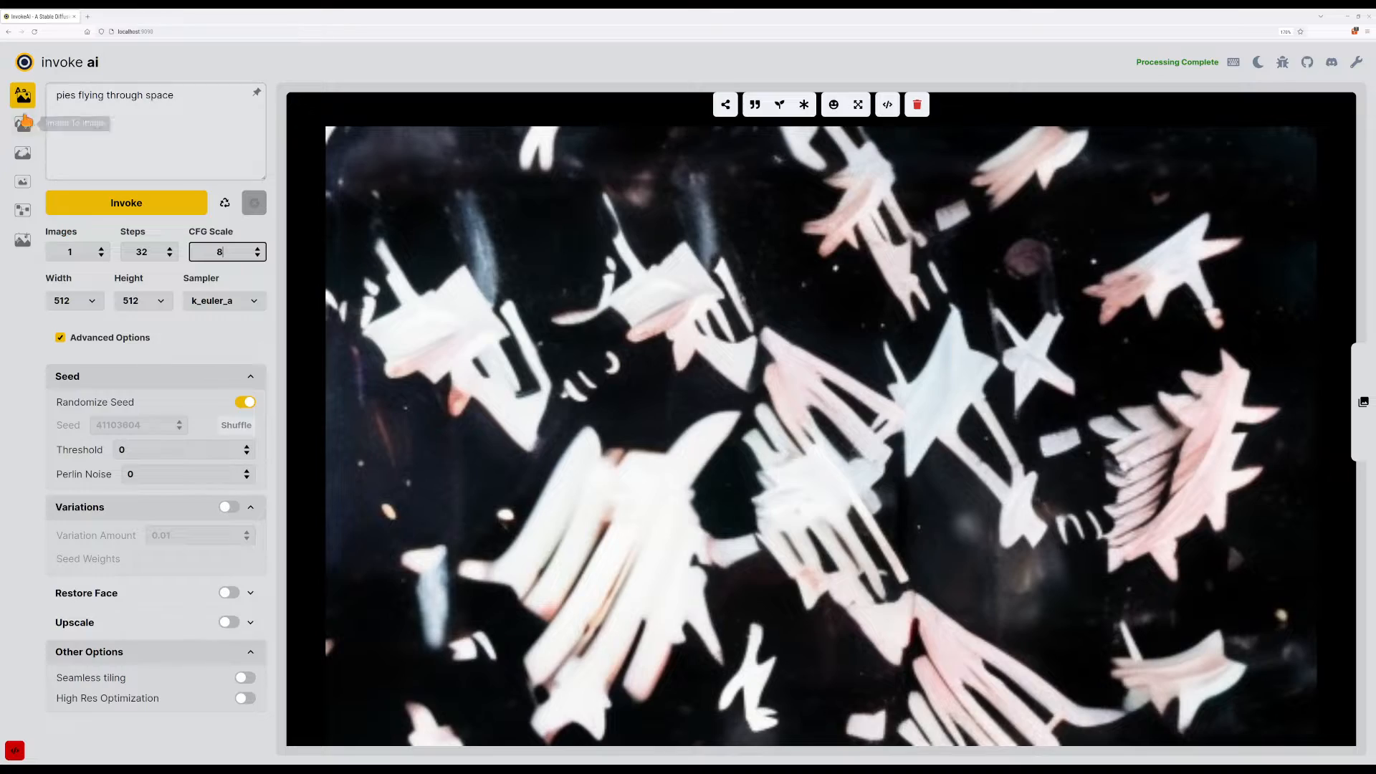
pyautogui.click(72, 208)
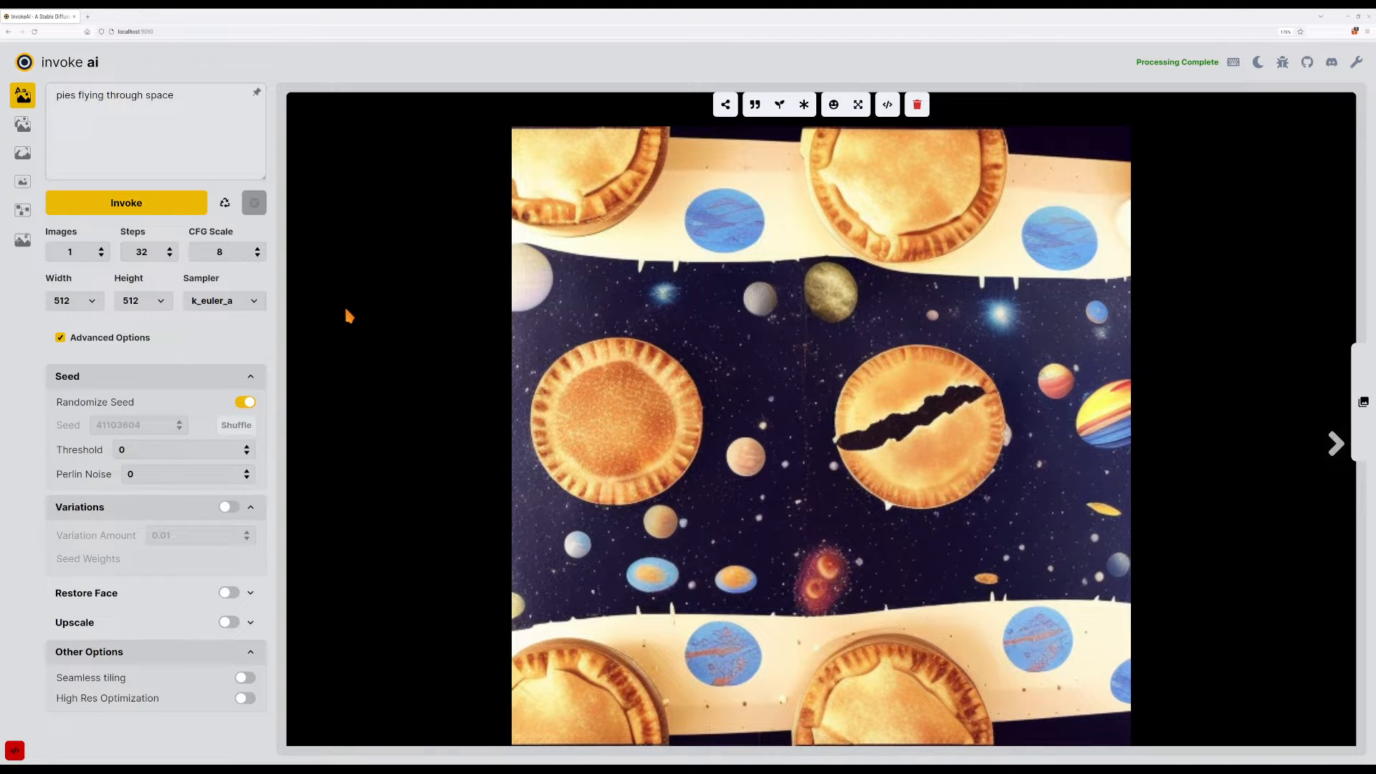
# Lower the CFG scale to 4 and generate a text-to-image result.
pyautogui.click(255, 256)
pyautogui.press('BackSpace')
pyautogui.write('6.5')
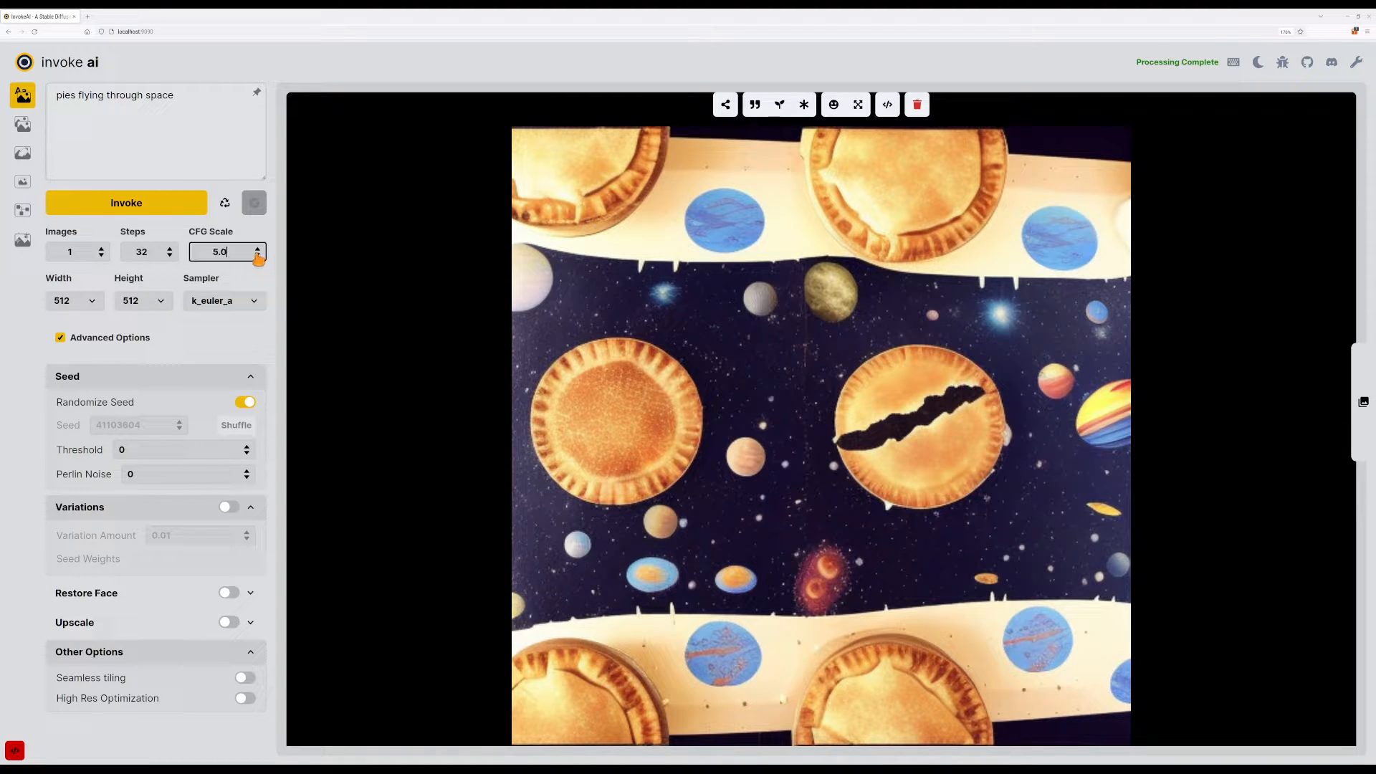
pyautogui.click(258, 257)
pyautogui.click(177, 203)
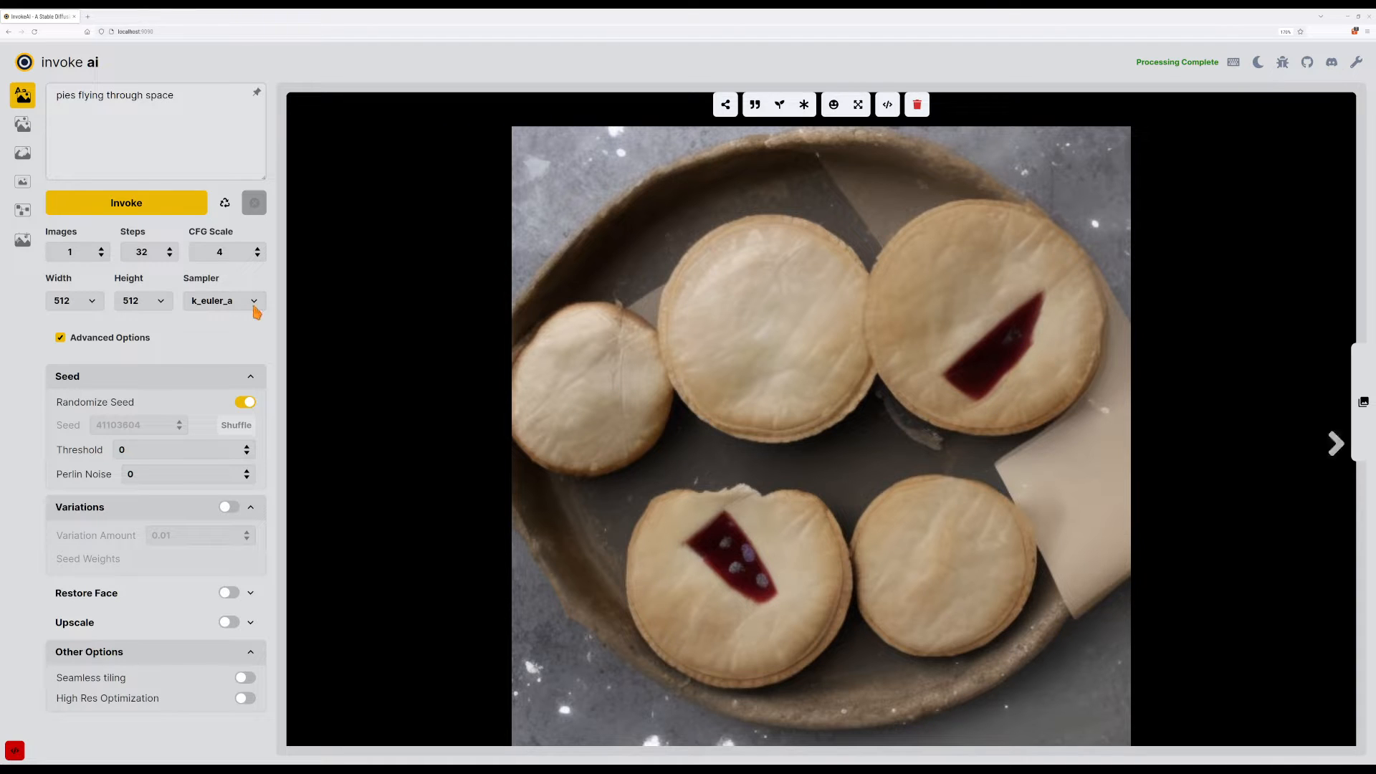
# Generate a text-to-image result at CFG scale 2 and further ones at CFG scale 1.01.
pyautogui.click(258, 256)
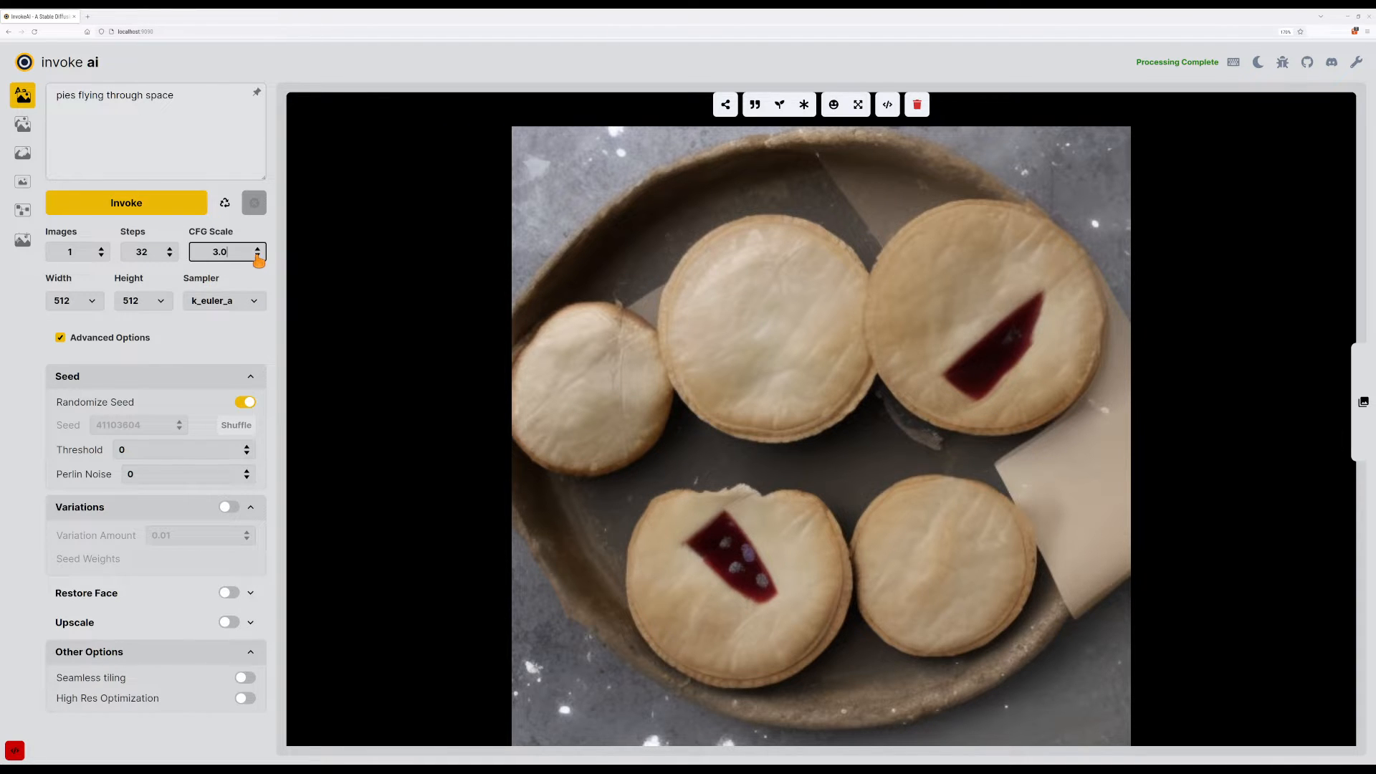
pyautogui.click(192, 204)
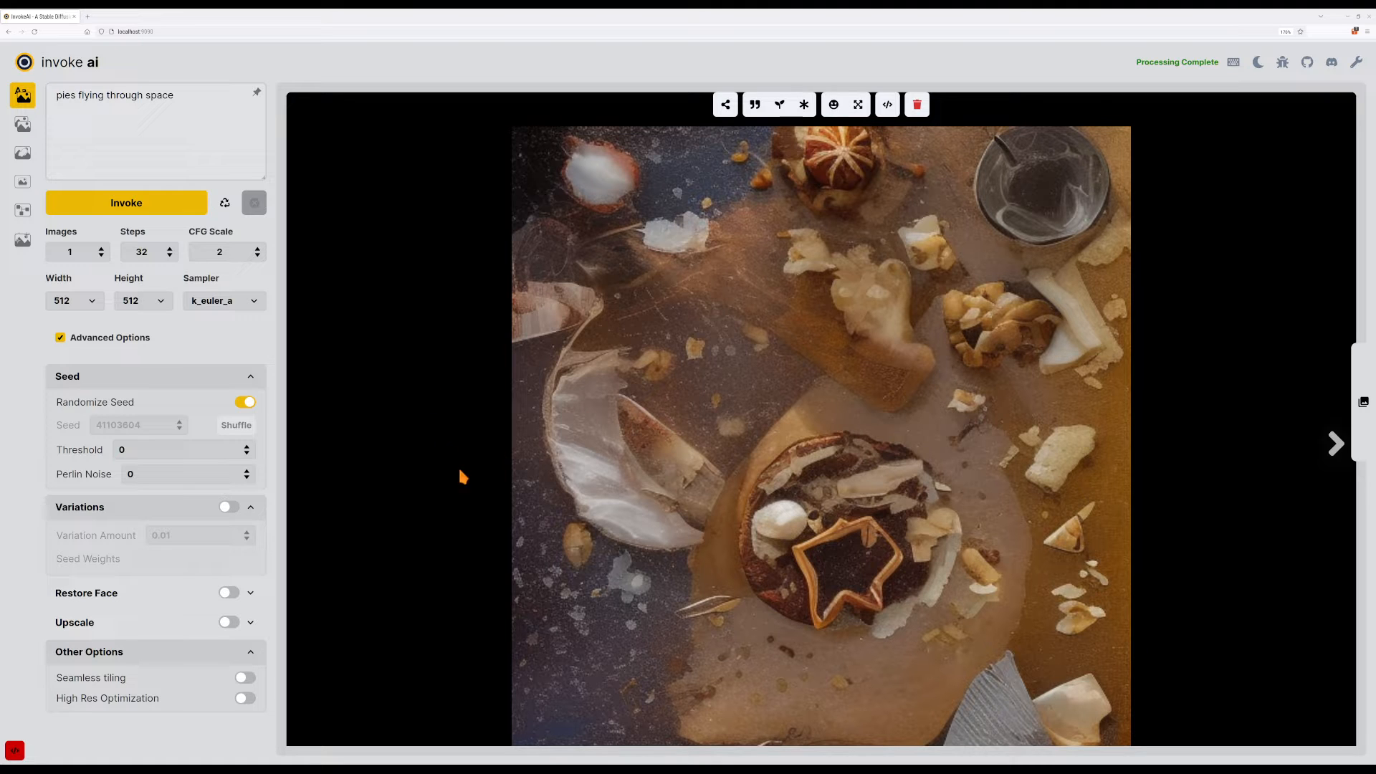
pyautogui.click(257, 255)
pyautogui.click(258, 255)
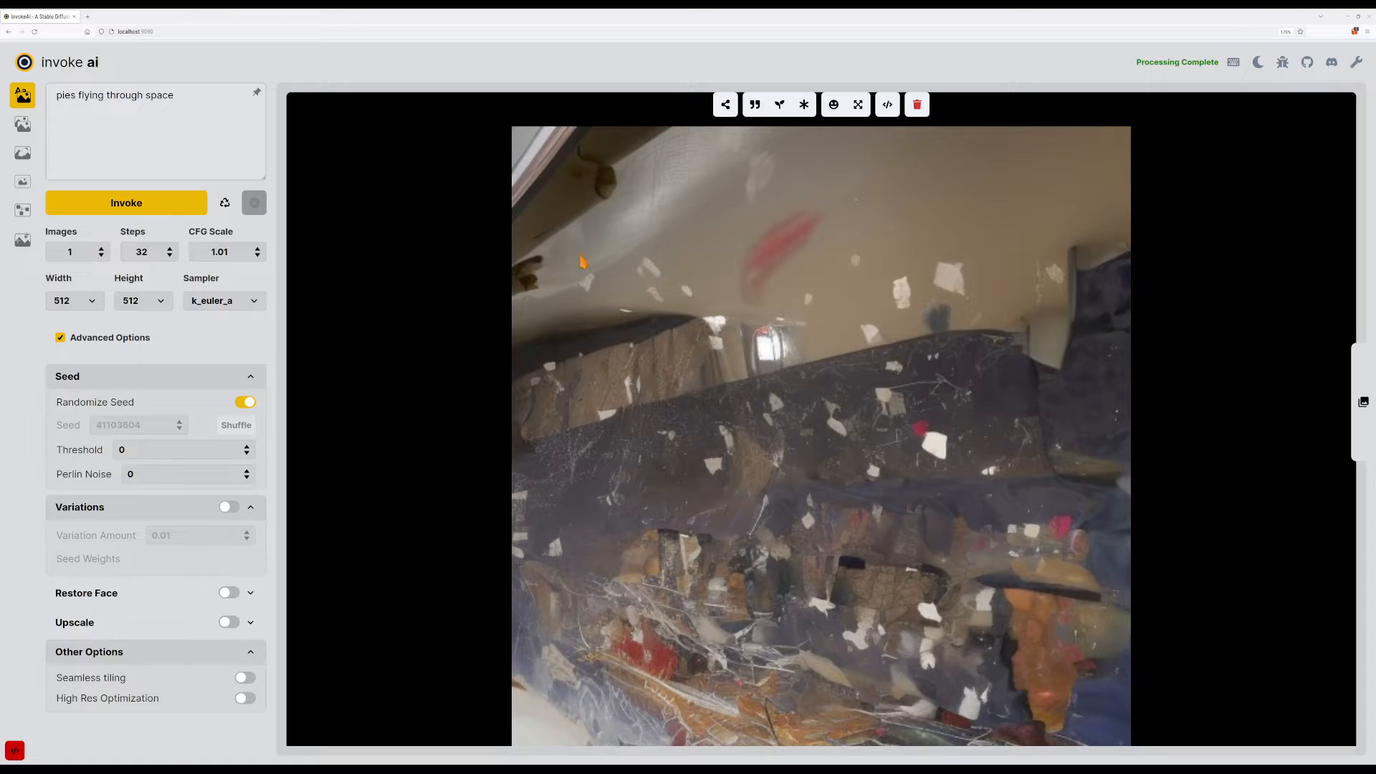
pyautogui.click(188, 208)
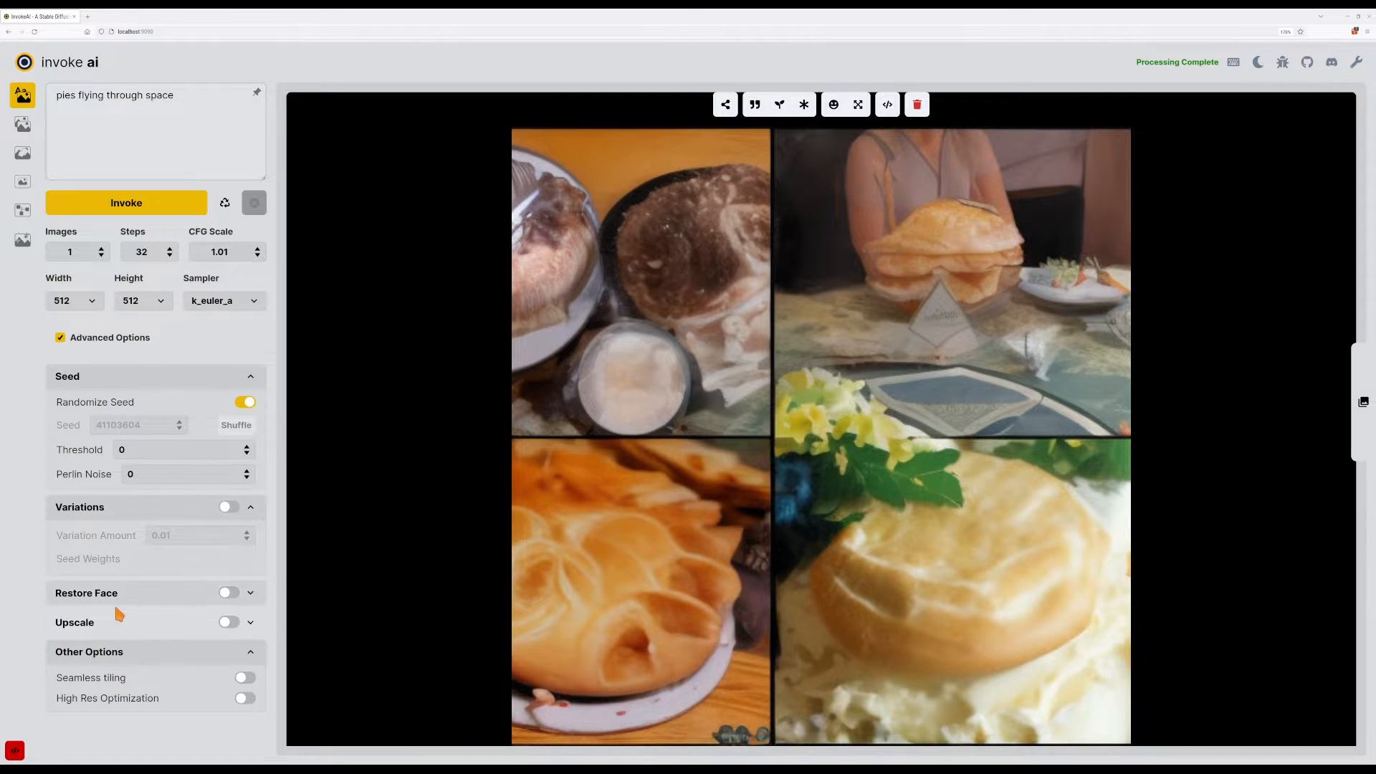
# Collapse the other options, return to image-to-image and generate an image at strength 0.74.
pyautogui.click(86, 653)
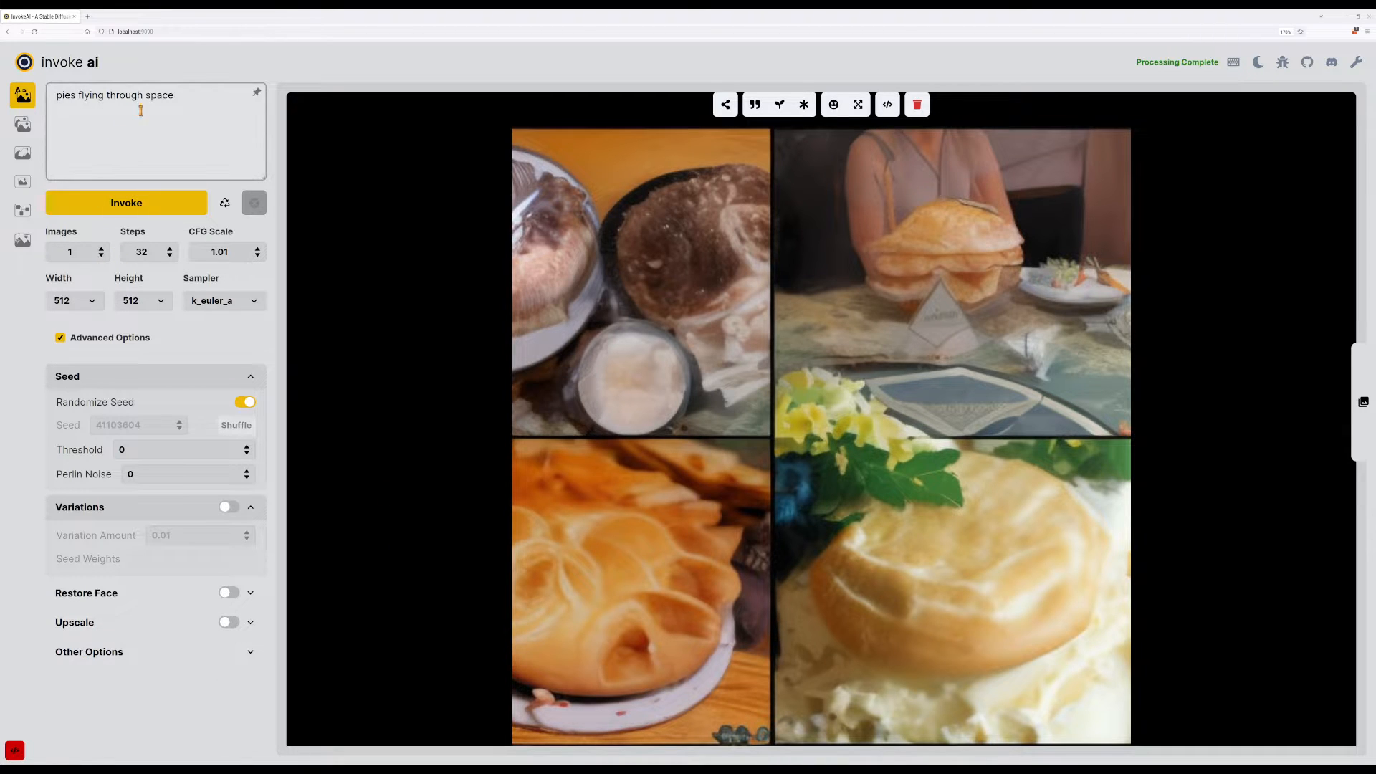
pyautogui.click(22, 123)
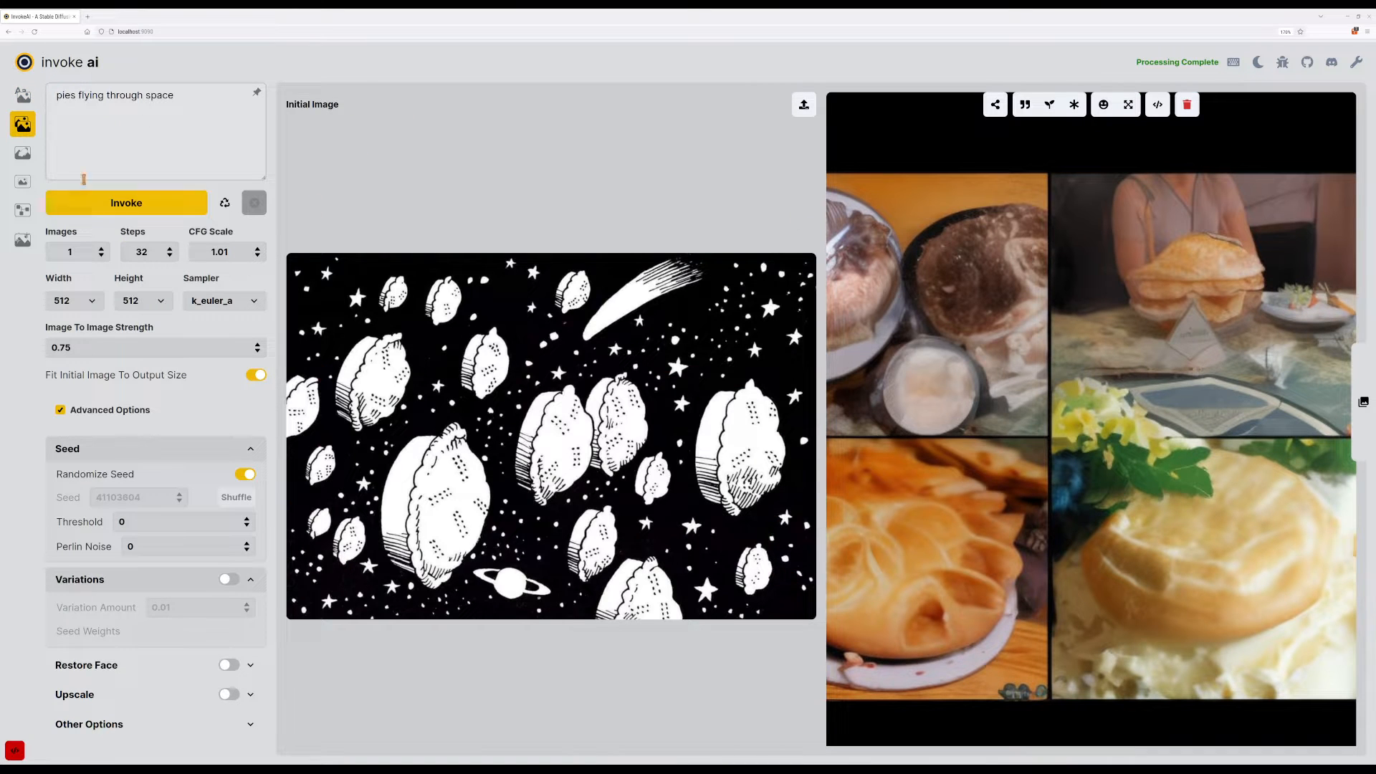
pyautogui.click(257, 351)
pyautogui.click(129, 209)
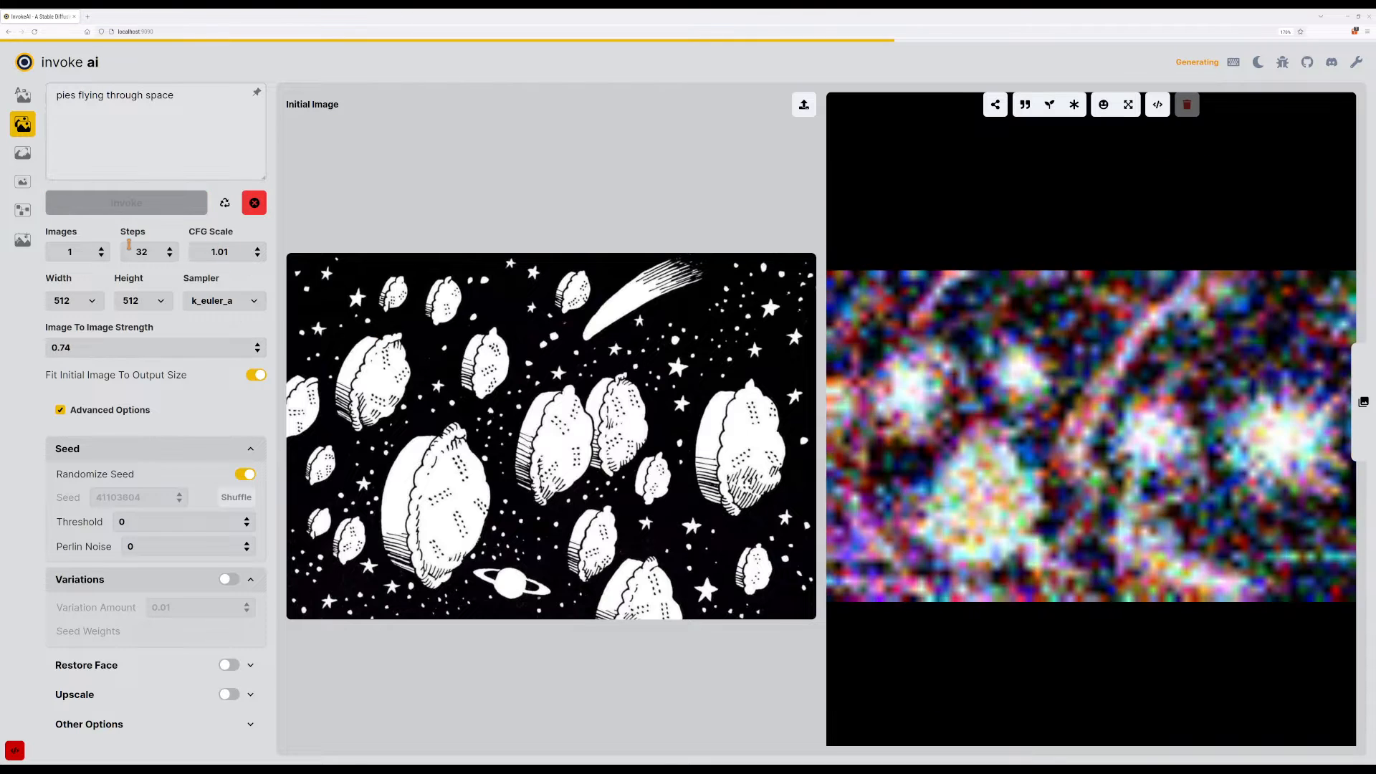
# Set the CFG scale to 7 and generate a new image from the cartoon.
pyautogui.doubleClick(199, 251)
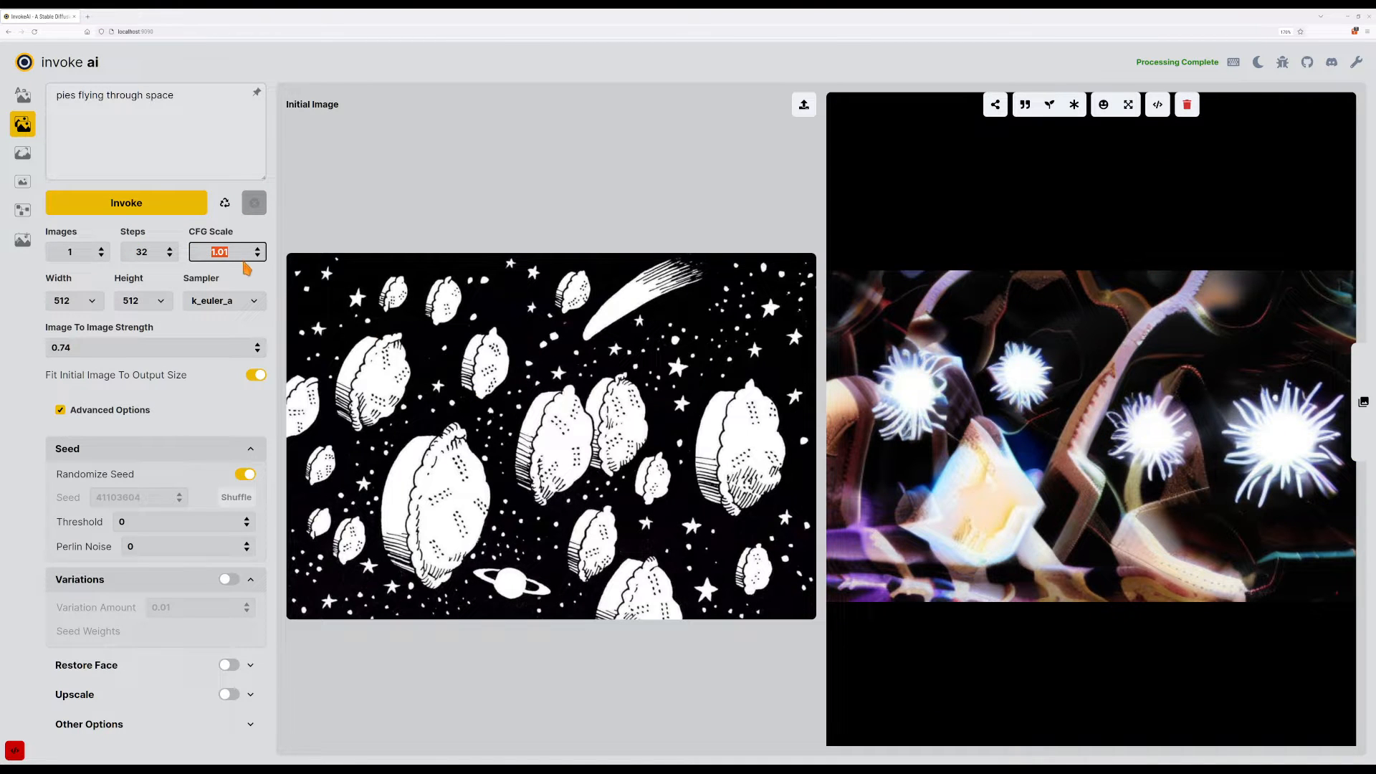
pyautogui.write('7')
pyautogui.click(115, 206)
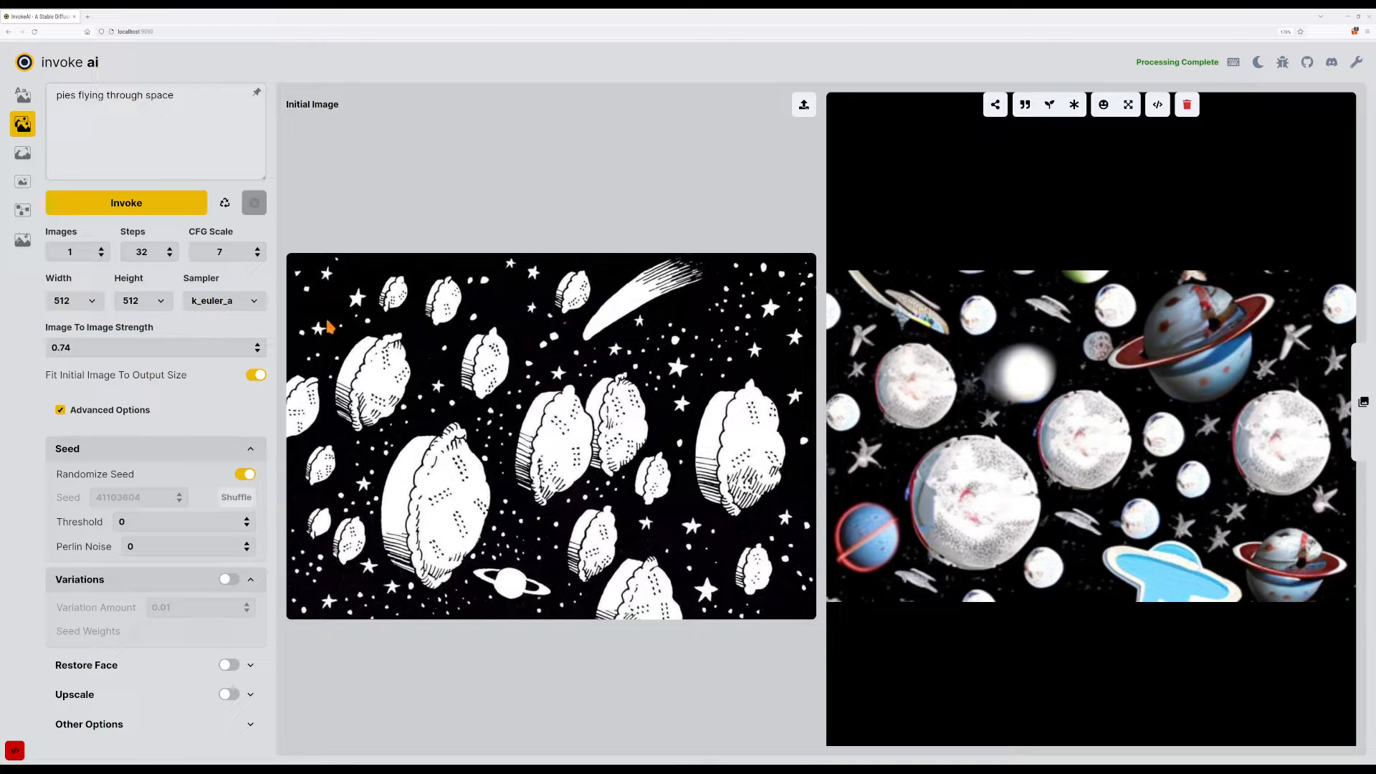
# Lower the image-to-image strength to 0.61 and generate an image.
pyautogui.click(258, 352)
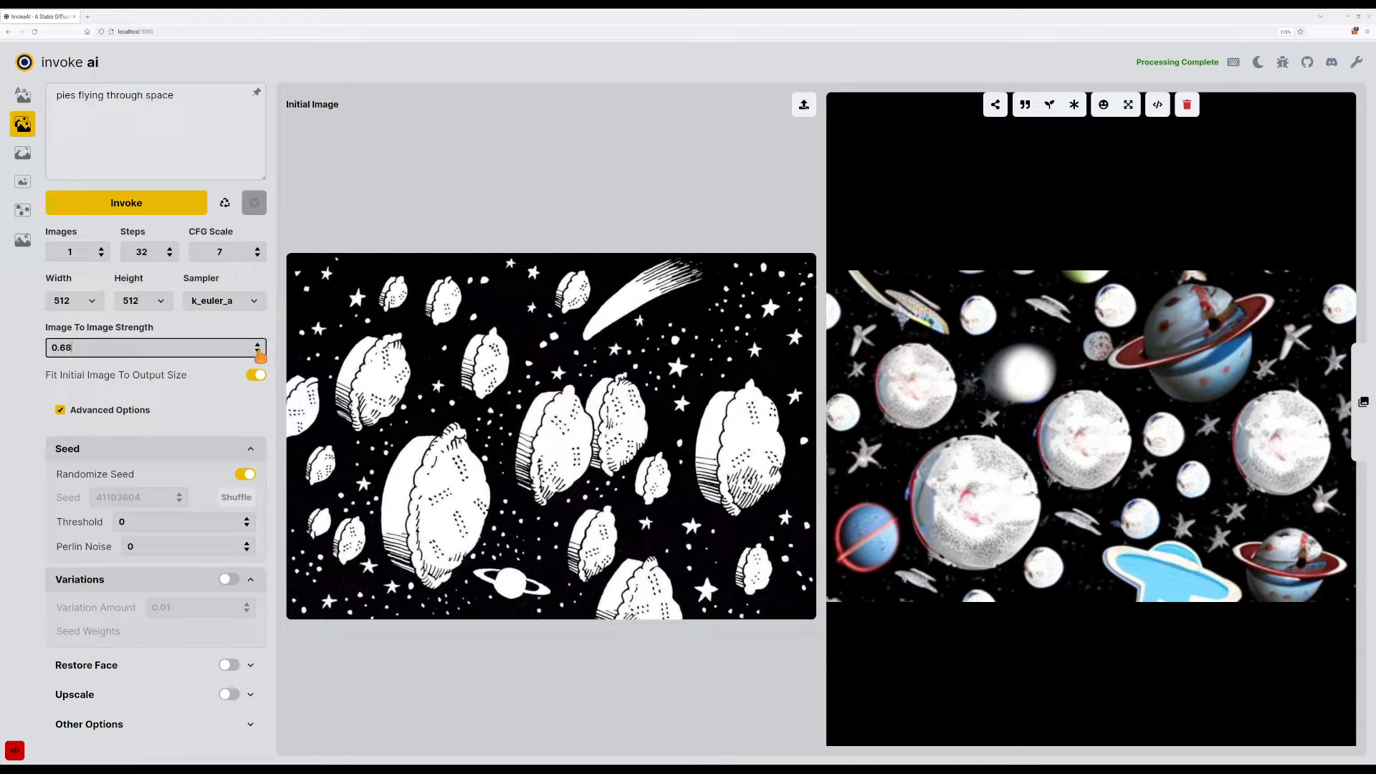
pyautogui.click(258, 351)
pyautogui.click(258, 352)
pyautogui.click(258, 352)
pyautogui.click(147, 204)
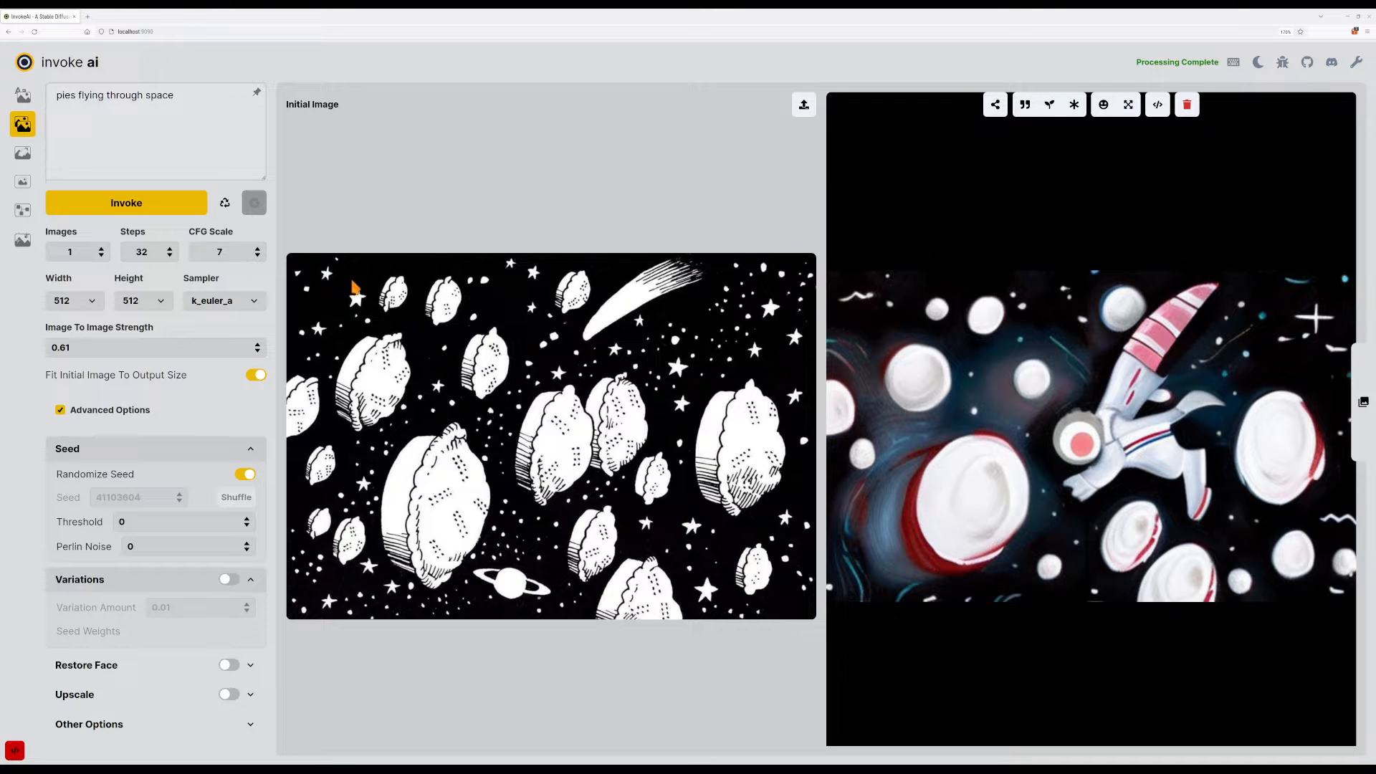
# Lower the image-to-image strength to 0.4 and generate three images with that setting.
pyautogui.click(259, 351)
pyautogui.click(261, 352)
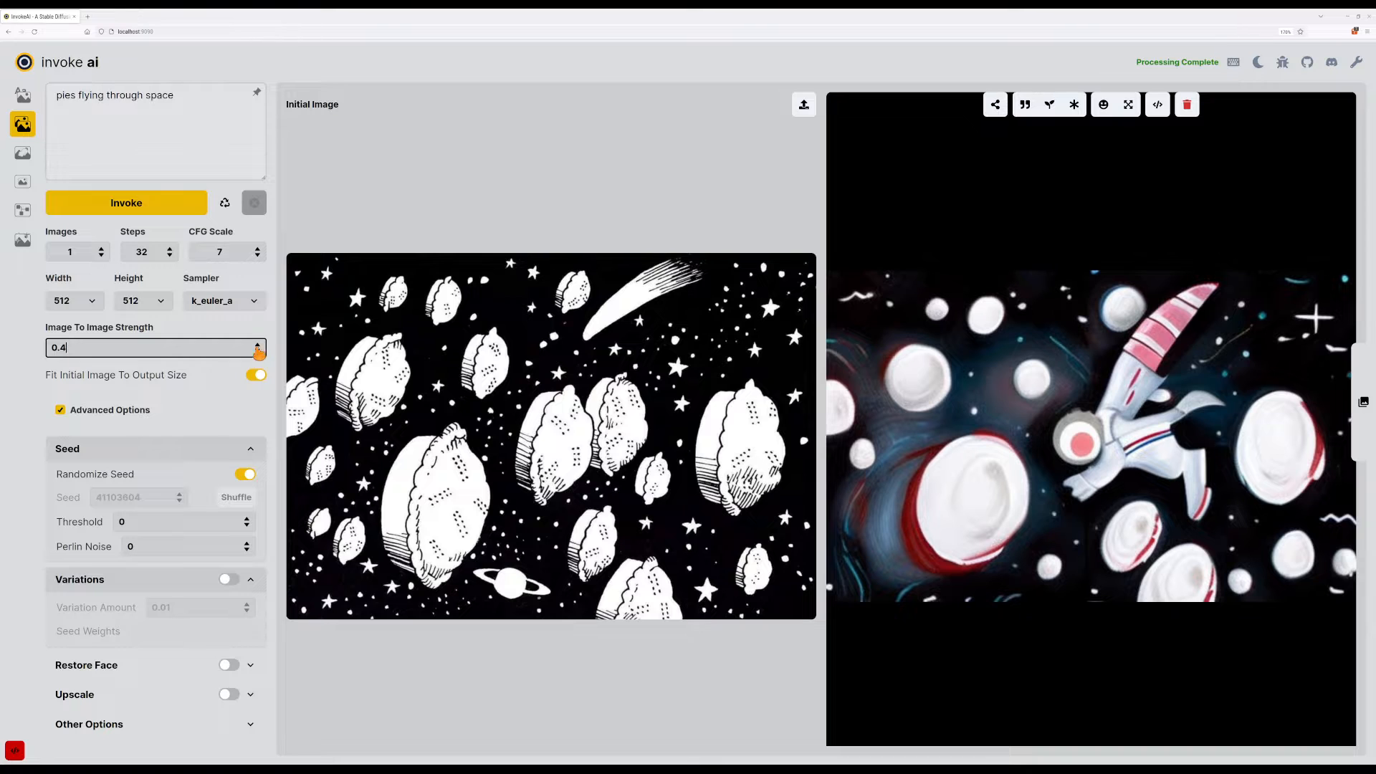
pyautogui.click(169, 207)
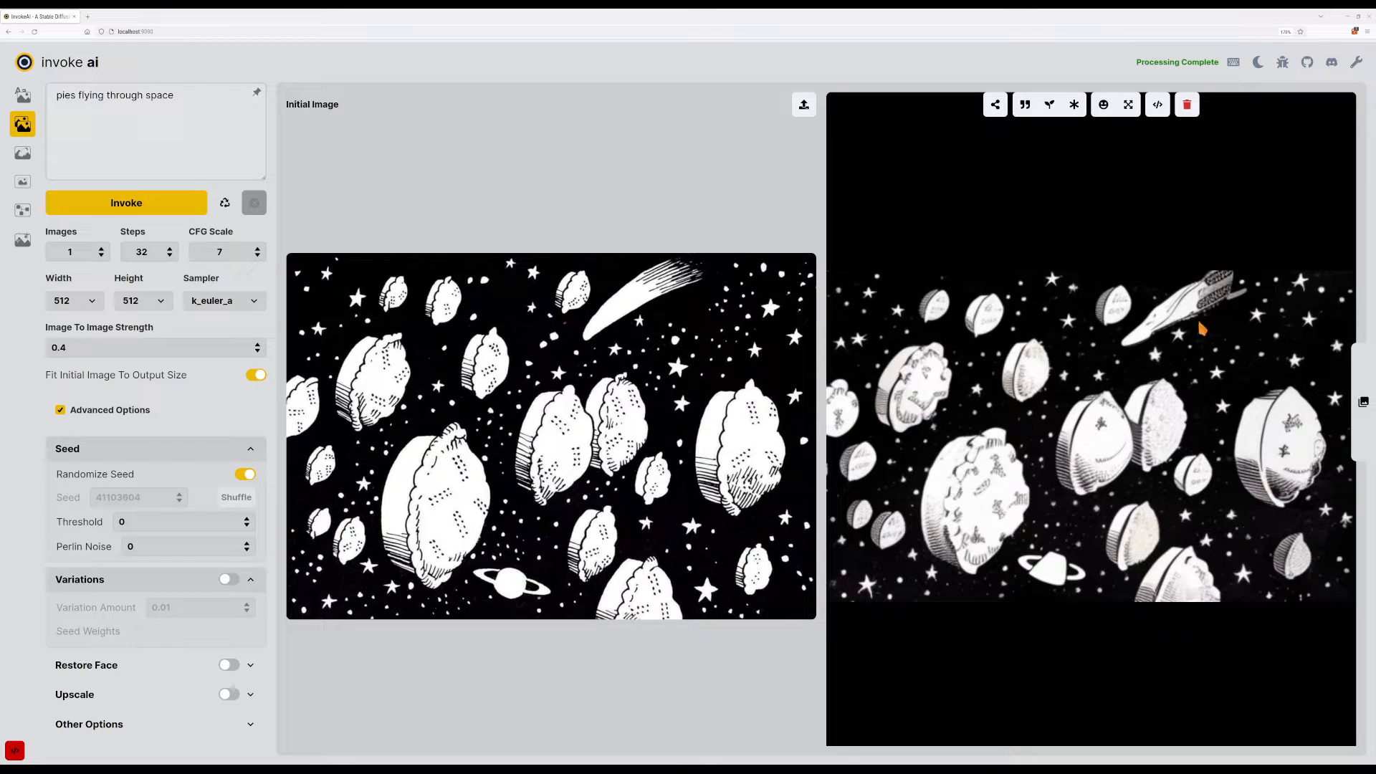
pyautogui.click(114, 204)
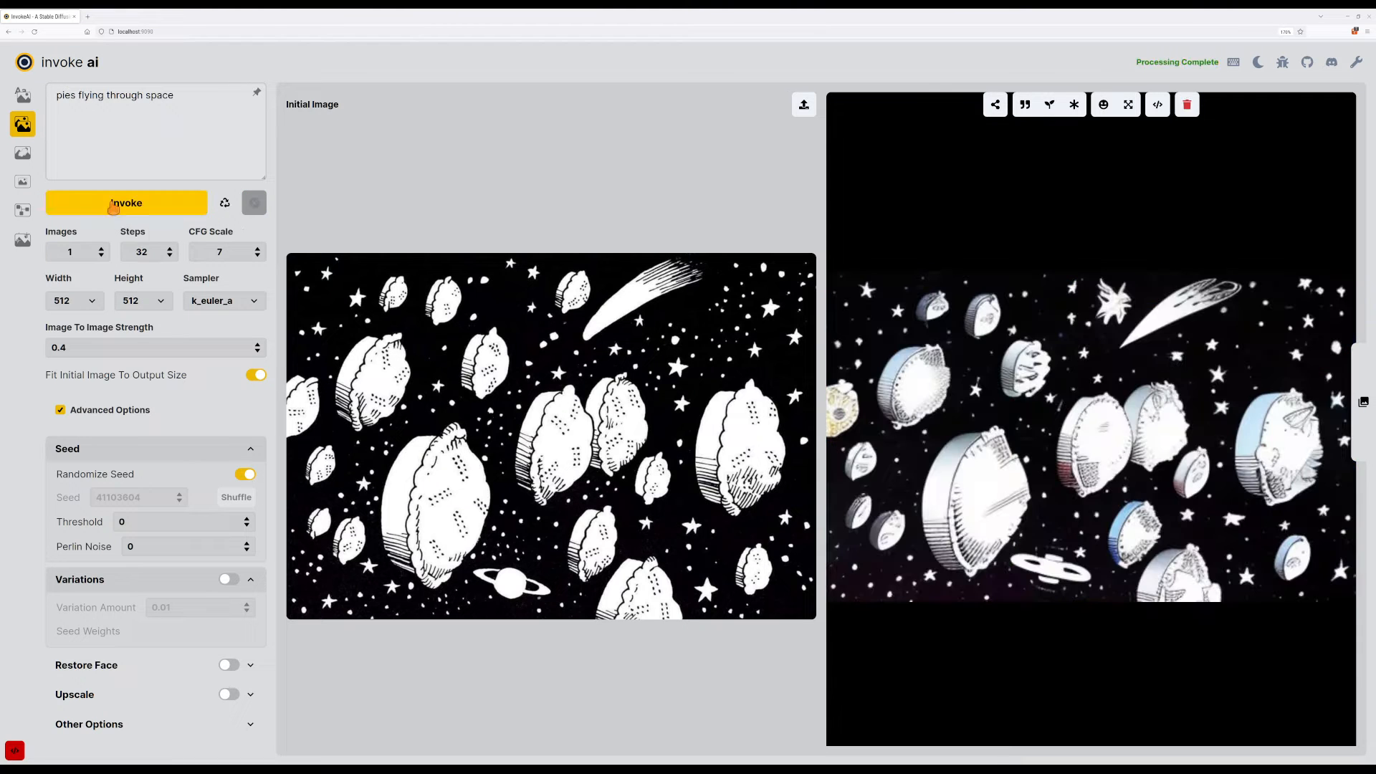
pyautogui.click(115, 204)
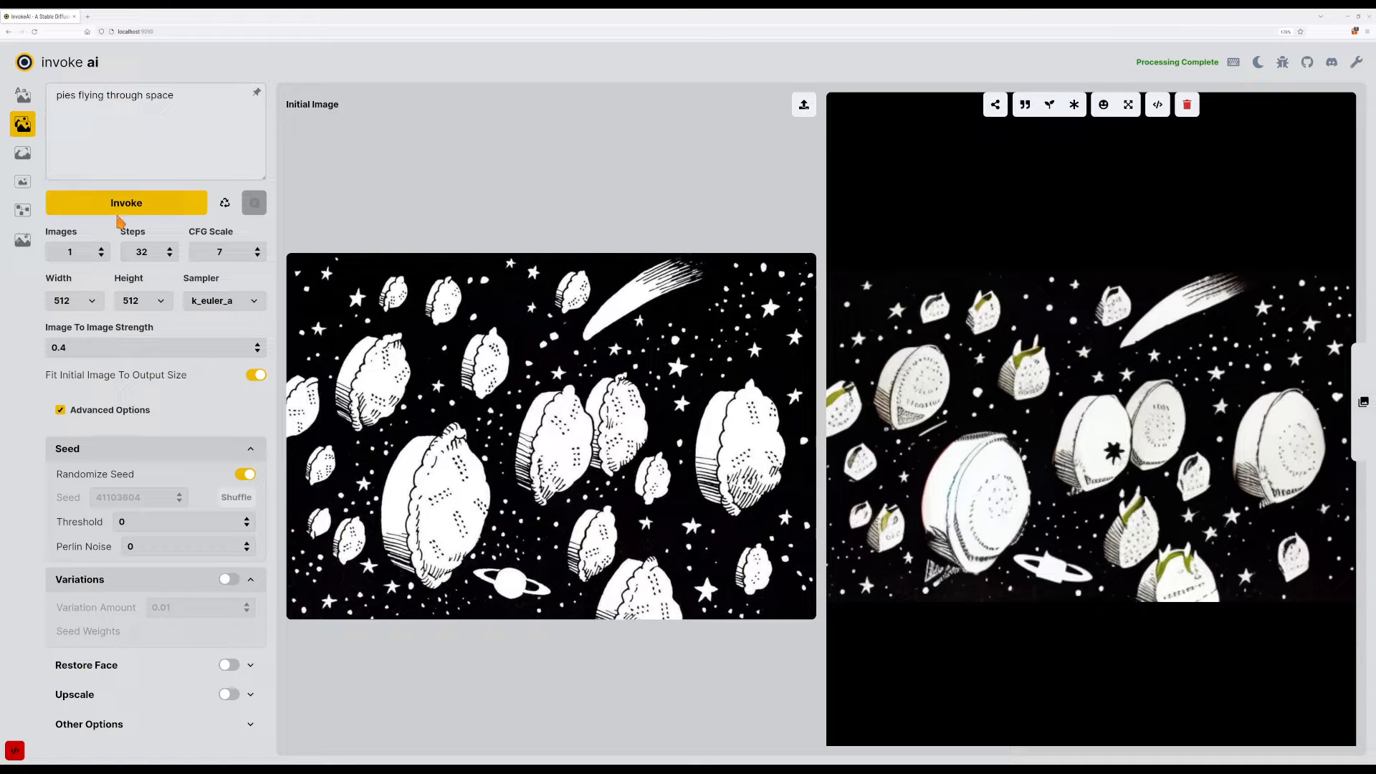
pyautogui.click(244, 304)
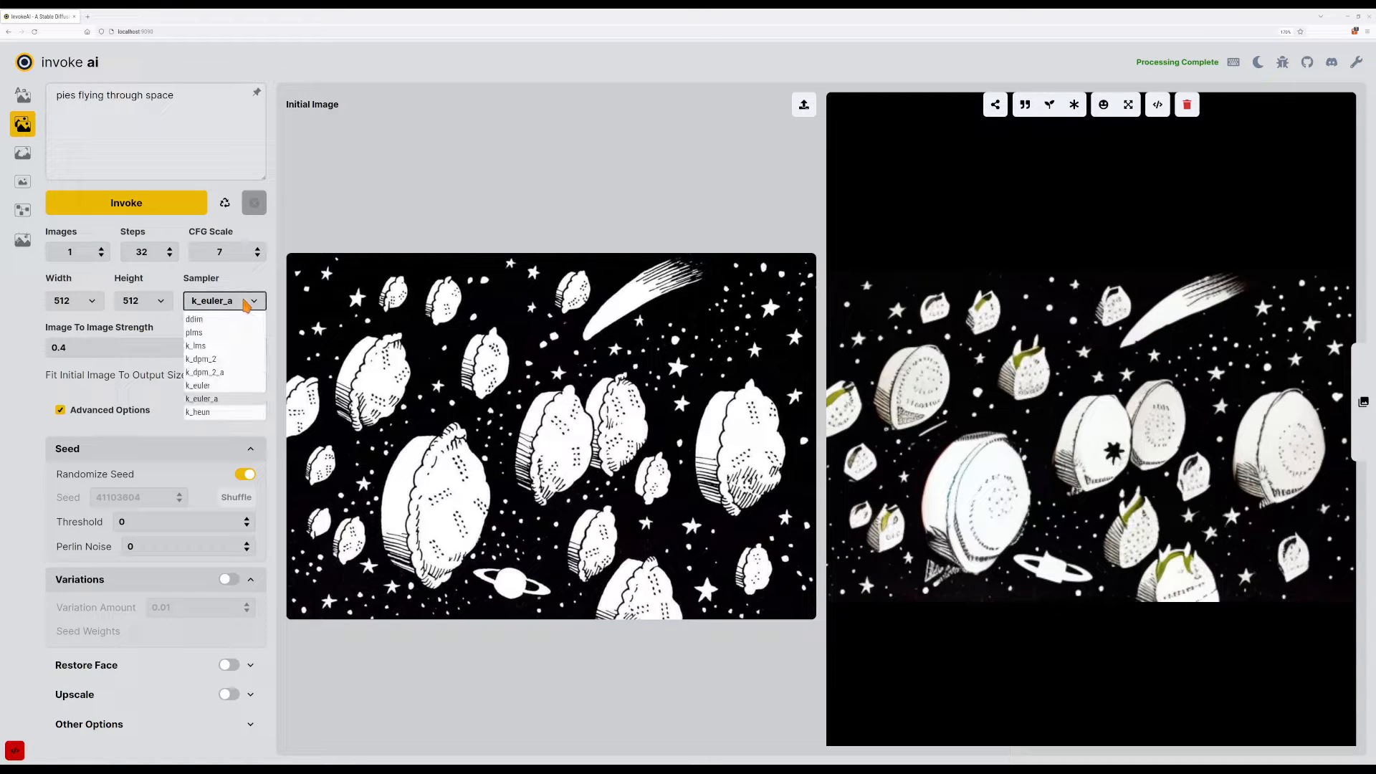
pyautogui.click(244, 303)
pyautogui.click(227, 305)
pyautogui.click(228, 306)
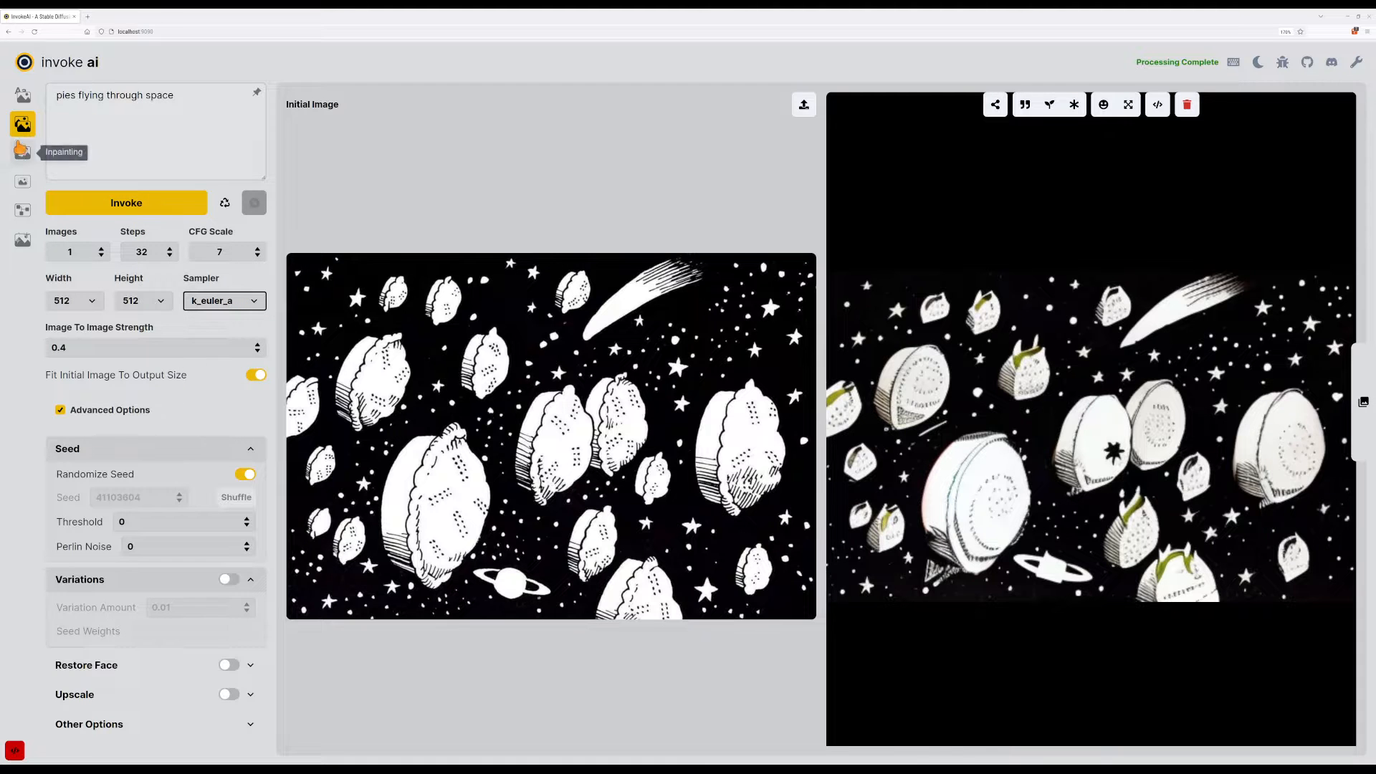
# Switch back to text-to-image and generate an image from the existing prompt at CFG scale 7.
pyautogui.click(22, 95)
pyautogui.click(193, 124)
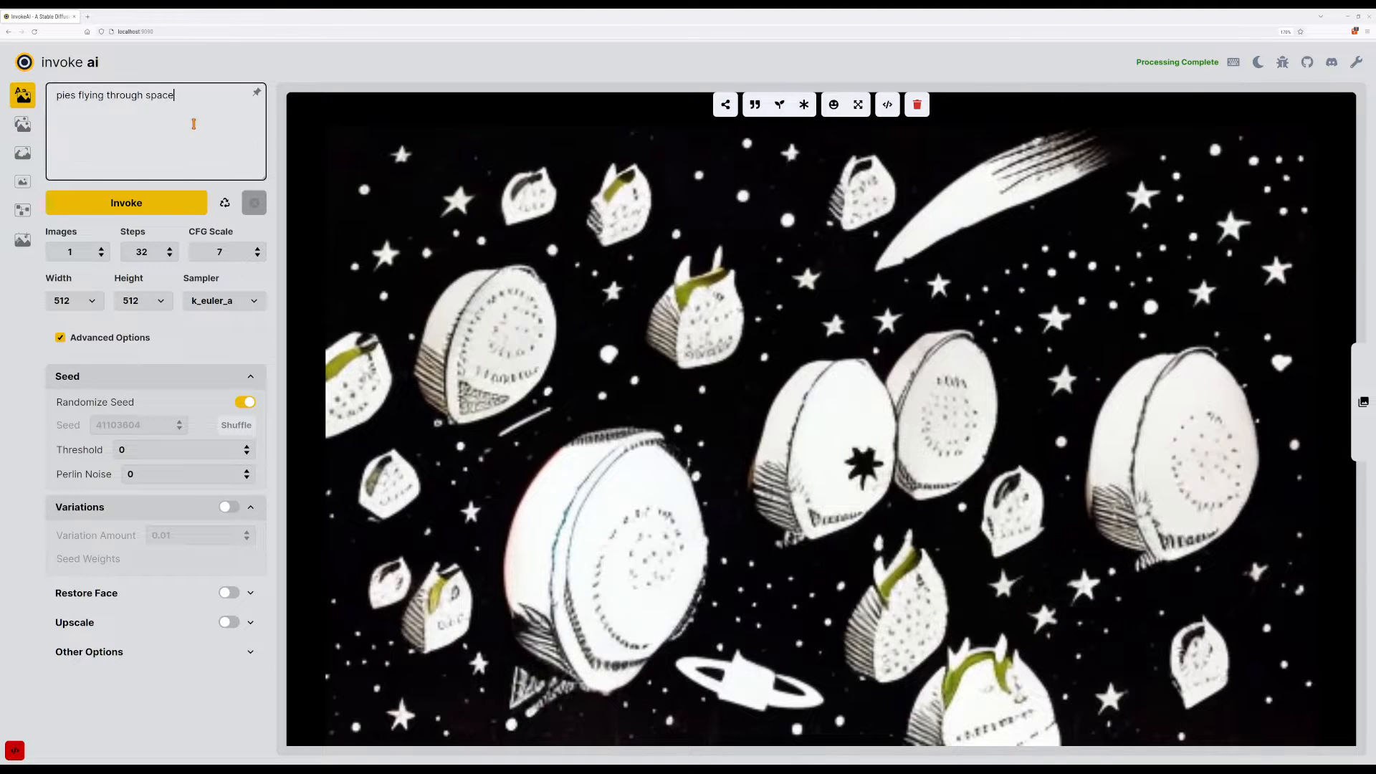
pyautogui.press('Return')
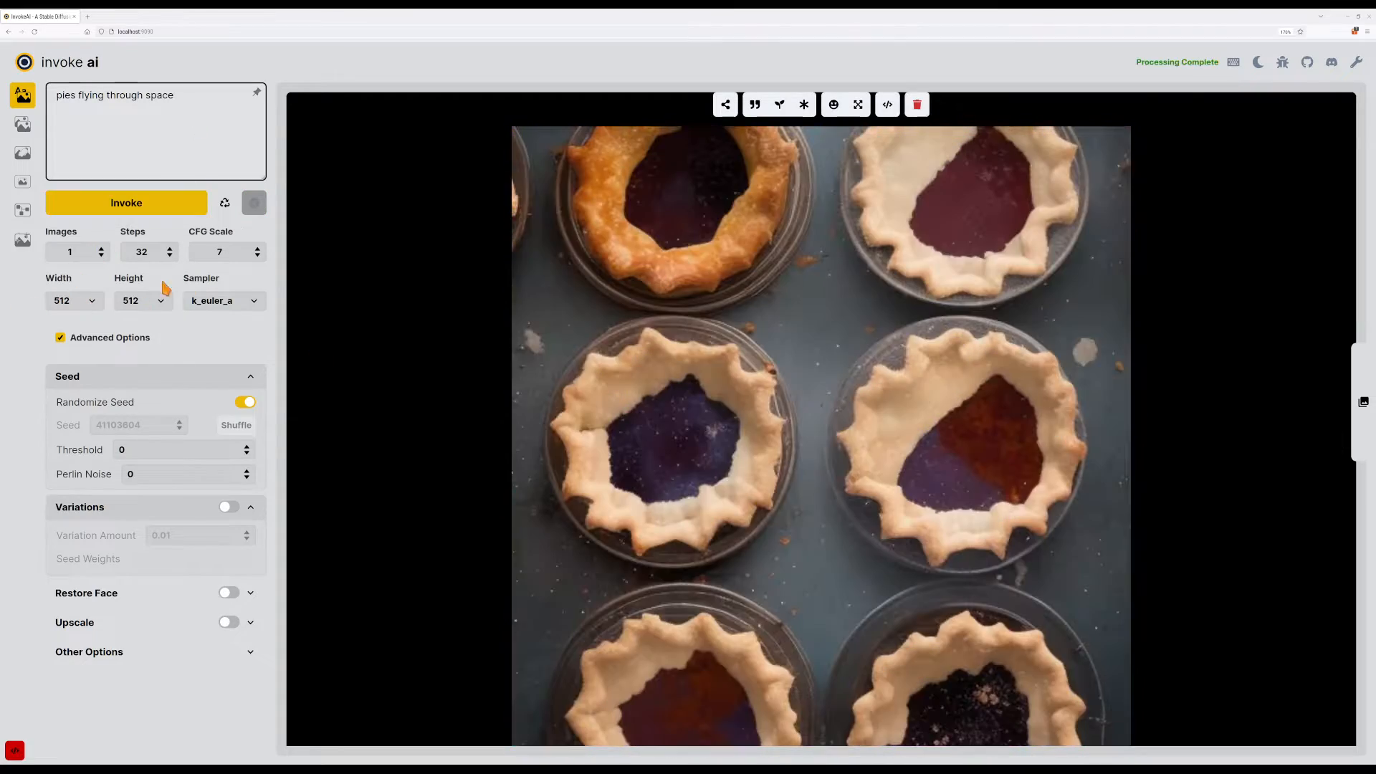
# Set the image width to 640 and generate a wider image.
pyautogui.click(86, 304)
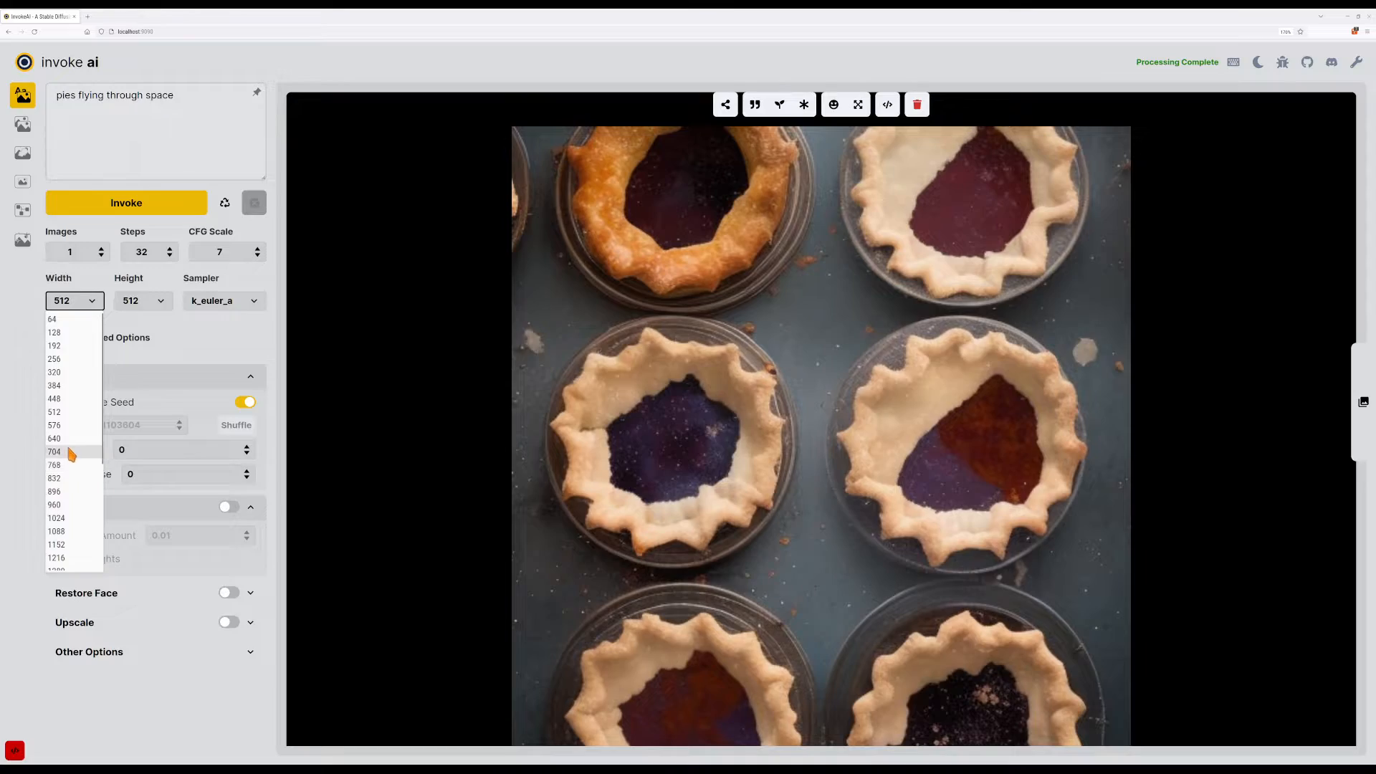
pyautogui.click(55, 439)
pyautogui.click(130, 205)
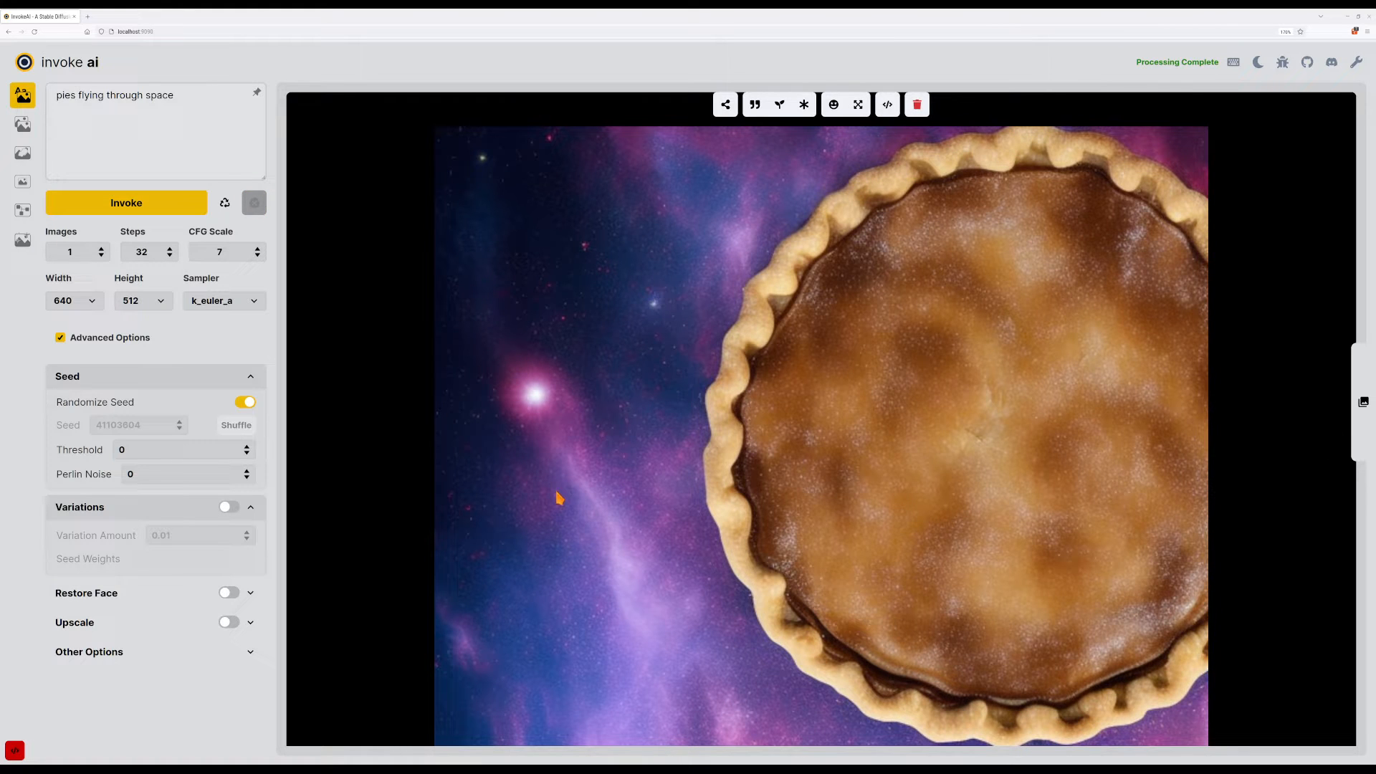
pyautogui.hotkey('ctrl', 'Return')
pyautogui.click(161, 622)
pyautogui.click(160, 621)
# Change the prompt to "flock of pies flying through space" and generate an image.
pyautogui.click(208, 107)
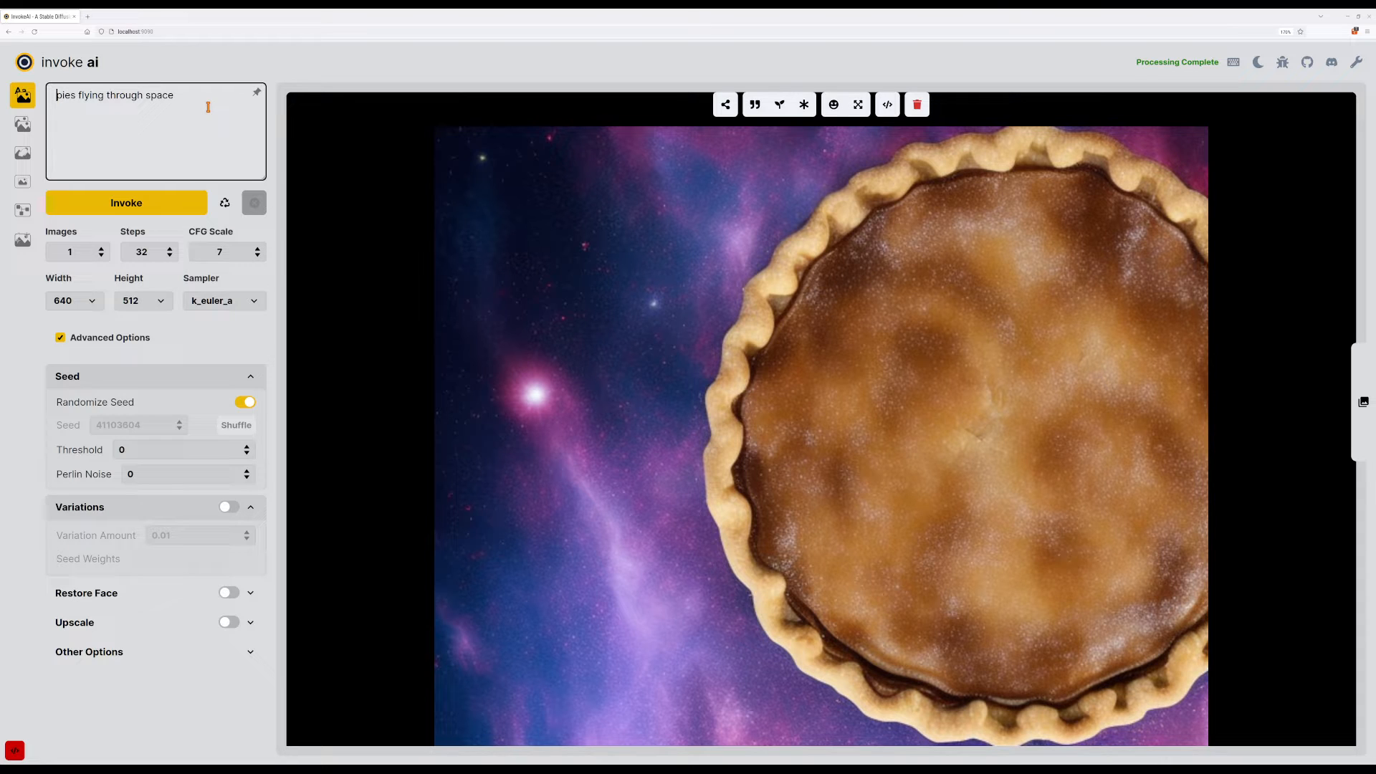
pyautogui.write('flock of')
pyautogui.press('Return')
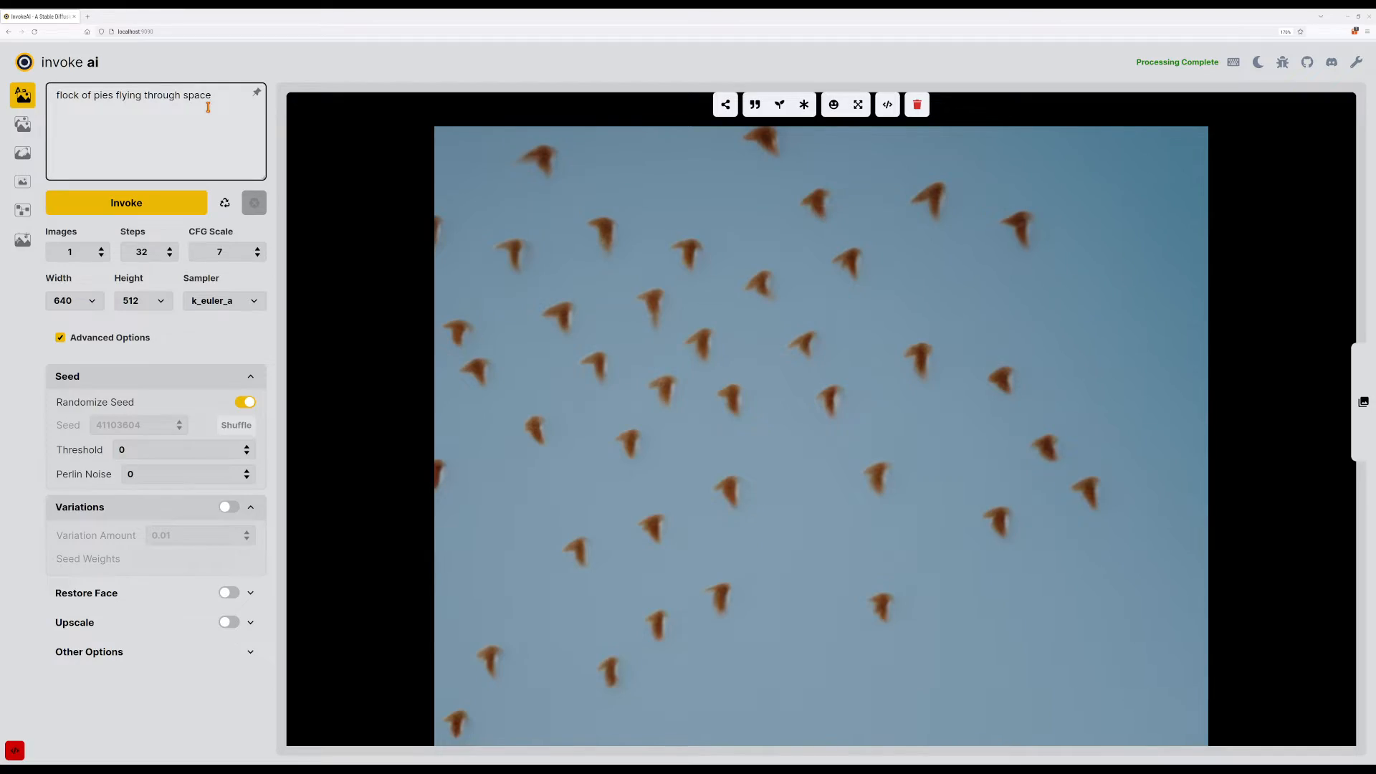
# Generate two more images from the "flock of pies flying through space" prompt.
pyautogui.press('Return')
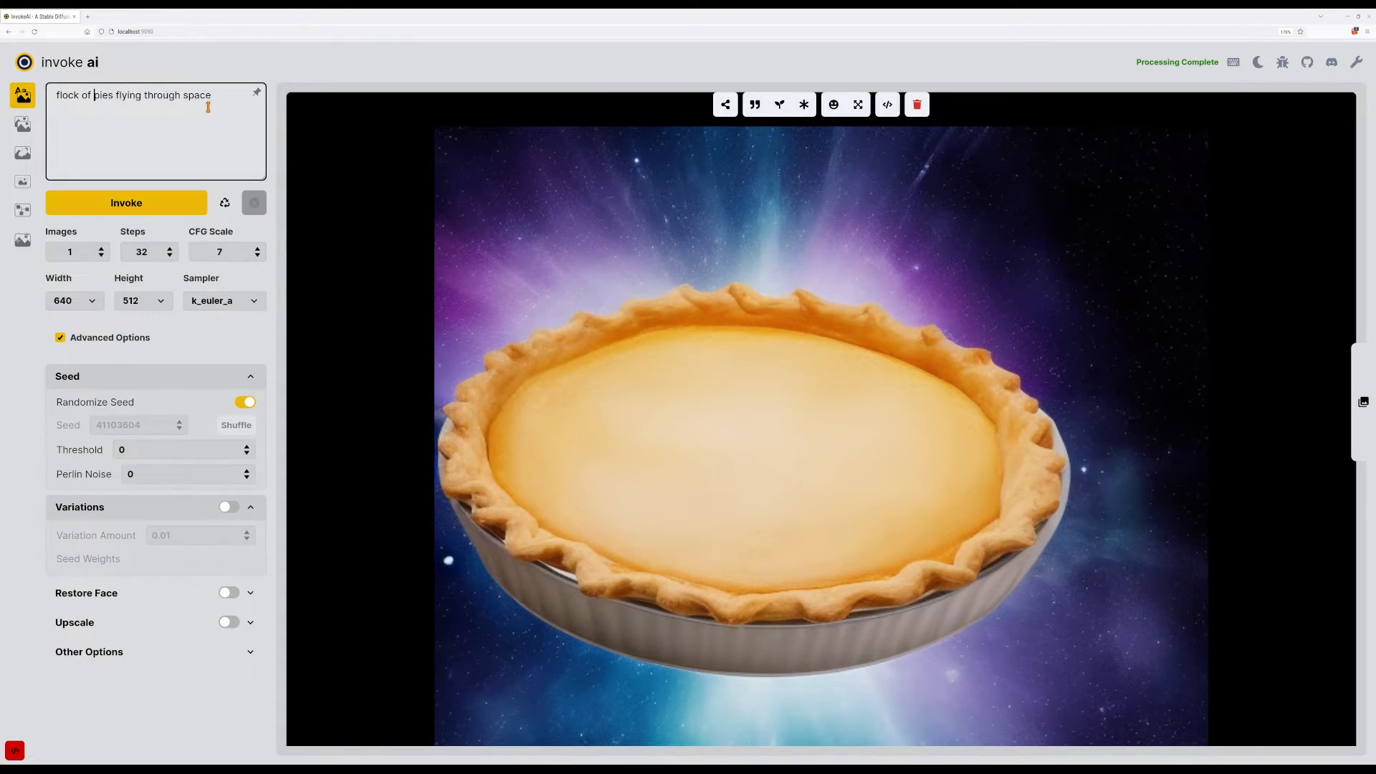
pyautogui.press('Return')
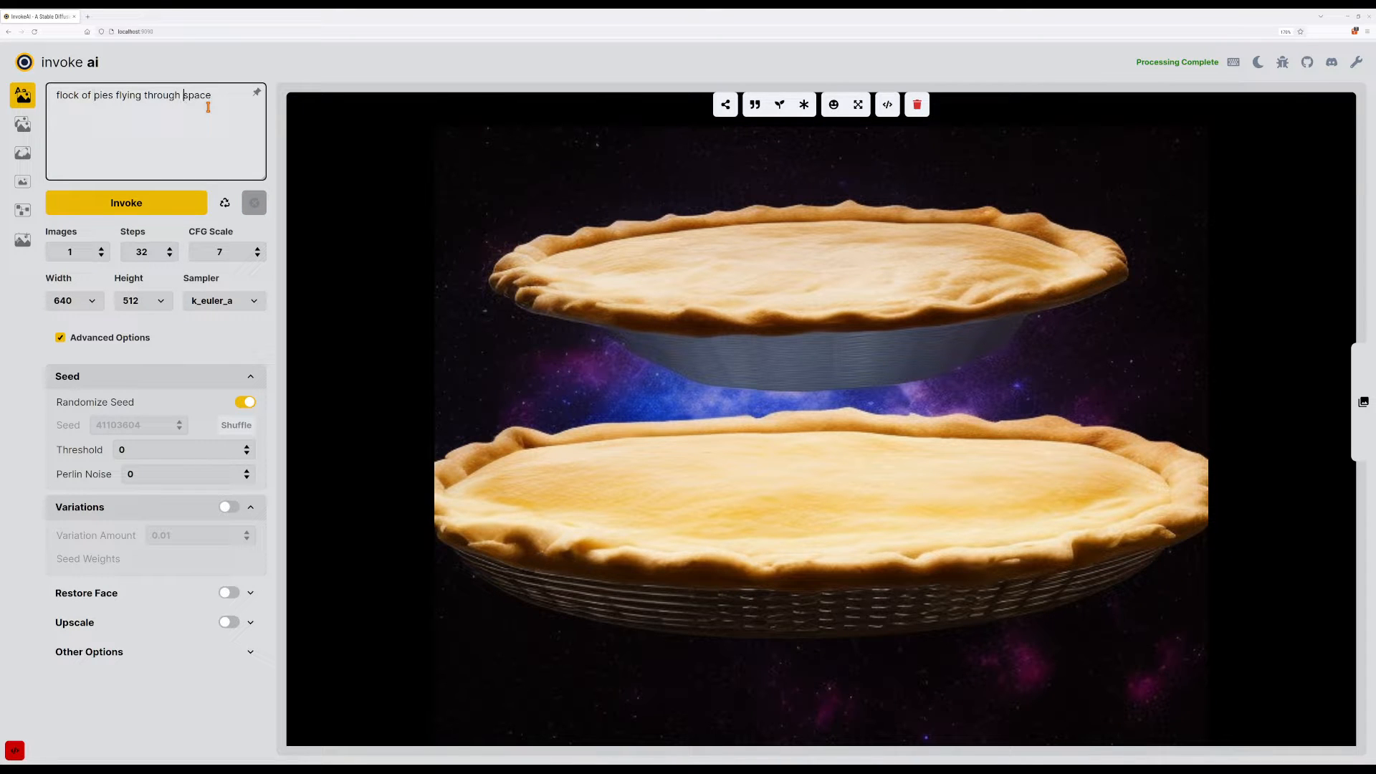
# Change the prompt to "flock of pies flying sideways through space" and generate three images.
pyautogui.write('sideways')
pyautogui.press('Return')
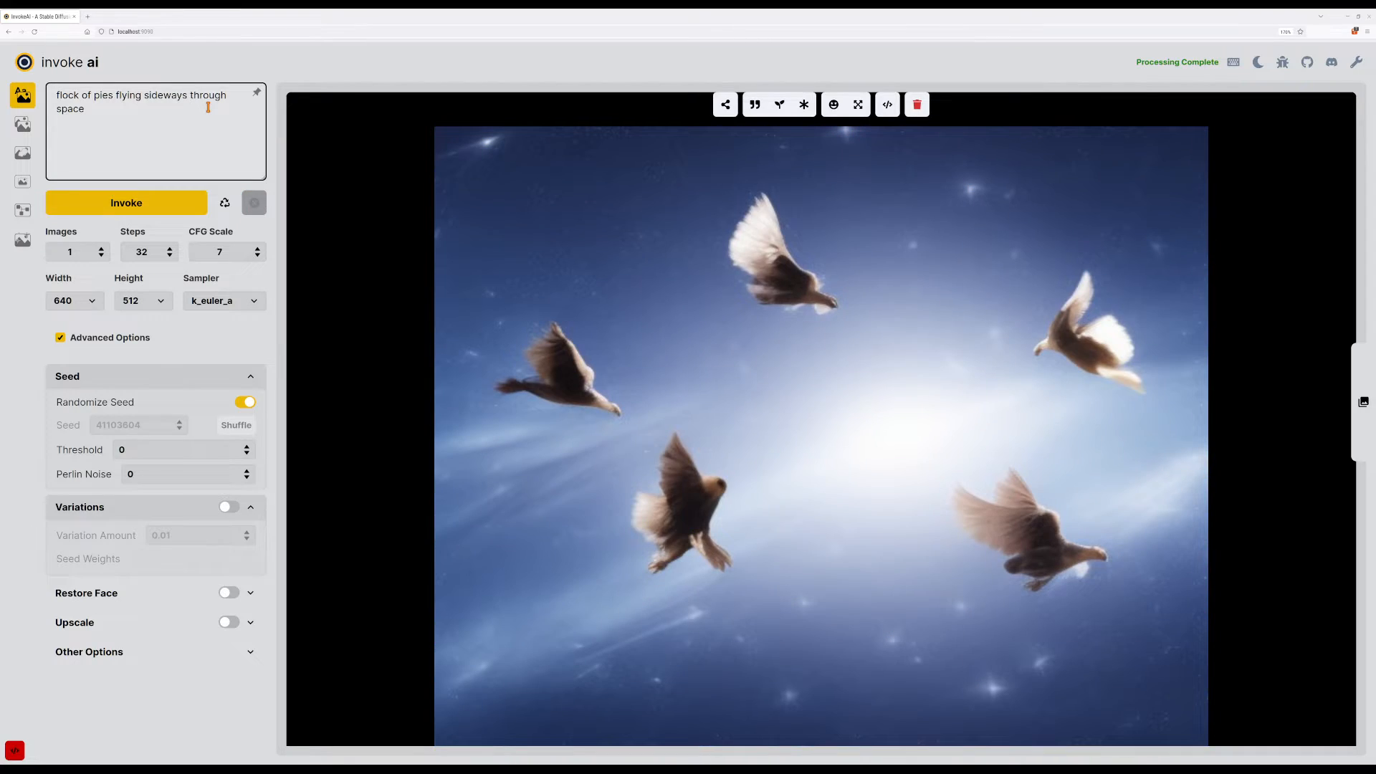
pyautogui.press('Return')
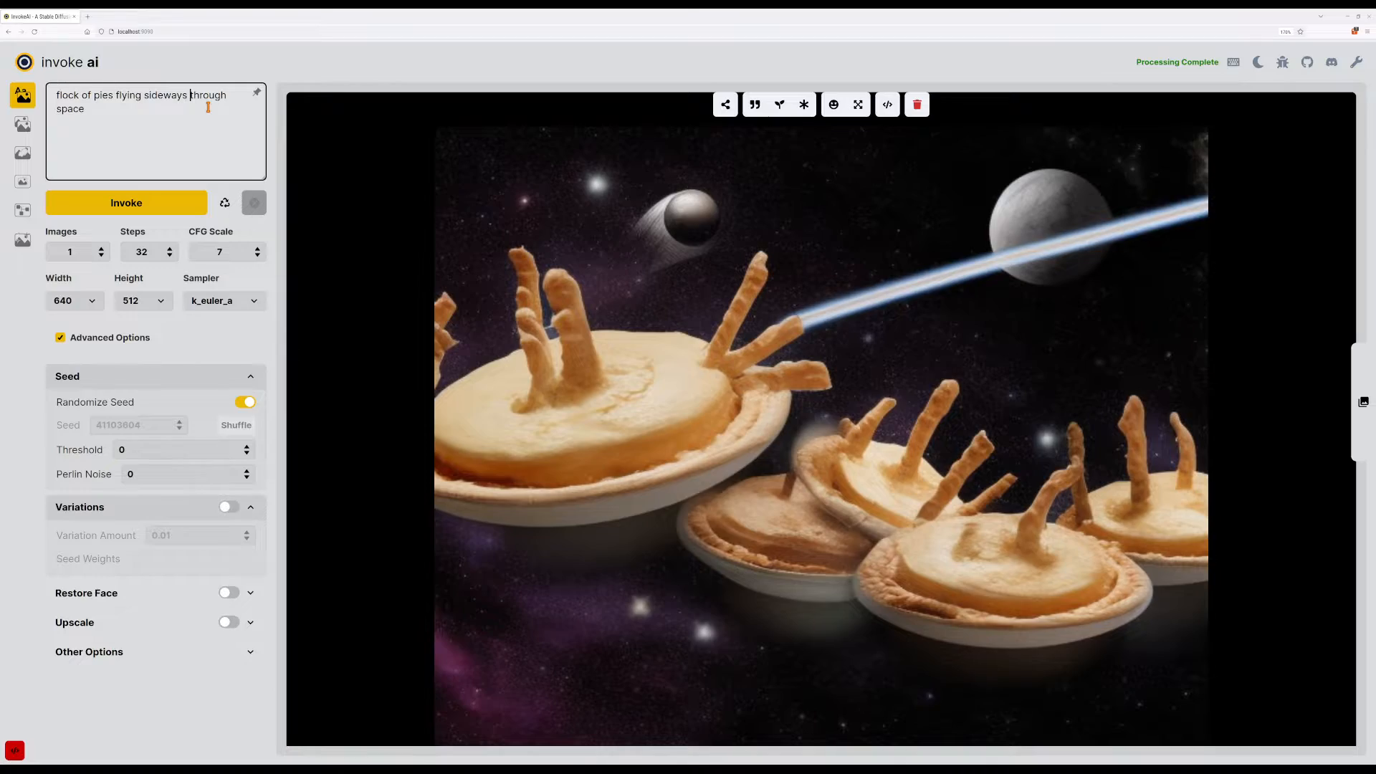
pyautogui.hotkey('ctrl', 'Return')
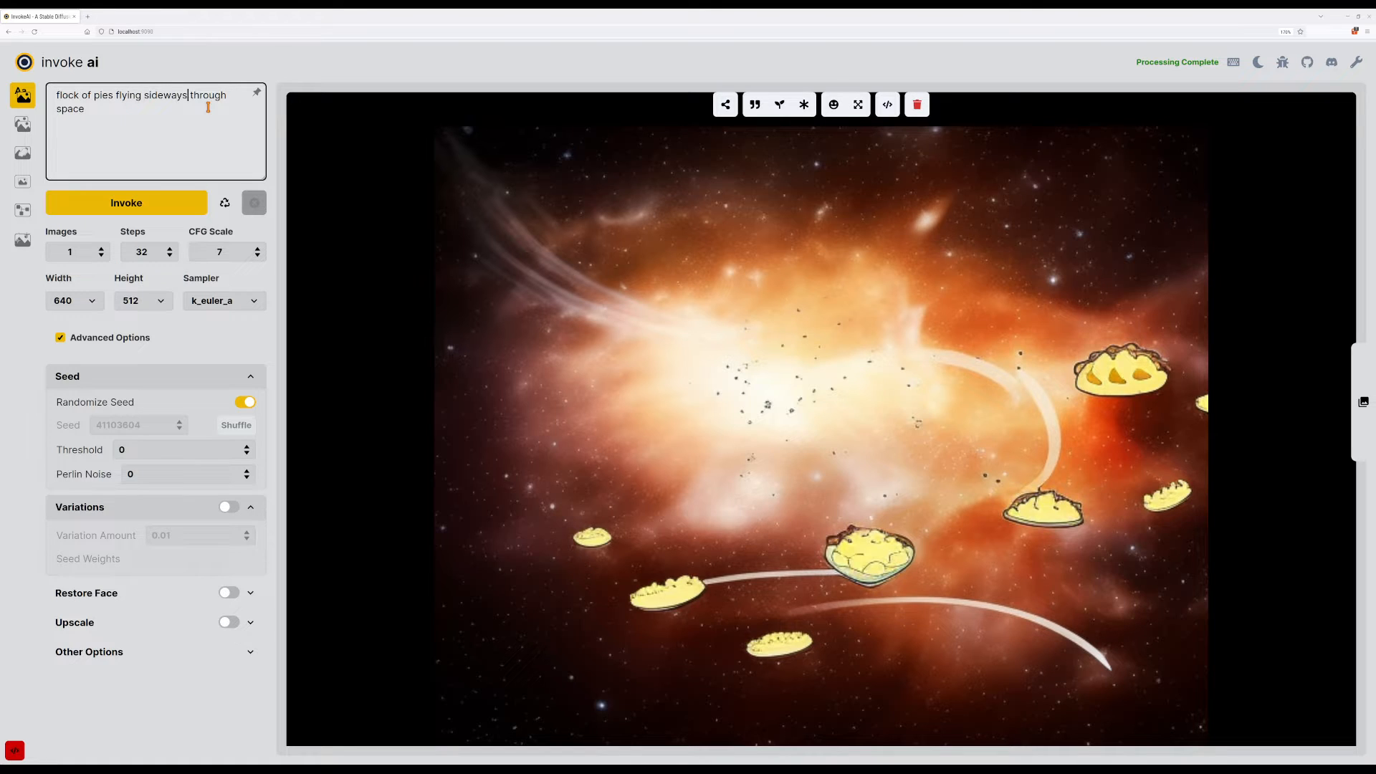
# Weight "sideways" and "pies" in the prompt with ++ one after the other, generating an image after each change.
pyautogui.write('++')
pyautogui.hotkey('ctrl', 'Return')
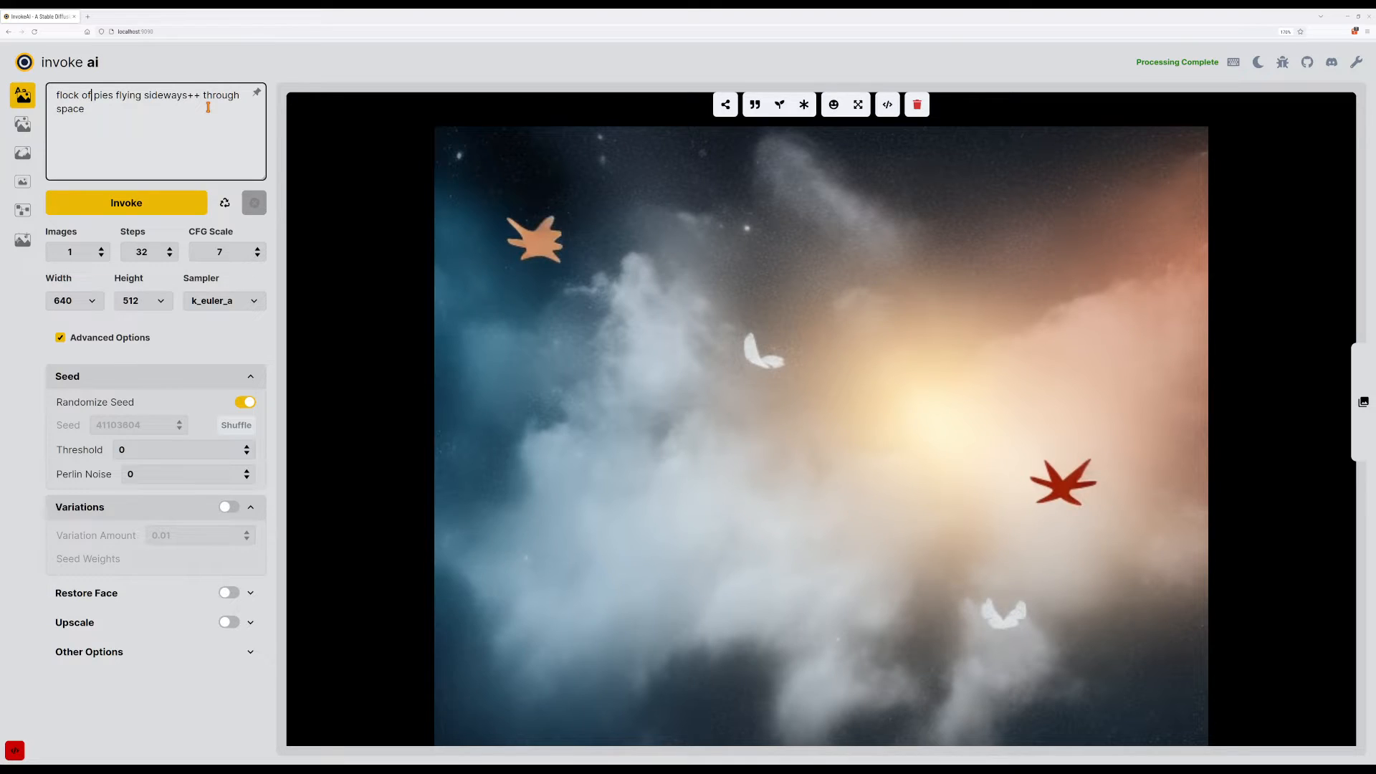
pyautogui.write('++')
pyautogui.hotkey('ctrl', 'Return')
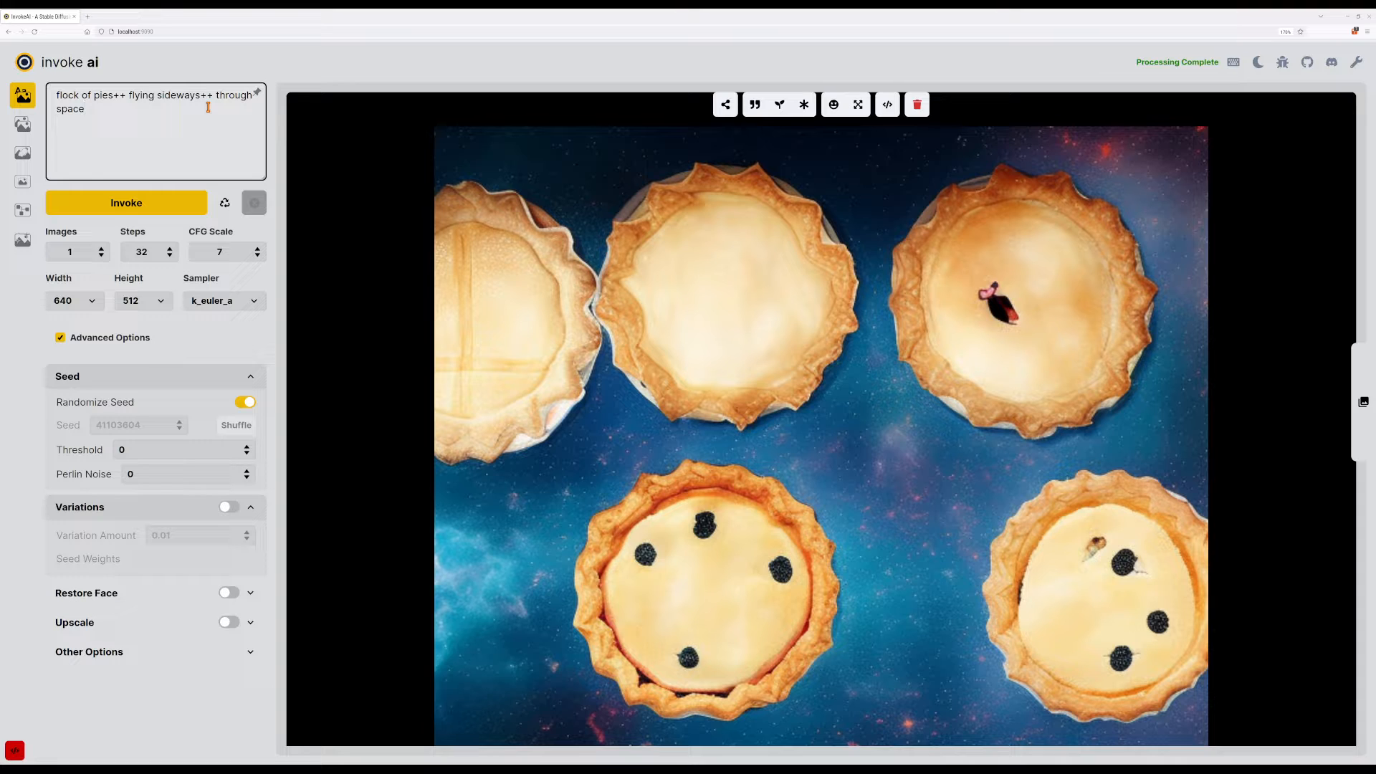
pyautogui.hotkey('ctrl', 'shift', 'Left')
pyautogui.write('t')
pyautogui.write('he galax')
pyautogui.hotkey('ctrl', 'shift', 'Left')
pyautogui.hotkey('ctrl', 'shift', 'Left')
pyautogui.write('space')
# Replace "flock of" with "multiple" at the start of the prompt and generate two images.
pyautogui.hotkey('ctrl', 'shift', 'Right')
pyautogui.press('BackSpace')
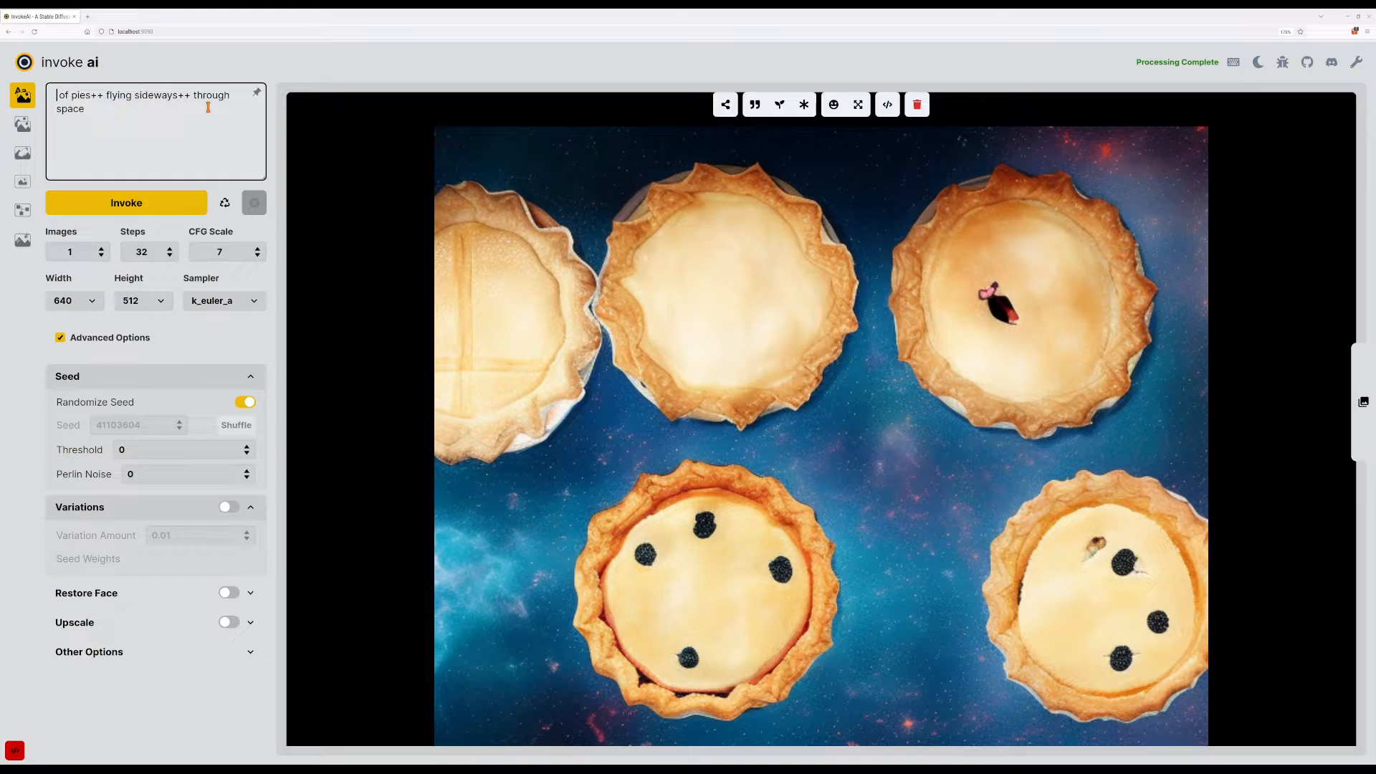
pyautogui.hotkey('ctrl', 'shift', 'Right')
pyautogui.write('multiple')
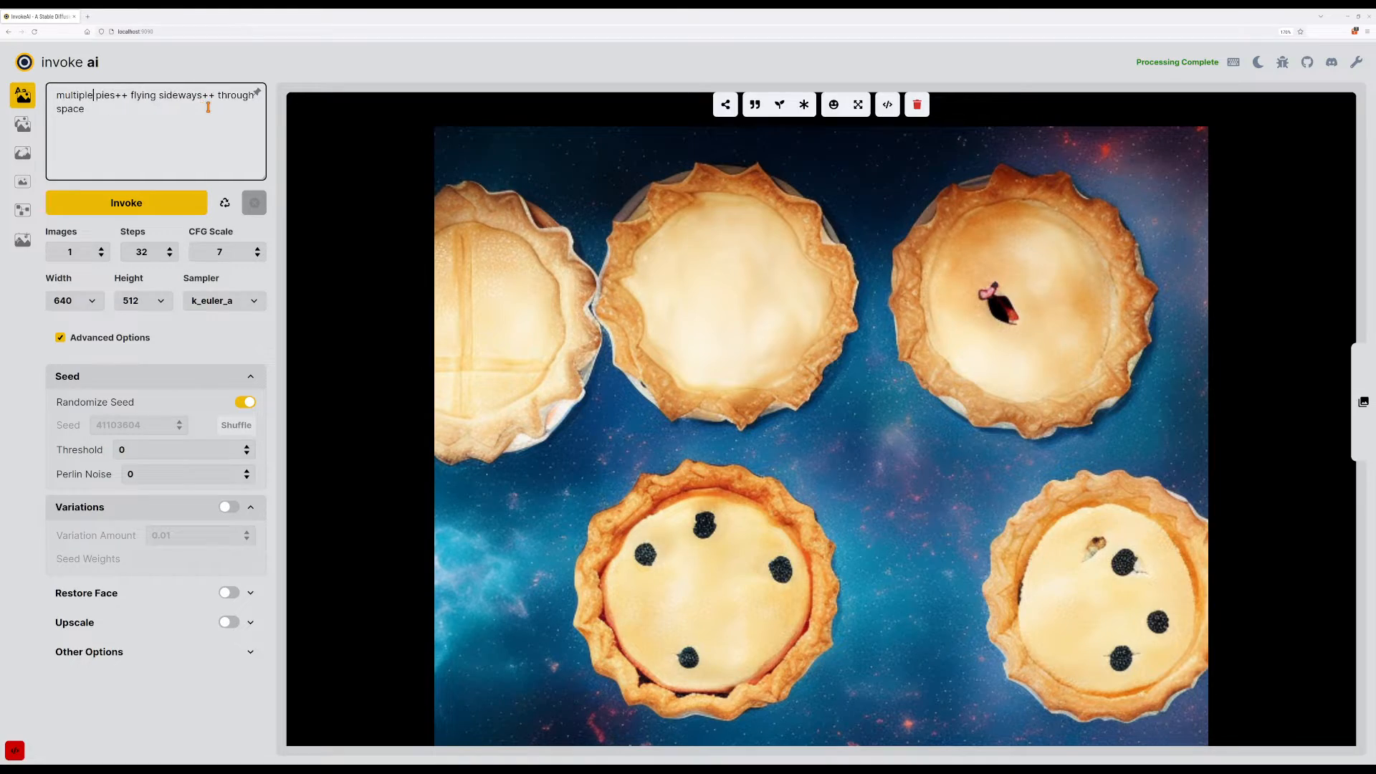
pyautogui.hotkey('ctrl', 'Return')
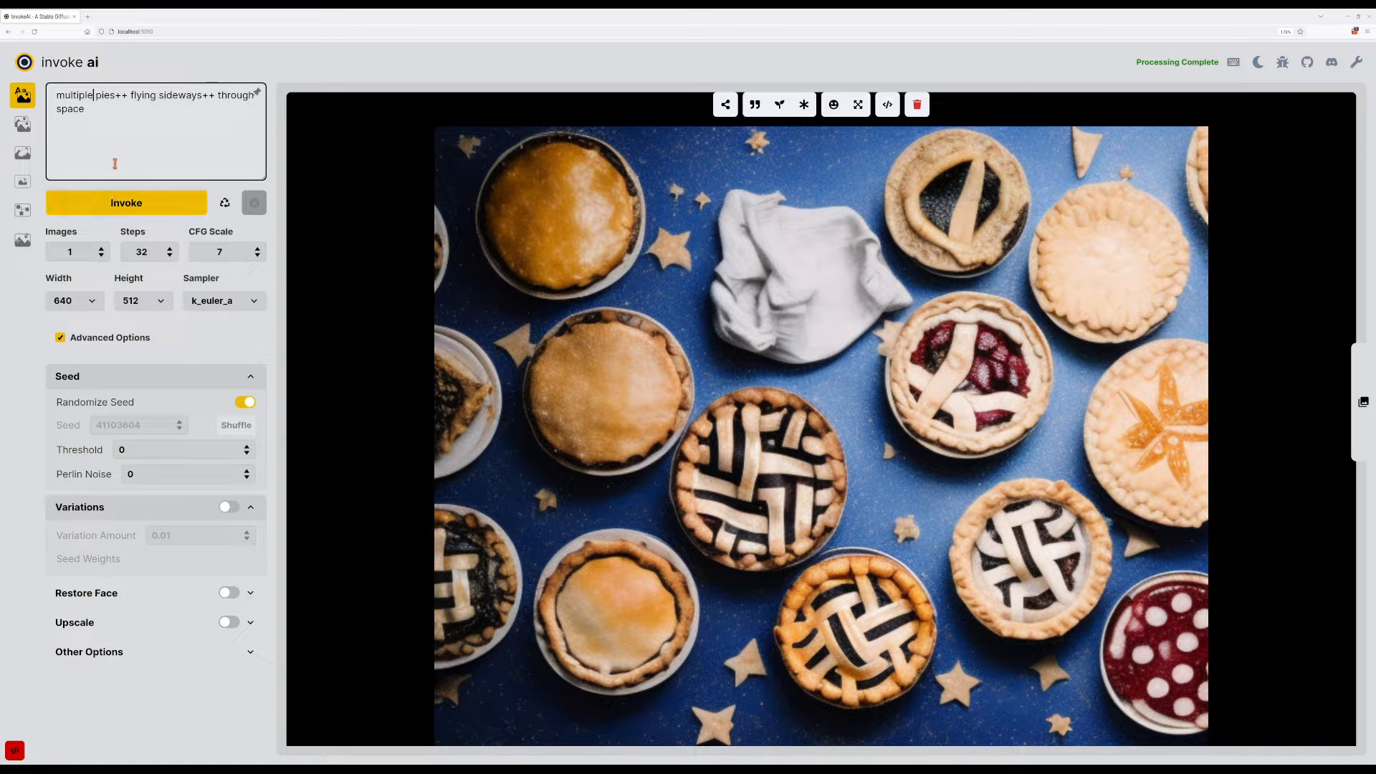
pyautogui.click(124, 205)
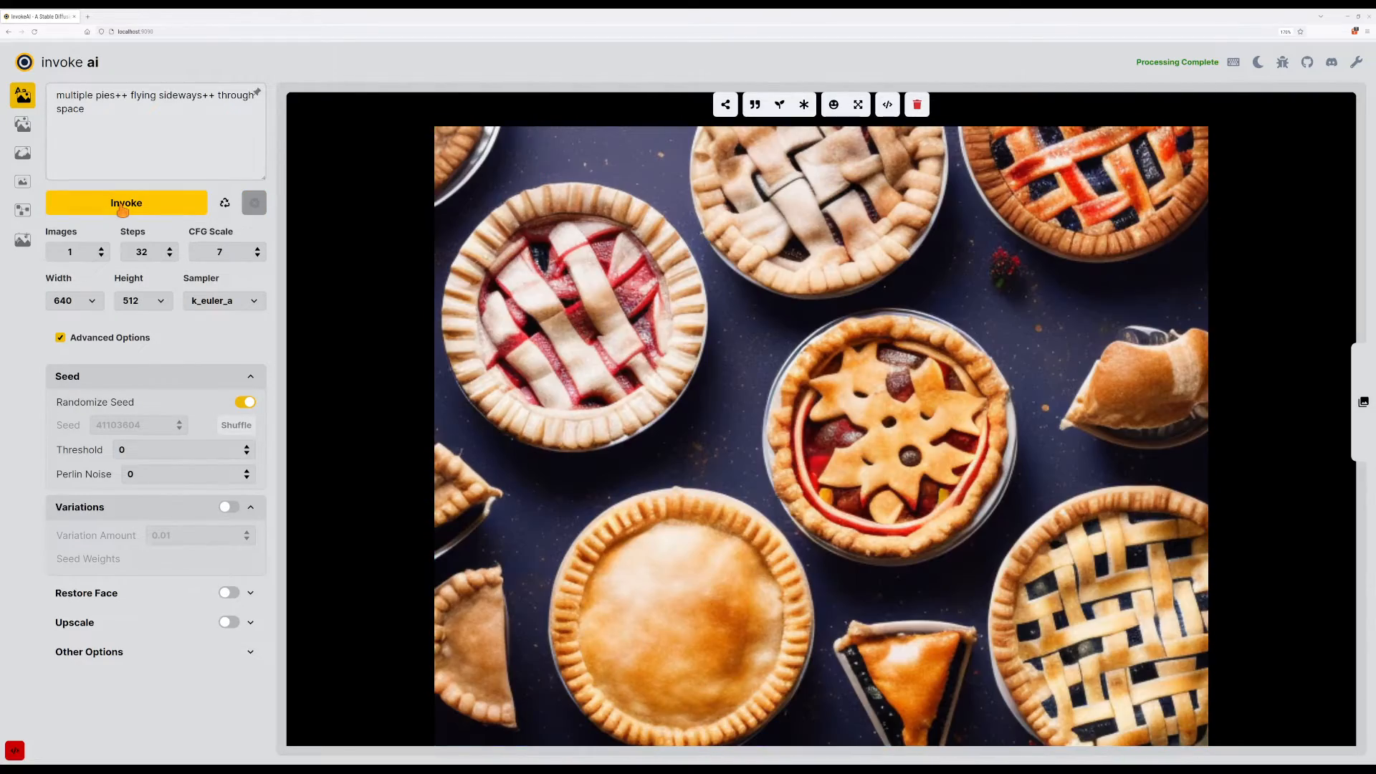
# Weight "space" with +++ and append "(pie pan)+++" to the prompt, generating an image after each change.
pyautogui.click(152, 163)
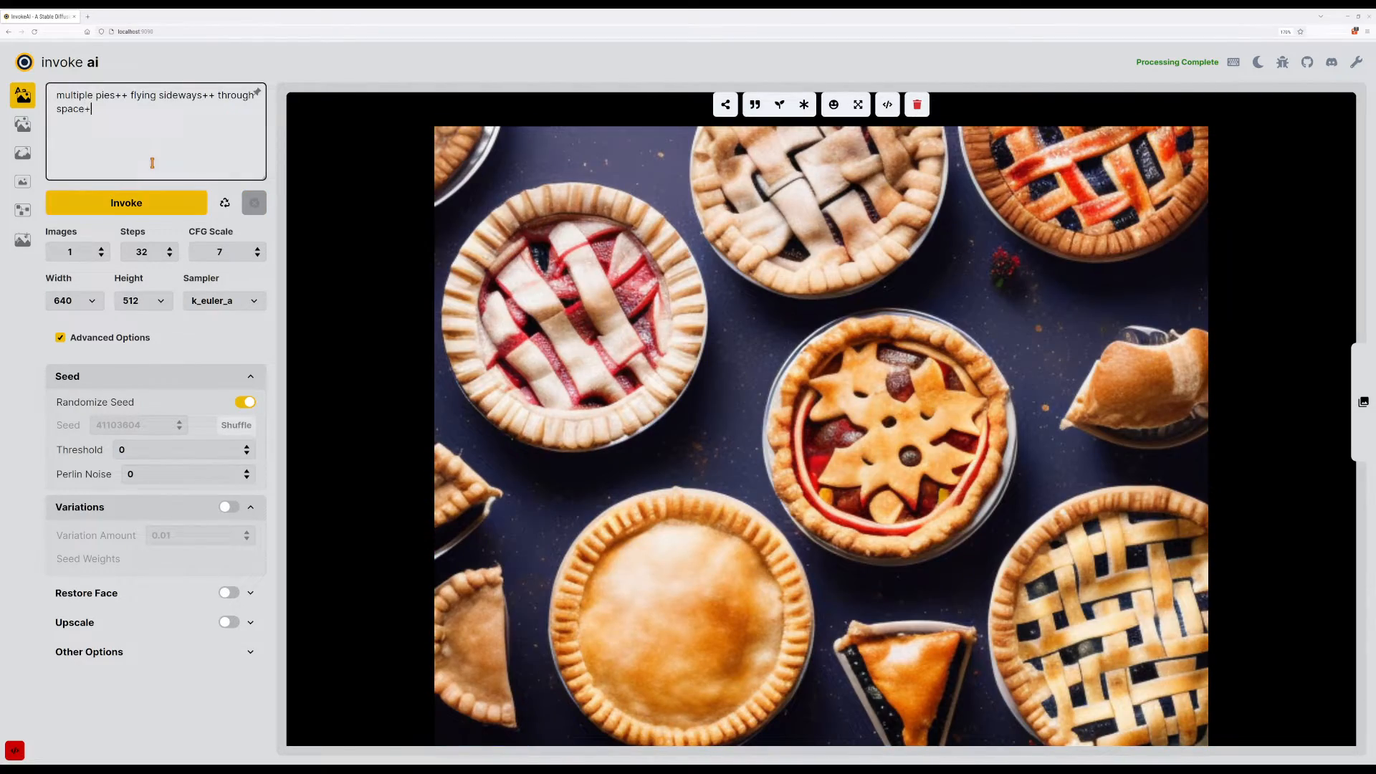
pyautogui.press('Return')
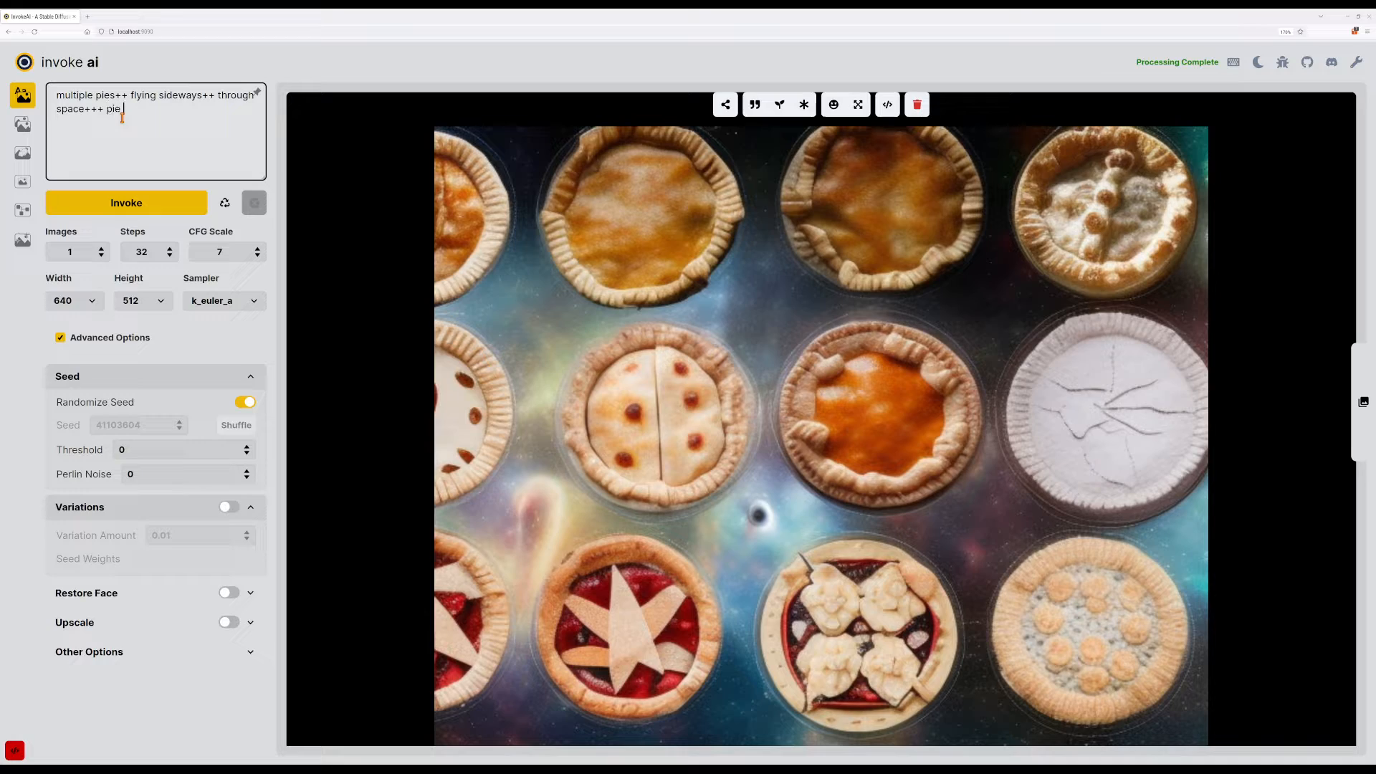
pyautogui.write('(')
pyautogui.press('End')
pyautogui.write('+')
pyautogui.hotkey('ctrl', 'Return')
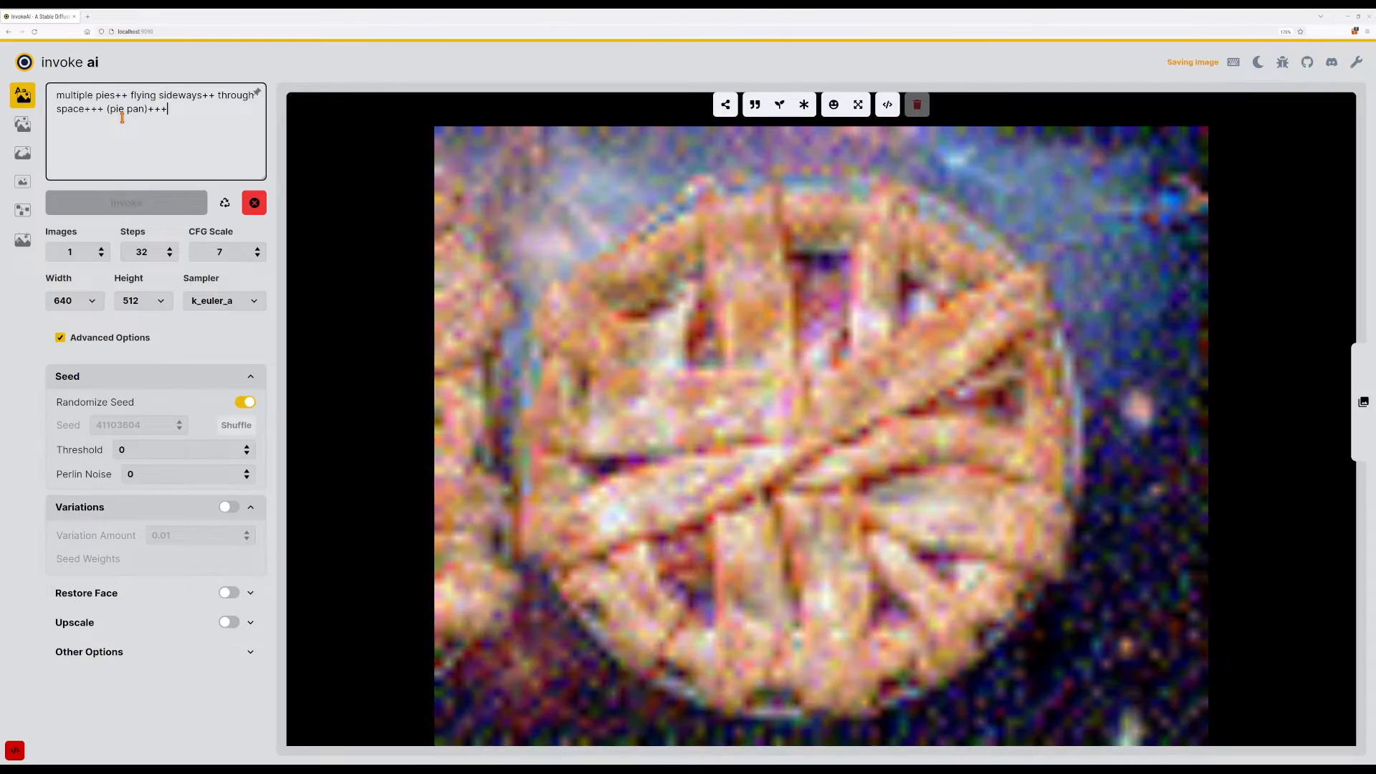
# Generate another image, and raise the weight of "(pie pan)" to +++++ for a further one.
pyautogui.write('++')
pyautogui.hotkey('ctrl', 'Return')
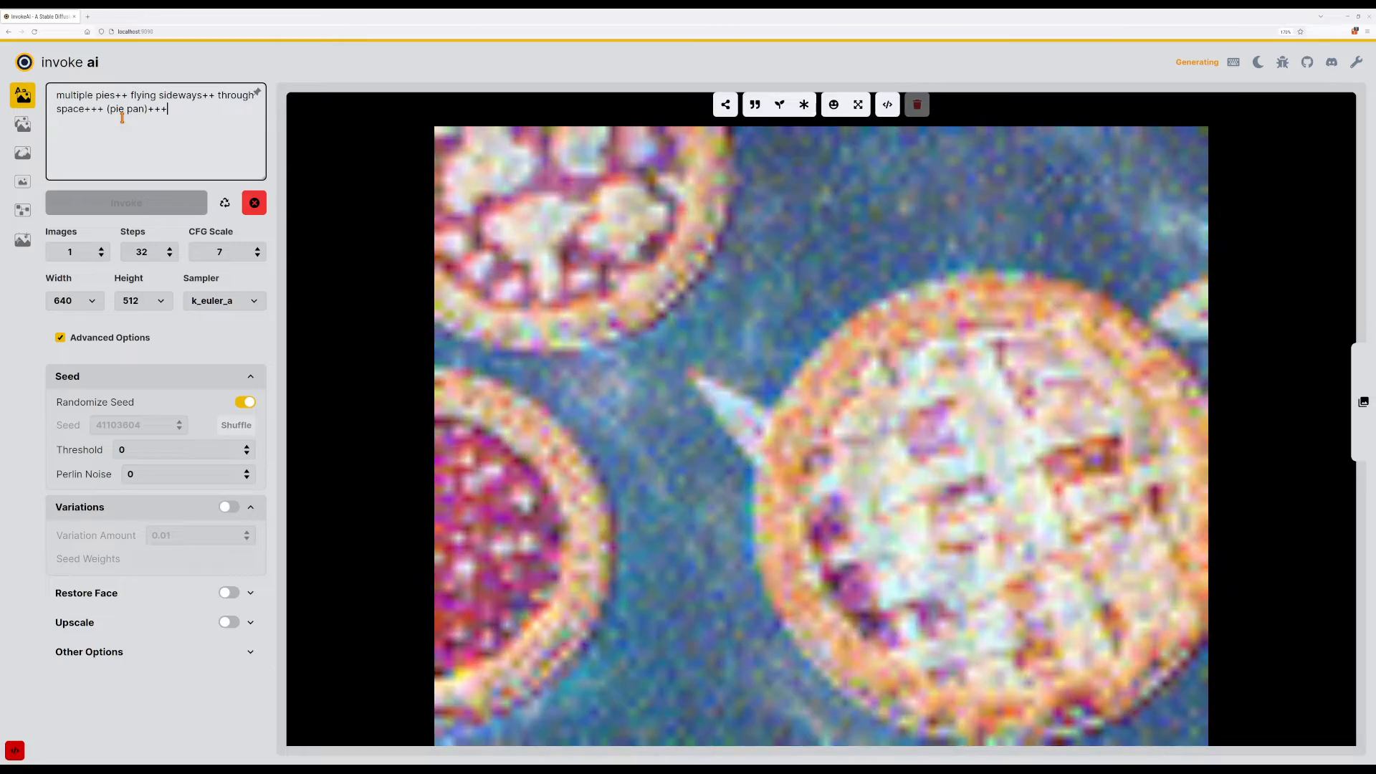
pyautogui.write('++')
pyautogui.hotkey('ctrl', 'Return')
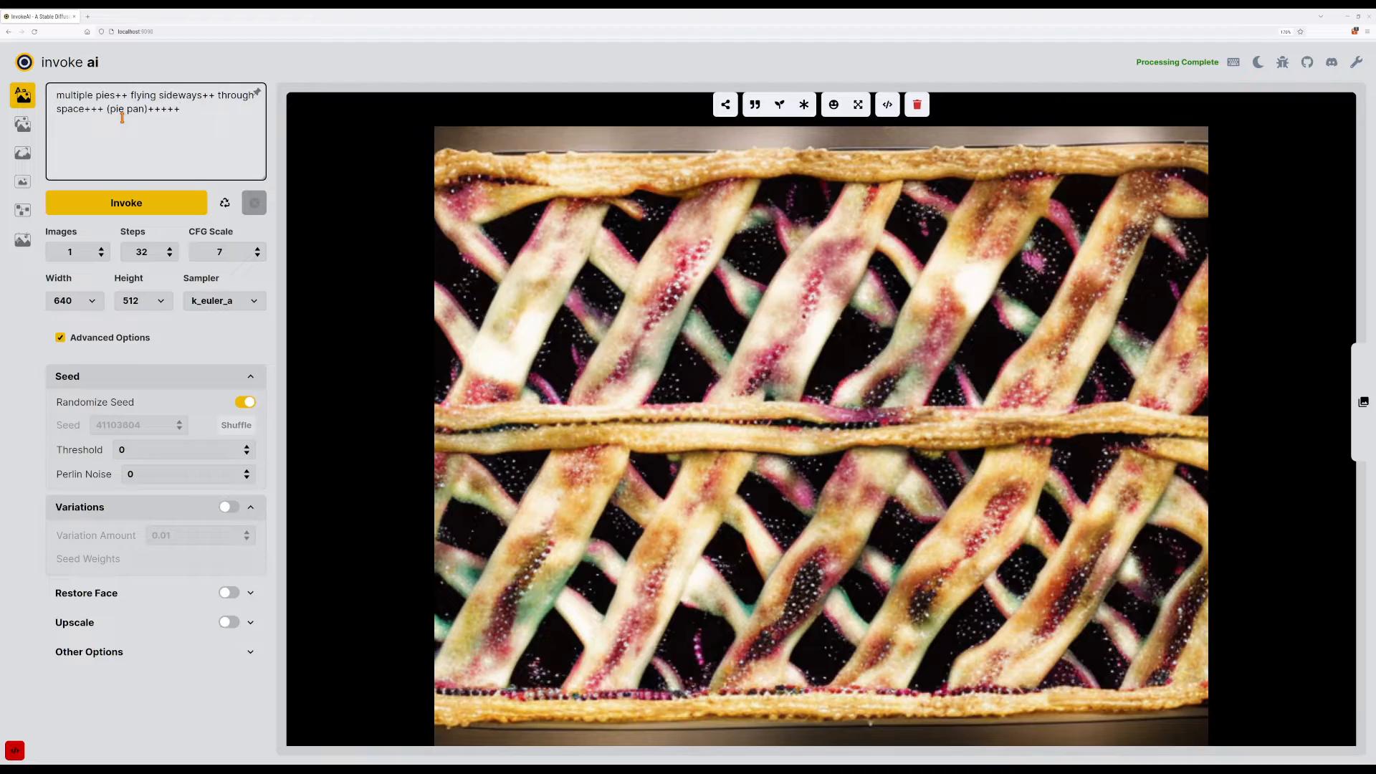
# Reduce the weight of "(pie pan)" to ++++ and generate images with that prompt.
pyautogui.hotkey('ctrl', 'Return')
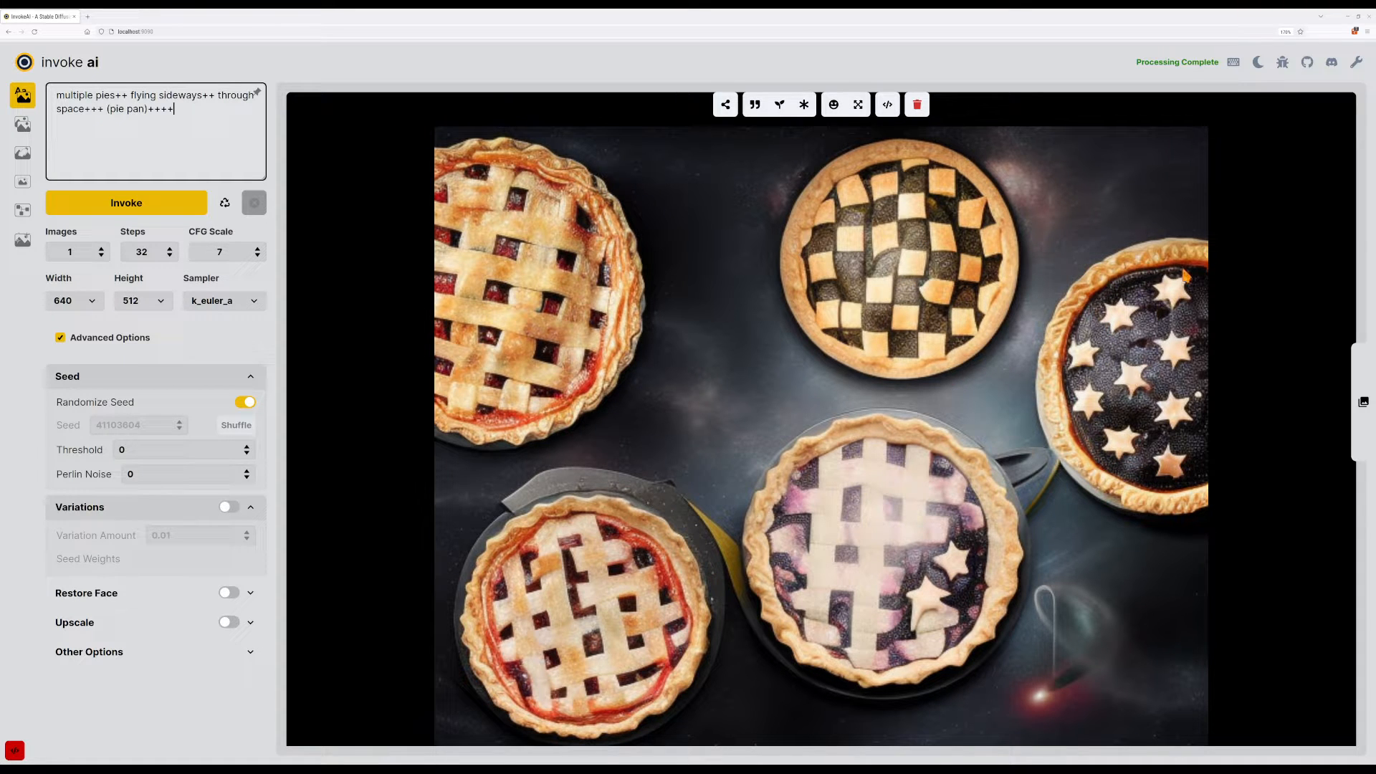
pyautogui.press('Return')
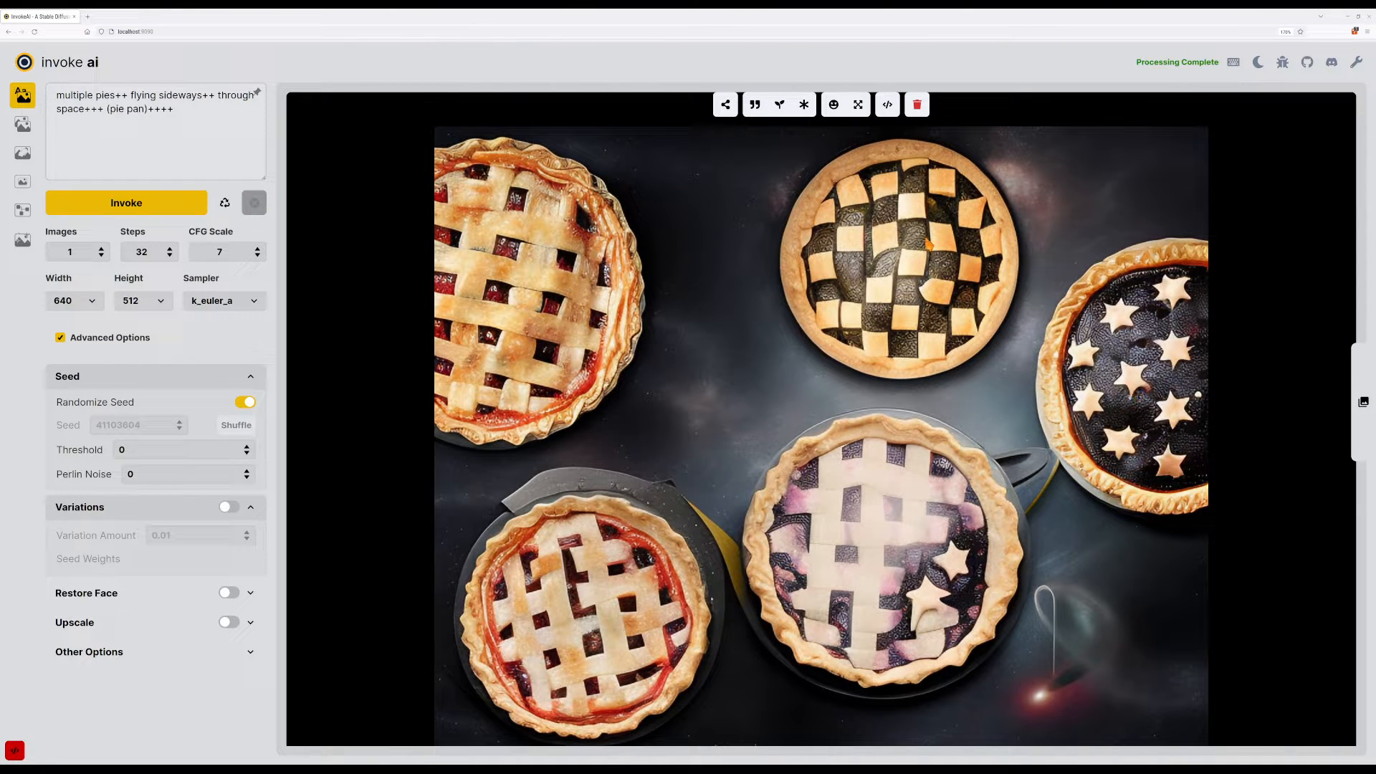
pyautogui.click(184, 120)
pyautogui.hotkey('ctrl', 'Return')
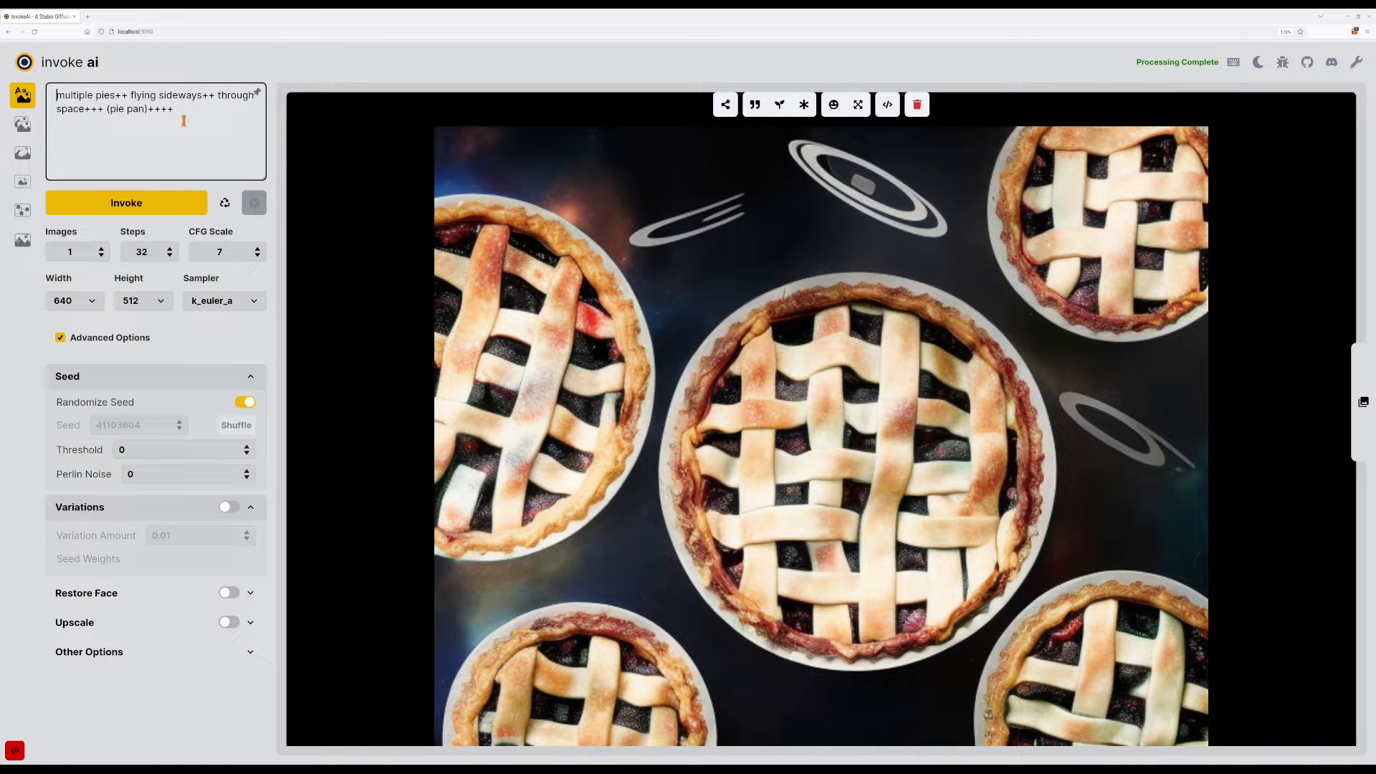
# Insert "sideway" before "pies++", remove "sideways++" after "flying", and generate an image.
pyautogui.write('sidesays')
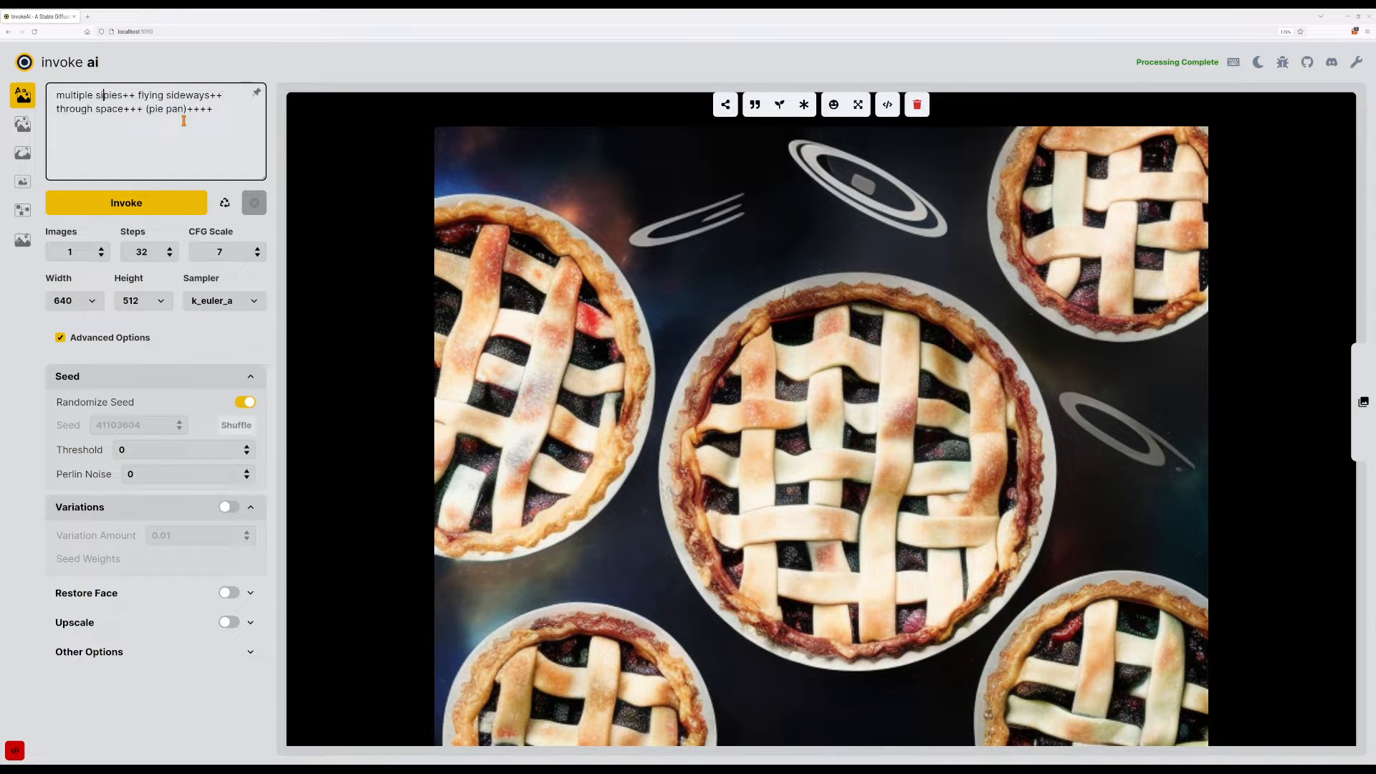
pyautogui.press('BackSpace')
pyautogui.press('BackSpace')
pyautogui.press('BackSpace')
pyautogui.press('BackSpace')
pyautogui.press('BackSpace')
pyautogui.write('way')
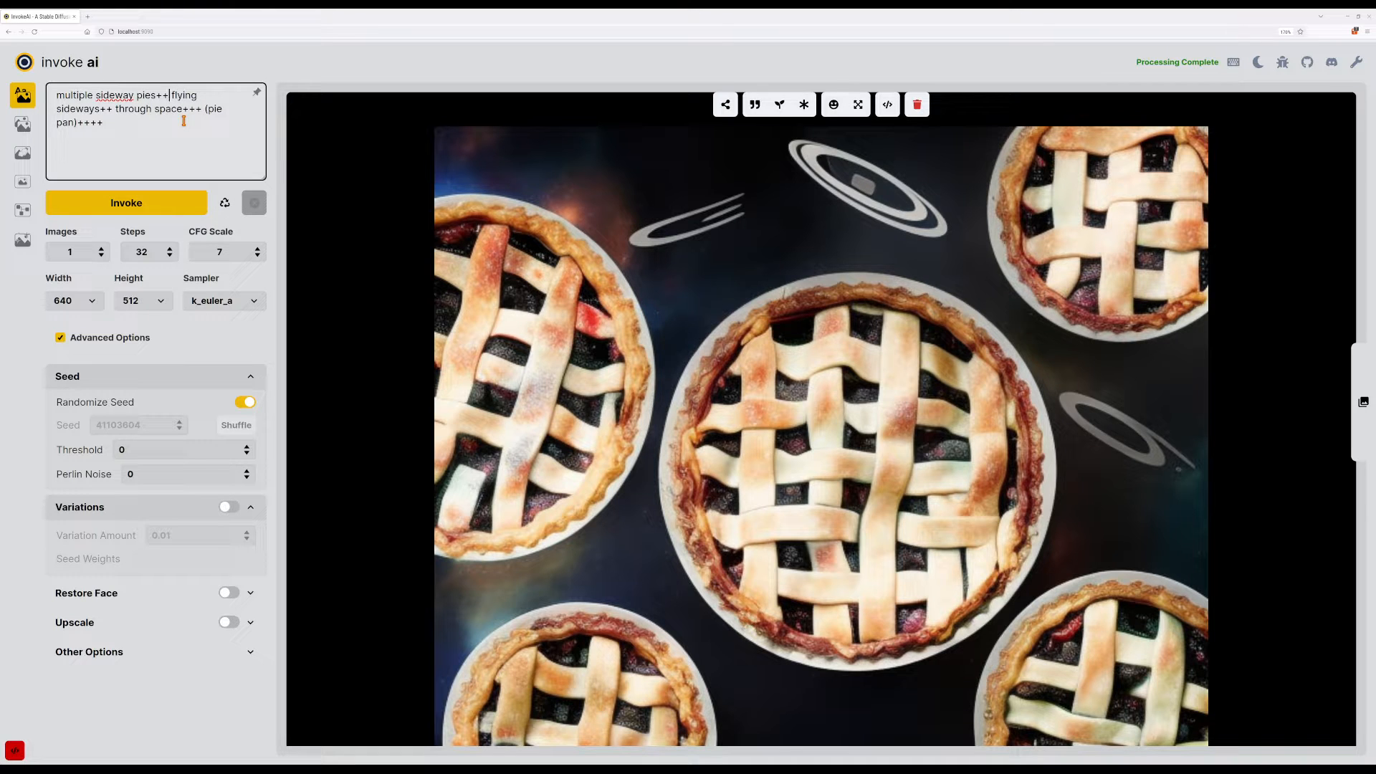
pyautogui.hotkey('ctrl', 'shift', 'Left')
pyautogui.hotkey('ctrl', 'shift', 'Left')
pyautogui.press('BackSpace')
pyautogui.hotkey('ctrl', 'Return')
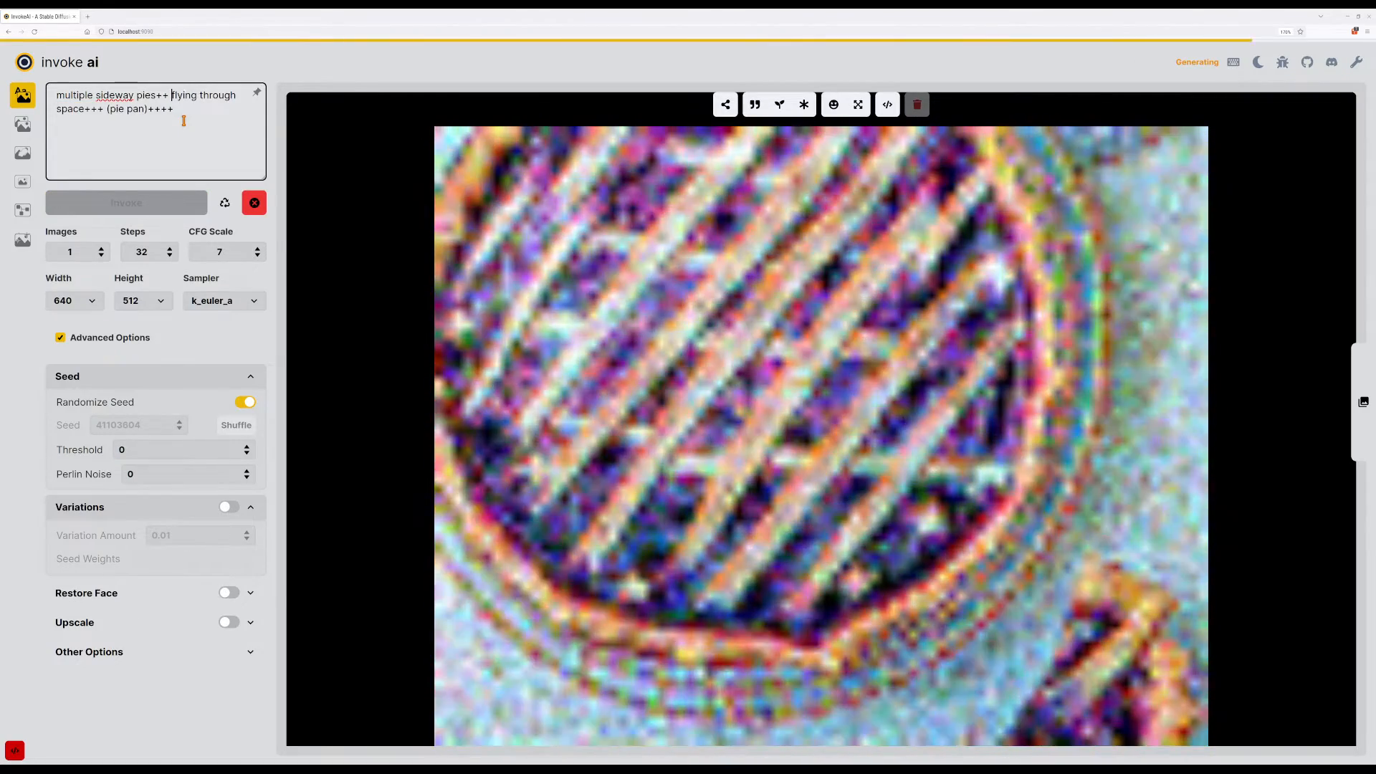
# Correct "sideway" to "sideways" in the prompt and generate an image.
pyautogui.hotkey('ctrl', 'Left')
pyautogui.hotkey('ctrl', 'Left')
pyautogui.press('Left')
pyautogui.write('s')
pyautogui.hotkey('ctrl', 'Return')
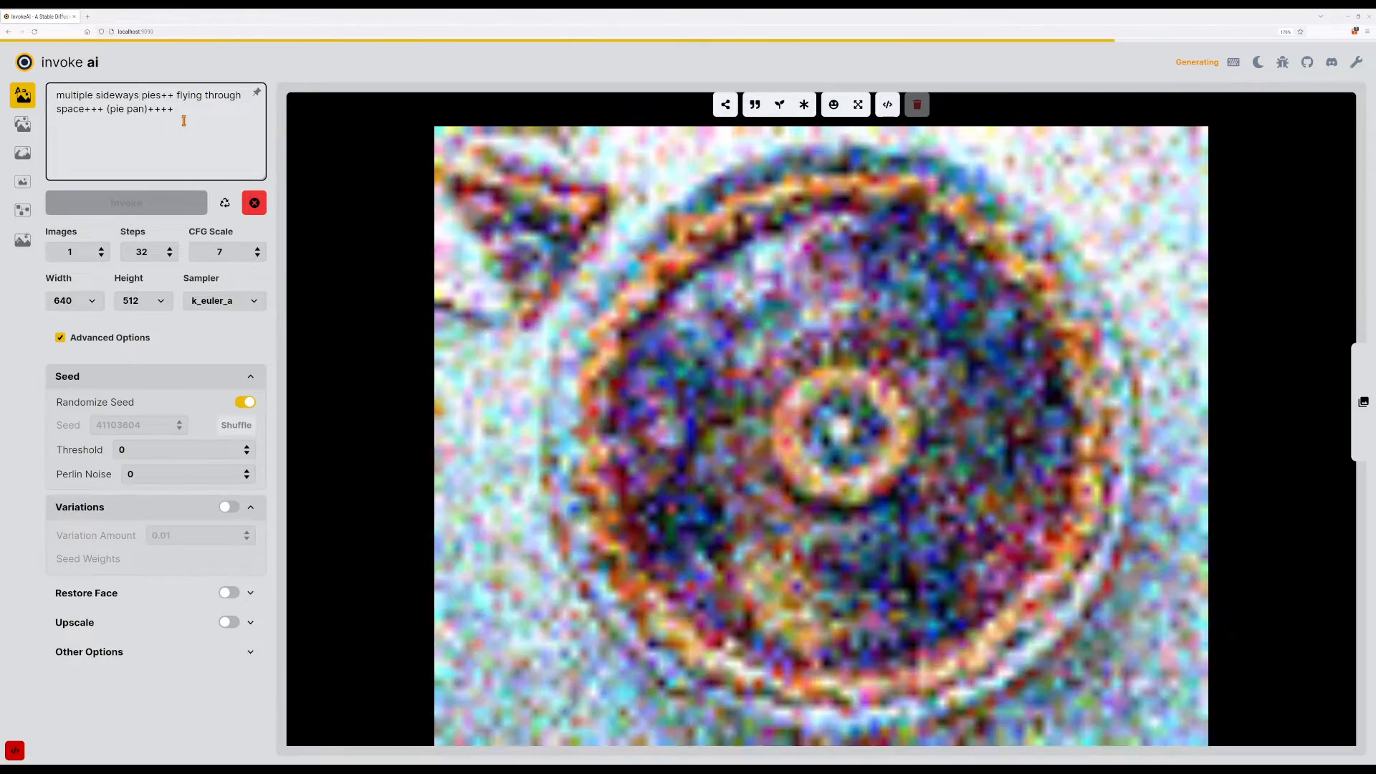
# Group the weighted phrase as "(sideways pies)+++" in the prompt and generate an image.
pyautogui.hotkey('ctrl', 'Left')
pyautogui.write('(')
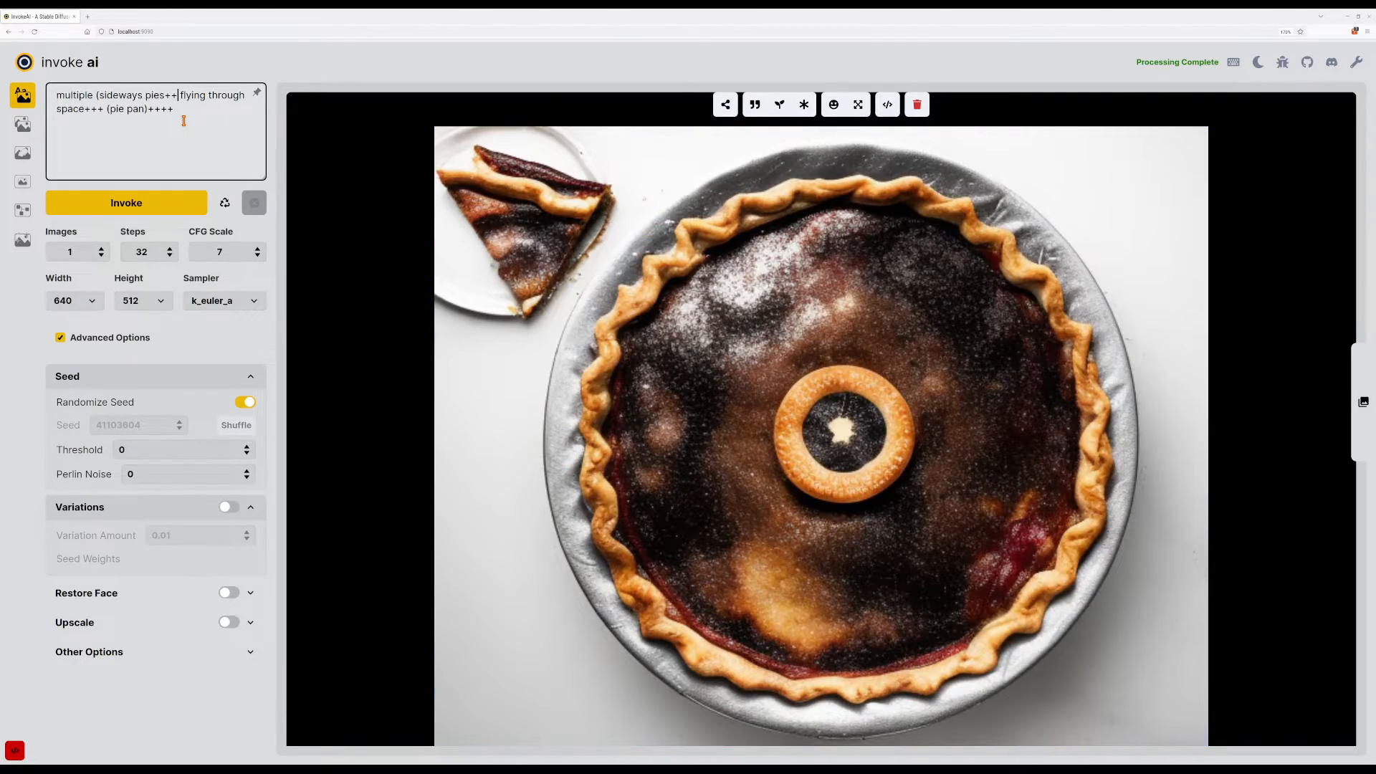
pyautogui.write(')+')
pyautogui.hotkey('ctrl', 'Return')
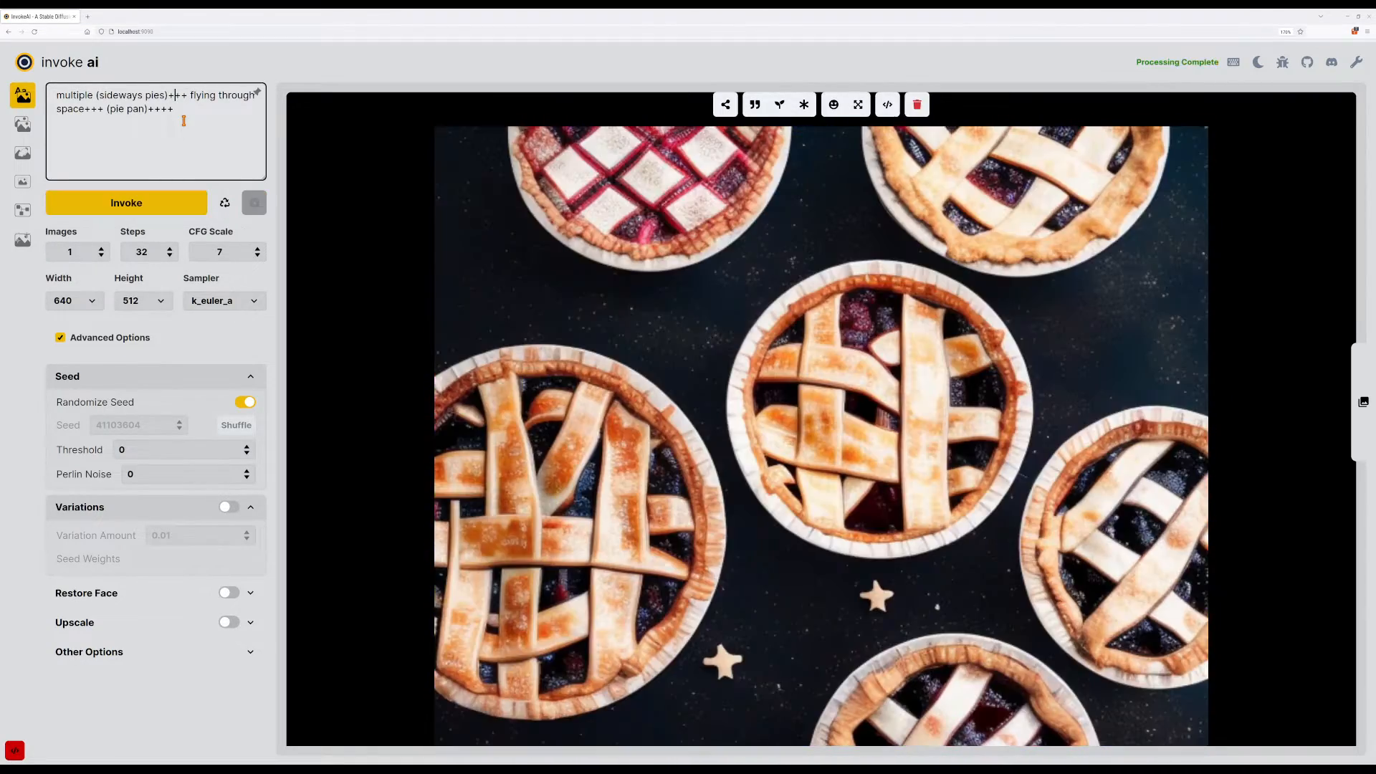
# Extend the prompt with "cinematic,", "wide angle lens" and "distant," one after the other, generating an image after each addition.
pyautogui.write('matic,')
pyautogui.hotkey('ctrl', 'Return')
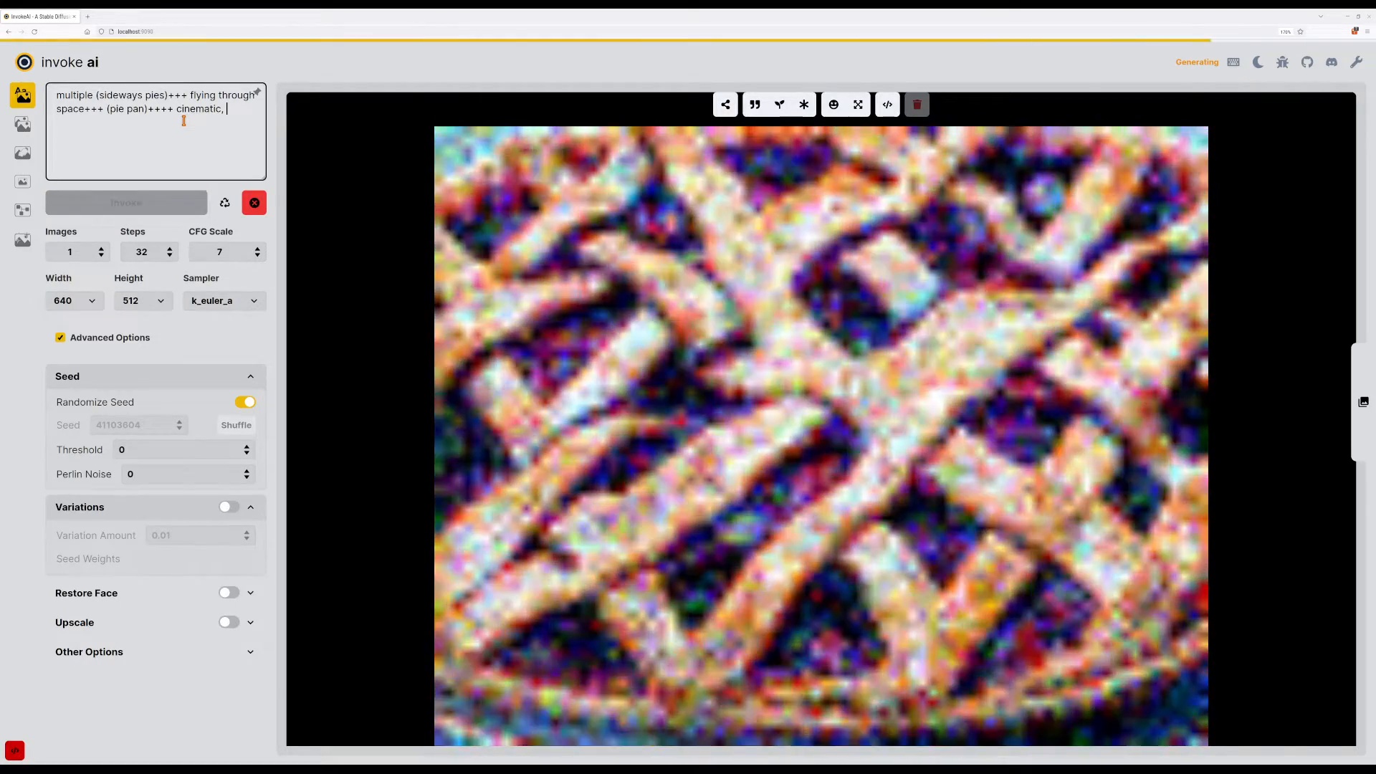
pyautogui.press('BackSpace')
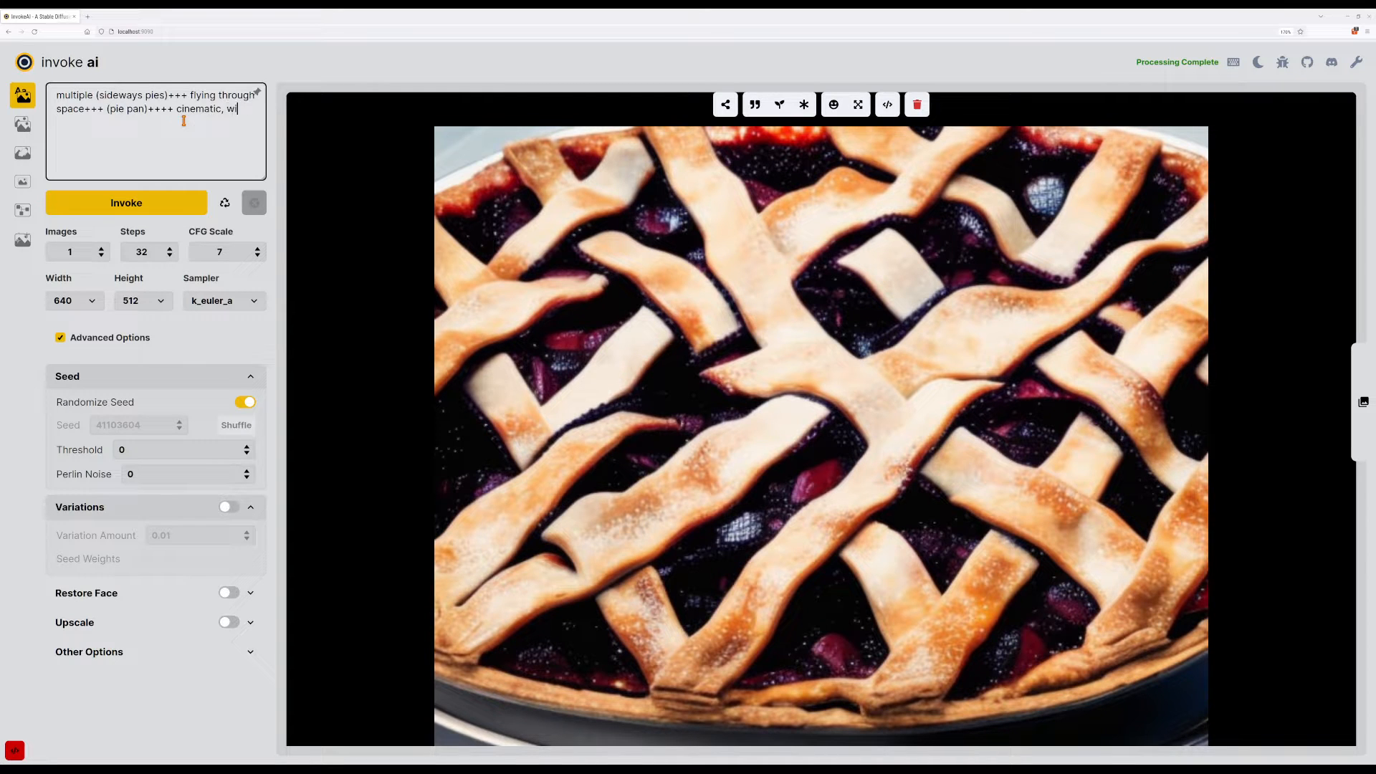
pyautogui.write(', wide angle view')
pyautogui.hotkey('ctrl', 'shift', 'Left')
pyautogui.write('lens')
pyautogui.hotkey('ctrl', 'Return')
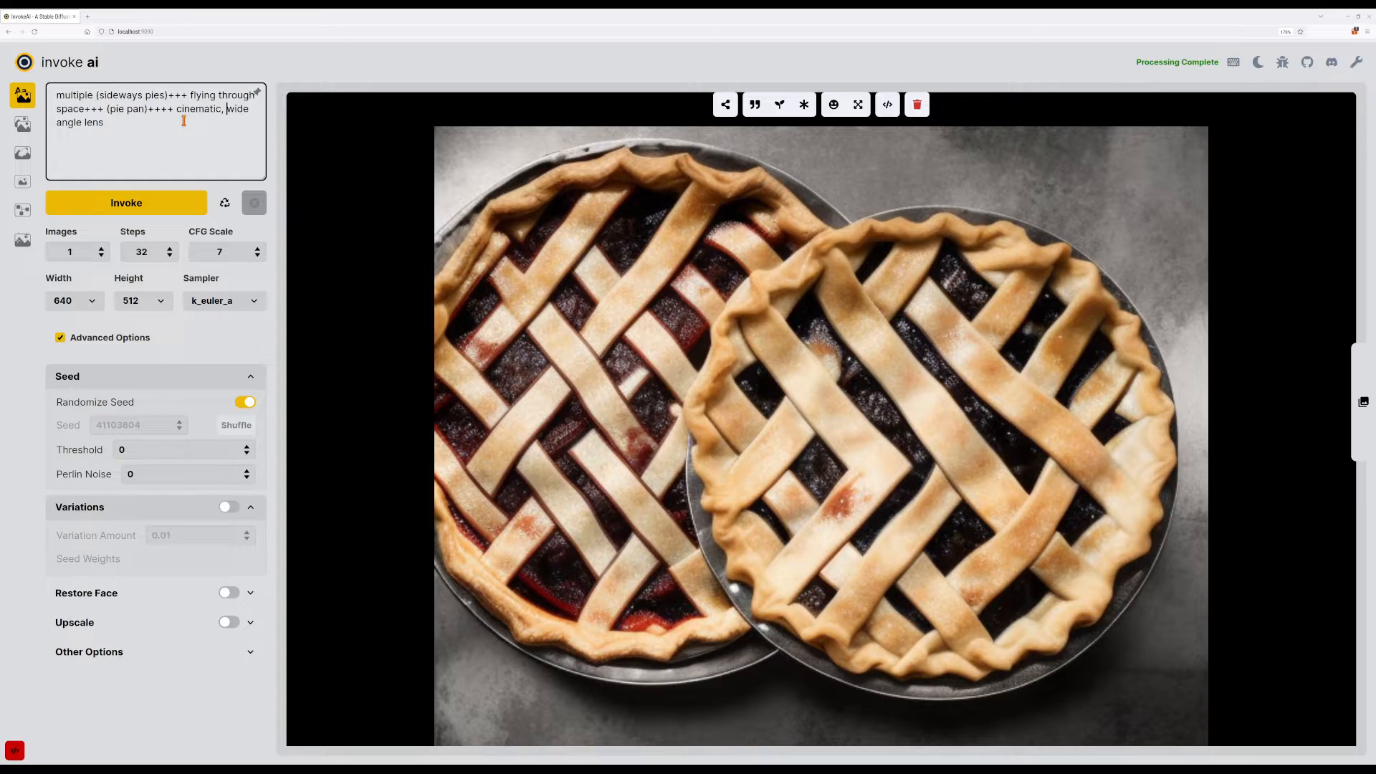
pyautogui.write('distant,')
pyautogui.hotkey('ctrl', 'Return')
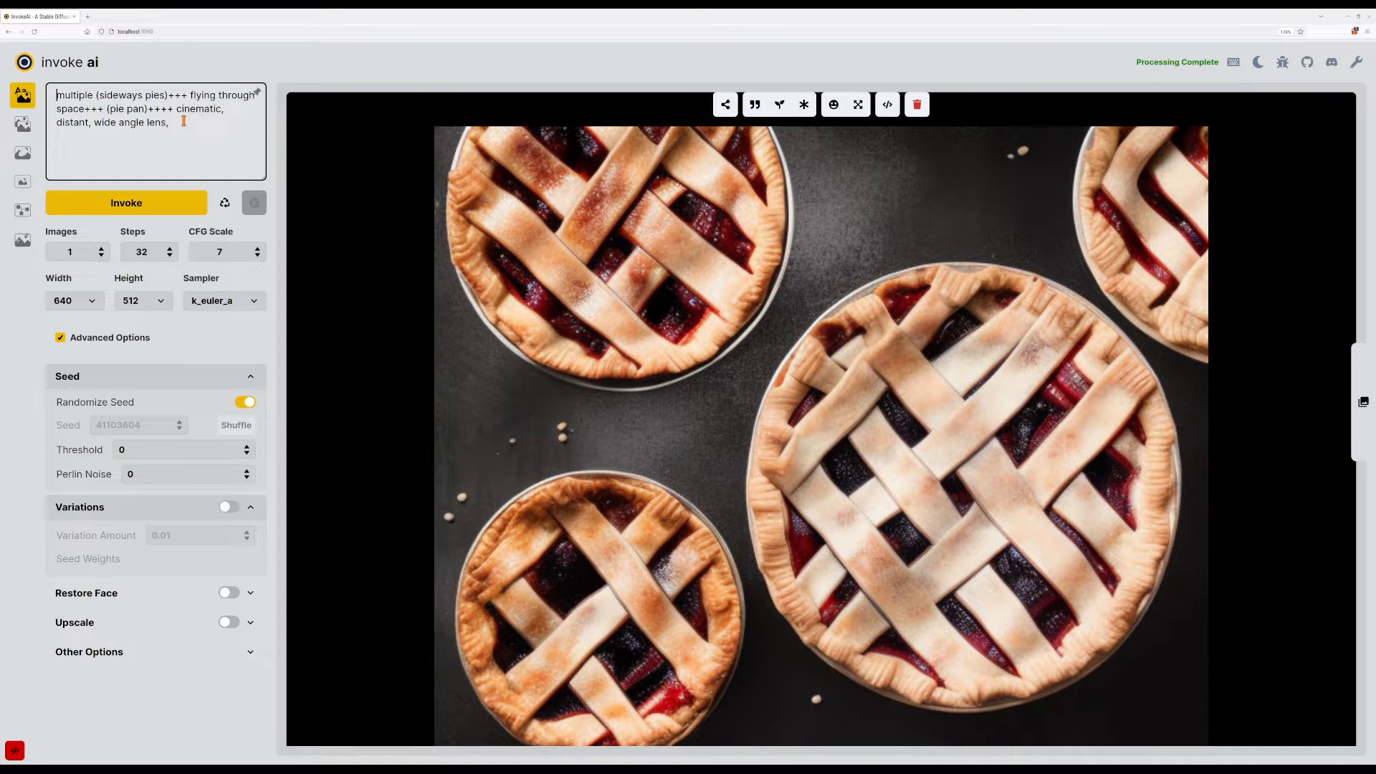
# Replace "multiple" with "large number of" at the start of the prompt and generate an image.
pyautogui.write('large number of')
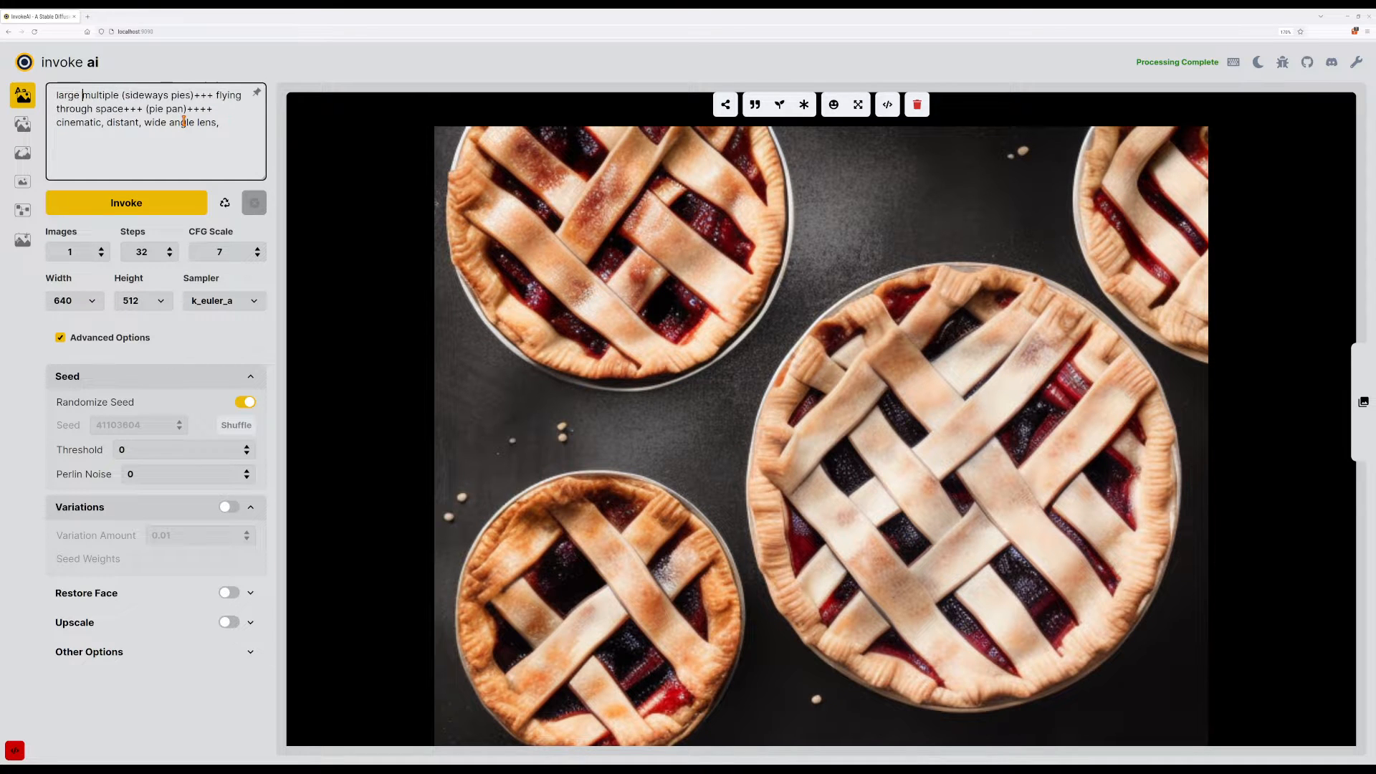
pyautogui.hotkey('ctrl', 'Delete')
pyautogui.hotkey('ctrl', 'Return')
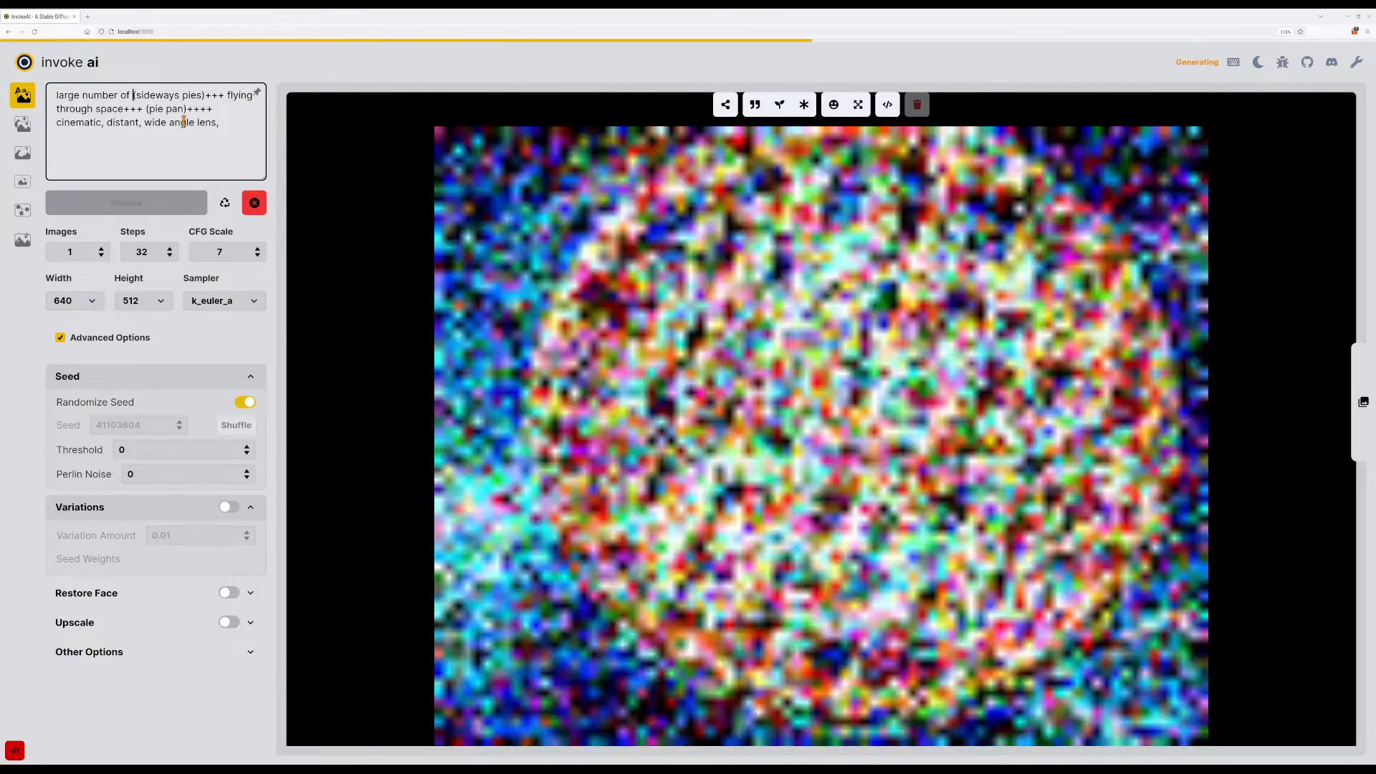
# Replace "large number of" with "hundreds" at the start of the prompt and generate several images.
pyautogui.hotkey('shift', 'Home')
pyautogui.write('hundreds')
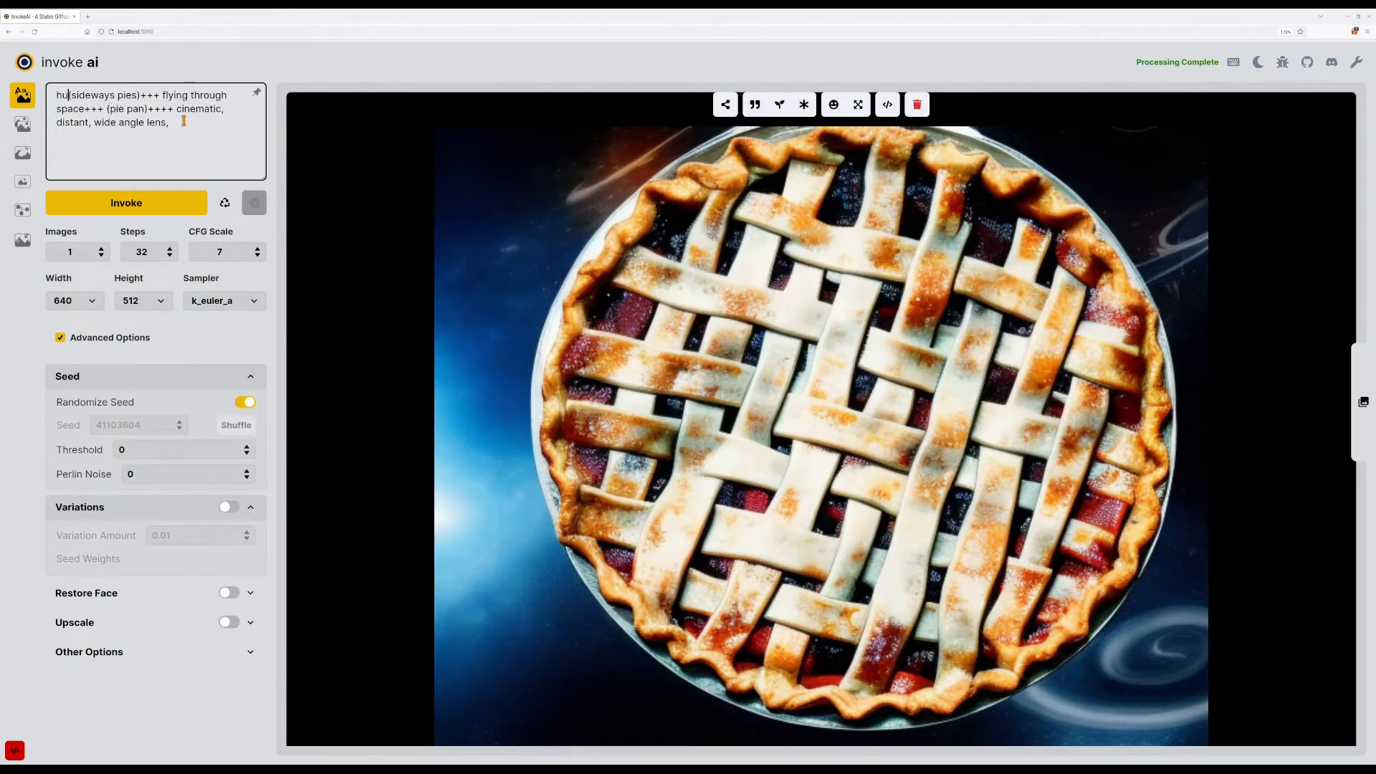
pyautogui.hotkey('ctrl', 'Return')
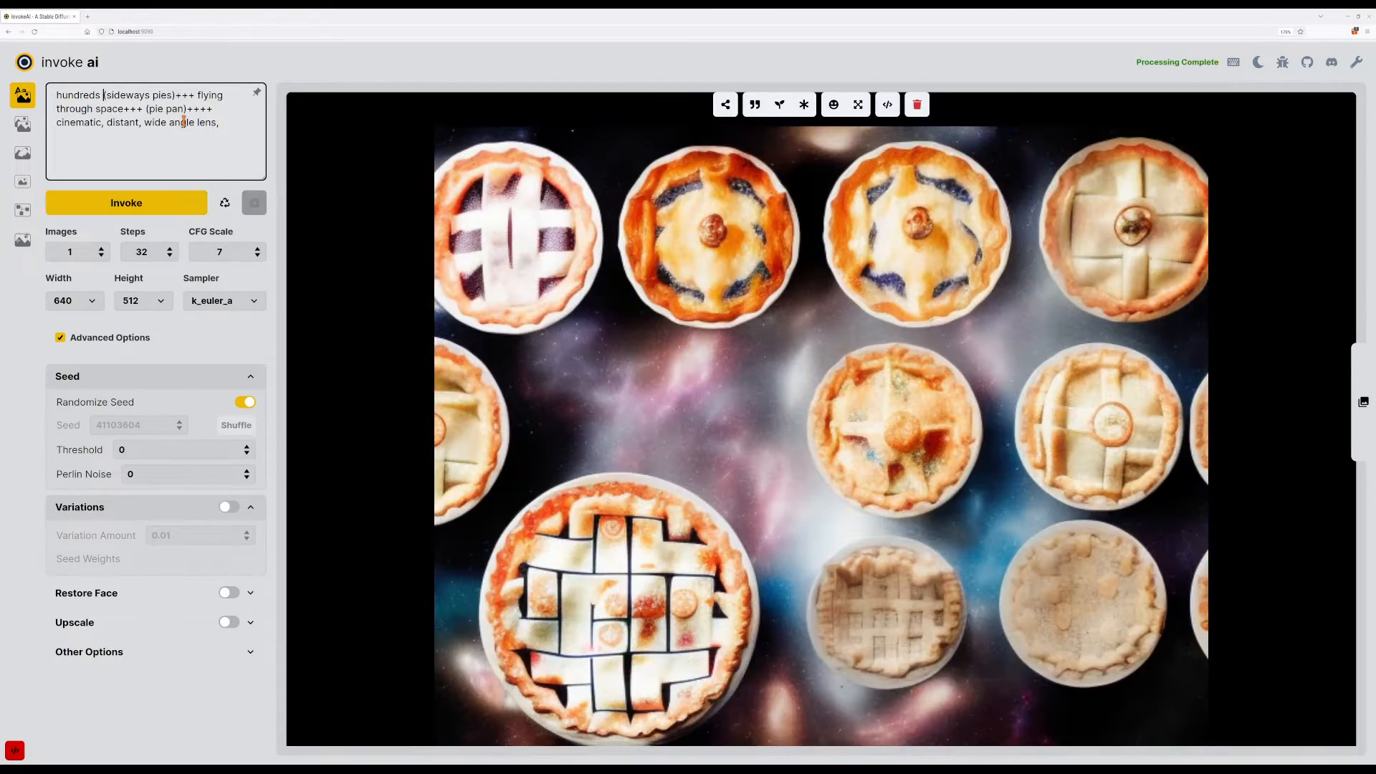
pyautogui.hotkey('ctrl', 'Return')
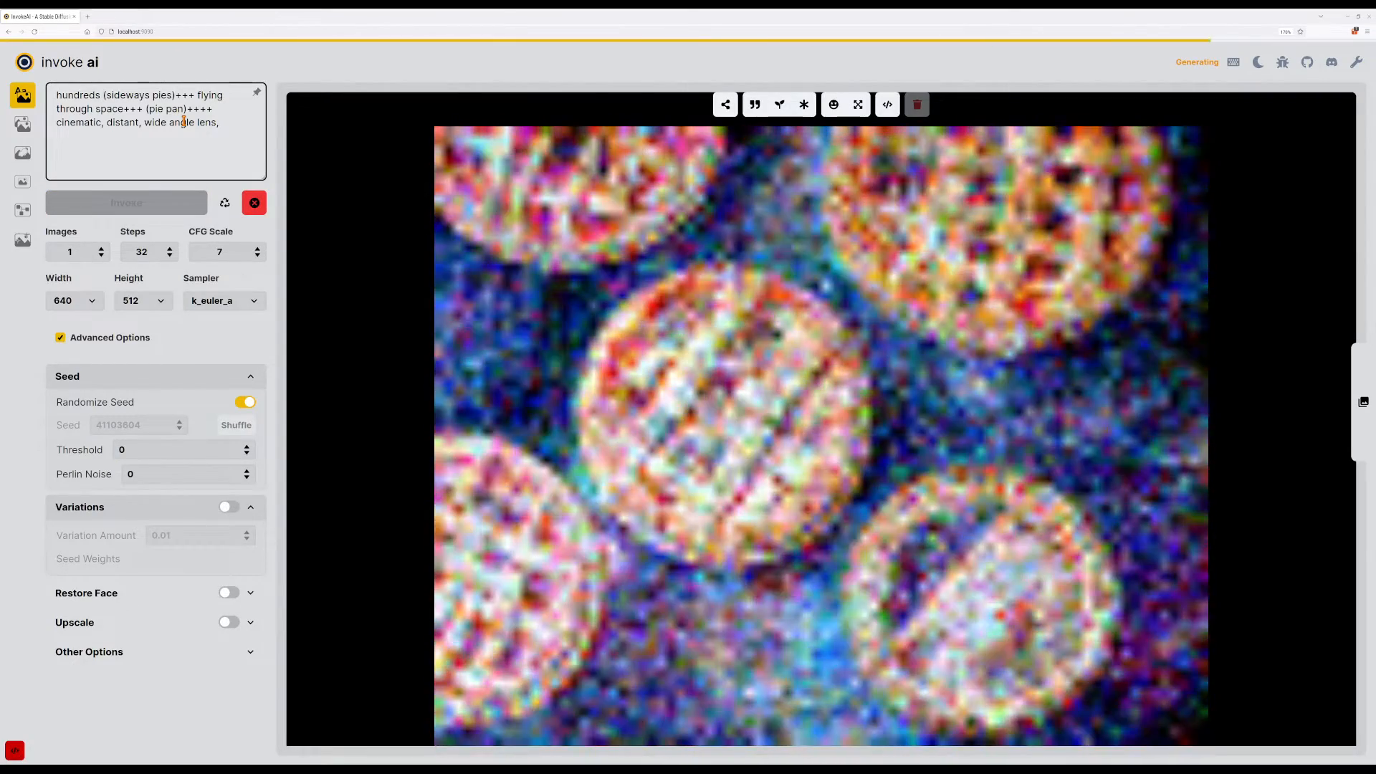
pyautogui.hotkey('ctrl', 'Return')
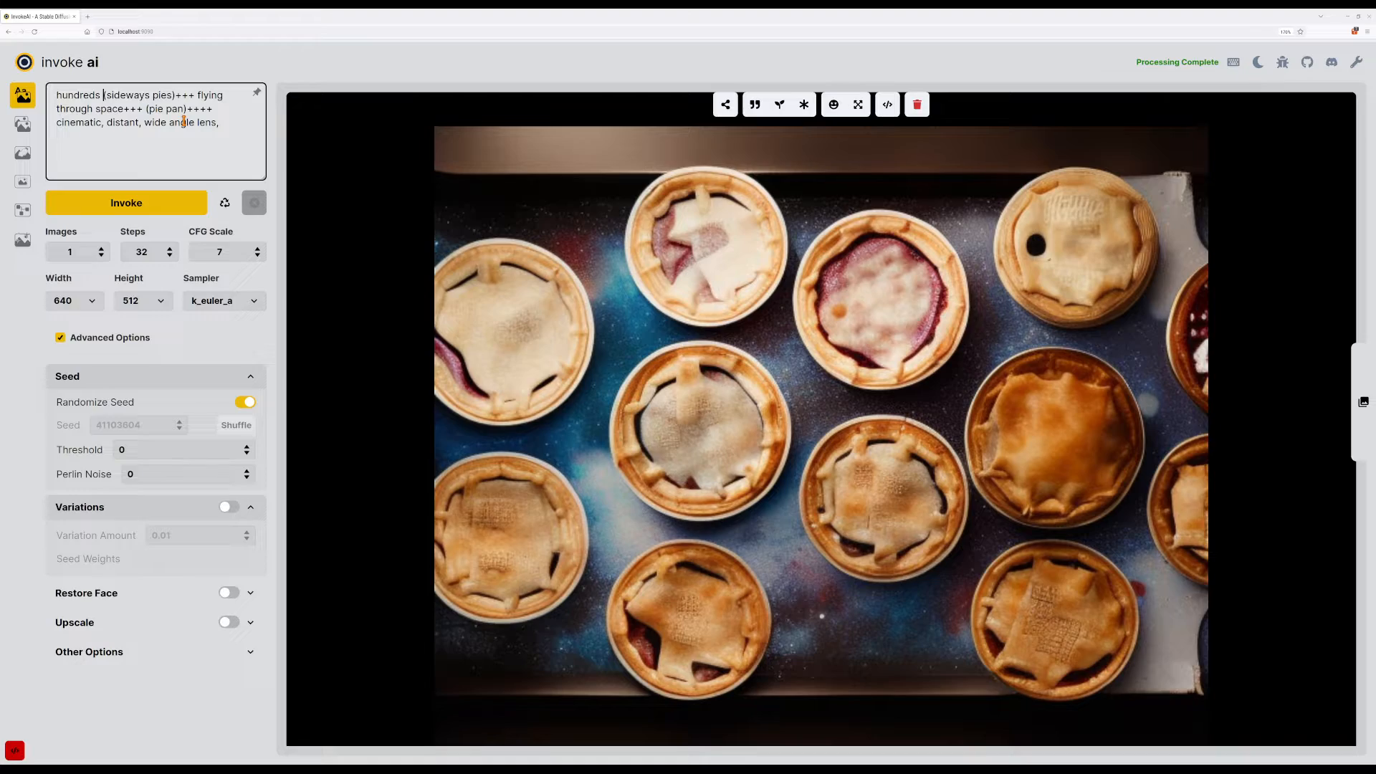
# Generate more images, rewording the prompt's opening as "hundreds of" and removing the comma after "wide angle lens".
pyautogui.hotkey('ctrl', 'Return')
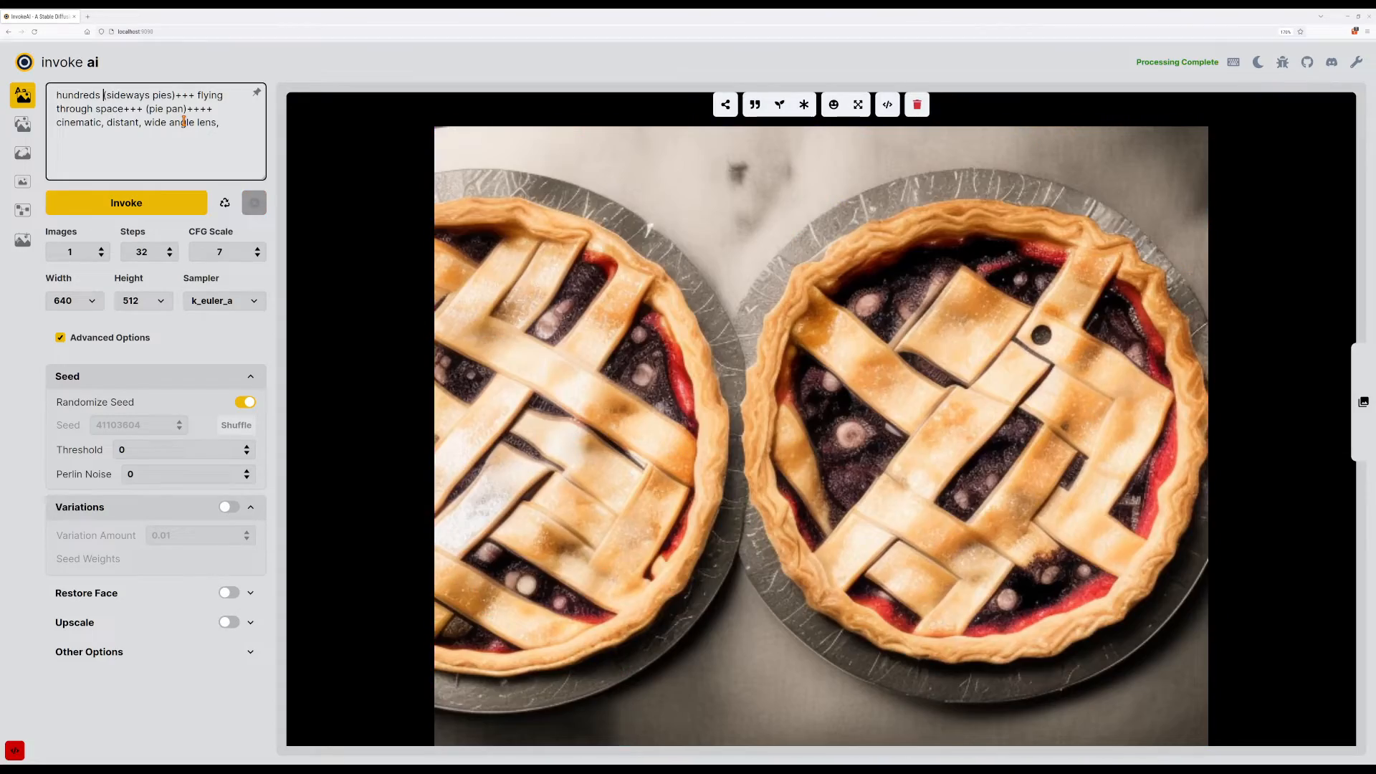
pyautogui.hotkey('ctrl', 'Return')
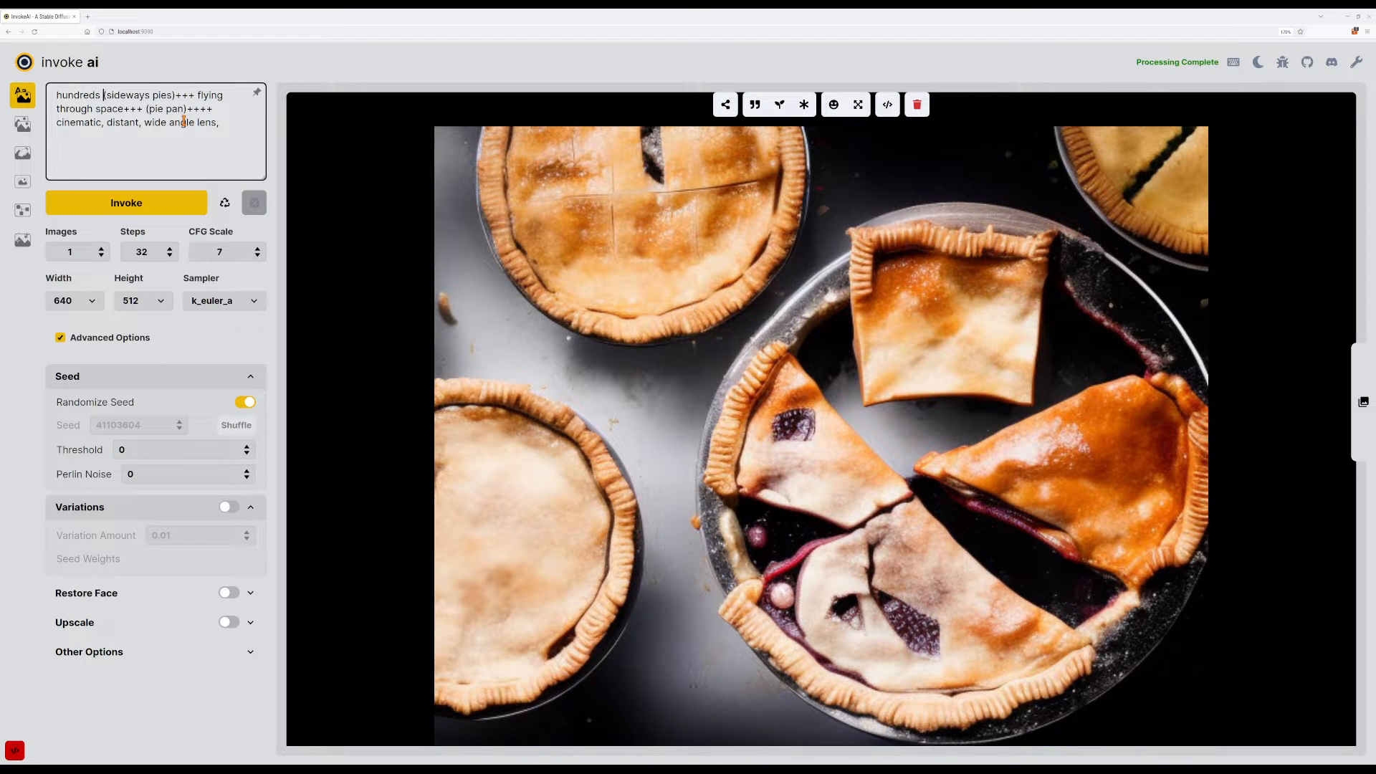
pyautogui.press('Down')
pyautogui.press('Down')
pyautogui.press('BackSpace')
pyautogui.press('Up')
pyautogui.press('Home')
pyautogui.write('of')
pyautogui.hotkey('ctrl', 'shift', 'Left')
pyautogui.hotkey('ctrl', 'Return')
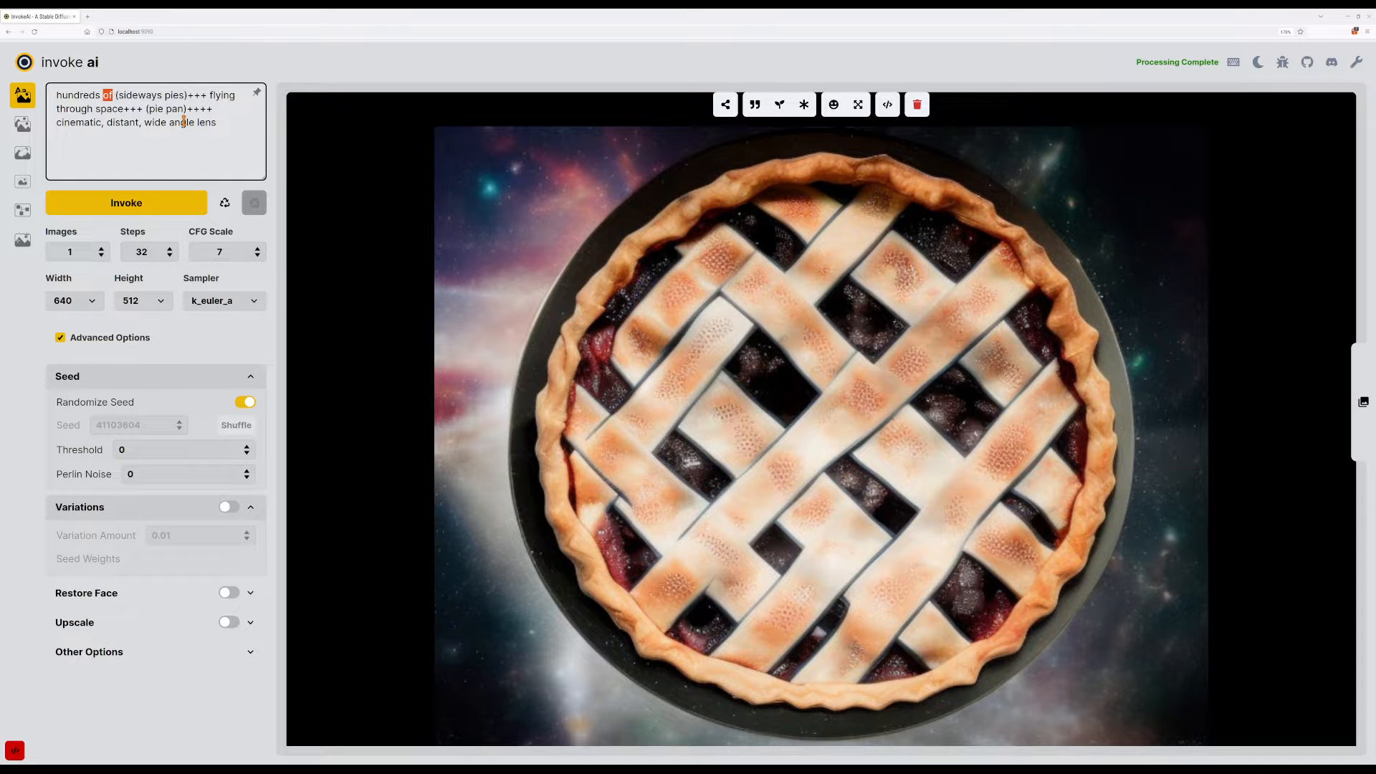
# Replace "flying" with "hurtling" in the prompt and generate an image.
pyautogui.press('Right')
pyautogui.press('Right')
pyautogui.press('Up')
pyautogui.hotkey('ctrl', 'Left')
pyautogui.hotkey('ctrl', 'shift', 'Right')
pyautogui.write('hurtling')
pyautogui.press('Return')
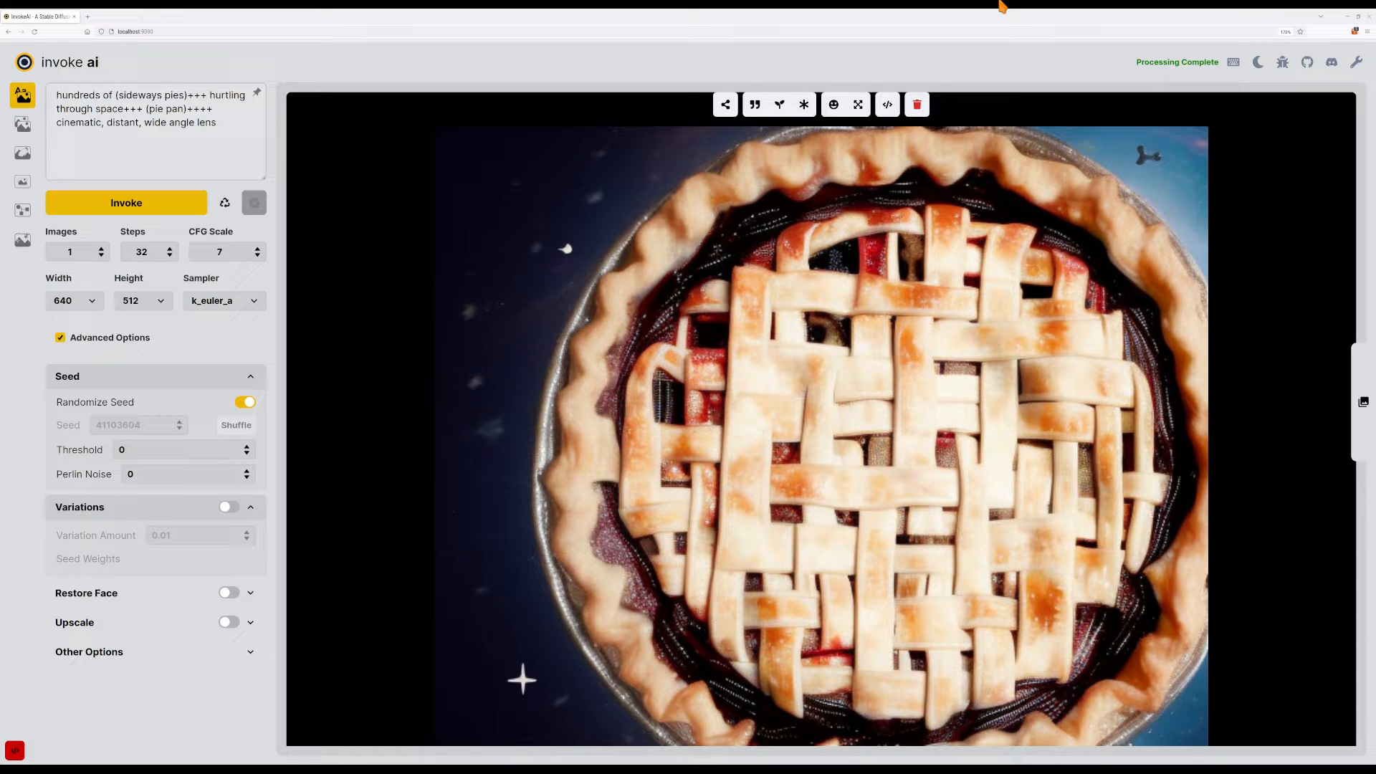
pyautogui.click(233, 137)
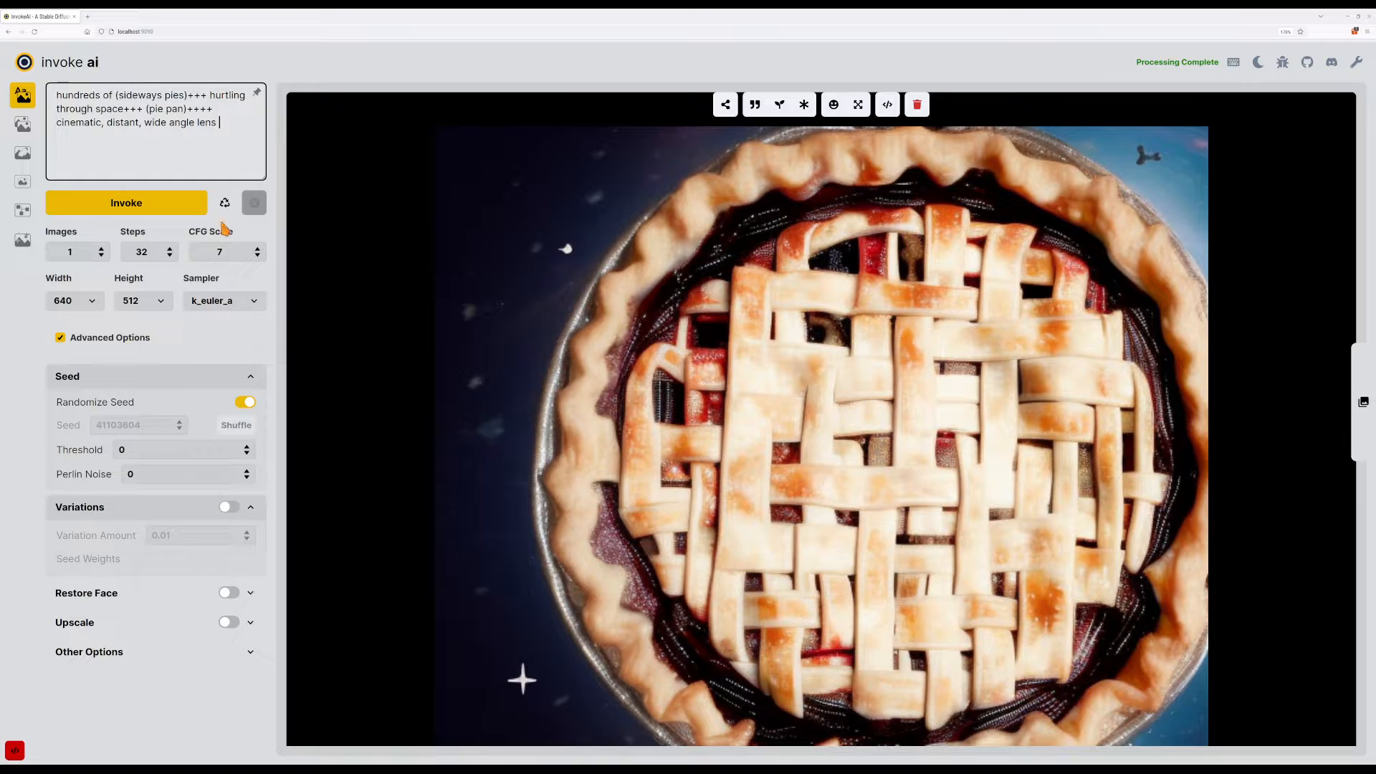
pyautogui.click(130, 208)
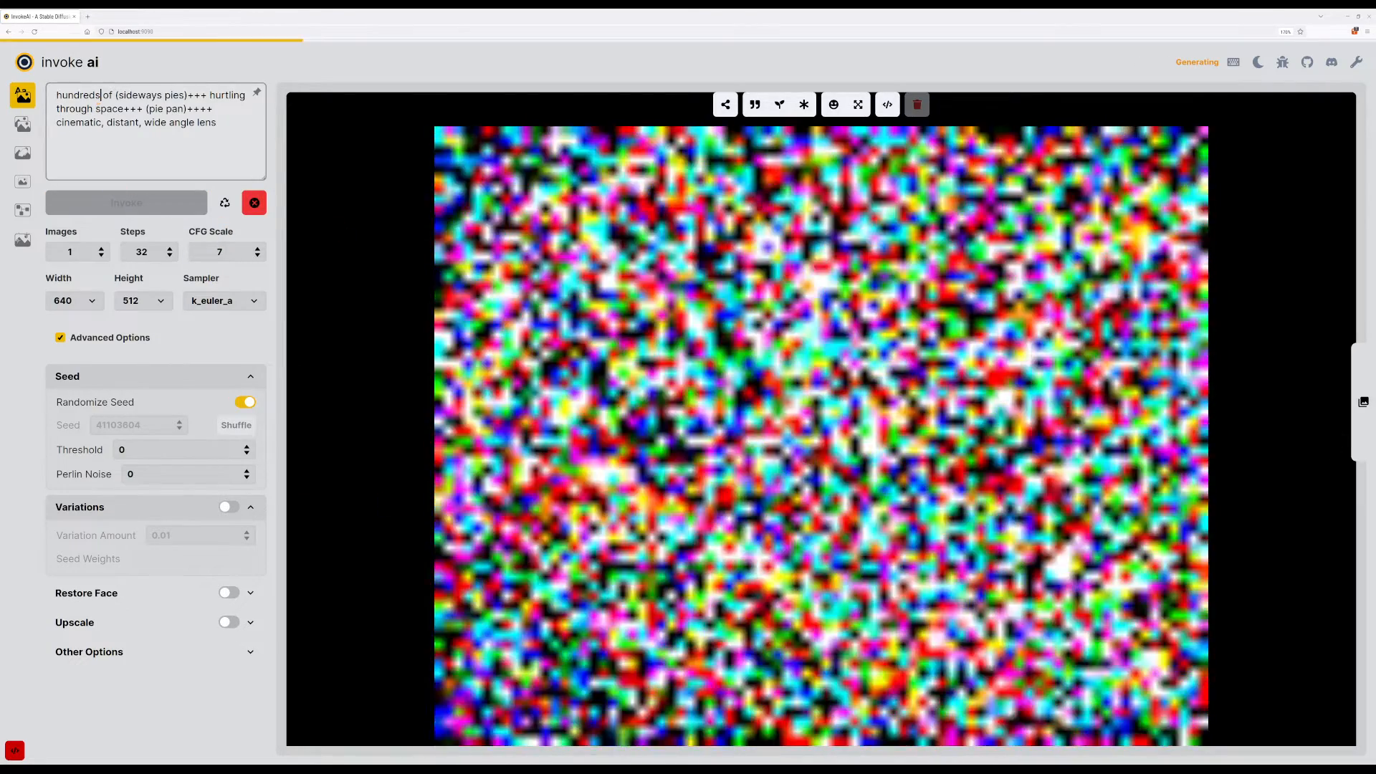
# Add the weight "+++" to "hundreds" in the prompt and generate an image.
pyautogui.click(101, 95)
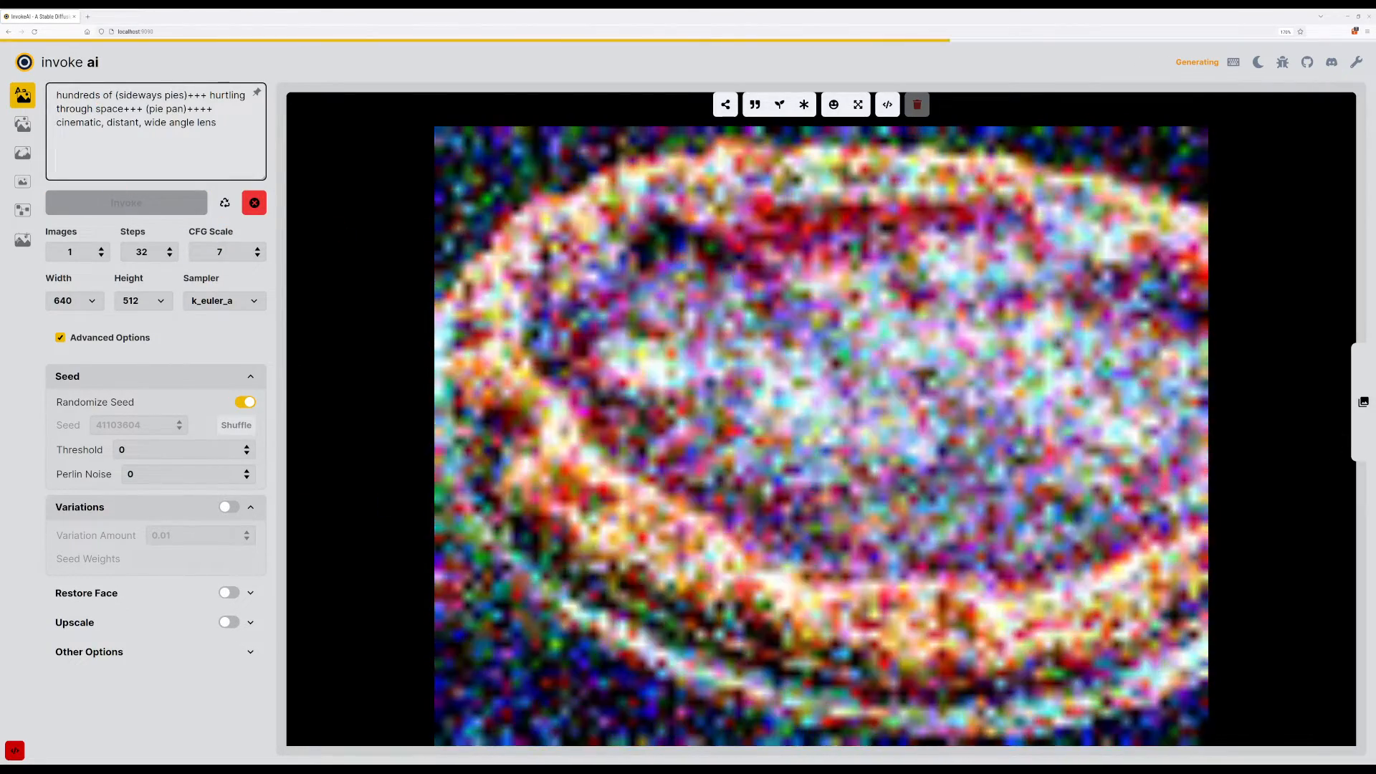
pyautogui.write('+++')
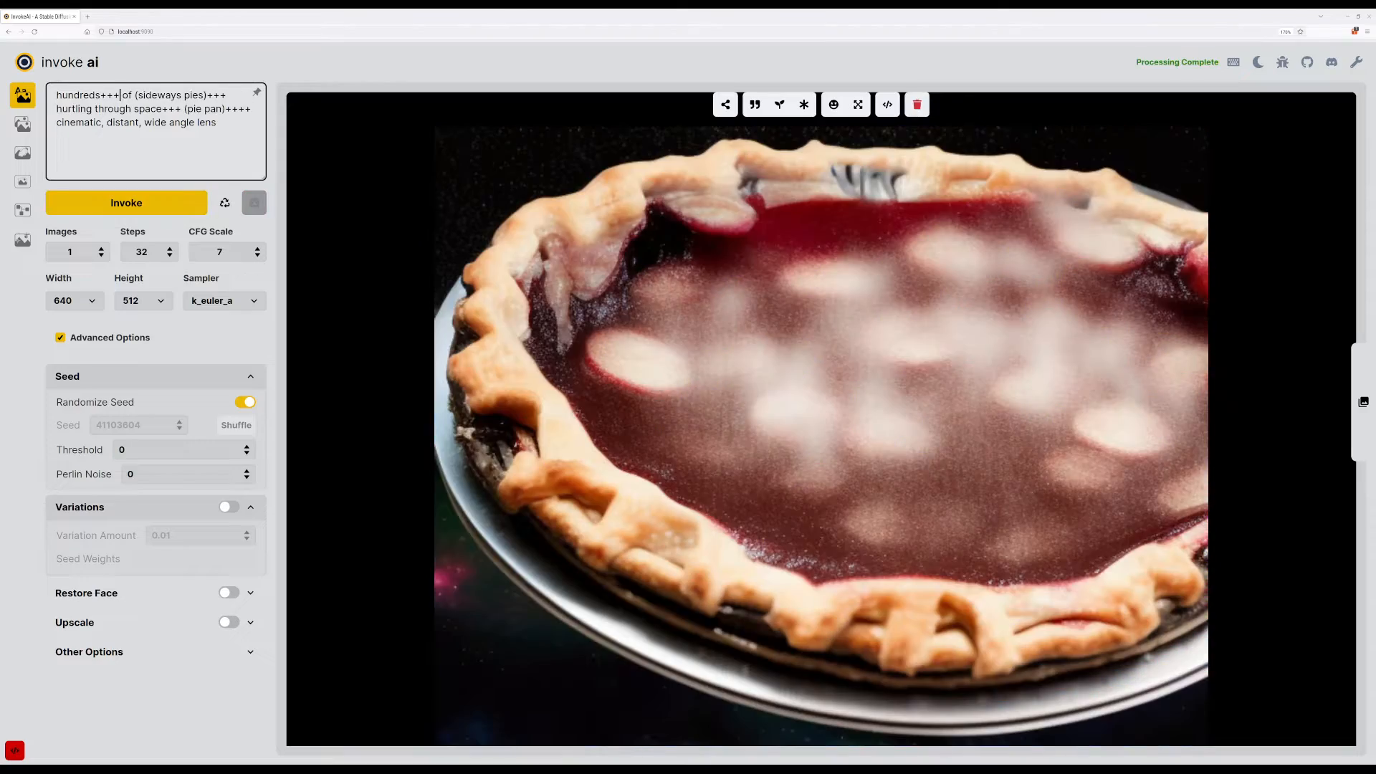
pyautogui.hotkey('ctrl', 'Return')
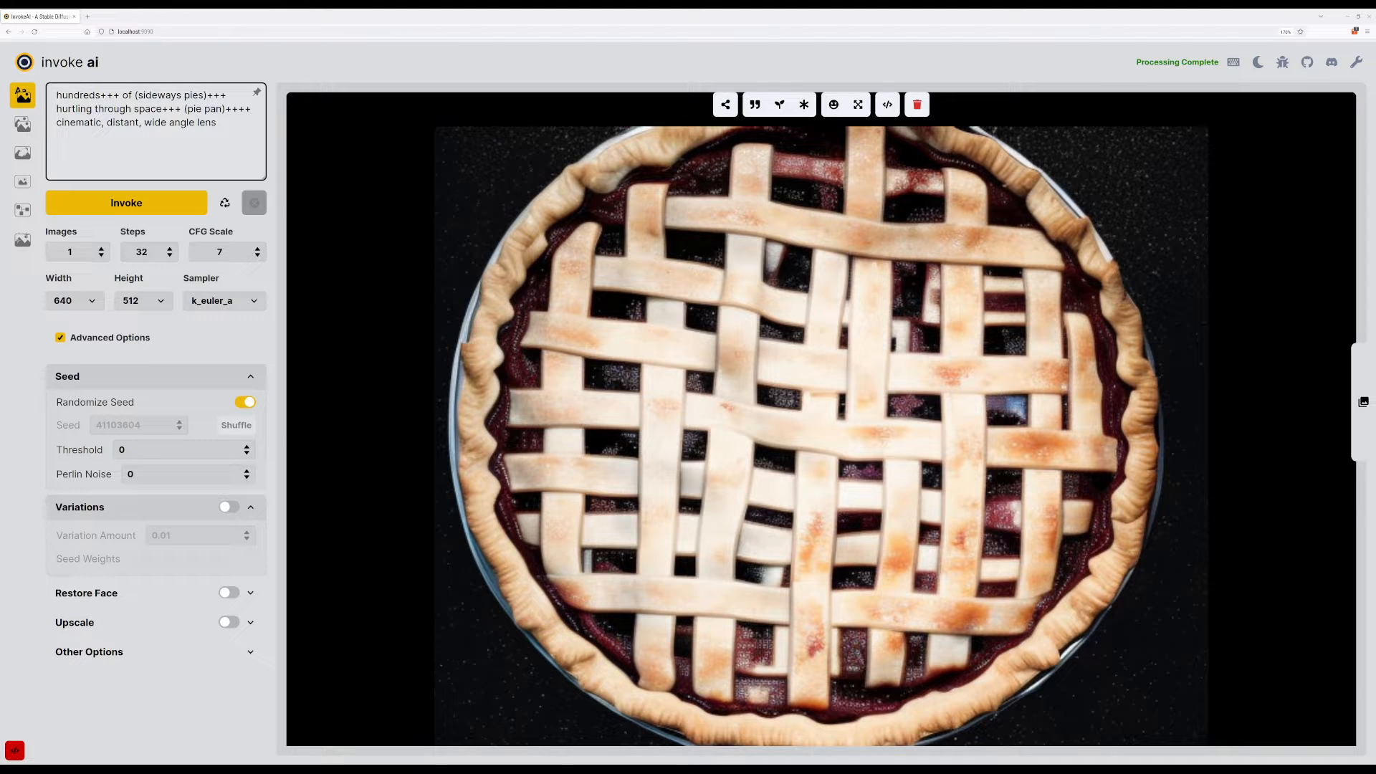
# Add the weight "++" to "hurtling" in the prompt and generate an image.
pyautogui.click(119, 109)
pyautogui.click(95, 94)
pyautogui.moveTo(101, 95); pyautogui.dragTo(119, 94)
pyautogui.click(229, 94)
pyautogui.click(210, 108)
pyautogui.write('++')
pyautogui.press('Return')
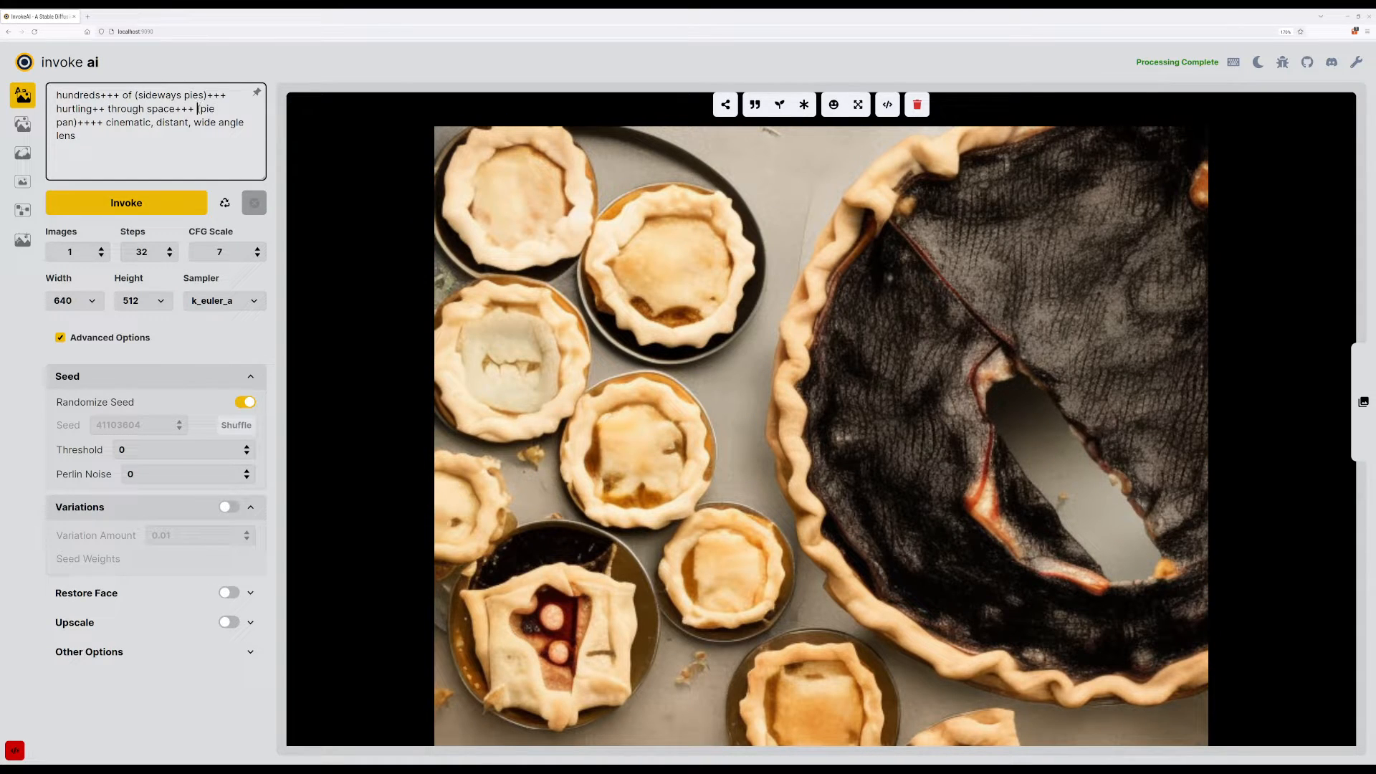
# Remove "(pie pan)++++" from the prompt, reduce the weight on "space" to "++", and generate an image.
pyautogui.press('BackSpace')
pyautogui.press('BackSpace')
pyautogui.hotkey('ctrl', 'shift', 'Left')
pyautogui.hotkey('ctrl', 'shift', 'Left')
pyautogui.hotkey('shift', 'Left')
pyautogui.press('BackSpace')
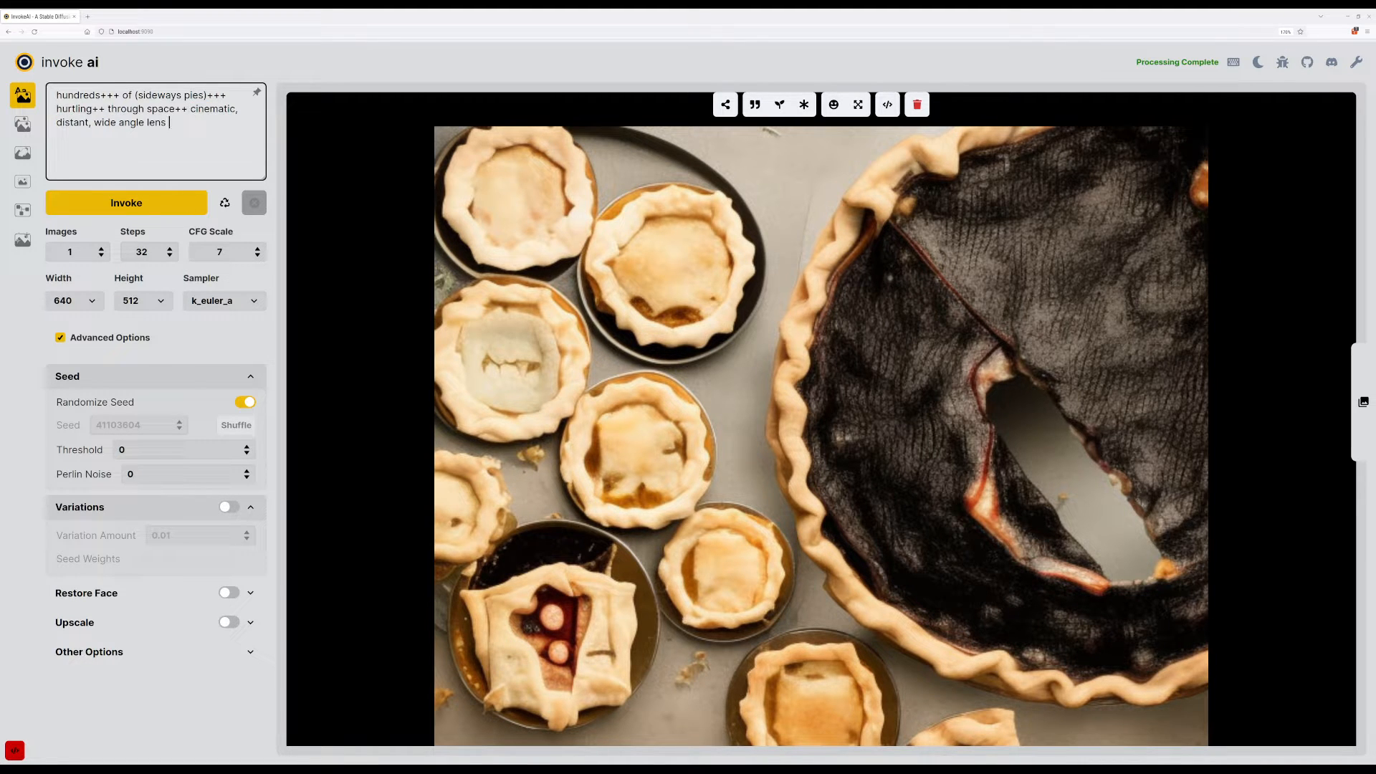
pyautogui.hotkey('ctrl', 'Return')
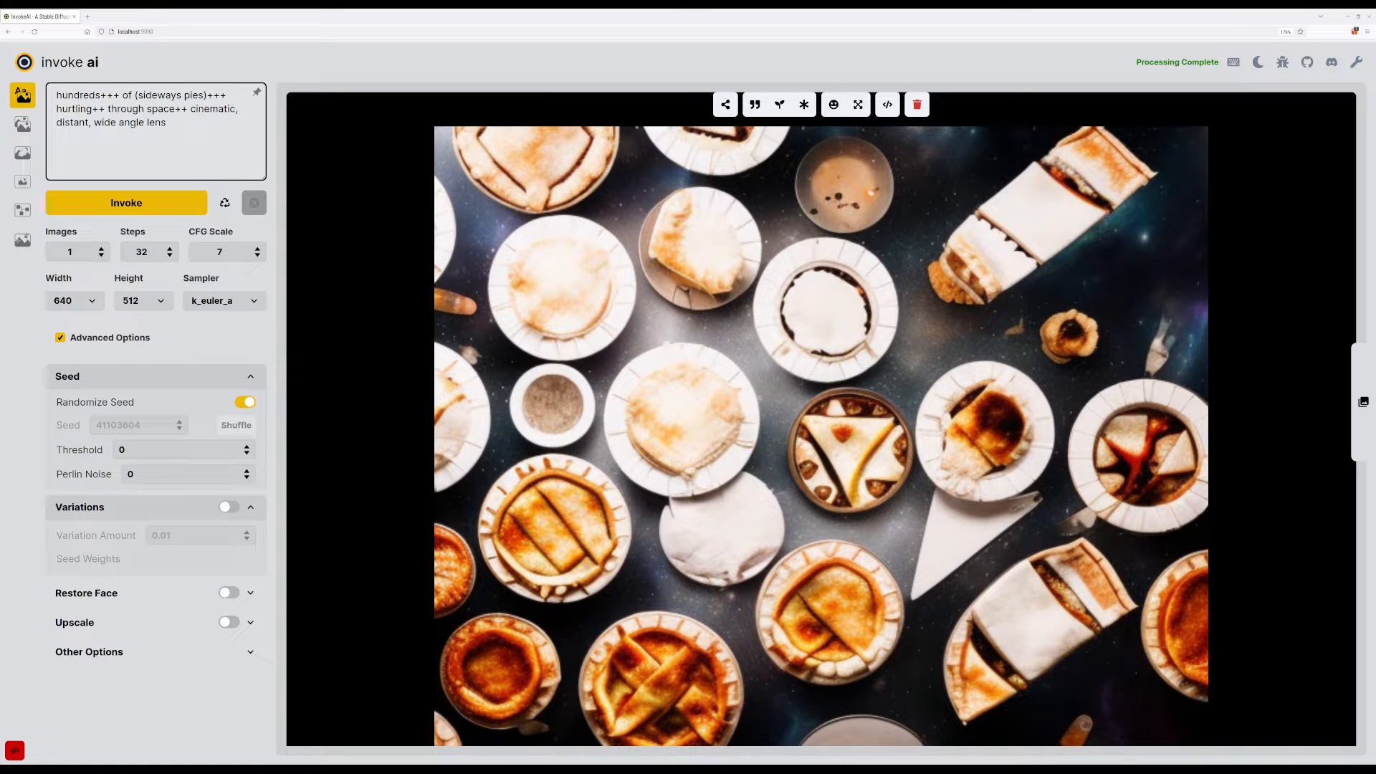
# Lower the CFG Scale to 5.5 and generate an image.
pyautogui.click(257, 256)
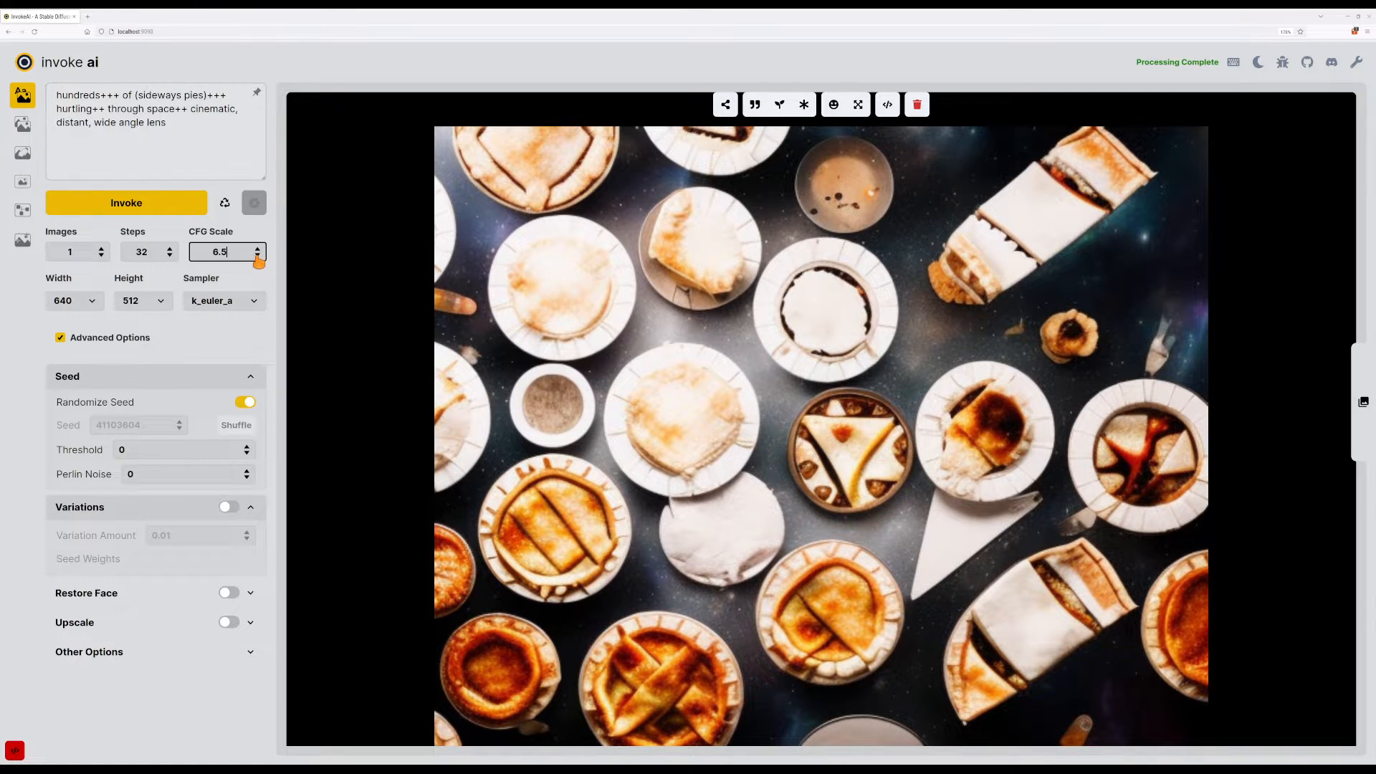
pyautogui.click(258, 256)
pyautogui.click(257, 256)
pyautogui.click(188, 208)
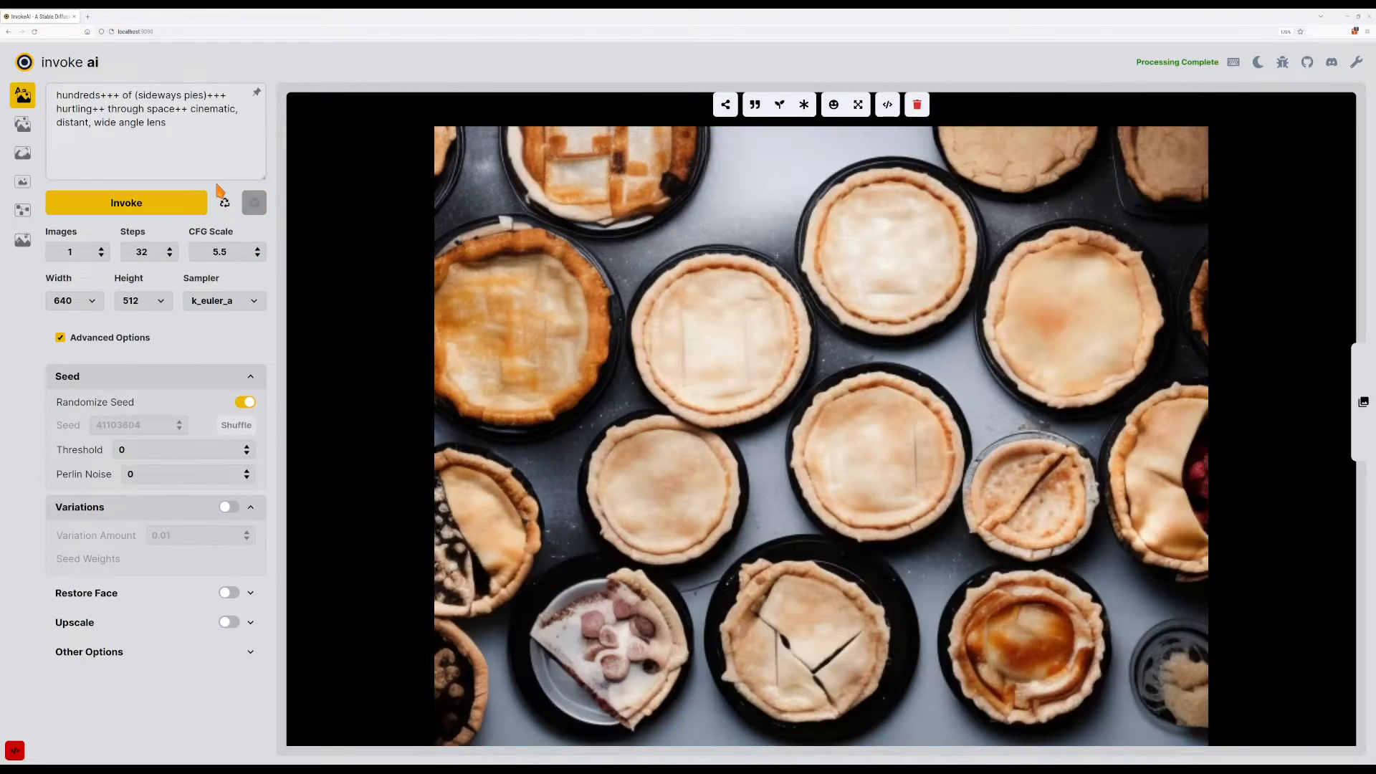
# Add the weight "++" to "sideways" inside the grouped phrase and generate an image.
pyautogui.click(159, 96)
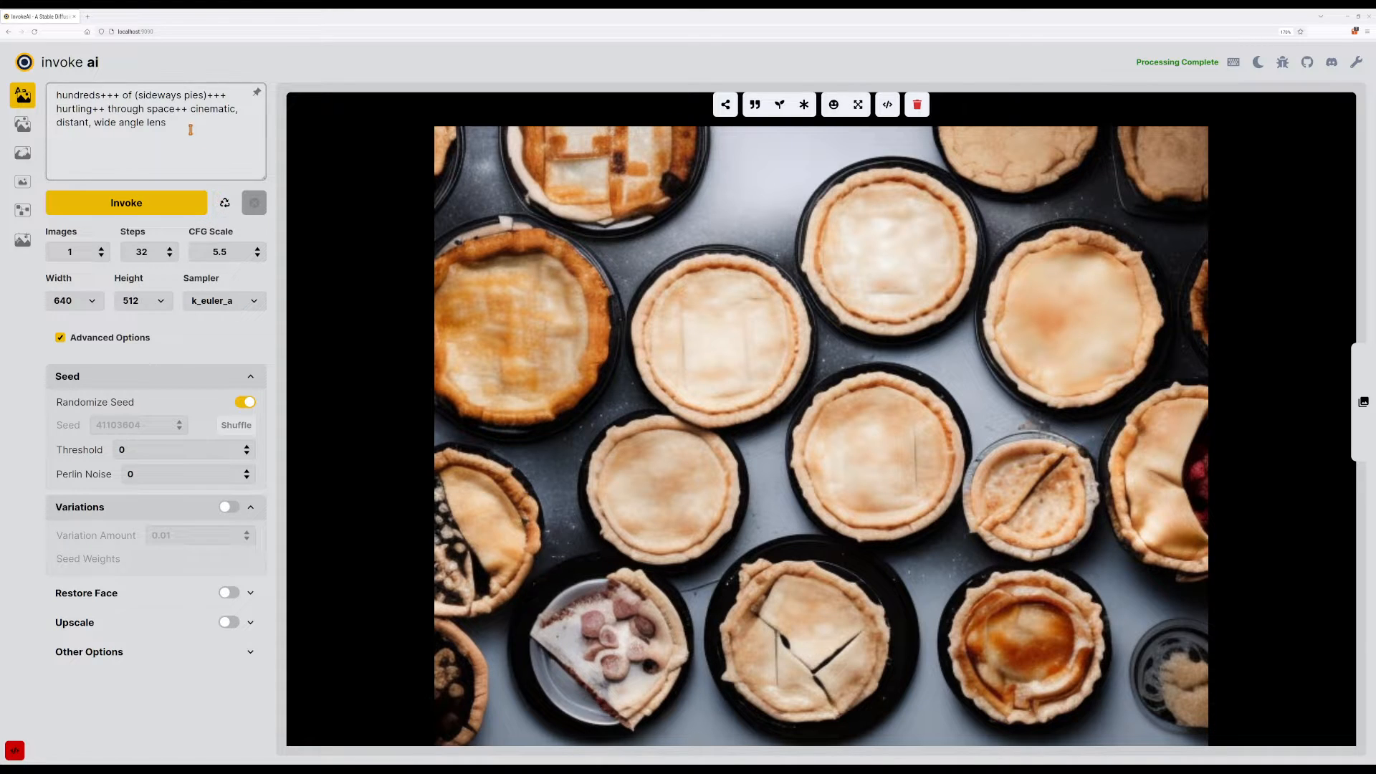
pyautogui.write('++')
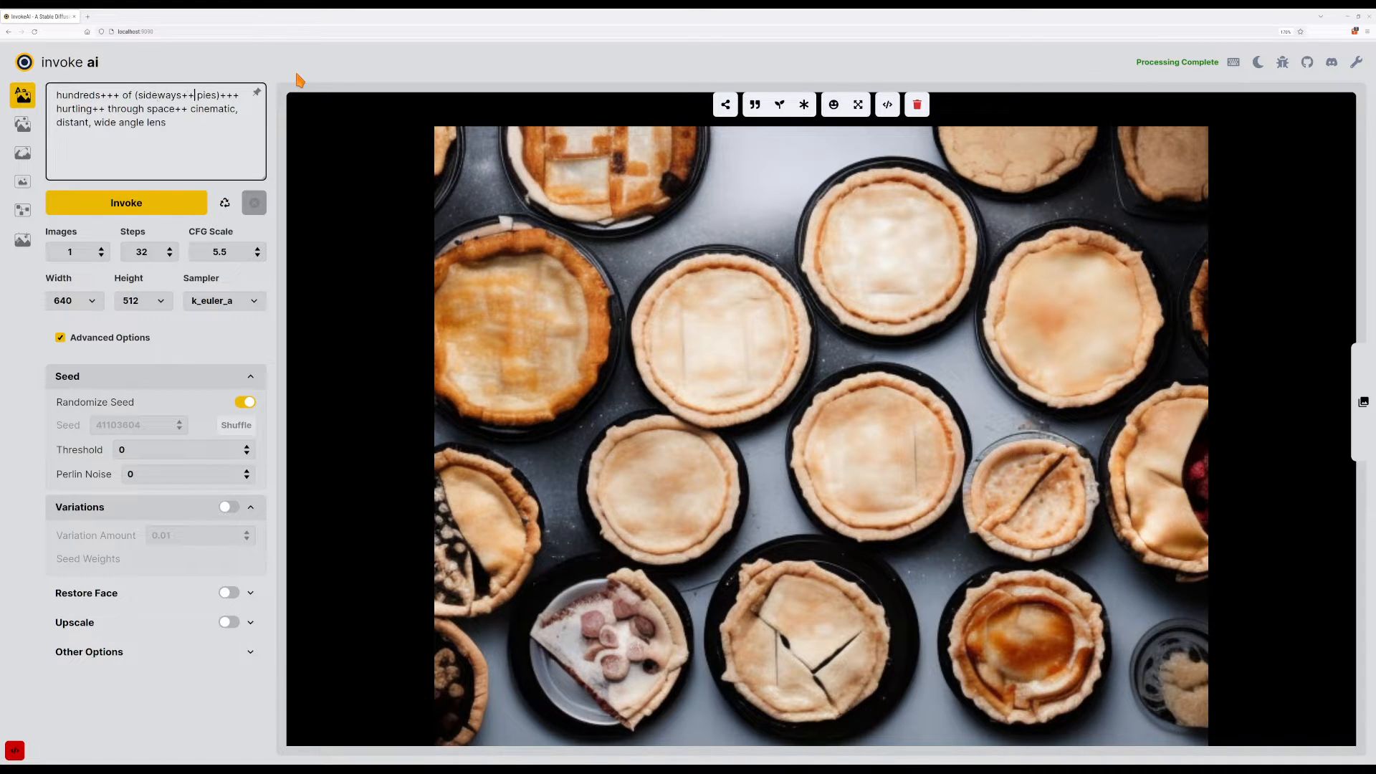
pyautogui.hotkey('ctrl', 'Return')
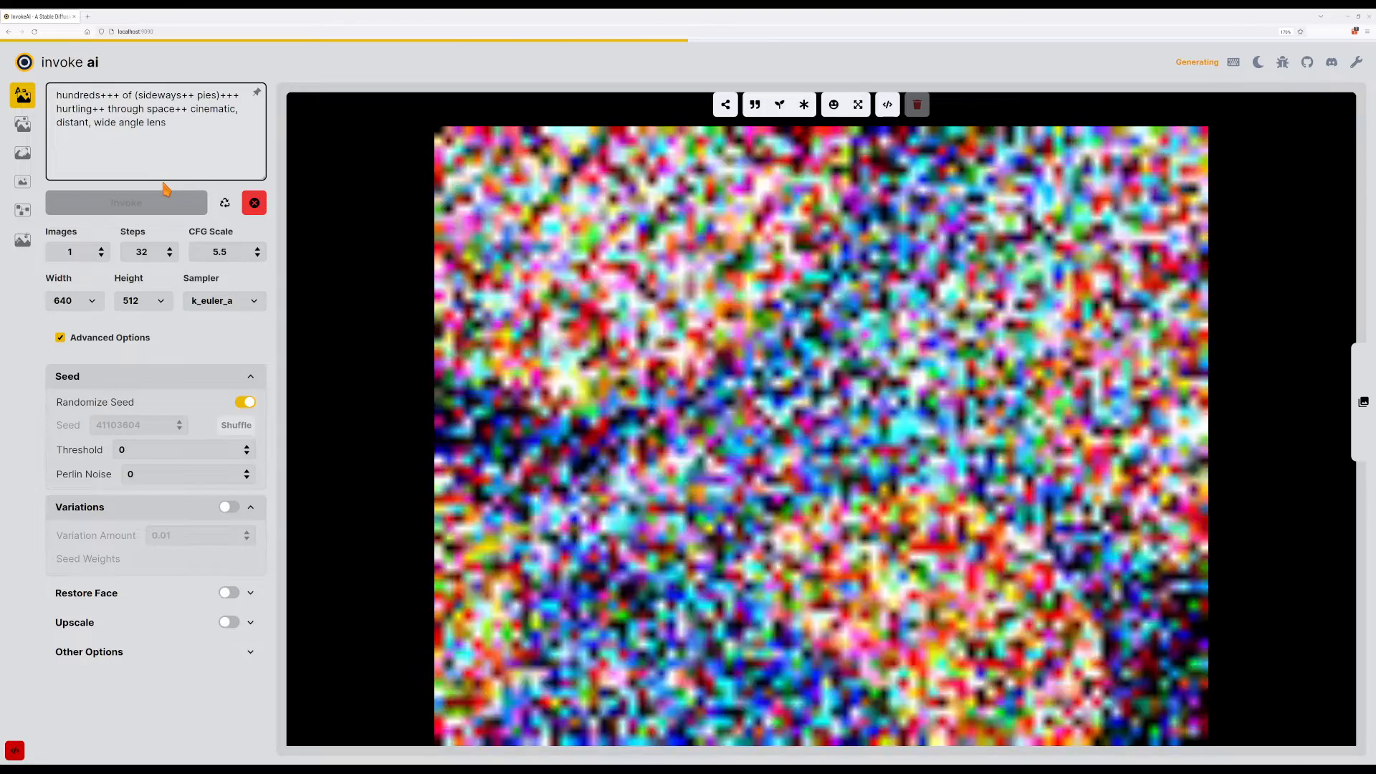
# Replace "sideways++" with "angled" and weight it with "++", generating an image after each change.
pyautogui.hotkey('ctrl', 'shift', 'Left')
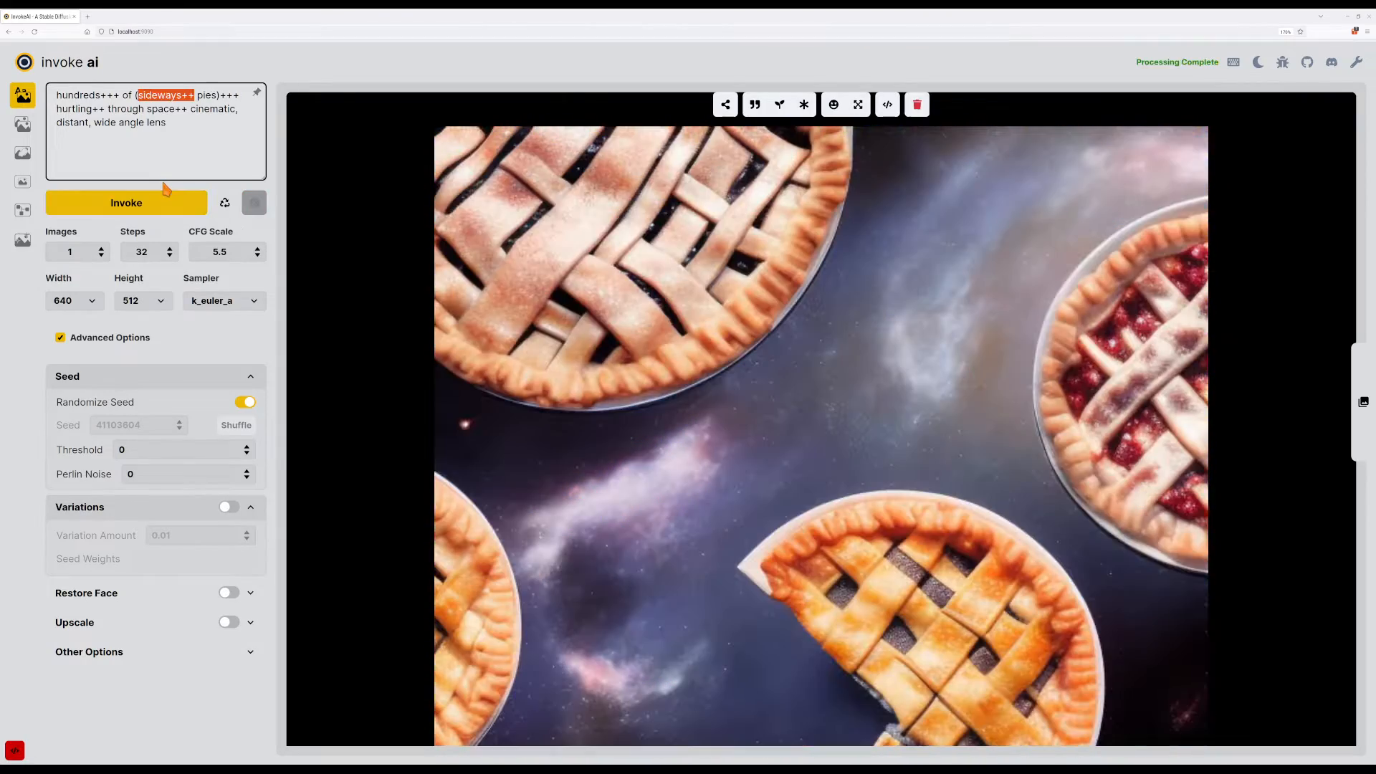
pyautogui.write('angled')
pyautogui.hotkey('ctrl', 'Return')
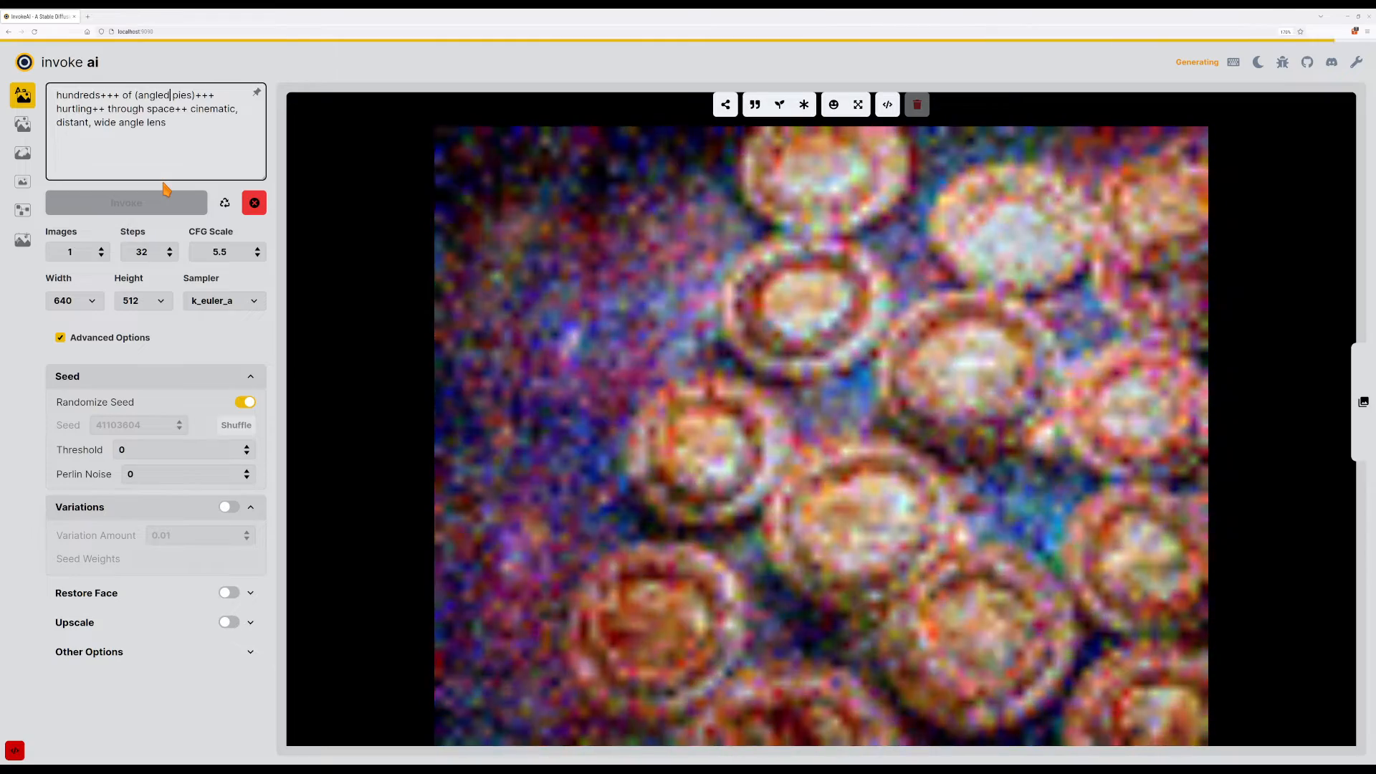
pyautogui.write('++')
pyautogui.hotkey('ctrl', 'Return')
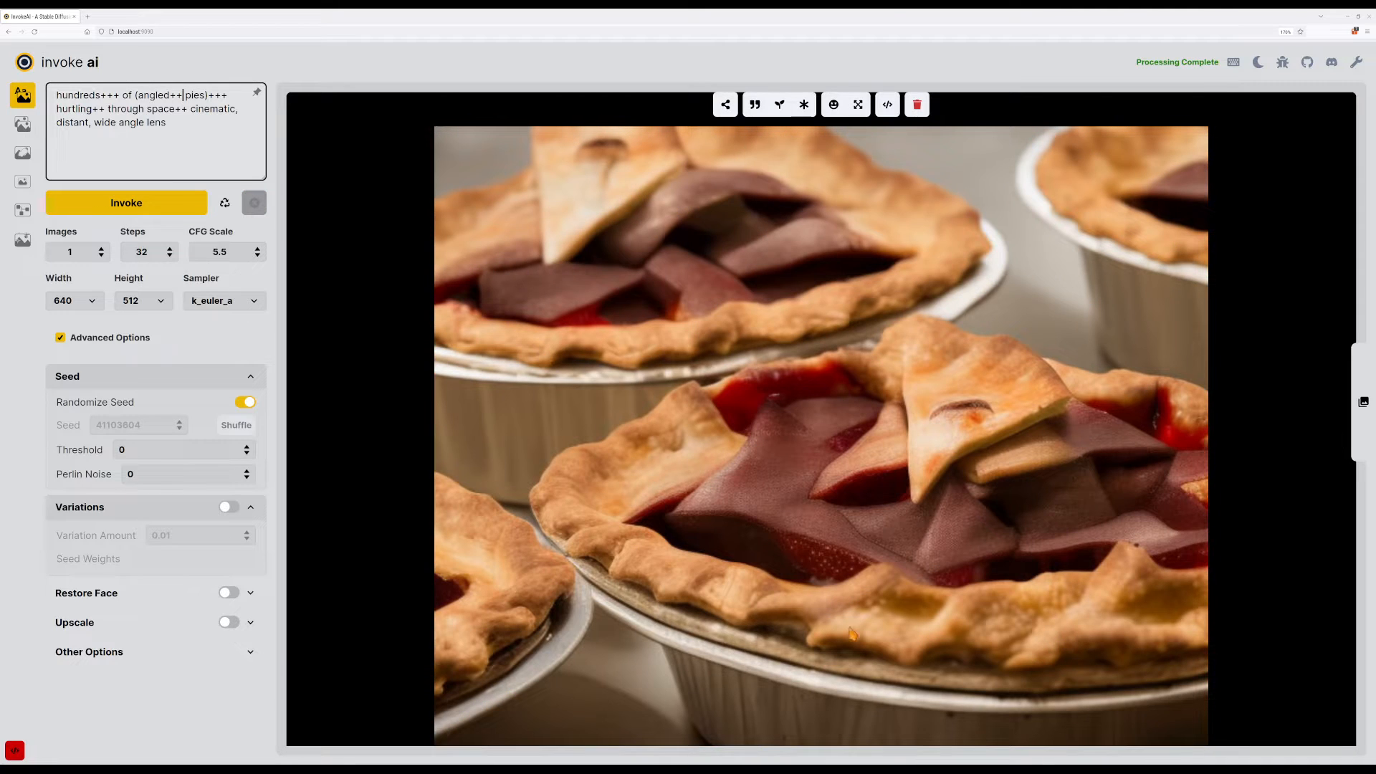
# Compare the last two generated images and generate again from the same prompt.
pyautogui.click(622, 396)
pyautogui.press('Right')
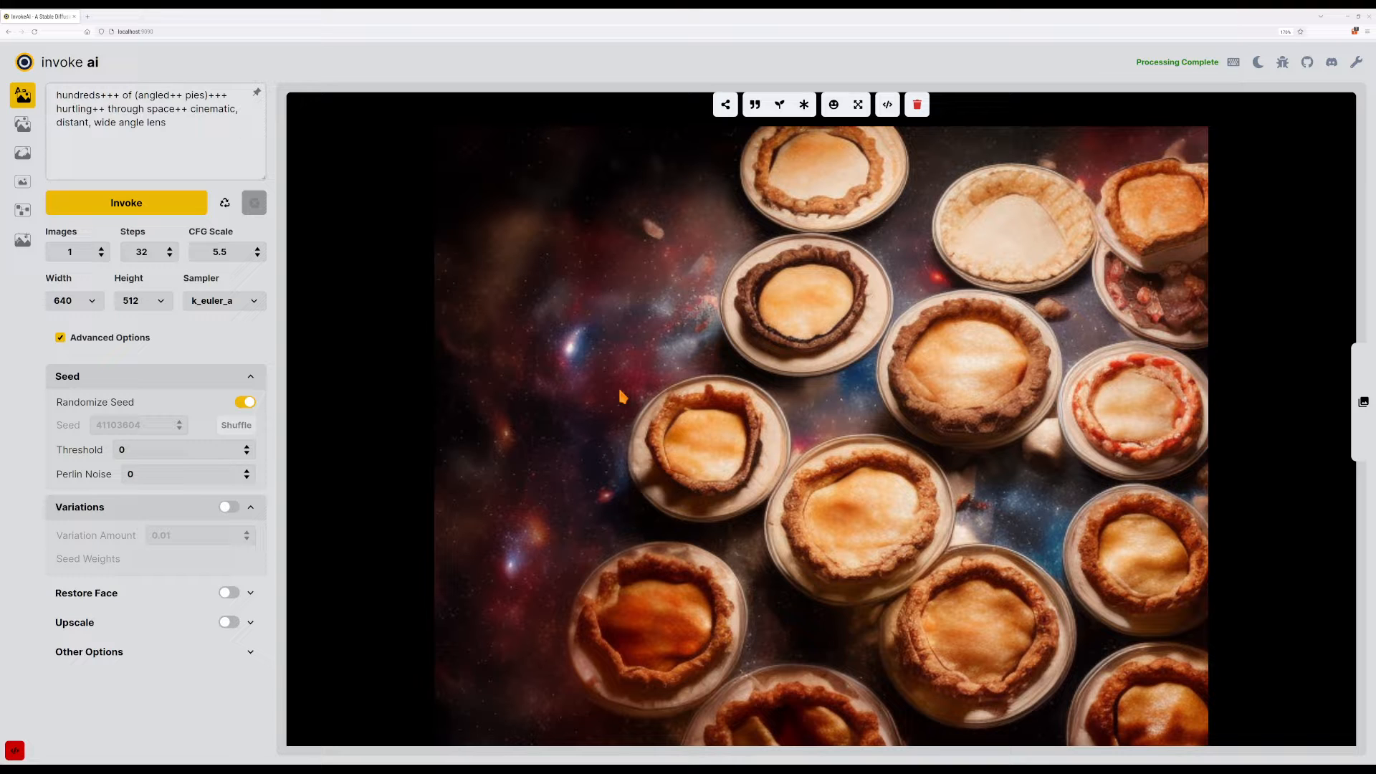
pyautogui.press('Right')
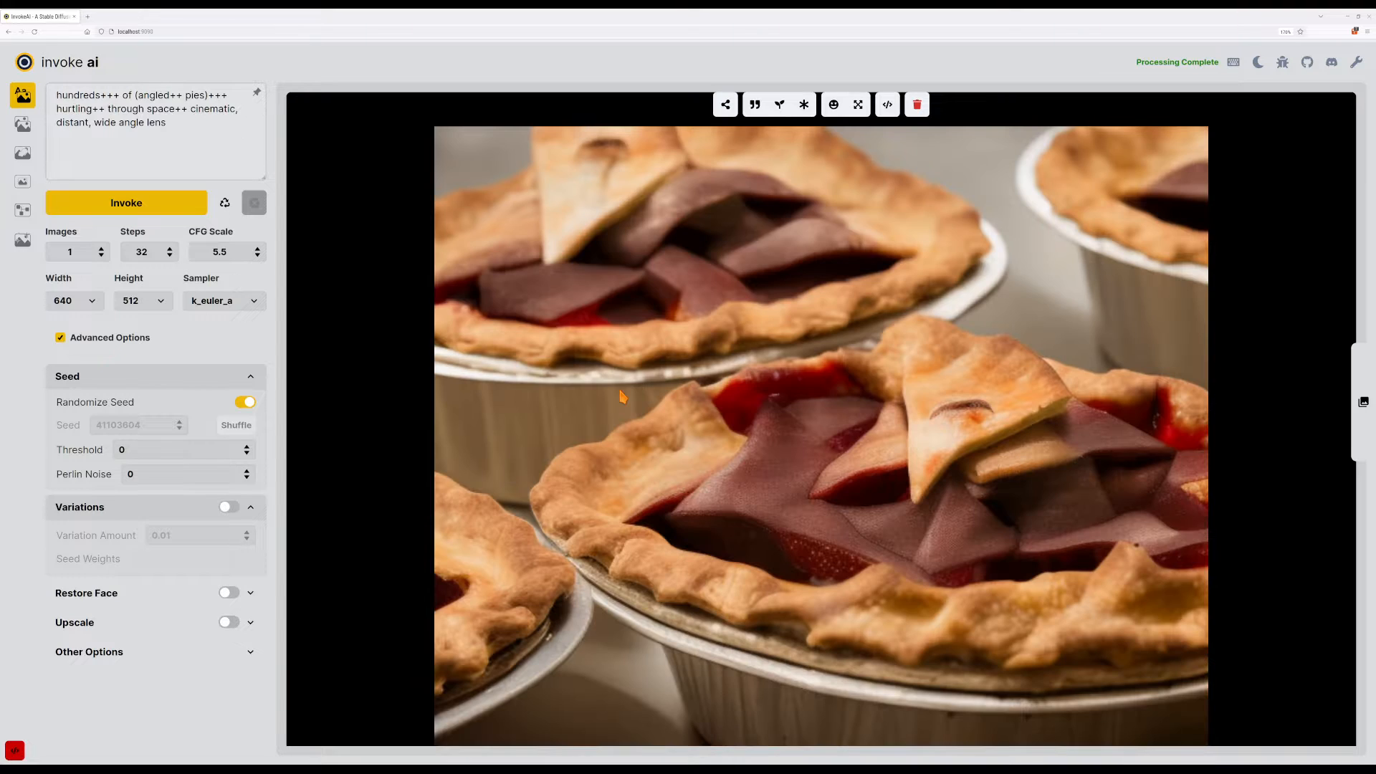
pyautogui.hotkey('ctrl', 'Return')
pyautogui.click(89, 204)
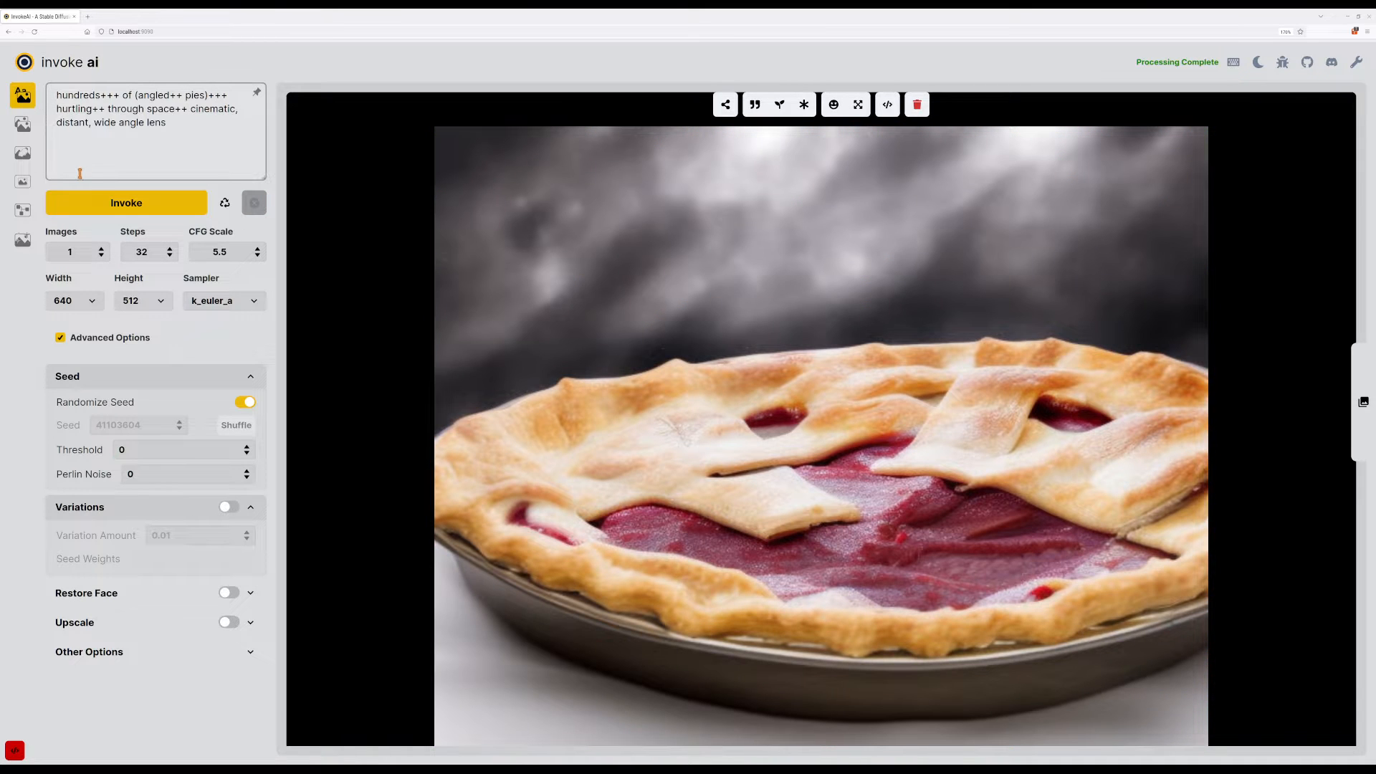
# Replace "hurtling++" with "flying" in the prompt and generate an image.
pyautogui.click(93, 162)
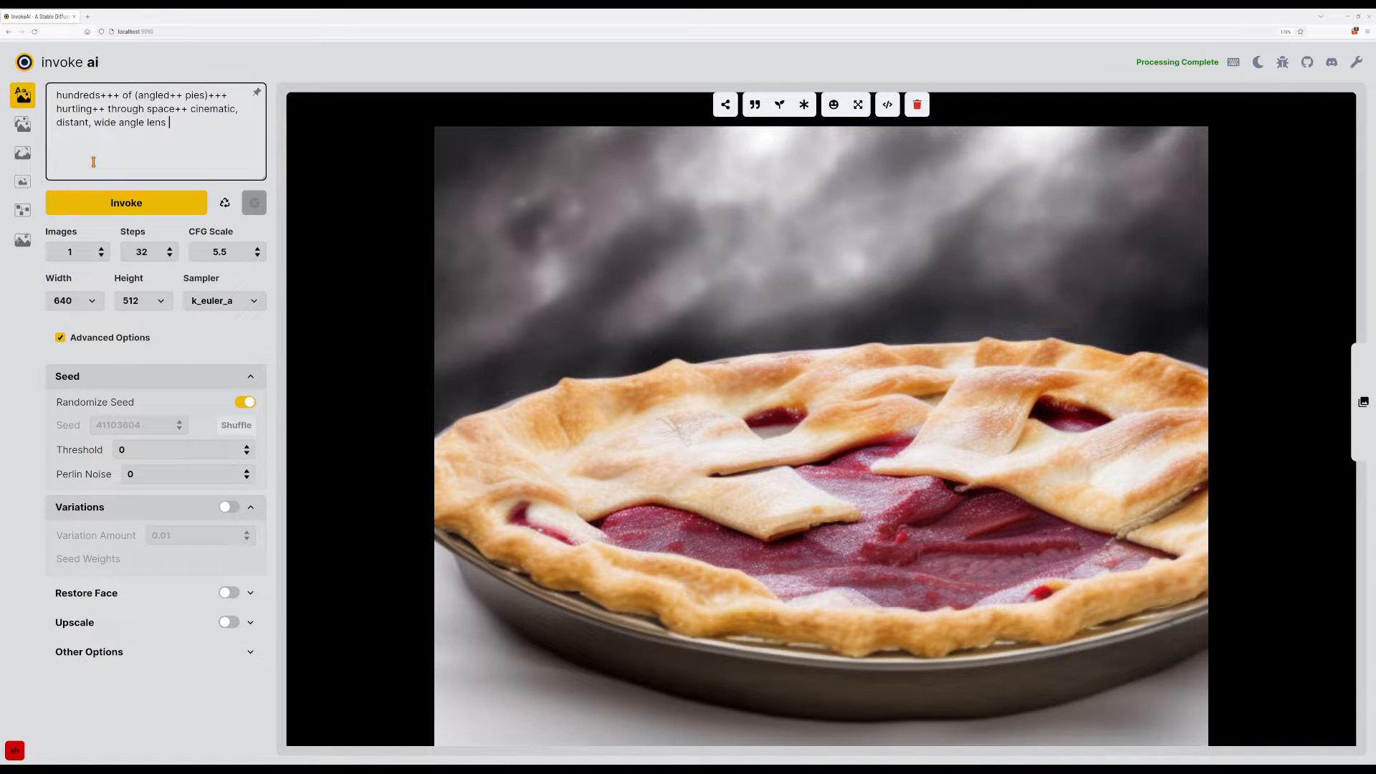
pyautogui.click(106, 108)
pyautogui.press('BackSpace')
pyautogui.press('BackSpace')
pyautogui.press('BackSpace')
pyautogui.press('BackSpace')
pyautogui.press('BackSpace')
pyautogui.press('BackSpace')
pyautogui.press('BackSpace')
pyautogui.press('BackSpace')
pyautogui.press('BackSpace')
pyautogui.press('BackSpace')
pyautogui.press('BackSpace')
pyautogui.write('flying')
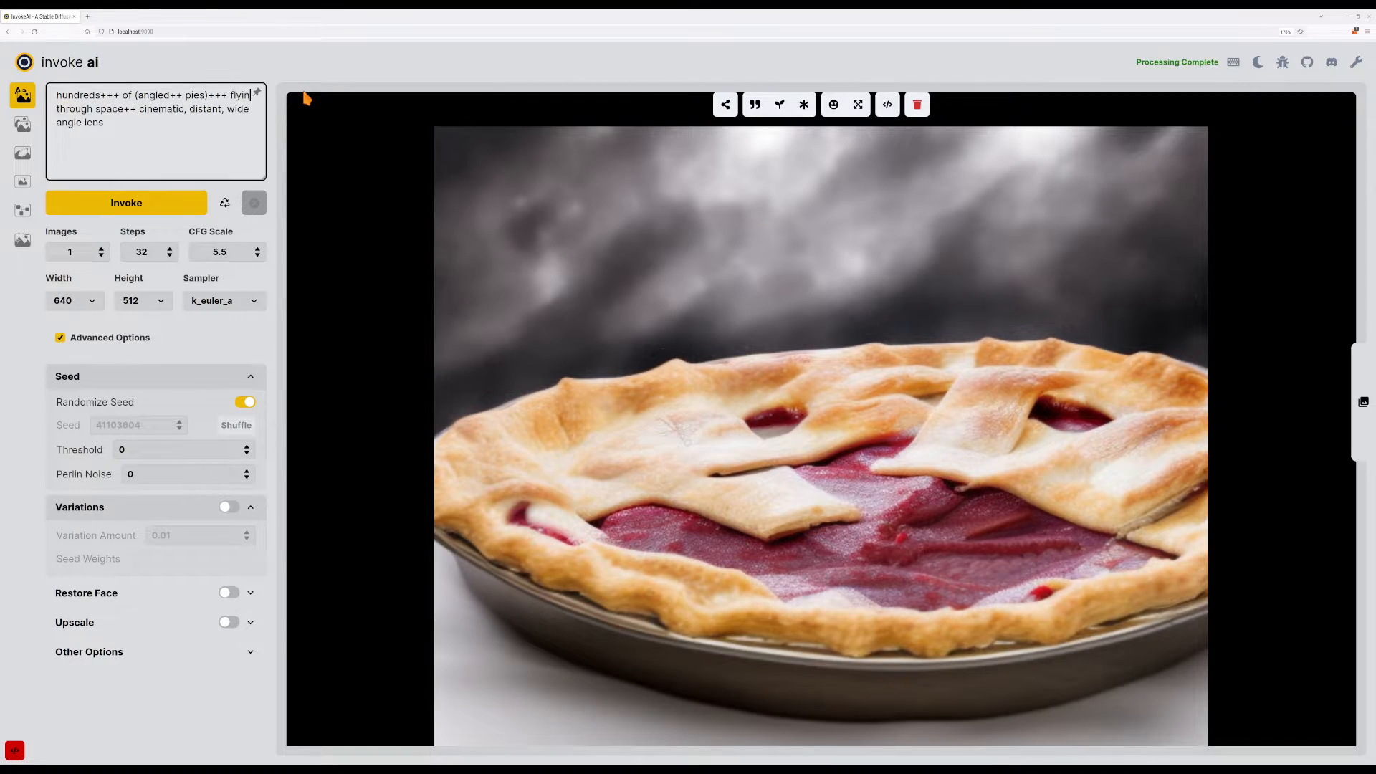
pyautogui.hotkey('ctrl', 'Return')
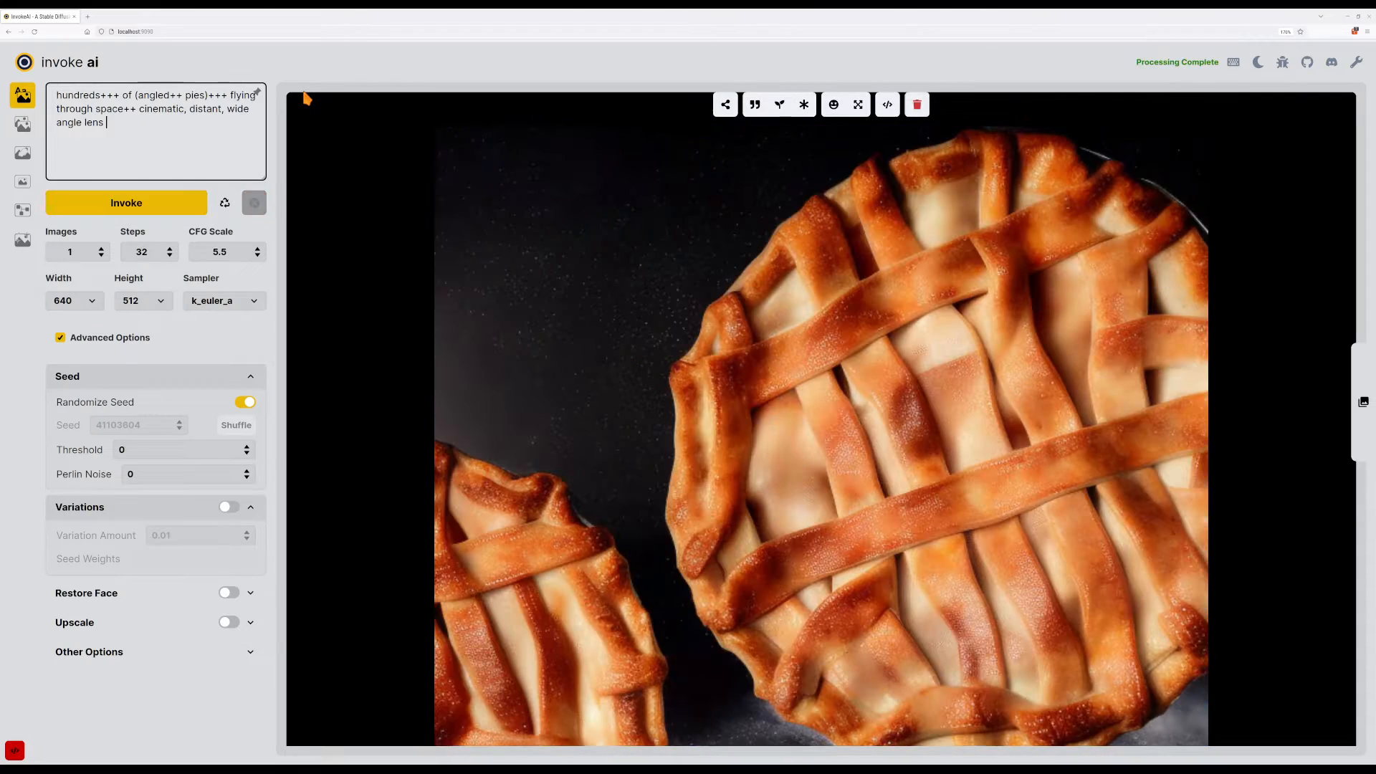
# Append ", ultrawide lens" to the end of the prompt and generate an image.
pyautogui.hotkey('ctrl', 'End')
pyautogui.write(', ultrawide')
pyautogui.press('BackSpace')
pyautogui.press('BackSpace')
pyautogui.press('BackSpace')
pyautogui.press('BackSpace')
pyautogui.press('BackSpace')
pyautogui.write('wide lens')
pyautogui.hotkey('ctrl', 'Return')
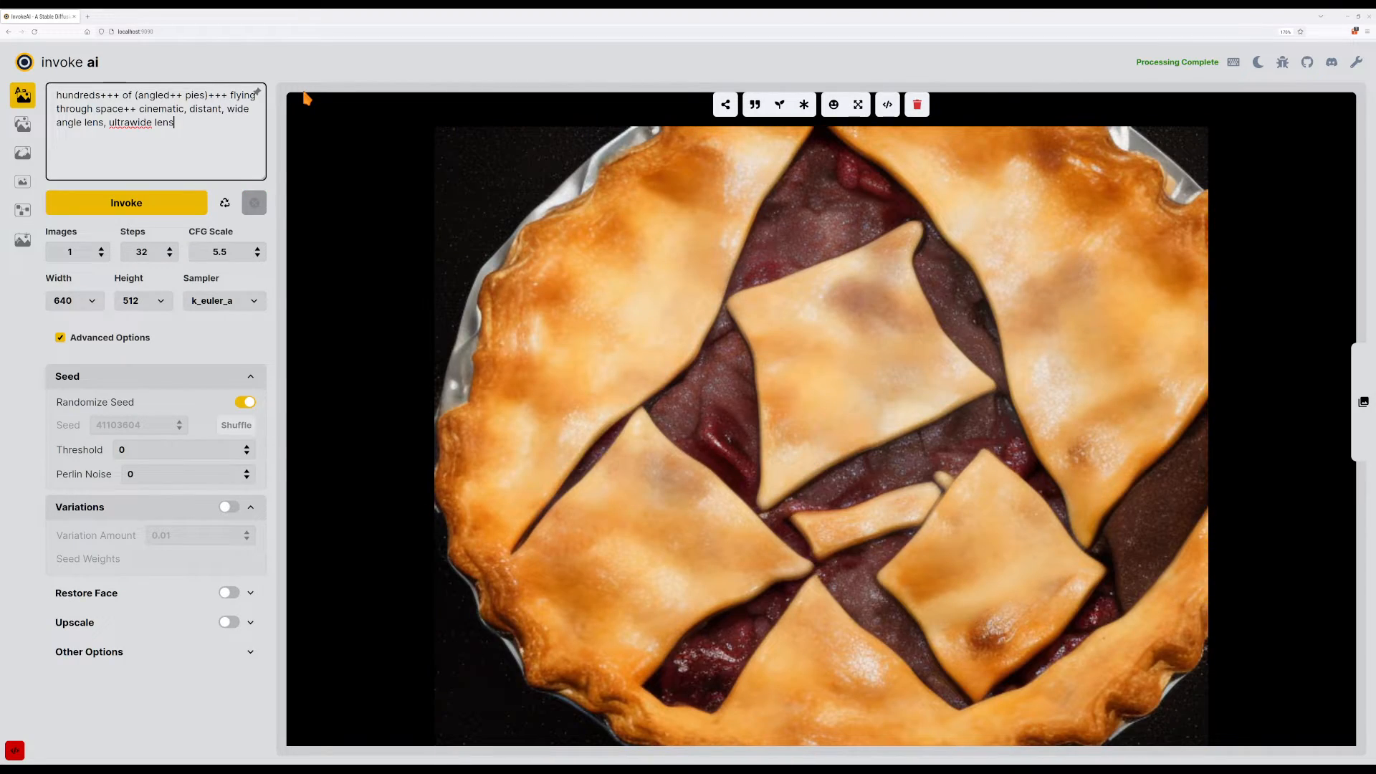
# Lower the CFG Scale to 4.5 and generate several images from the same prompt.
pyautogui.click(258, 256)
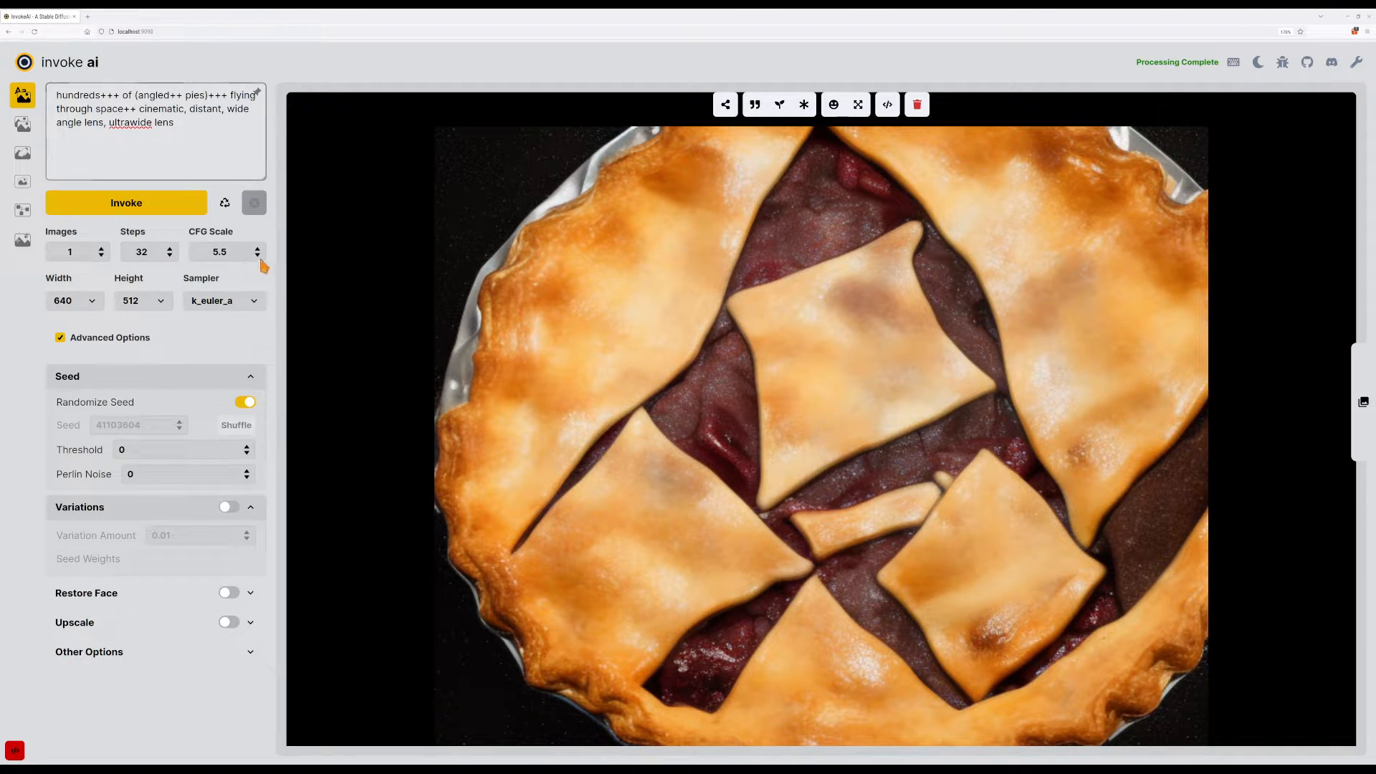
pyautogui.click(257, 256)
pyautogui.click(192, 213)
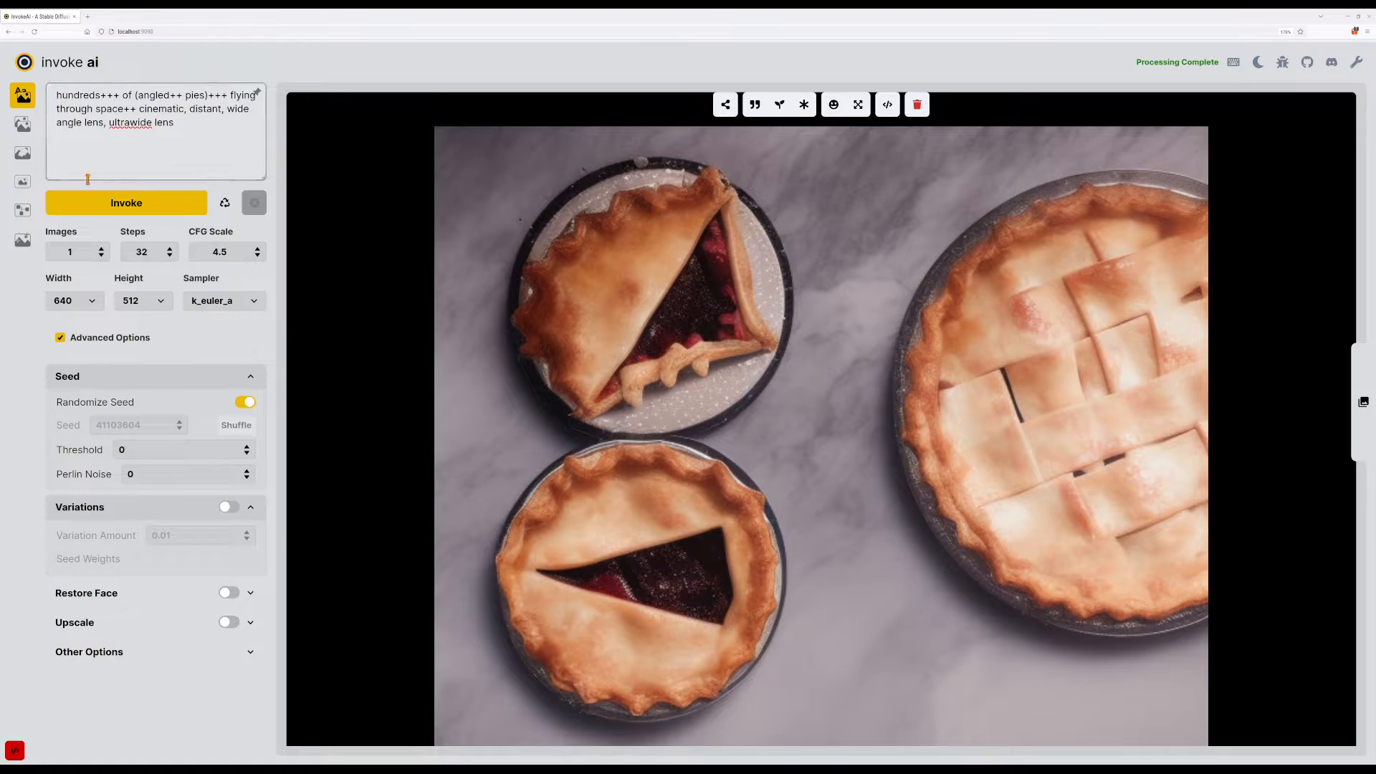
pyautogui.click(95, 208)
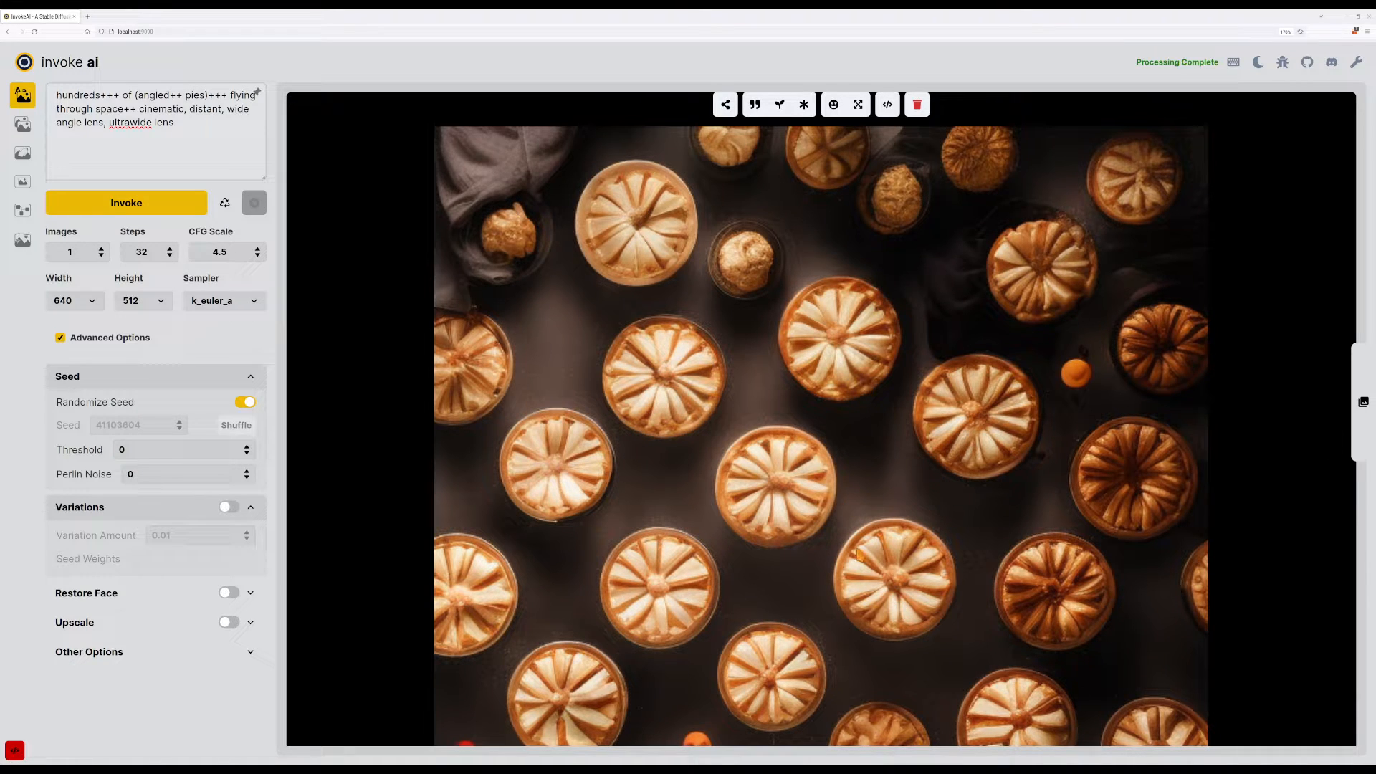
pyautogui.hotkey('ctrl', 'Return')
pyautogui.click(127, 206)
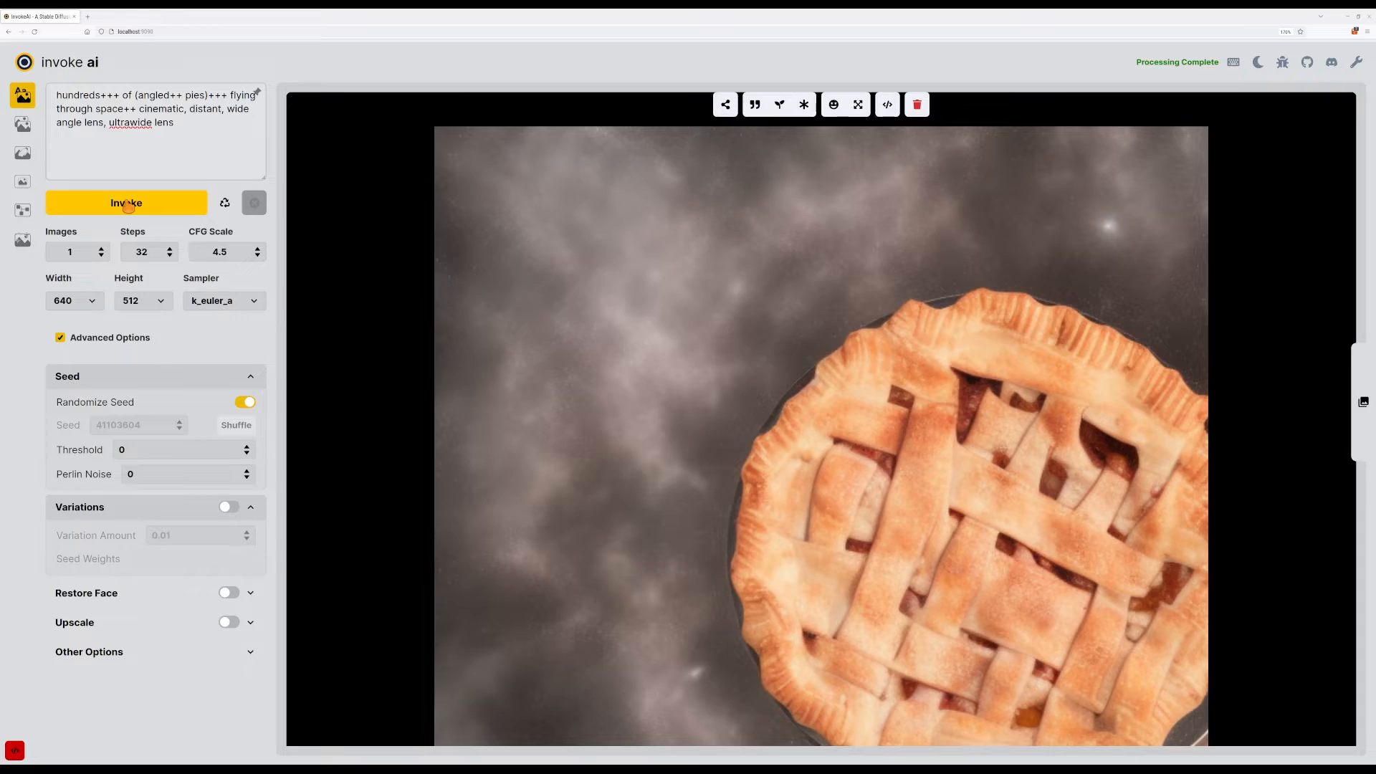
pyautogui.click(127, 207)
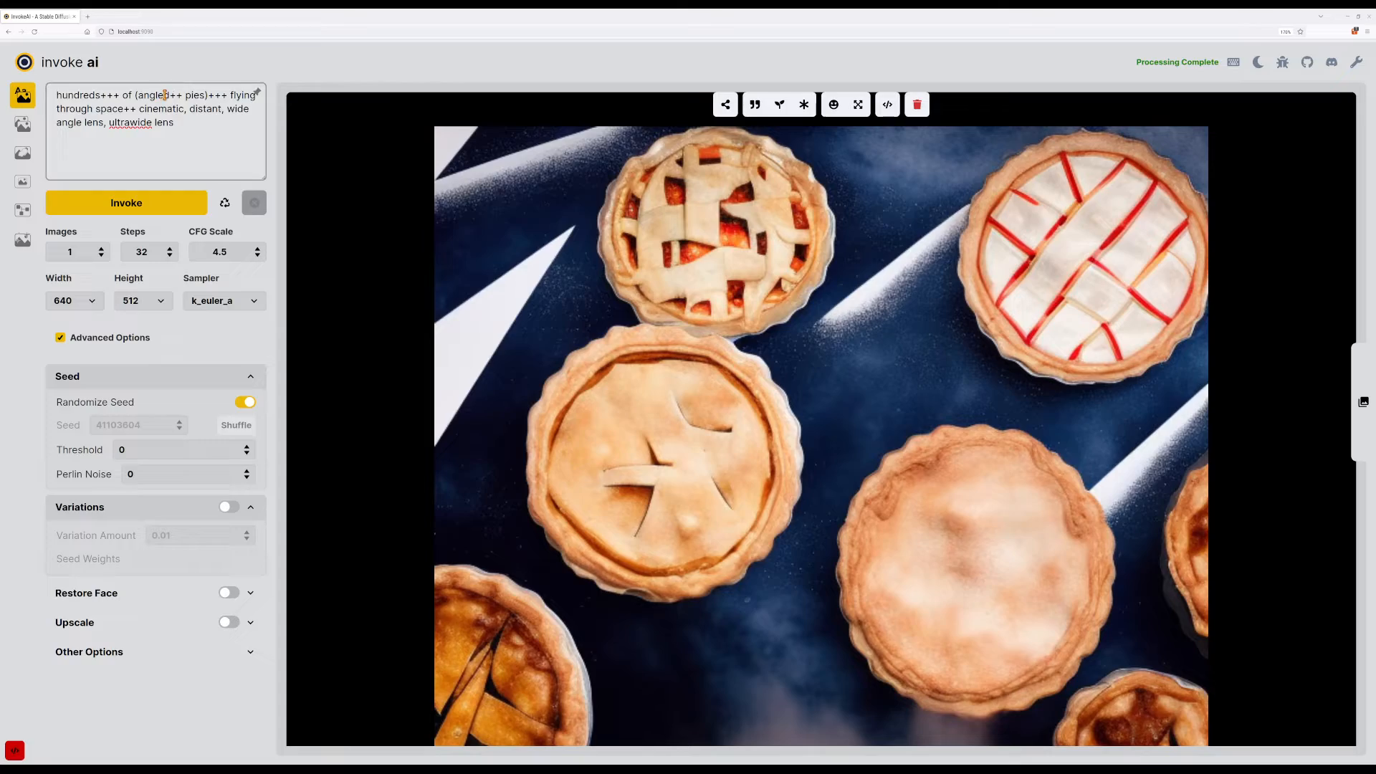
# Raise the weight on "angled" to "+++" in the prompt and generate an image.
pyautogui.click(165, 95)
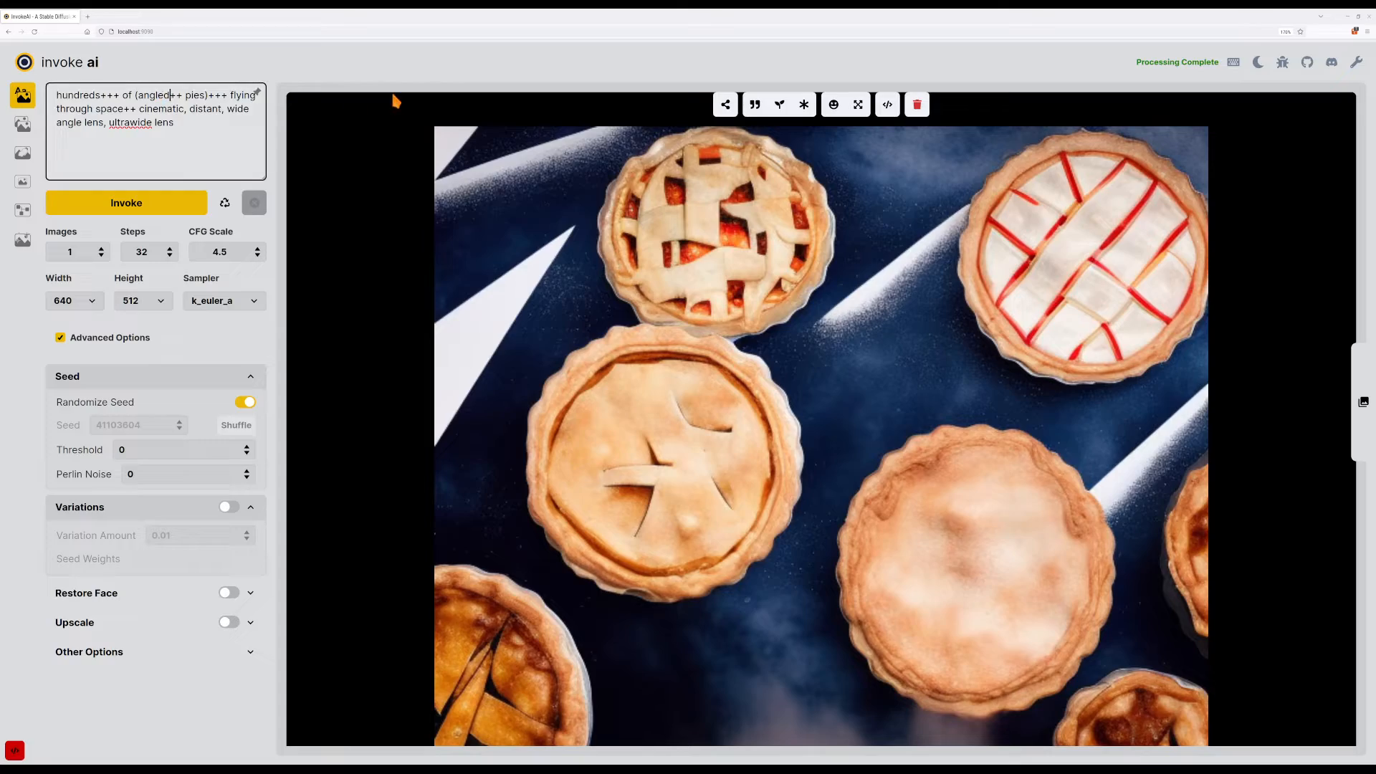
pyautogui.write('+')
pyautogui.hotkey('ctrl', 'Return')
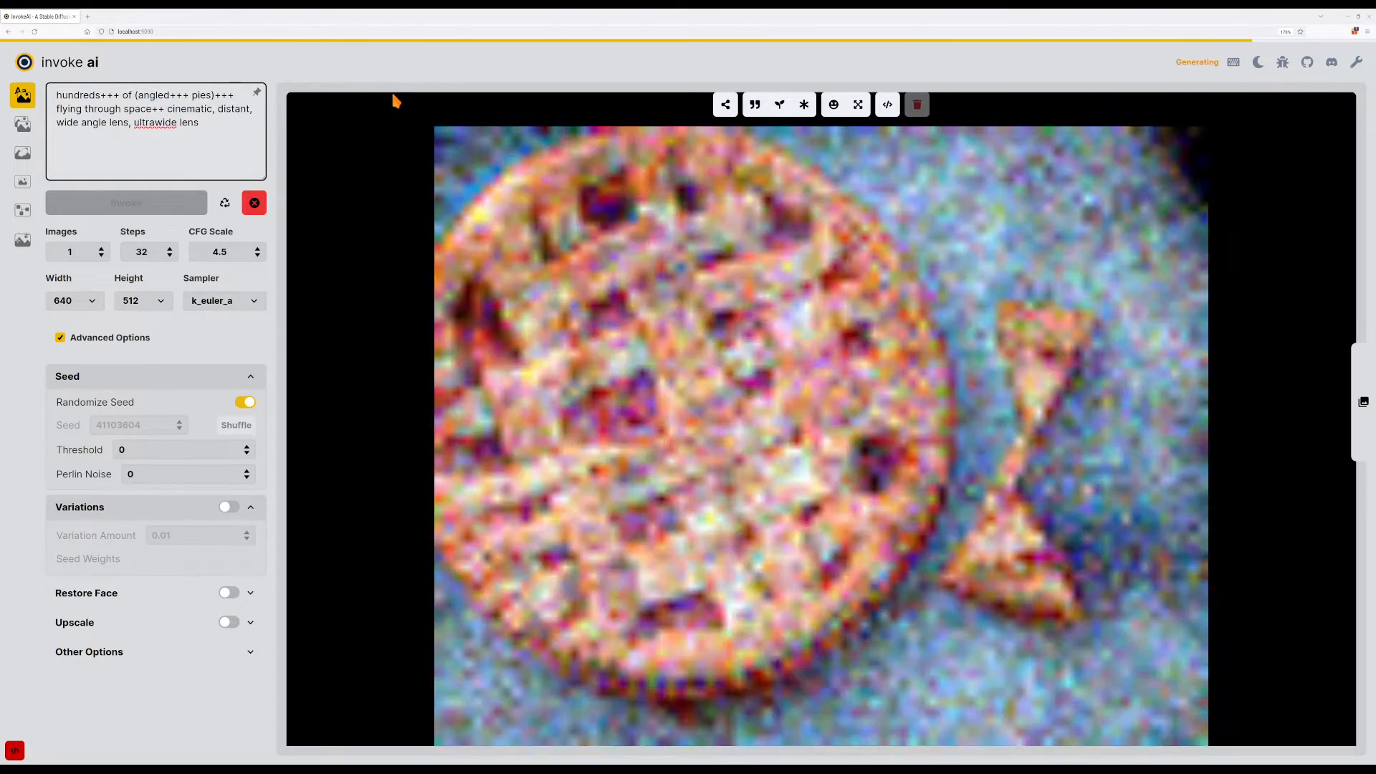
# Reduce the weight on the "(angled+++ pies)" group to a single "+" in the prompt and generate an image.
pyautogui.press('BackSpace')
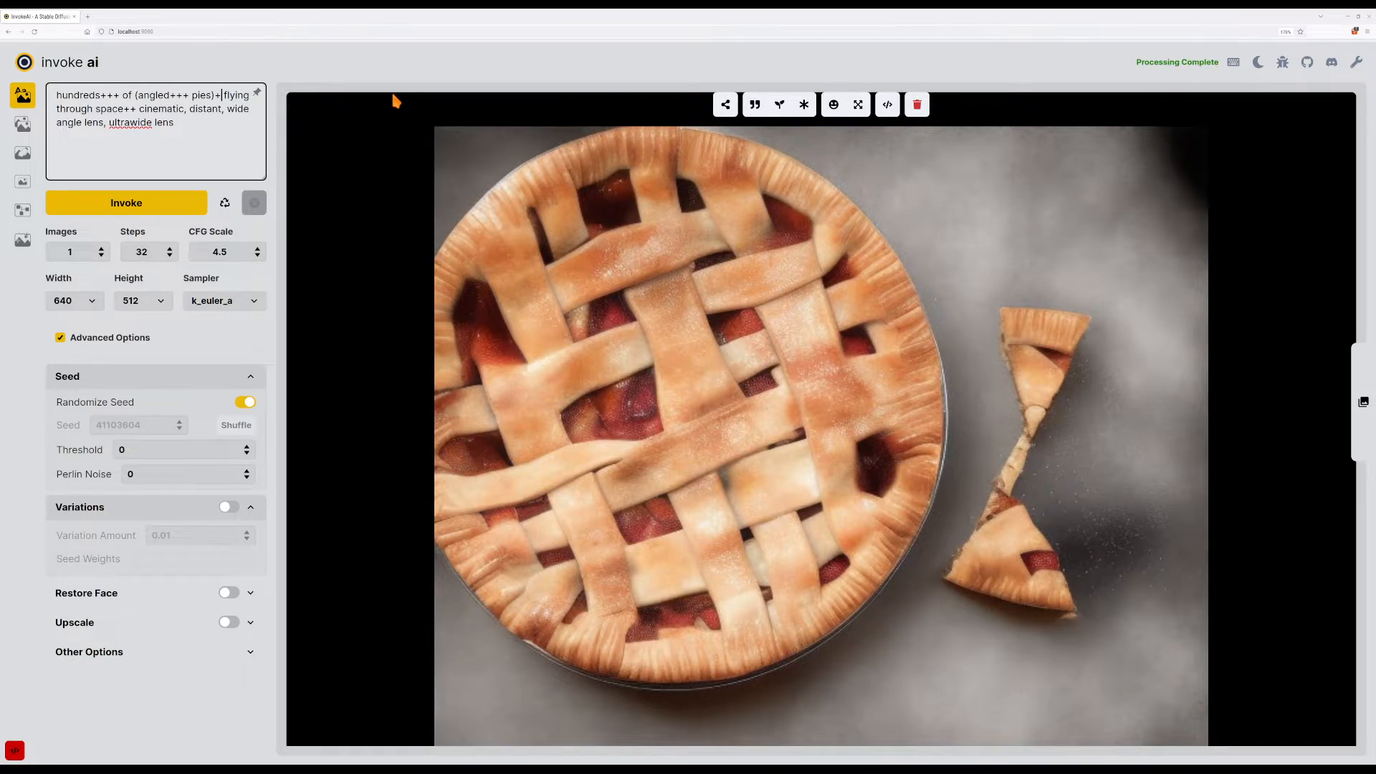
pyautogui.hotkey('ctrl', 'Return')
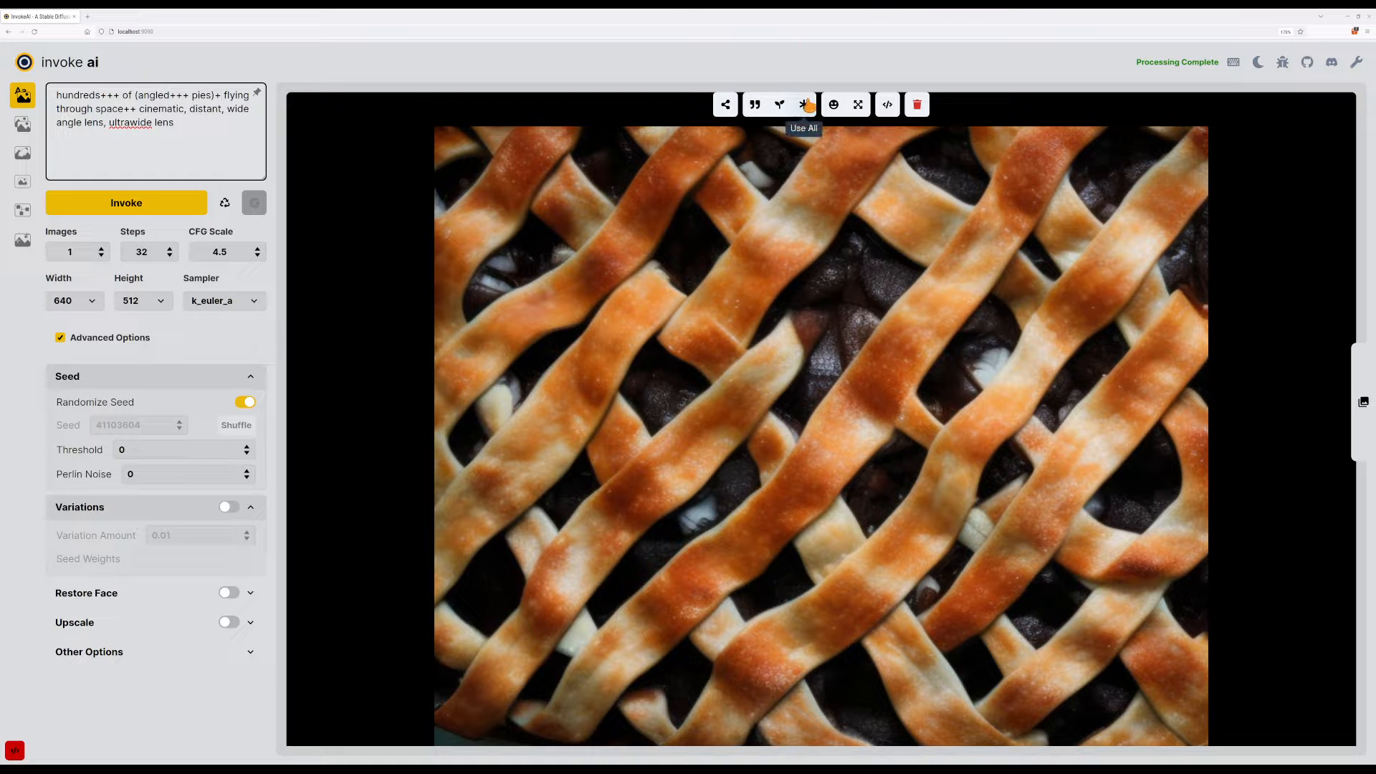
# Reuse all parameters of the lattice-crust image, including its seed, and generate it again with seamless tiling enabled.
pyautogui.click(806, 105)
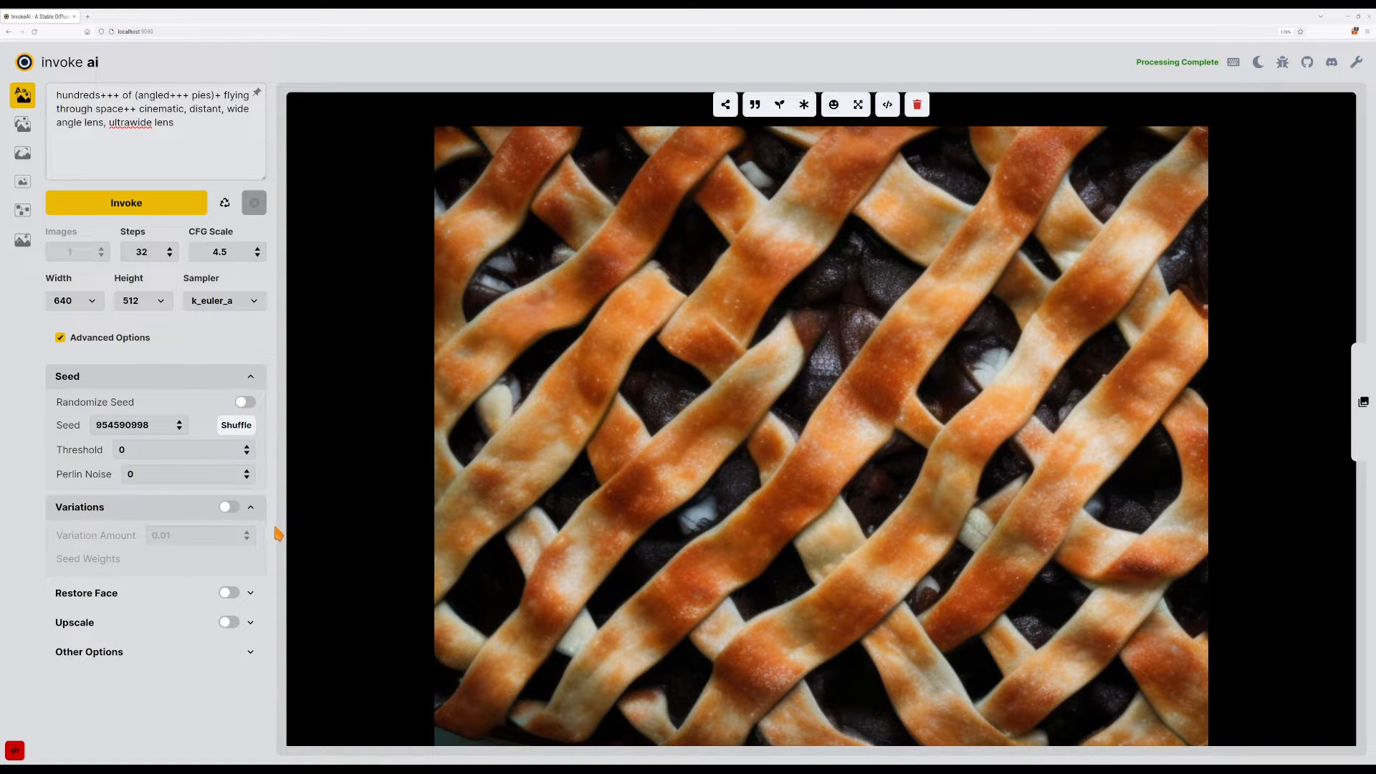
pyautogui.click(101, 656)
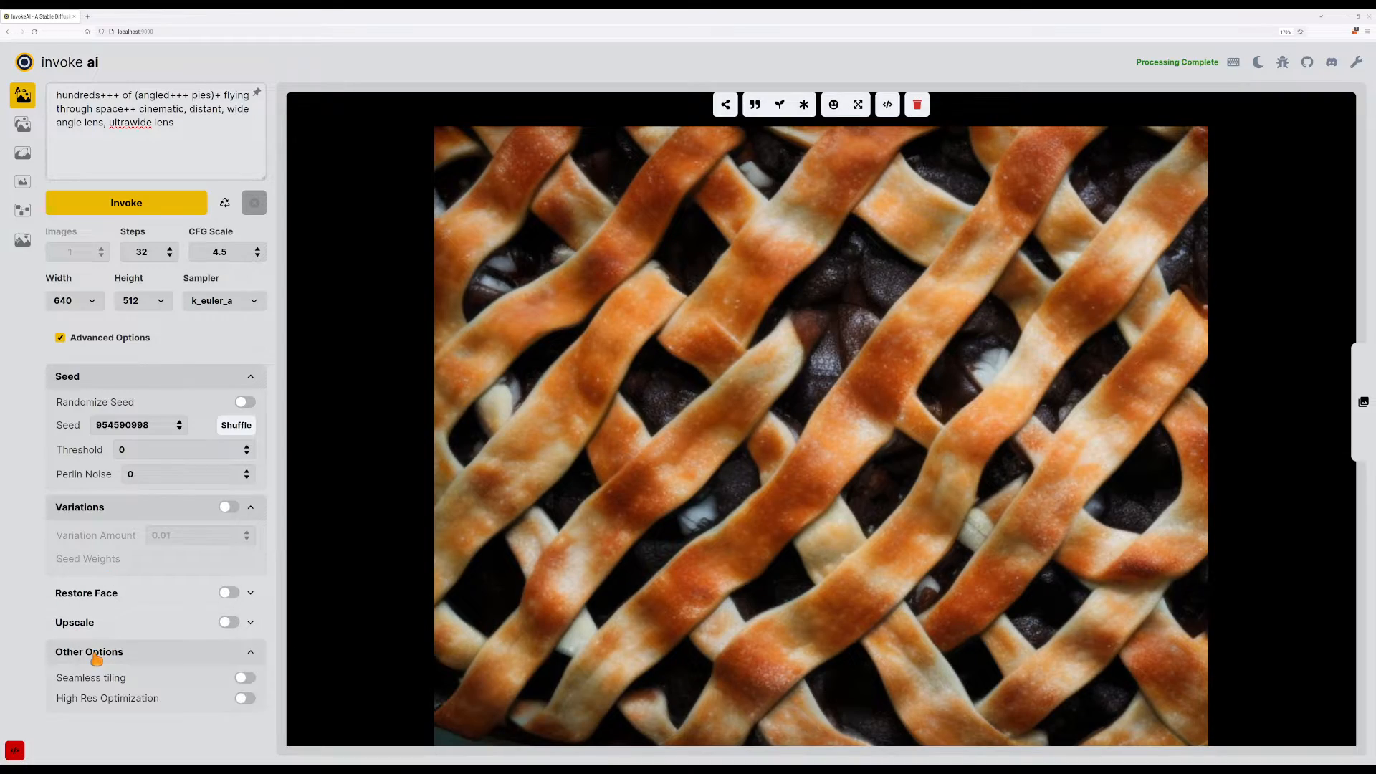
pyautogui.click(136, 212)
pyautogui.click(244, 678)
pyautogui.click(166, 203)
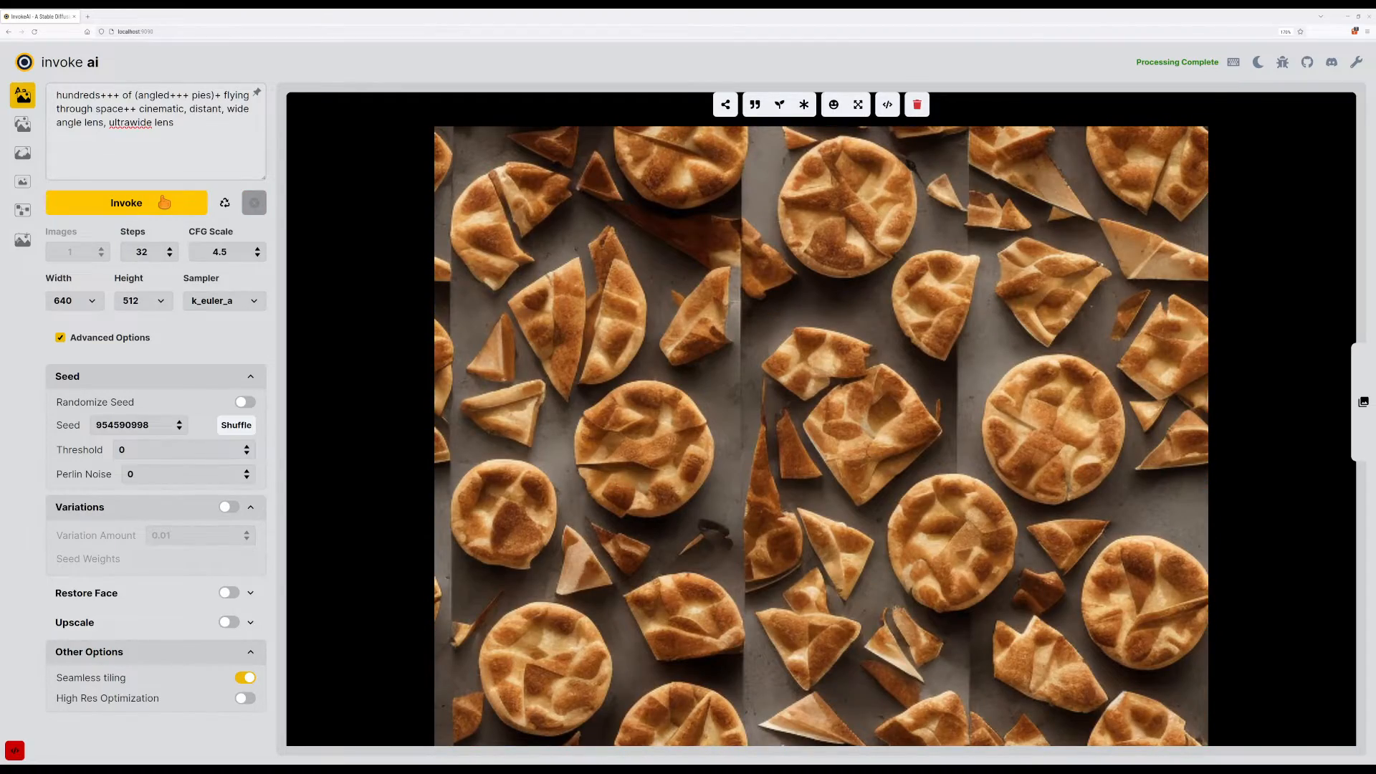
# Disable seamless tiling, restore seed randomization, and generate two images from the same prompt.
pyautogui.click(246, 679)
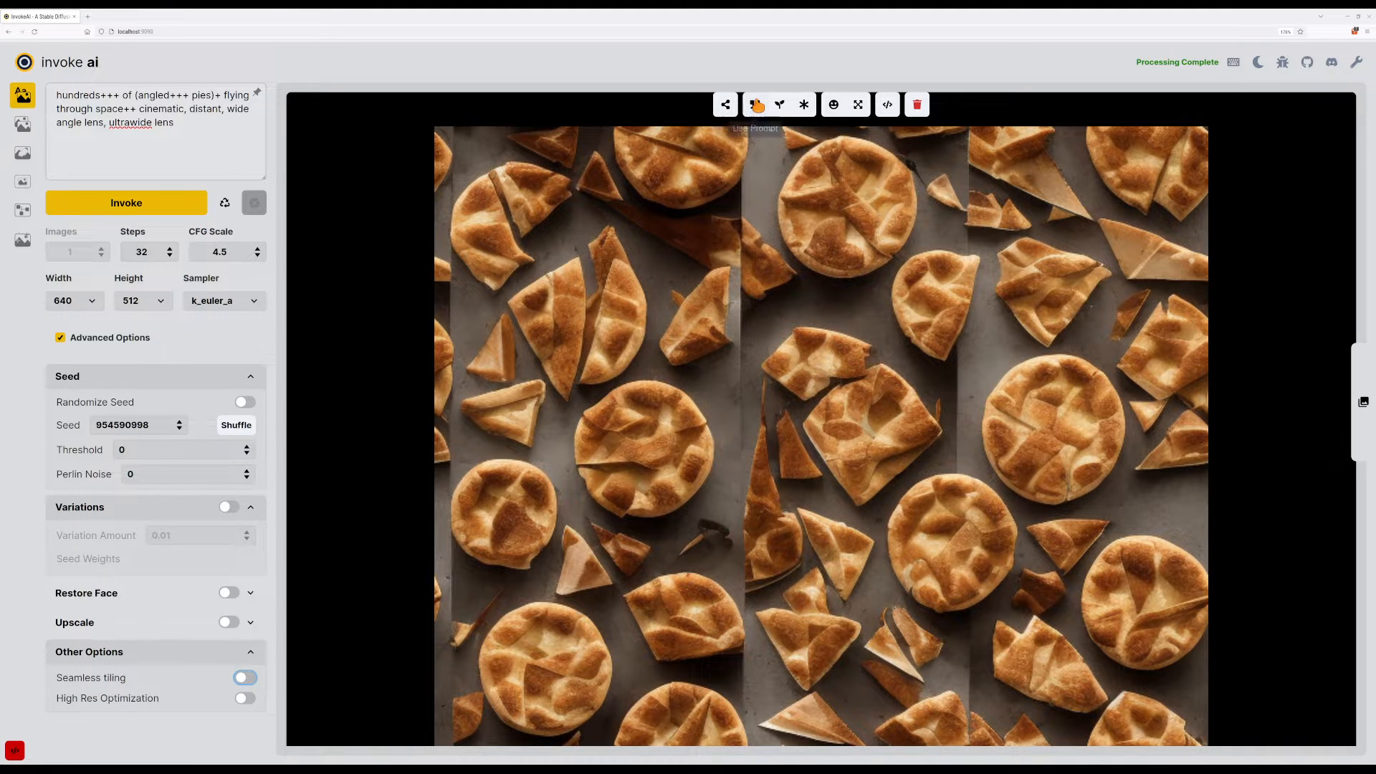
pyautogui.click(246, 403)
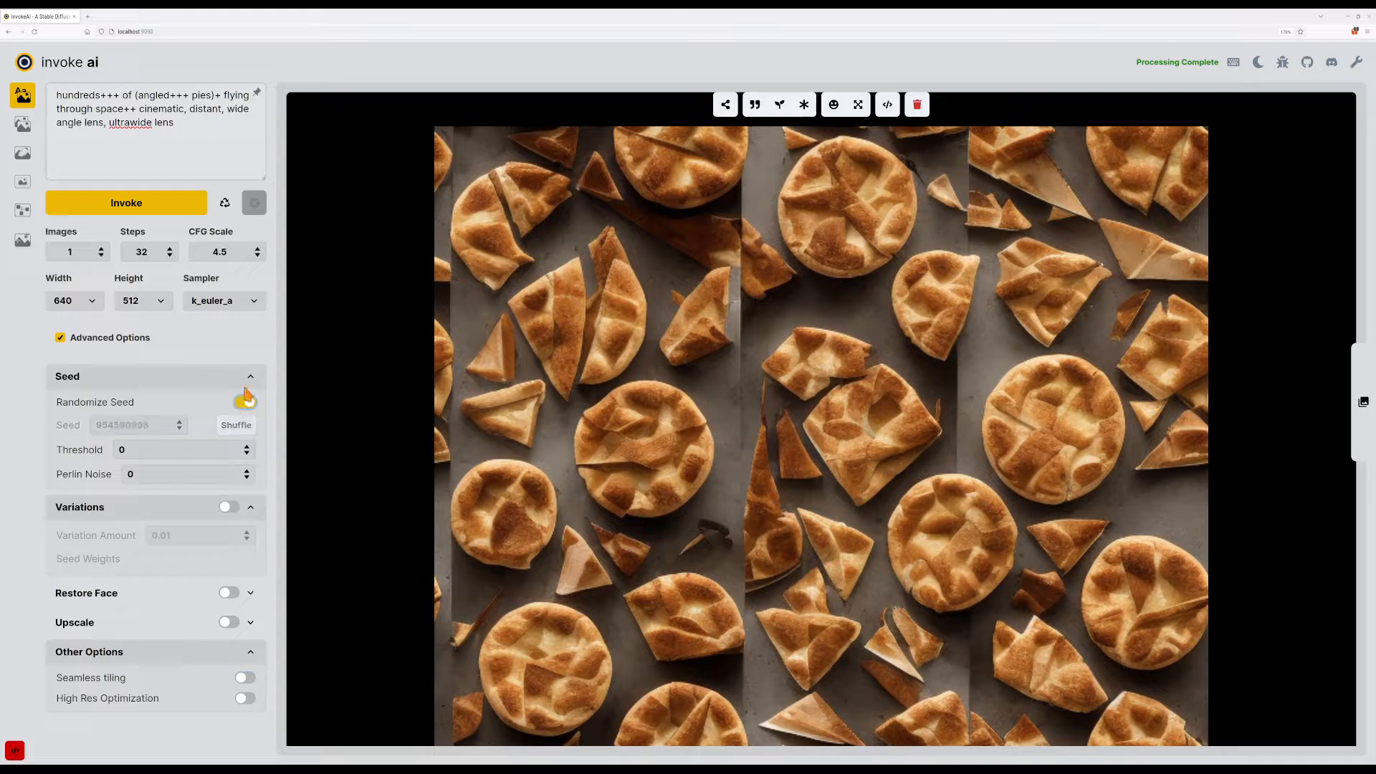
pyautogui.click(150, 208)
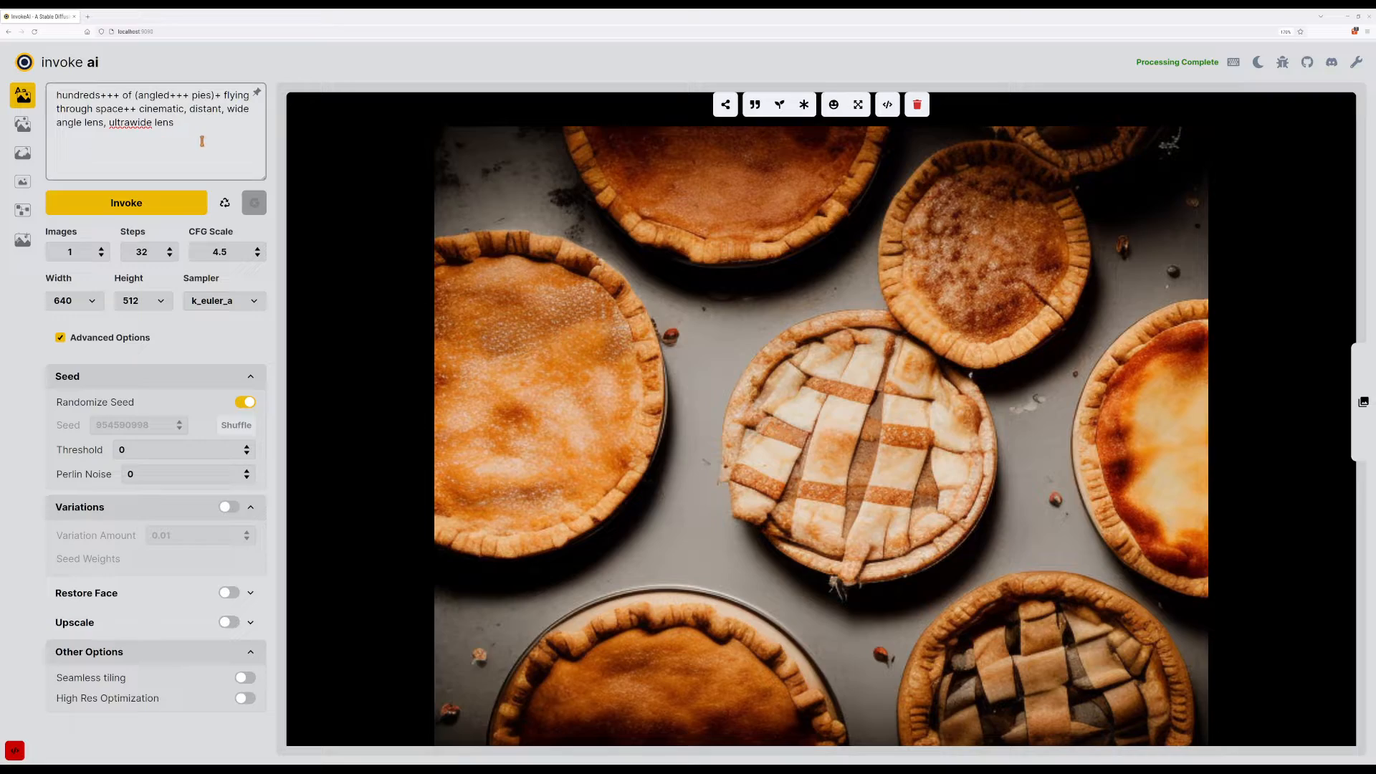
pyautogui.click(147, 204)
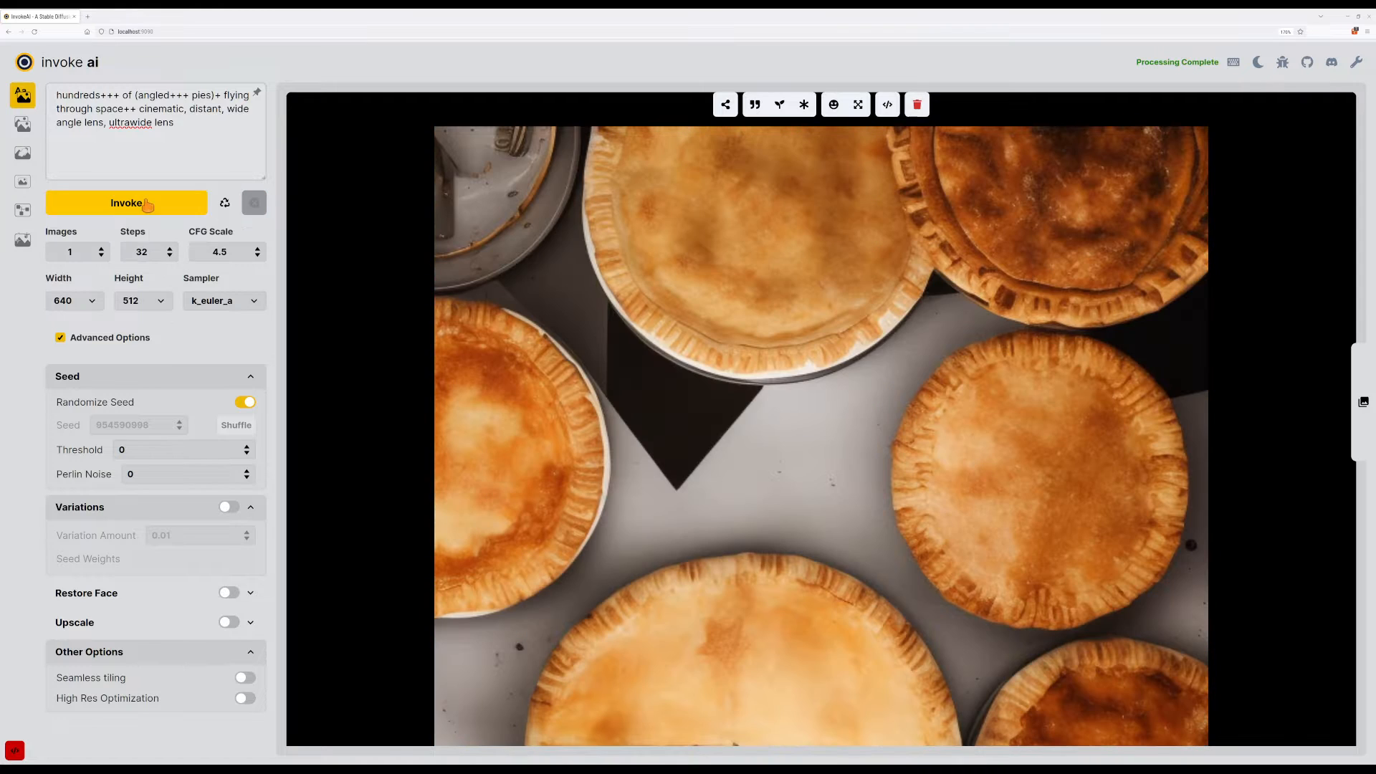
# Replace the whole prompt with "space" and generate images from it.
pyautogui.tripleClick(173, 134)
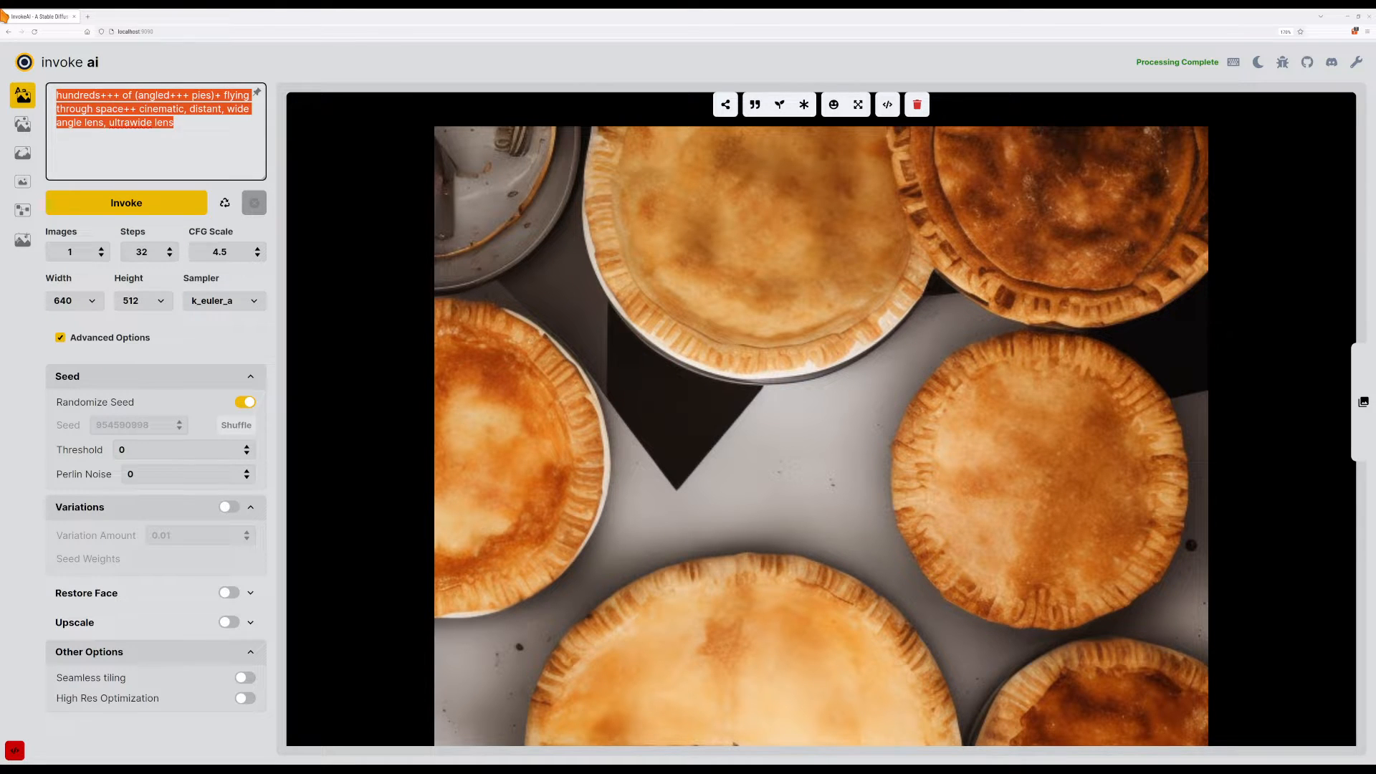
pyautogui.write('space')
pyautogui.press('Return')
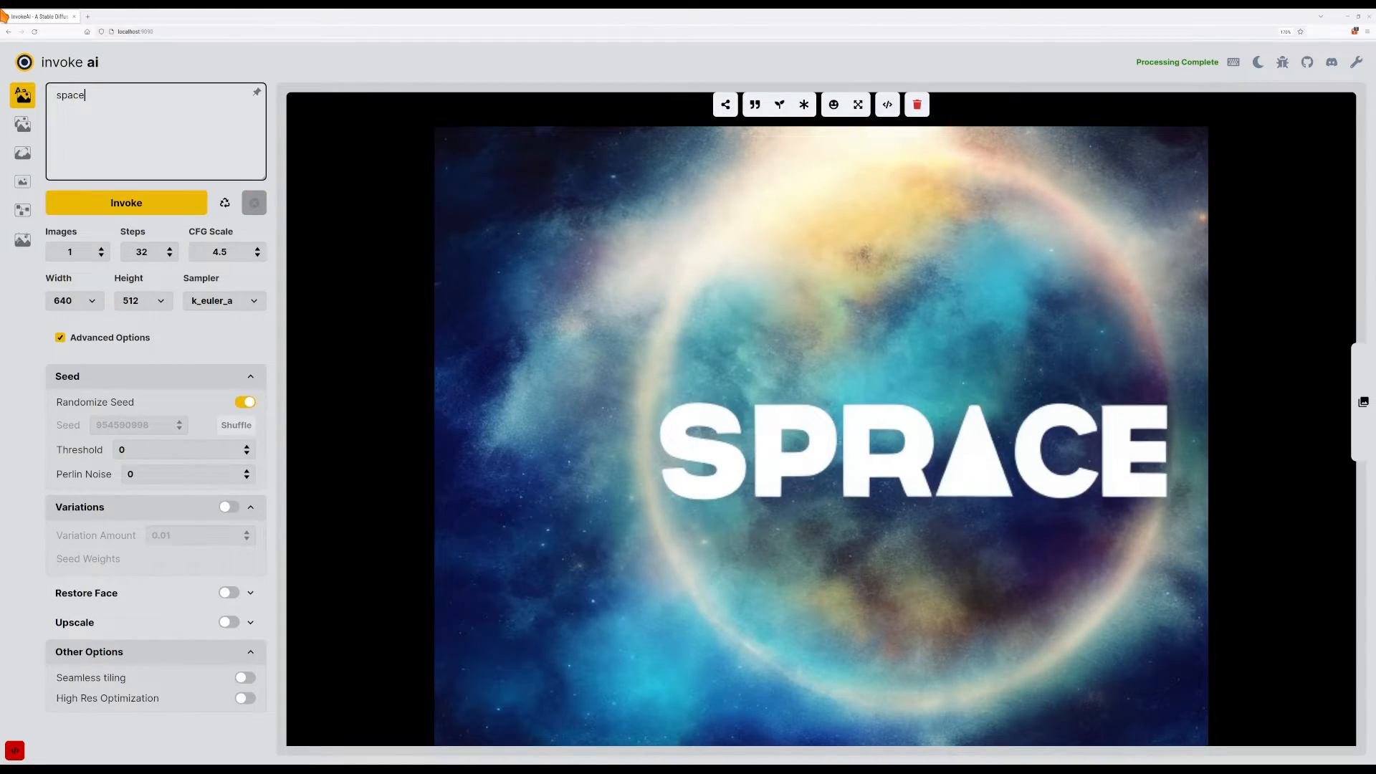
pyautogui.press('Return')
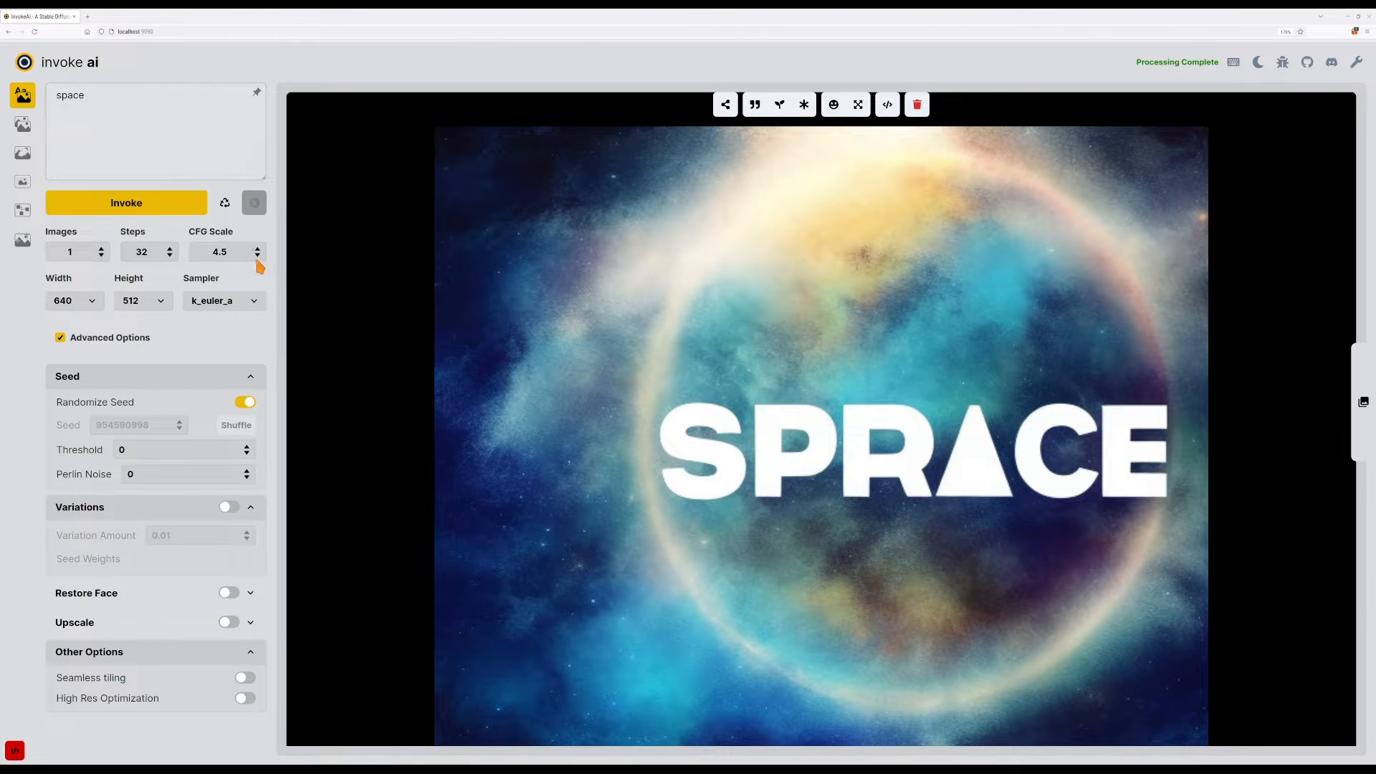
pyautogui.click(172, 204)
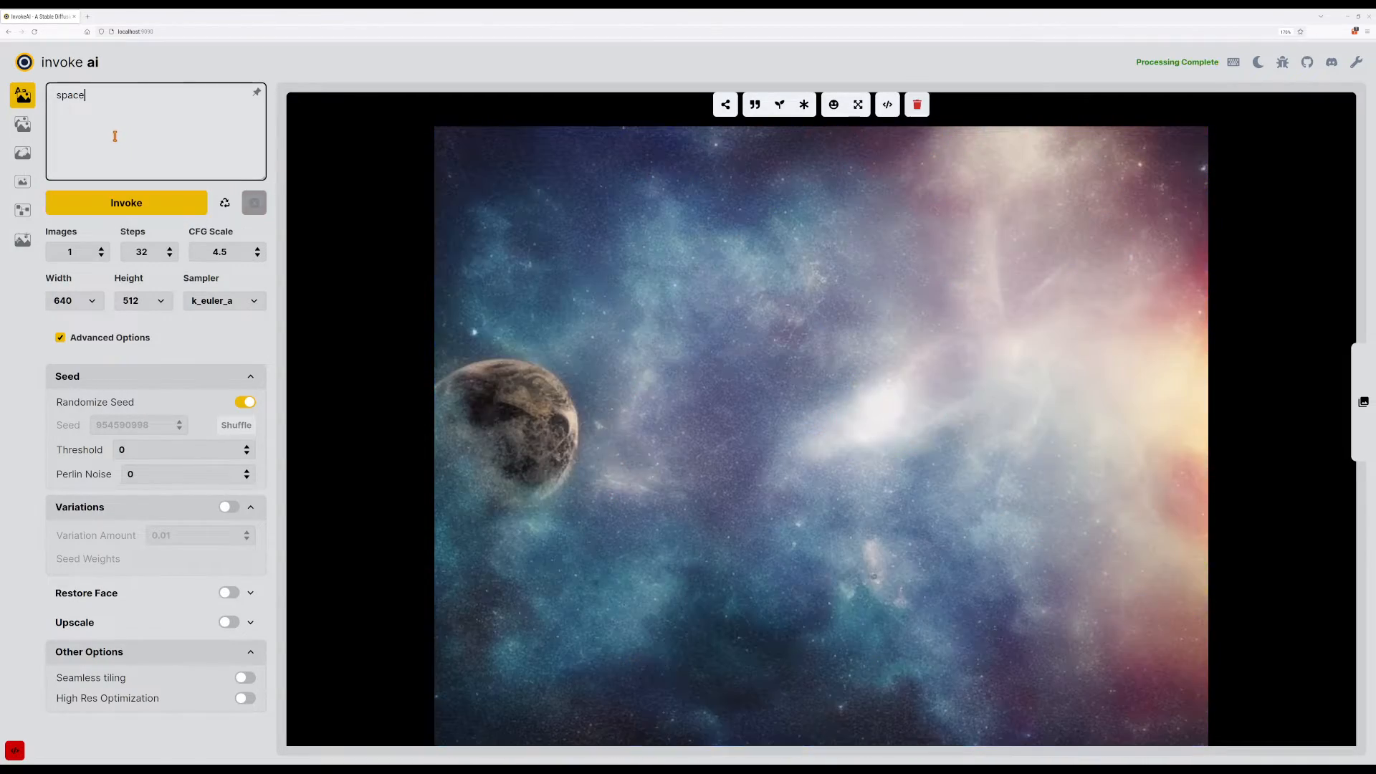
# Raise the CFG Scale to 11 and generate an image from the "space" prompt.
pyautogui.click(256, 248)
pyautogui.click(257, 250)
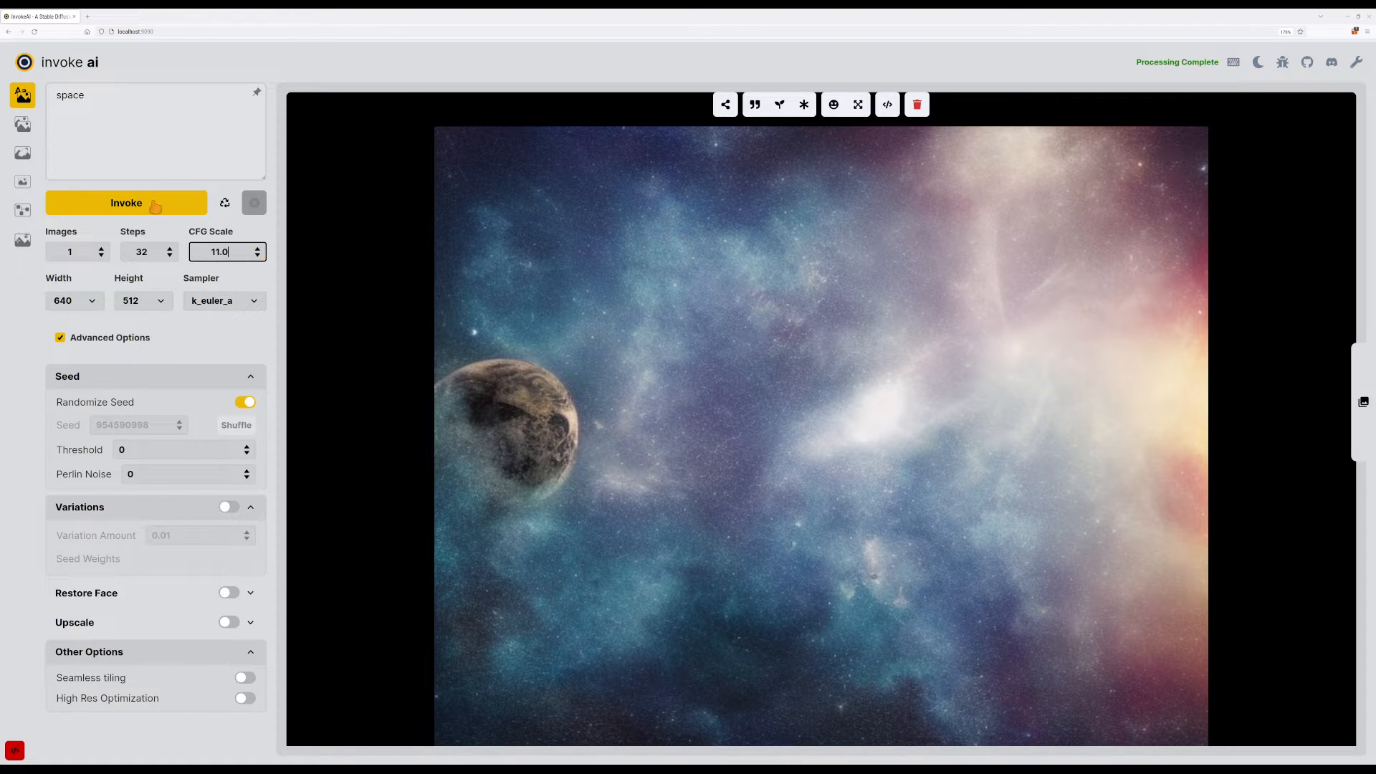
pyautogui.click(139, 203)
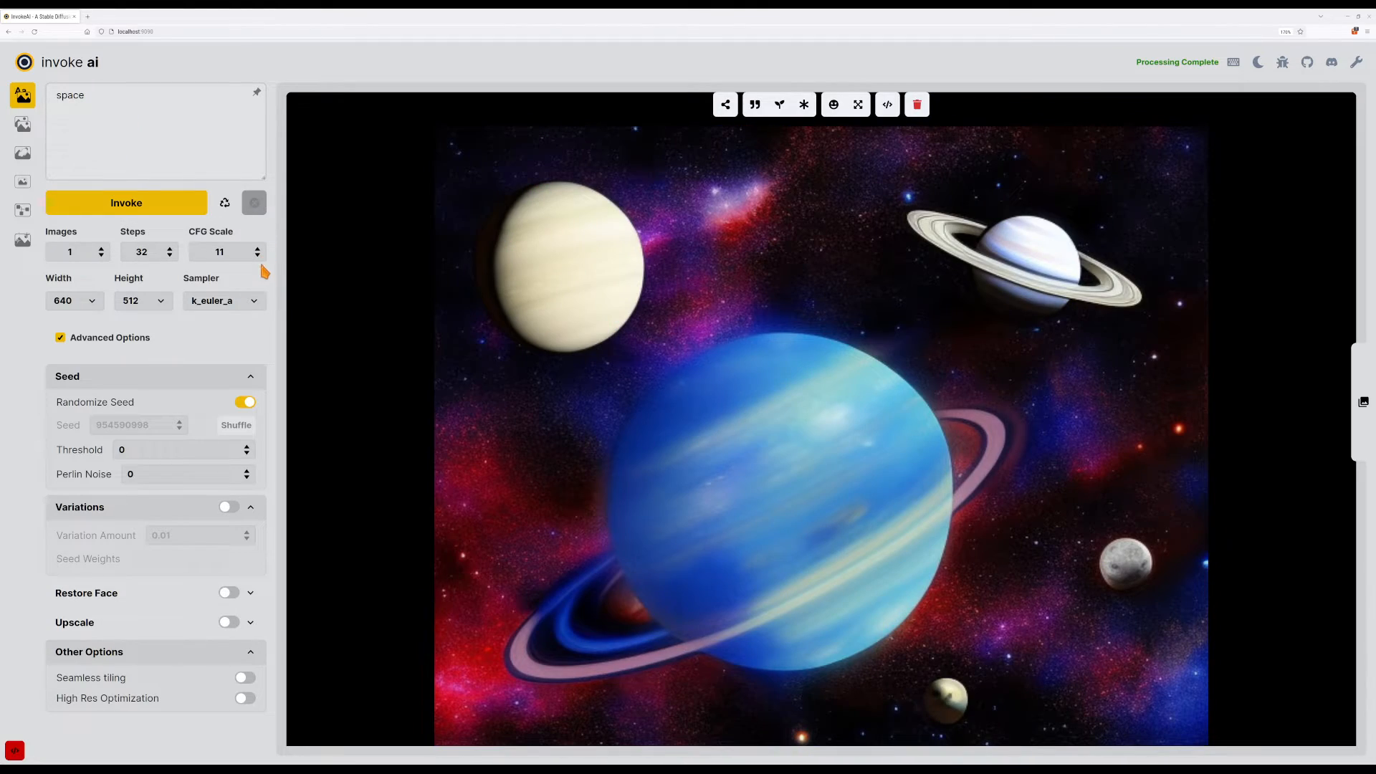
# Lower the CFG Scale to 7.5 and generate an image from the "space" prompt.
pyautogui.click(258, 255)
pyautogui.click(258, 255)
pyautogui.click(176, 205)
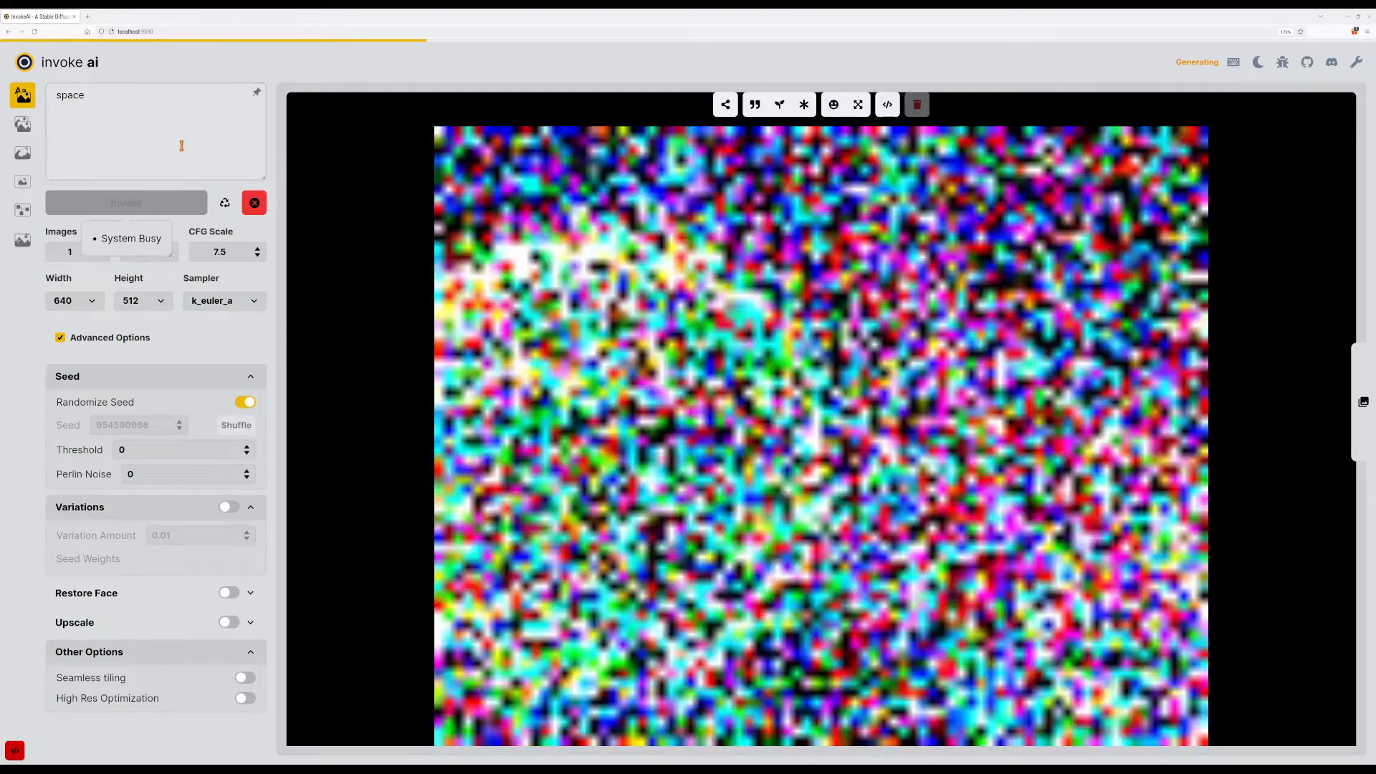
# Append "realistic photo" to the "space" prompt and generate two images.
pyautogui.click(181, 145)
pyautogui.write('realist')
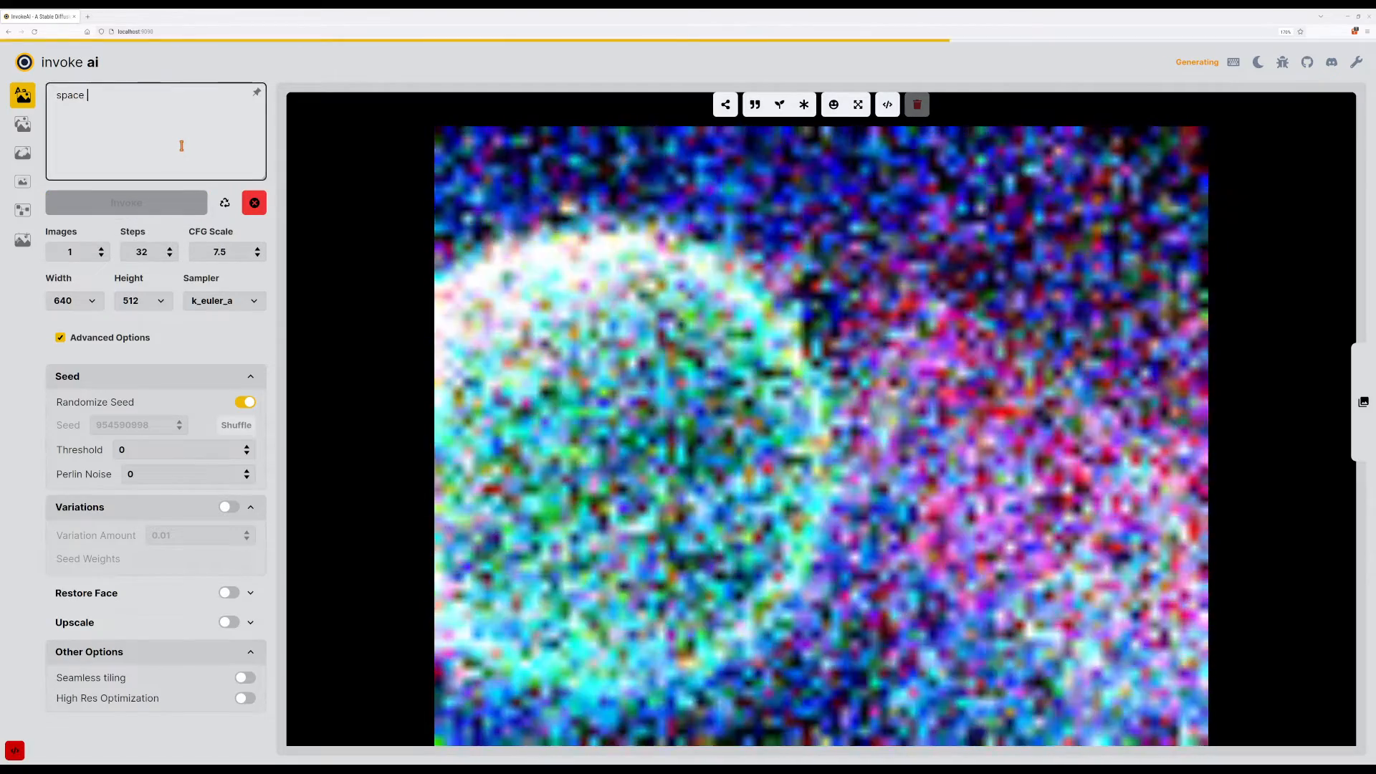
pyautogui.write('ic p')
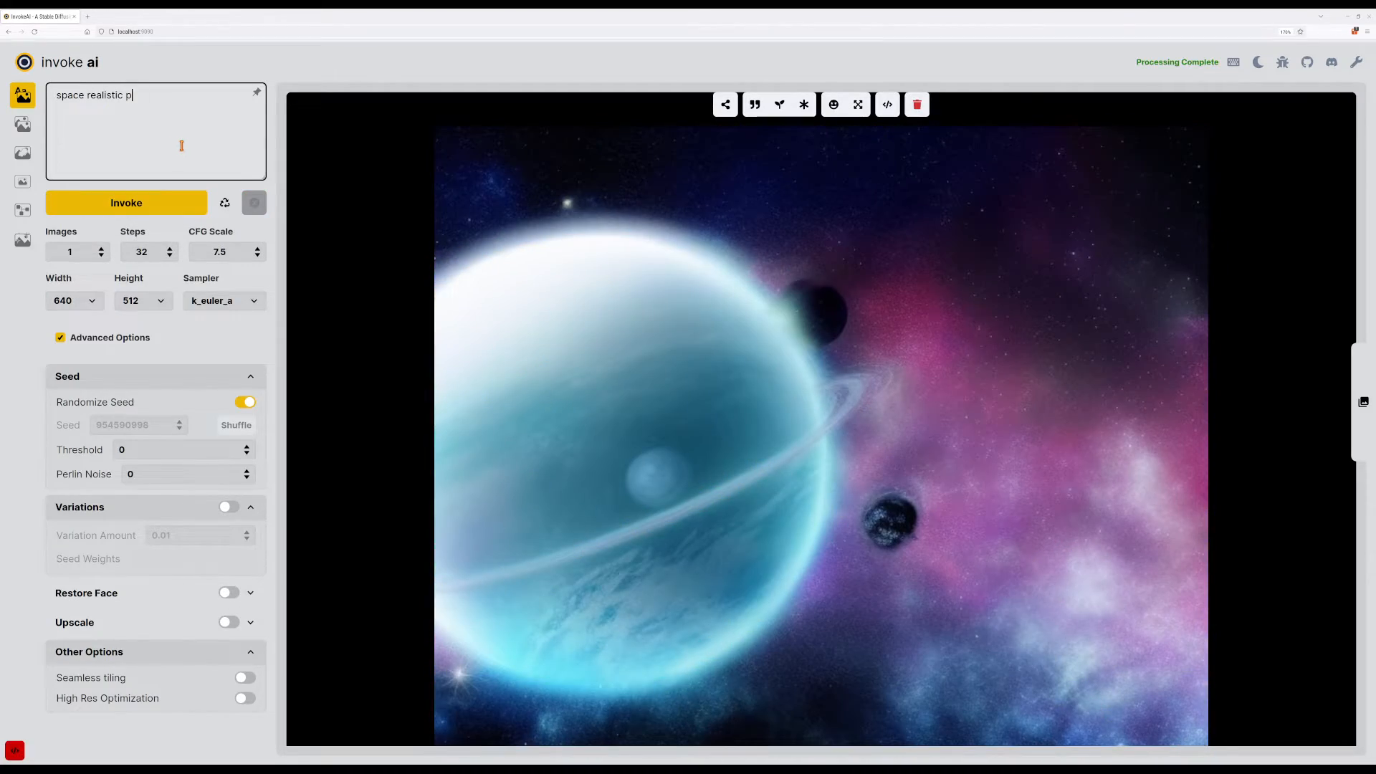
pyautogui.write('hoto')
pyautogui.hotkey('ctrl', 'Return')
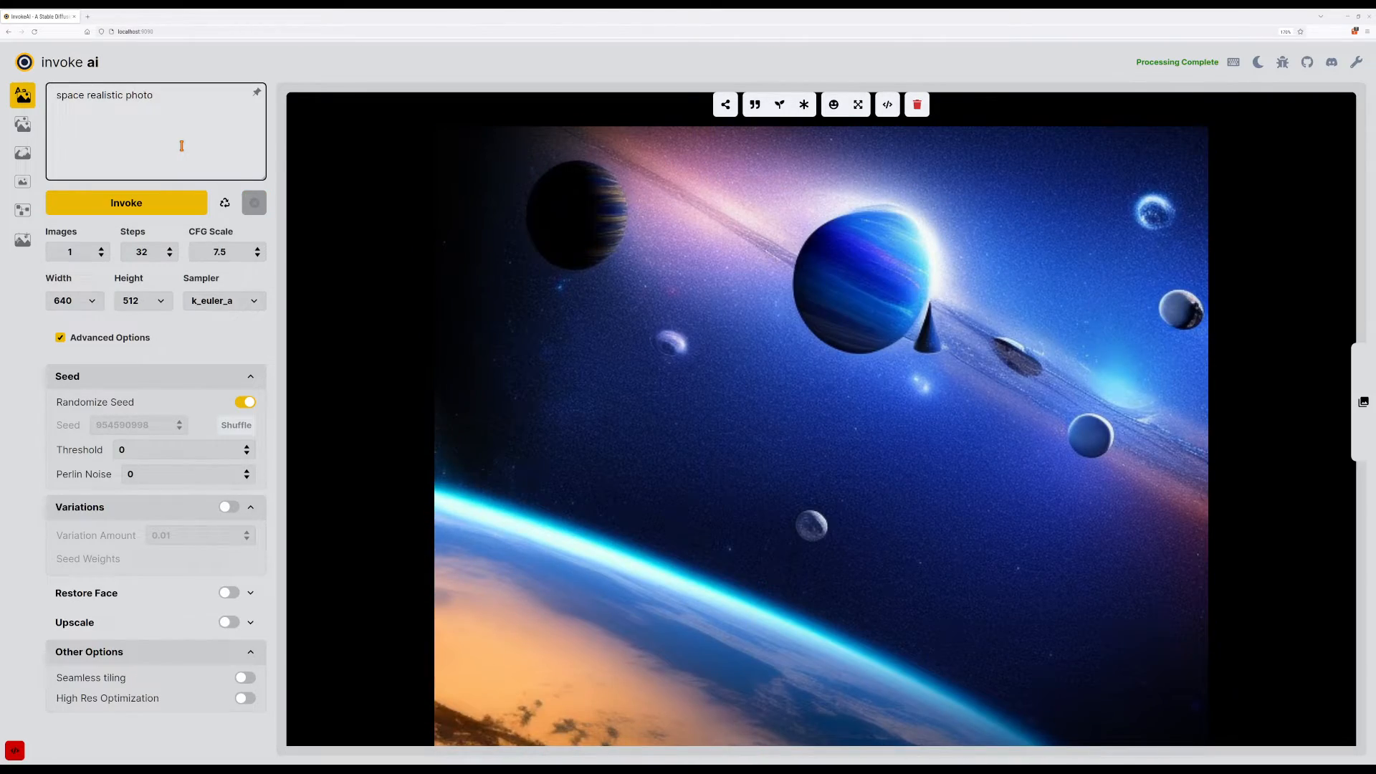
pyautogui.hotkey('ctrl', 'Return')
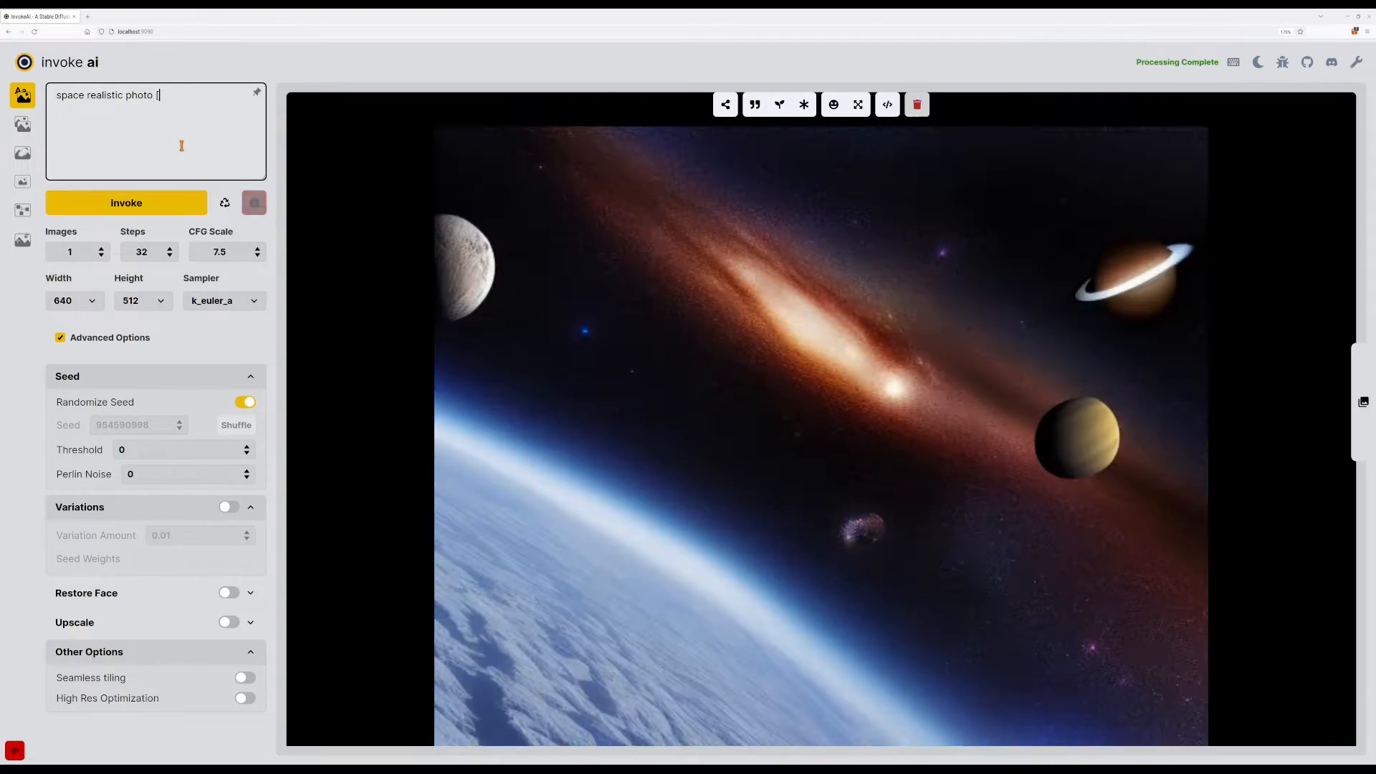
# Add the negative term "[painting]" to the end of the prompt and generate an image.
pyautogui.write('painting')
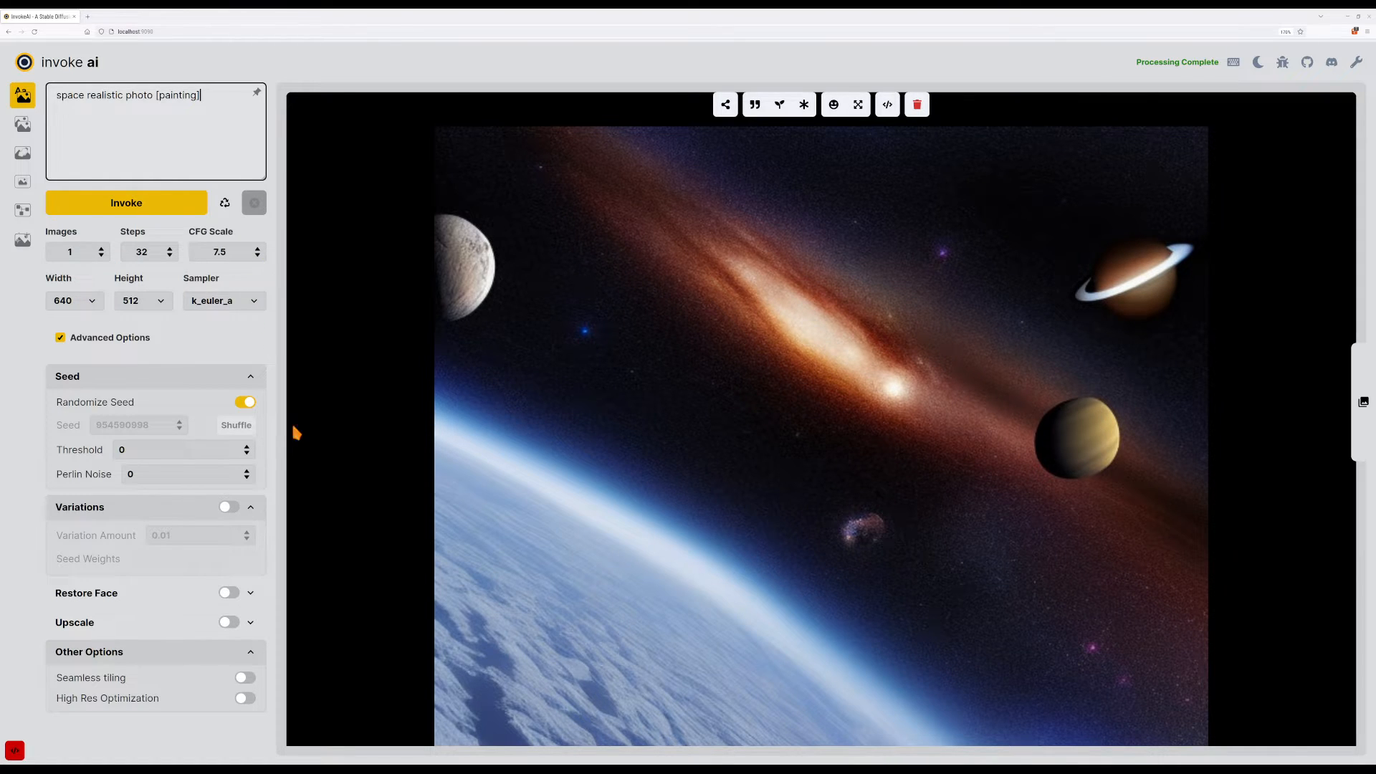
pyautogui.click(136, 207)
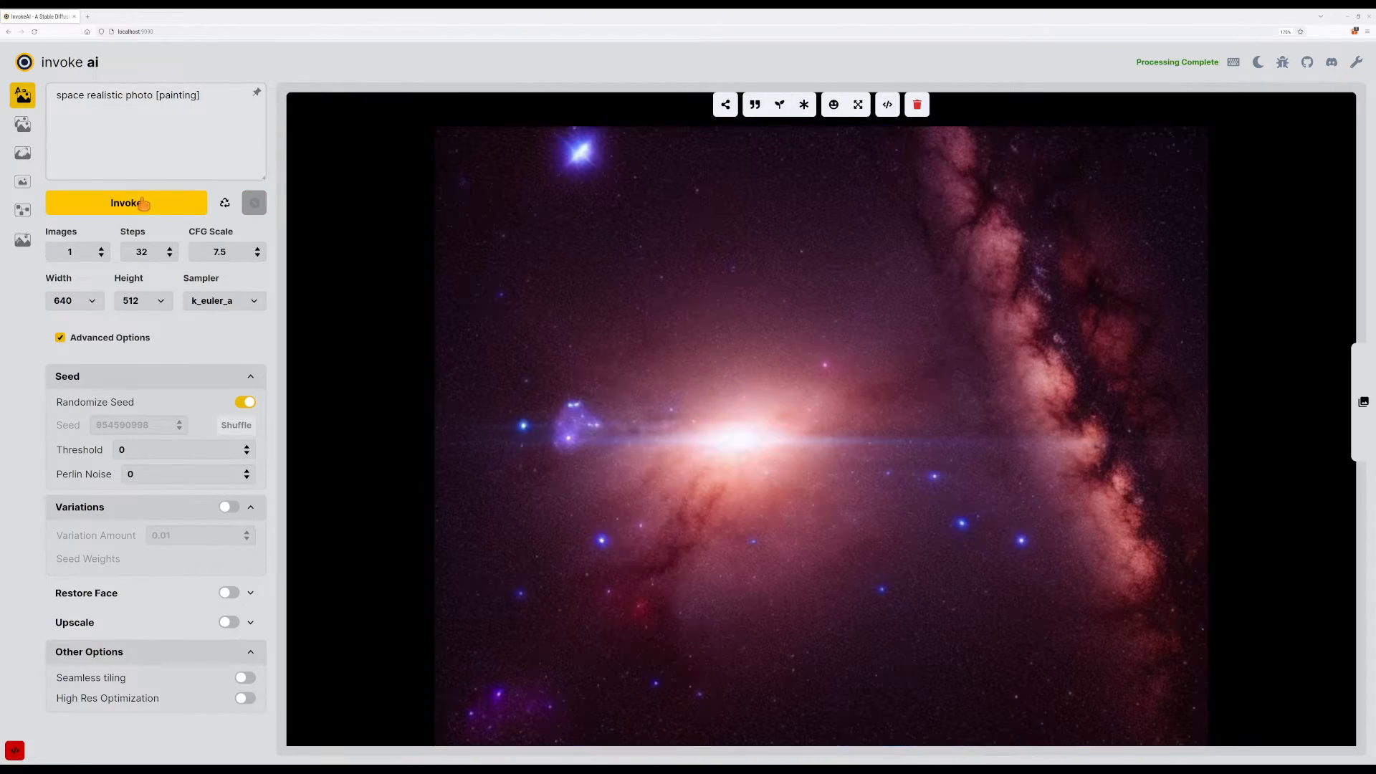
pyautogui.click(148, 201)
# Set the image width to 512 and generate two images from the same prompt.
pyautogui.click(94, 301)
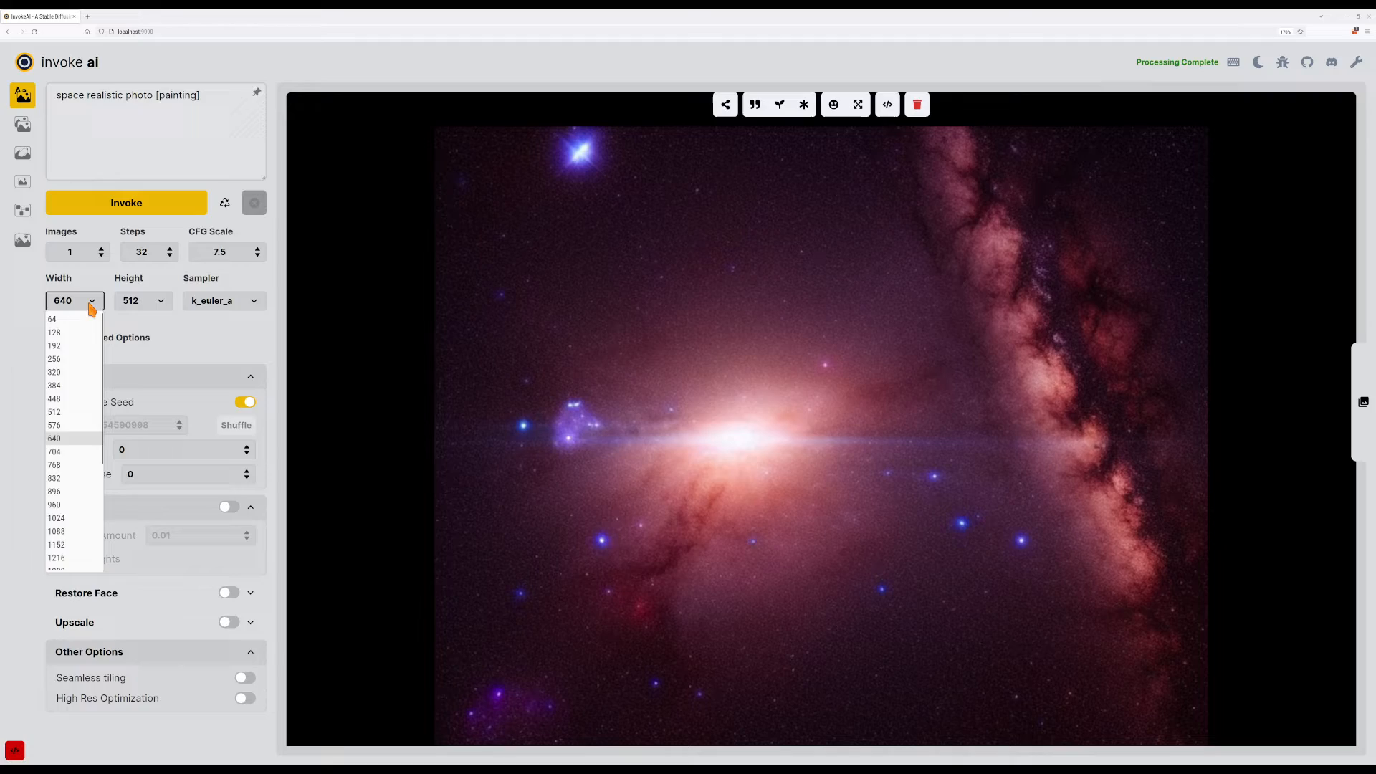
pyautogui.click(61, 416)
pyautogui.click(151, 201)
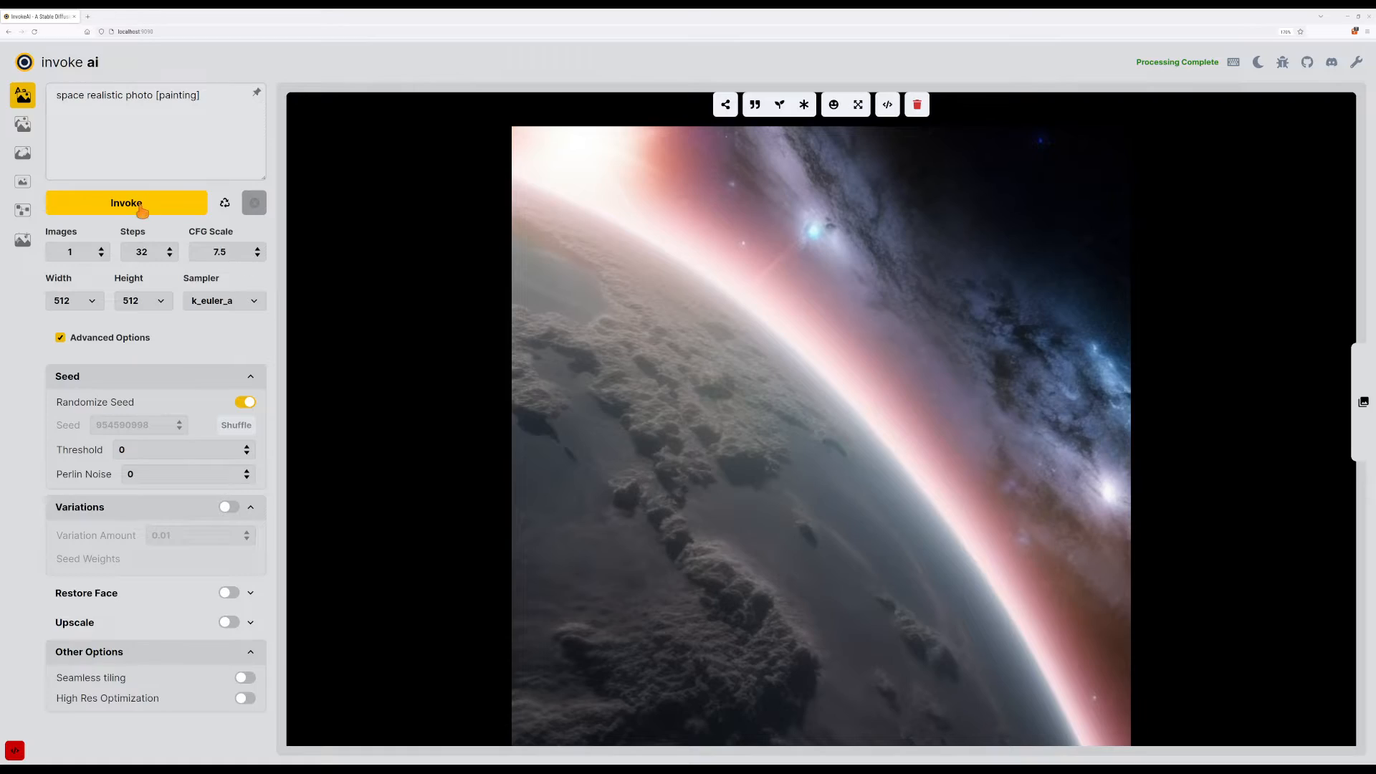
pyautogui.click(143, 210)
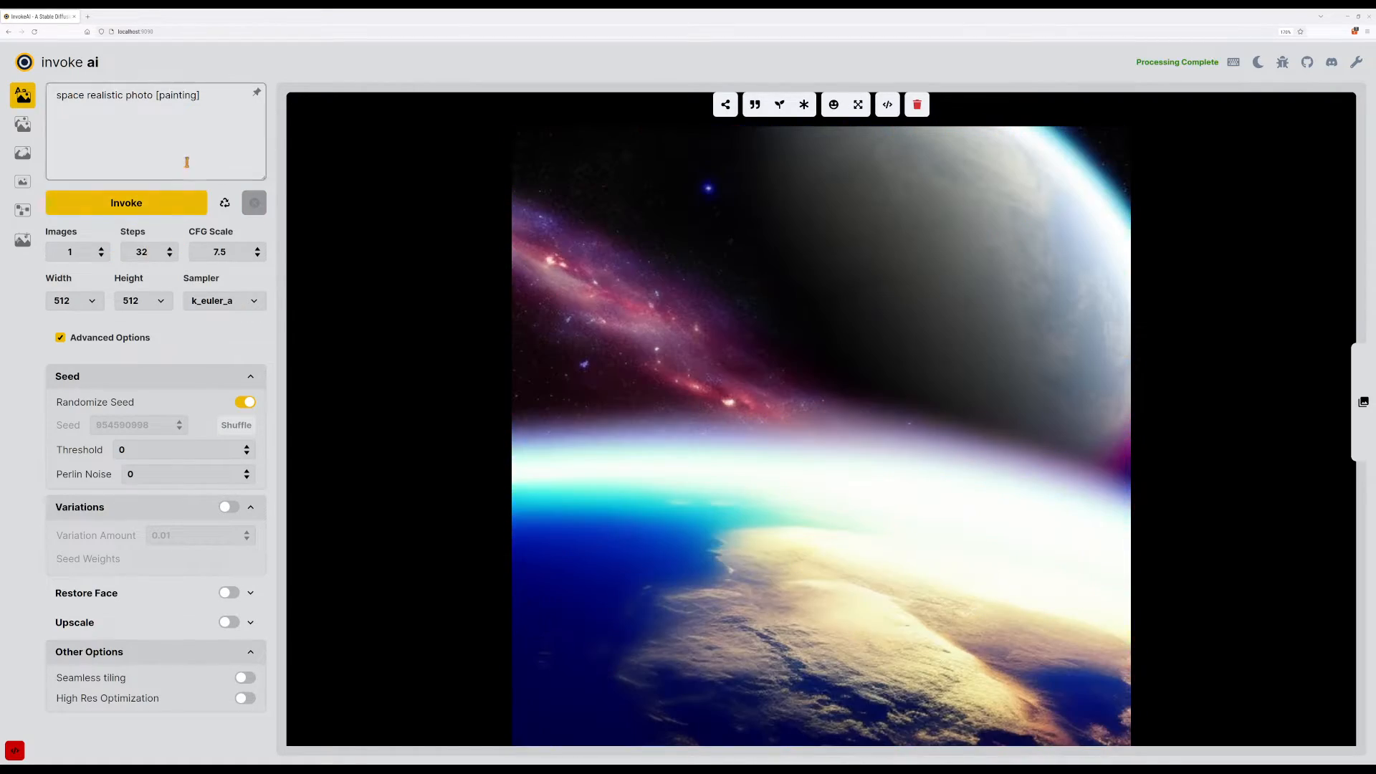
# Extend the negative term to "[painting planet]" in the prompt and generate images.
pyautogui.click(186, 160)
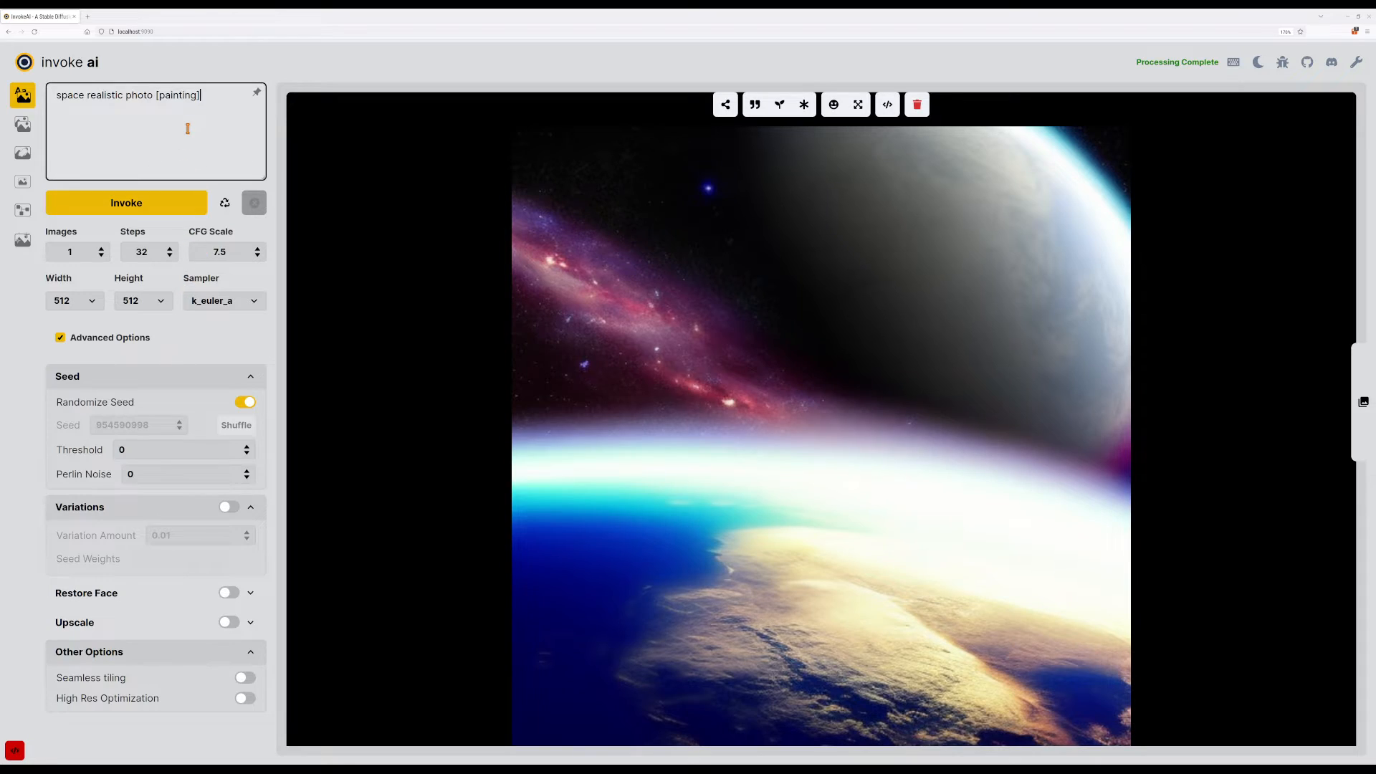
pyautogui.hotkey('ctrl', 'Return')
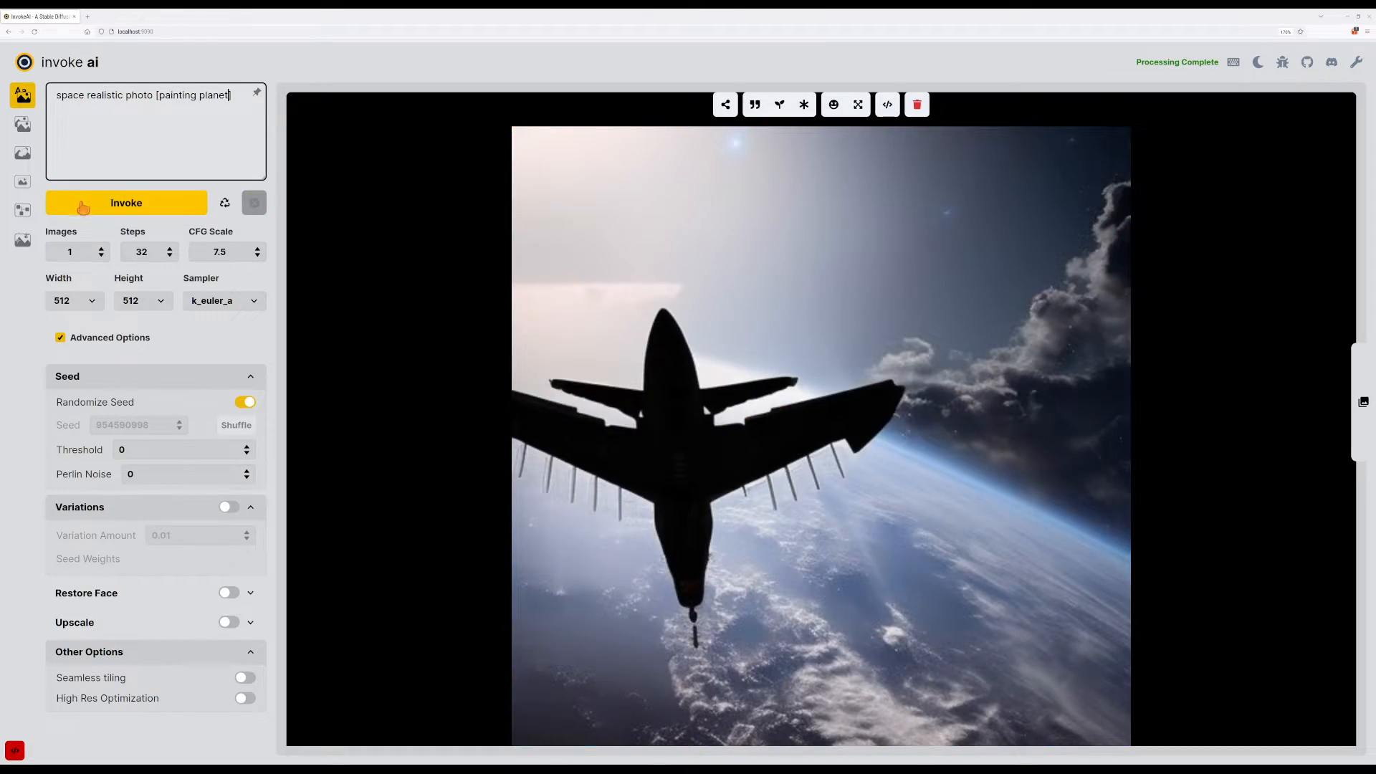
pyautogui.write(']')
pyautogui.click(83, 208)
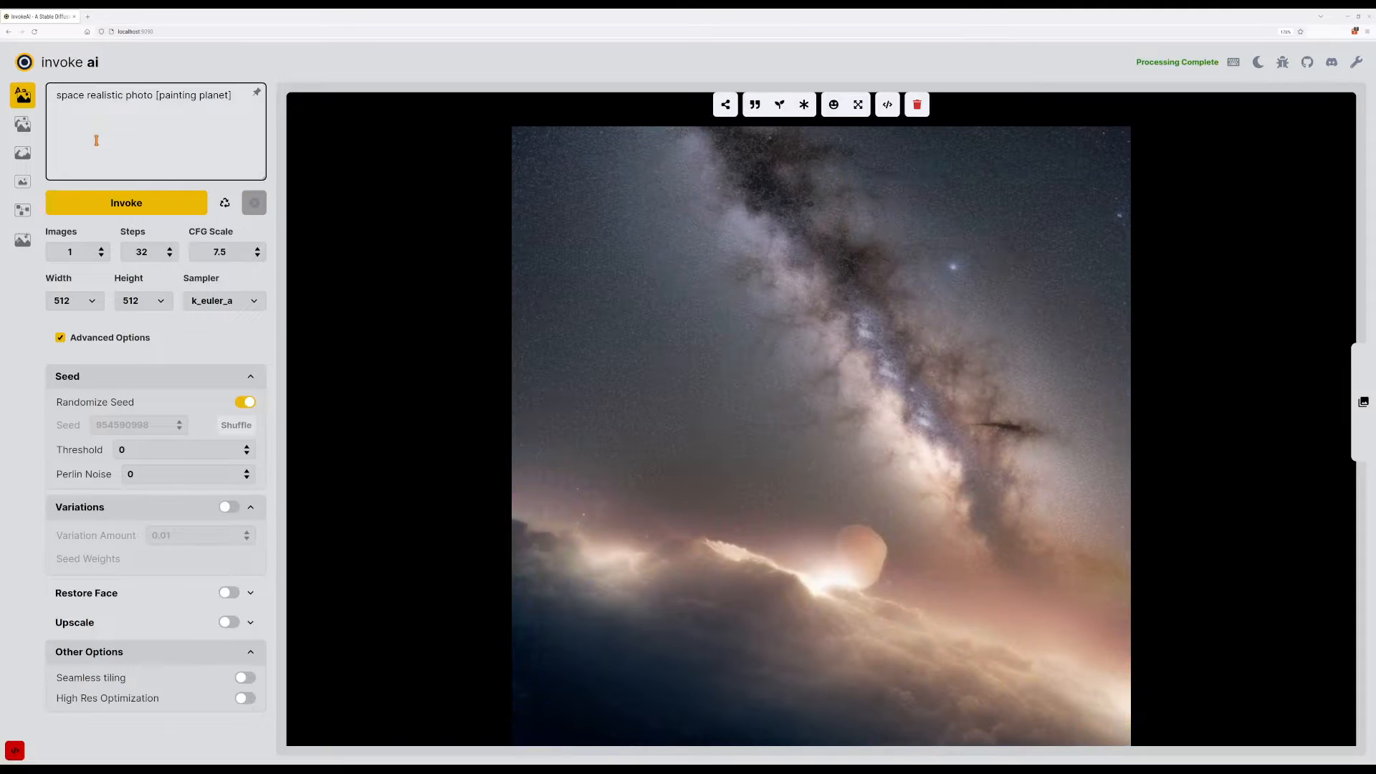
# Change "space" to "outer space" at the start of the prompt and generate several images.
pyautogui.write('out ')
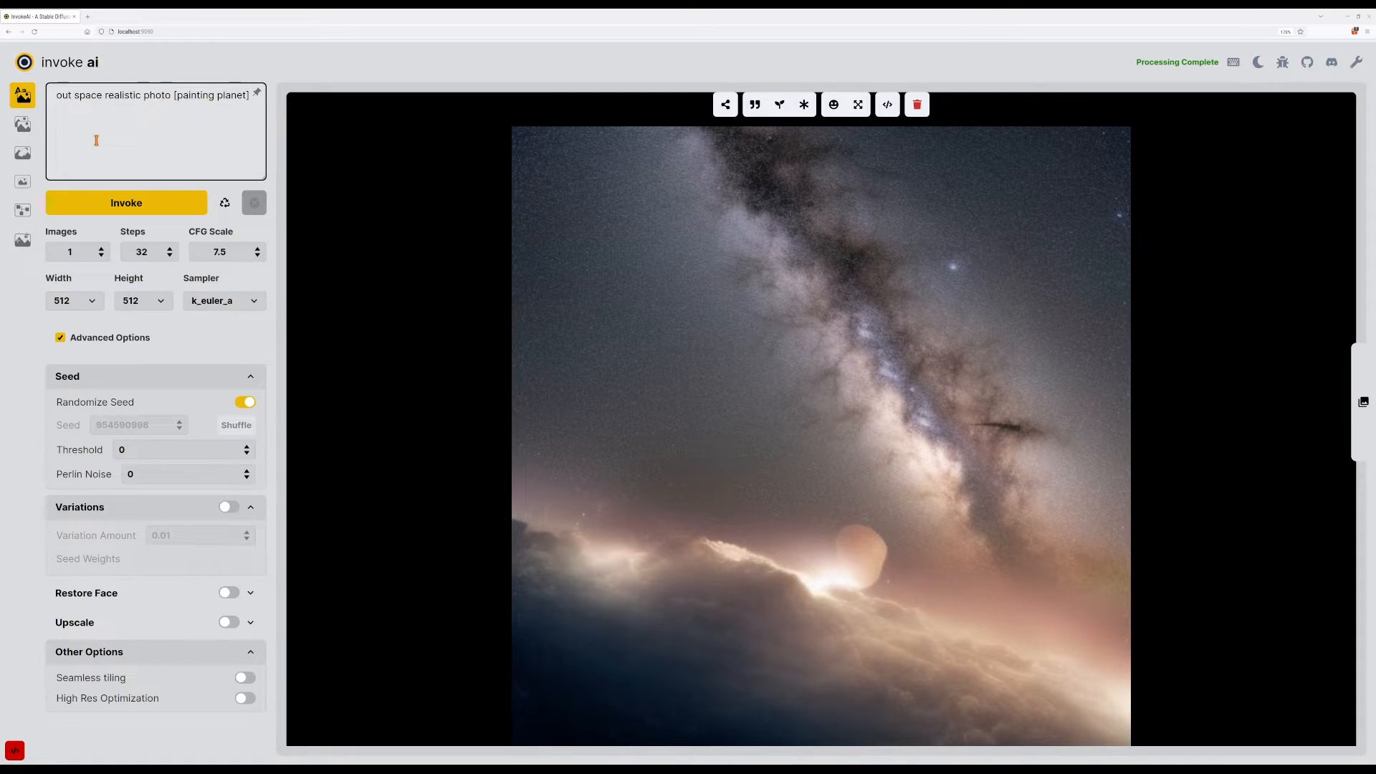
pyautogui.write('er')
pyautogui.press('Return')
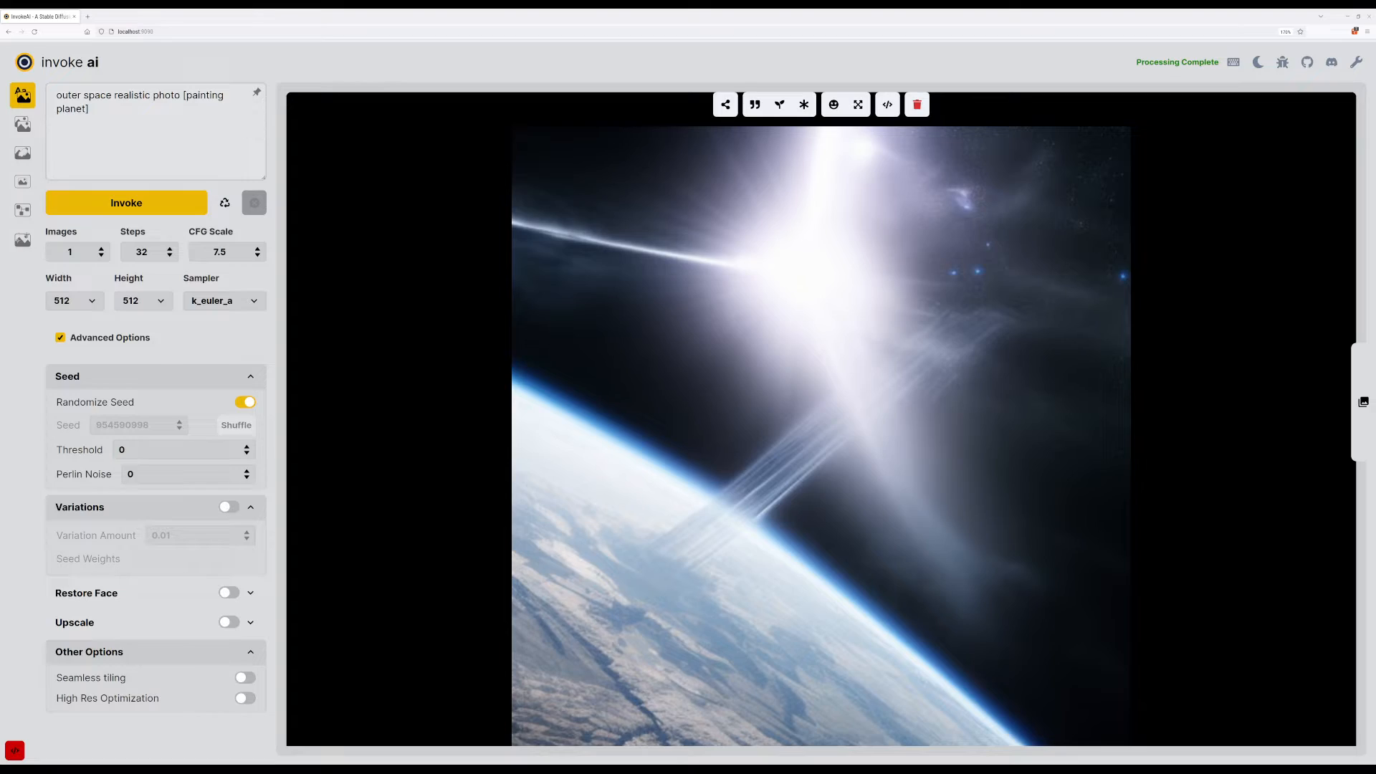
pyautogui.click(167, 207)
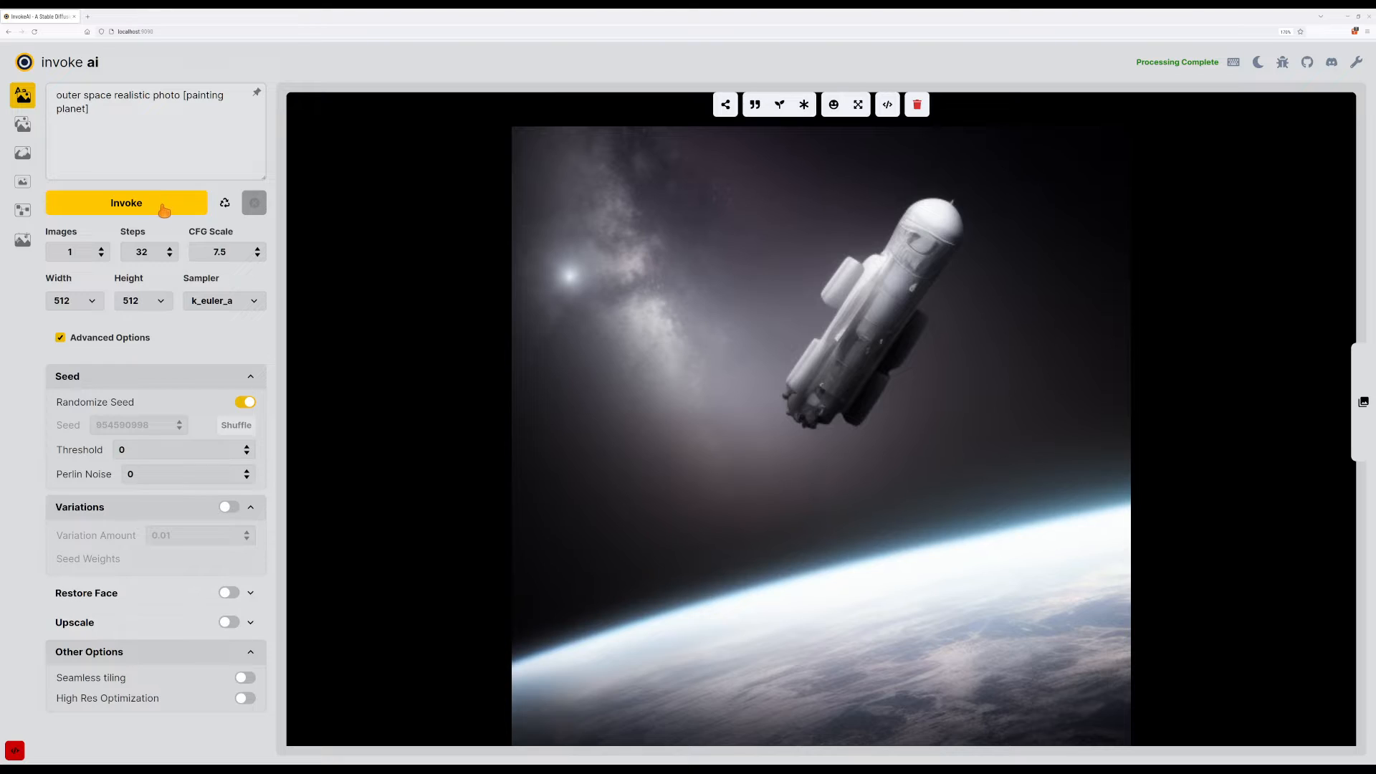
pyautogui.click(164, 210)
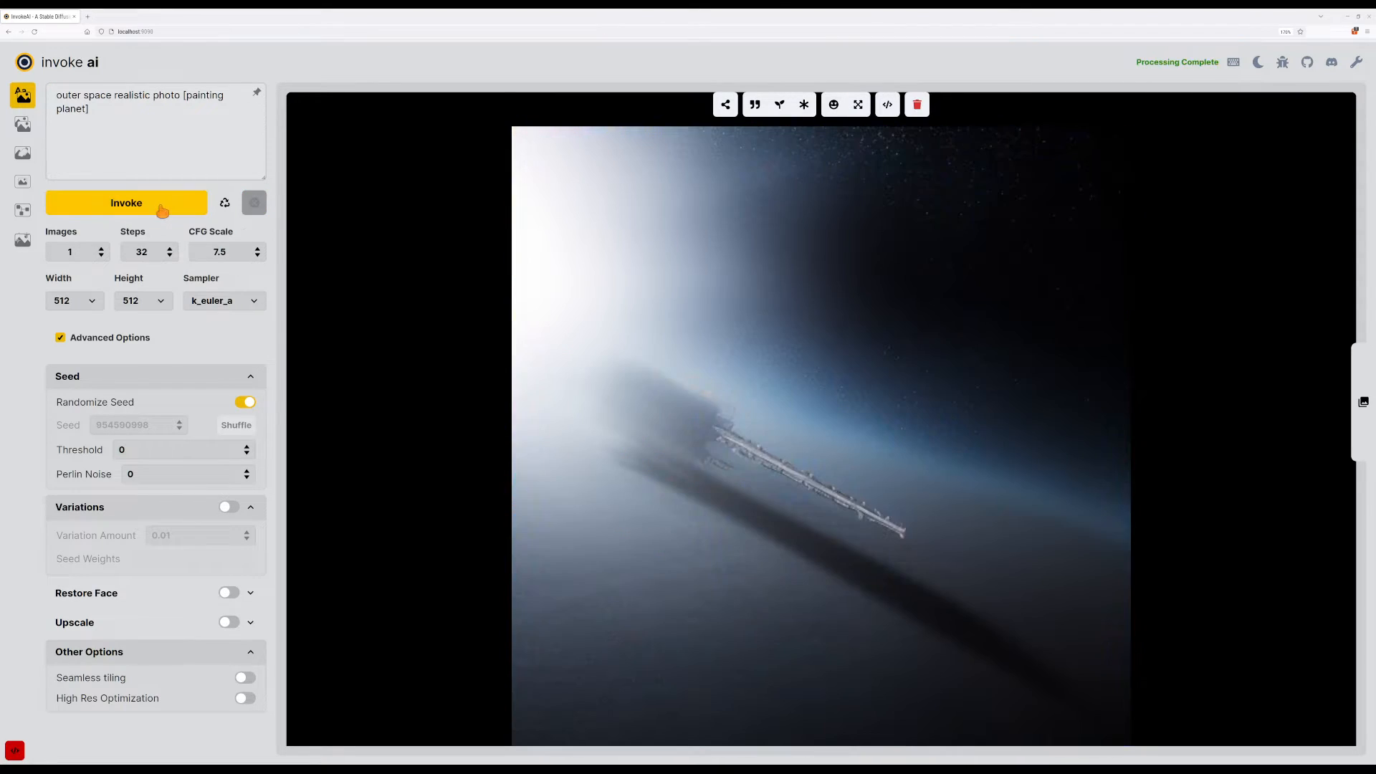
pyautogui.click(163, 209)
pyautogui.click(175, 141)
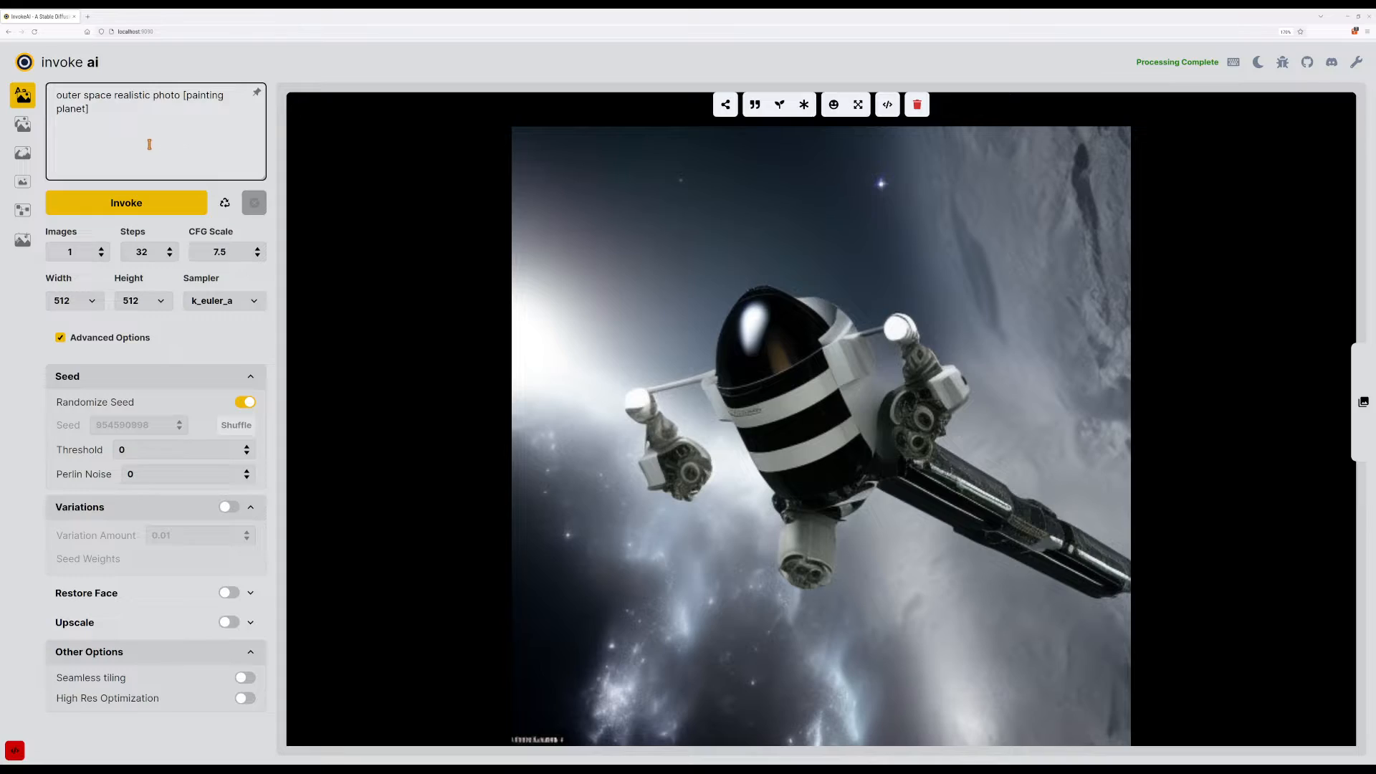
pyautogui.click(109, 202)
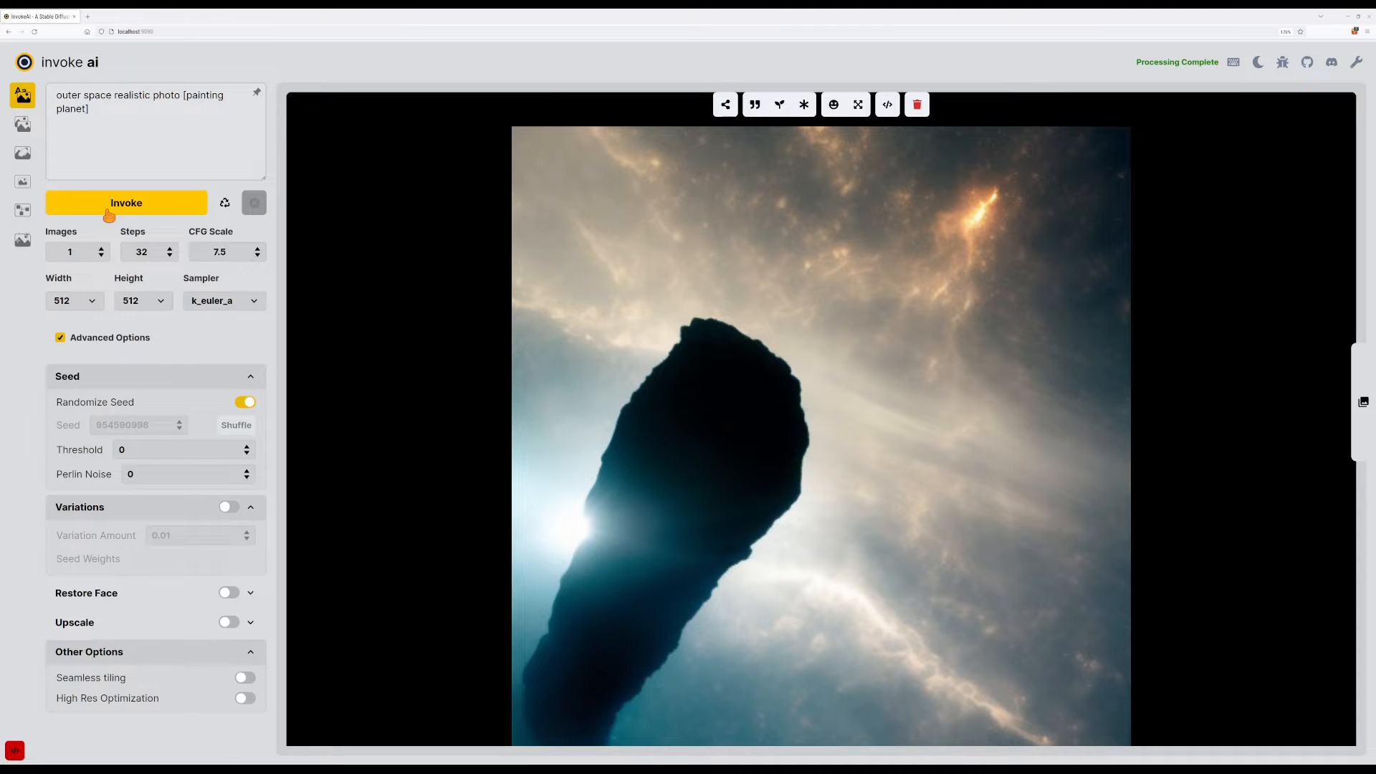
pyautogui.click(108, 208)
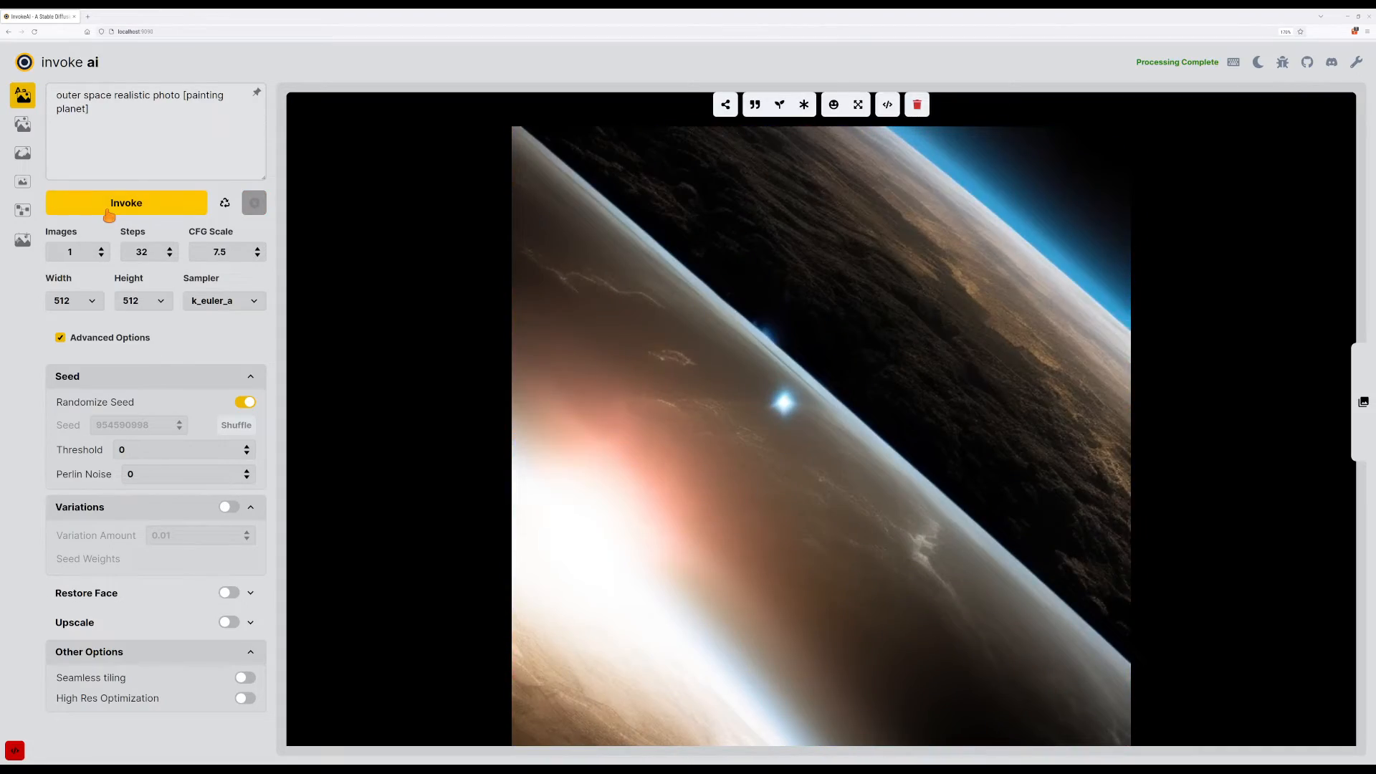
# Generate several more images from the prompt "outer space realistic photo [painting planet]".
pyautogui.click(108, 214)
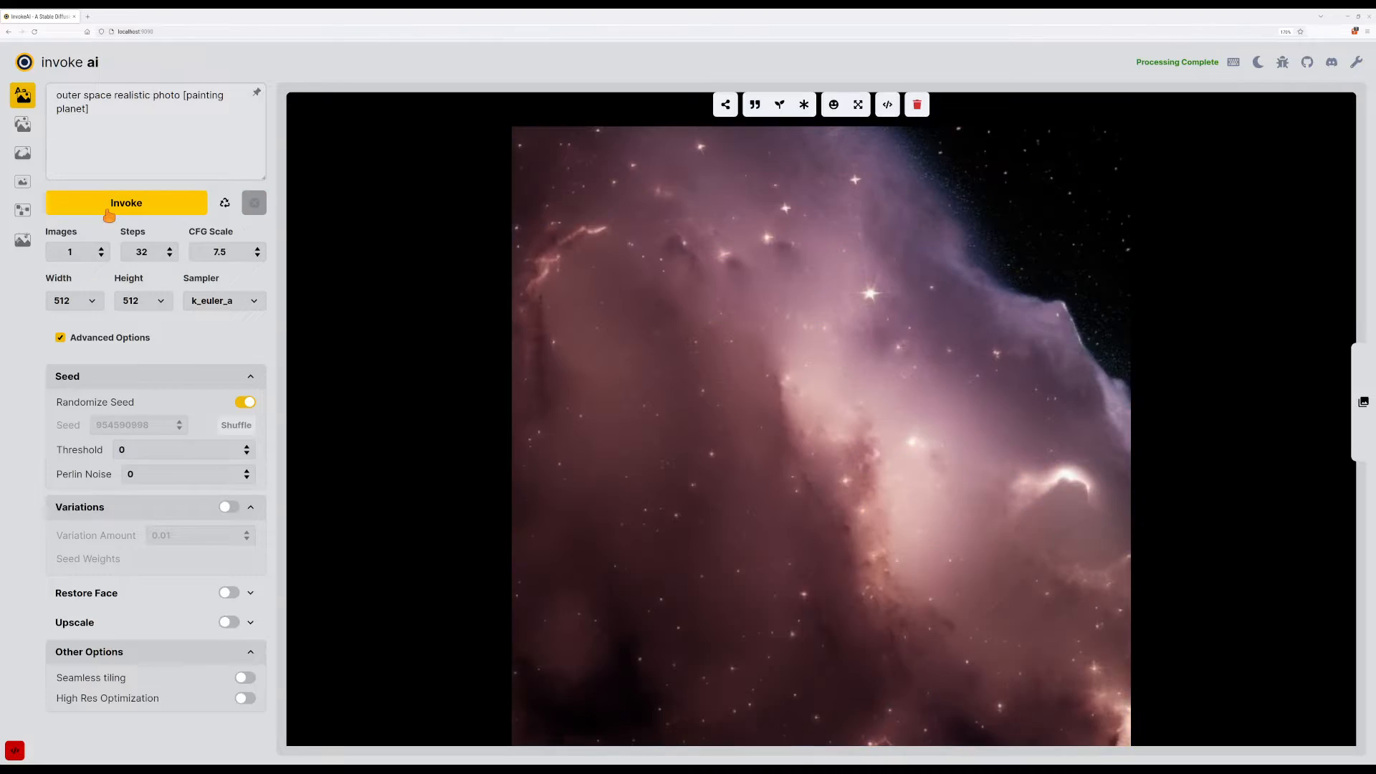
pyautogui.click(108, 214)
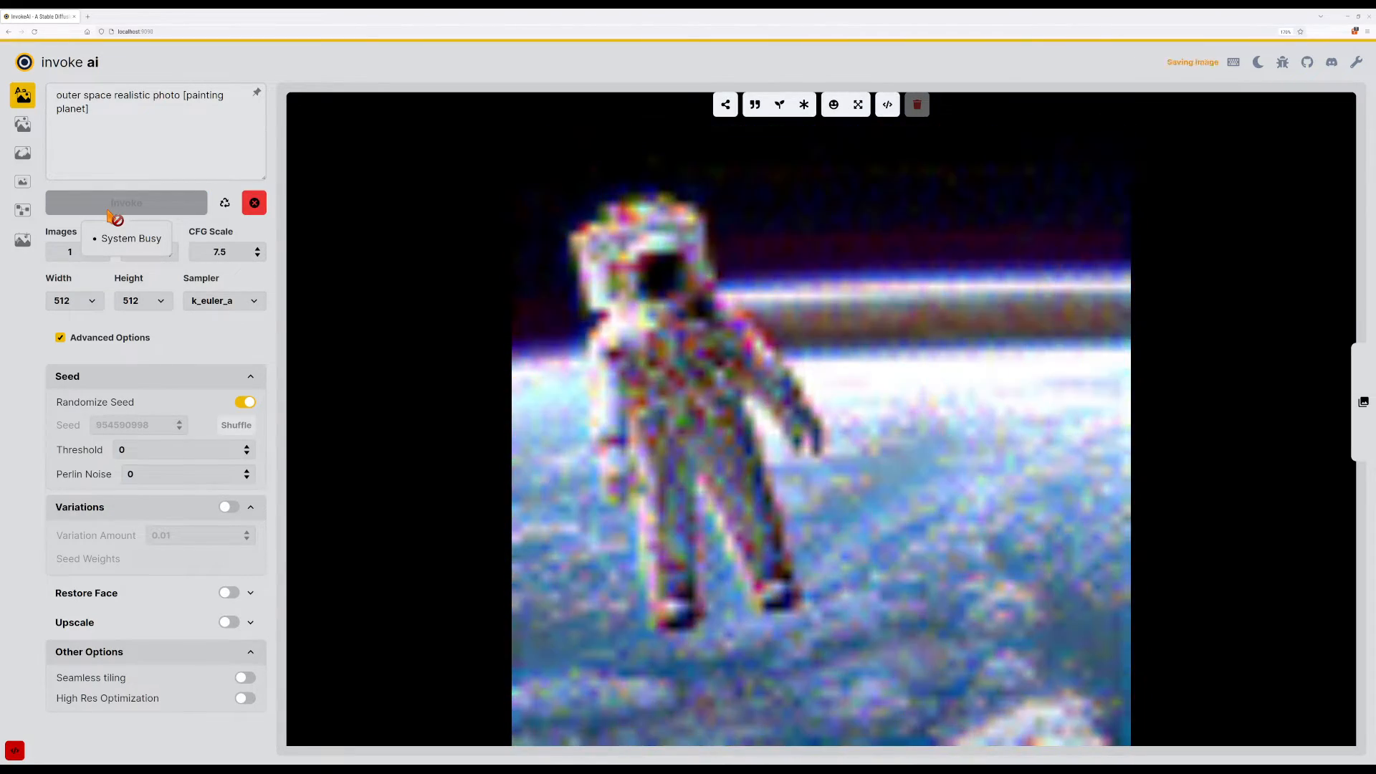
pyautogui.click(109, 214)
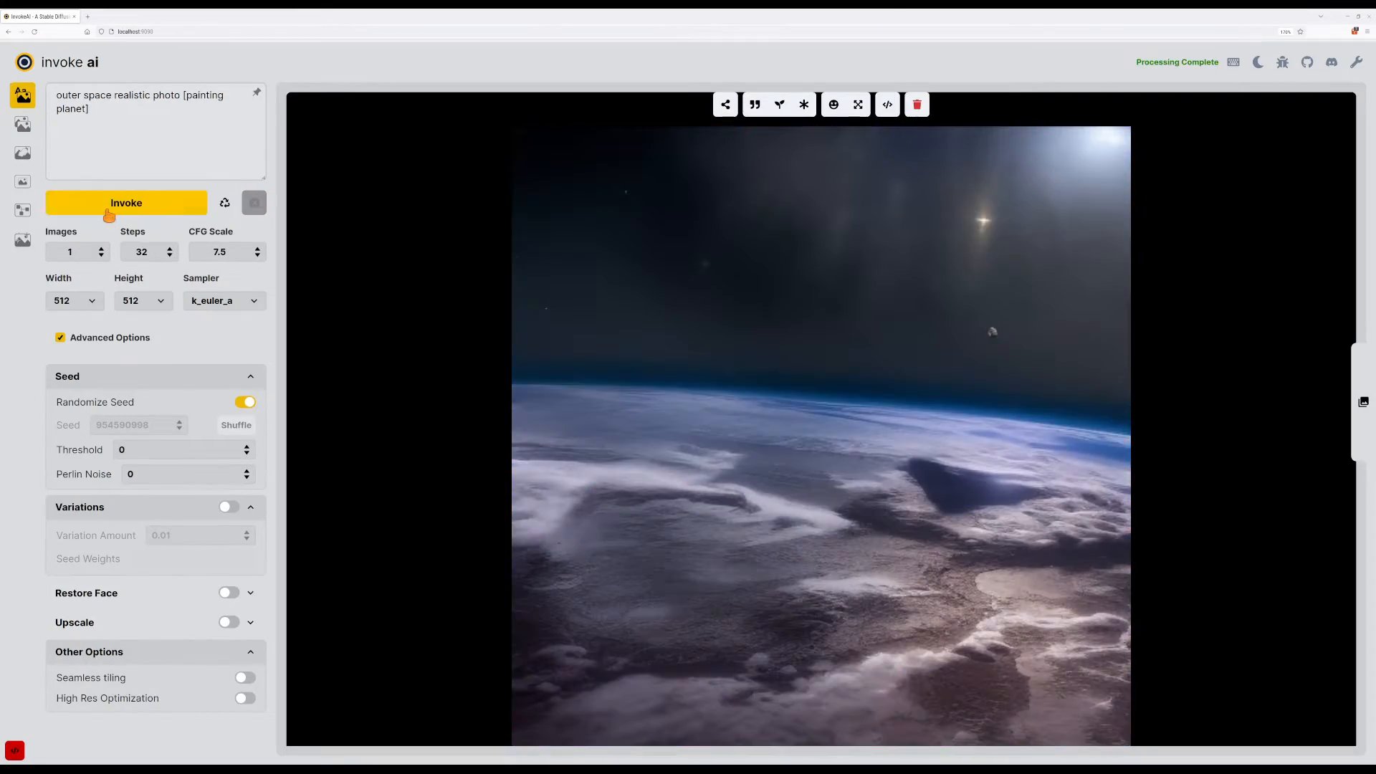
pyautogui.click(108, 214)
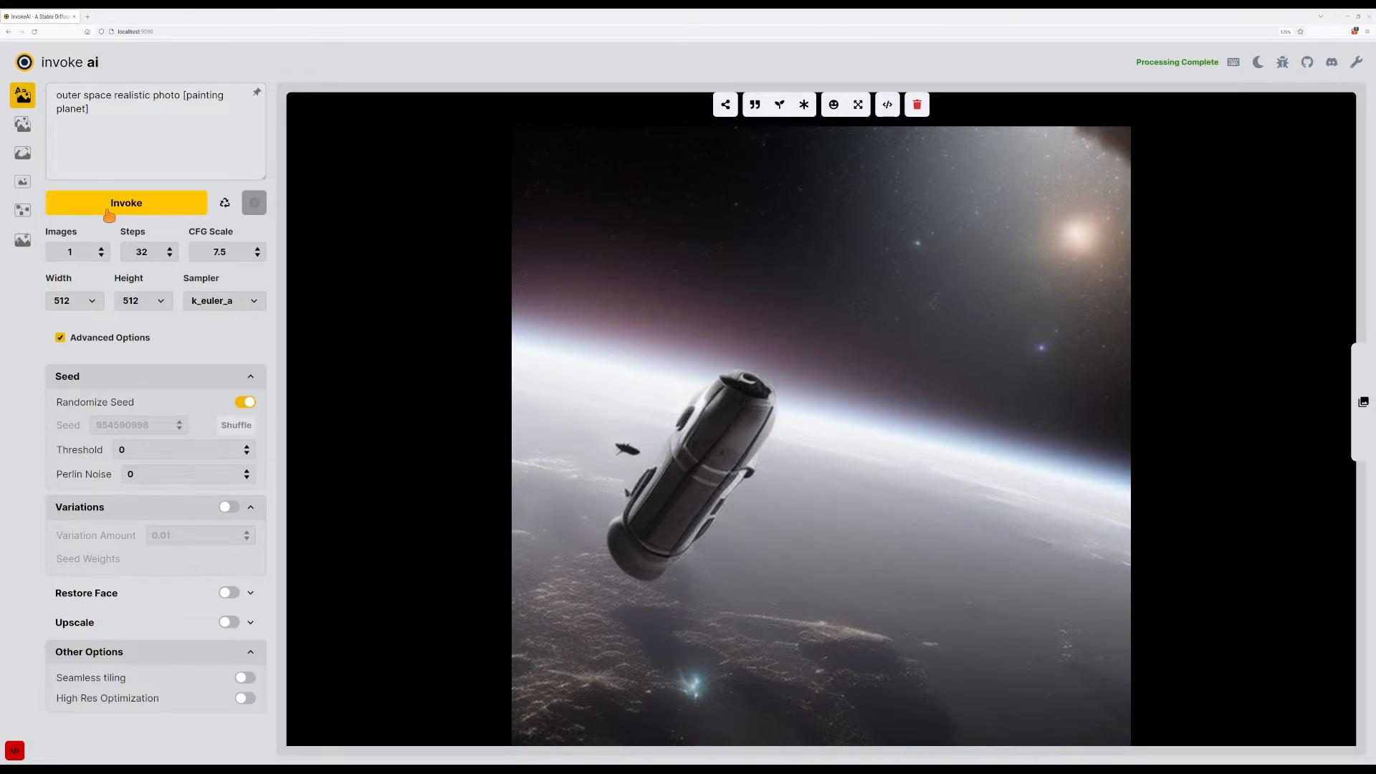
pyautogui.click(108, 214)
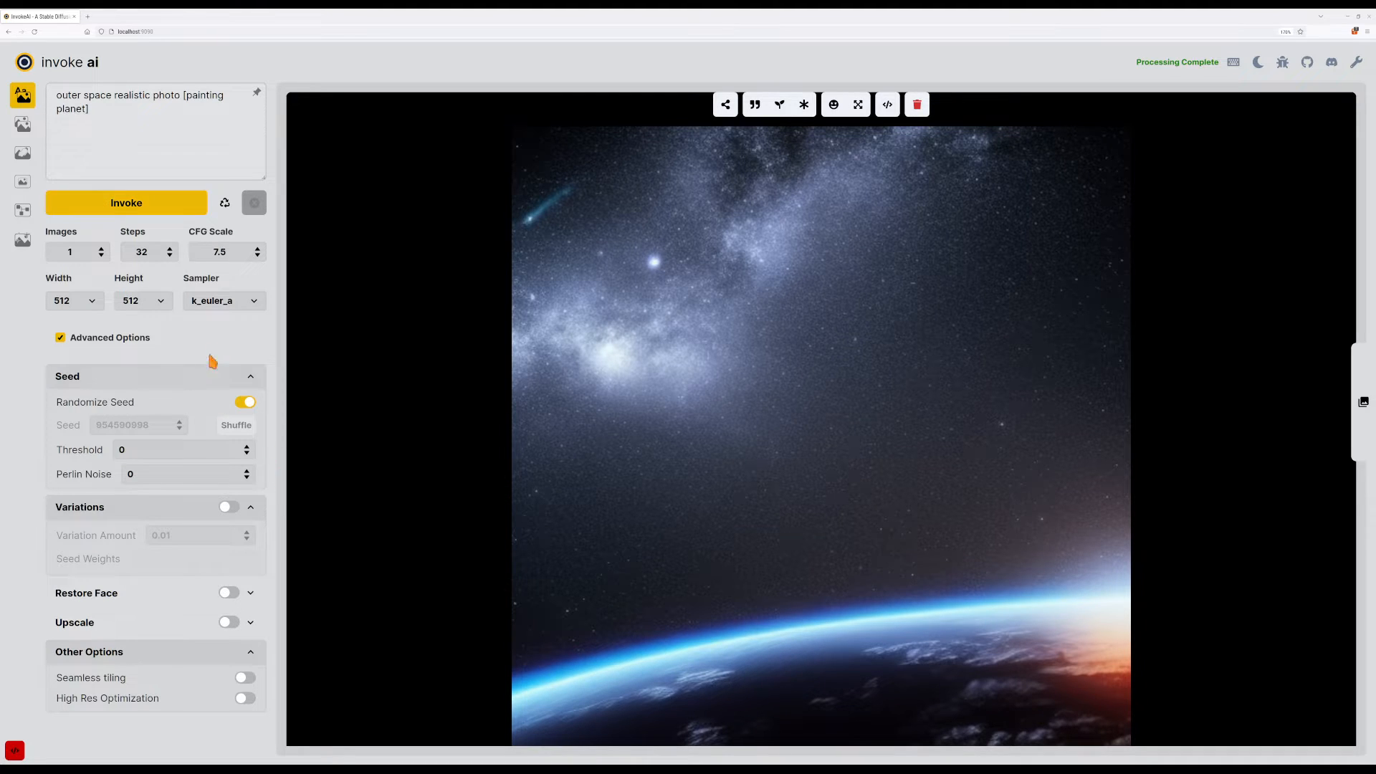
# Set the CFG Scale to 10.5 and generate an image, and generate another with 49 steps.
pyautogui.click(258, 248)
pyautogui.click(118, 203)
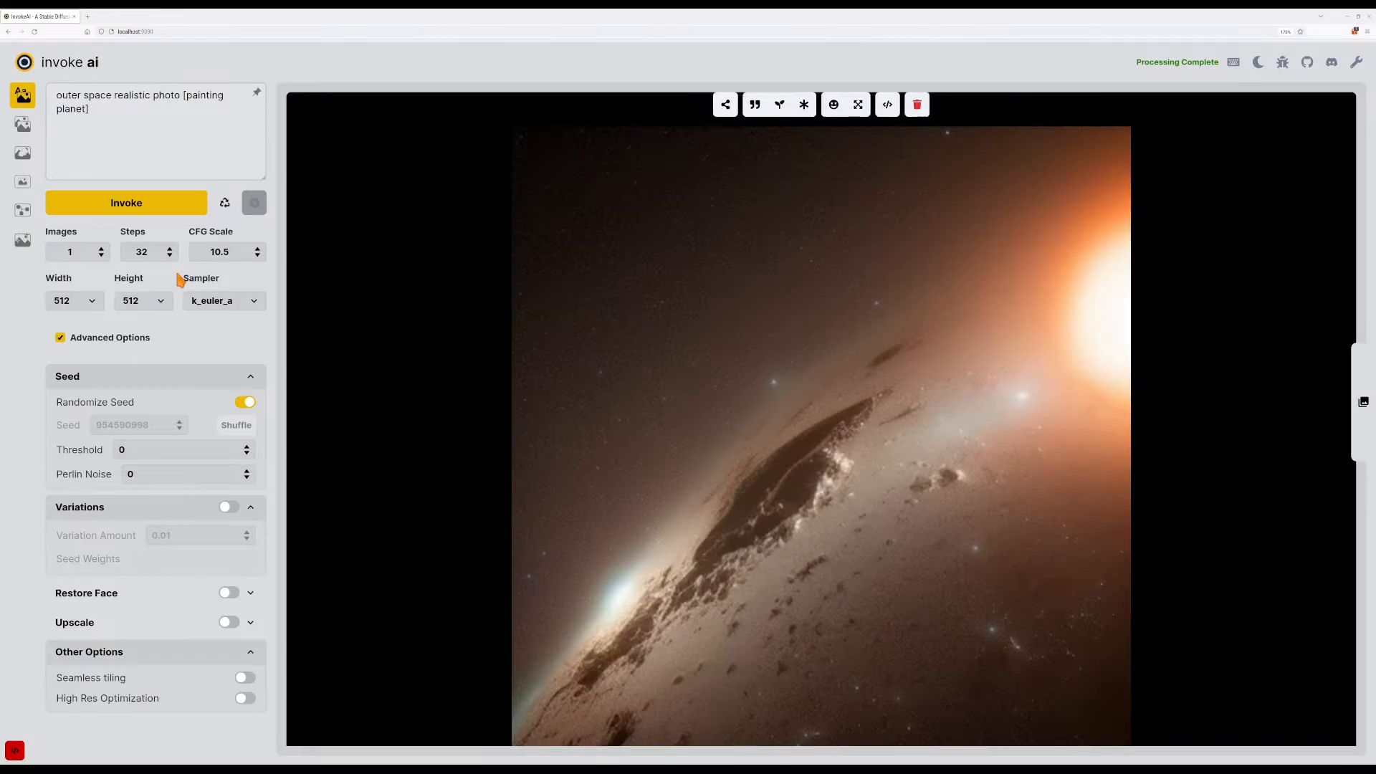
pyautogui.click(170, 249)
pyautogui.click(169, 207)
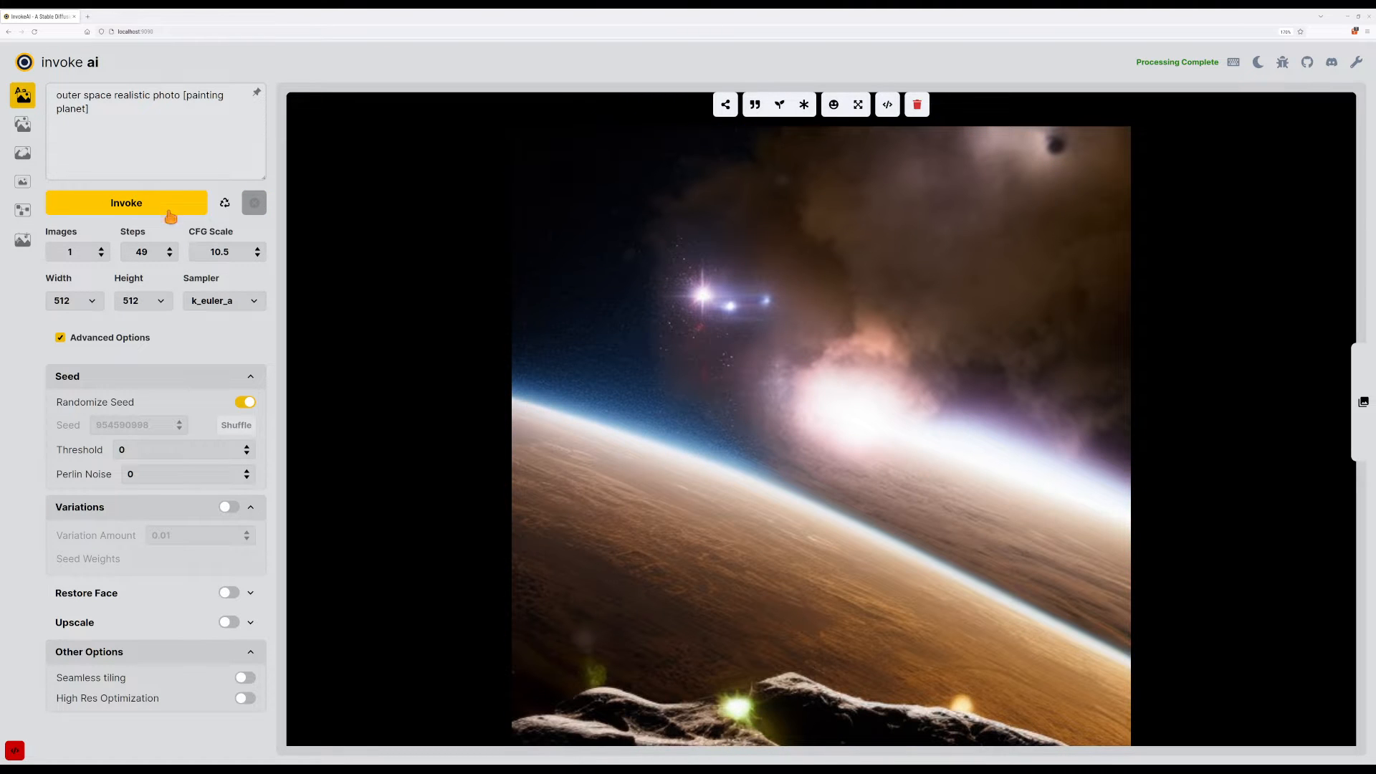
# Remove "realistic photo" from the prompt and generate an image.
pyautogui.click(153, 141)
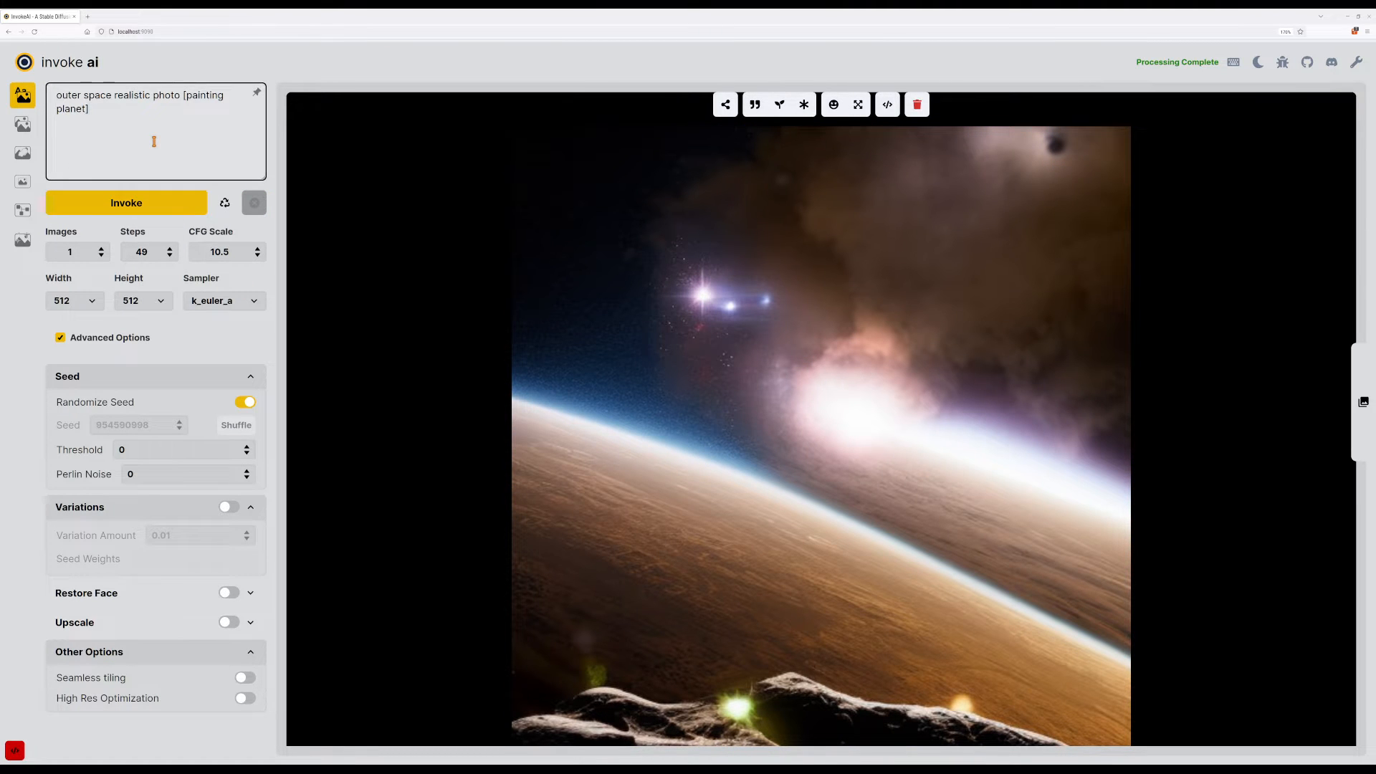
pyautogui.hotkey('ctrl', 'shift', 'Right')
pyautogui.press('BackSpace')
pyautogui.hotkey('ctrl', 'shift', 'Right')
pyautogui.press('BackSpace')
pyautogui.hotkey('ctrl', 'Return')
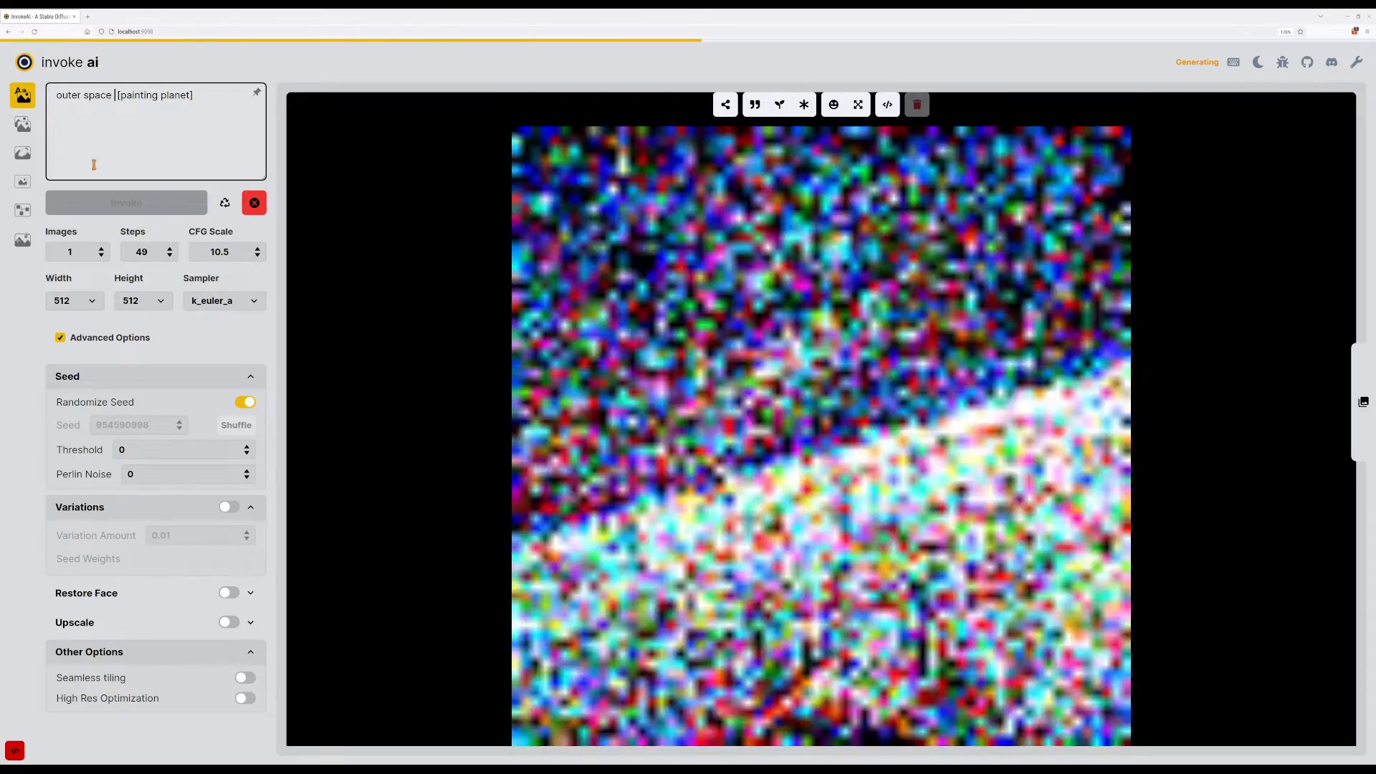
# Extend the negative term to "[painting planet earth]" and generate an image.
pyautogui.click(218, 153)
pyautogui.press('Left')
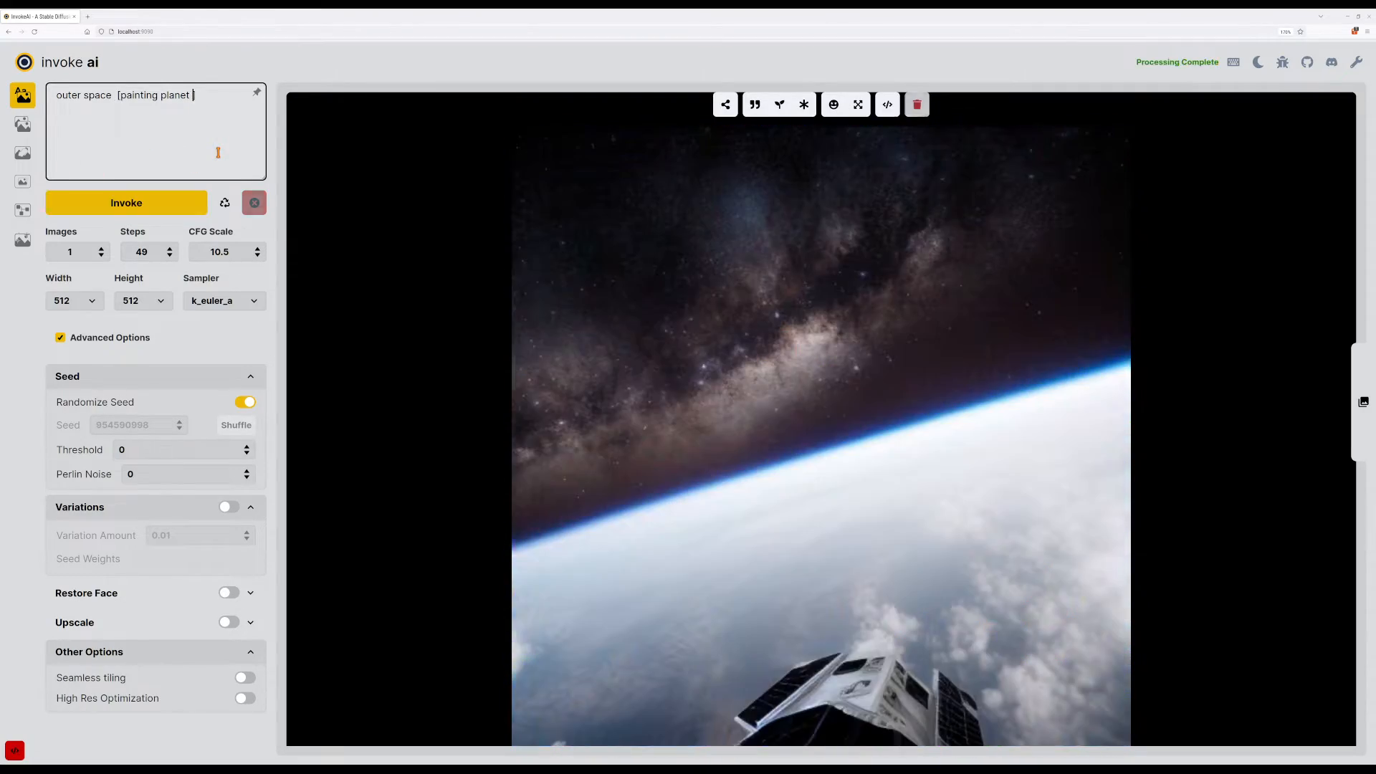
pyautogui.write('earth')
pyautogui.hotkey('ctrl', 'Return')
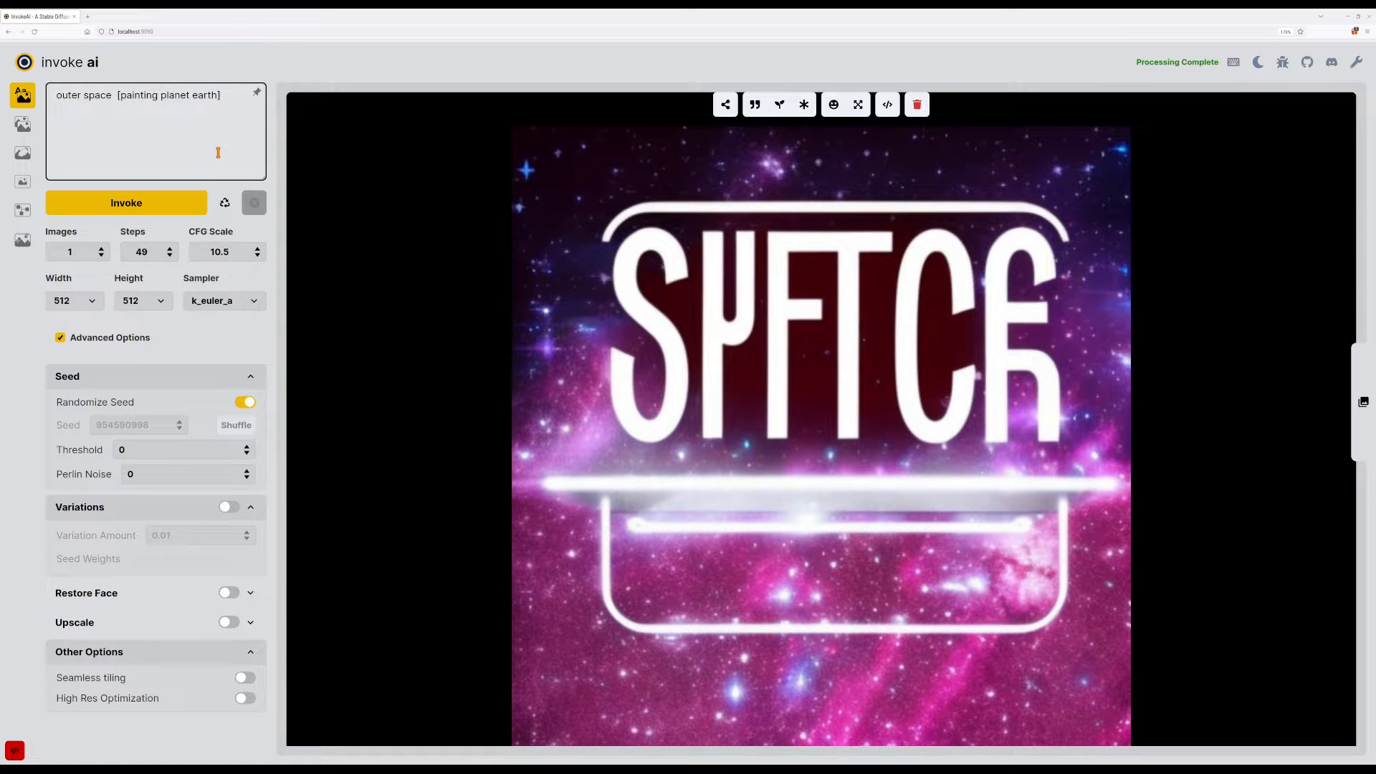
# Remove the whole bracketed negative term so that the prompt reads only "outer space".
pyautogui.write('text')
pyautogui.press('BackSpace')
pyautogui.press('End')
pyautogui.hotkey('ctrl', 'shift', 'Left')
pyautogui.hotkey('ctrl', 'shift', 'Left')
pyautogui.hotkey('ctrl', 'shift', 'Left')
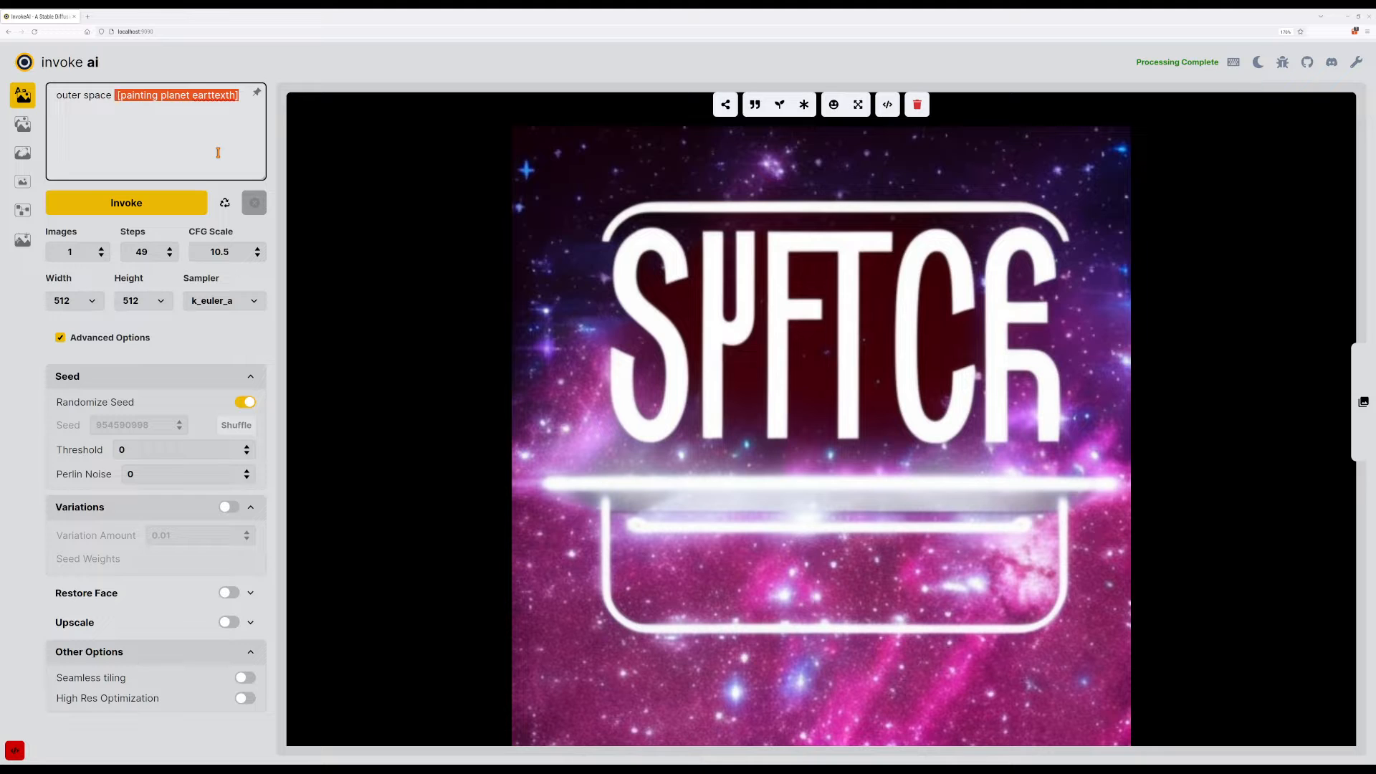
pyautogui.press('BackSpace')
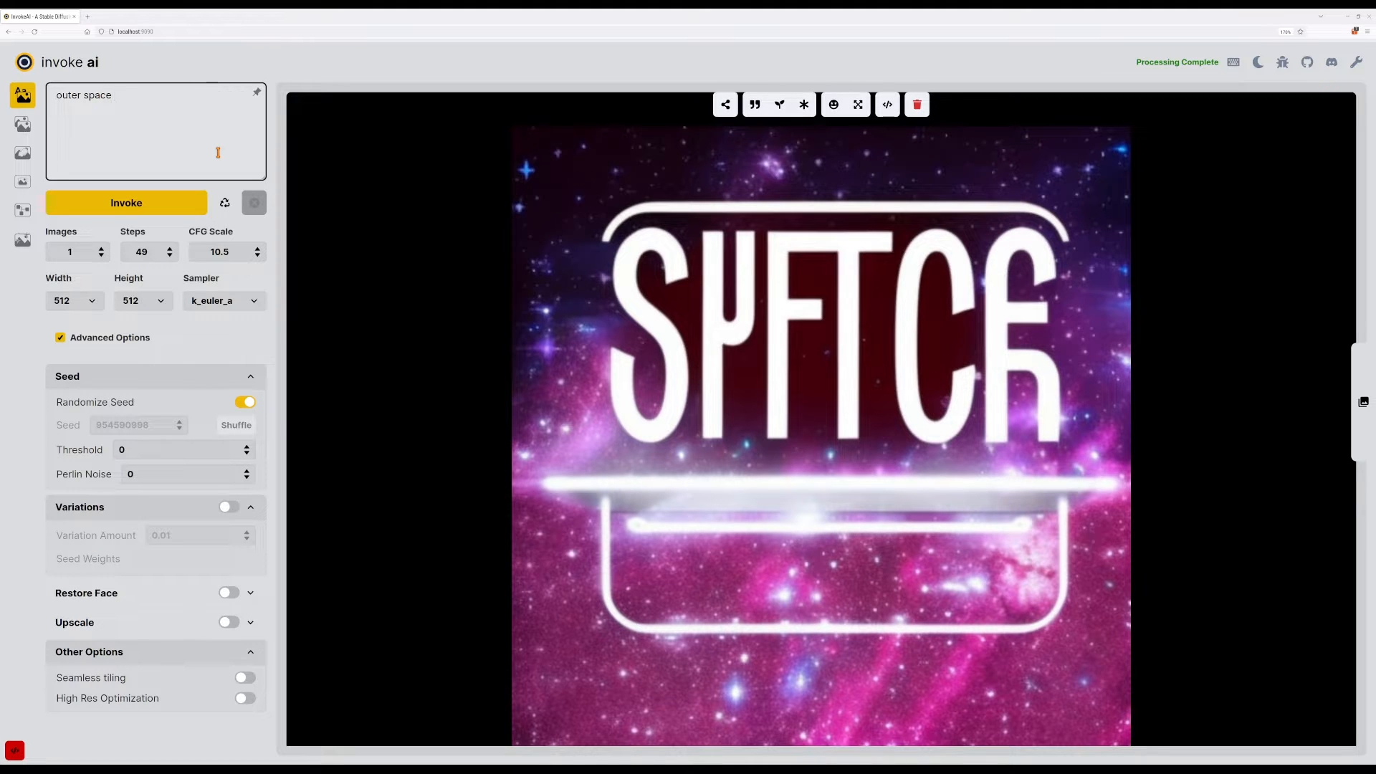
# Extend the prompt to "outer space hubble photo" and generate two images.
pyautogui.write('pho')
pyautogui.press('BackSpace')
pyautogui.press('BackSpace')
pyautogui.write('to')
pyautogui.hotkey('ctrl', 'Left')
pyautogui.write('hubble')
pyautogui.hotkey('ctrl', 'Return')
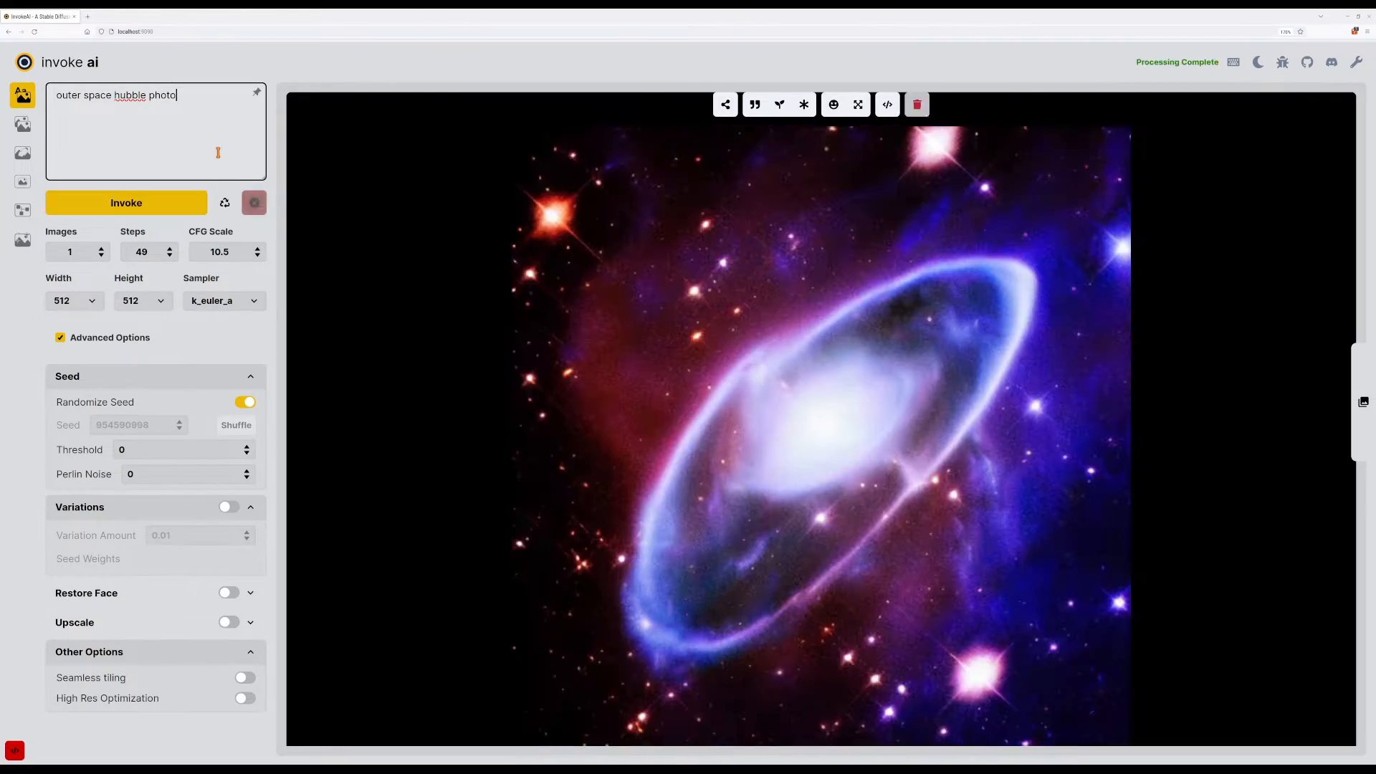
pyautogui.hotkey('ctrl', 'Return')
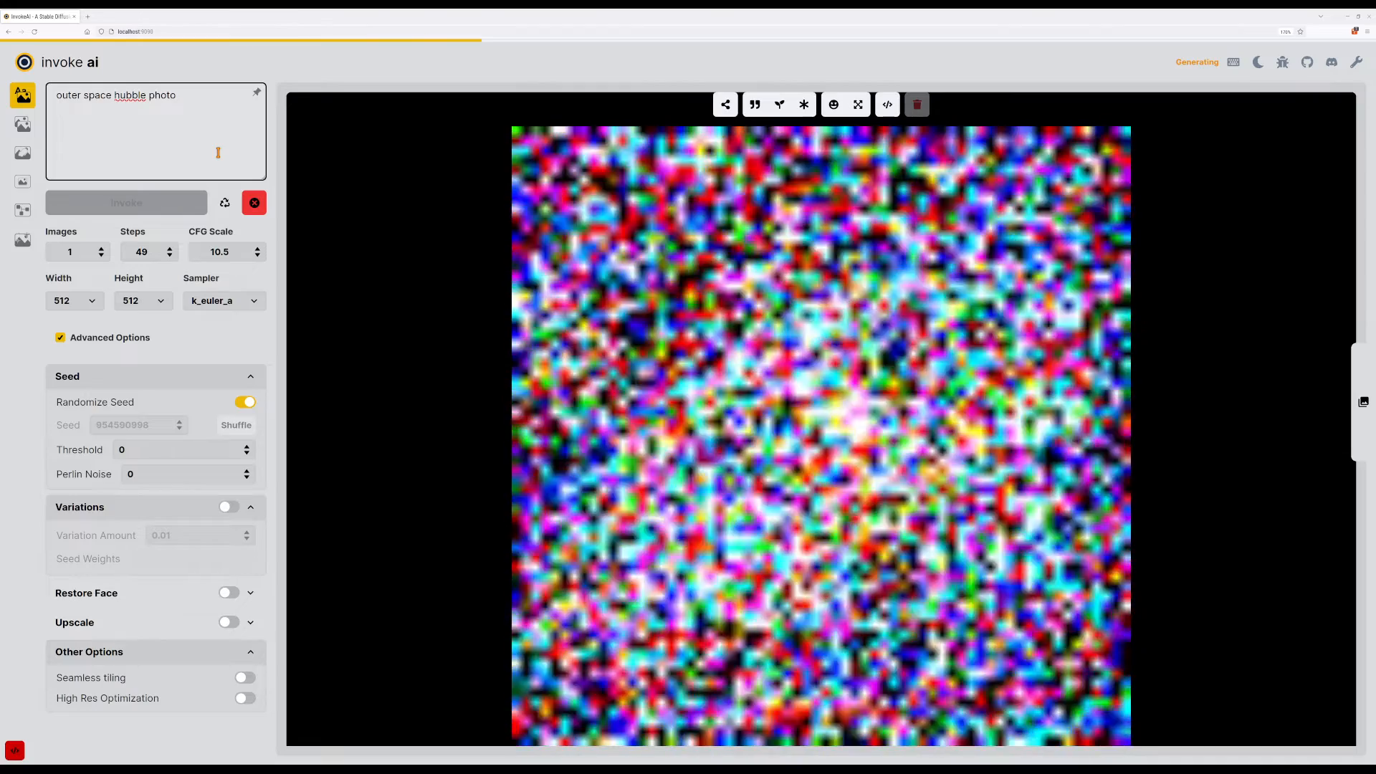
# Replace "hubble photo" with "starfield" in the prompt and generate two images.
pyautogui.hotkey('ctrl', 'shift', 'Left')
pyautogui.hotkey('ctrl', 'shift', 'Left')
pyautogui.hotkey('ctrl', 'shift', 'Left')
pyautogui.hotkey('ctrl', 'shift', 'Right')
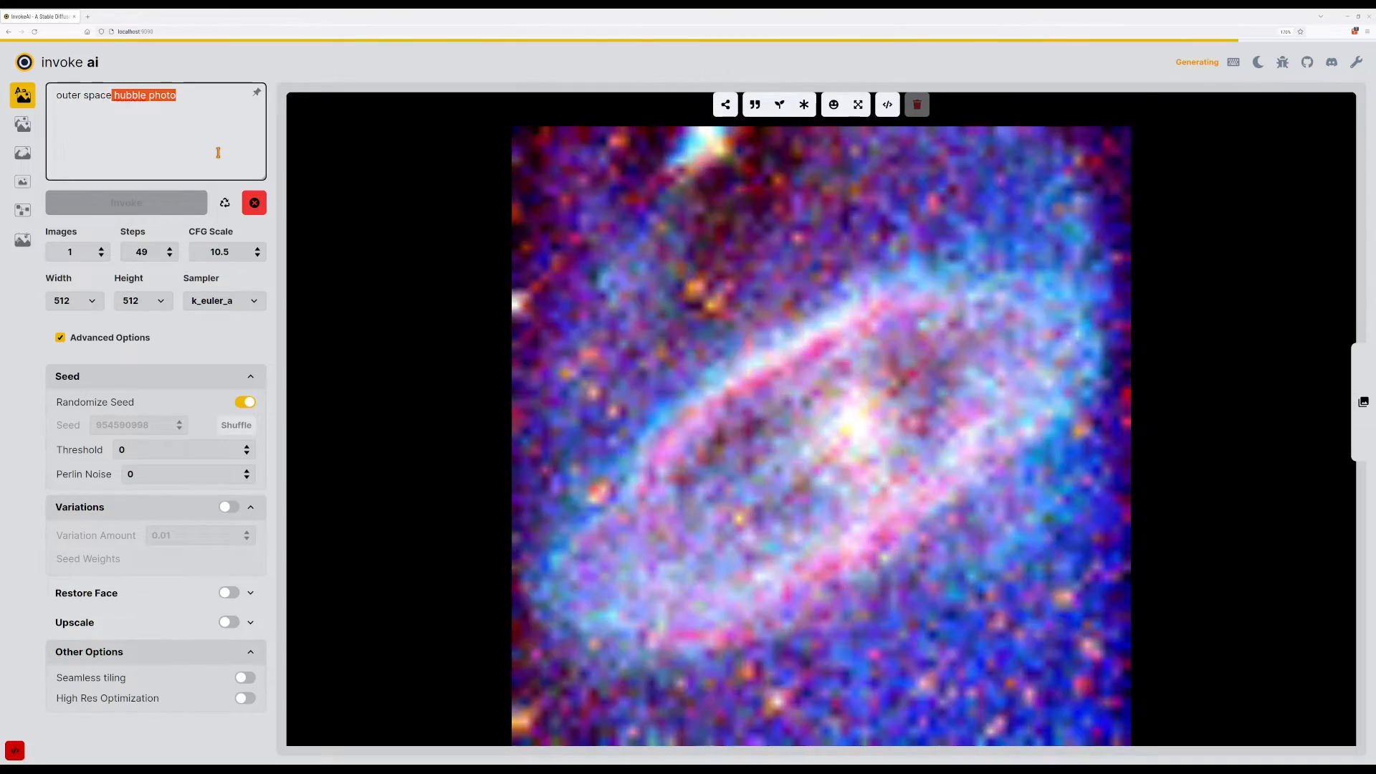
pyautogui.hotkey('ctrl', 'shift', 'Right')
pyautogui.hotkey('ctrl', 'shift', 'Left')
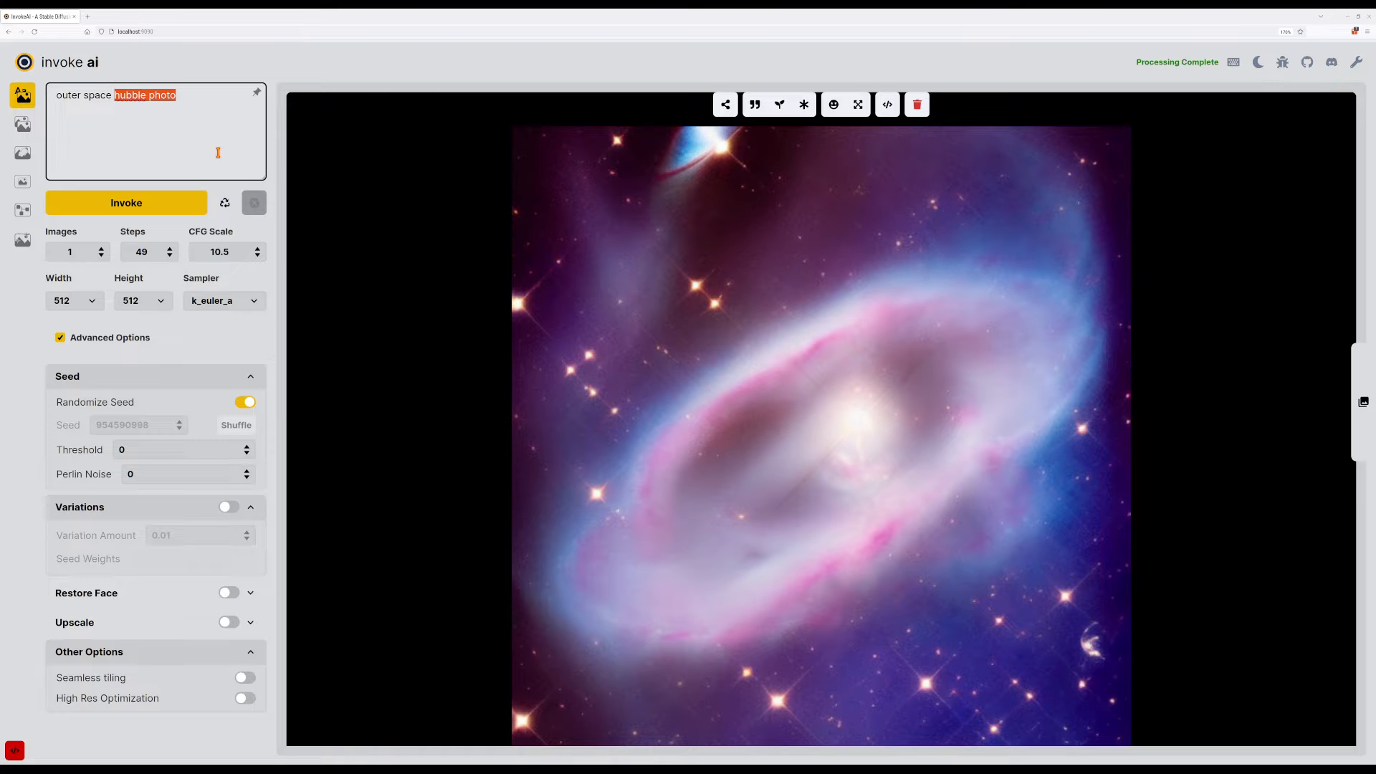
pyautogui.write('starfield')
pyautogui.hotkey('ctrl', 'Return')
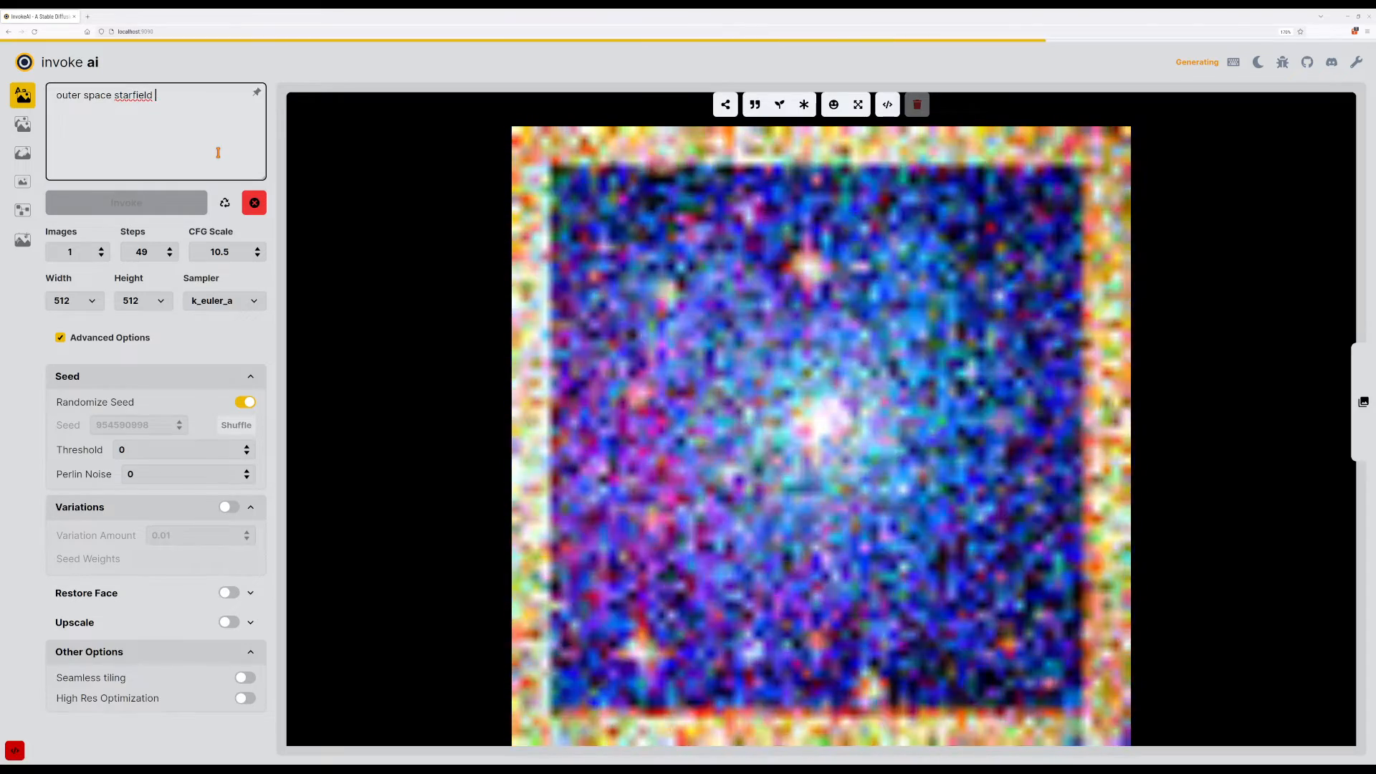
pyautogui.hotkey('ctrl', 'Return')
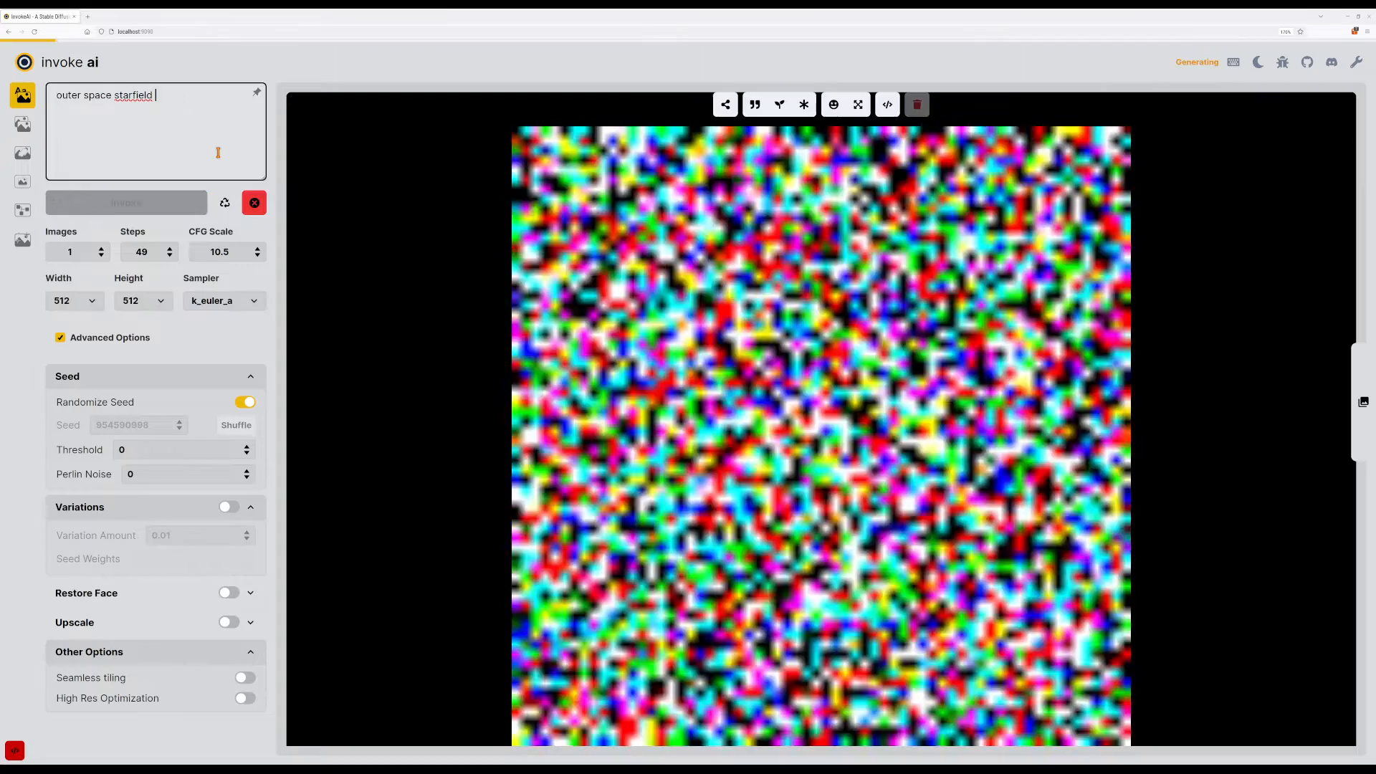
# Add "actual satellite view" to the end of the prompt and generate an image.
pyautogui.write('ac')
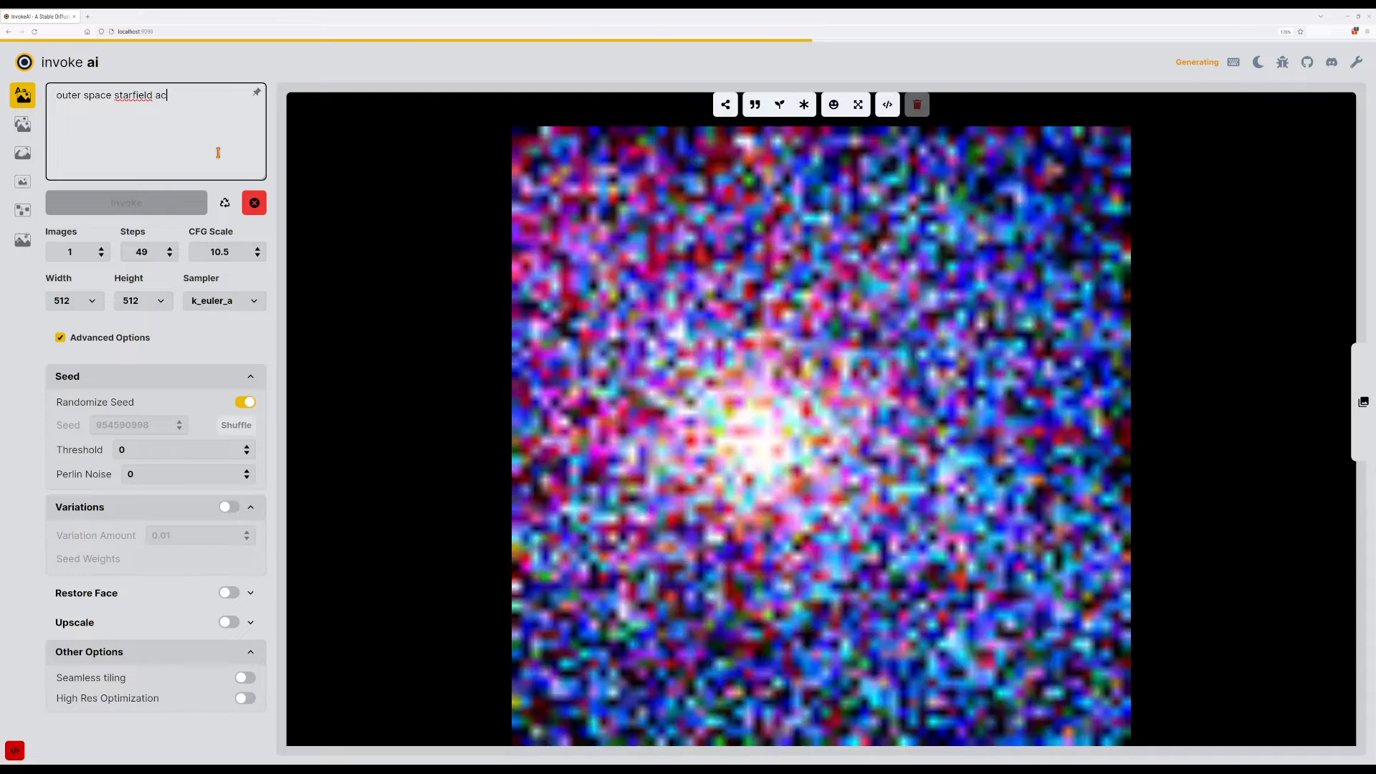
pyautogui.write('tual teles')
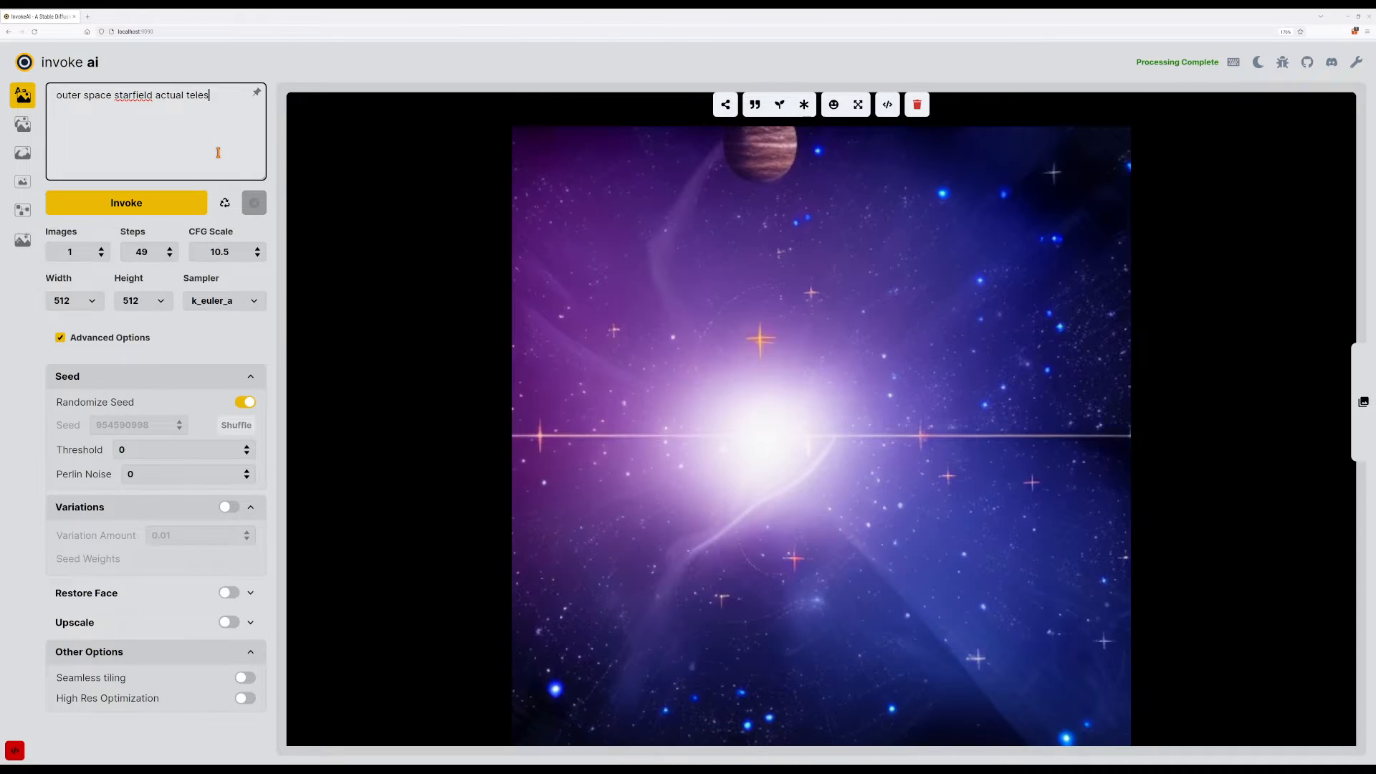
pyautogui.write('cope')
pyautogui.hotkey('ctrl', 'shift', 'Left')
pyautogui.press('BackSpace')
pyautogui.write('satellite view')
pyautogui.press('Return')
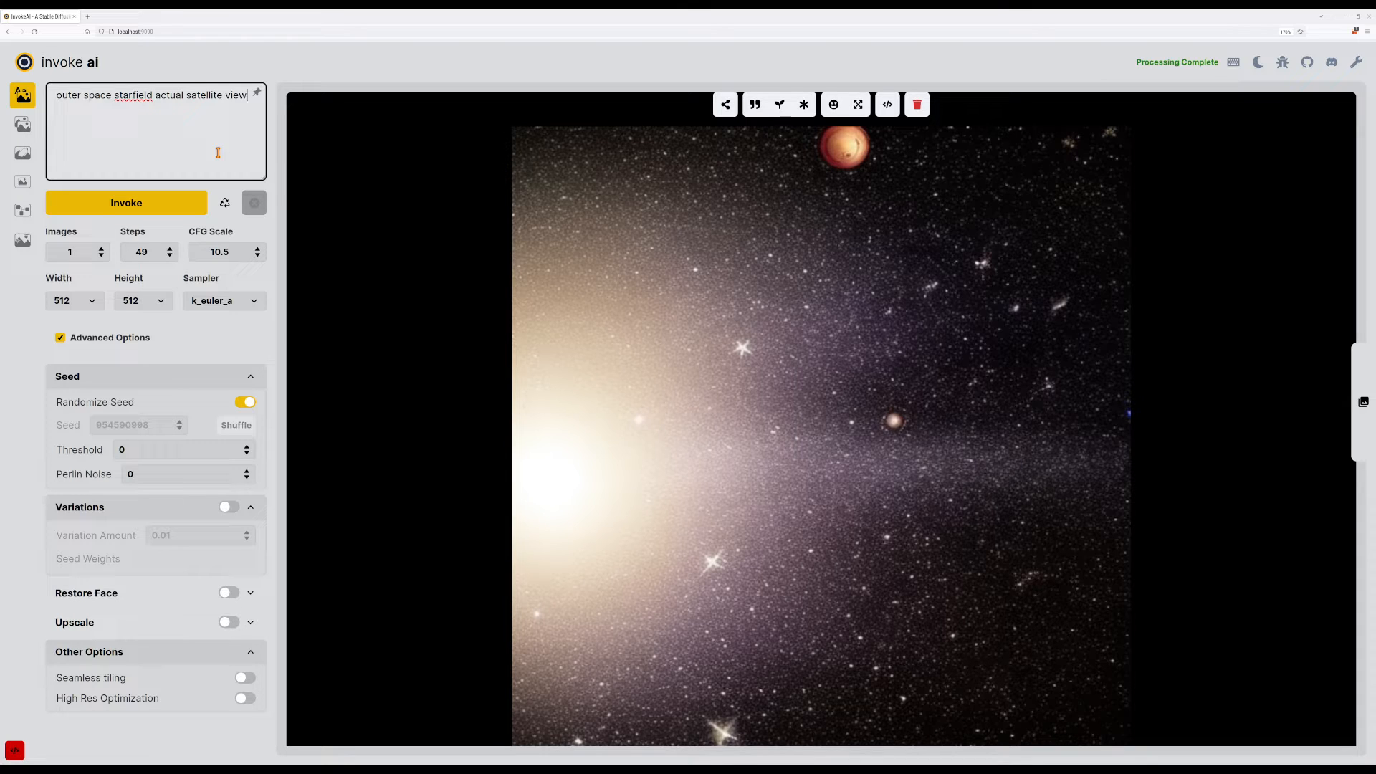
# Append "planets" to the prompt and generate an image.
pyautogui.write('planet')
pyautogui.write('s')
pyautogui.press('Return')
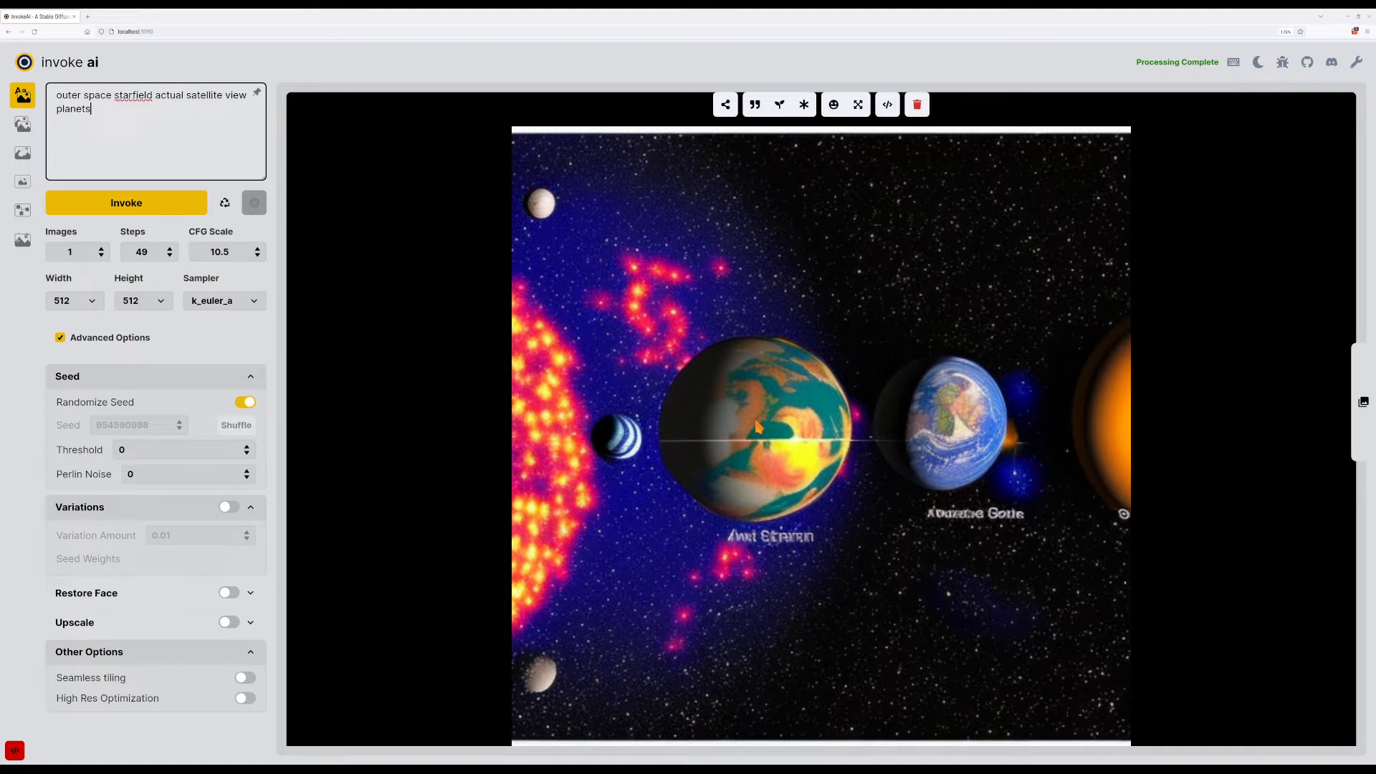
# Upscale the planets image and compare it with the original, and generate another image from the same prompt.
pyautogui.click(805, 647)
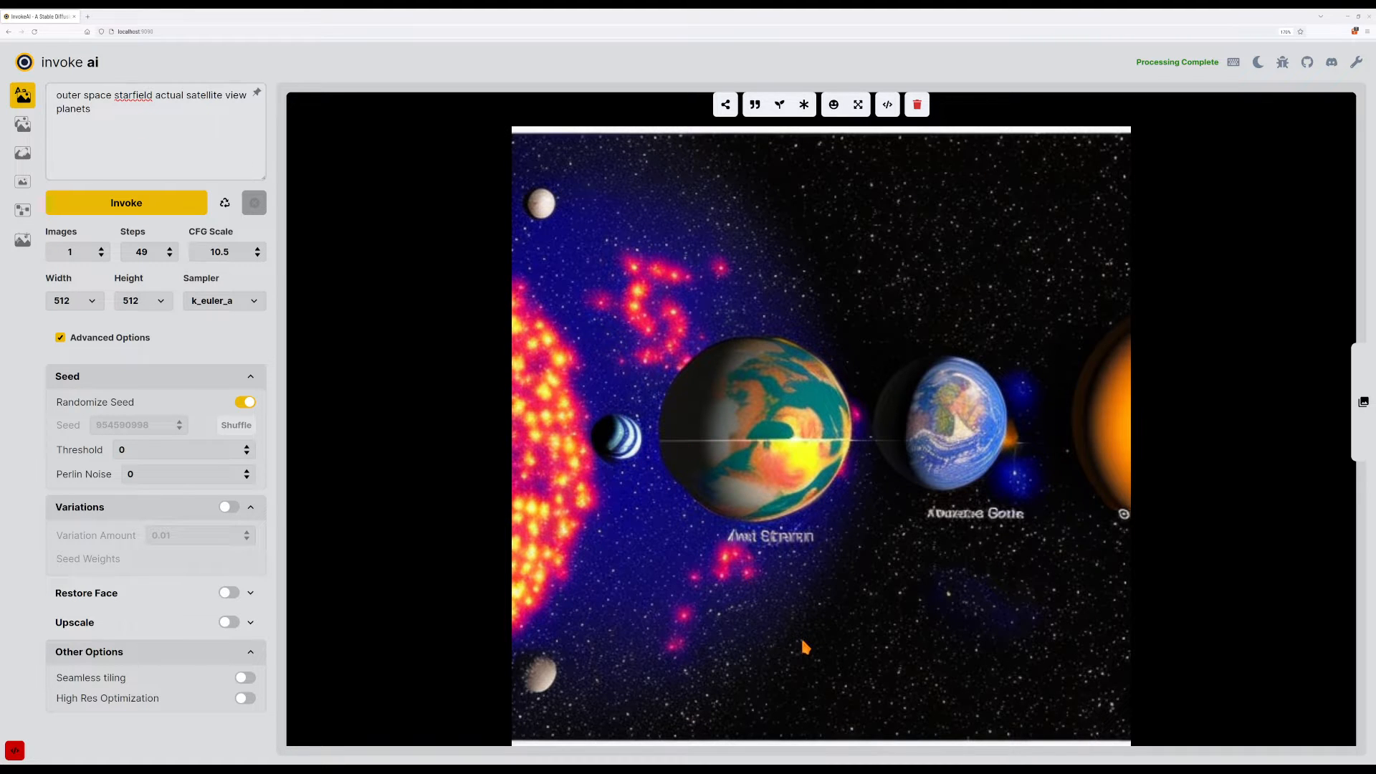
pyautogui.press('u')
pyautogui.press('Right')
pyautogui.press('Left')
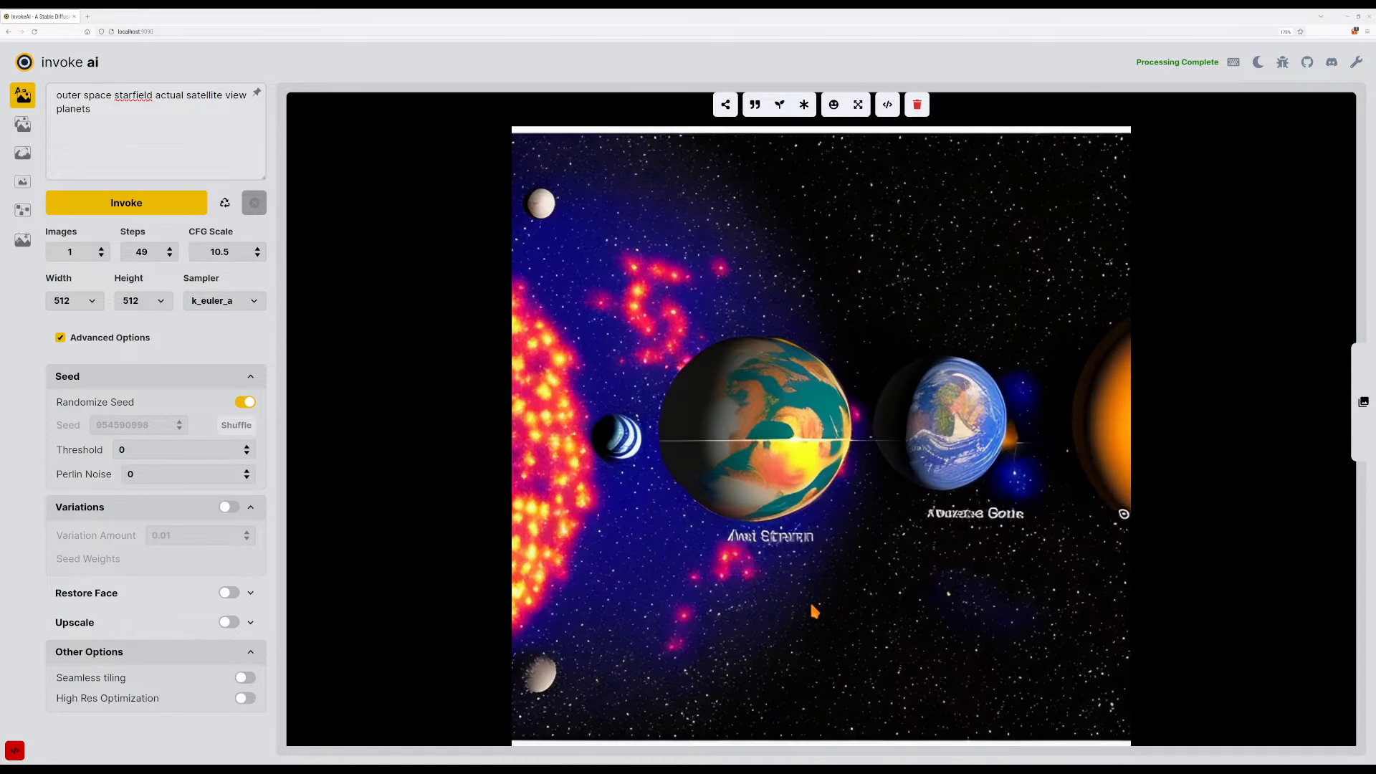
pyautogui.press('Right')
pyautogui.press('Left')
pyautogui.click(178, 203)
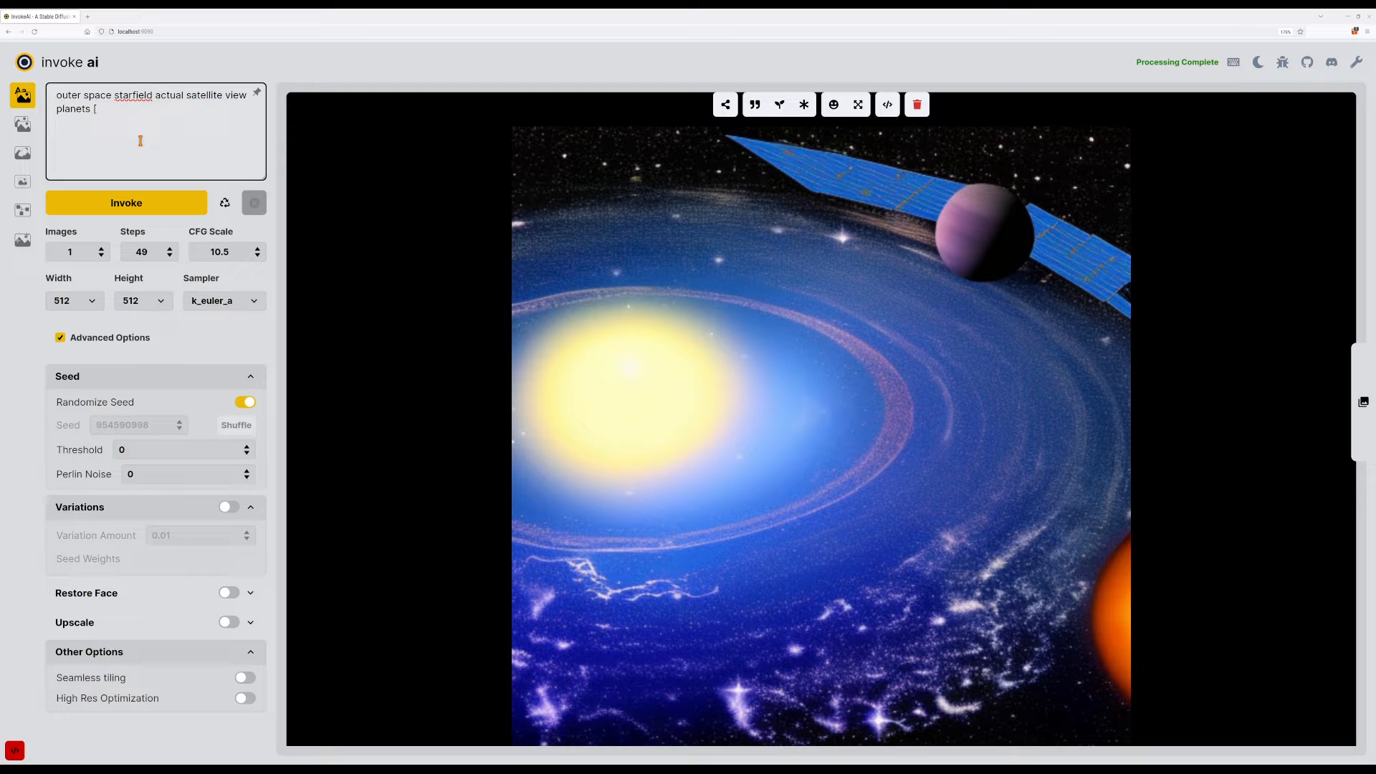
pyautogui.write('the sun')
pyautogui.press('BackSpace')
pyautogui.press('BackSpace')
pyautogui.press('BackSpace')
pyautogui.press('BackSpace')
pyautogui.press('BackSpace')
pyautogui.press('BackSpace')
pyautogui.press('BackSpace')
# Remove "planets" from the end of the prompt and generate an image.
pyautogui.hotkey('ctrl', 'shift', 'Left')
pyautogui.press('BackSpace')
pyautogui.press('Return')
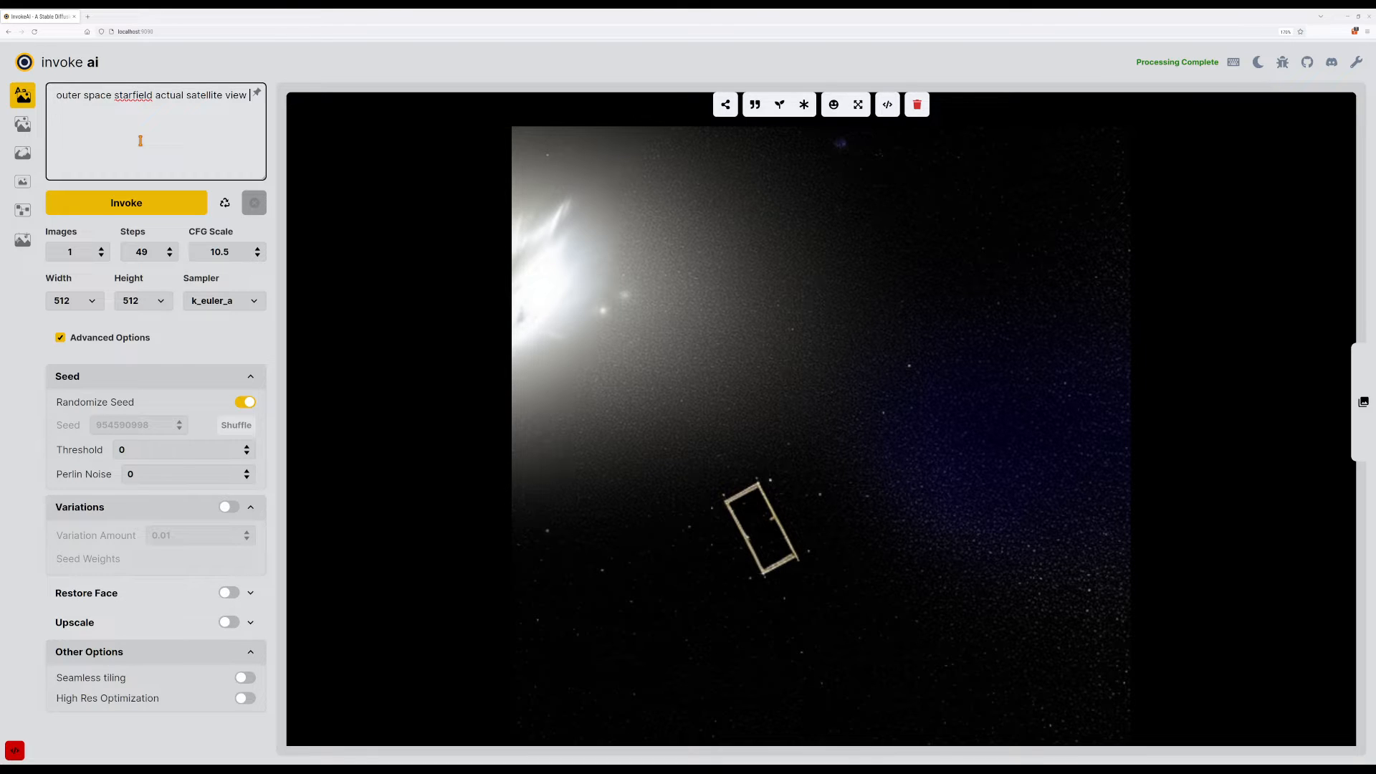
pyautogui.click(992, 5)
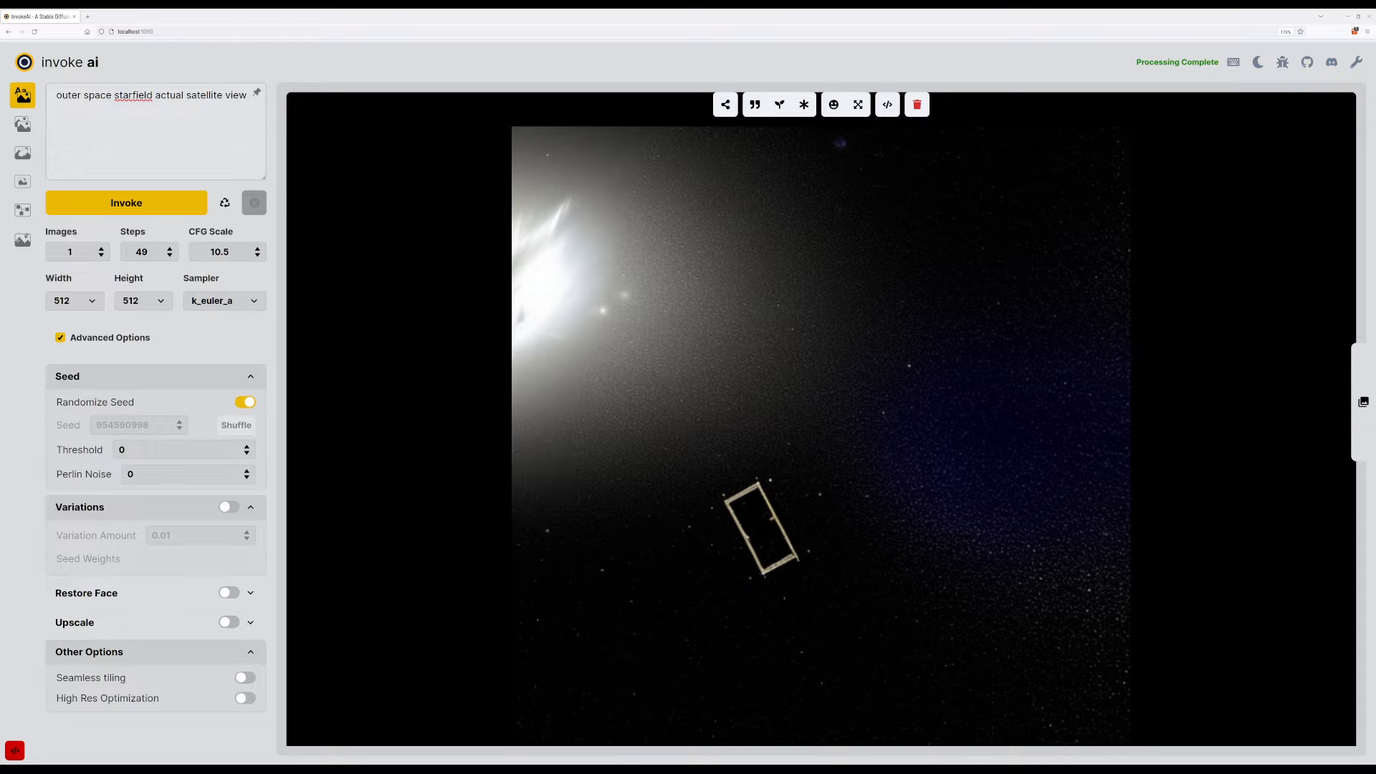
pyautogui.moveTo(868, 0); pyautogui.dragTo(1375, 0)
# Shorten the prompt to "outer space starfield" by deleting "actual satellite view", and generate an image.
pyautogui.click(186, 132)
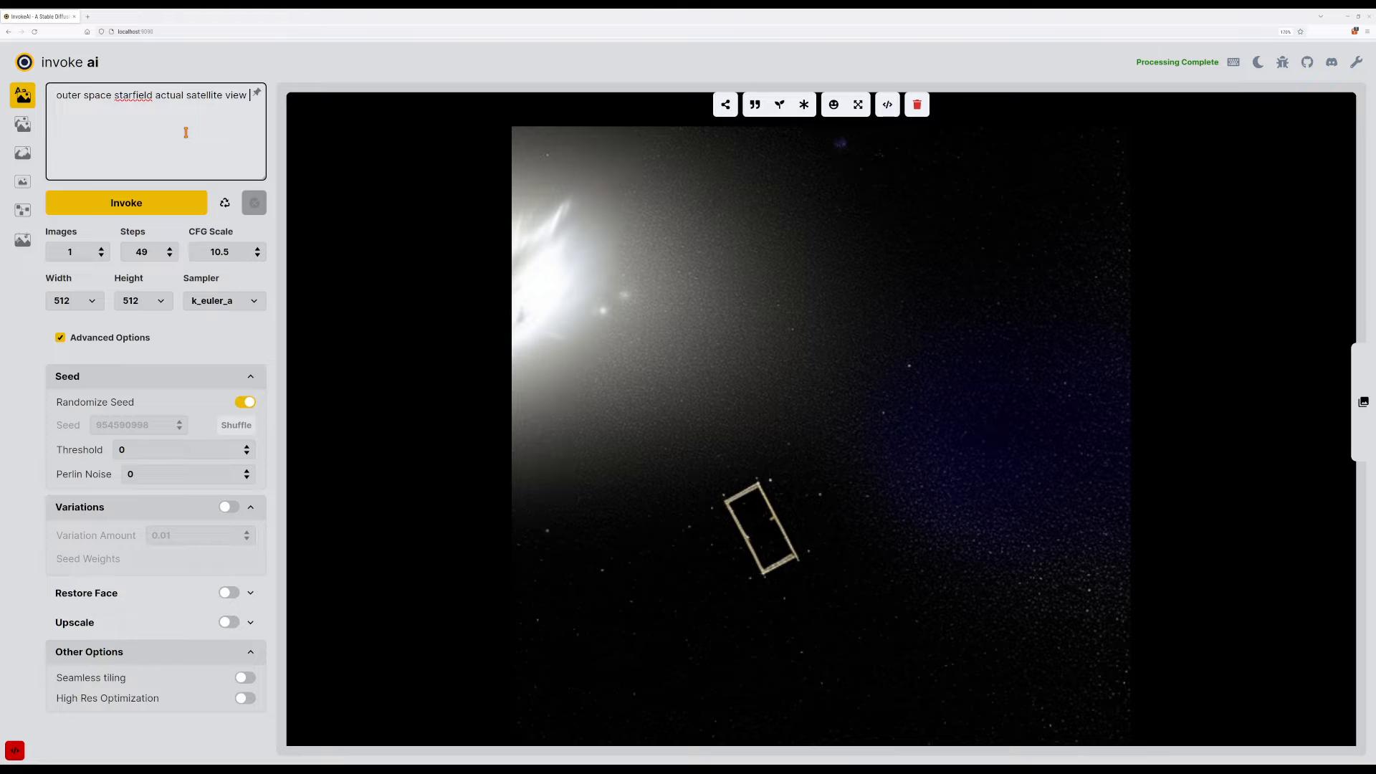
pyautogui.hotkey('ctrl', 'shift', 'Left')
pyautogui.hotkey('ctrl', 'shift', 'Left')
pyautogui.hotkey('ctrl', 'shift', 'Left')
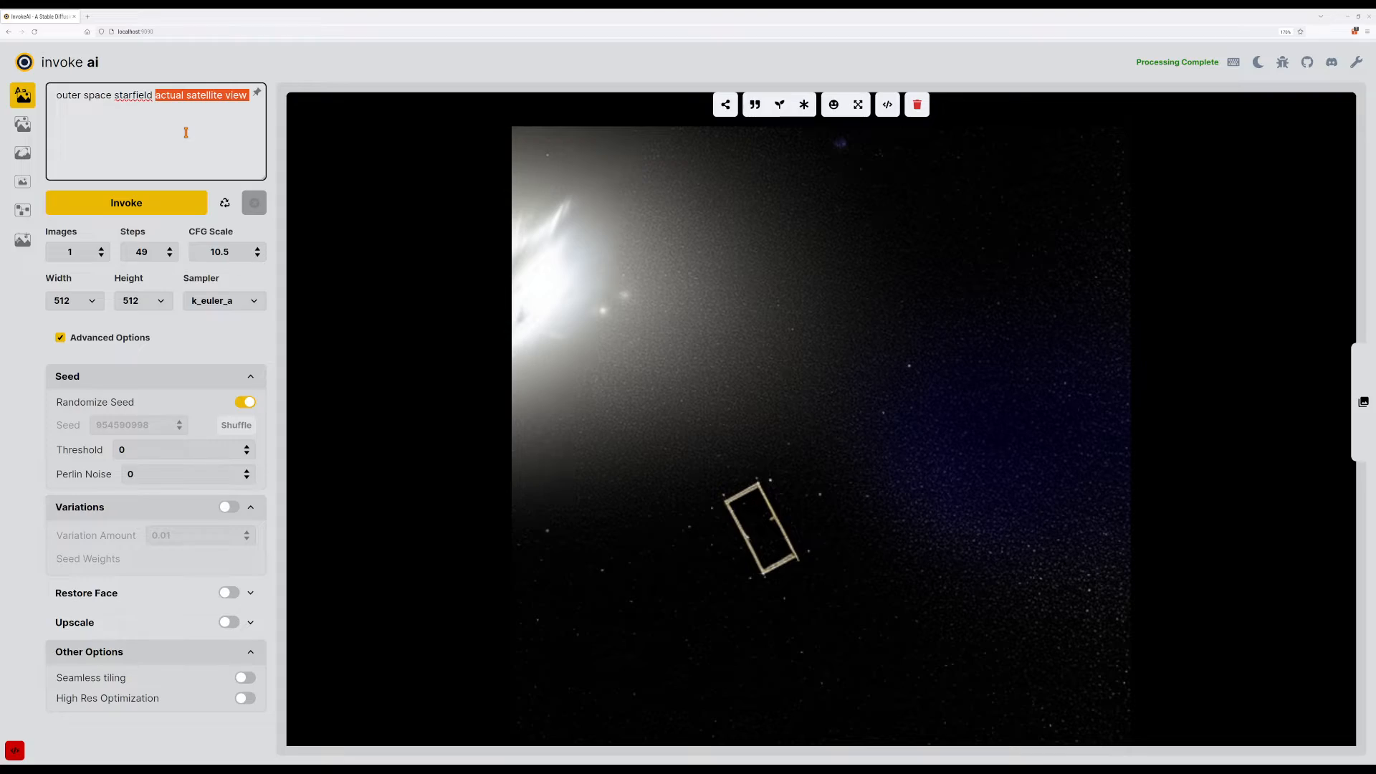
pyautogui.hotkey('ctrl', 'Return')
pyautogui.press('BackSpace')
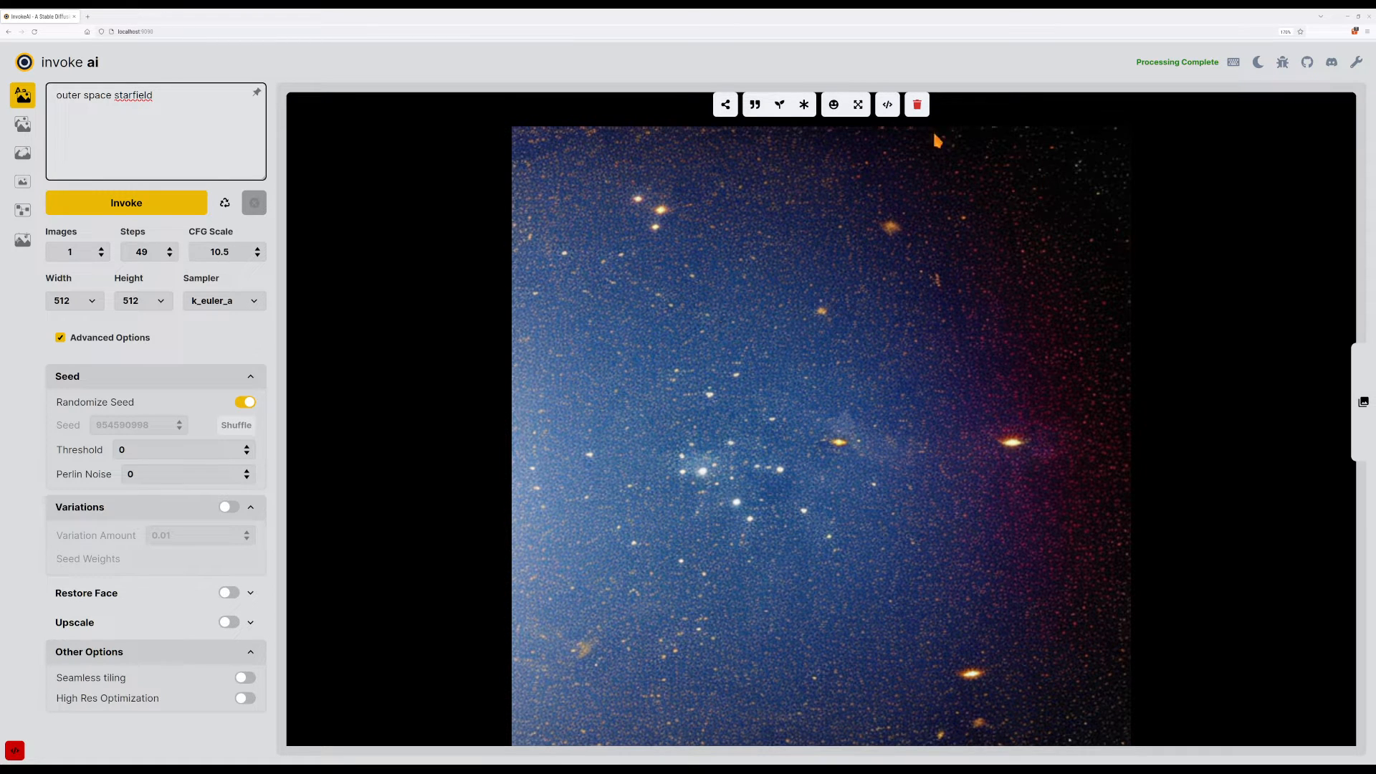
# Set the number of steps to 80 and generate an image from the starfield prompt.
pyautogui.click(168, 255)
pyautogui.write('75')
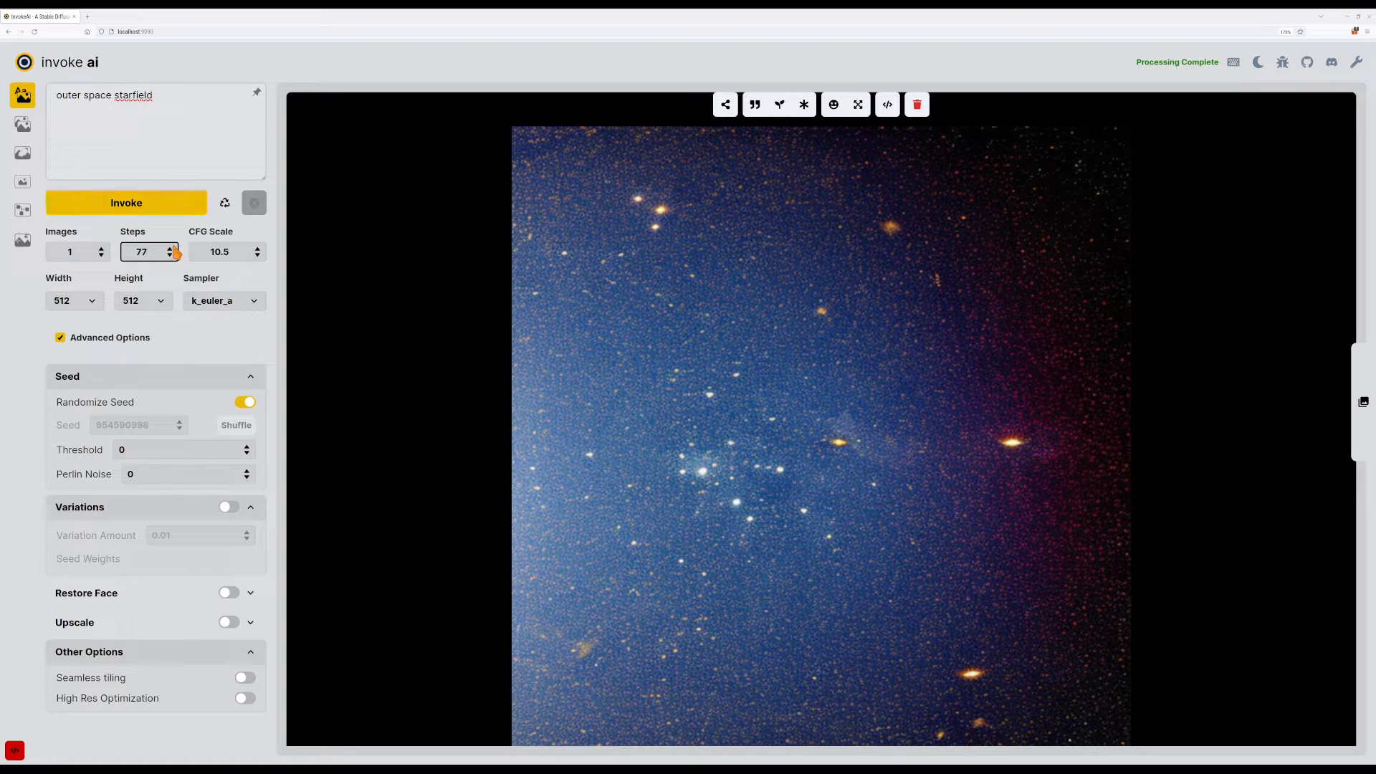
pyautogui.click(171, 250)
pyautogui.click(172, 250)
pyautogui.click(172, 250)
pyautogui.click(172, 249)
pyautogui.click(173, 249)
pyautogui.click(175, 205)
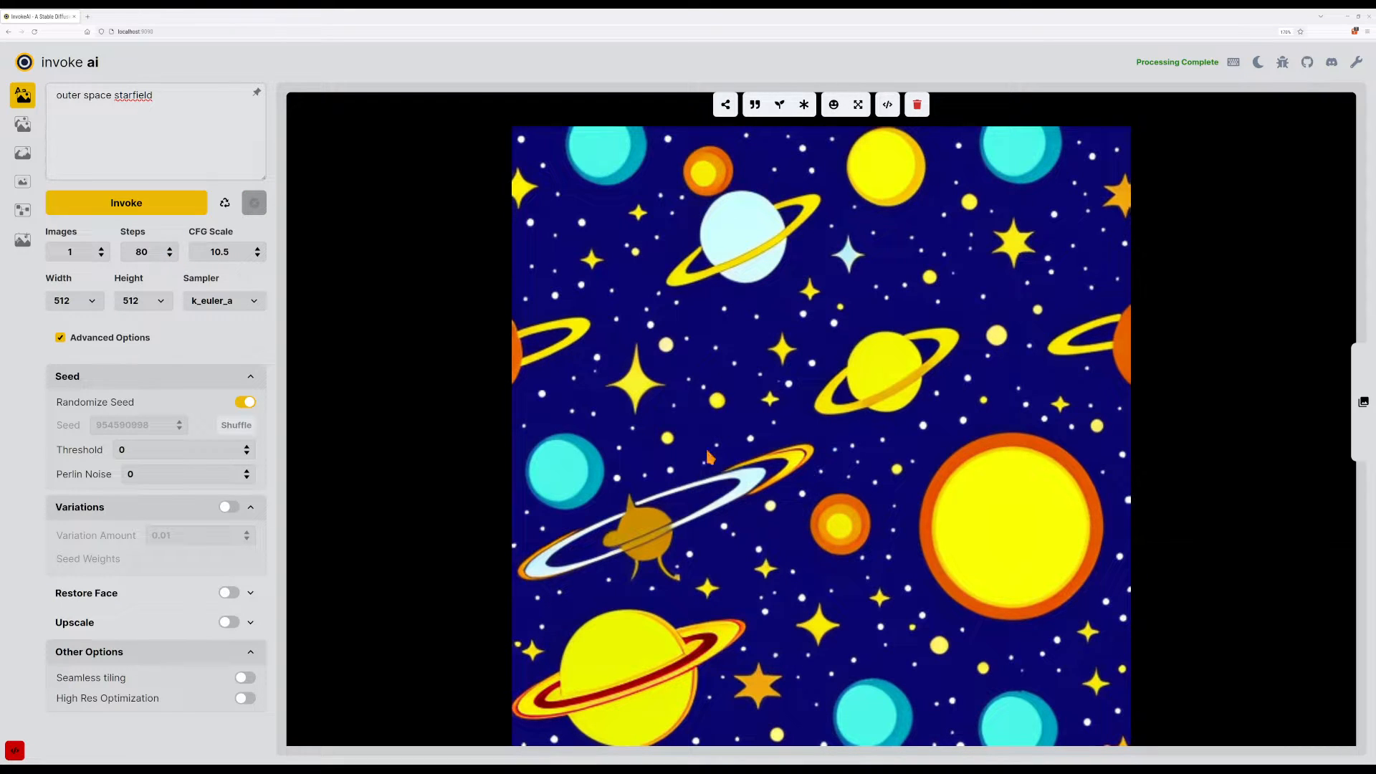
# Set the steps to 22 and generate an image, and generate another with the ddim sampler.
pyautogui.click(169, 255)
pyautogui.click(163, 212)
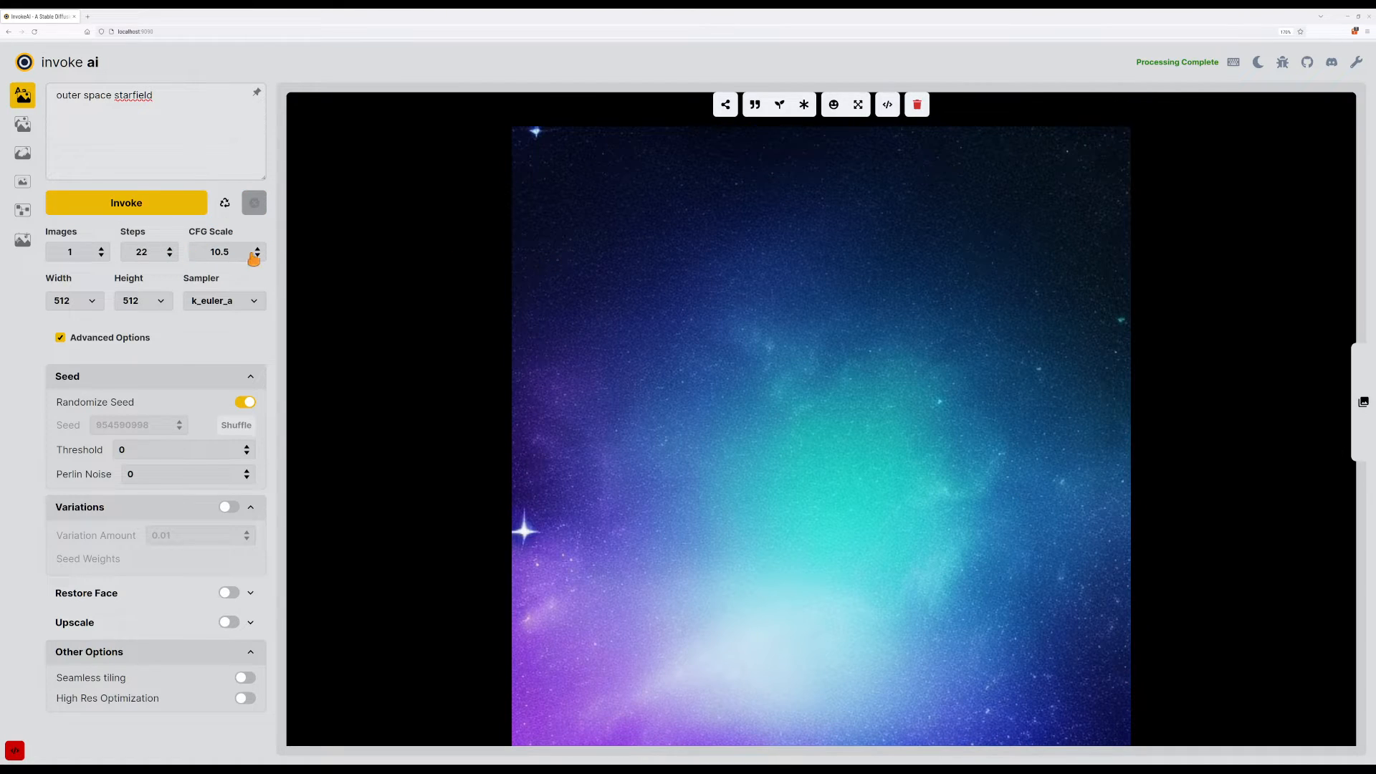
pyautogui.click(247, 301)
pyautogui.click(230, 314)
pyautogui.click(157, 211)
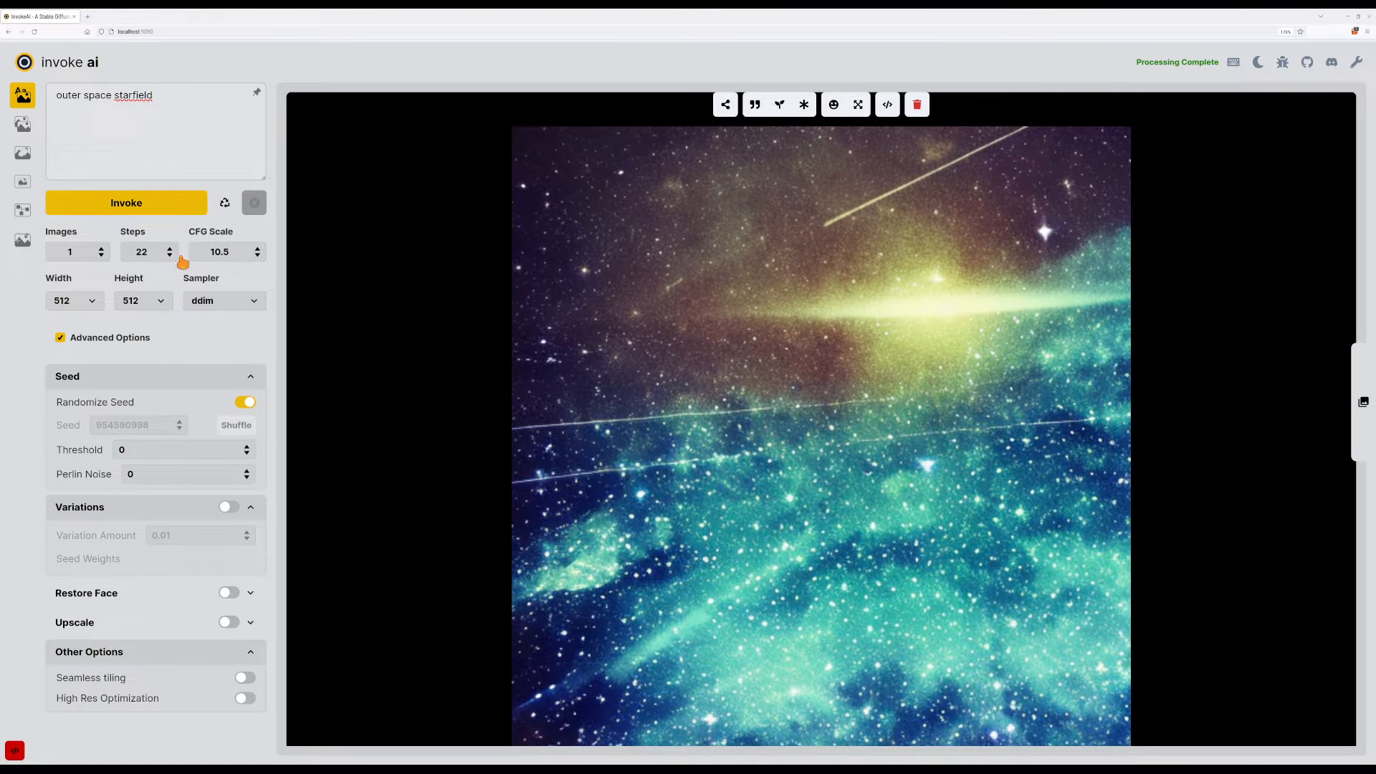
# Set the steps to 29 and generate an image, and generate another with "observatory photo" appended to the prompt.
pyautogui.click(170, 248)
pyautogui.click(169, 204)
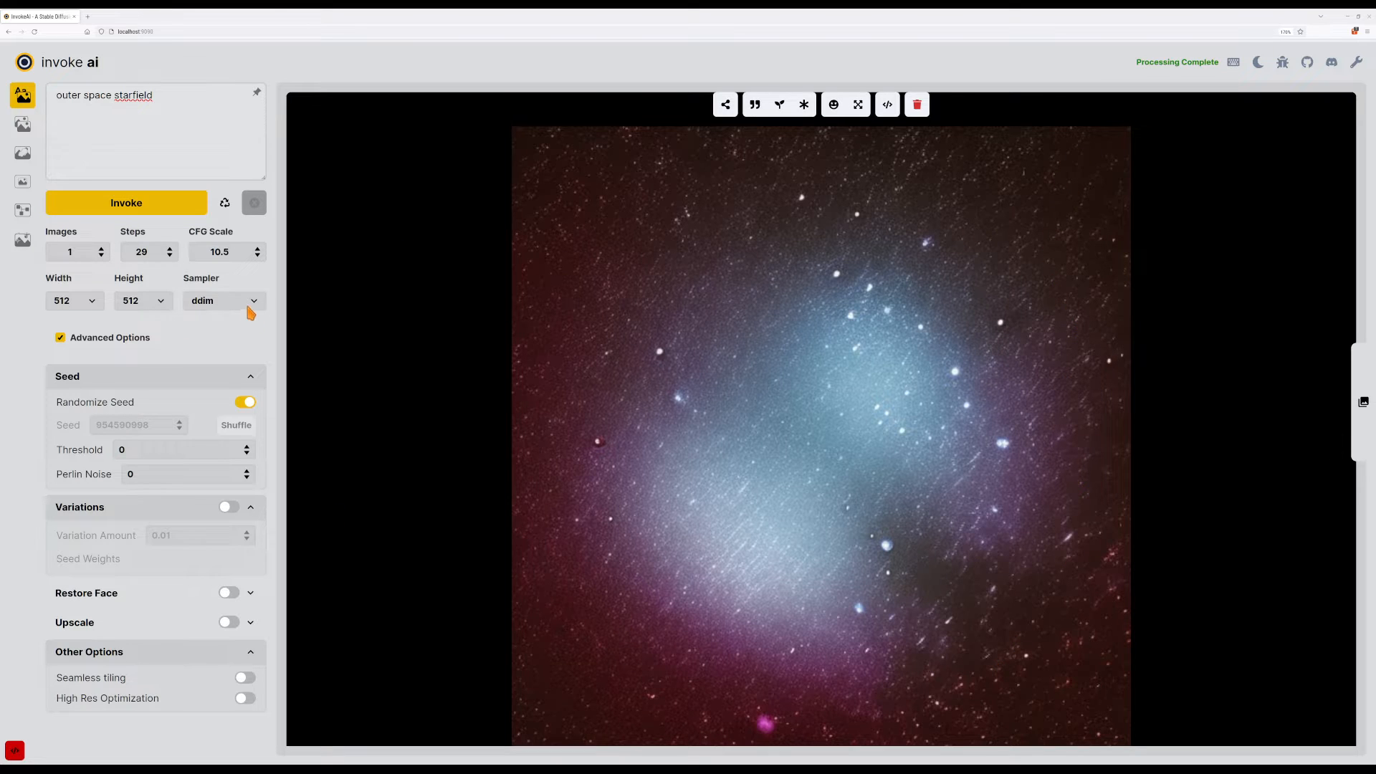
pyautogui.click(177, 127)
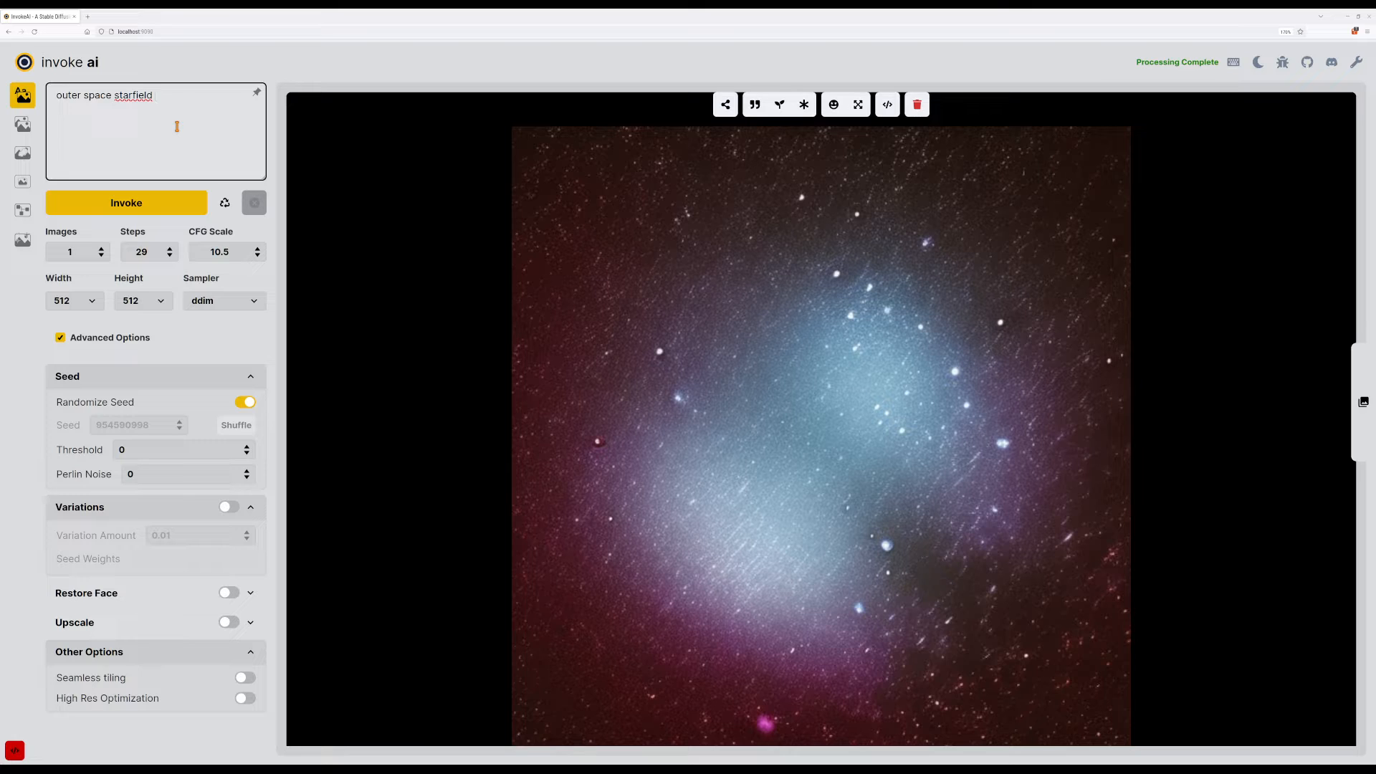
pyautogui.write('as')
pyautogui.press('BackSpace')
pyautogui.press('BackSpace')
pyautogui.write('bservatory photo')
pyautogui.press('Return')
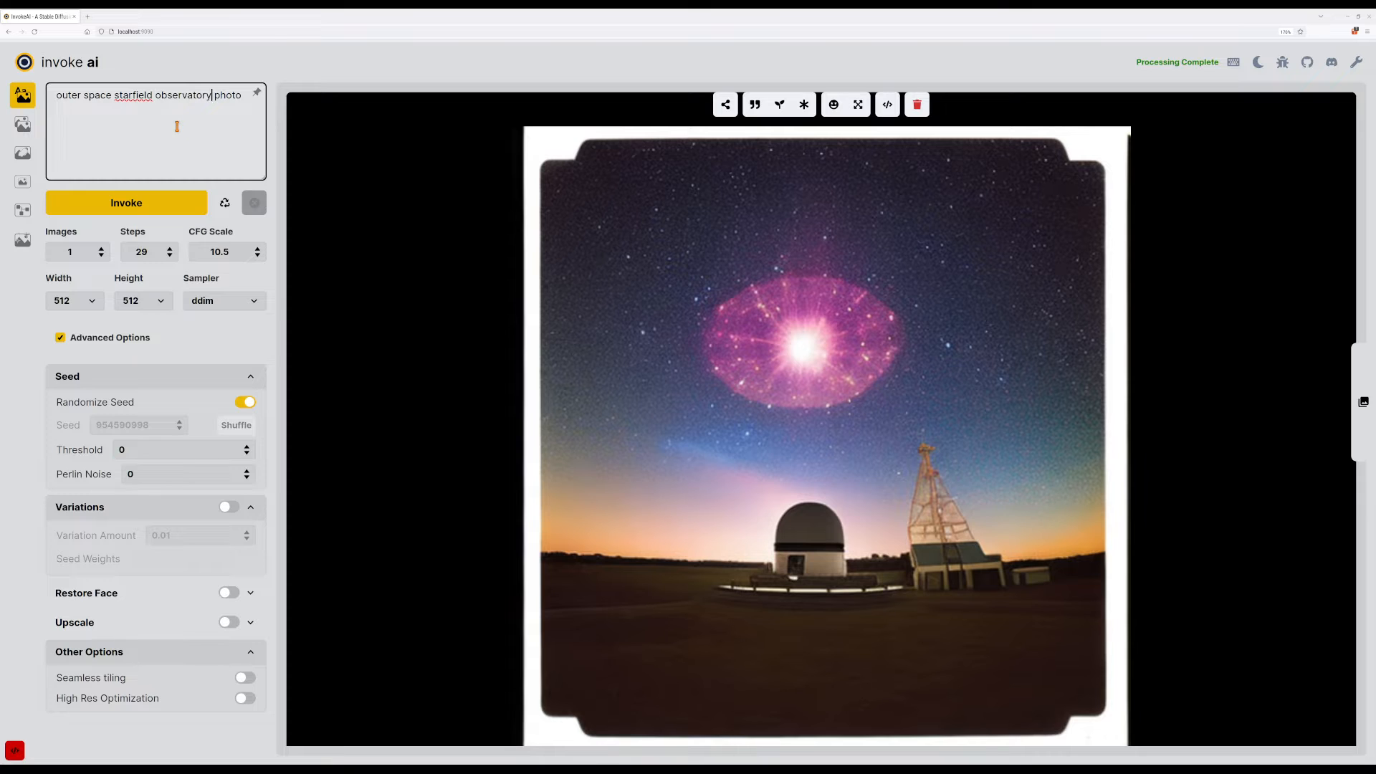
# Replace "observatory photo" with "telescope view" in the prompt and generate an image.
pyautogui.hotkey('shift', 'End')
pyautogui.write('telescope')
pyautogui.hotkey('ctrl', 'shift', 'Left')
pyautogui.press('BackSpace')
pyautogui.write('view')
pyautogui.press('Return')
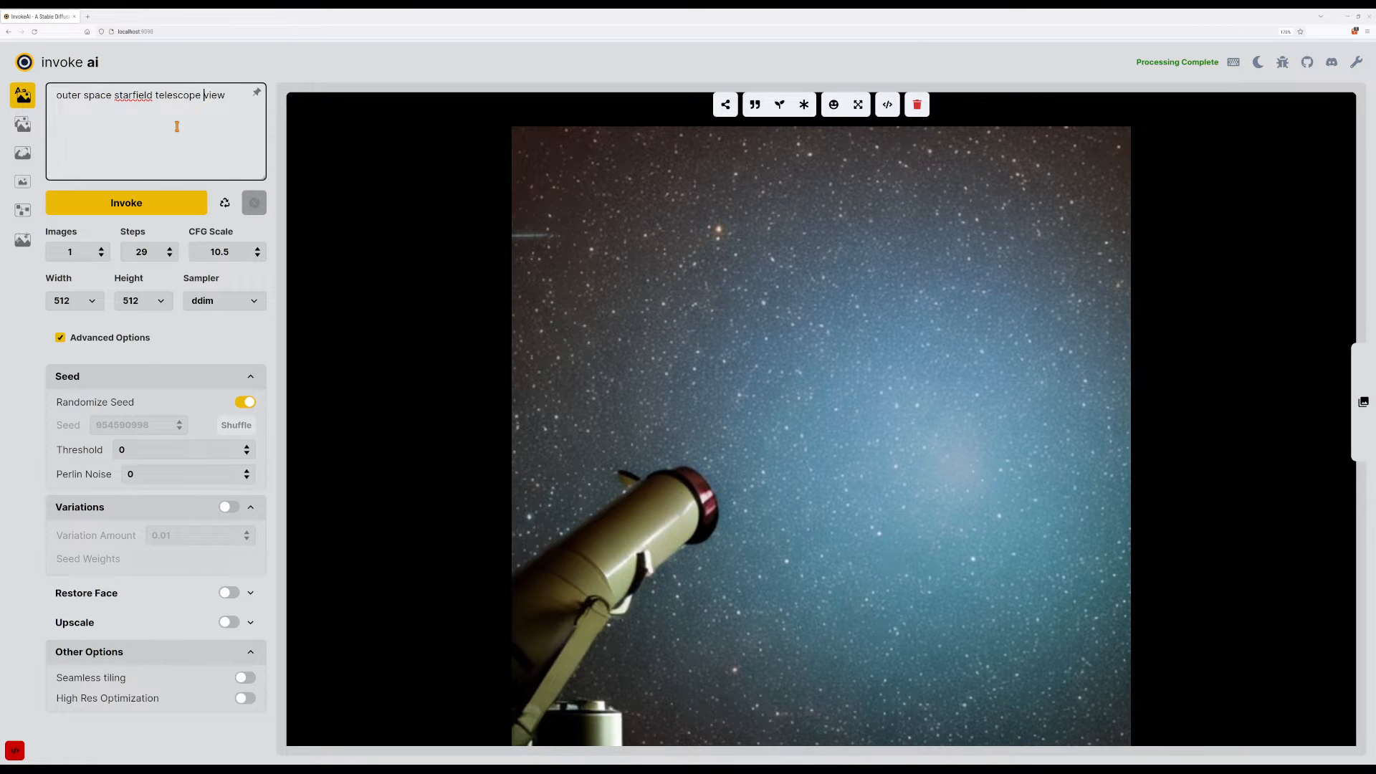
# Change the prompt to "outer space star field black" and generate an image.
pyautogui.hotkey('ctrl', 'shift', 'Left')
pyautogui.hotkey('ctrl', 'shift', 'Left')
pyautogui.press('BackSpace')
pyautogui.click(578, 5)
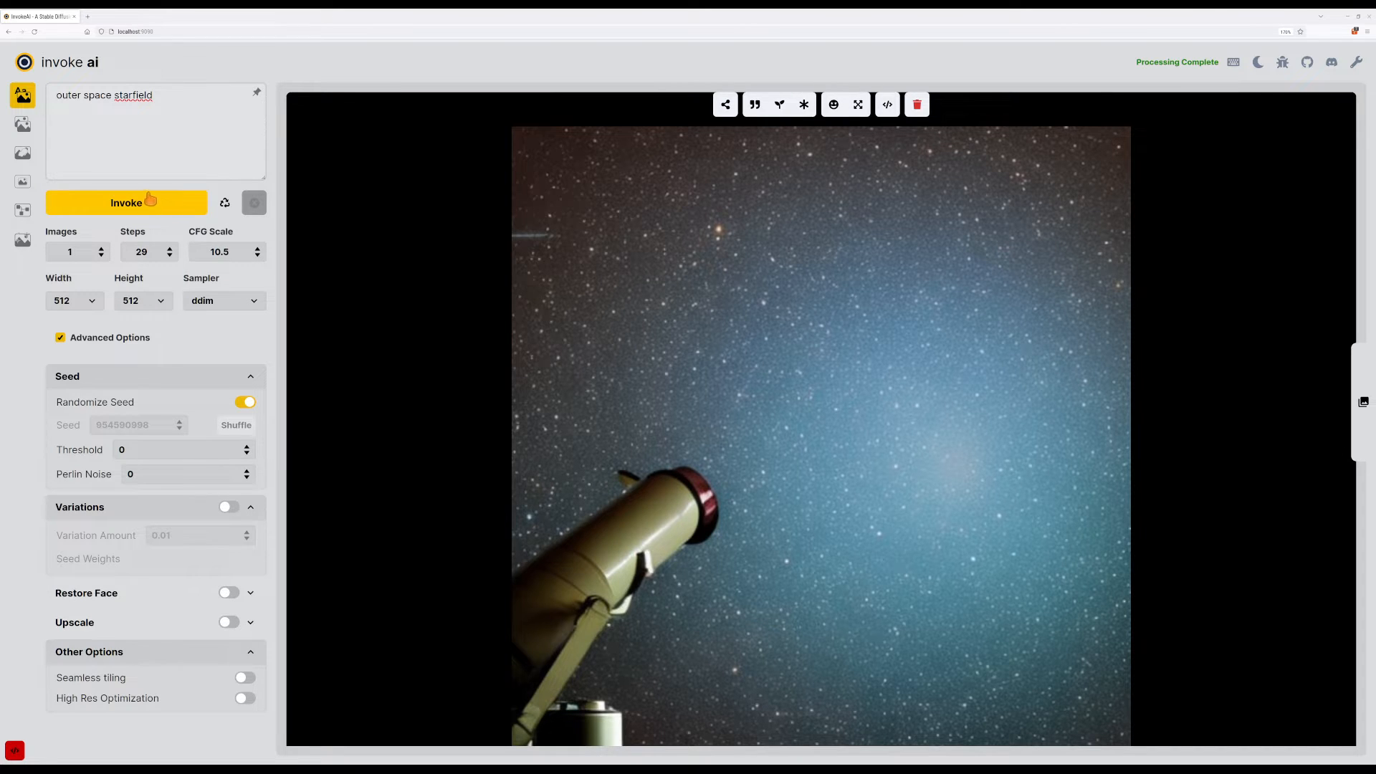
pyautogui.click(240, 122)
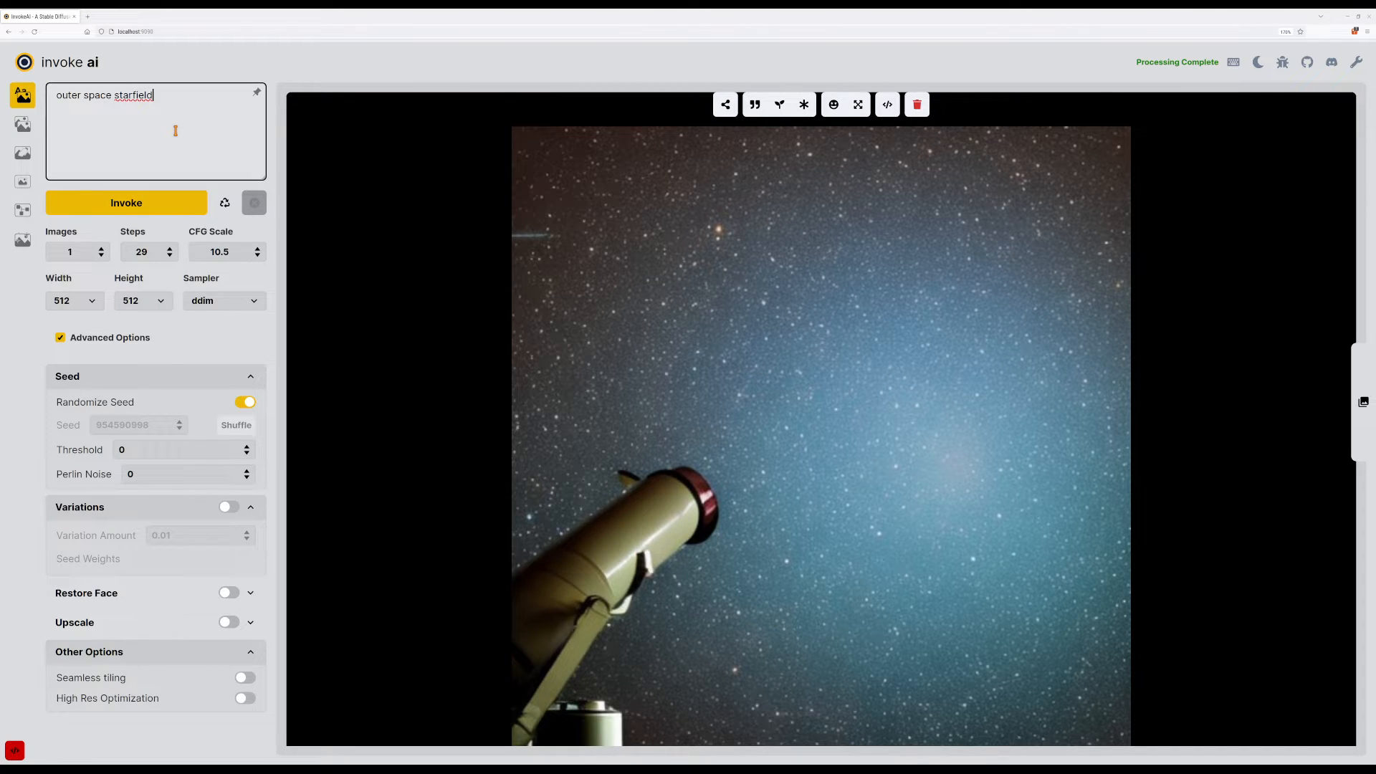
pyautogui.hotkey('ctrl', 'shift', 'Left')
pyautogui.press('BackSpace')
pyautogui.write('star field black')
pyautogui.press('Return')
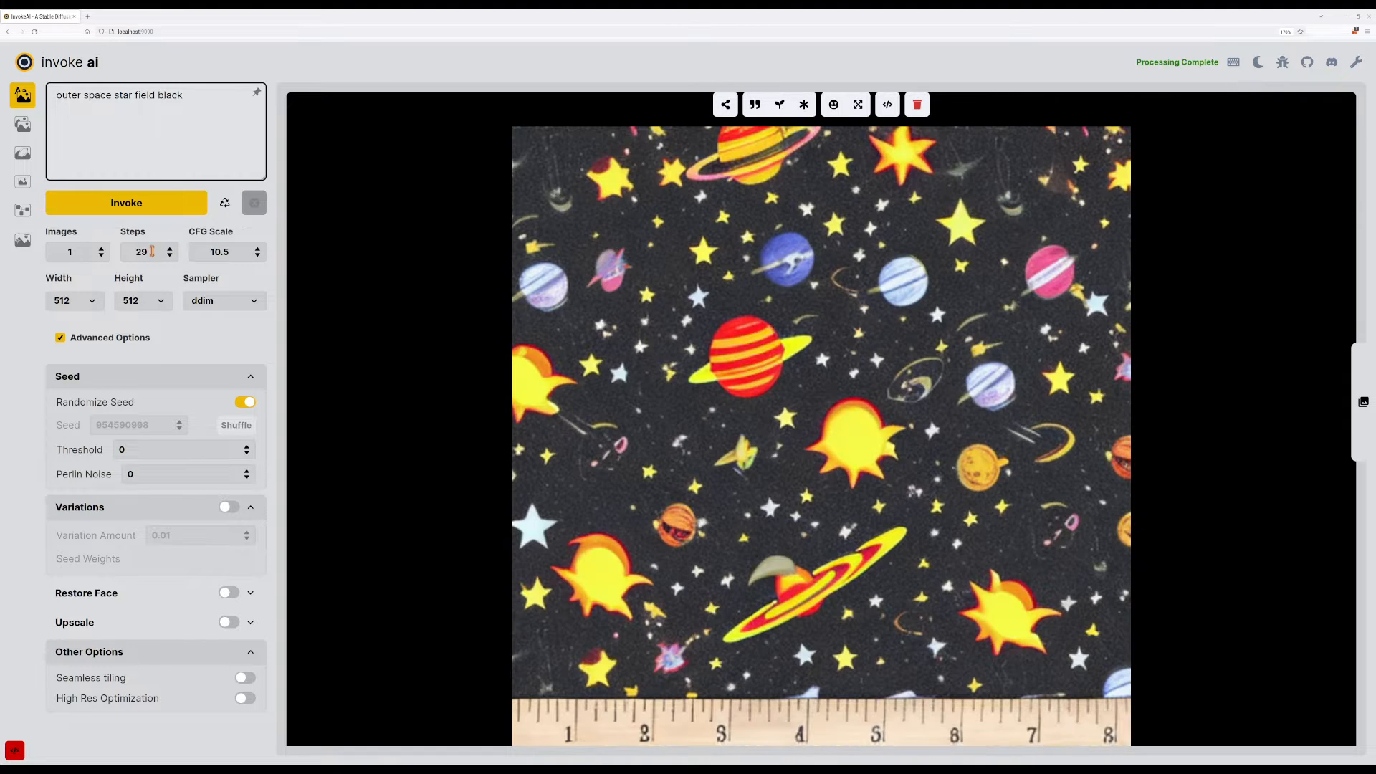
# Set the steps to 32 and the CFG Scale to 7, and generate an image.
pyautogui.moveTo(153, 252); pyautogui.dragTo(119, 252)
pyautogui.write('32')
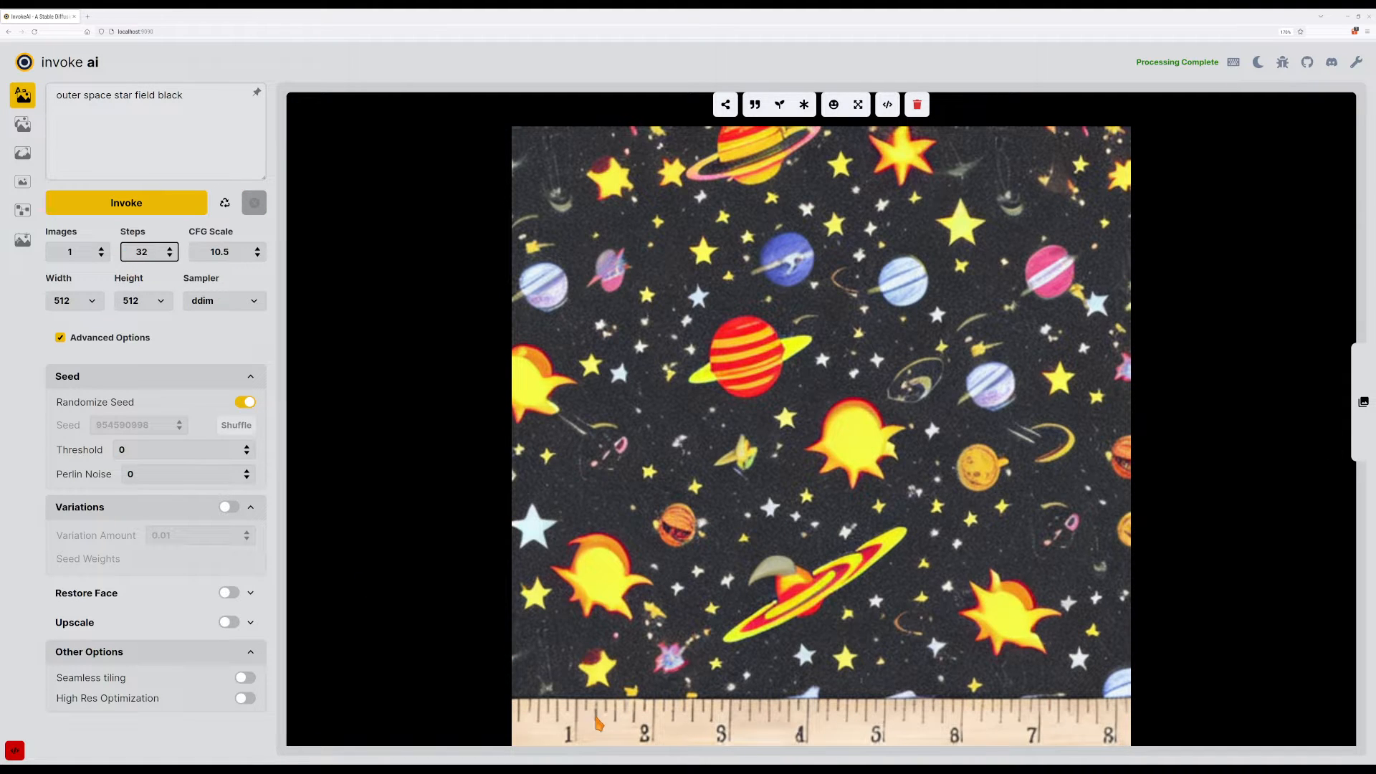
pyautogui.click(257, 256)
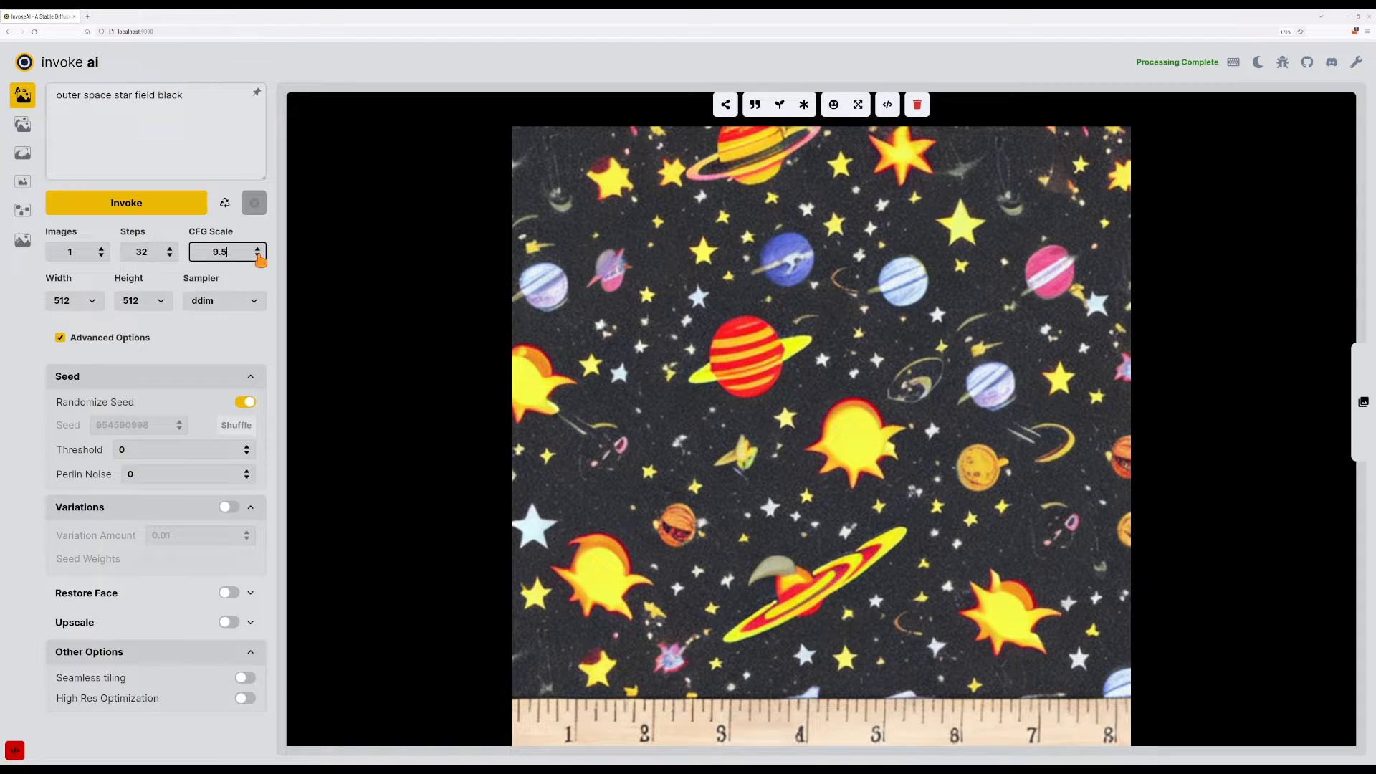
pyautogui.click(164, 208)
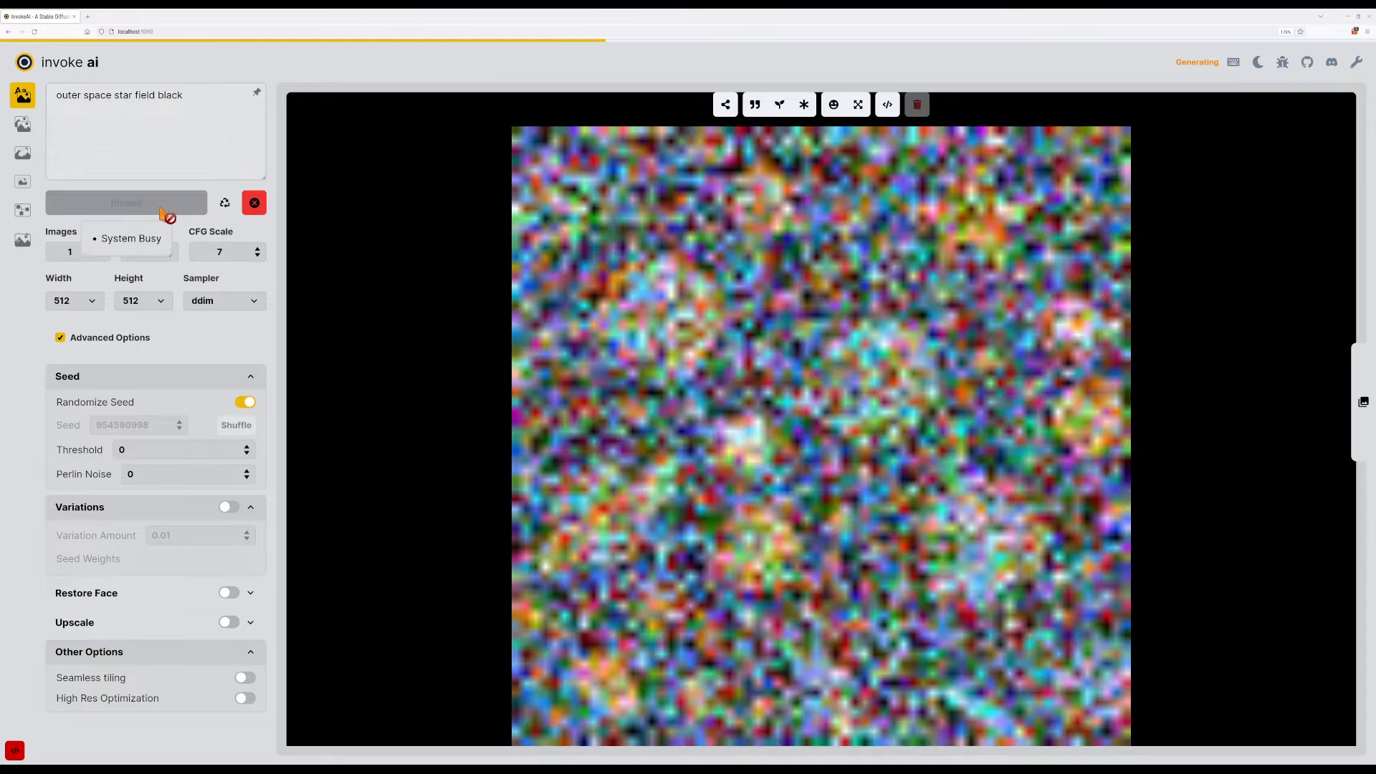
# Append "realistic not a fucking arcade floor from the 1980s" to the prompt and generate an image.
pyautogui.click(199, 169)
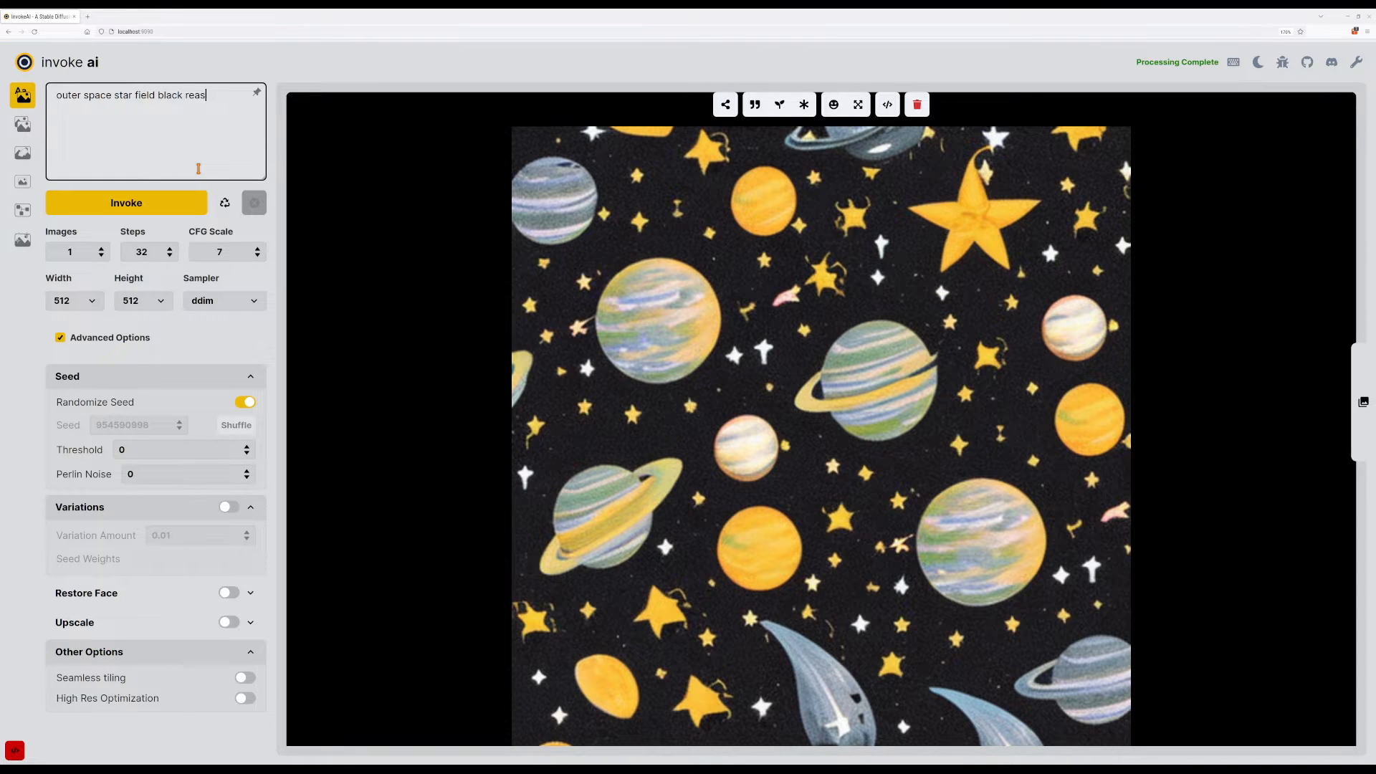
pyautogui.press('BackSpace')
pyautogui.write('listic not a fucking arcade floor from the 1980s')
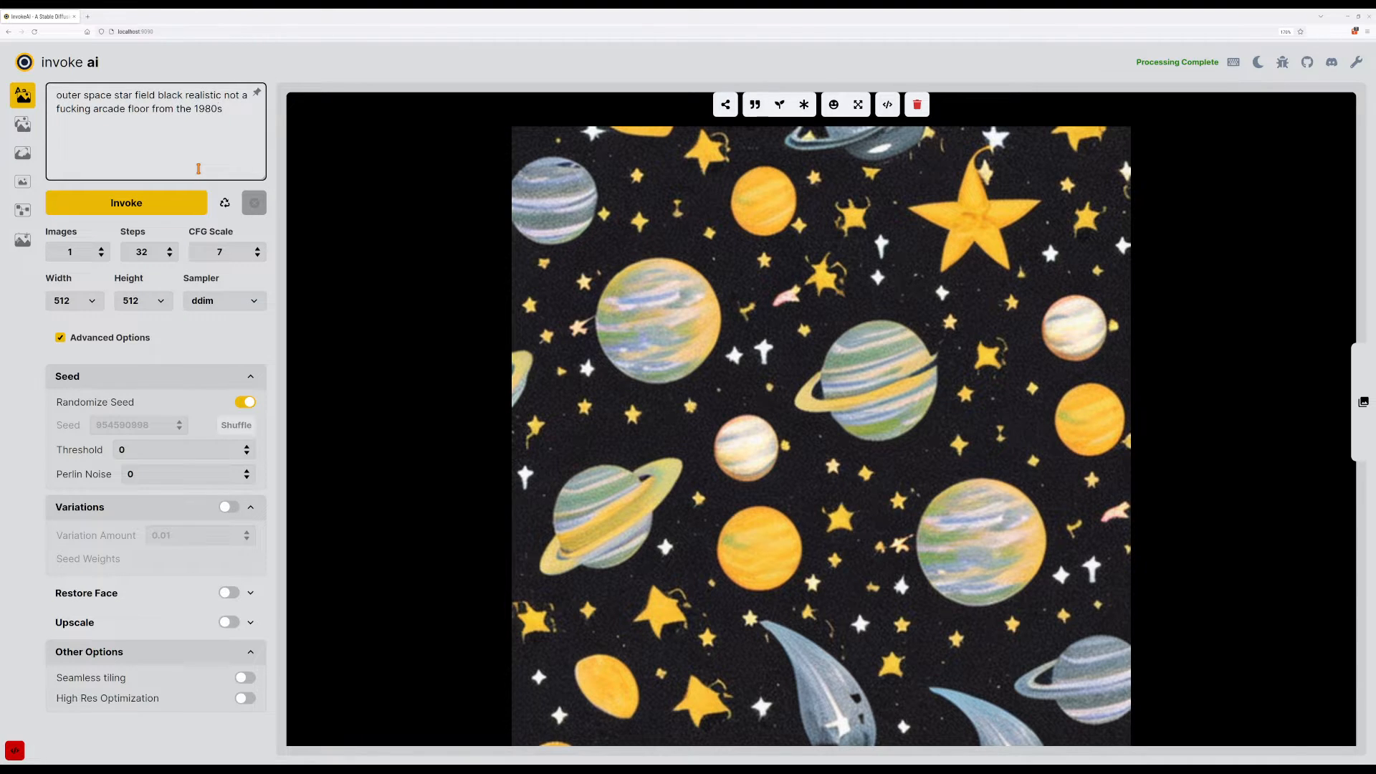
pyautogui.hotkey('ctrl', 'Return')
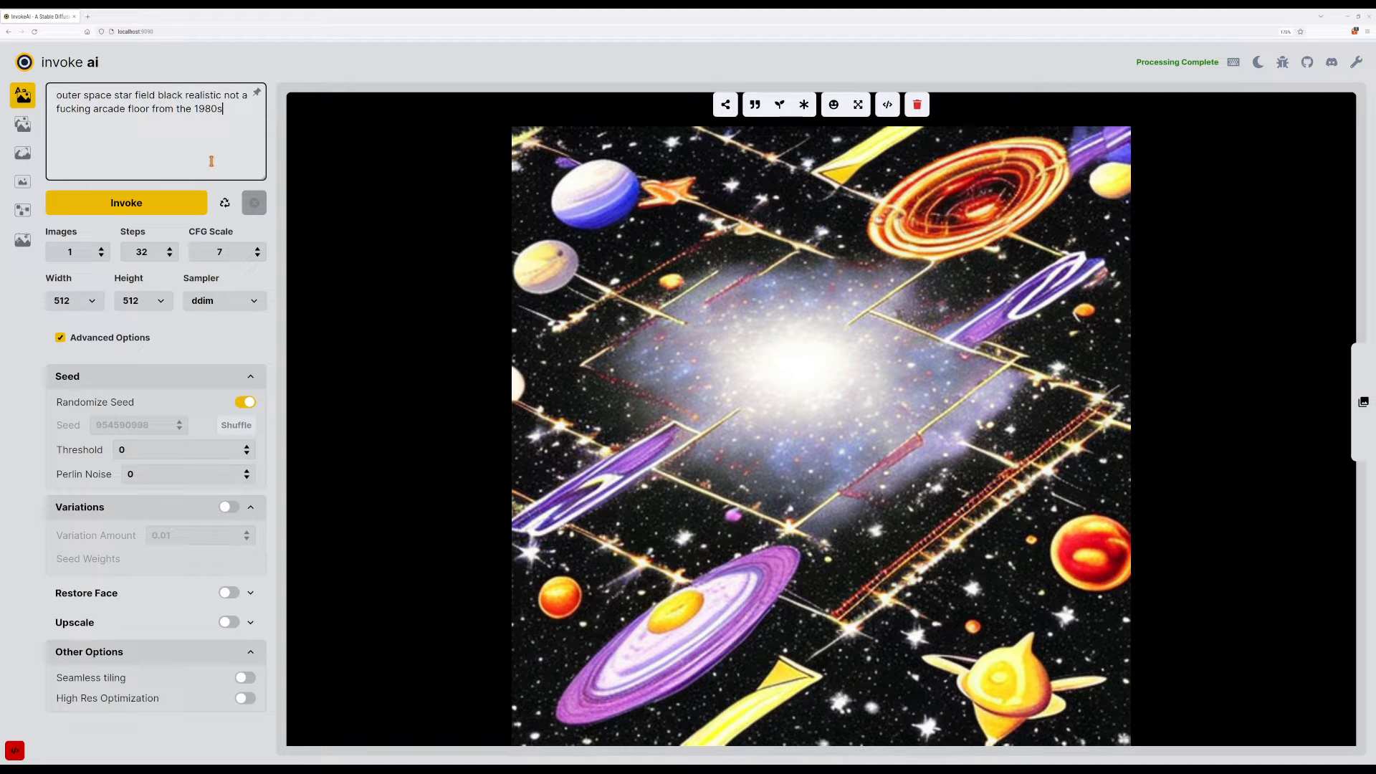
# Delete everything after "realistic" from the prompt and generate an image.
pyautogui.hotkey('shift', 'Up')
pyautogui.hotkey('ctrl', 'shift', 'Left')
pyautogui.hotkey('ctrl', 'shift', 'Right')
pyautogui.press('BackSpace')
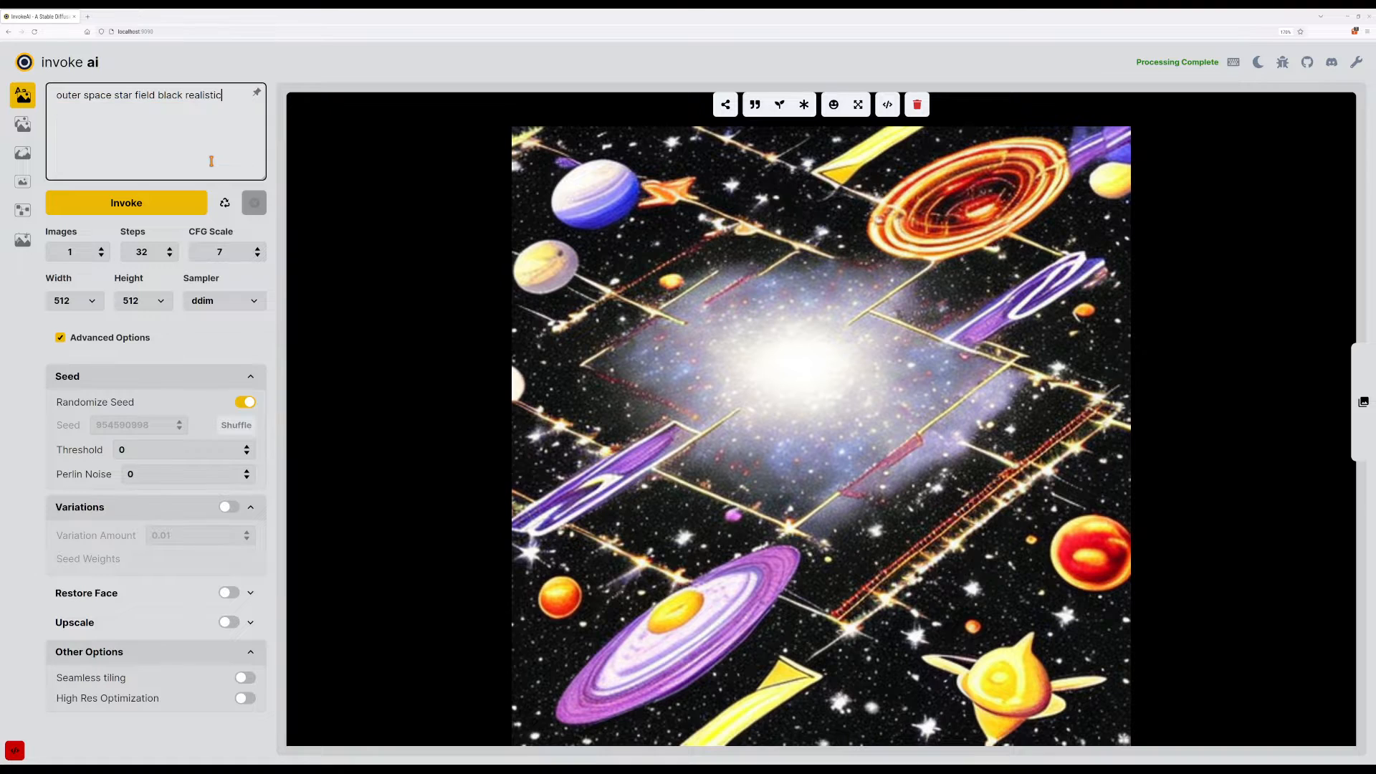
pyautogui.press('Return')
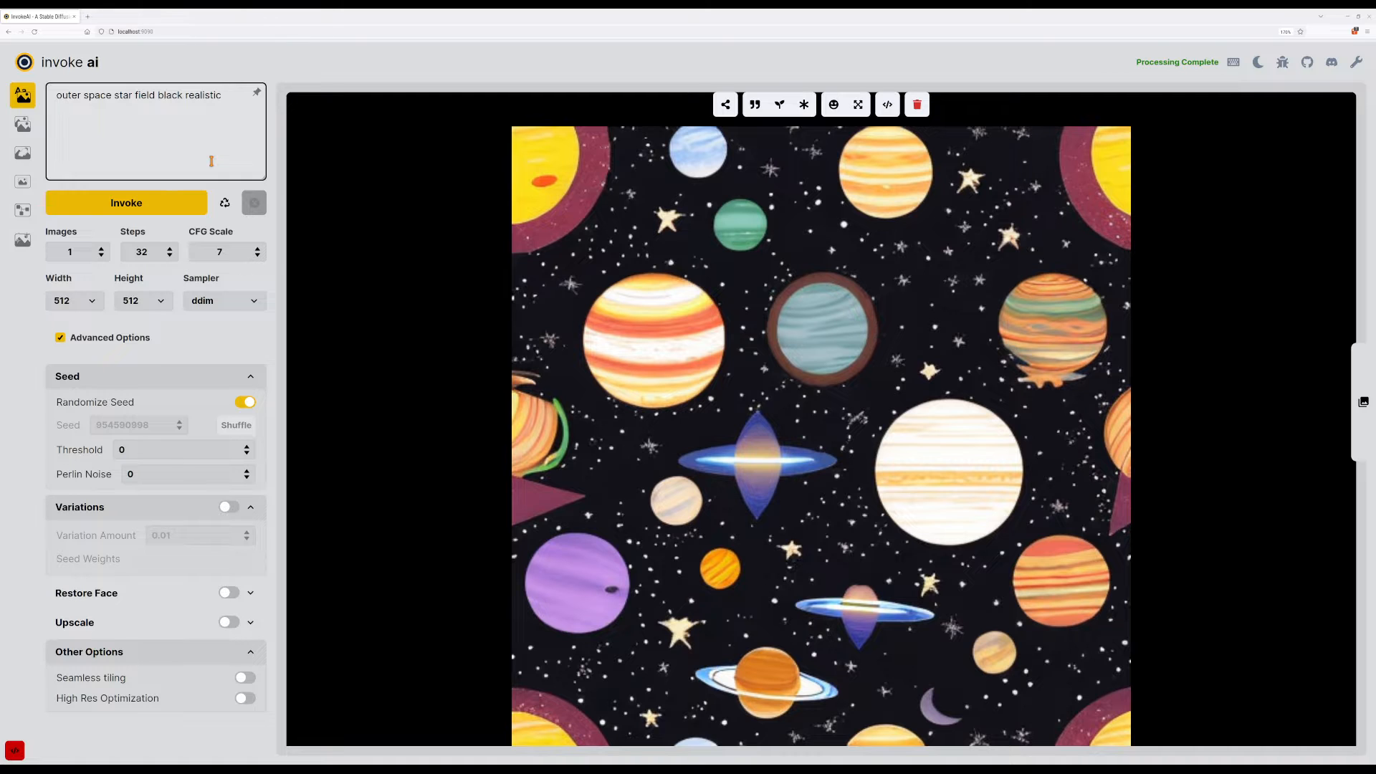
# Change the sampler to k_euler_a and generate an image.
pyautogui.click(251, 306)
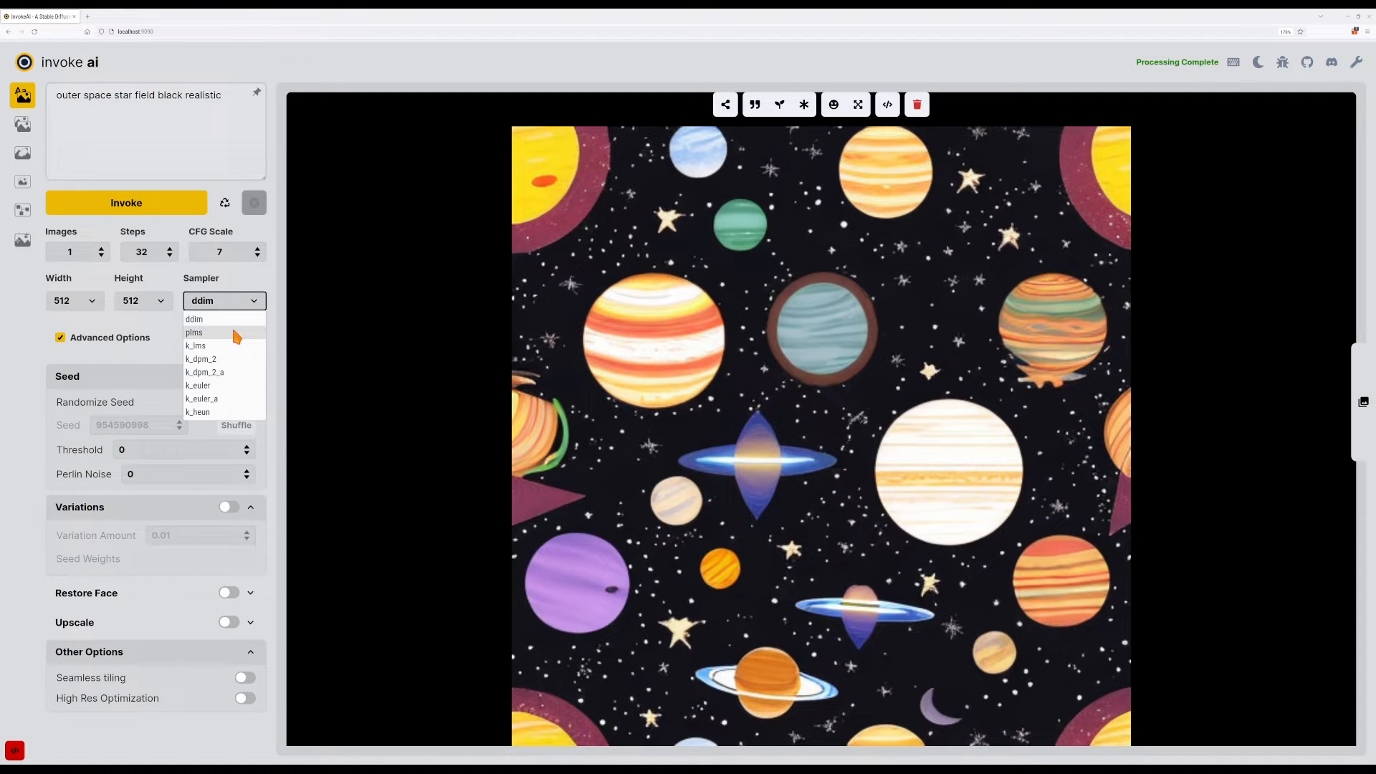
pyautogui.click(218, 381)
pyautogui.click(176, 206)
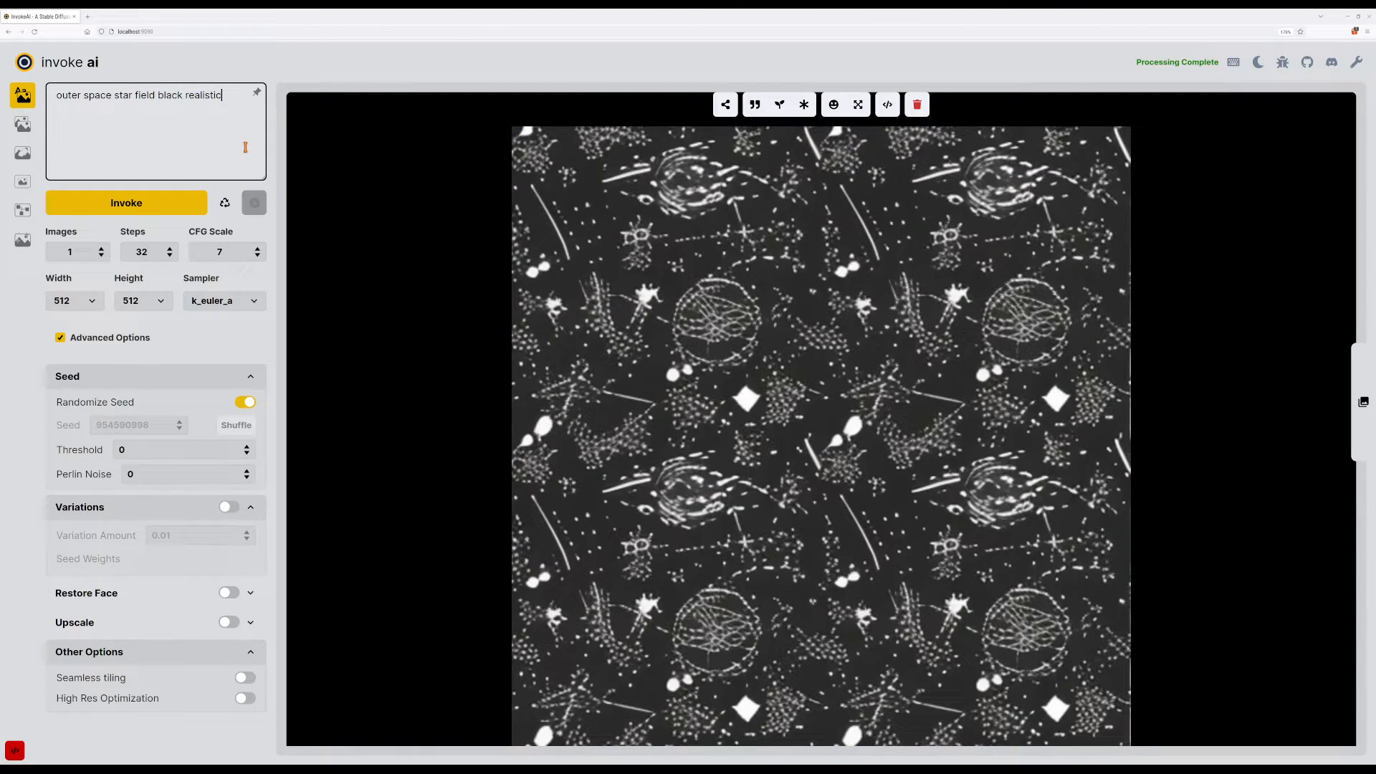
# Change the prompt to "outer space starfield black realistic" and generate three images from it.
pyautogui.write('cartoon')
pyautogui.press('BackSpace')
pyautogui.press('BackSpace')
pyautogui.press('BackSpace')
pyautogui.press('BackSpace')
pyautogui.press('BackSpace')
pyautogui.press('BackSpace')
pyautogui.press('BackSpace')
pyautogui.press('BackSpace')
pyautogui.press('BackSpace')
pyautogui.press('BackSpace')
pyautogui.press('Return')
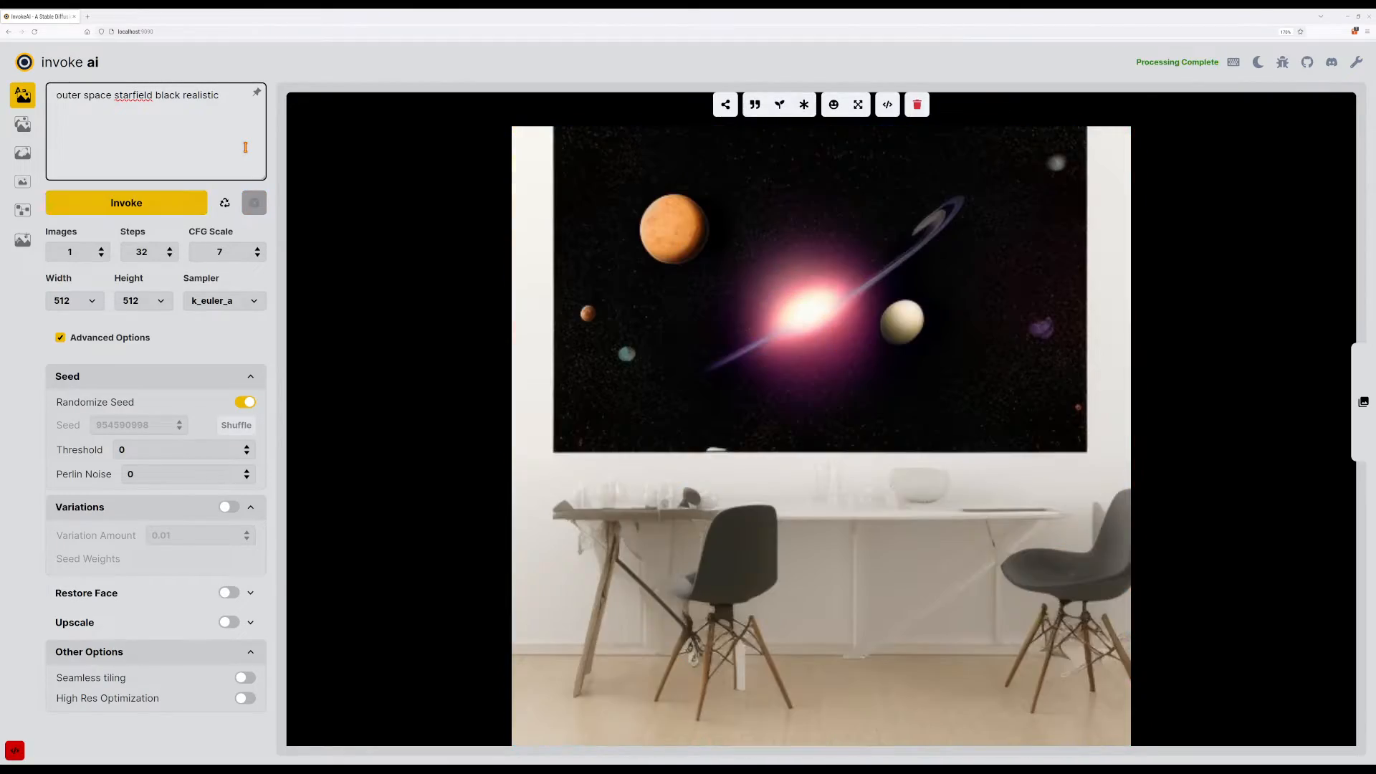
pyautogui.press('Return')
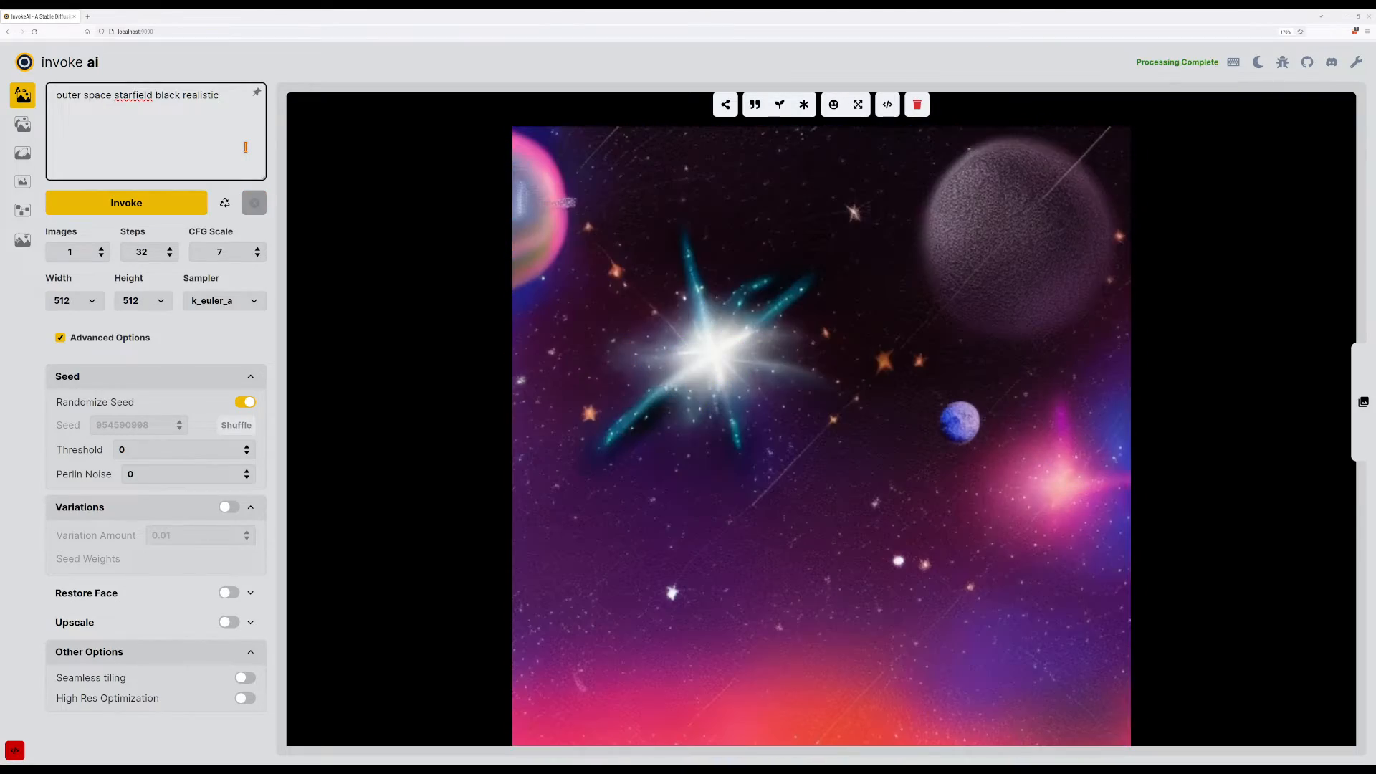
pyautogui.press('Return')
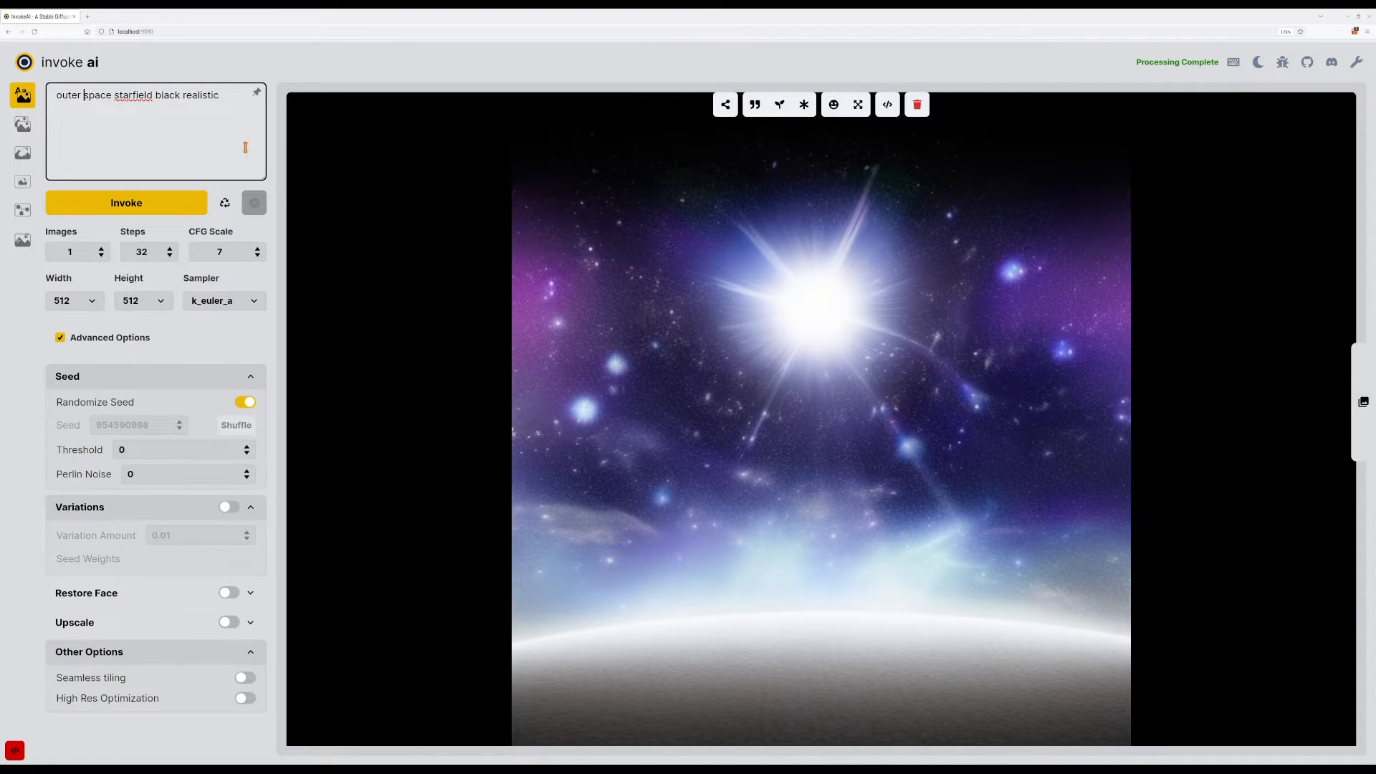
# Delete "outer" from the start of the prompt, generate two images, and append "nebula" to the prompt.
pyautogui.press('BackSpace')
pyautogui.press('BackSpace')
pyautogui.press('BackSpace')
pyautogui.press('BackSpace')
pyautogui.press('BackSpace')
pyautogui.press('BackSpace')
pyautogui.press('Return')
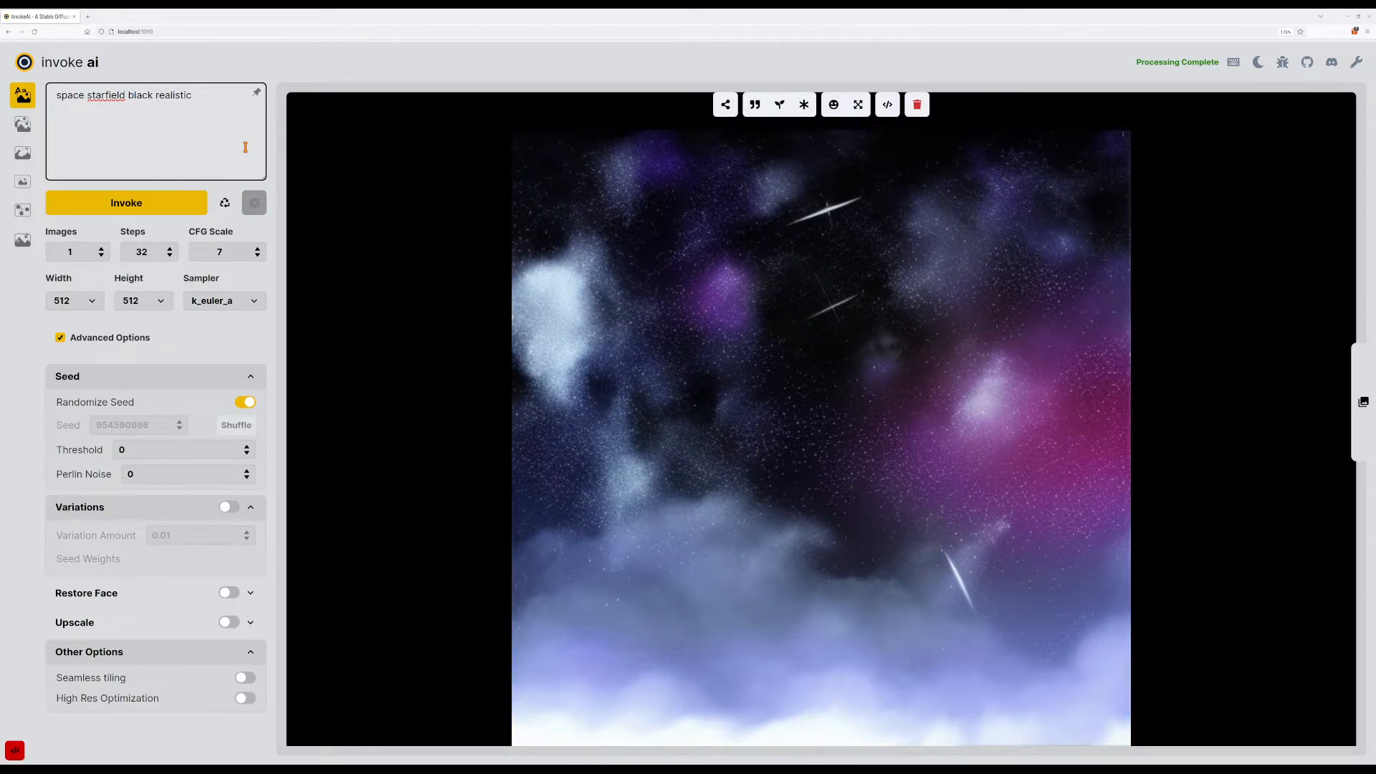
pyautogui.press('Return')
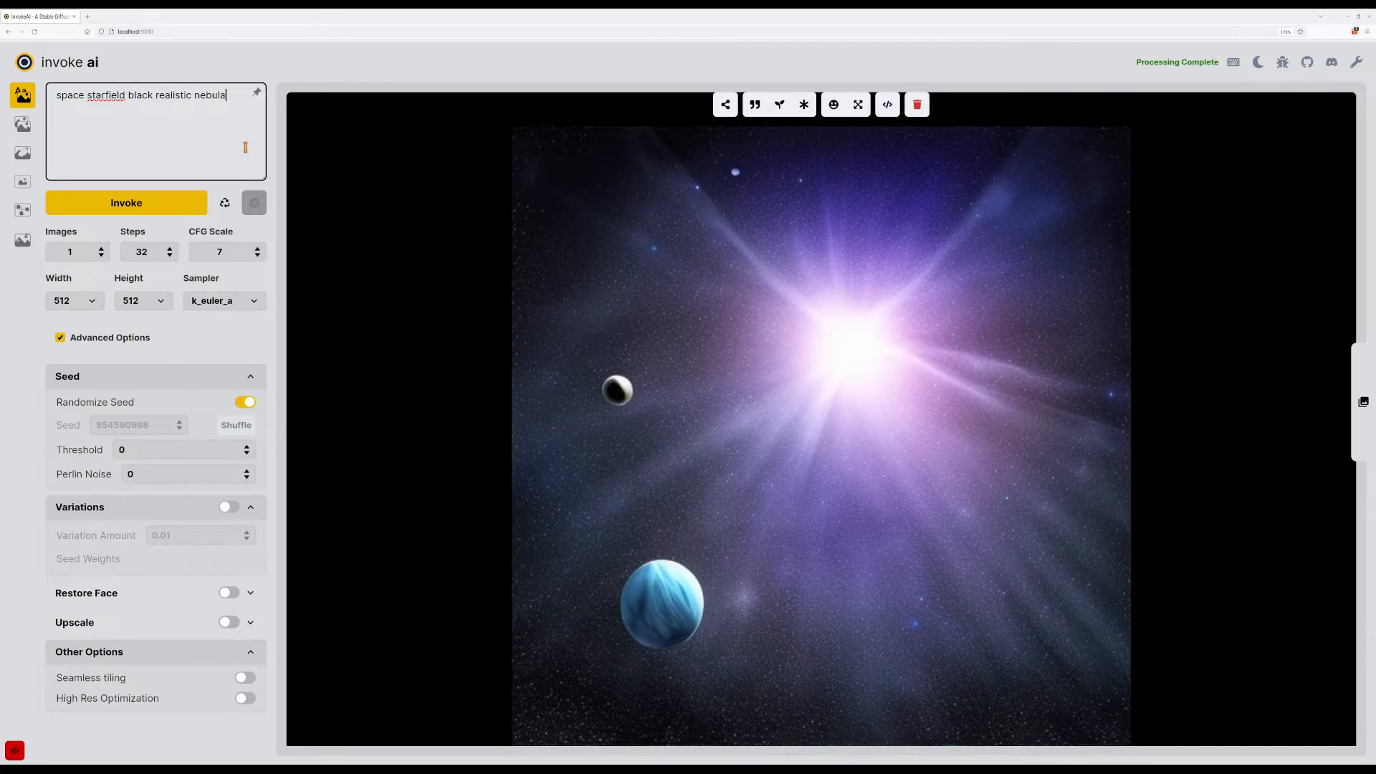
# Generate two images from the nebula prompt, and one more with "purple and" inserted before "black".
pyautogui.press('Return')
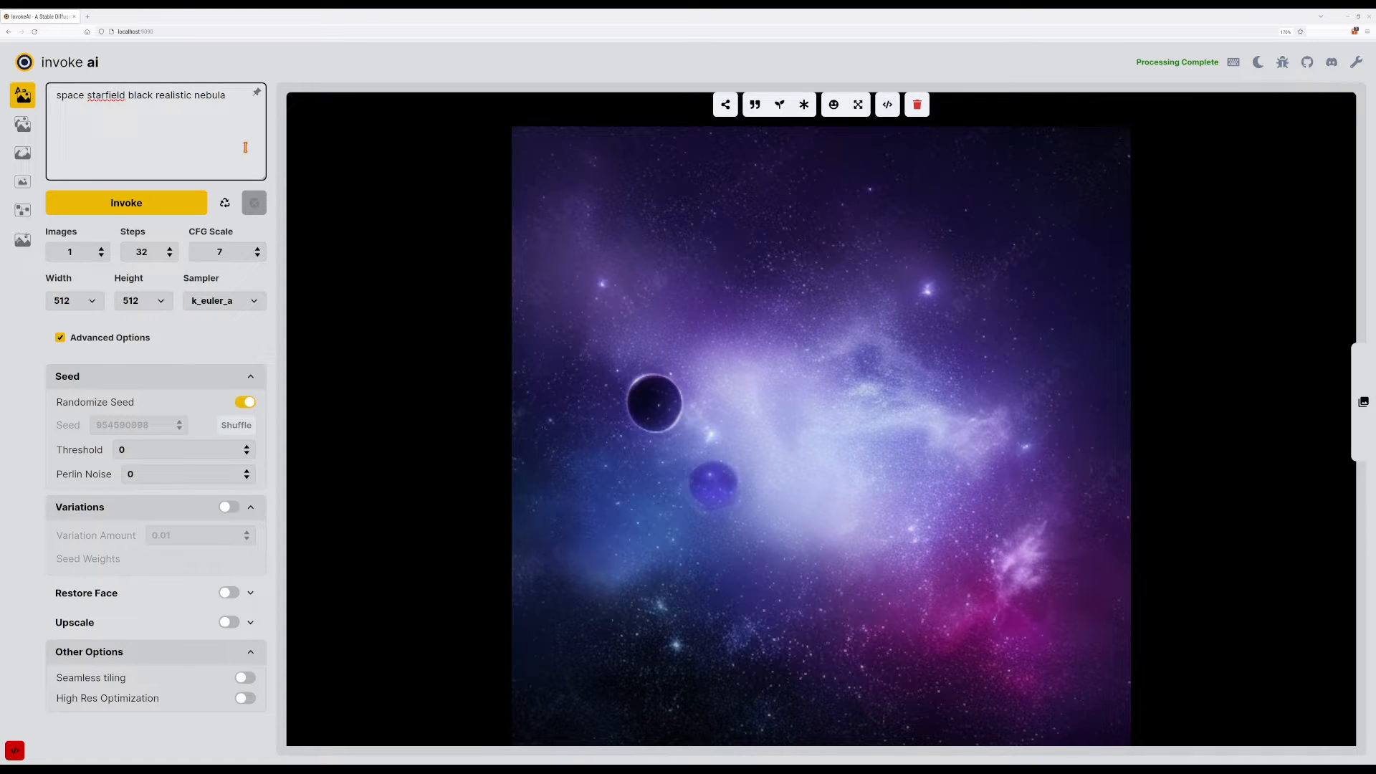
pyautogui.press('Return')
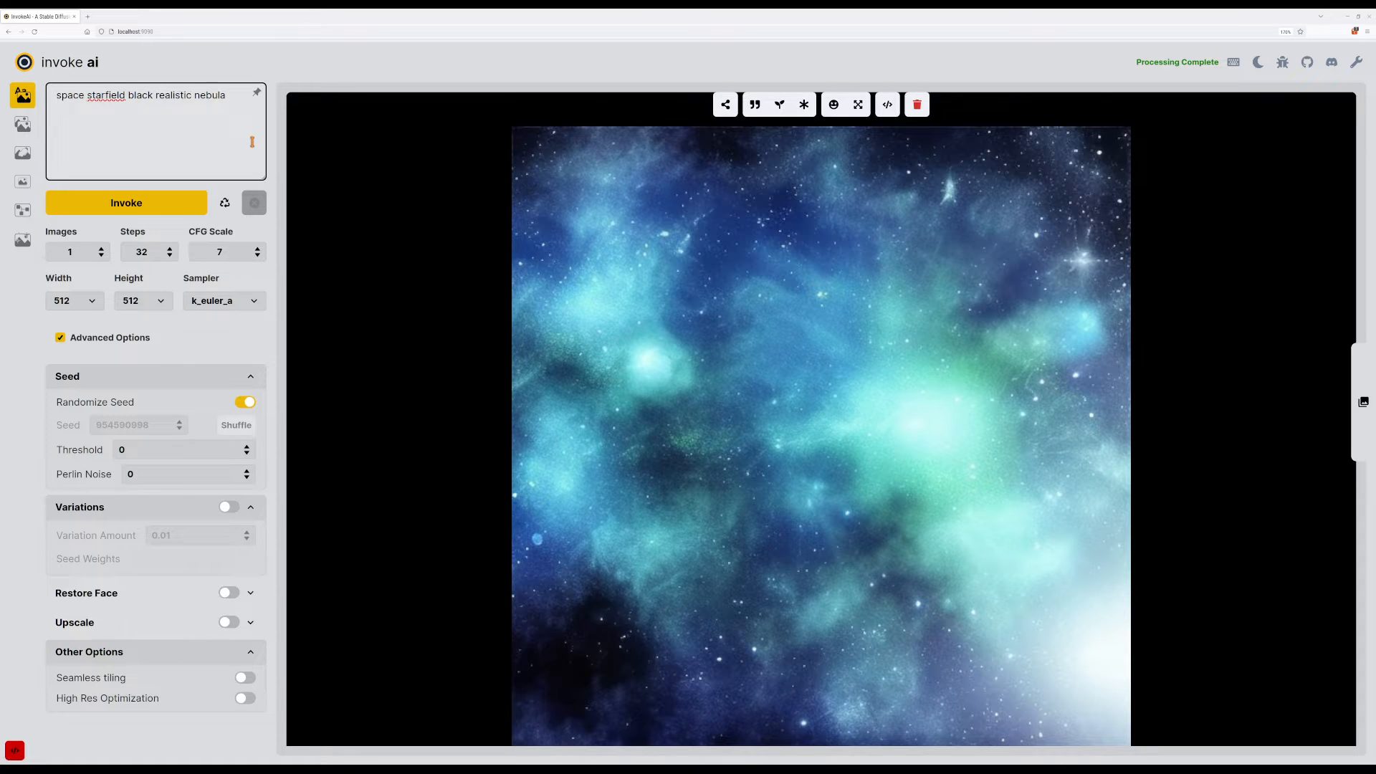
pyautogui.write('purple and')
pyautogui.hotkey('ctrl', 'Return')
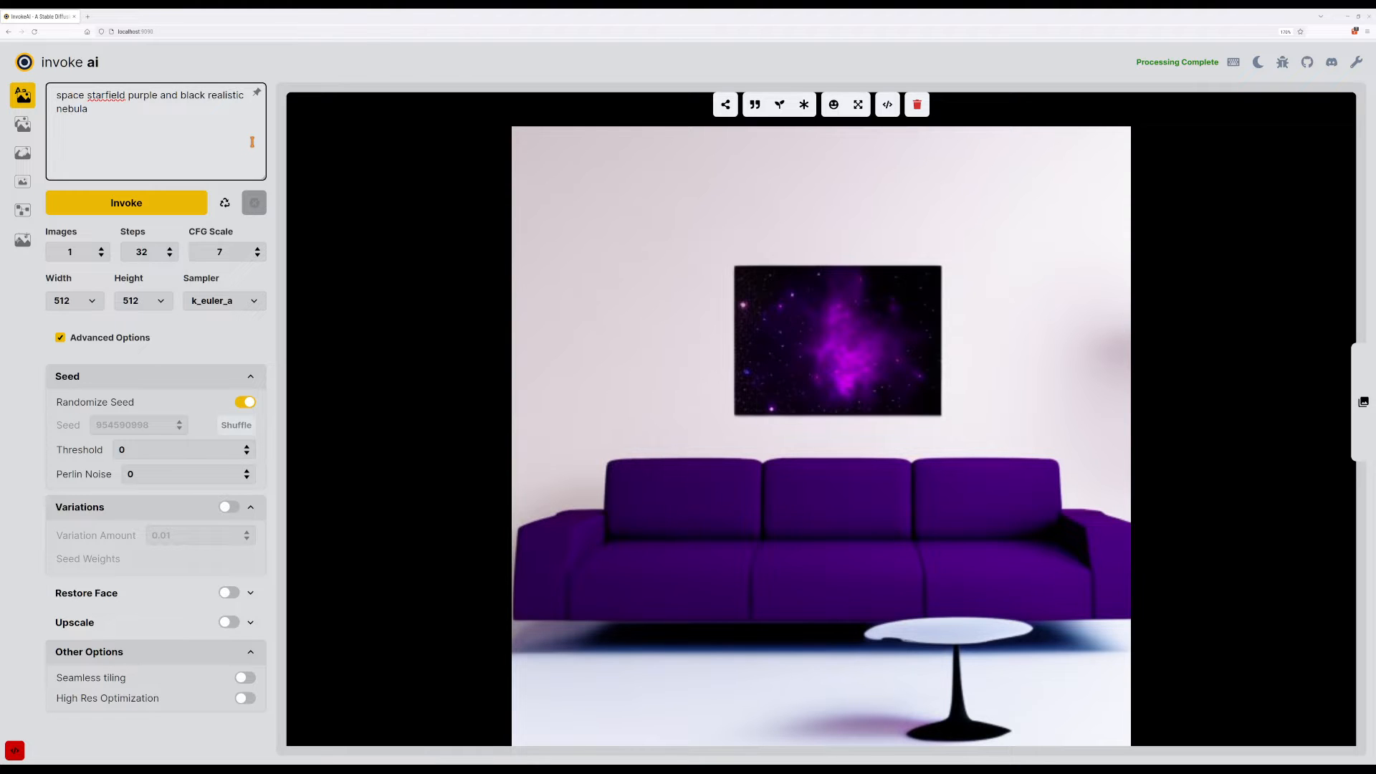
# Replace "nebula" with "astronomy" at the end of the prompt and generate an image.
pyautogui.write('spaec pho')
pyautogui.press('BackSpace')
pyautogui.hotkey('ctrl', 'shift', 'Left')
pyautogui.hotkey('ctrl', 'shift', 'Left')
pyautogui.press('BackSpace')
pyautogui.write('[space photo]')
pyautogui.hotkey('shift', 'Home')
pyautogui.write('astronomy')
pyautogui.press('Return')
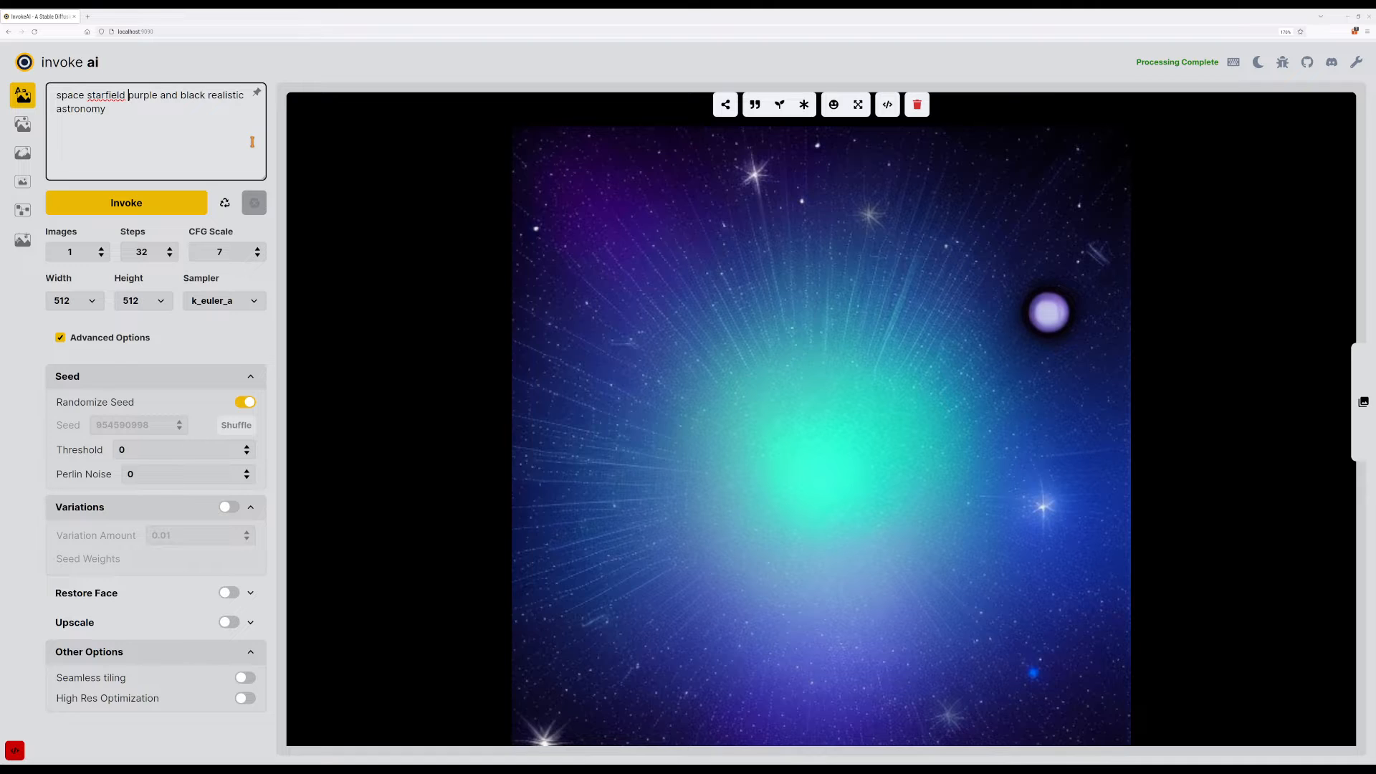
# Remove "starfield" from the prompt and generate an image.
pyautogui.hotkey('ctrl', 'shift', 'Right')
pyautogui.press('BackSpace')
pyautogui.press('Return')
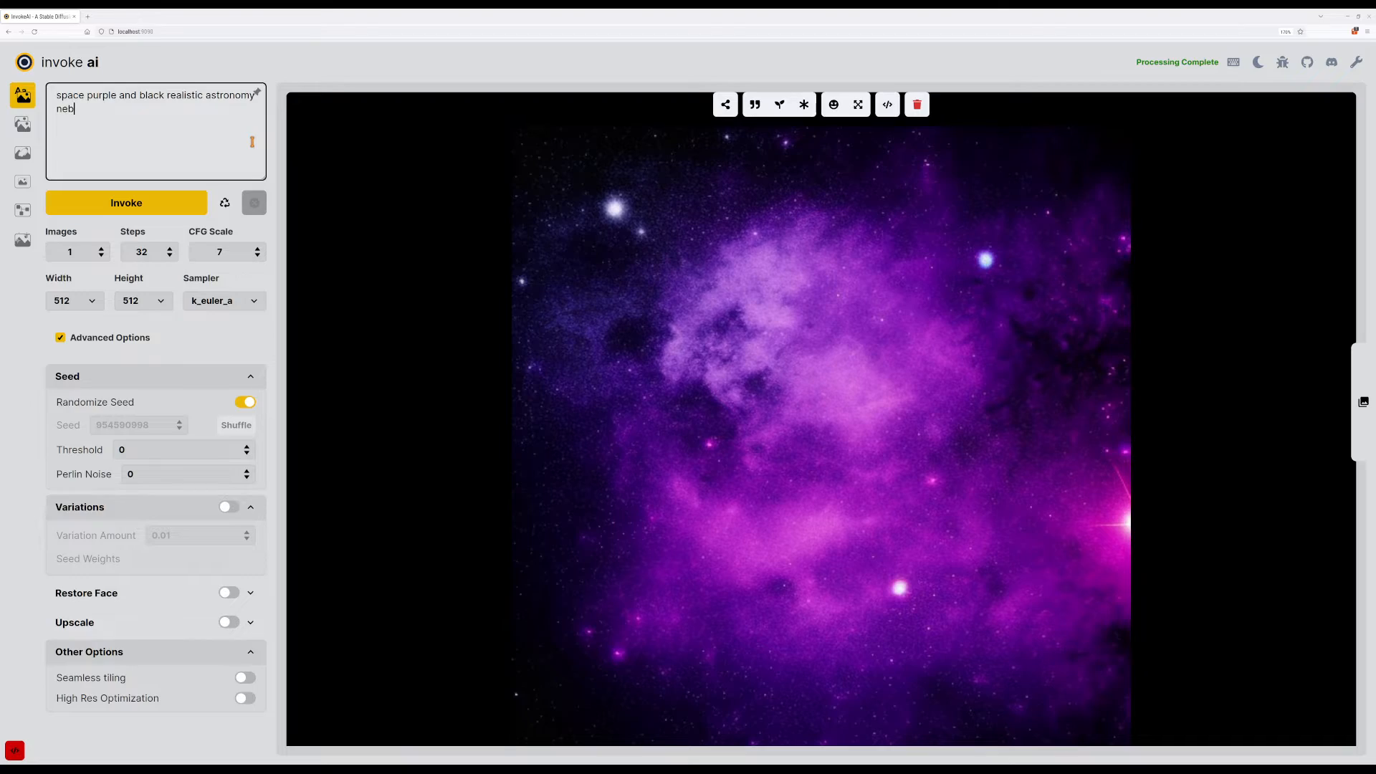
# Complete the prompt as "space purple and black realistic astronomy nebula" and generate five images from it.
pyautogui.write('a')
pyautogui.press('Return')
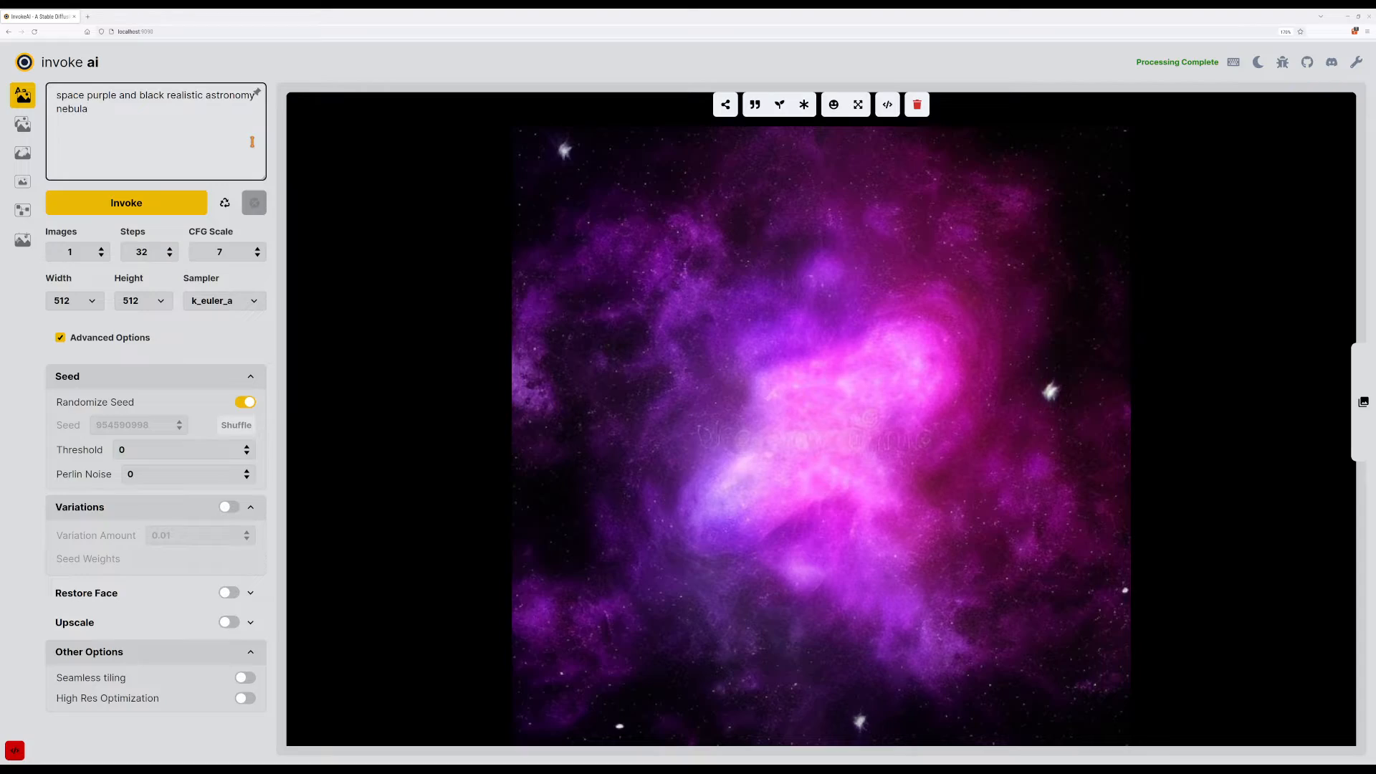
pyautogui.press('Return')
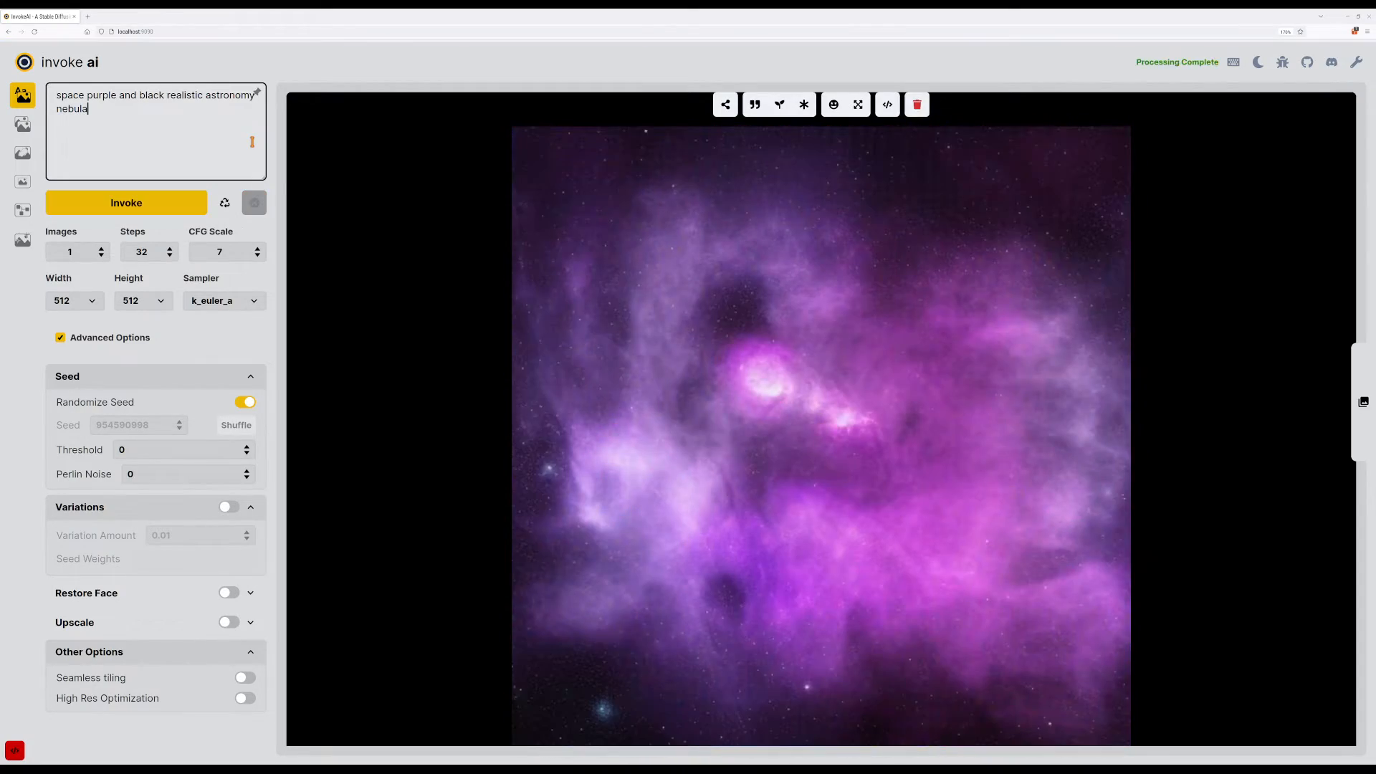
pyautogui.press('Return')
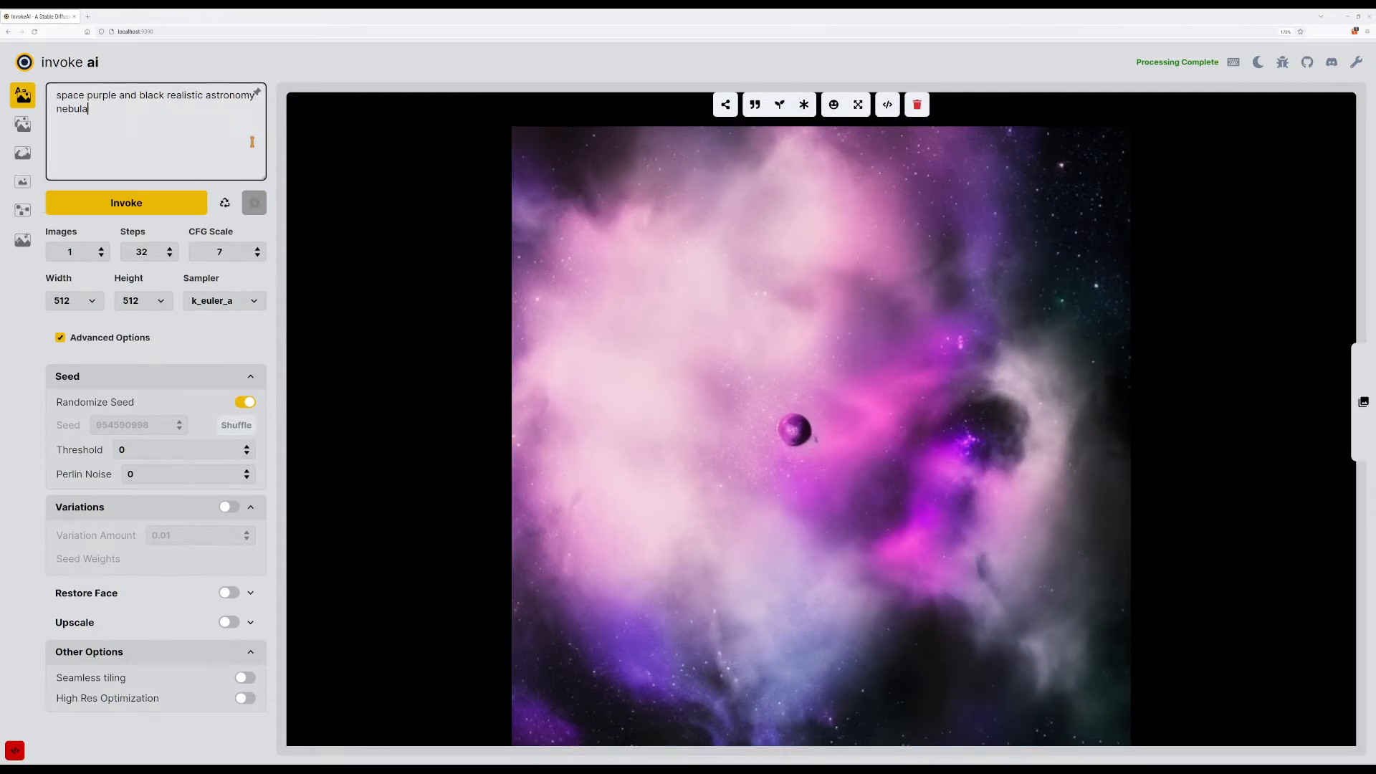
pyautogui.press('Return')
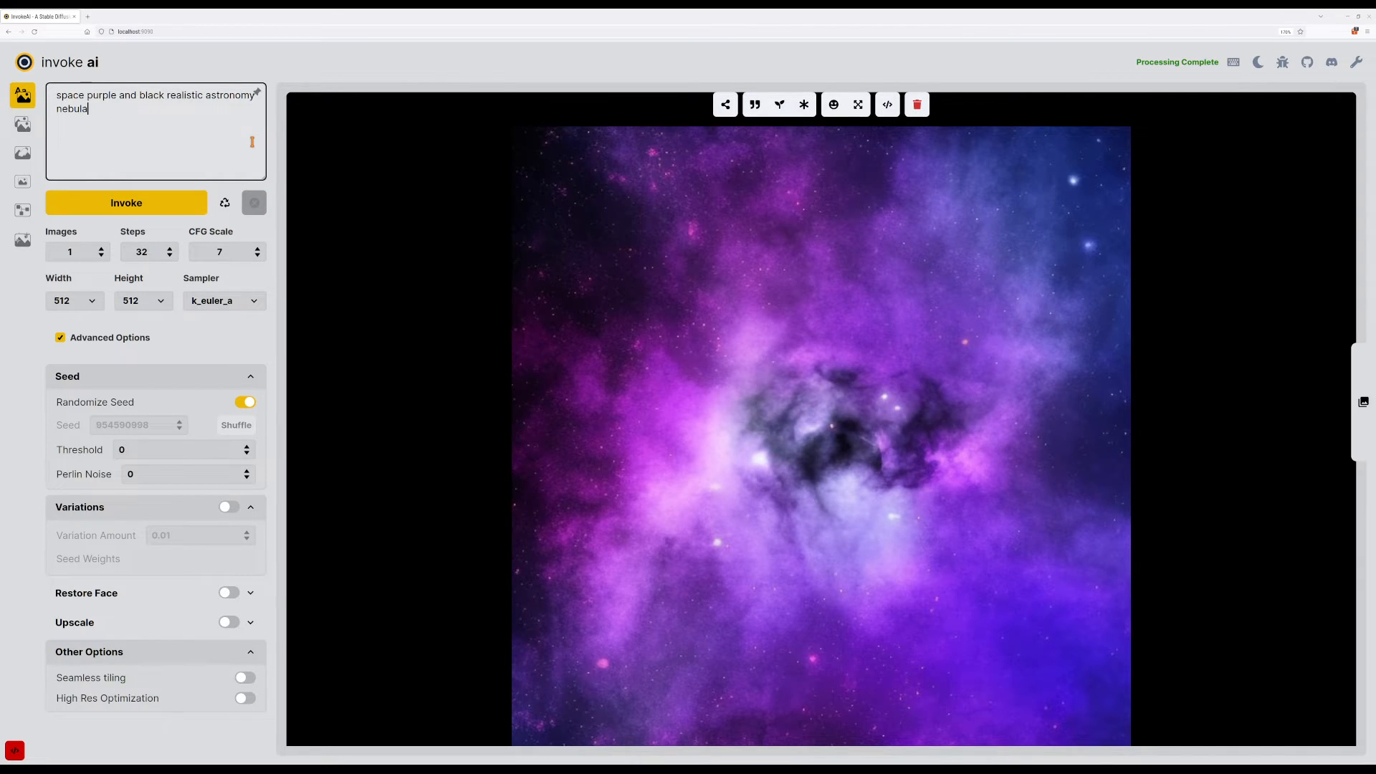
pyautogui.press('Return')
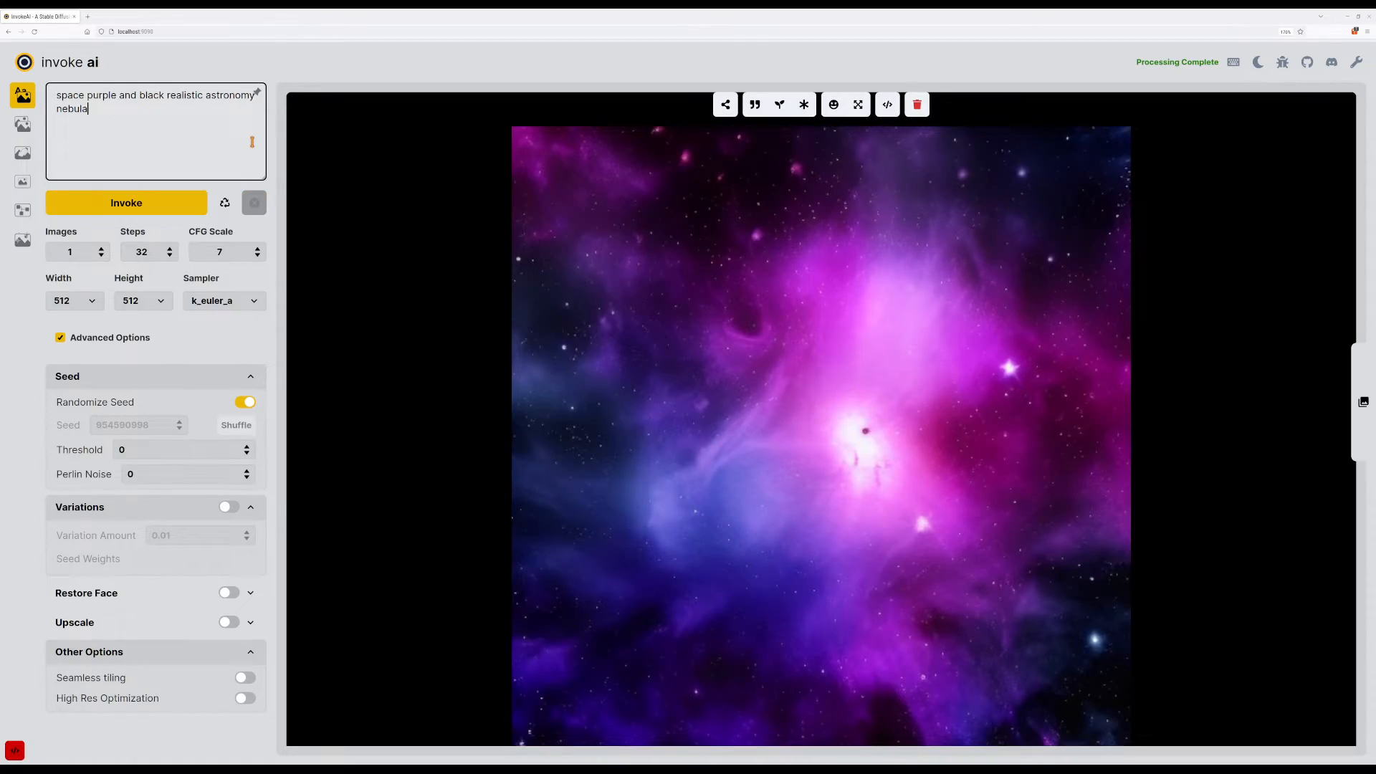
# Generate another nebula image, and one more with "nebula" deleted from the end of the prompt.
pyautogui.hotkey('ctrl', 'shift', 'Left')
pyautogui.press('Return')
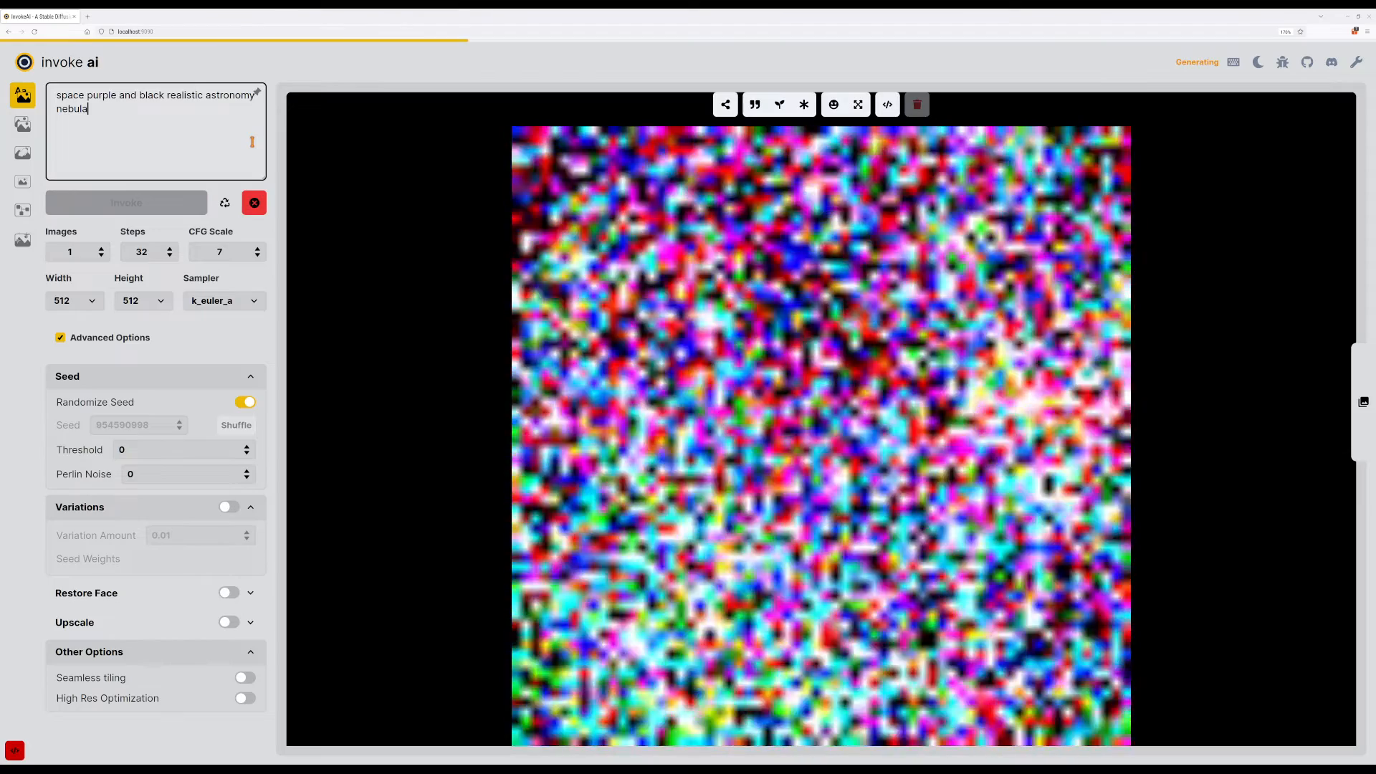
pyautogui.press('BackSpace')
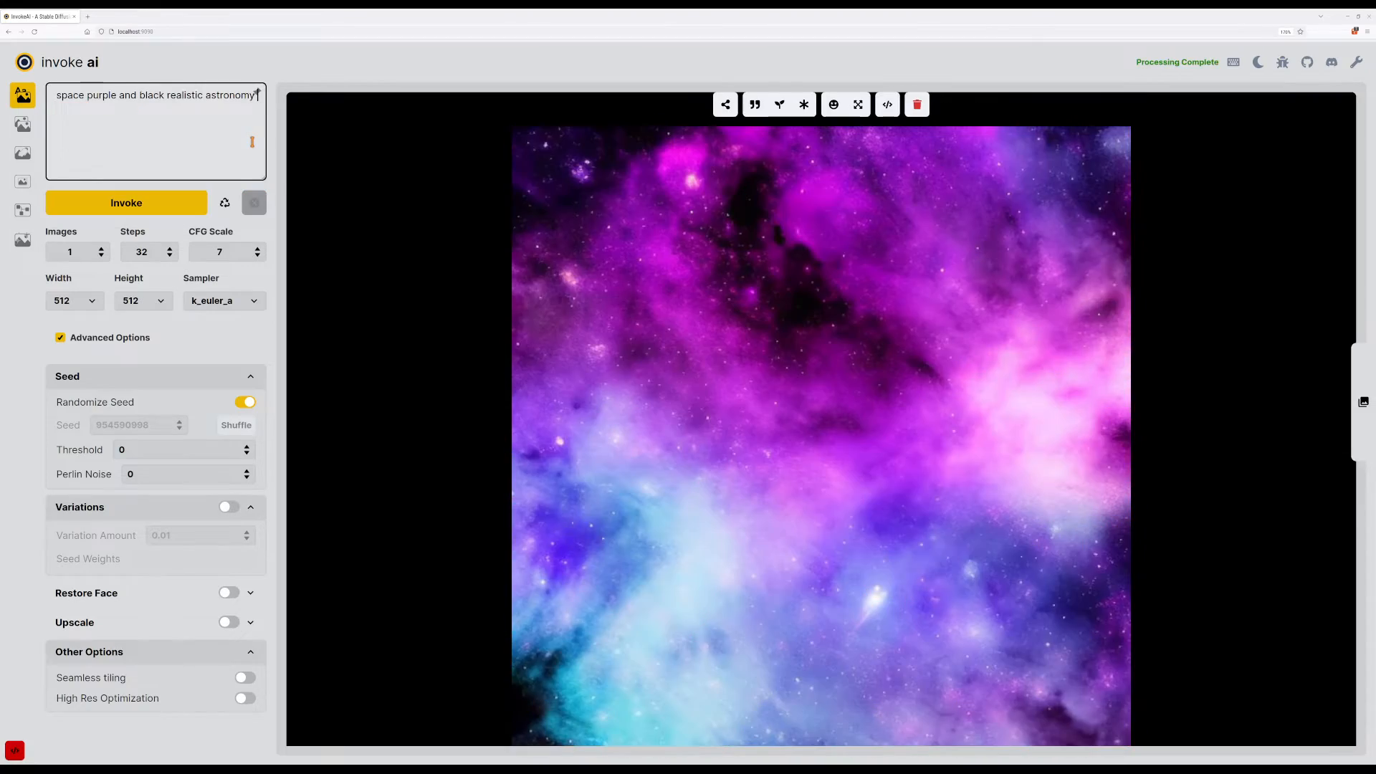
pyautogui.press('Return')
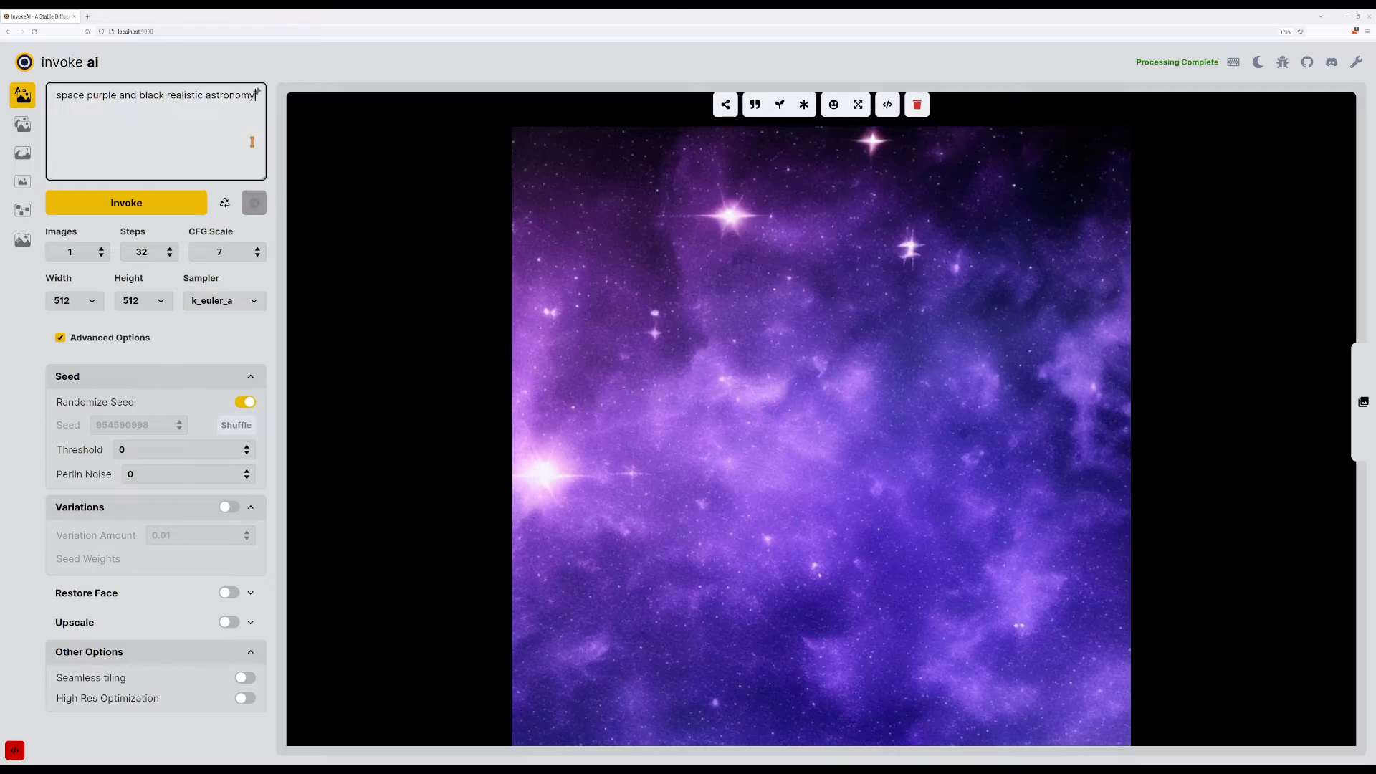
# Generate an image from "space purple and black realistic astronomy" and send it to Inpainting.
pyautogui.press('Return')
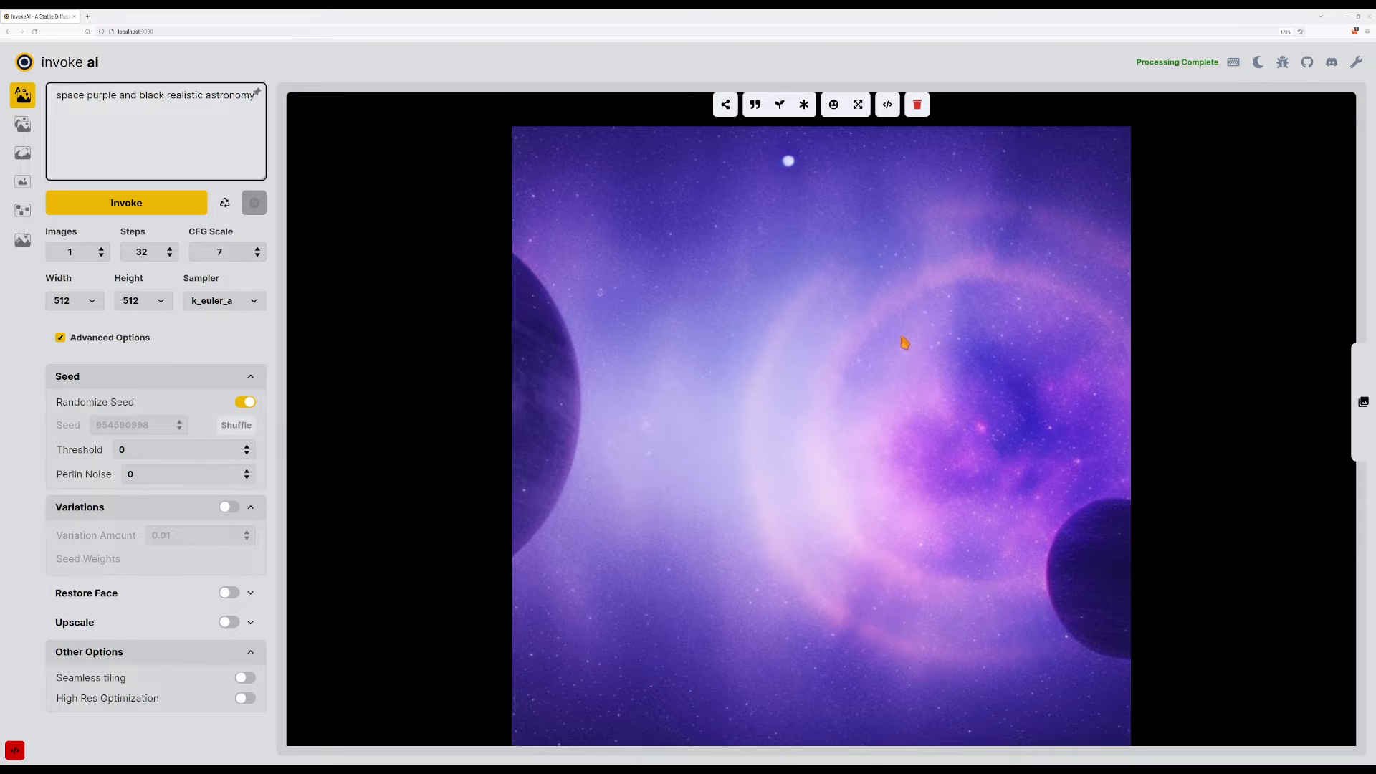
pyautogui.click(748, 306)
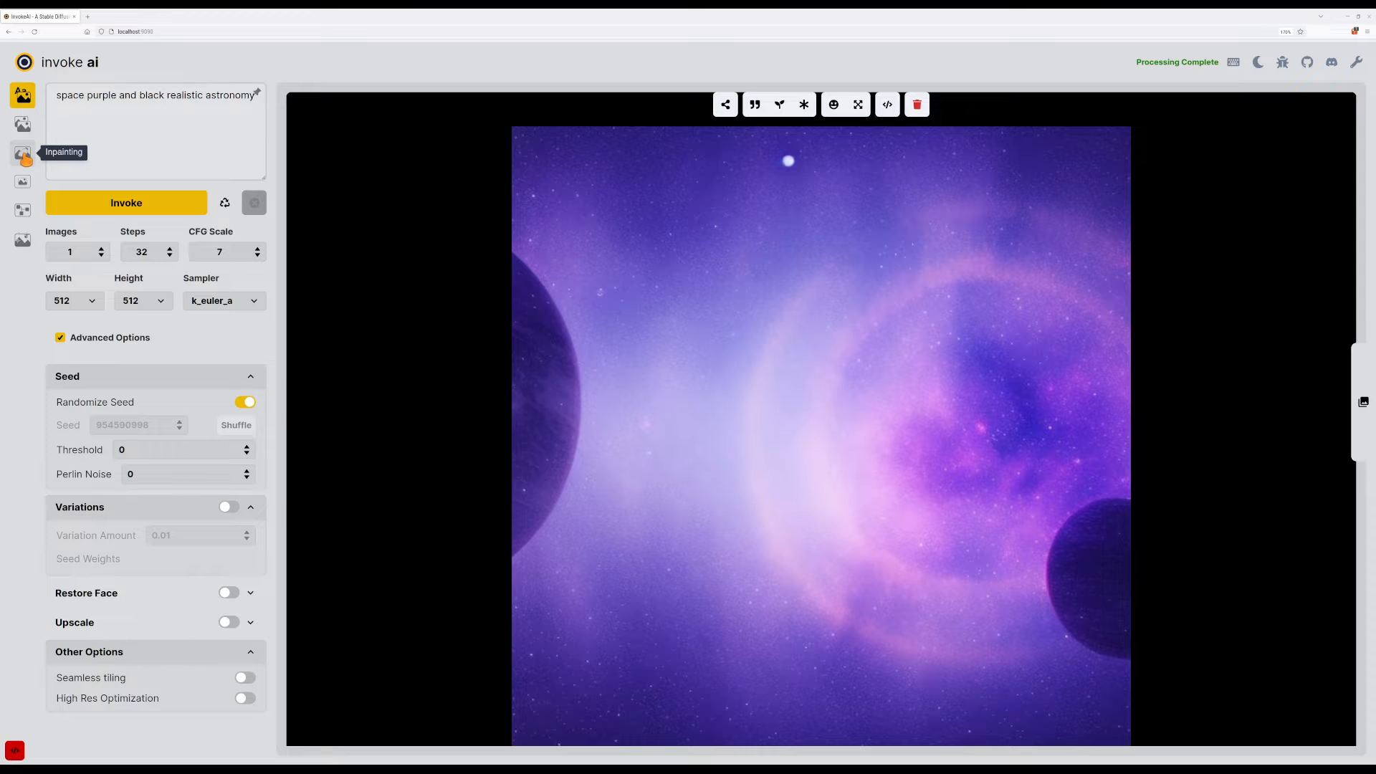
pyautogui.moveTo(726, 108)
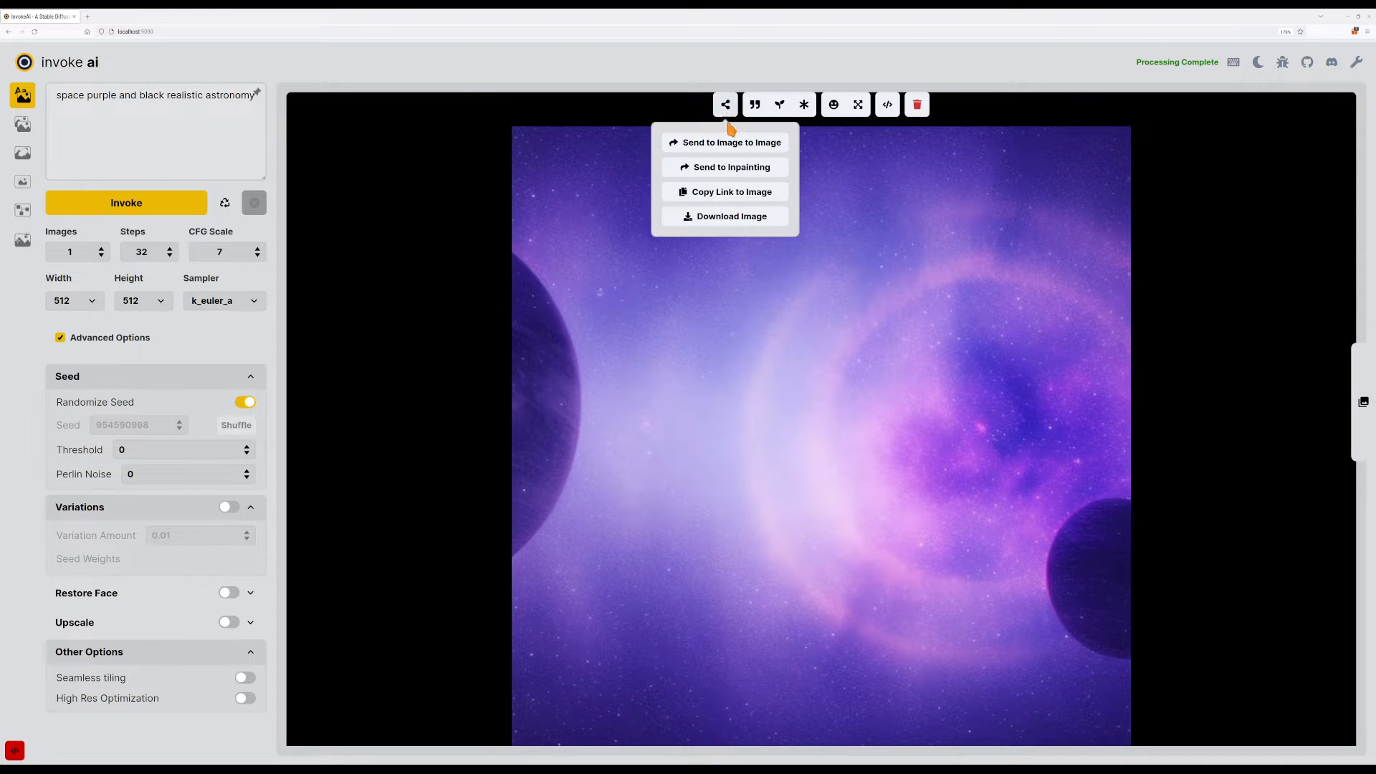
pyautogui.click(726, 168)
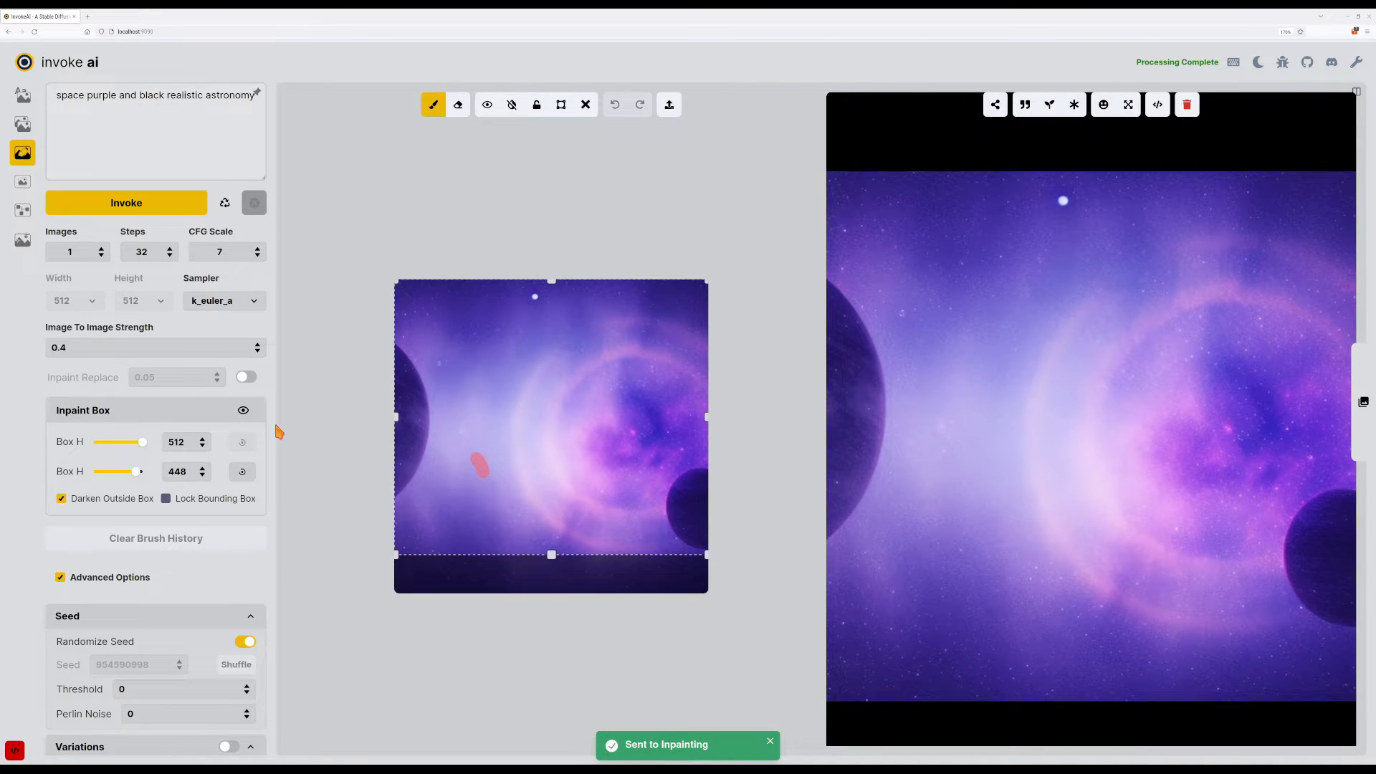
# Shift the inpaint box slightly down and replace the old mask with a round spot in the image's lower middle.
pyautogui.moveTo(572, 552); pyautogui.dragTo(575, 564)
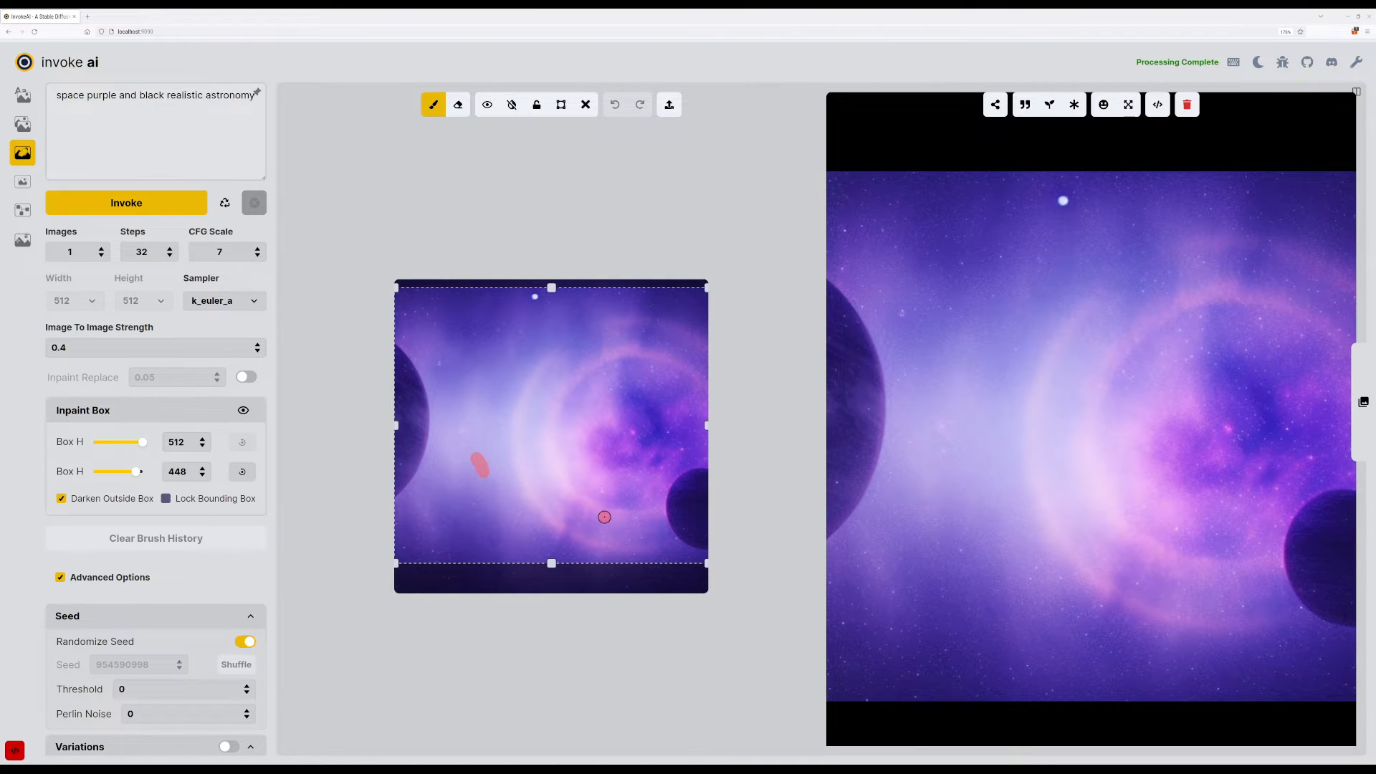
pyautogui.click(539, 524)
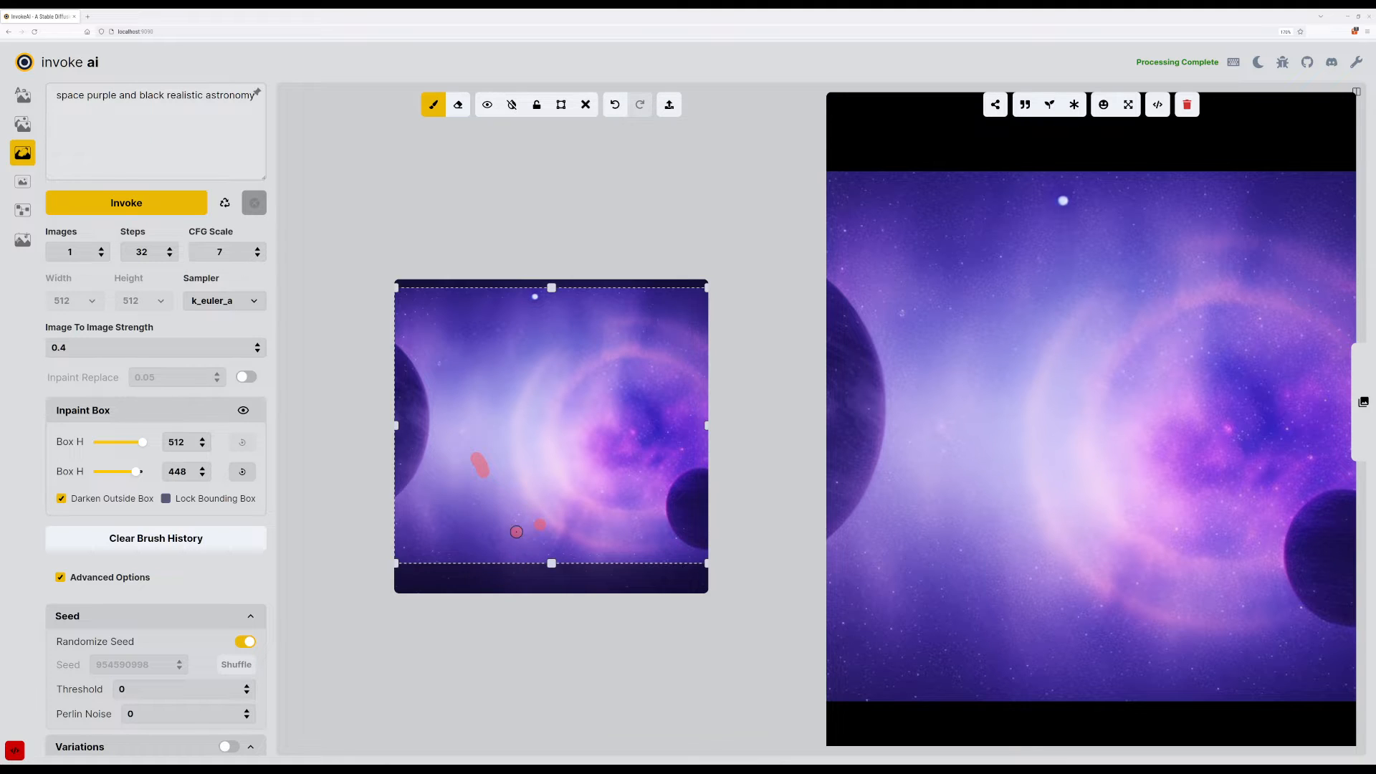
pyautogui.hotkey('shift', 'c')
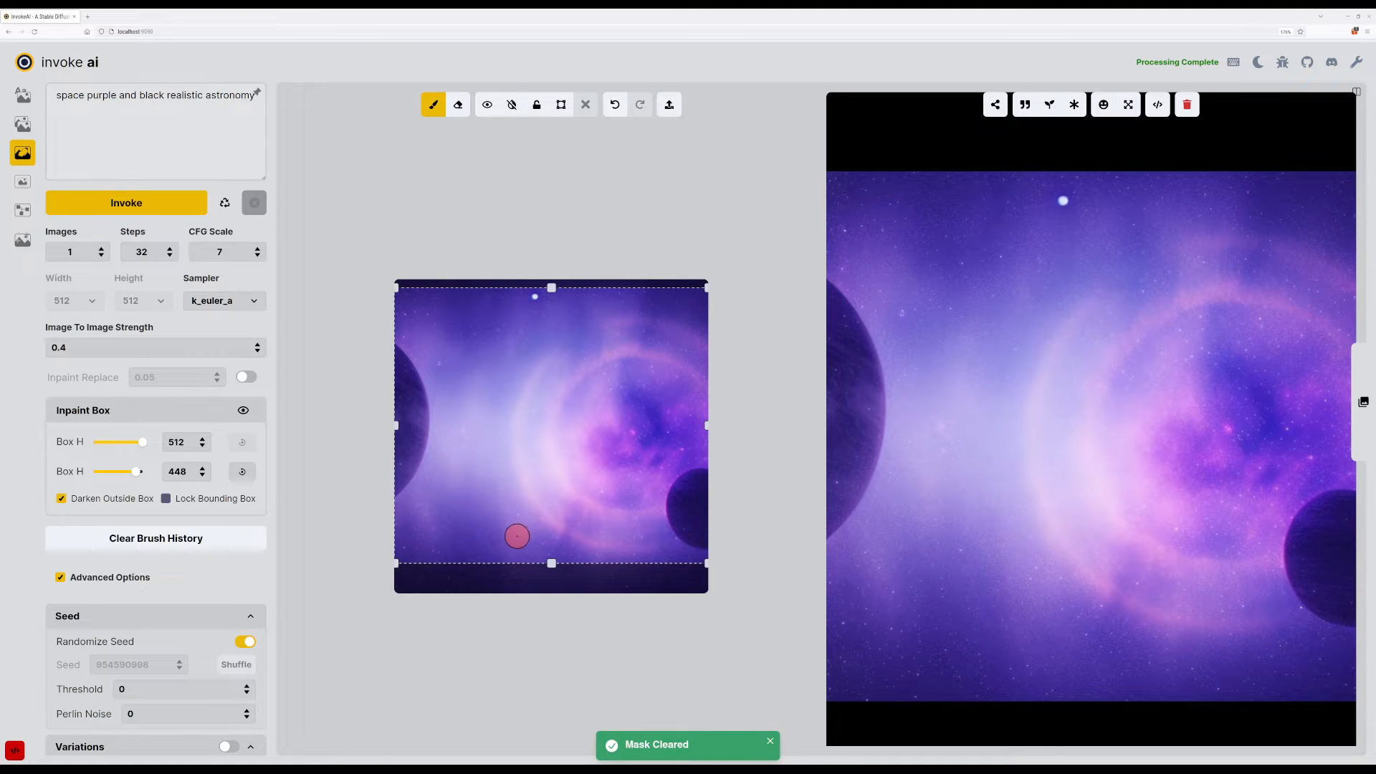
pyautogui.click(526, 525)
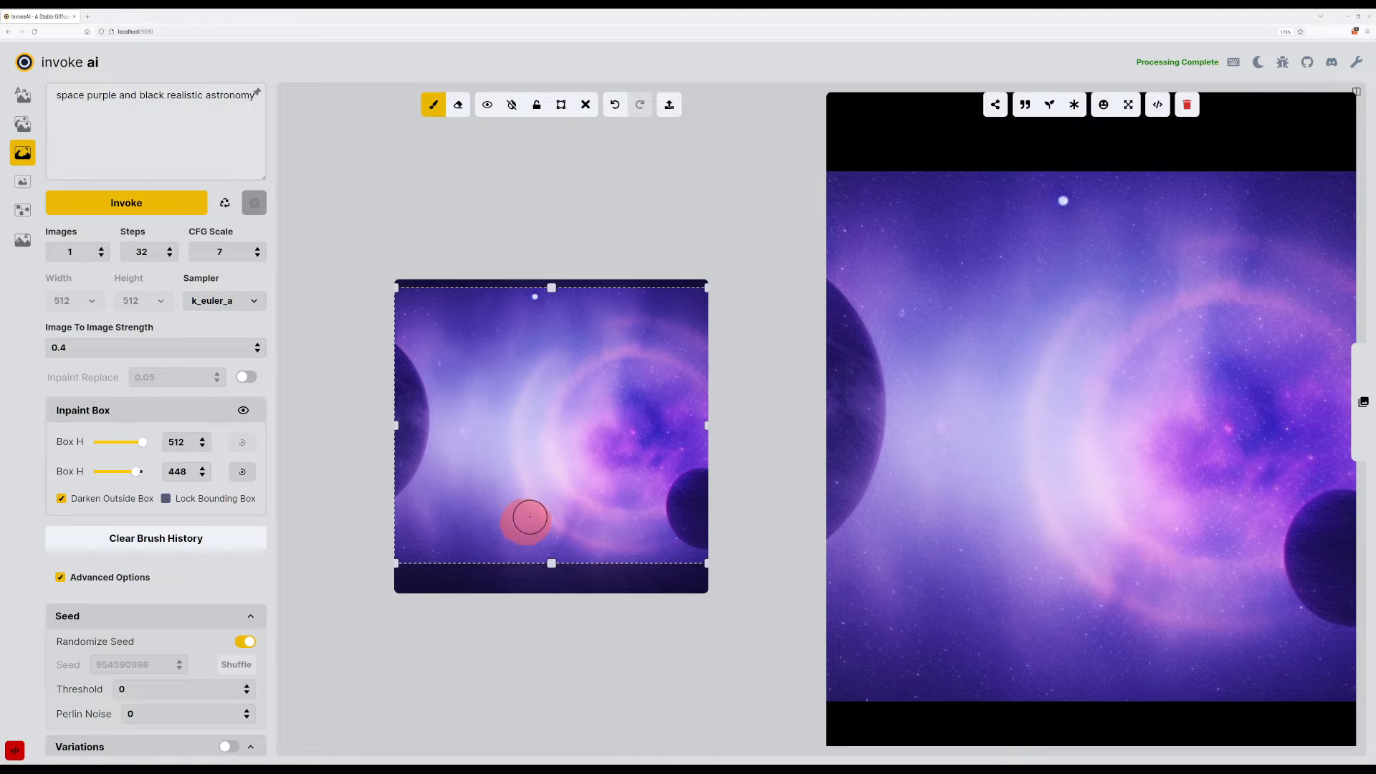
# Replace the prompt with "saturn", set Image To Image Strength to 0.8 and generate an inpainted image.
pyautogui.click(203, 131)
pyautogui.hotkey('ctrl', 'a')
pyautogui.write('sa')
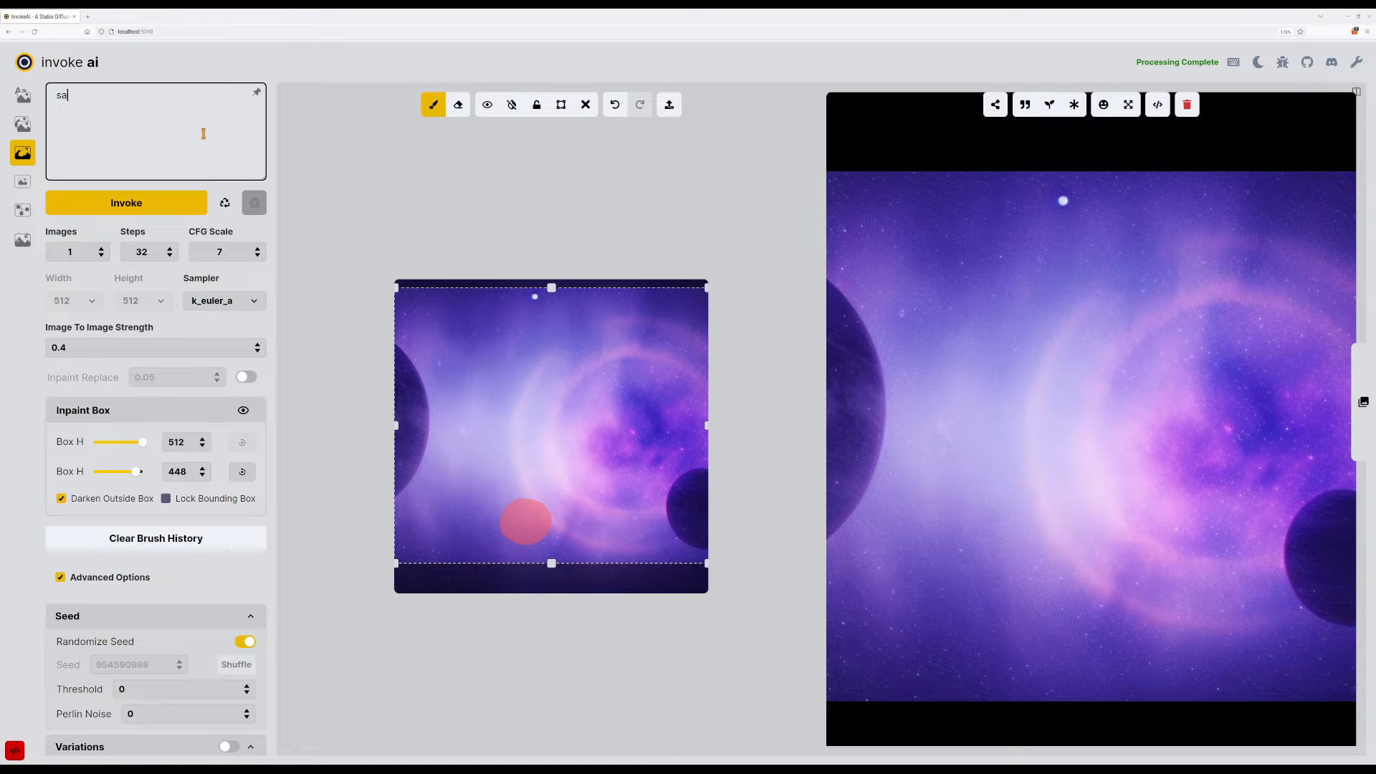
pyautogui.write('turn')
pyautogui.hotkey('ctrl', 'Return')
pyautogui.click(87, 349)
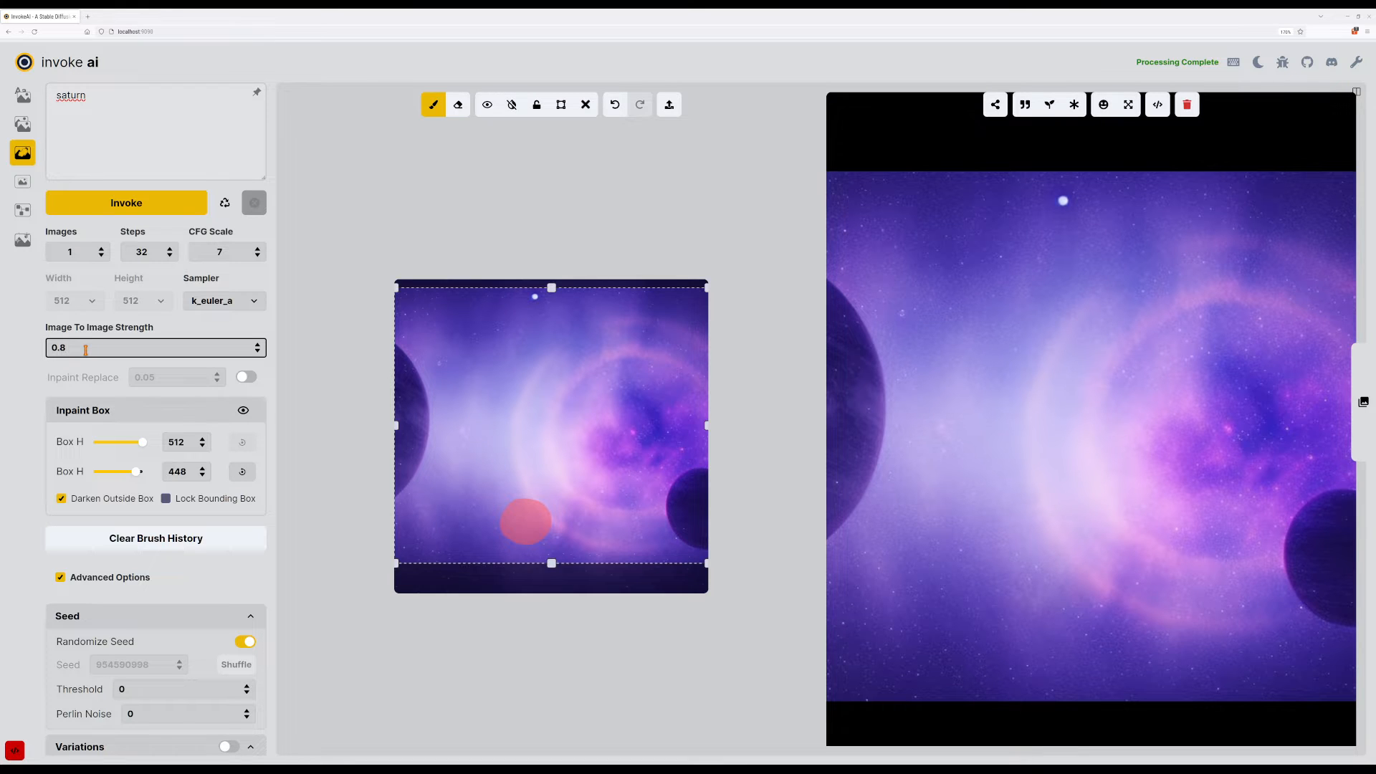
pyautogui.click(131, 203)
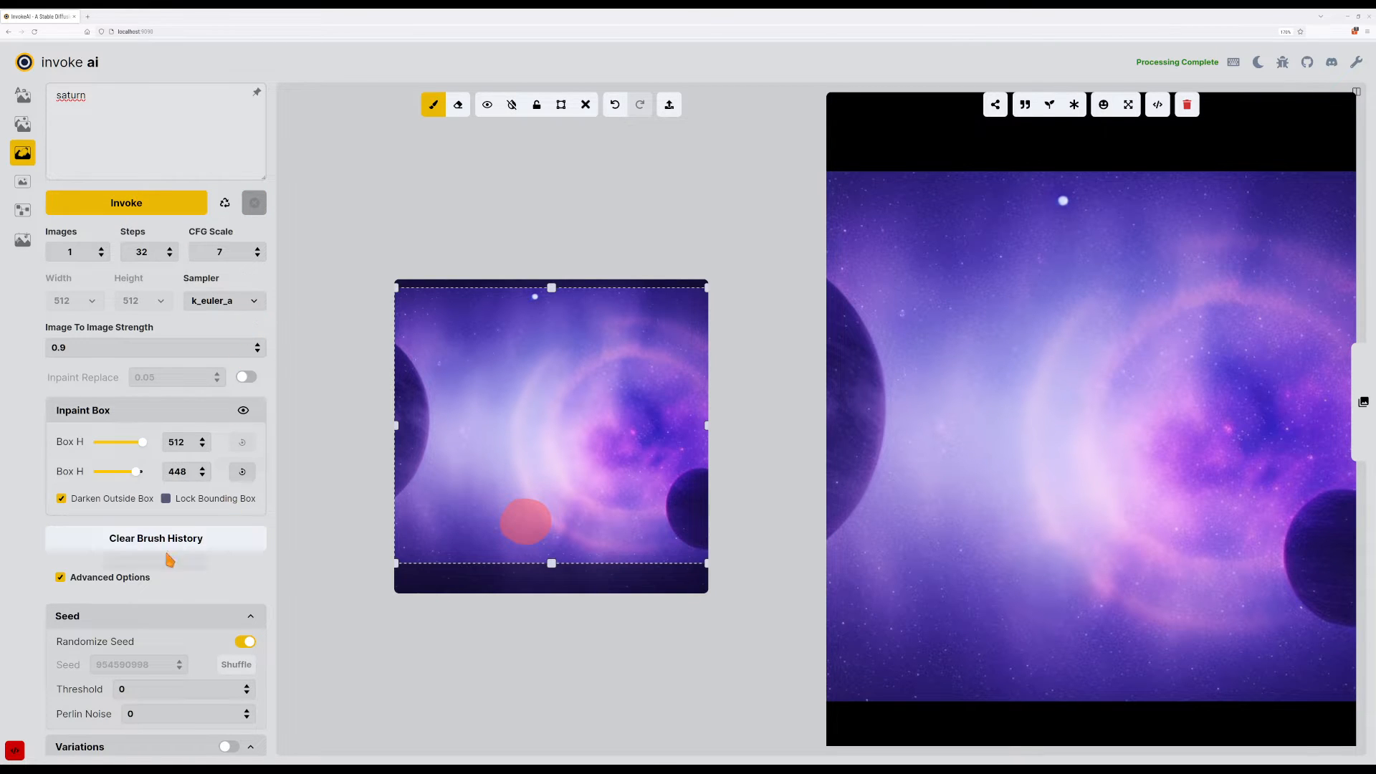
# Inpaint the masked spot with the "saturn" prompt several times at an Image To Image Strength of 0.9.
pyautogui.click(151, 203)
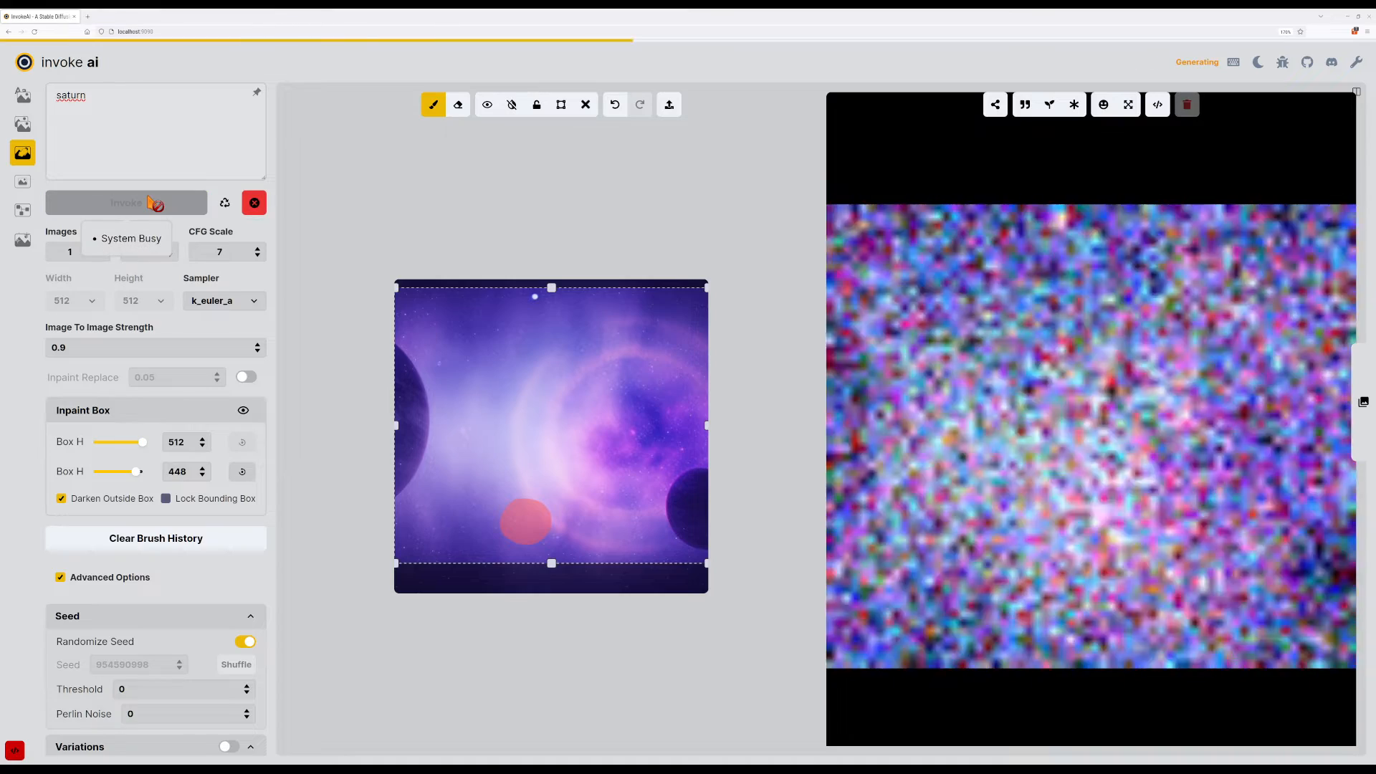
pyautogui.click(150, 203)
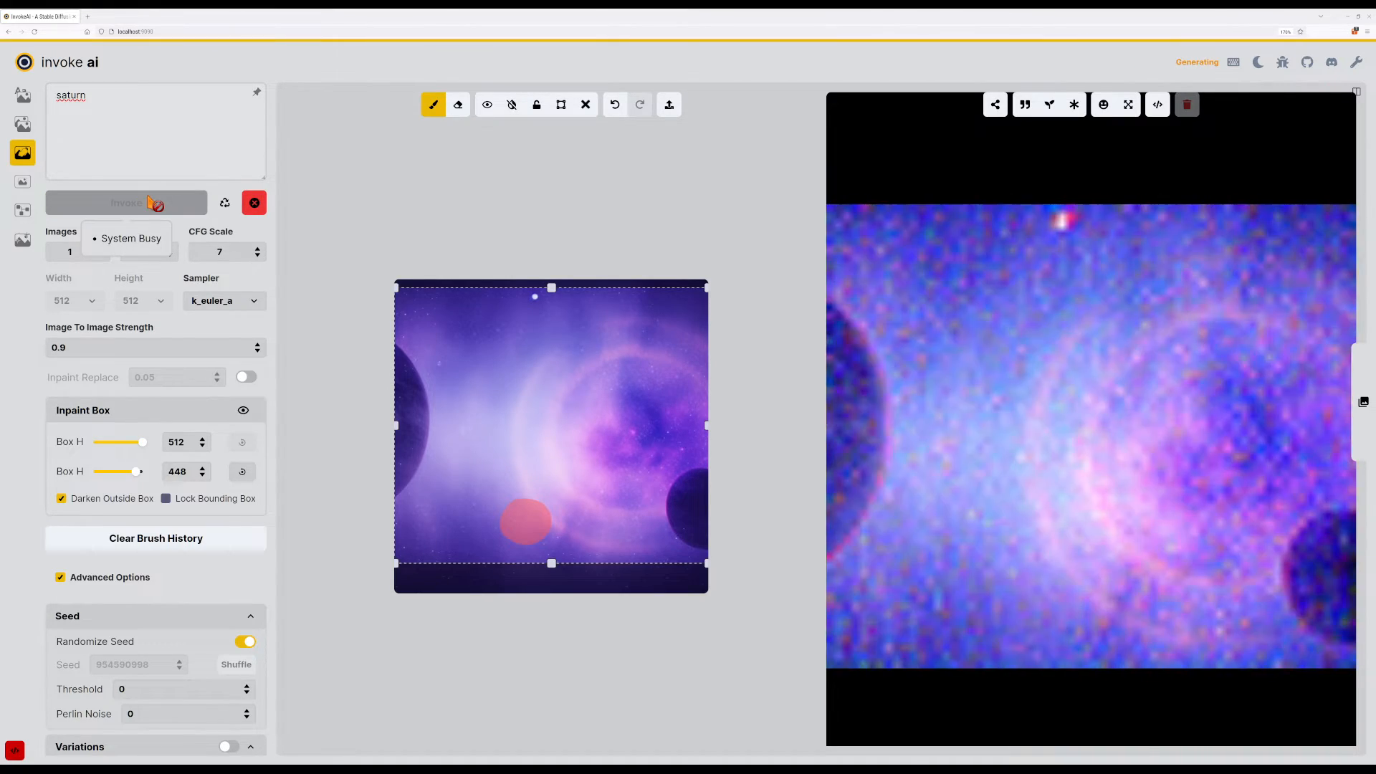
pyautogui.click(152, 203)
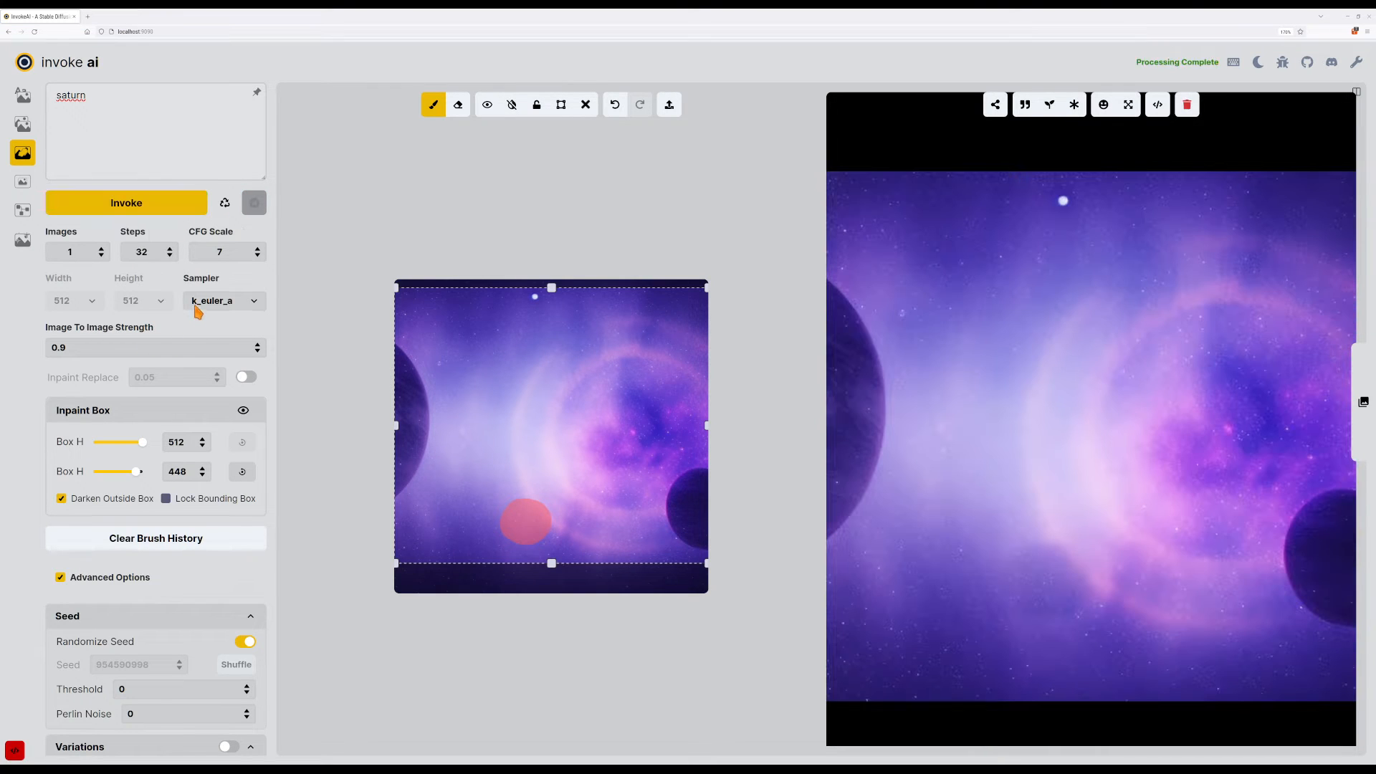
pyautogui.click(163, 207)
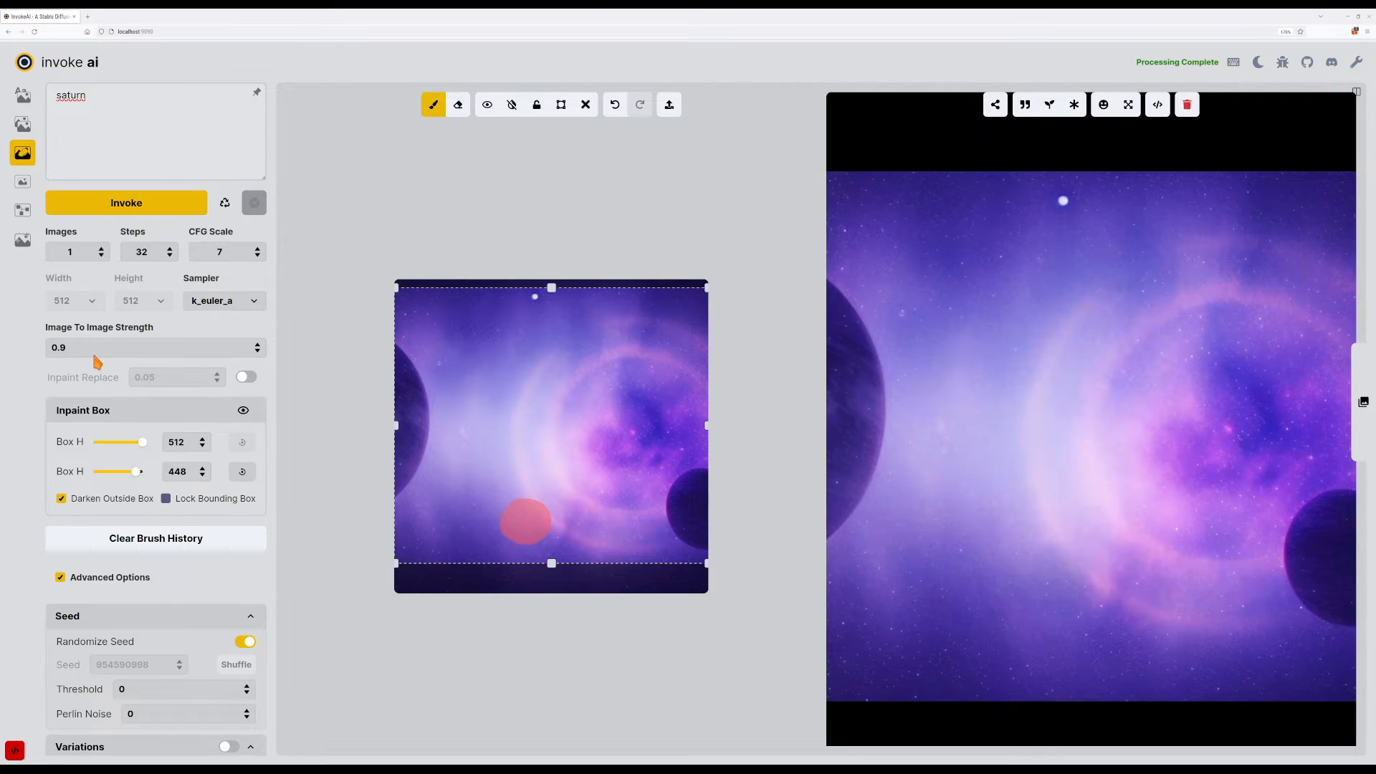
# Change the prompt to "planet saturn" and generate several inpainted versions of the masked spot.
pyautogui.click(131, 128)
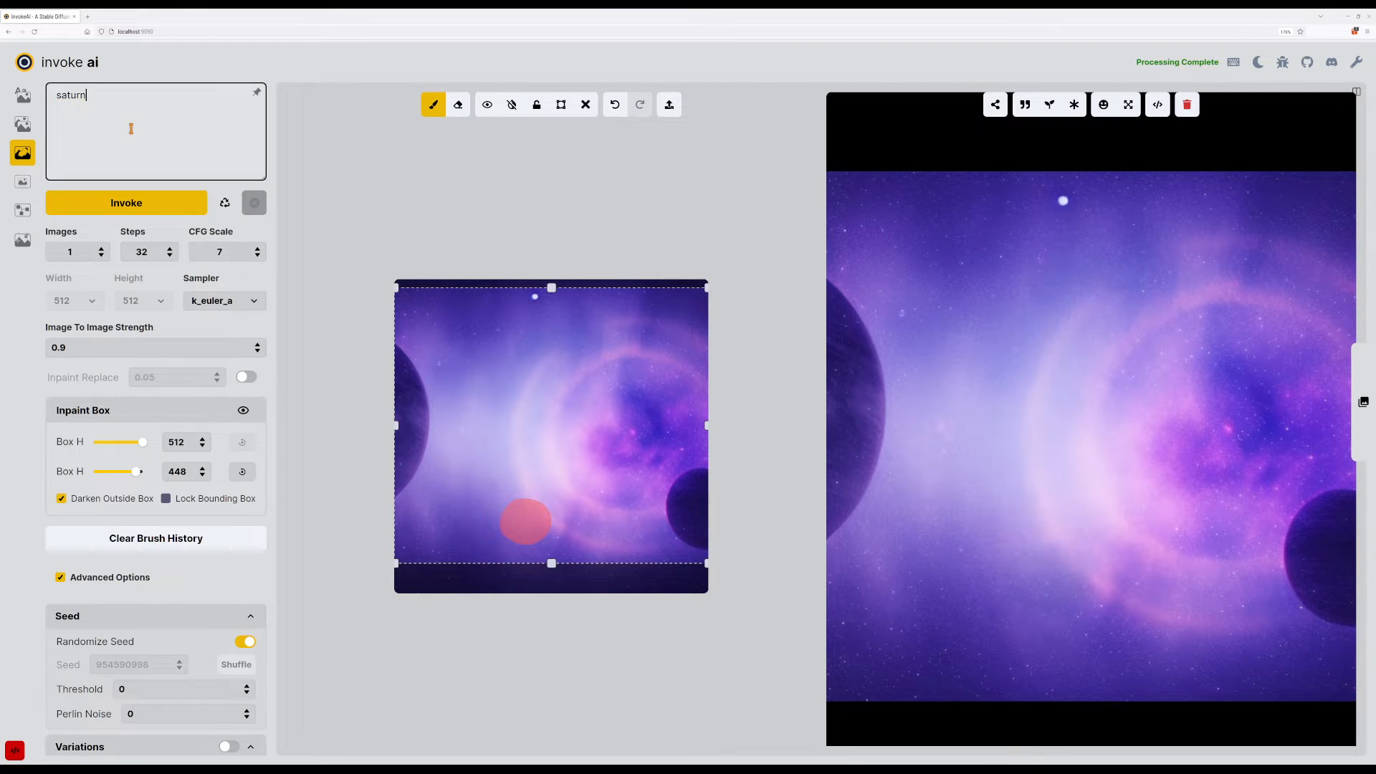
pyautogui.press('Return')
pyautogui.press('BackSpace')
pyautogui.press('Return')
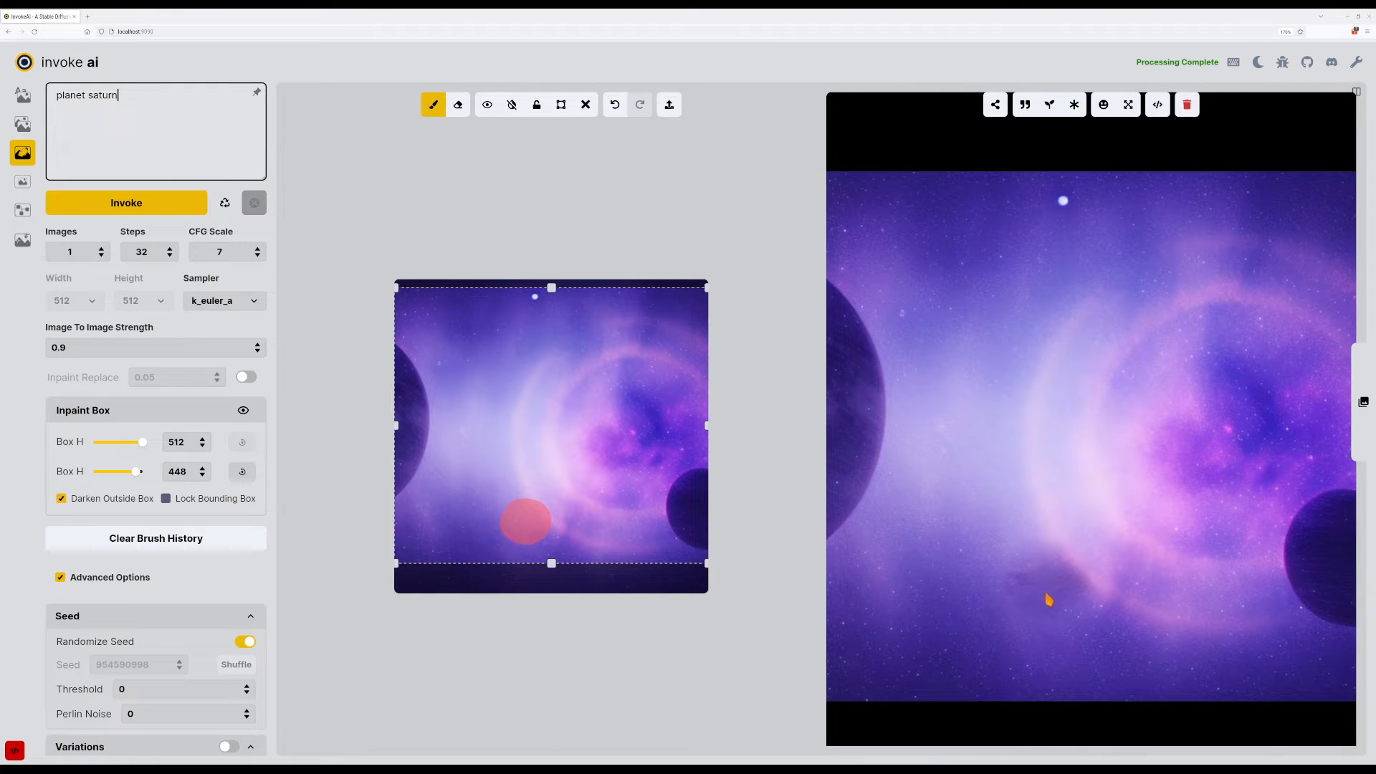
pyautogui.click(135, 208)
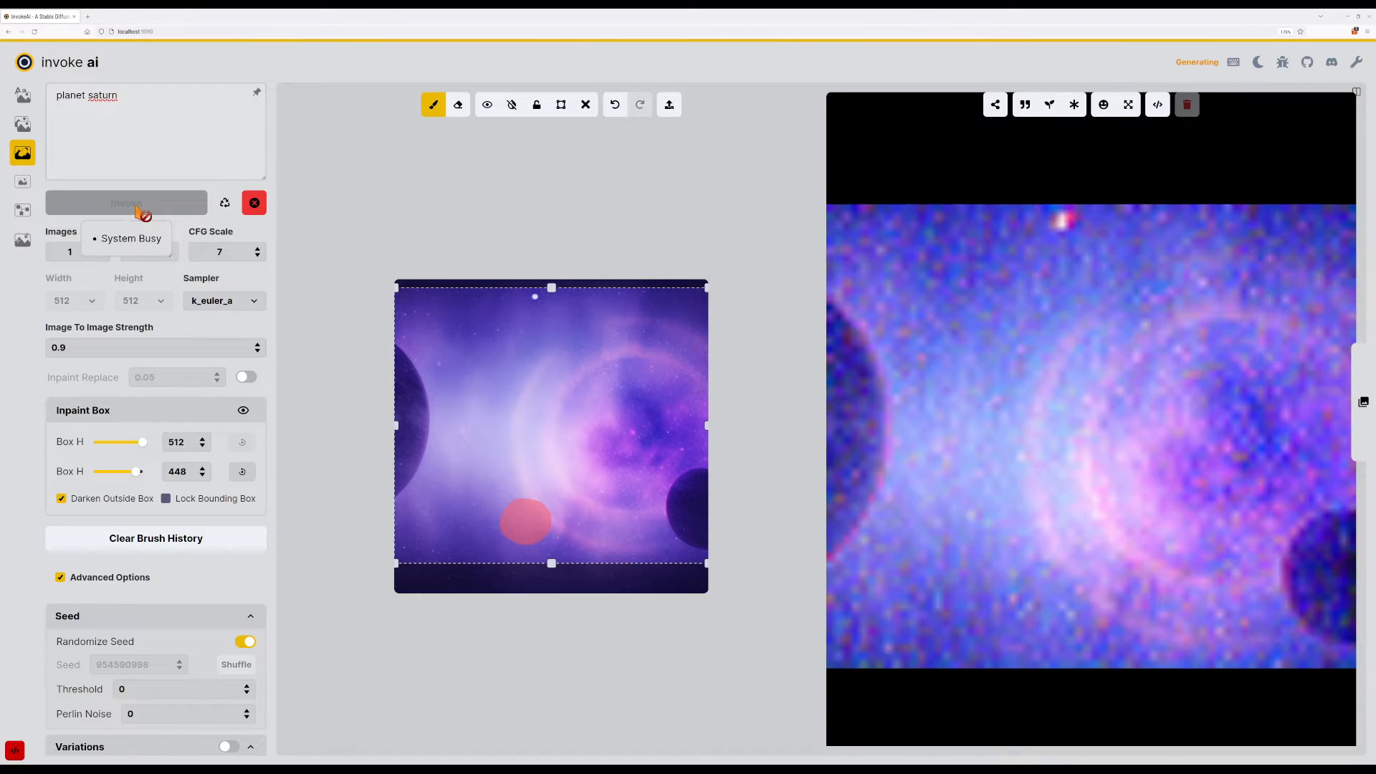
pyautogui.click(137, 210)
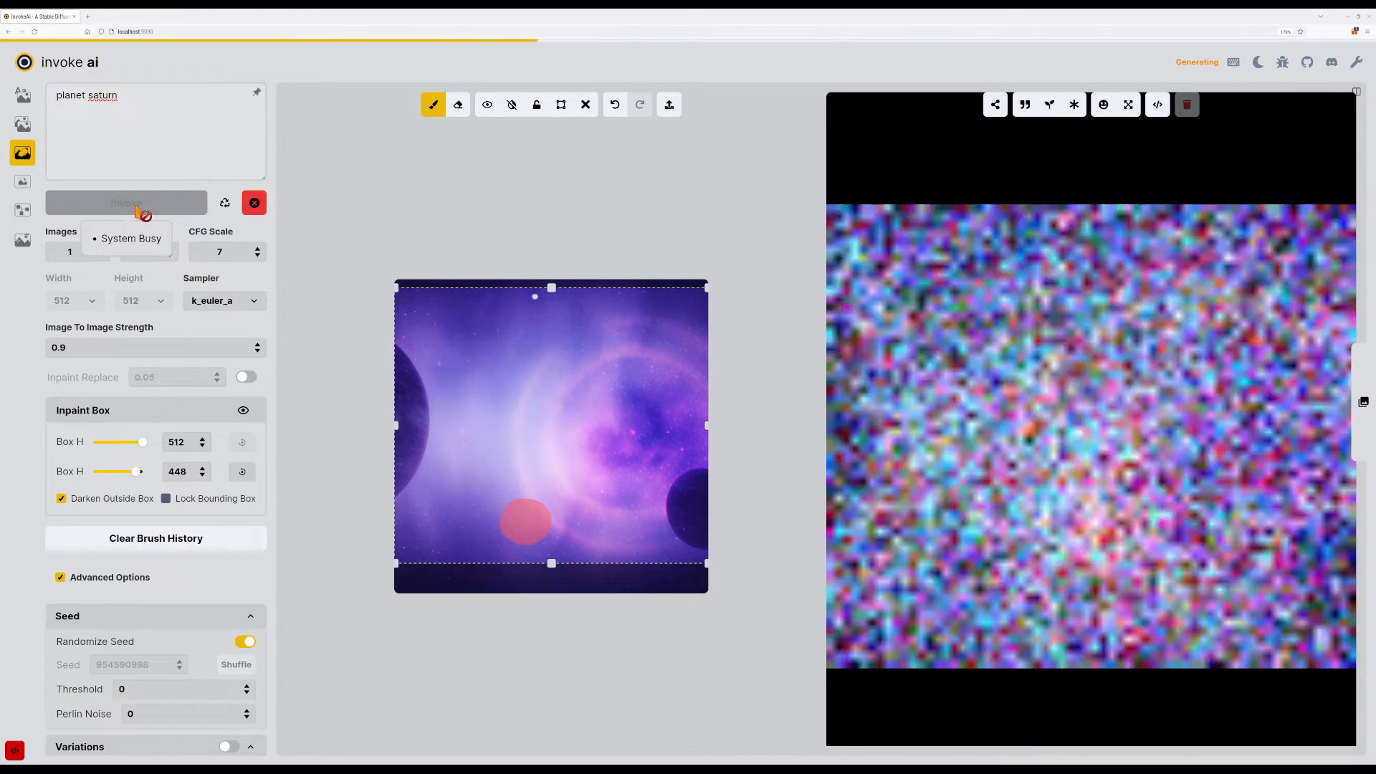
pyautogui.click(137, 210)
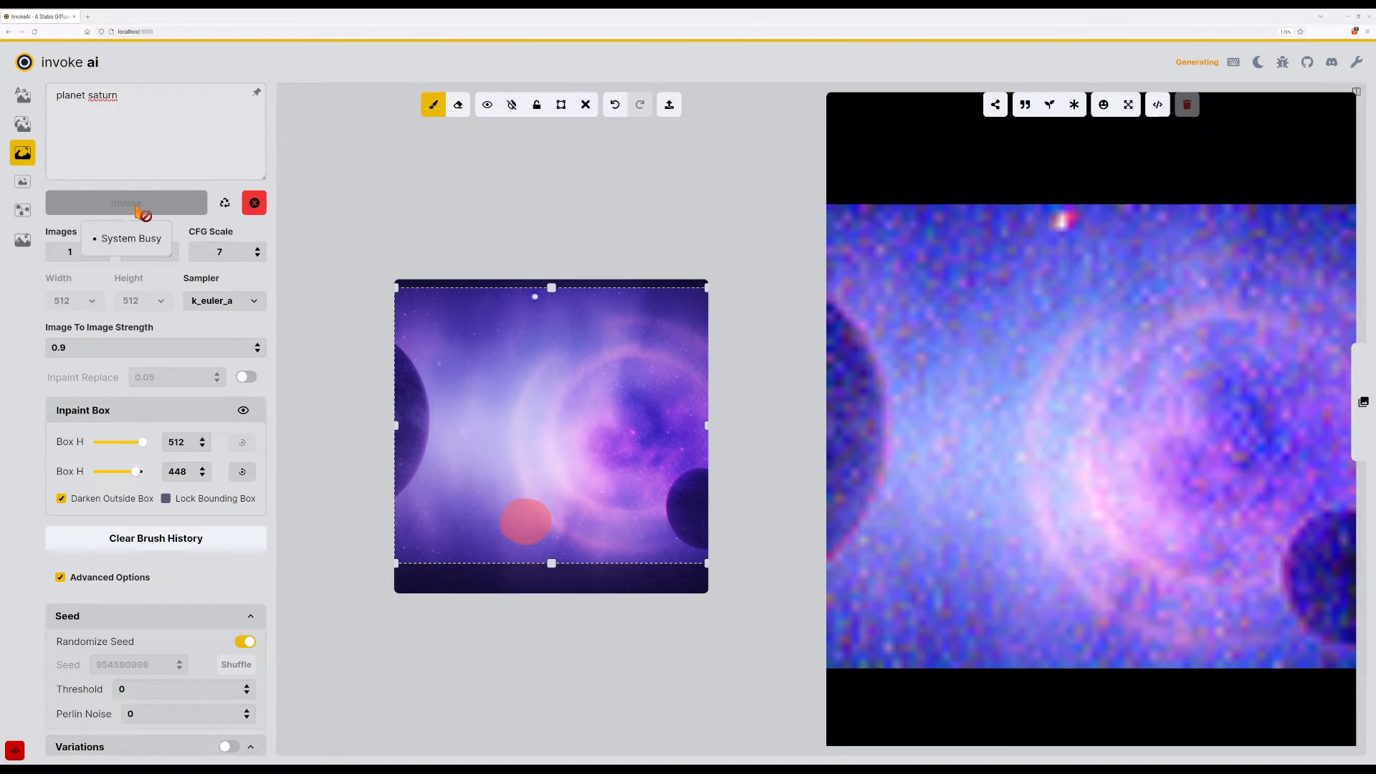
pyautogui.click(137, 211)
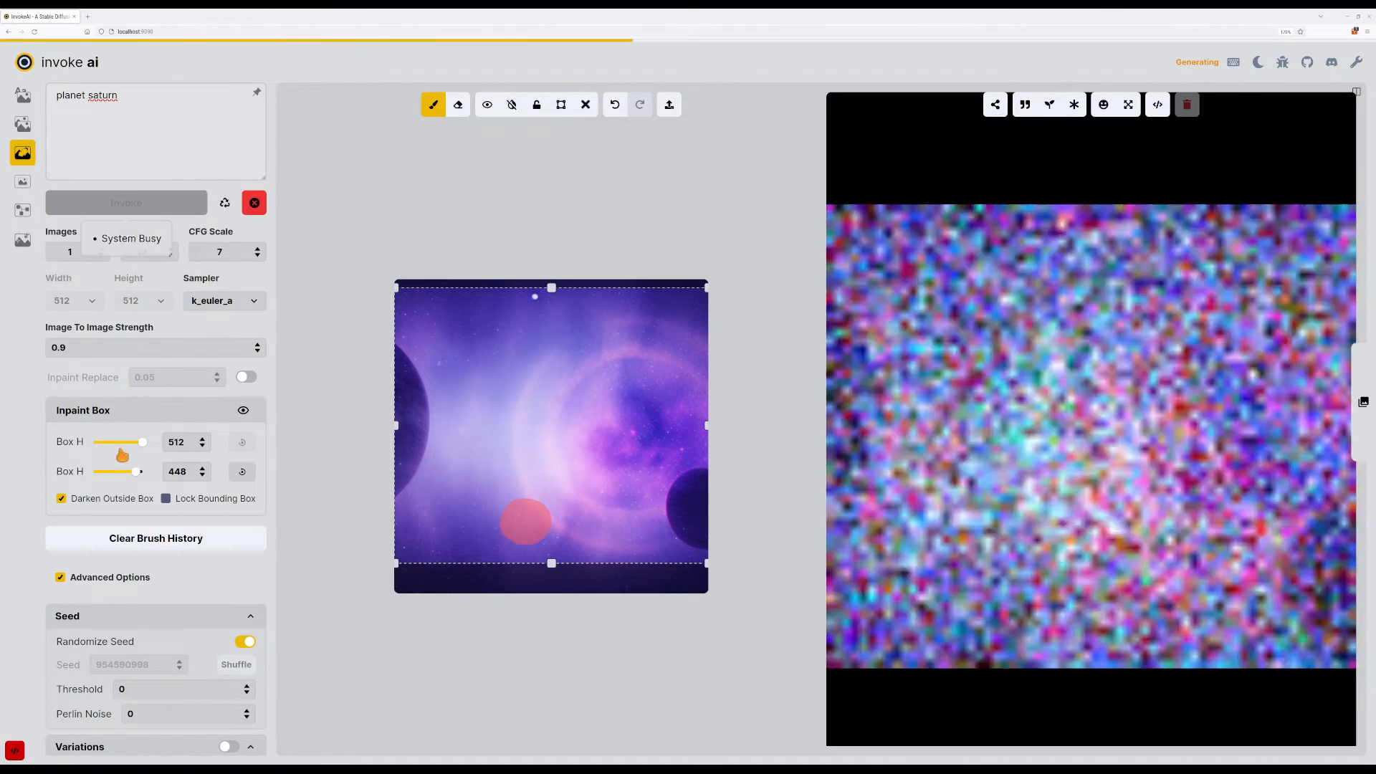
# Set the inpaint box height to 512 and Image To Image Strength to 0.96, generating an inpainted image after each change.
pyautogui.click(203, 469)
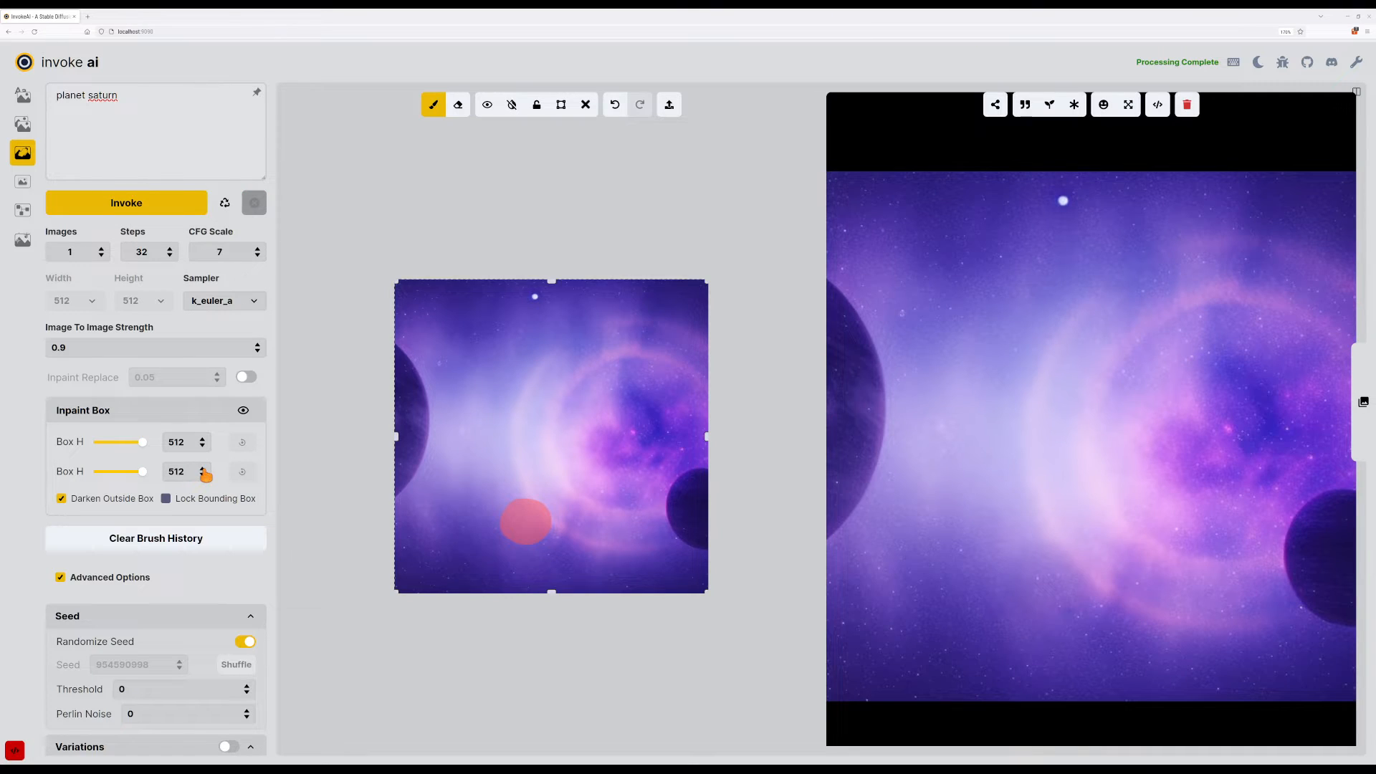
pyautogui.click(89, 206)
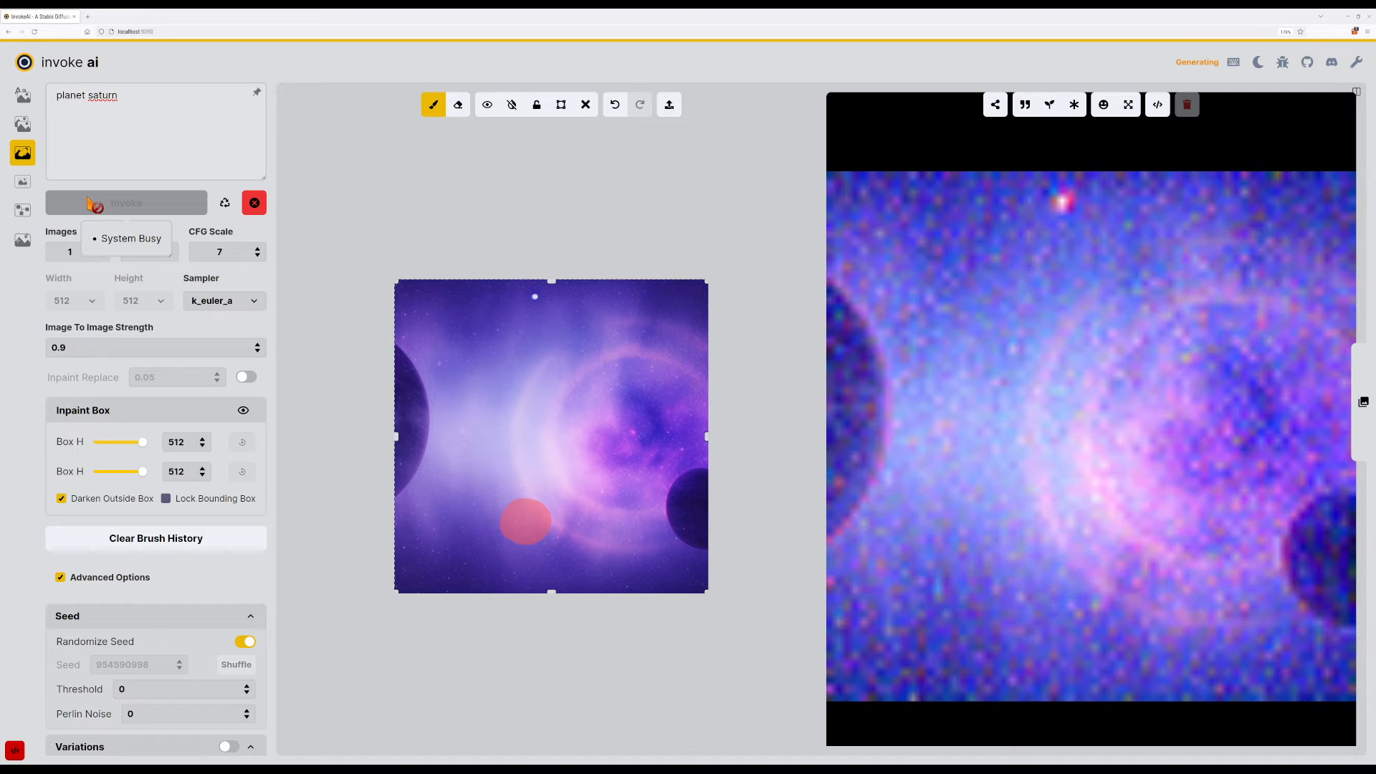
pyautogui.click(259, 346)
pyautogui.click(260, 346)
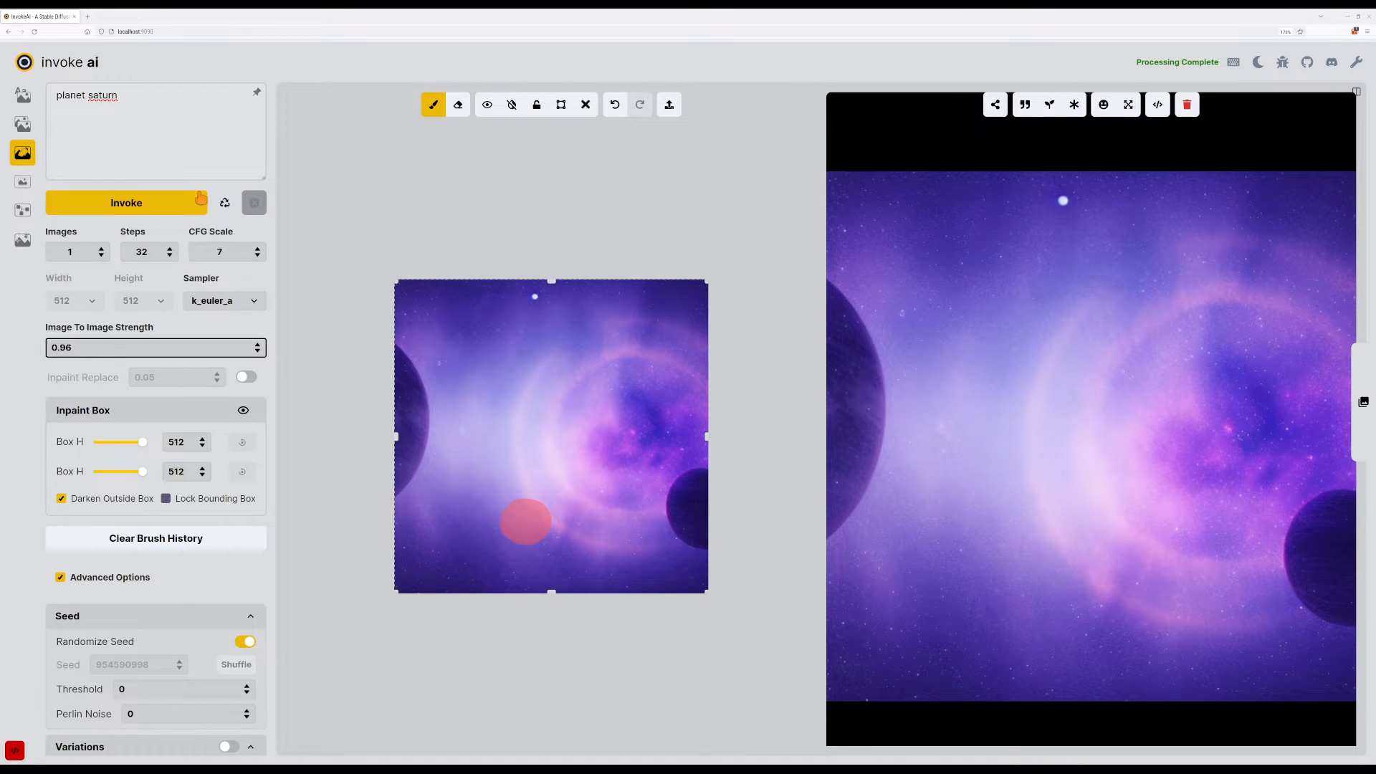
pyautogui.click(200, 201)
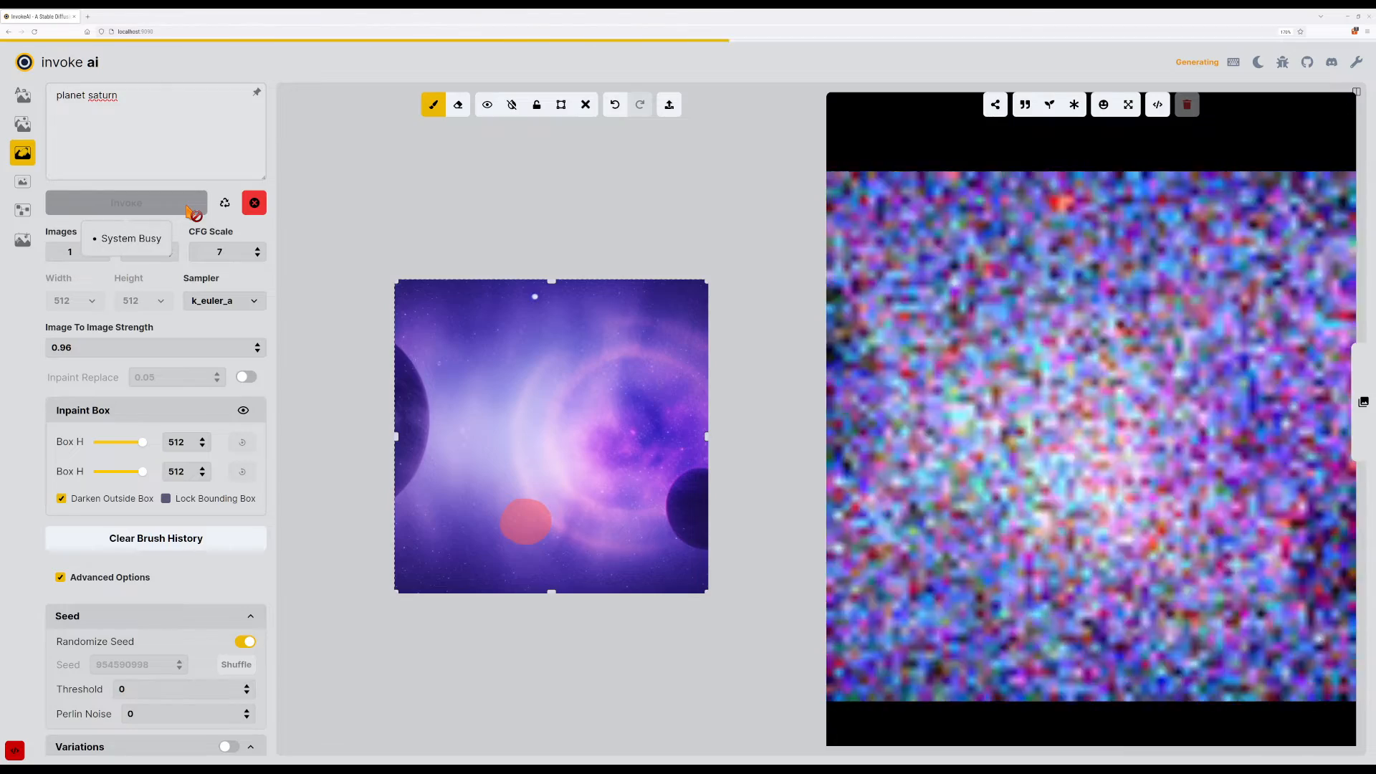
# Generate a series of further "planet saturn" inpaints with the same mask and settings.
pyautogui.click(190, 209)
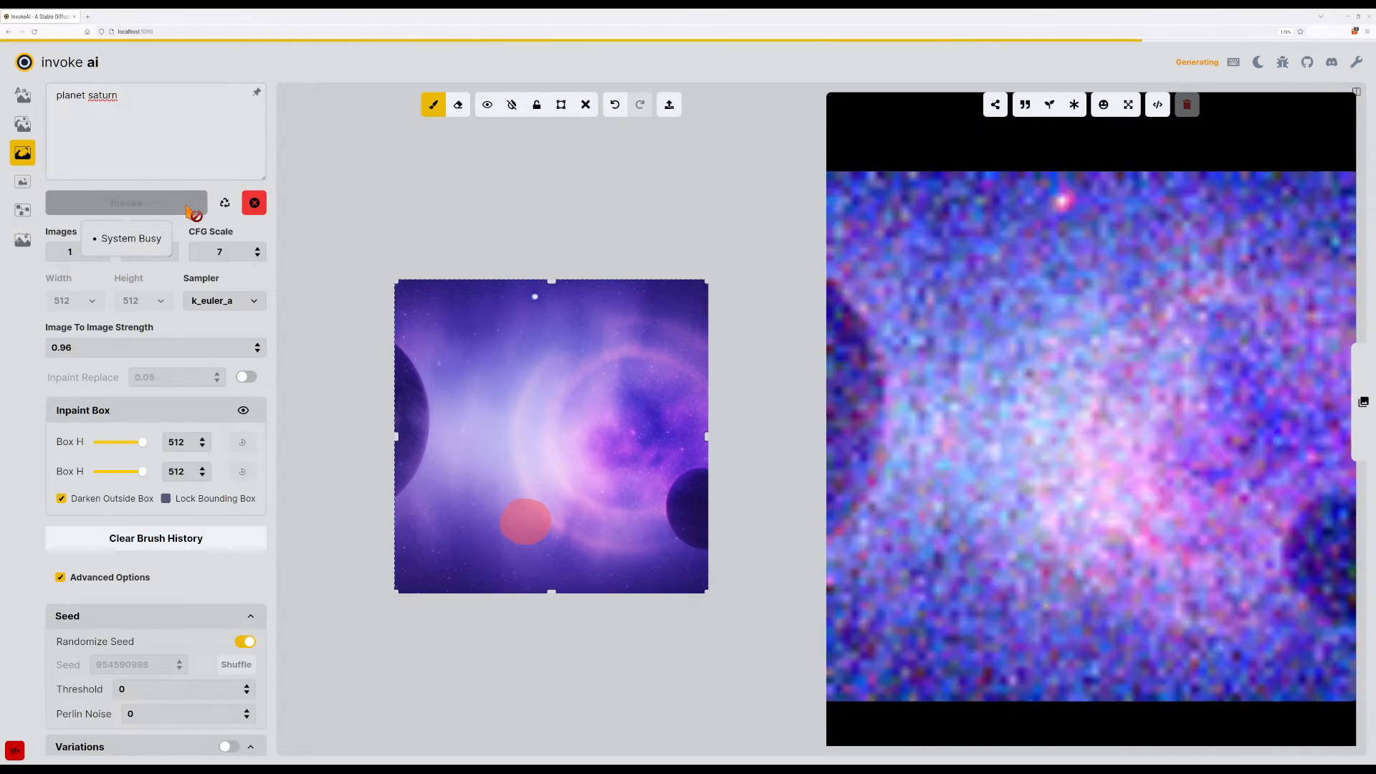
pyautogui.click(188, 209)
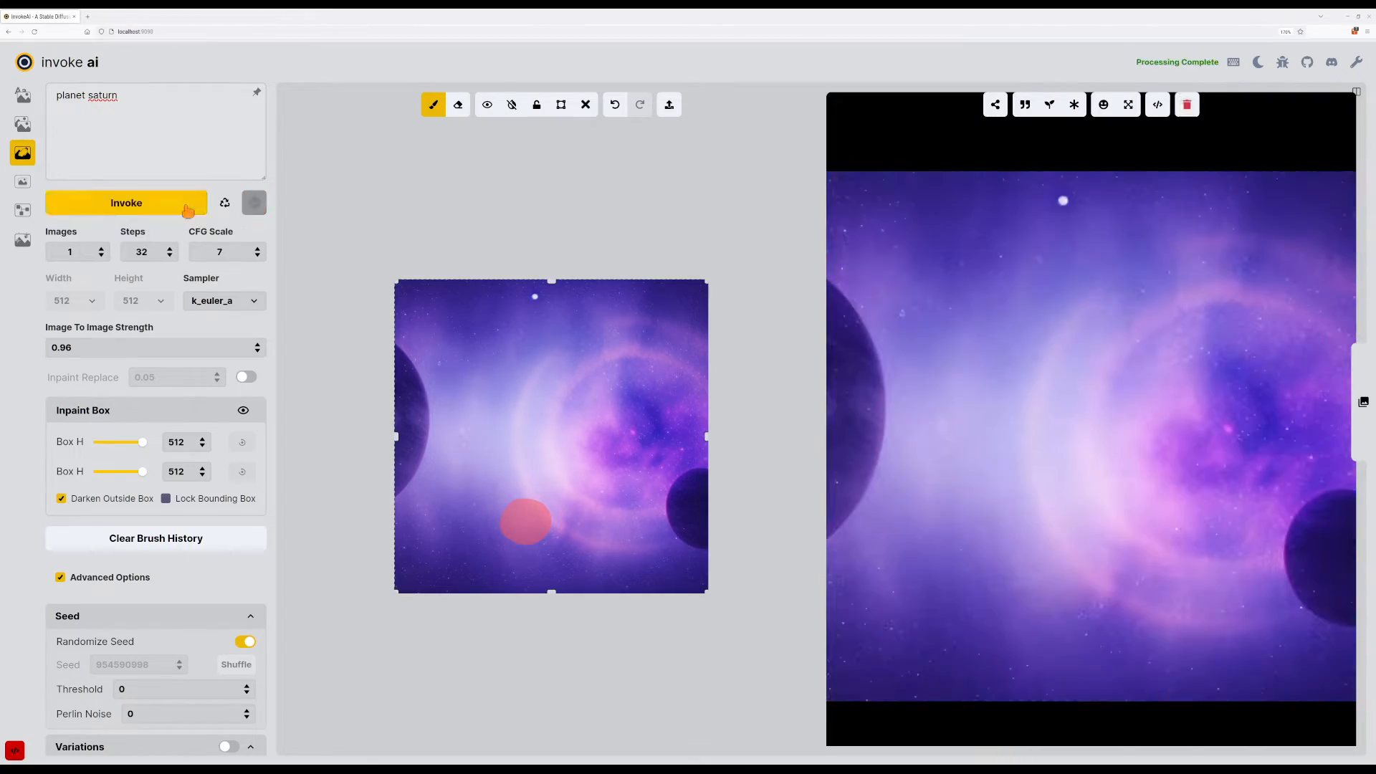
pyautogui.click(188, 209)
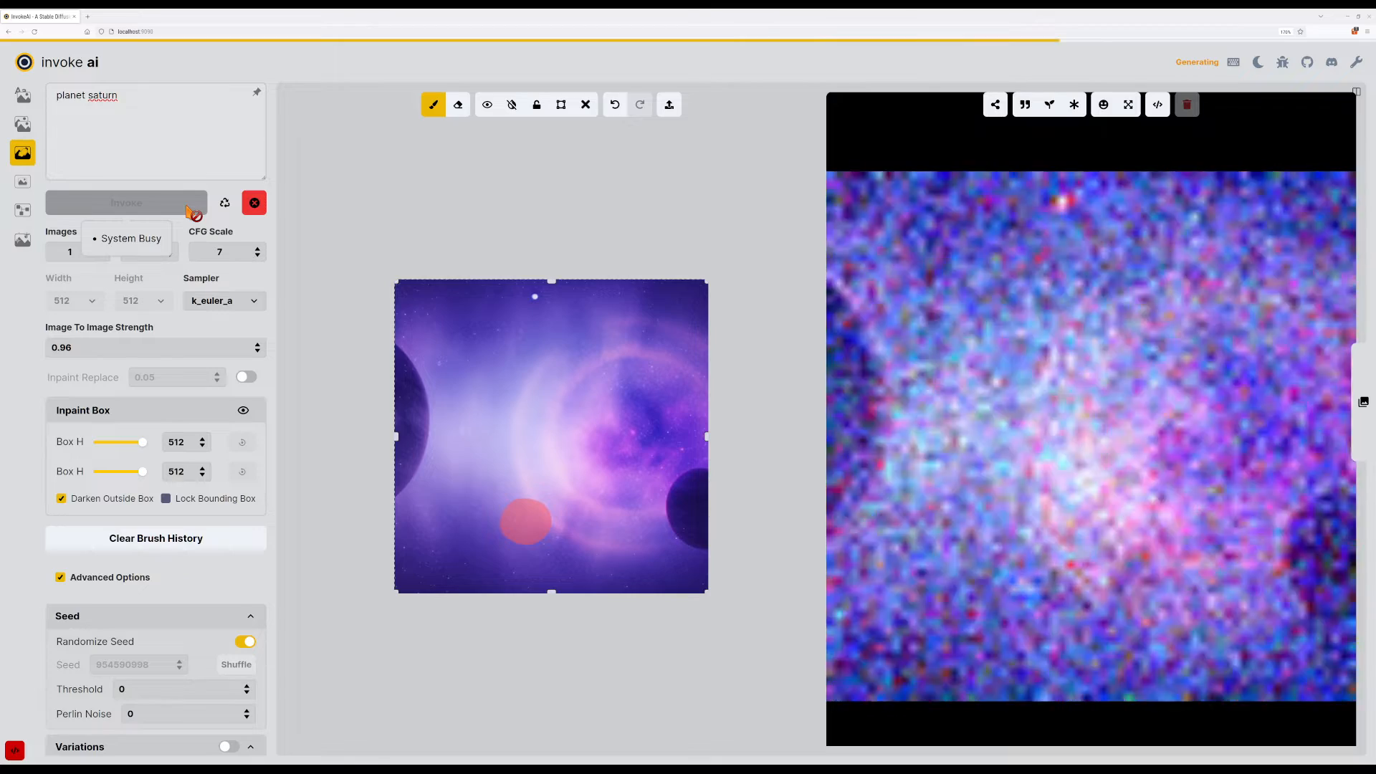
pyautogui.click(188, 209)
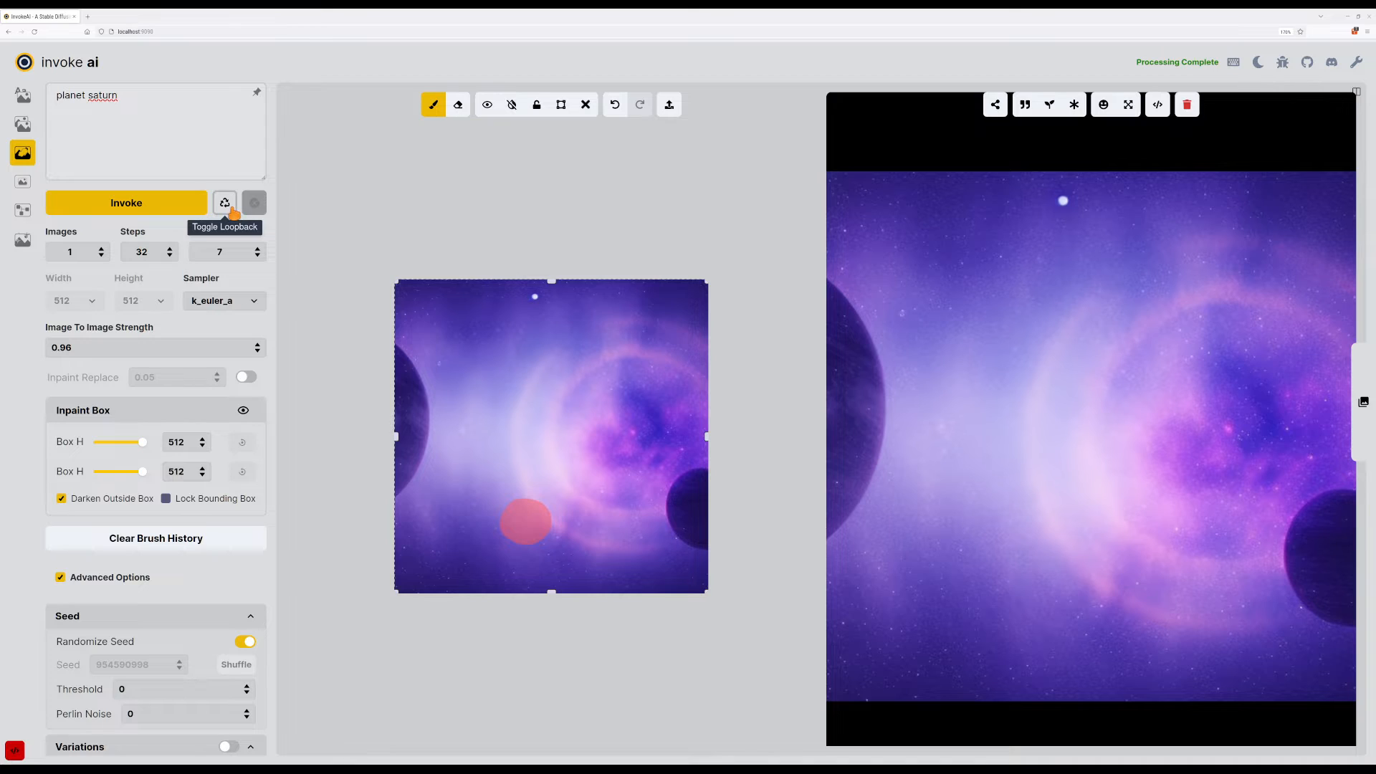
pyautogui.click(164, 206)
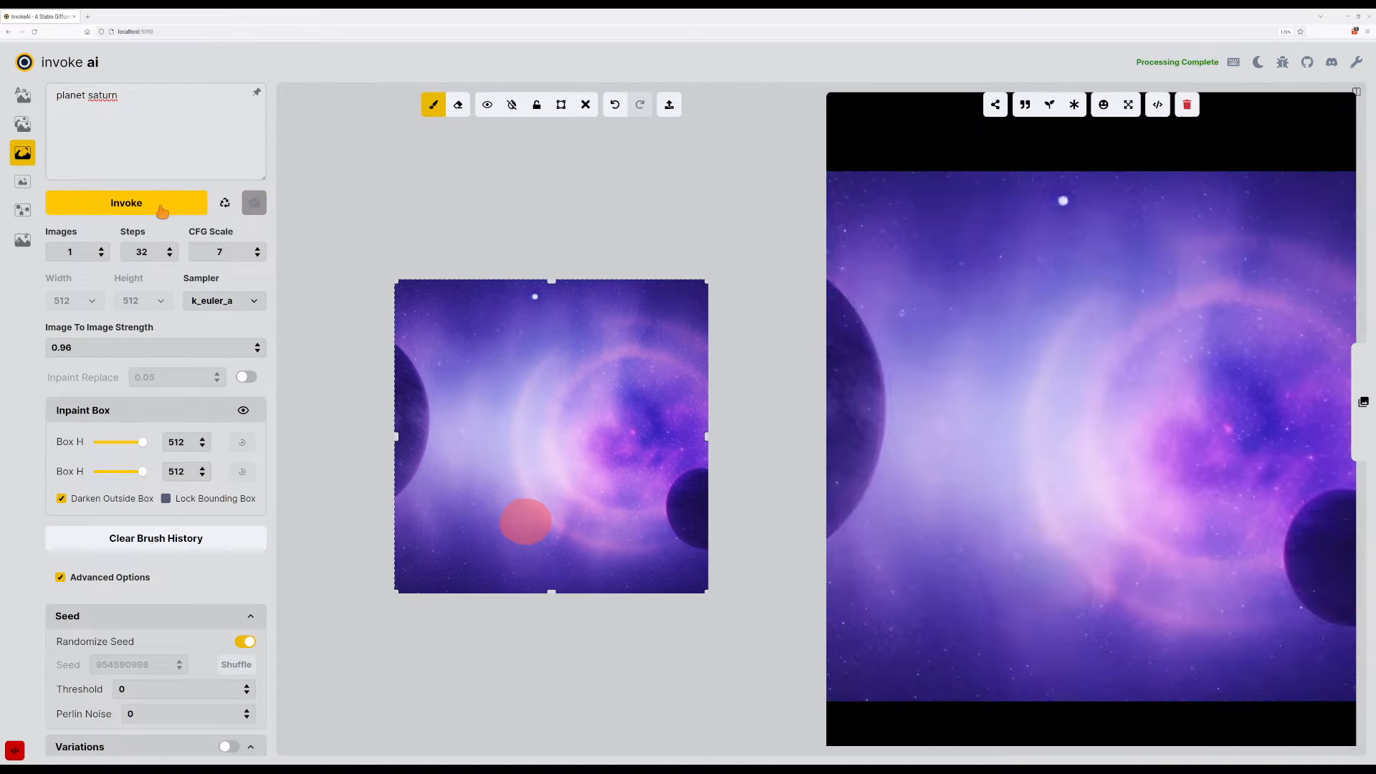
pyautogui.click(162, 211)
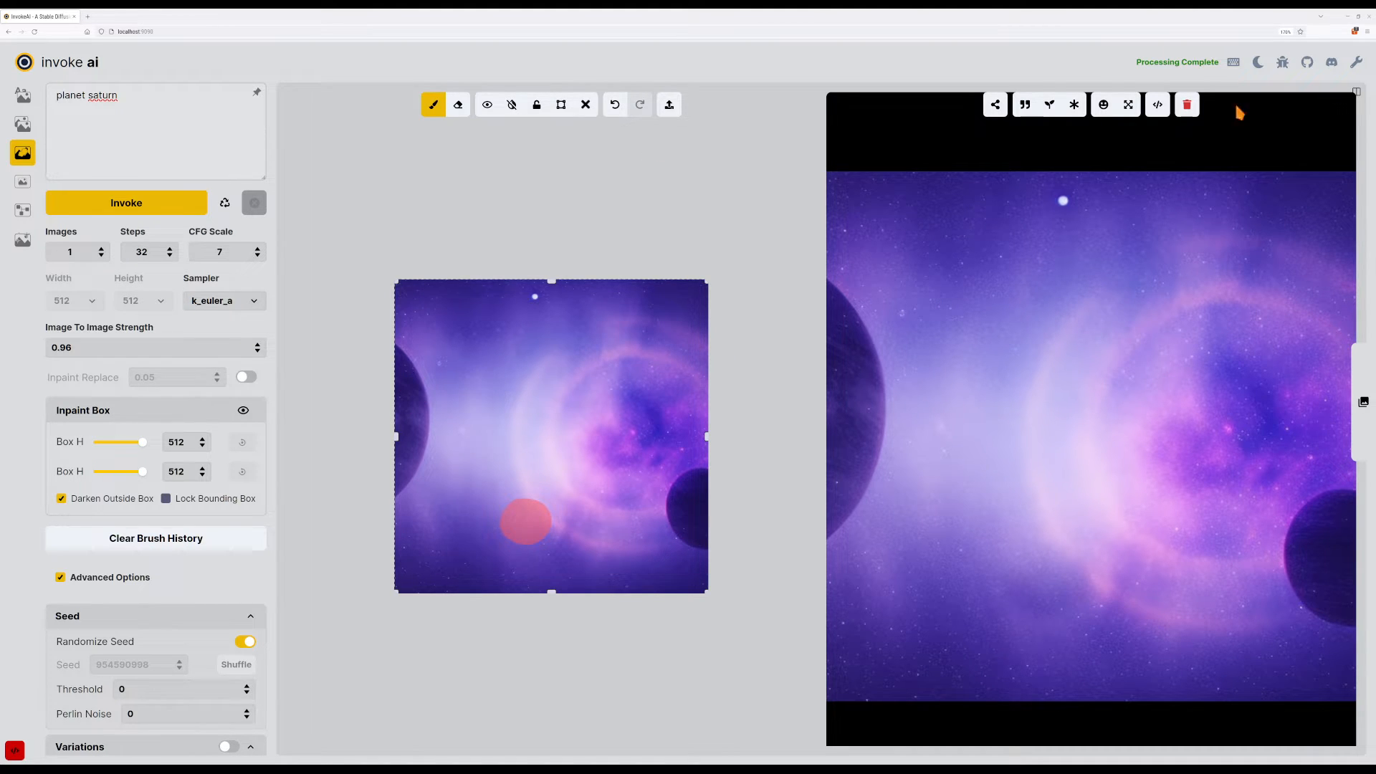
pyautogui.click(136, 208)
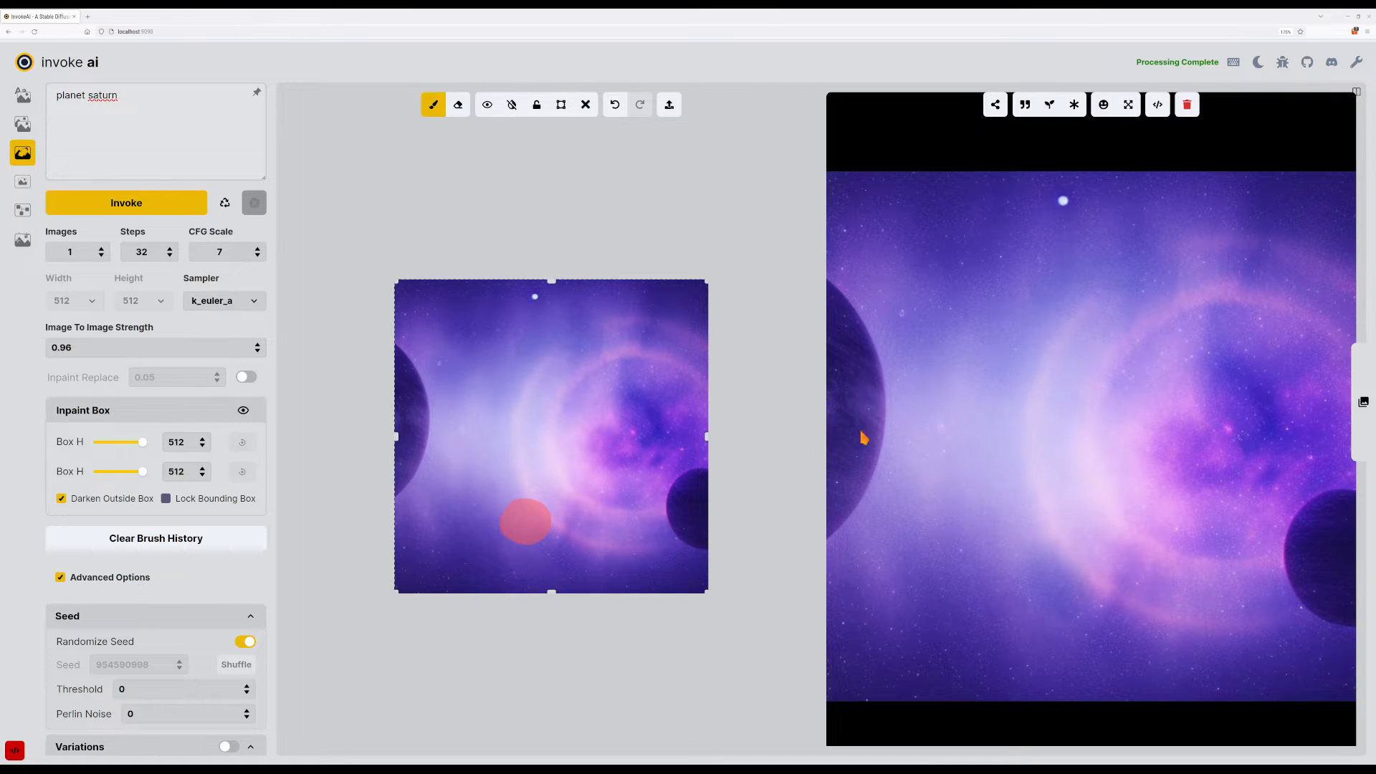
pyautogui.click(138, 204)
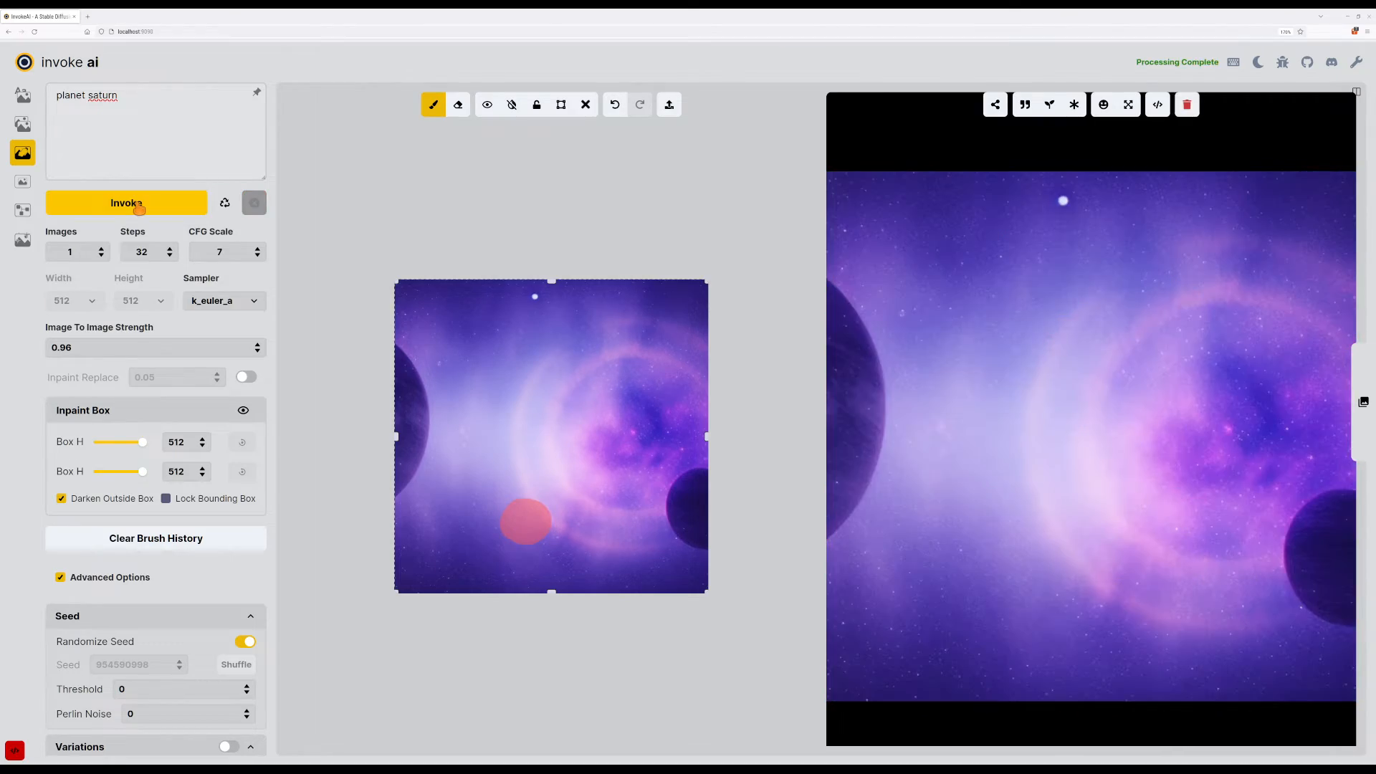
pyautogui.click(139, 207)
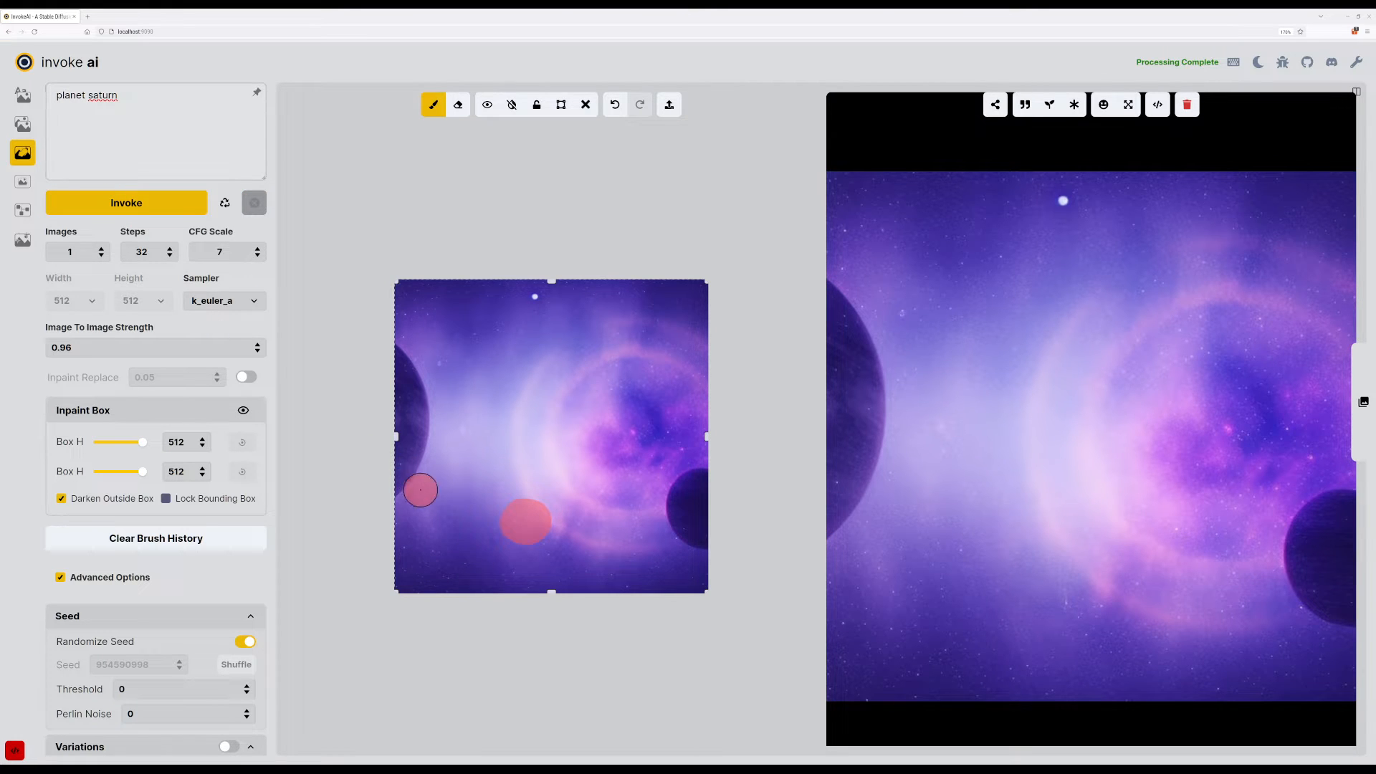
# Hide and show the inpaint box again, and clear the mask from the image.
pyautogui.click(244, 413)
pyautogui.click(243, 413)
pyautogui.hotkey('shift', 'c')
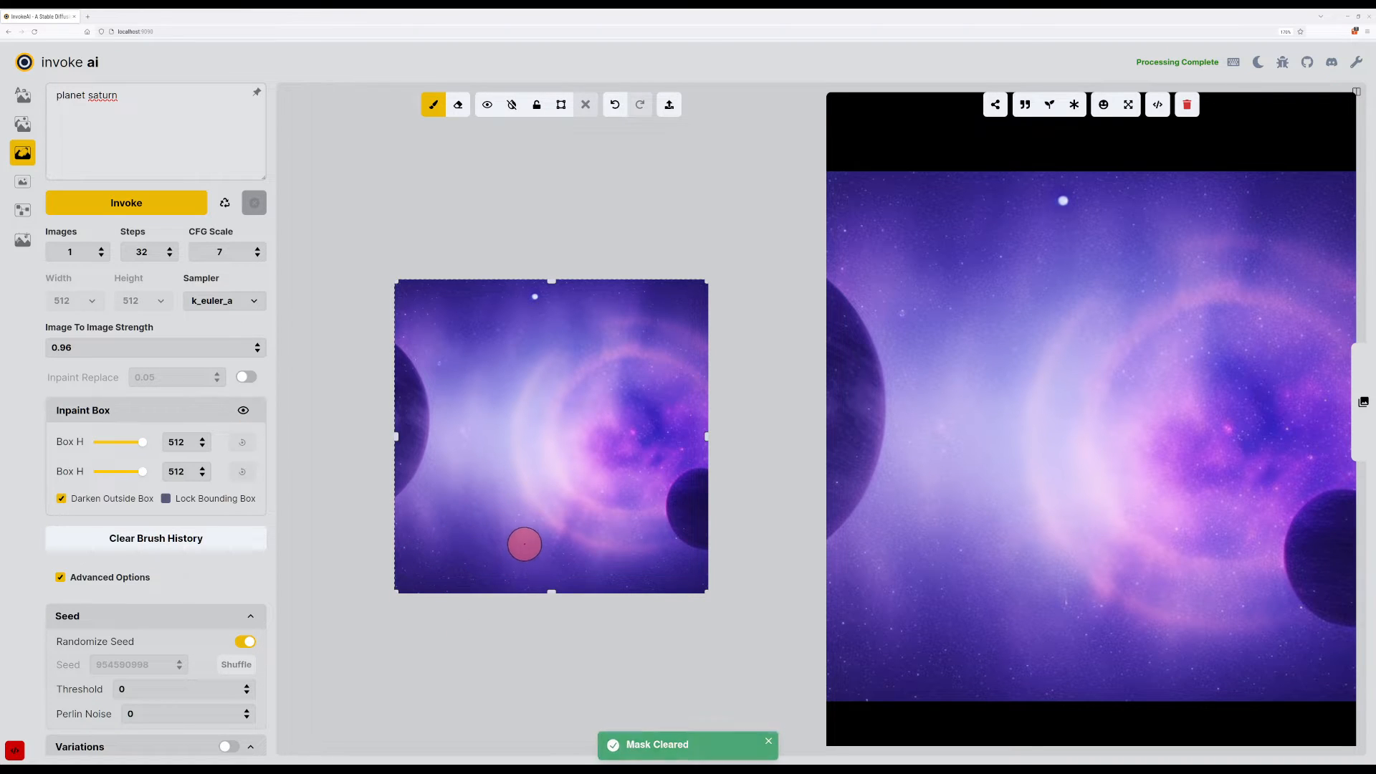
# Paint a round mask on the empty area near the image's lower edge and generate "planet saturn" inpaints there.
pyautogui.moveTo(524, 544)
pyautogui.mouseDown()
pyautogui.moveTo(516, 553)
pyautogui.moveTo(541, 549)
pyautogui.mouseUp()
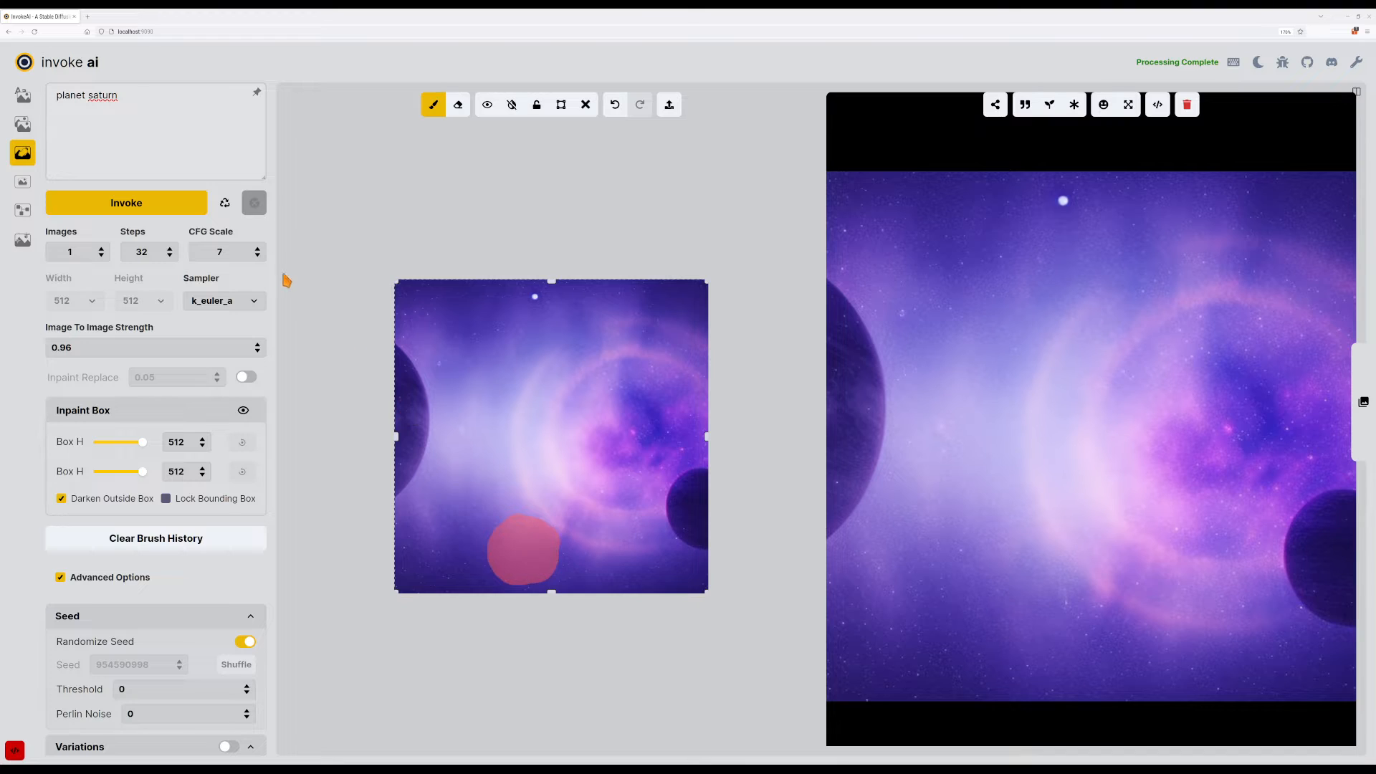
pyautogui.click(162, 212)
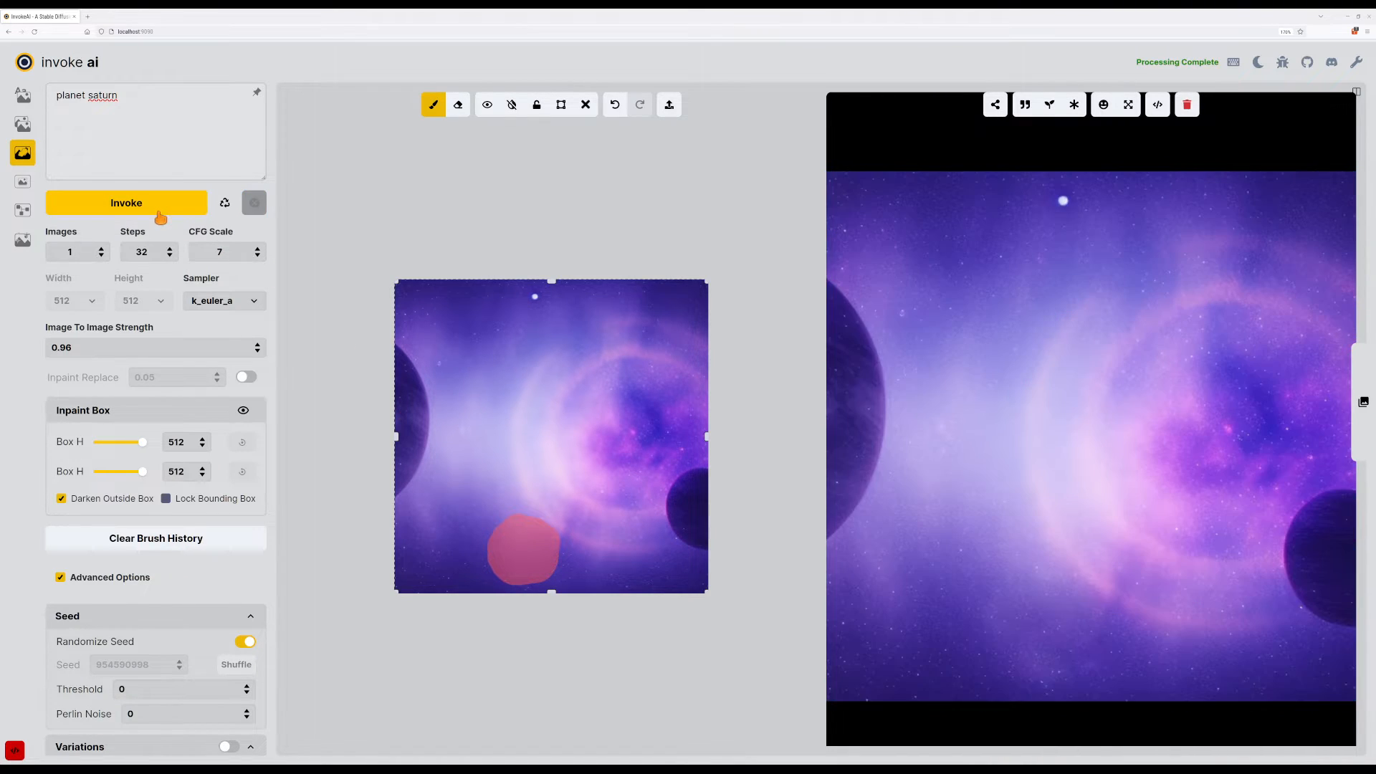
pyautogui.click(158, 215)
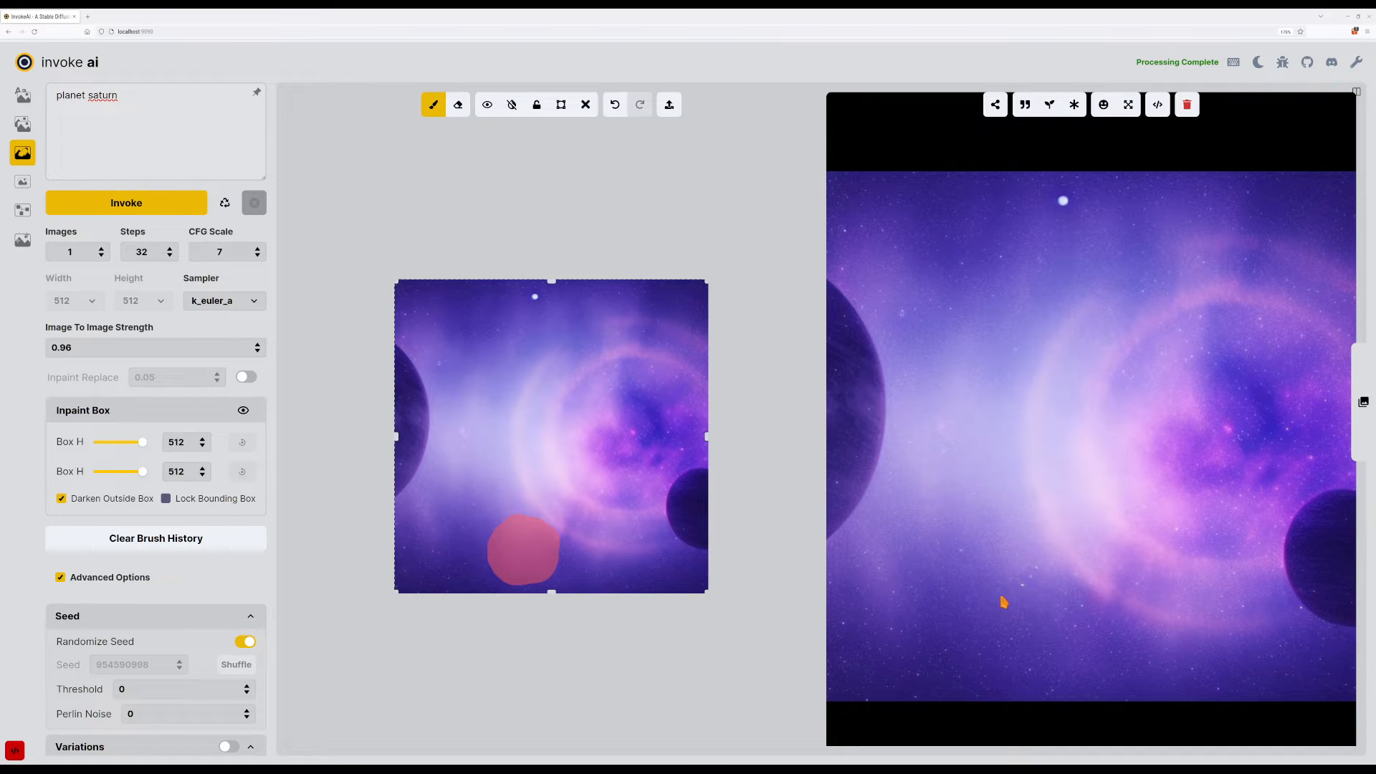
# Clear the brush stroke history of the mask.
pyautogui.click(178, 545)
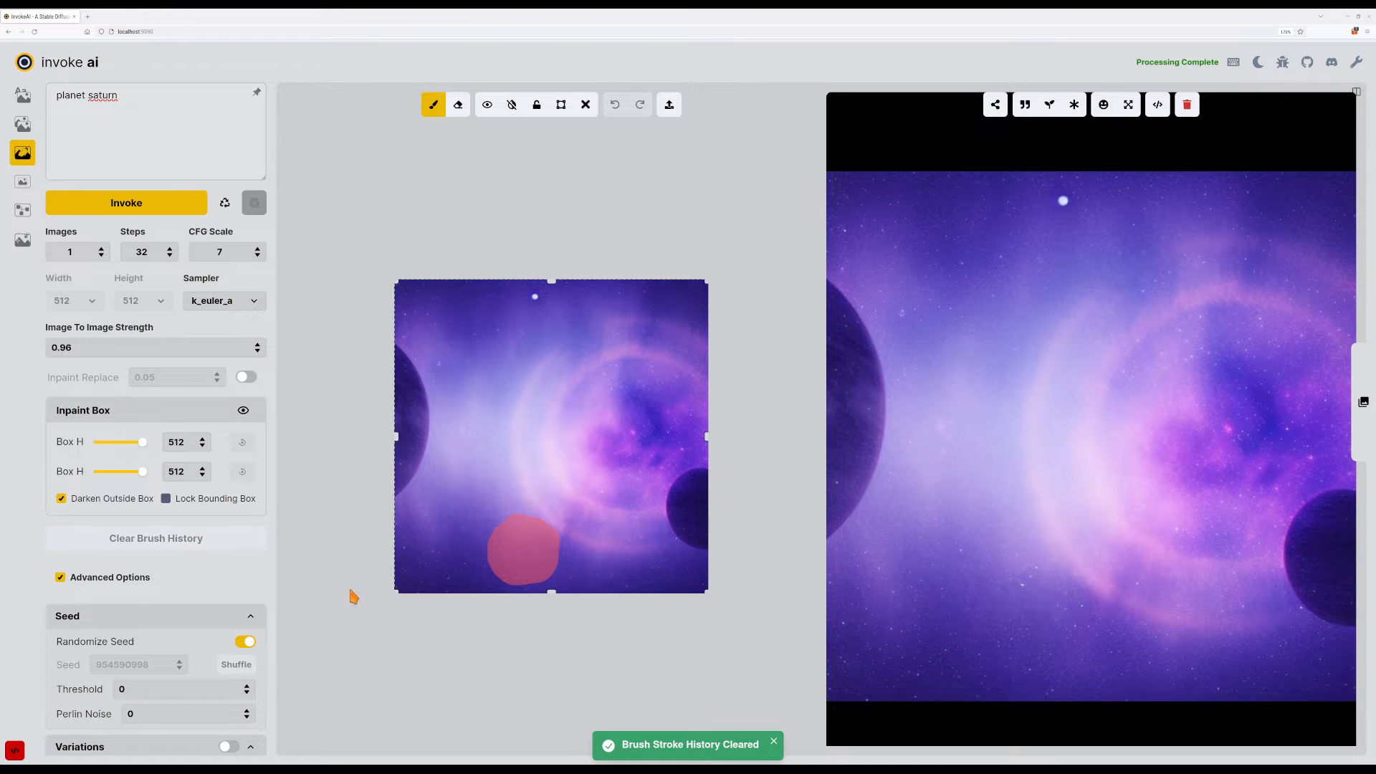
pyautogui.scroll(-3, 210, 638)
pyautogui.scroll(3, 210, 637)
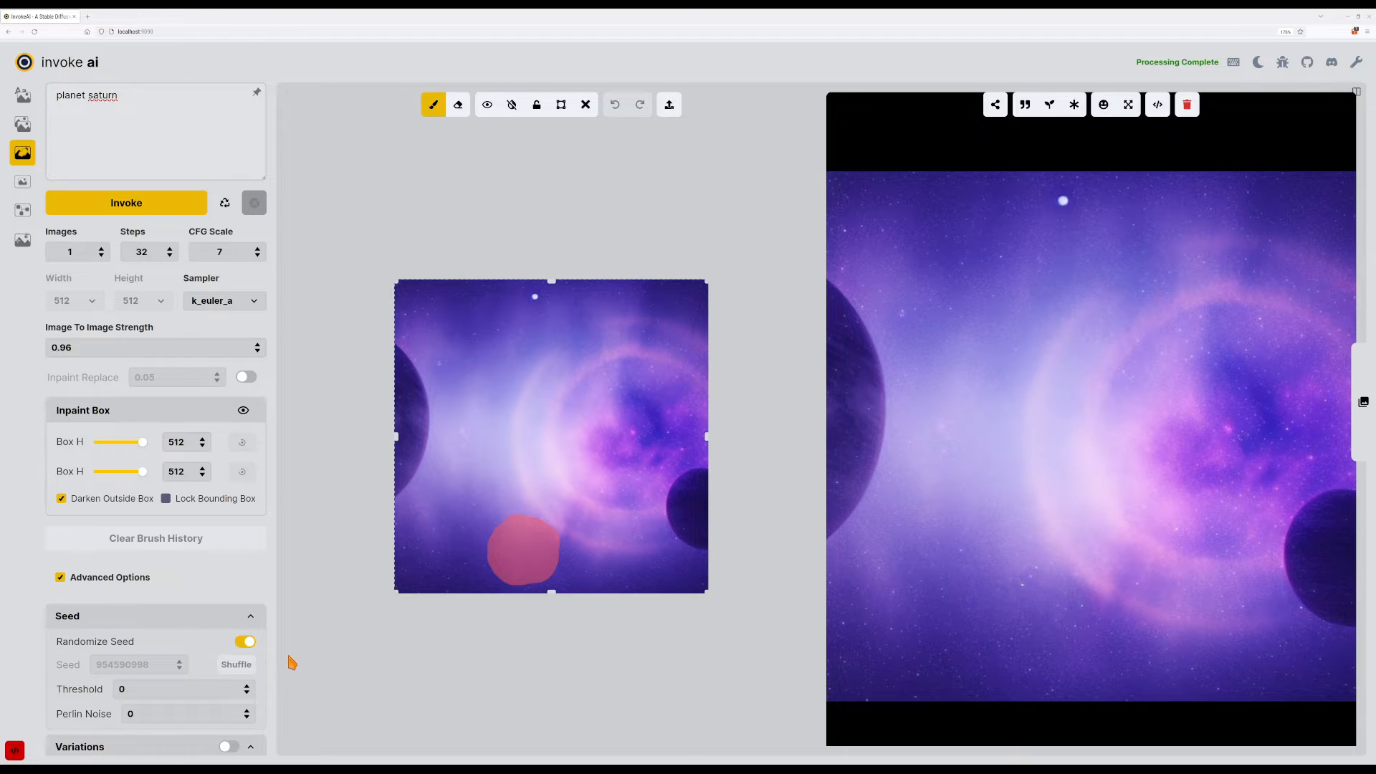
# Switch the sampler to ddim and generate several "planet saturn" inpaints of the masked spot.
pyautogui.click(243, 301)
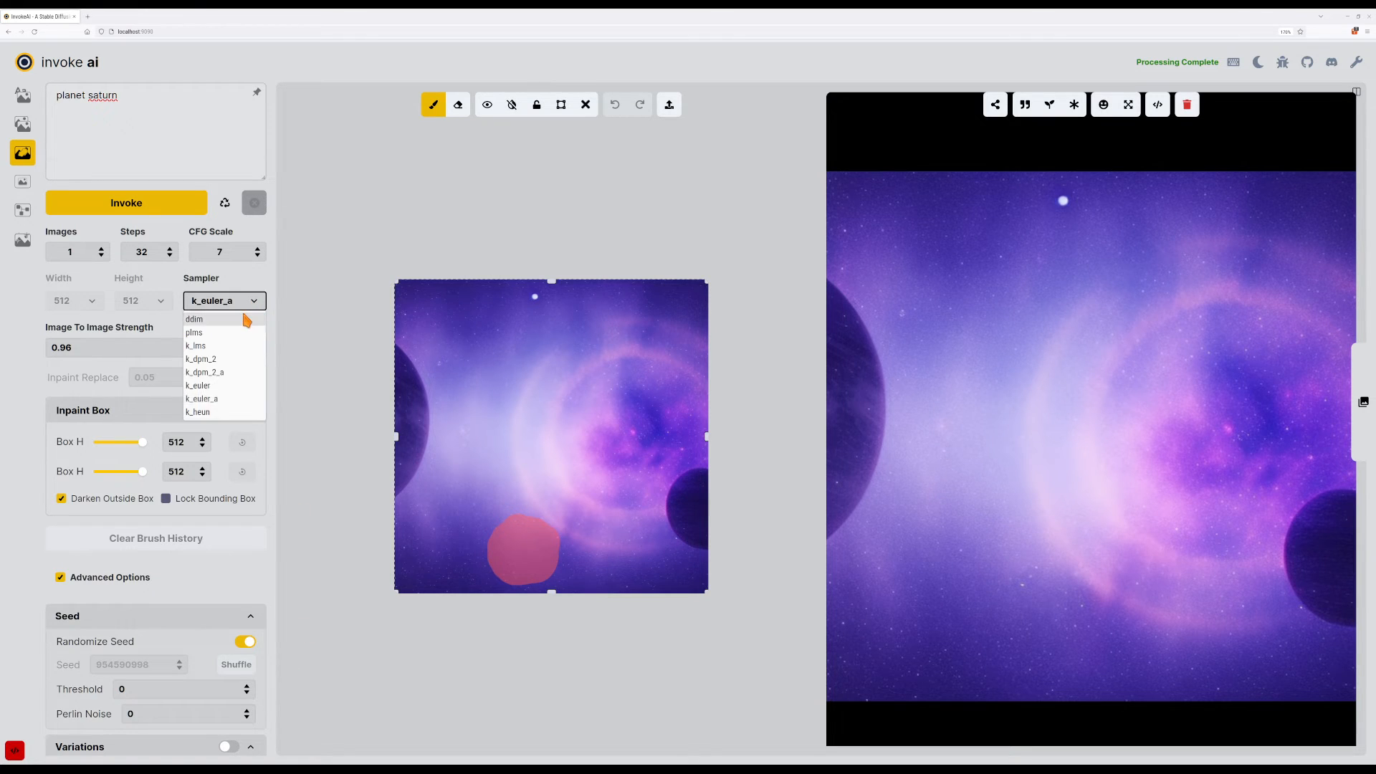
pyautogui.click(246, 317)
pyautogui.click(154, 205)
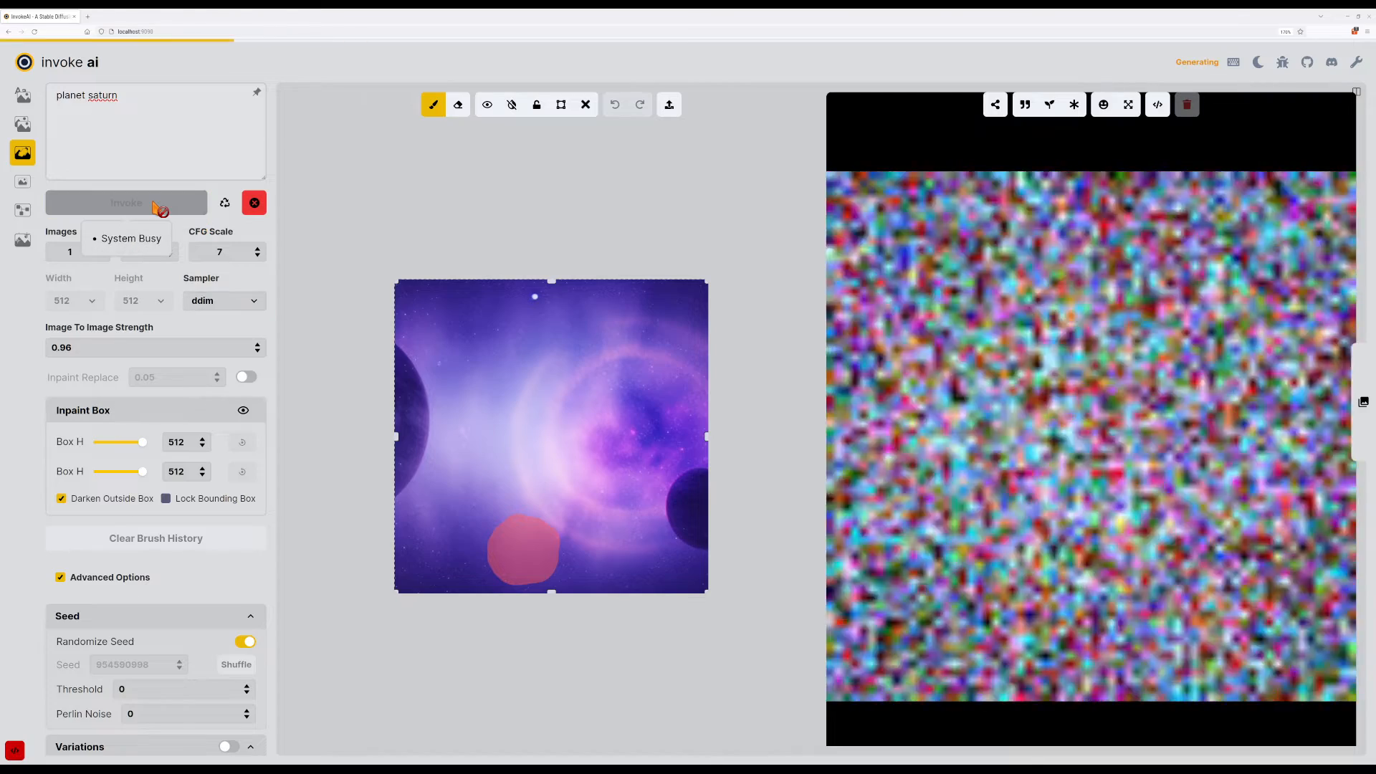
pyautogui.click(115, 205)
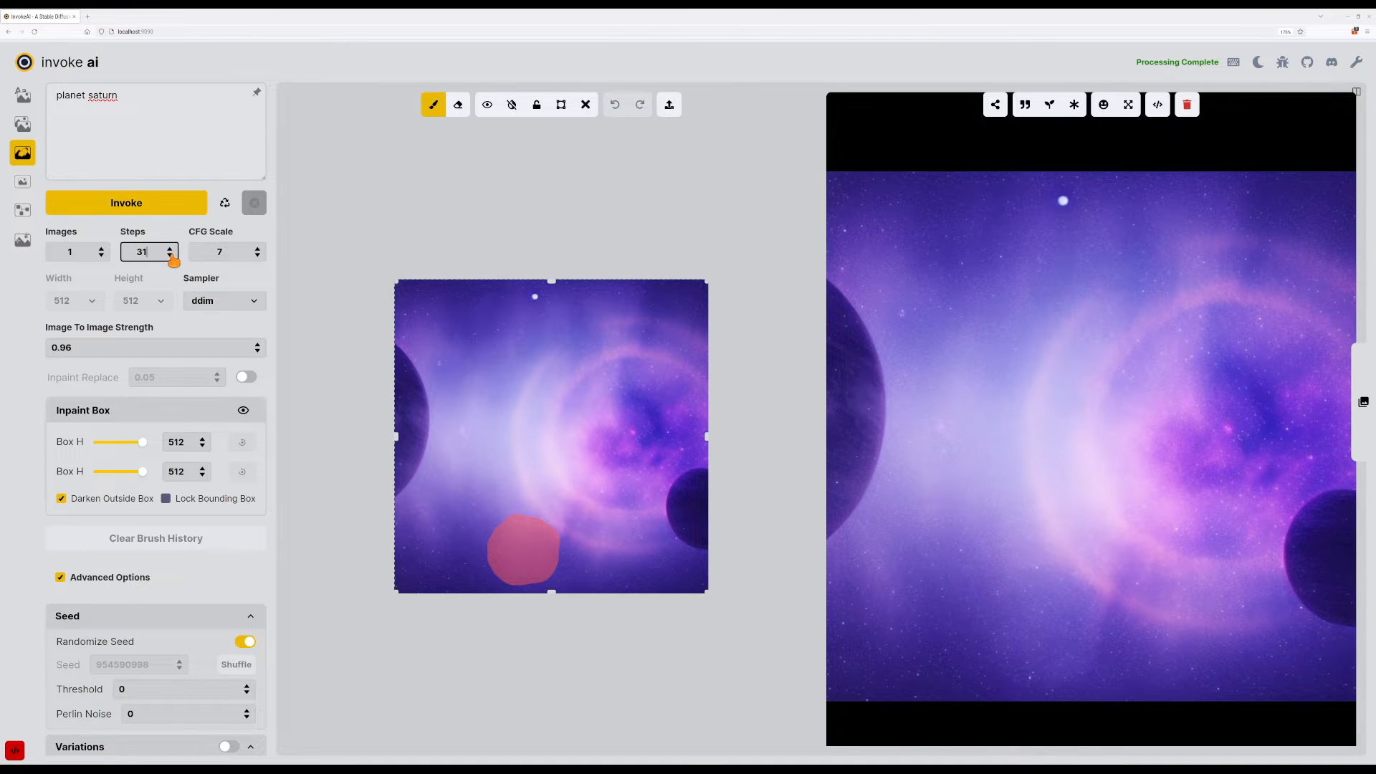
pyautogui.click(156, 203)
pyautogui.click(174, 209)
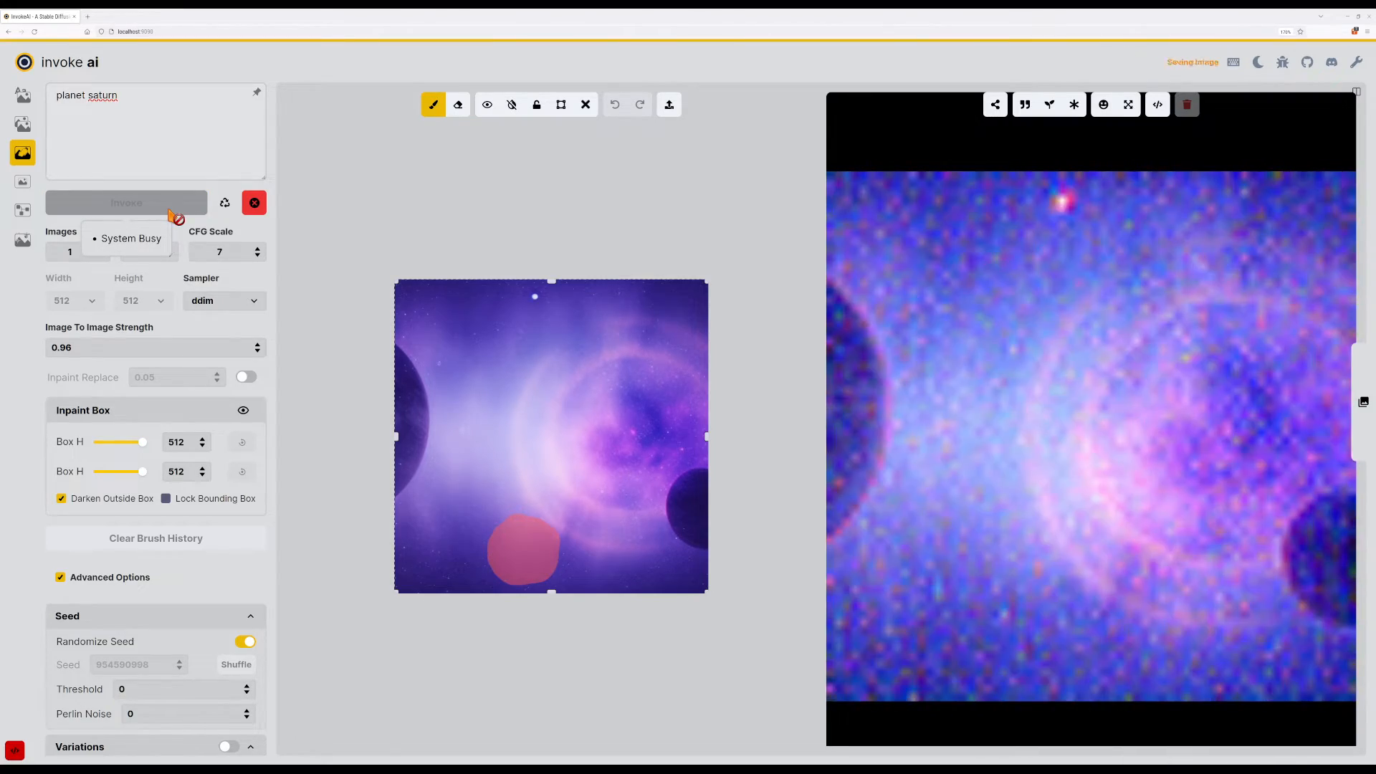
# Set the steps to 69 and the CFG Scale to 10.5, and generate further inpaints.
pyautogui.click(171, 248)
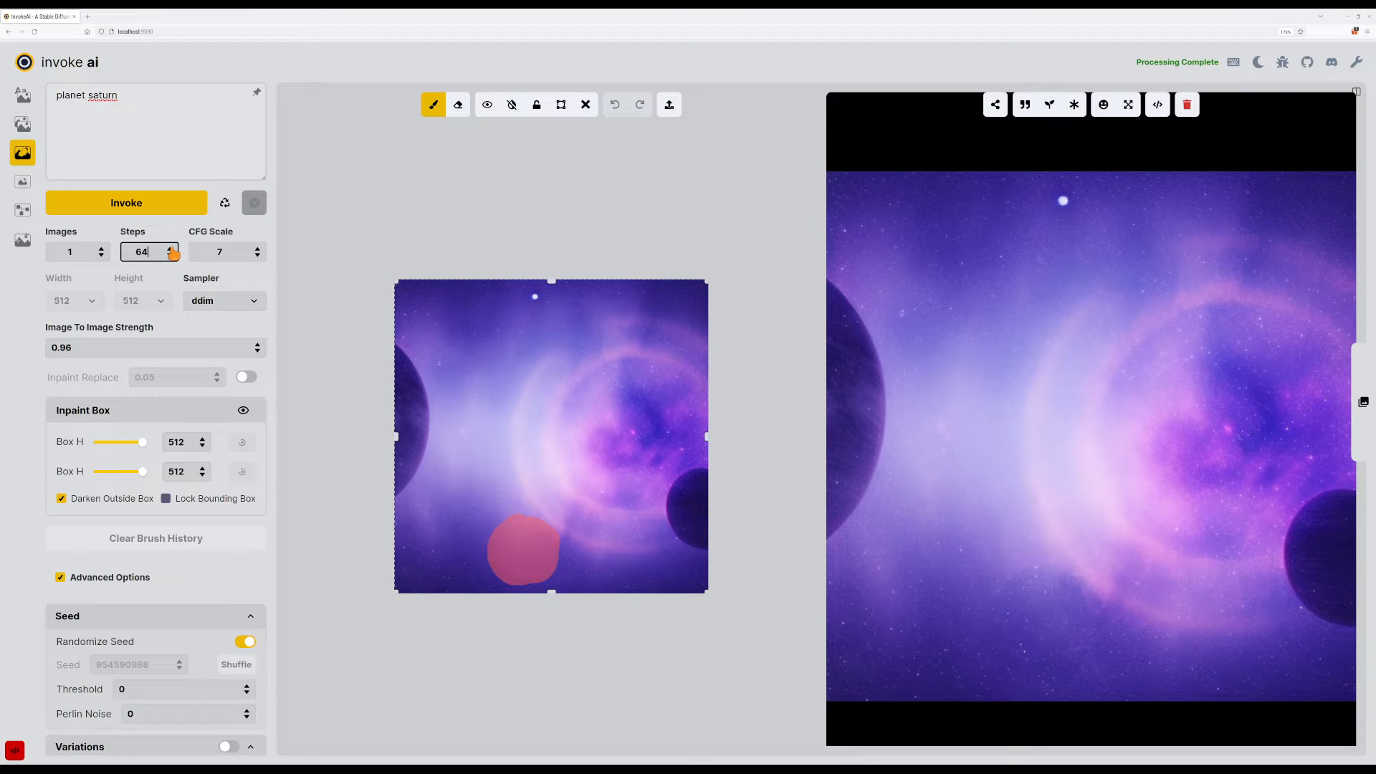
pyautogui.click(258, 250)
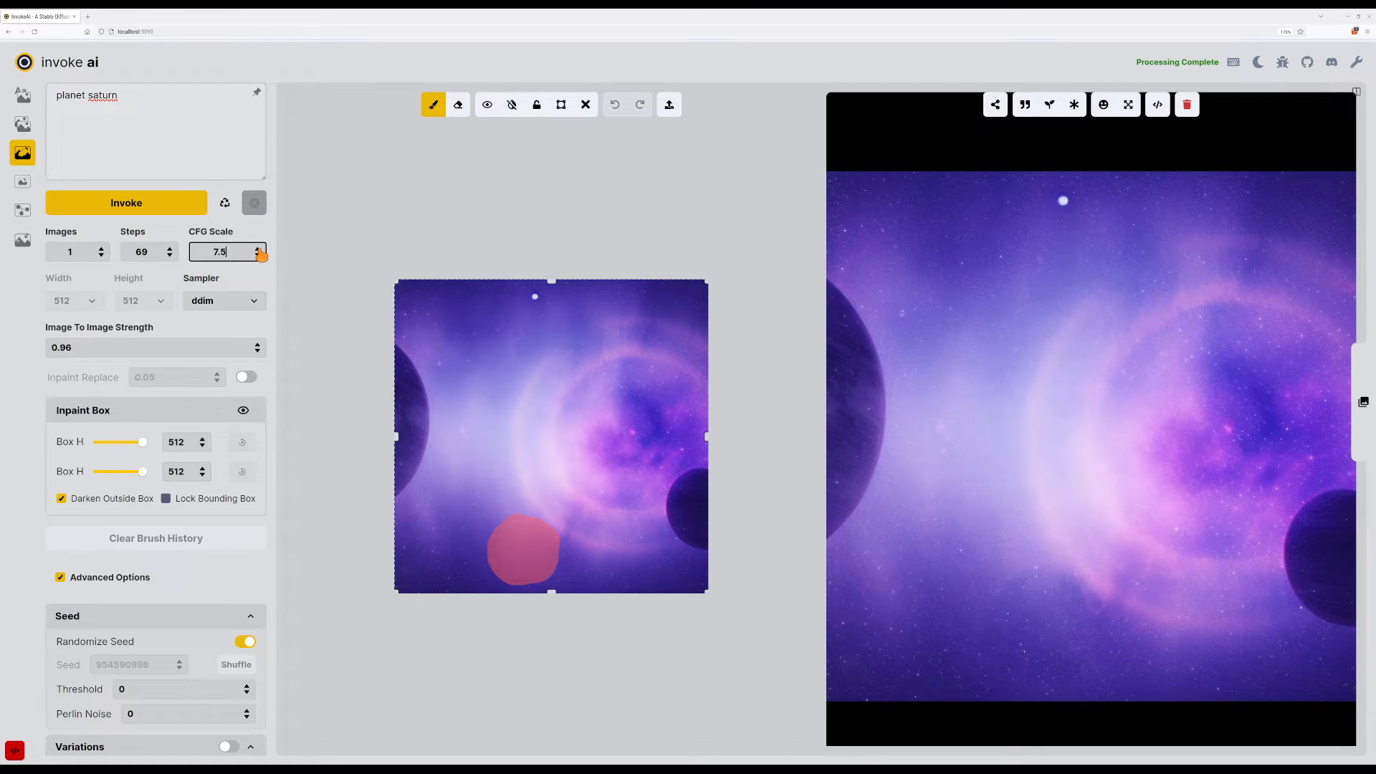
pyautogui.click(190, 214)
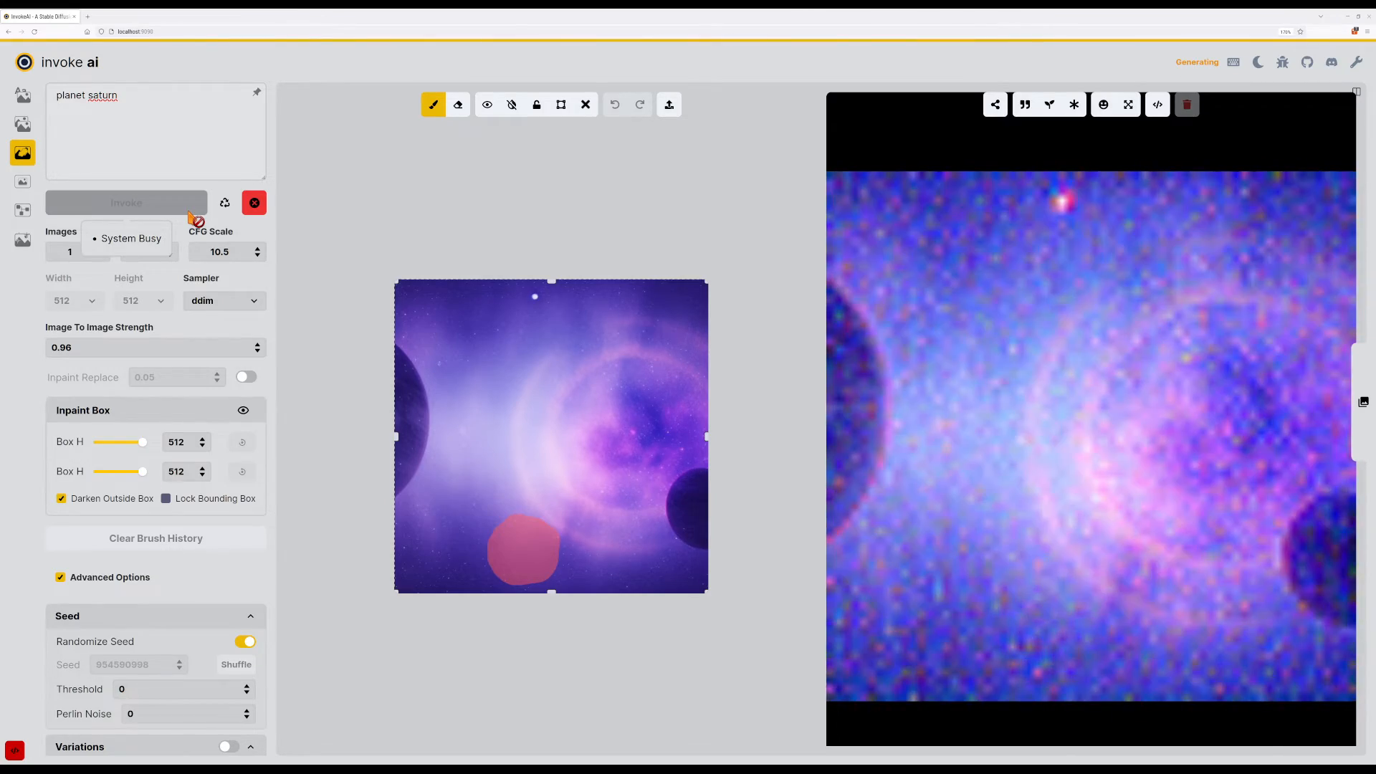
pyautogui.click(190, 207)
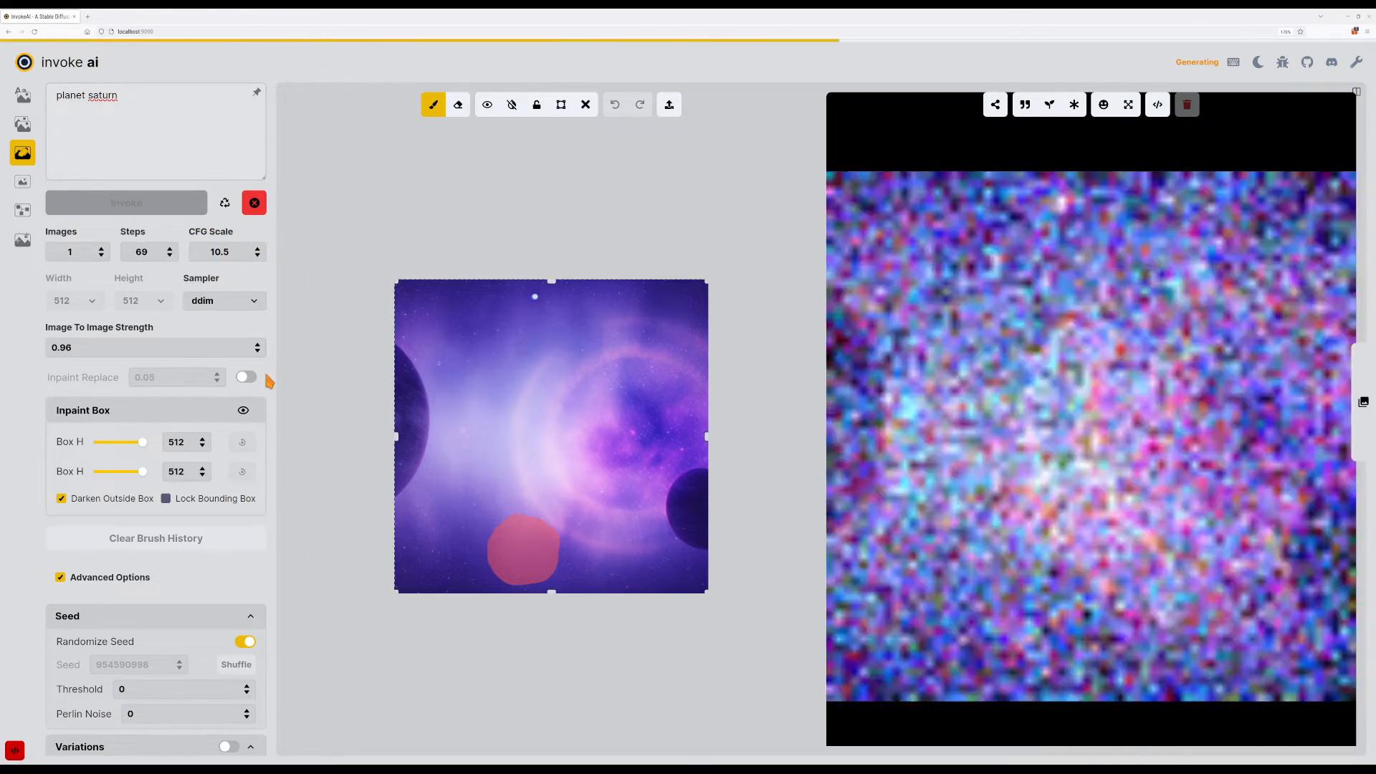
# Set Image To Image Strength to 0.99 and generate another inpaint.
pyautogui.click(258, 345)
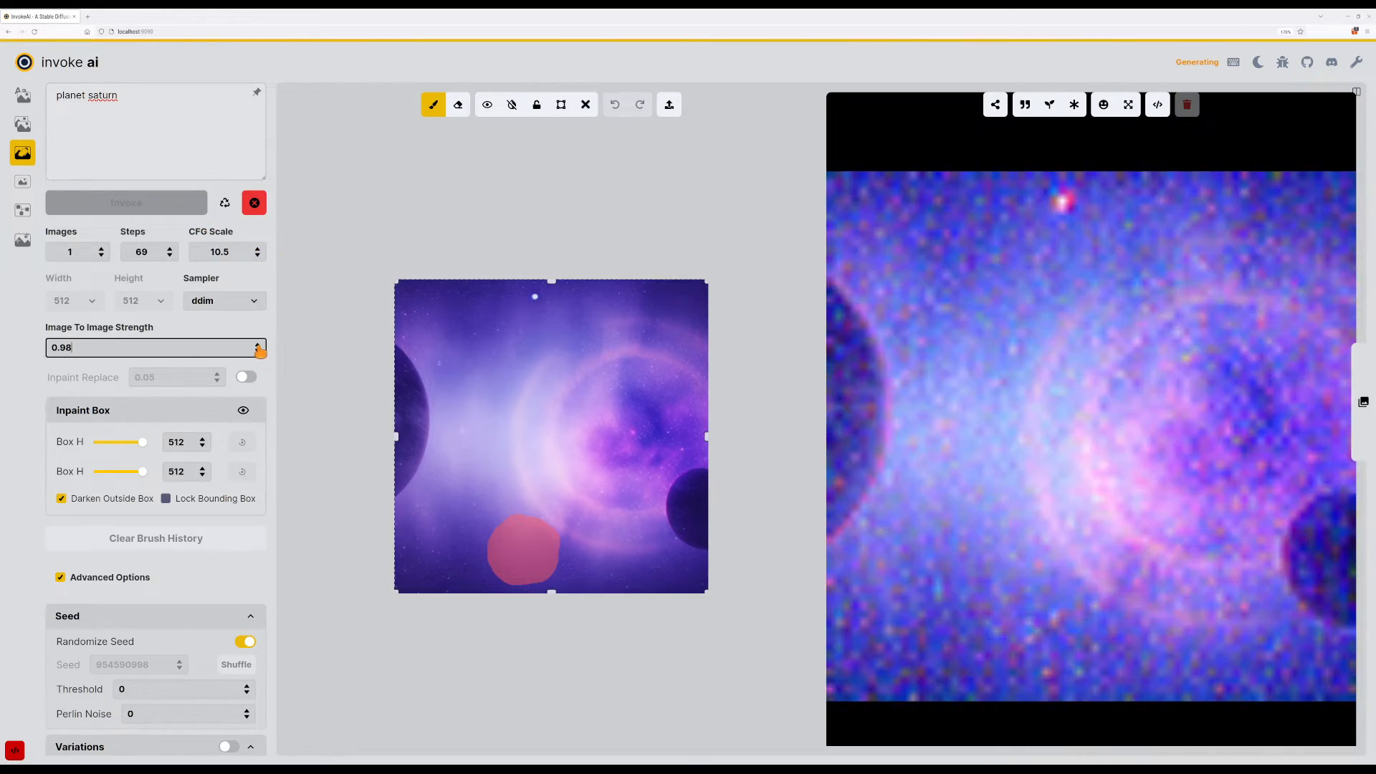
pyautogui.click(258, 344)
pyautogui.click(258, 345)
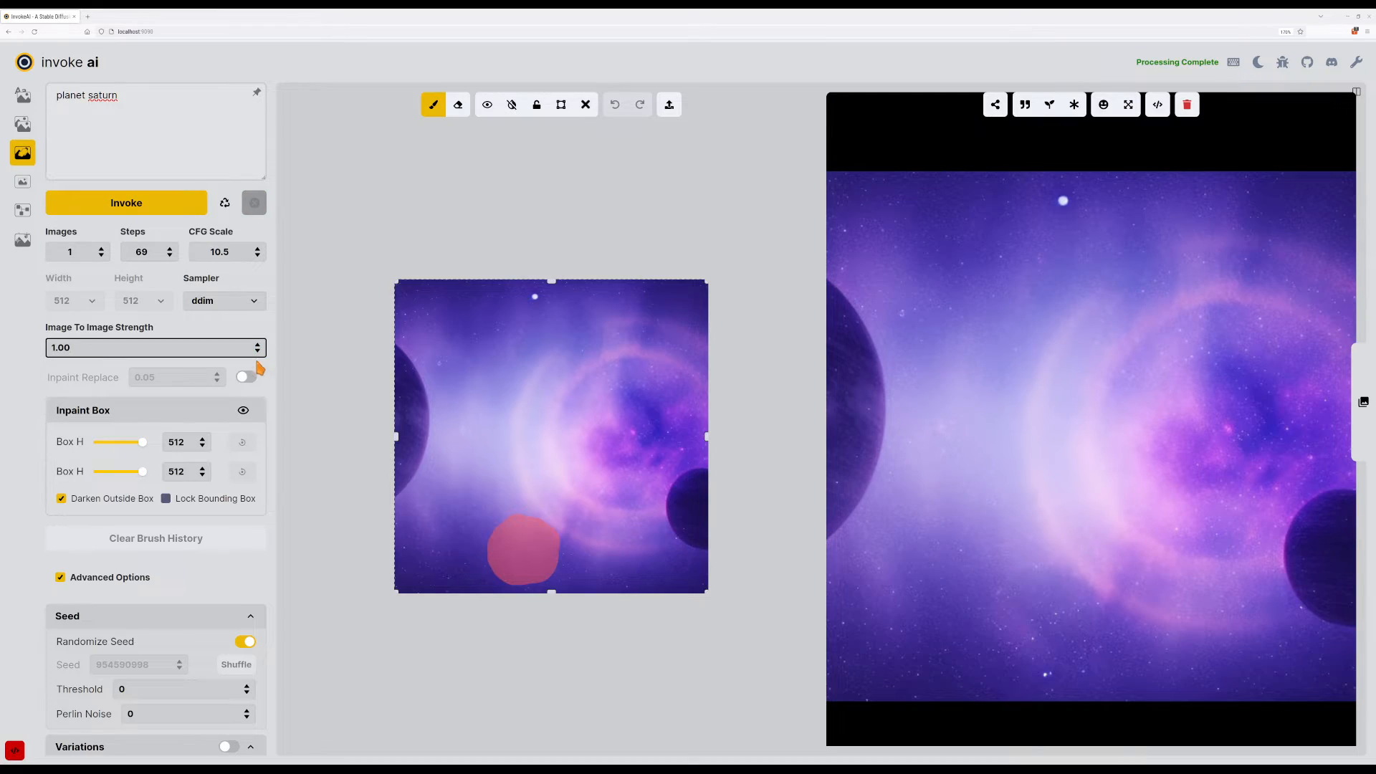
pyautogui.press('Down')
pyautogui.hotkey('ctrl', 'Return')
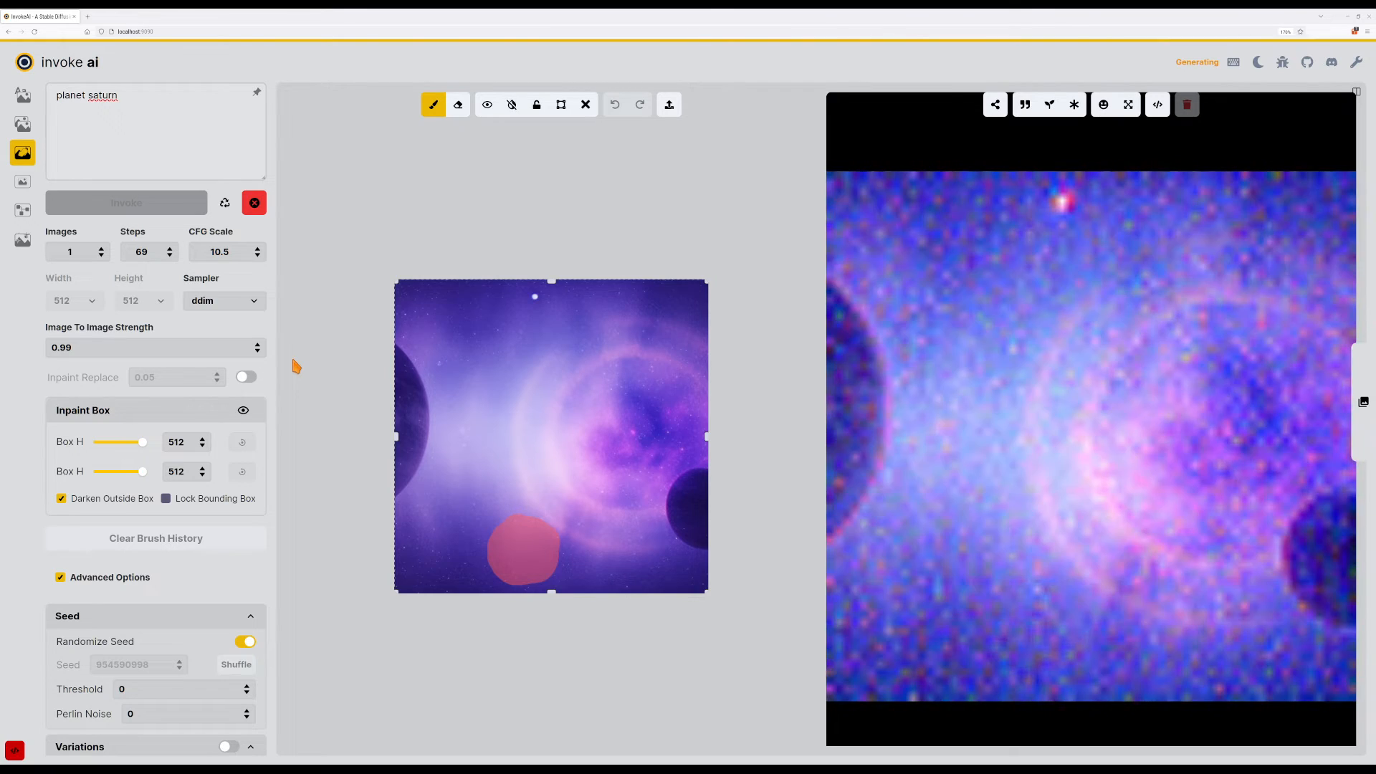
# Set the Perlin Noise to 0.05 and generate the inpaint again.
pyautogui.scroll(-2, 246, 710)
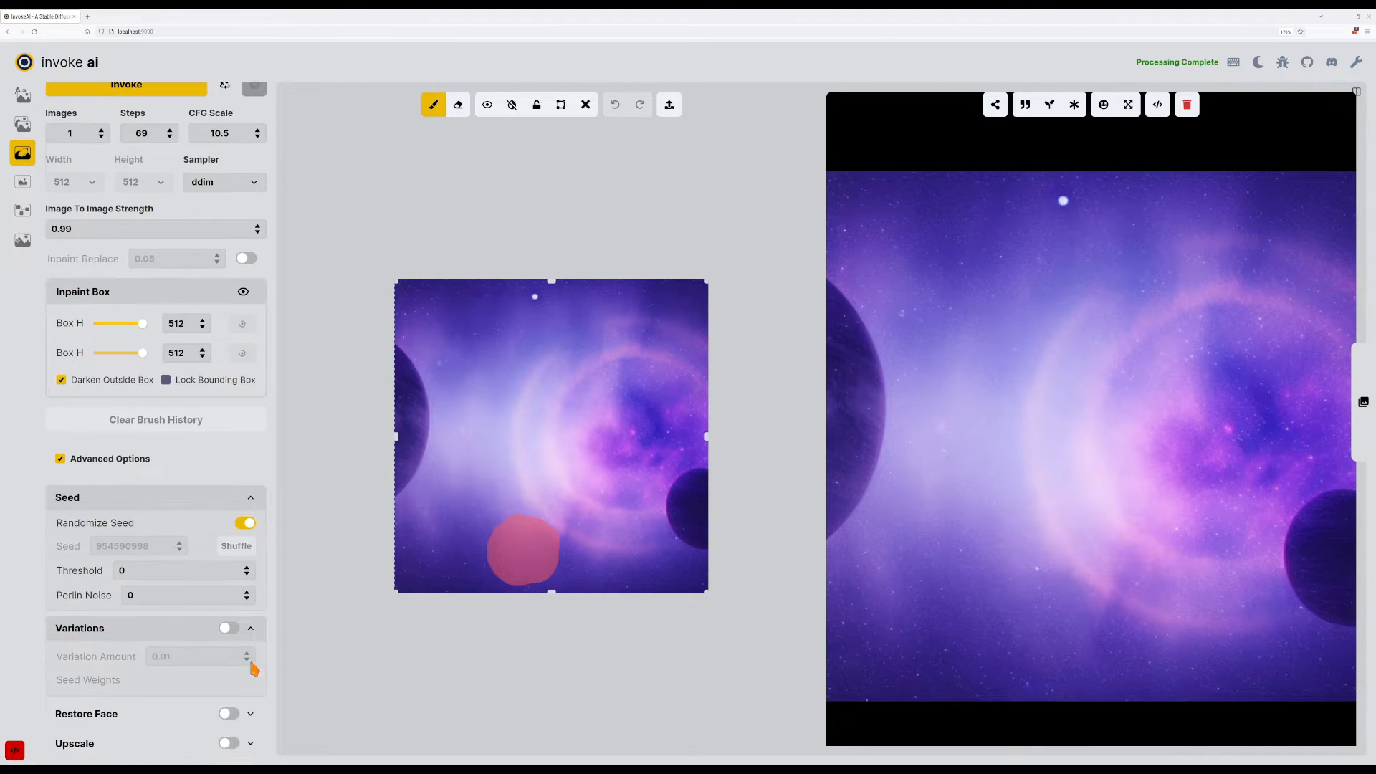
pyautogui.click(246, 594)
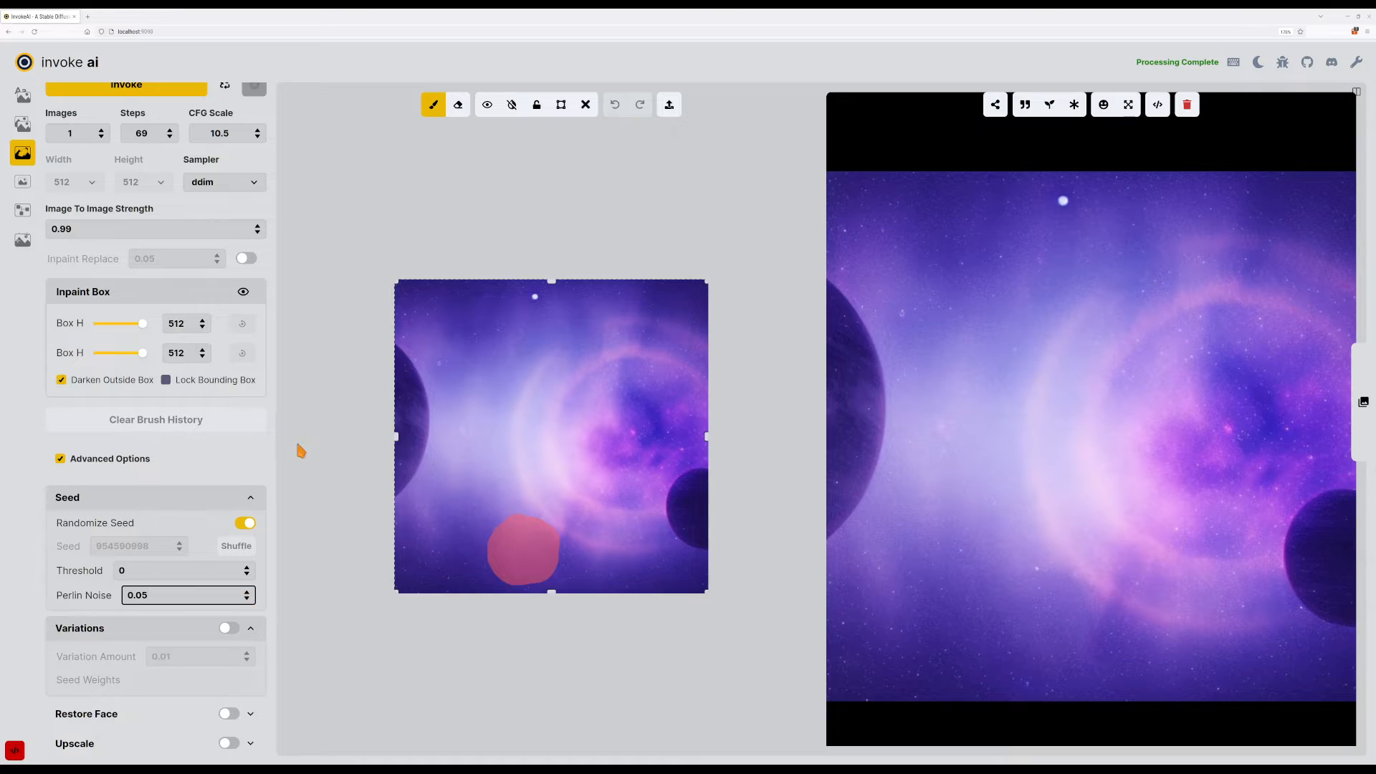
pyautogui.hotkey('ctrl', 'Return')
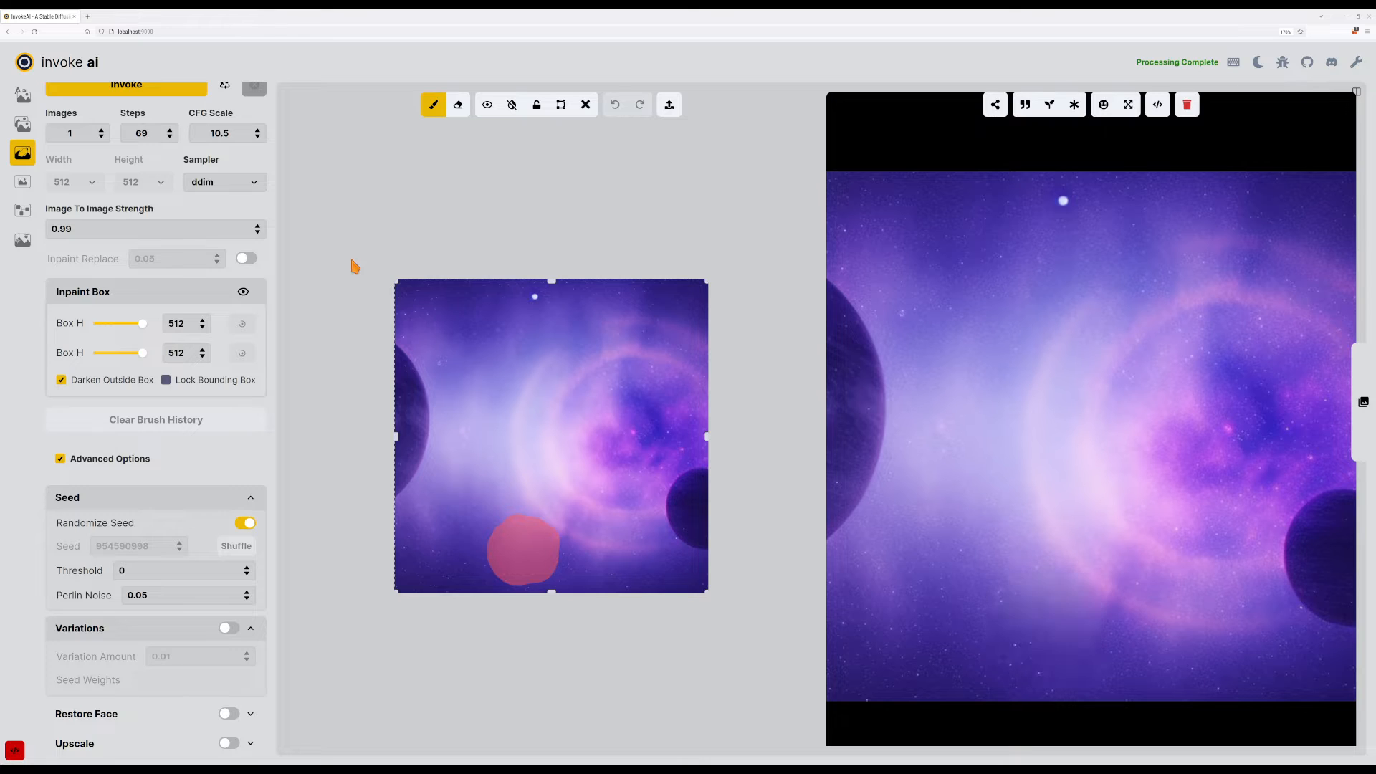
# Replace the prompt with "potato" and generate an inpaint of the masked spot.
pyautogui.scroll(3, 260, 226)
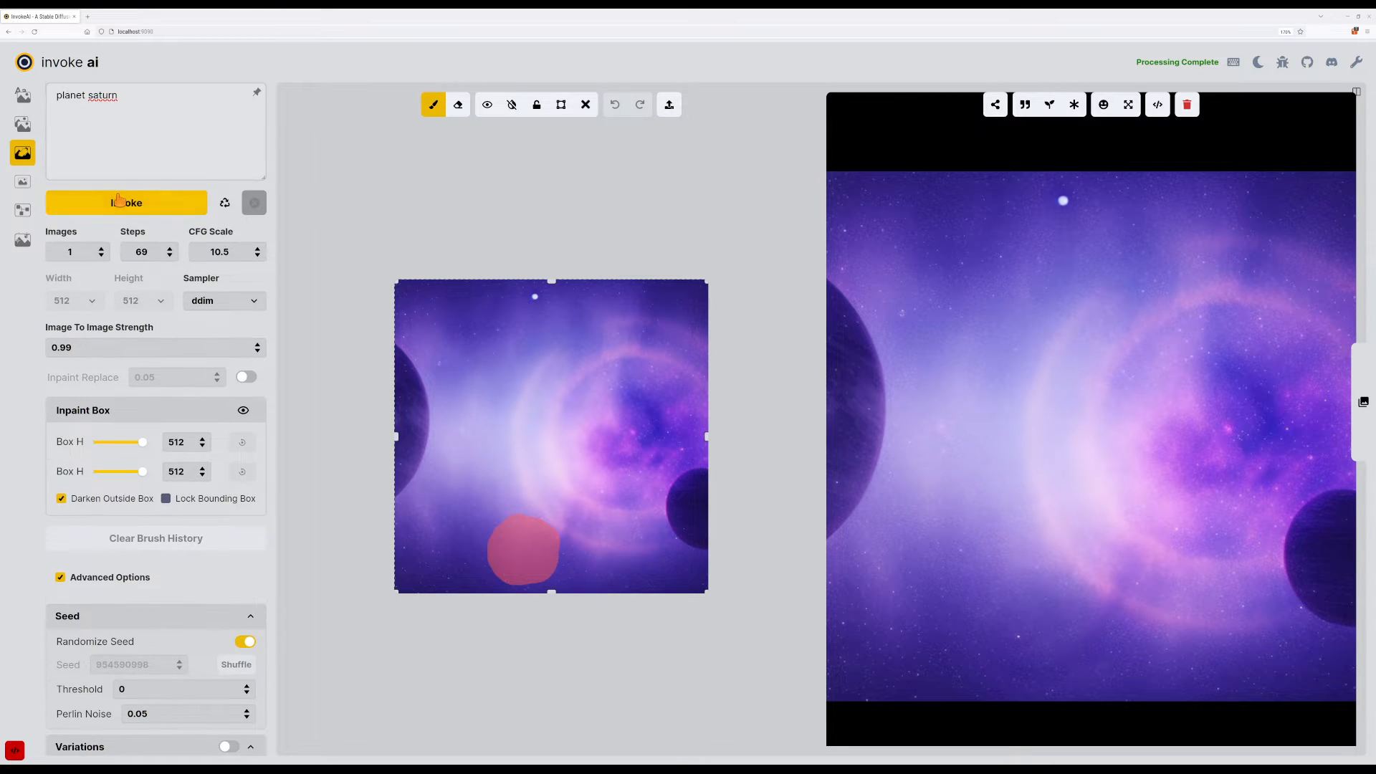
pyautogui.moveTo(151, 117); pyautogui.dragTo(3, 68)
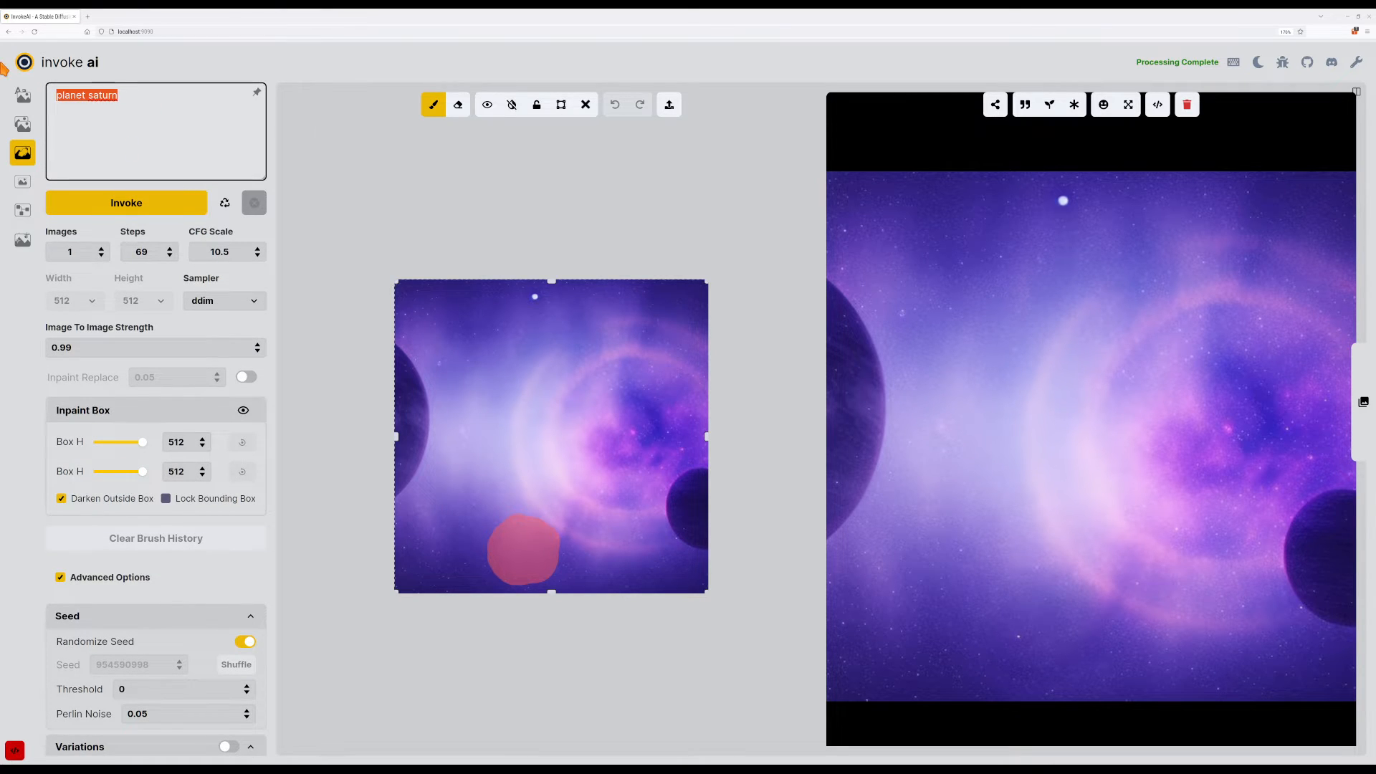
pyautogui.write('potato')
pyautogui.hotkey('ctrl', 'Return')
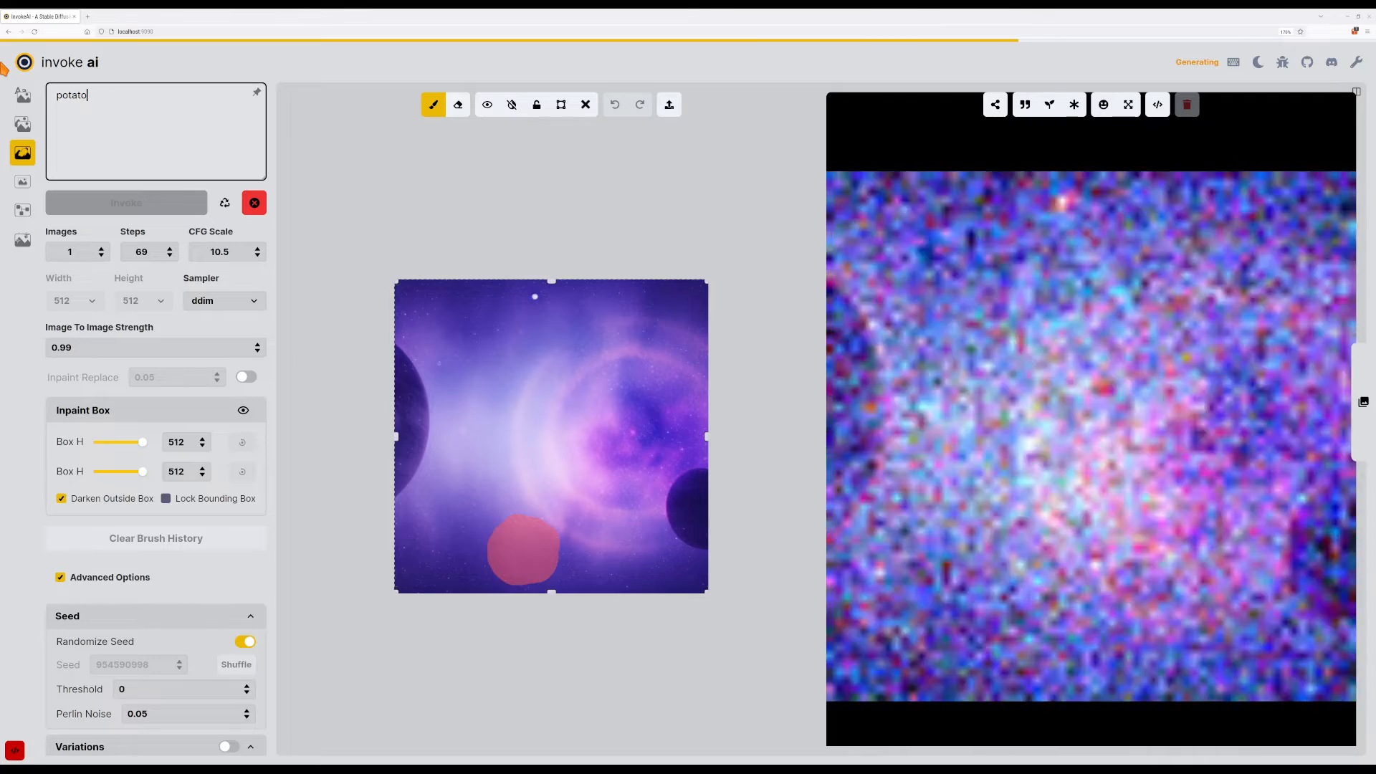
# Set the steps to 23 and the CFG Scale to 18, generating a "potato" inpaint after each change.
pyautogui.doubleClick(141, 251)
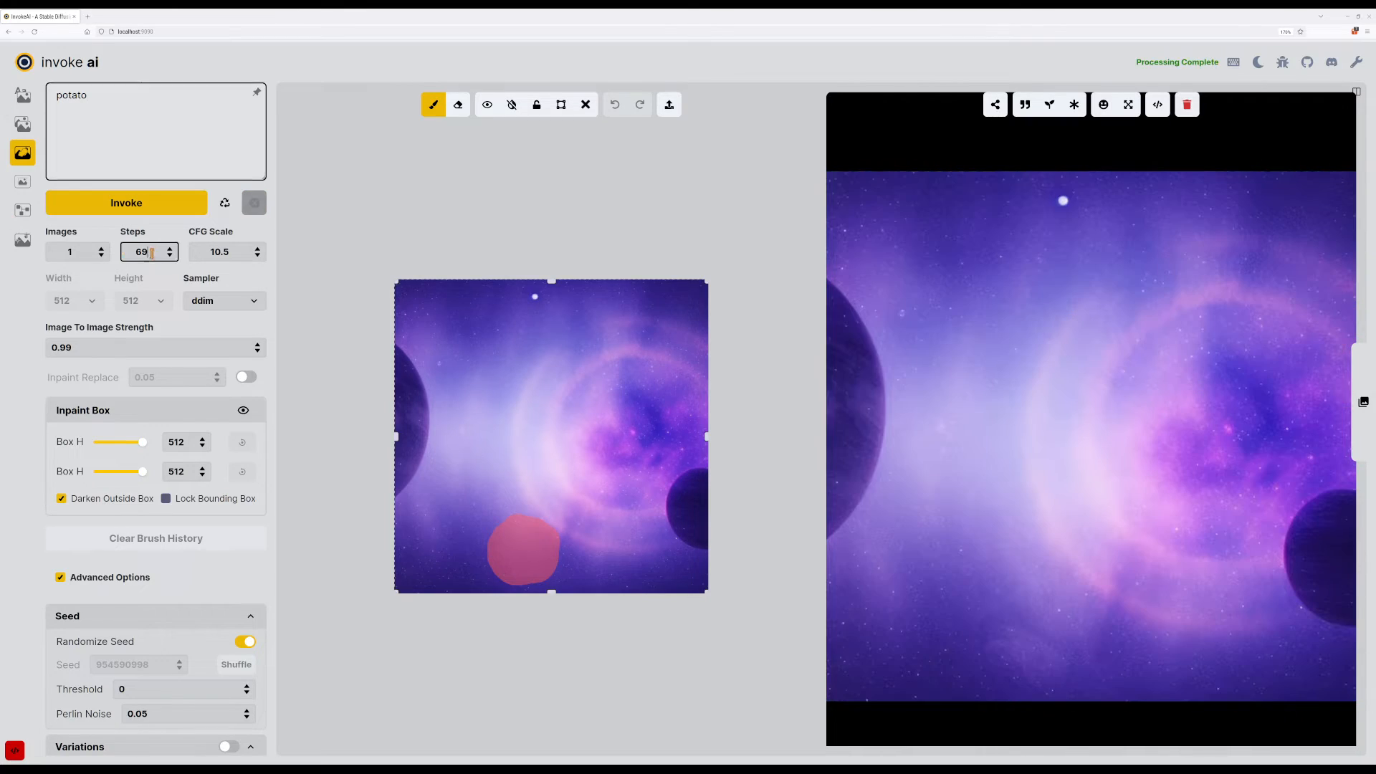
pyautogui.write('23')
pyautogui.hotkey('ctrl', 'Return')
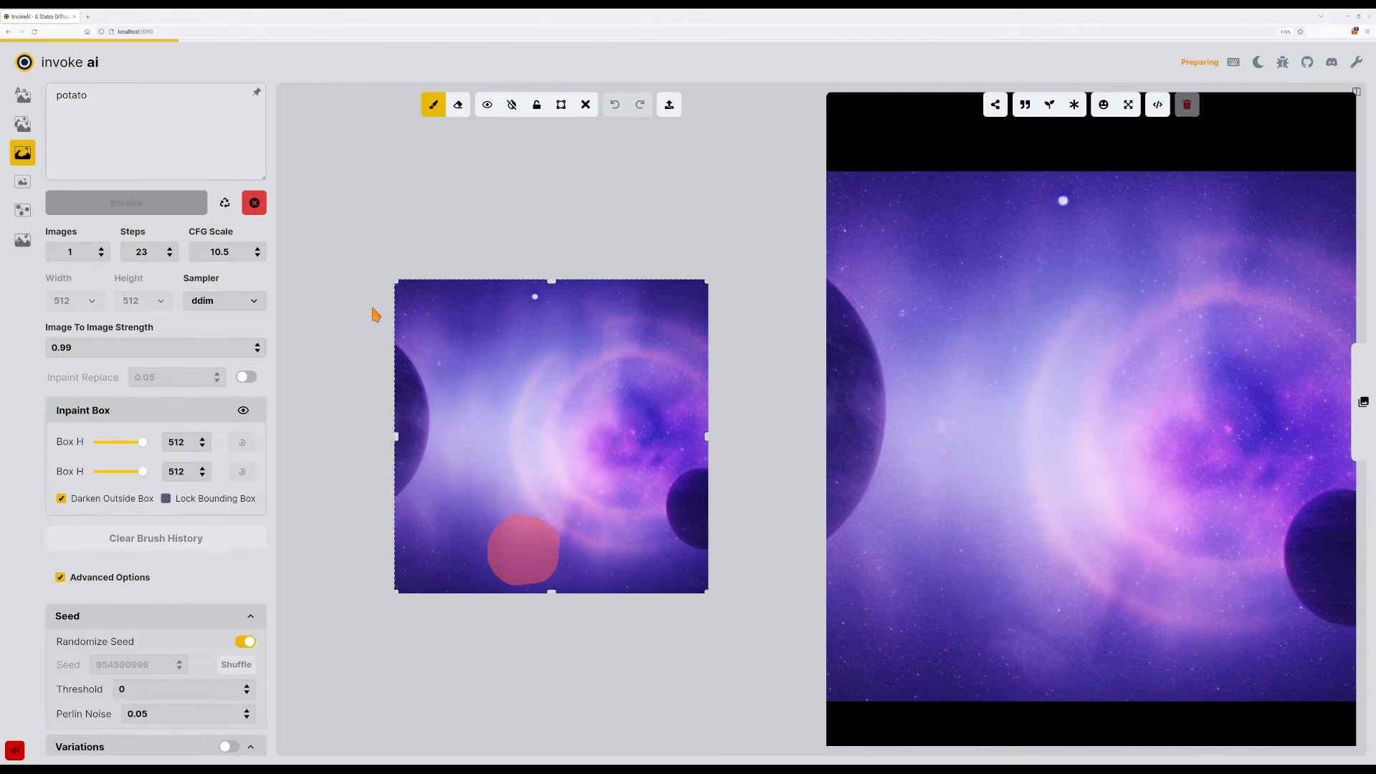
pyautogui.click(258, 248)
pyautogui.tripleClick(258, 248)
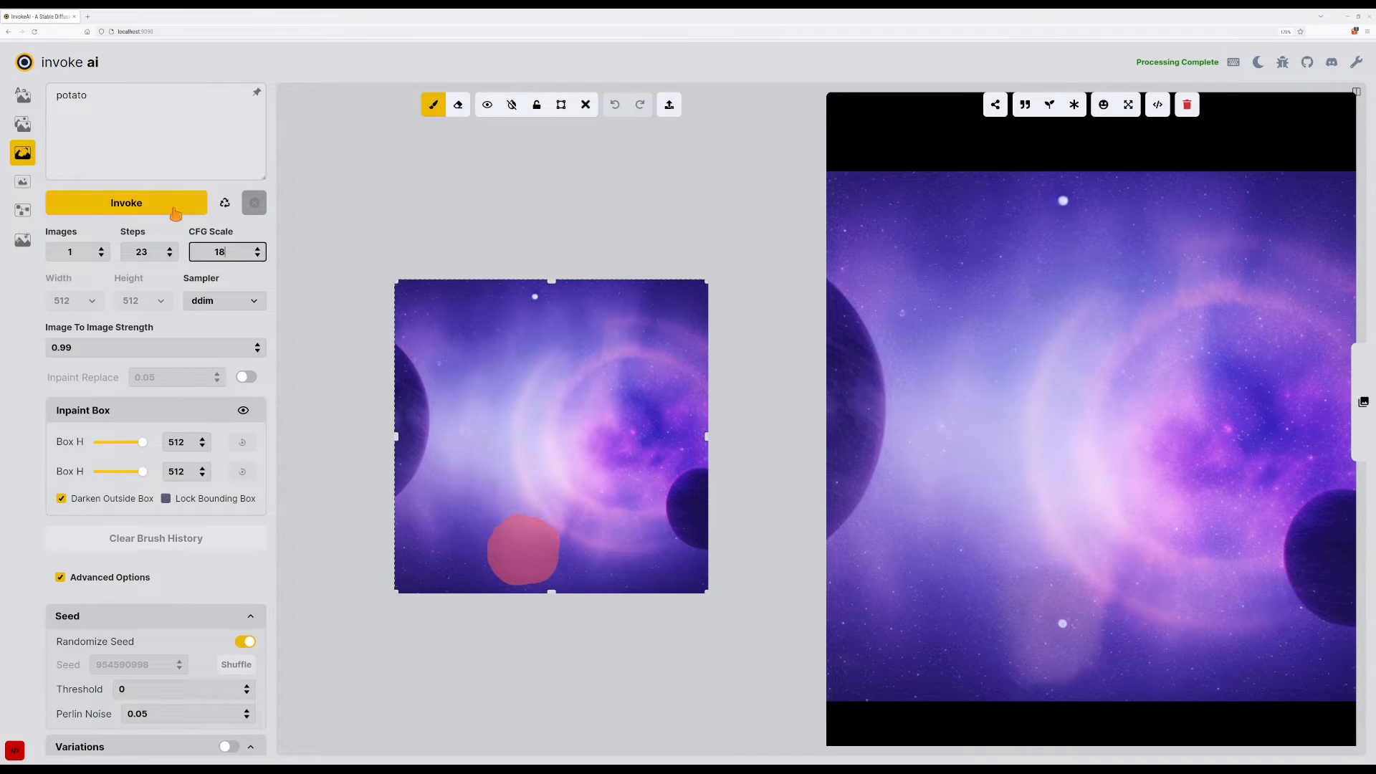
pyautogui.click(173, 210)
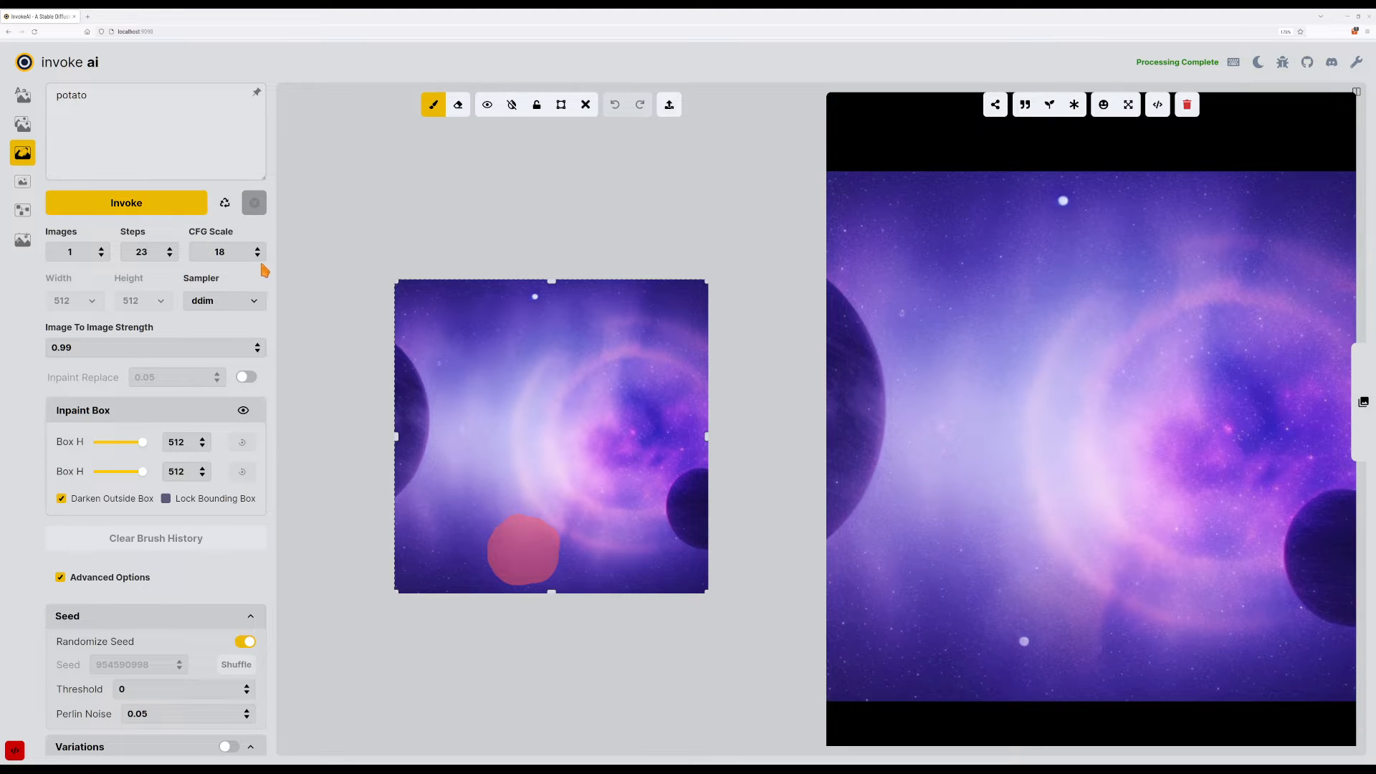
# Generate "potato" inpaints with the CFG Scale raised to 21.5 and 30, and with the steps set to 43.
pyautogui.click(258, 249)
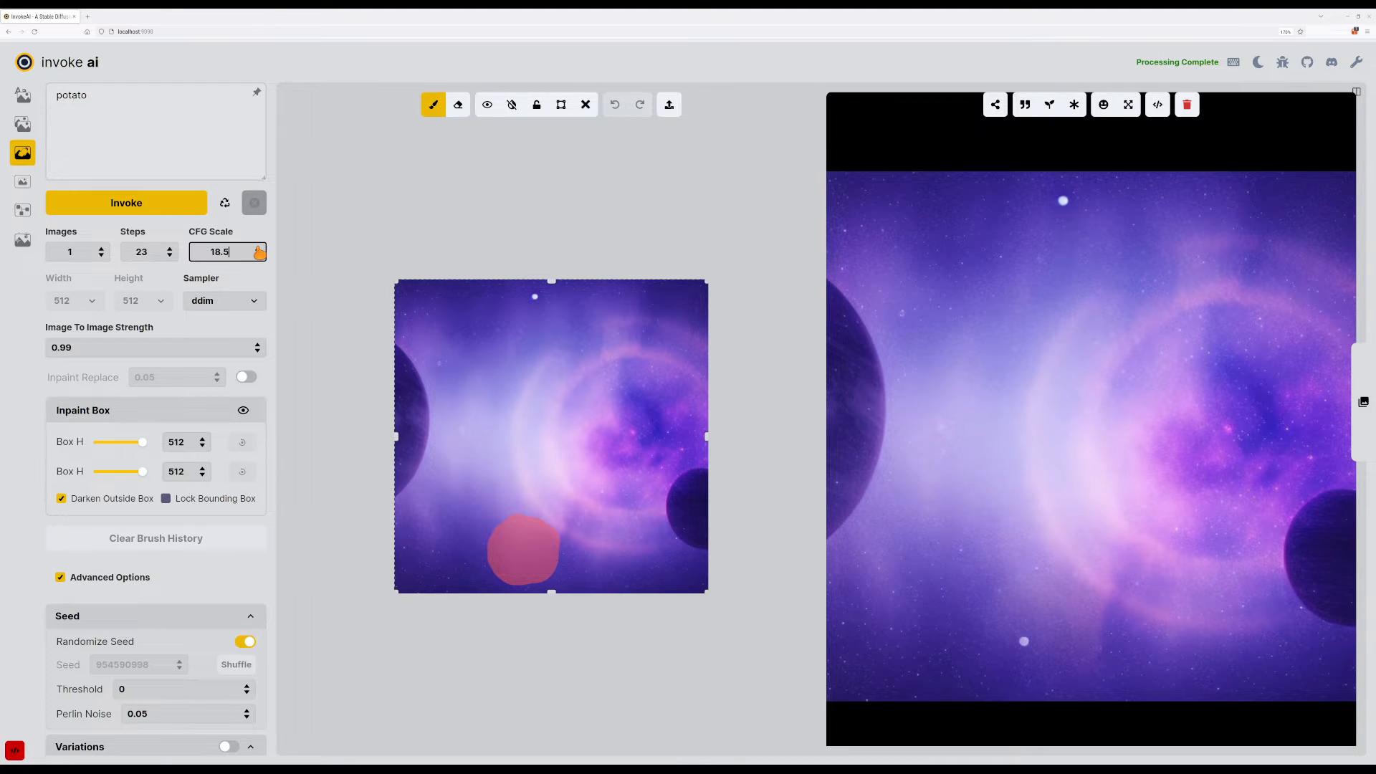
pyautogui.click(181, 207)
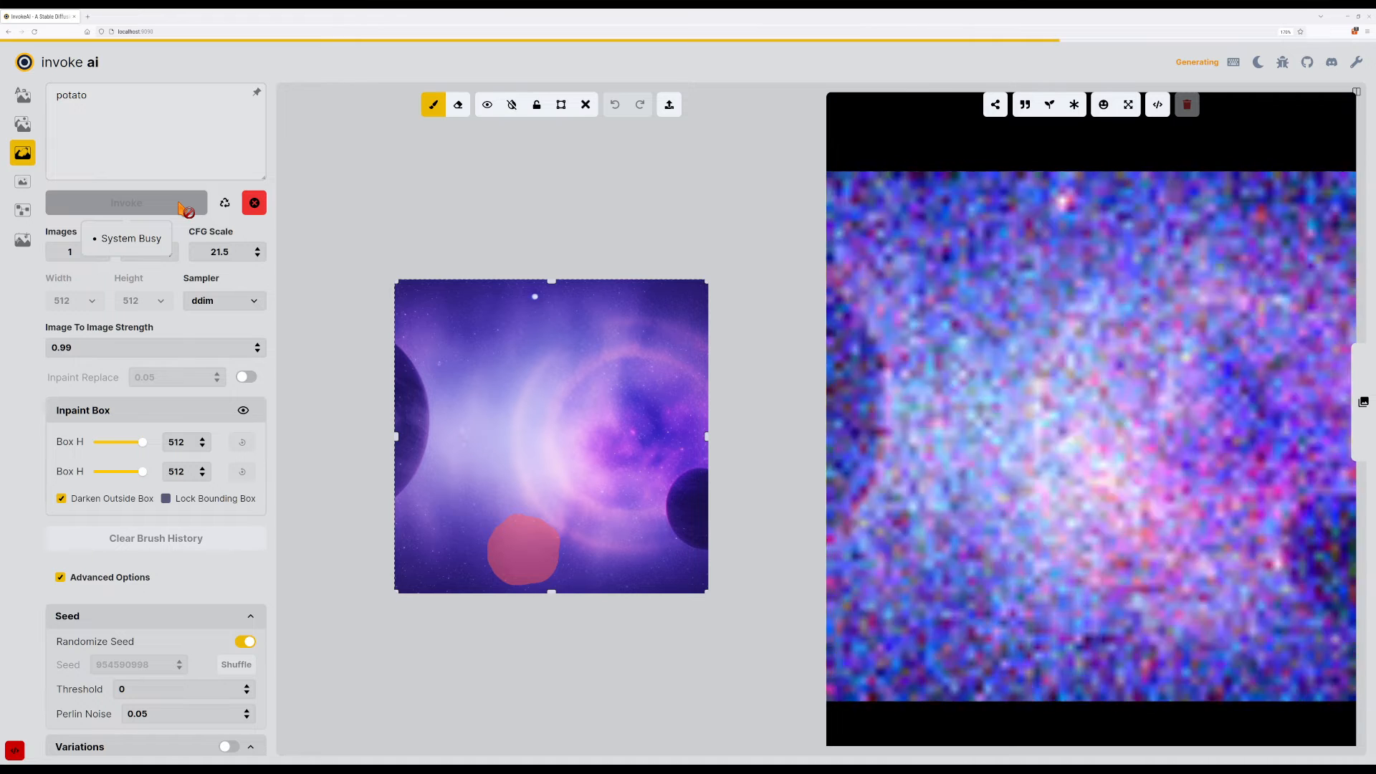
pyautogui.click(258, 249)
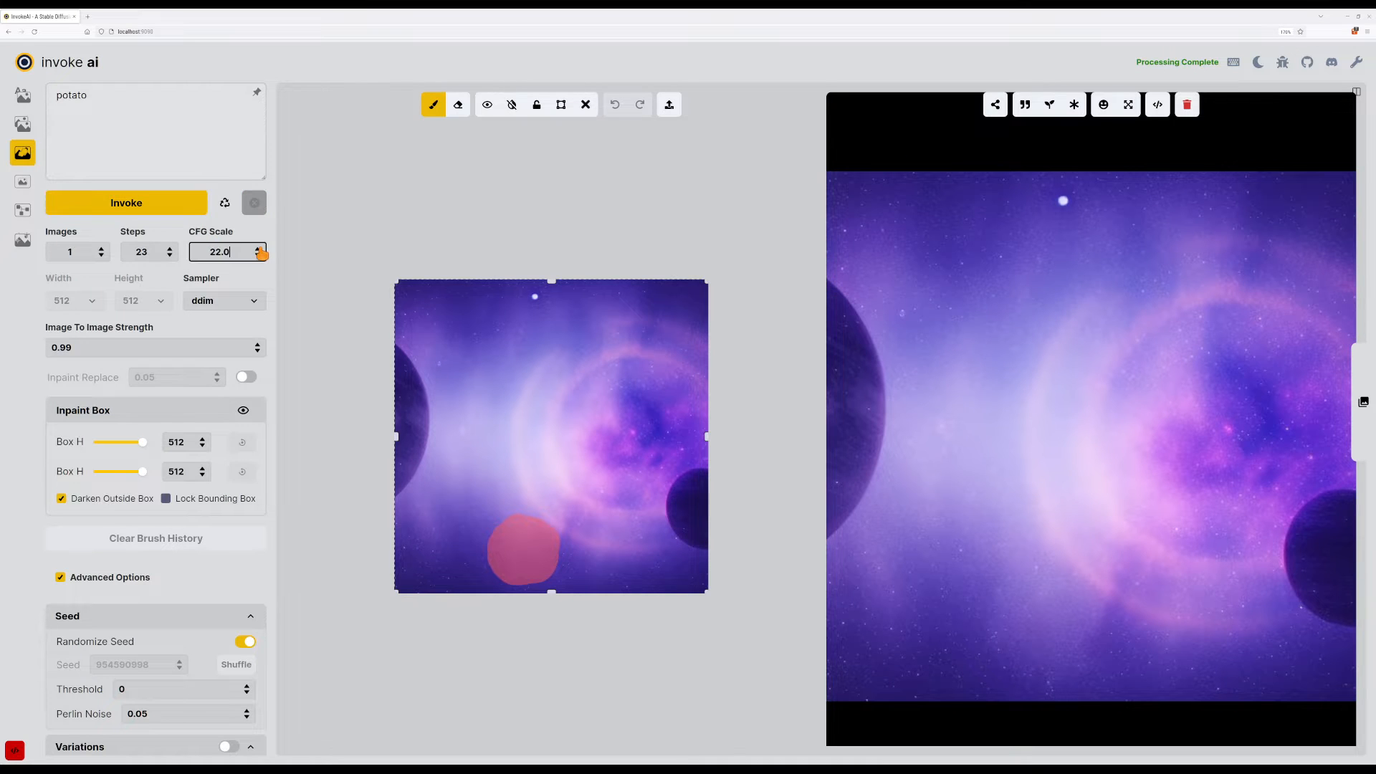
pyautogui.click(154, 206)
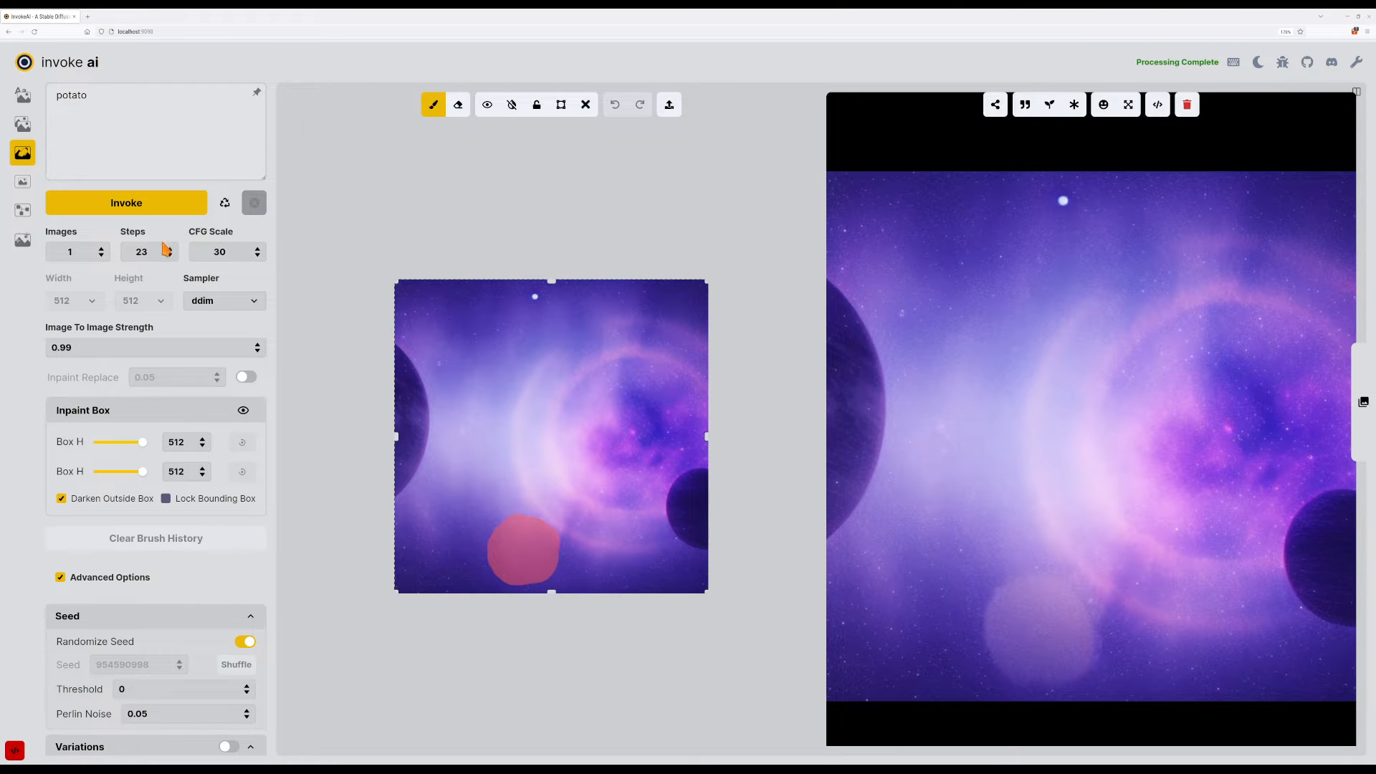
pyautogui.click(138, 204)
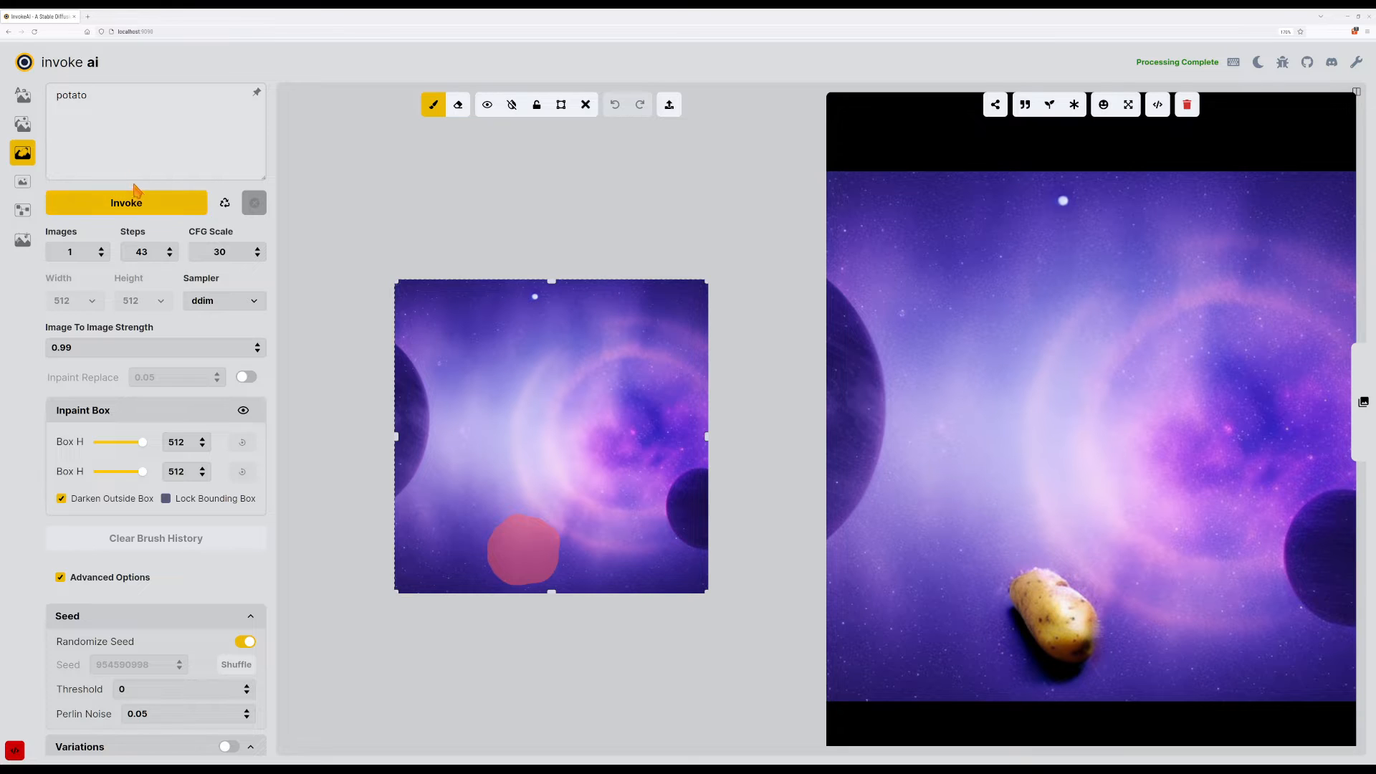
# Replace the prompt with "saturn" and generate several inpaints with the same mask and settings.
pyautogui.moveTo(114, 107); pyautogui.dragTo(16, 84)
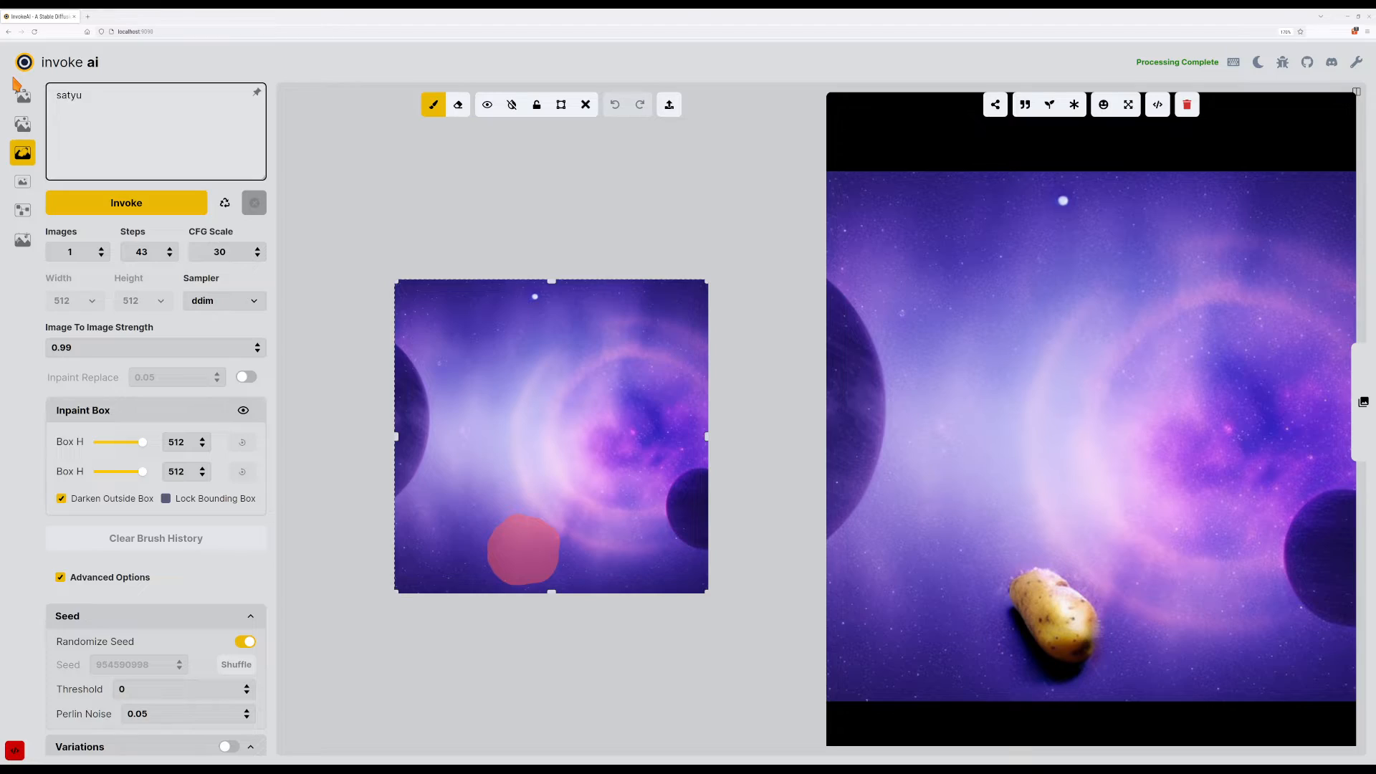
pyautogui.press('Return')
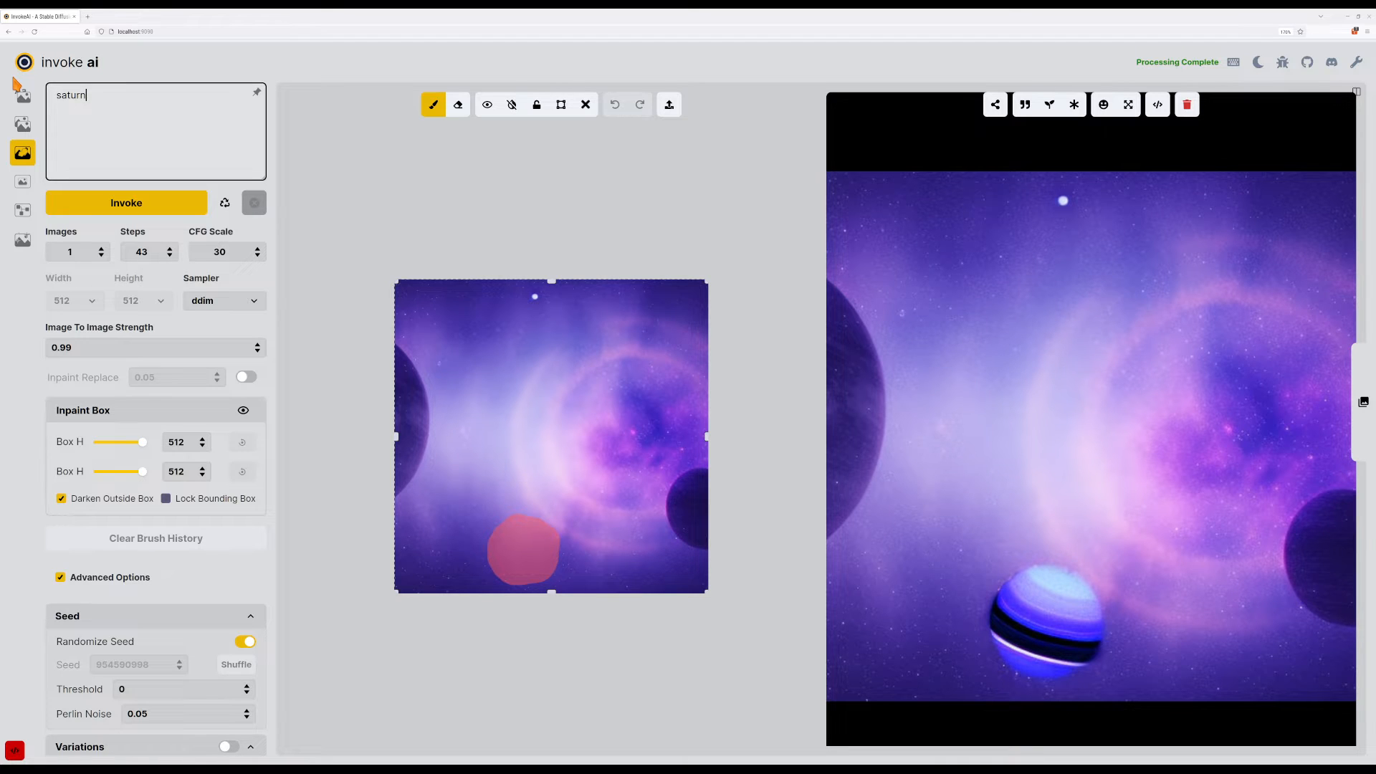
pyautogui.press('Return')
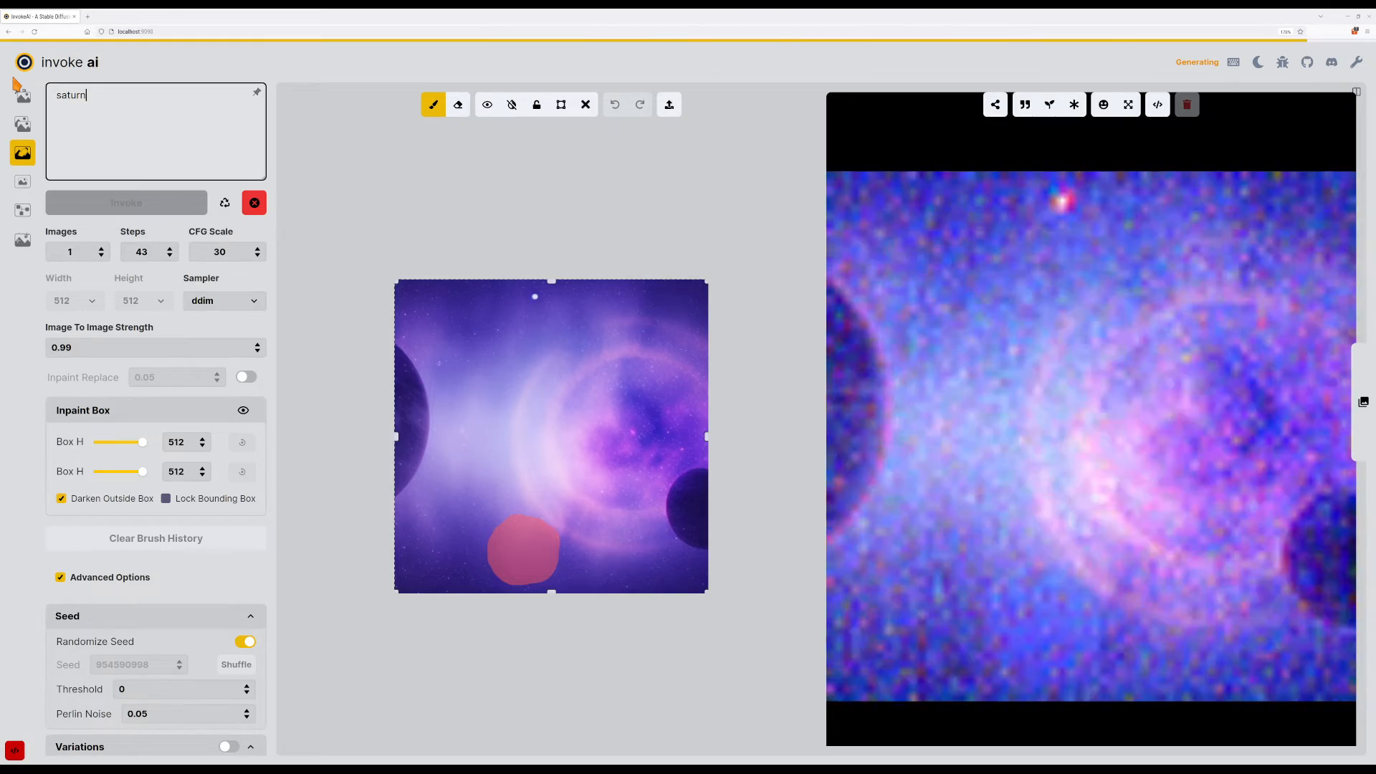
pyautogui.press('Return')
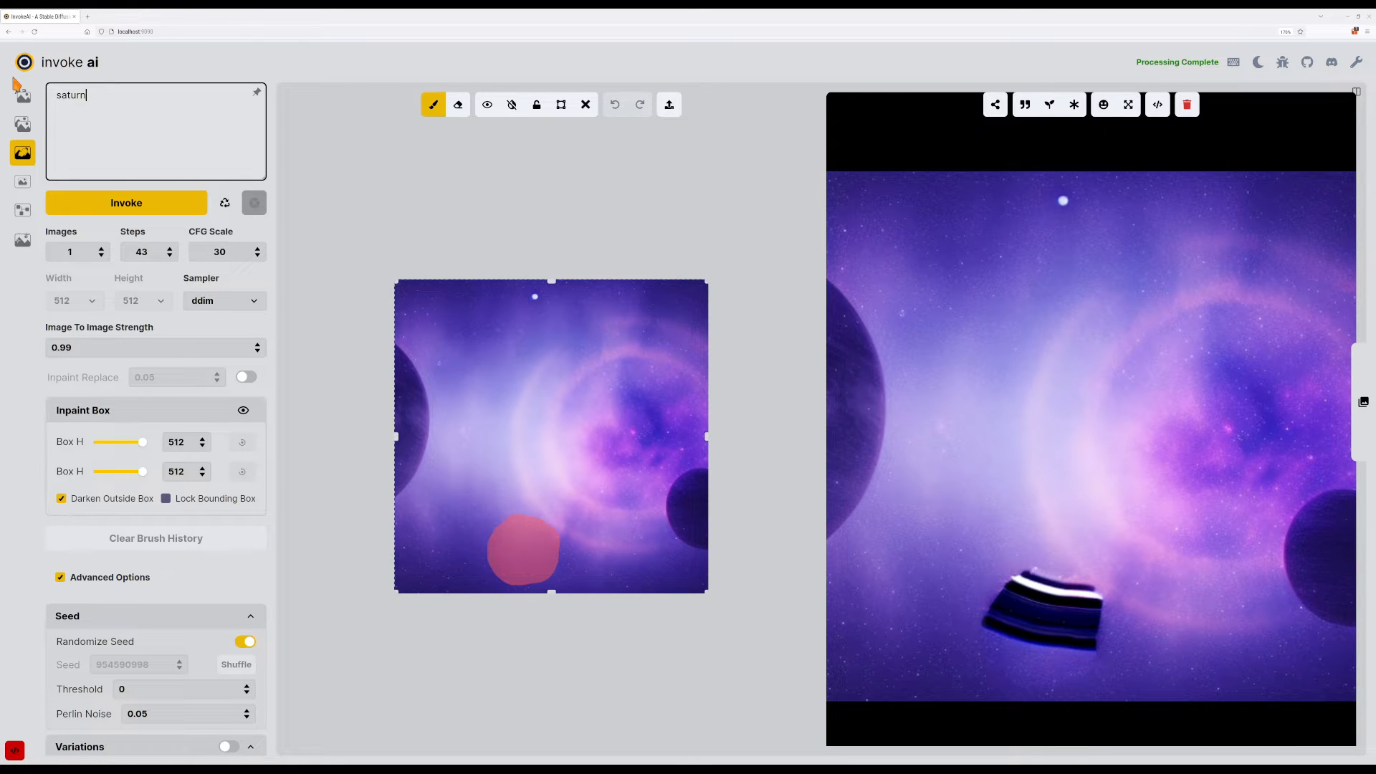
# Change the prompt to "planet saturn" and generate several inpaints of the masked spot.
pyautogui.press('Return')
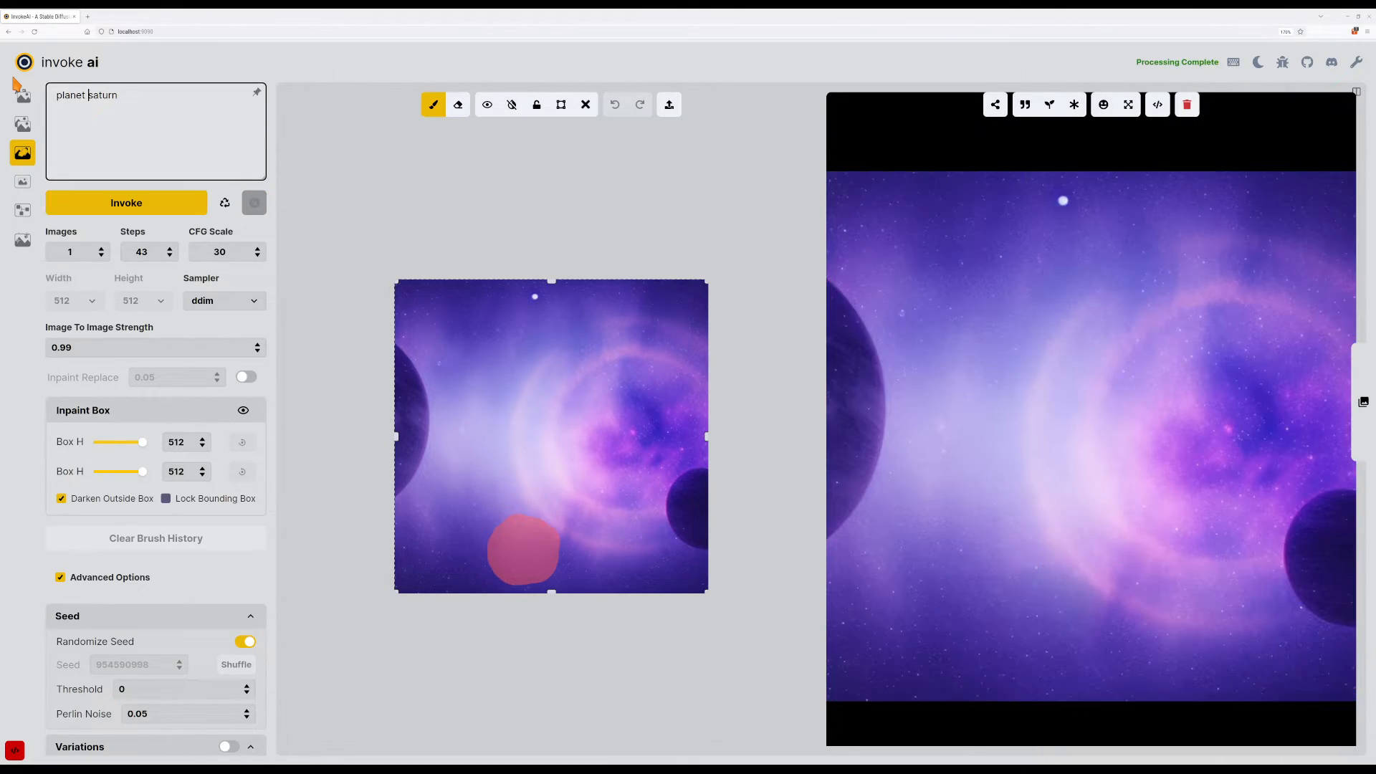
pyautogui.press('Return')
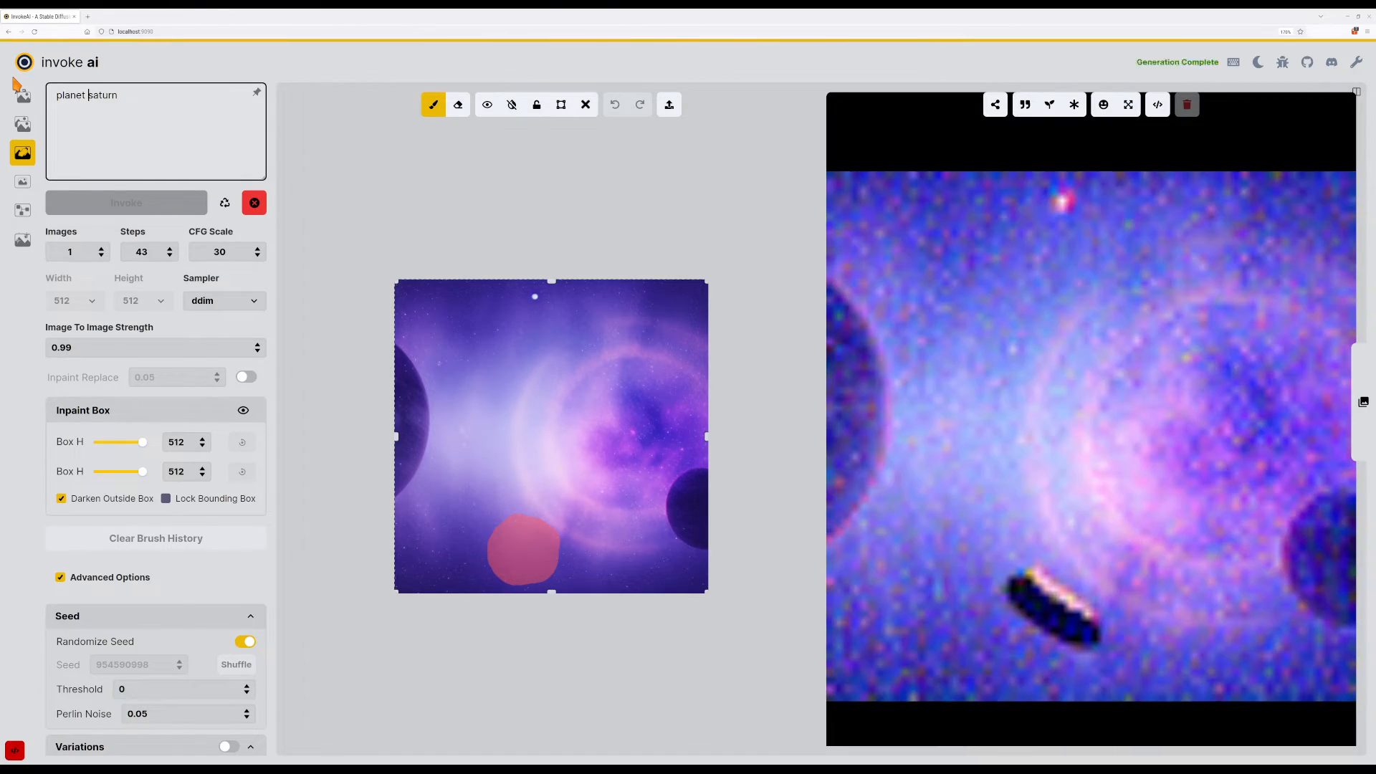
pyautogui.press('Return')
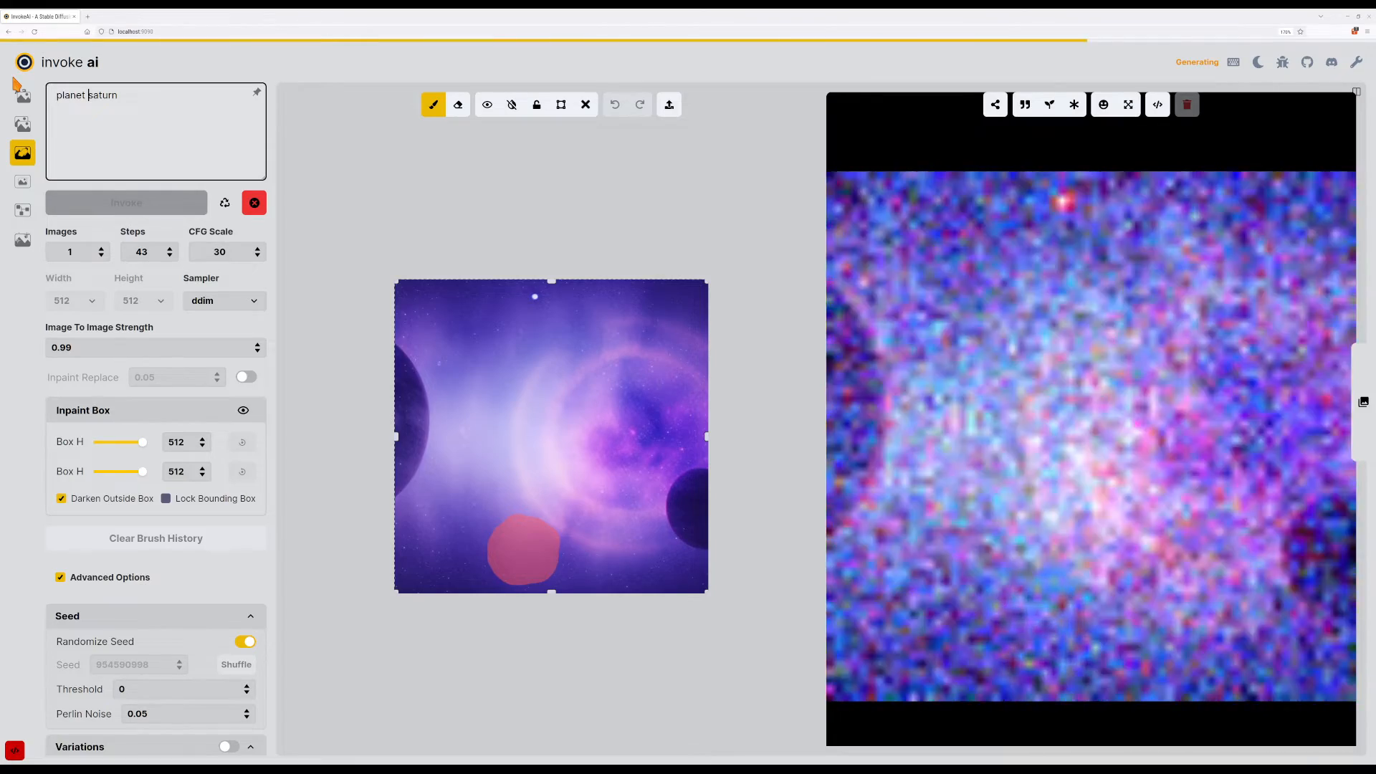
pyautogui.press('Return')
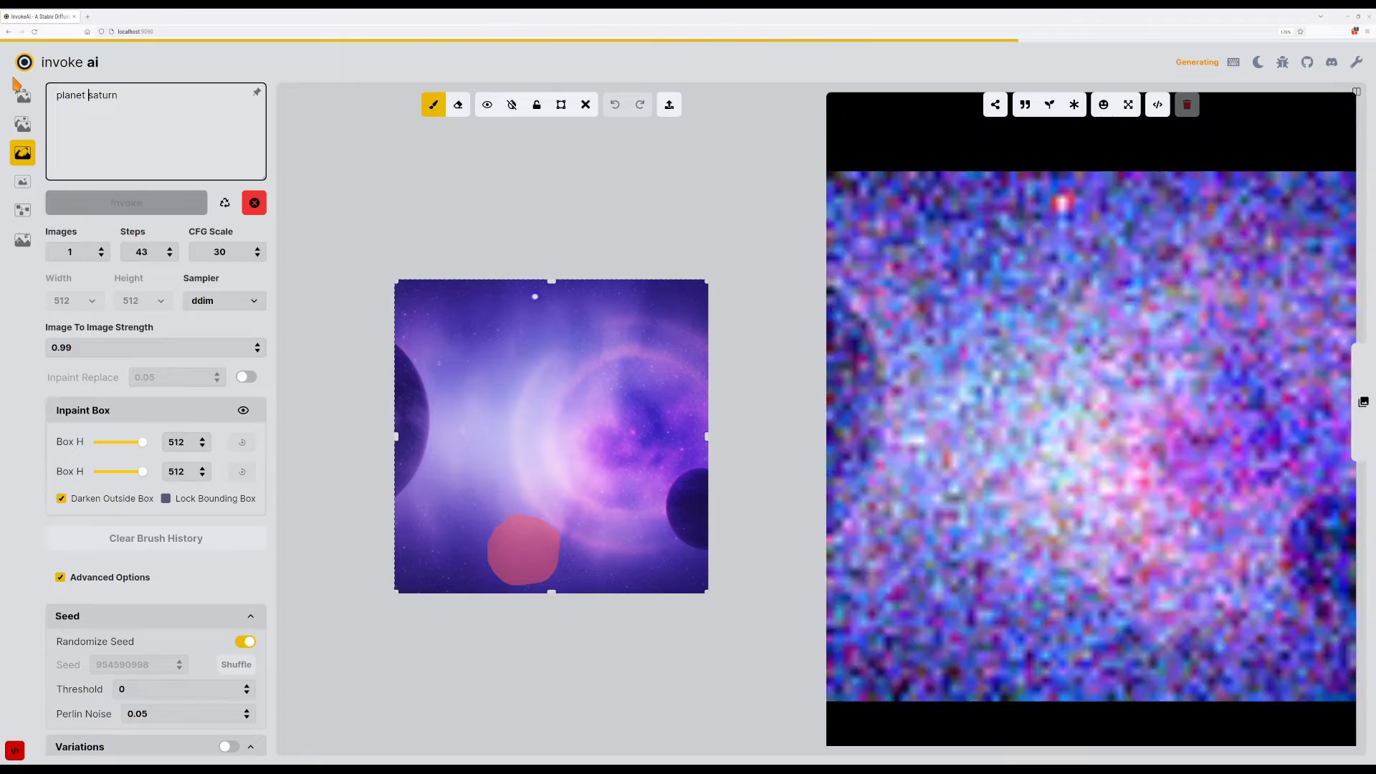
pyautogui.press('Return')
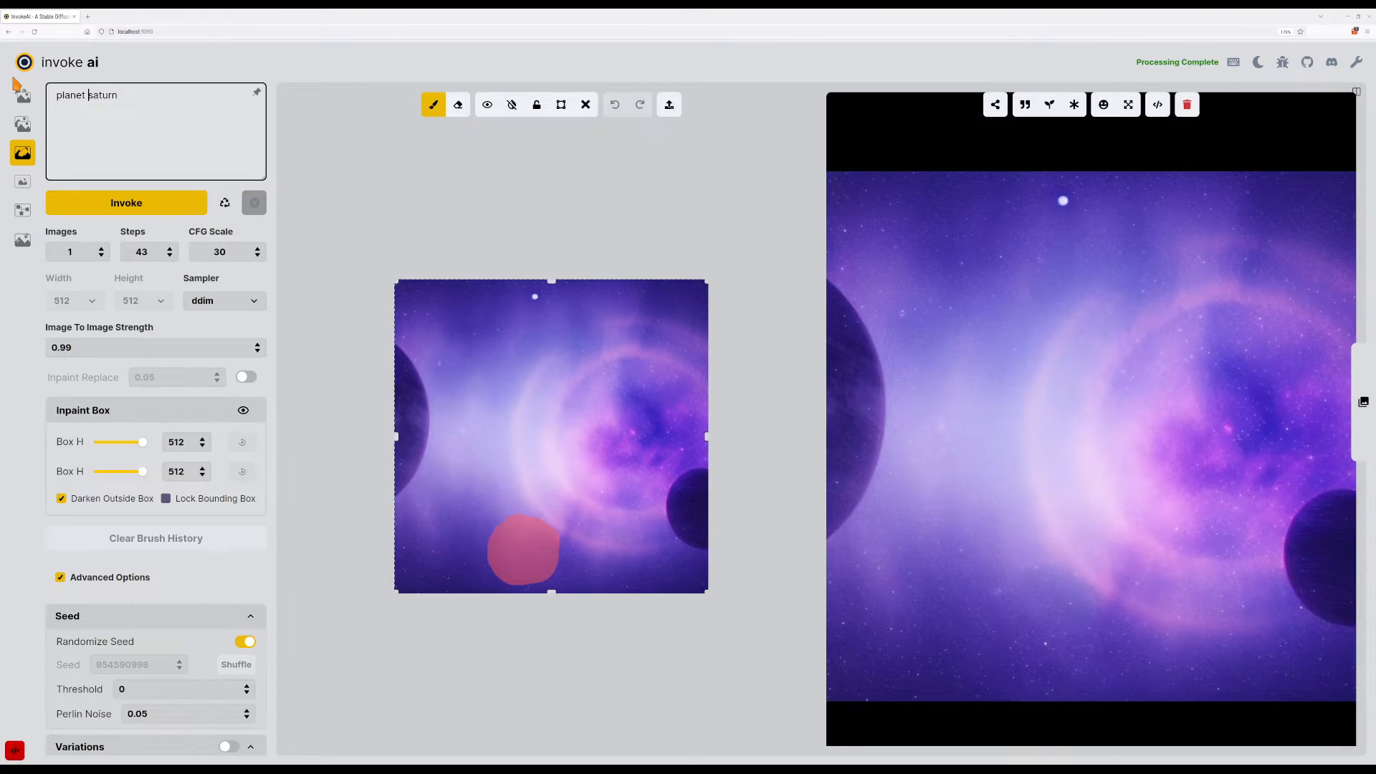
pyautogui.press('Return')
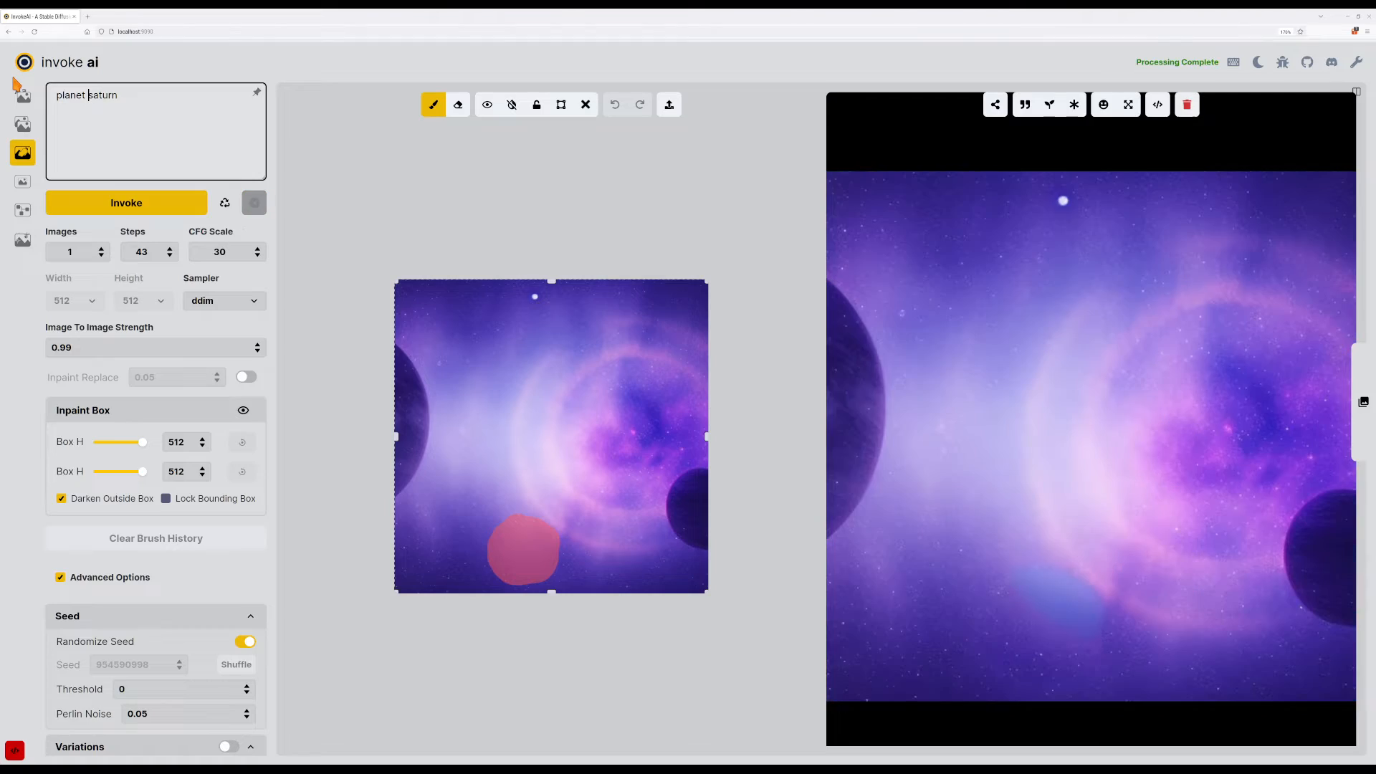
pyautogui.press('Return')
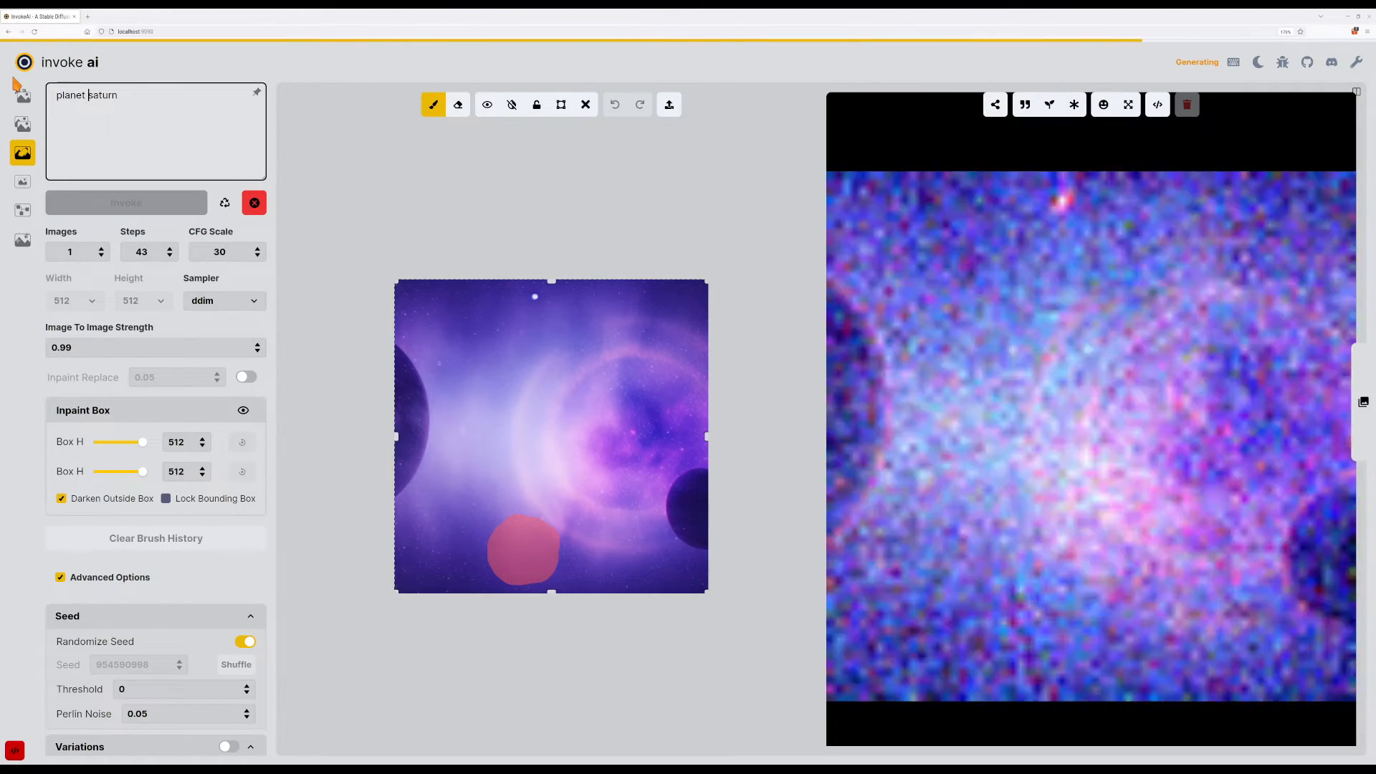
pyautogui.press('Return')
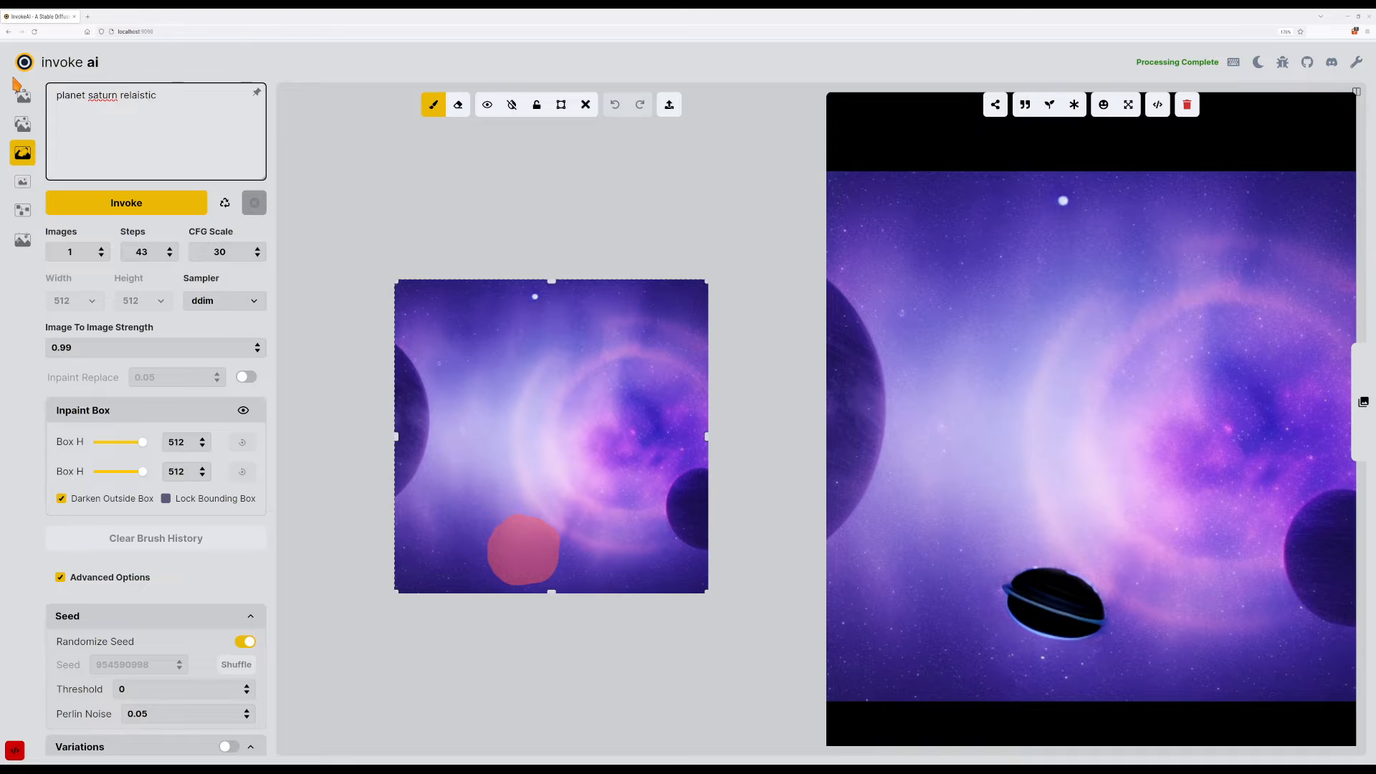
# Extend the prompt to "planet saturn realistic astronomy photo", correcting its misspelled words, and generate an inpaint.
pyautogui.hotkey('ctrl', 'shift', 'Left')
pyautogui.write('realist')
pyautogui.hotkey('ctrl', 'Return')
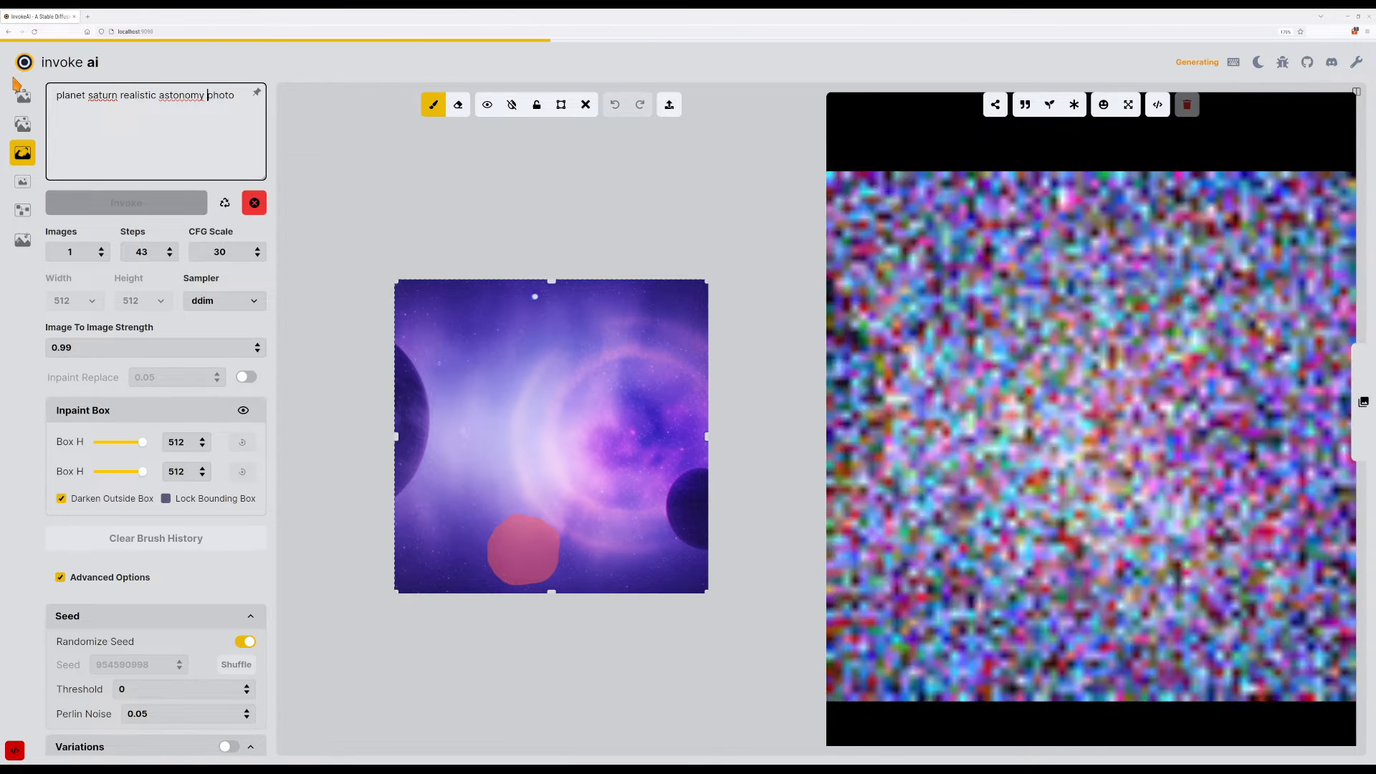
pyautogui.hotkey('ctrl', 'shift', 'Right')
pyautogui.write('astronomy')
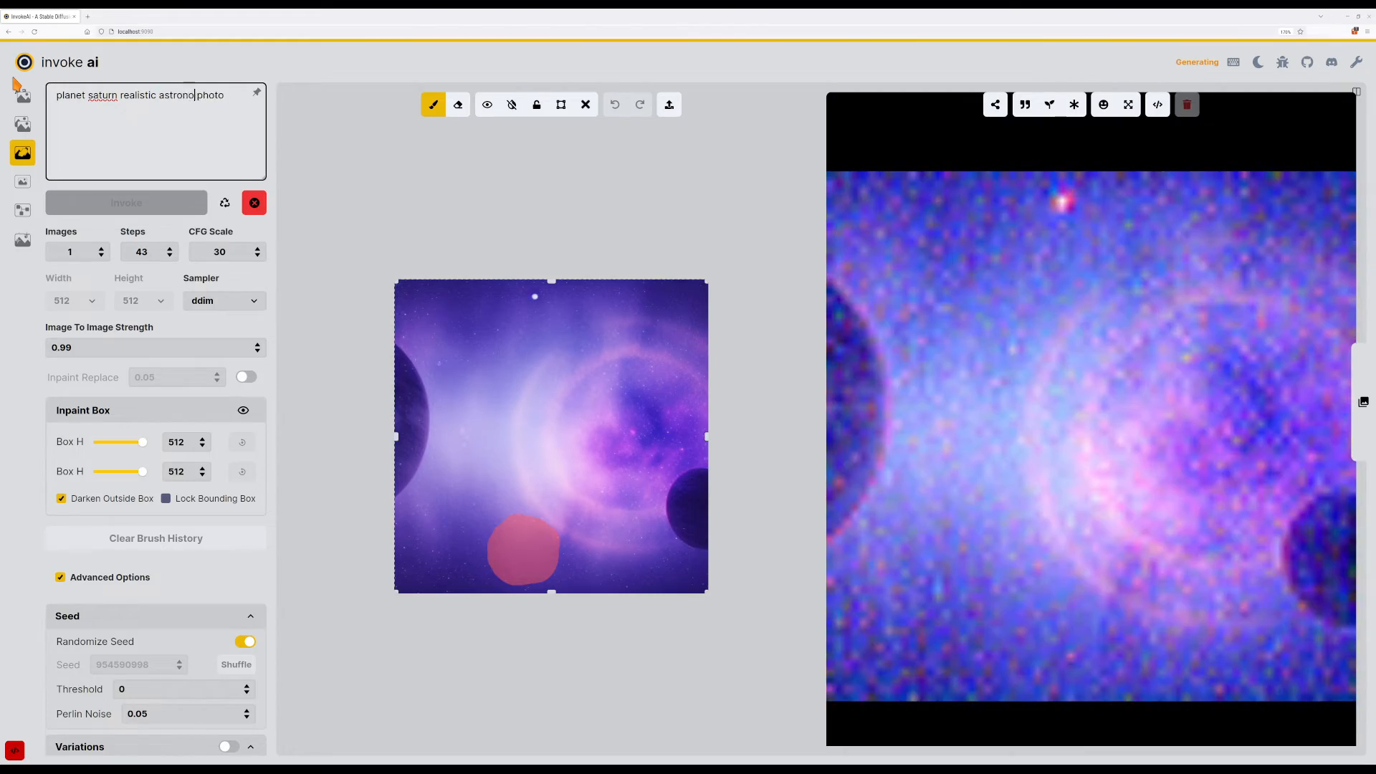
pyautogui.hotkey('ctrl', 'Return')
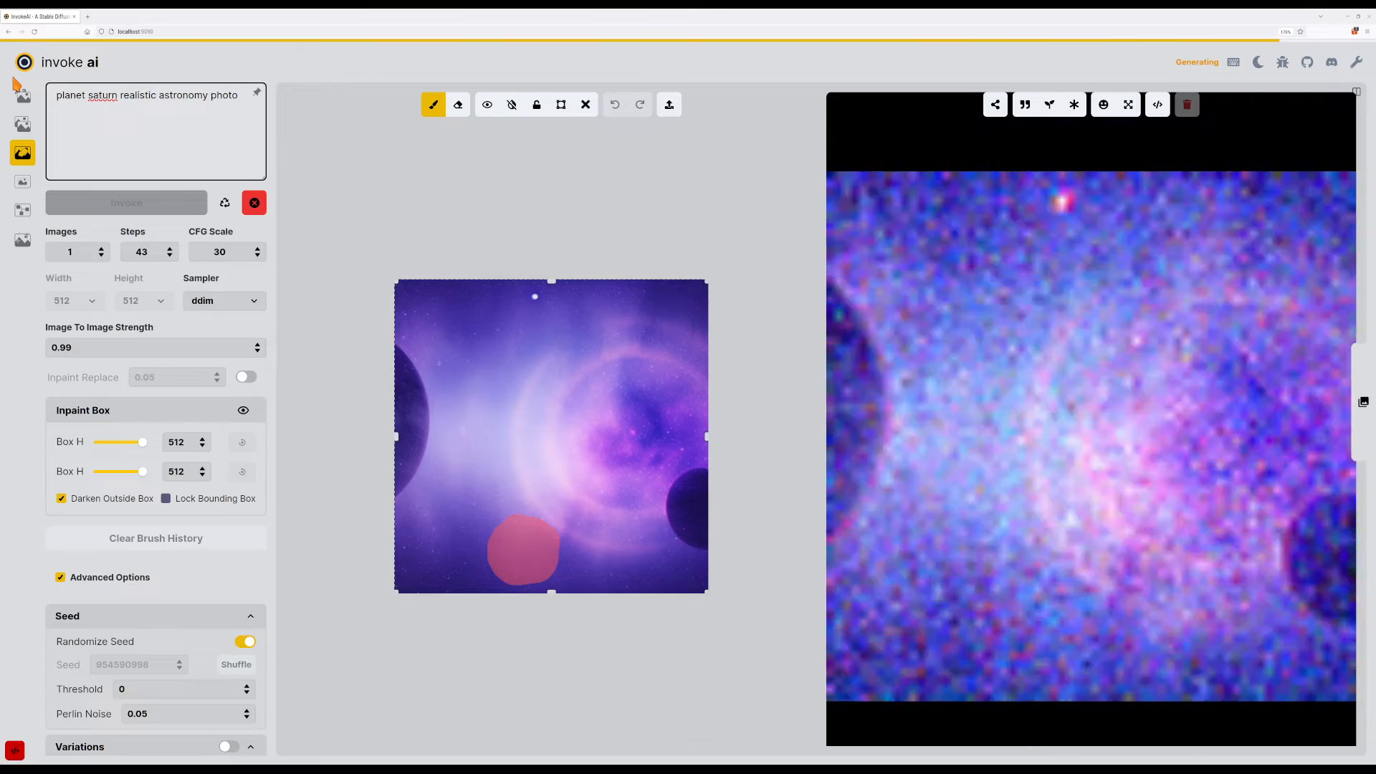
# Generate several more inpaints with the "planet saturn realistic astronomy photo" prompt and the ddim sampler.
pyautogui.hotkey('ctrl', 'Return')
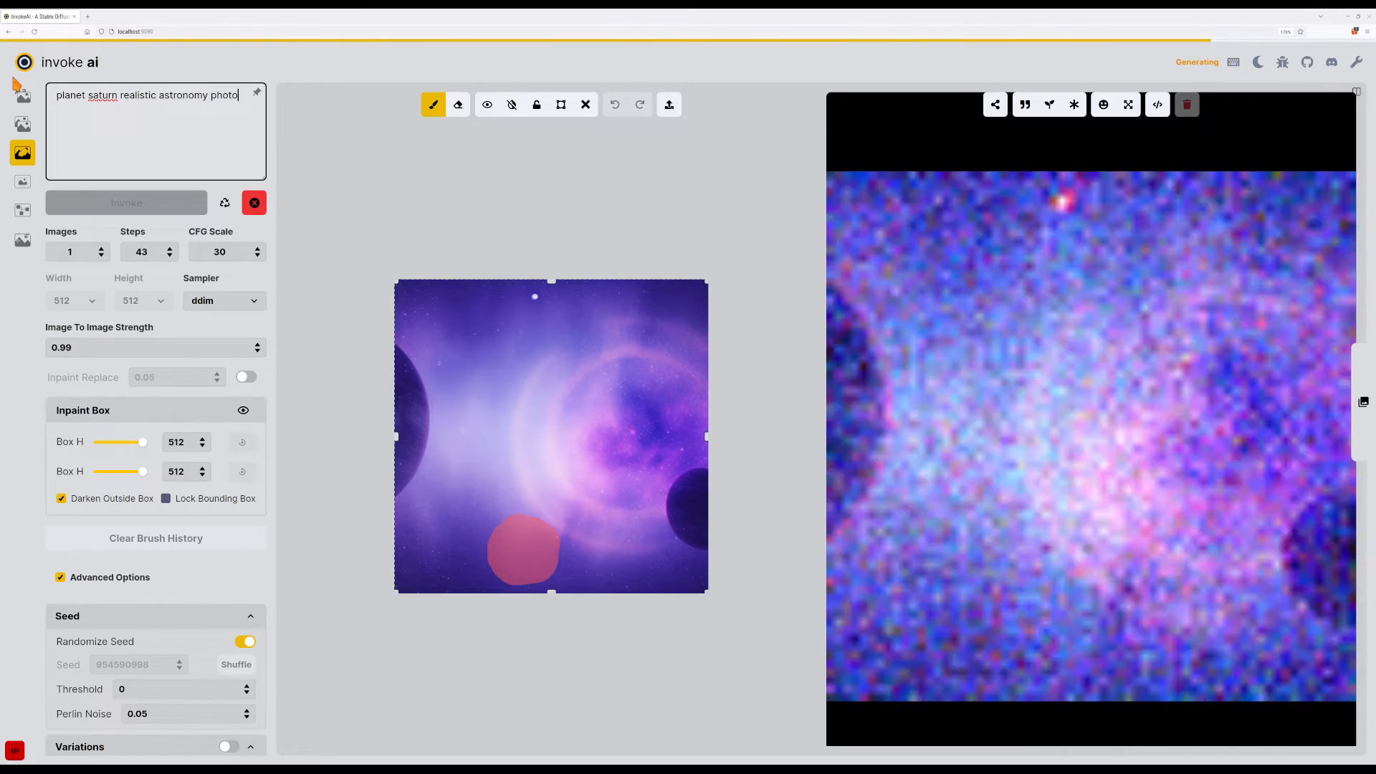
pyautogui.hotkey('ctrl', 'Return')
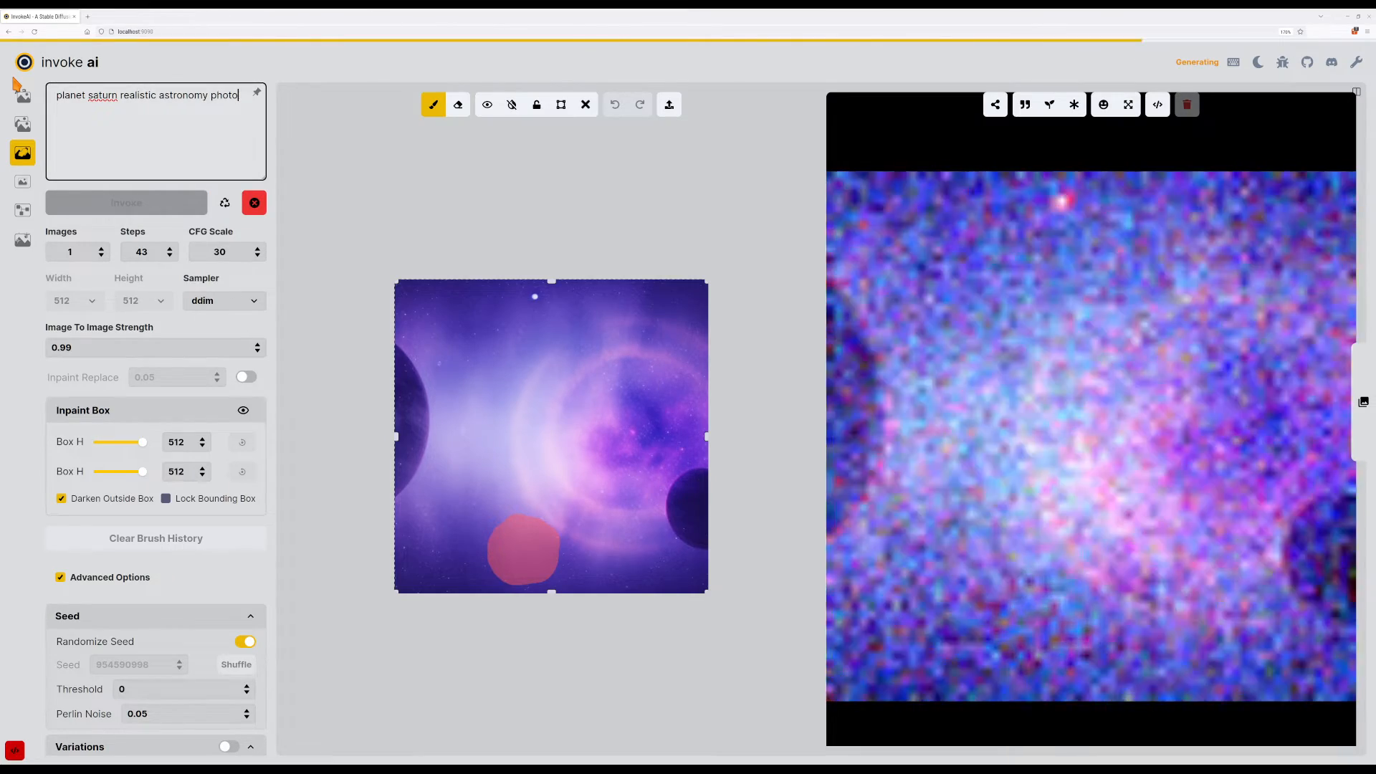
pyautogui.hotkey('ctrl', 'Return')
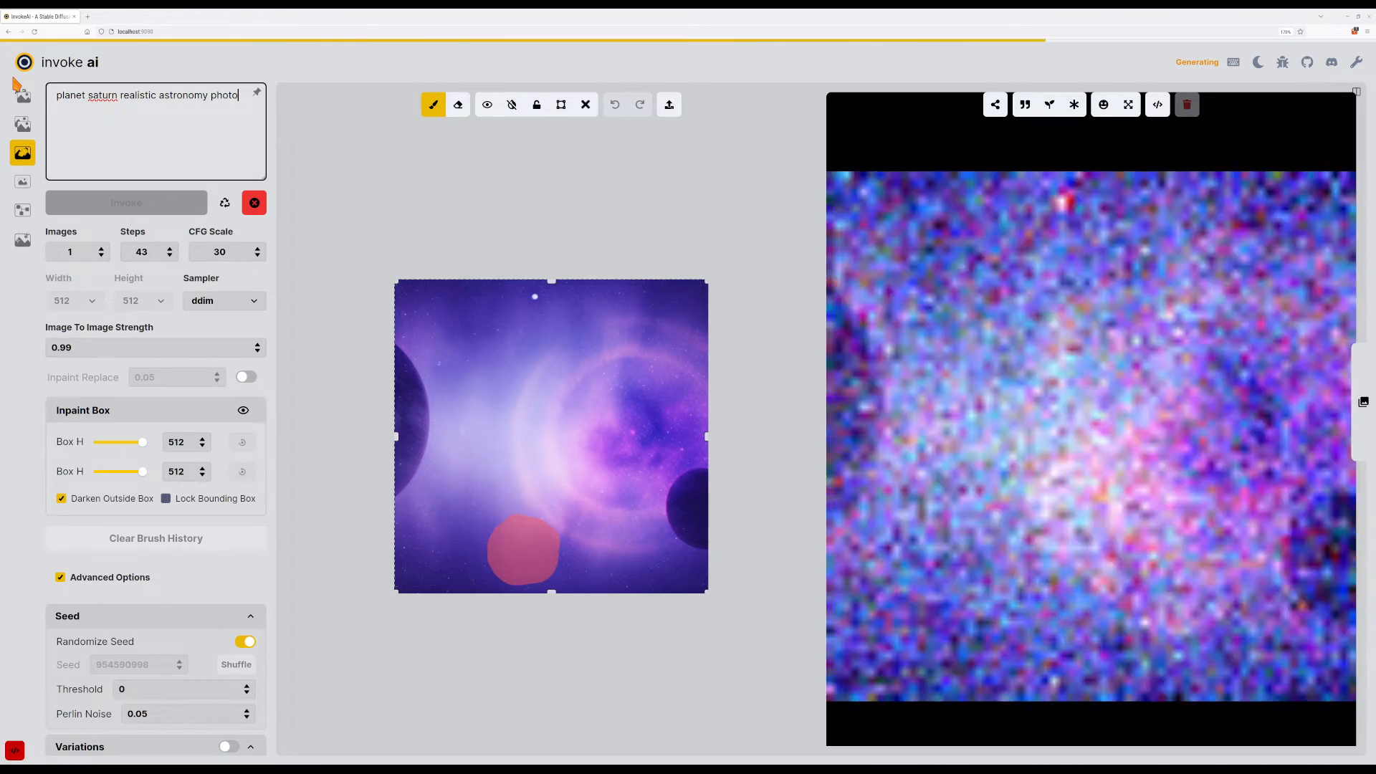
pyautogui.hotkey('ctrl', 'Return')
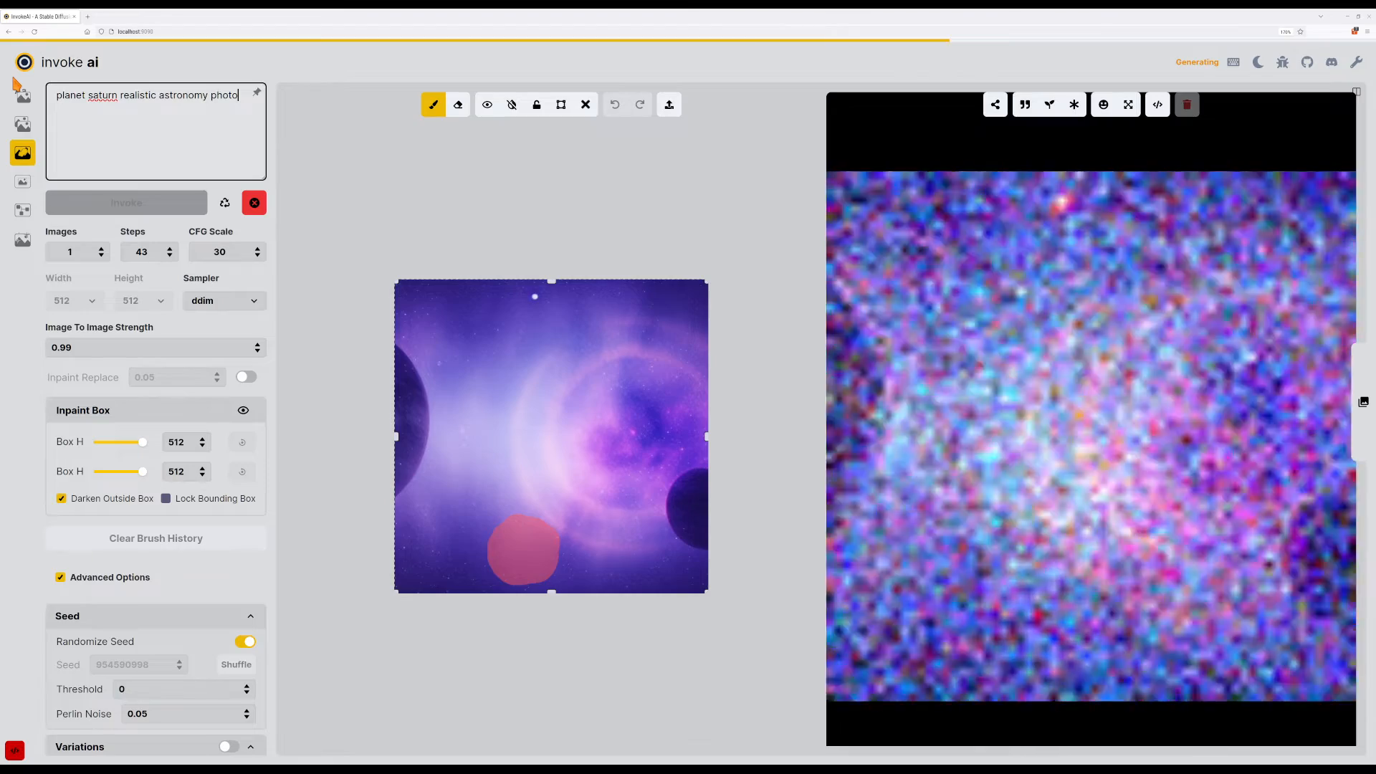
pyautogui.hotkey('ctrl', 'Return')
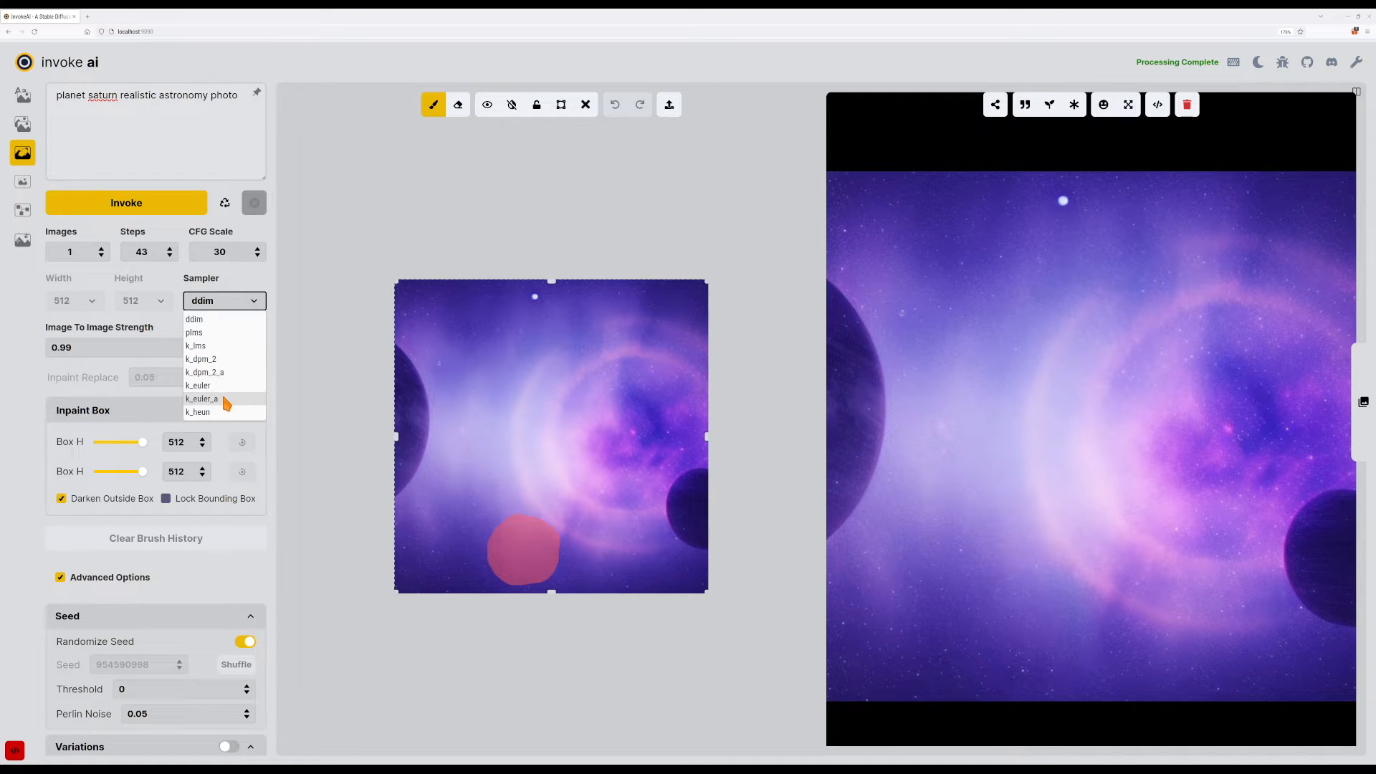
# Switch the sampler to k_euler_a and generate a series of inpaints with the same prompt and mask.
pyautogui.click(225, 399)
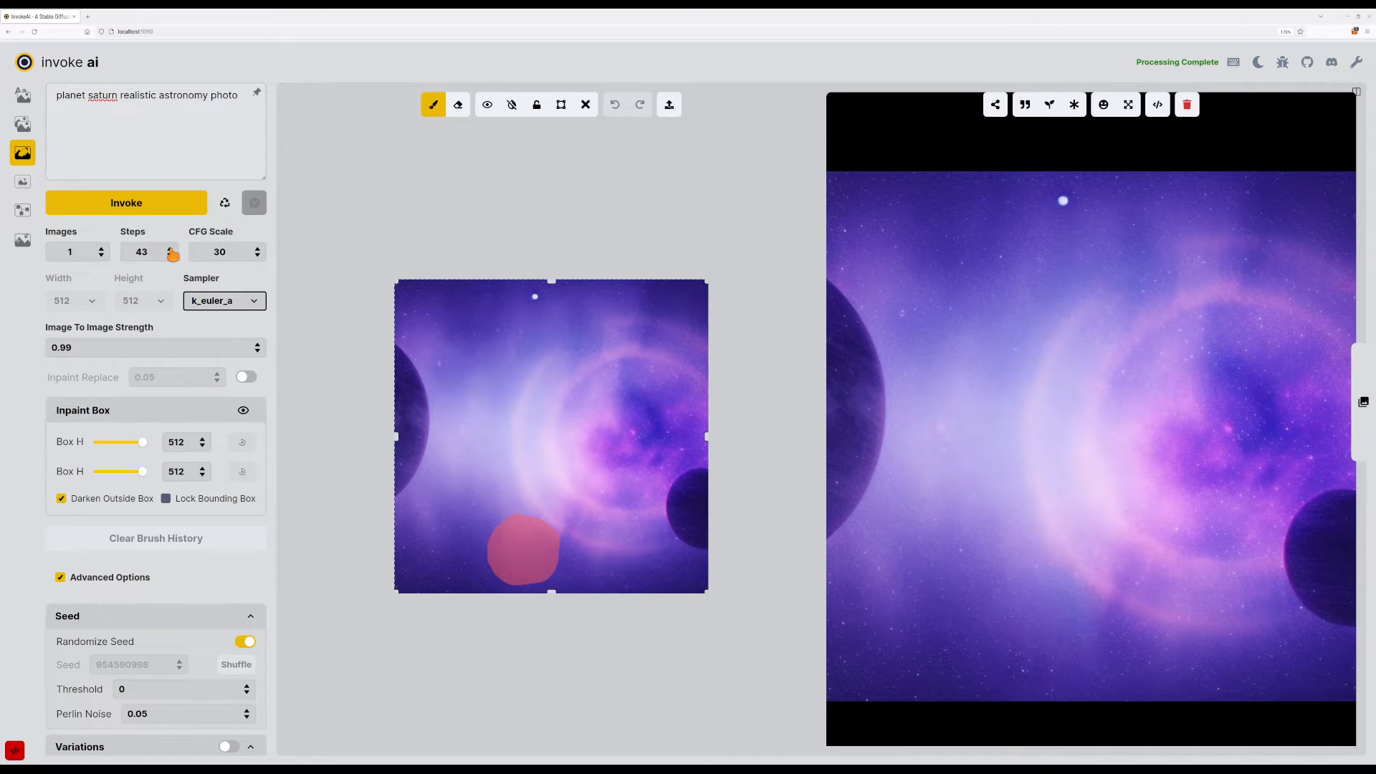
pyautogui.hotkey('ctrl', 'Return')
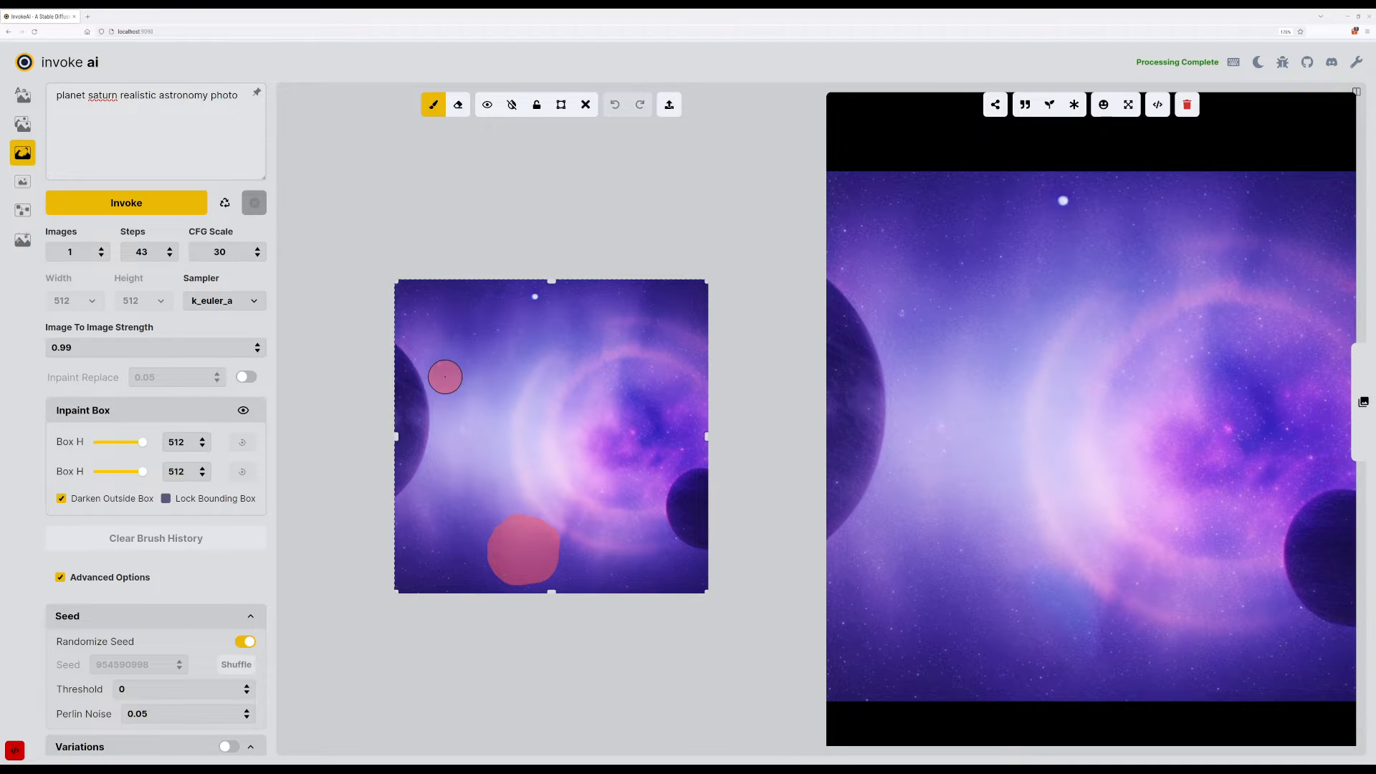
pyautogui.hotkey('ctrl', 'Return')
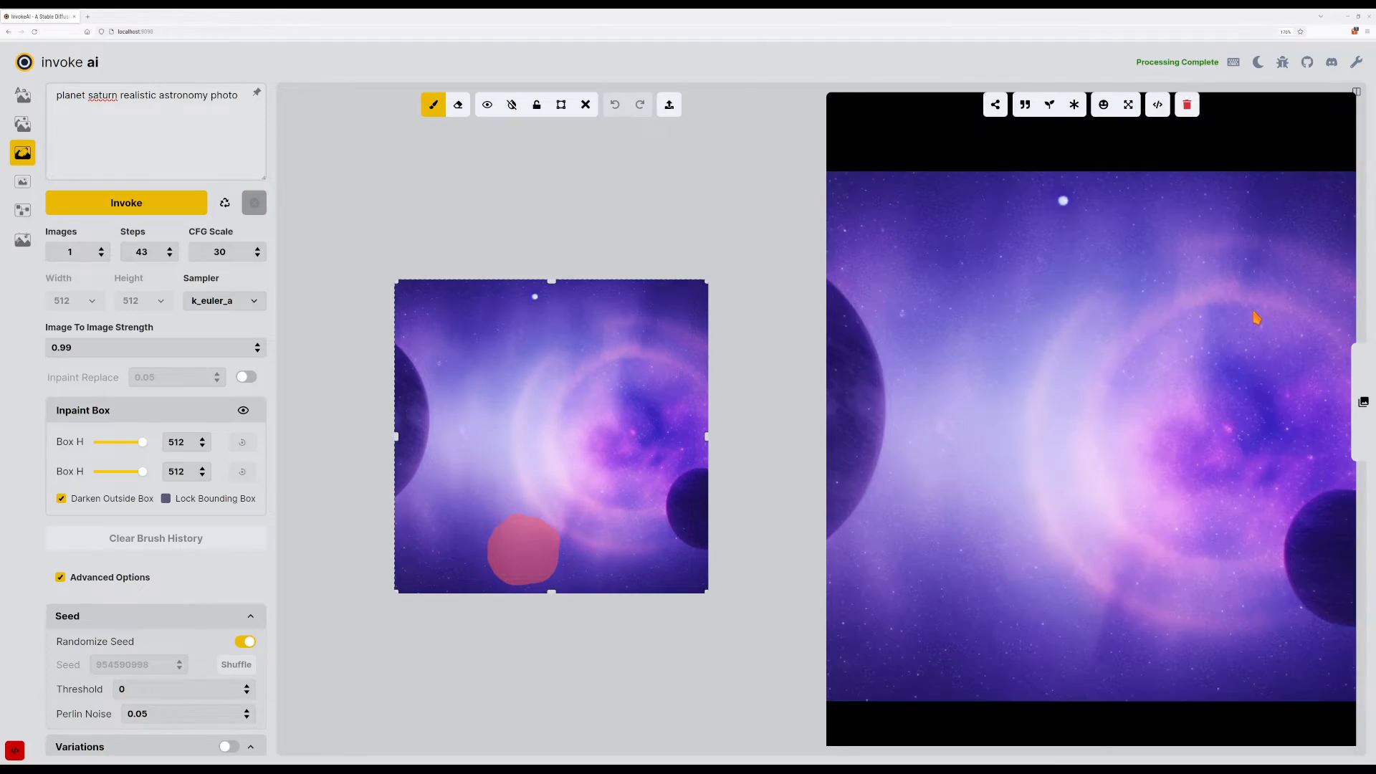
pyautogui.hotkey('ctrl', 'Return')
pyautogui.hotkey('ctrl', 'Return')
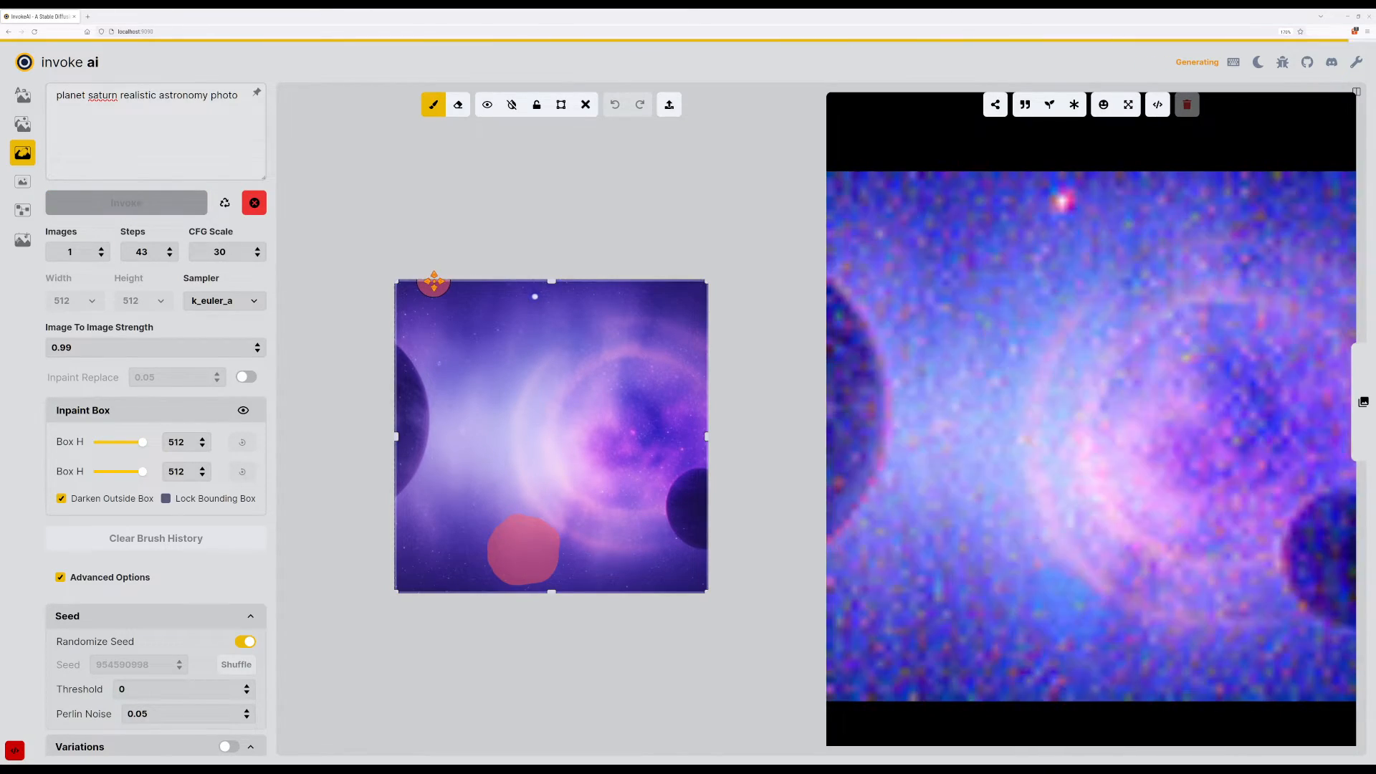
pyautogui.hotkey('ctrl', 'Return')
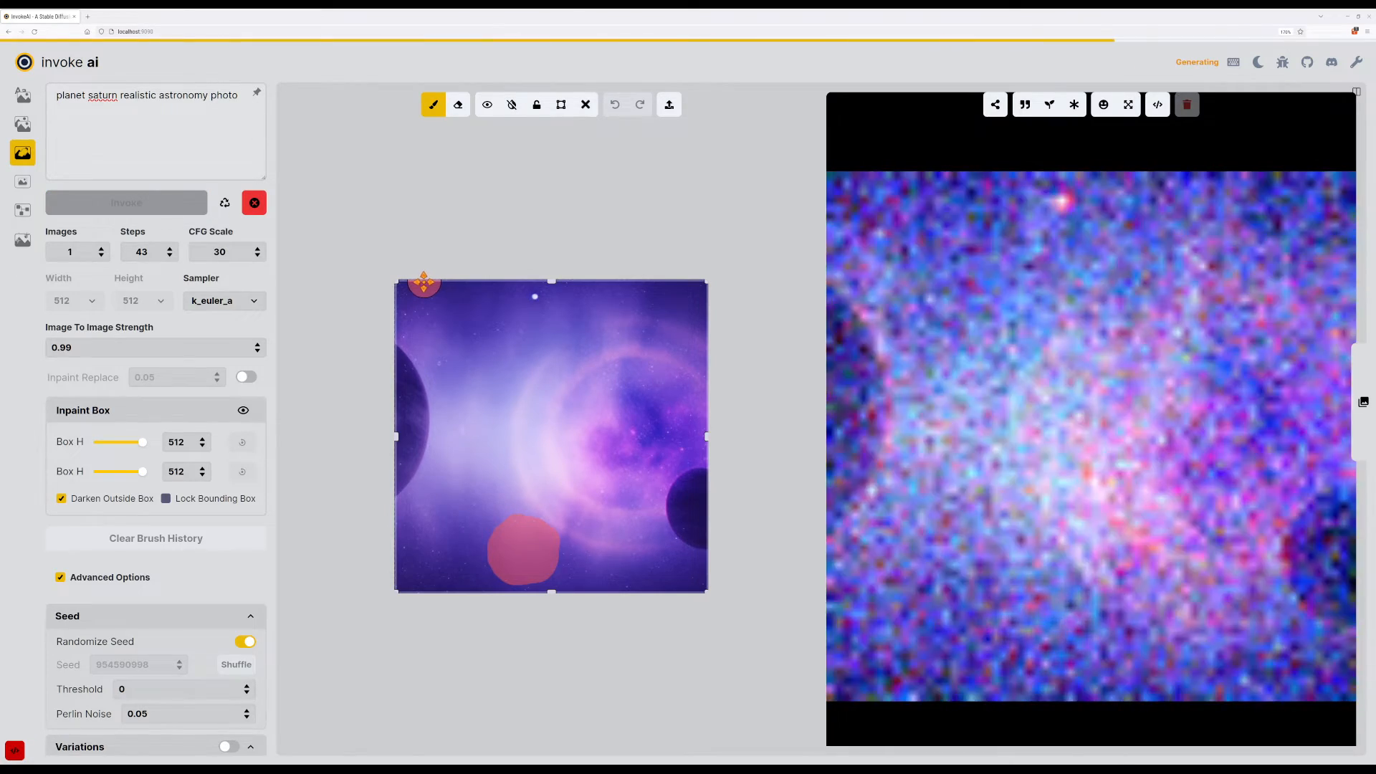
pyautogui.hotkey('ctrl', 'Return')
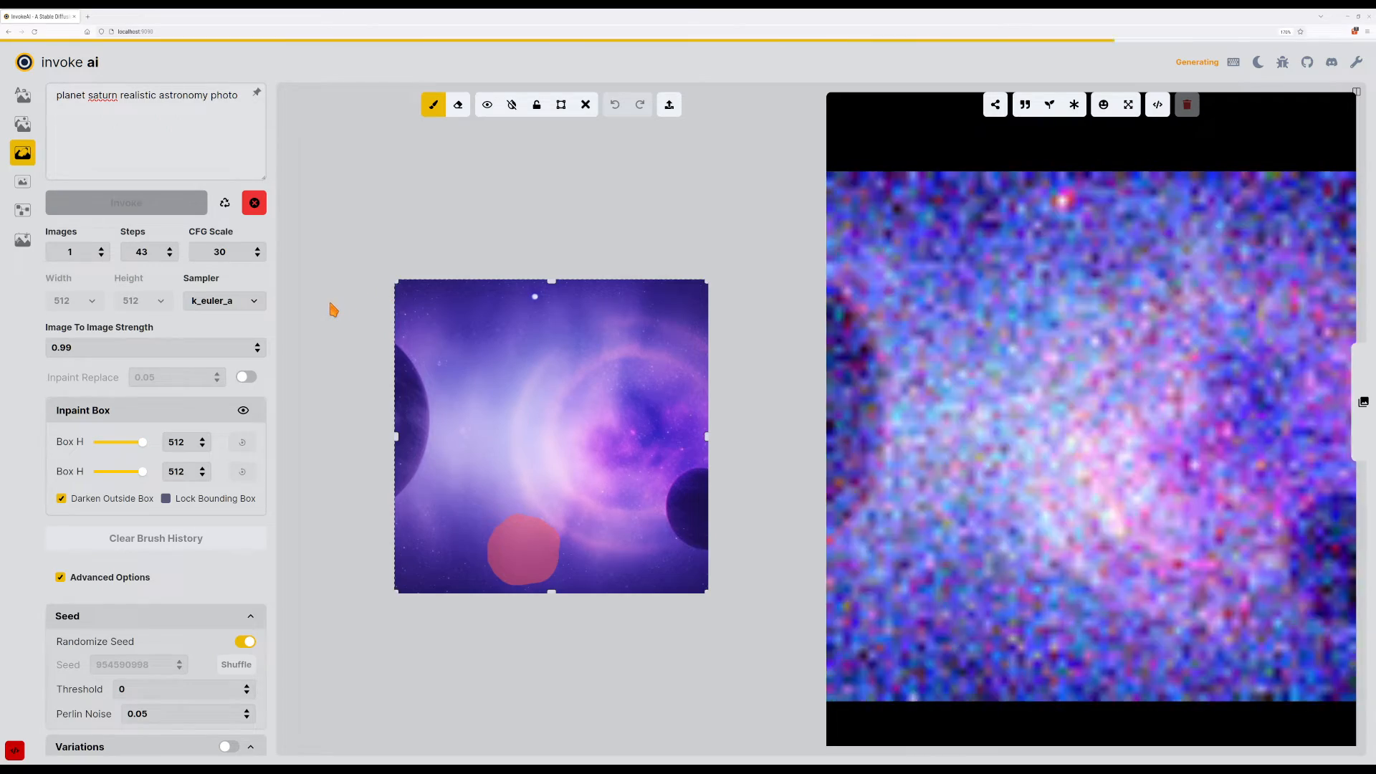
pyautogui.hotkey('ctrl', 'Return')
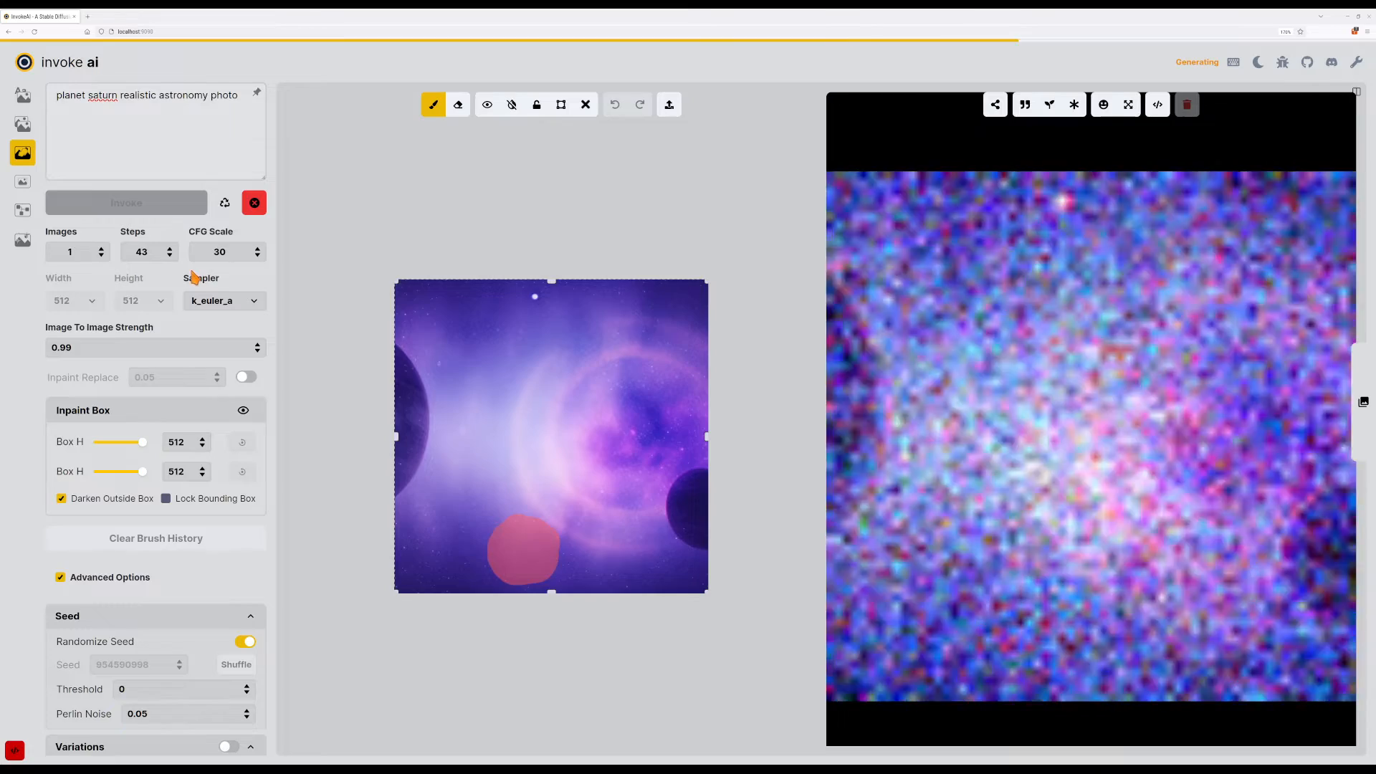
pyautogui.hotkey('ctrl', 'Return')
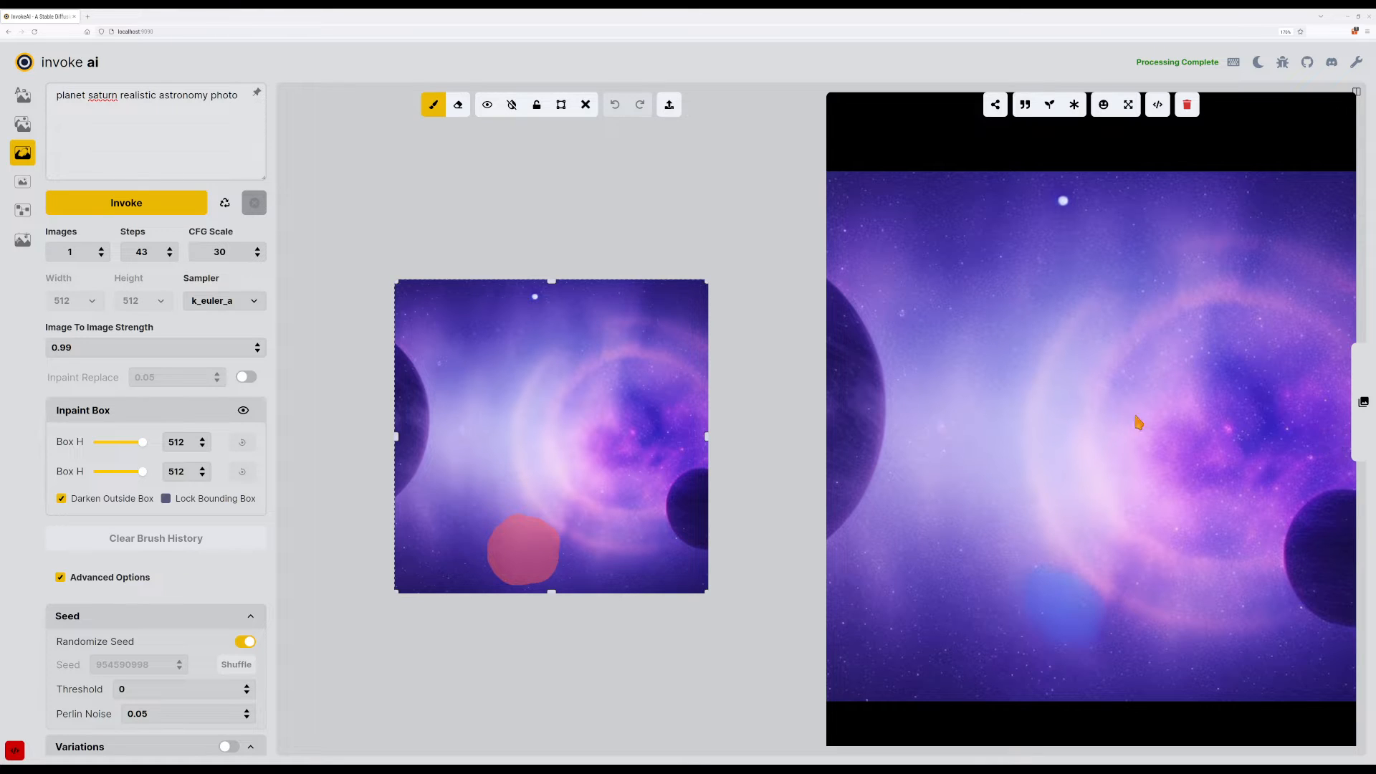
# Reuse all parameters, including the seed, of the blue striped Saturn image from the gallery and generate with them.
pyautogui.click(1355, 396)
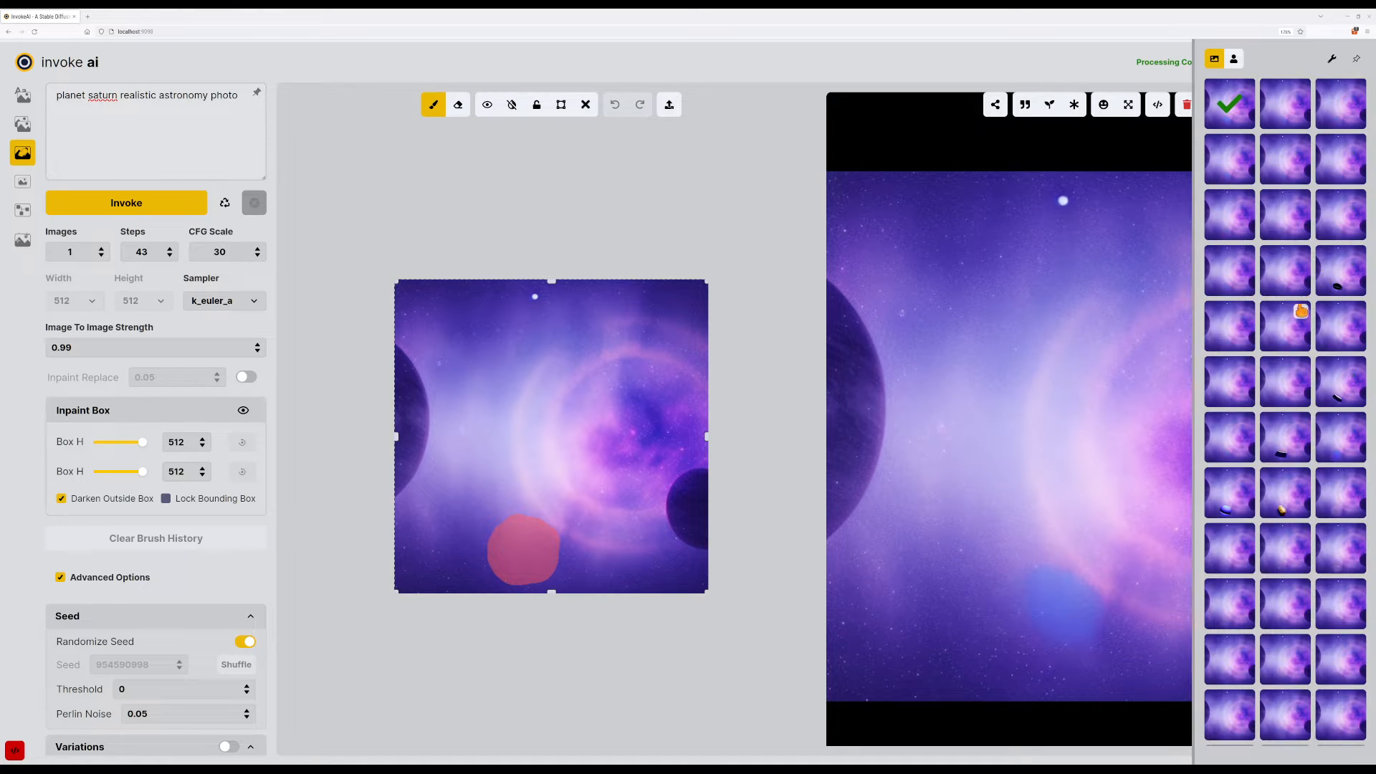
pyautogui.click(1274, 506)
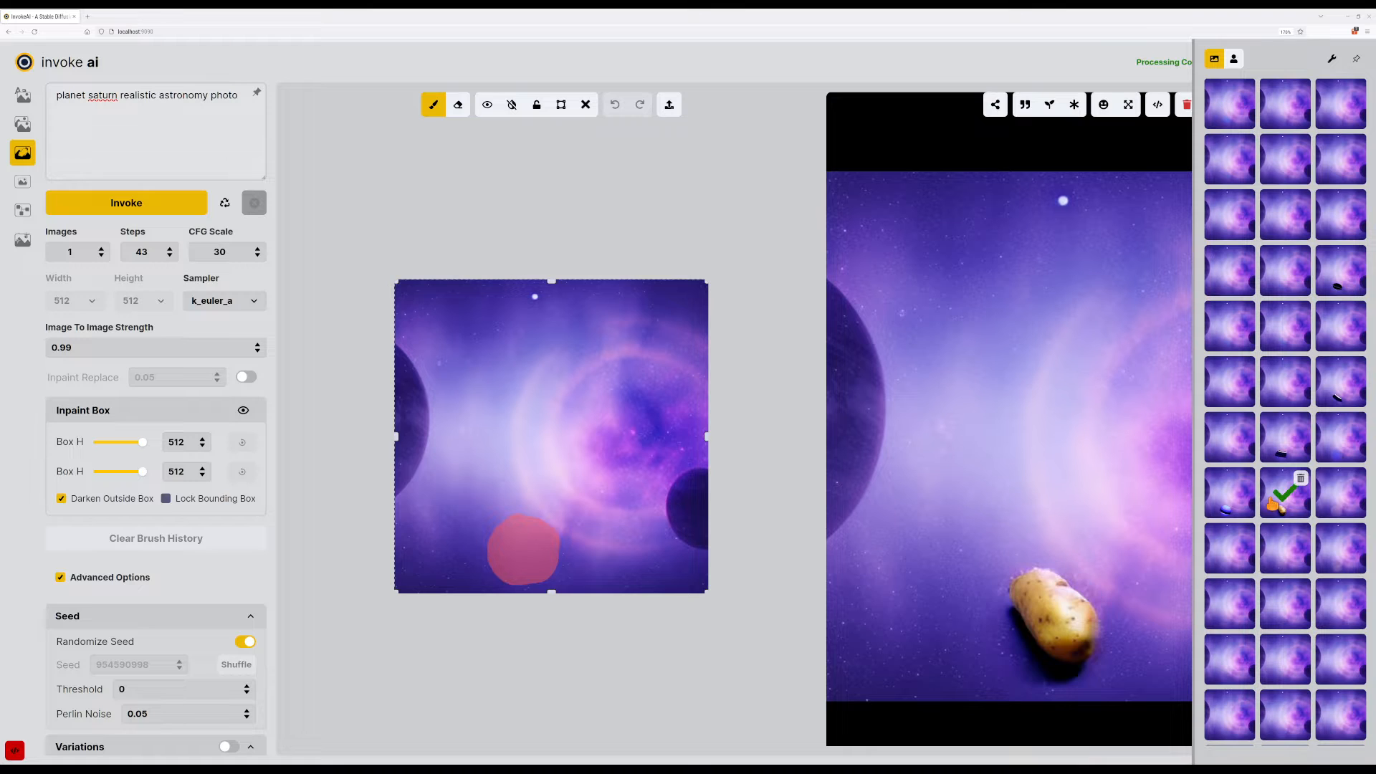
pyautogui.click(1216, 509)
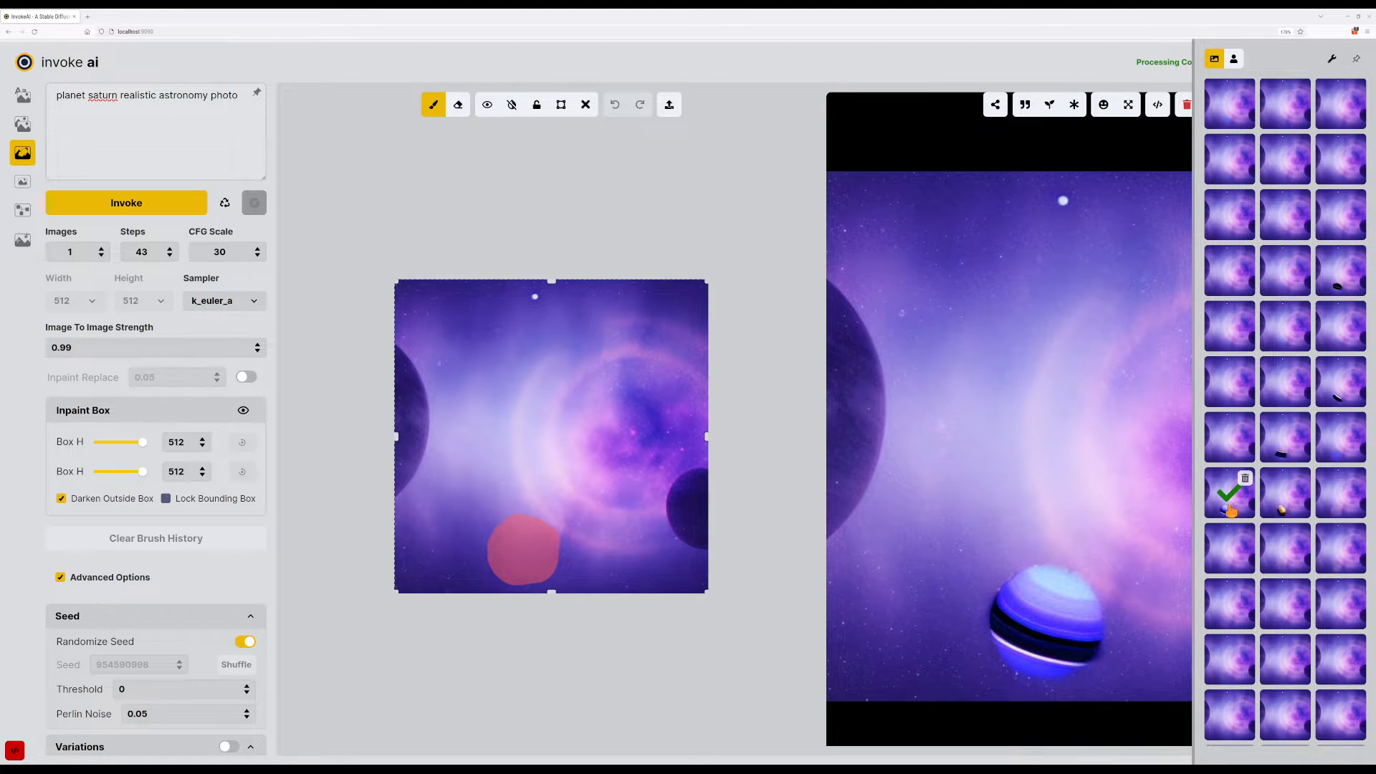
pyautogui.click(1075, 106)
pyautogui.click(154, 205)
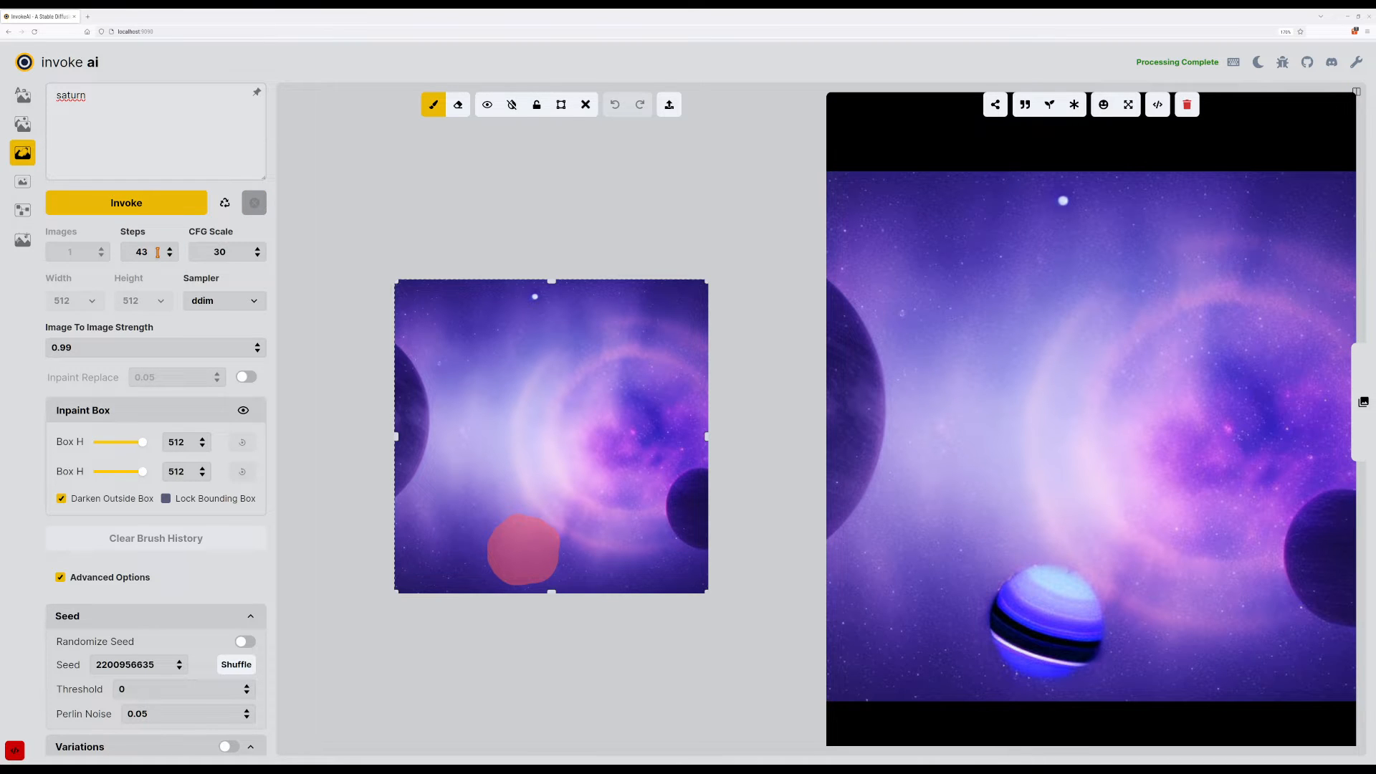
# Regenerate the saturn inpaint in the masked area with the step count set to 23, 24 and 43 in turn.
pyautogui.moveTo(150, 252); pyautogui.dragTo(125, 253)
pyautogui.write('20')
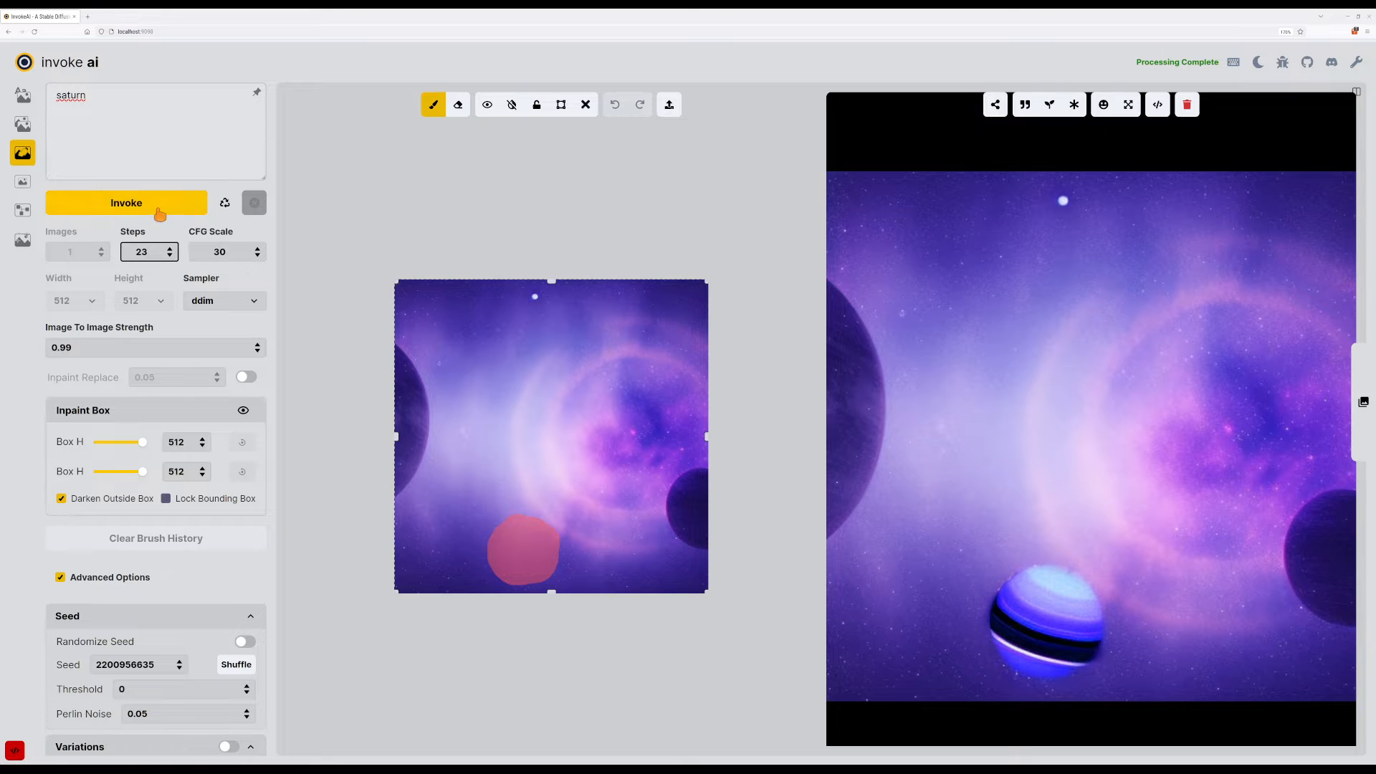
pyautogui.click(159, 207)
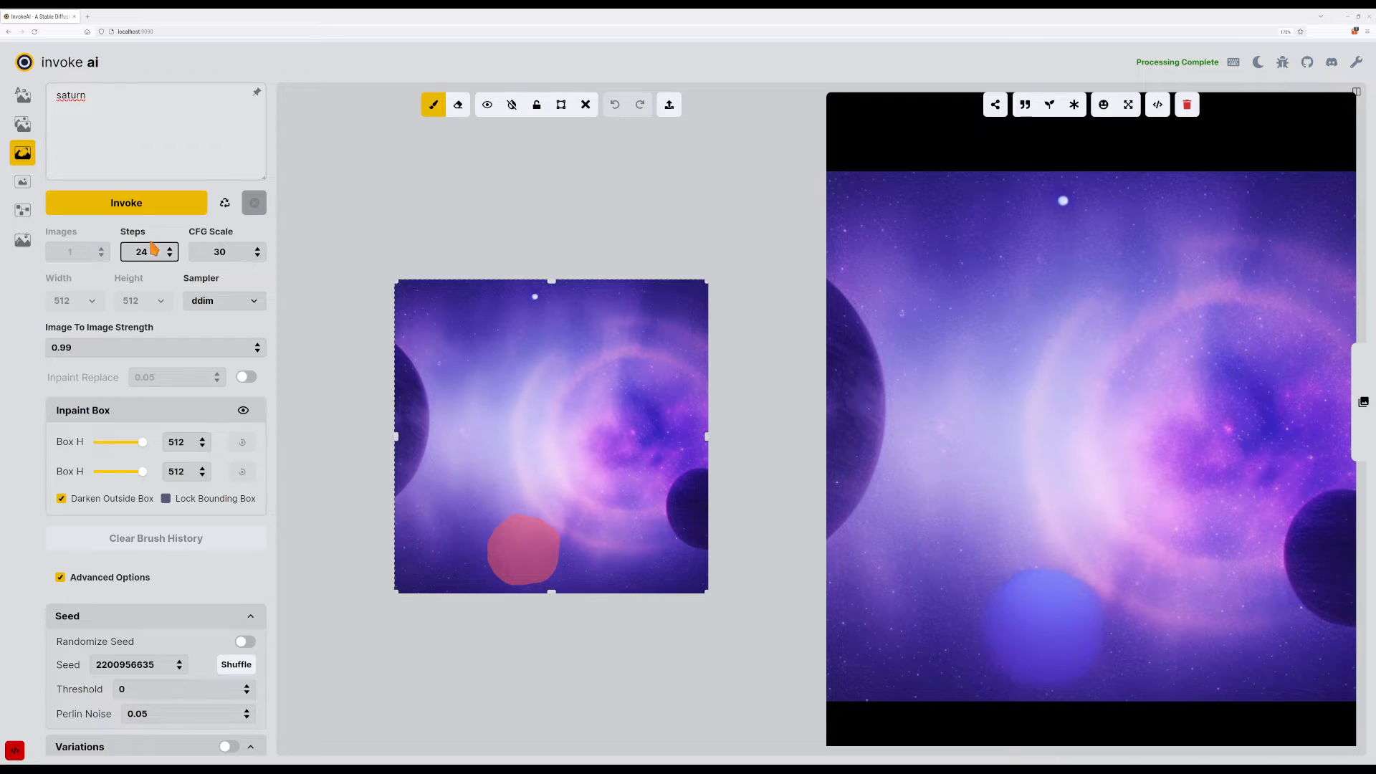
pyautogui.click(158, 206)
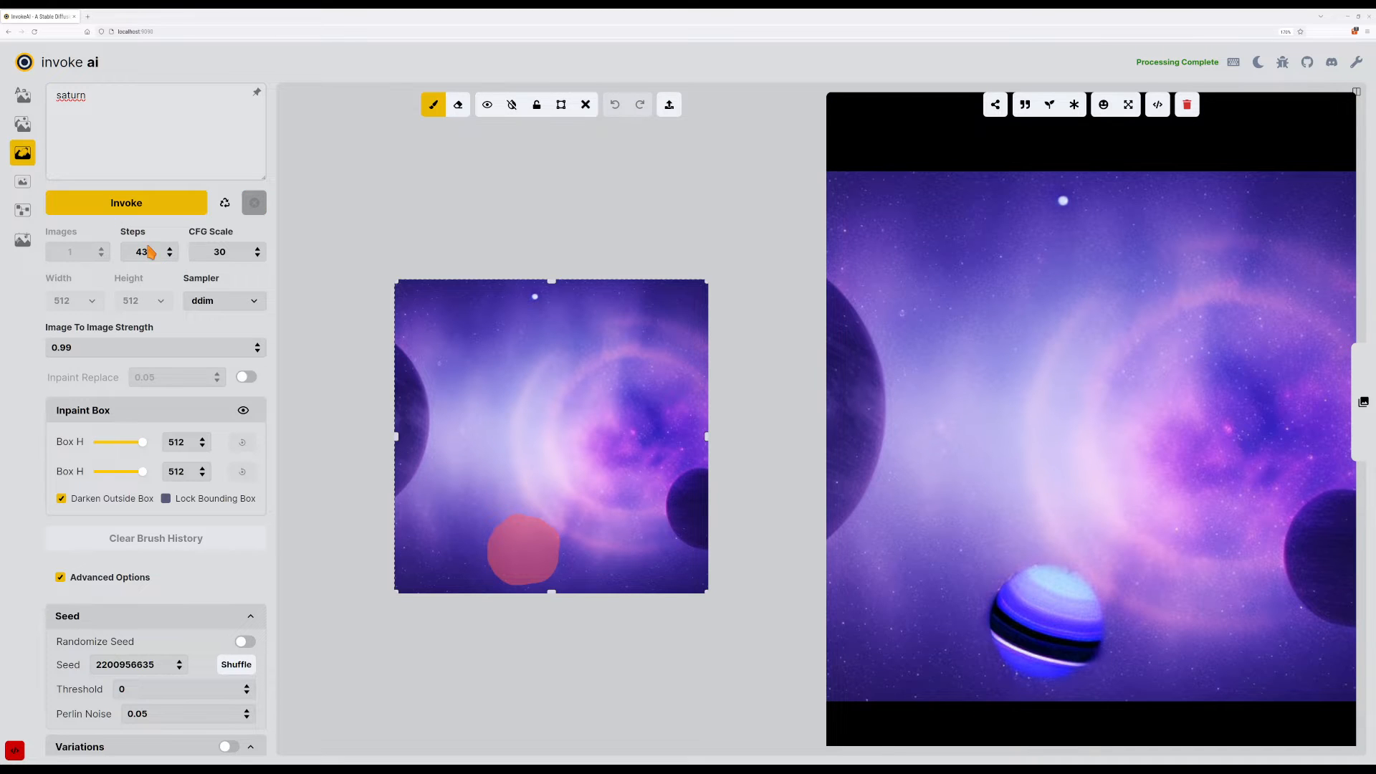
# Regenerate the saturn inpaint with 32 steps and again with 50 steps.
pyautogui.moveTo(149, 251); pyautogui.dragTo(127, 252)
pyautogui.hotkey('ctrl', 'Return')
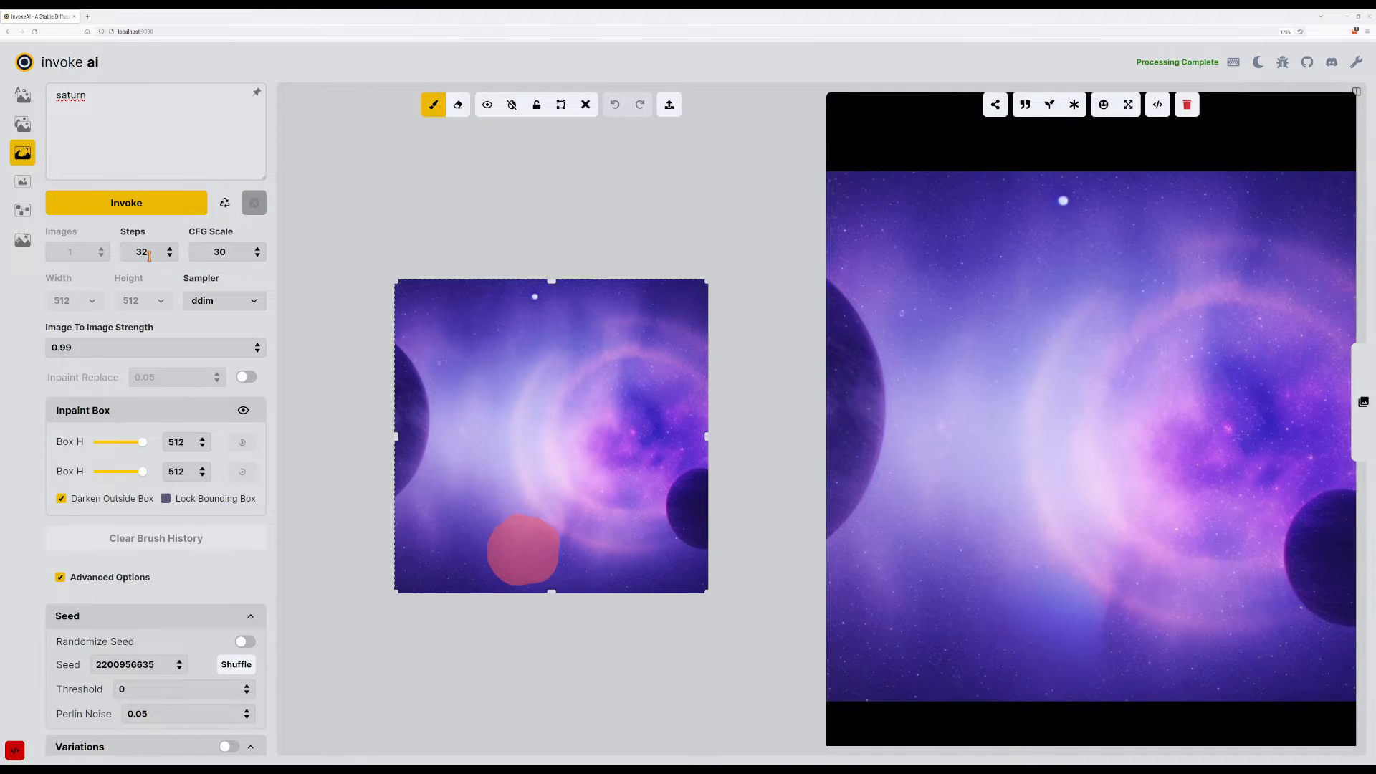
pyautogui.moveTo(150, 256); pyautogui.dragTo(122, 258)
pyautogui.click(103, 208)
pyautogui.click(166, 214)
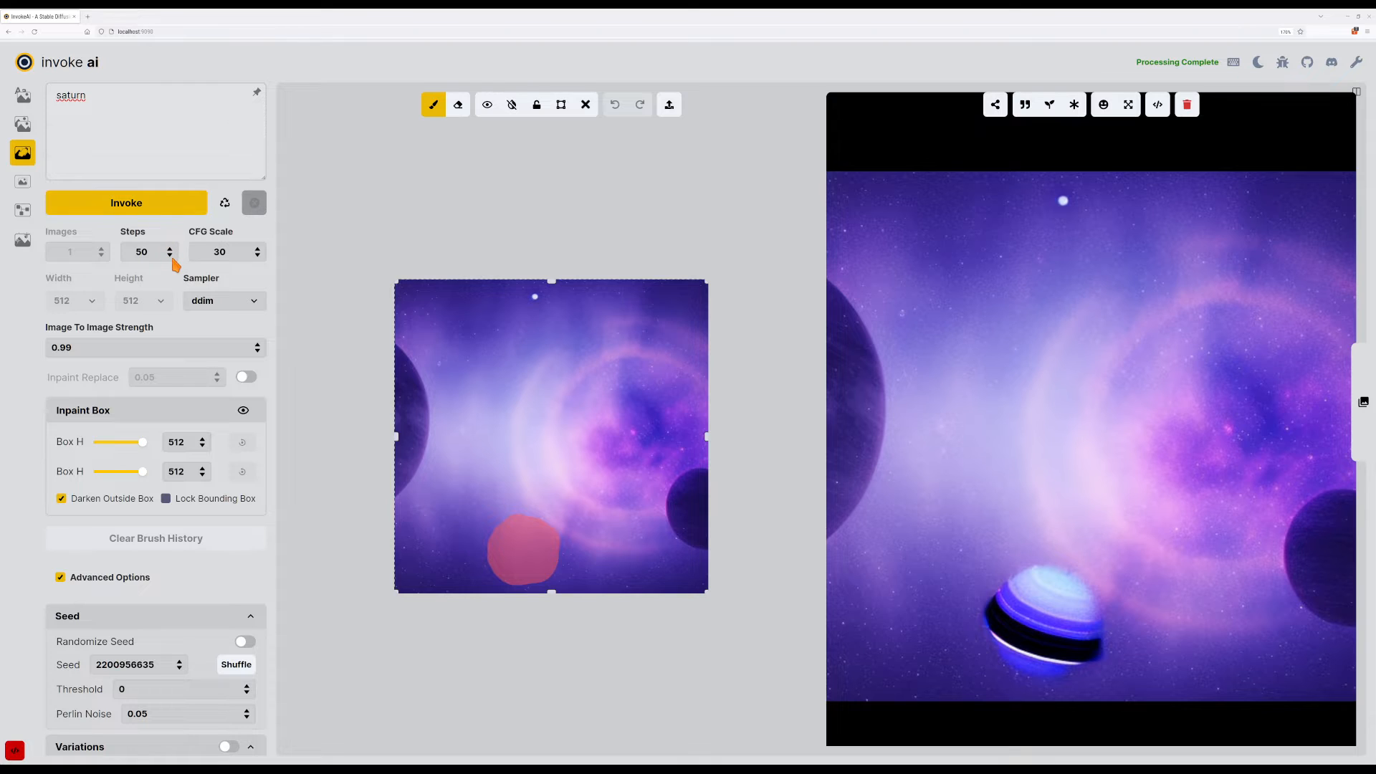
# Regenerate the 50-step saturn inpaint with the CFG scale reduced to 5.5 and 4.
pyautogui.moveTo(233, 257); pyautogui.dragTo(202, 257)
pyautogui.click(260, 249)
pyautogui.click(181, 203)
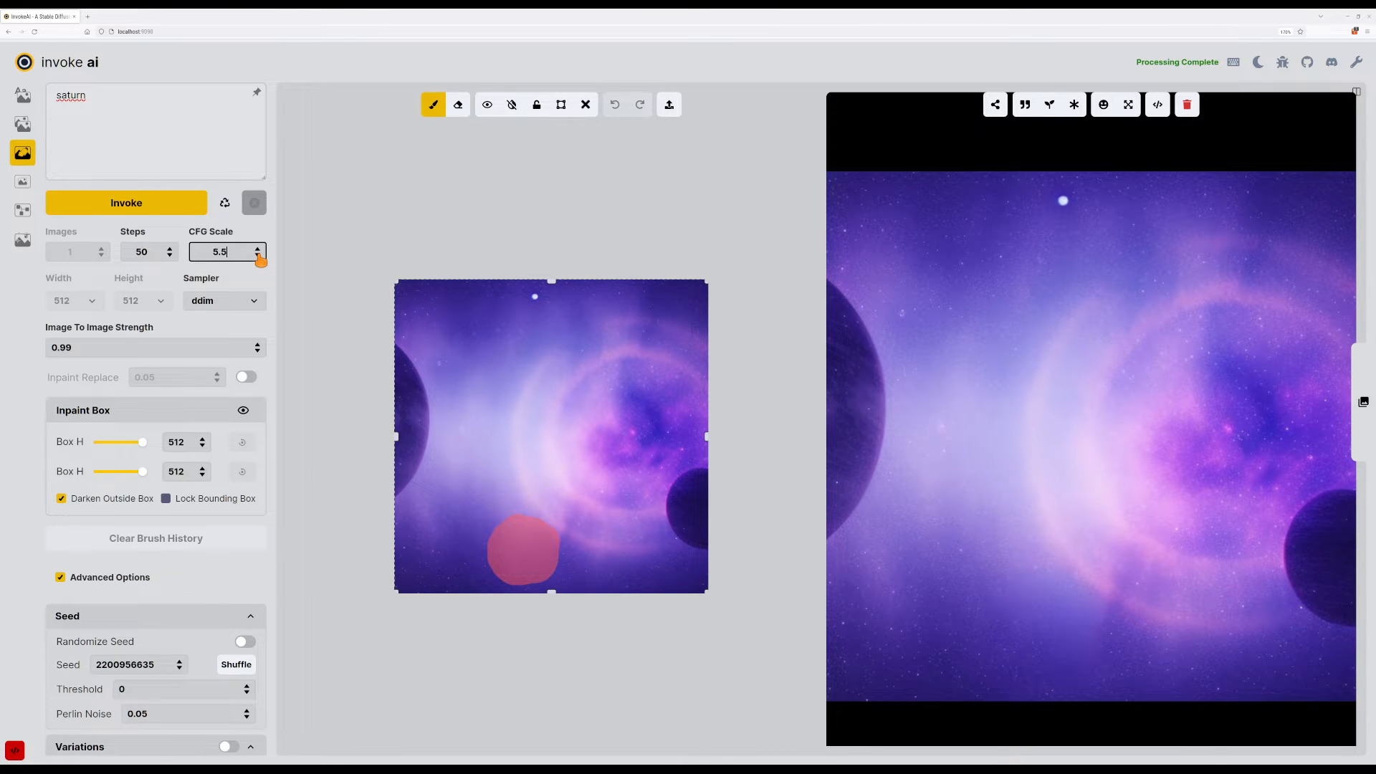
pyautogui.click(139, 215)
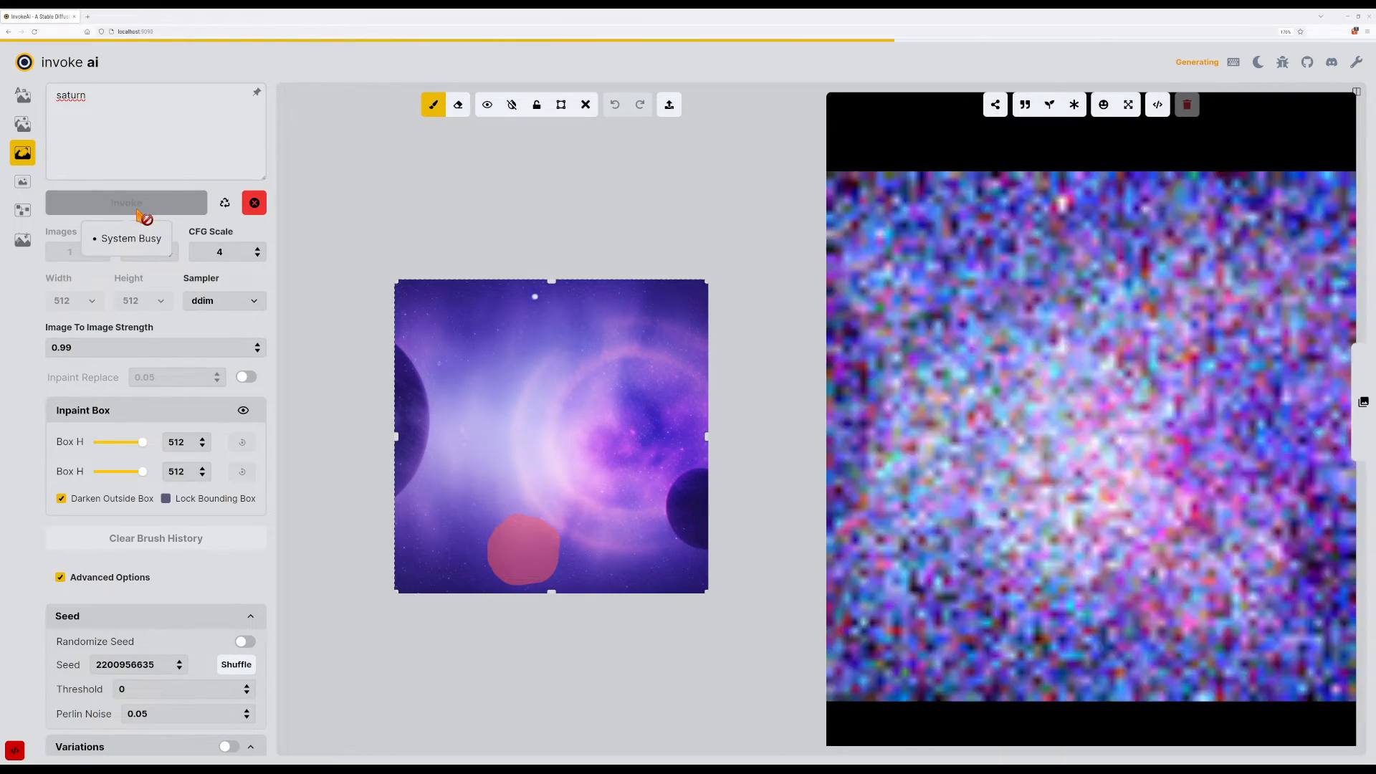
# Raise the CFG scale through 19.5, 21.5, 22.5 and 25, regenerating the saturn inpaint at each value.
pyautogui.click(258, 249)
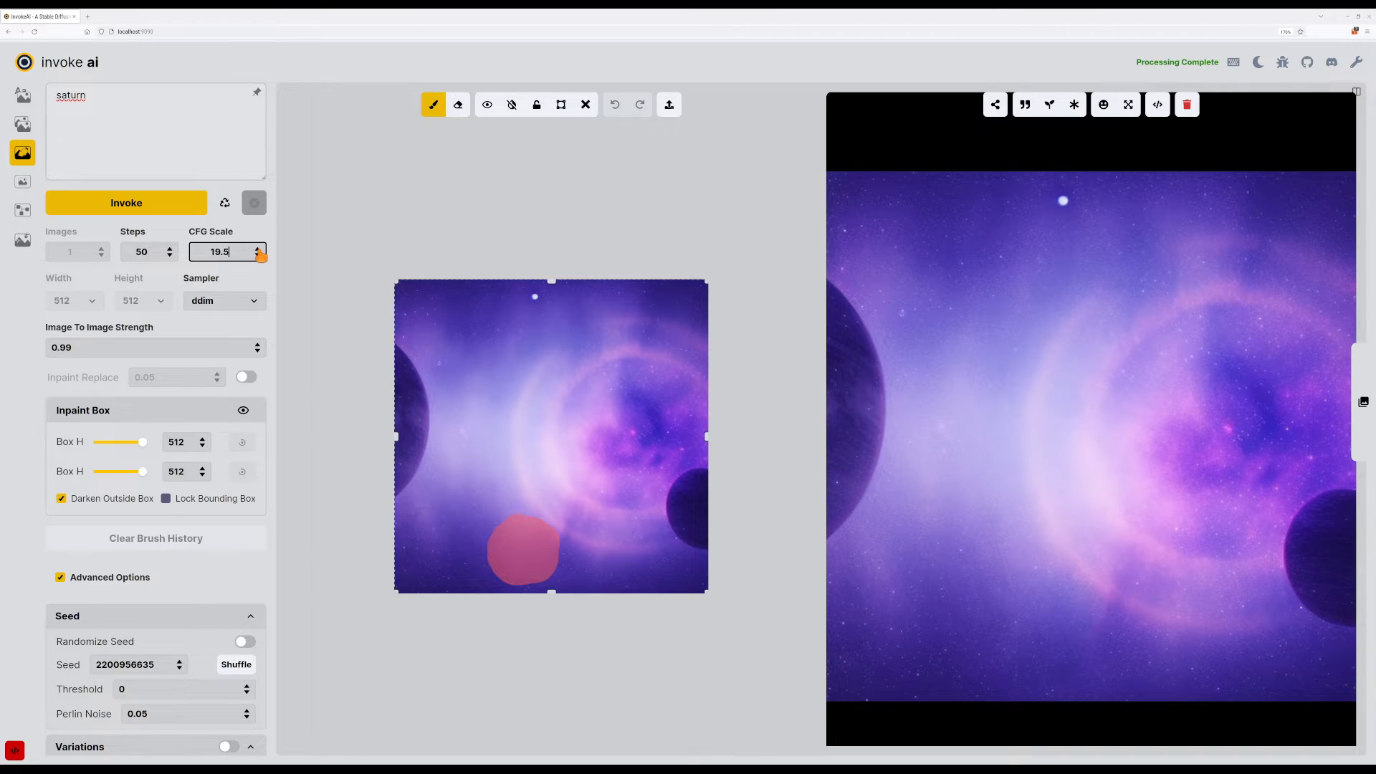
pyautogui.click(174, 214)
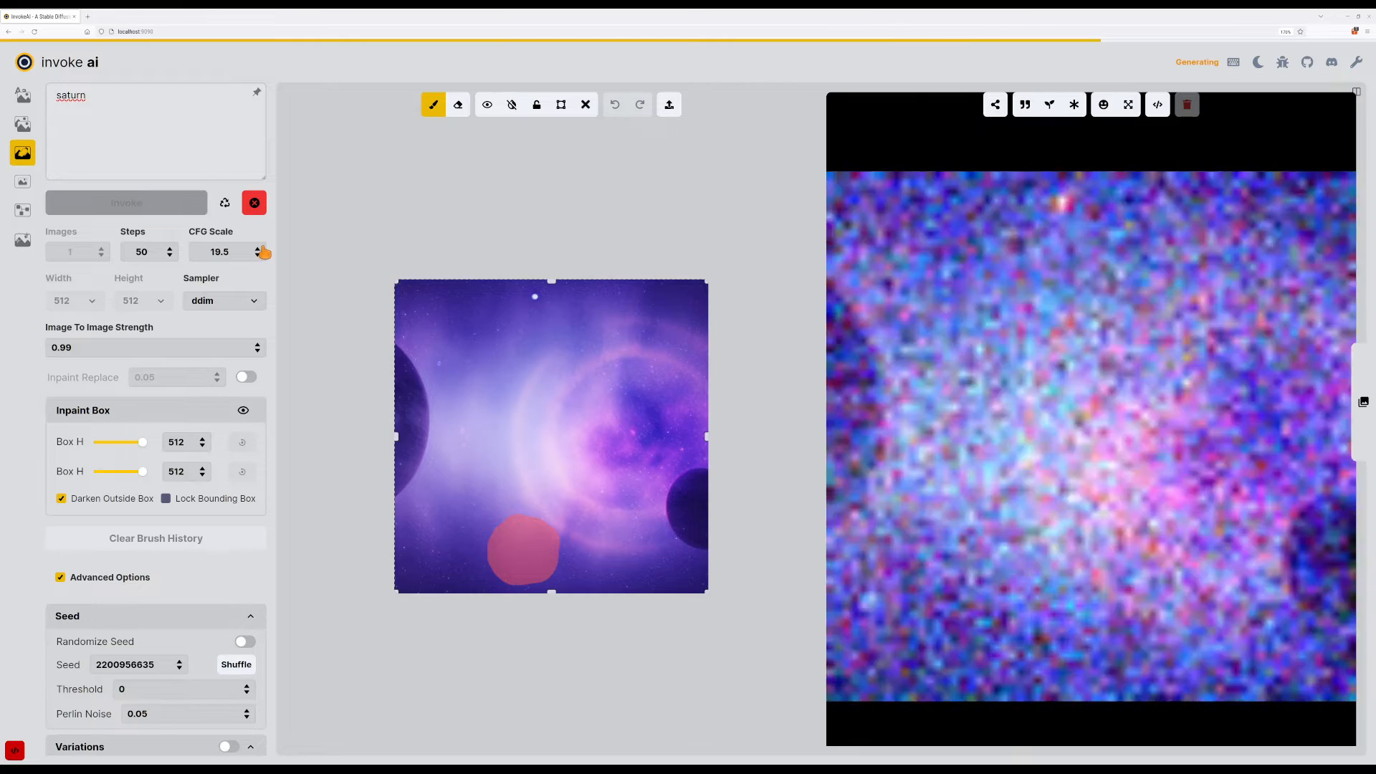
pyautogui.click(258, 248)
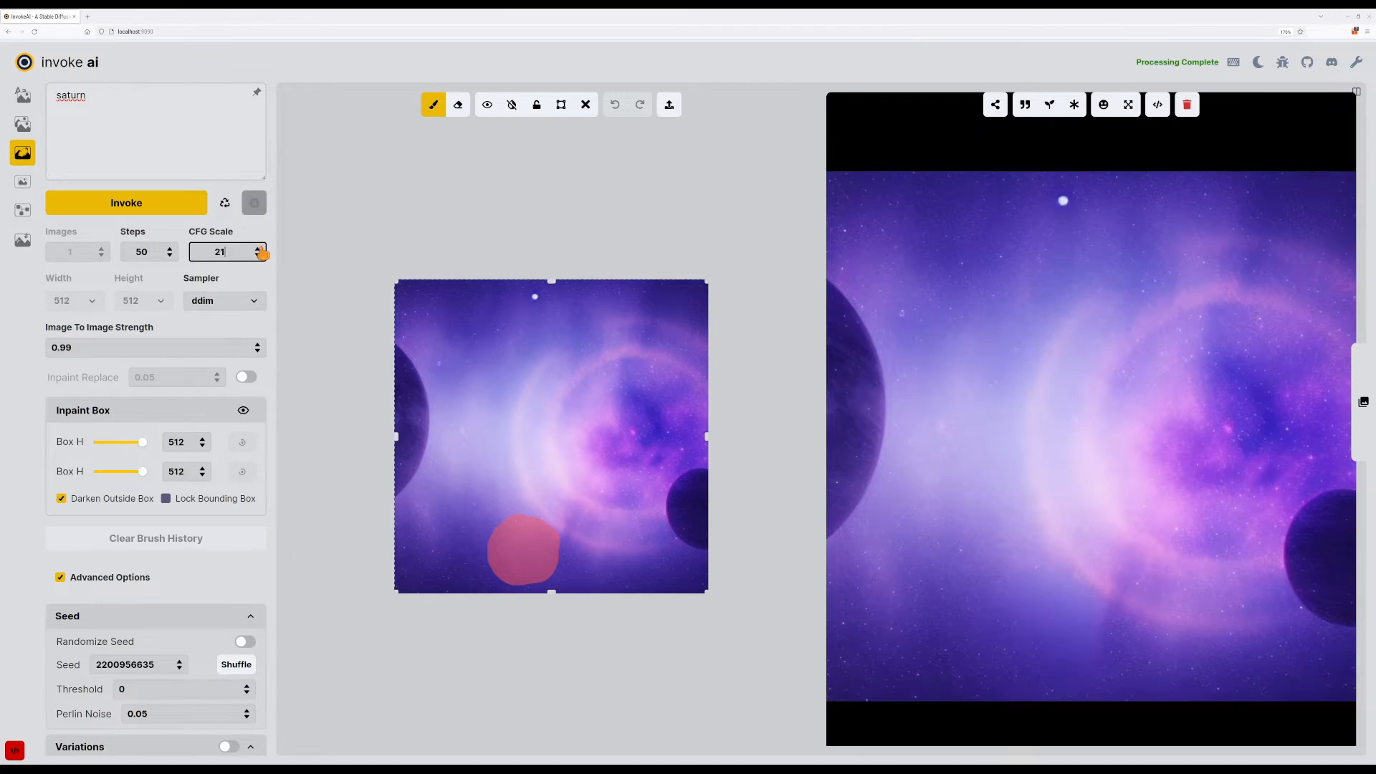
pyautogui.click(130, 206)
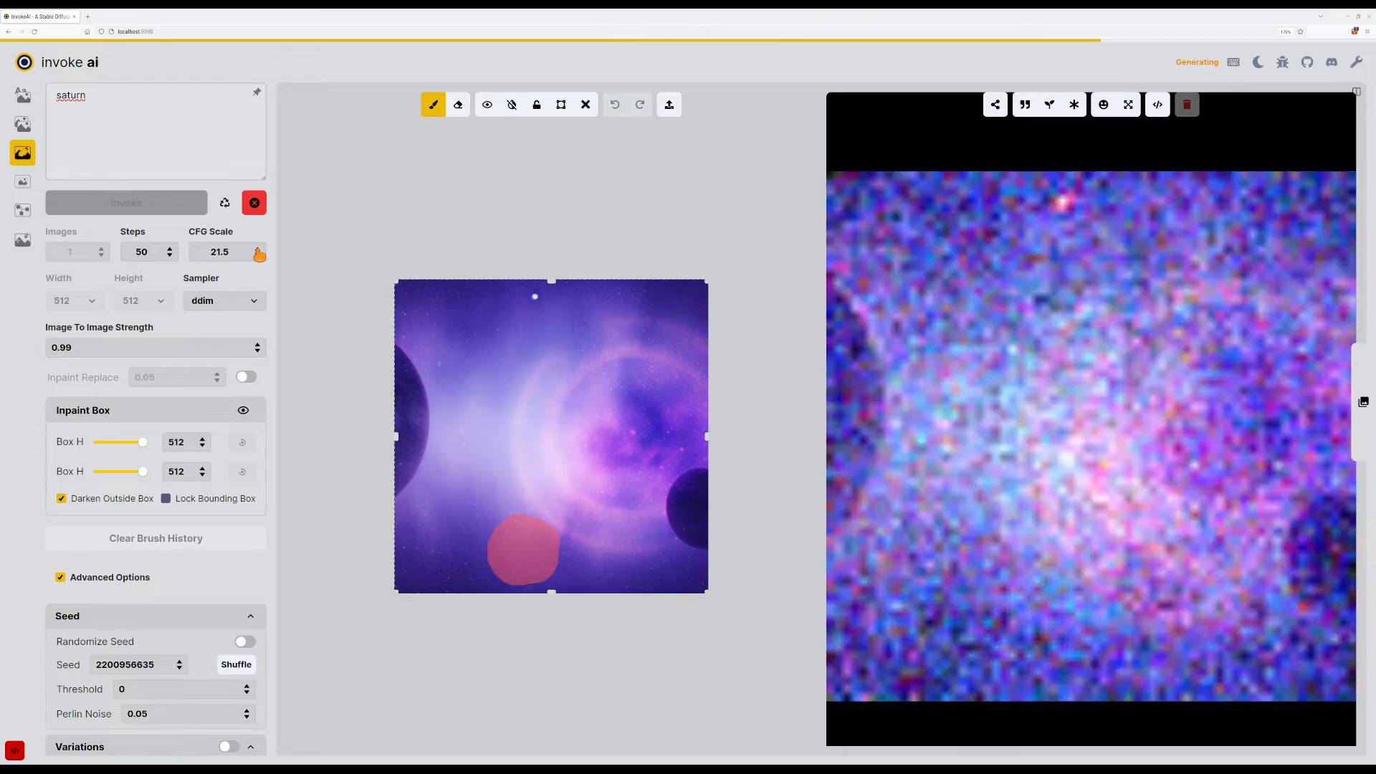
pyautogui.click(257, 249)
pyautogui.click(257, 249)
pyautogui.click(105, 210)
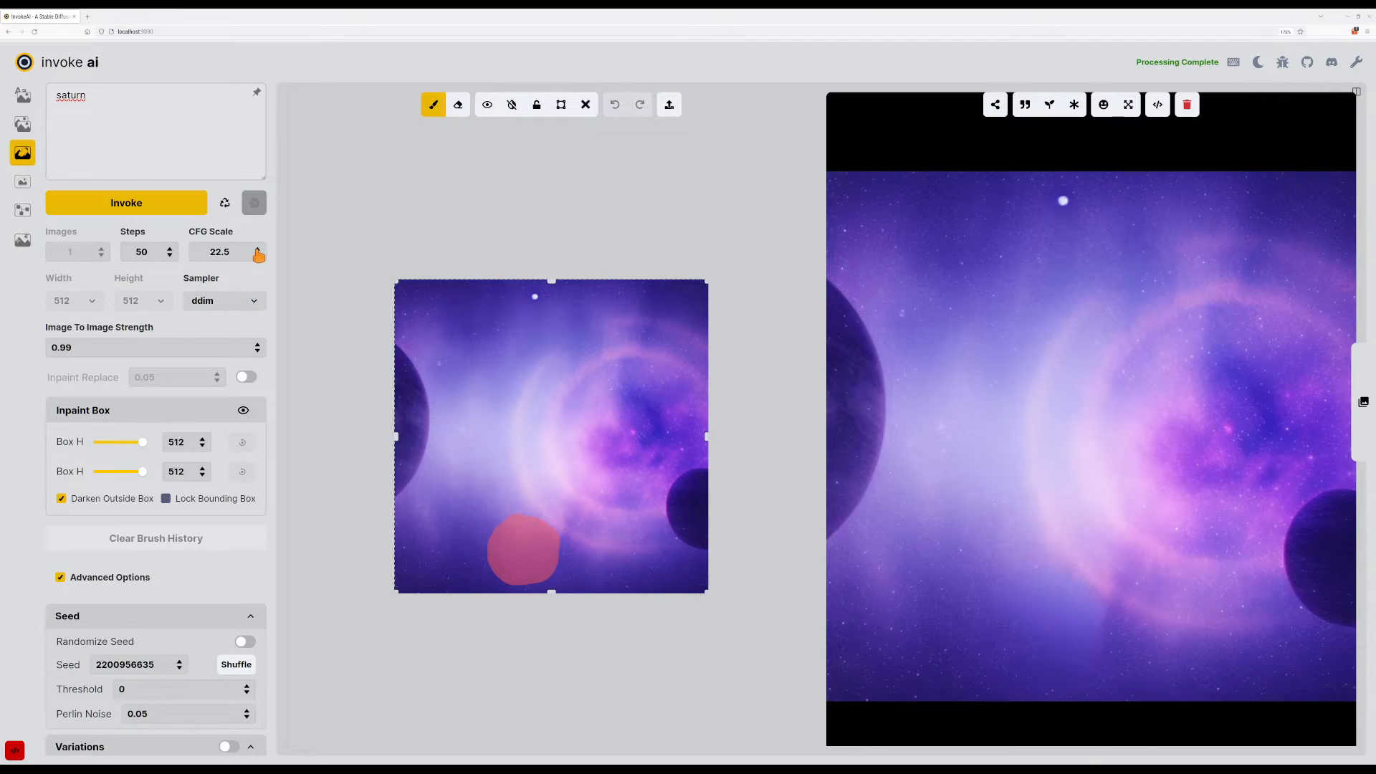
pyautogui.click(258, 248)
pyautogui.click(175, 208)
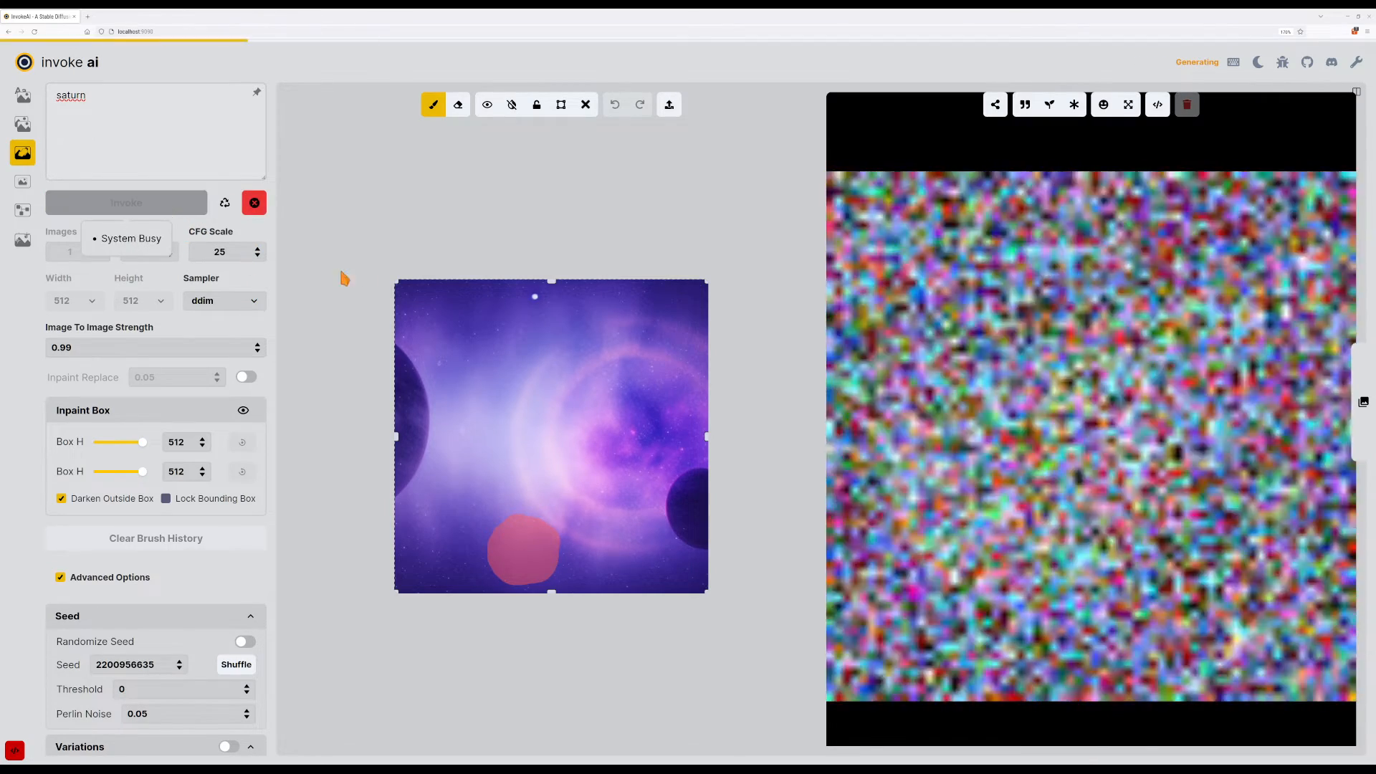
# Continue raising the CFG scale through 28 and 29 to 30, regenerating the saturn inpaint along the way.
pyautogui.click(259, 249)
pyautogui.click(260, 249)
pyautogui.click(259, 248)
pyautogui.click(172, 208)
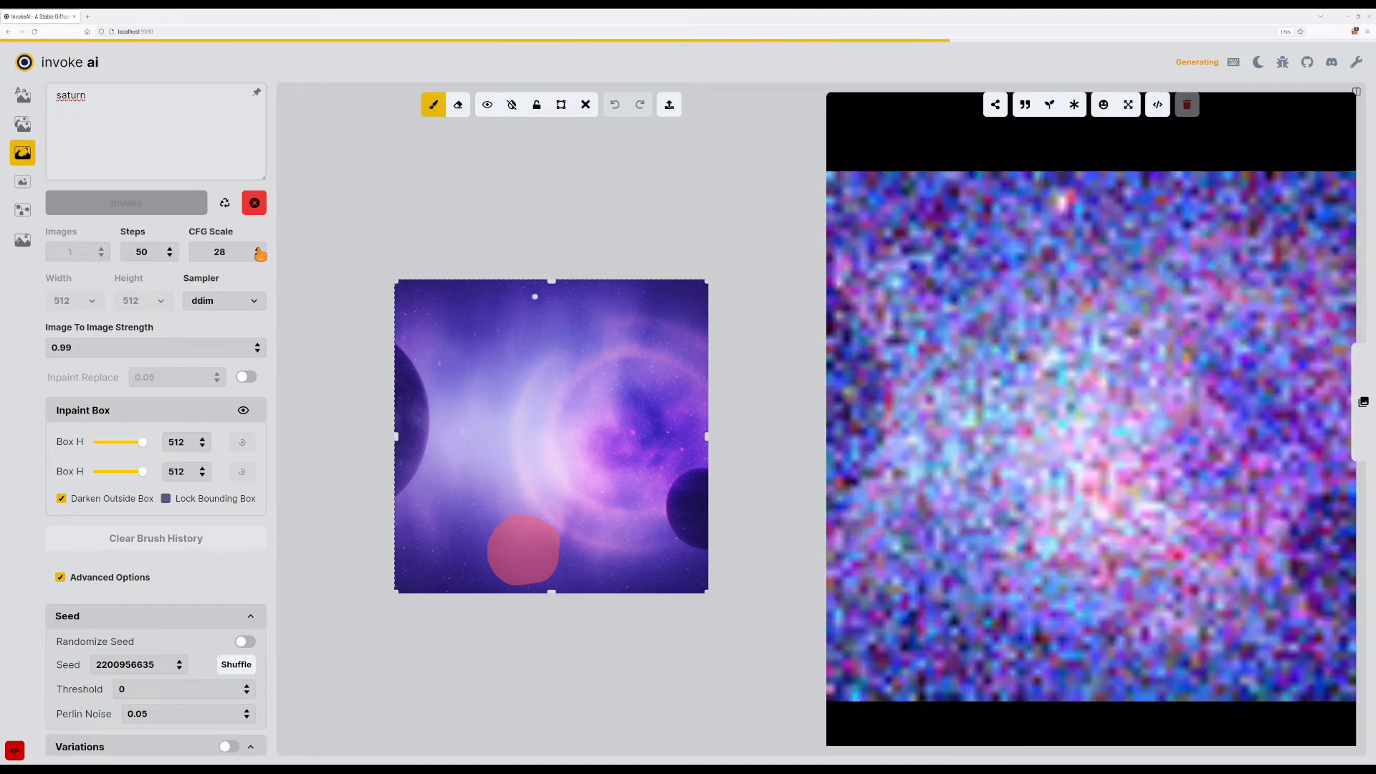
pyautogui.click(260, 249)
pyautogui.click(259, 248)
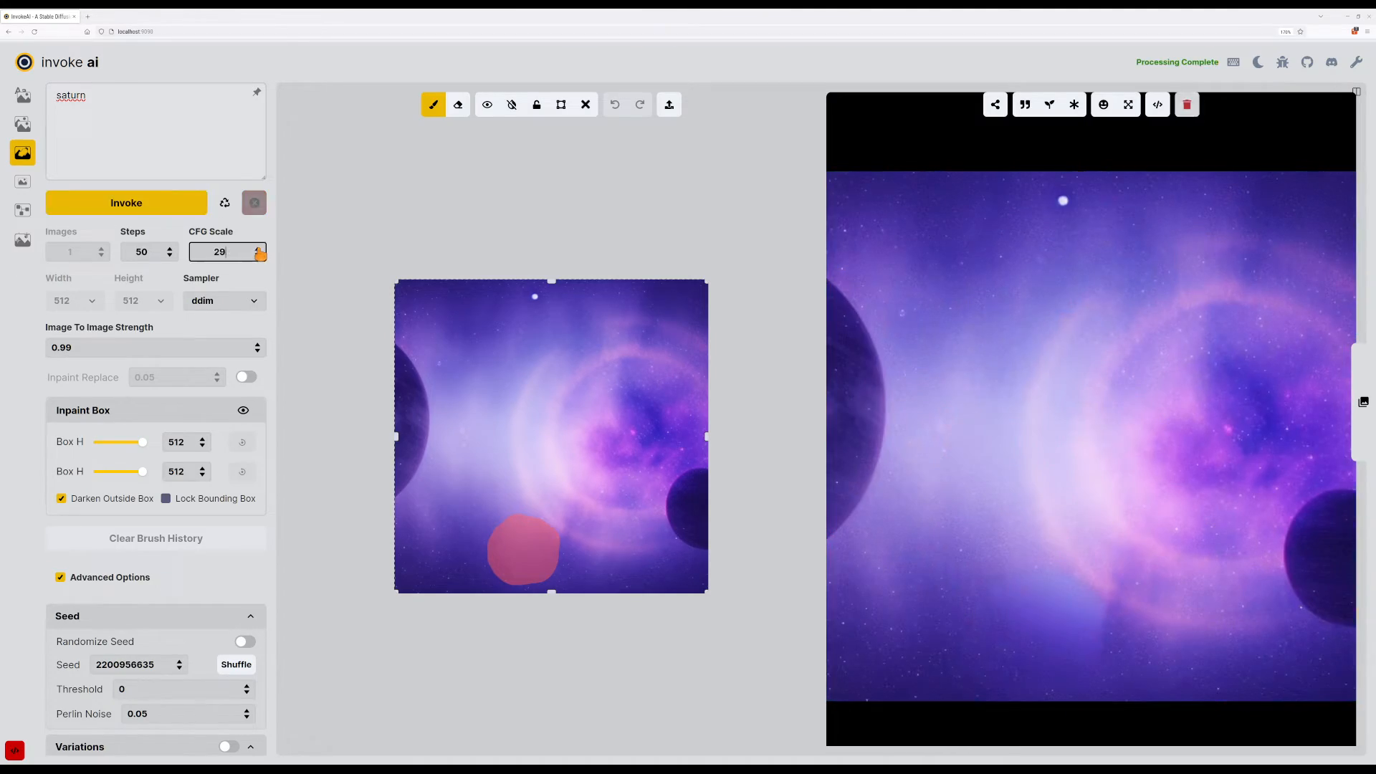
pyautogui.click(157, 206)
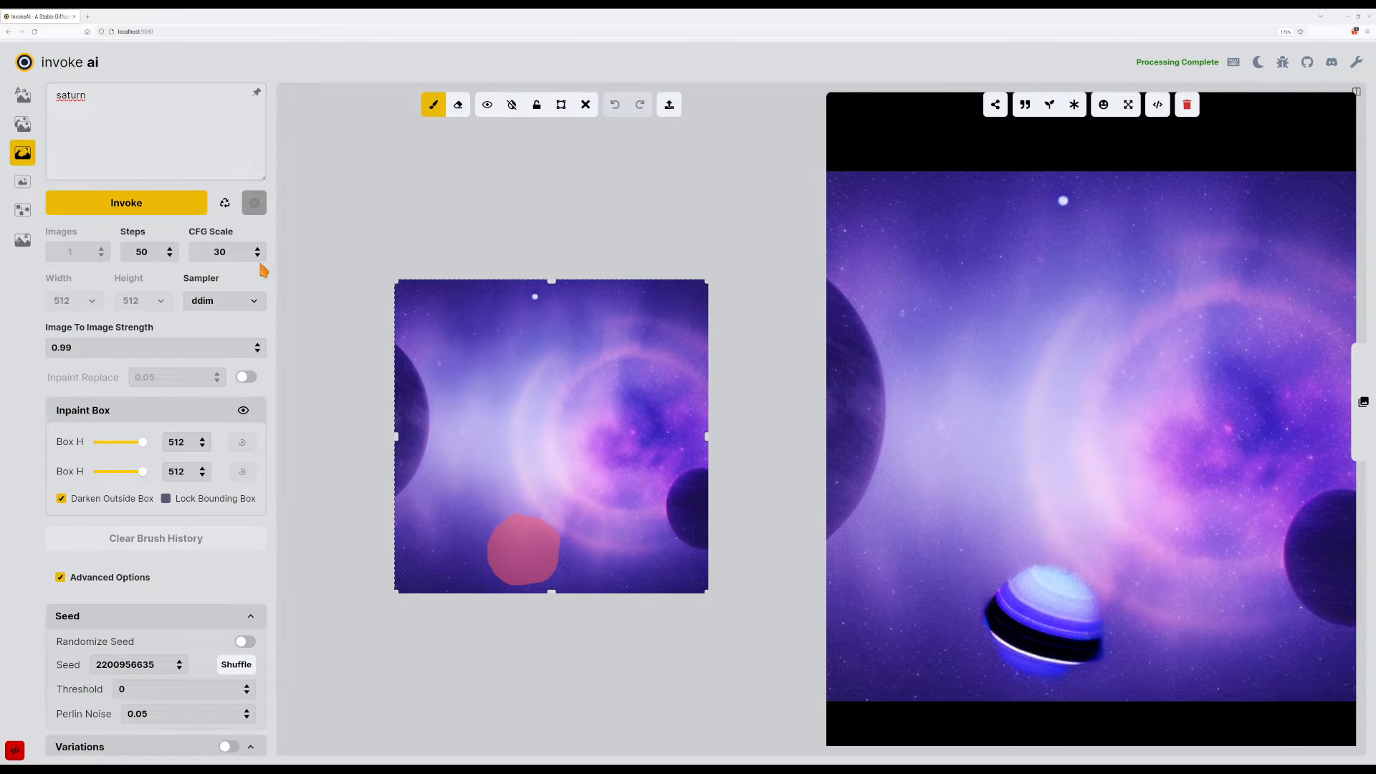
# Lower the CFG scale in 0.5 increments to 29.5, 29 and 28.5, regenerating the saturn inpaint each time.
pyautogui.click(258, 255)
pyautogui.click(164, 215)
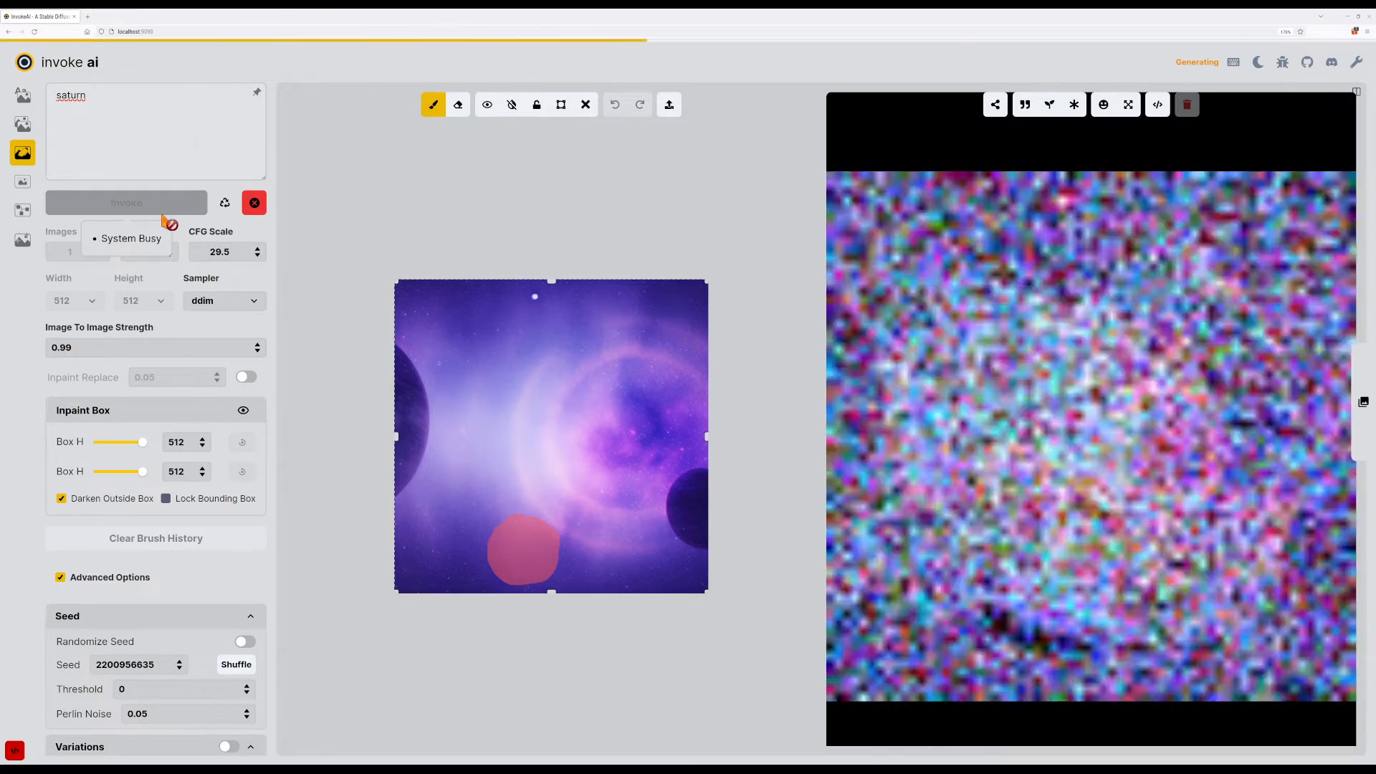
pyautogui.click(257, 255)
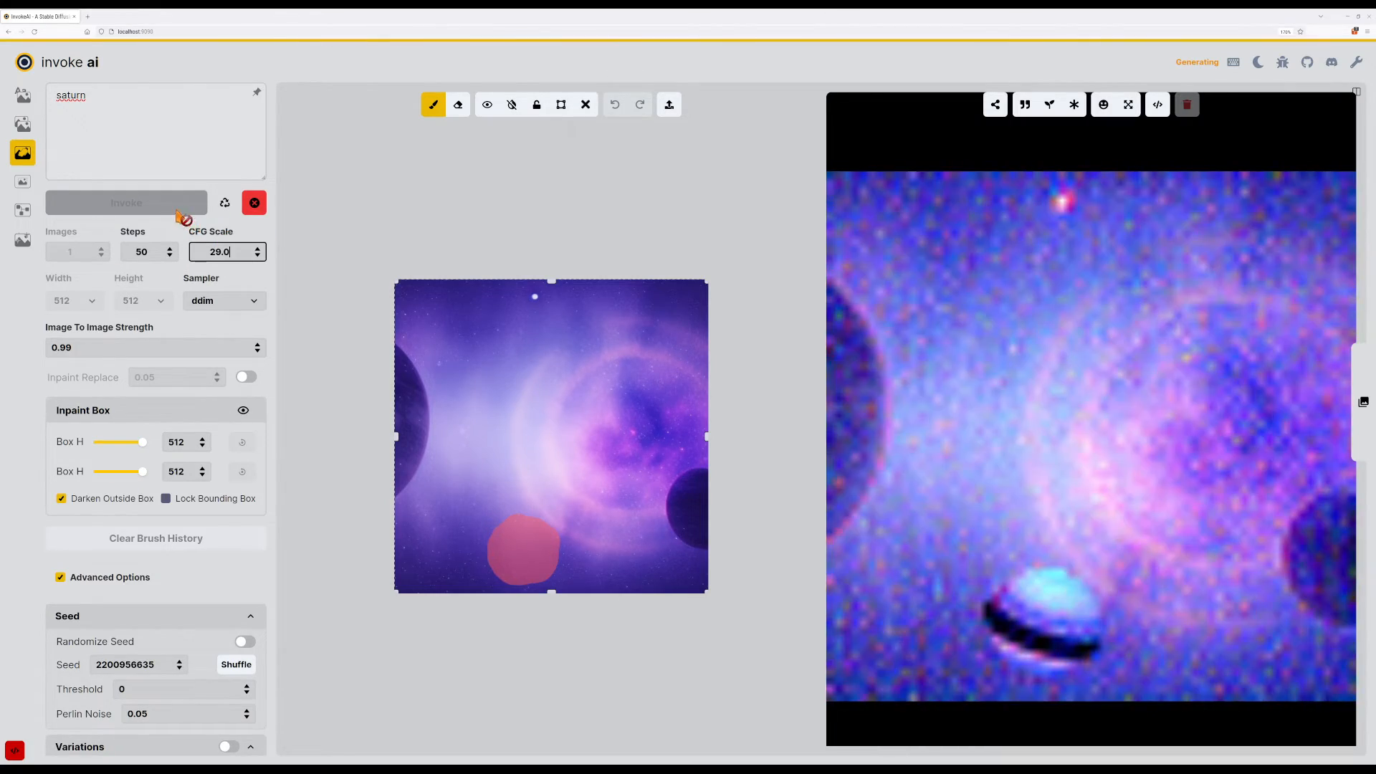
pyautogui.click(174, 212)
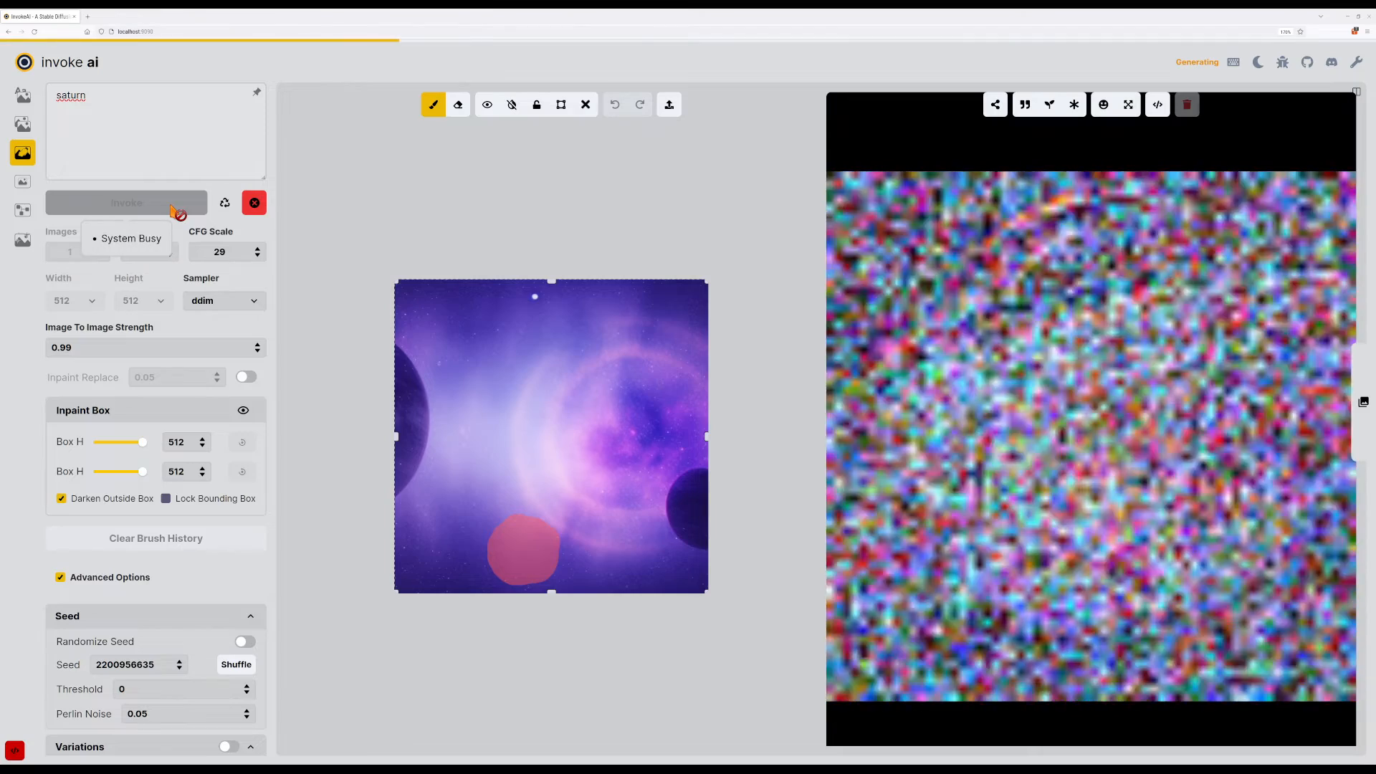
pyautogui.click(258, 256)
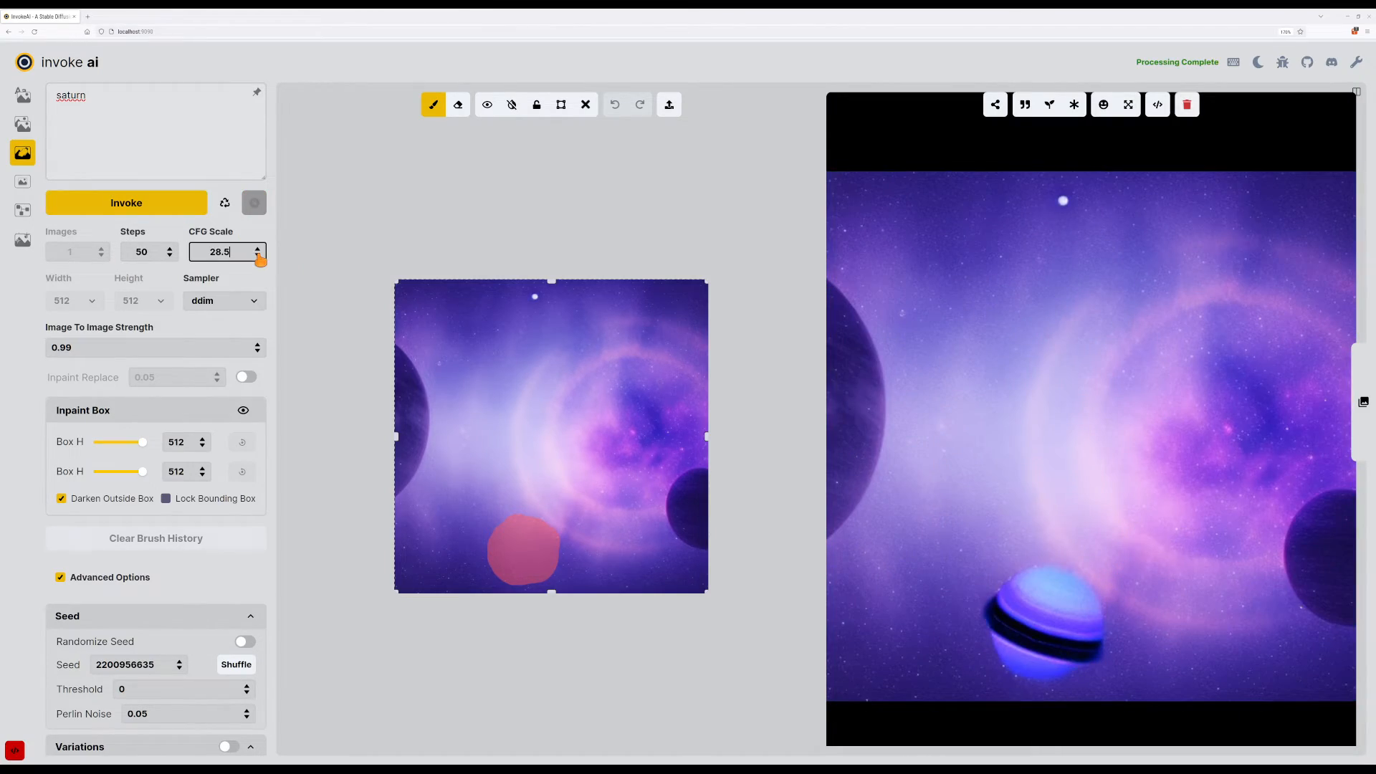
pyautogui.click(154, 208)
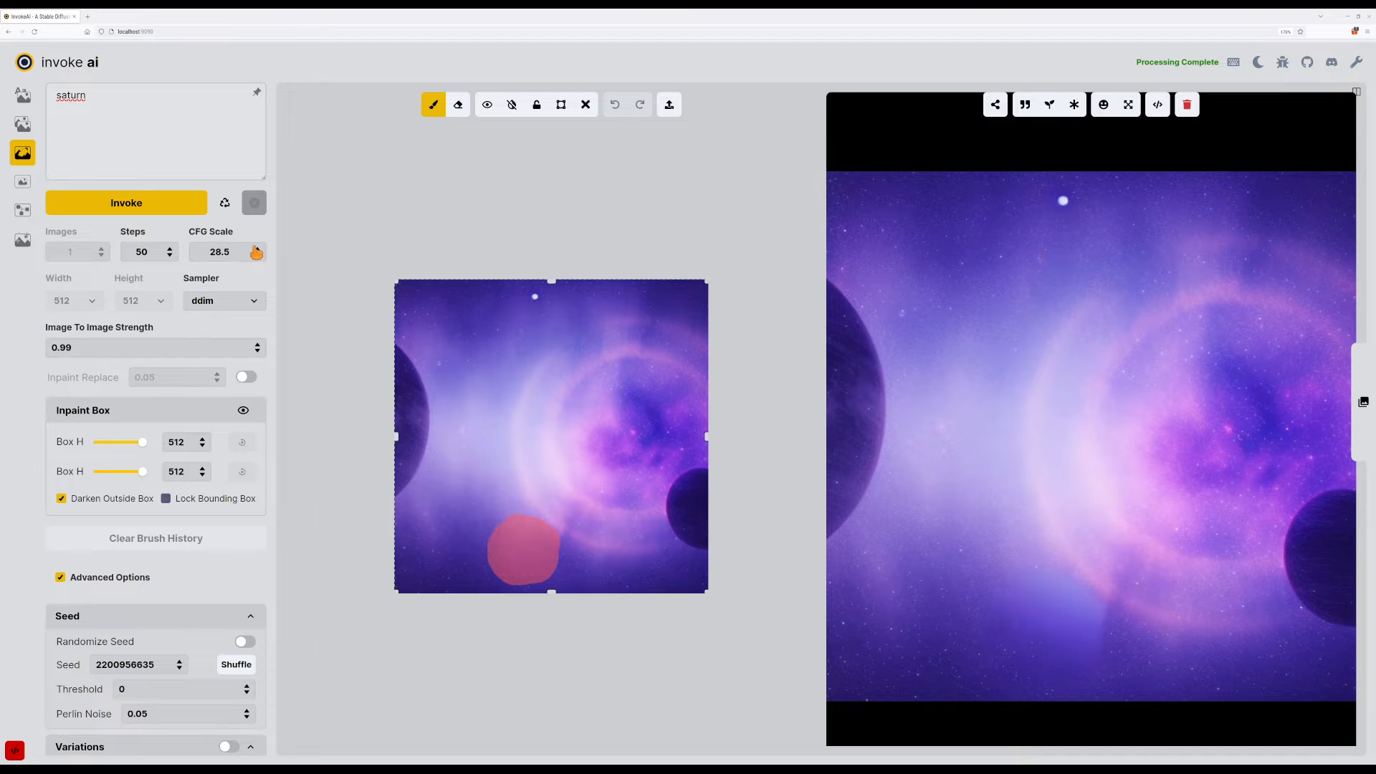
# Switch the sampler to k_euler_a and regenerate the saturn inpaint with CFG scales of 30, 29 and 22.5.
pyautogui.click(246, 300)
pyautogui.click(198, 397)
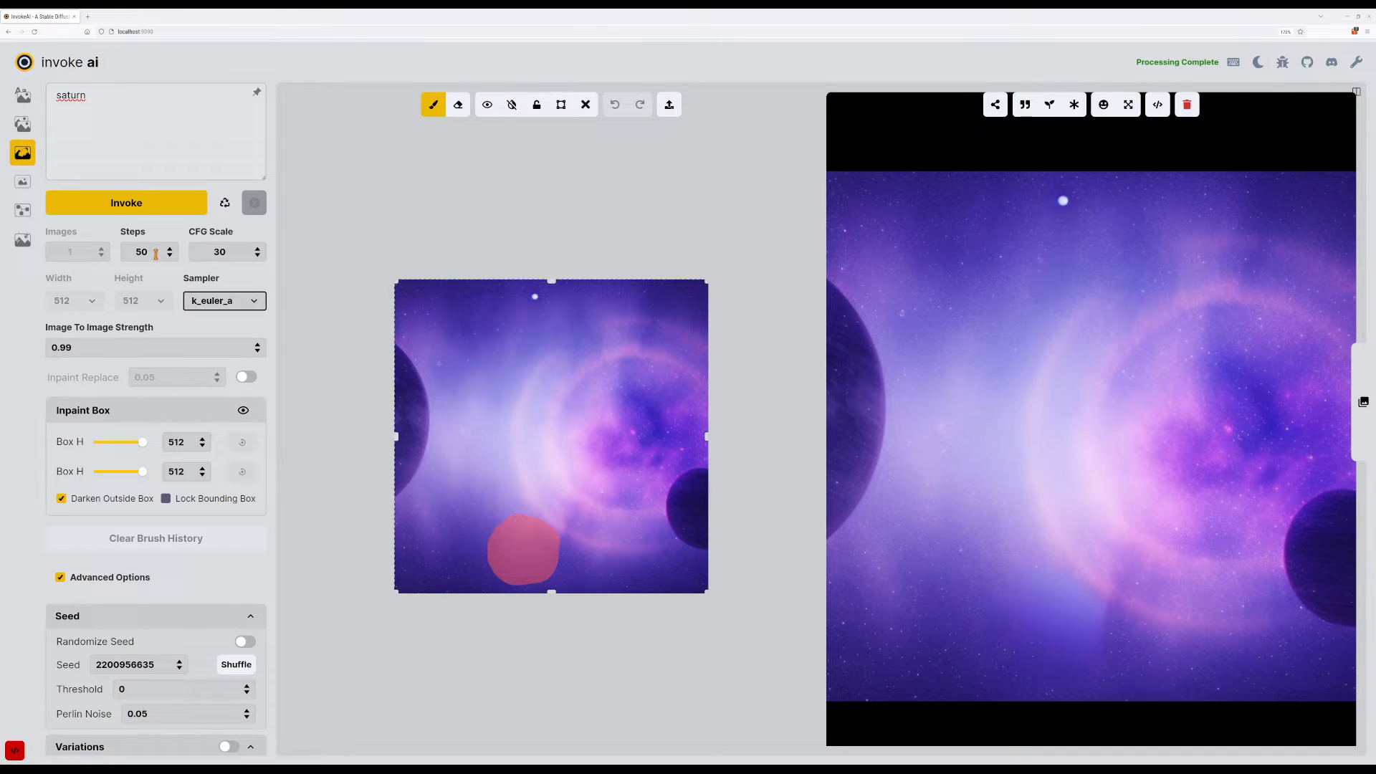
pyautogui.click(132, 208)
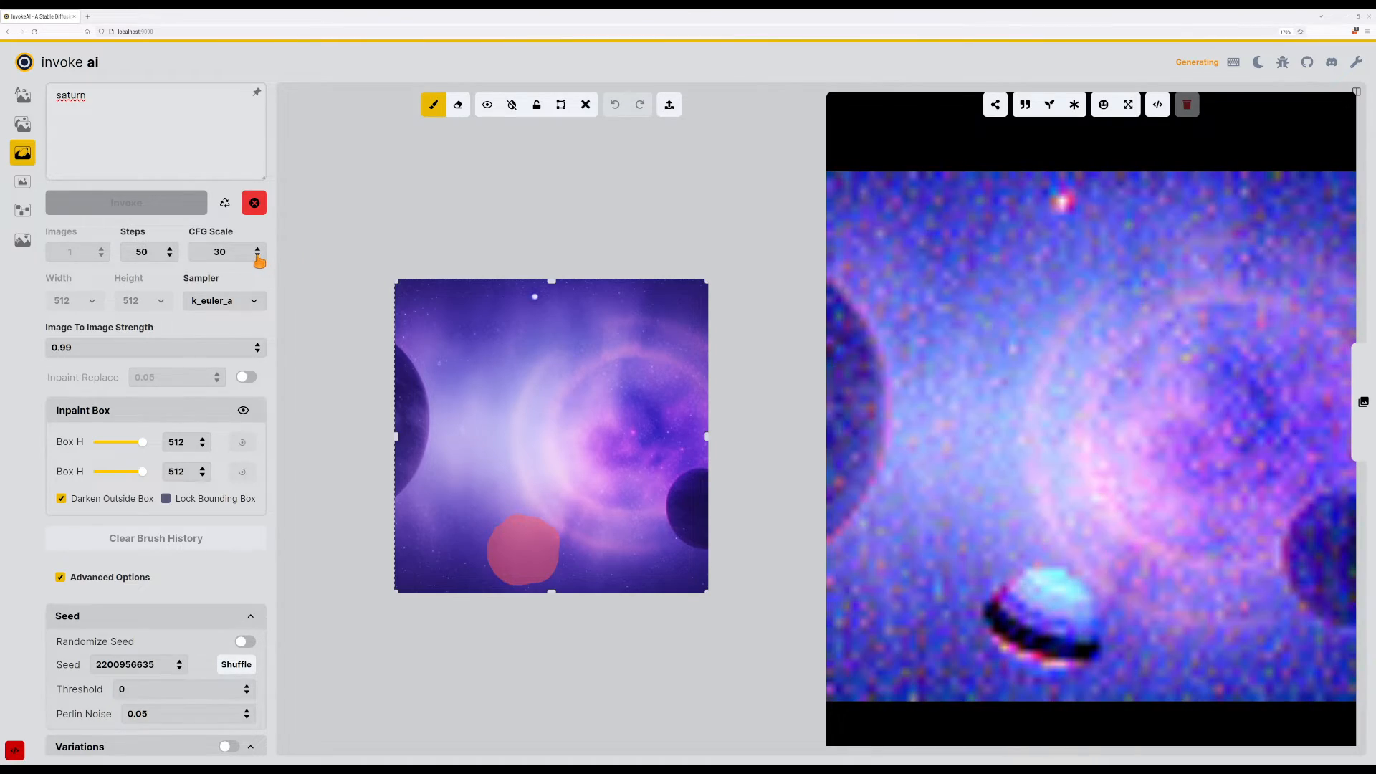
pyautogui.click(258, 256)
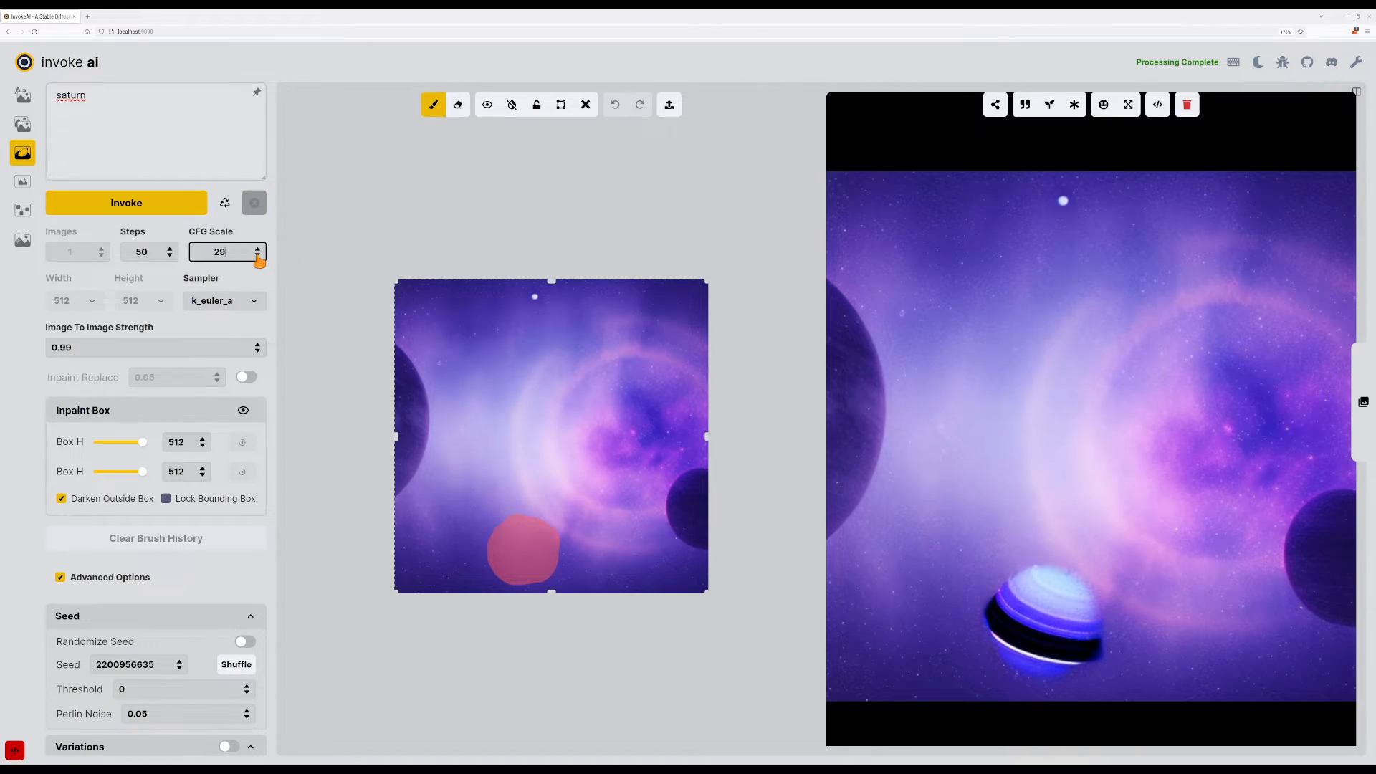
pyautogui.click(196, 208)
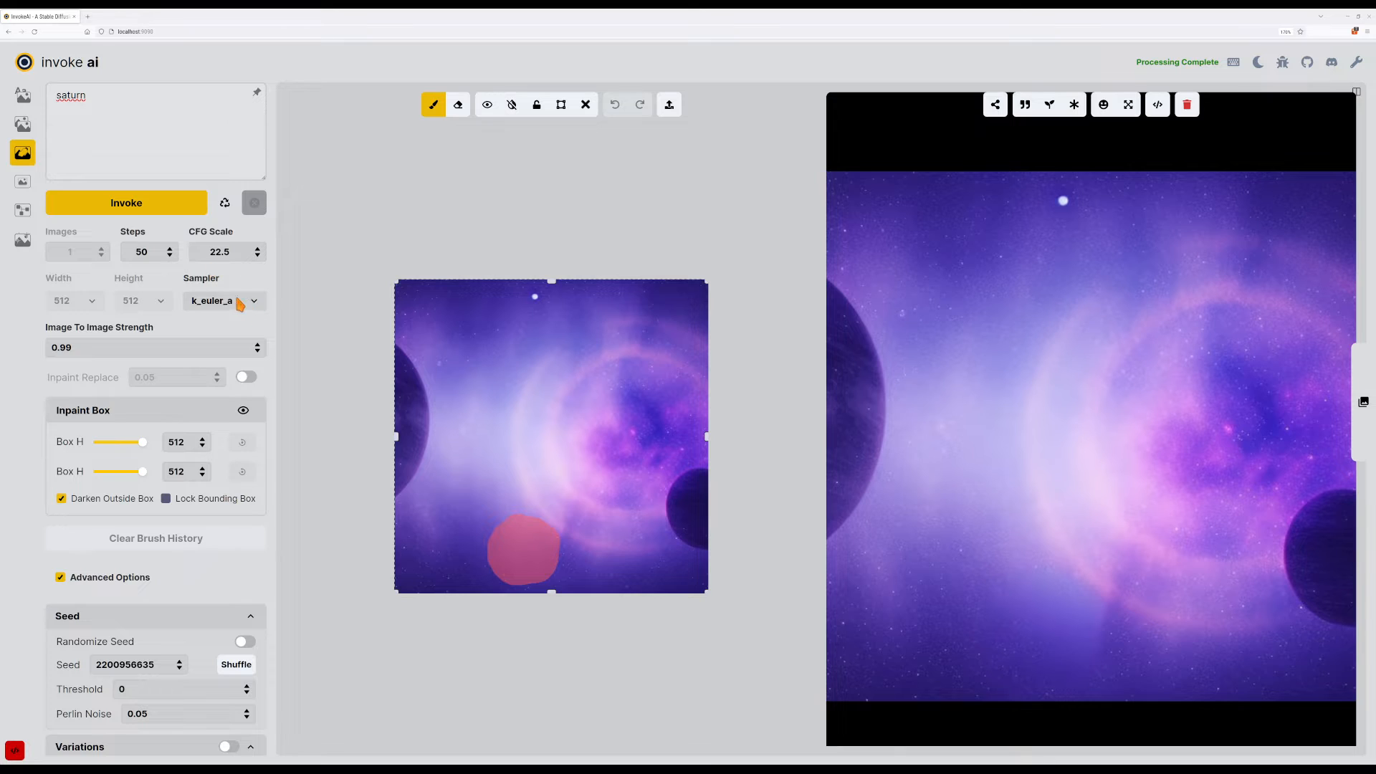
# Set the CFG scale back to 30 and turn on seed randomization.
pyautogui.doubleClick(221, 253)
pyautogui.click(100, 116)
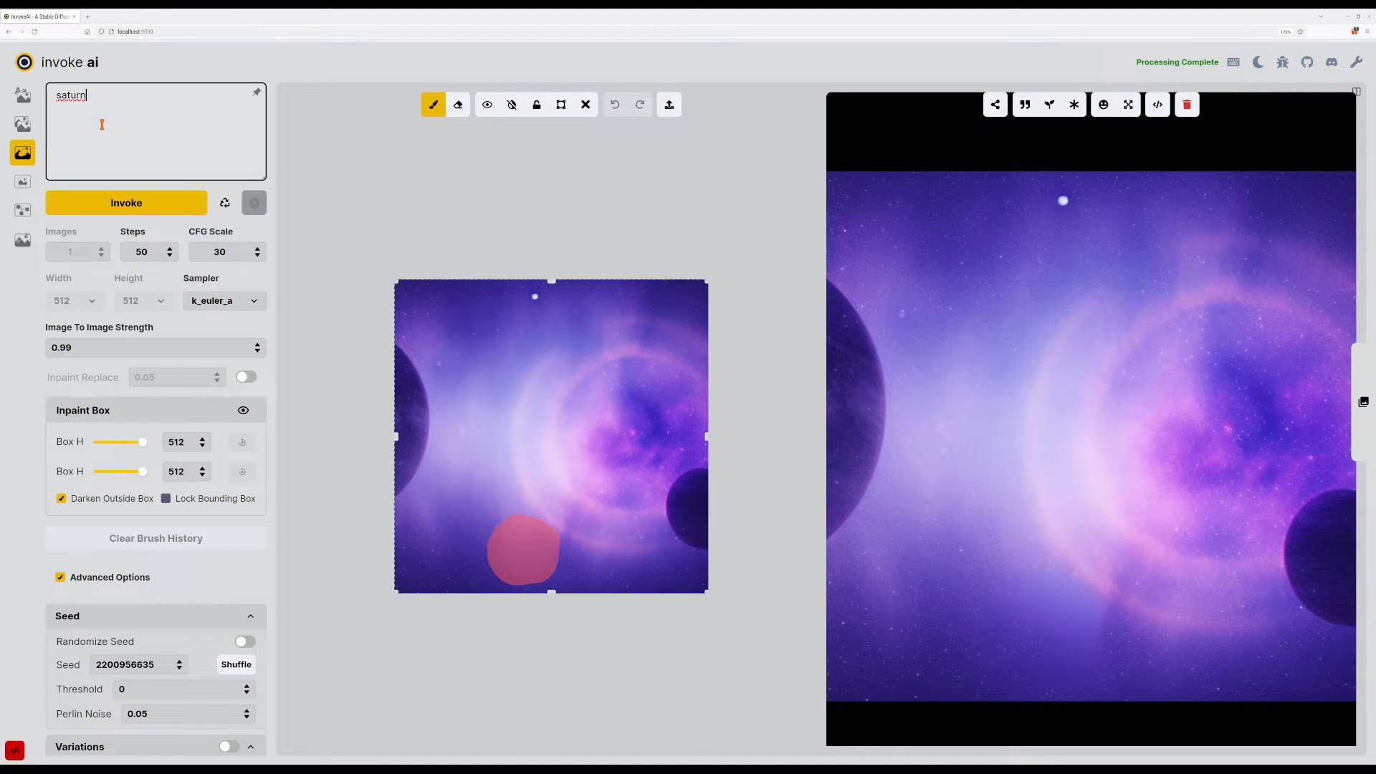
pyautogui.click(240, 642)
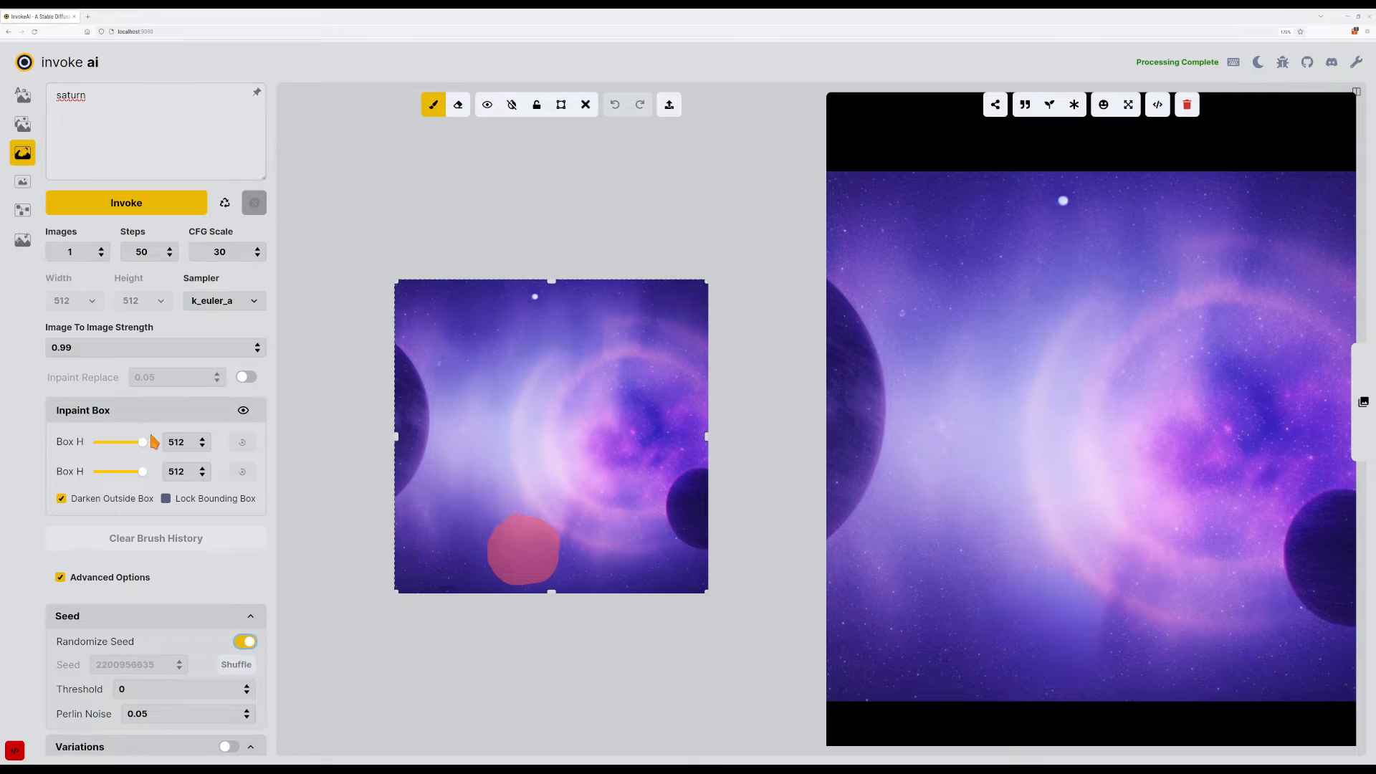
# Generate a series of saturn inpaint variations with randomized seeds, keeping 50 steps, CFG scale 30 and the k_euler_a sampler.
pyautogui.click(119, 206)
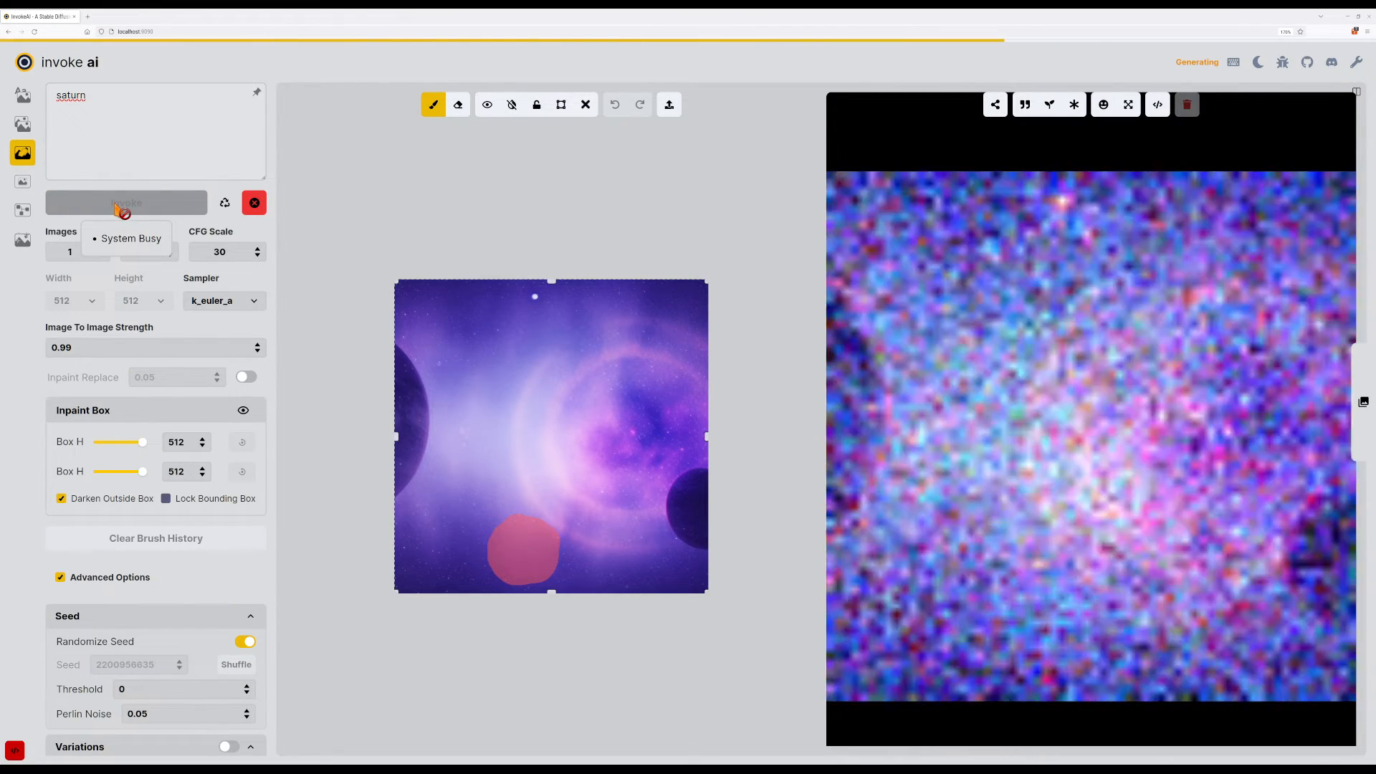
pyautogui.click(116, 208)
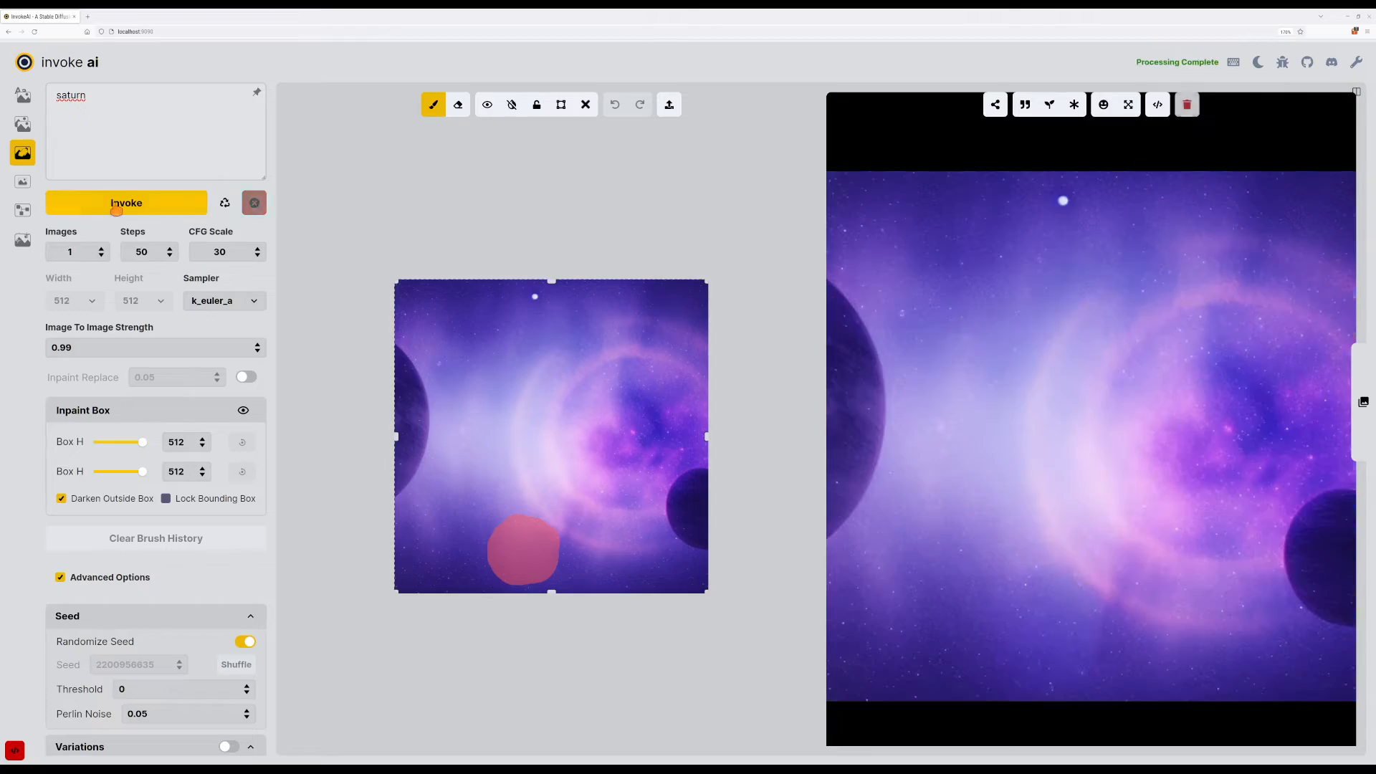
pyautogui.click(116, 209)
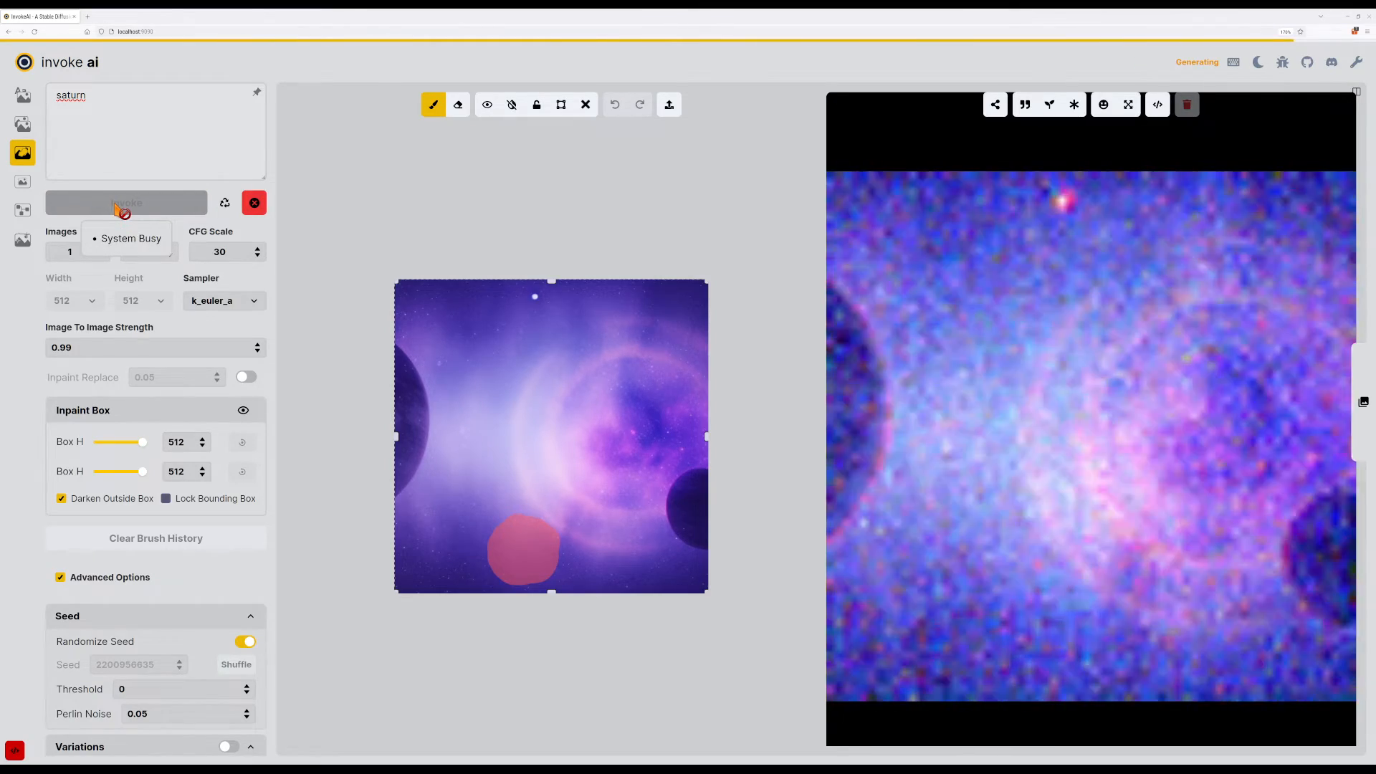
pyautogui.click(116, 208)
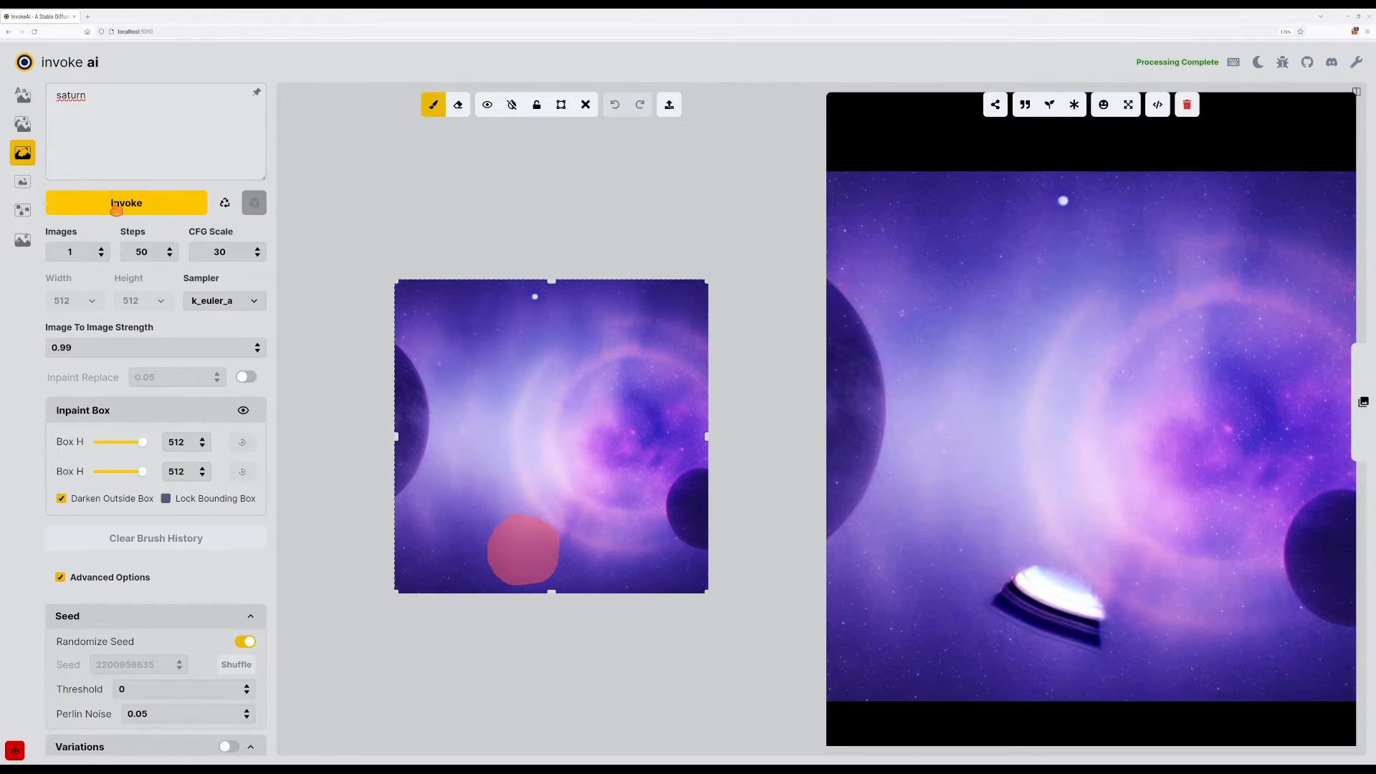
pyautogui.click(116, 208)
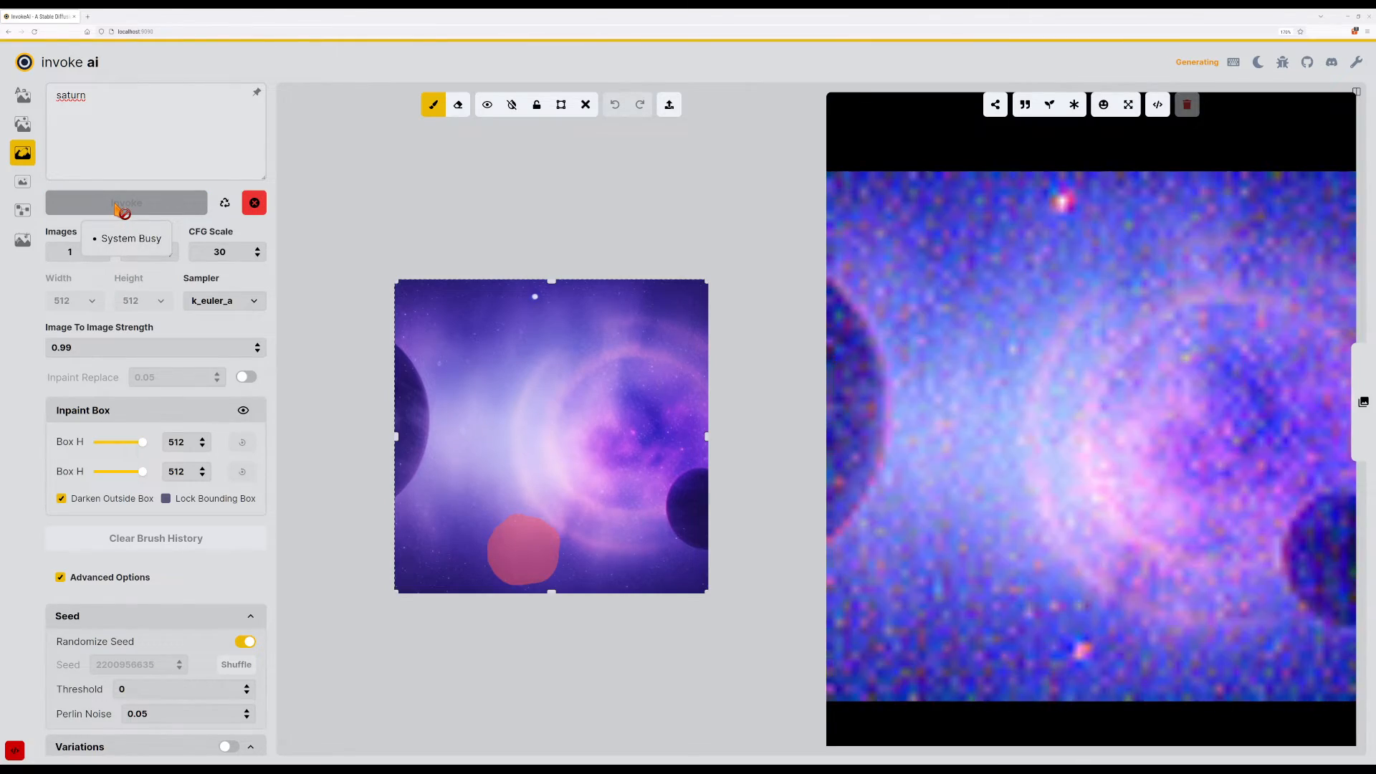
pyautogui.click(118, 209)
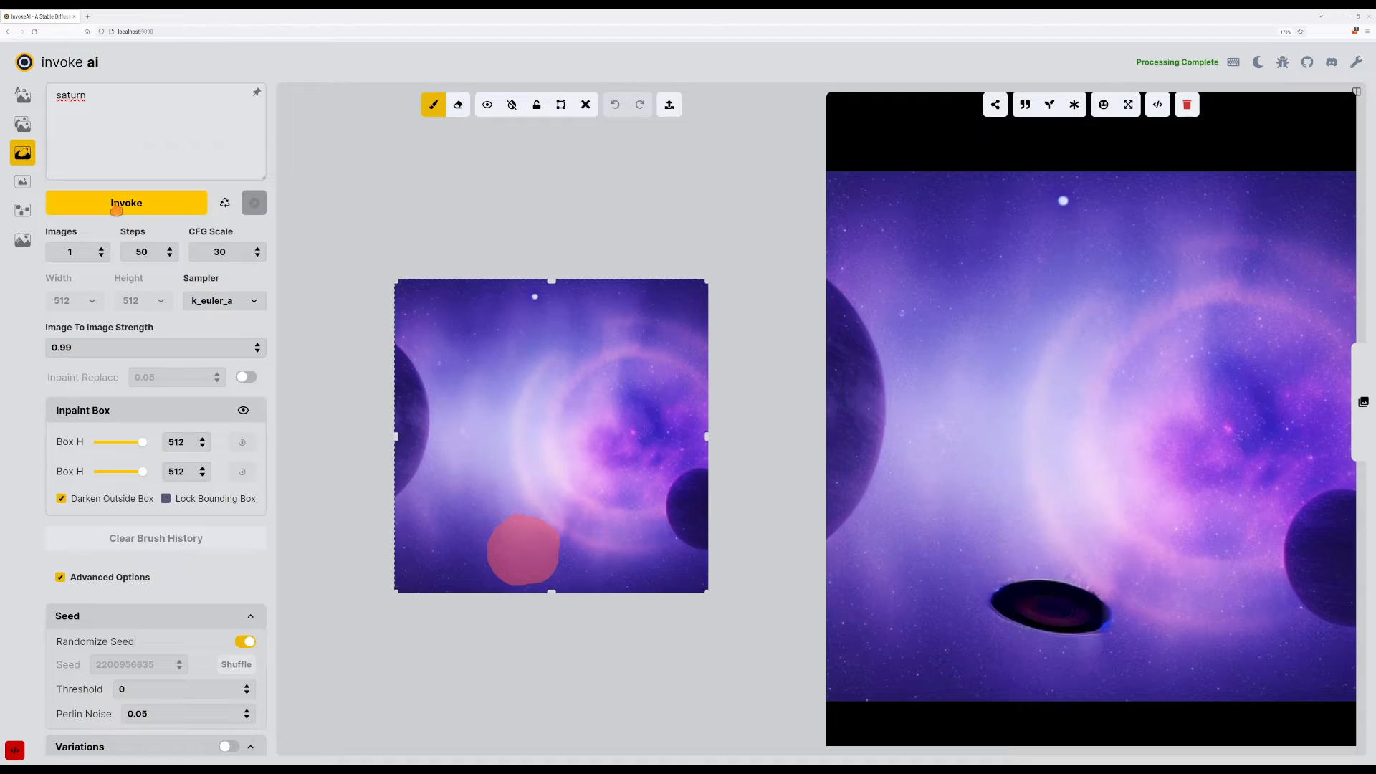
pyautogui.click(116, 208)
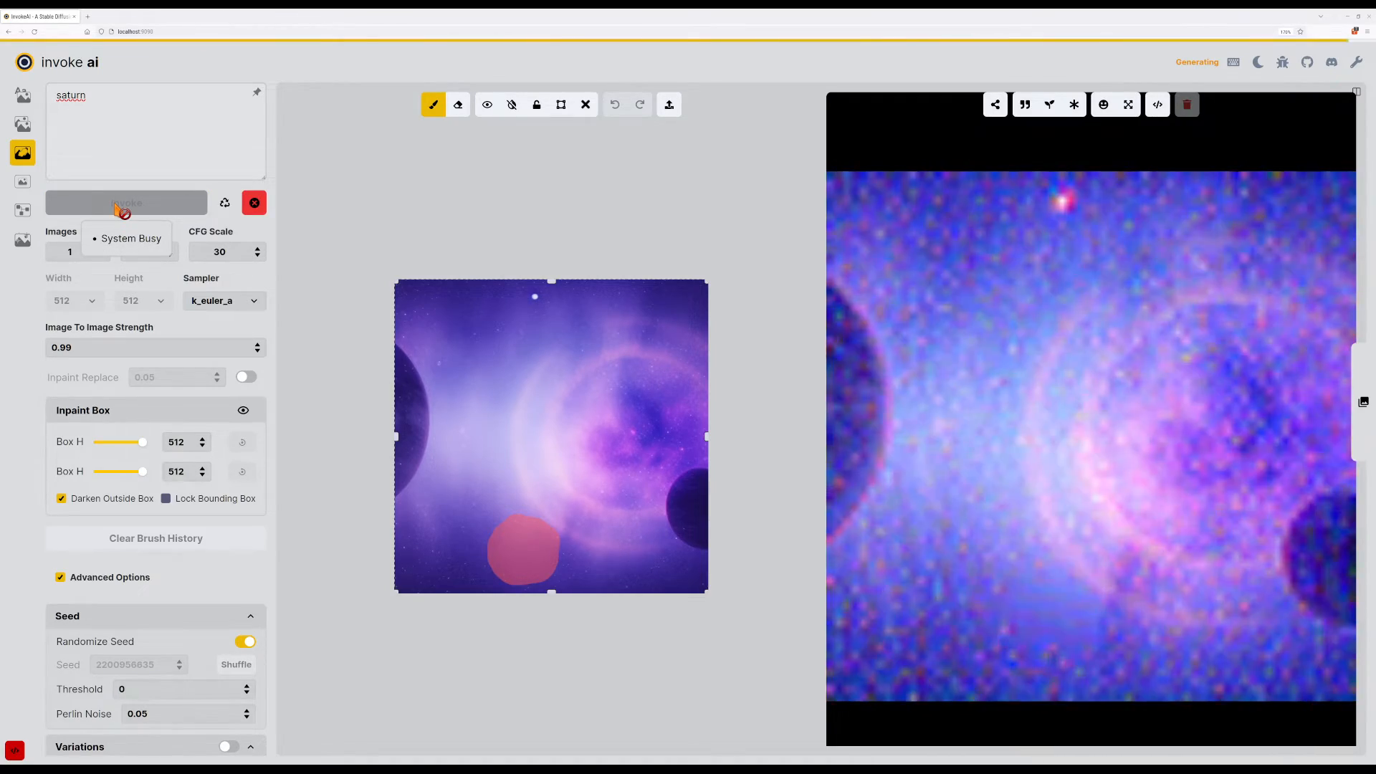
pyautogui.click(116, 209)
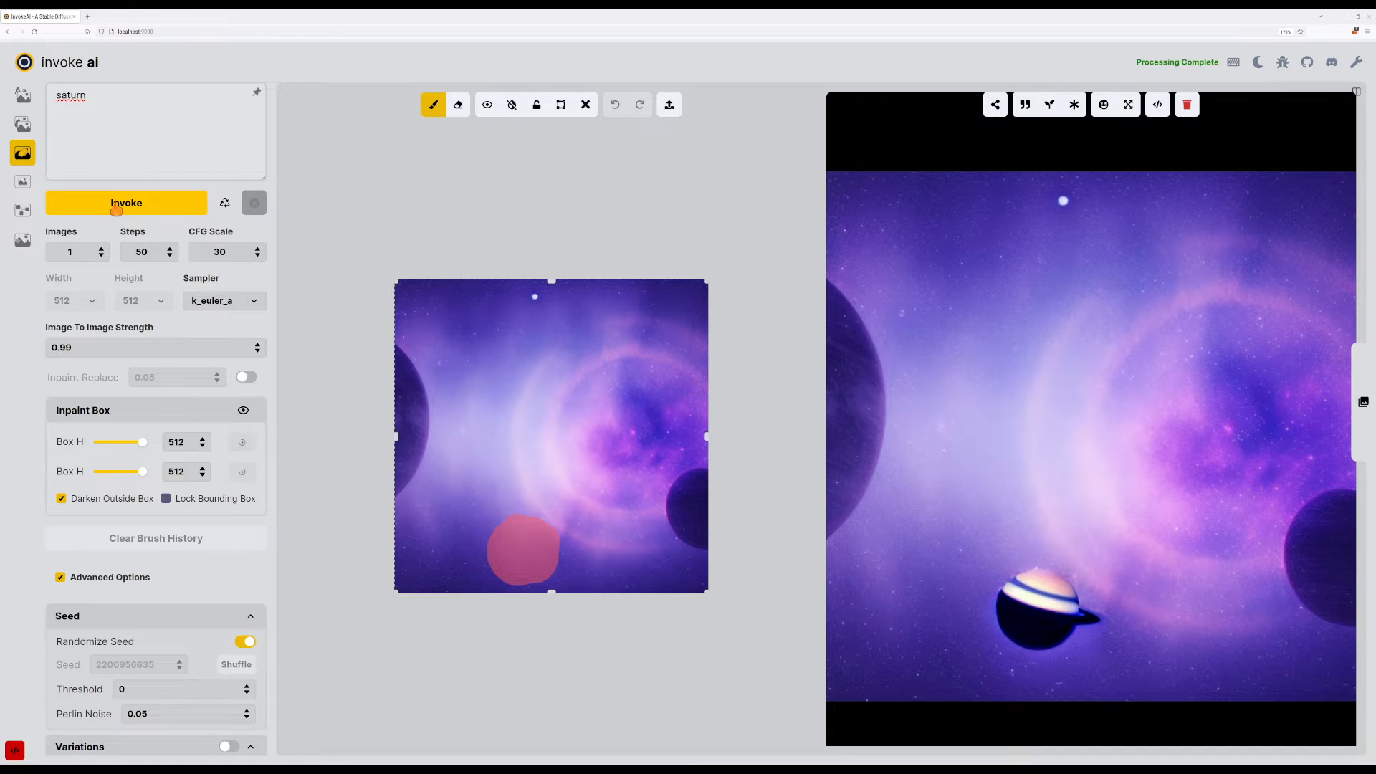
# Change the prompt to "saturn space photo planet rings+++" and generate several inpaint variations while building it up.
pyautogui.click(113, 129)
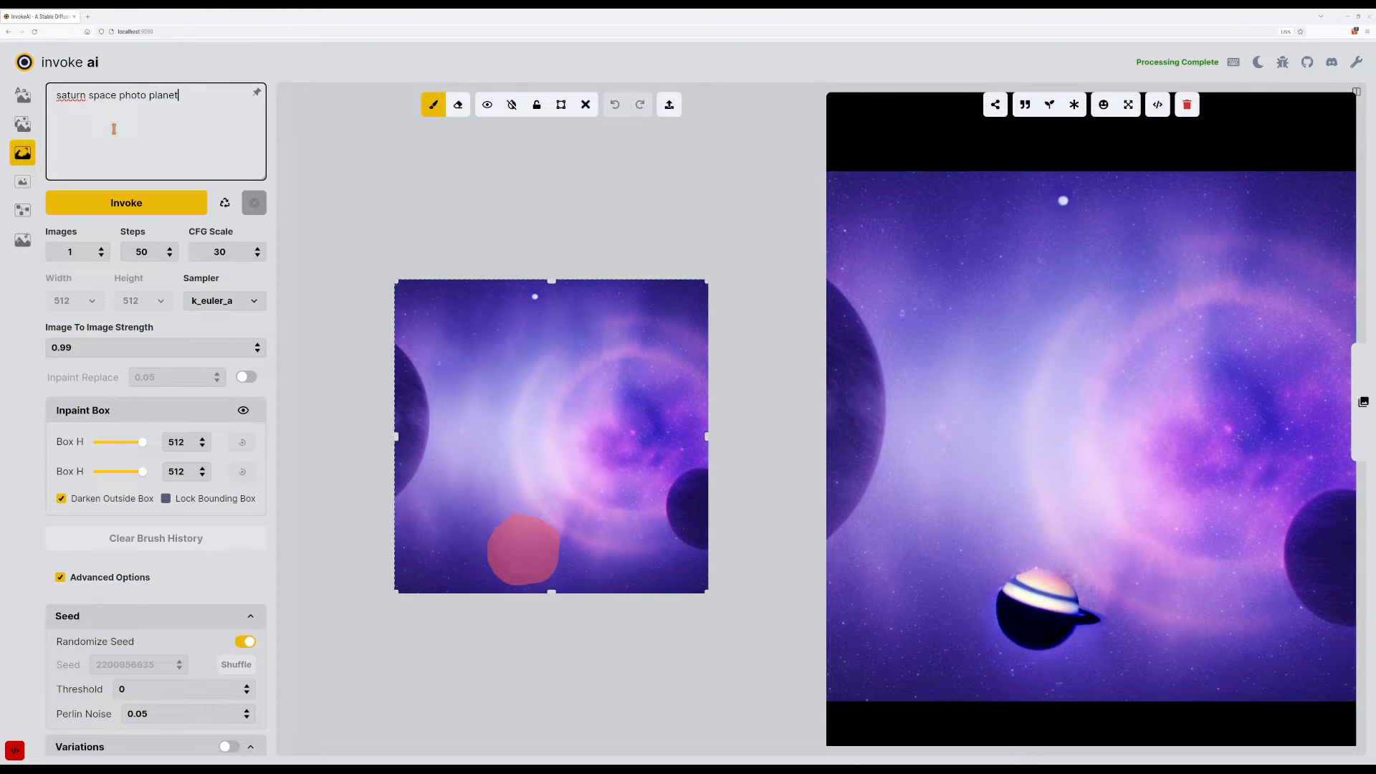
pyautogui.hotkey('ctrl', 'Return')
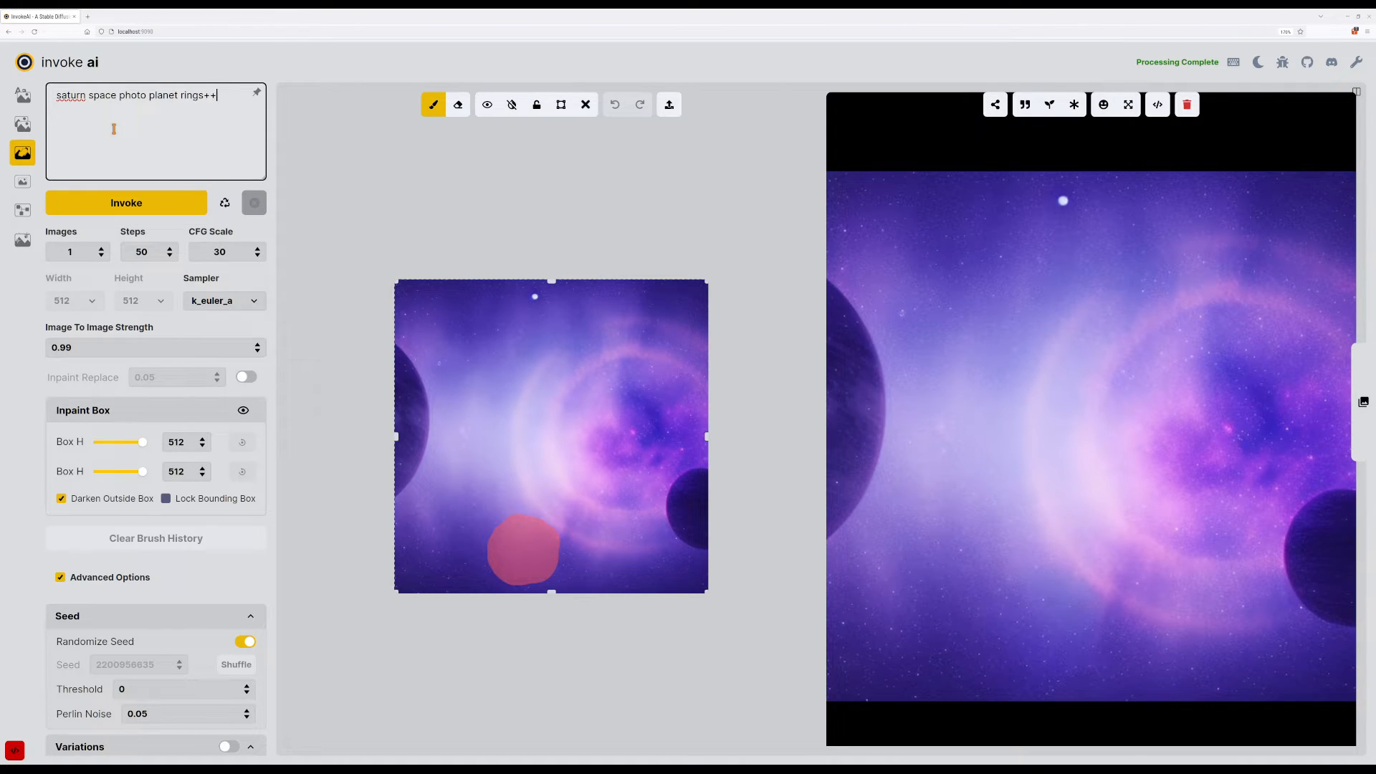
pyautogui.write('+')
pyautogui.hotkey('ctrl', 'Return')
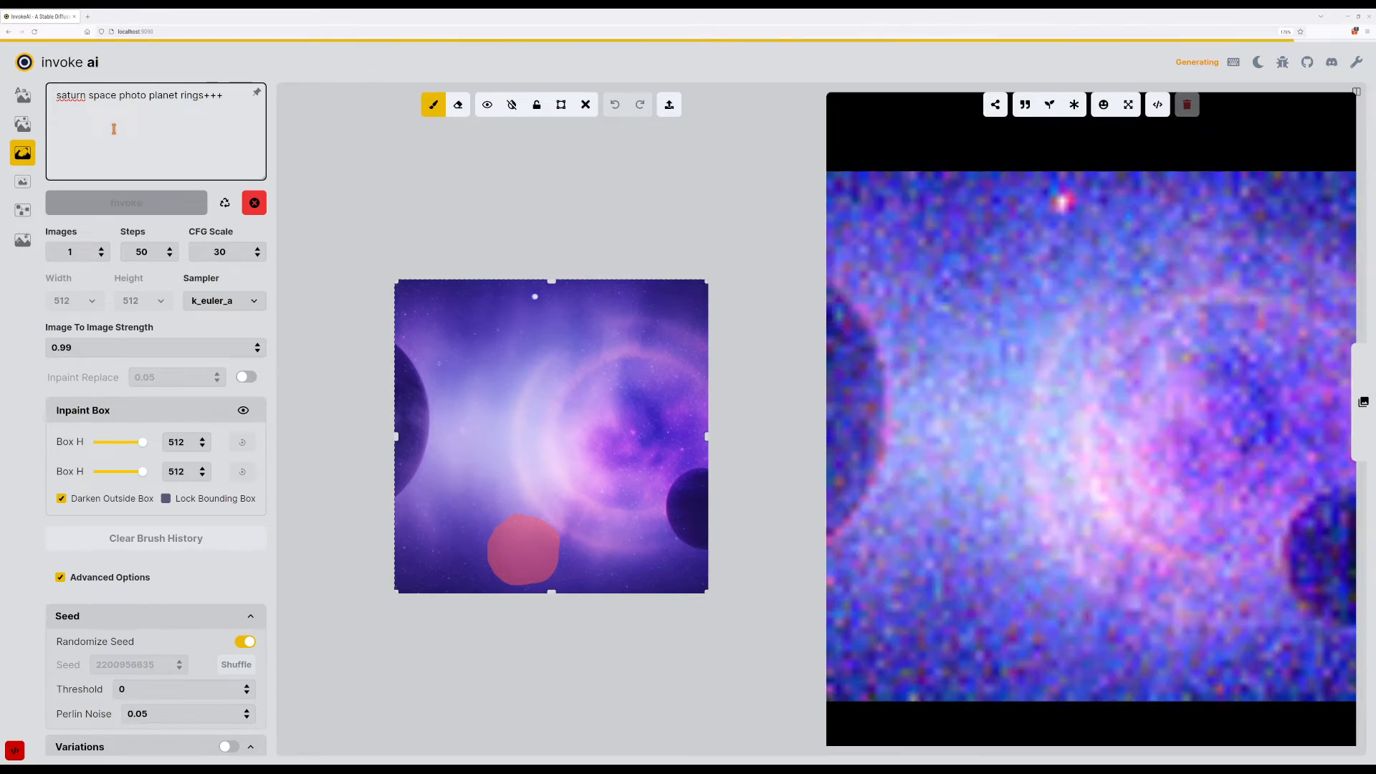
pyautogui.hotkey('ctrl', 'Return')
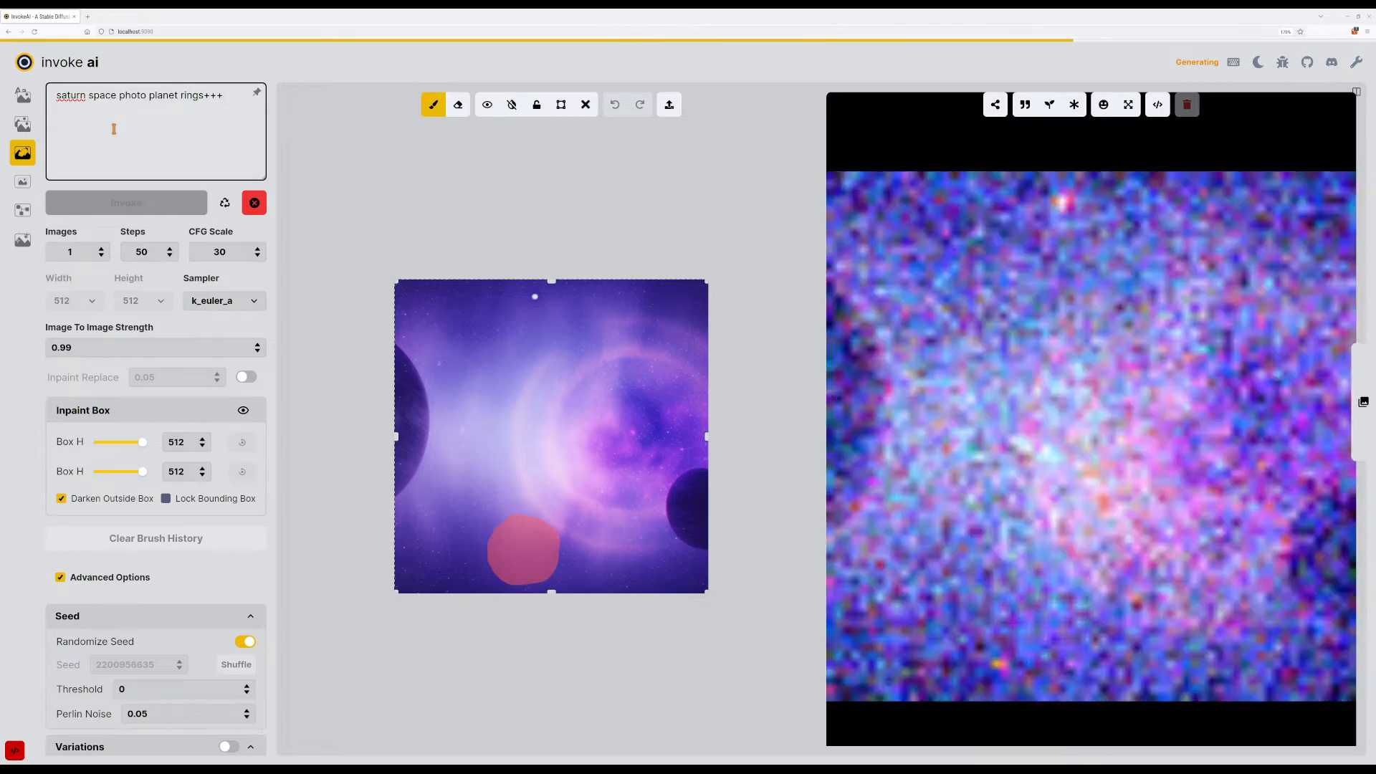
pyautogui.hotkey('ctrl', 'Return')
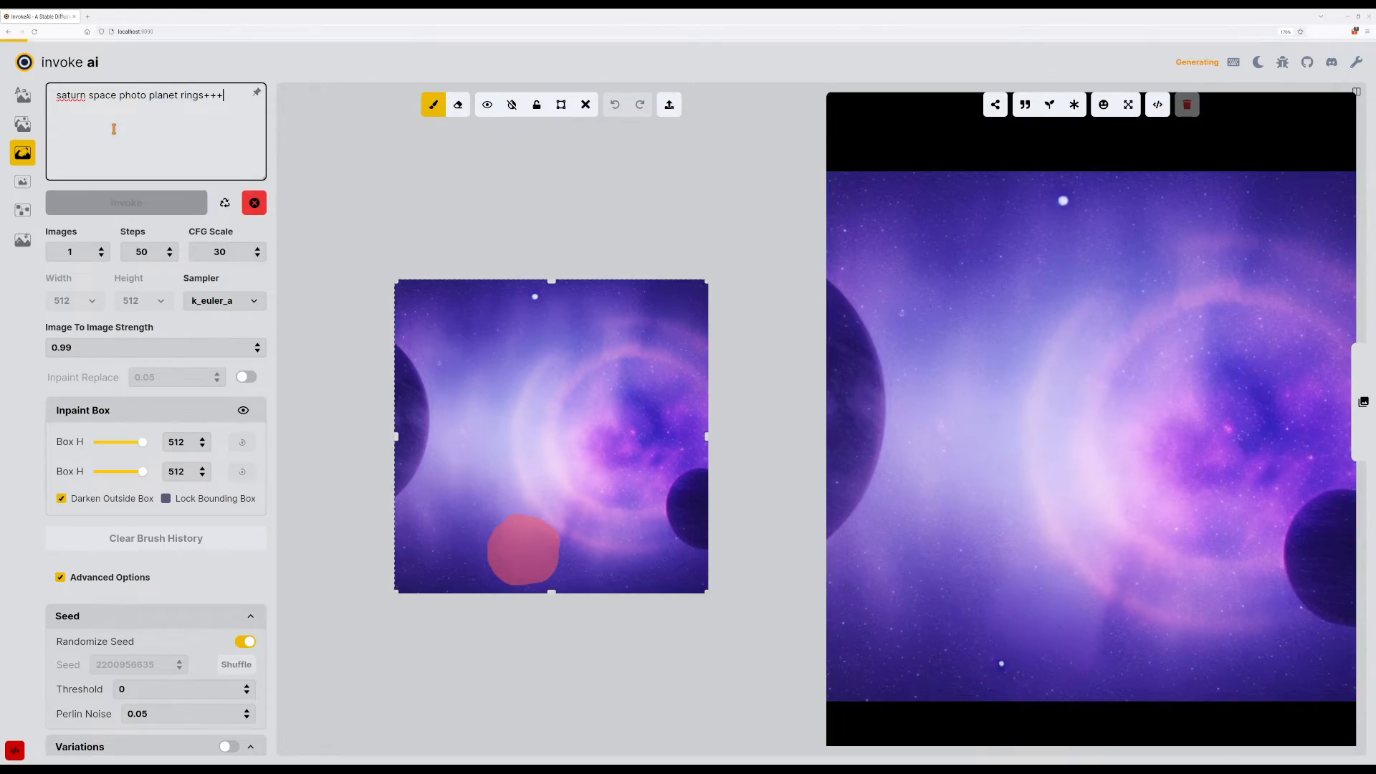
# Set the steps to 40 and the CFG scale to 8, regenerating the inpaint several times.
pyautogui.click(129, 253)
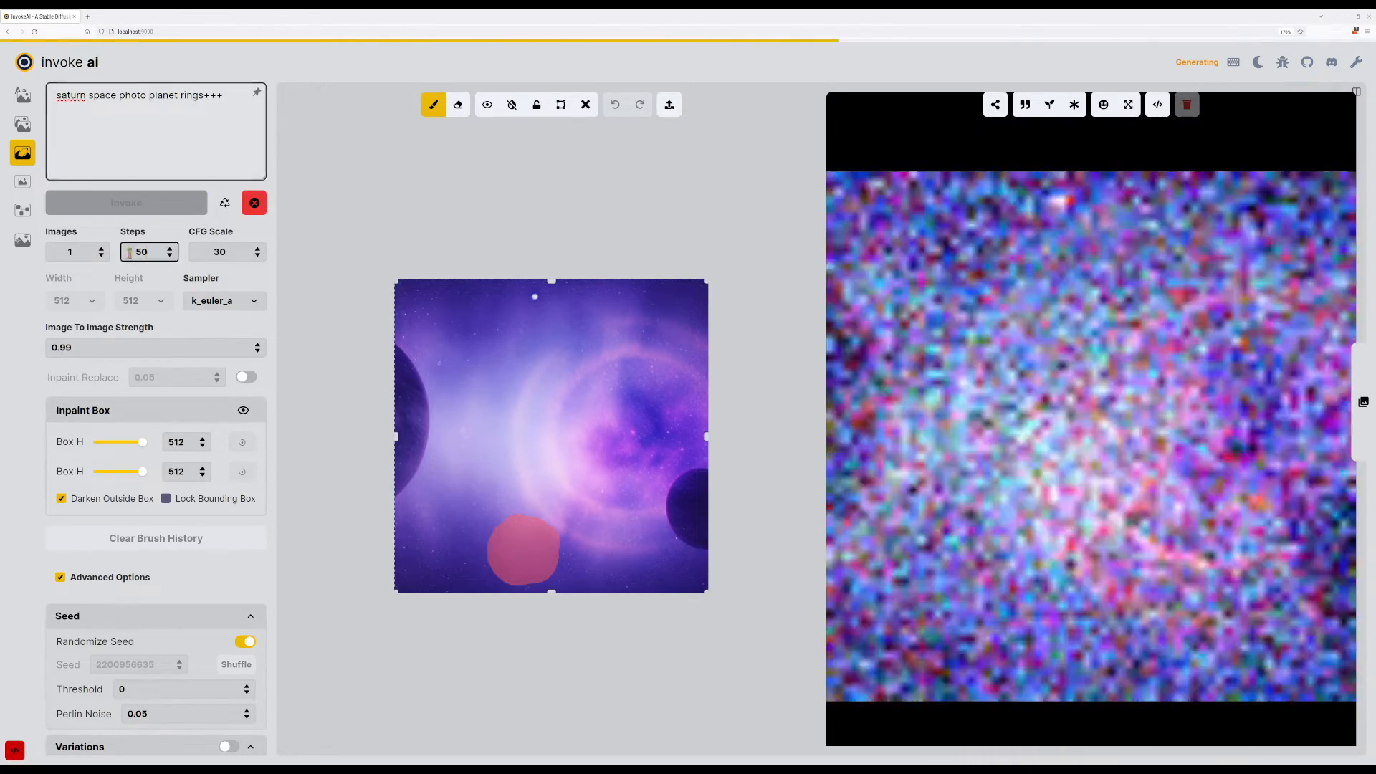
pyautogui.doubleClick(129, 252)
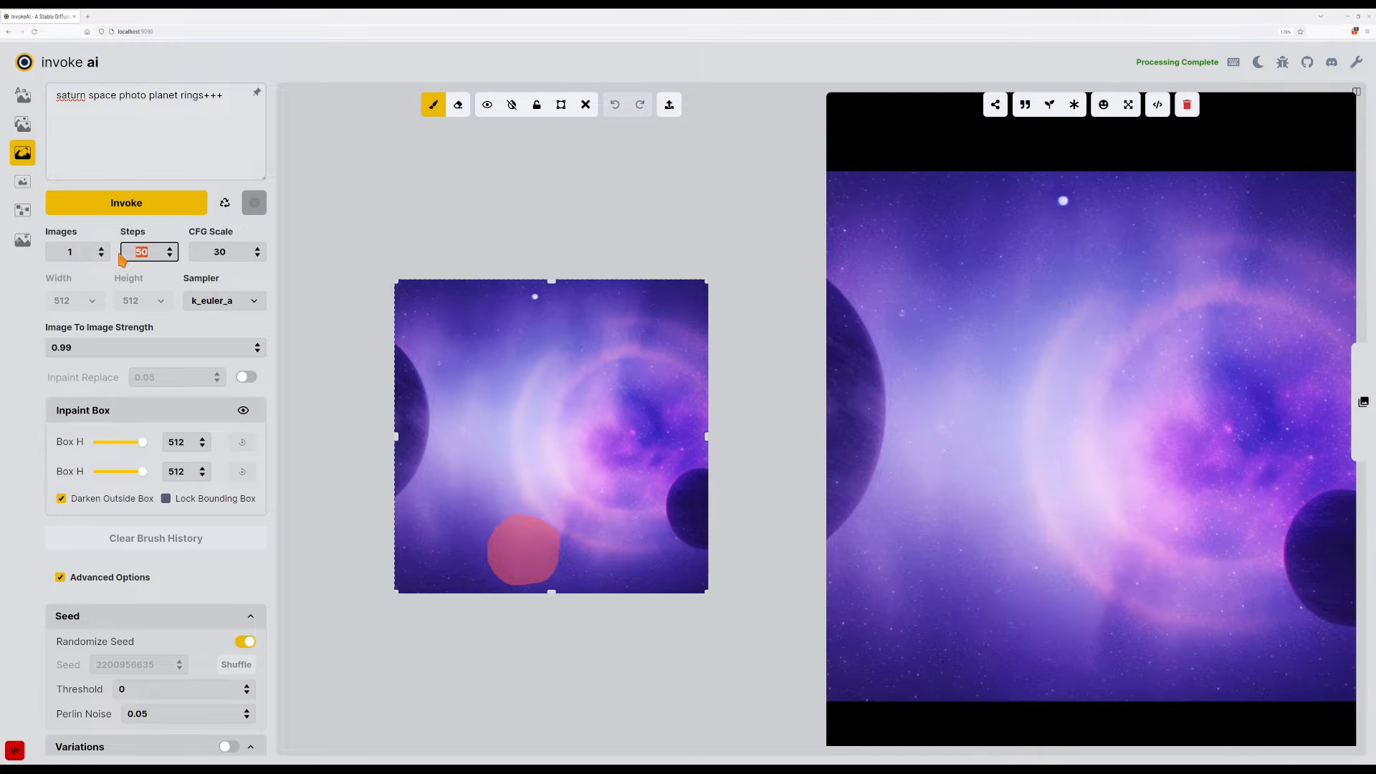
pyautogui.press('Tab')
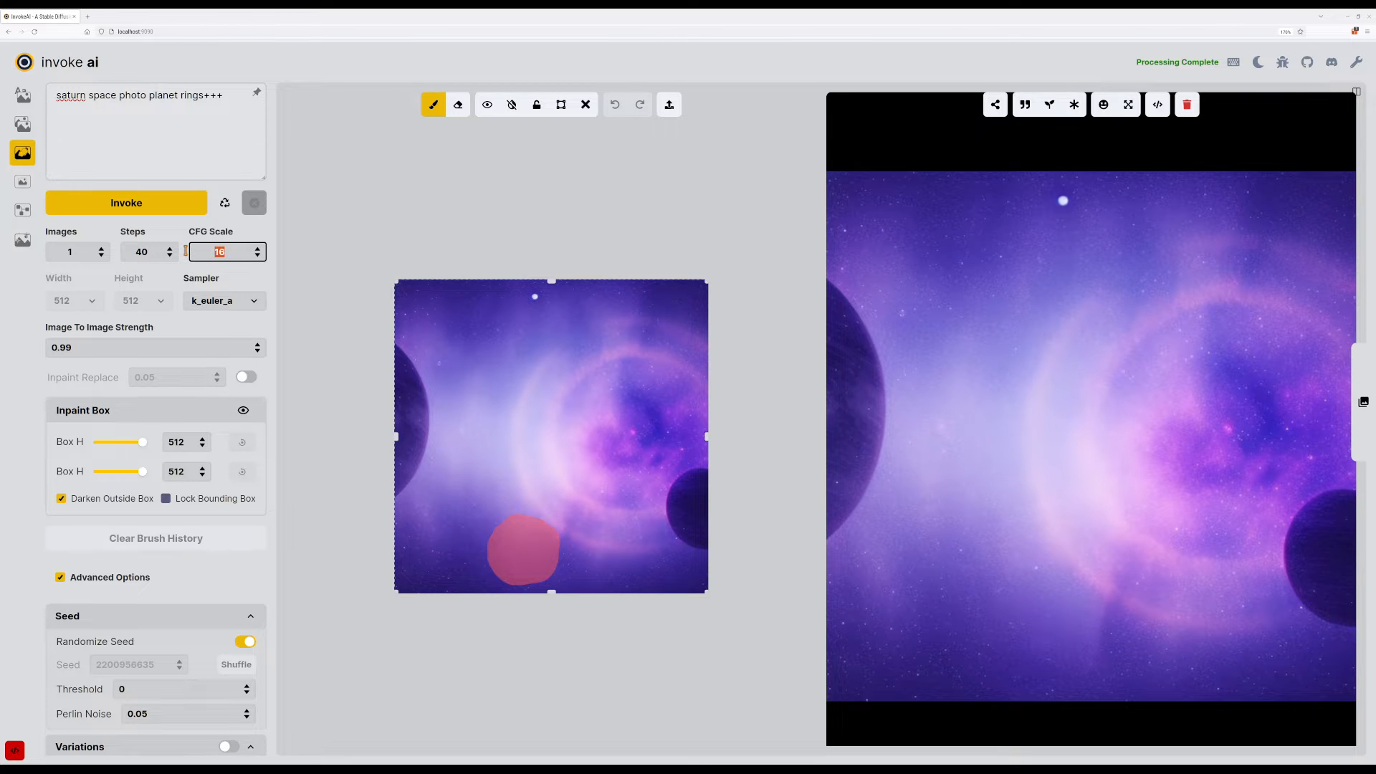
pyautogui.click(127, 206)
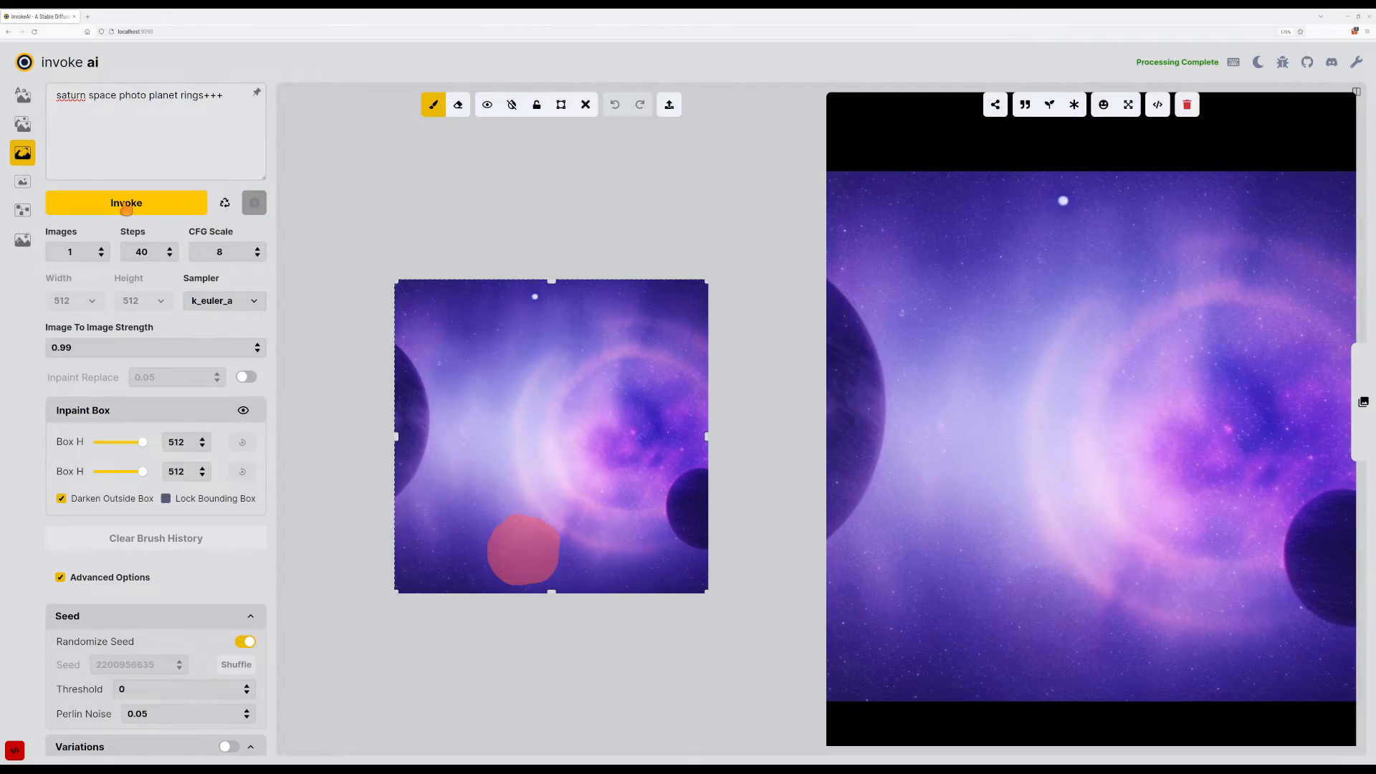
pyautogui.click(127, 208)
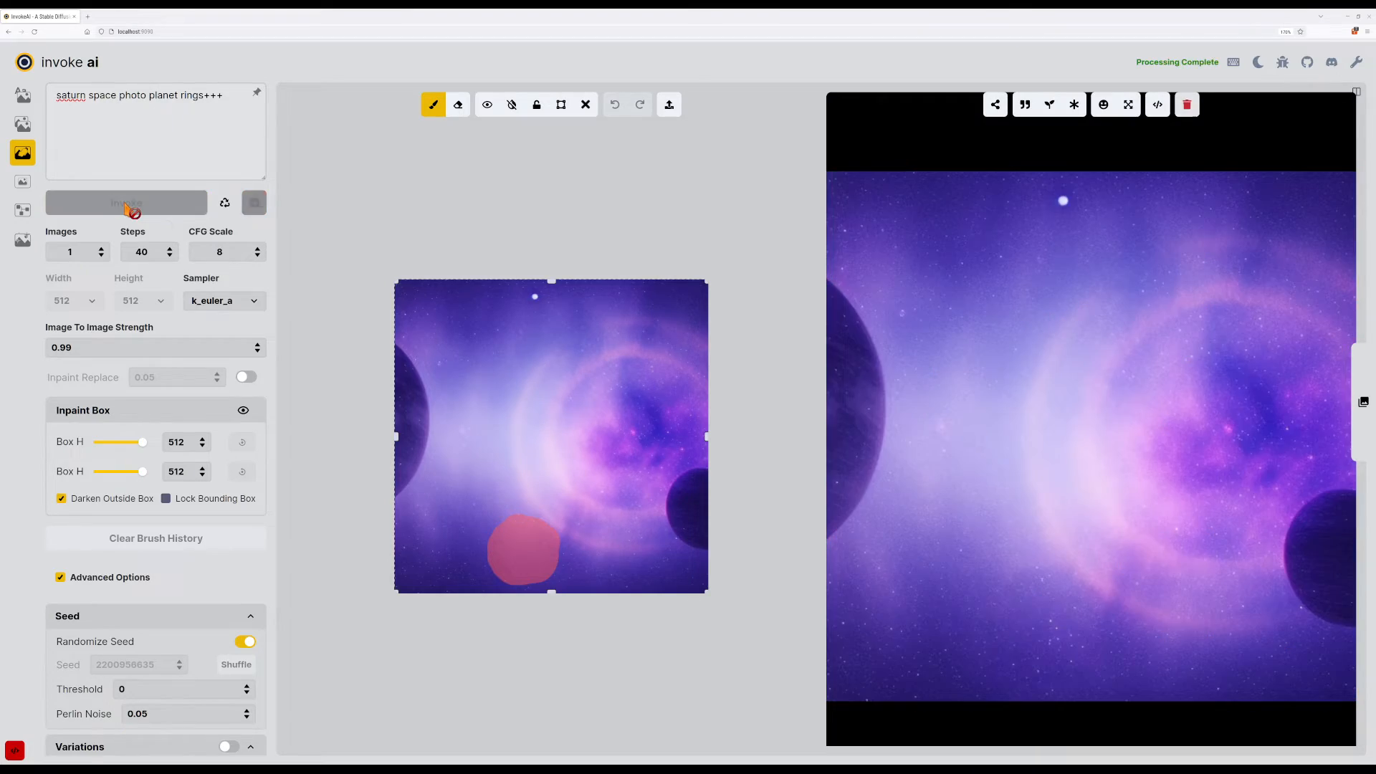
pyautogui.click(126, 207)
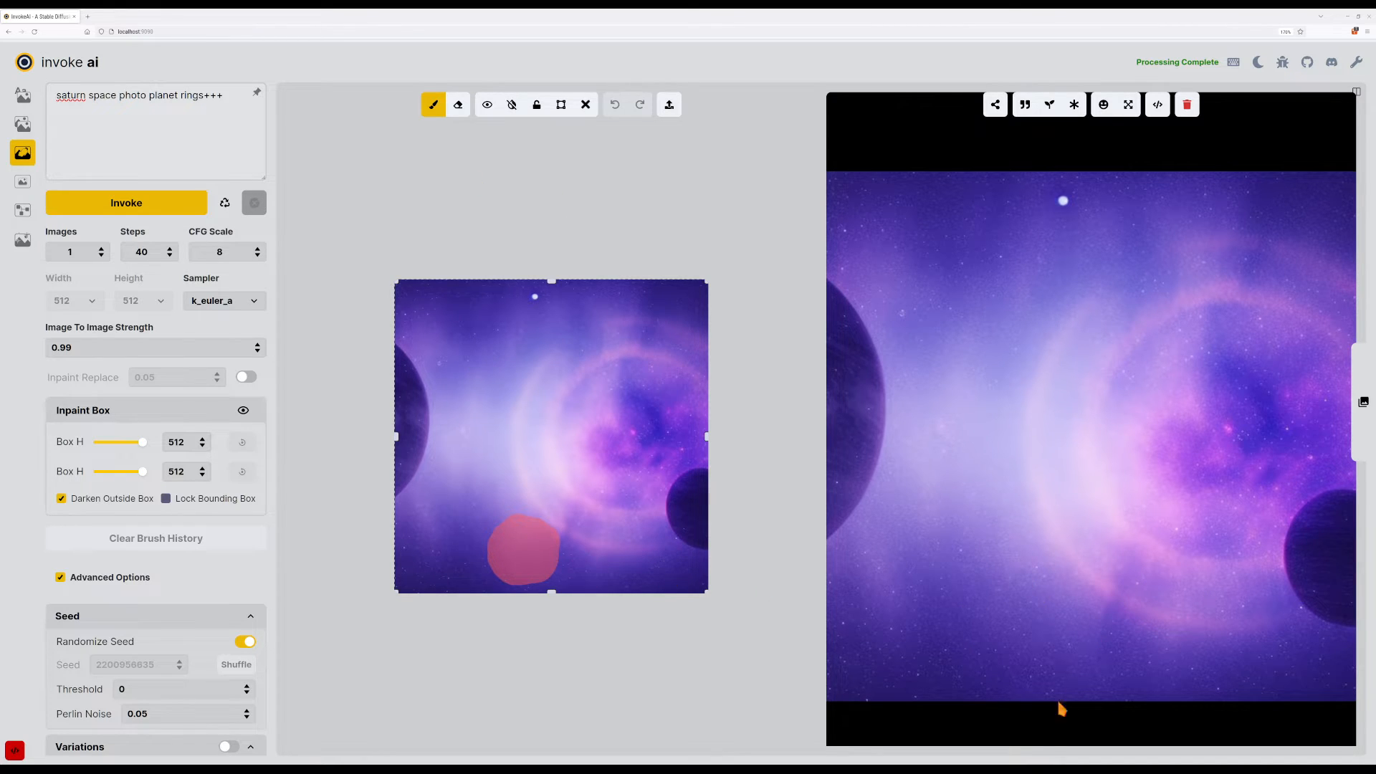
# Copy the generated space image without a planet to the clipboard.
pyautogui.rightClick(1033, 649)
pyautogui.click(1044, 615)
pyautogui.rightClick(1030, 417)
pyautogui.click(1046, 445)
pyautogui.rightClick(521, 393)
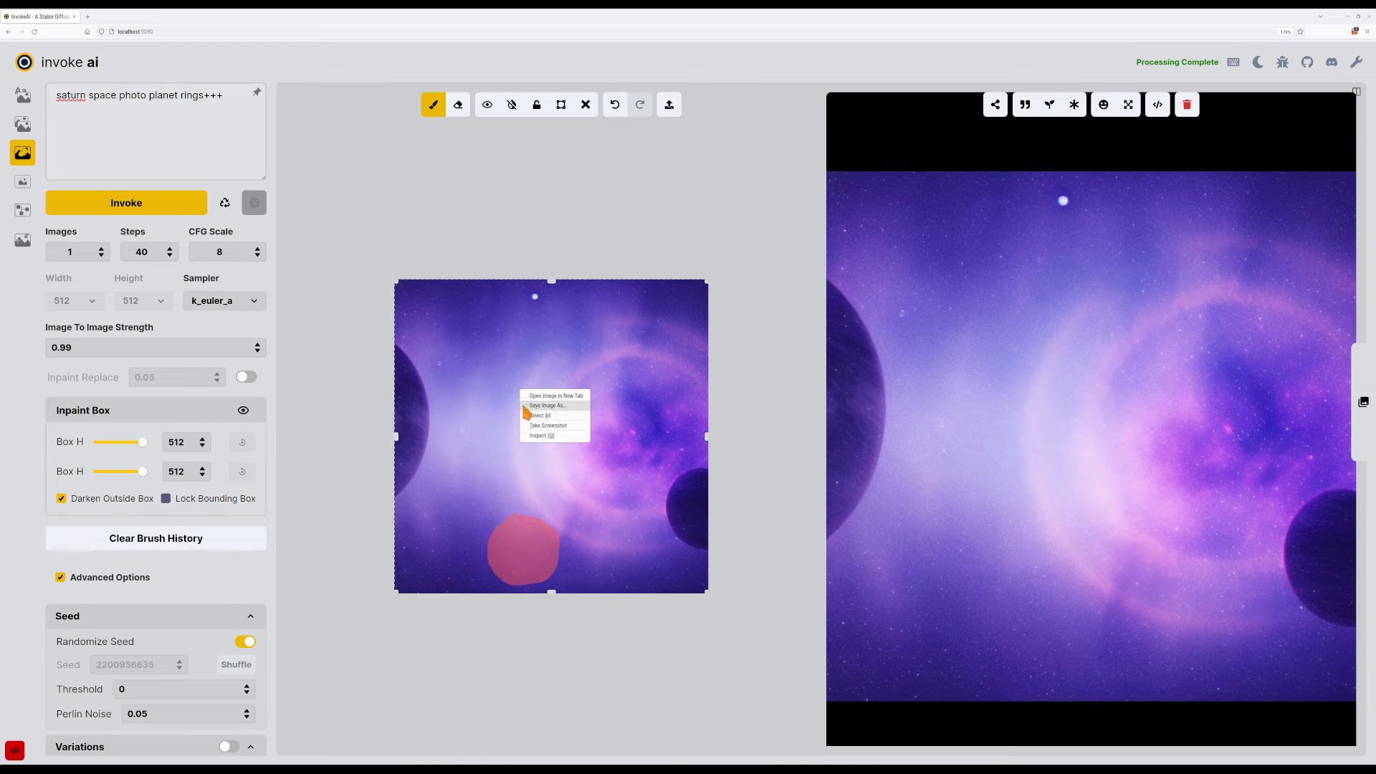
# Open Kleki in a new browser tab and import the copied space picture as a new image.
pyautogui.click(86, 16)
pyautogui.click(87, 16)
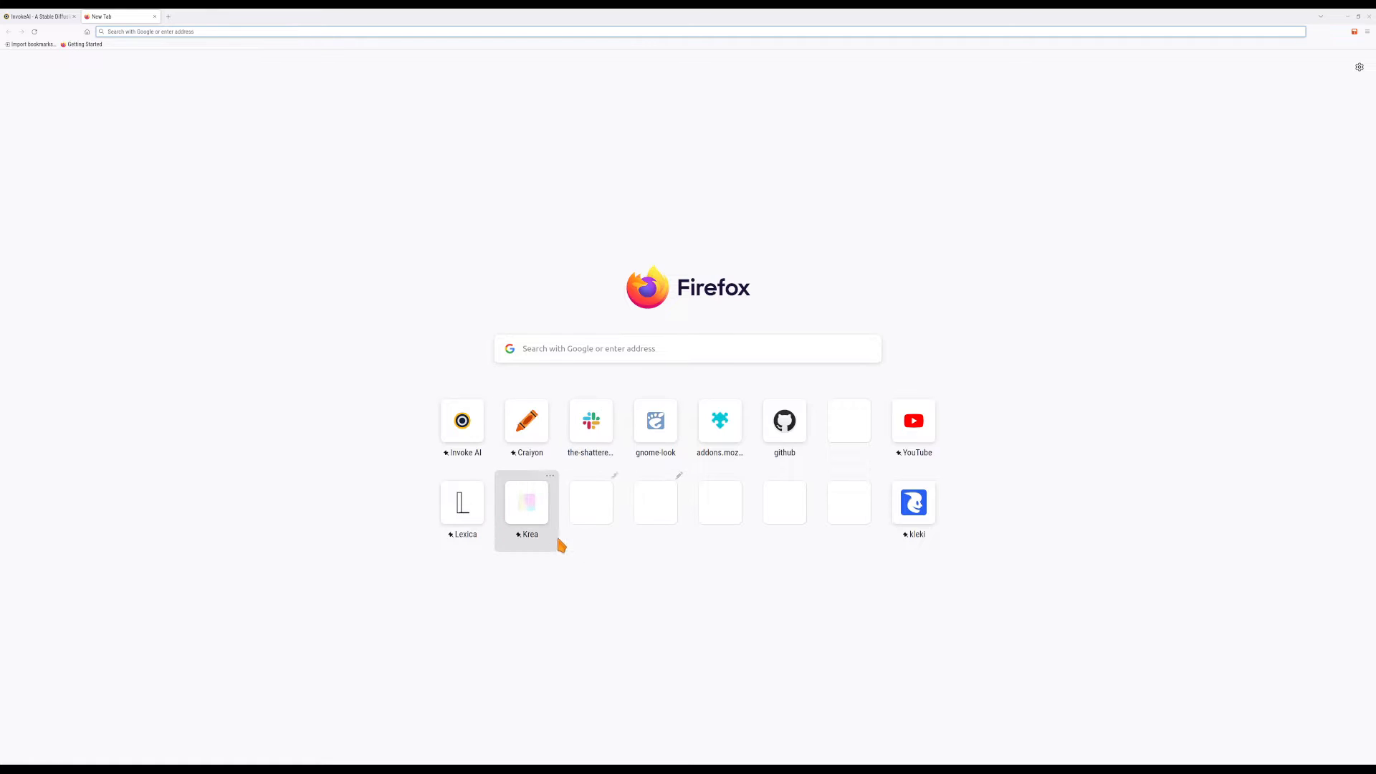
pyautogui.click(536, 516)
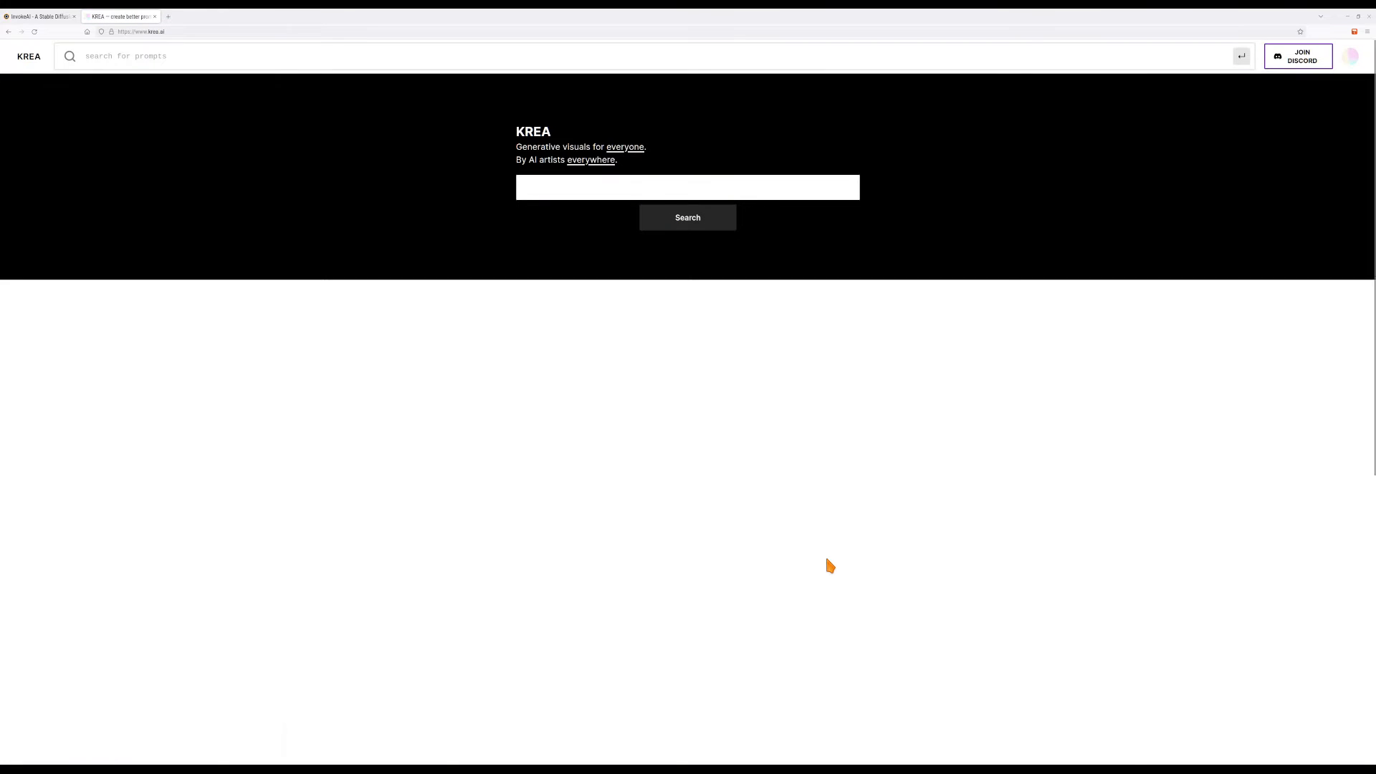
pyautogui.hotkey('alt', 'Left')
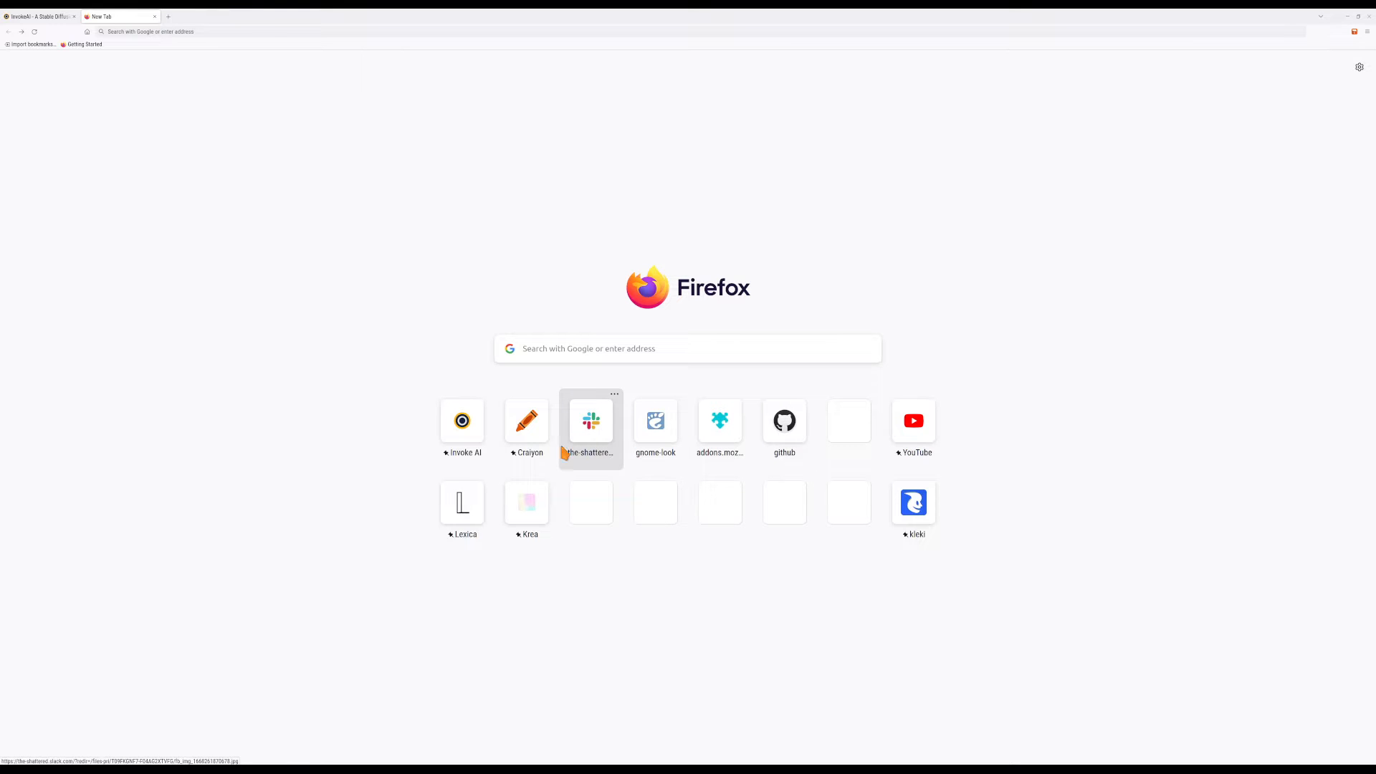
pyautogui.click(913, 504)
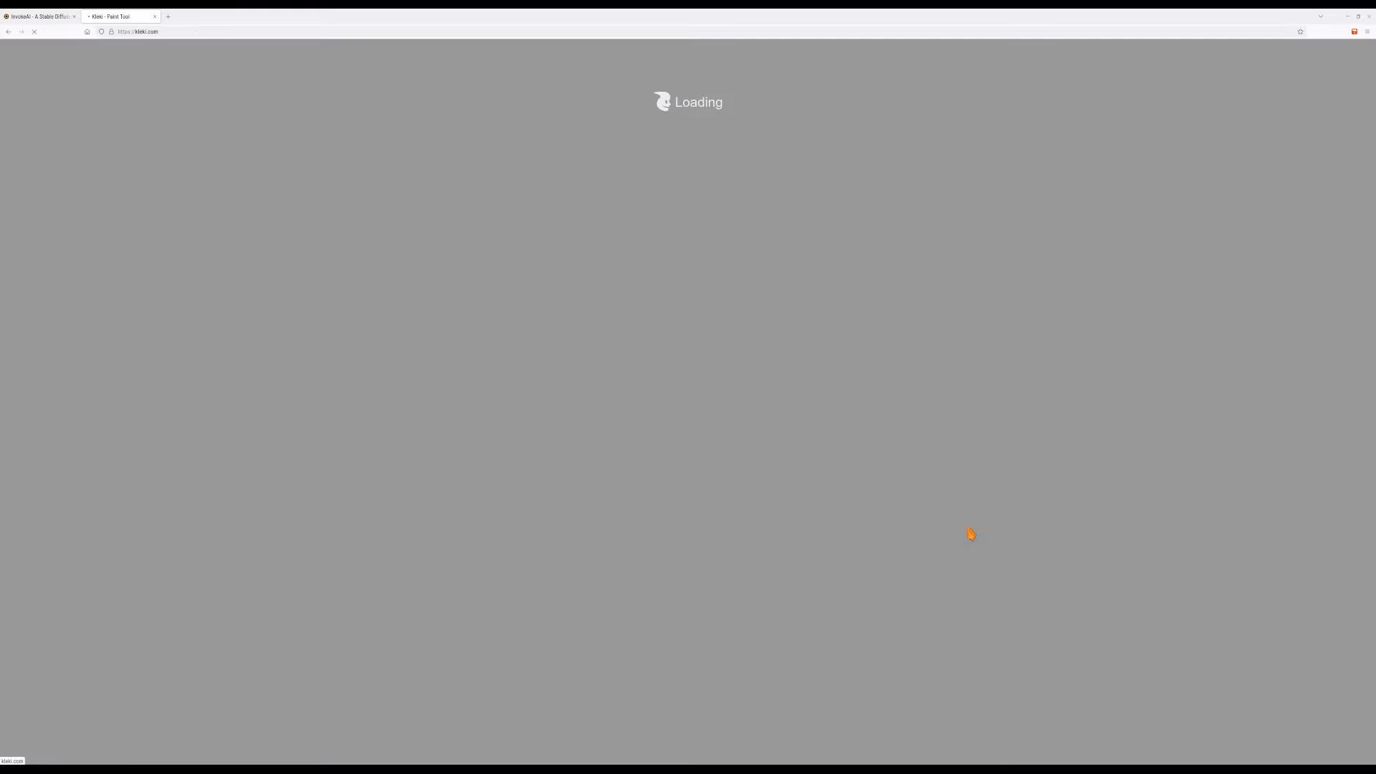
pyautogui.hotkey('ctrl', 'v')
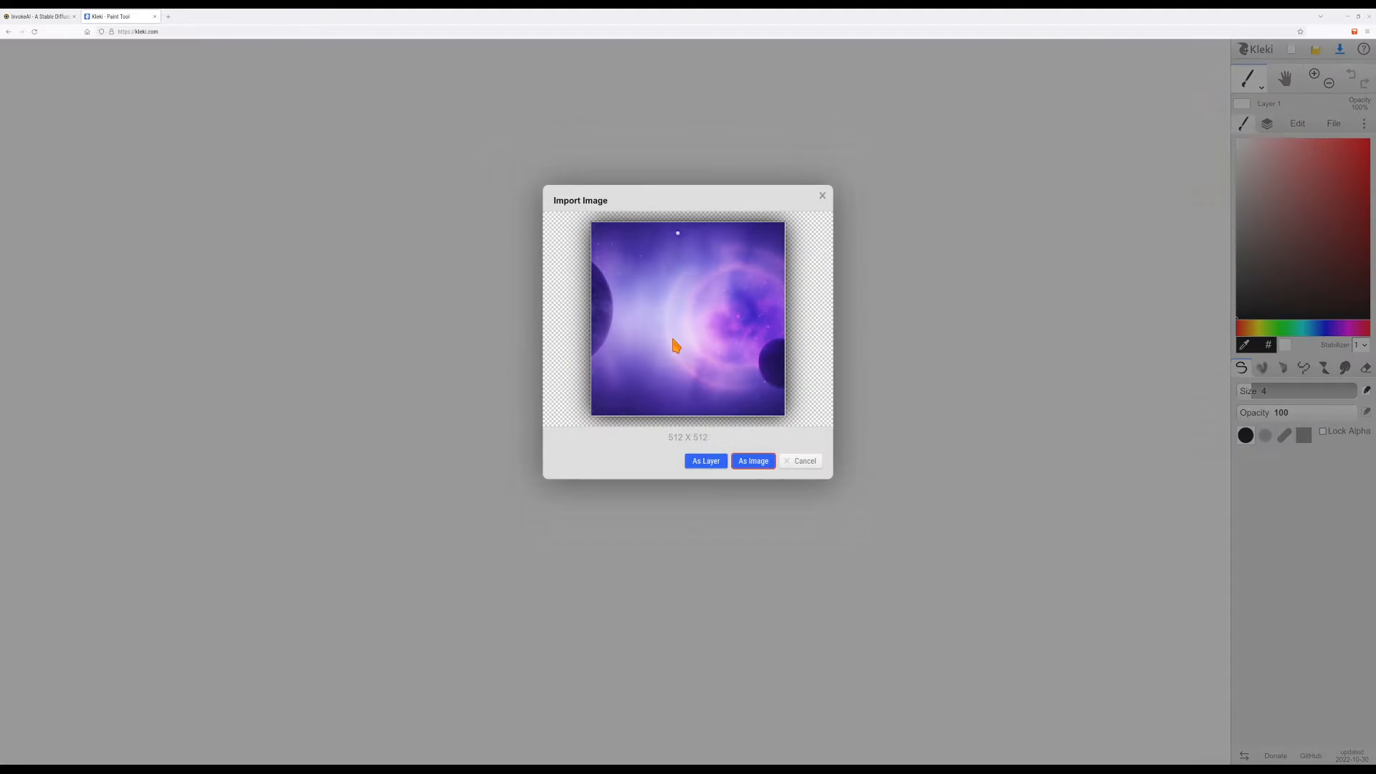
pyautogui.click(771, 465)
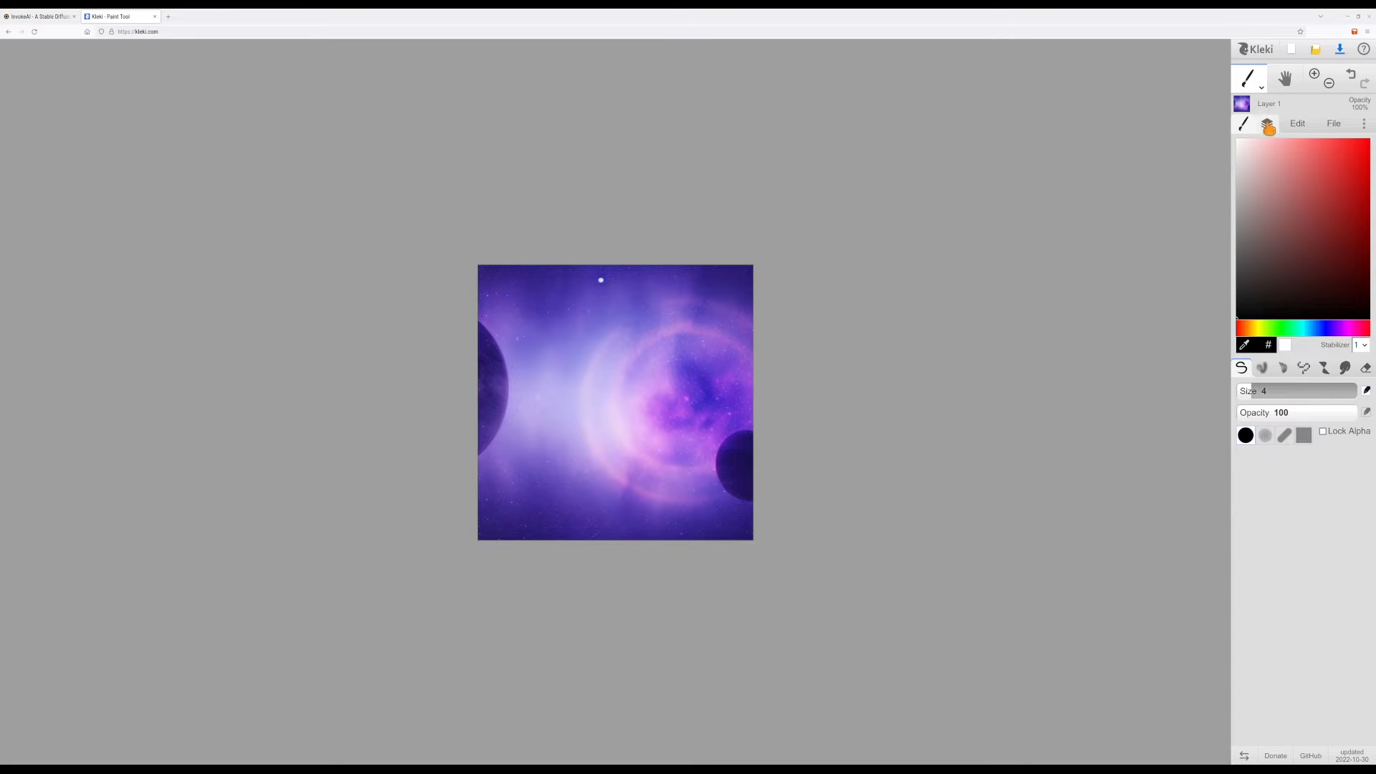
# Choose a fully saturated bright magenta-purple as the brush colour.
pyautogui.click(1316, 328)
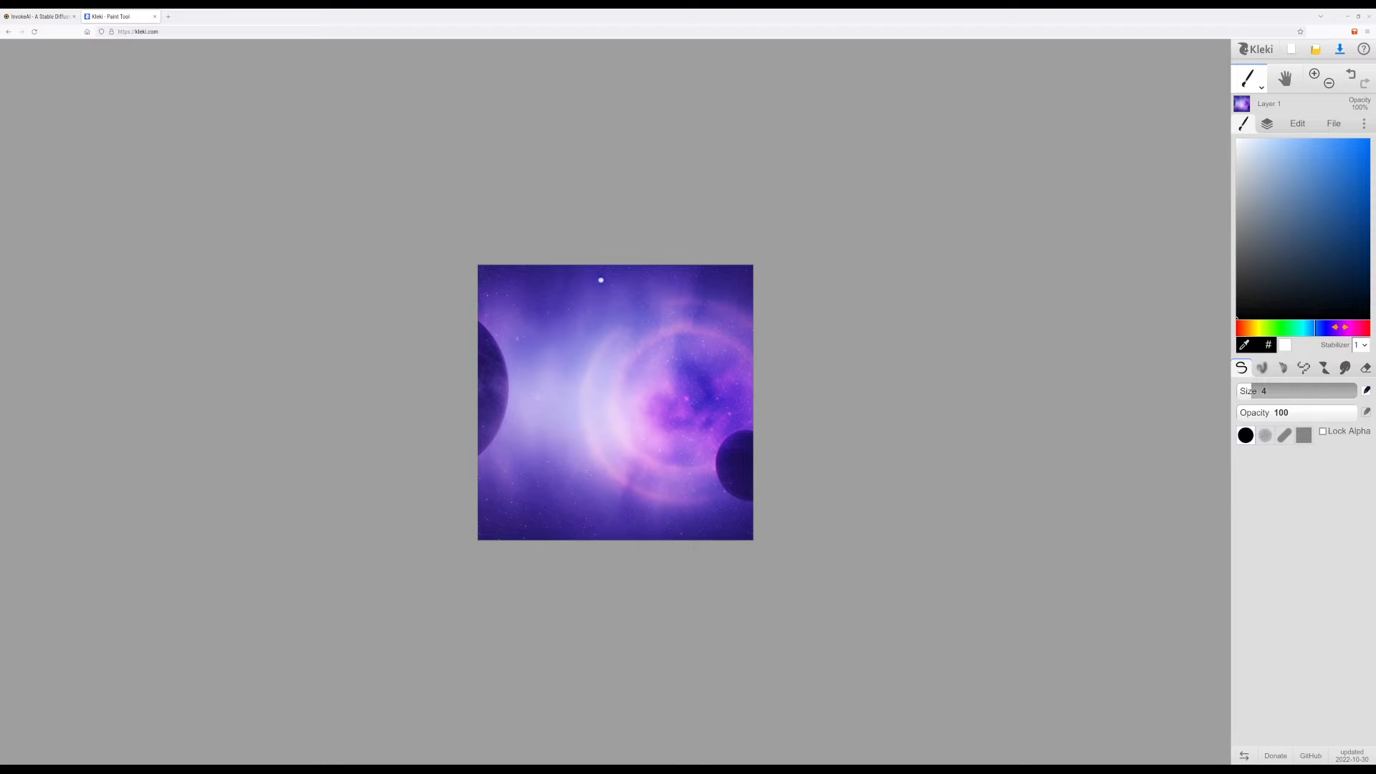
pyautogui.click(1339, 327)
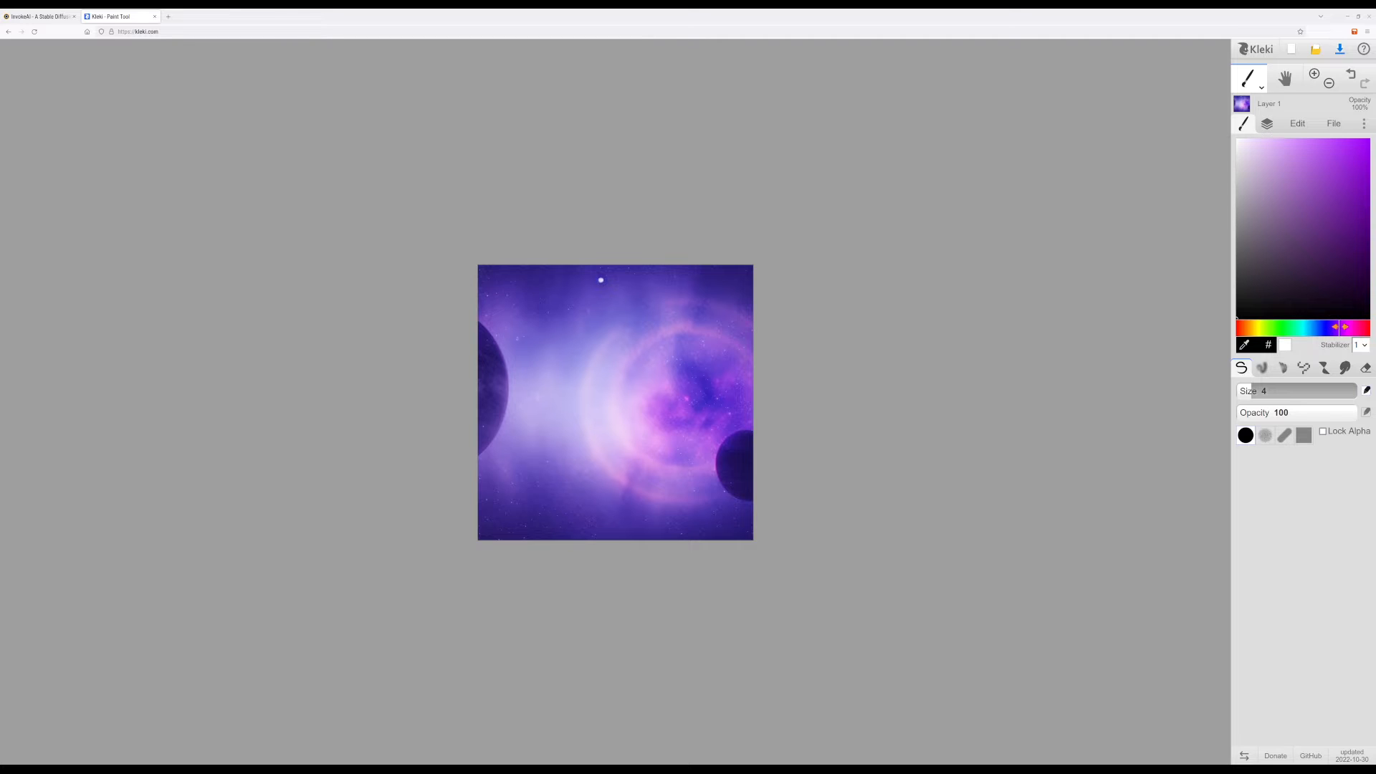
pyautogui.click(1342, 327)
pyautogui.moveTo(1288, 252); pyautogui.dragTo(1321, 135)
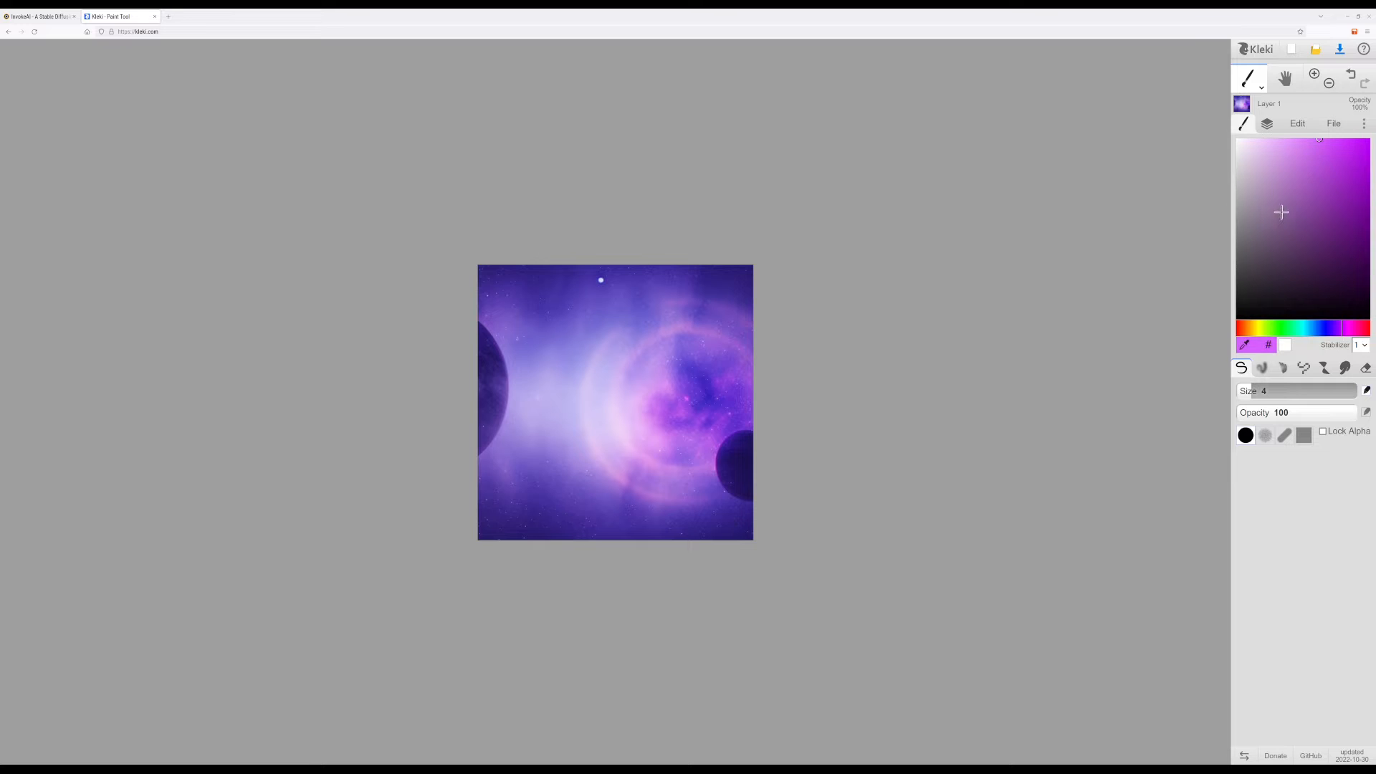
pyautogui.moveTo(1281, 212); pyautogui.dragTo(1369, 136)
# Enlarge the brush to size 86 and stamp a round planet disc near the lower middle of the space image.
pyautogui.press(']')
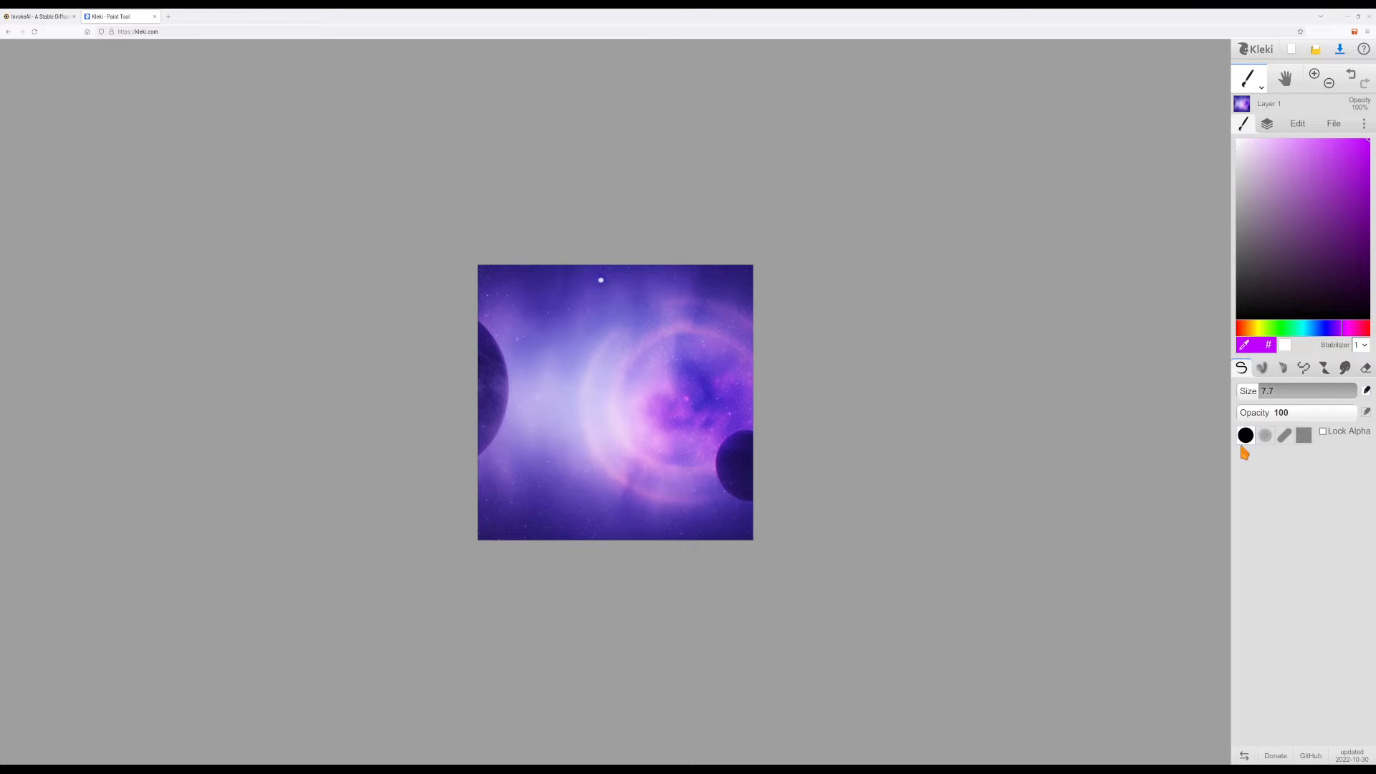
pyautogui.click(1264, 394)
pyautogui.press(']')
pyautogui.press(']')
pyautogui.press(']')
pyautogui.press(']')
pyautogui.press(']')
pyautogui.press(']')
pyautogui.press(']')
pyautogui.press(']')
pyautogui.press(']')
pyautogui.press(']')
pyautogui.press(']')
pyautogui.press(']')
pyautogui.press(']')
pyautogui.press('[')
pyautogui.press('[')
pyautogui.press('[')
pyautogui.press('[')
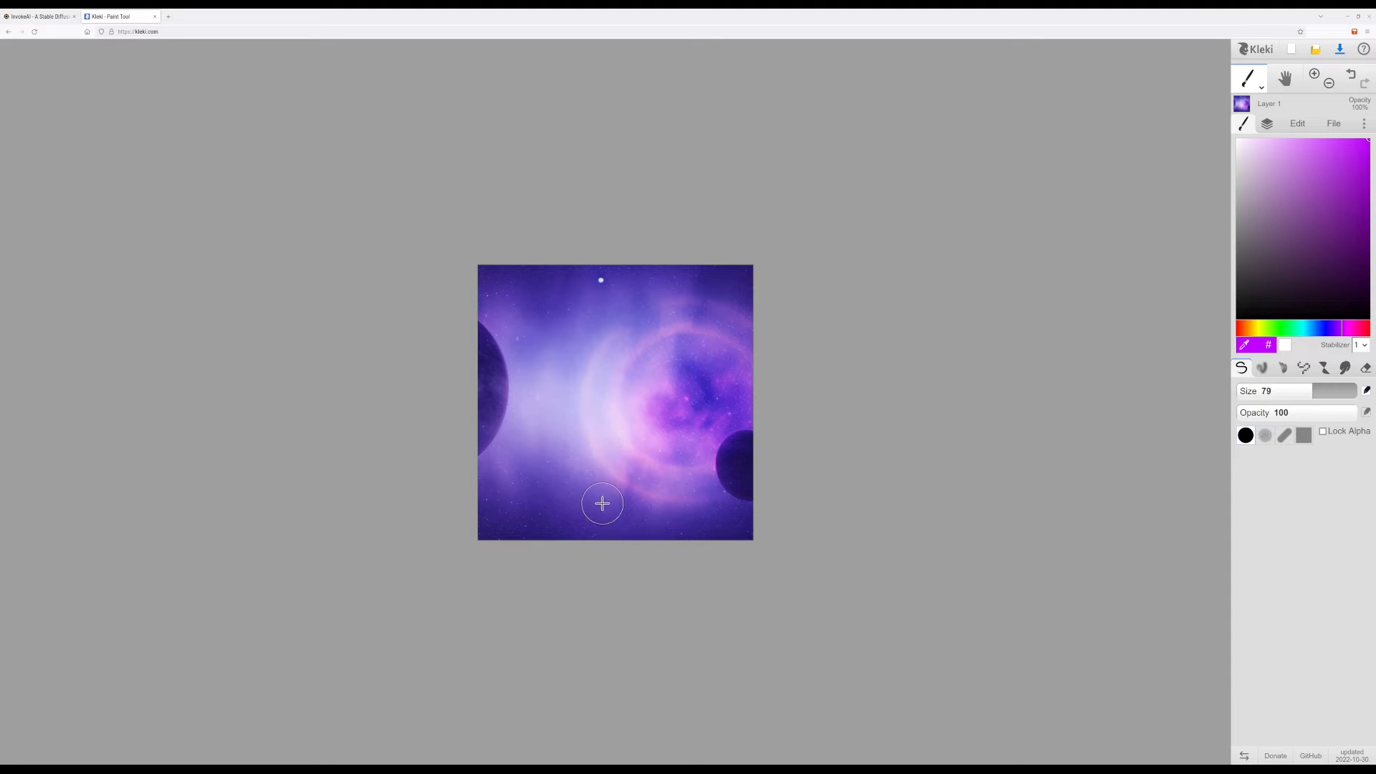
pyautogui.press(']')
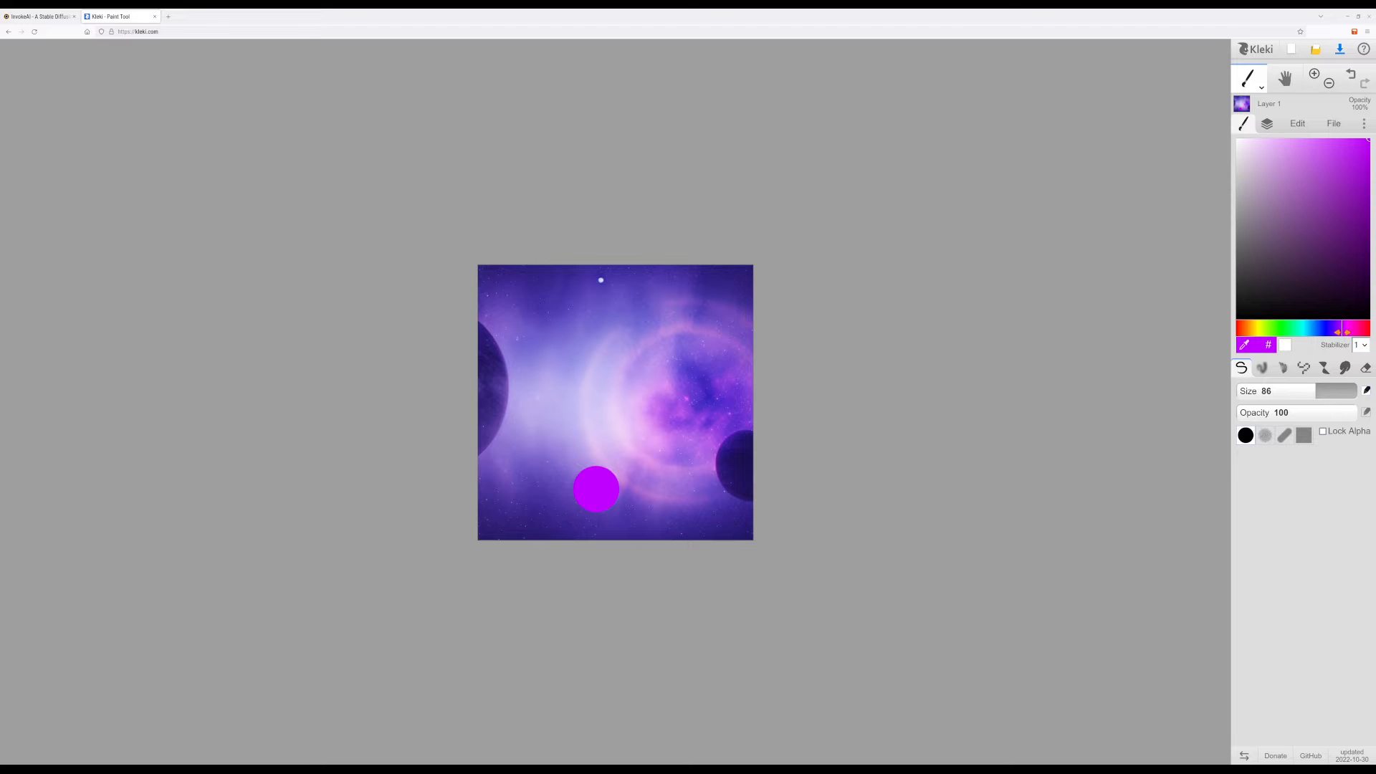
# Shift the brush colour to blue-violet, shrink the brush and paint a tilted ring band across the planet disc.
pyautogui.moveTo(1341, 328); pyautogui.dragTo(1336, 328)
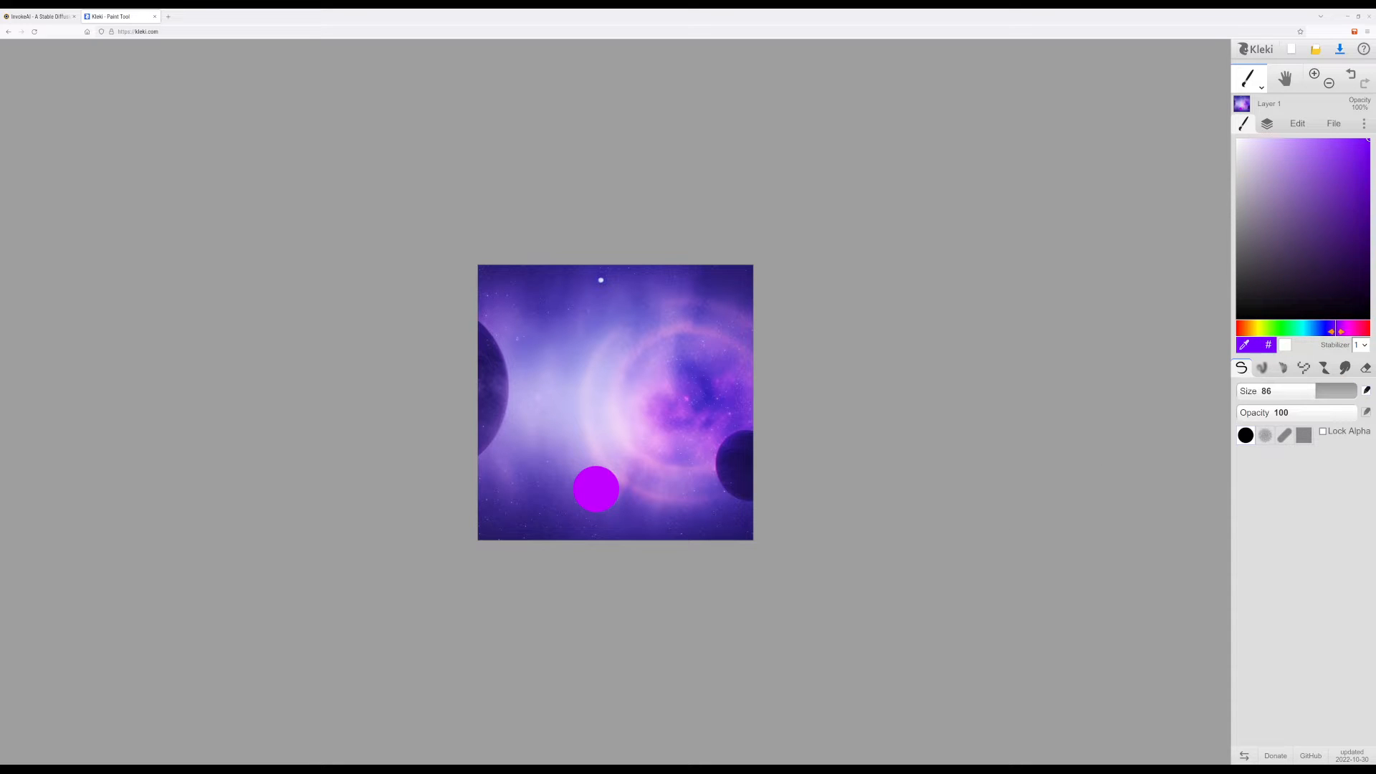
pyautogui.press(']')
pyautogui.press(']')
pyautogui.press('[')
pyautogui.press('[')
pyautogui.press('[')
pyautogui.press('[')
pyautogui.press('[')
pyautogui.press('[')
pyautogui.press('[')
pyautogui.press('[')
pyautogui.press('[')
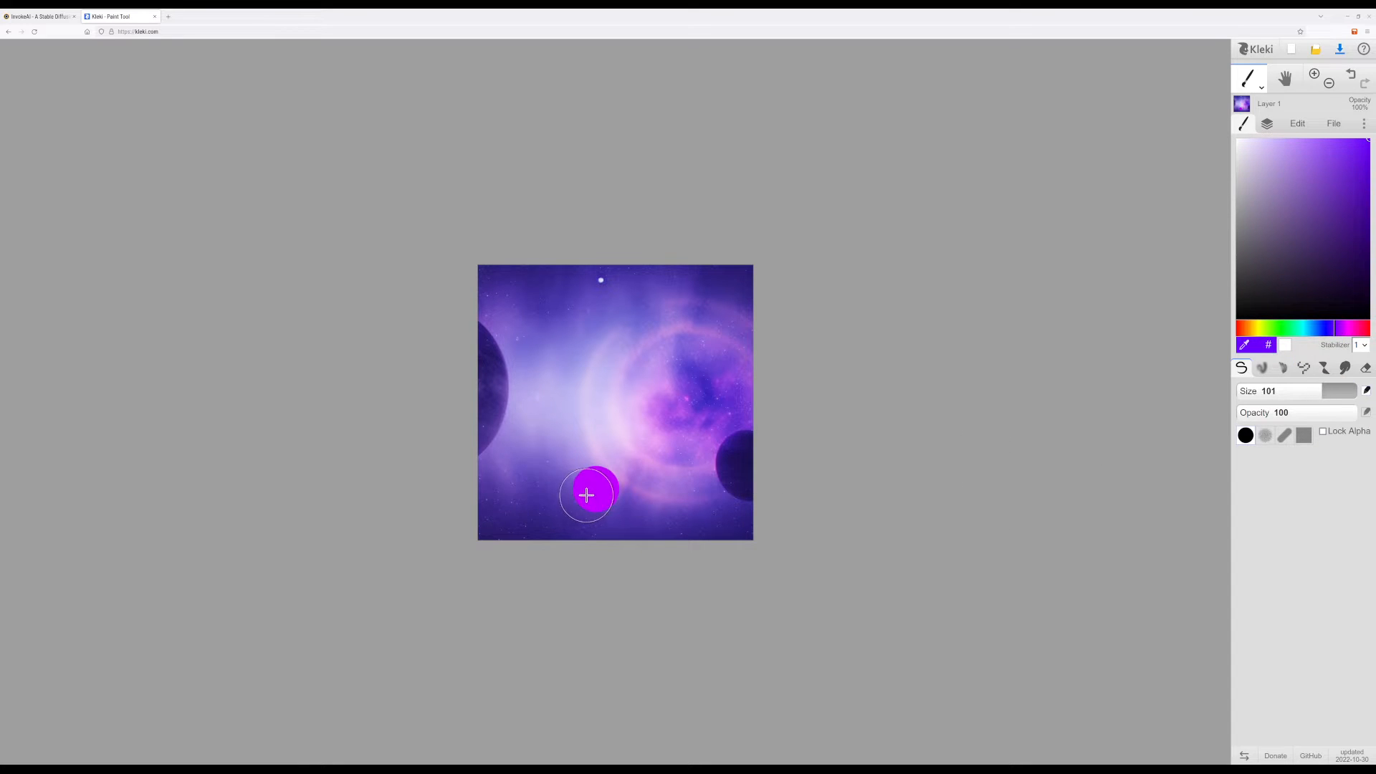
pyautogui.press('[')
pyautogui.press('[')
pyautogui.press('[')
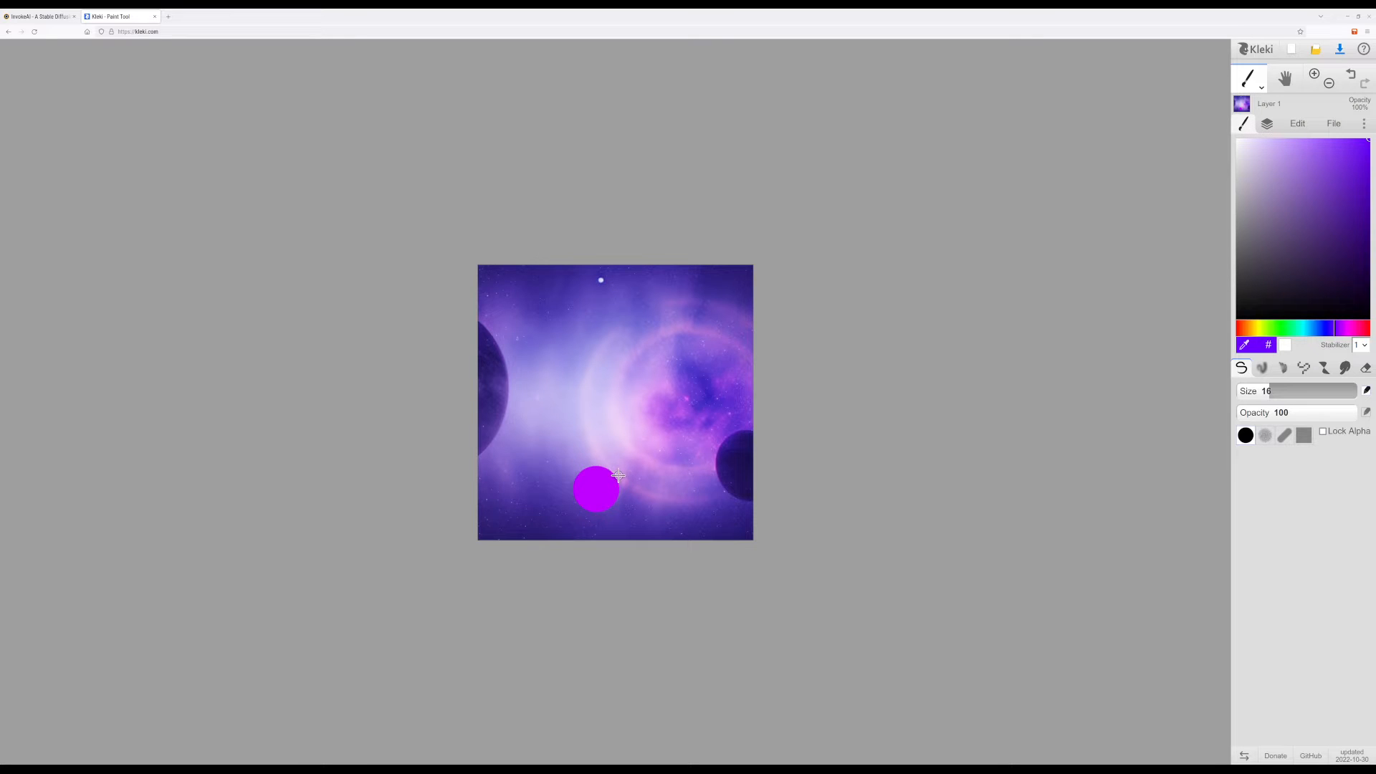
pyautogui.moveTo(621, 479); pyautogui.dragTo(598, 491)
# Capture the whole painted canvas as a screenshot and copy it to the clipboard.
pyautogui.press('Print')
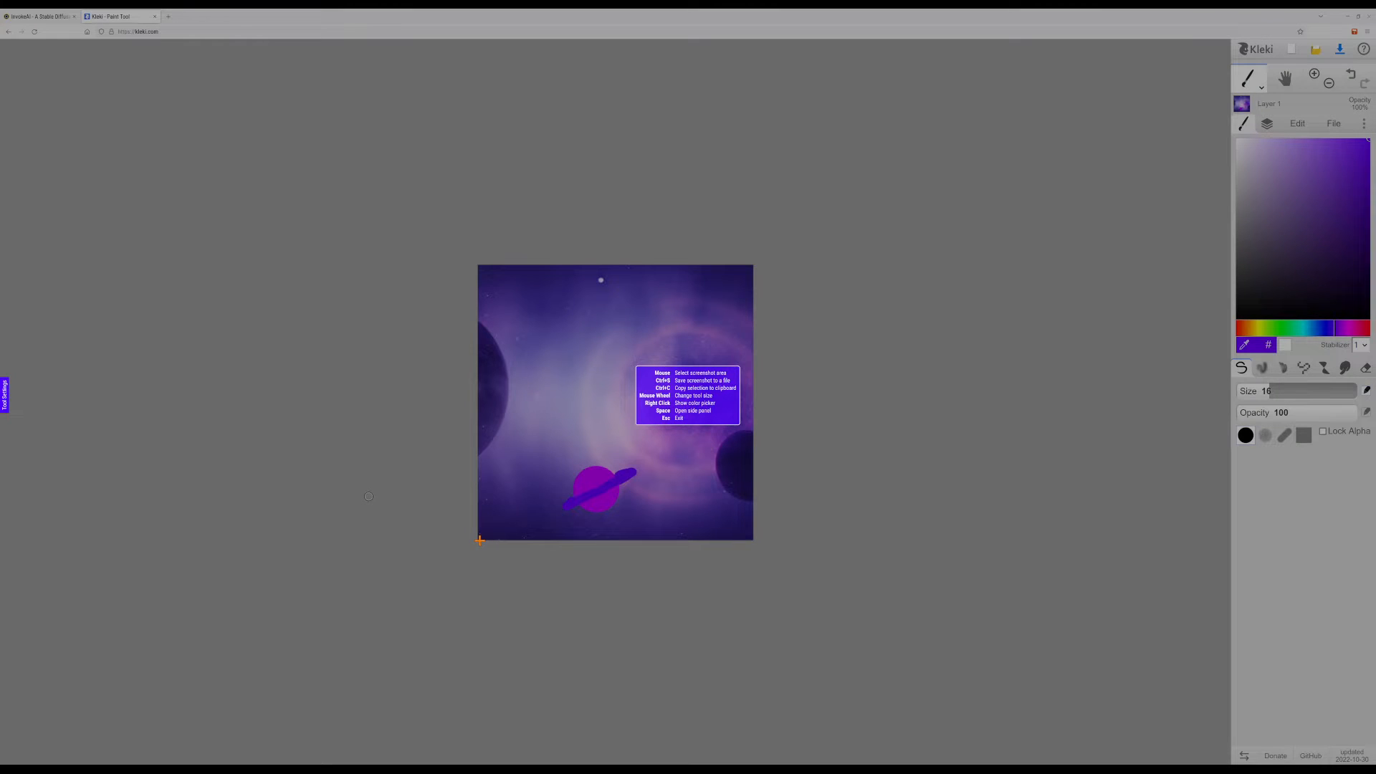
pyautogui.moveTo(479, 540); pyautogui.dragTo(753, 265)
pyautogui.hotkey('ctrl', 'c')
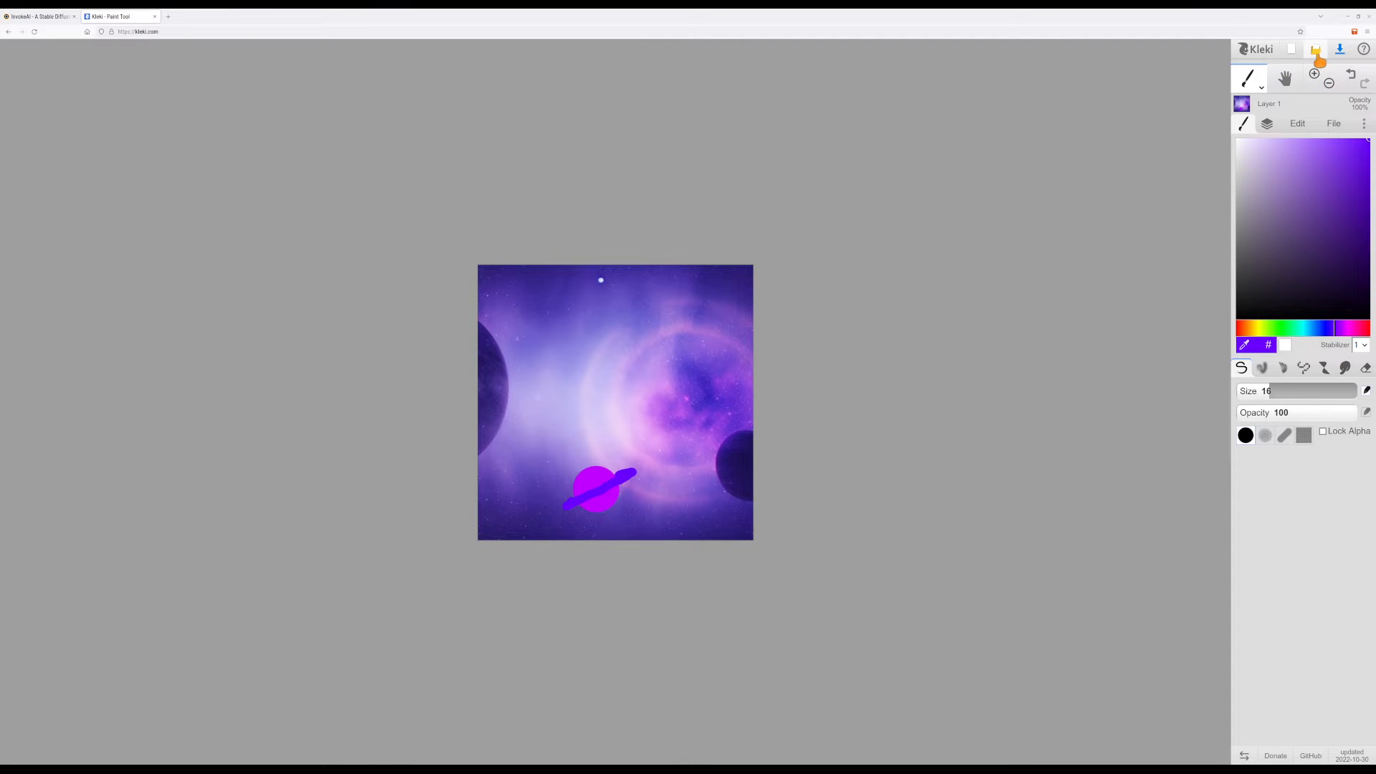
# Export the painted picture as a PNG and load the file into InvokeAI as the inpainting image.
pyautogui.click(1337, 50)
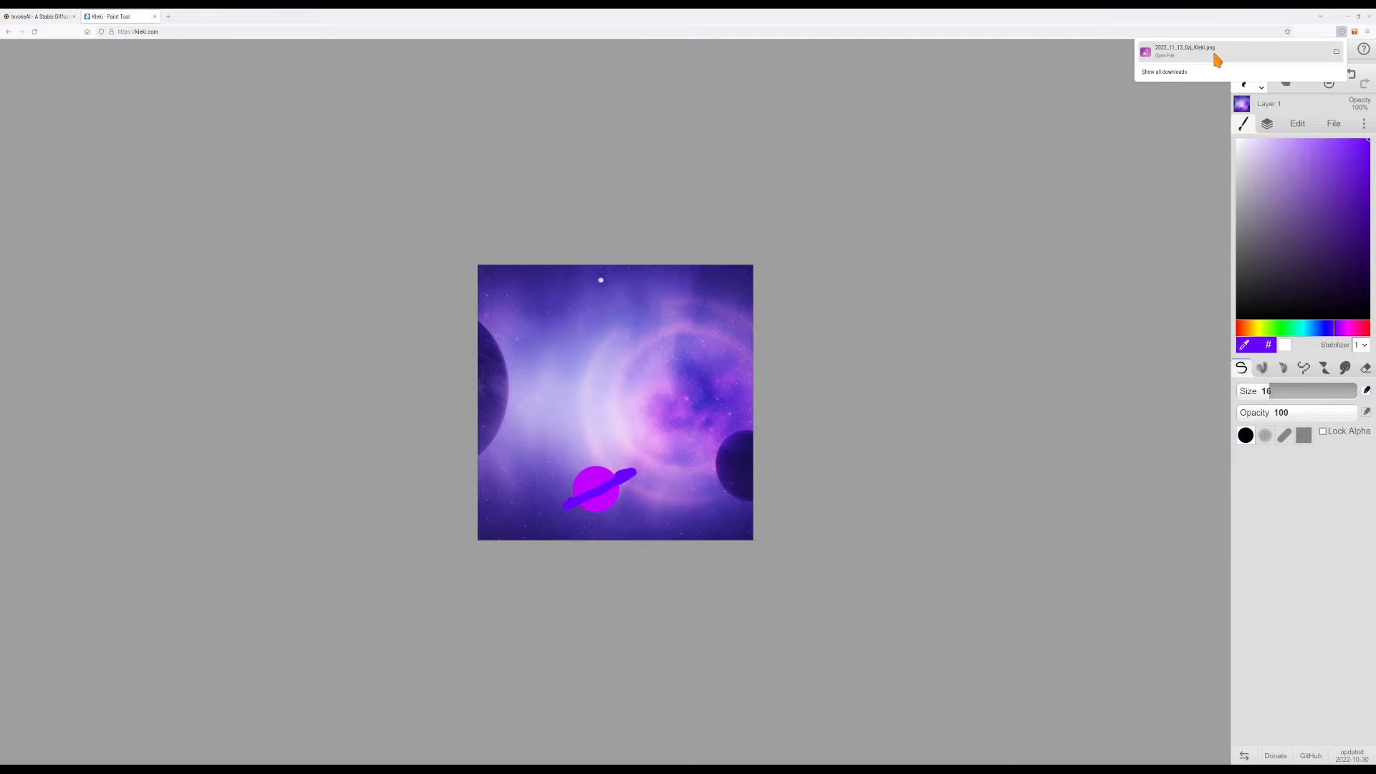
pyautogui.moveTo(1202, 53); pyautogui.dragTo(562, 394)
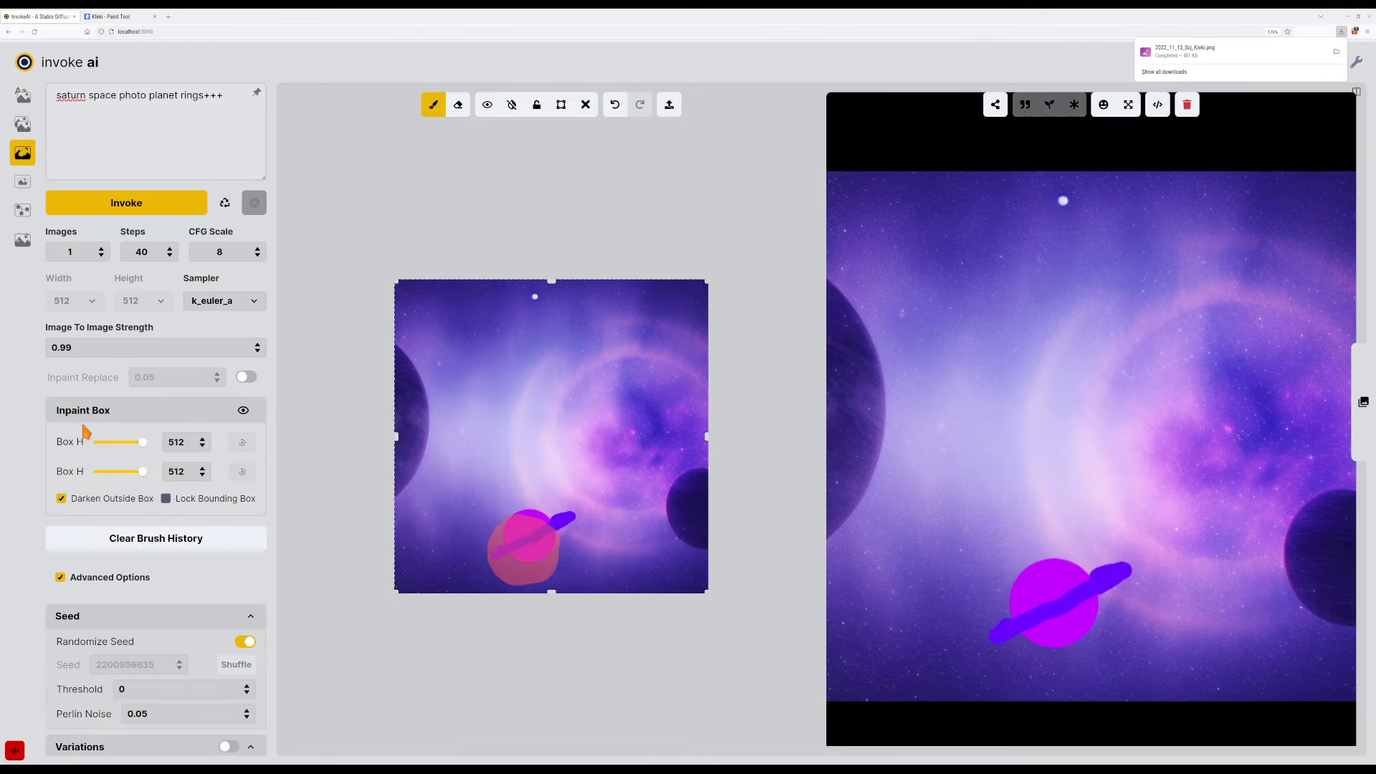
pyautogui.click(821, 27)
pyautogui.click(446, 232)
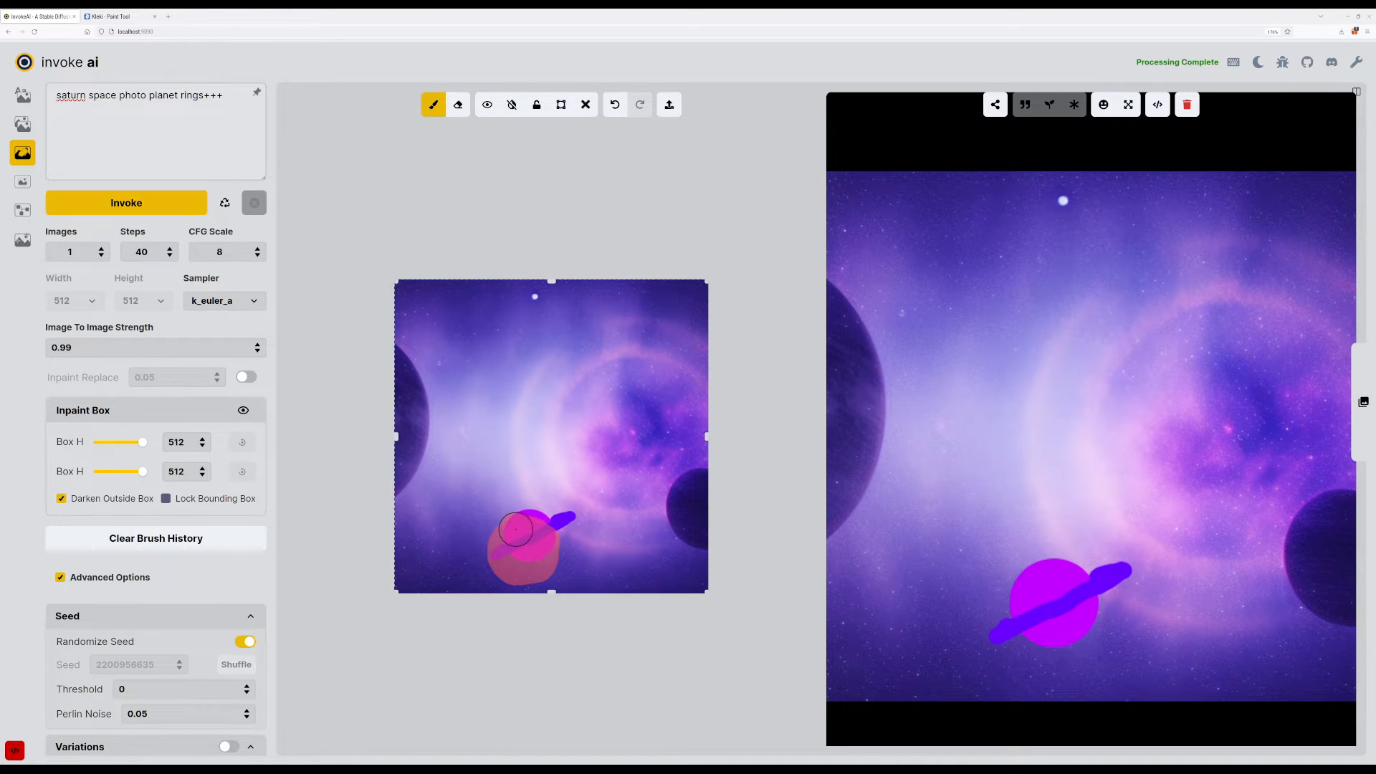
# Reshape the inpaint mask to cover the painted planet and its ring, trim the excess below it, and generate the image.
pyautogui.moveTo(545, 520)
pyautogui.mouseDown()
pyautogui.moveTo(561, 535)
pyautogui.moveTo(550, 553)
pyautogui.mouseUp()
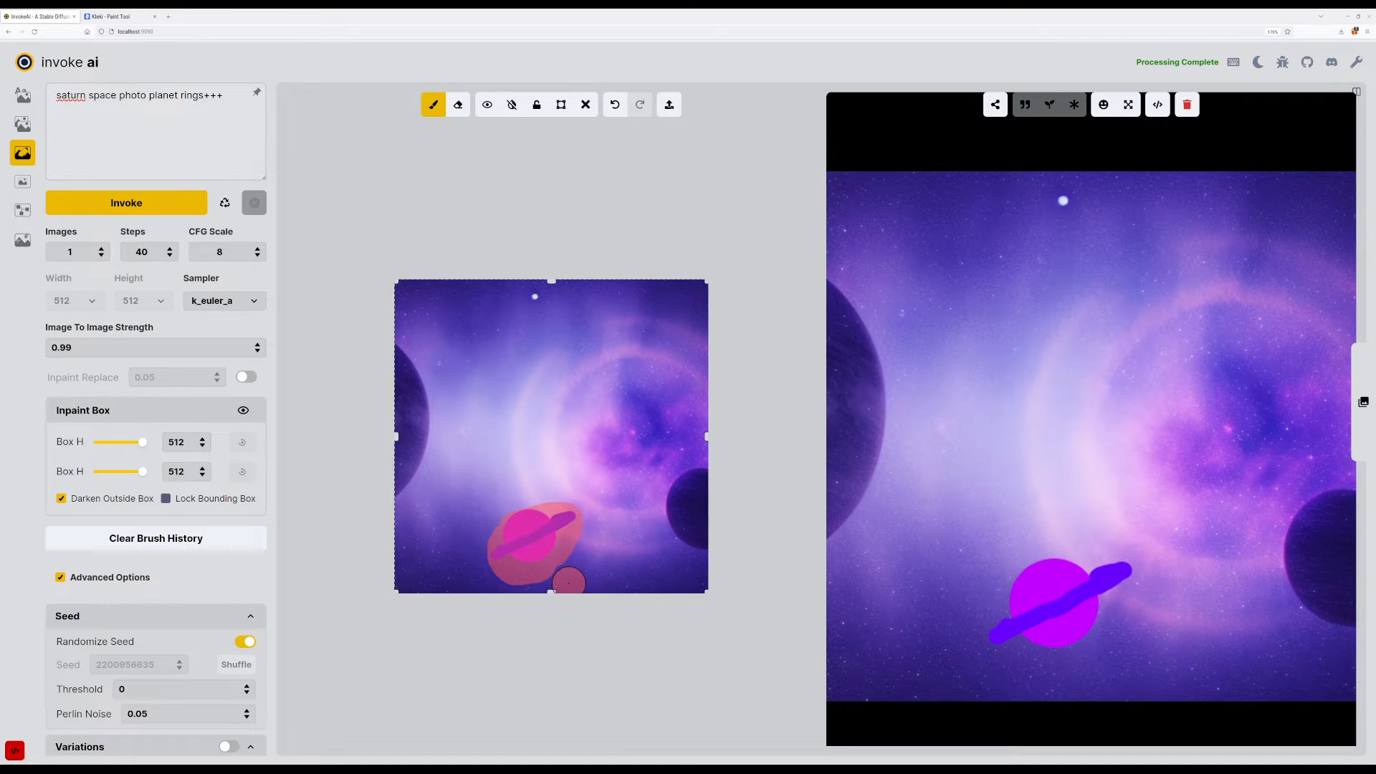
pyautogui.moveTo(568, 575)
pyautogui.mouseDown()
pyautogui.moveTo(598, 572)
pyautogui.moveTo(537, 587)
pyautogui.mouseUp()
pyautogui.hotkey('ctrl', 'z')
pyautogui.press('e')
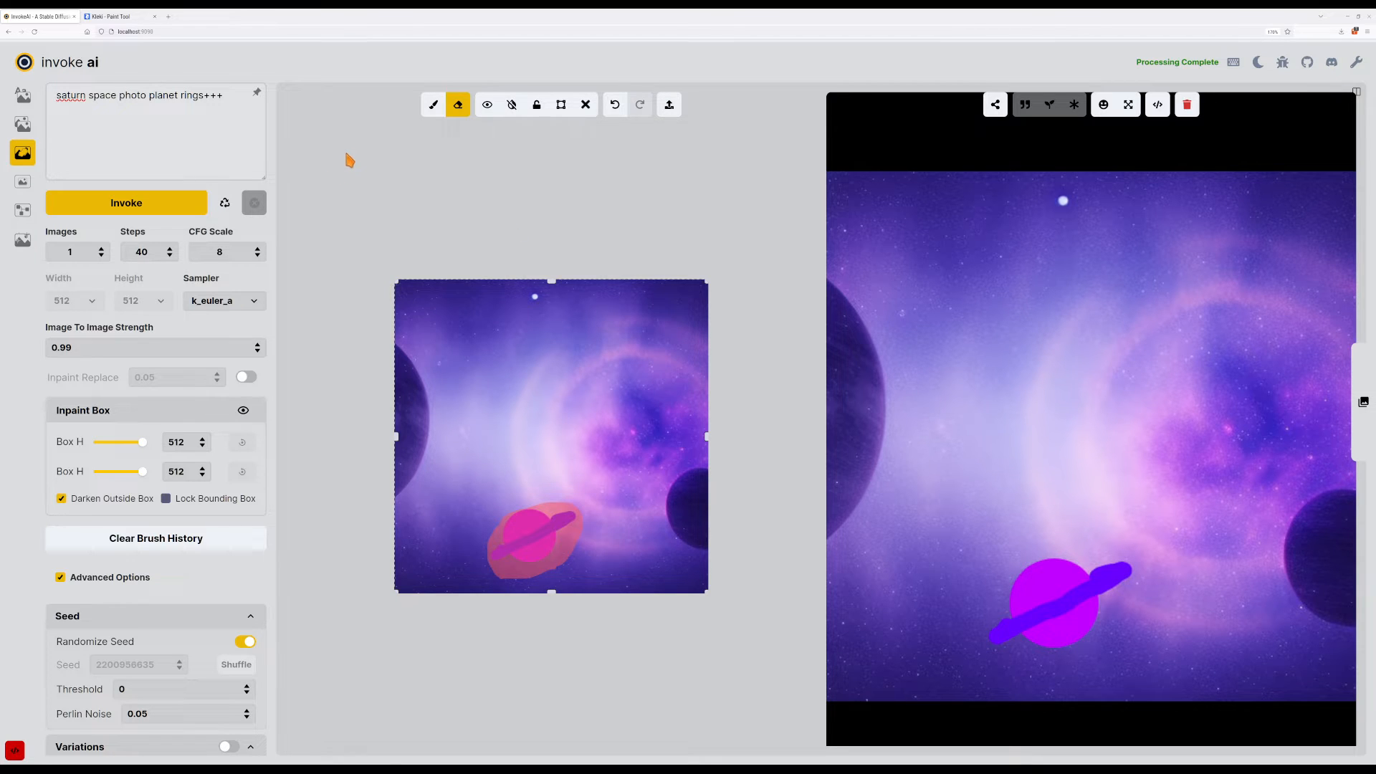
pyautogui.click(89, 208)
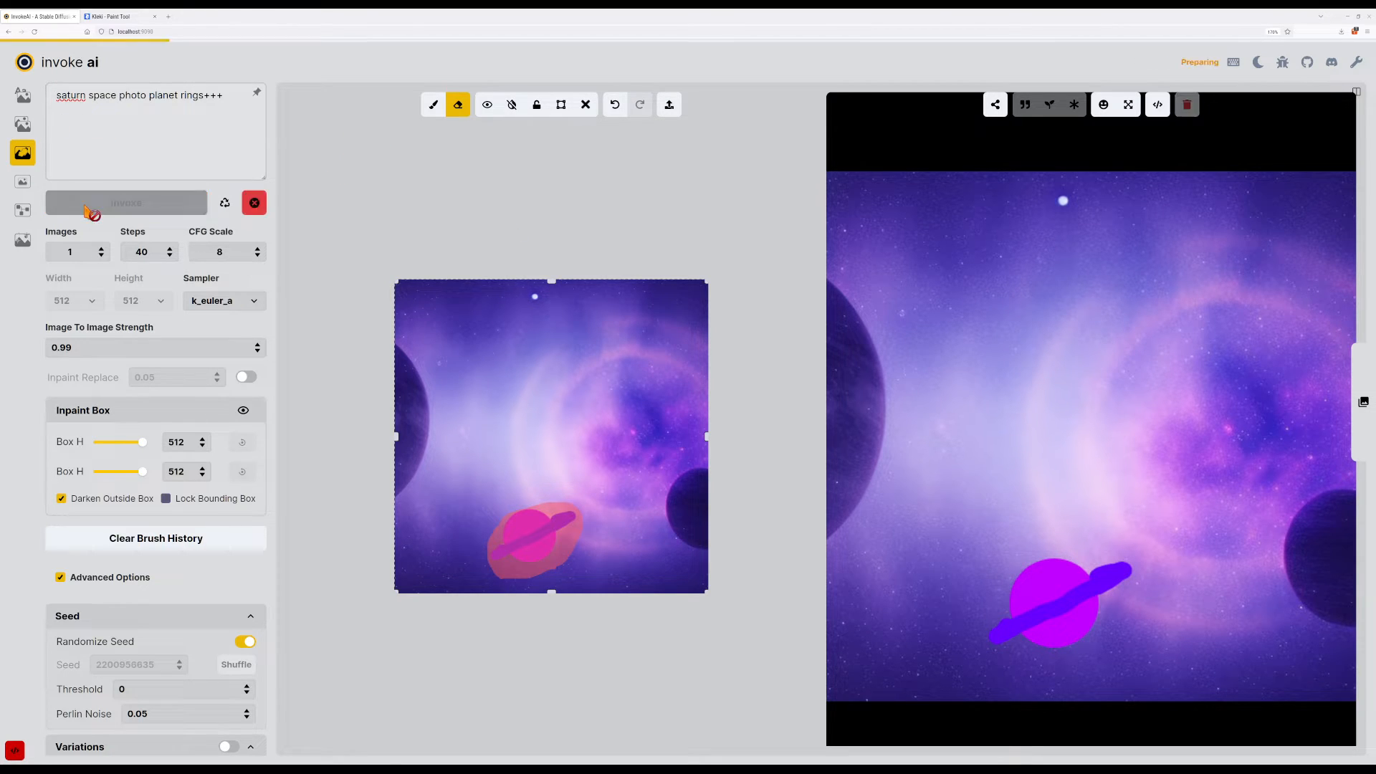
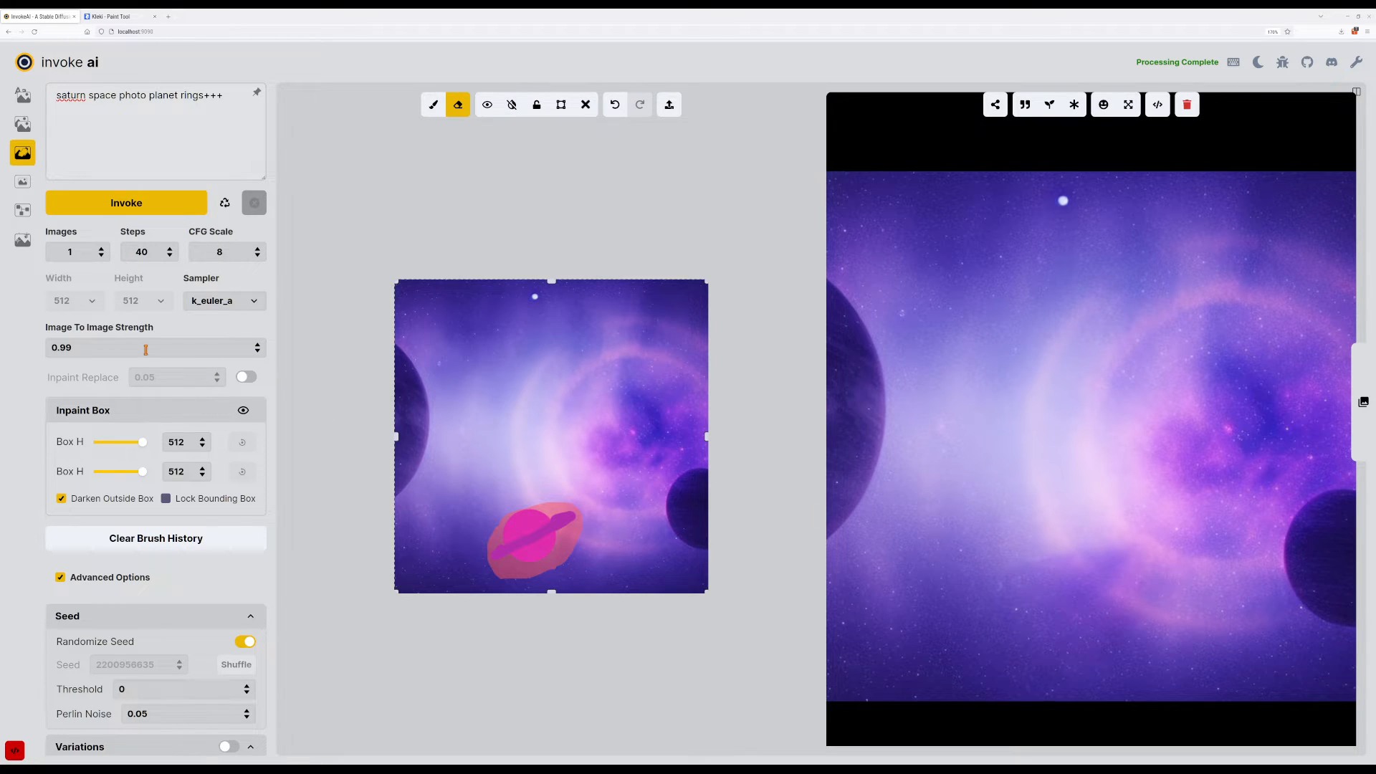
# Lower the image to image strength to 0.5 and generate the inpainted planet.
pyautogui.click(258, 353)
pyautogui.click(258, 353)
pyautogui.click(258, 353)
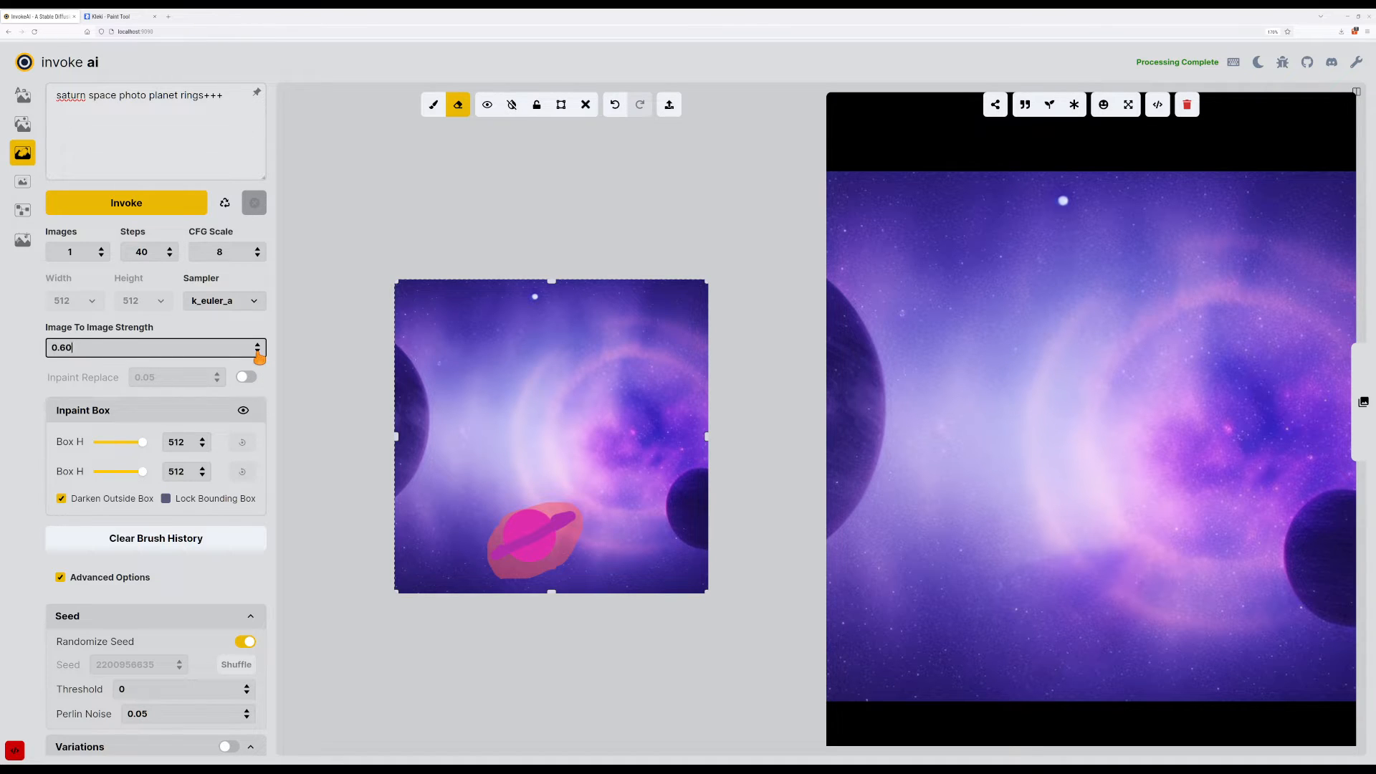
pyautogui.click(258, 352)
pyautogui.click(172, 212)
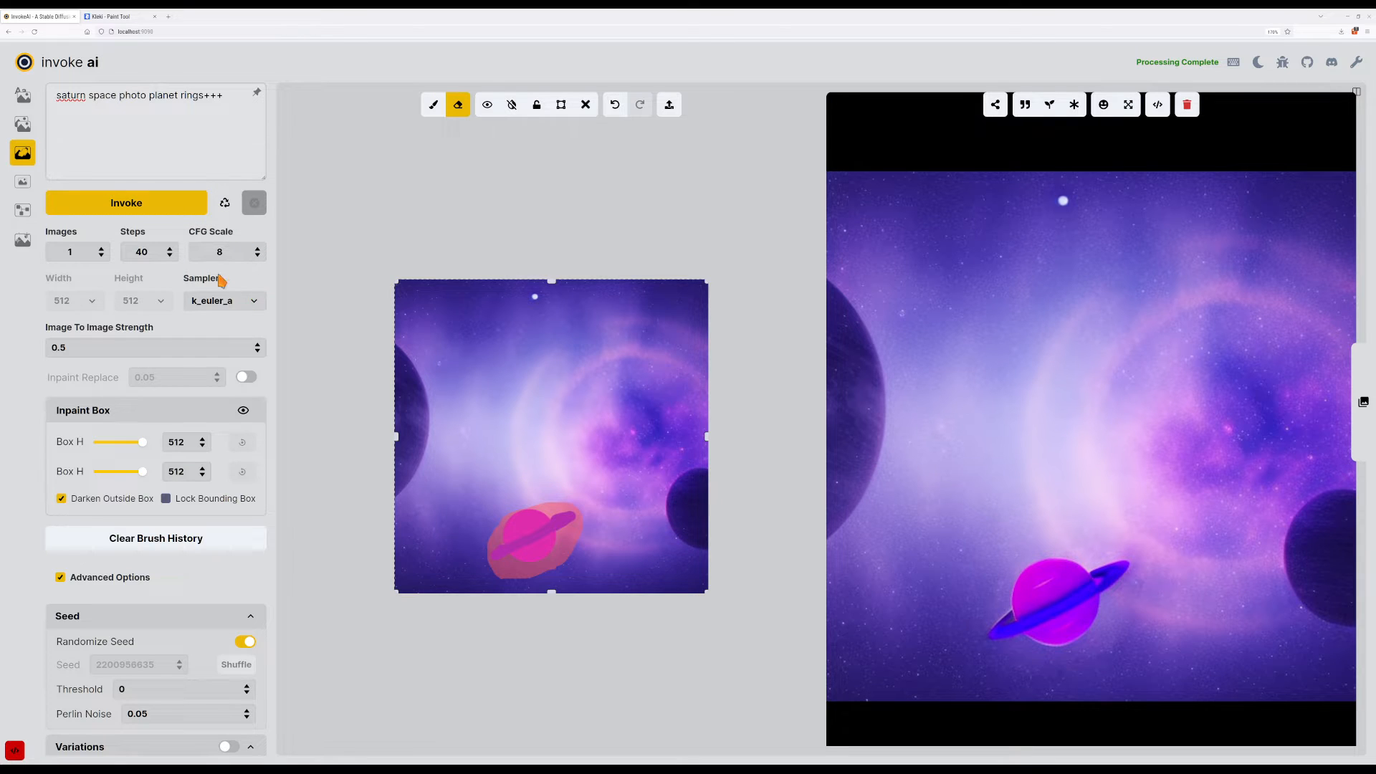
# Reduce the sampling steps to 25 and generate the planet again.
pyautogui.click(233, 161)
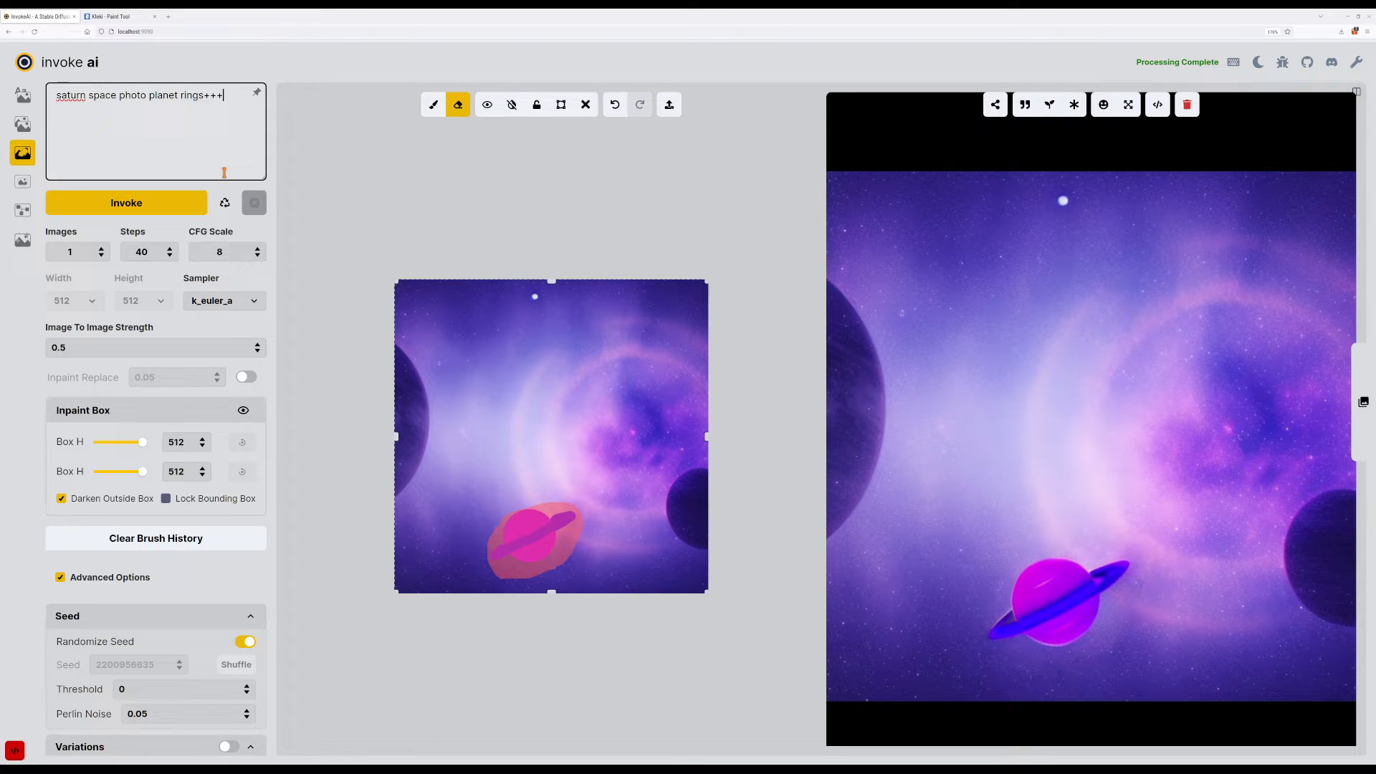
pyautogui.click(170, 255)
pyautogui.click(171, 256)
pyautogui.click(170, 255)
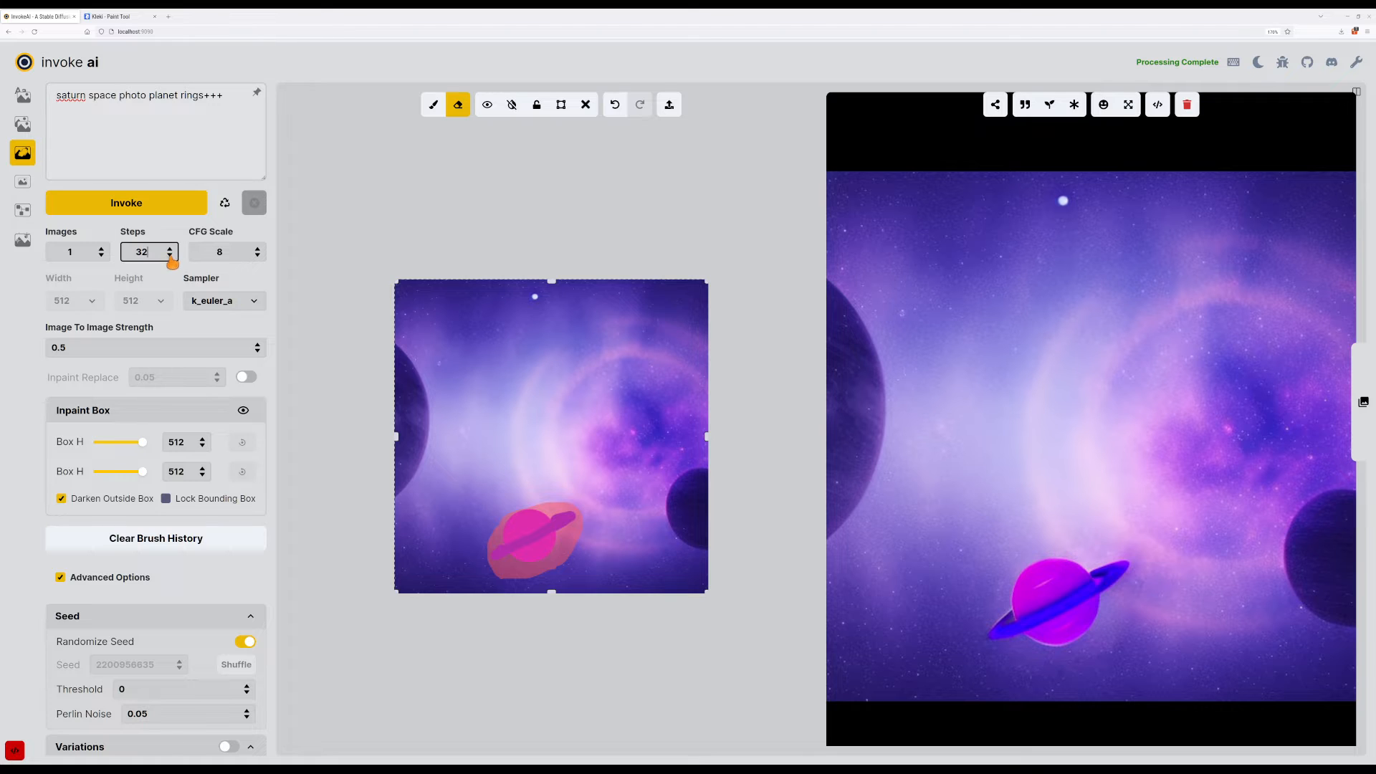
pyautogui.click(170, 256)
pyautogui.click(171, 256)
pyautogui.click(171, 256)
pyautogui.click(168, 209)
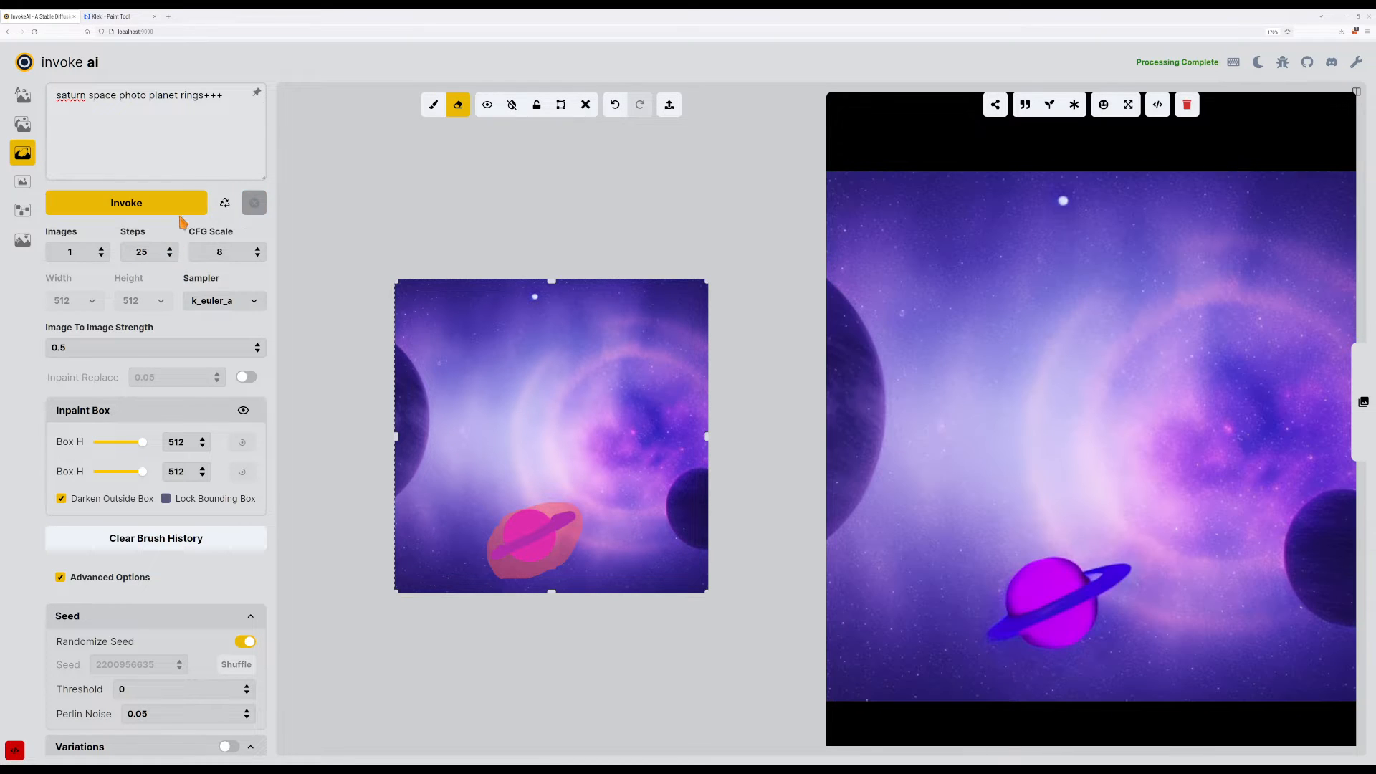
# Raise the image to image strength to 0.66 and generate a new version of the planet.
pyautogui.click(259, 346)
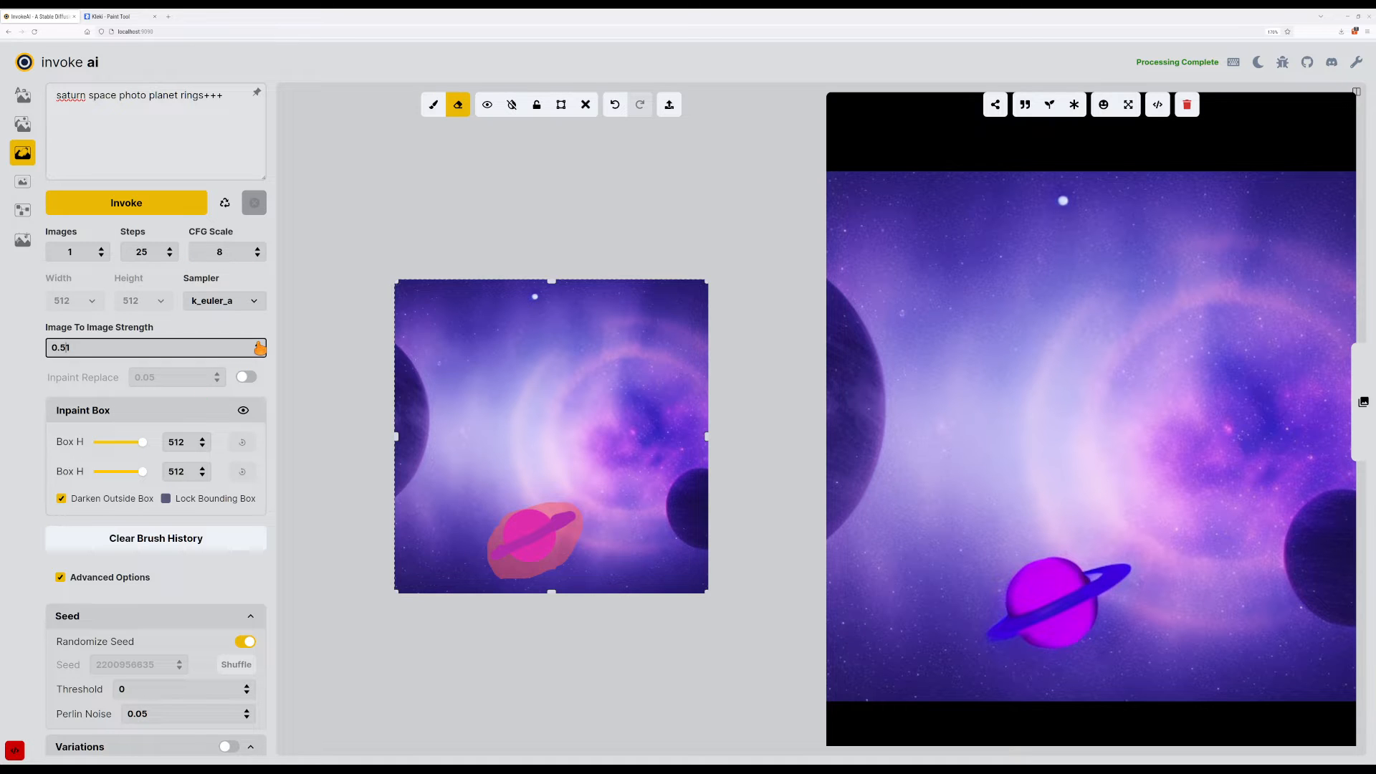
pyautogui.click(259, 345)
pyautogui.click(181, 206)
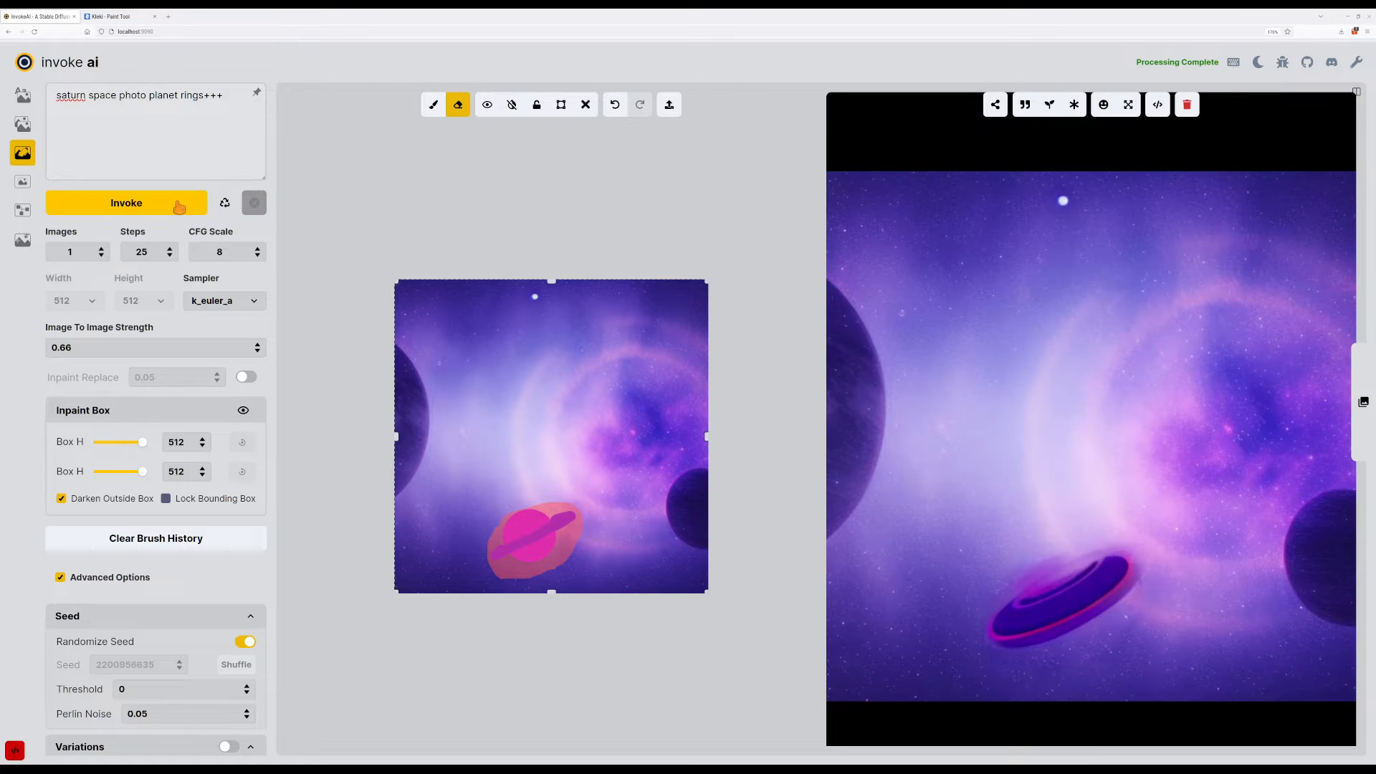
# Generate with the CFG scale lowered to 4, and regenerate with the sampling steps raised to 34.
pyautogui.click(258, 256)
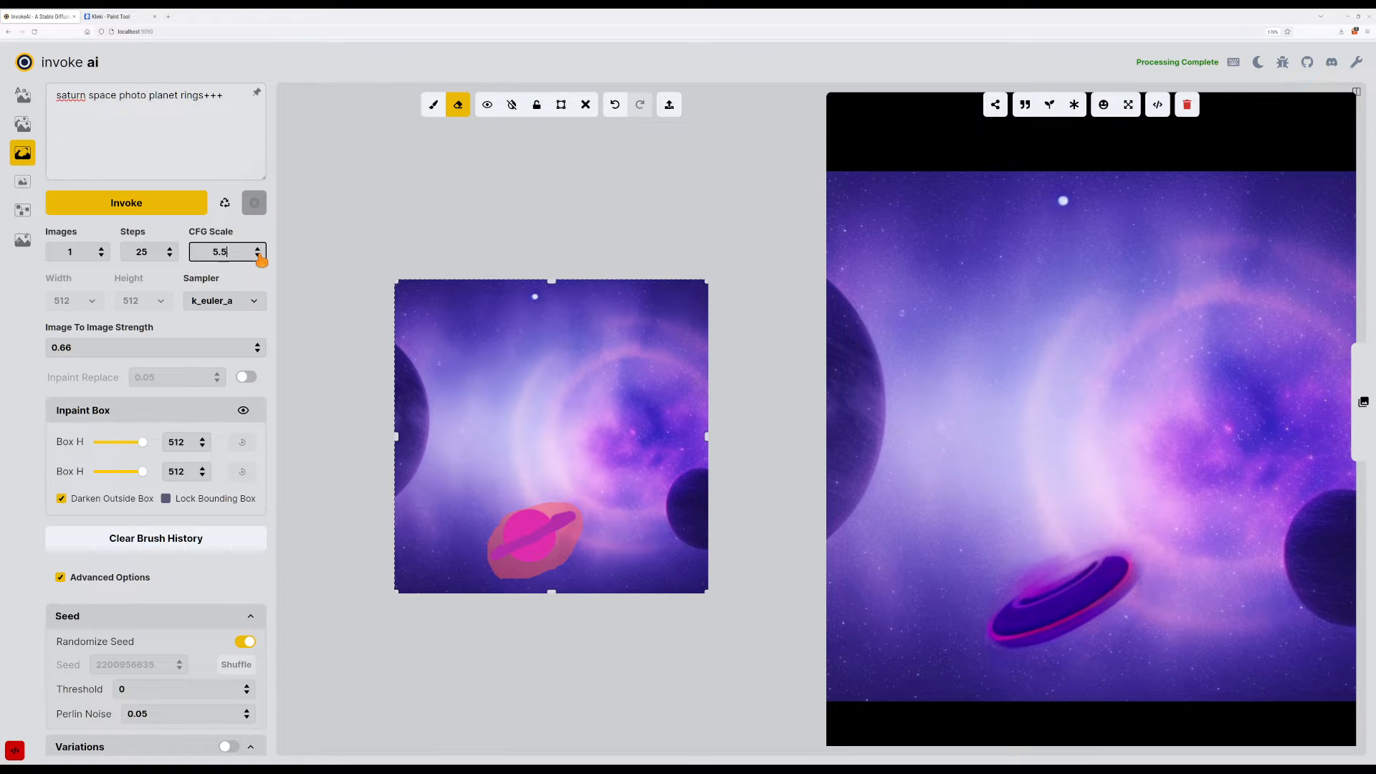
pyautogui.click(162, 203)
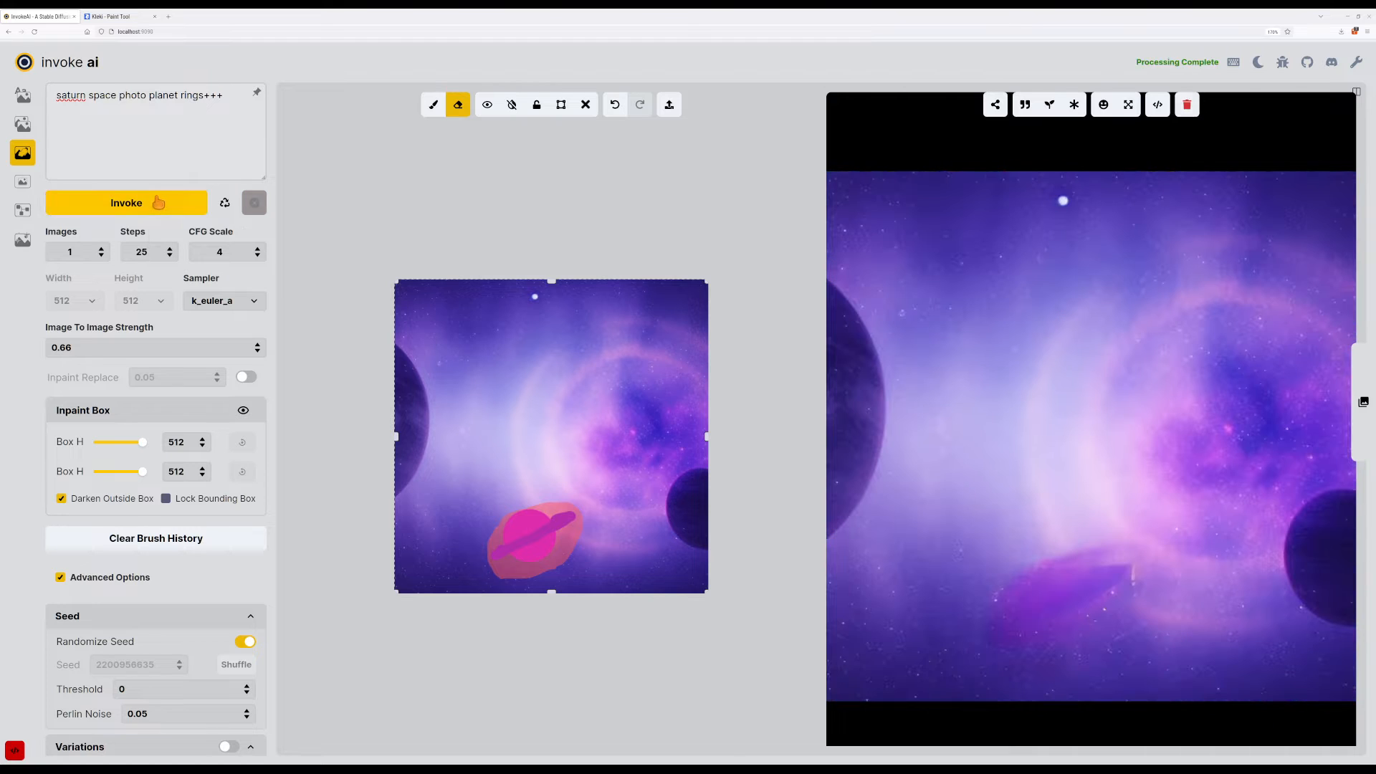
pyautogui.click(169, 249)
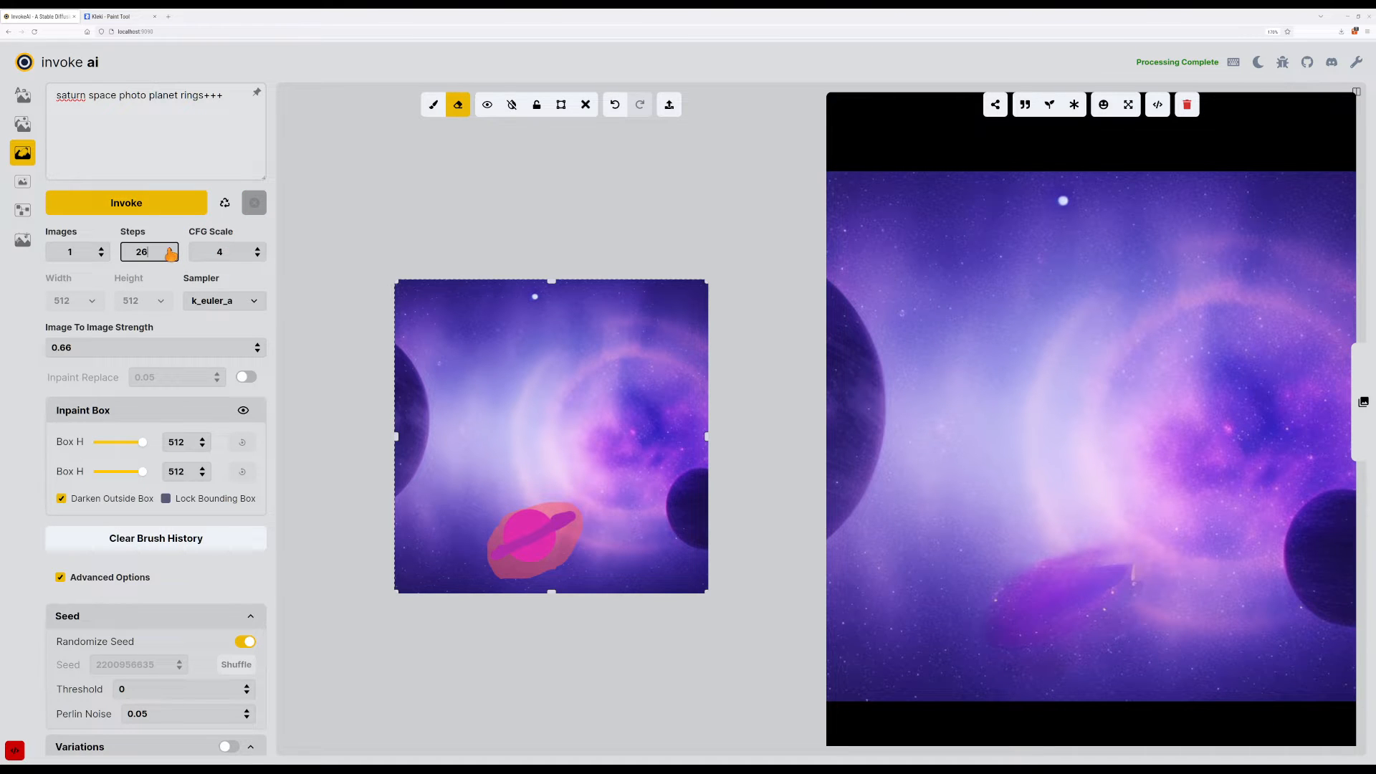
pyautogui.click(158, 206)
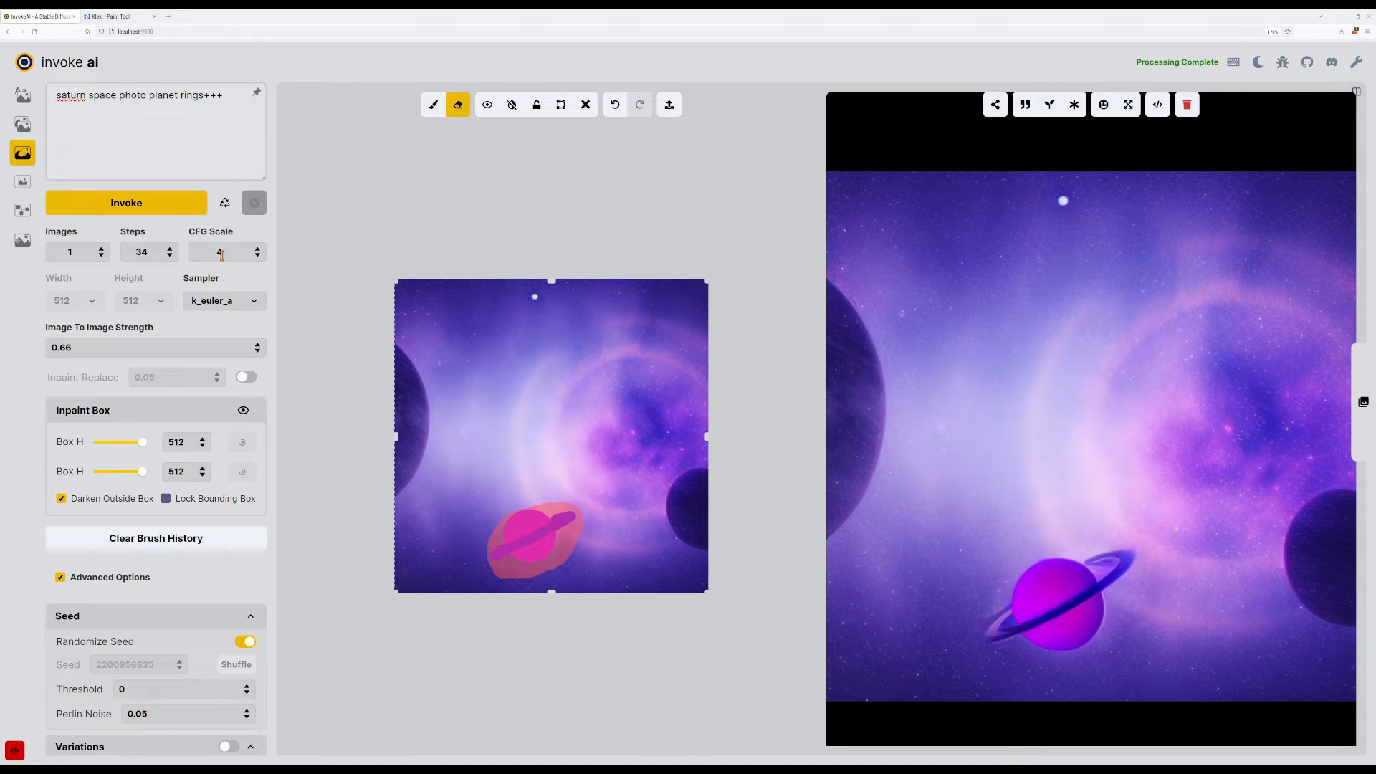
# Generate once with a CFG scale of 2.5, and three more times with a CFG scale of 3.
pyautogui.click(257, 256)
pyautogui.click(169, 209)
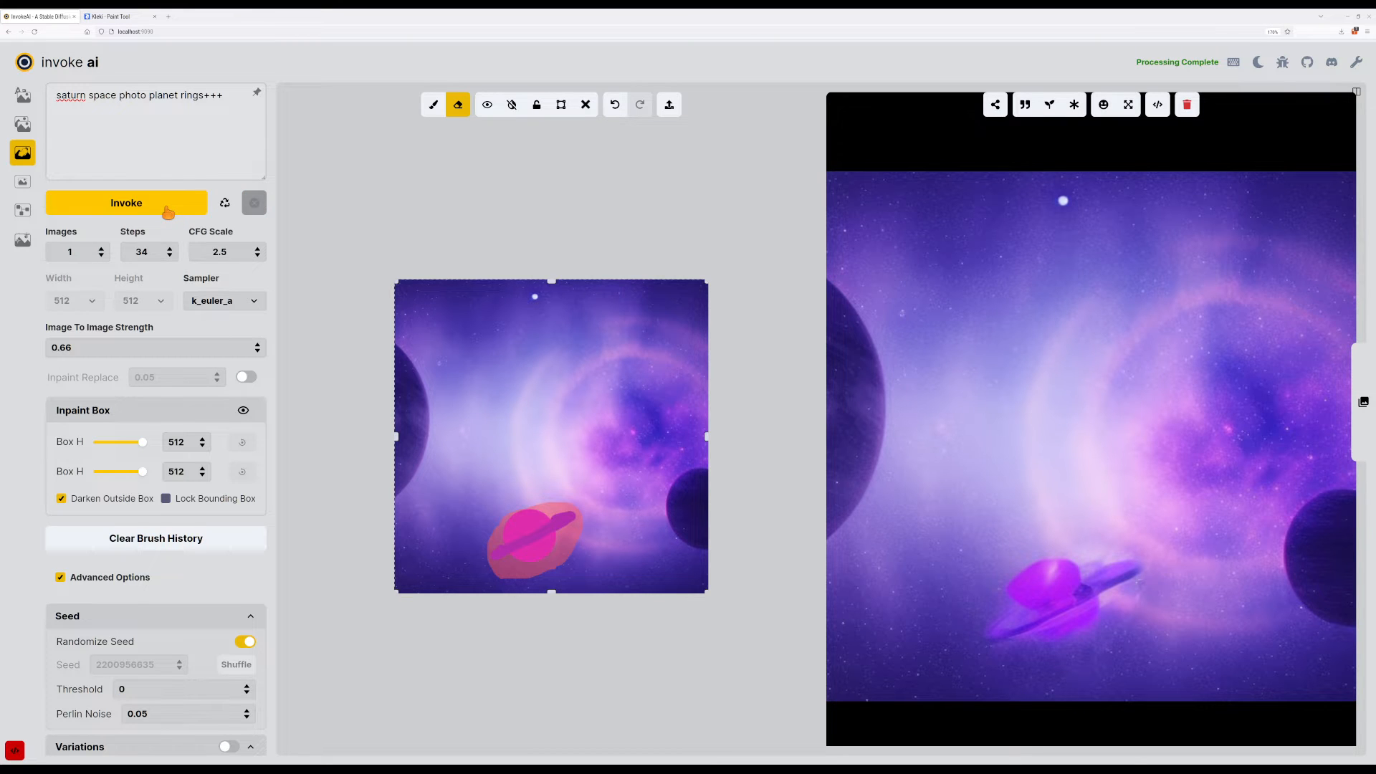
pyautogui.click(259, 248)
pyautogui.click(192, 208)
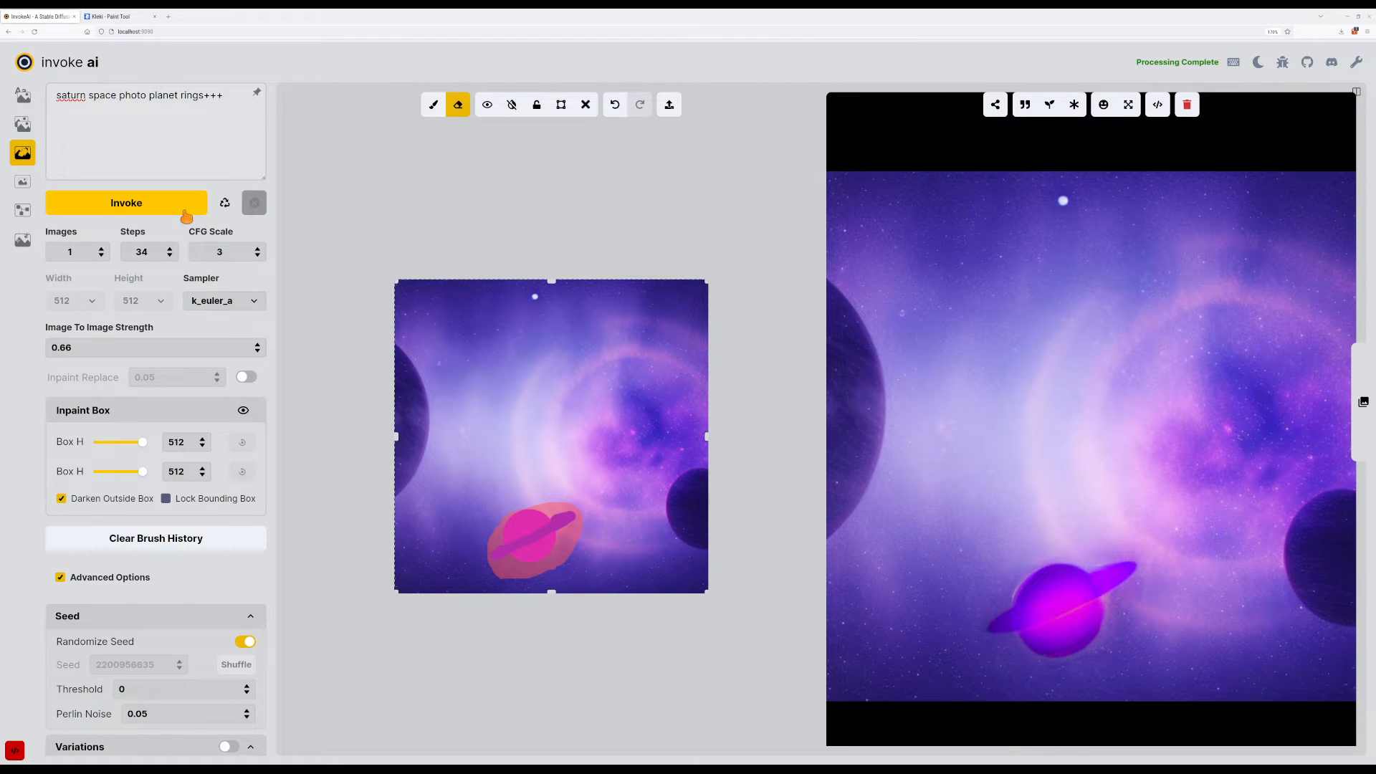
pyautogui.click(187, 215)
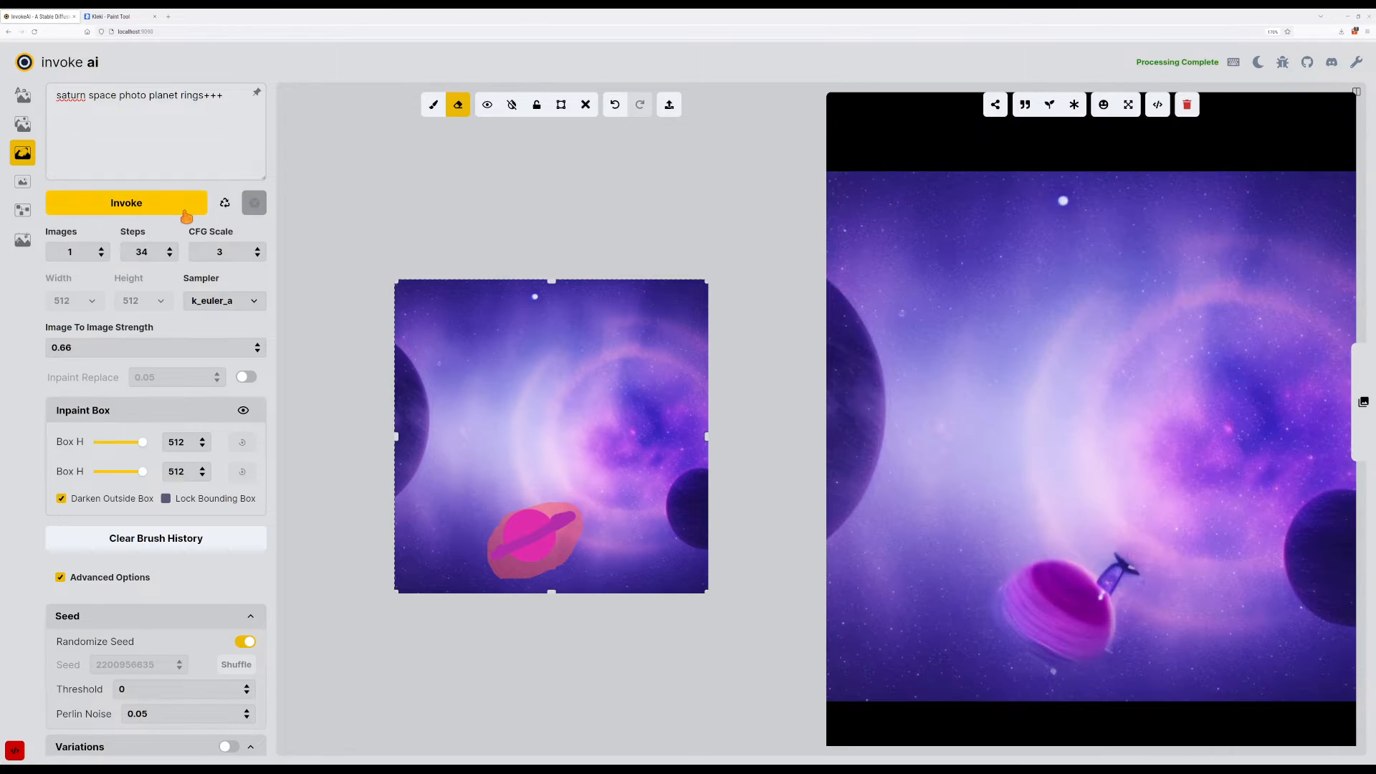
pyautogui.click(186, 215)
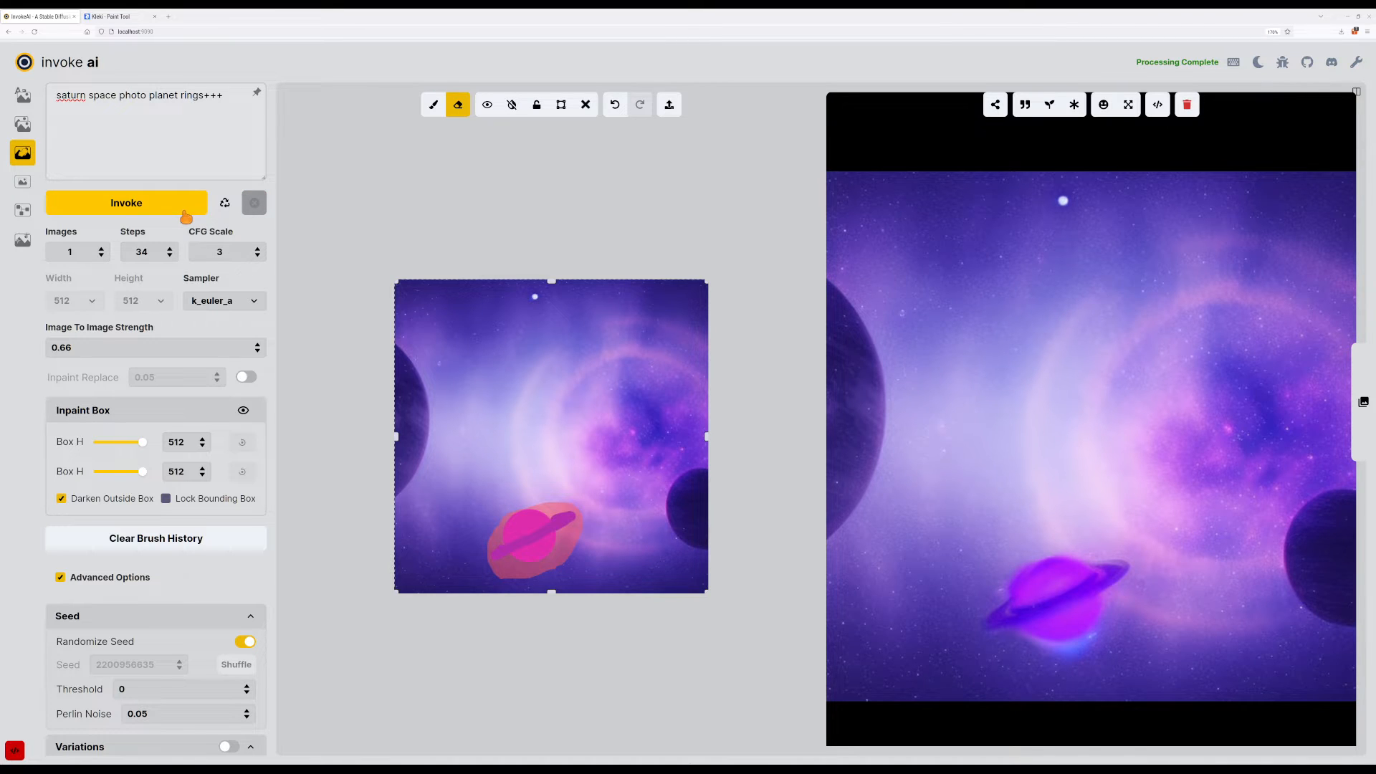
# Set the CFG scale to 3.5 and generate the planet repeatedly.
pyautogui.click(257, 248)
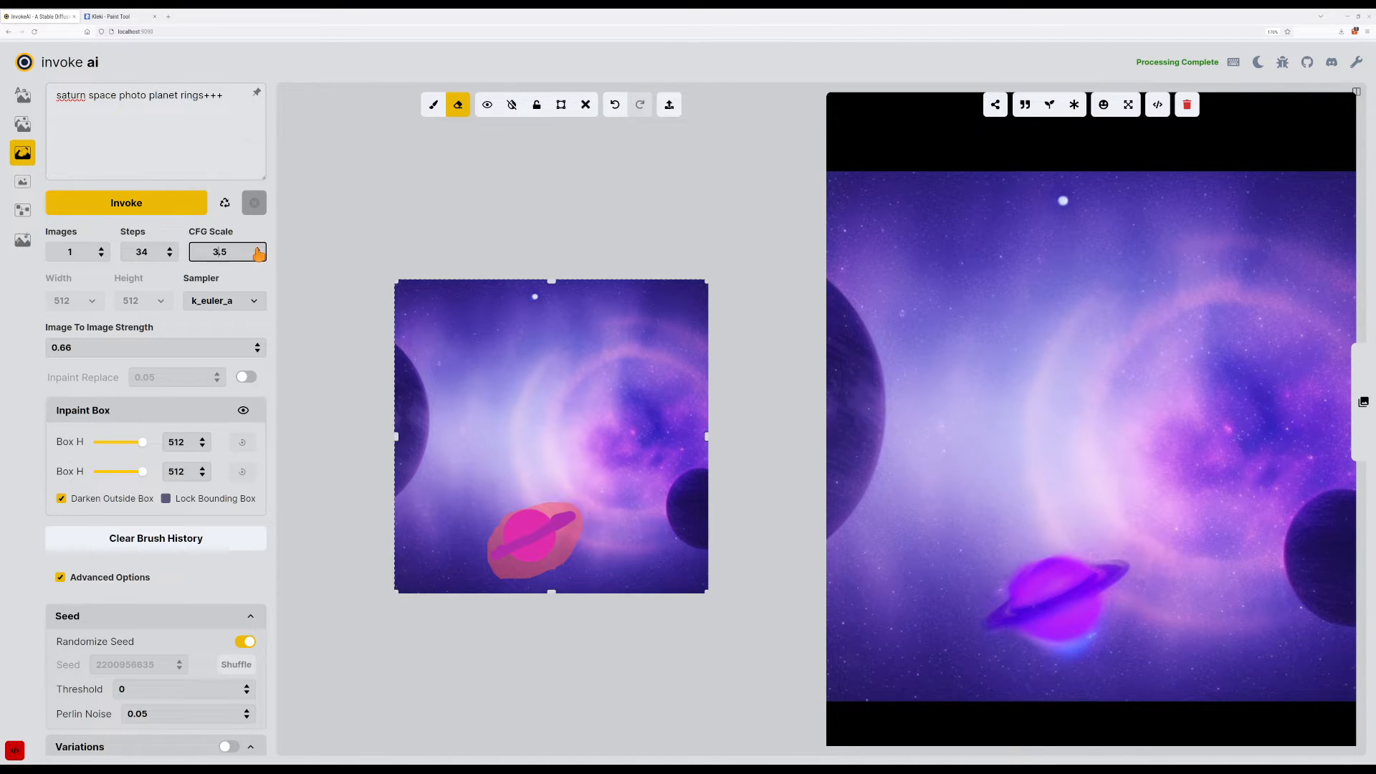
pyautogui.click(186, 215)
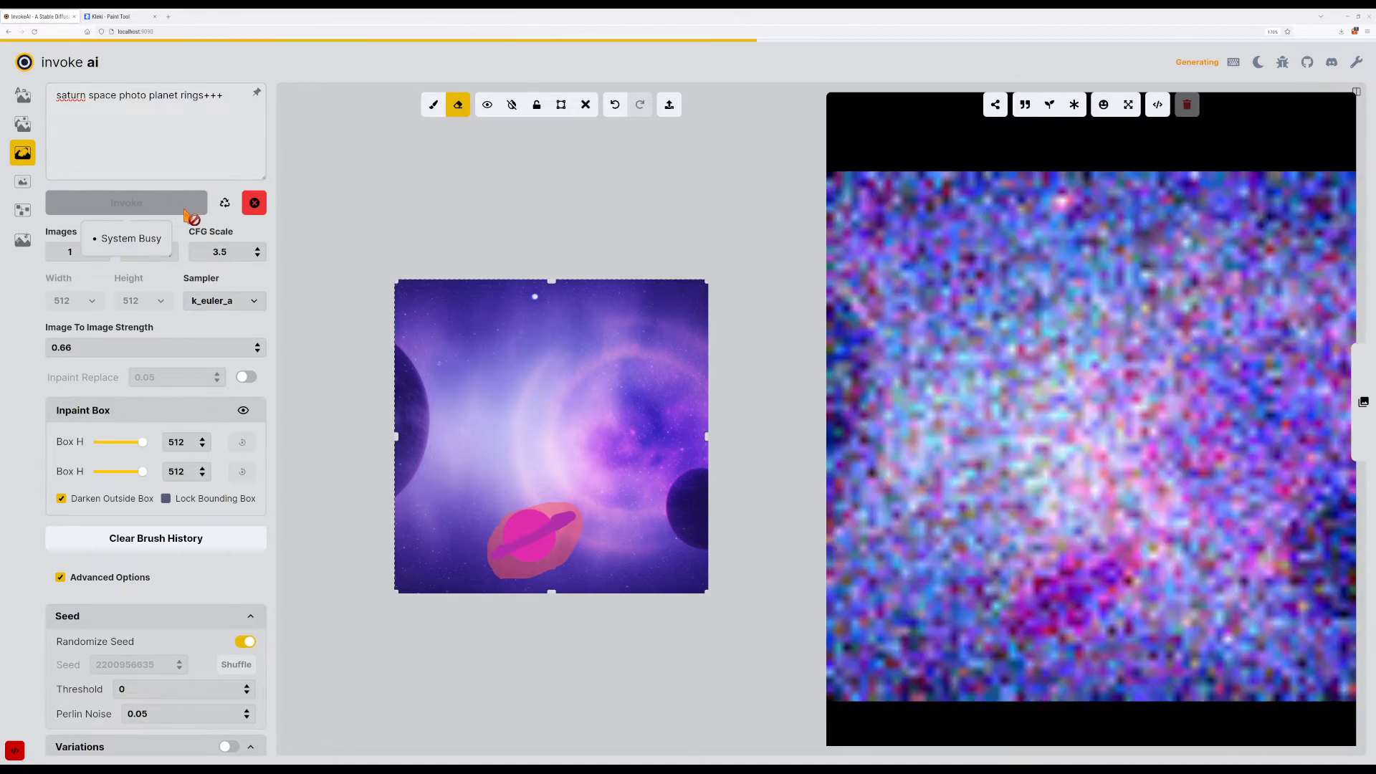
pyautogui.click(187, 216)
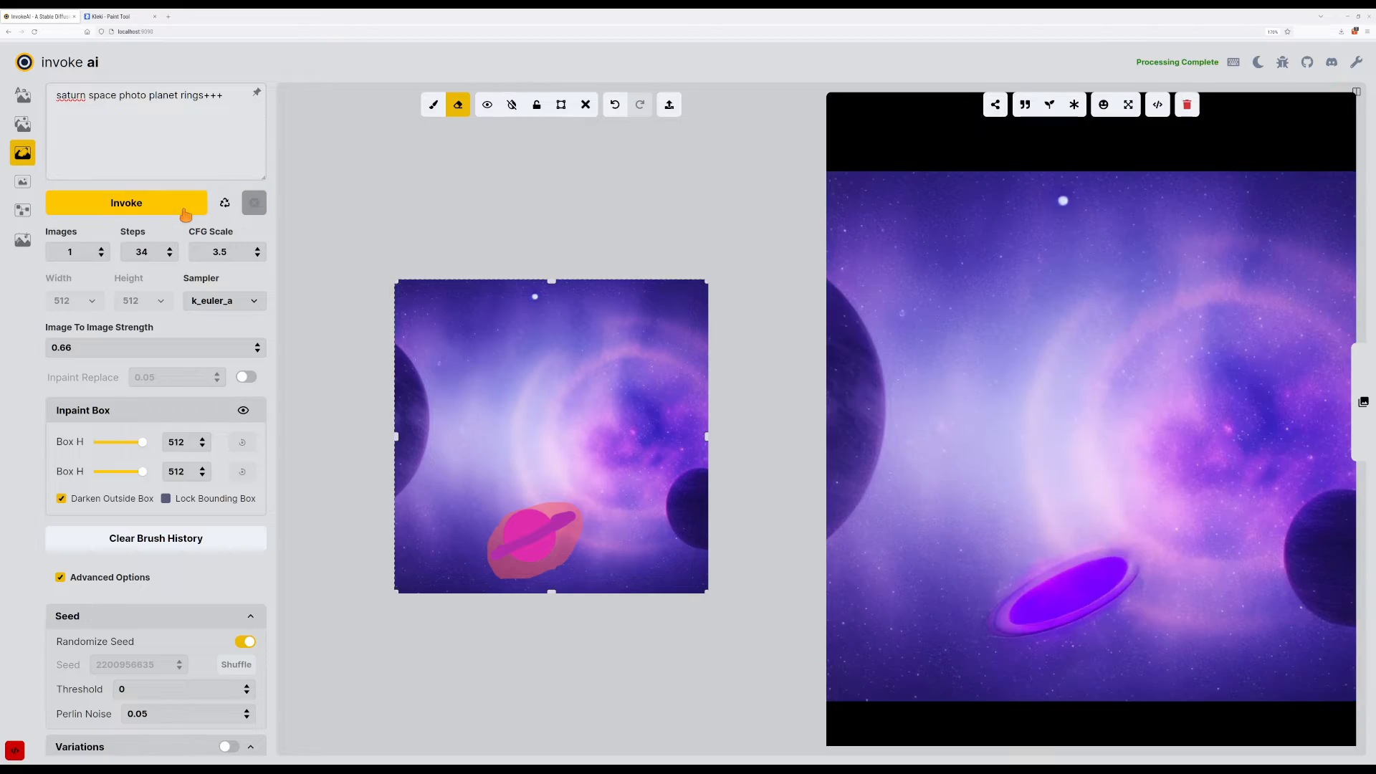
pyautogui.click(187, 211)
# Increase the CFG scale to 4.5 and generate further planet variations.
pyautogui.click(258, 247)
pyautogui.click(258, 247)
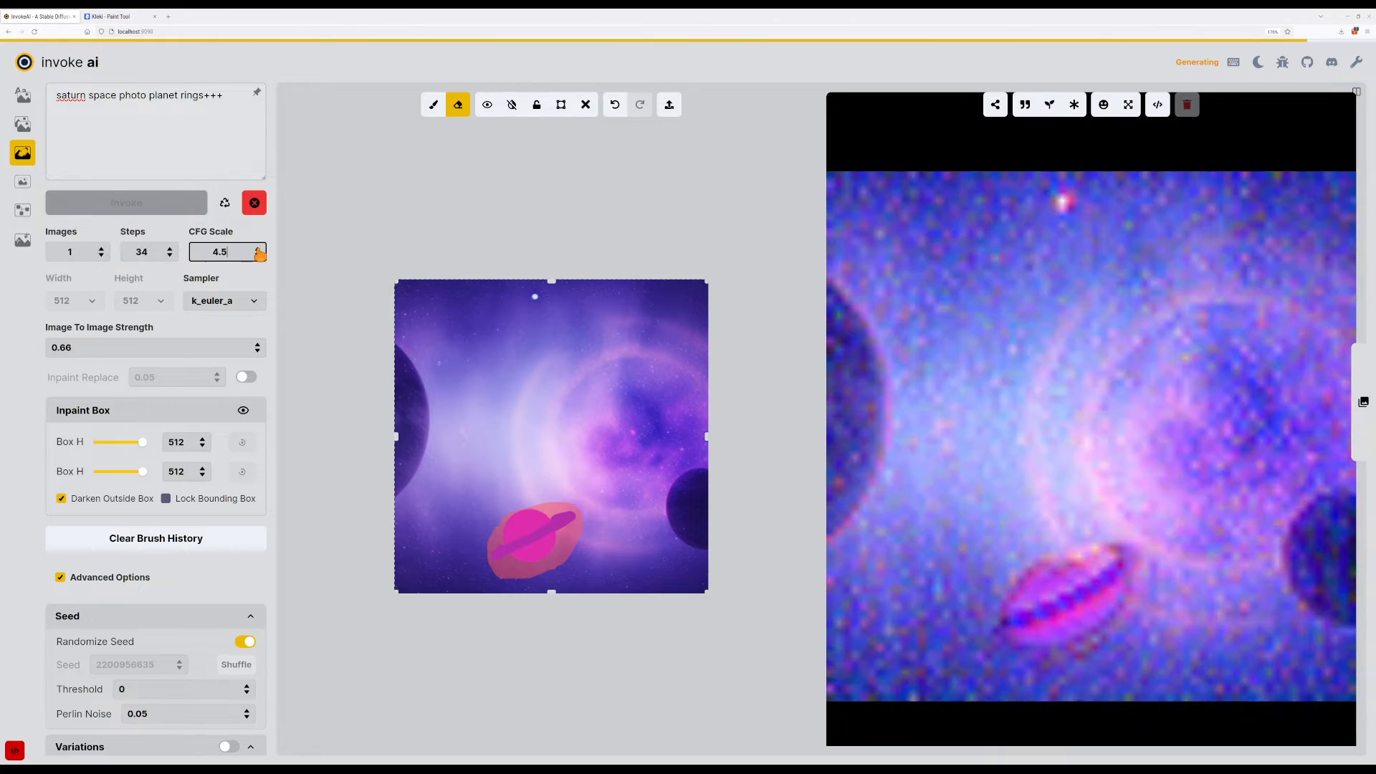
pyautogui.click(197, 206)
pyautogui.click(198, 208)
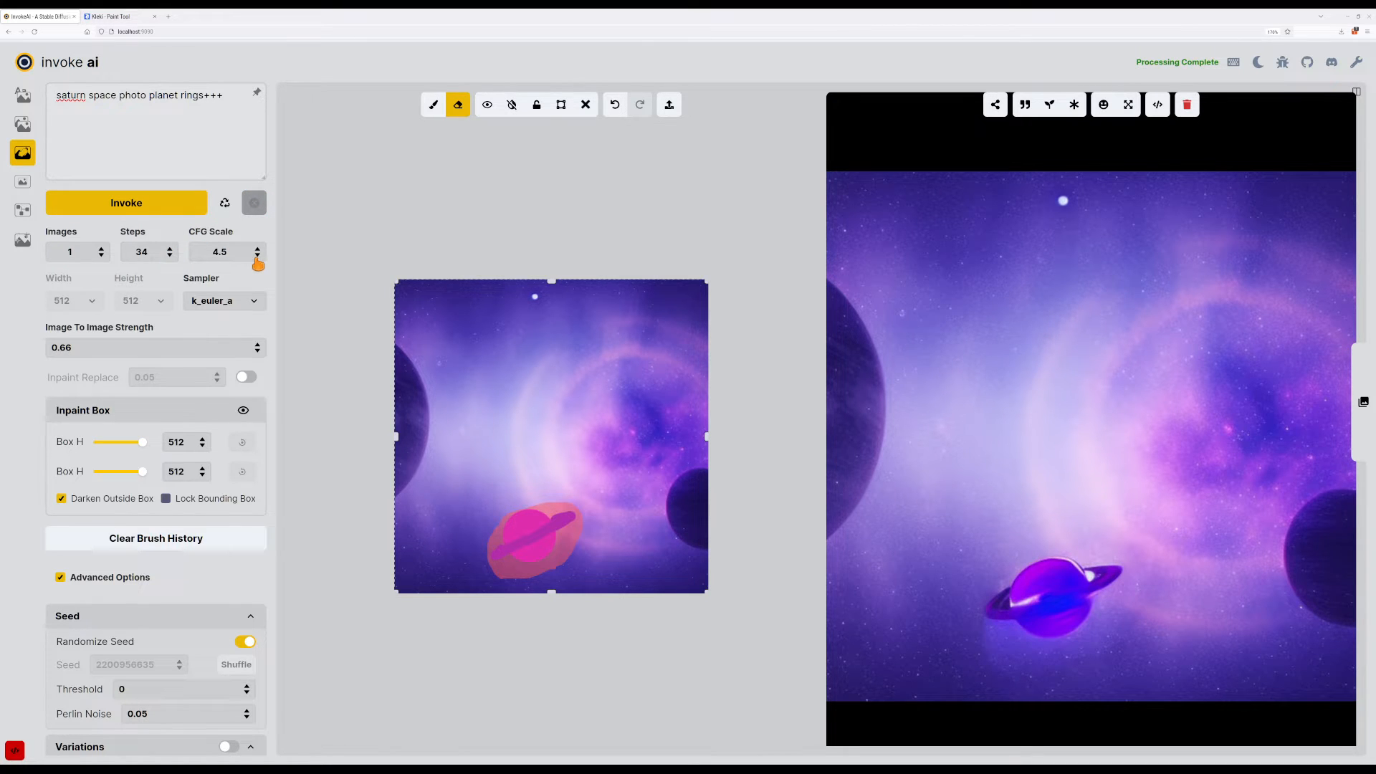
# Raise the image to image strength to 0.72 and generate the planet twice.
pyautogui.click(257, 344)
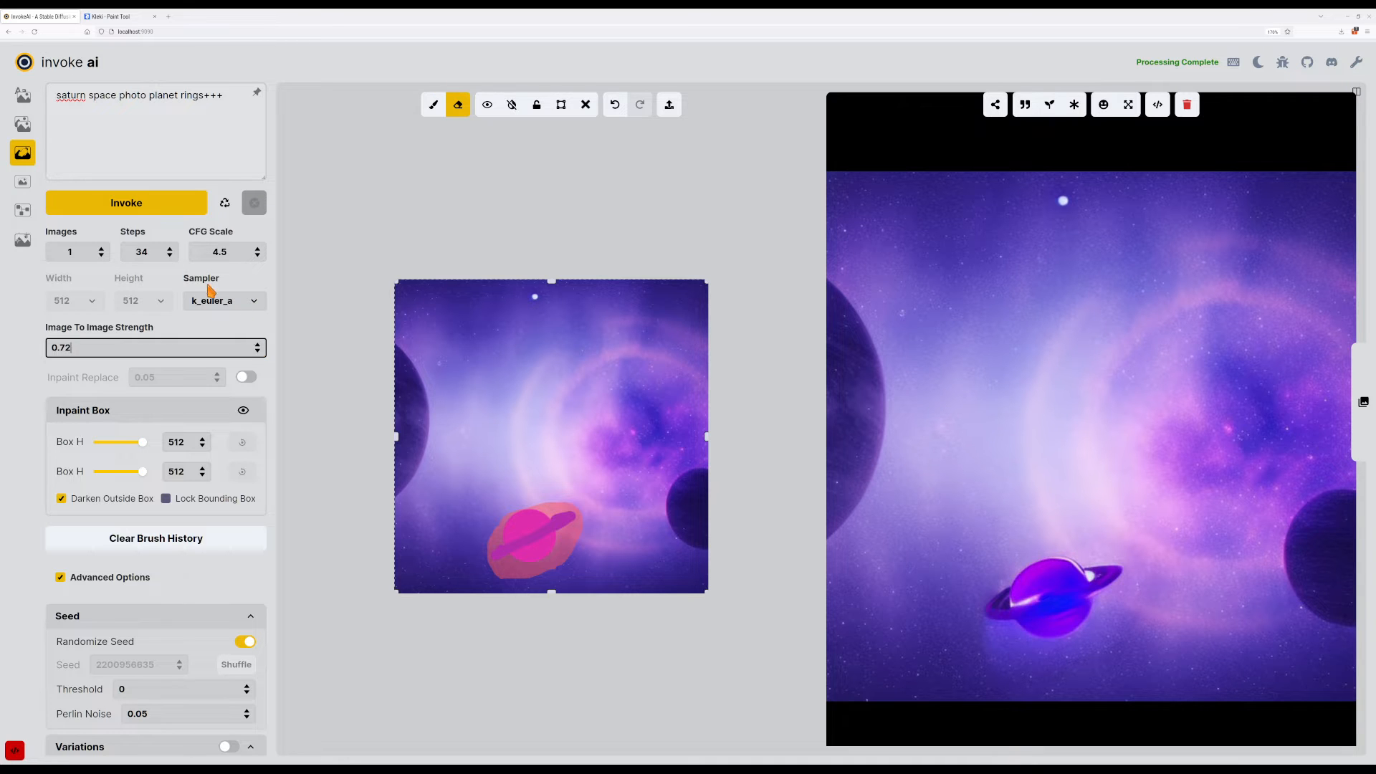
pyautogui.click(150, 202)
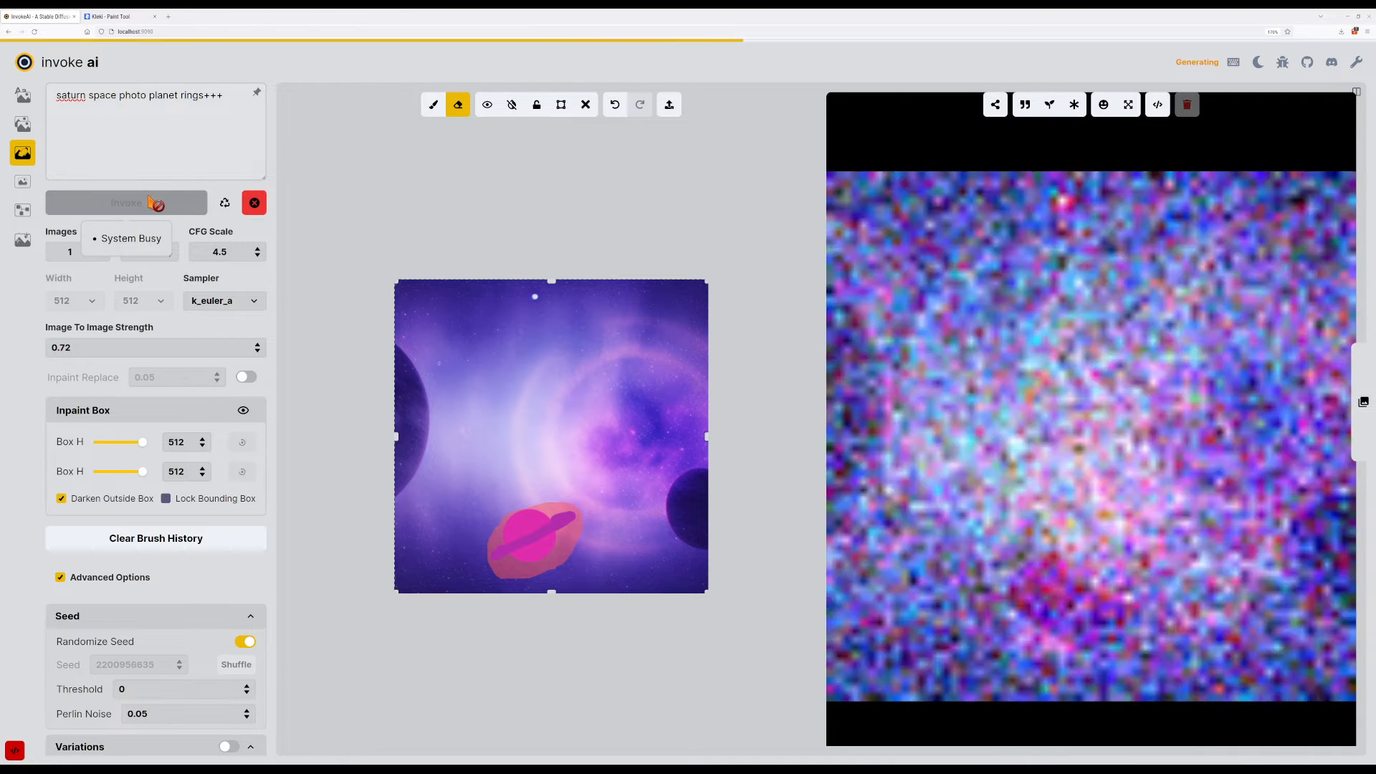
pyautogui.click(151, 202)
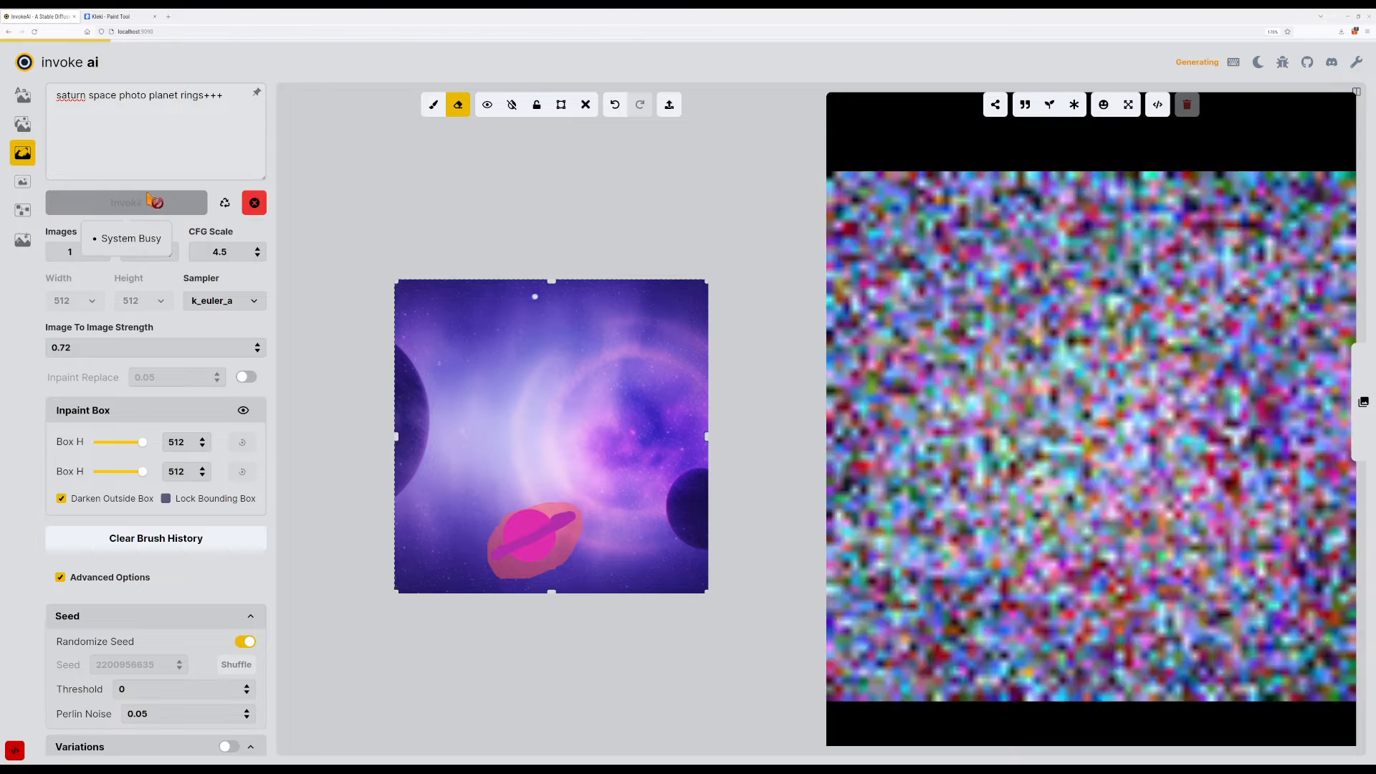
# Append "realistic clear planetary" to the prompt and generate the planet twice.
pyautogui.click(162, 153)
pyautogui.write('reali')
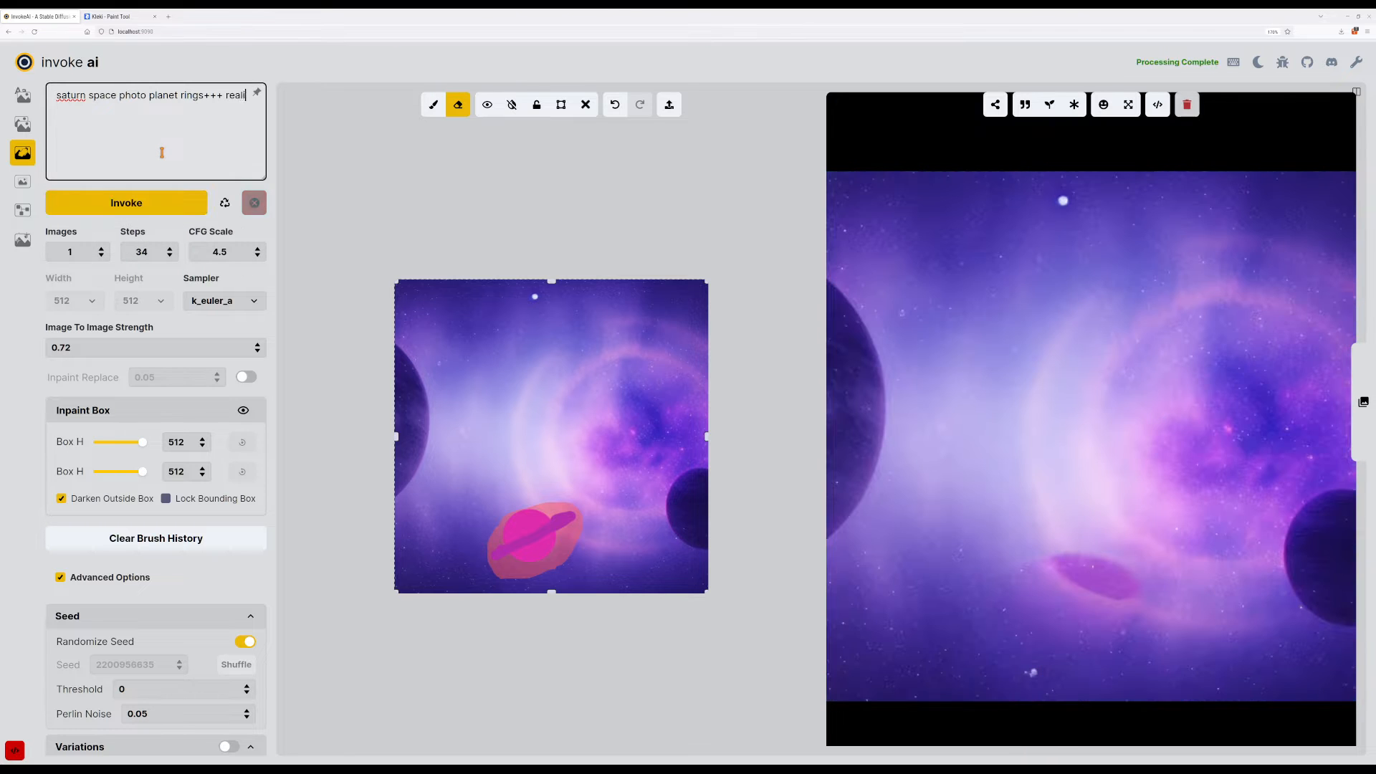
pyautogui.write('stic clear planetary')
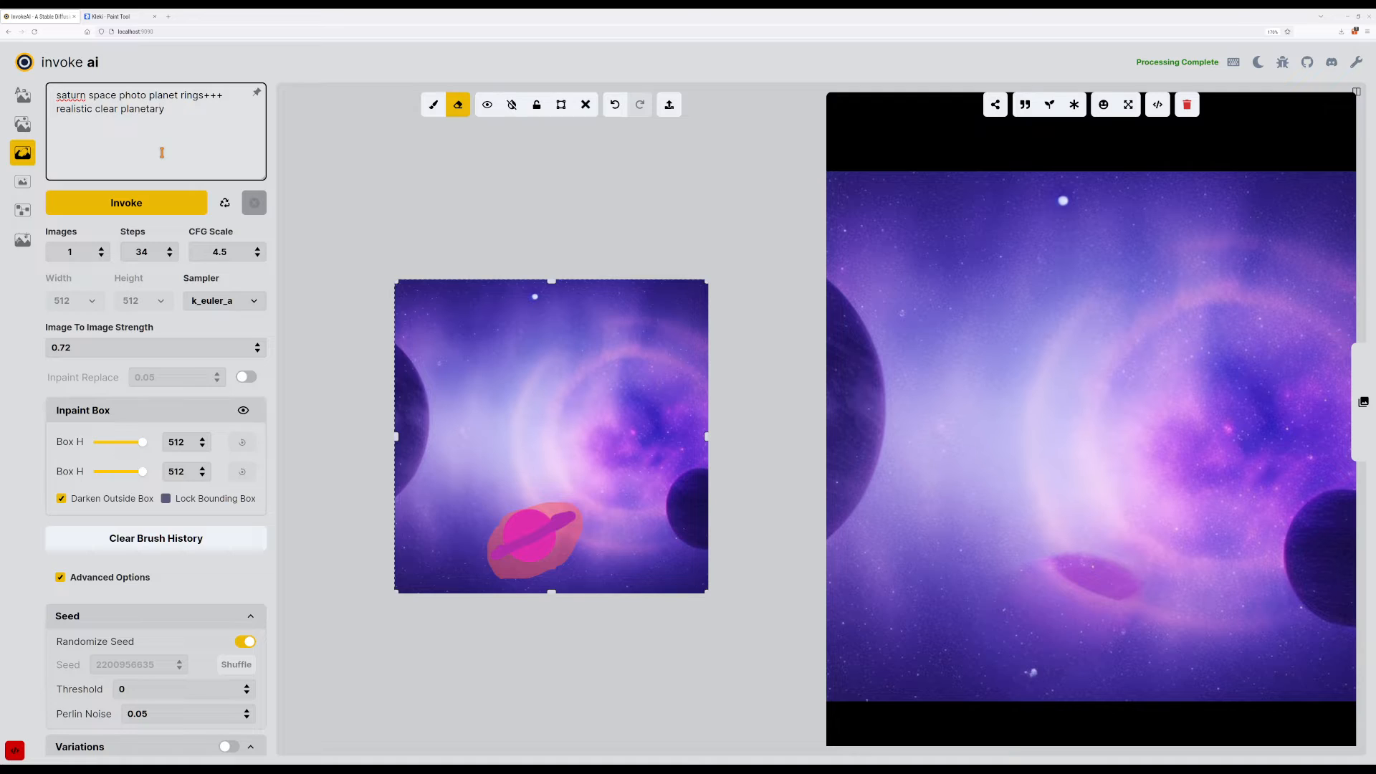
pyautogui.hotkey('ctrl', 'Return')
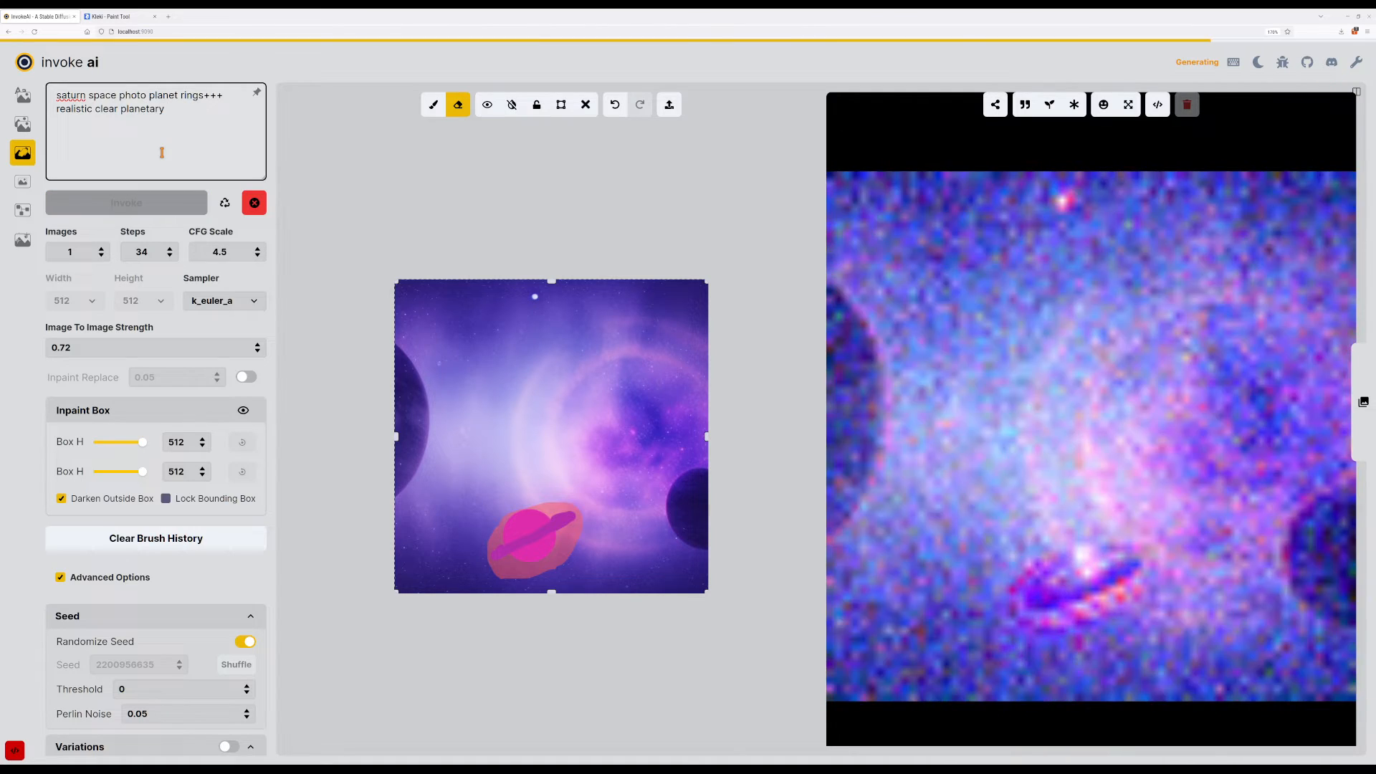
pyautogui.hotkey('ctrl', 'Return')
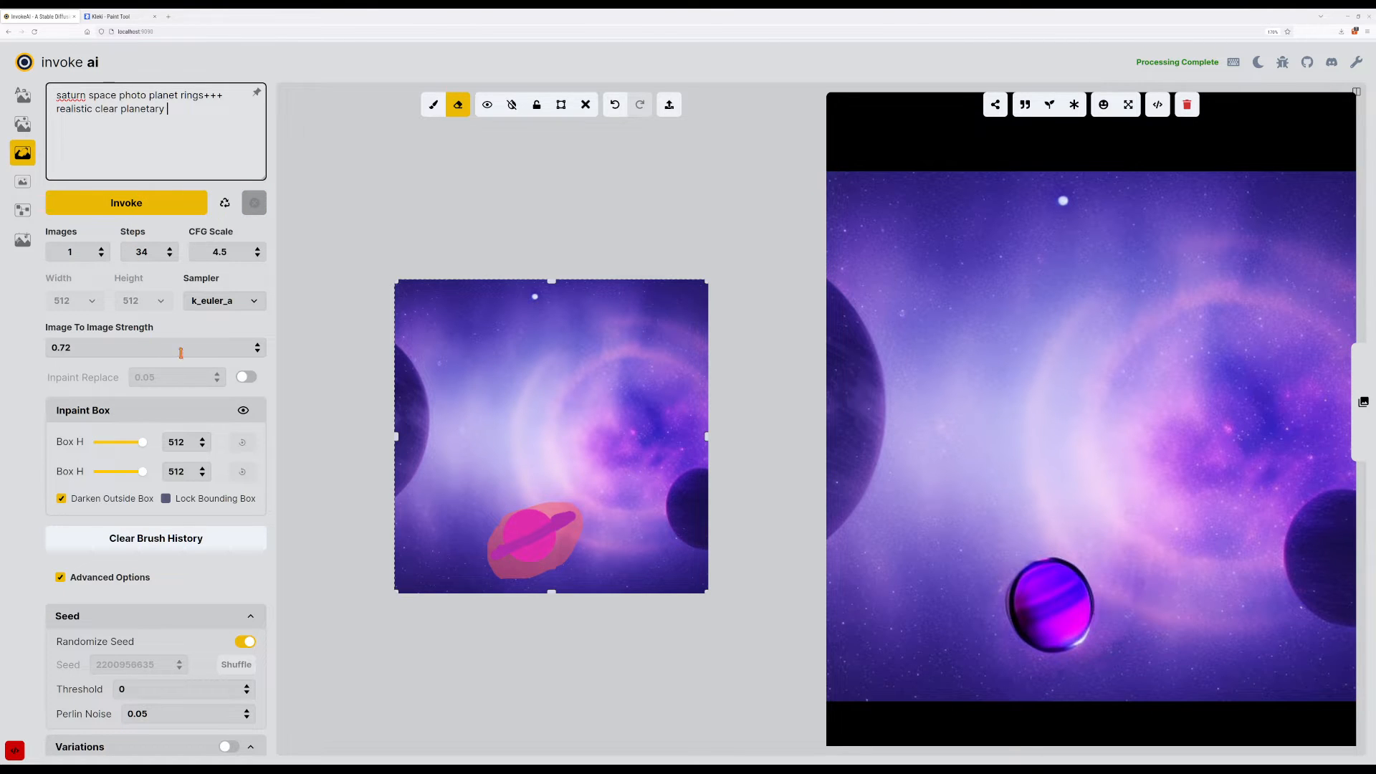
# Set the image to image strength to 0.64, increase the prompt weights to "saturn++" and "rings+++++", and generate.
pyautogui.click(258, 351)
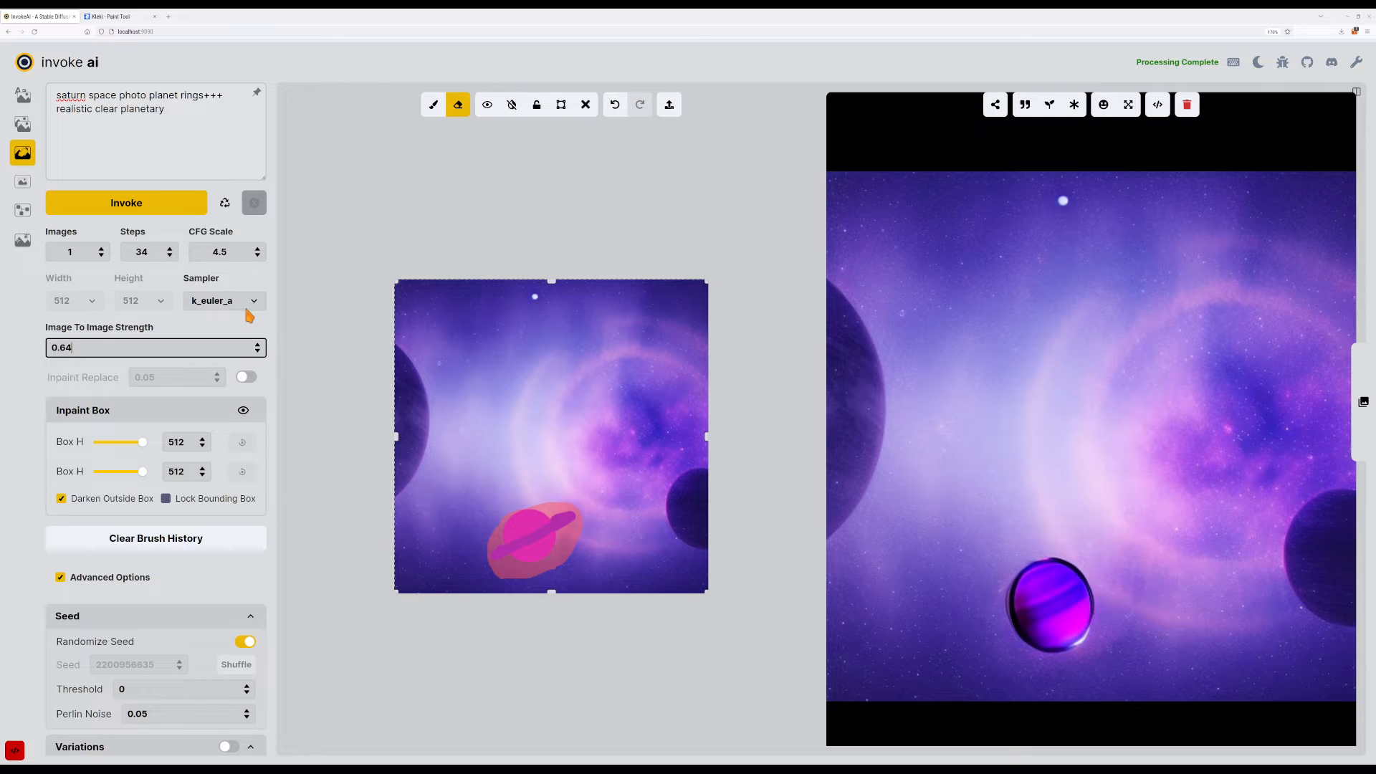
pyautogui.click(233, 98)
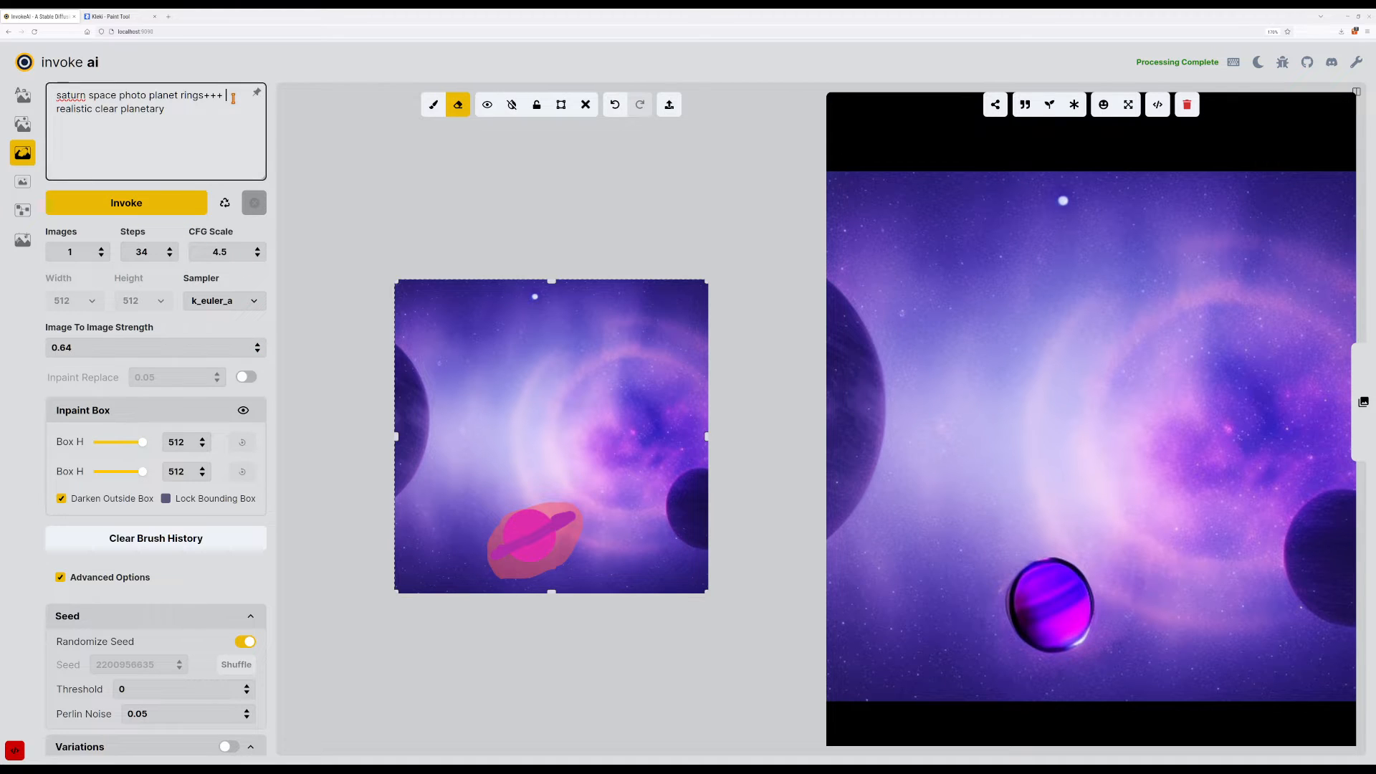
pyautogui.write('++++')
pyautogui.press('Return')
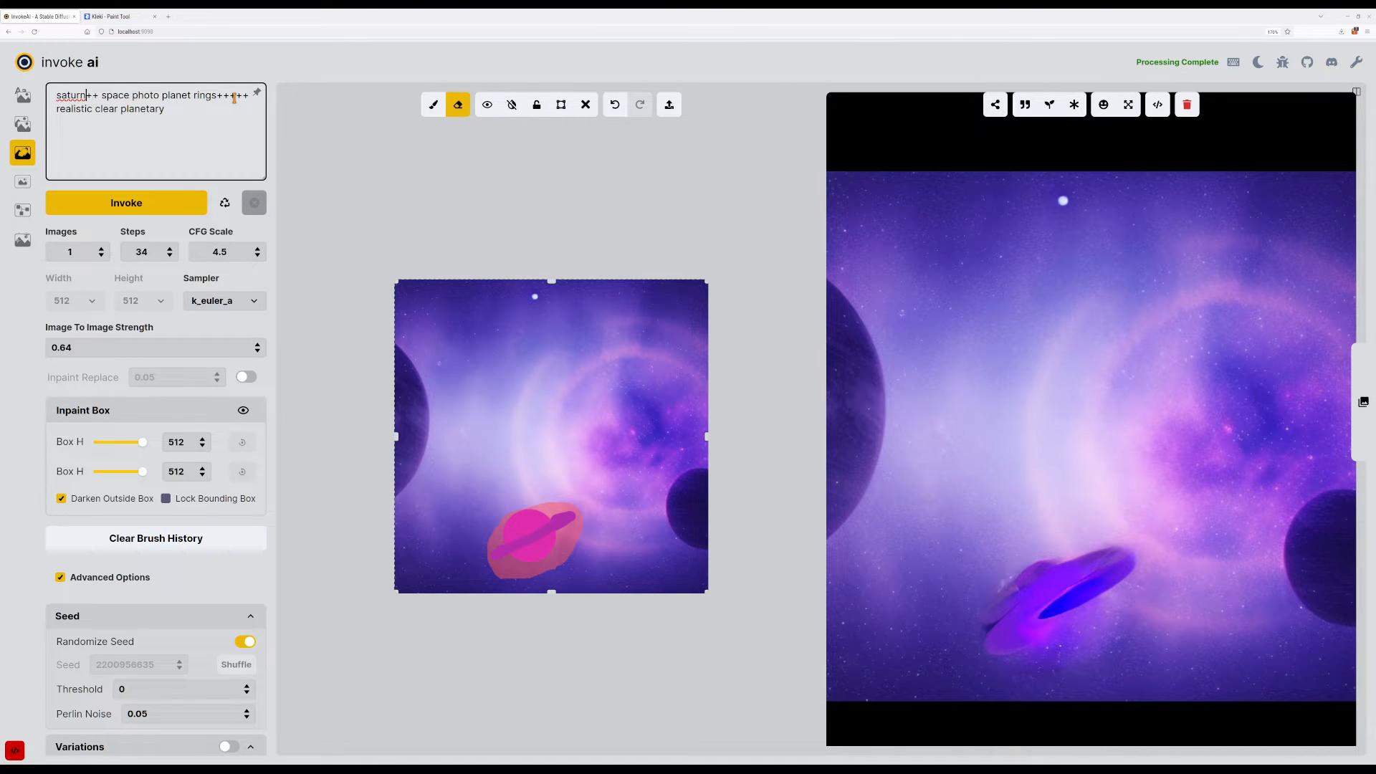
# Shorten the prompt to "saturn realistic clear planetary" by removing the space photo and rings wording, and generate three times.
pyautogui.hotkey('ctrl', 'shift', 'Right')
pyautogui.hotkey('ctrl', 'shift', 'Right')
pyautogui.hotkey('ctrl', 'shift', 'Right')
pyautogui.hotkey('ctrl', 'shift', 'Right')
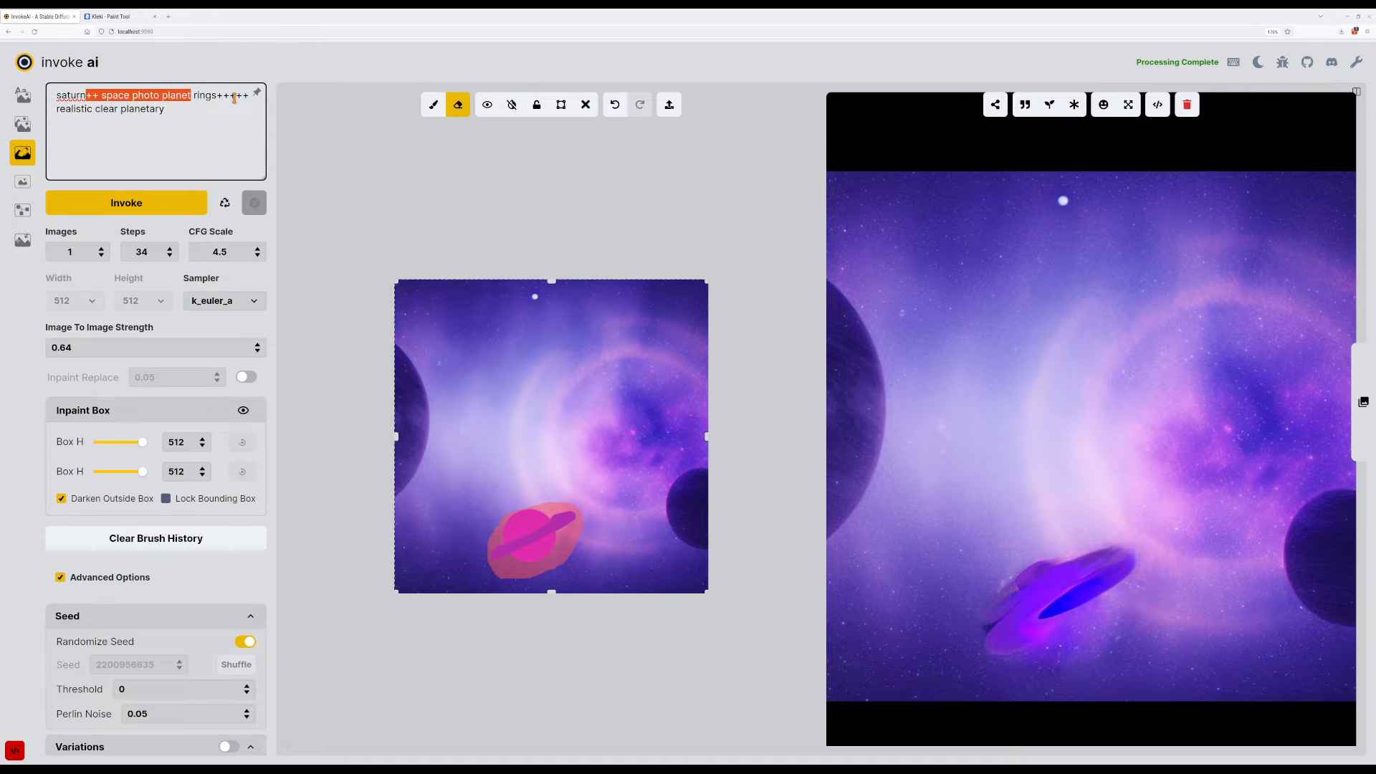
pyautogui.hotkey('ctrl', 'shift', 'Right')
pyautogui.hotkey('ctrl', 'shift', 'Right')
pyautogui.press('BackSpace')
pyautogui.hotkey('ctrl', 'Return')
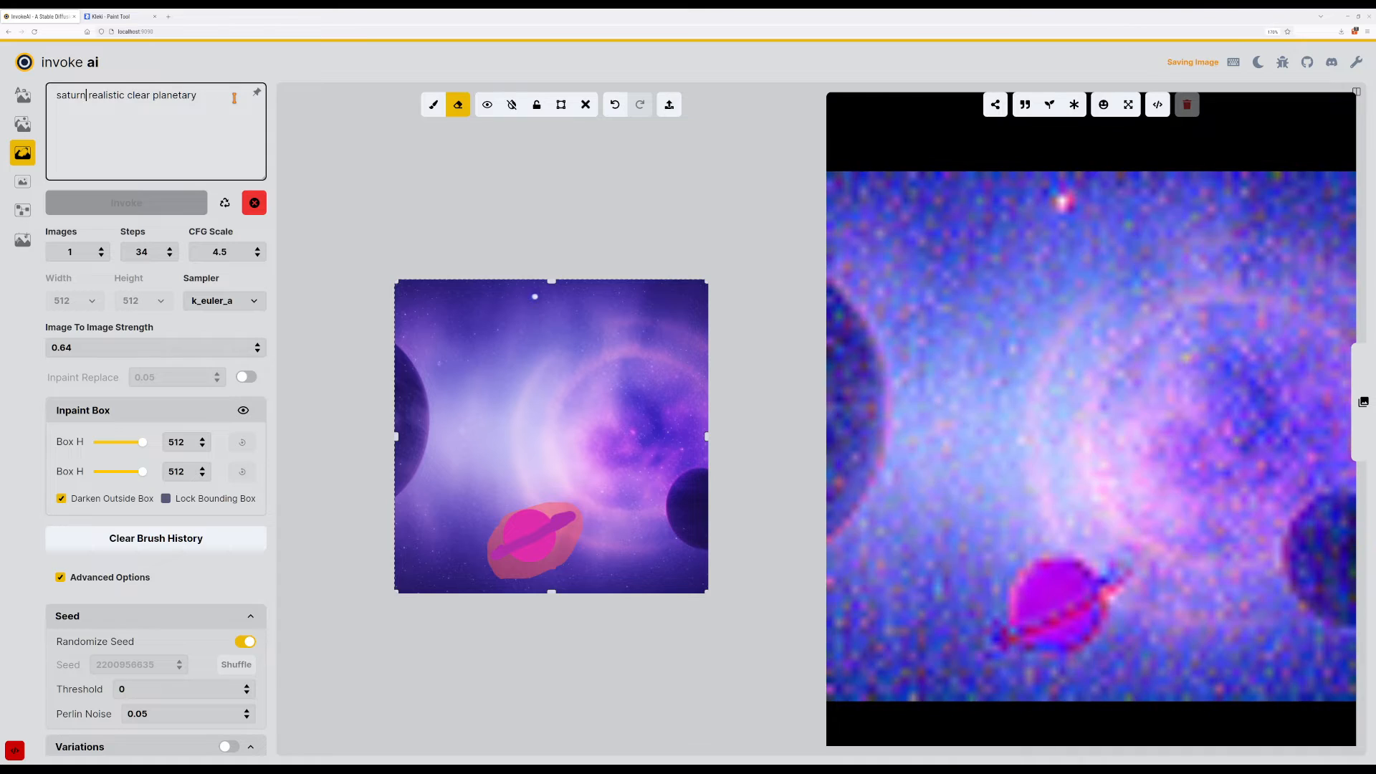
pyautogui.hotkey('ctrl', 'Return')
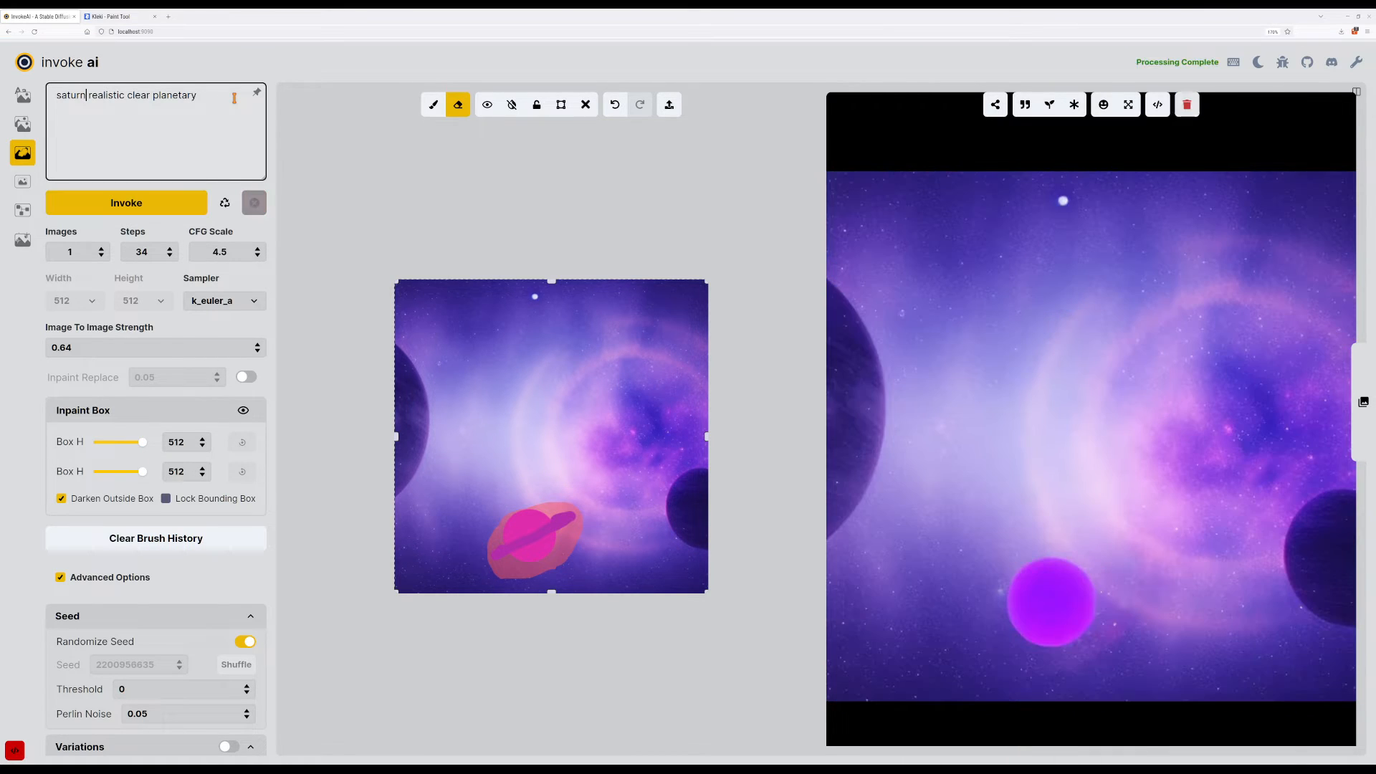
pyautogui.hotkey('ctrl', 'Return')
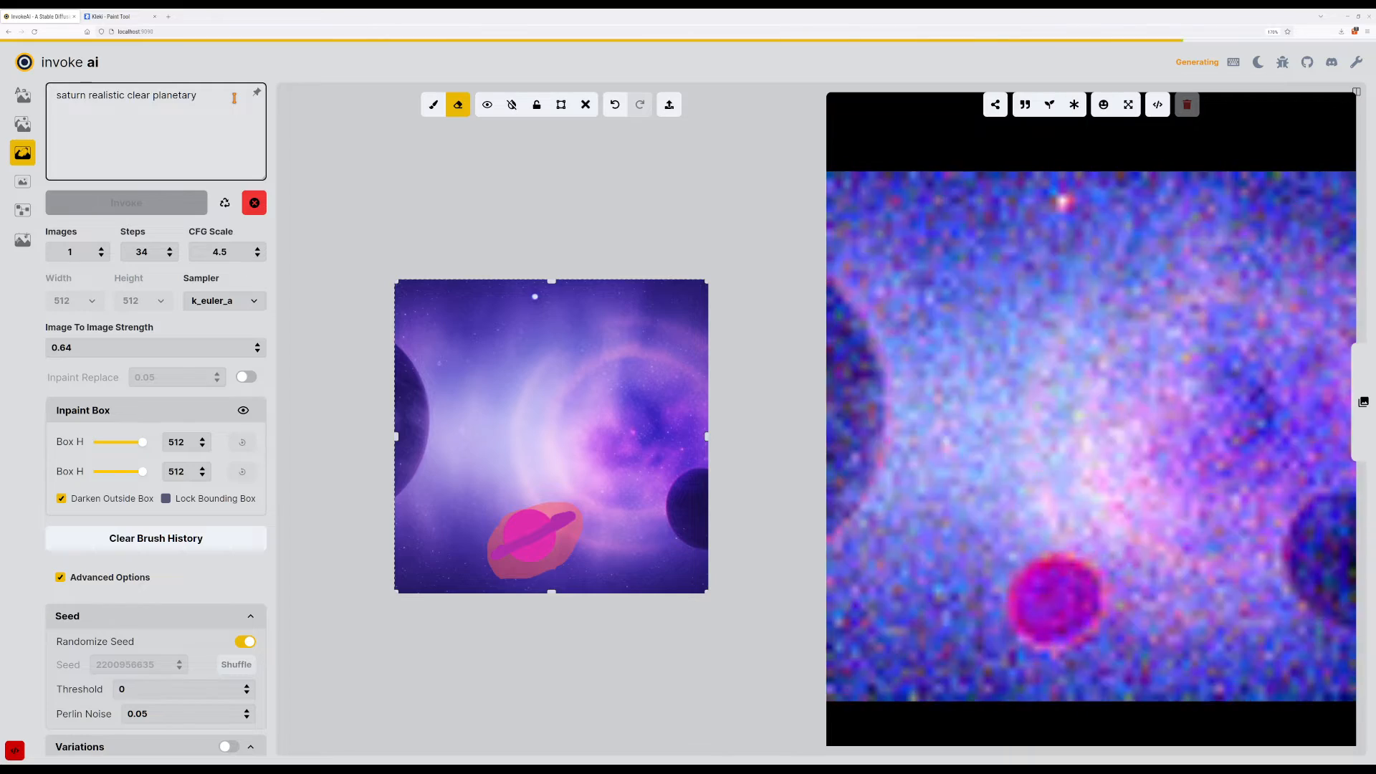
# Generate seven more variations of the masked planet with the prompt "saturn realistic clear planetary".
pyautogui.hotkey('ctrl', 'Return')
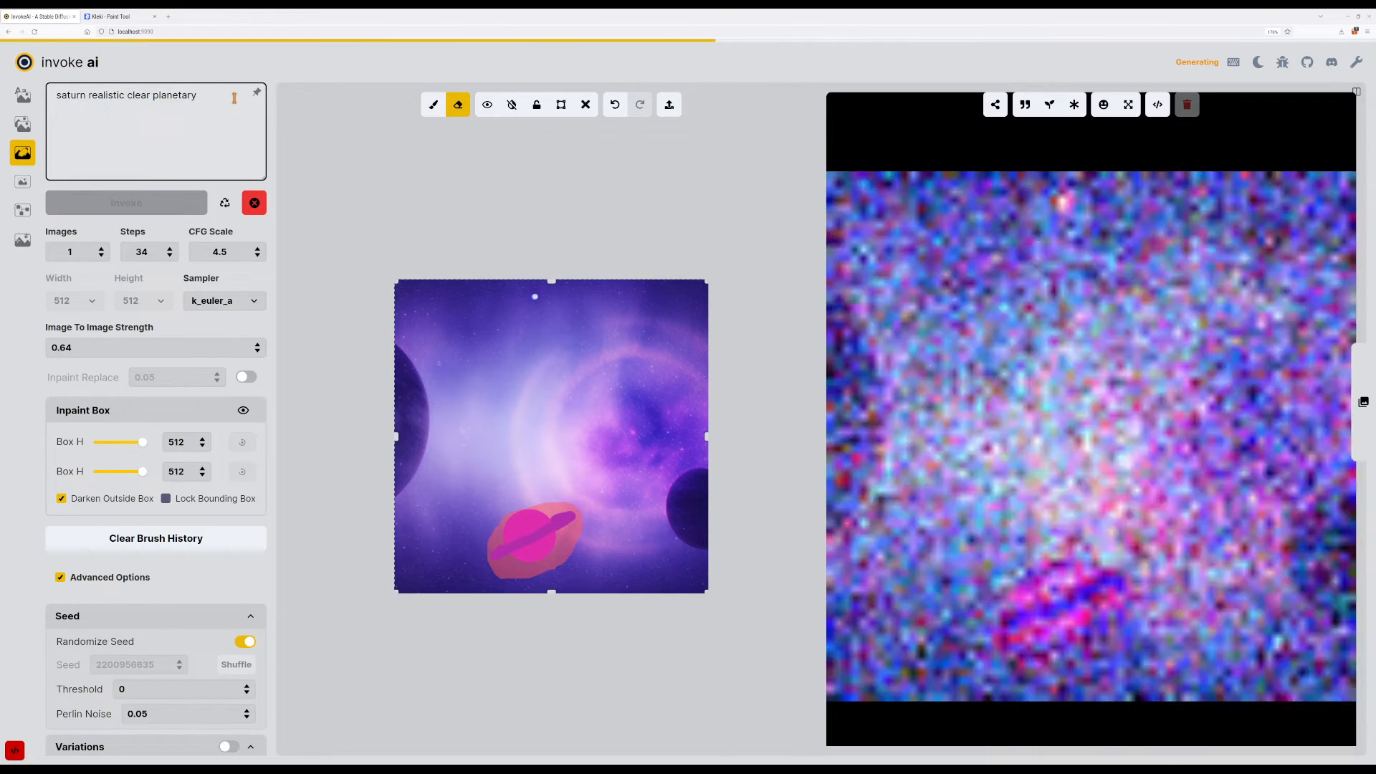
pyautogui.hotkey('ctrl', 'Return')
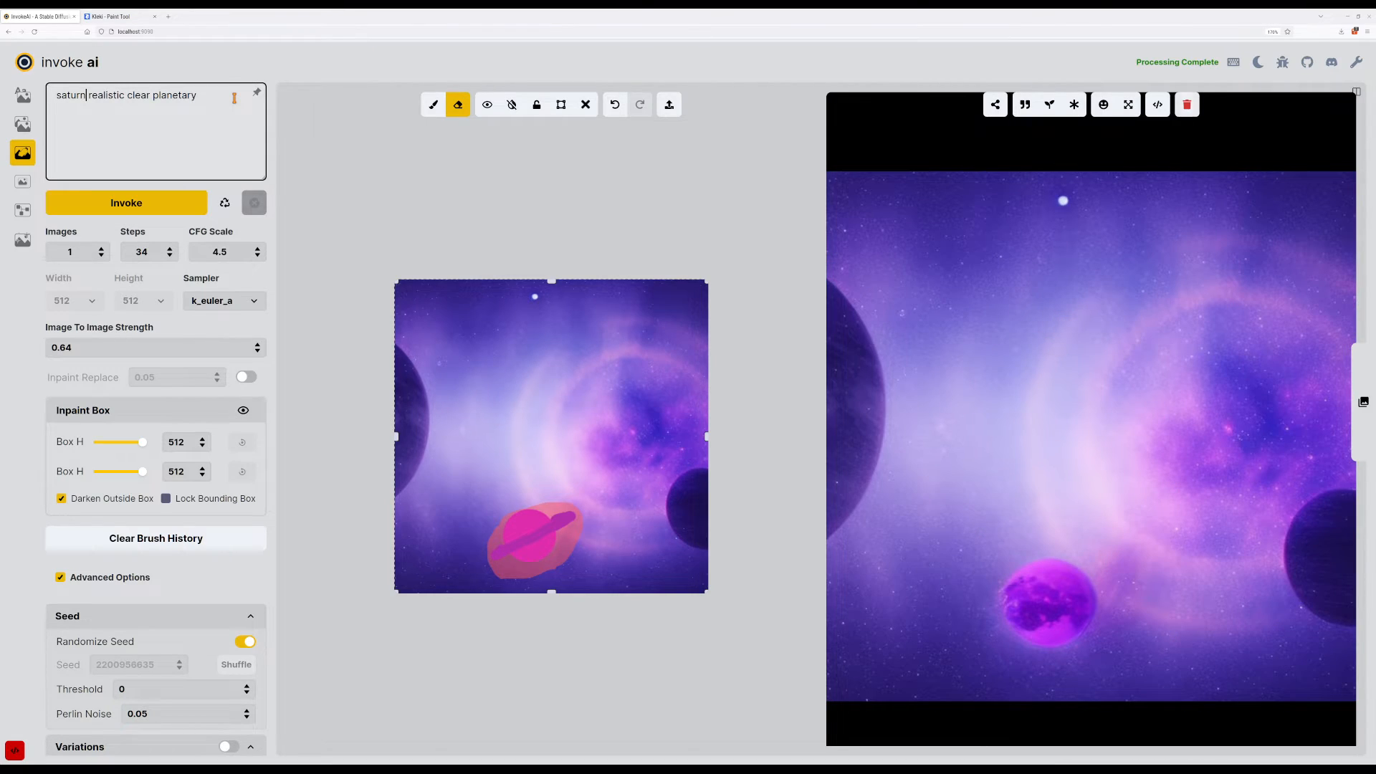
pyautogui.hotkey('ctrl', 'Return')
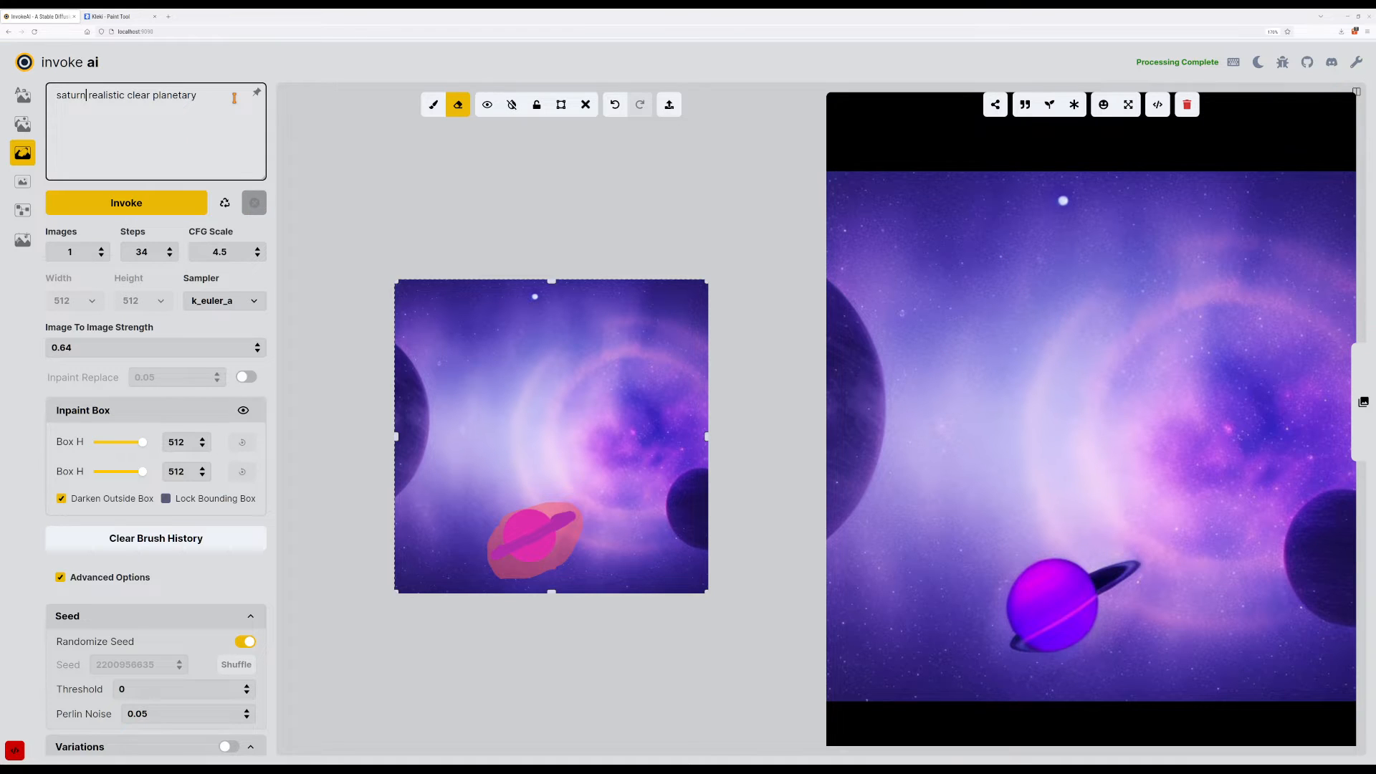
pyautogui.hotkey('ctrl', 'Return')
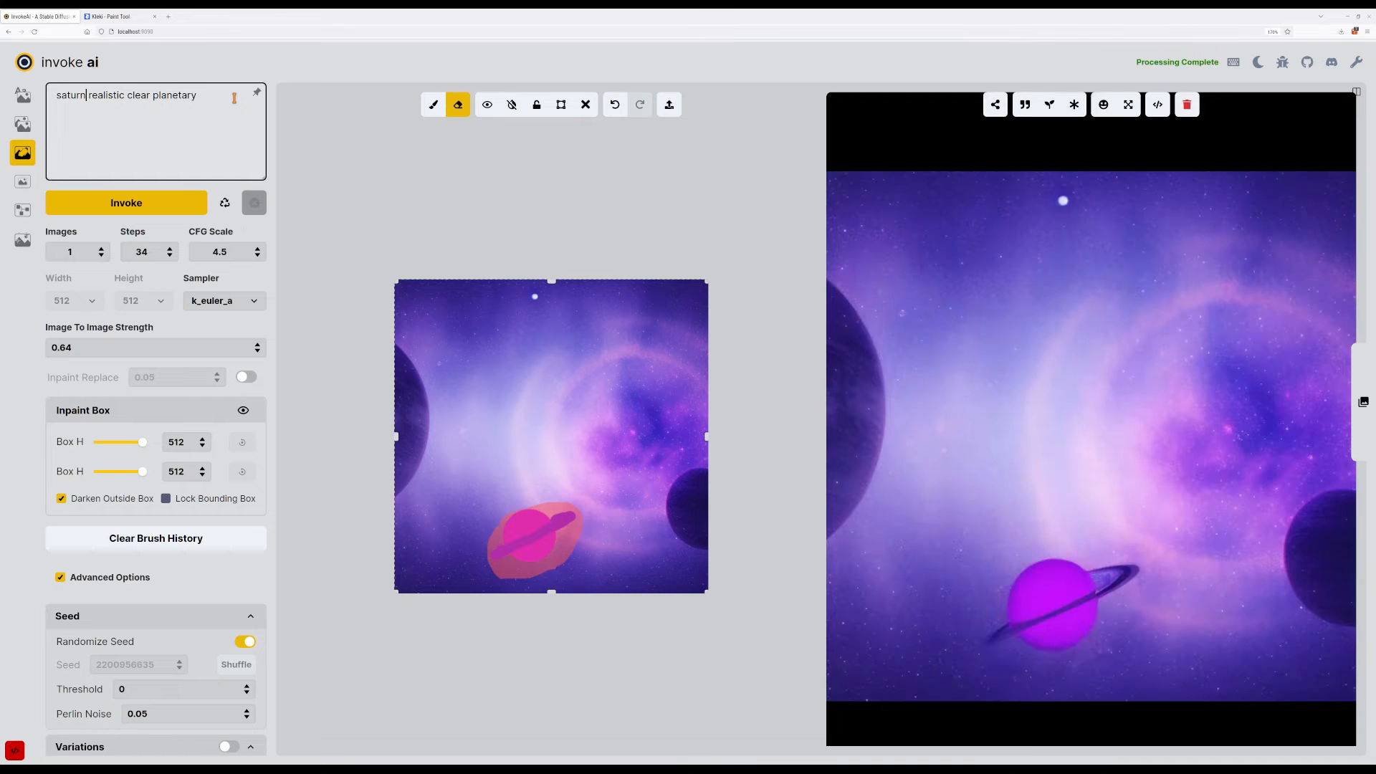
pyautogui.hotkey('ctrl', 'Return')
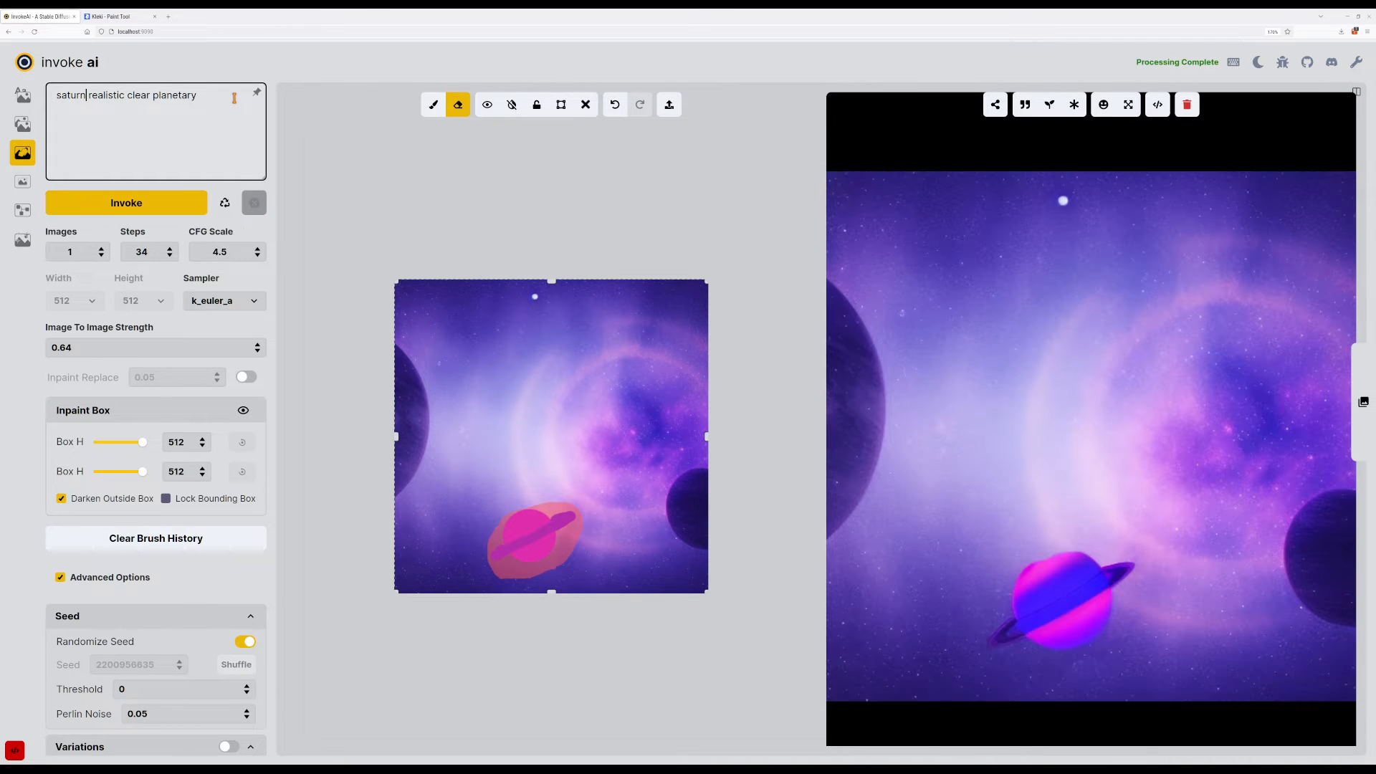
pyautogui.hotkey('ctrl', 'Return')
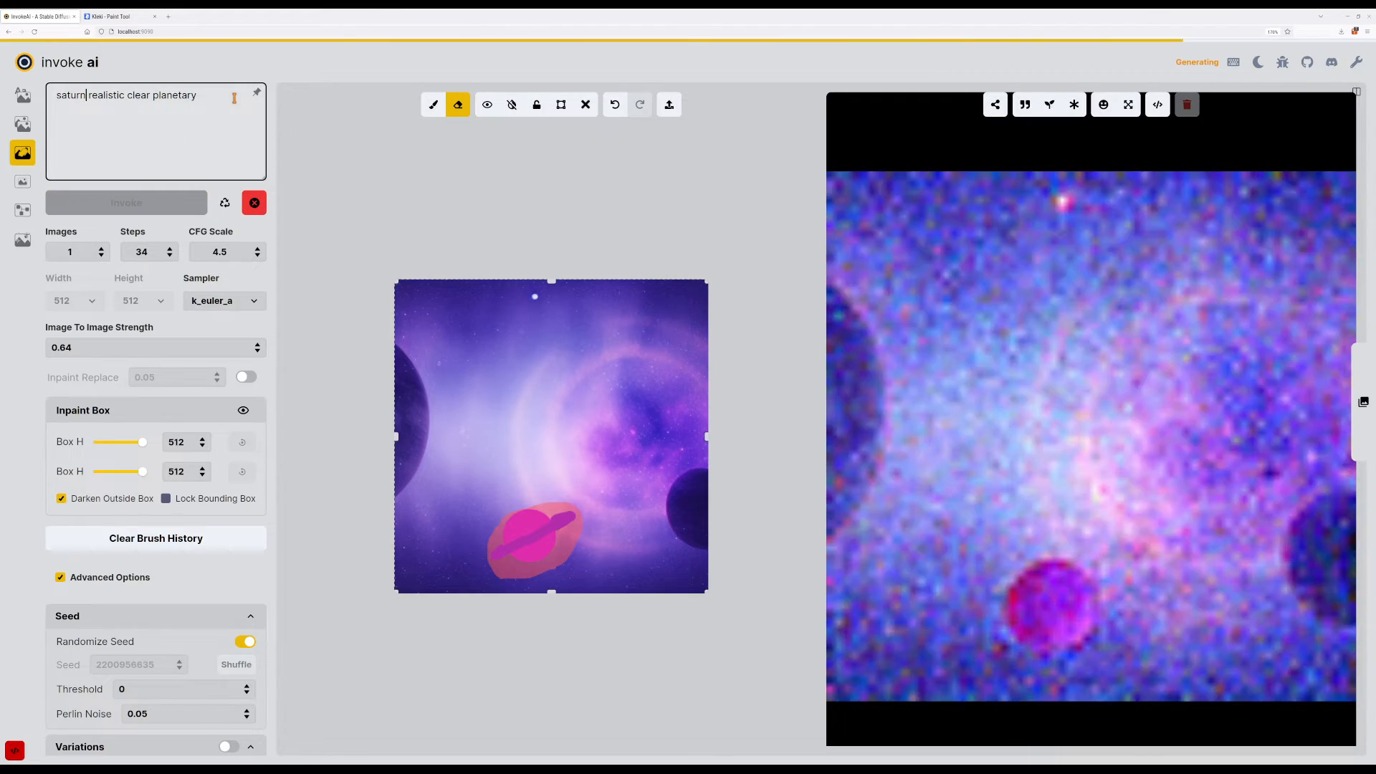
pyautogui.hotkey('ctrl', 'Return')
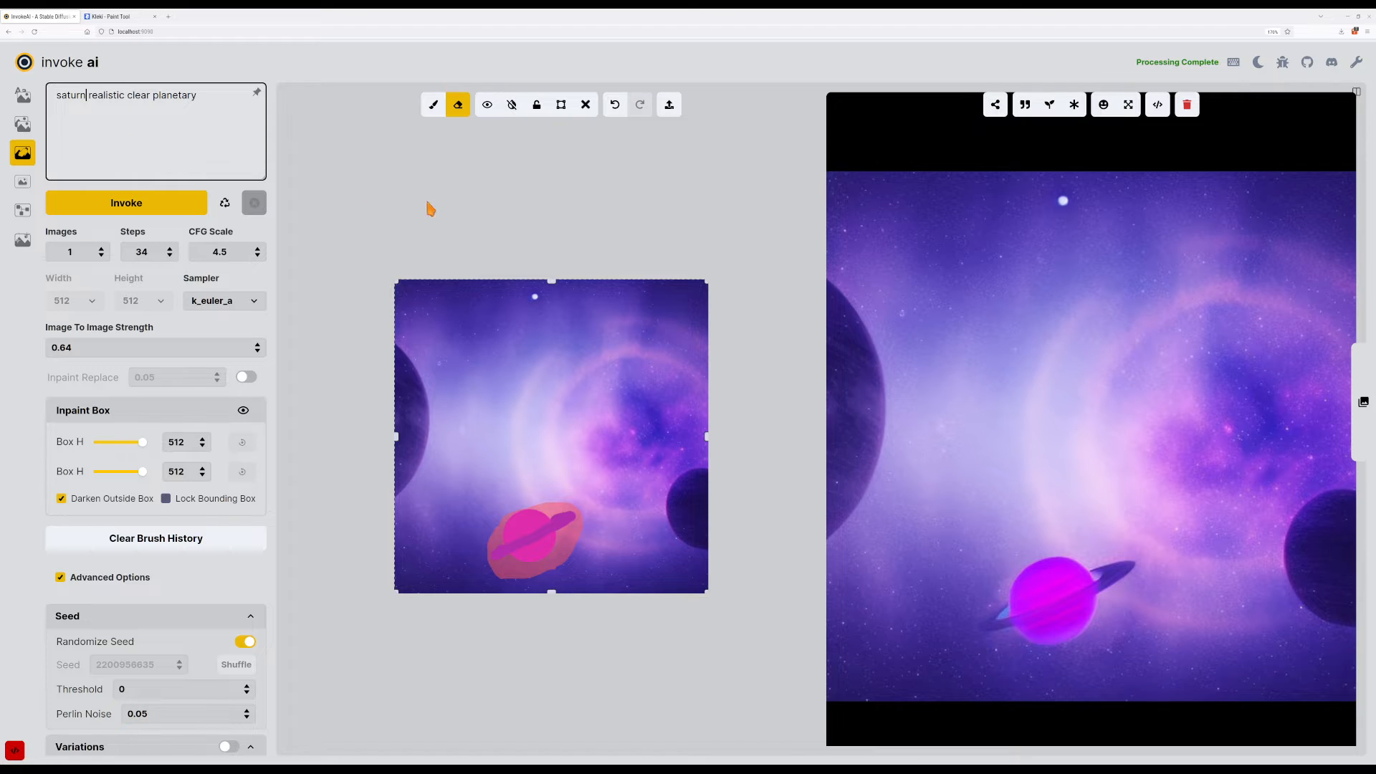
# Send the generated image with the magenta ringed planet to inpainting and clear the old planet mask.
pyautogui.click(995, 105)
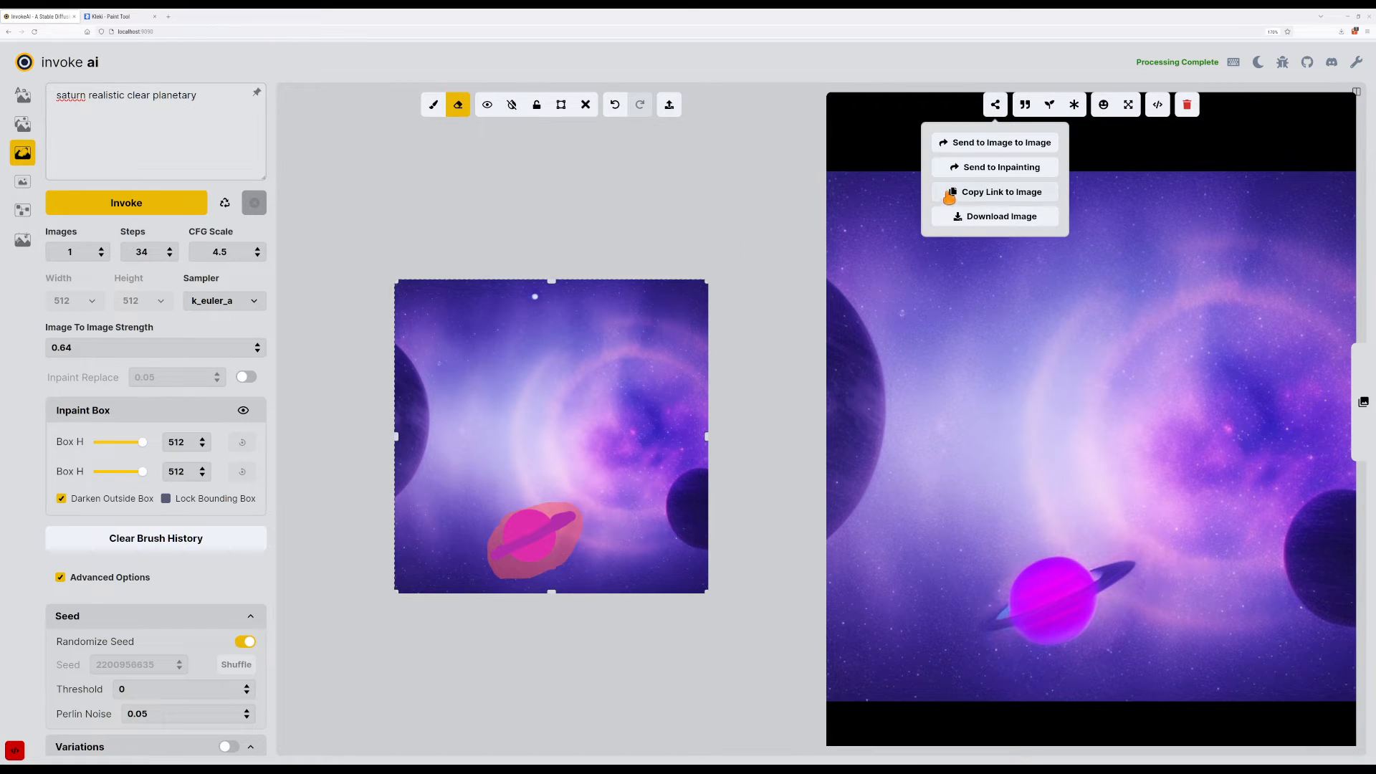
pyautogui.click(997, 169)
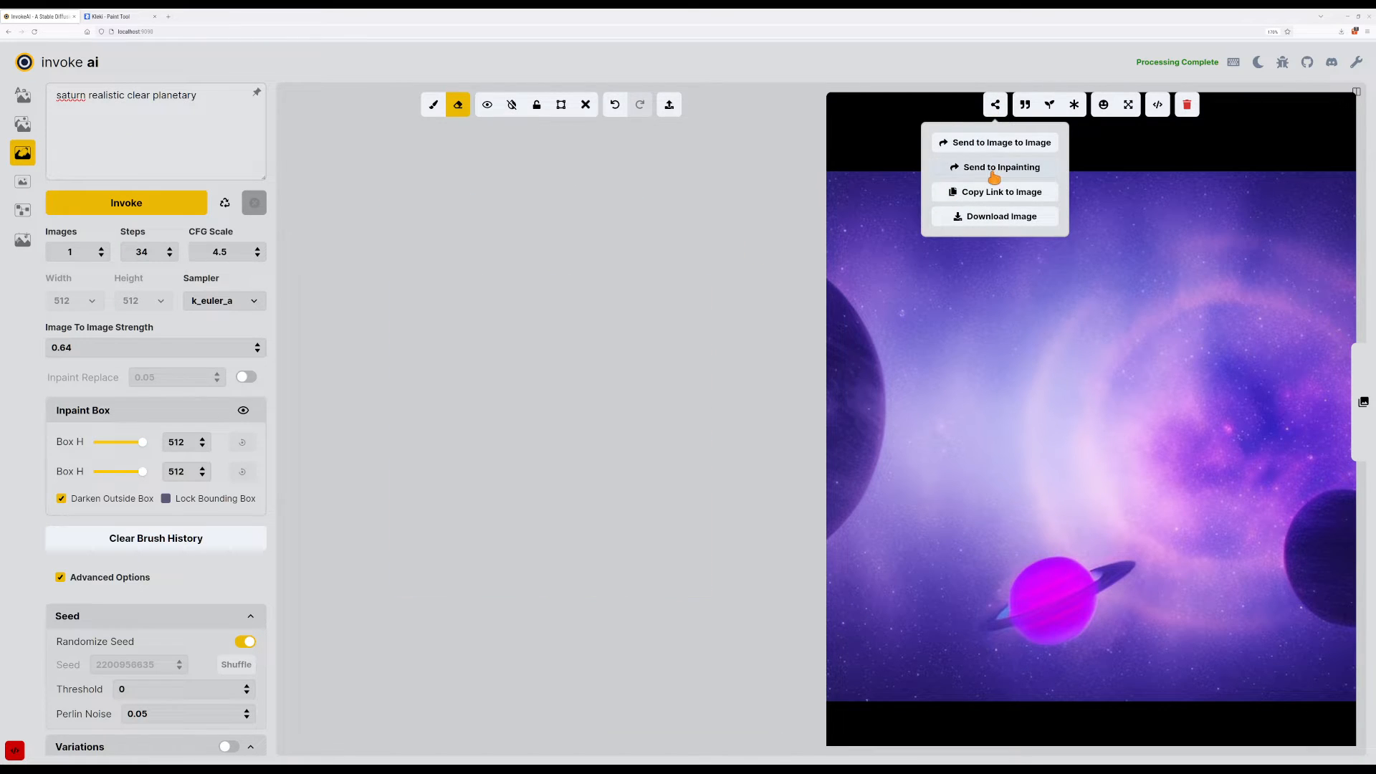
pyautogui.hotkey('shift', 'c')
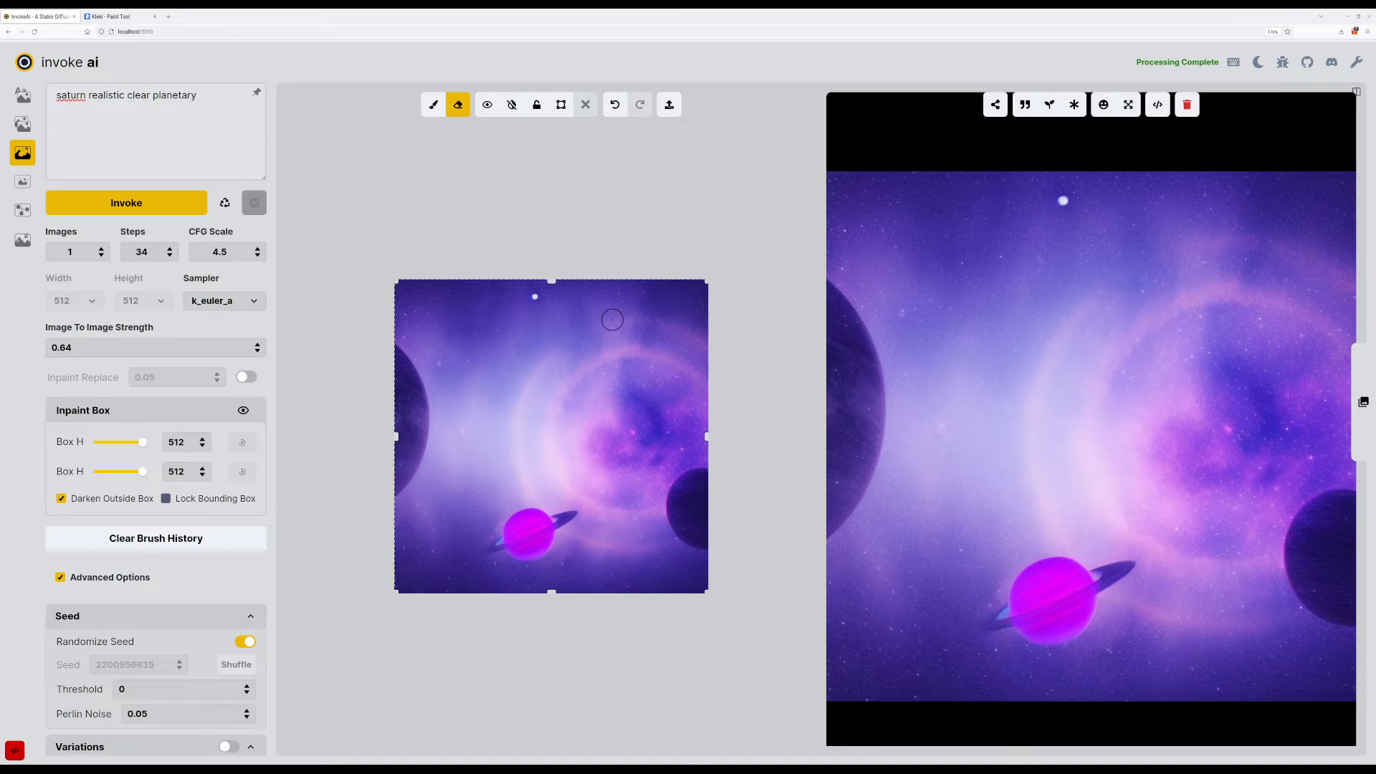
# Copy the generated ringed planet image and paste it into Kleki as a new image.
pyautogui.moveTo(1227, 0); pyautogui.dragTo(1236, 0)
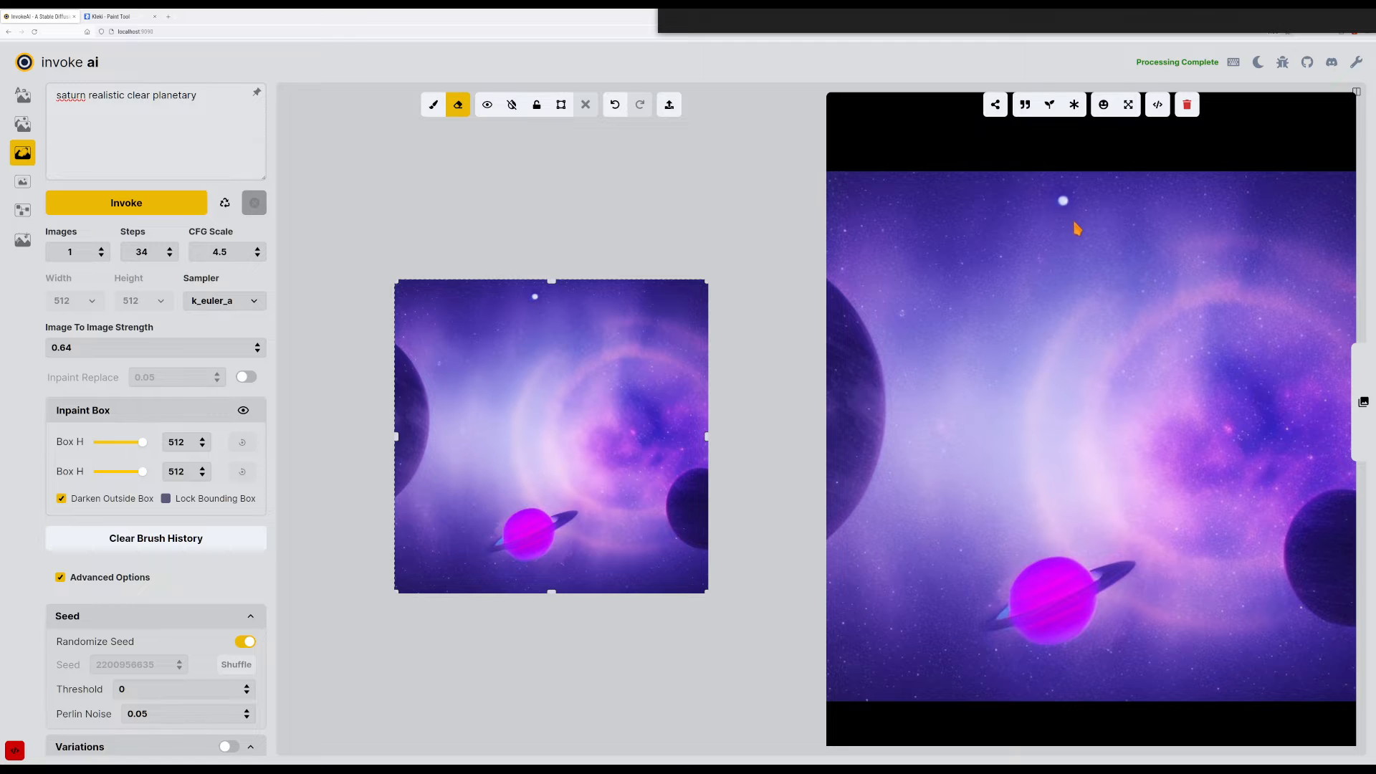
pyautogui.rightClick(954, 430)
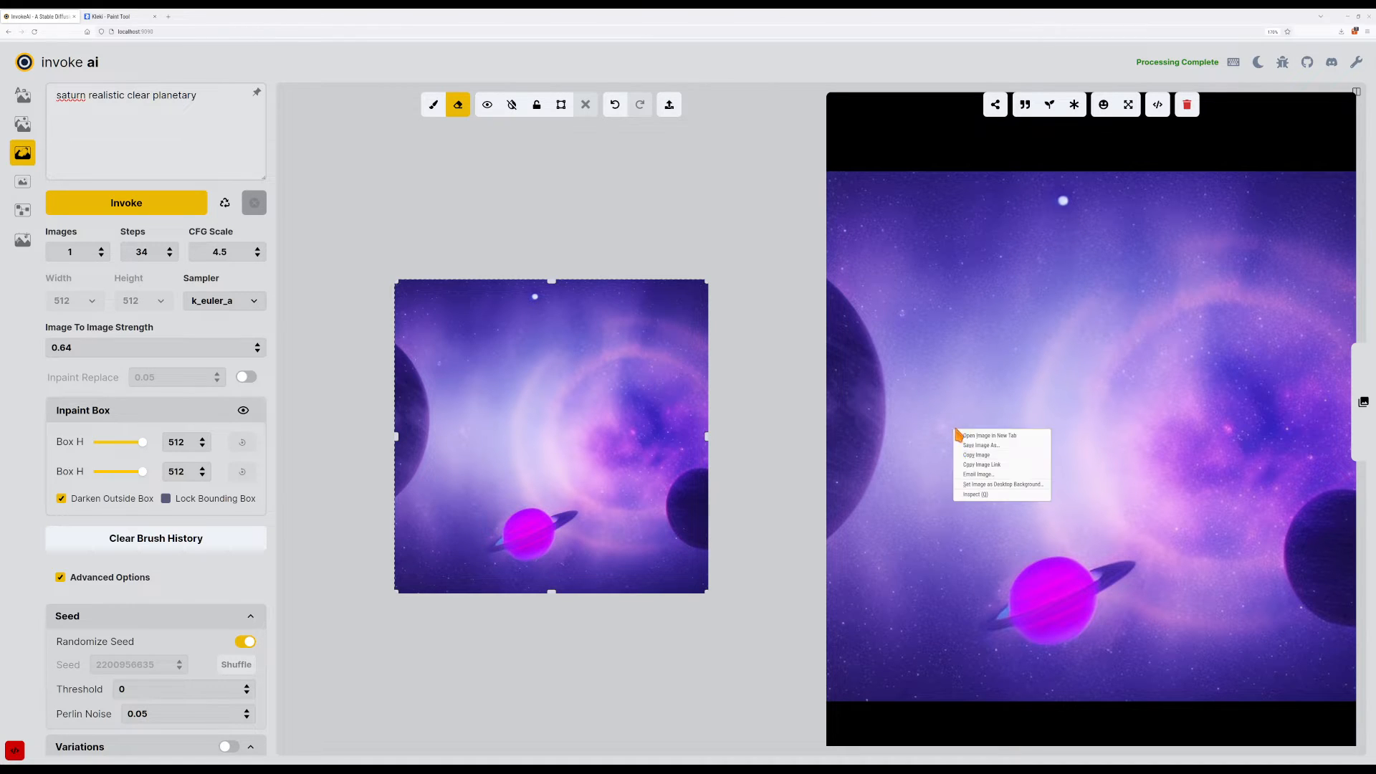
pyautogui.click(962, 456)
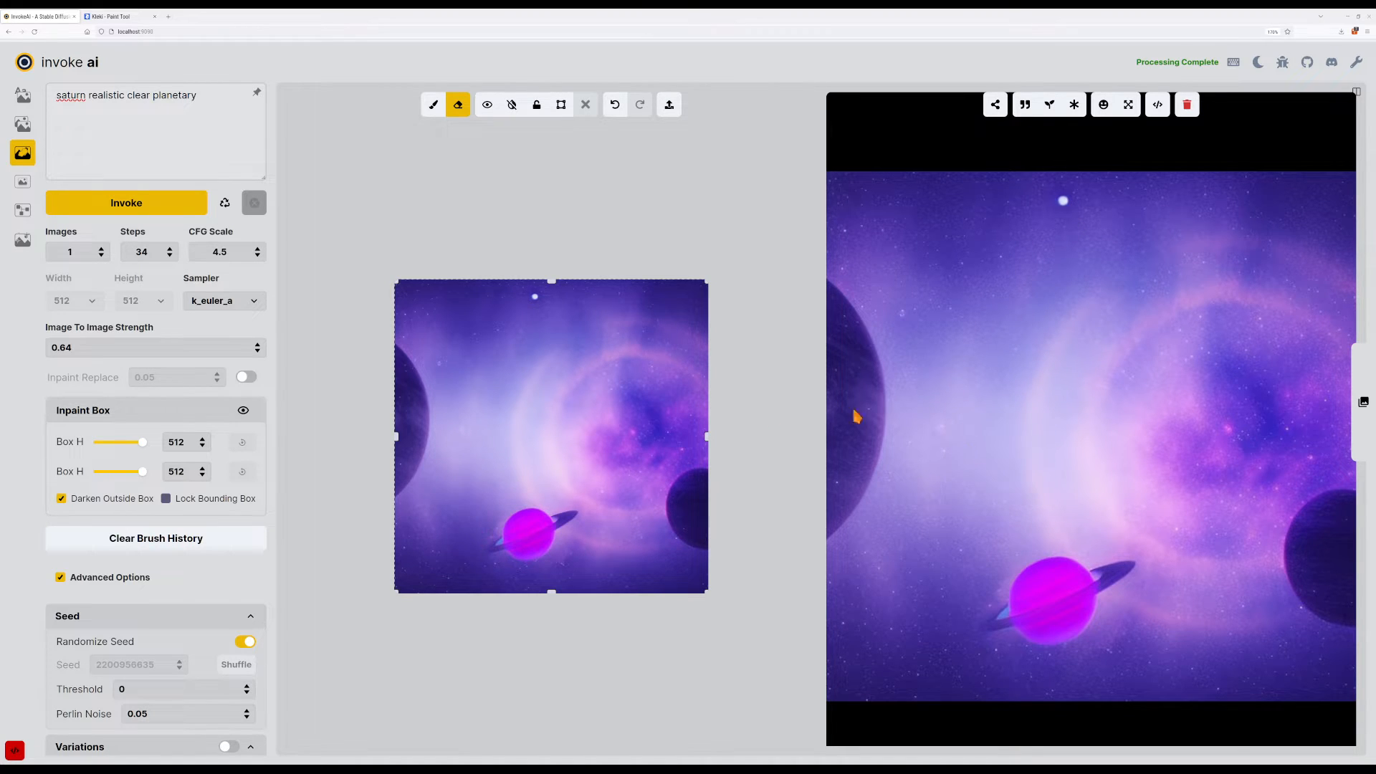
pyautogui.click(134, 17)
pyautogui.hotkey('ctrl', 'v')
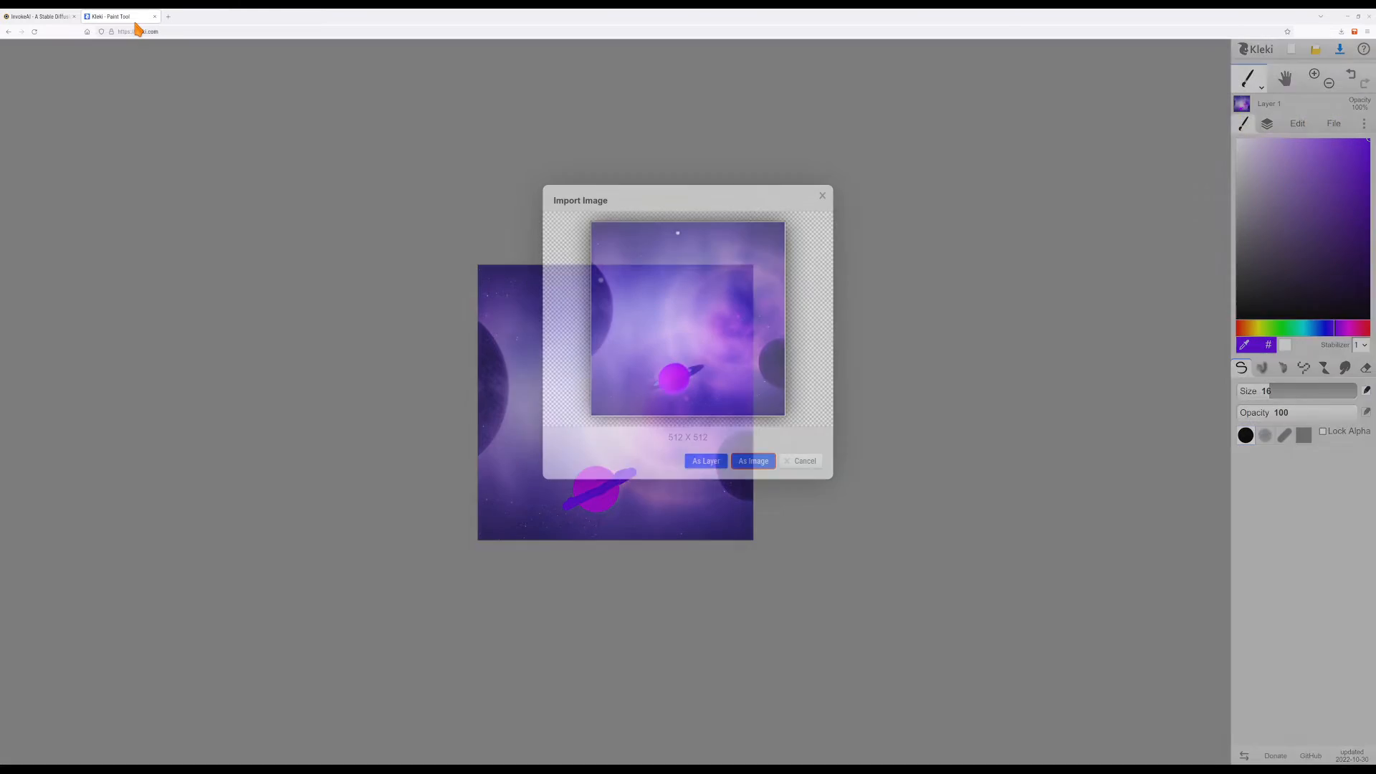
pyautogui.click(770, 461)
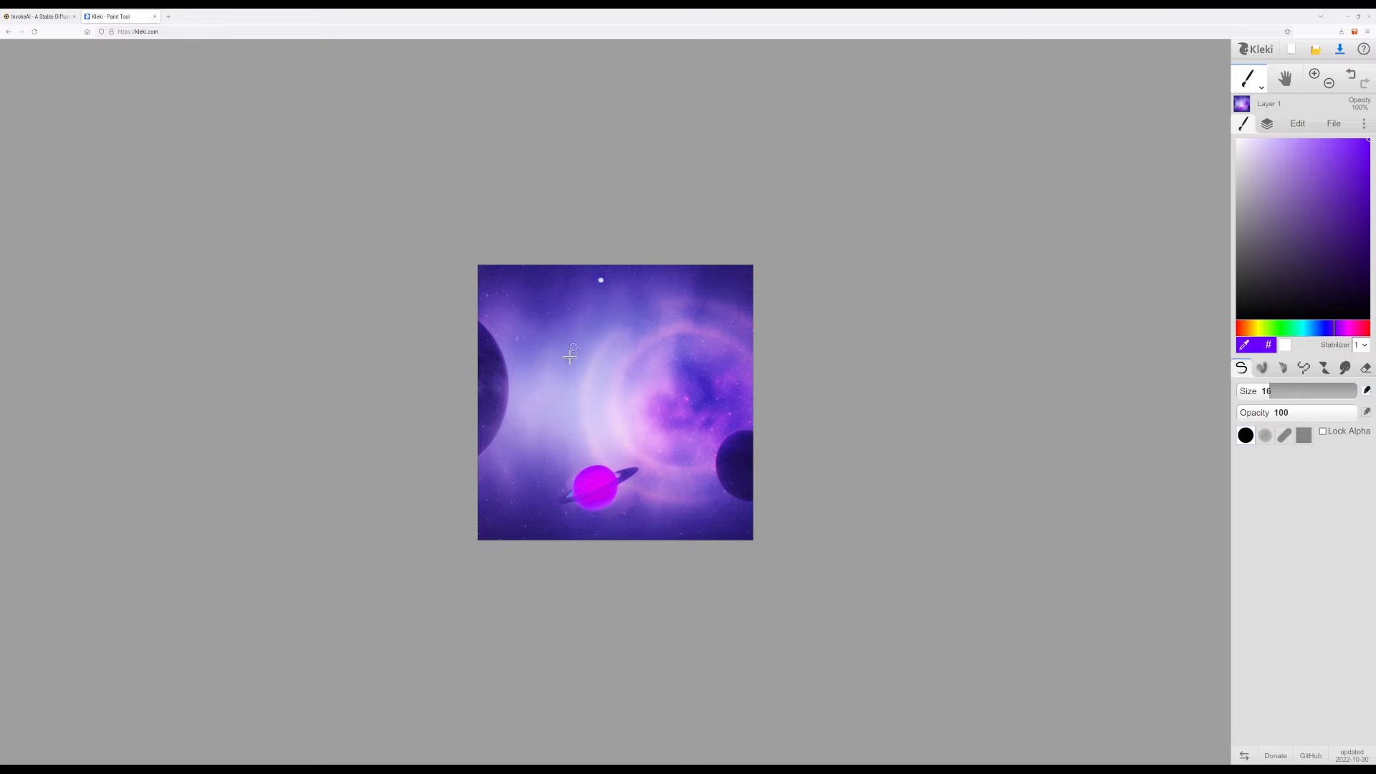
# Set the brush colour to a fully saturated bright turquoise and the brush size to 31.
pyautogui.press(']')
pyautogui.press(']')
pyautogui.press(']')
pyautogui.click(1237, 148)
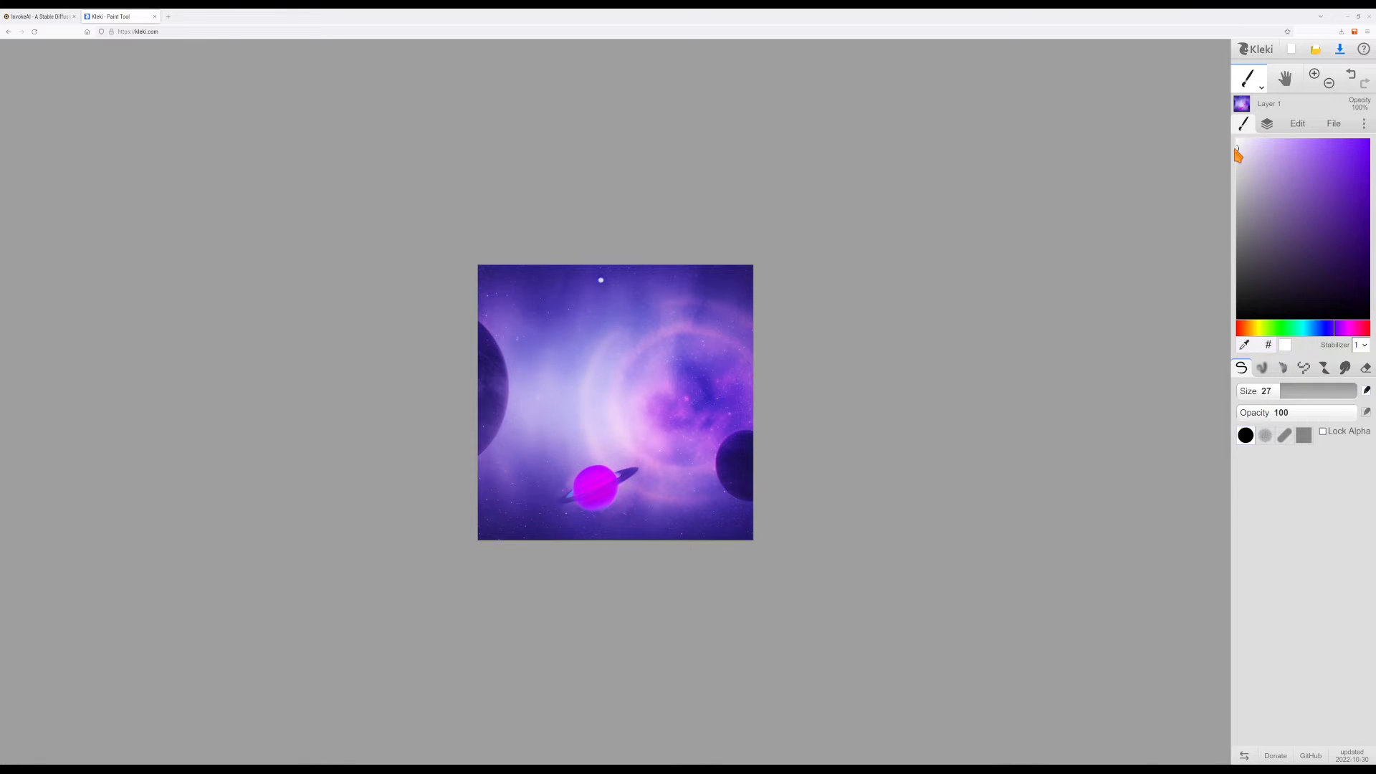
pyautogui.click(1259, 328)
pyautogui.moveTo(1258, 328); pyautogui.dragTo(1248, 328)
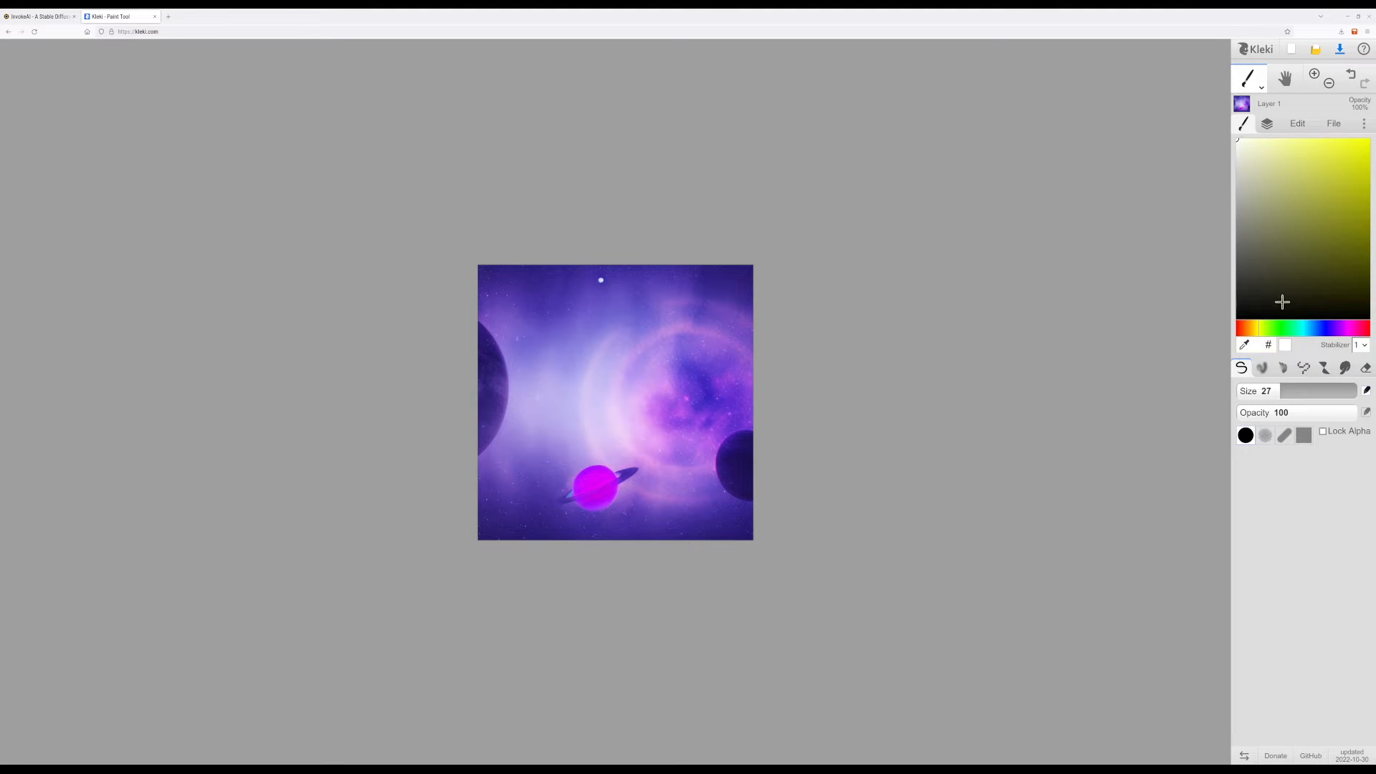
pyautogui.click(1296, 329)
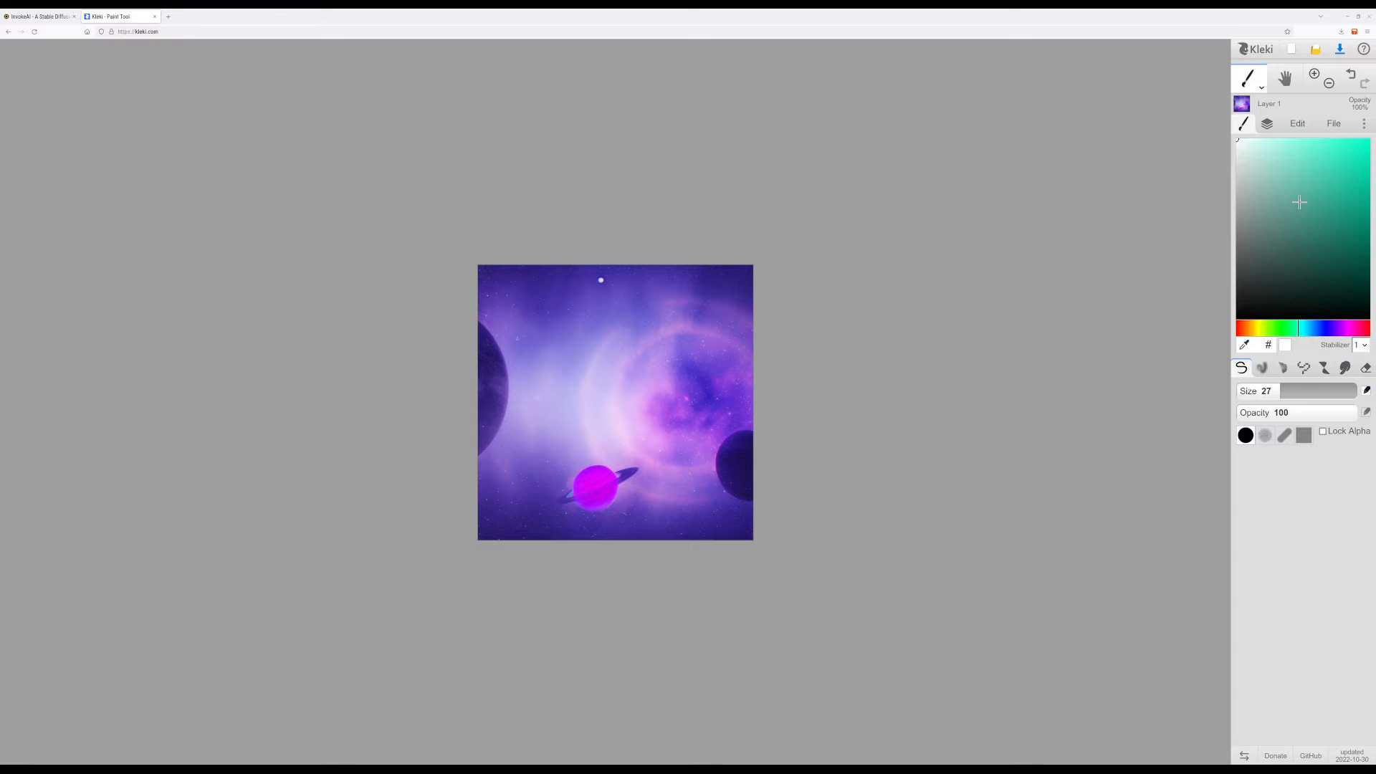
pyautogui.click(1368, 141)
pyautogui.press(']')
pyautogui.press(']')
pyautogui.press(']')
pyautogui.press('[')
pyautogui.press('[')
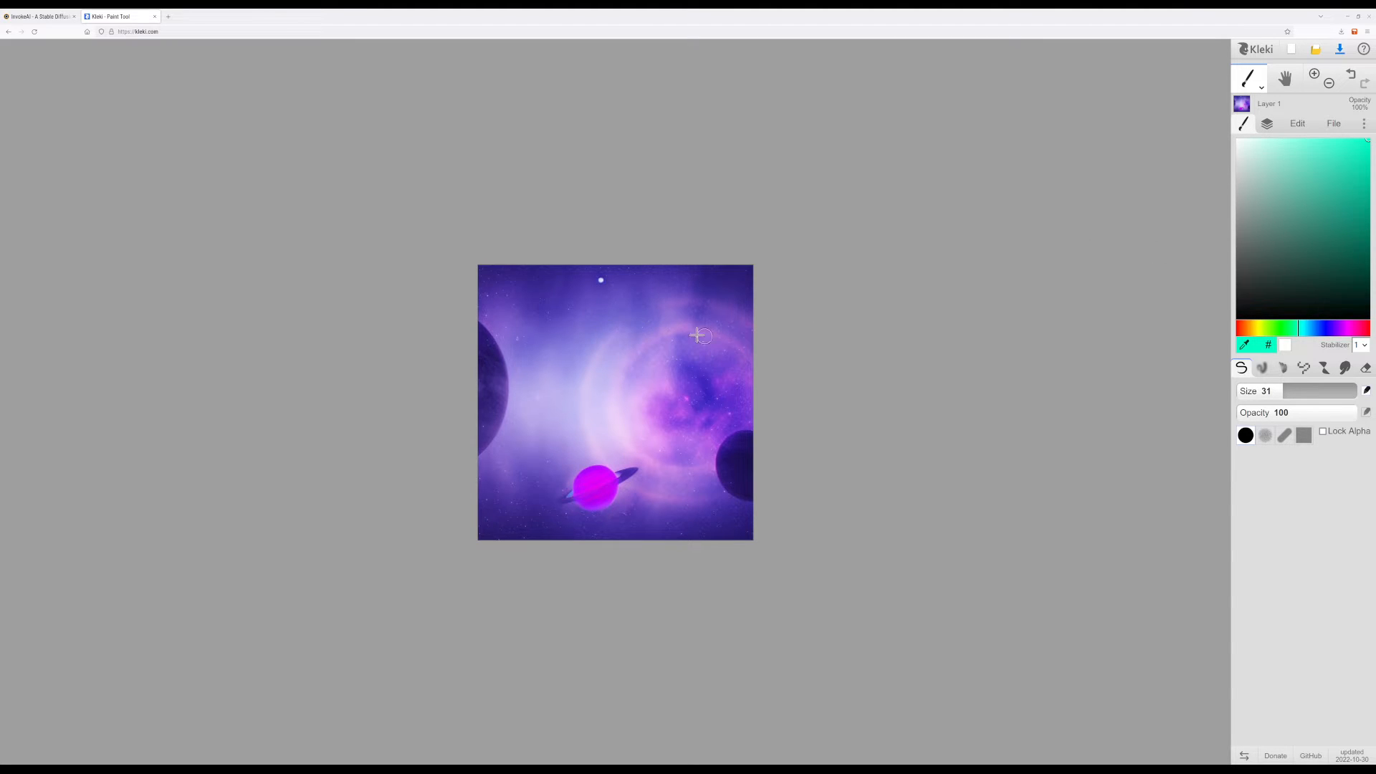
# Paint a short curved turquoise comet stroke near the small white star, with a thicker head at its lower end.
pyautogui.moveTo(600, 322); pyautogui.dragTo(647, 294)
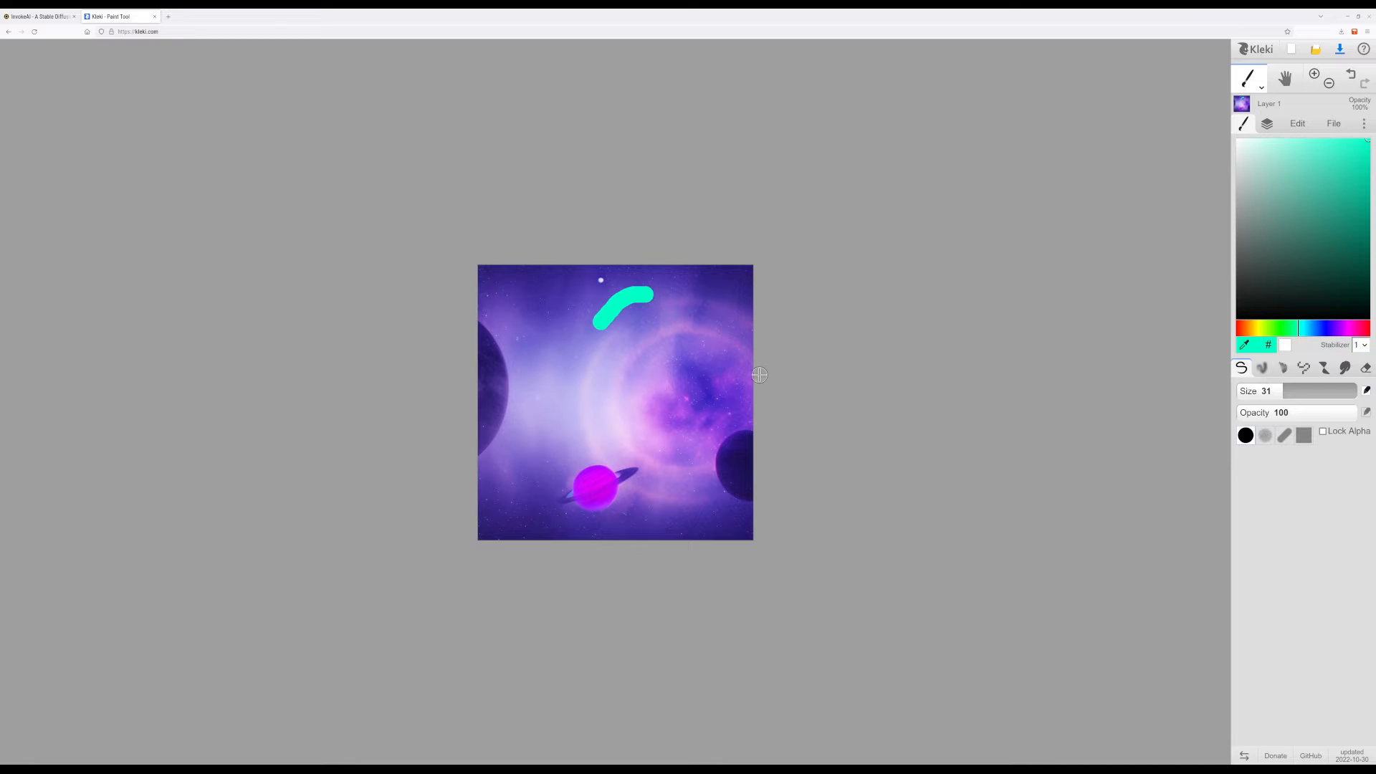
pyautogui.press('[')
pyautogui.press('[')
pyautogui.press('[')
pyautogui.press(']')
pyautogui.press(']')
pyautogui.press(']')
pyautogui.press('[')
# Save the painted image as a PNG and load it into the InvokeAI inpainting canvas.
pyautogui.click(1340, 48)
pyautogui.moveTo(1276, 51)
pyautogui.mouseDown()
pyautogui.moveTo(716, 123)
pyautogui.moveTo(151, 58)
pyautogui.moveTo(46, 18)
pyautogui.moveTo(578, 501)
pyautogui.mouseUp()
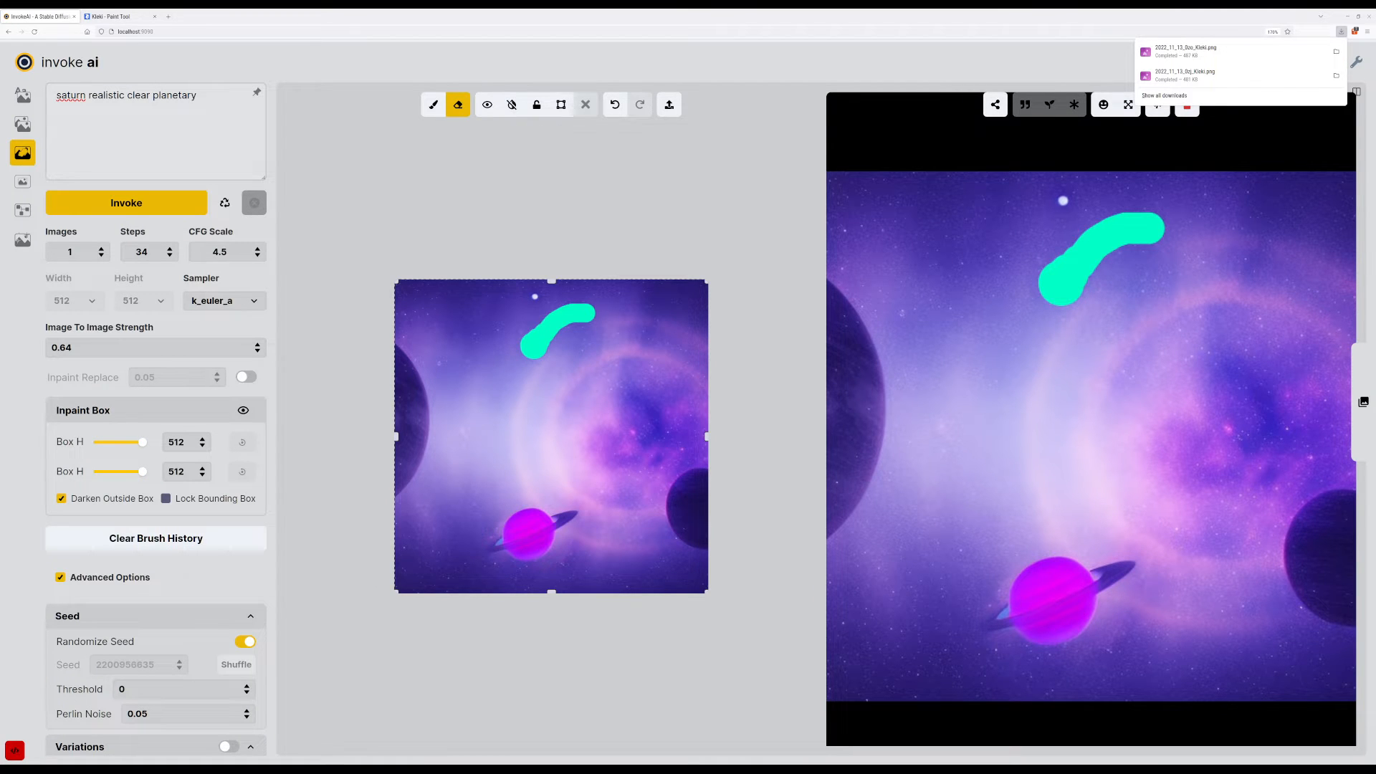
pyautogui.click(560, 4)
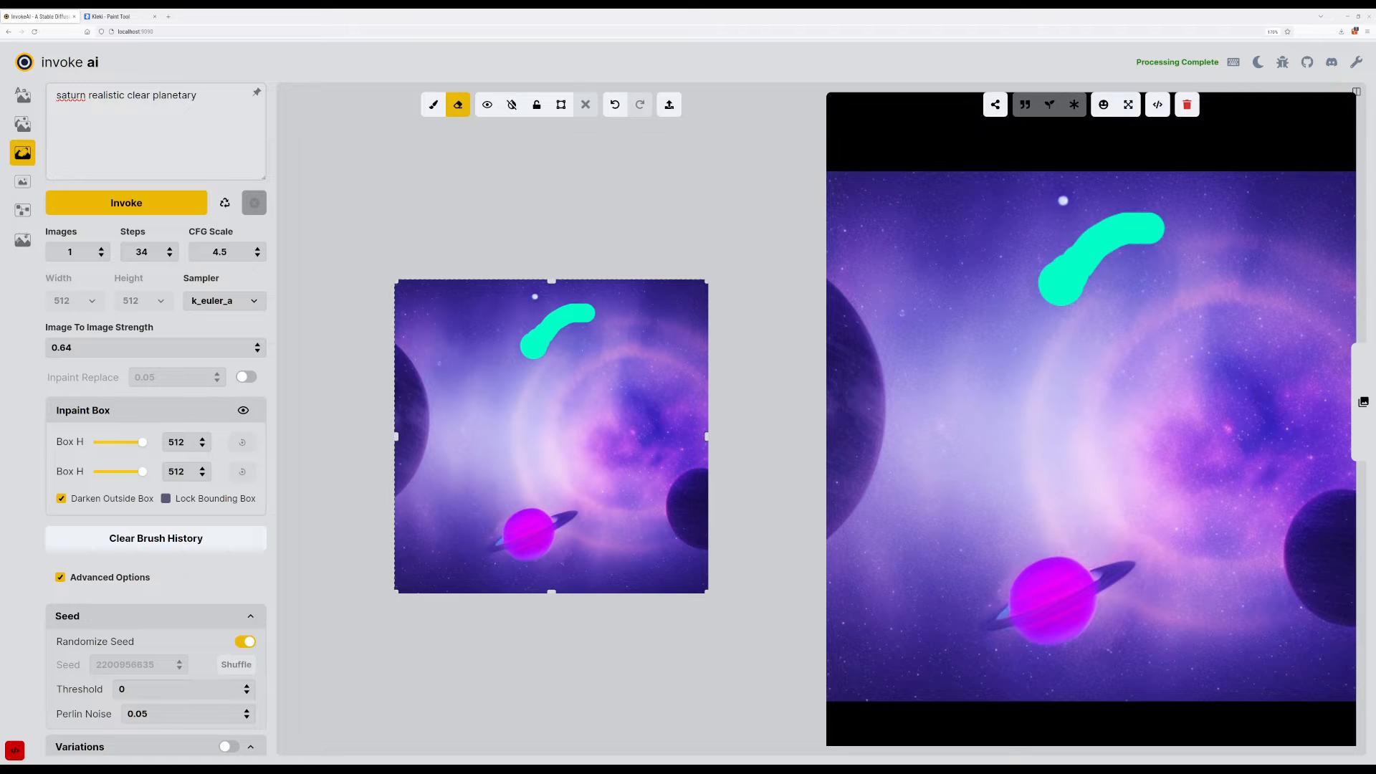
# Enlarge the picture-in-picture video, watch it full screen, and close it.
pyautogui.moveTo(556, 9); pyautogui.dragTo(1001, 296)
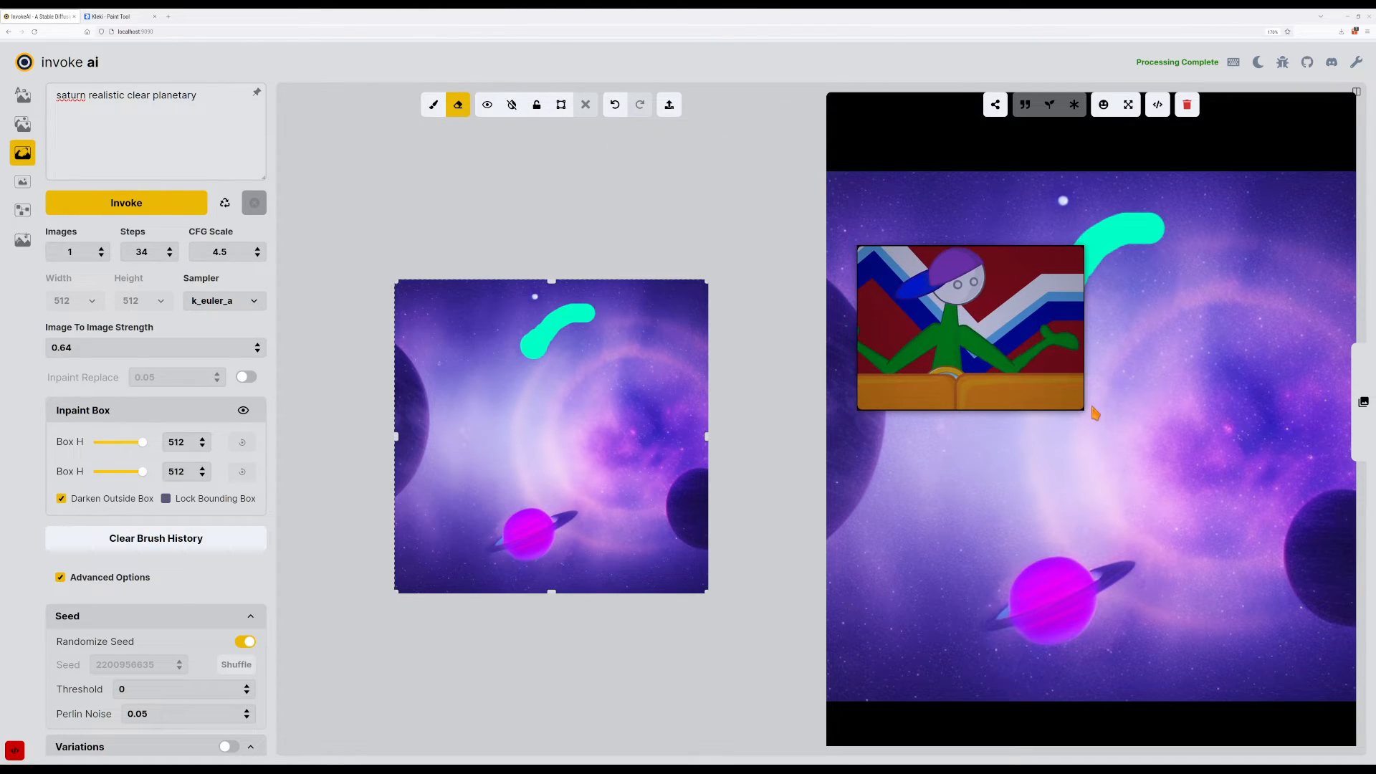
pyautogui.moveTo(1077, 404); pyautogui.dragTo(1333, 599)
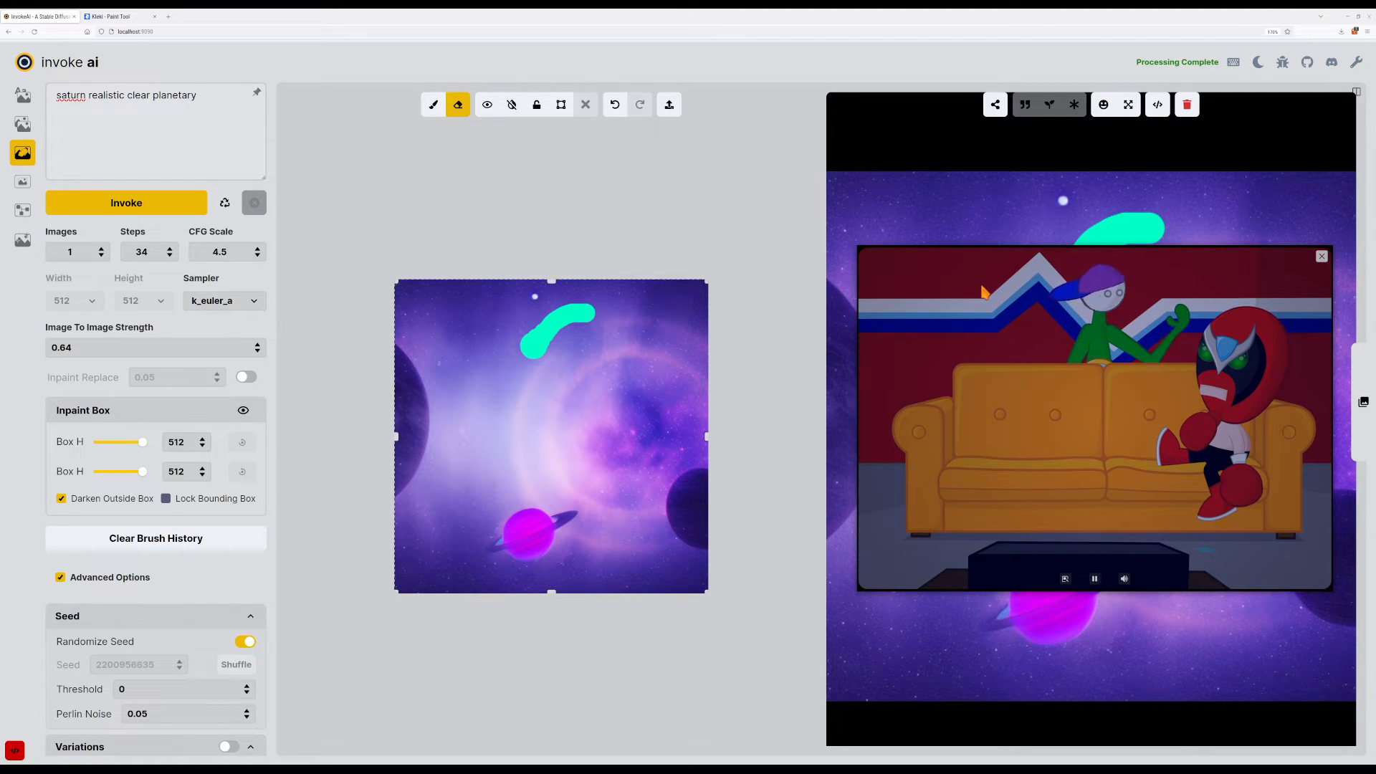
pyautogui.moveTo(1193, 286); pyautogui.dragTo(829, 292)
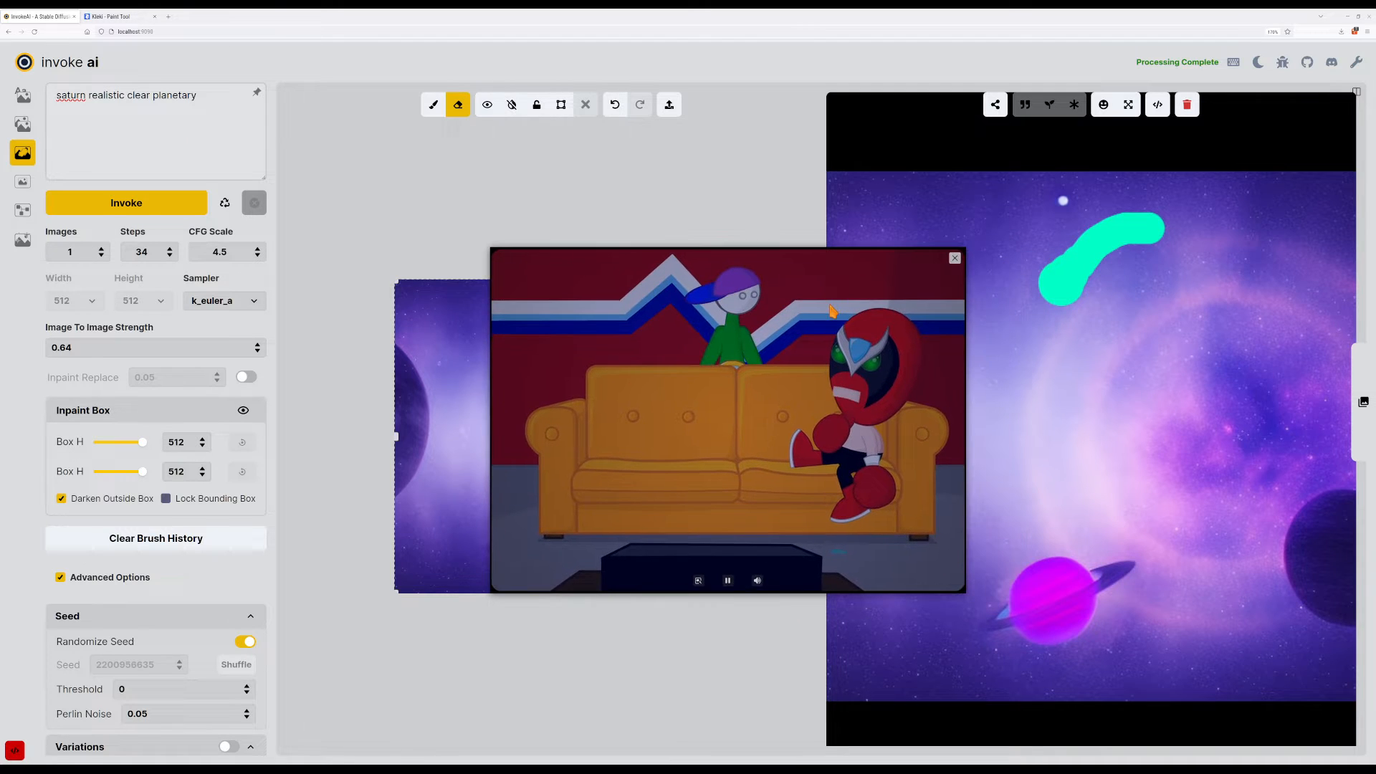
pyautogui.doubleClick(829, 291)
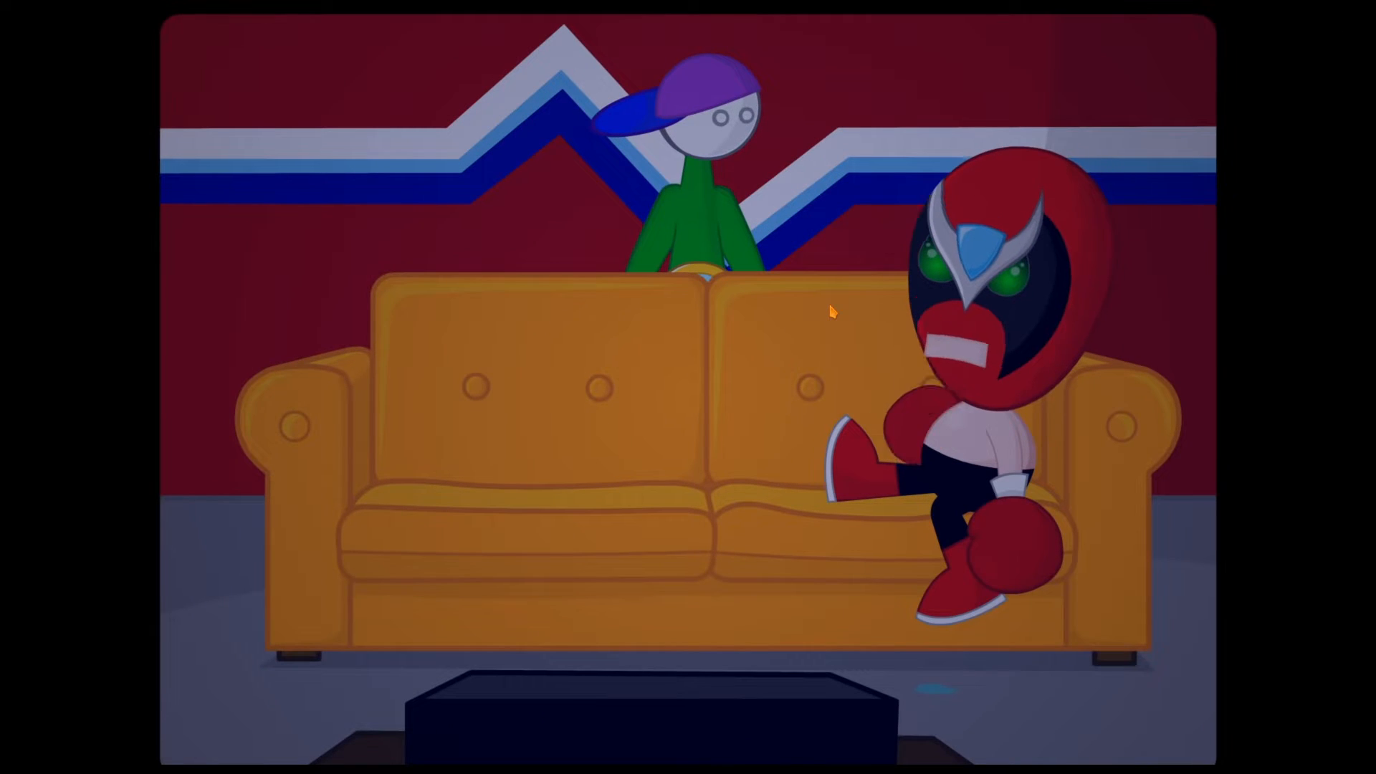
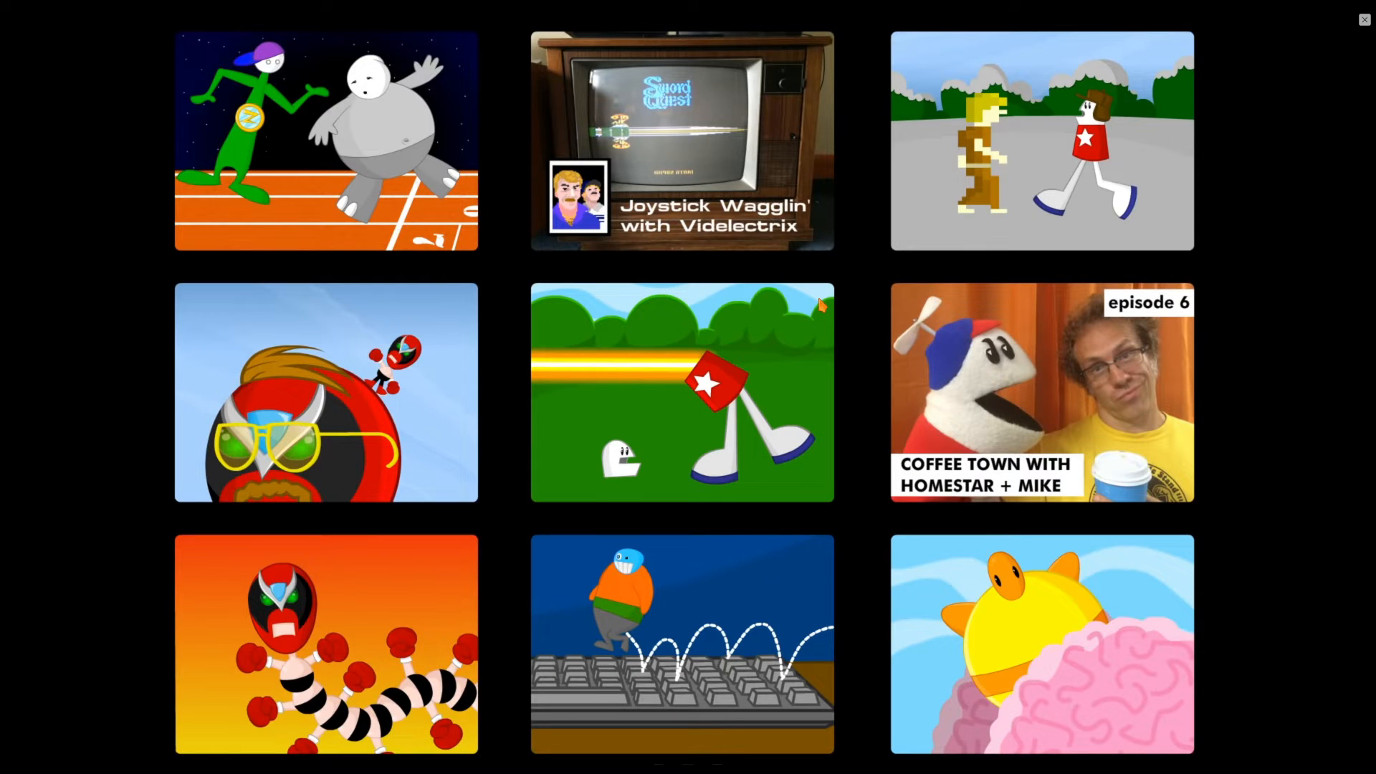
pyautogui.press('Escape')
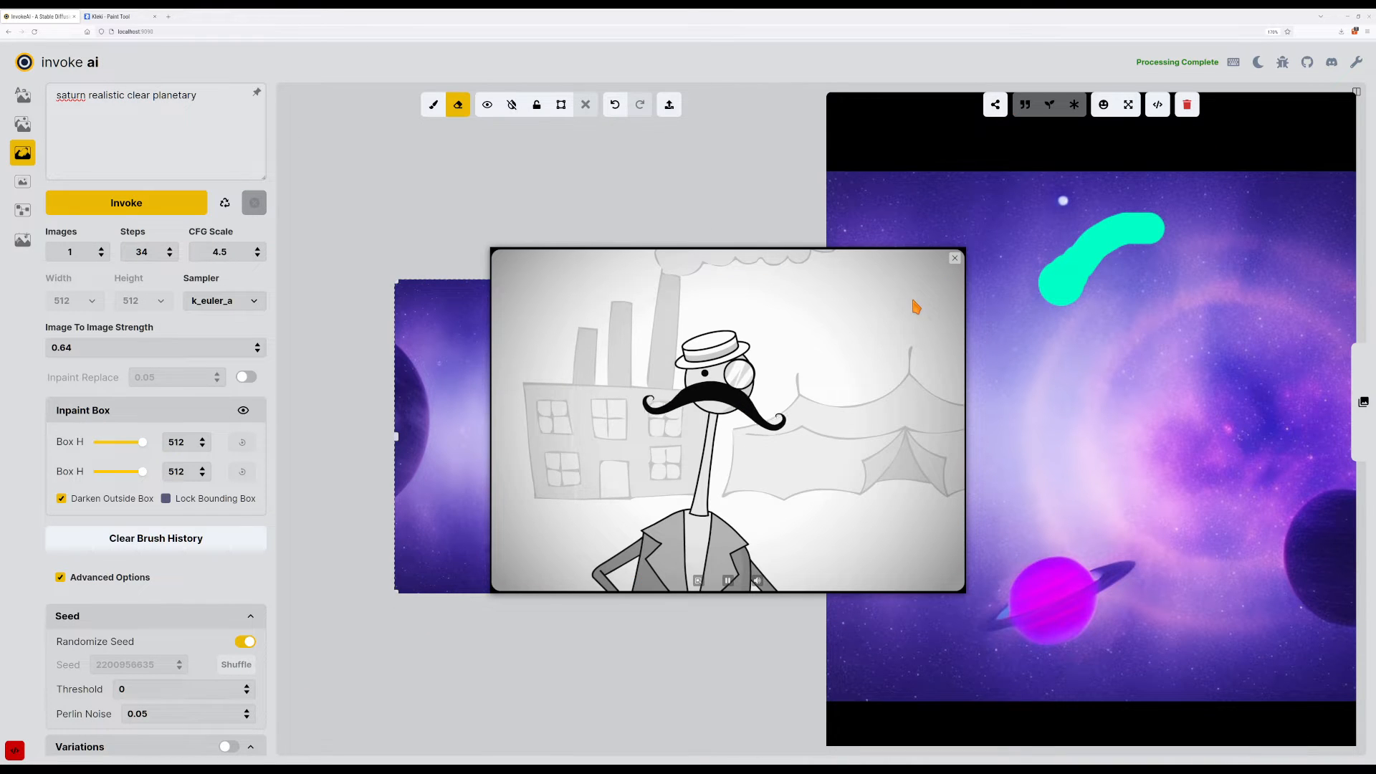
pyautogui.moveTo(807, 344); pyautogui.dragTo(752, 329)
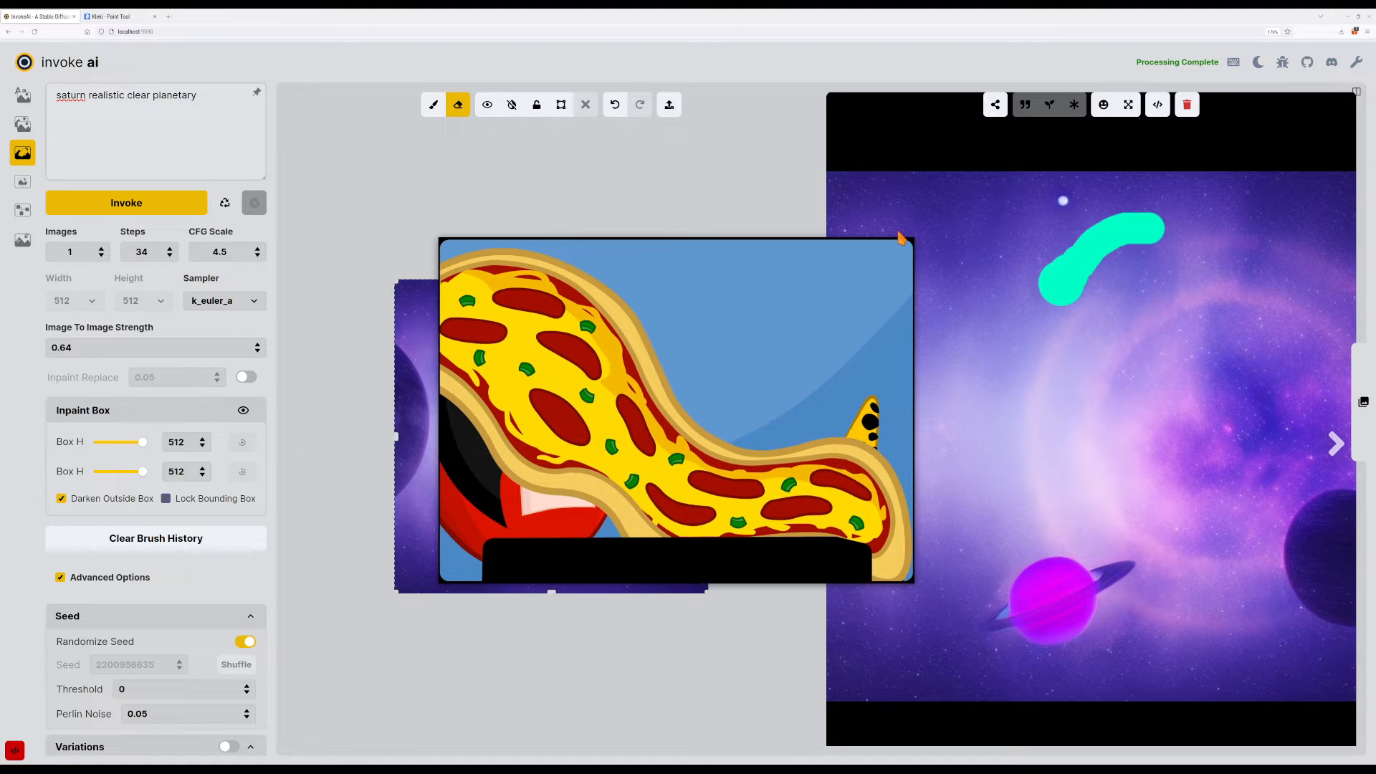
pyautogui.moveTo(906, 250)
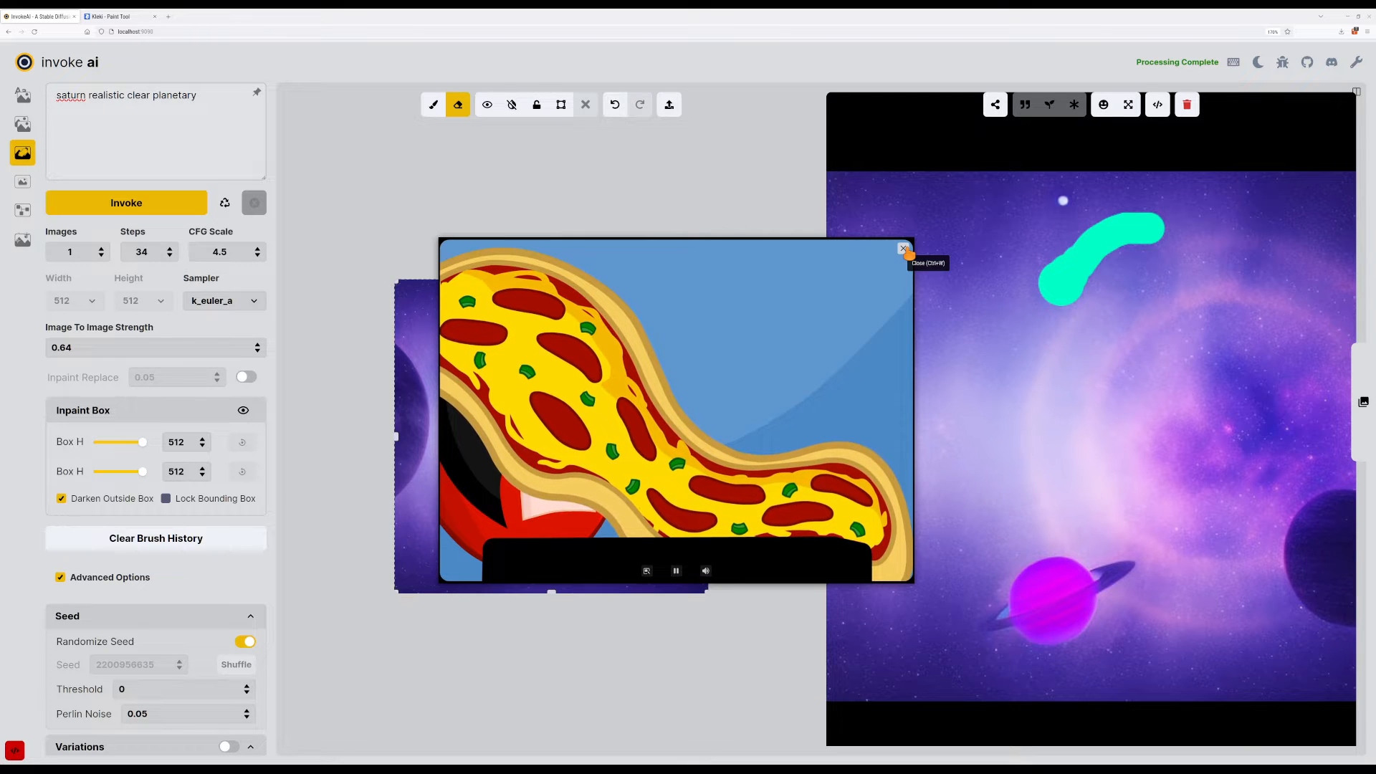
pyautogui.click(905, 249)
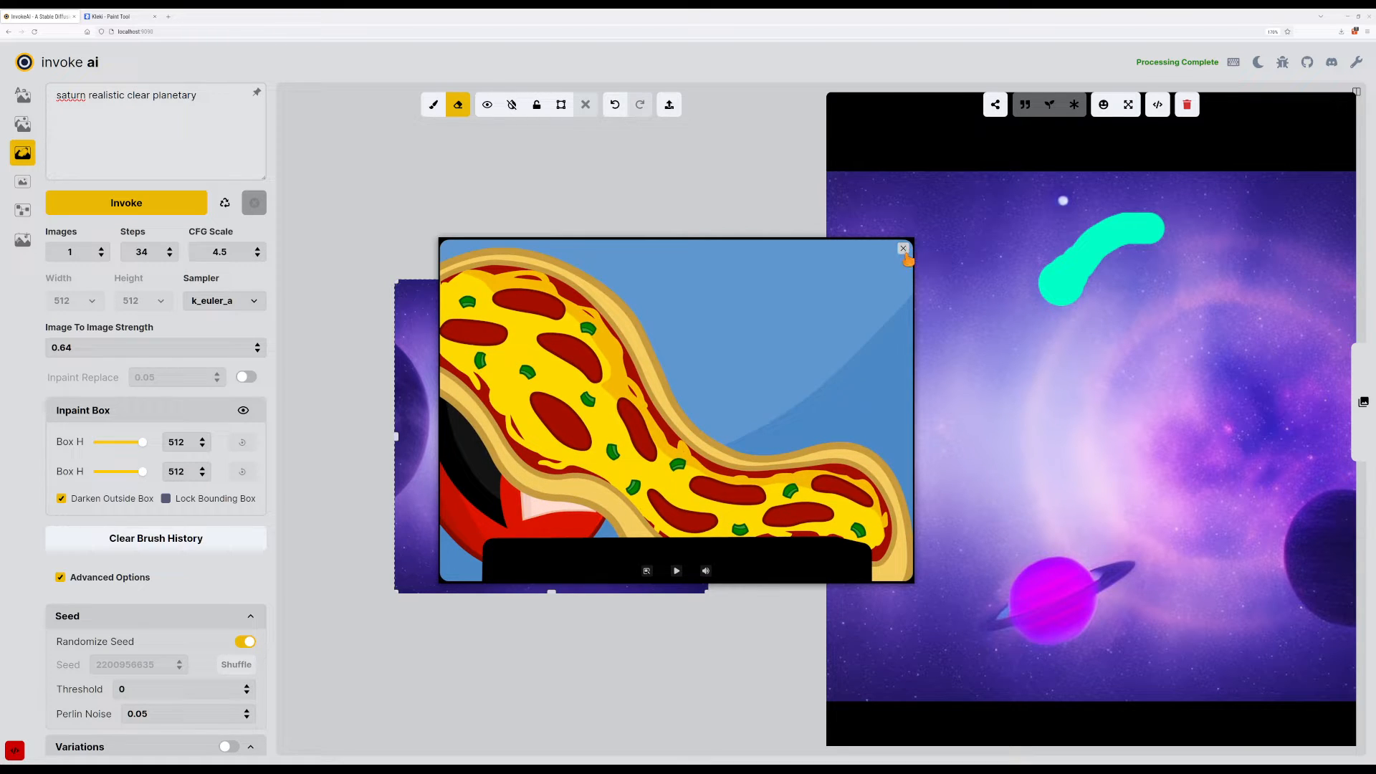
pyautogui.click(904, 250)
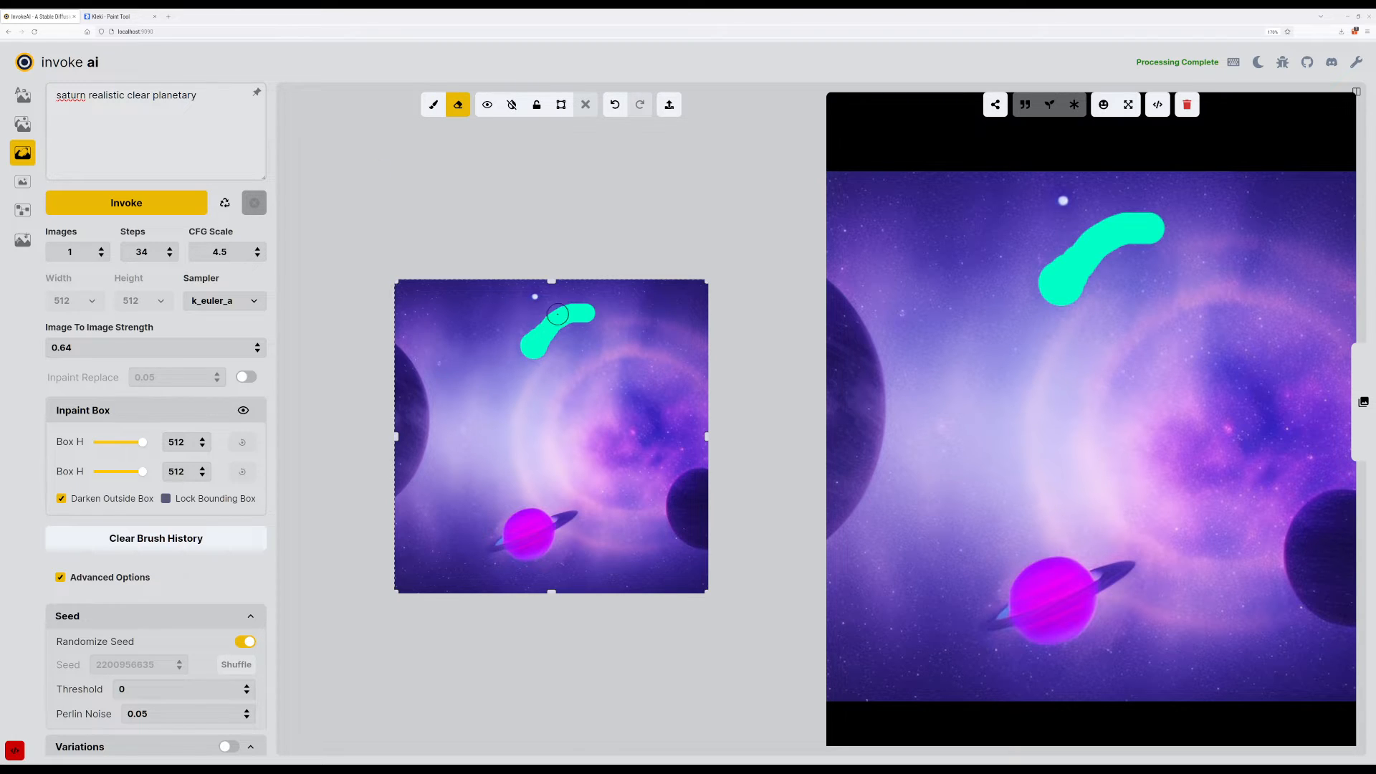
# Paint an inpainting mask over the whole turquoise comet stroke with a small margin around it.
pyautogui.moveTo(528, 338); pyautogui.dragTo(527, 342)
pyautogui.press('b')
pyautogui.moveTo(529, 353)
pyautogui.mouseDown()
pyautogui.moveTo(589, 320)
pyautogui.moveTo(541, 325)
pyautogui.mouseUp()
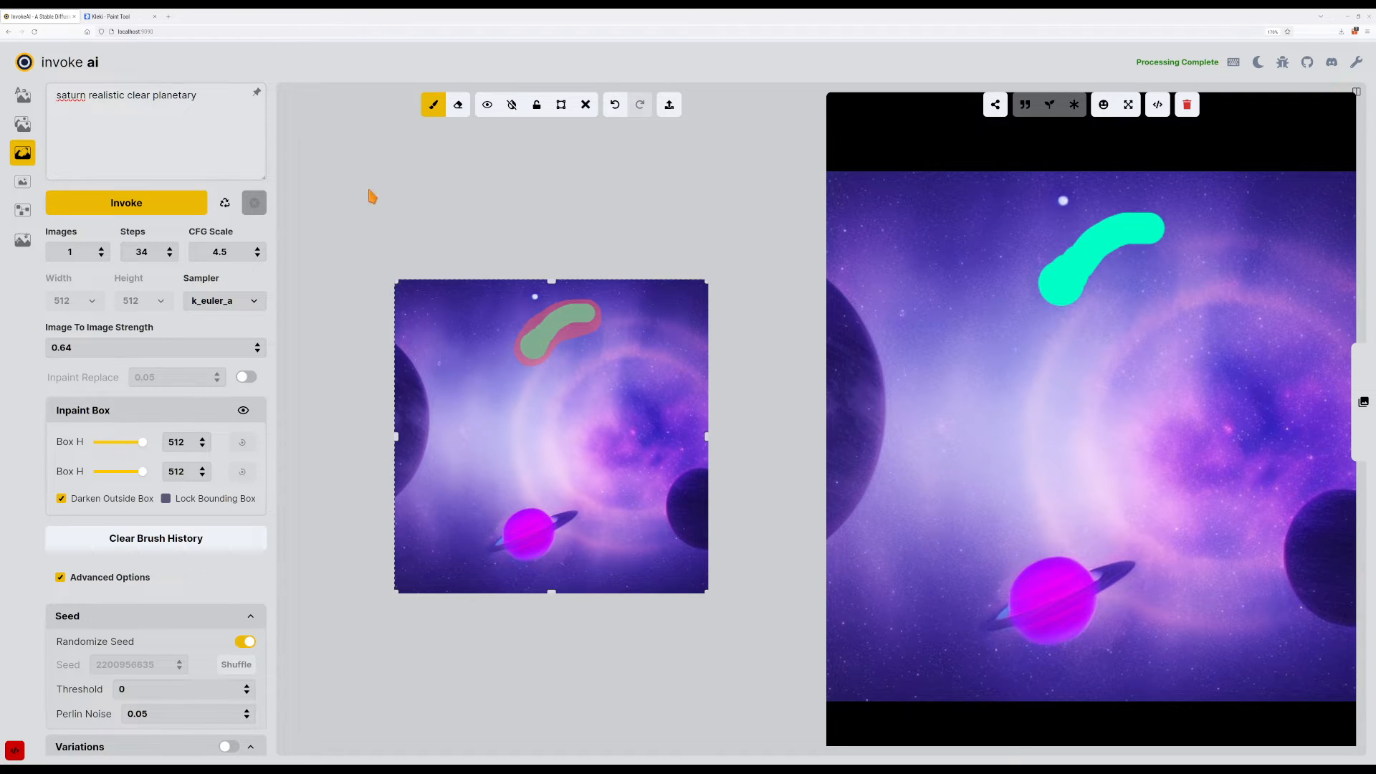
# Replace the prompt with "pretty comet" and generate the masked area.
pyautogui.click(139, 141)
pyautogui.hotkey('ctrl', 'a')
pyautogui.write('p')
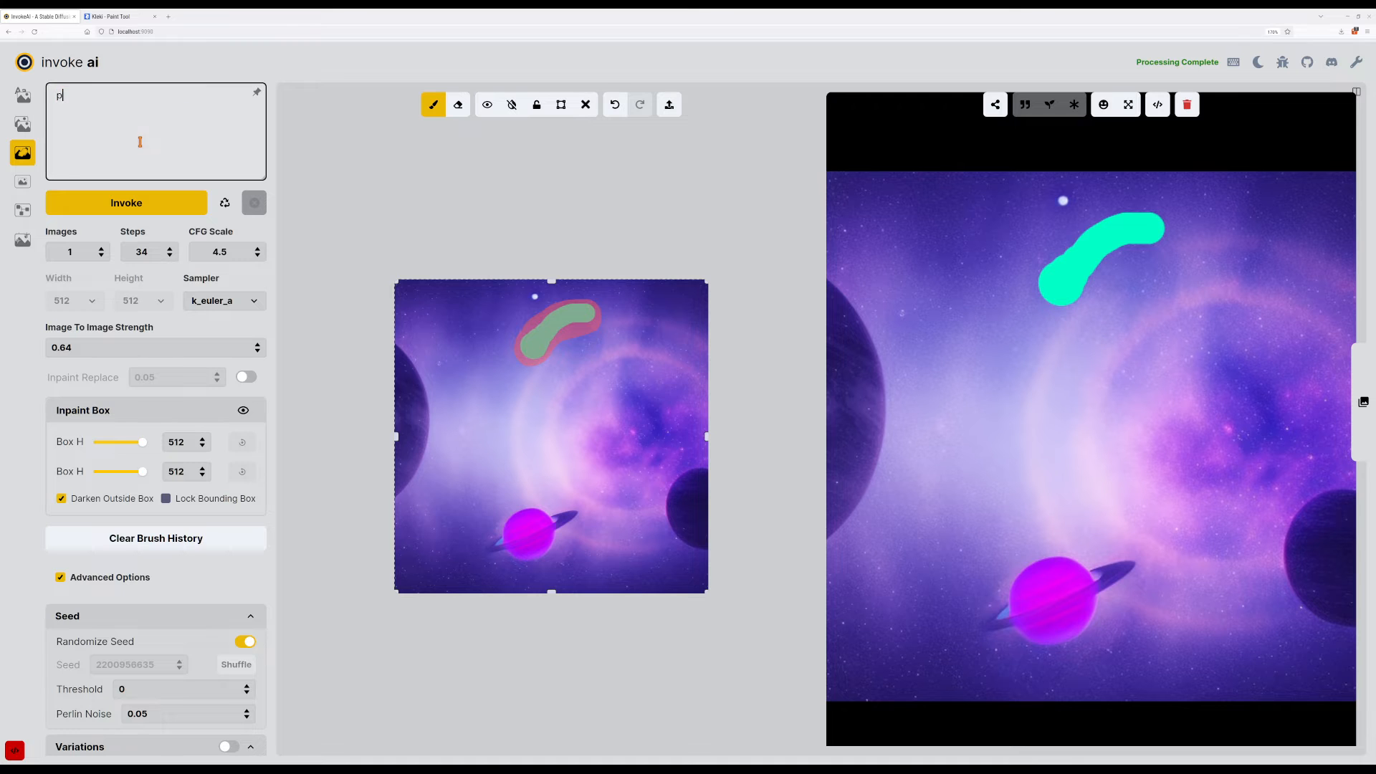
pyautogui.write('retty comet')
pyautogui.press('Return')
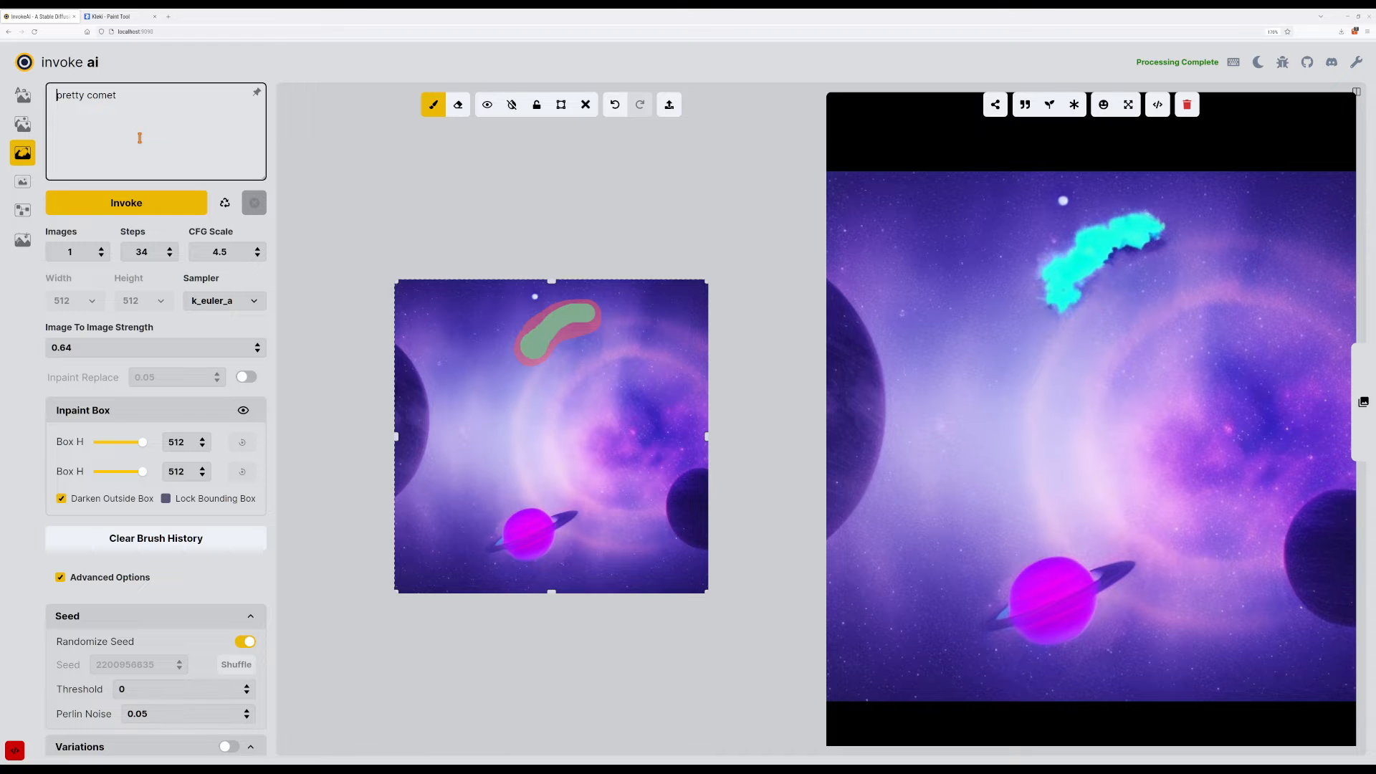
# Regenerate the masked area several times with the prompt shortened to "comet" and the image-to-image strength set to 0.76.
pyautogui.press('BackSpace')
pyautogui.press('Return')
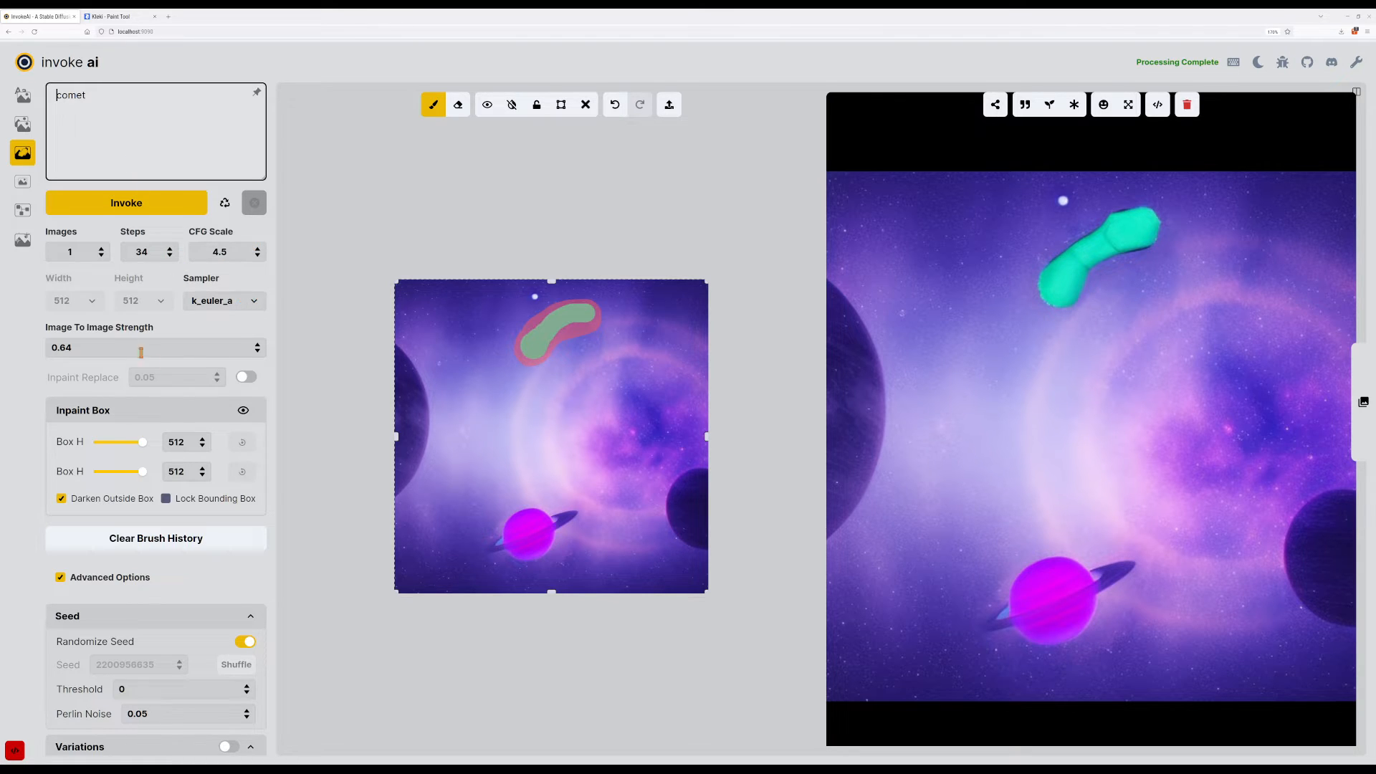
pyautogui.moveTo(92, 348); pyautogui.dragTo(53, 347)
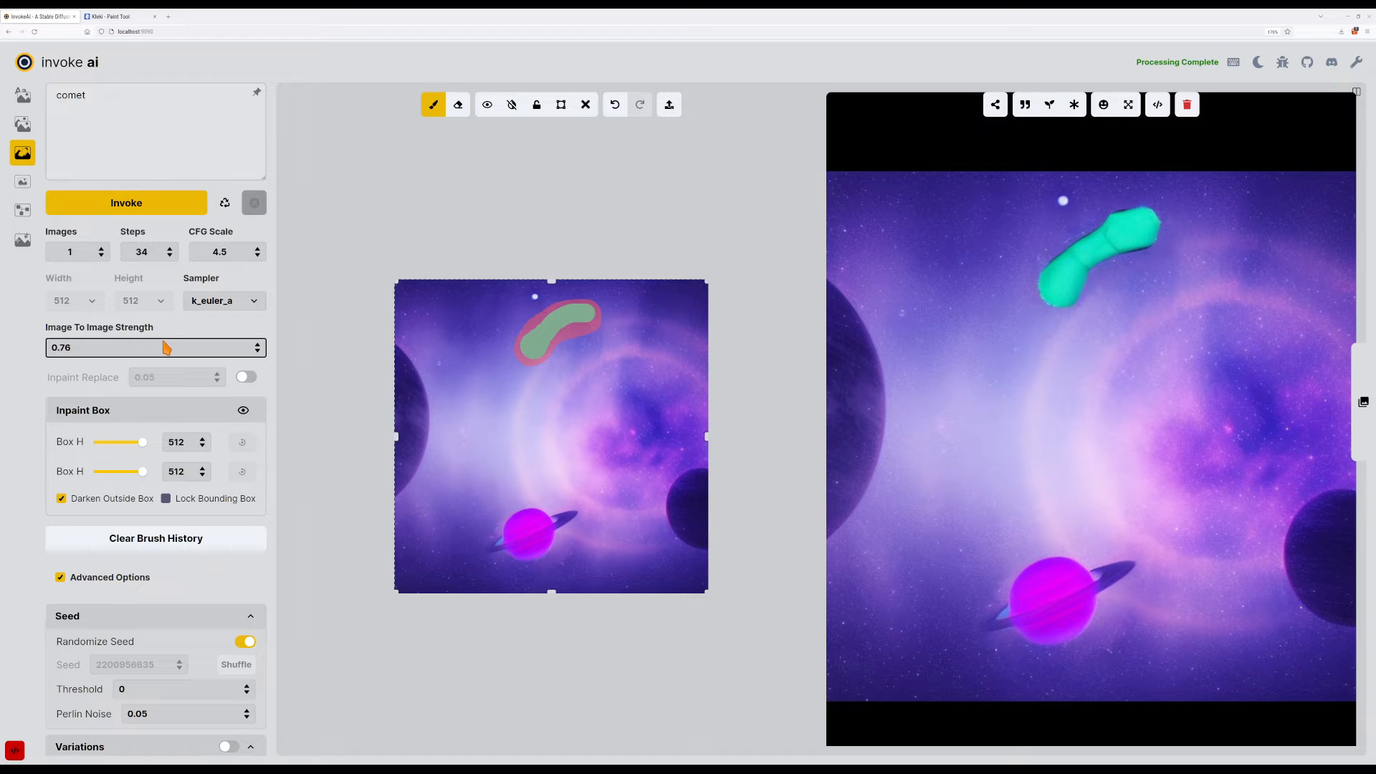
pyautogui.click(68, 208)
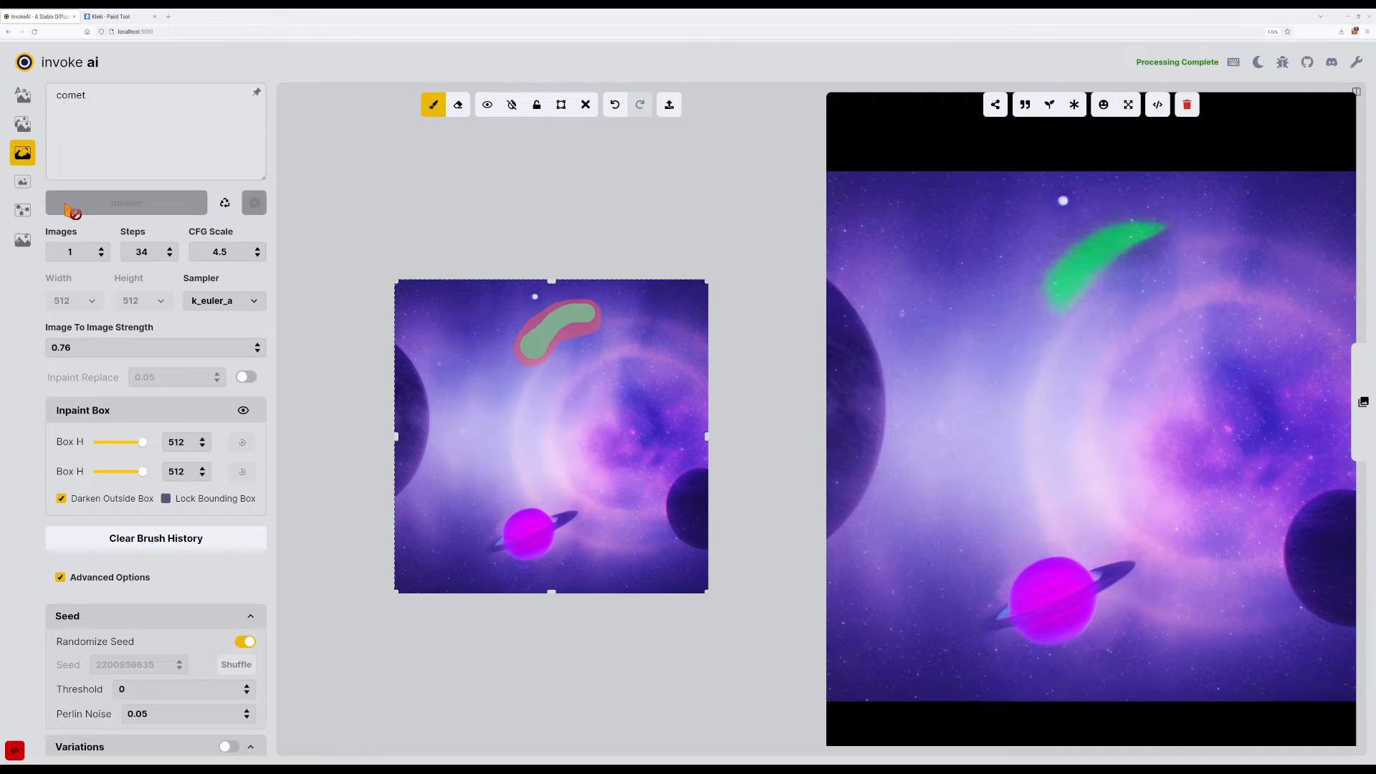
pyautogui.click(68, 208)
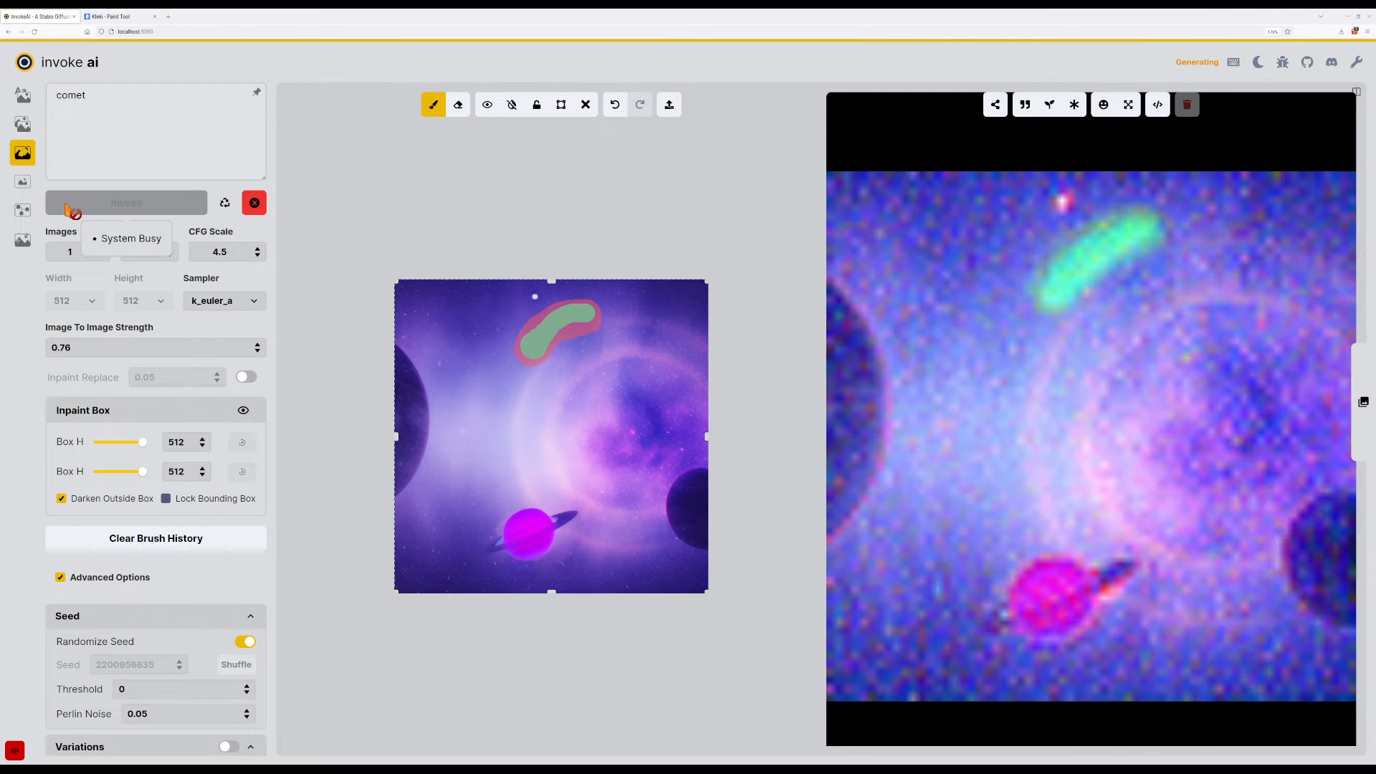
pyautogui.click(68, 208)
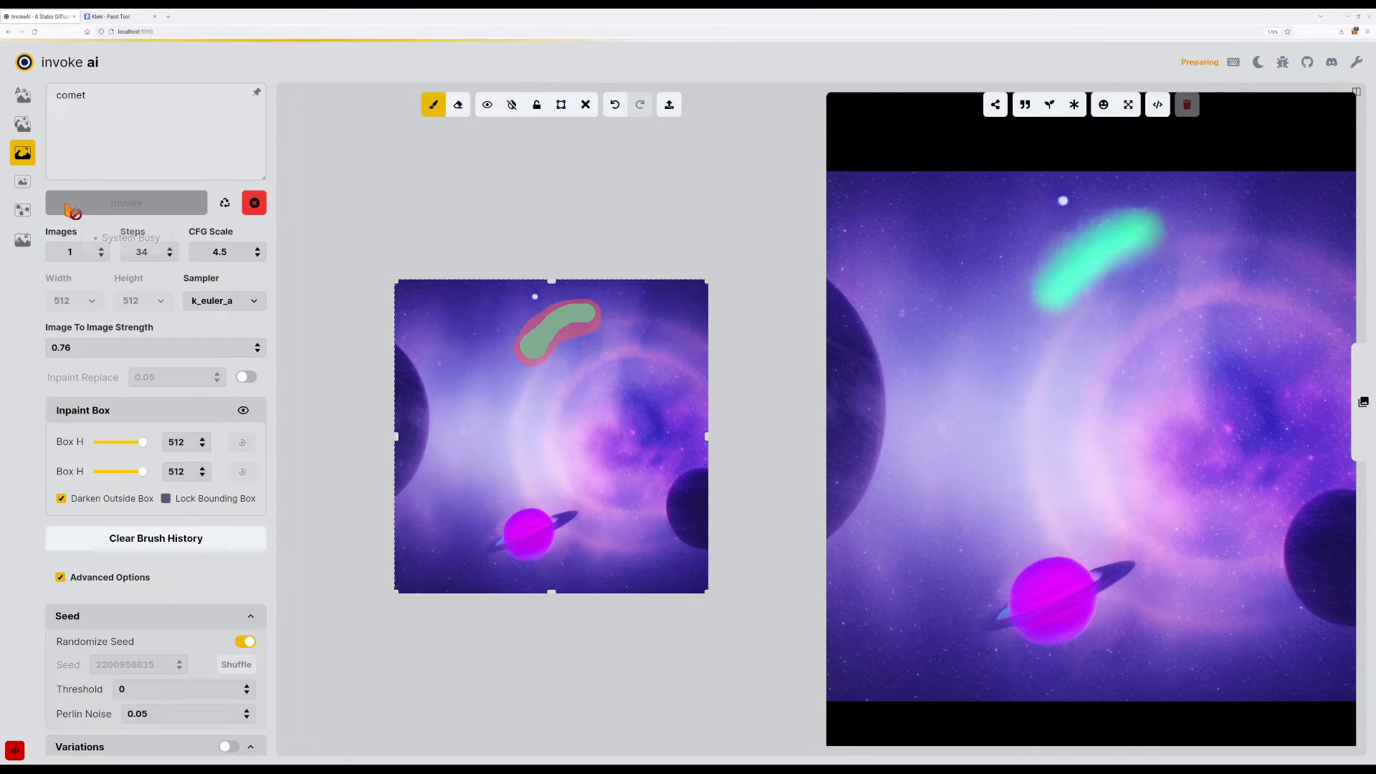
# Extend the prompt to "comet realistic" and generate the masked area twice.
pyautogui.click(88, 167)
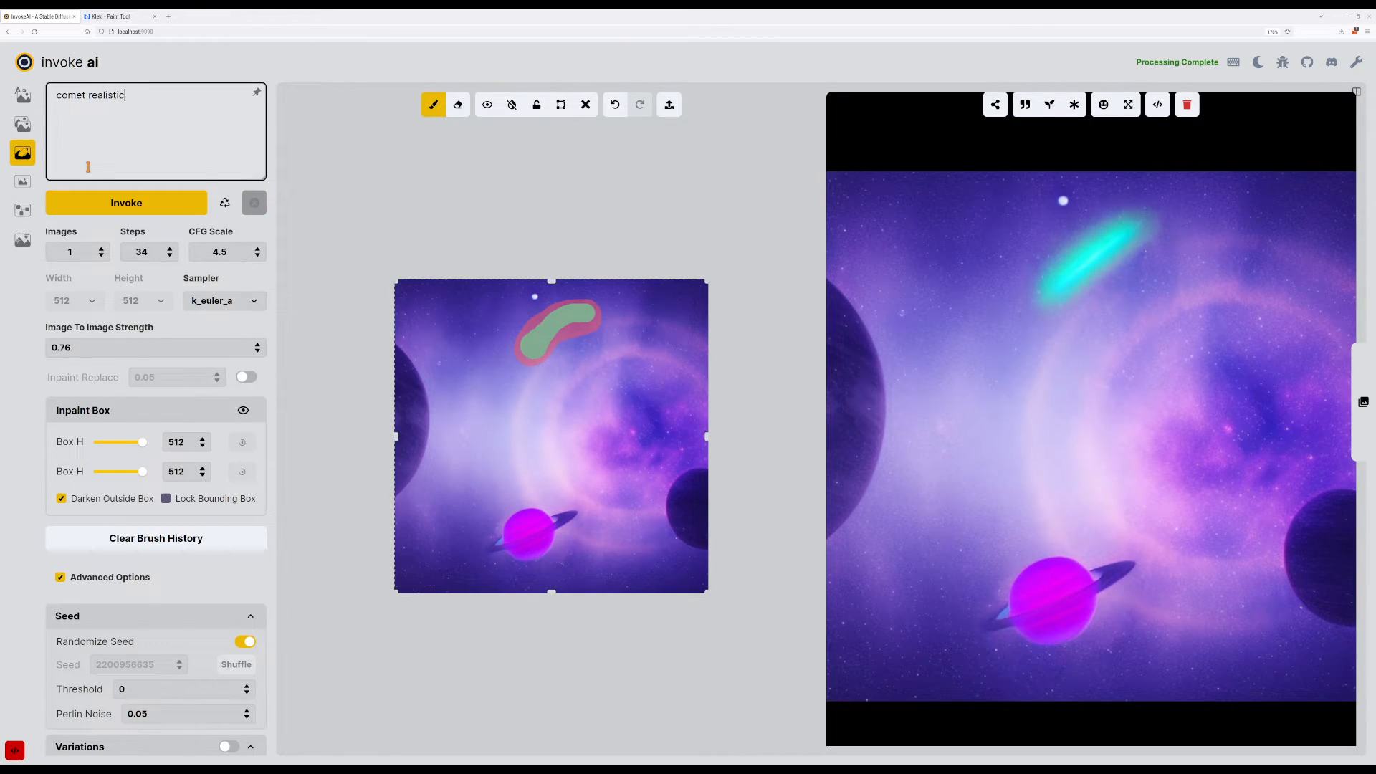
pyautogui.write('realistic')
pyautogui.press('Return')
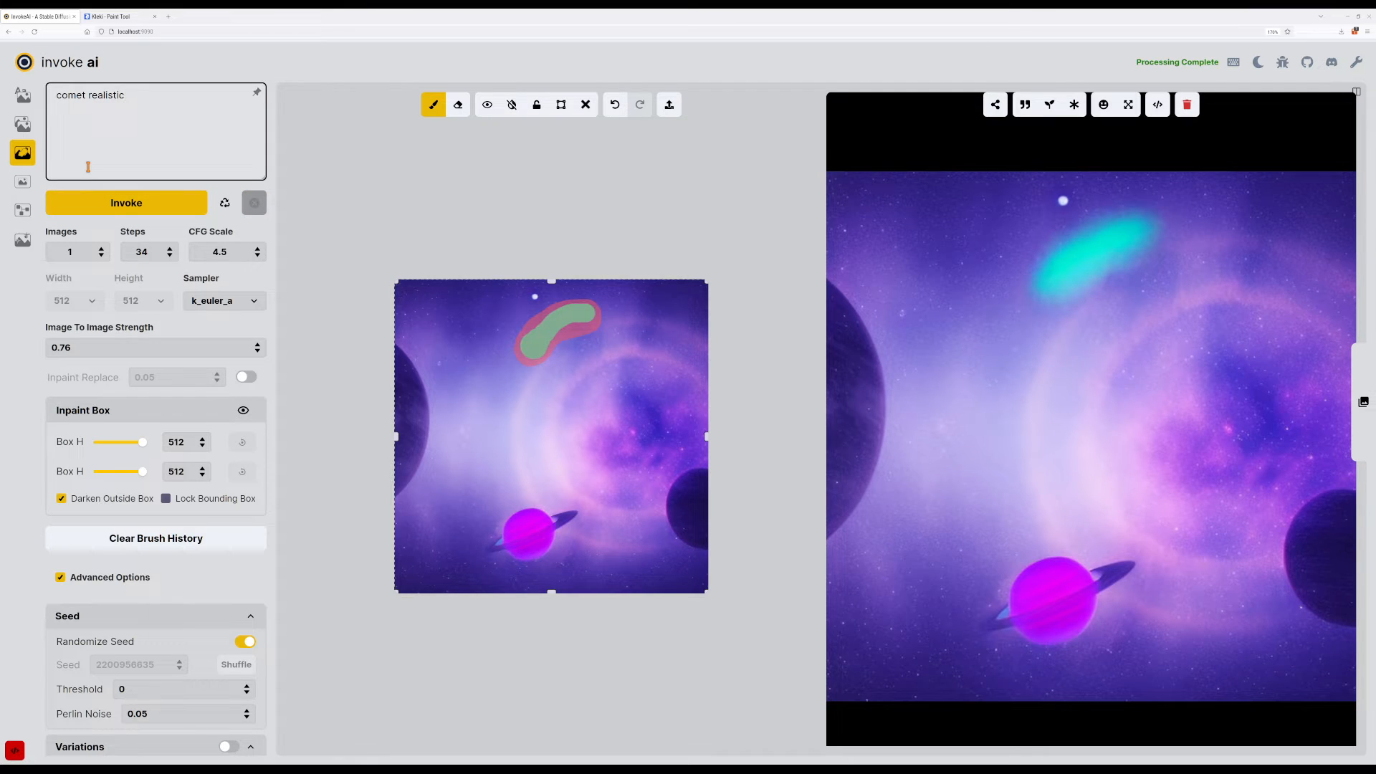
pyautogui.press('Return')
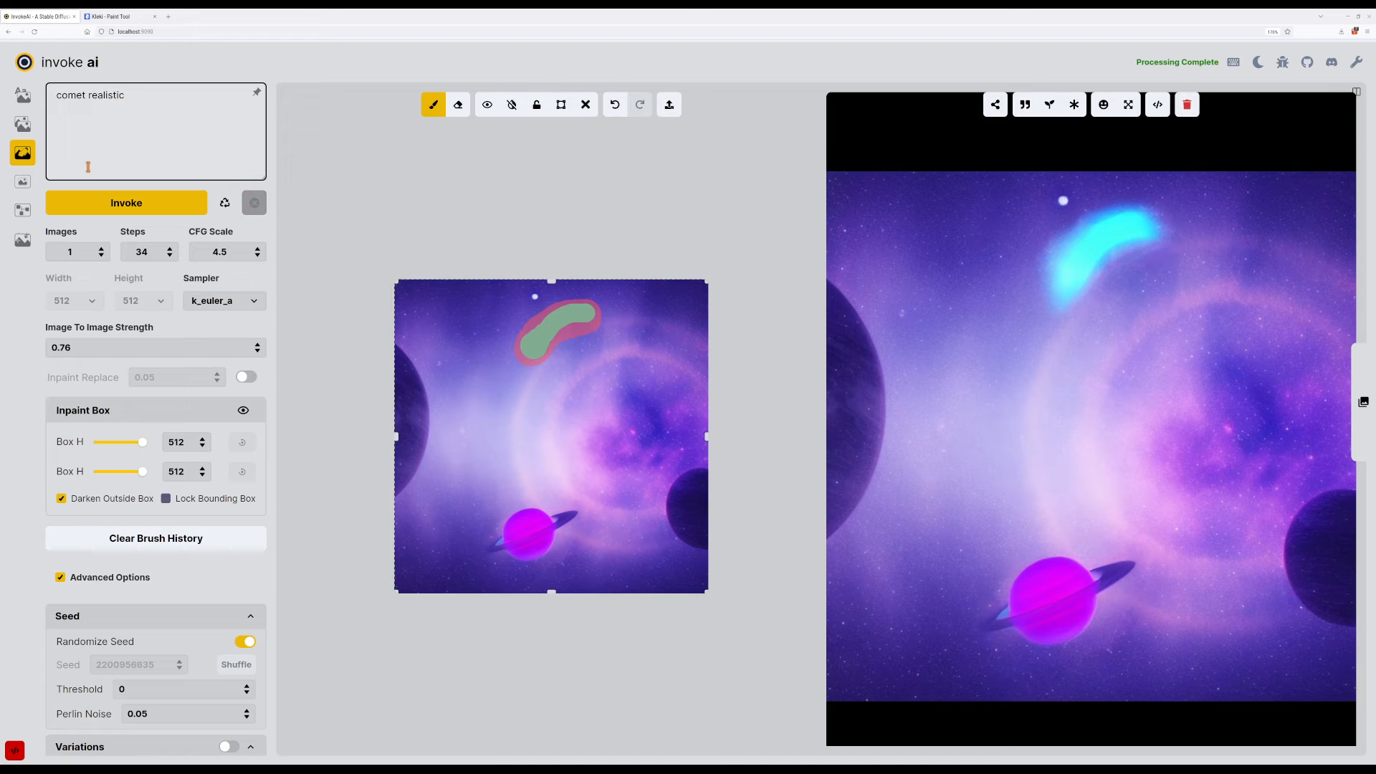
# Set the CFG scale to 3.5 and generate with the prompt "comet realistic astronomy photo".
pyautogui.click(258, 256)
pyautogui.click(257, 256)
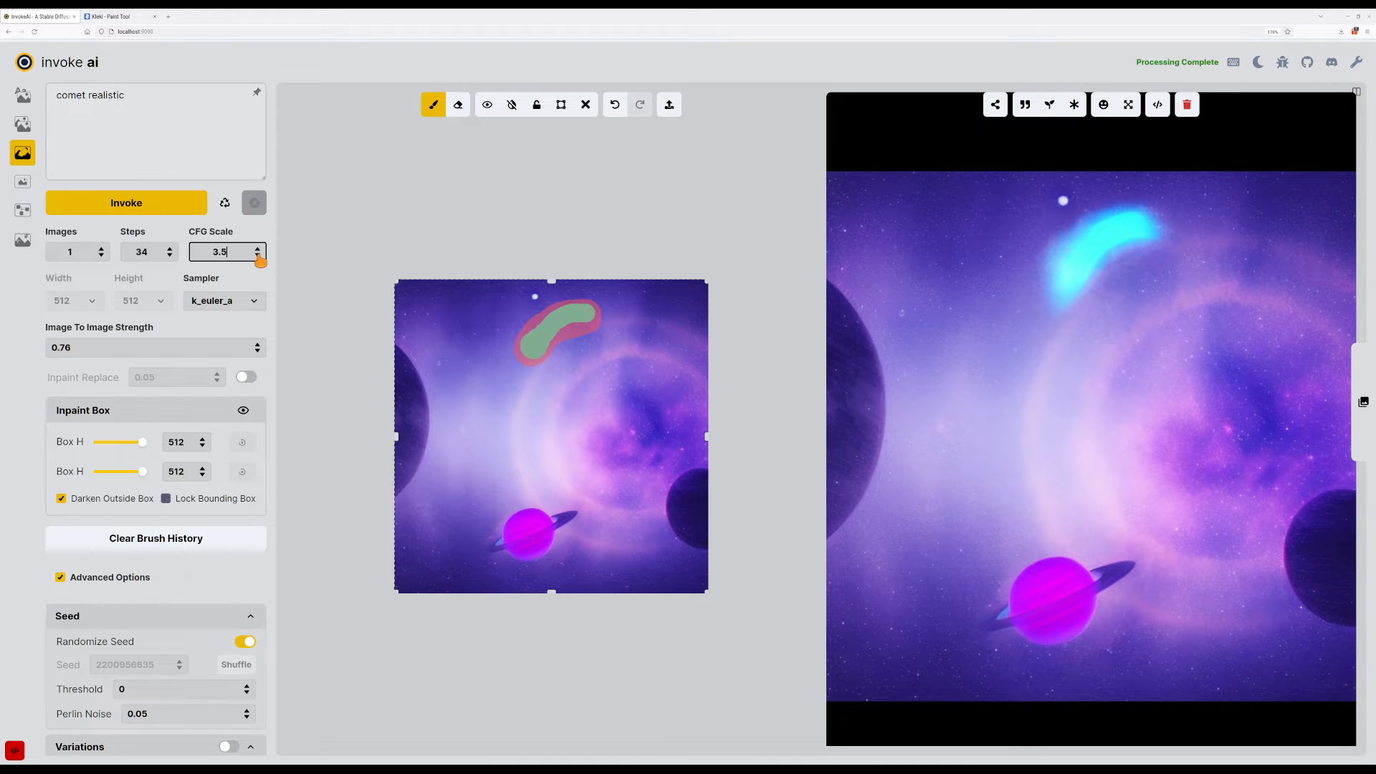
pyautogui.click(171, 154)
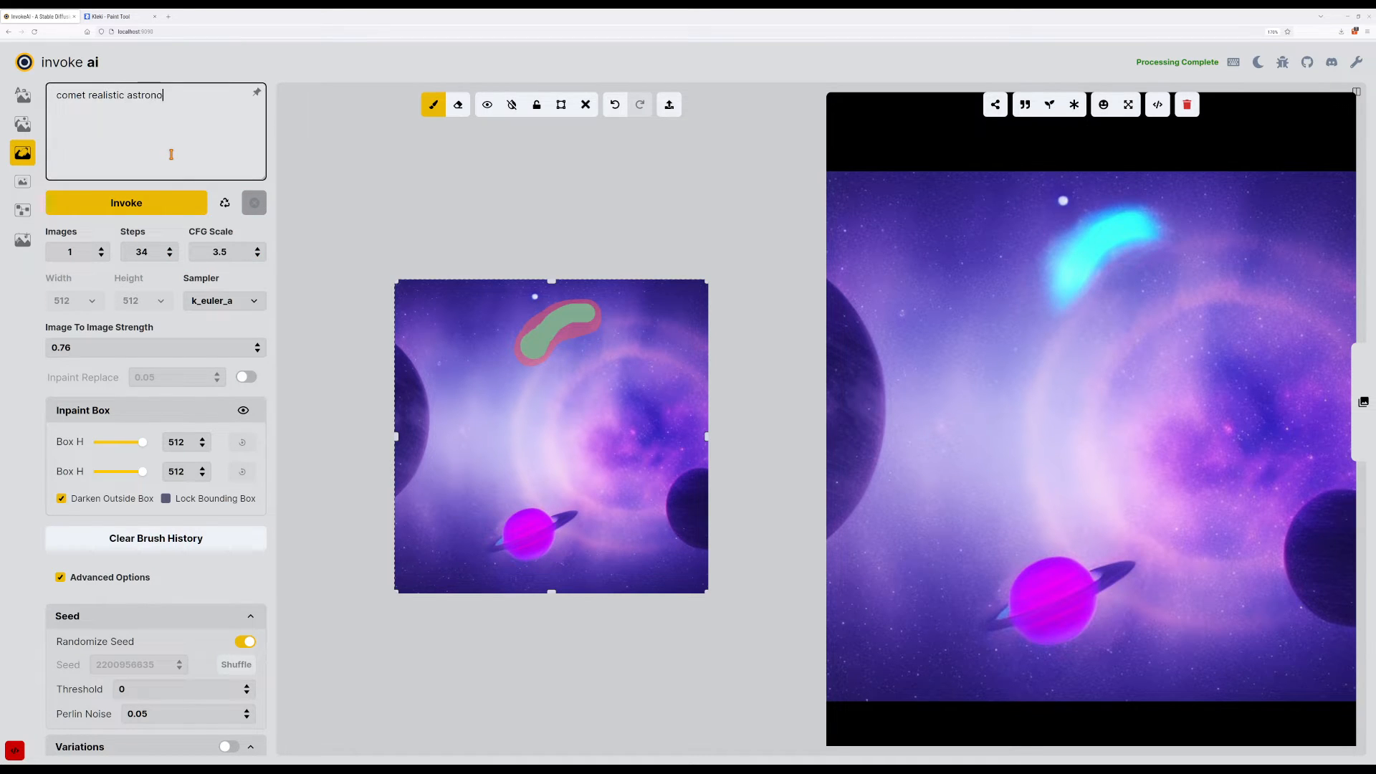
pyautogui.press('Return')
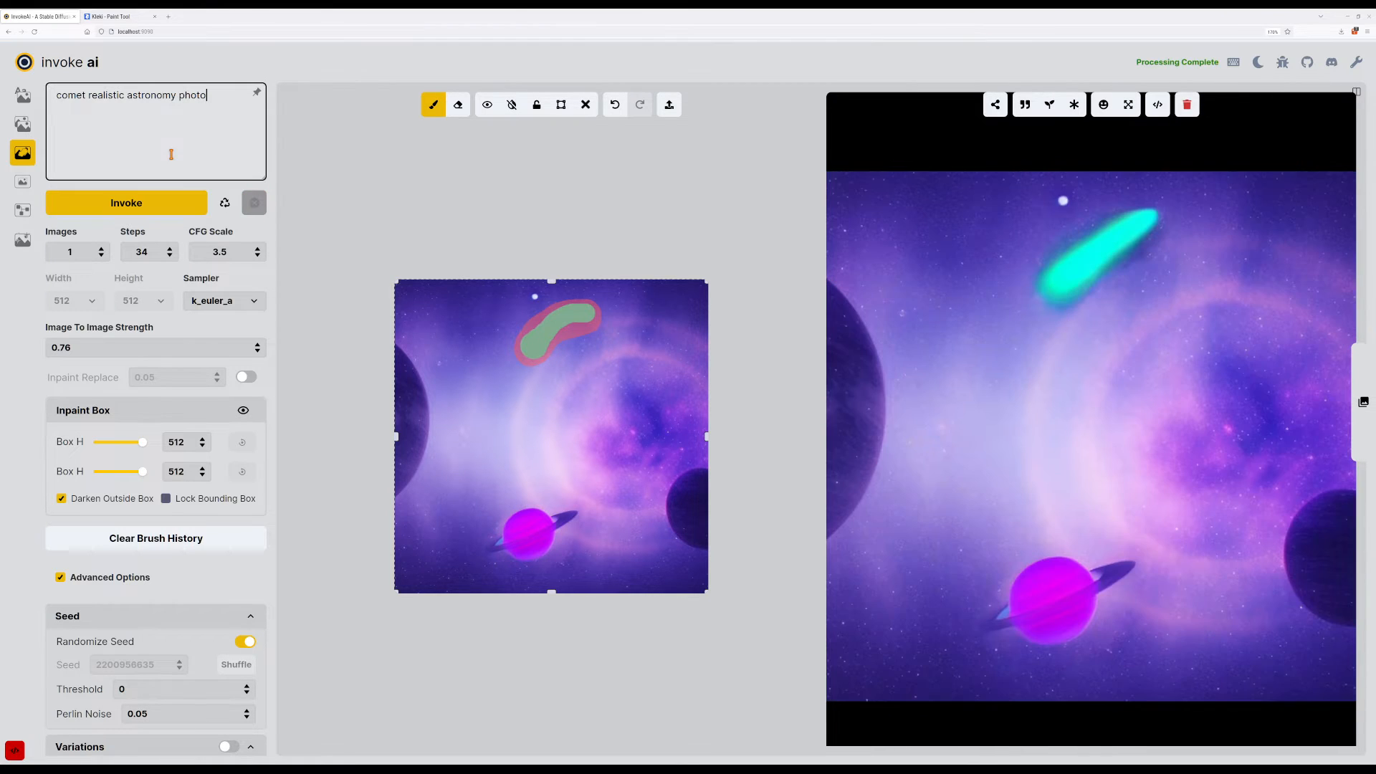
# Generate the masked comet repeatedly at an image-to-image strength of 0.96, and again at 0.9.
pyautogui.click(122, 349)
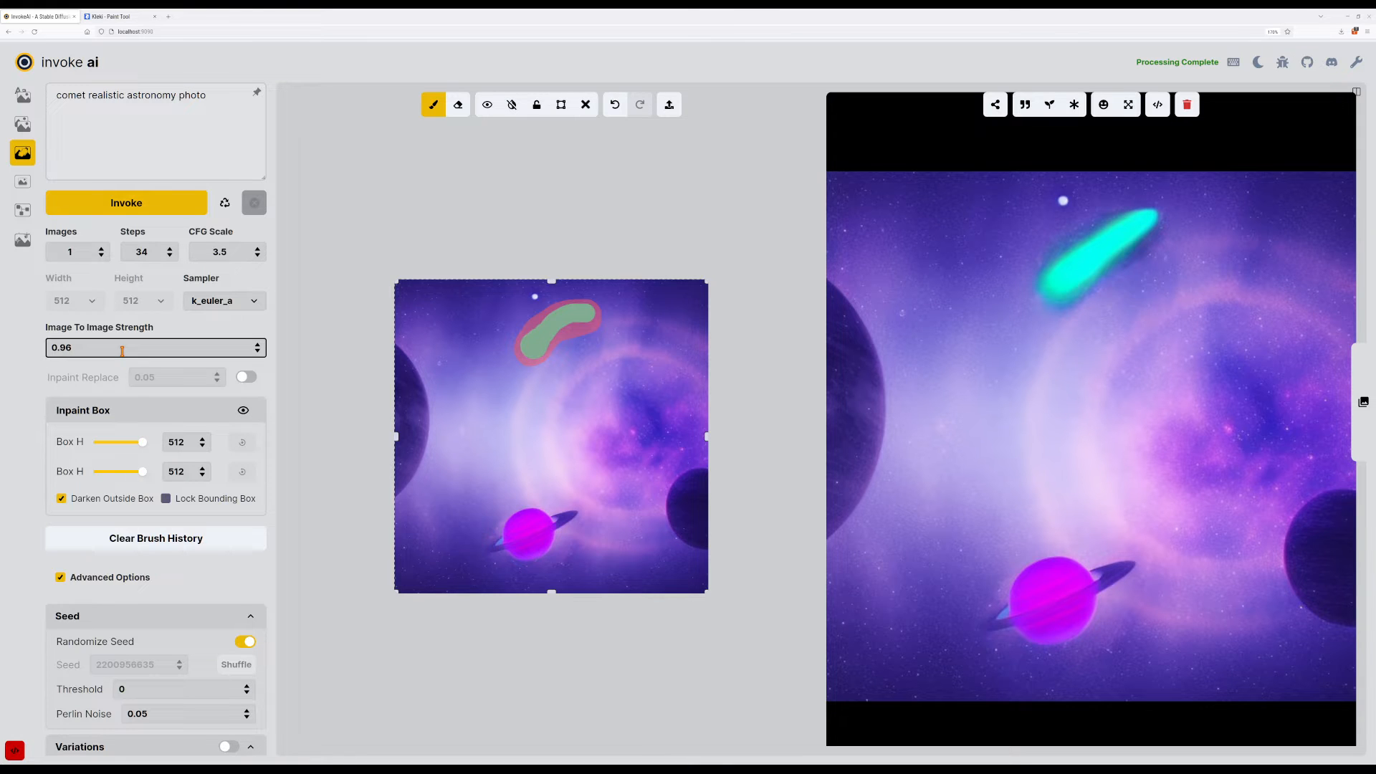
pyautogui.click(104, 207)
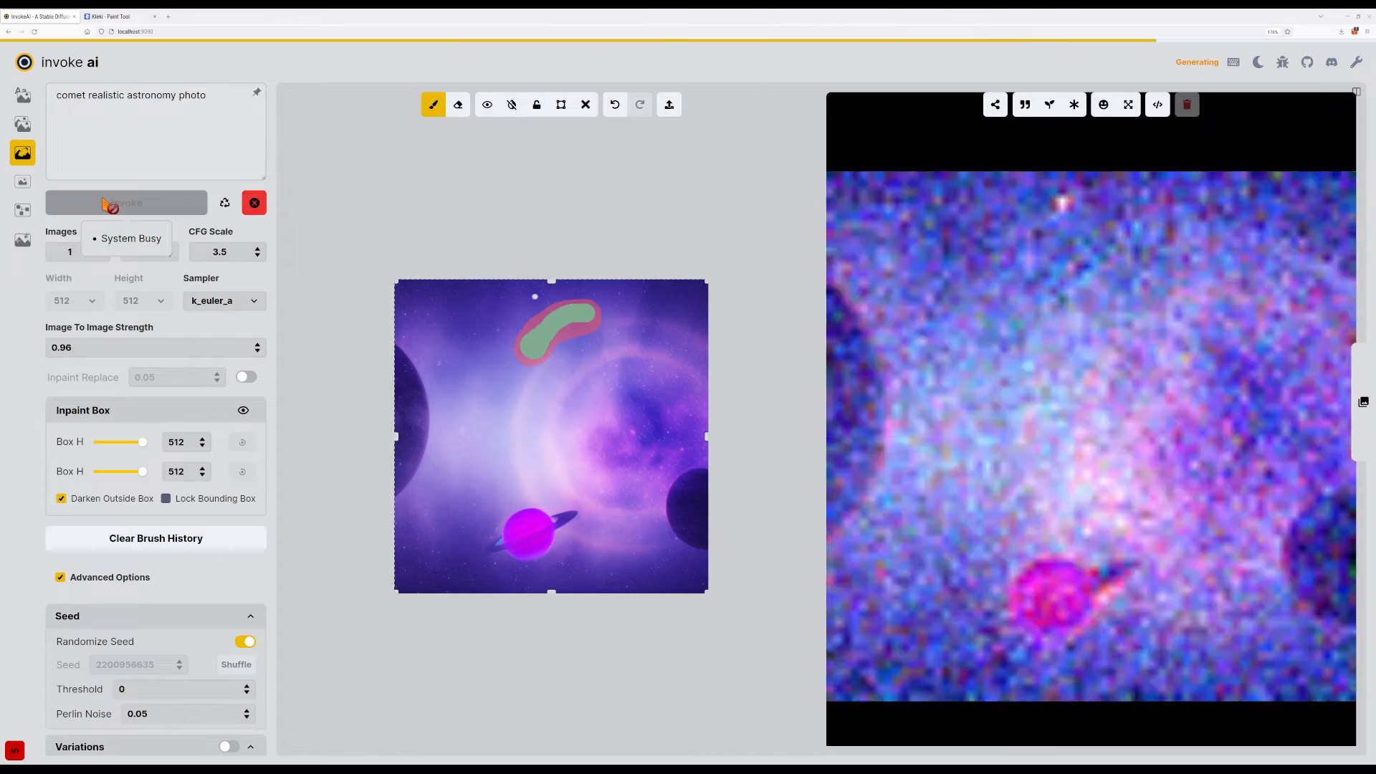
pyautogui.click(104, 204)
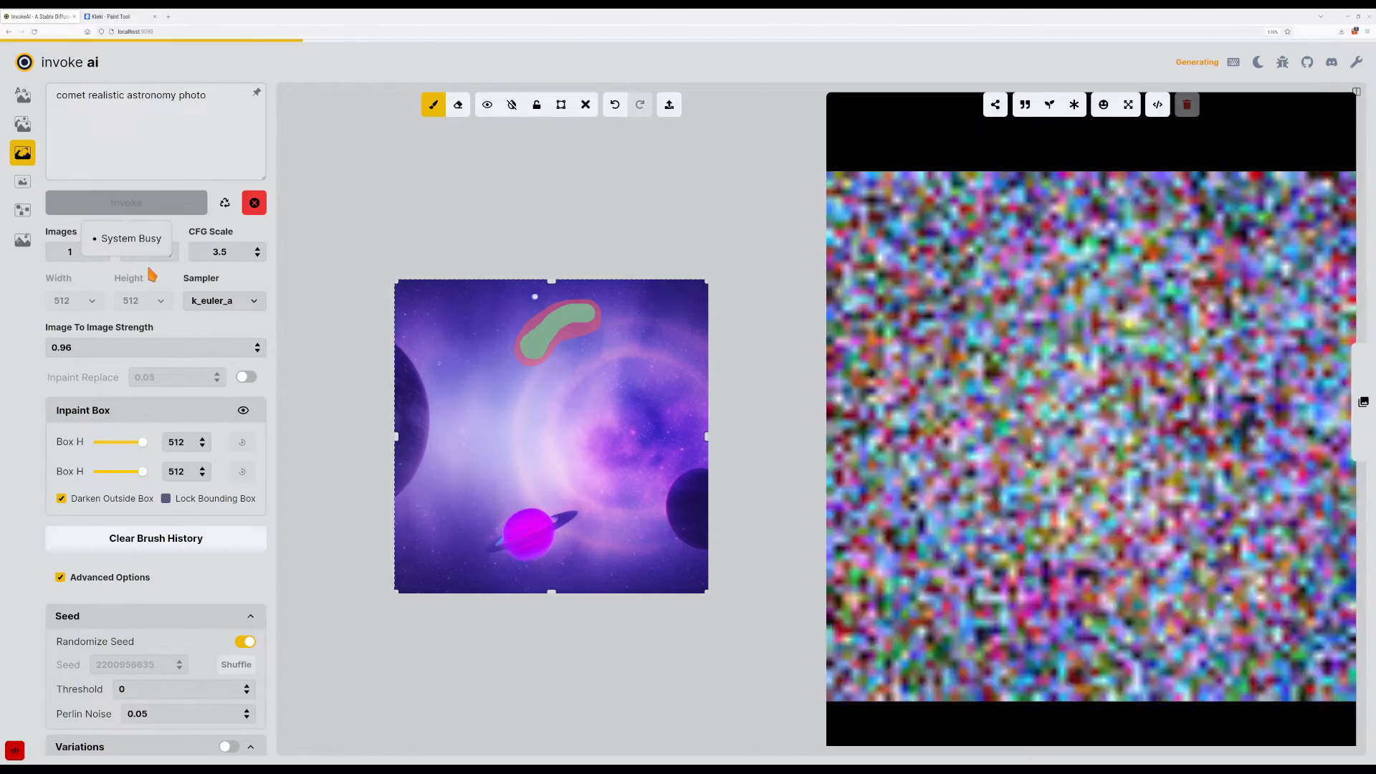
pyautogui.click(142, 207)
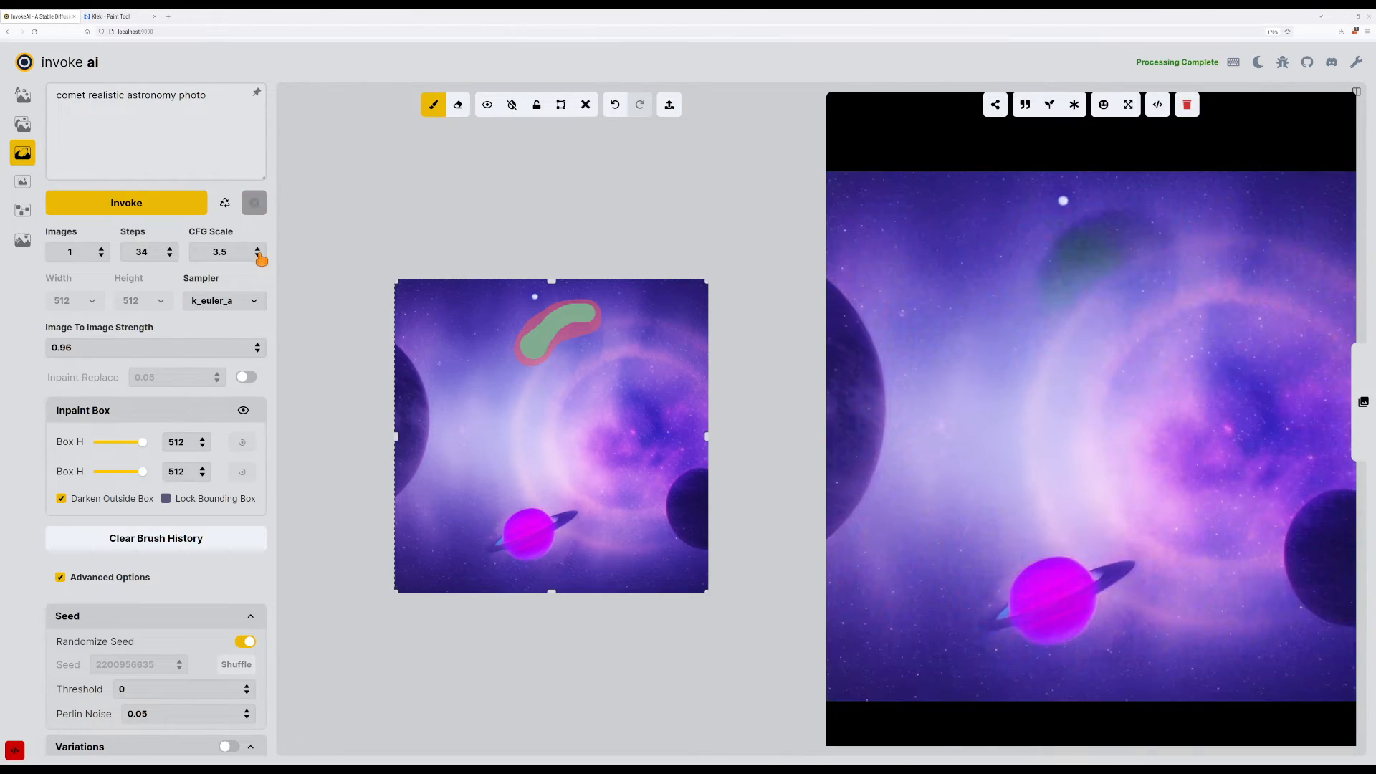
pyautogui.click(257, 351)
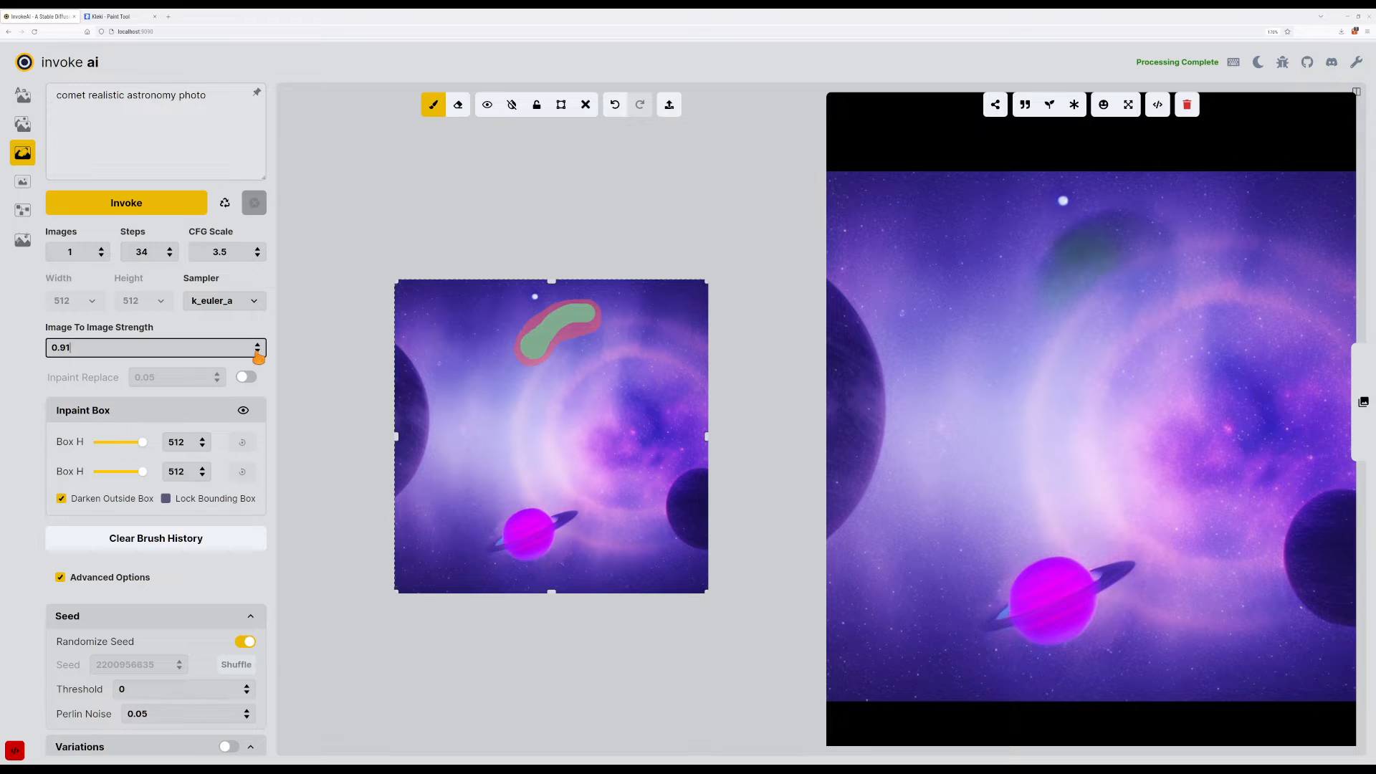
pyautogui.click(166, 208)
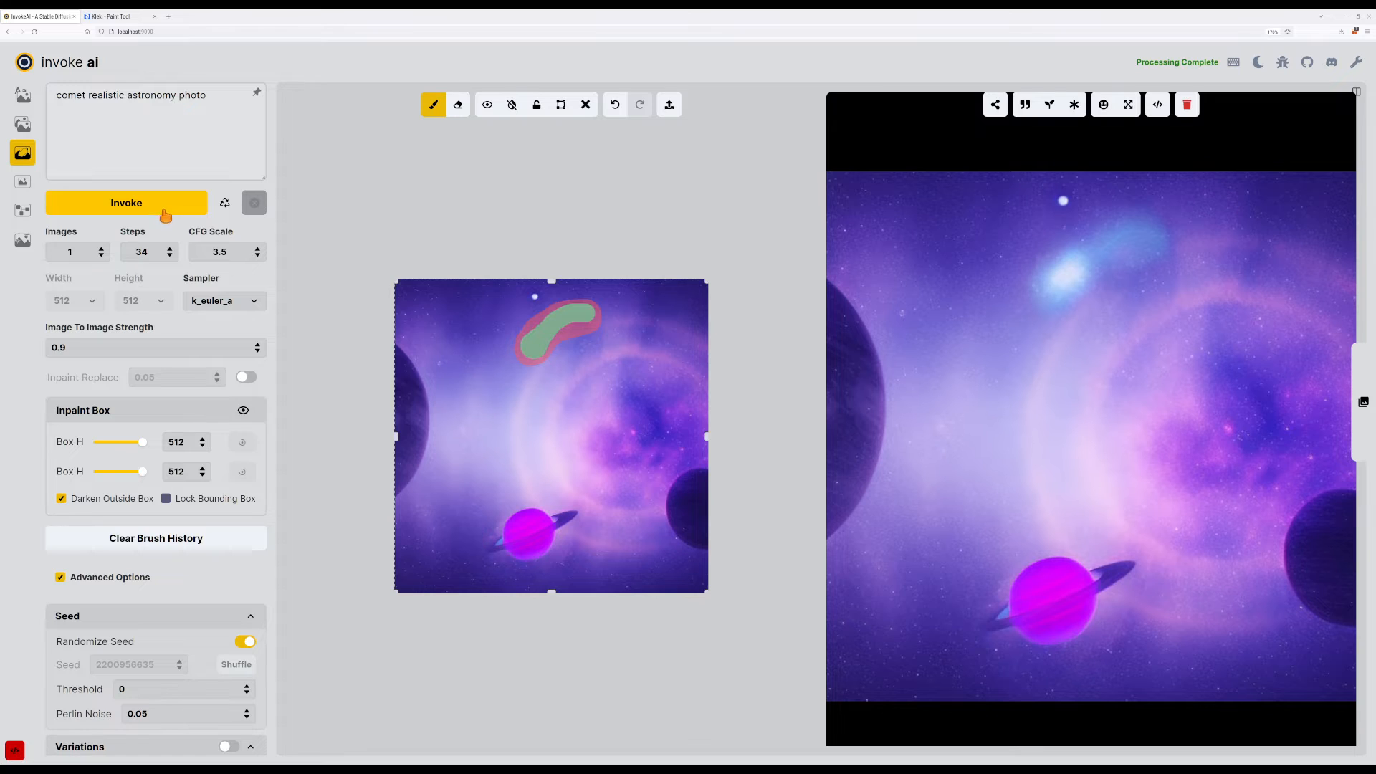
# Try a generation with the CFG scale lowered to 1, and reuse all parameters of the blue-white comet result.
pyautogui.click(257, 256)
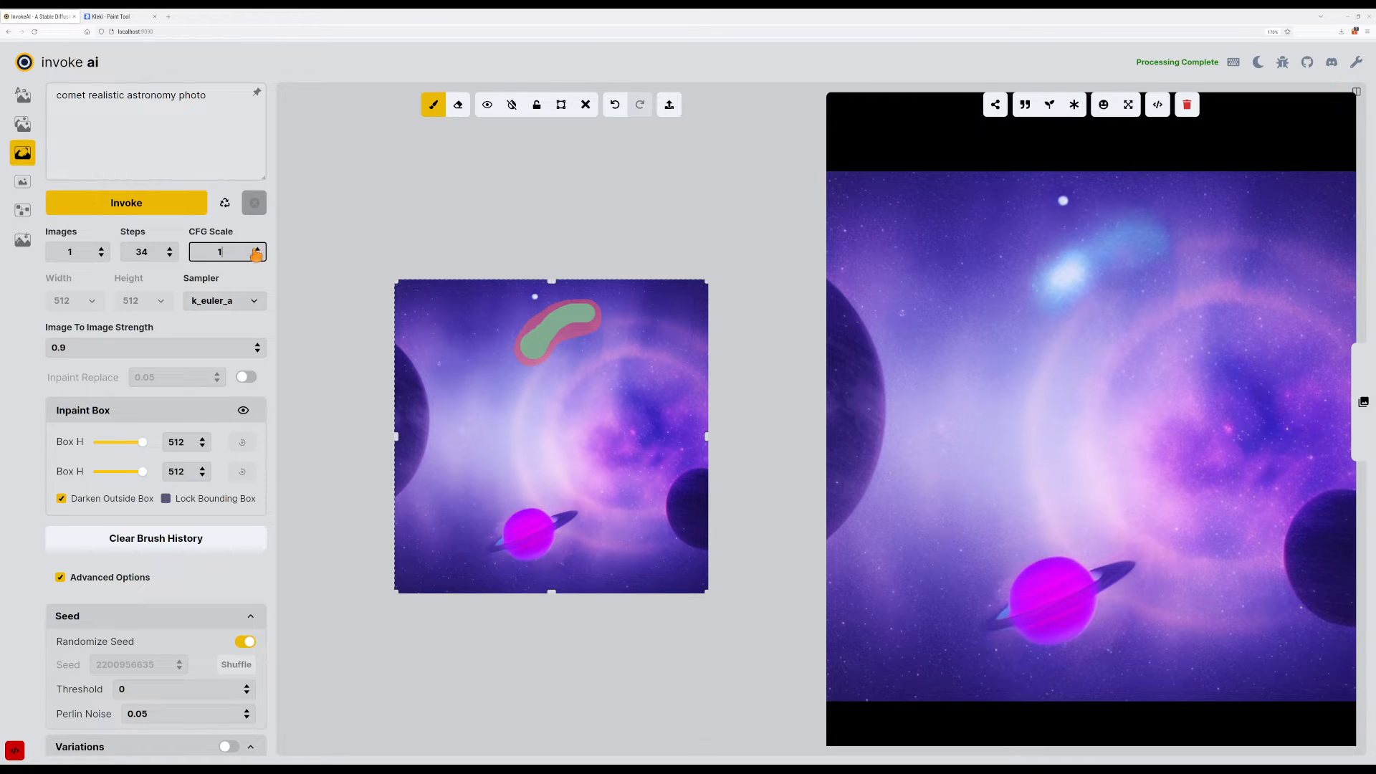
pyautogui.click(186, 212)
pyautogui.click(1074, 105)
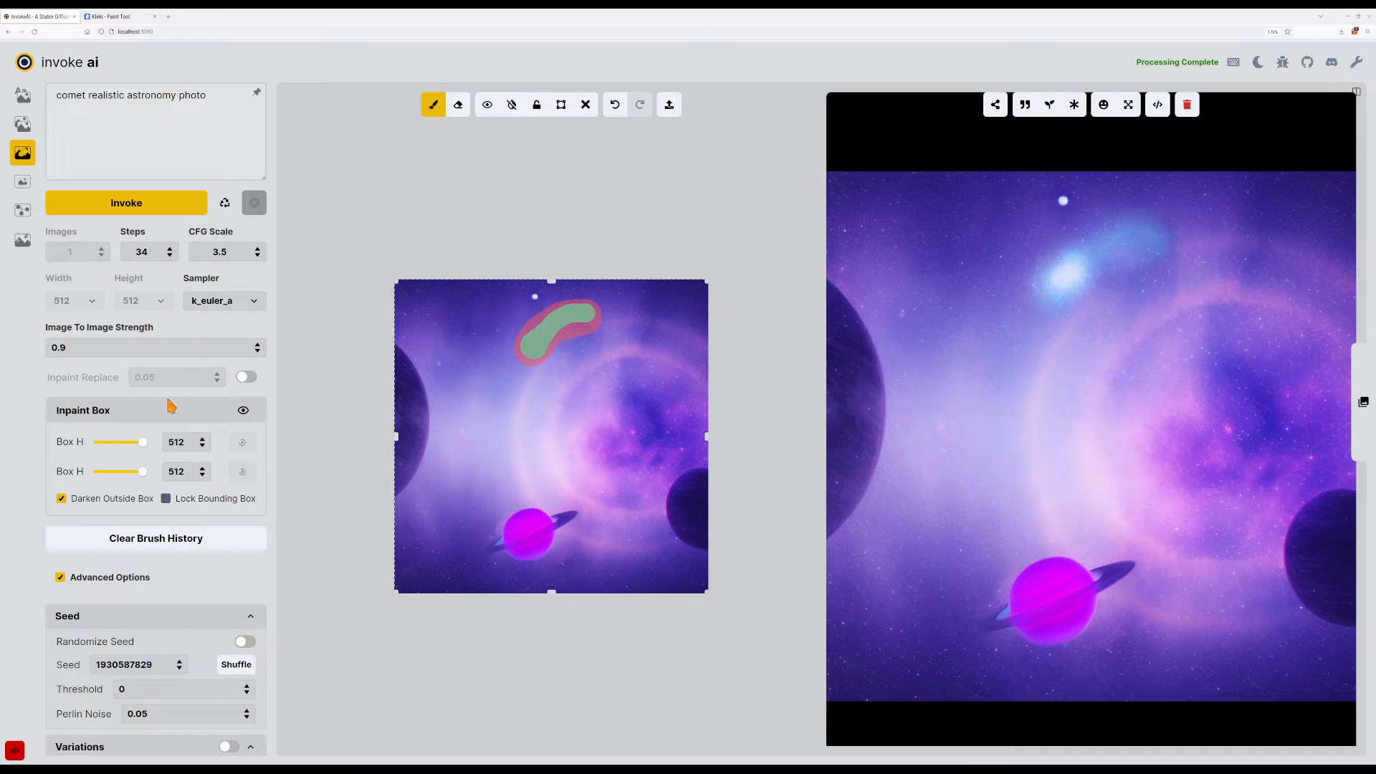
# Regenerate the comet from the reused seed at image-to-image strengths of 0.95, 0.85 and 0.88.
pyautogui.click(258, 346)
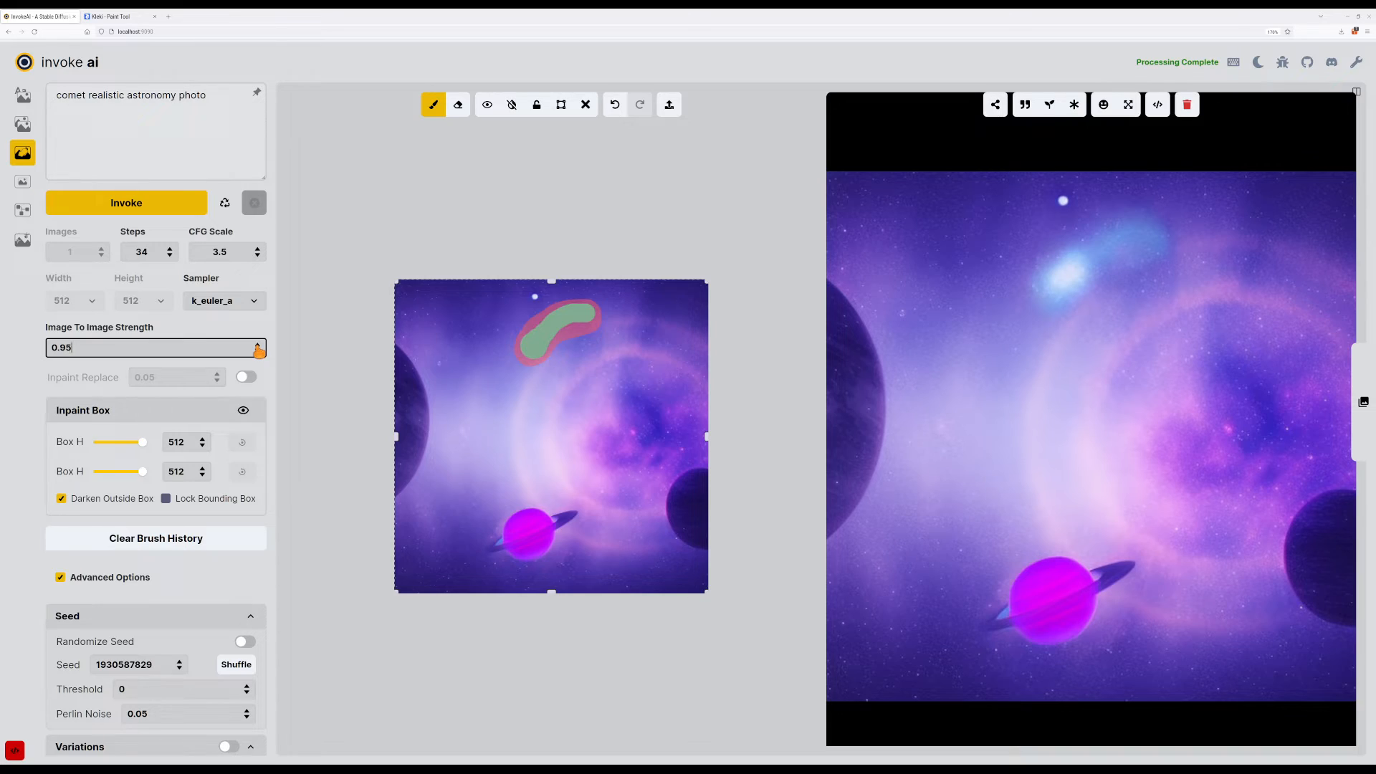
pyautogui.click(192, 204)
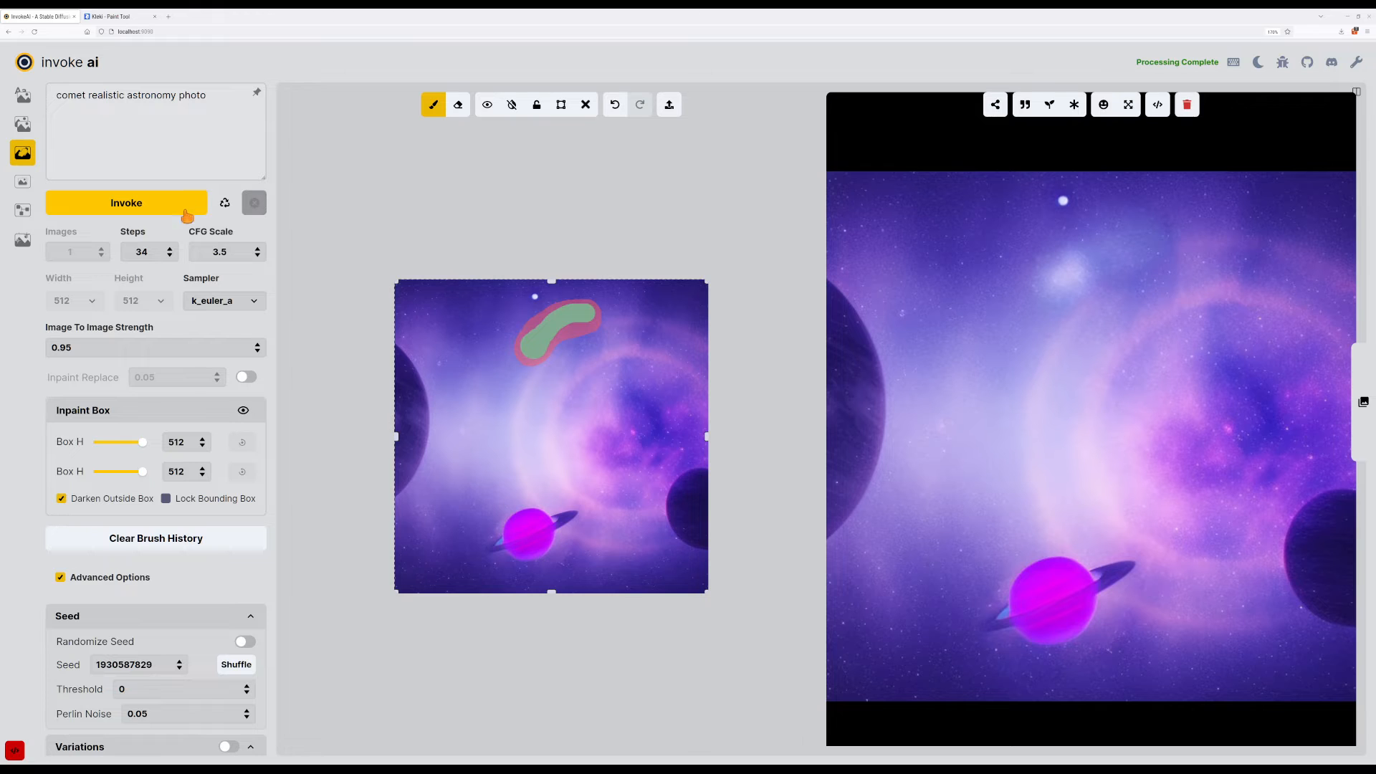
pyautogui.click(256, 351)
pyautogui.click(256, 351)
pyautogui.click(257, 351)
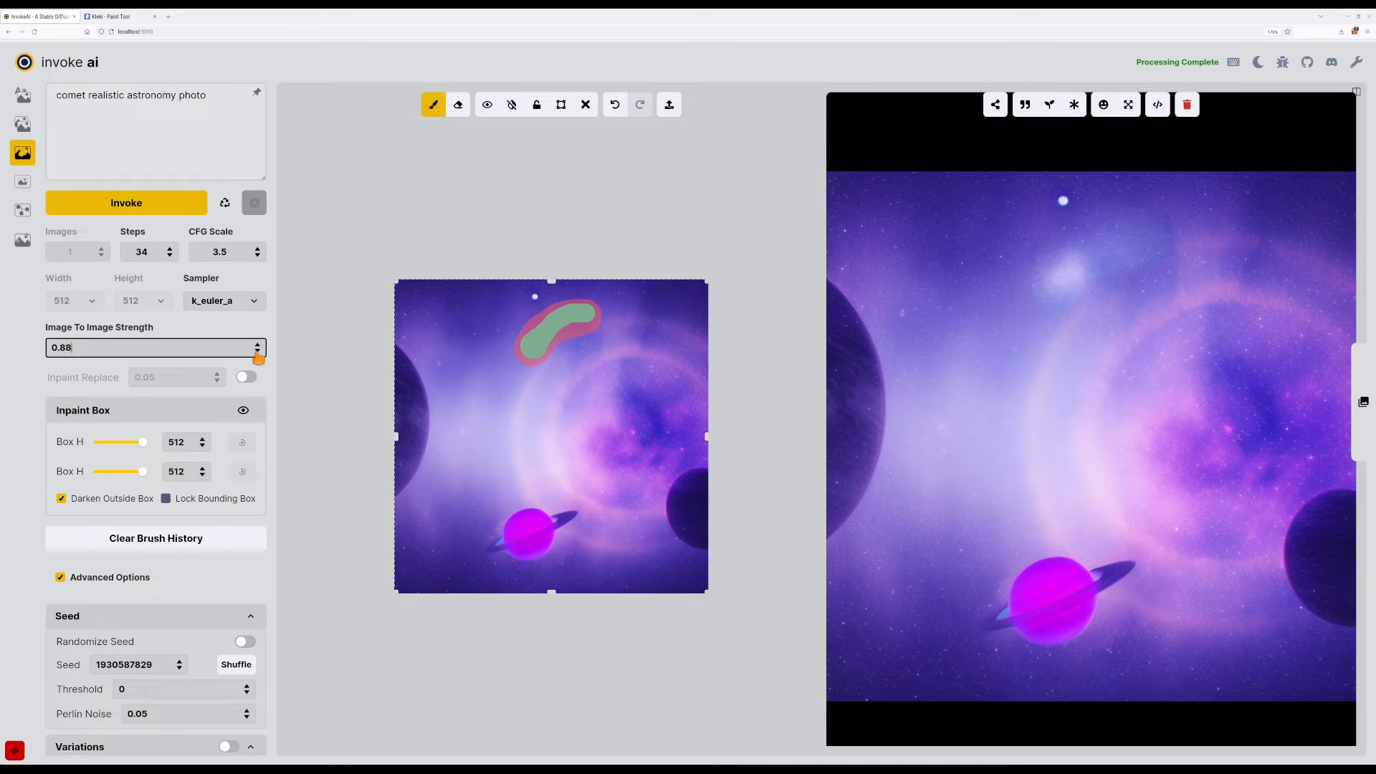
pyautogui.click(126, 203)
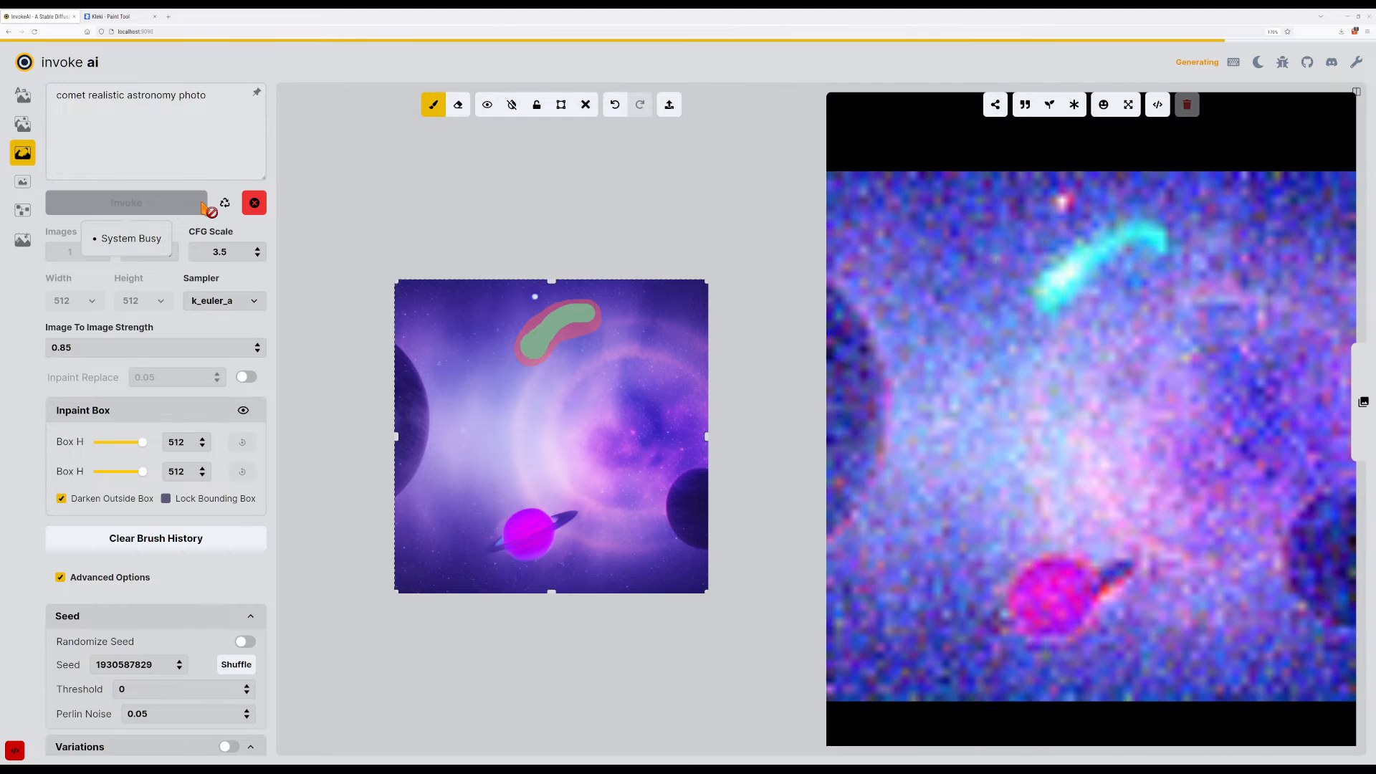
pyautogui.doubleClick(256, 345)
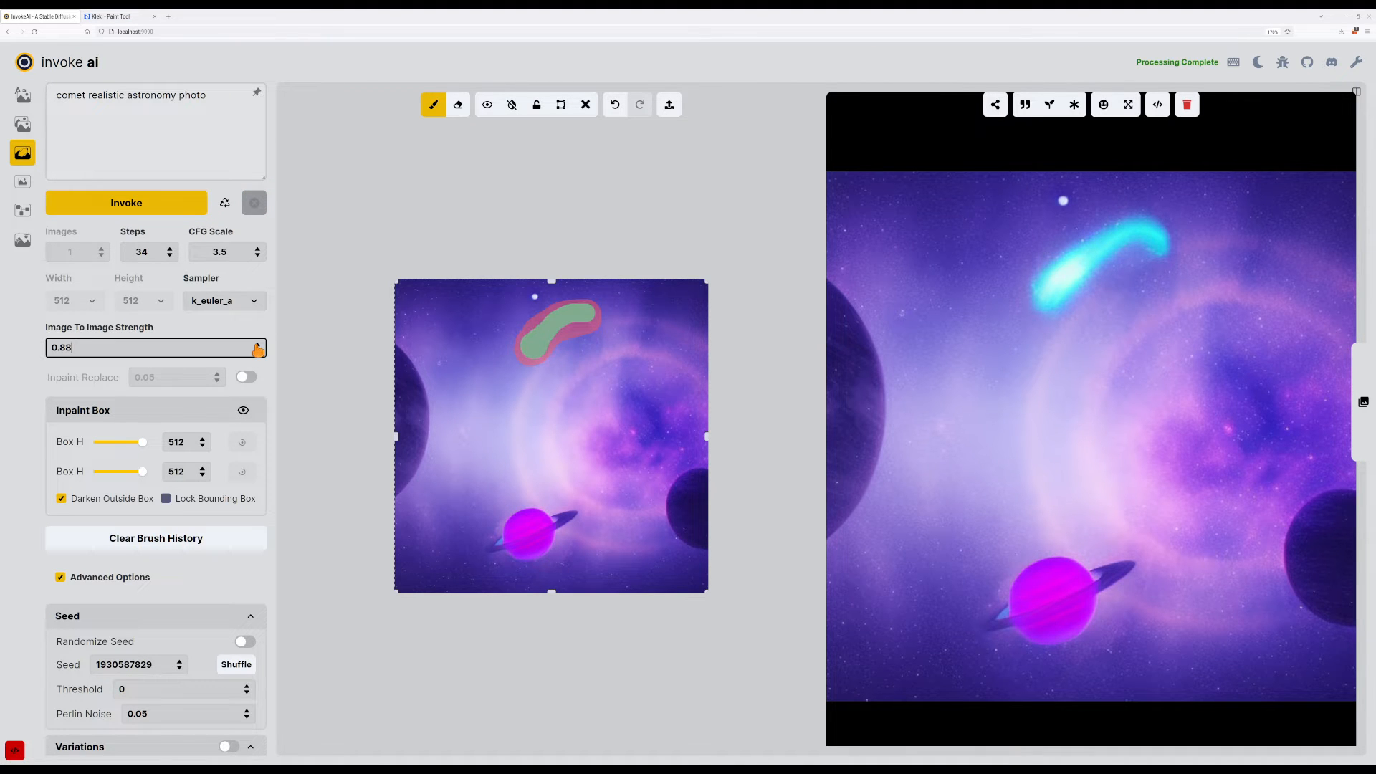
pyautogui.click(172, 206)
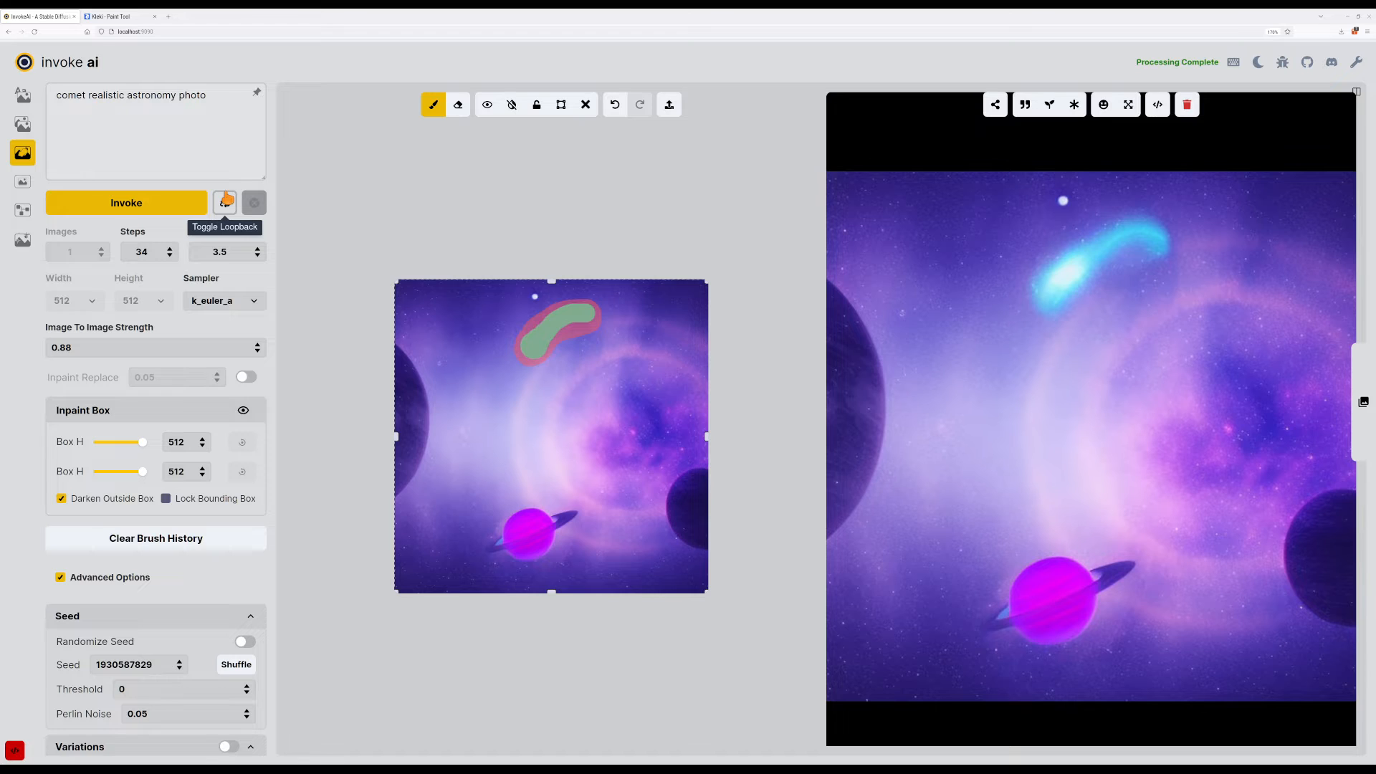
# Try the same comet seed at CFG scales of 5 and 9, generating an image with each.
pyautogui.click(258, 250)
pyautogui.click(258, 251)
pyautogui.click(199, 208)
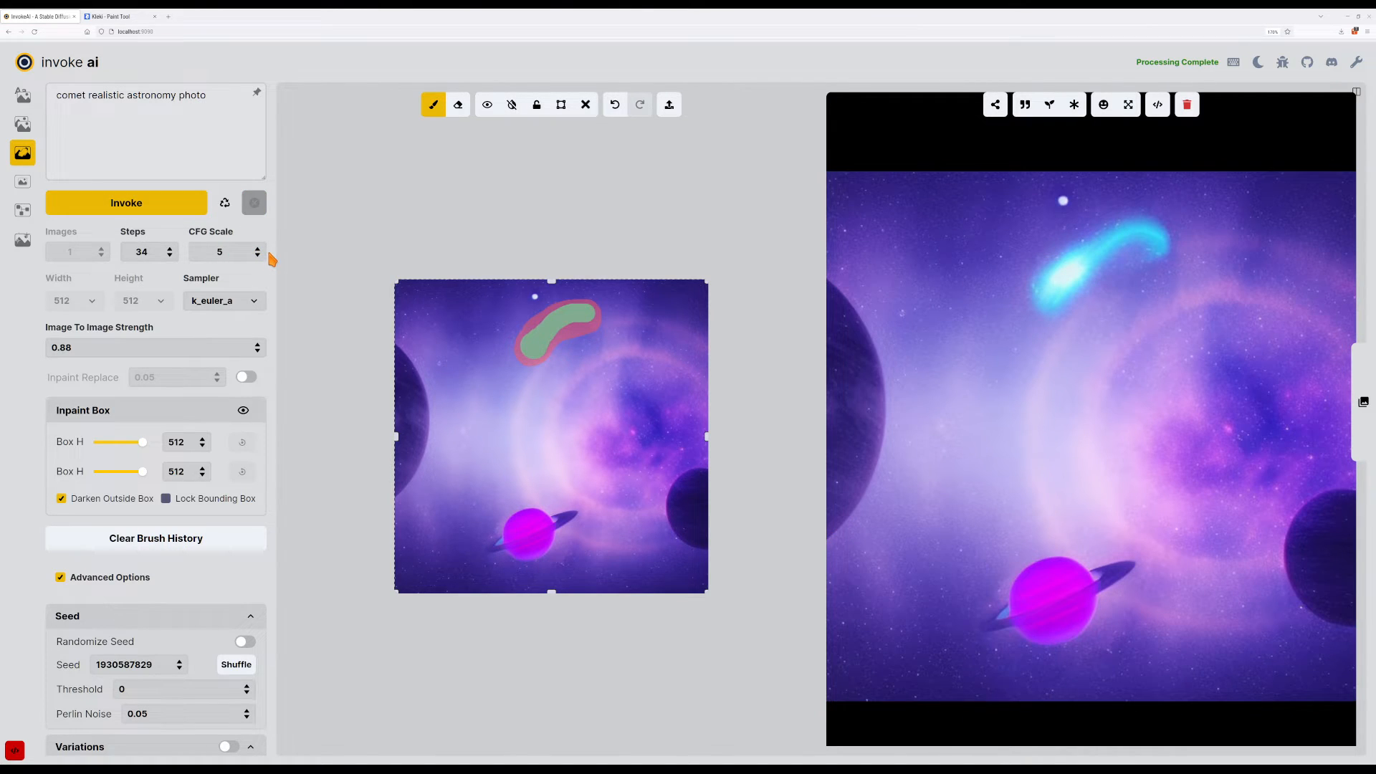
pyautogui.click(258, 249)
pyautogui.click(126, 203)
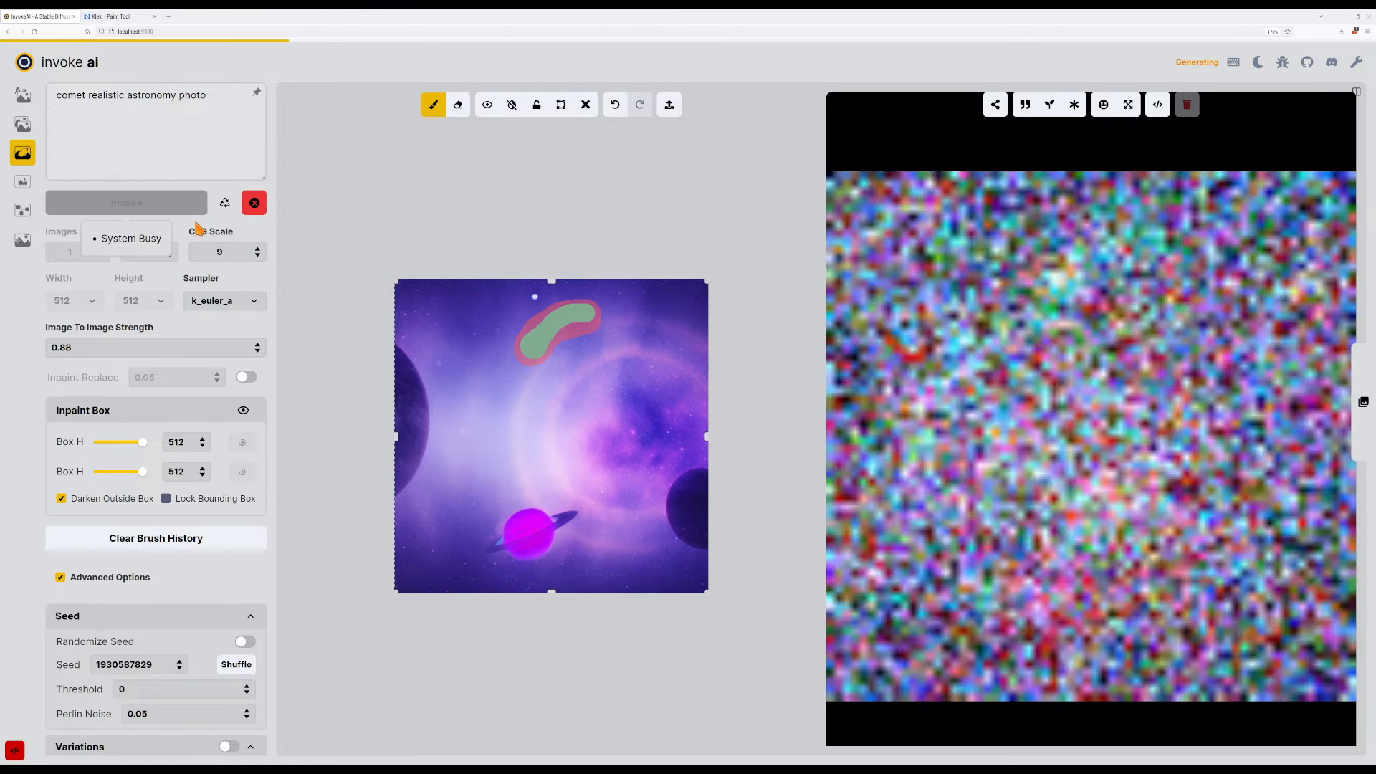
# Regenerate the comet at a CFG scale of 2.5, and again with the steps reduced to 22.
pyautogui.click(257, 256)
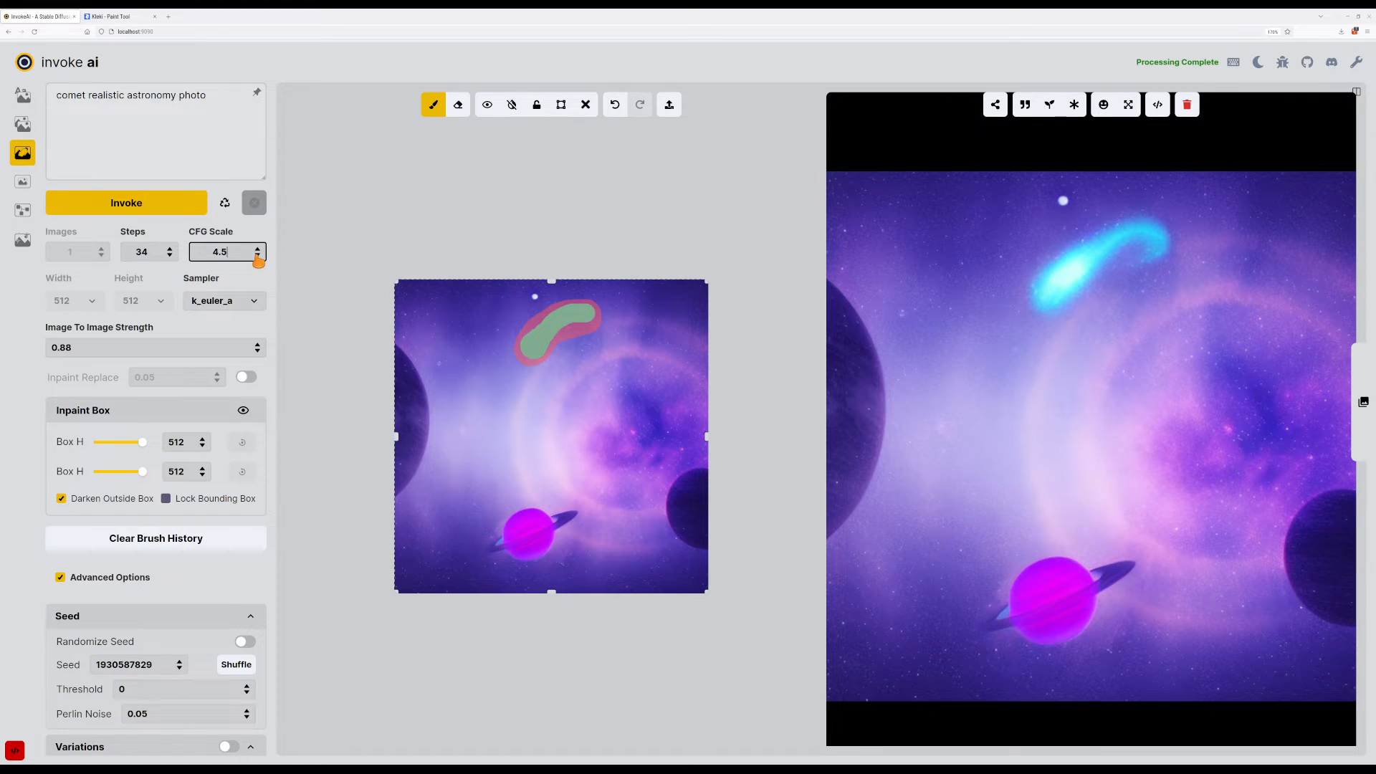
pyautogui.click(173, 203)
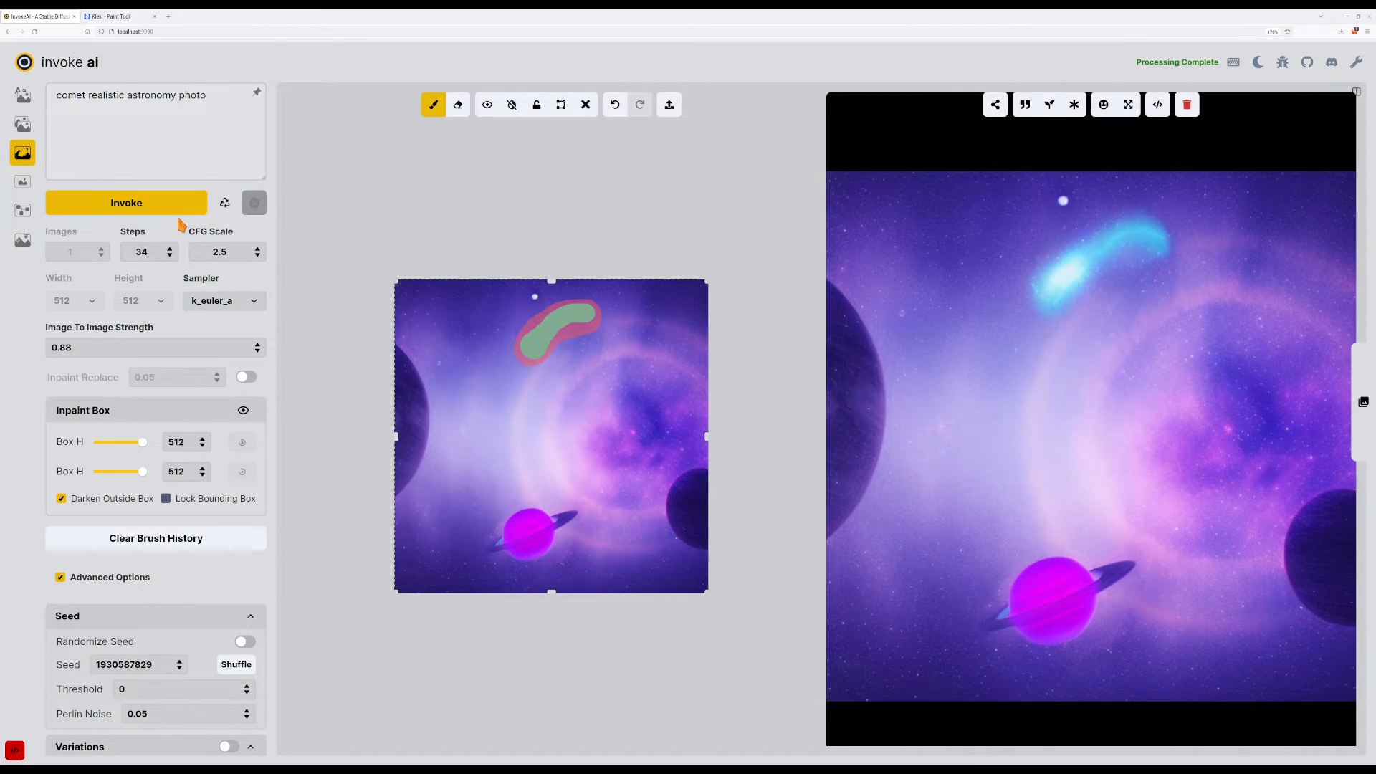
pyautogui.click(170, 256)
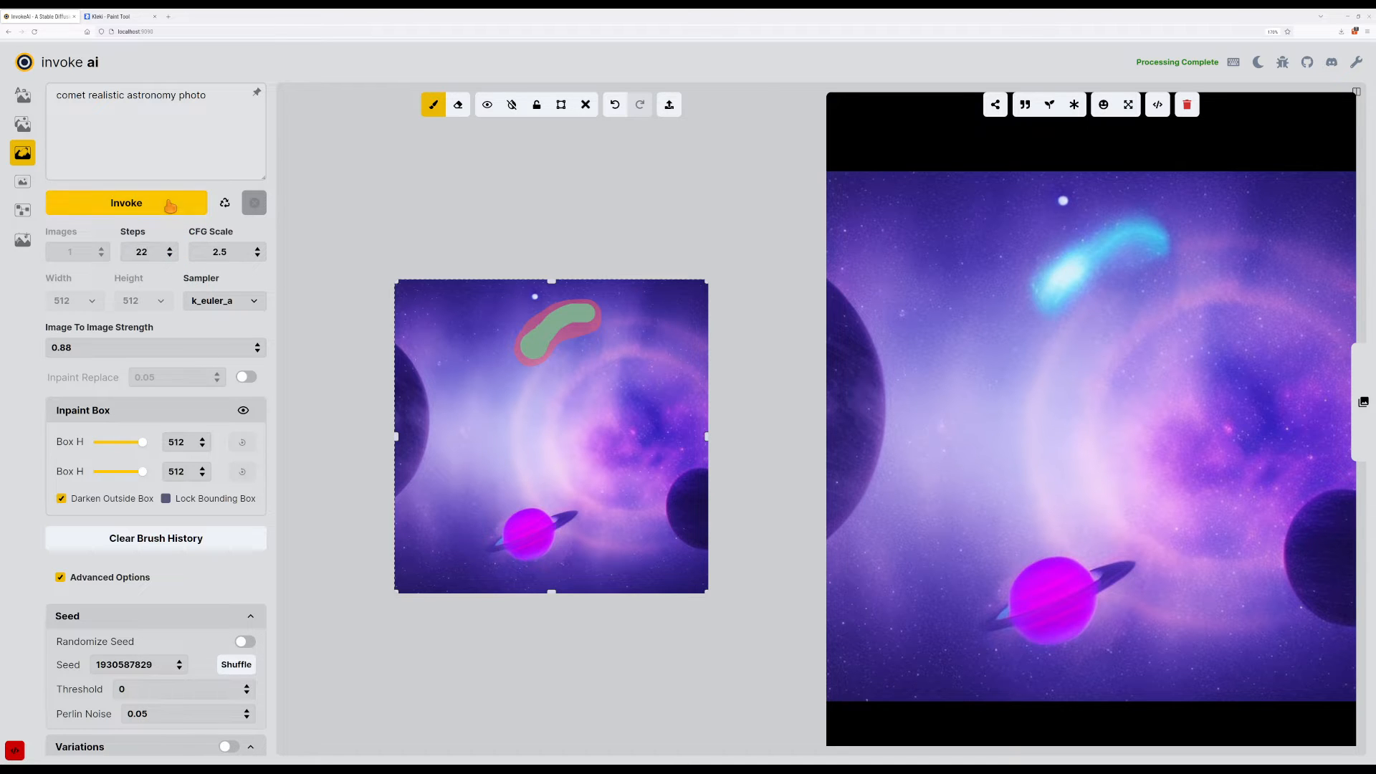
pyautogui.click(171, 205)
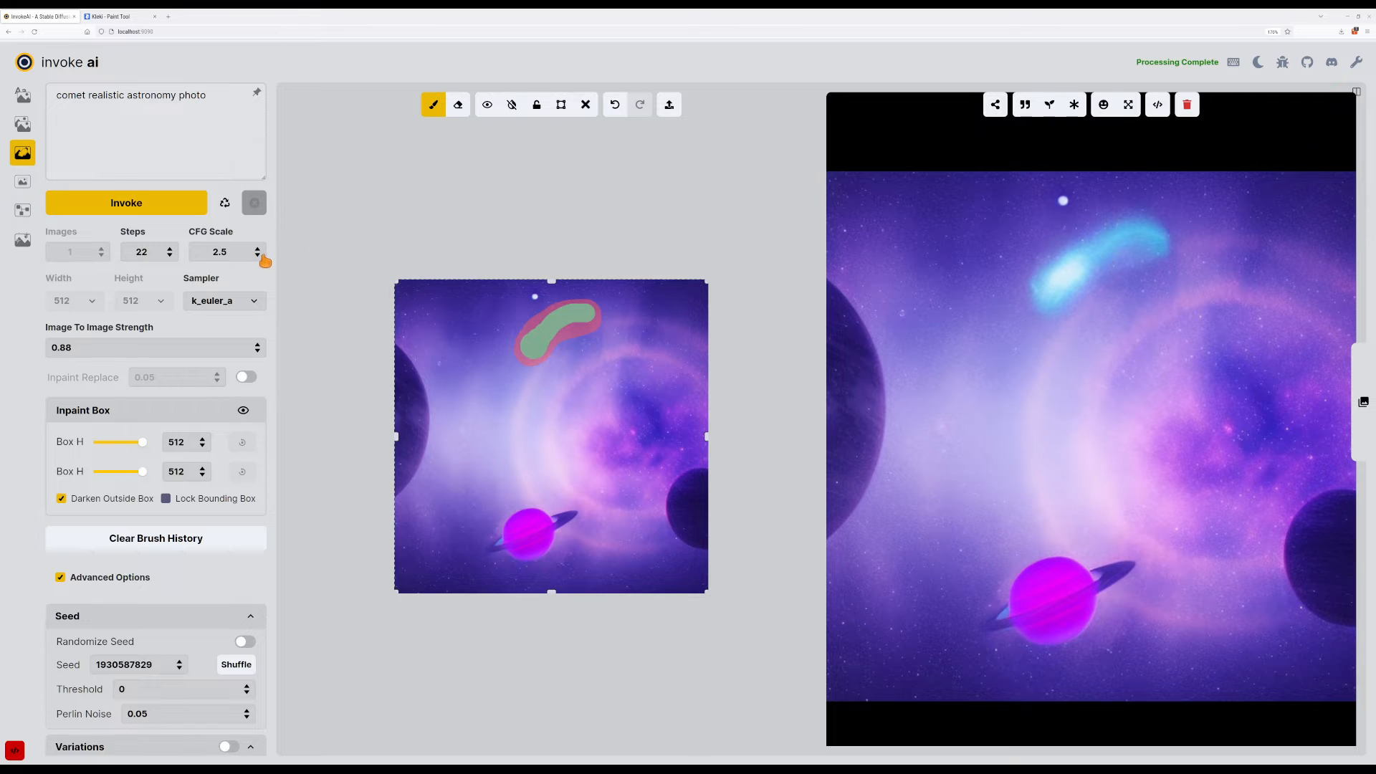
# Try Inpaint Replace at 0.05 and 0, generating the comet with each value, and switch the option off again.
pyautogui.click(246, 377)
pyautogui.click(167, 211)
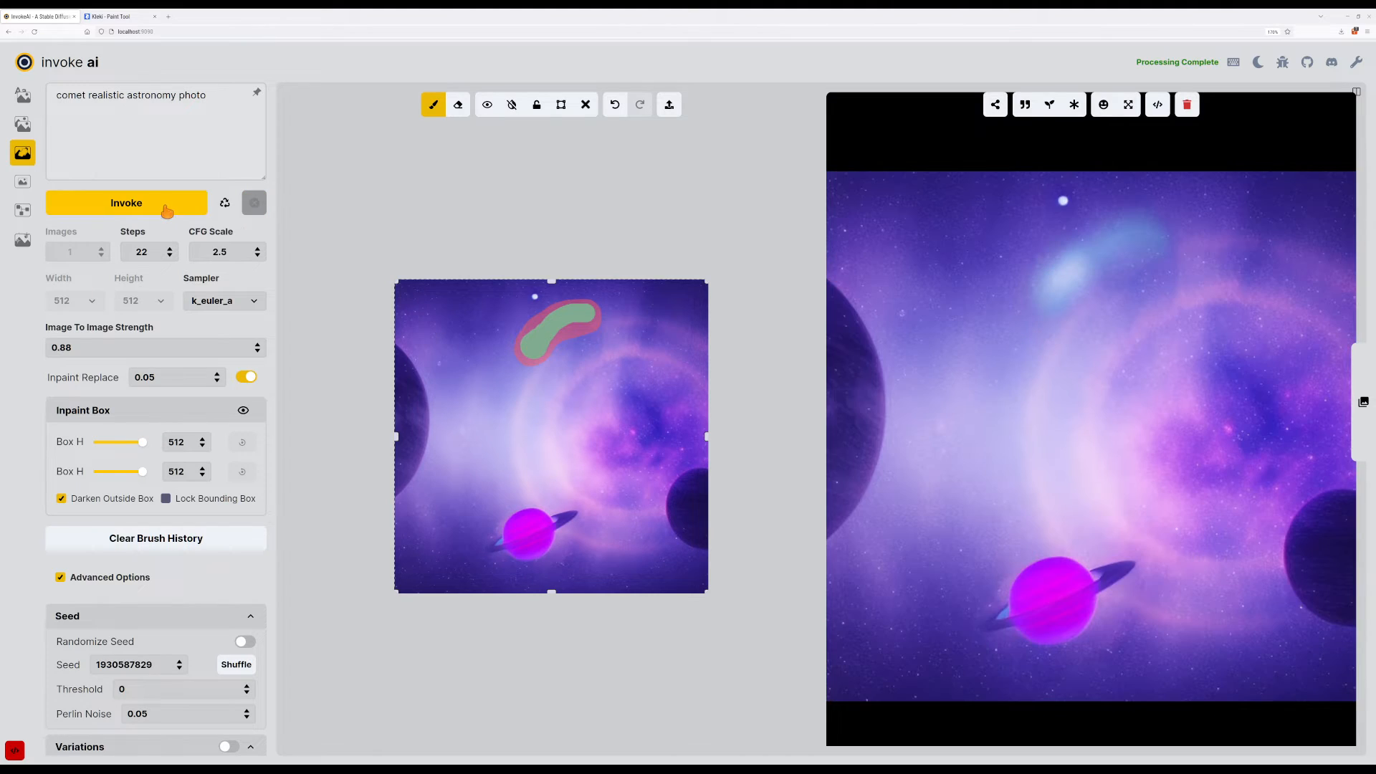
pyautogui.click(218, 382)
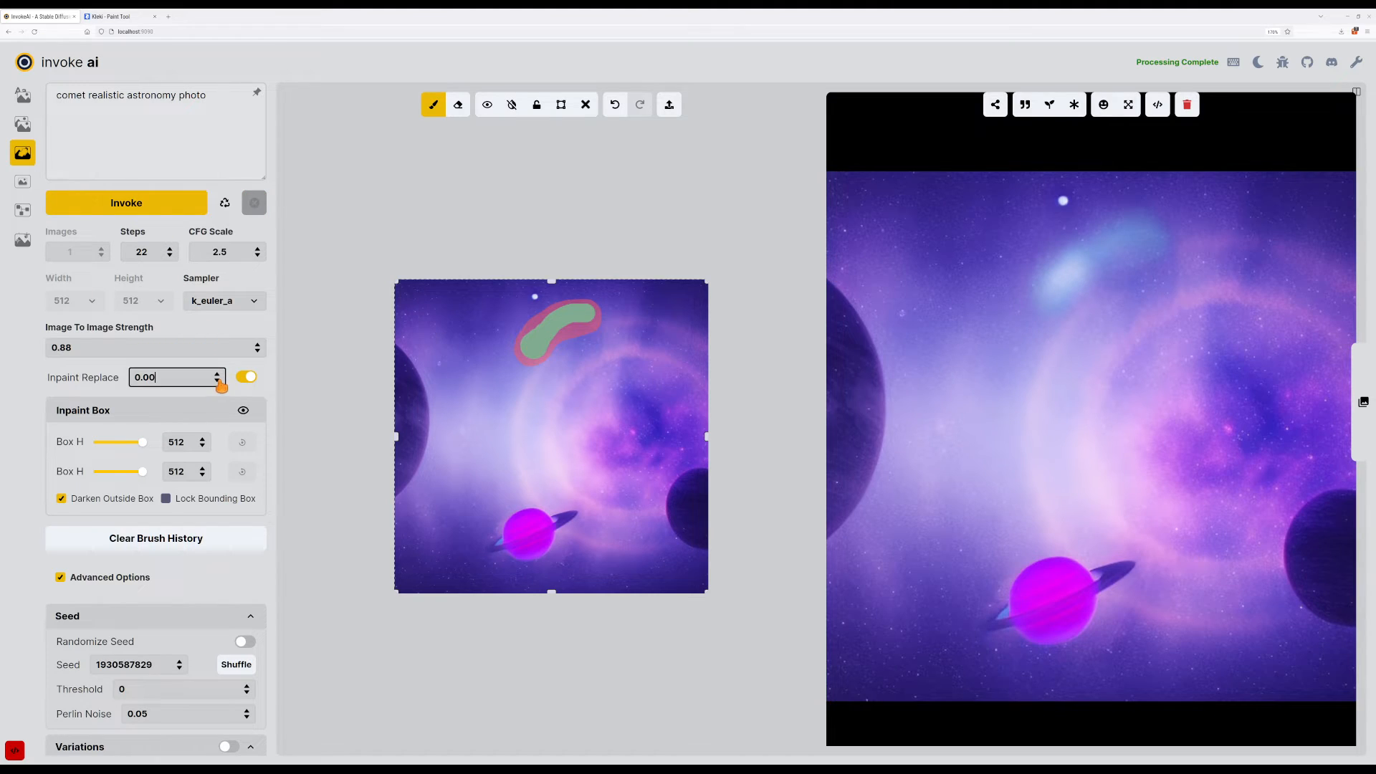
pyautogui.click(173, 204)
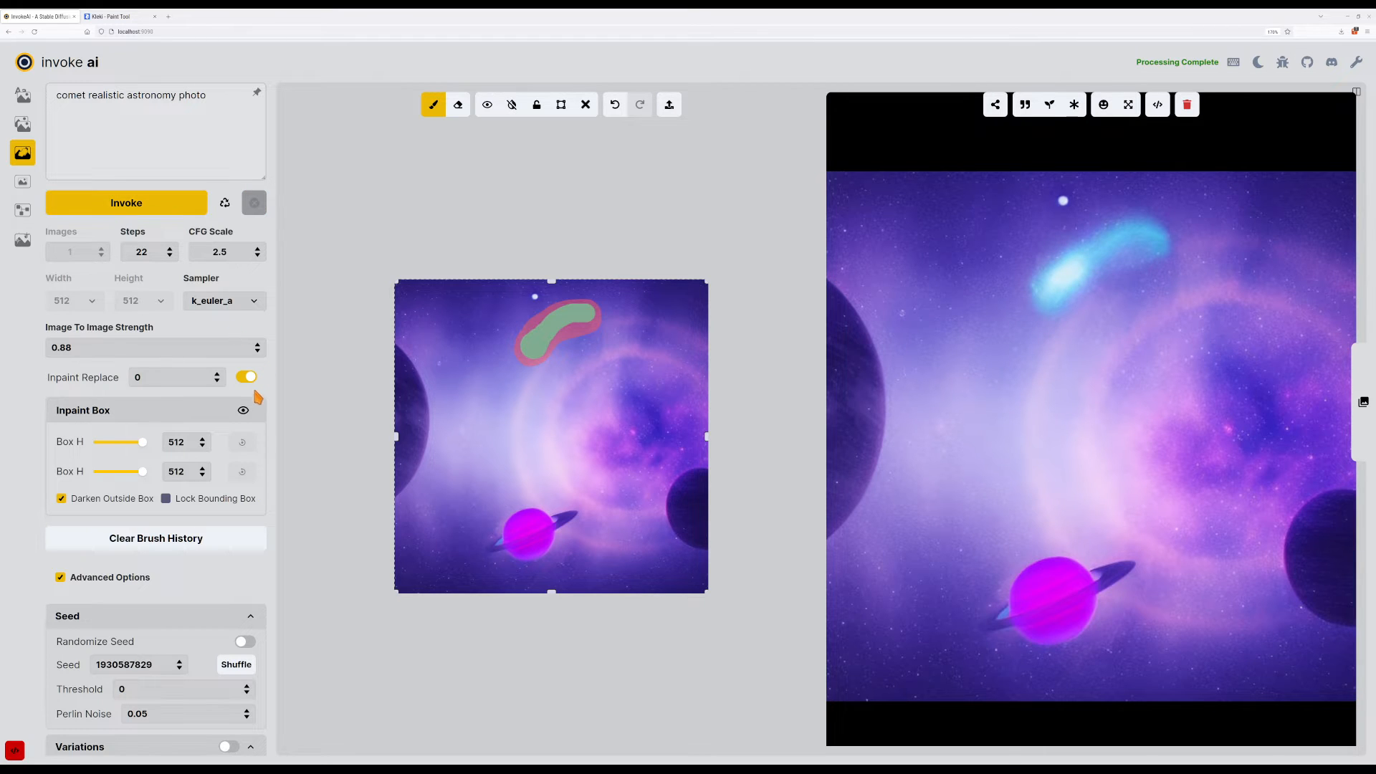
pyautogui.click(248, 378)
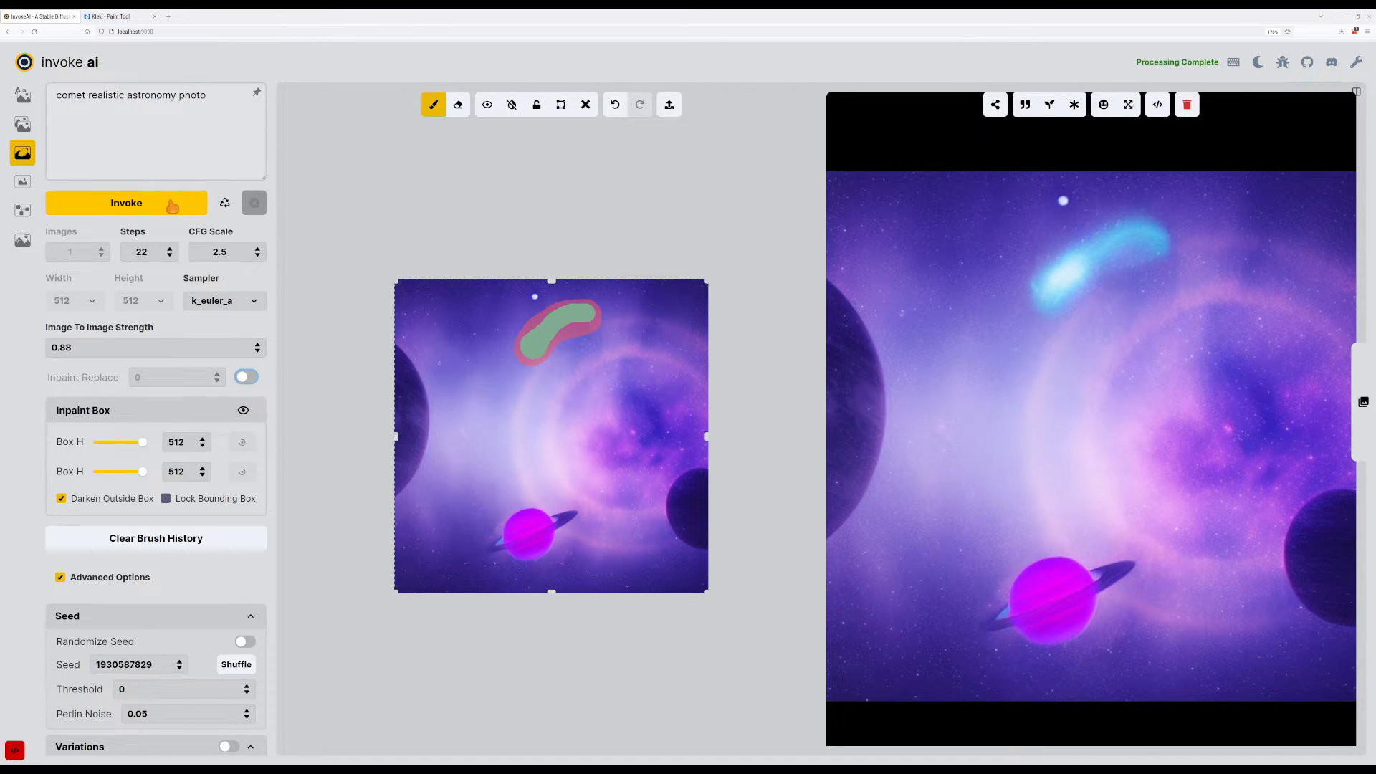
# Regenerate the comet from the same seed at image-to-image strengths of 0.88, 0.82 and 0.72.
pyautogui.click(173, 205)
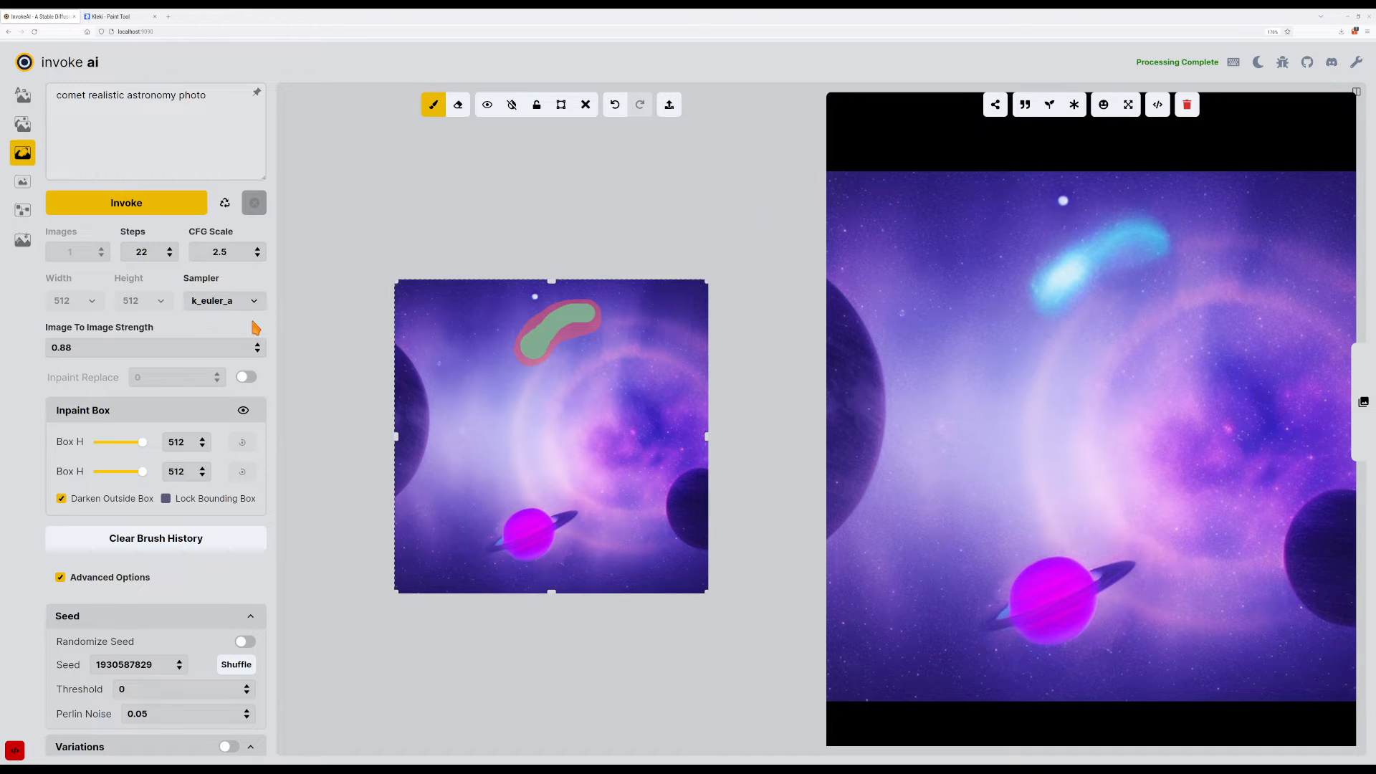
pyautogui.click(258, 351)
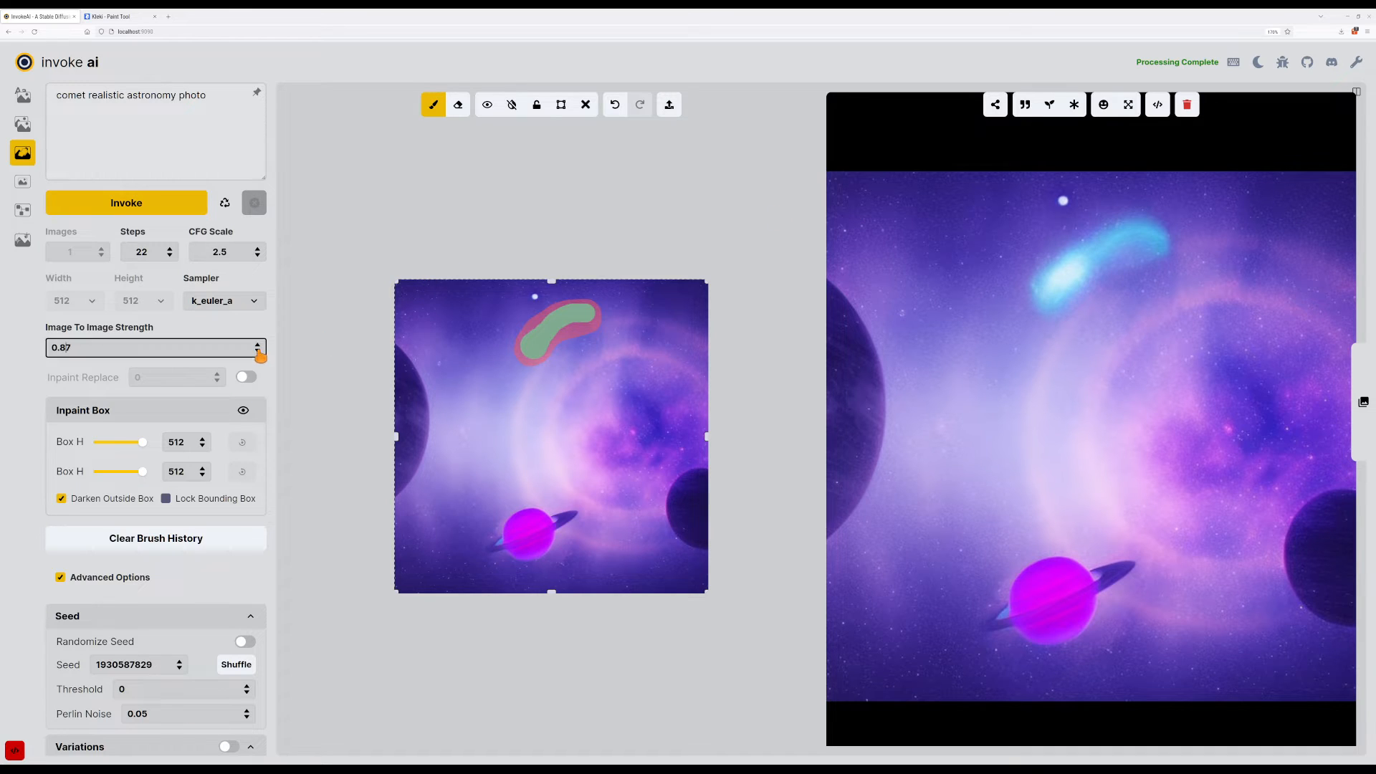
pyautogui.click(259, 352)
pyautogui.hotkey('ctrl', 'Return')
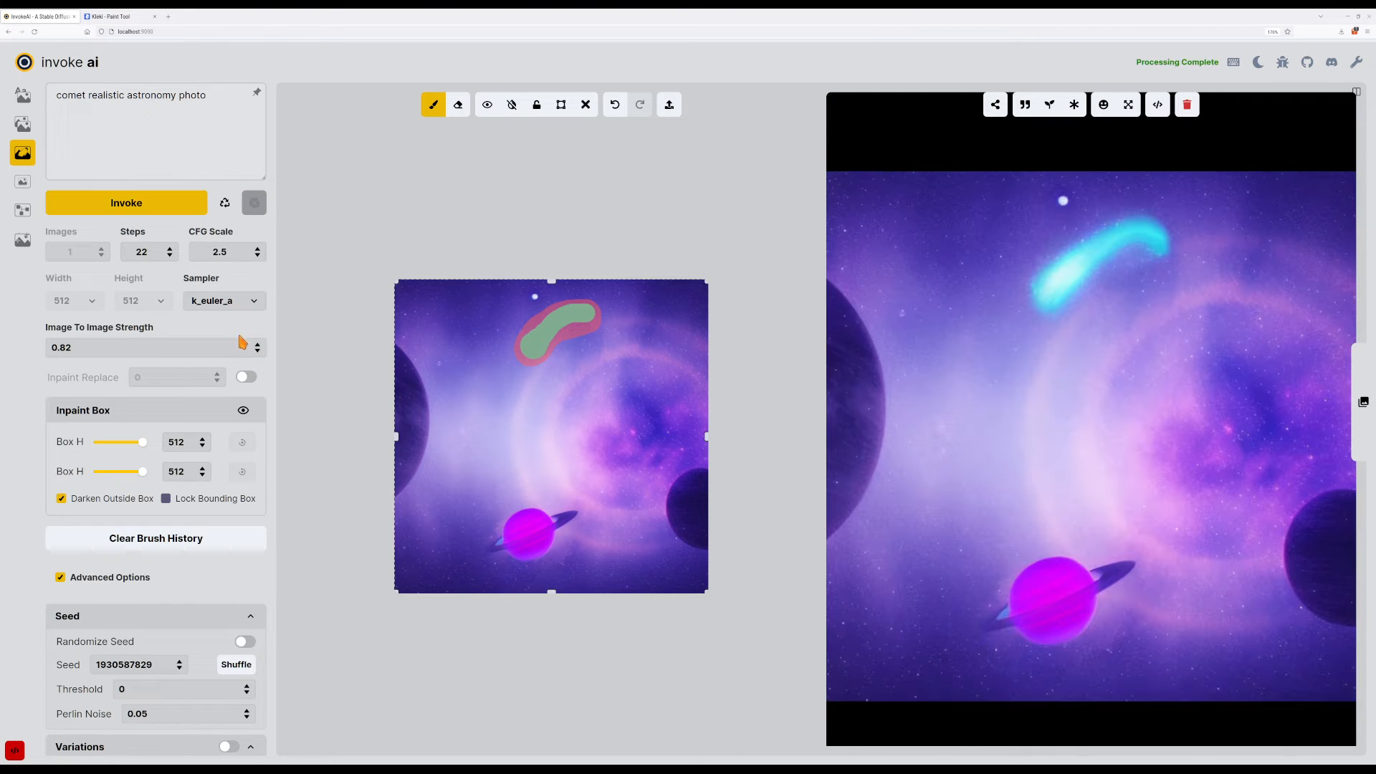
pyautogui.click(258, 351)
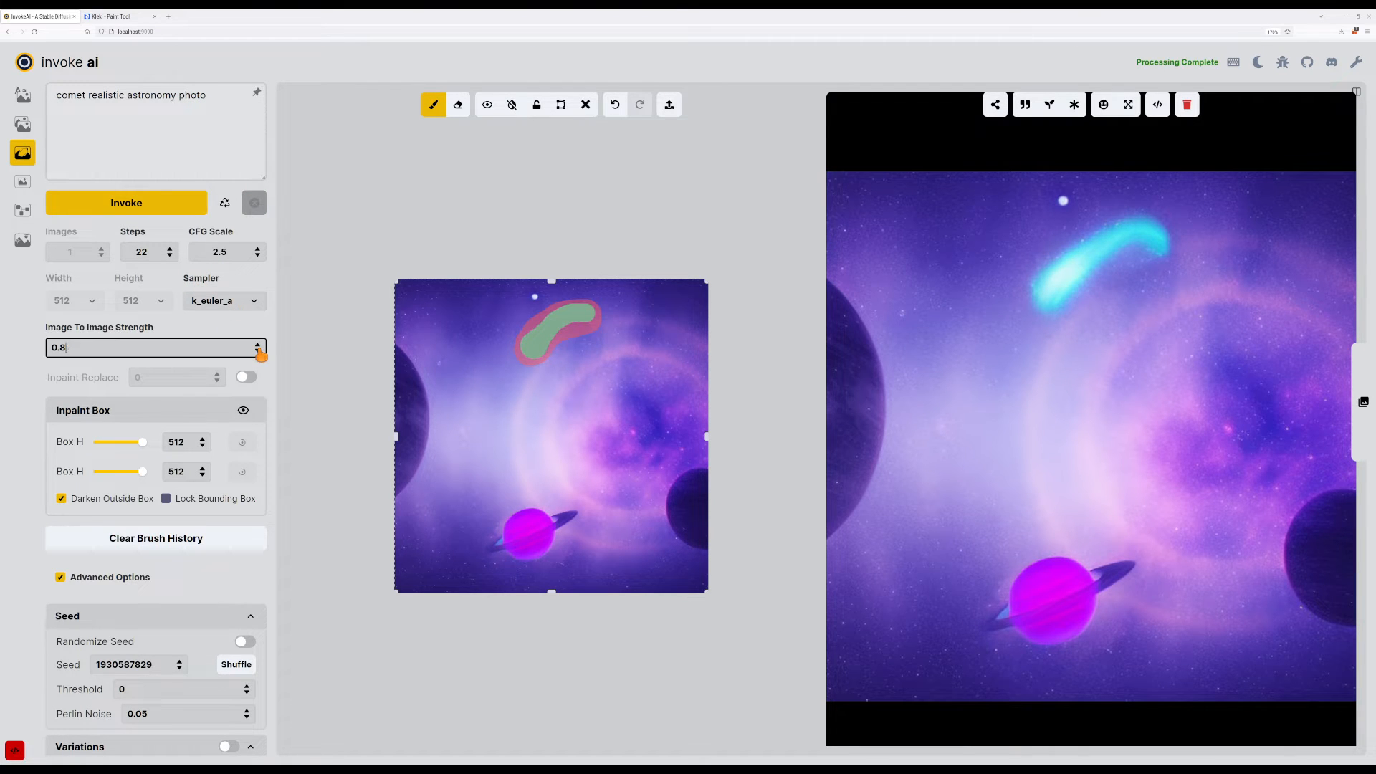
pyautogui.click(124, 204)
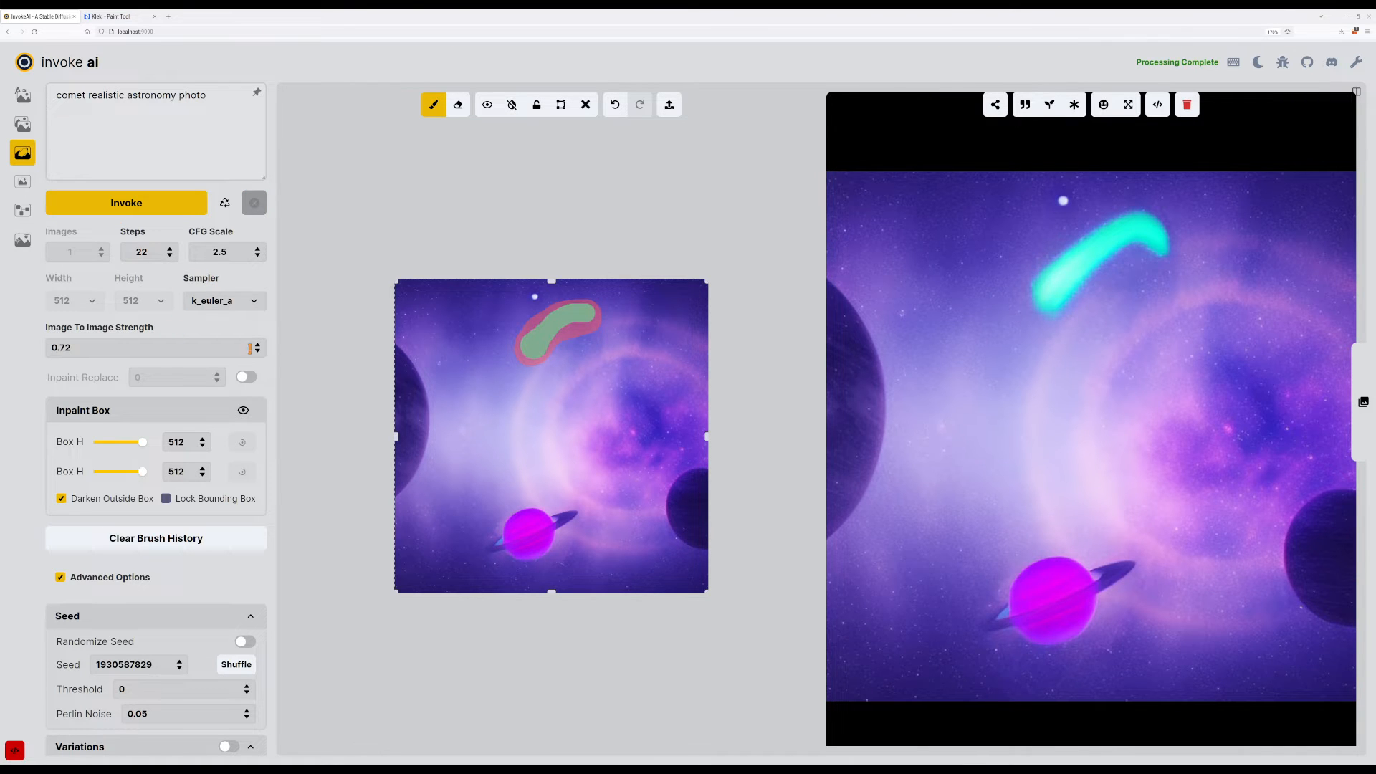
# Raise the image-to-image strength through 0.76, 0.79, 0.81 and 0.84, generating the comet with each value.
pyautogui.click(258, 344)
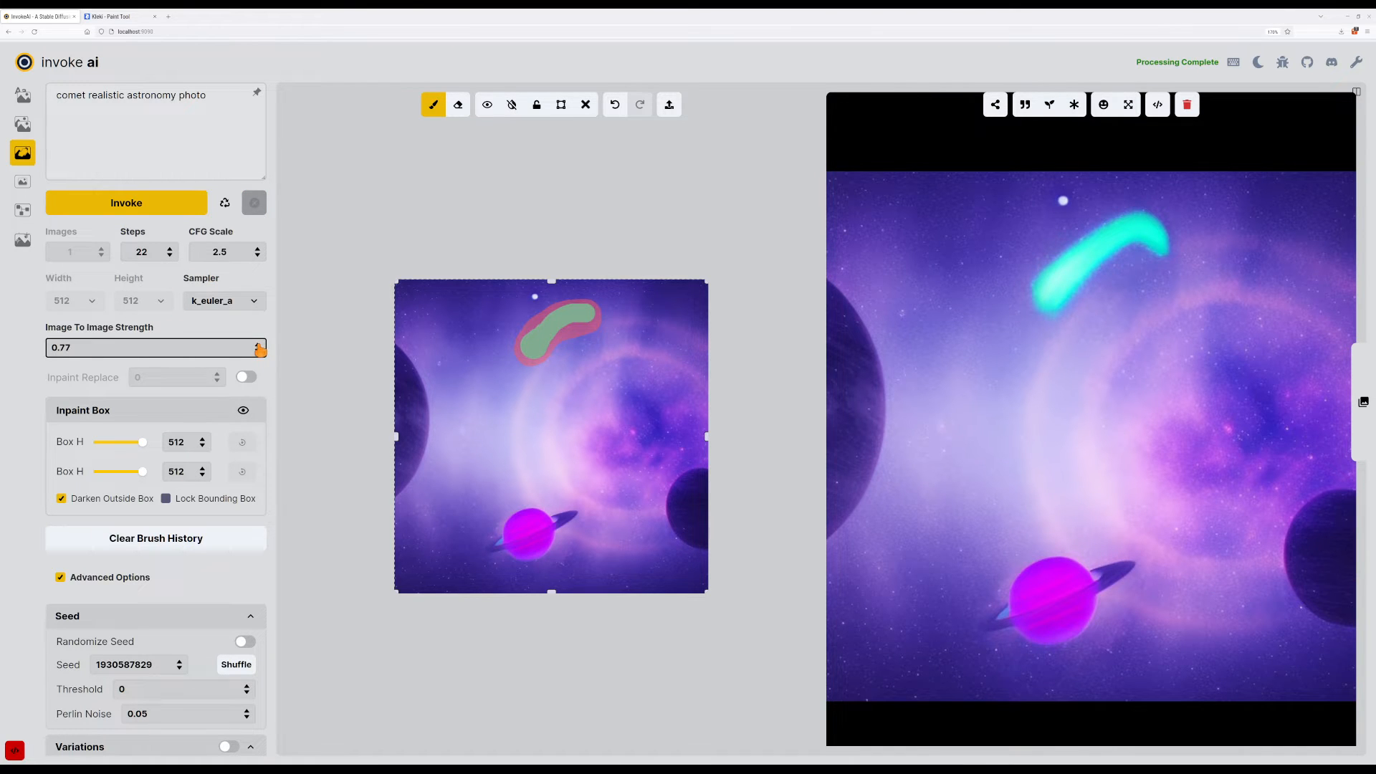
pyautogui.click(186, 208)
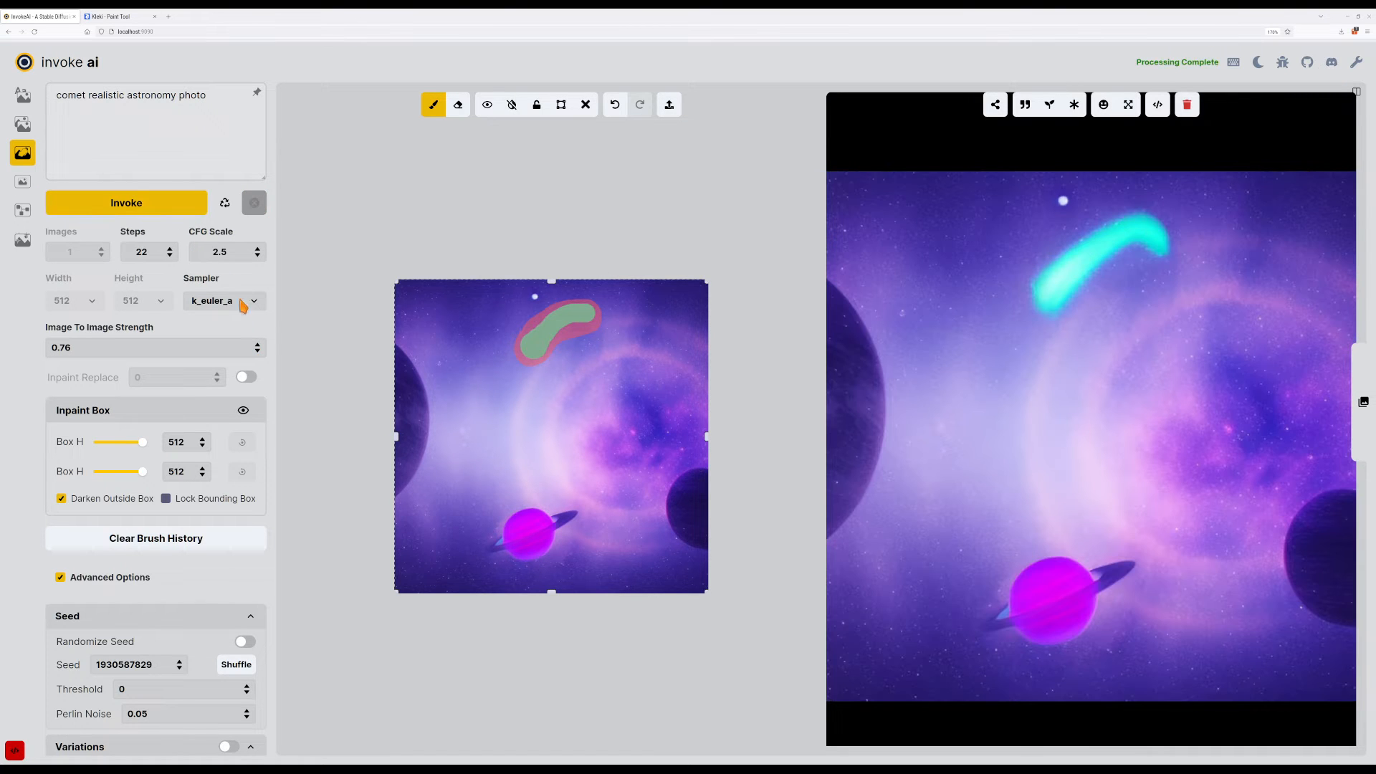
pyautogui.click(258, 344)
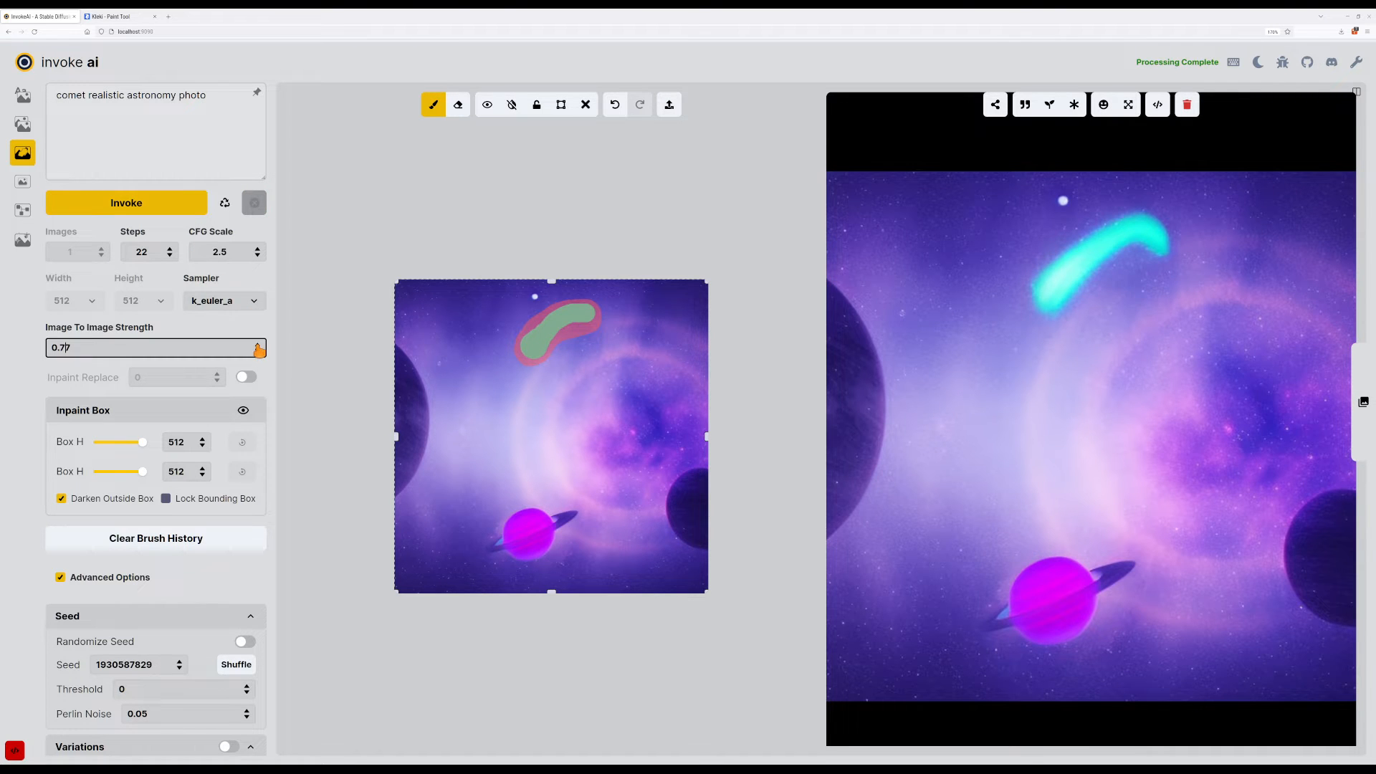
pyautogui.click(184, 211)
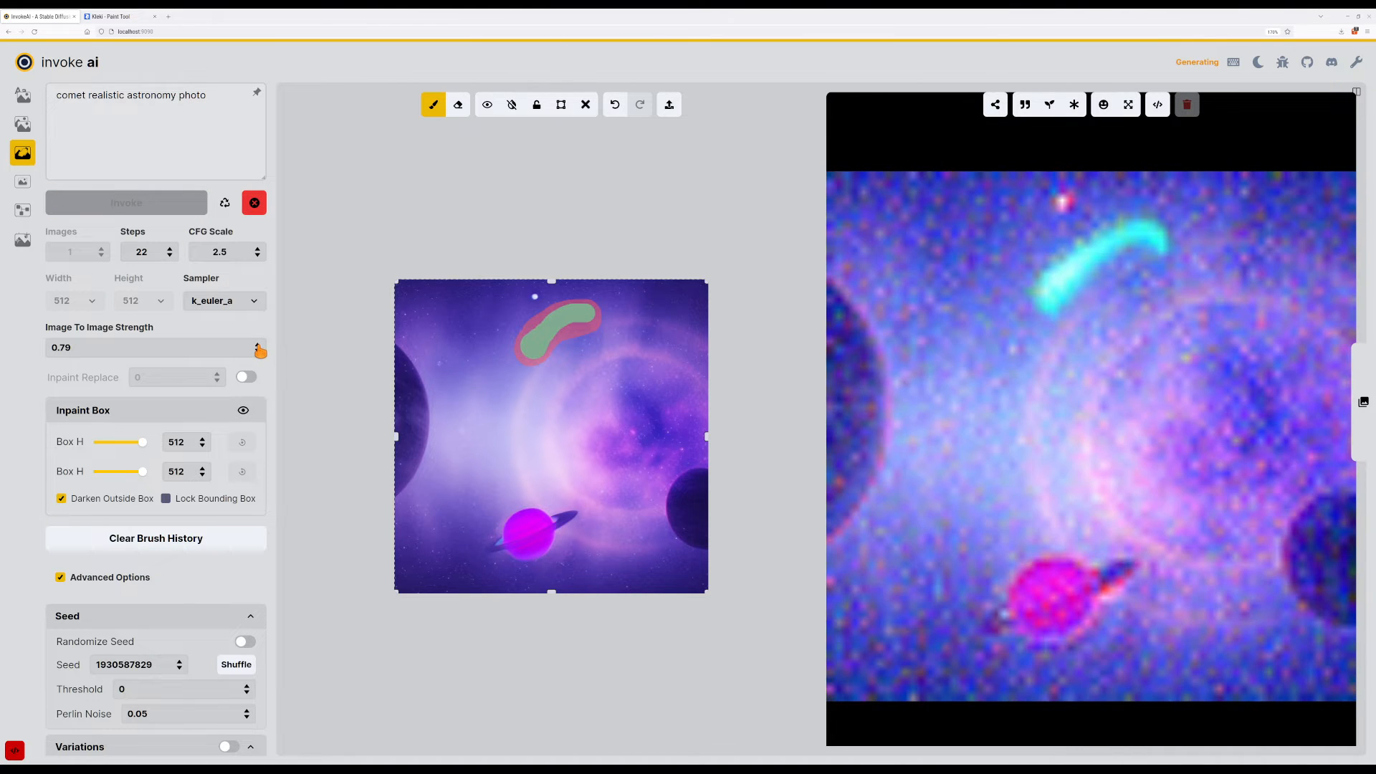
pyautogui.doubleClick(258, 345)
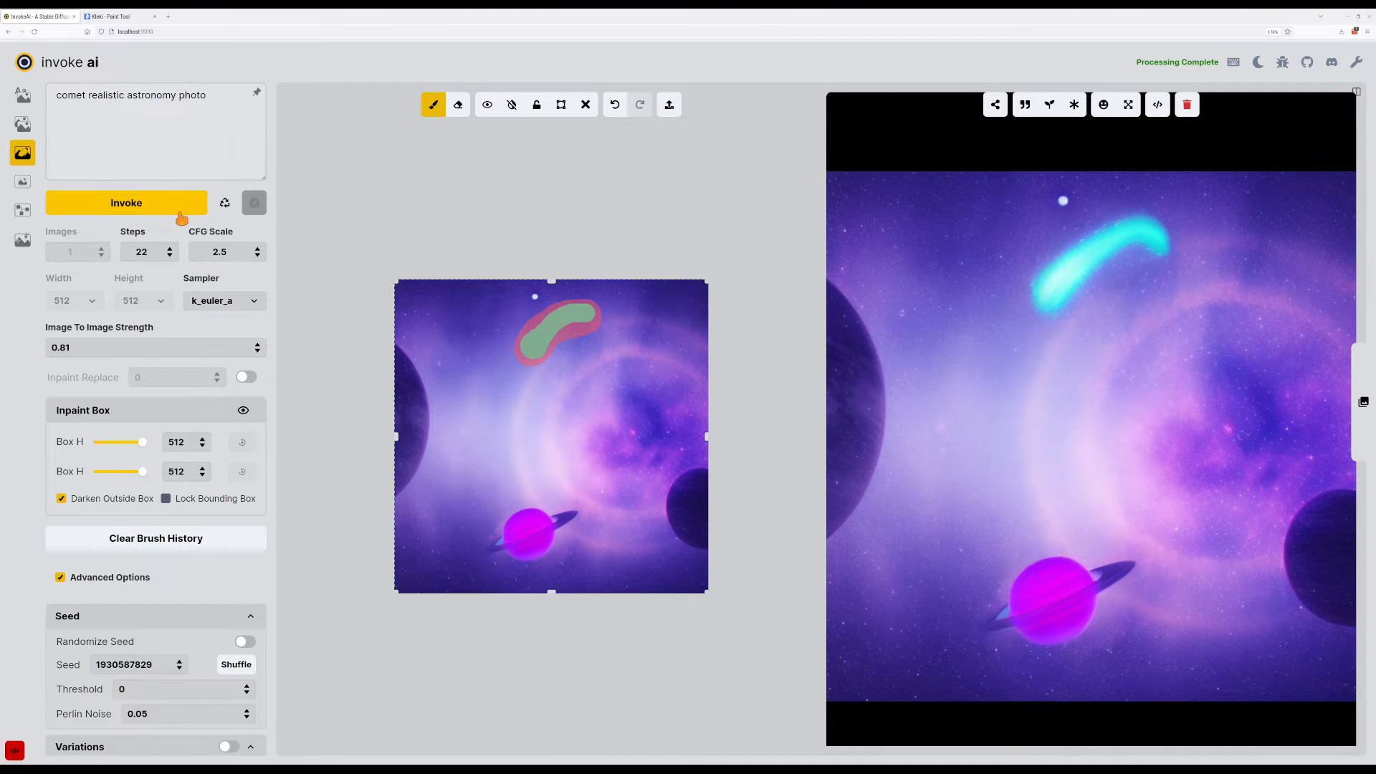
pyautogui.click(184, 203)
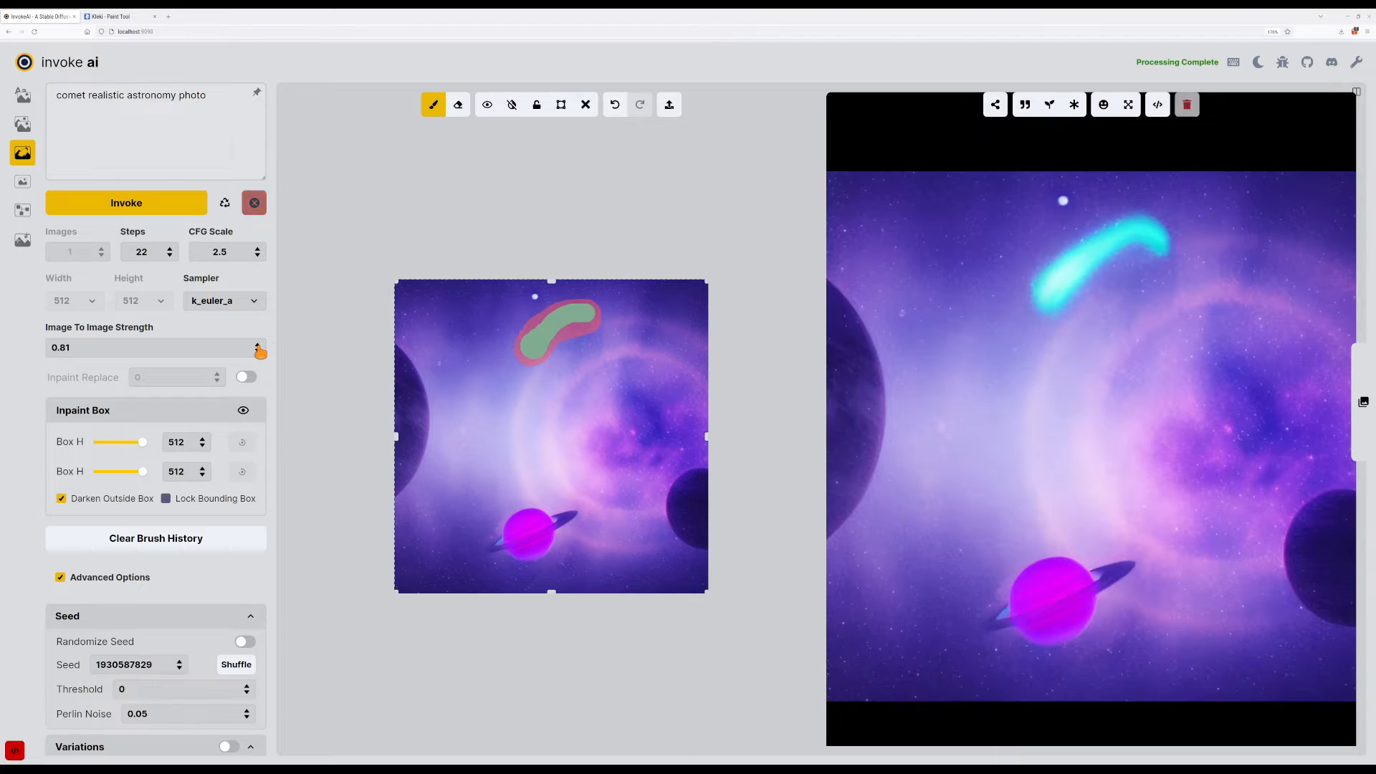
pyautogui.tripleClick(258, 345)
pyautogui.click(184, 204)
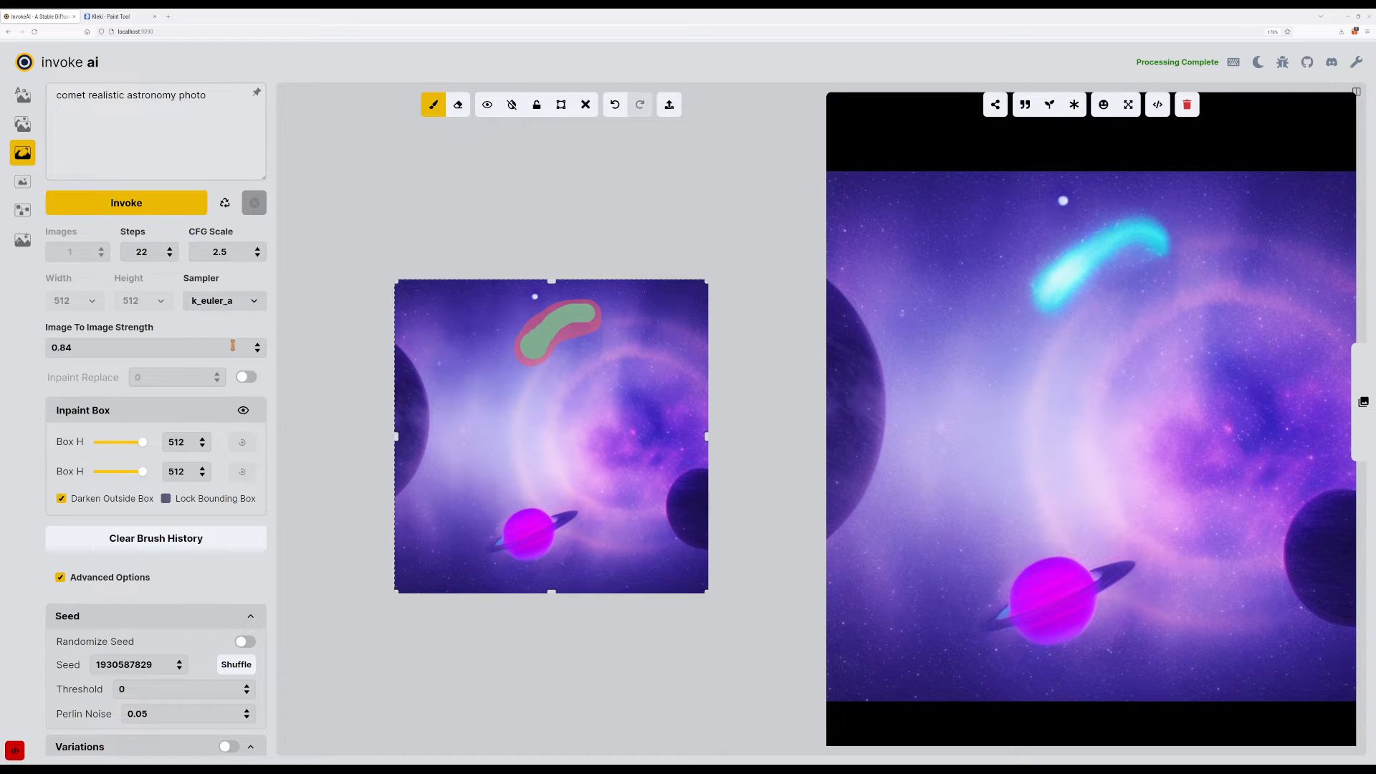
# Increase the steps to 47 and regenerate the comet.
pyautogui.tripleClick(170, 249)
pyautogui.click(170, 207)
pyautogui.moveTo(943, 343); pyautogui.dragTo(885, 507)
# Send the generated comet image to Inpainting and clear the old mask from it.
pyautogui.click(995, 104)
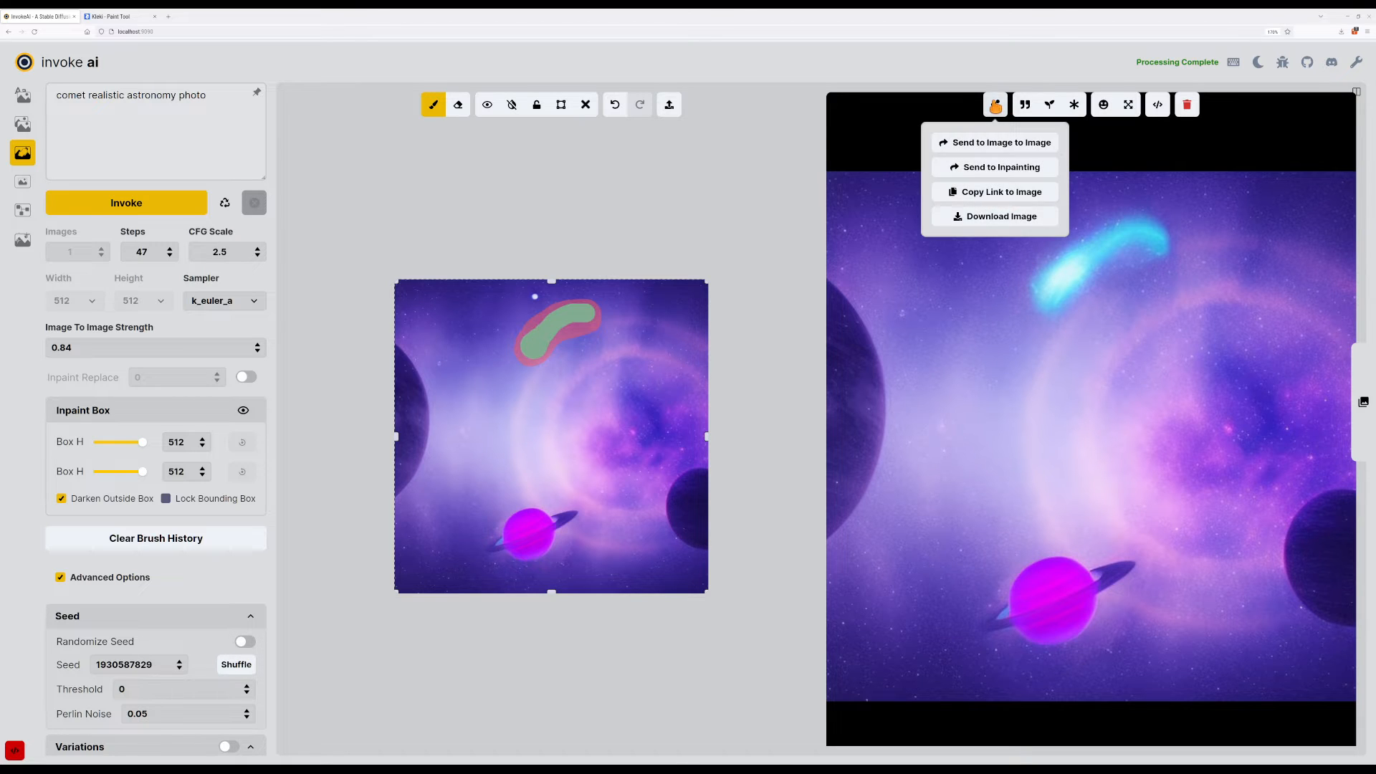
pyautogui.click(983, 170)
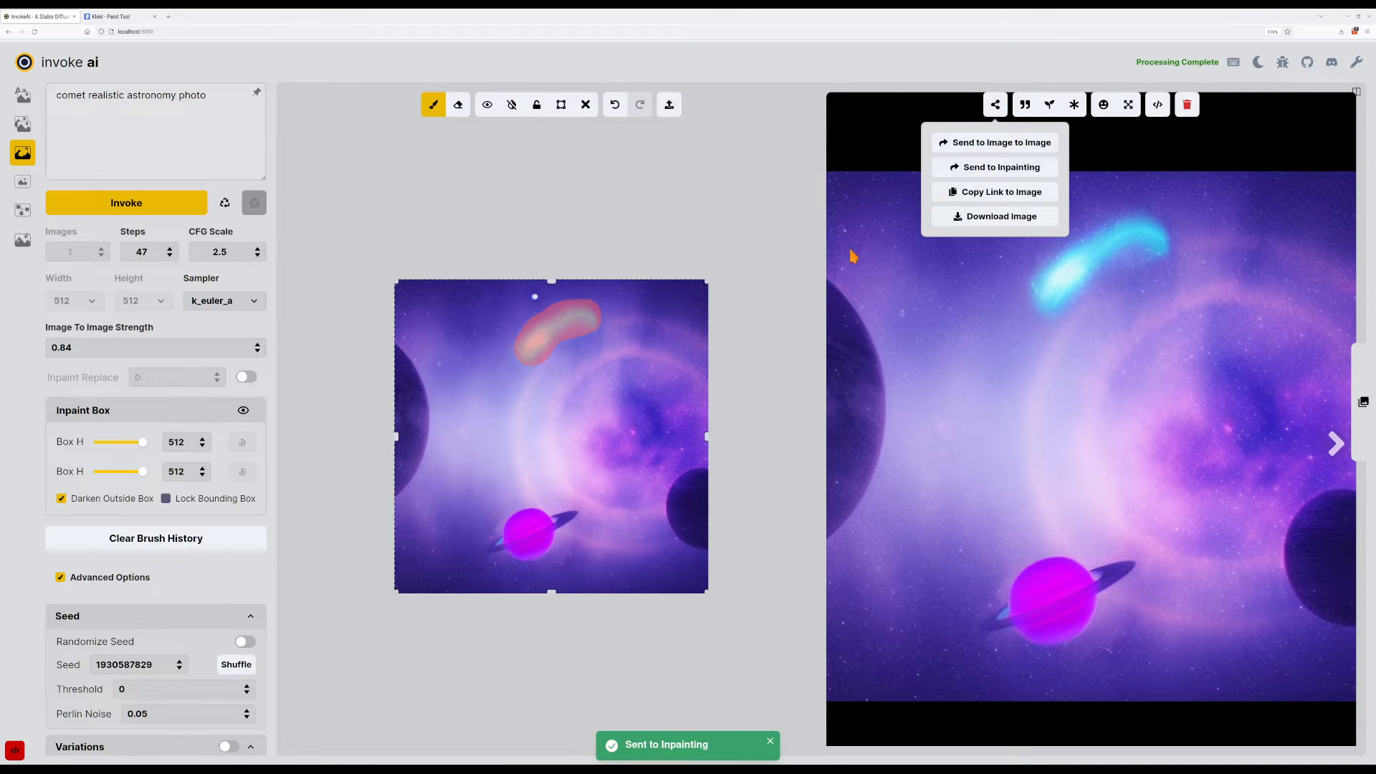
pyautogui.hotkey('shift', 'c')
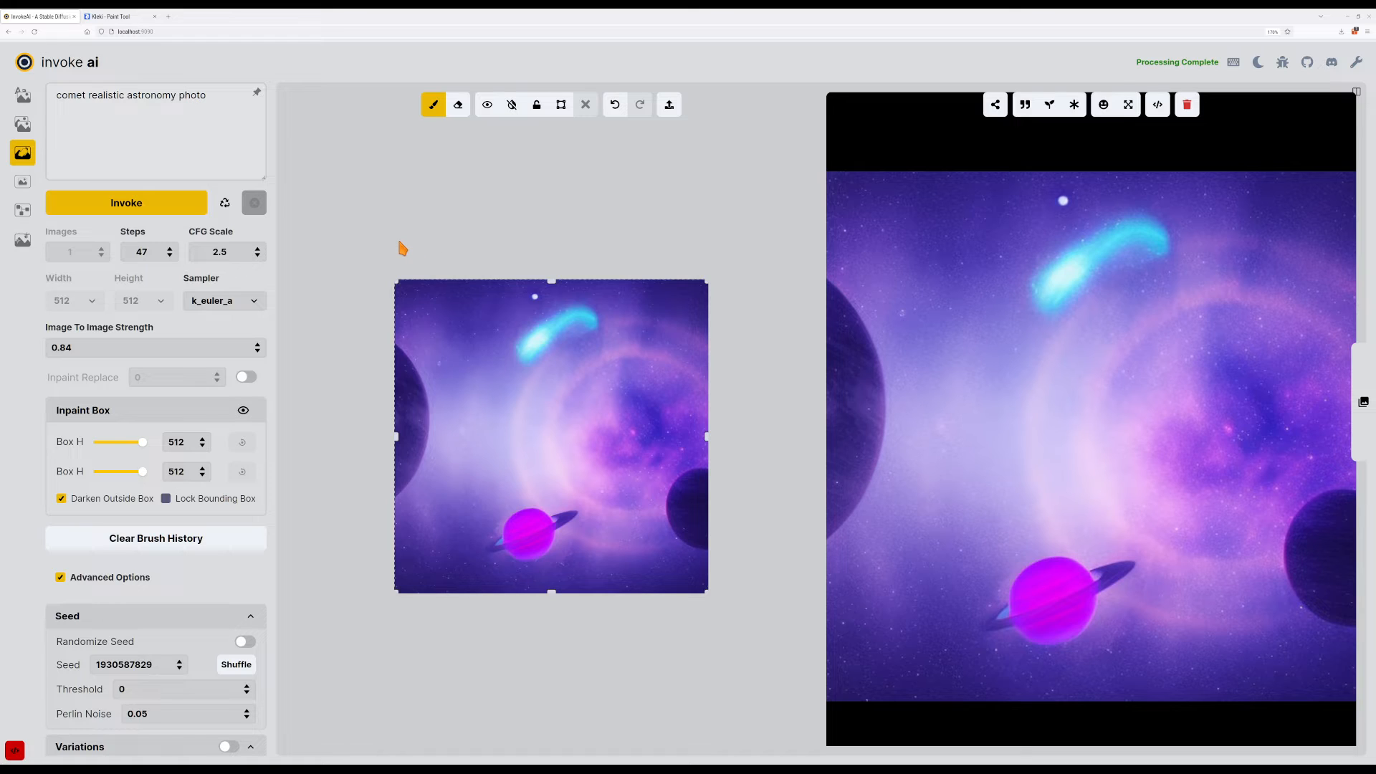
pyautogui.rightClick(970, 446)
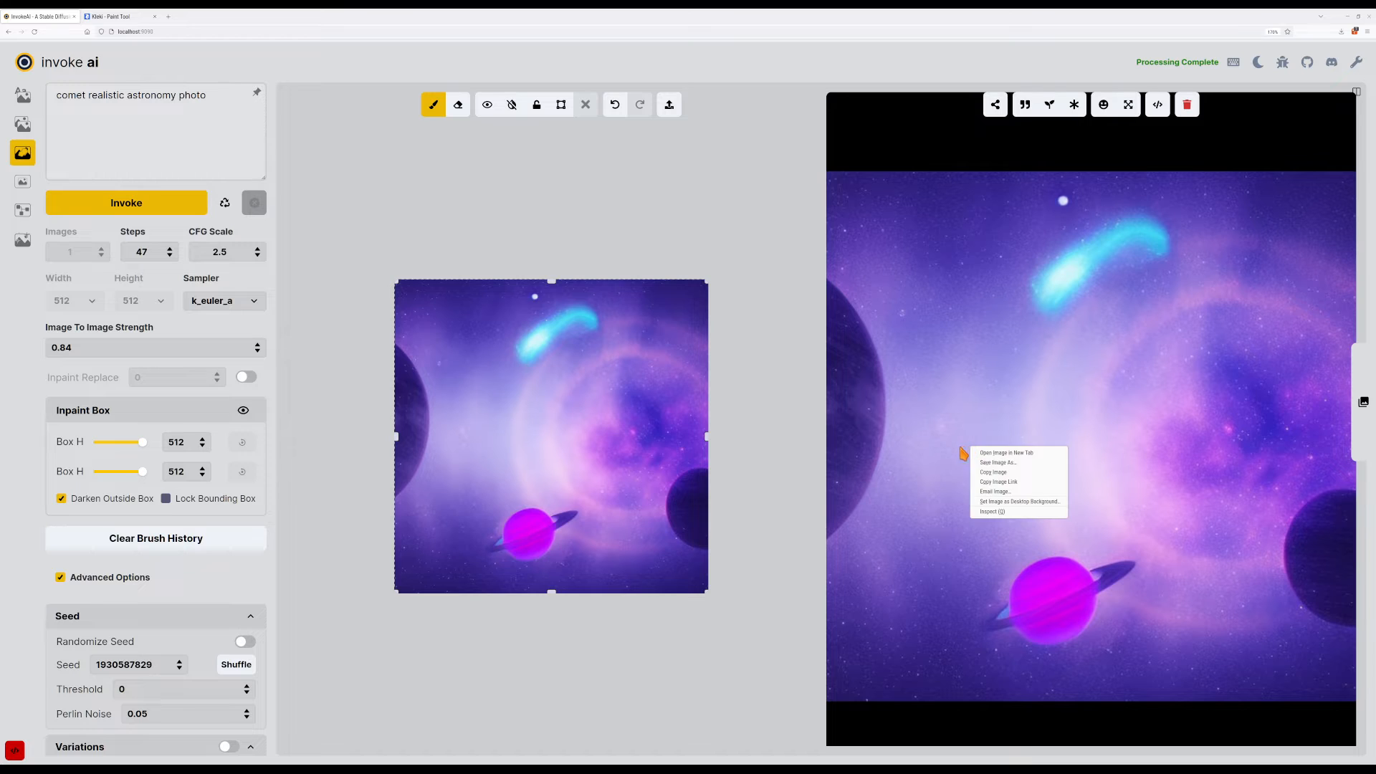
pyautogui.click(948, 449)
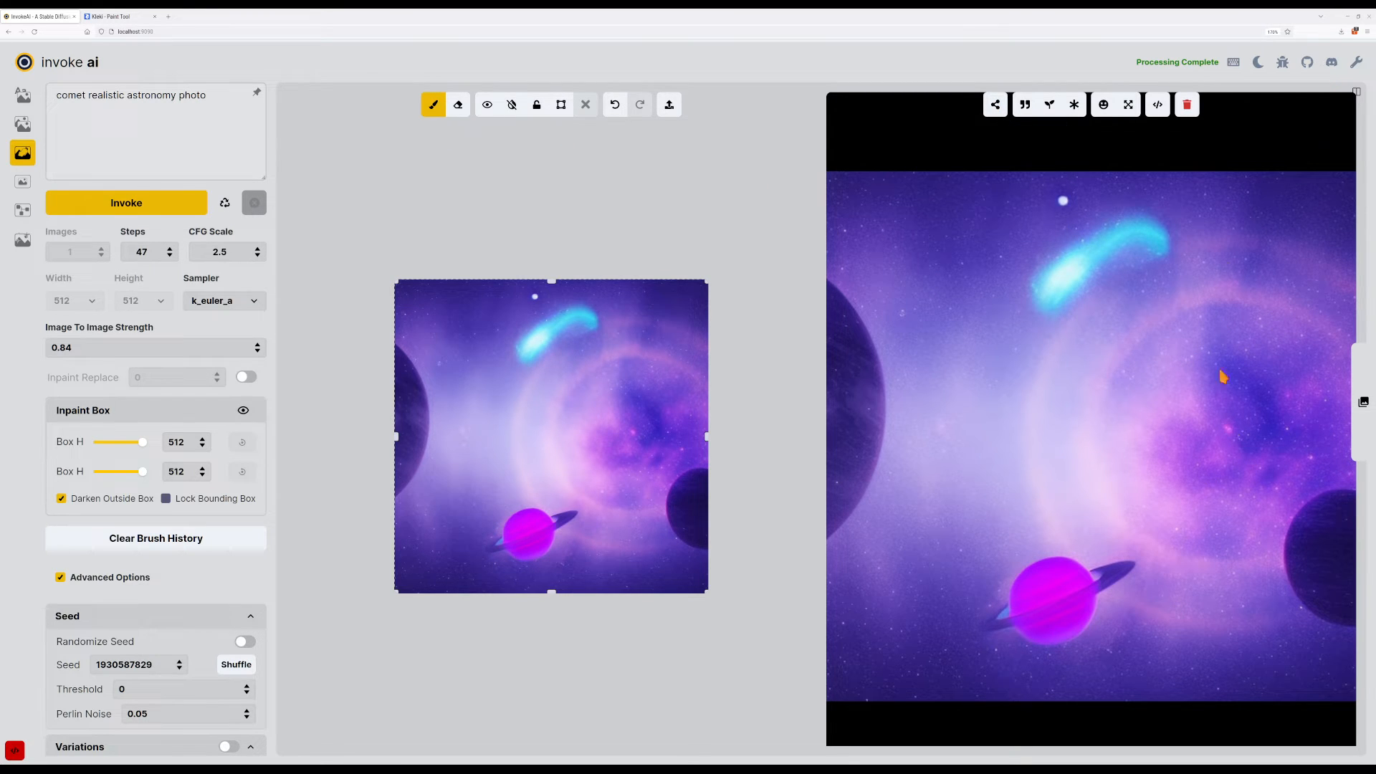
# Send the comet image to Image to Image and generate it with the prompt "space scene with comet and saturn".
pyautogui.moveTo(993, 106)
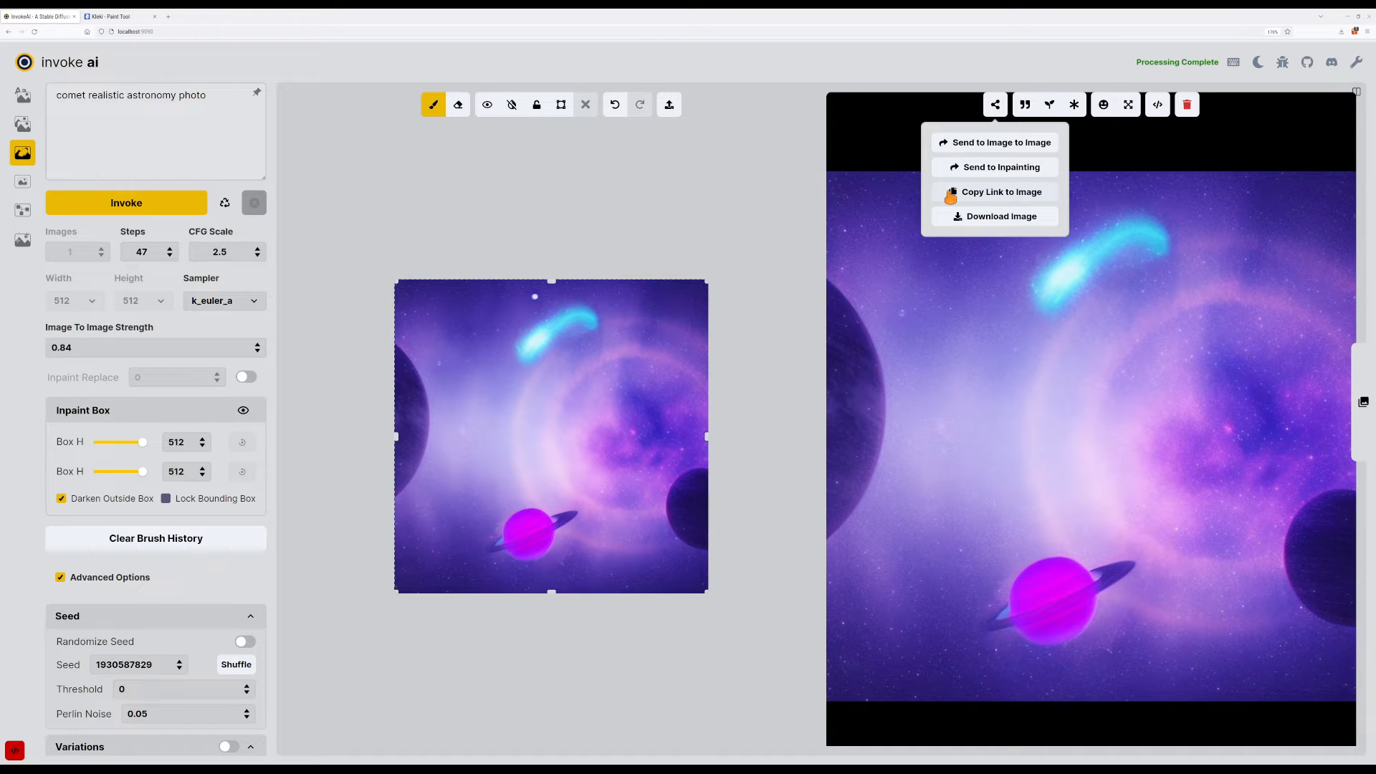
pyautogui.click(969, 143)
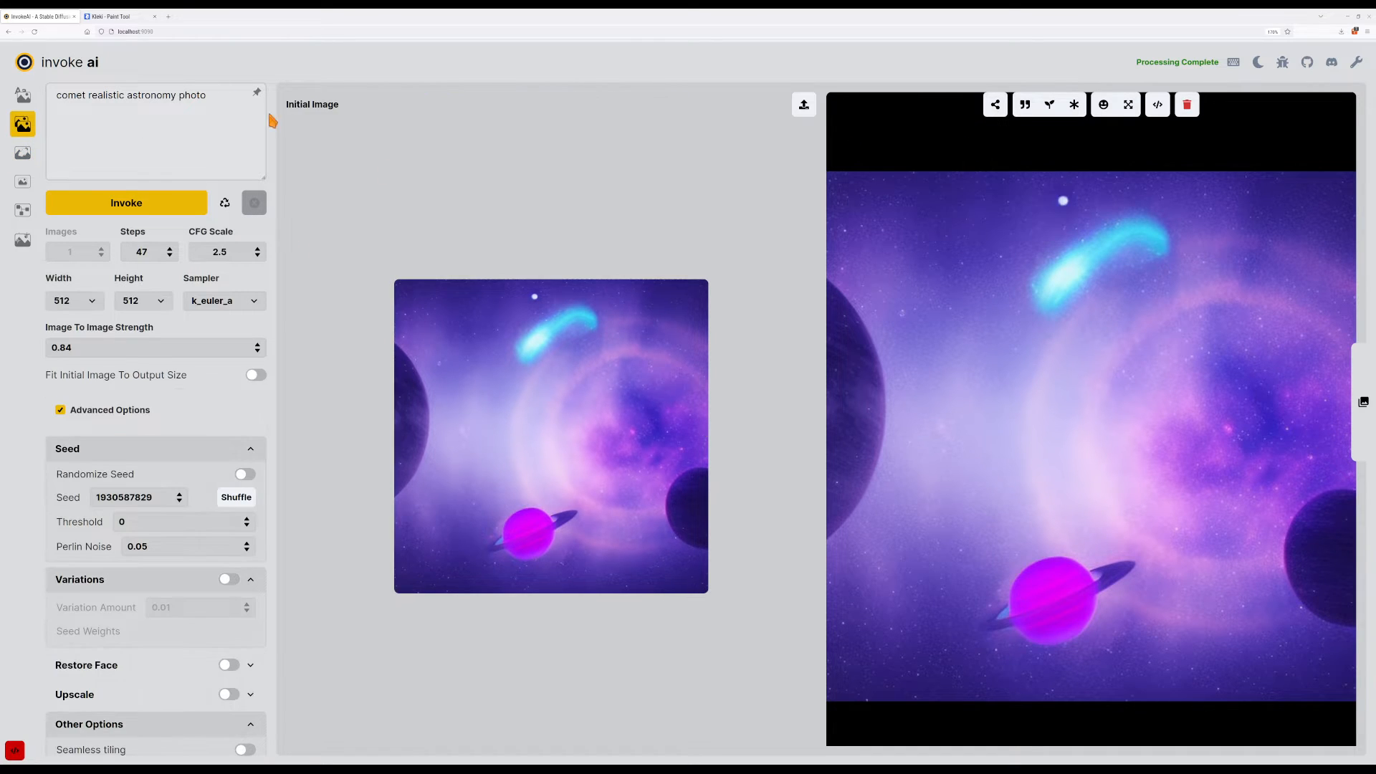
pyautogui.moveTo(213, 95); pyautogui.dragTo(4, 45)
pyautogui.write('space scene with co')
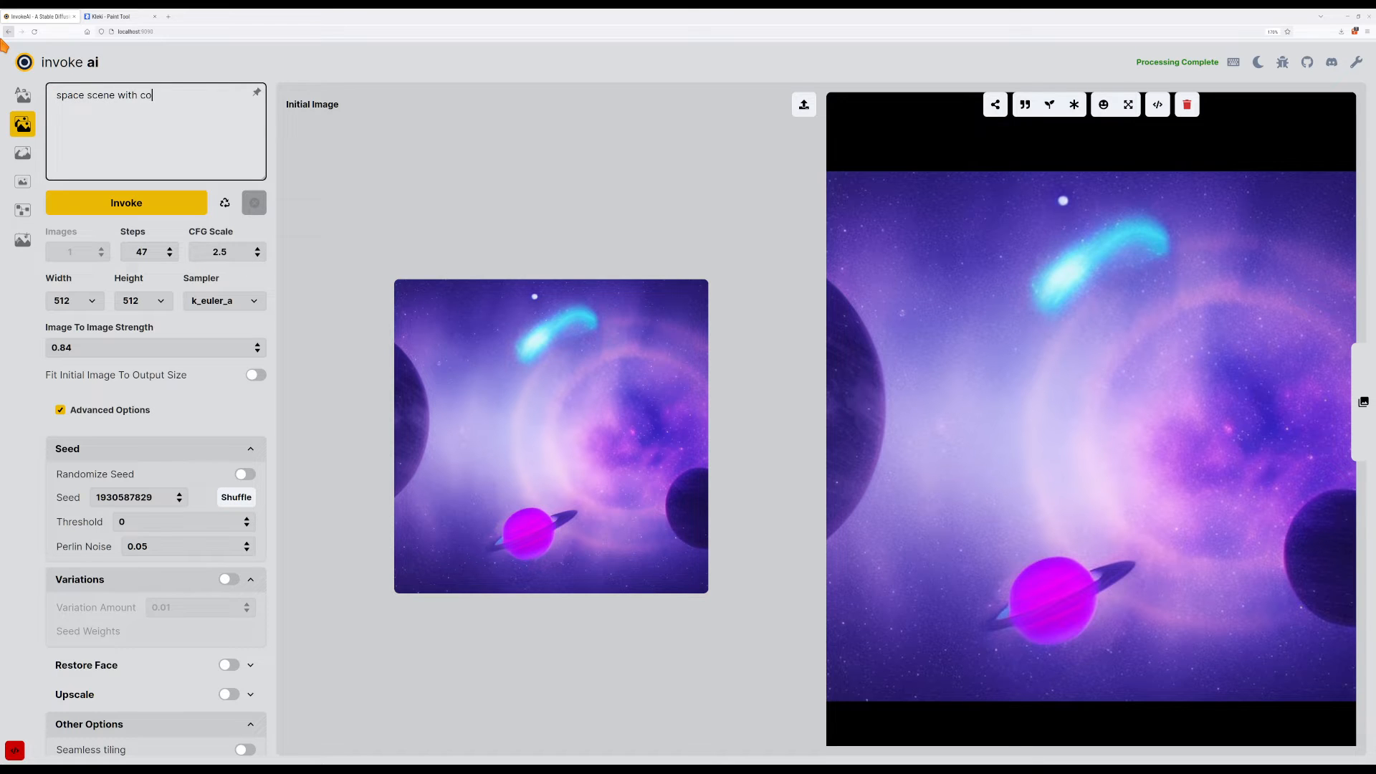
pyautogui.write('met and saturn')
pyautogui.hotkey('ctrl', 'Return')
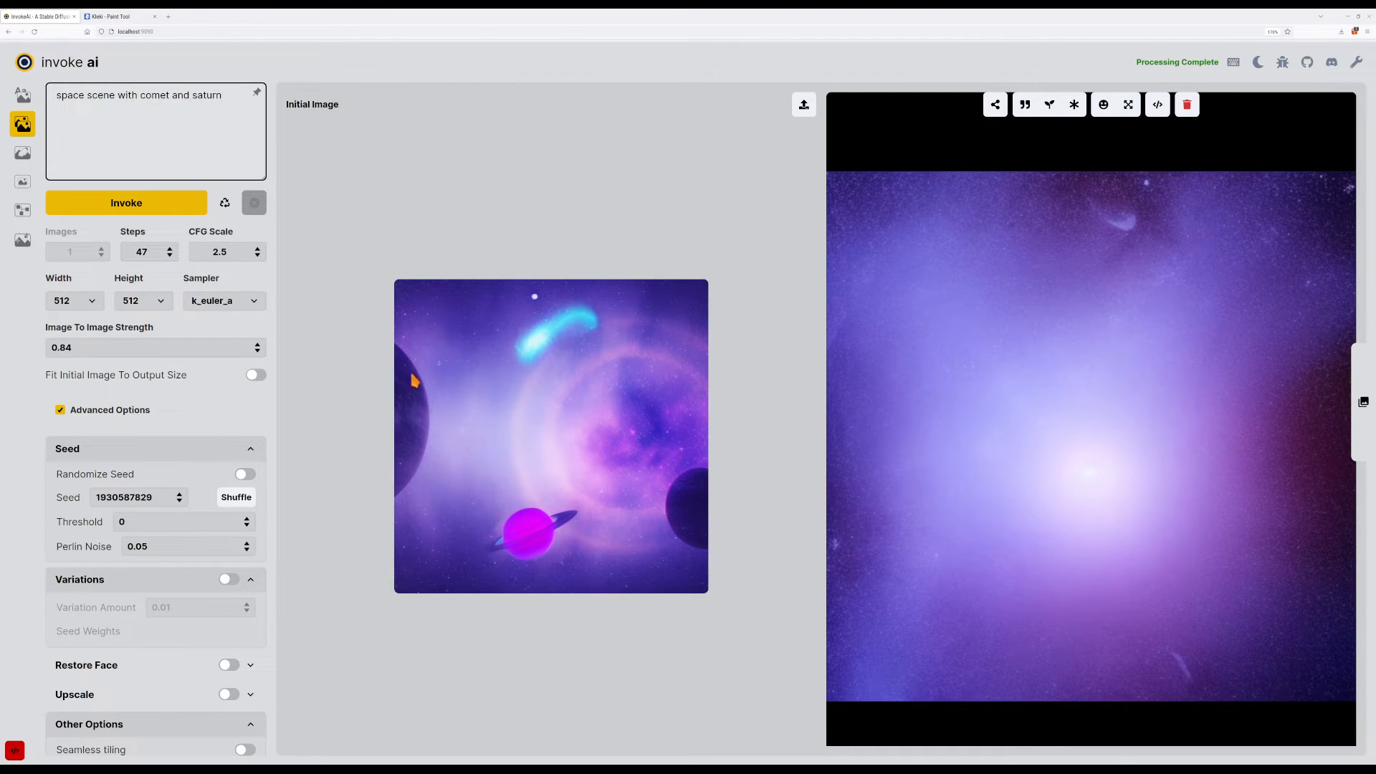
# Try higher CFG scales of 4 and 7 for the whole scene and regenerate the image.
pyautogui.doubleClick(241, 249)
pyautogui.write('4')
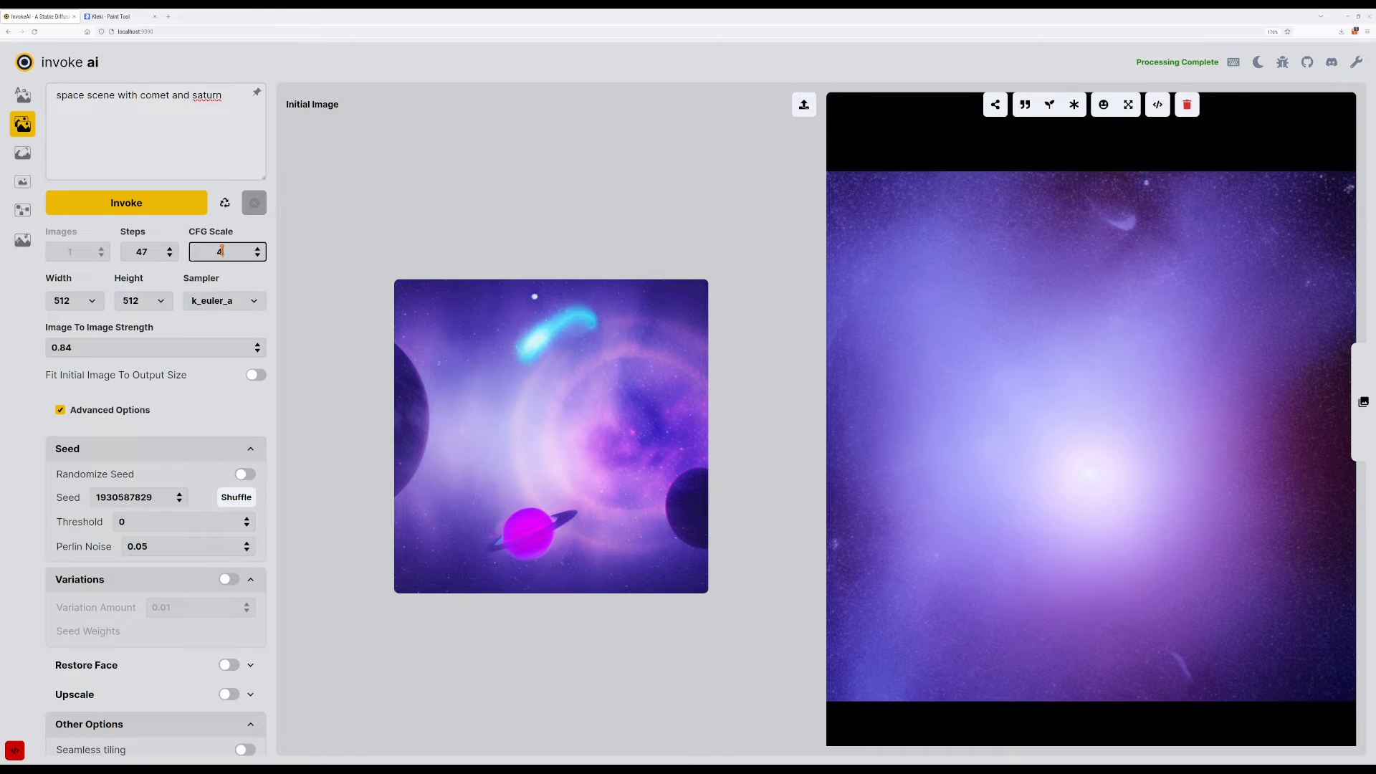
pyautogui.click(177, 207)
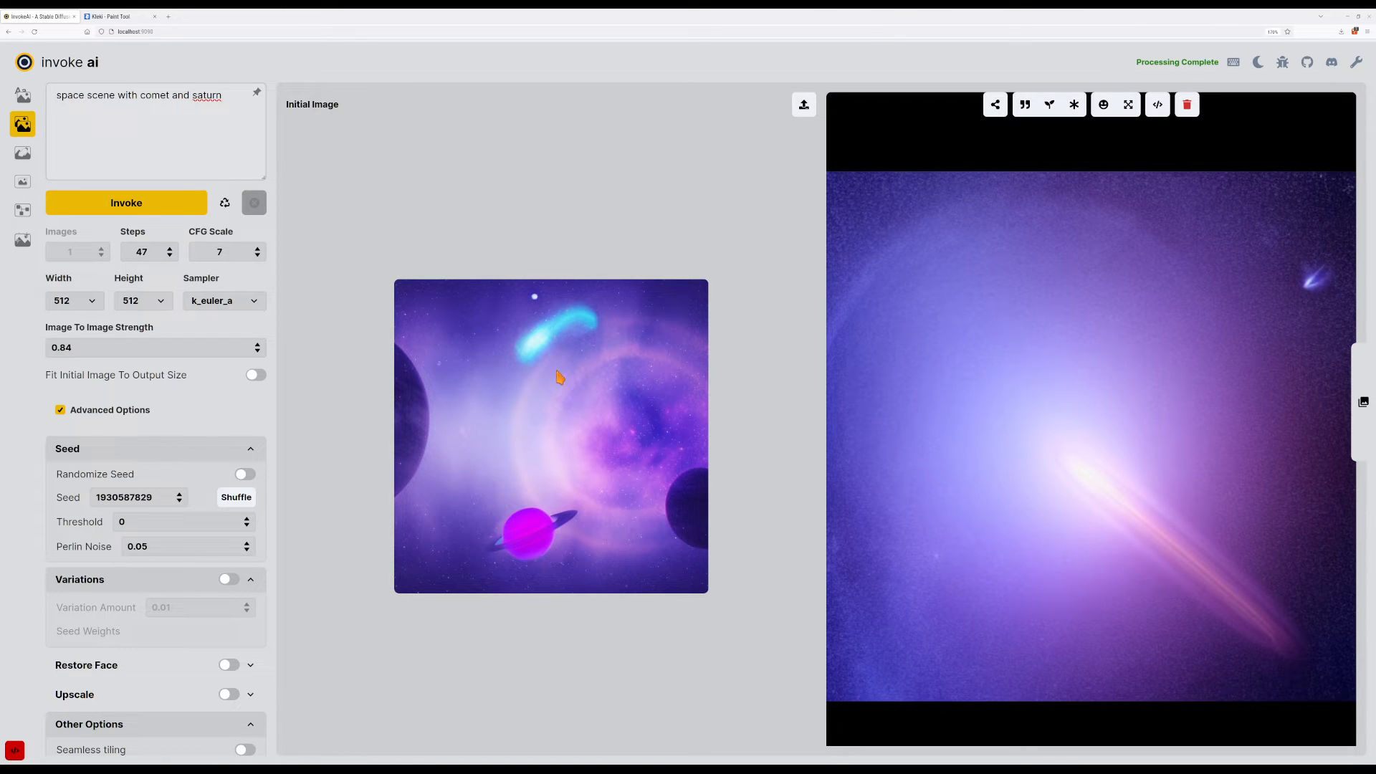
# Turn on seed randomization and generate two new versions of the space scene.
pyautogui.click(246, 474)
pyautogui.click(156, 206)
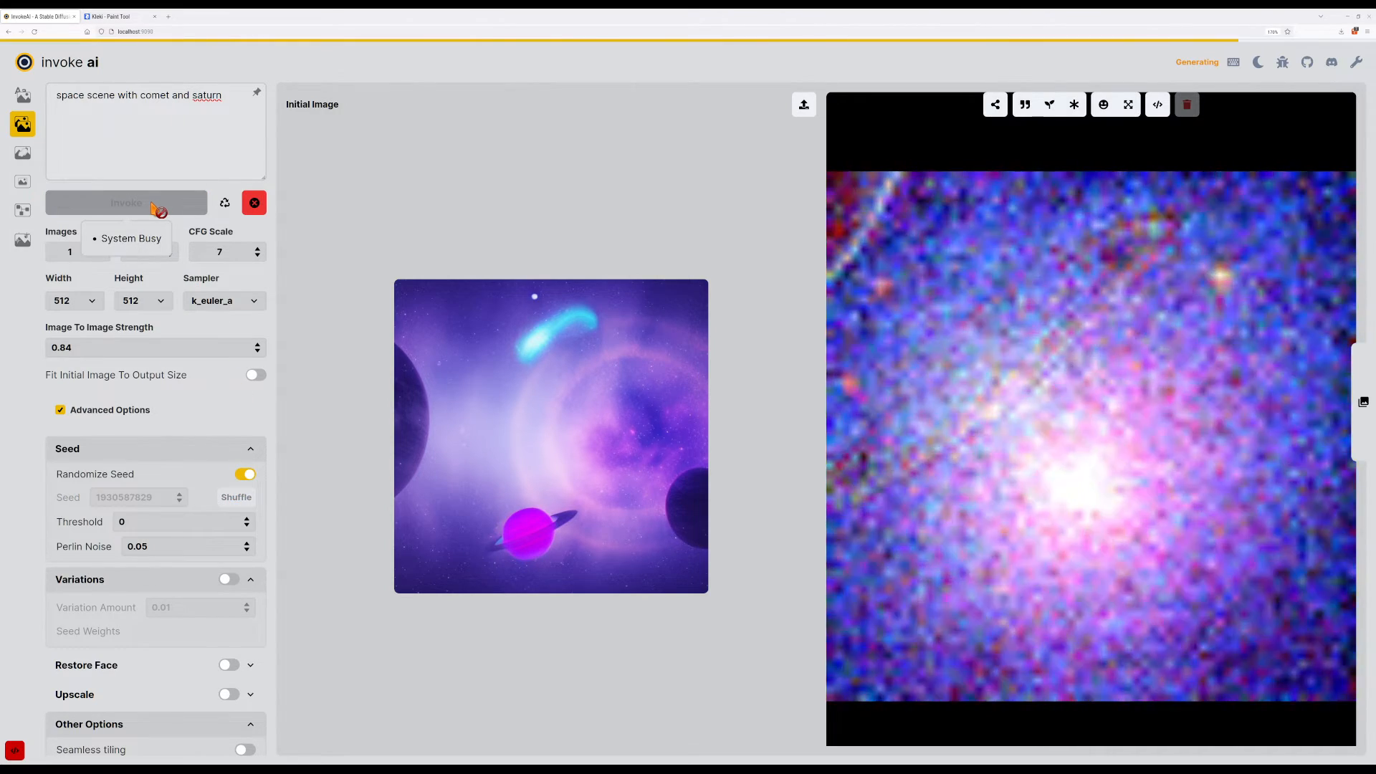
pyautogui.click(154, 207)
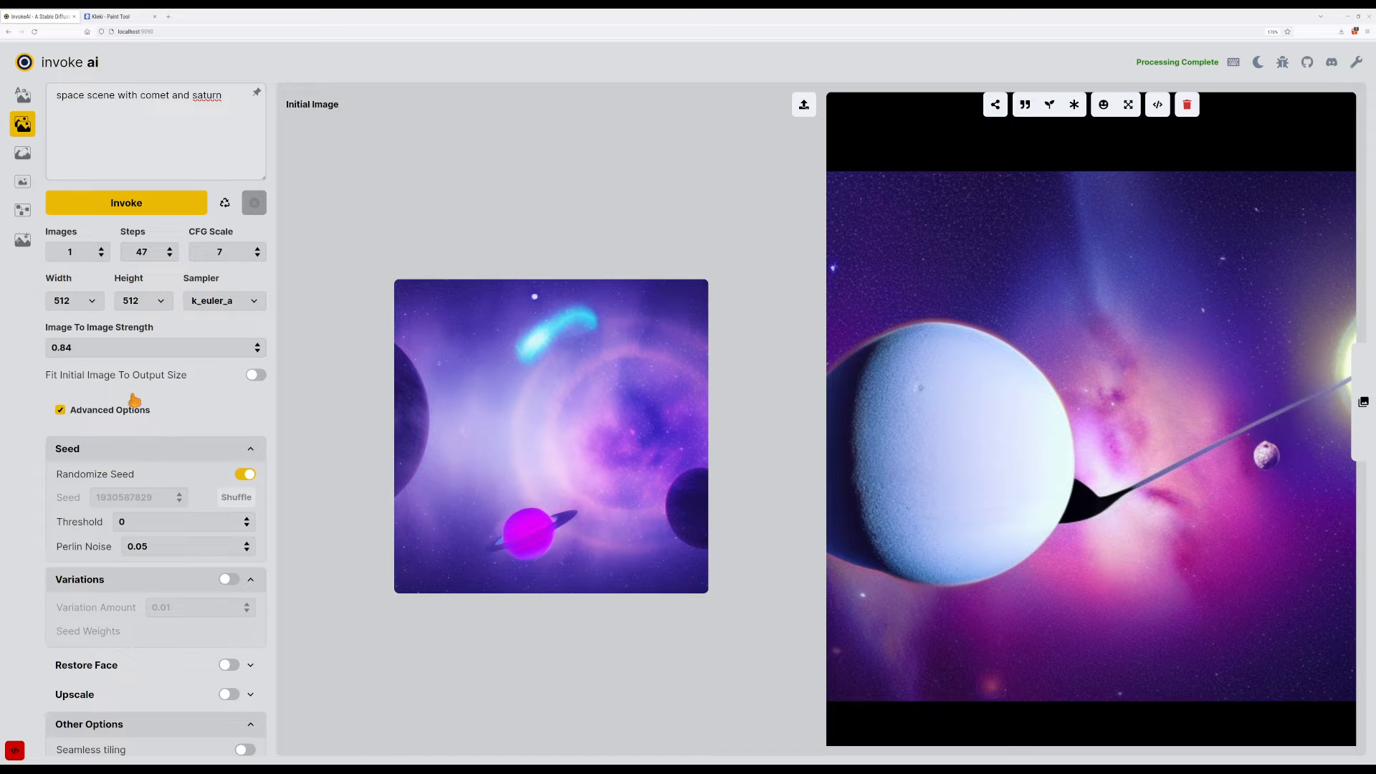
# Generate the space scene at image-to-image strengths of 0.25, 0.32 and 0.44.
pyautogui.doubleClick(257, 351)
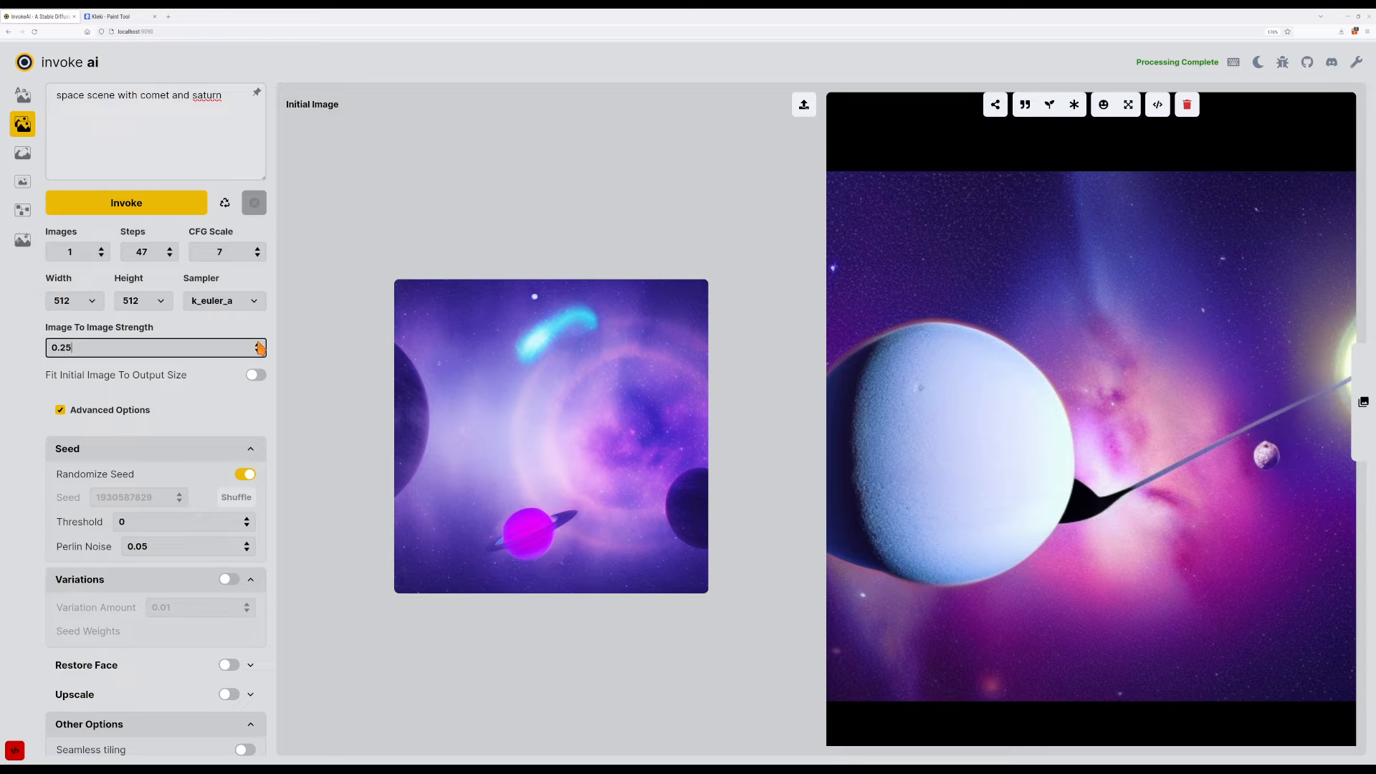
pyautogui.click(136, 200)
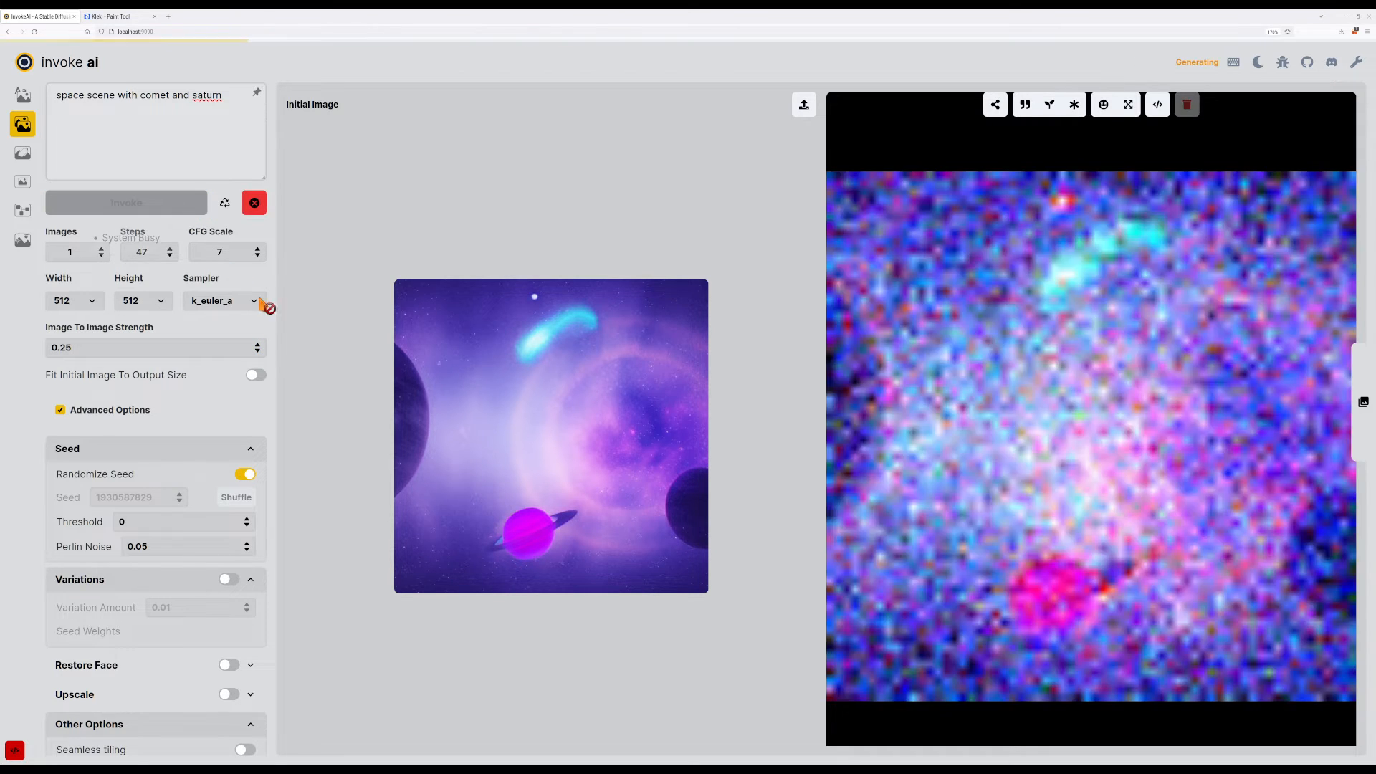
pyautogui.click(260, 345)
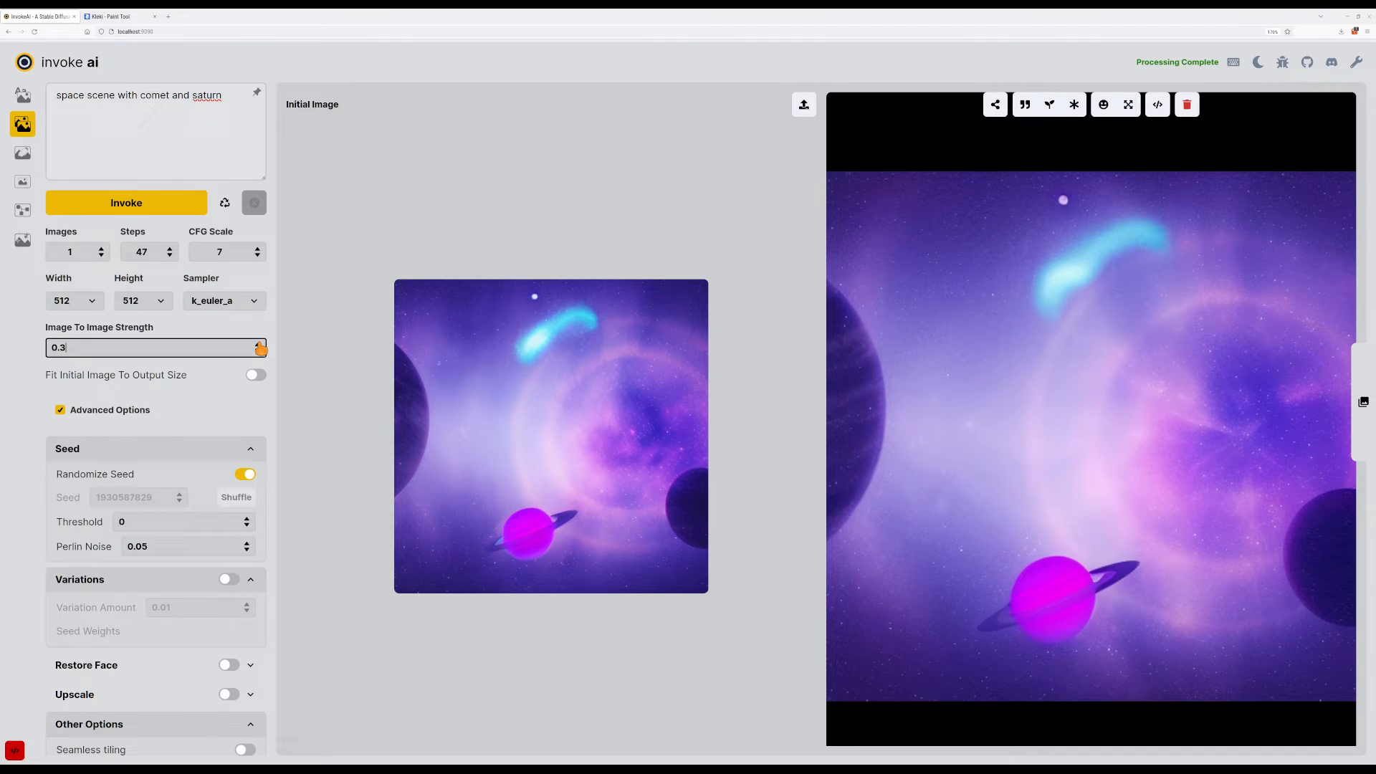
pyautogui.click(204, 205)
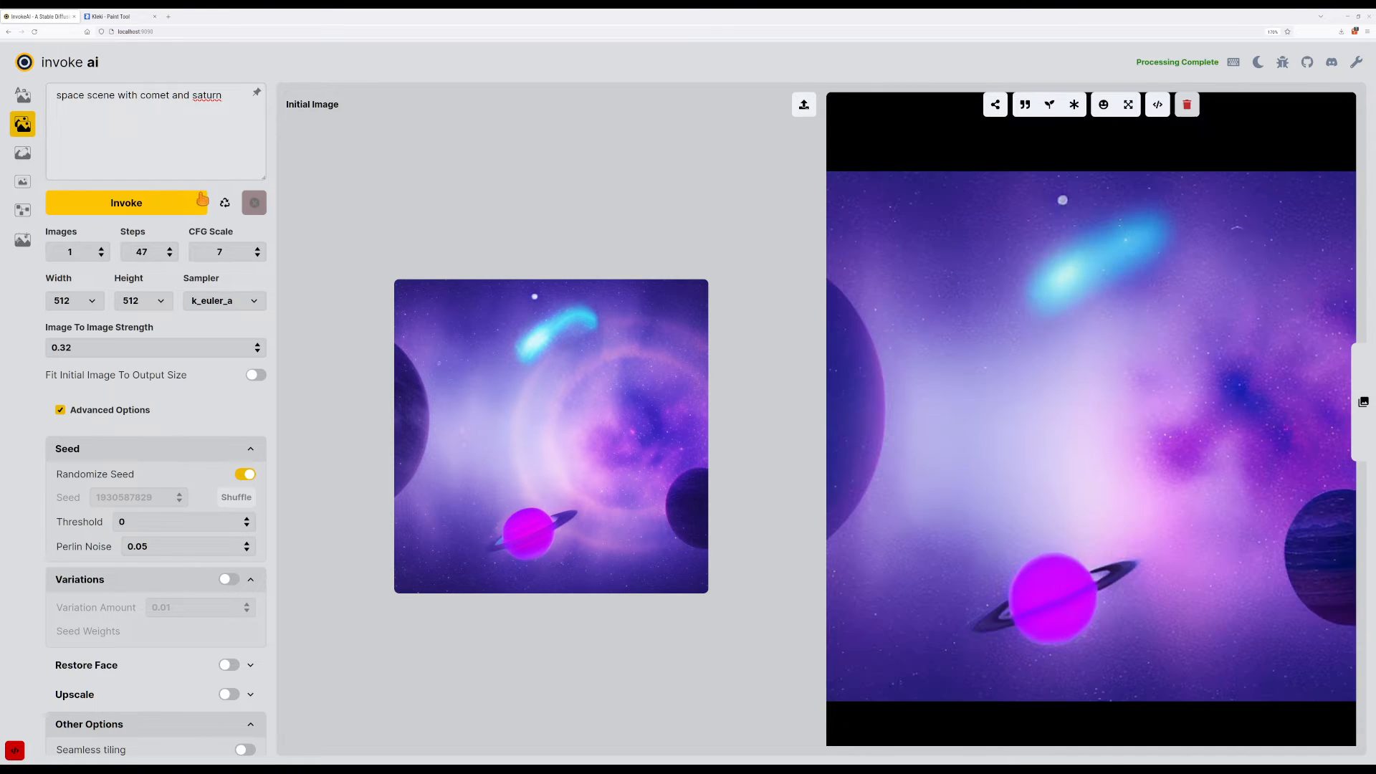
pyautogui.click(257, 345)
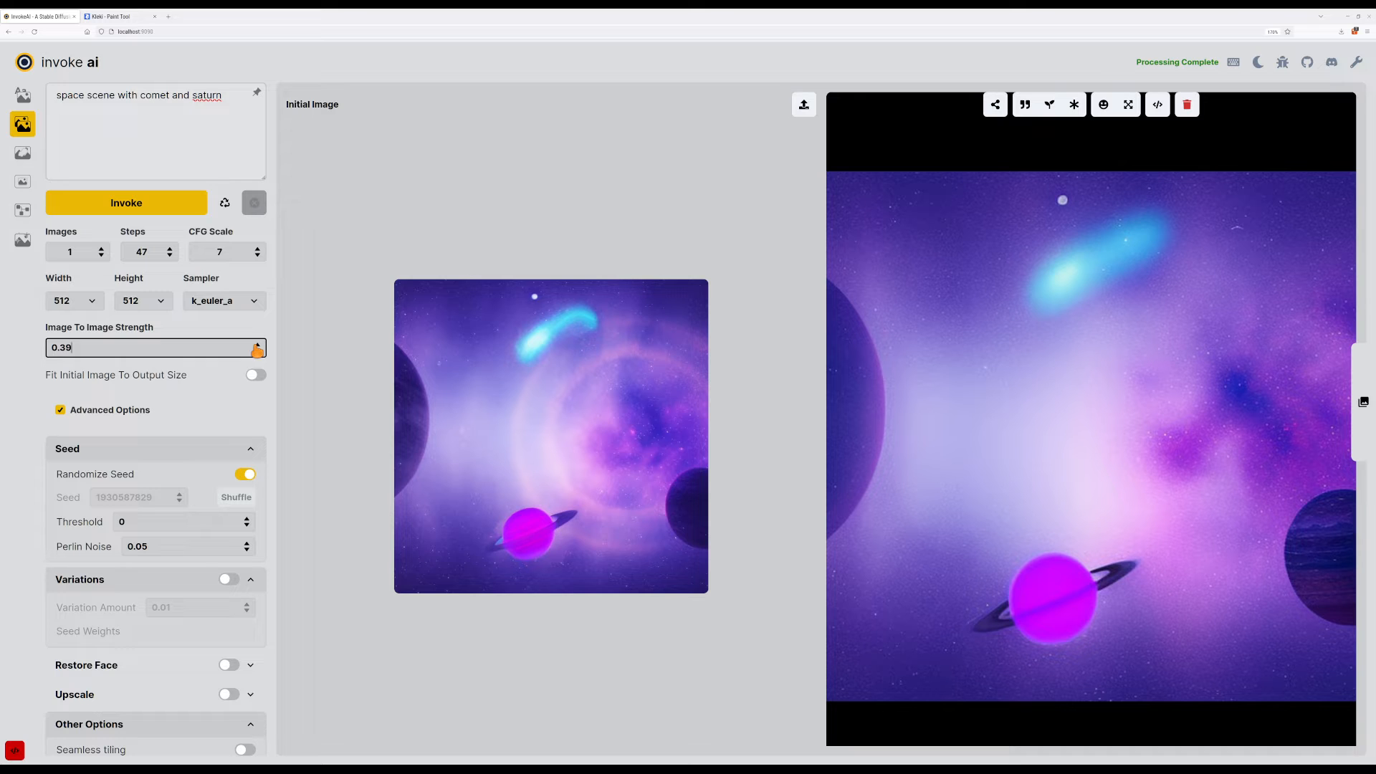
pyautogui.click(258, 345)
pyautogui.click(198, 203)
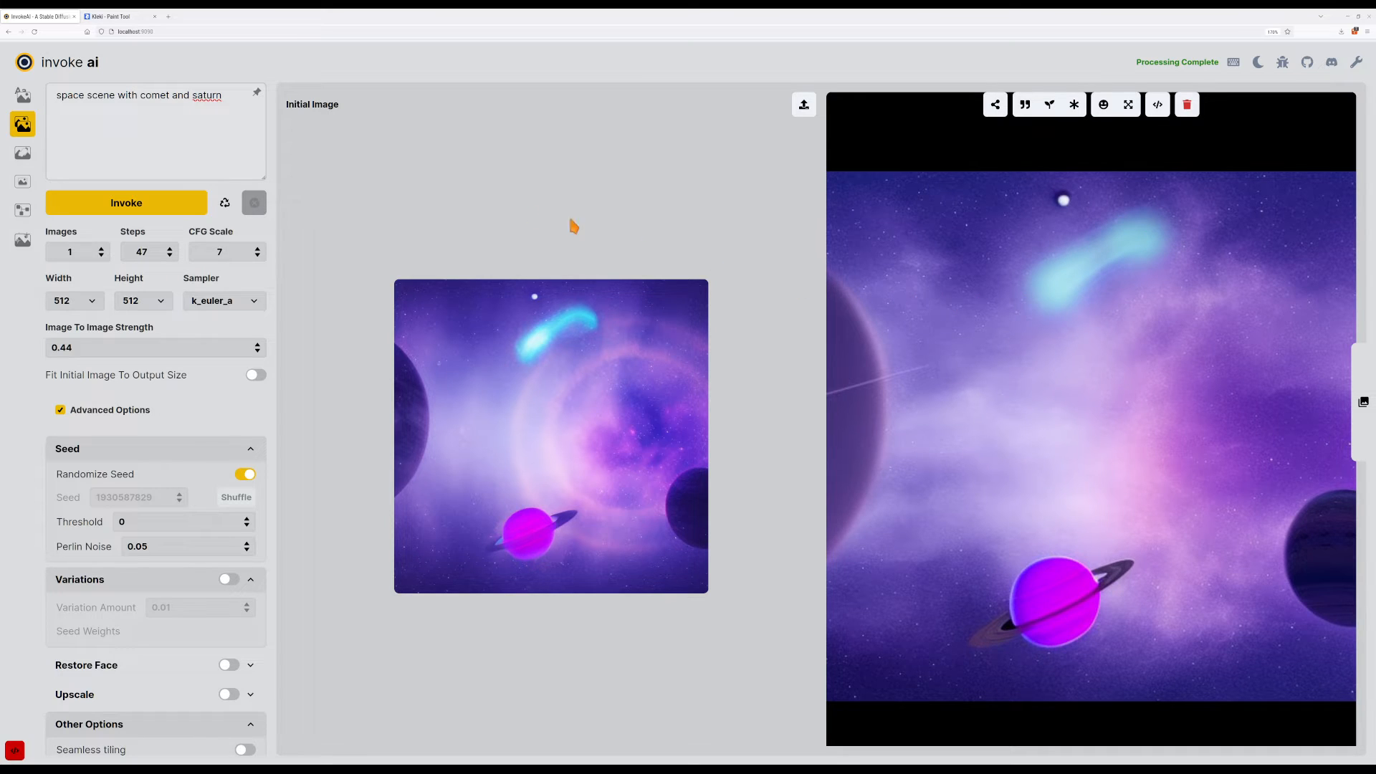
# Change the prompt to "detailed space scene with comet++ and saturn" and generate the image.
pyautogui.click(212, 144)
pyautogui.press('Home')
pyautogui.write('detailed')
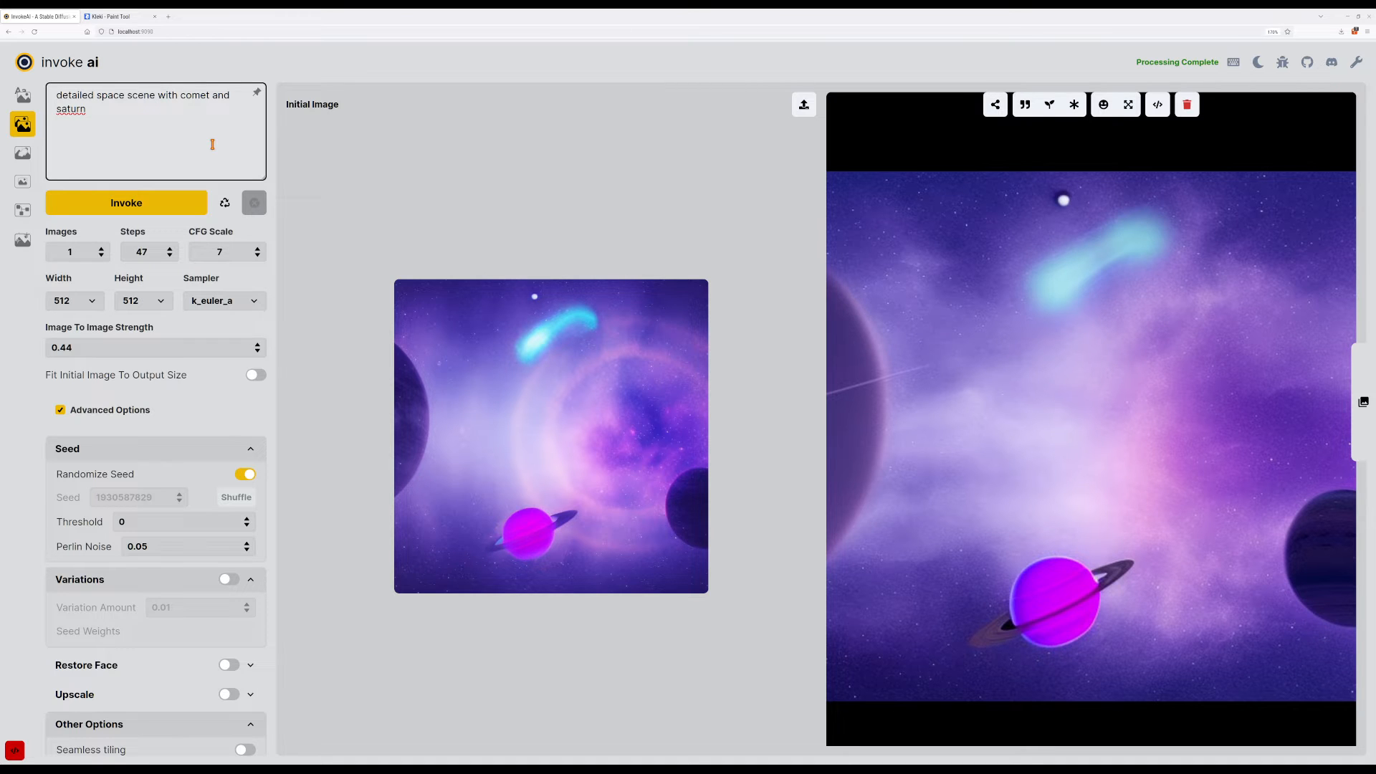
pyautogui.write('++')
pyautogui.press('Return')
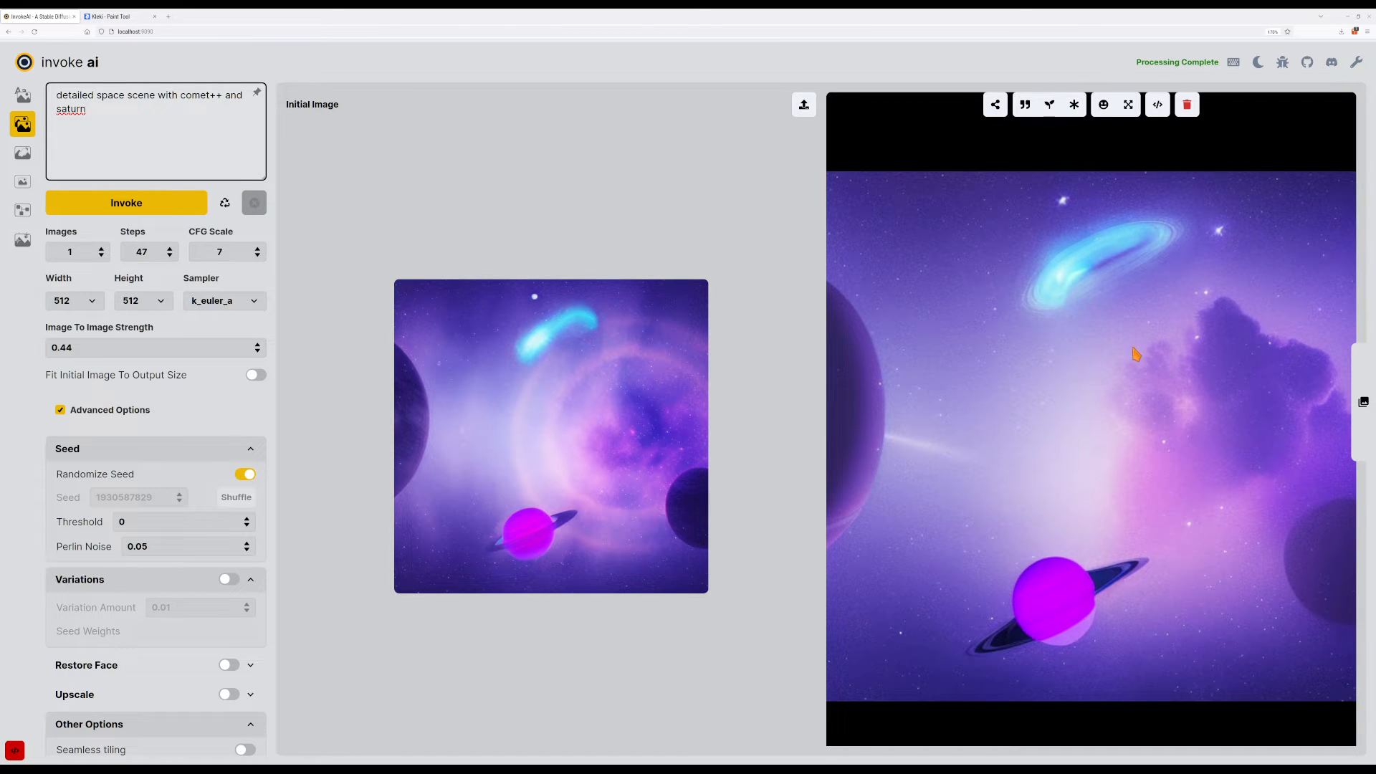
# Generate the space scene at CFG scales of 12 and 3.5.
pyautogui.click(257, 249)
pyautogui.click(178, 204)
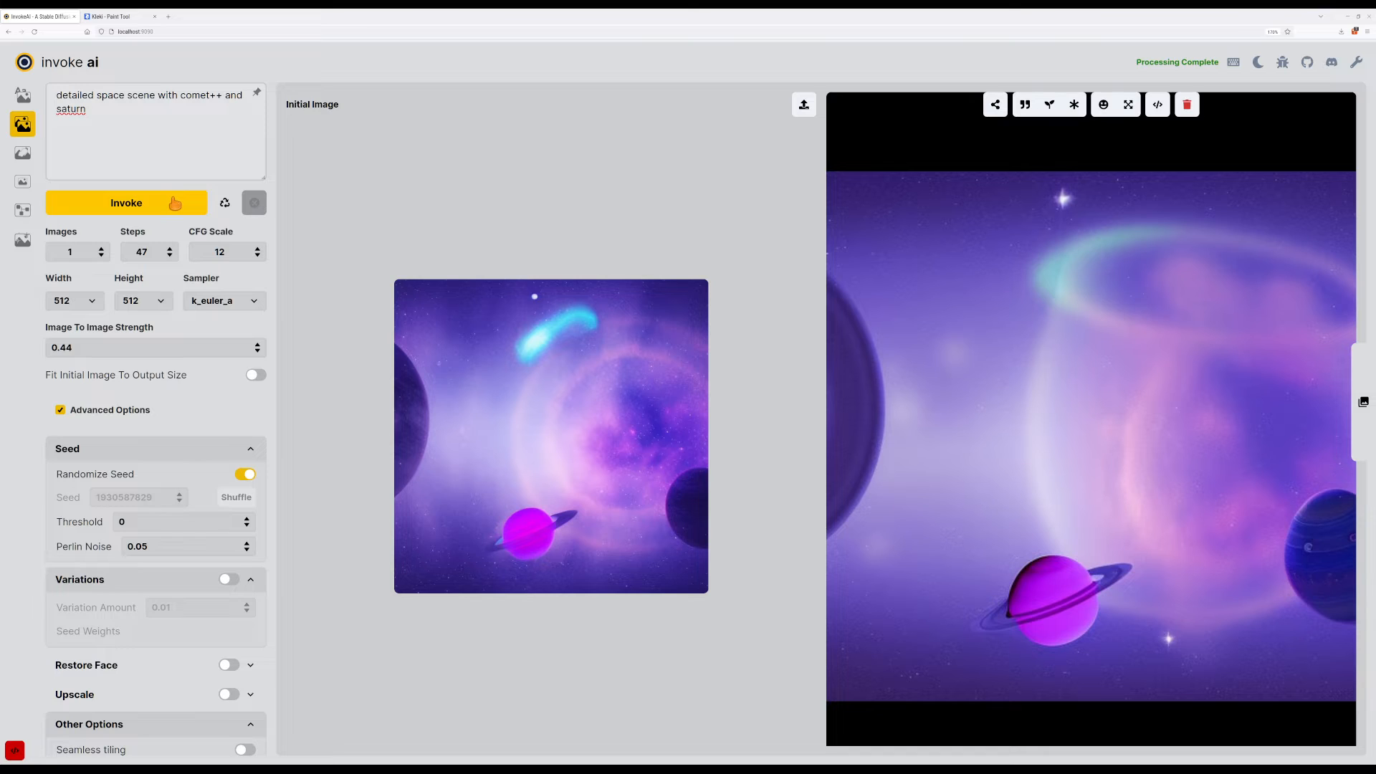
pyautogui.click(258, 256)
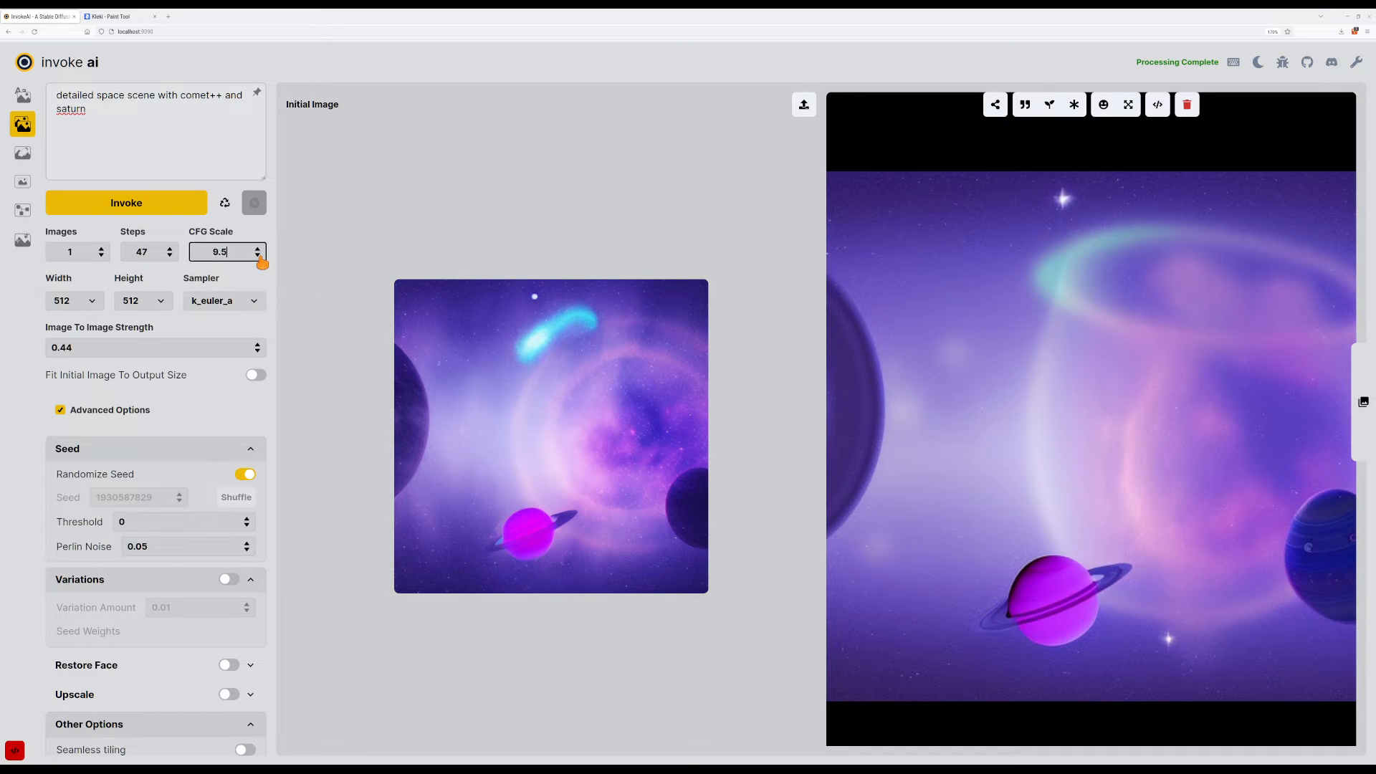
pyautogui.click(258, 256)
pyautogui.click(258, 256)
pyautogui.click(203, 211)
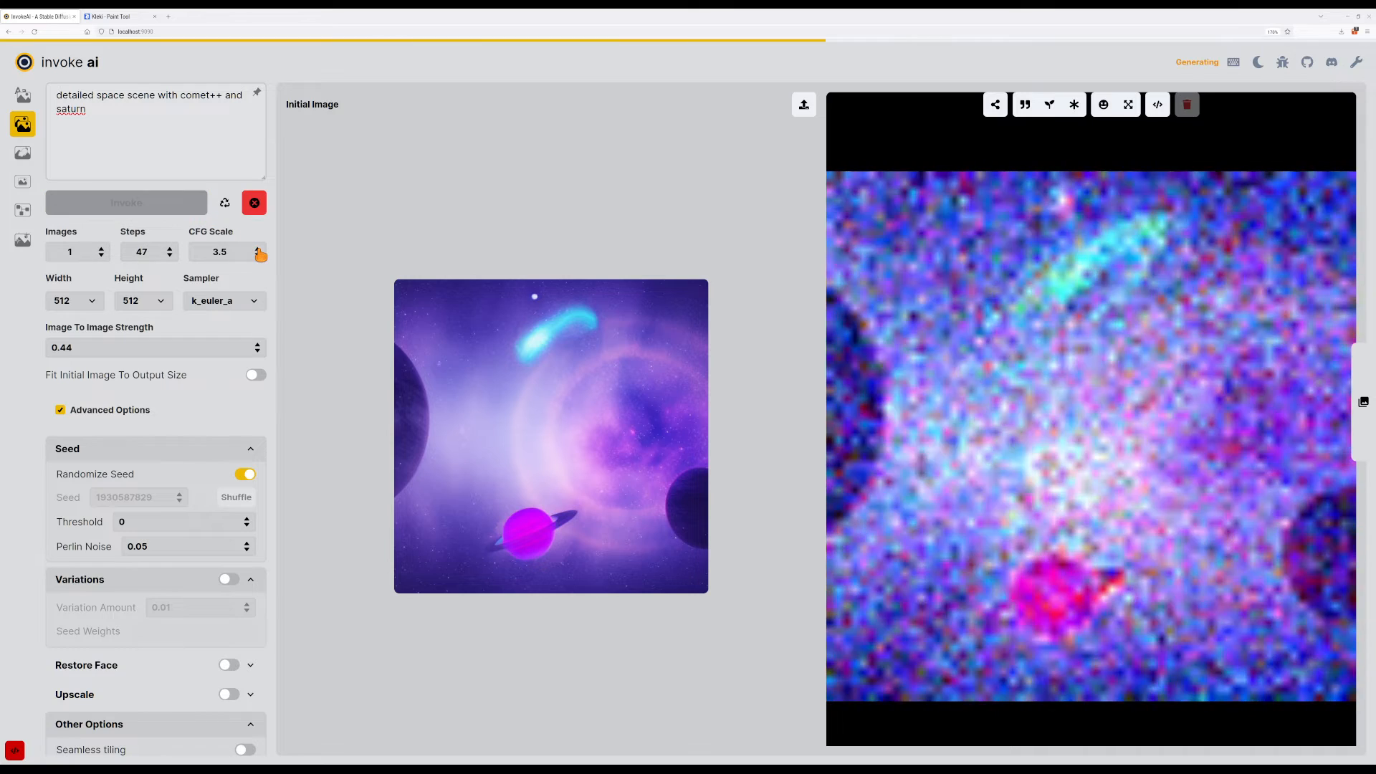
# Set the CFG scale to 5 and generate the space scene again.
pyautogui.click(258, 248)
pyautogui.click(258, 248)
pyautogui.click(258, 248)
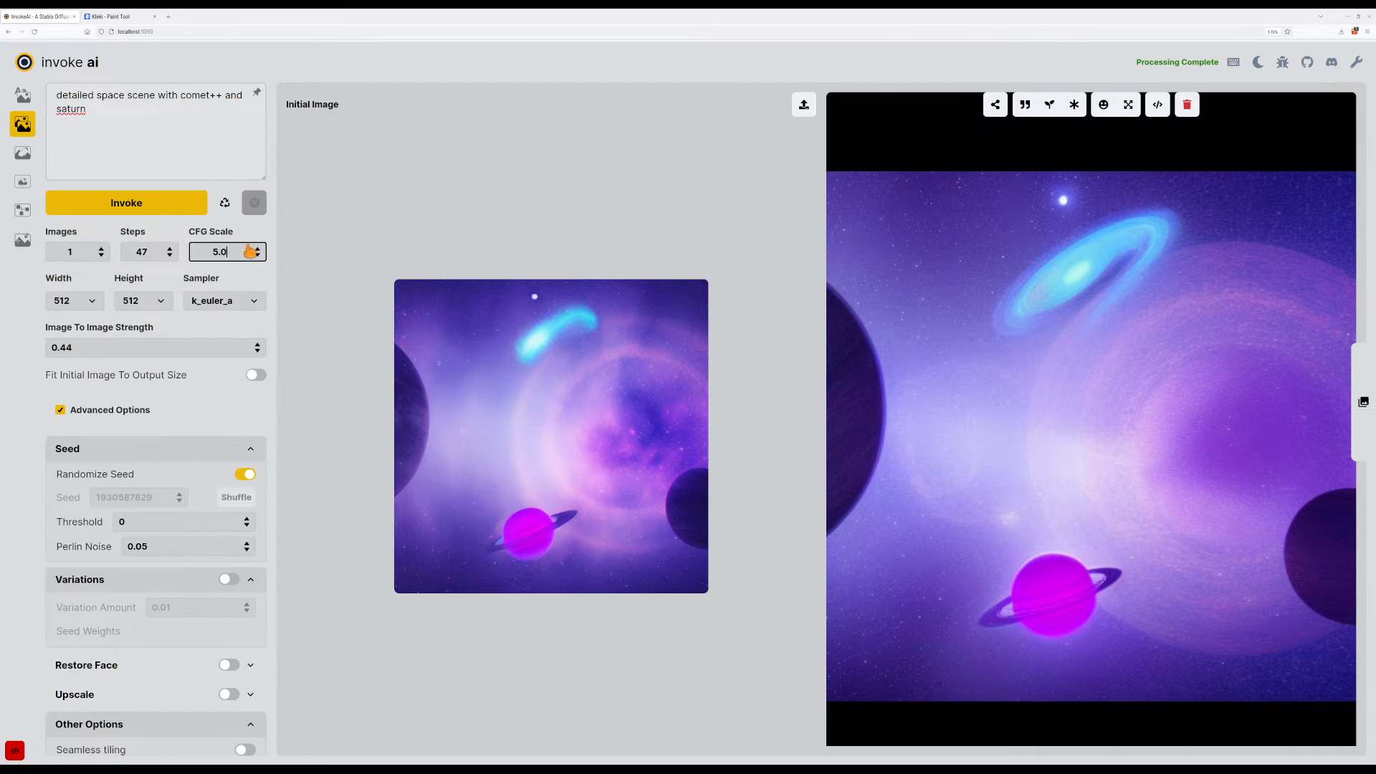
pyautogui.click(129, 208)
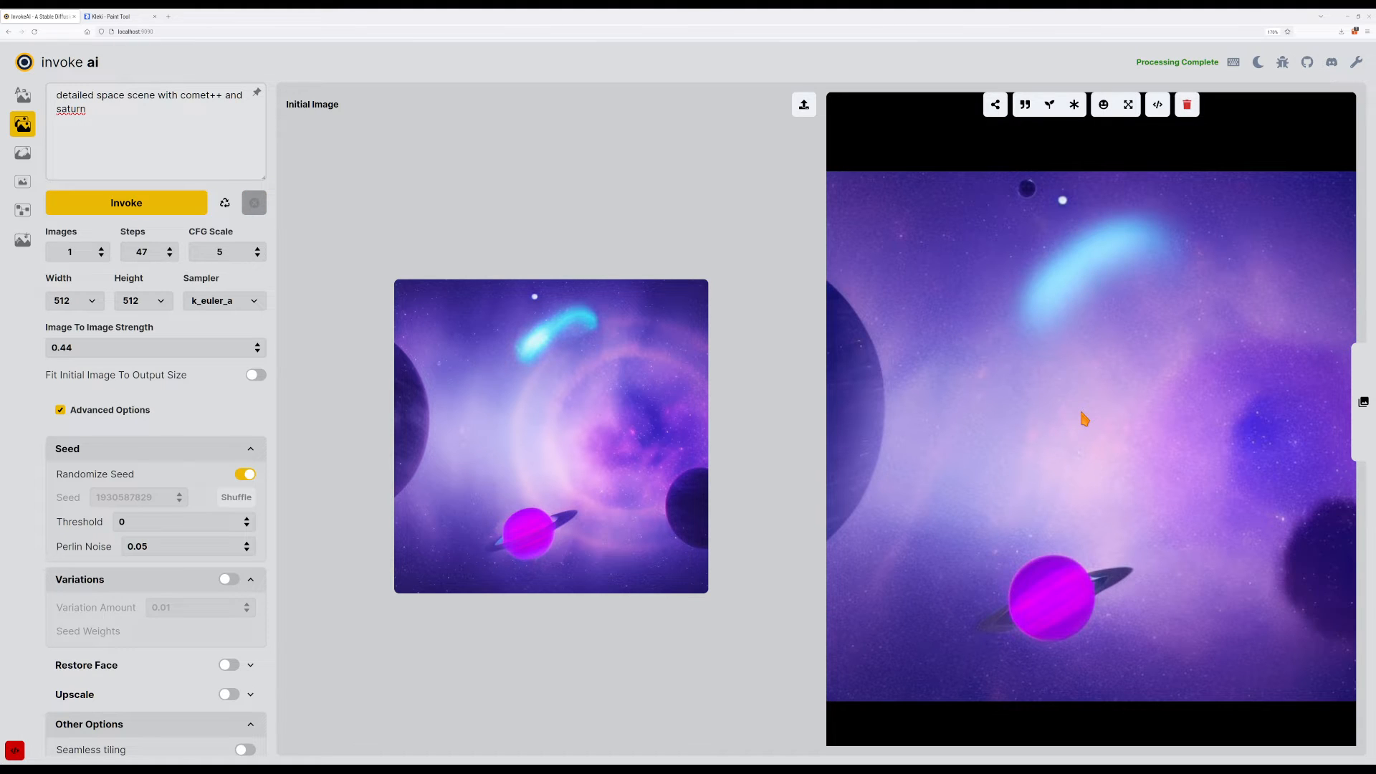
# Change the prompt to "detailed space scene with sharp icy comet++ and saturn" and generate three versions.
pyautogui.click(178, 95)
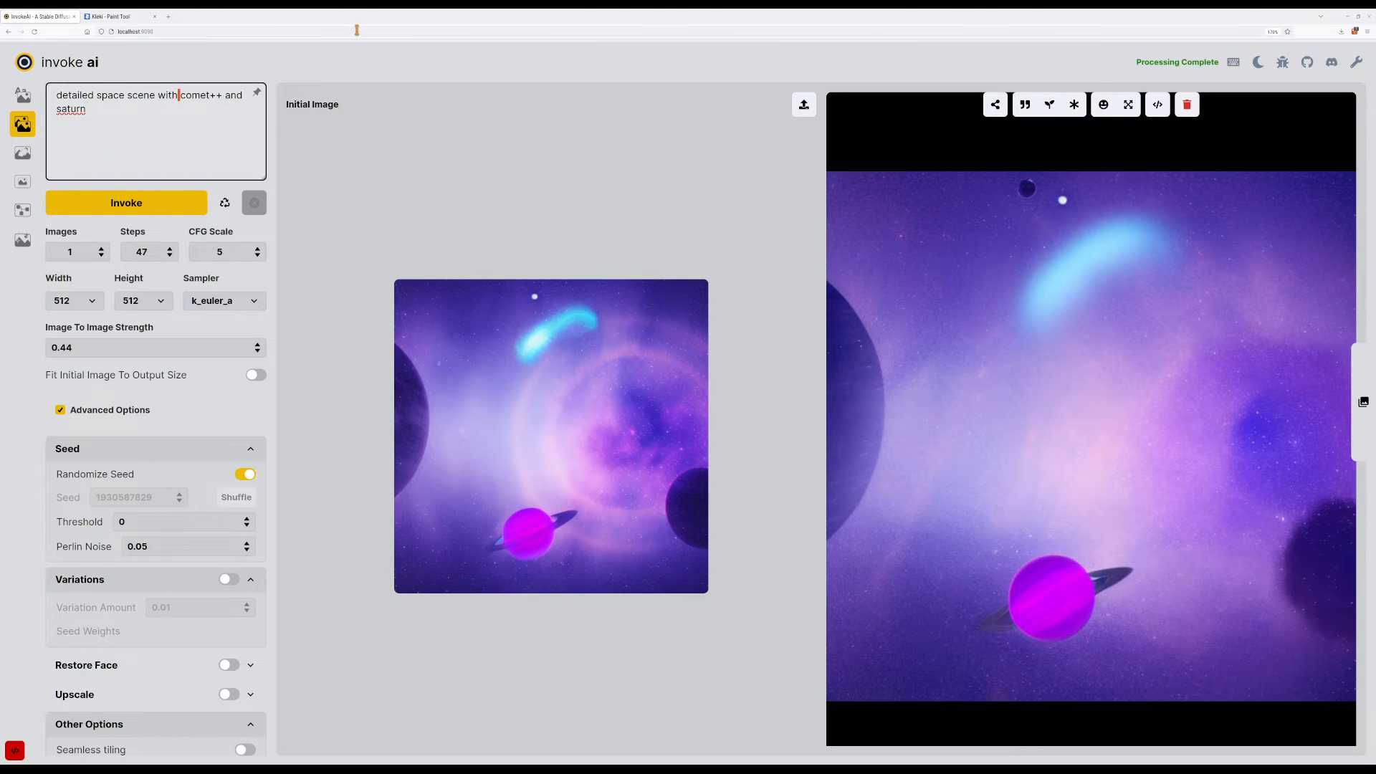
pyautogui.write('detailed')
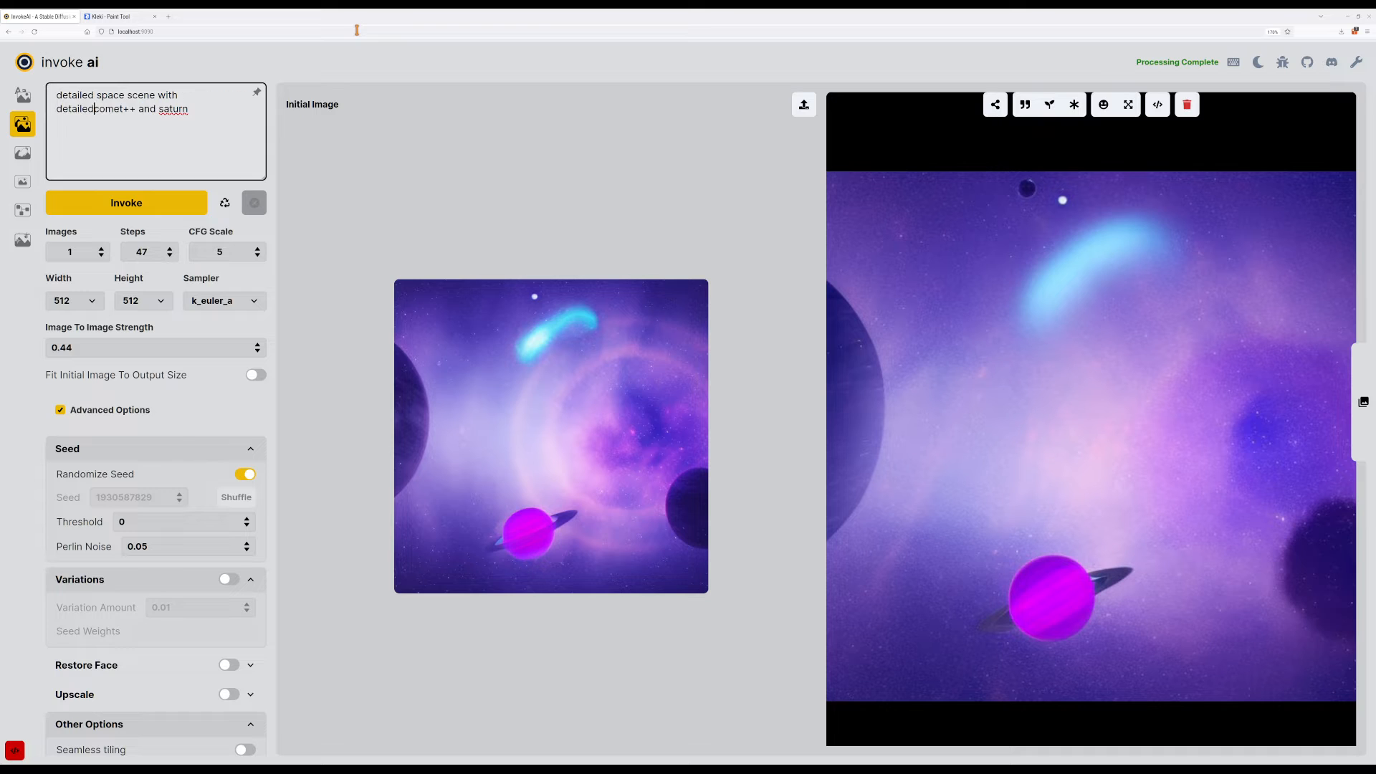
pyautogui.hotkey('ctrl', 'shift', 'Left')
pyautogui.write('sharp ')
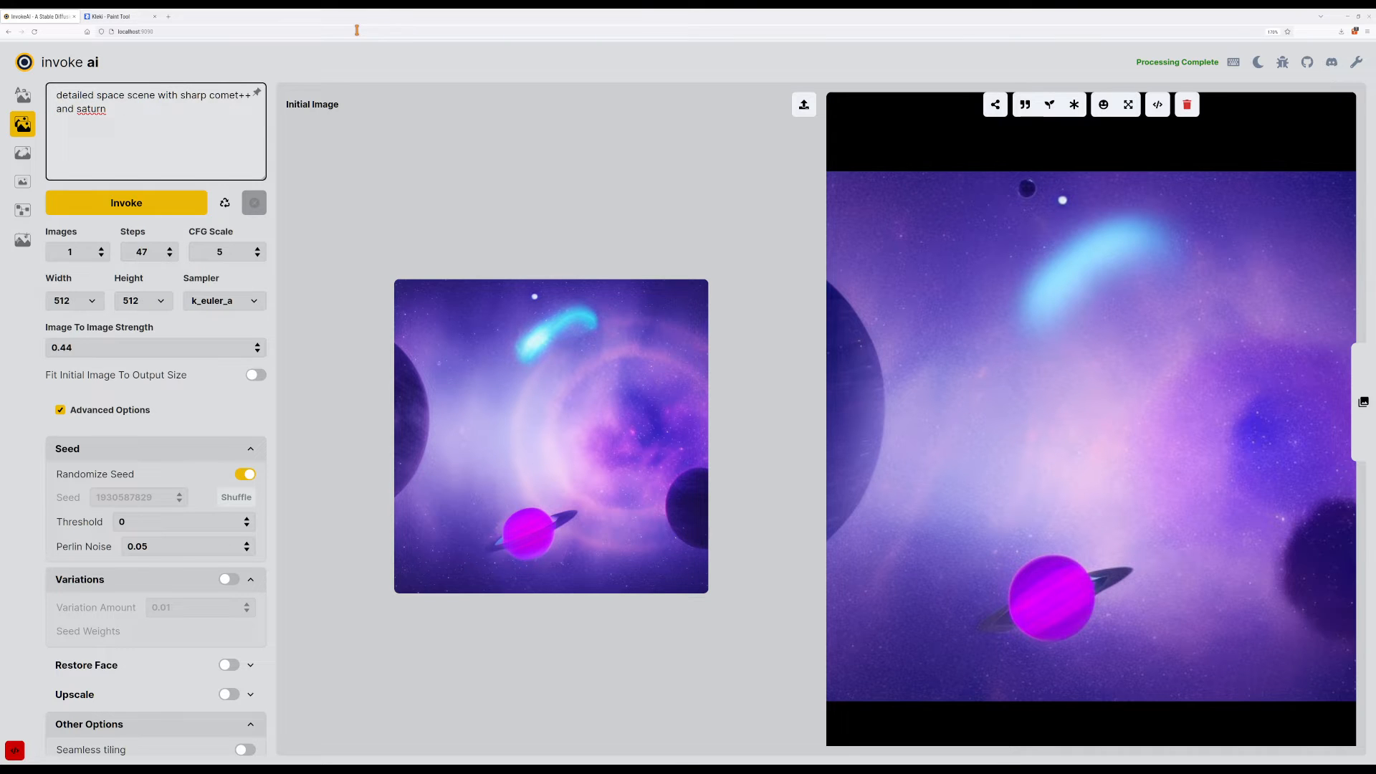
pyautogui.write('icy')
pyautogui.hotkey('ctrl', 'Return')
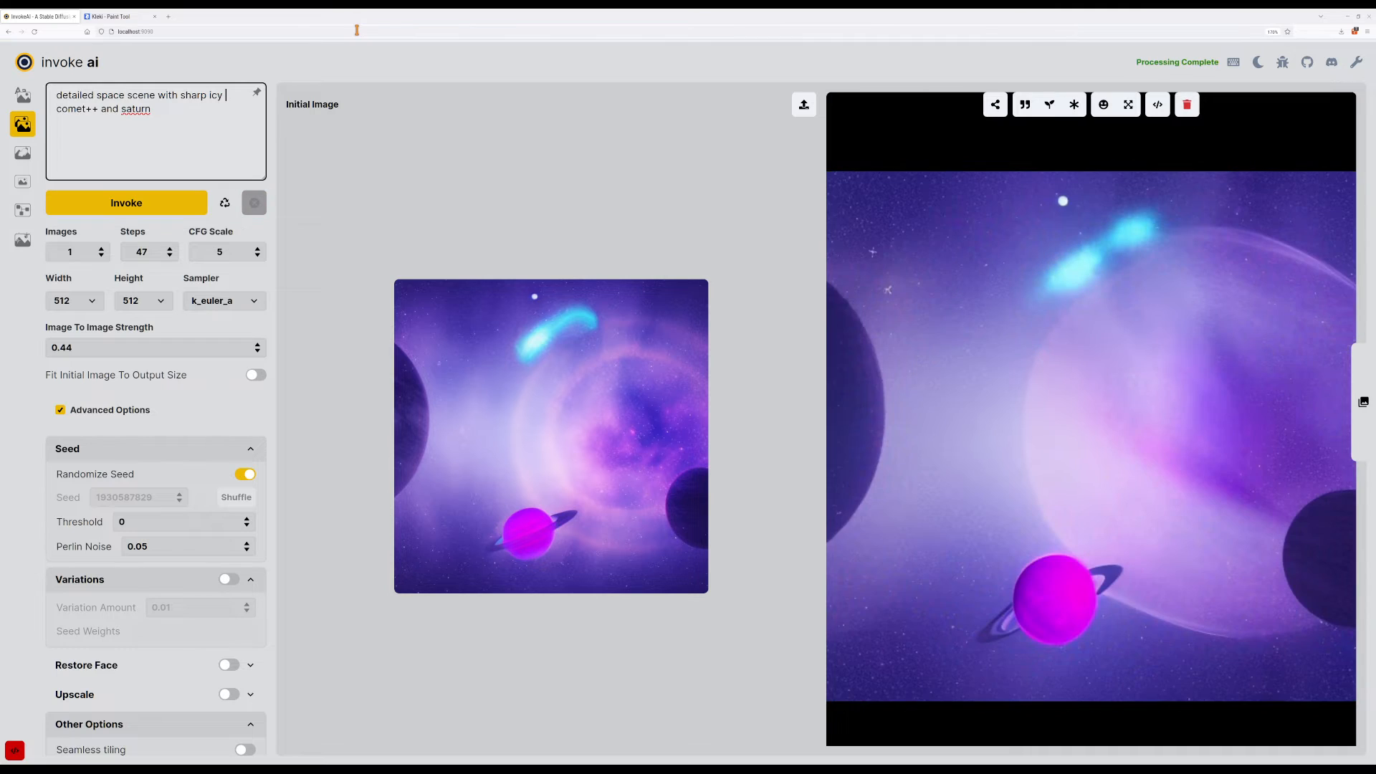
pyautogui.hotkey('ctrl', 'Return')
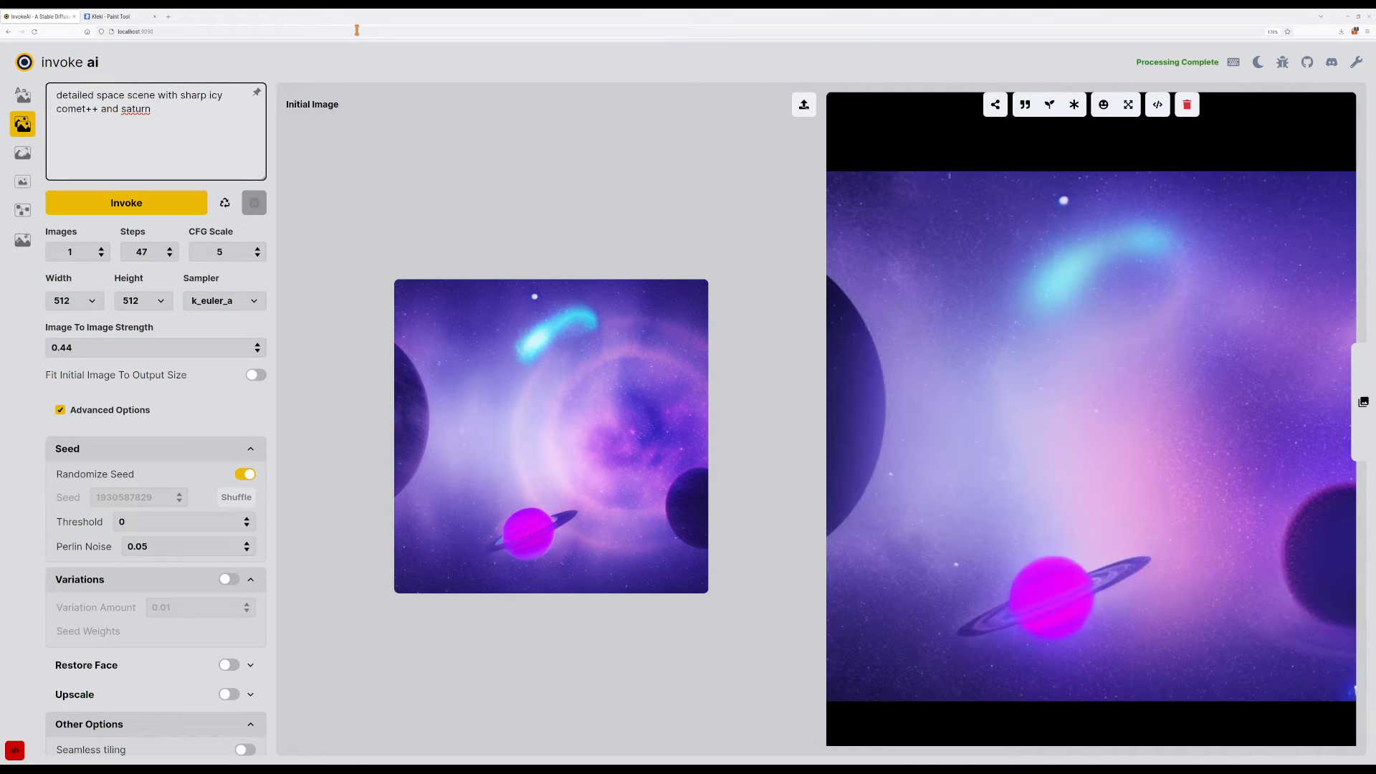
pyautogui.hotkey('ctrl', 'Return')
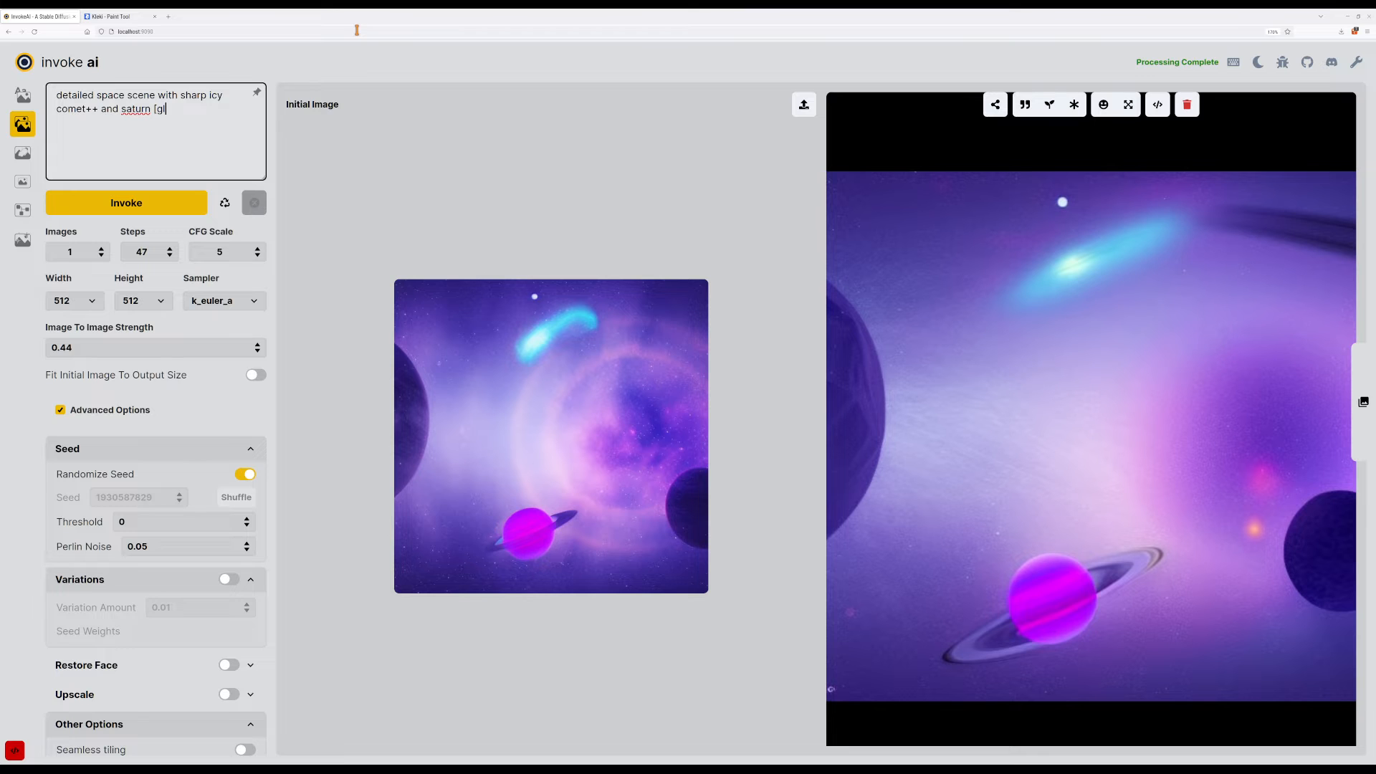
# Add the negative term "[galaxy]" at the end of the prompt and generate three versions.
pyautogui.write('y]')
pyautogui.hotkey('ctrl', 'Return')
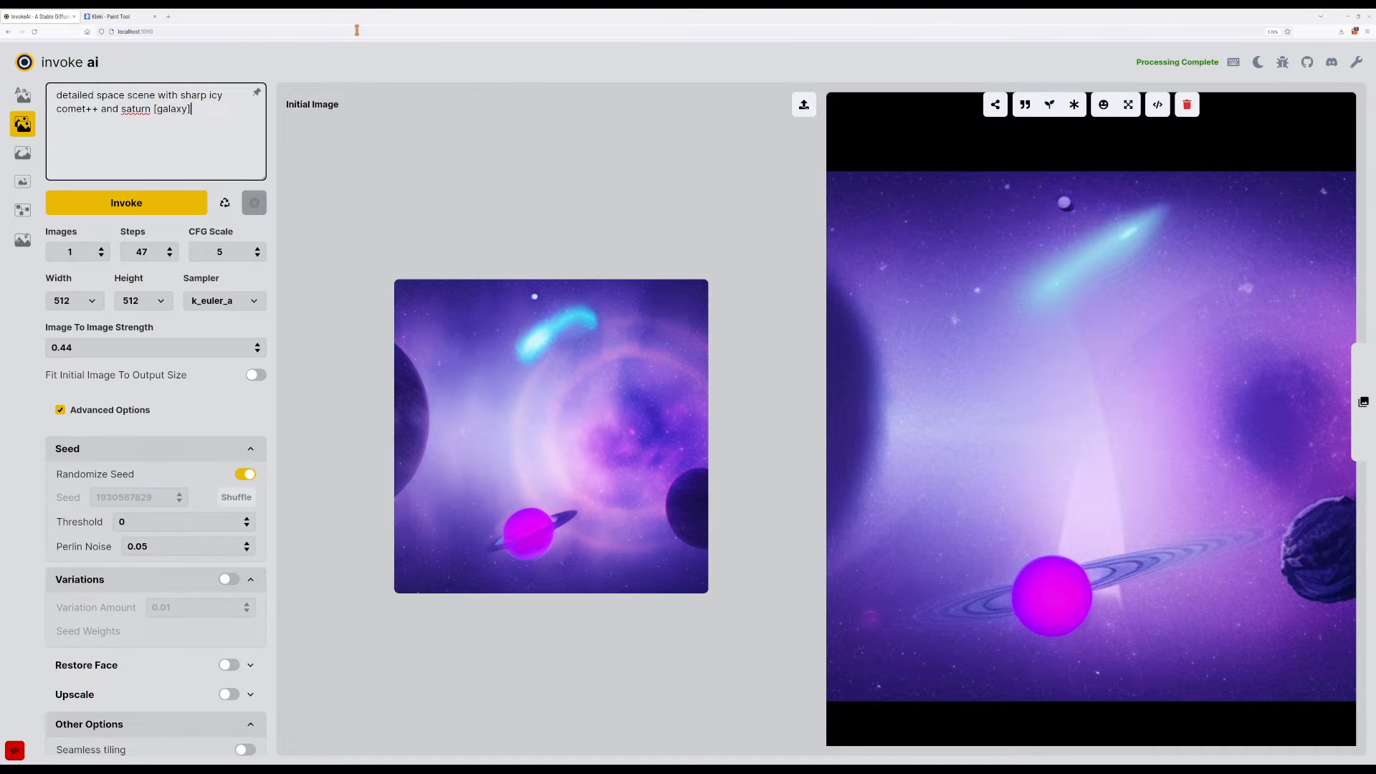
pyautogui.hotkey('ctrl', 'Return')
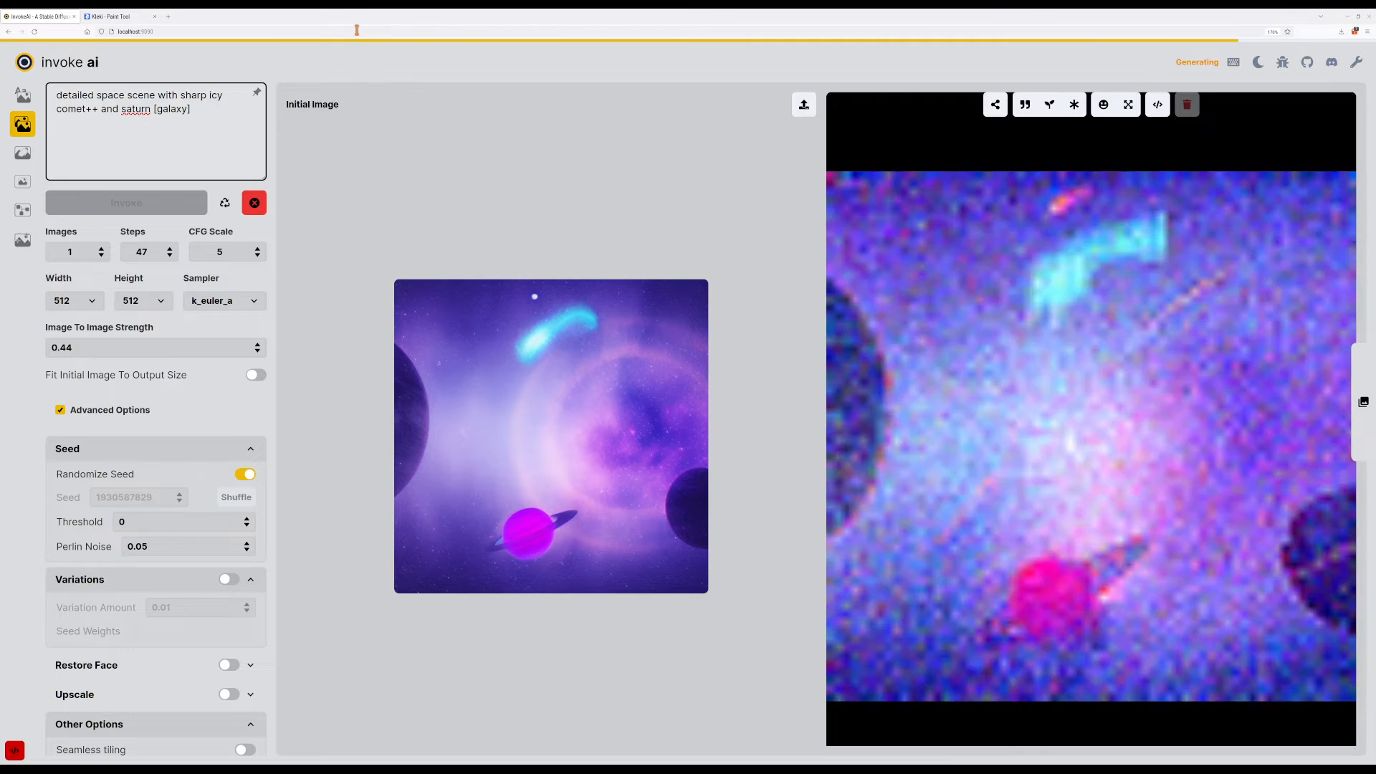
pyautogui.hotkey('ctrl', 'Return')
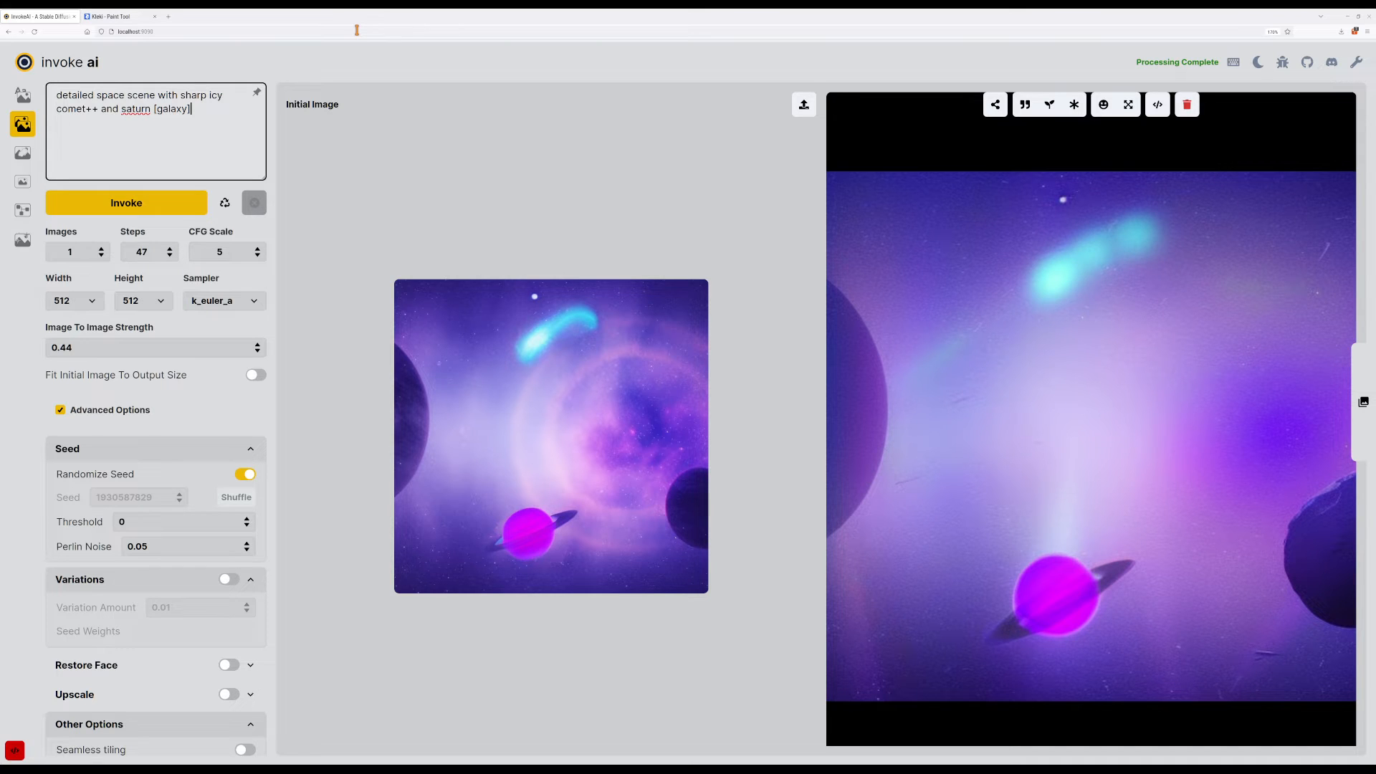
# Replace the prompt's opening words before "icy comet++" with "outer space,".
pyautogui.hotkey('ctrl', 'shift', 'Right')
pyautogui.hotkey('ctrl', 'shift', 'Right')
pyautogui.write('outer space')
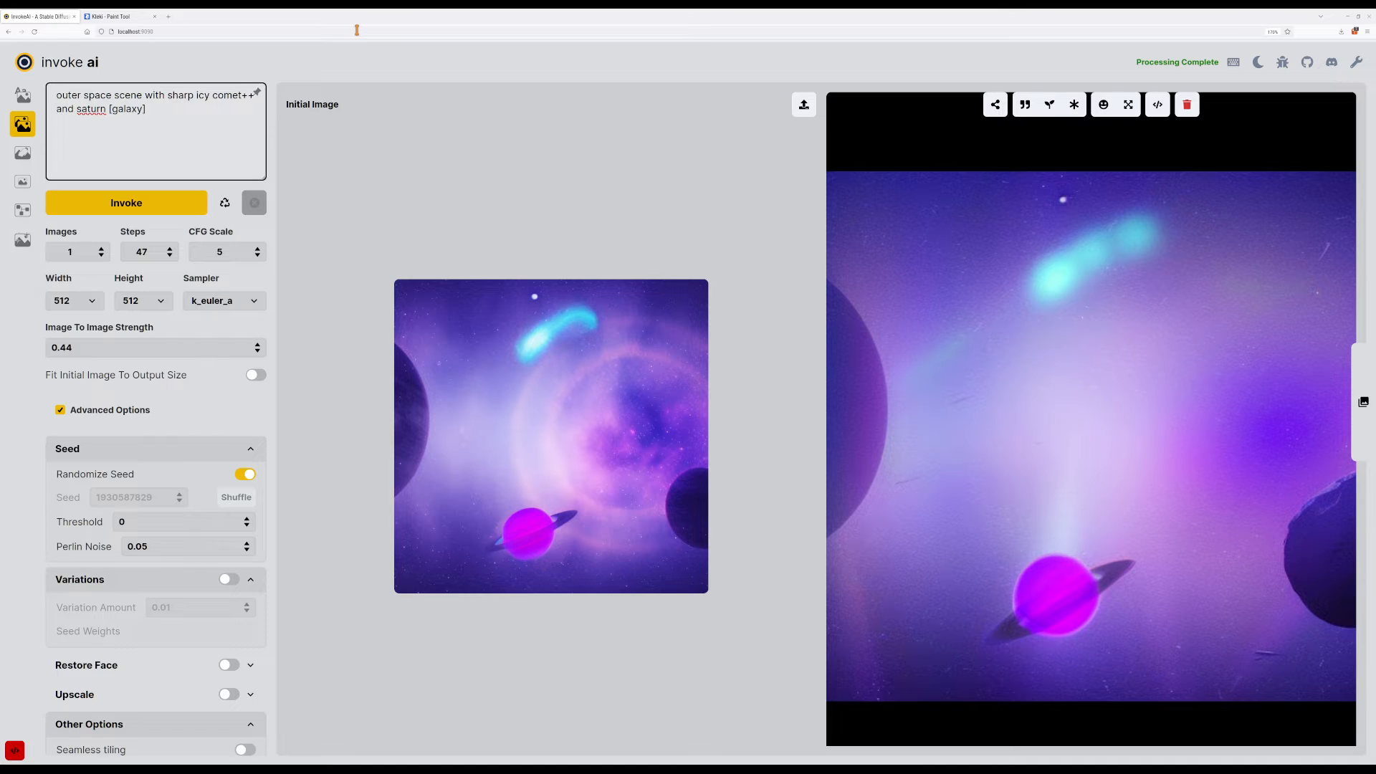
pyautogui.hotkey('ctrl', 'shift', 'Right')
pyautogui.press('Delete')
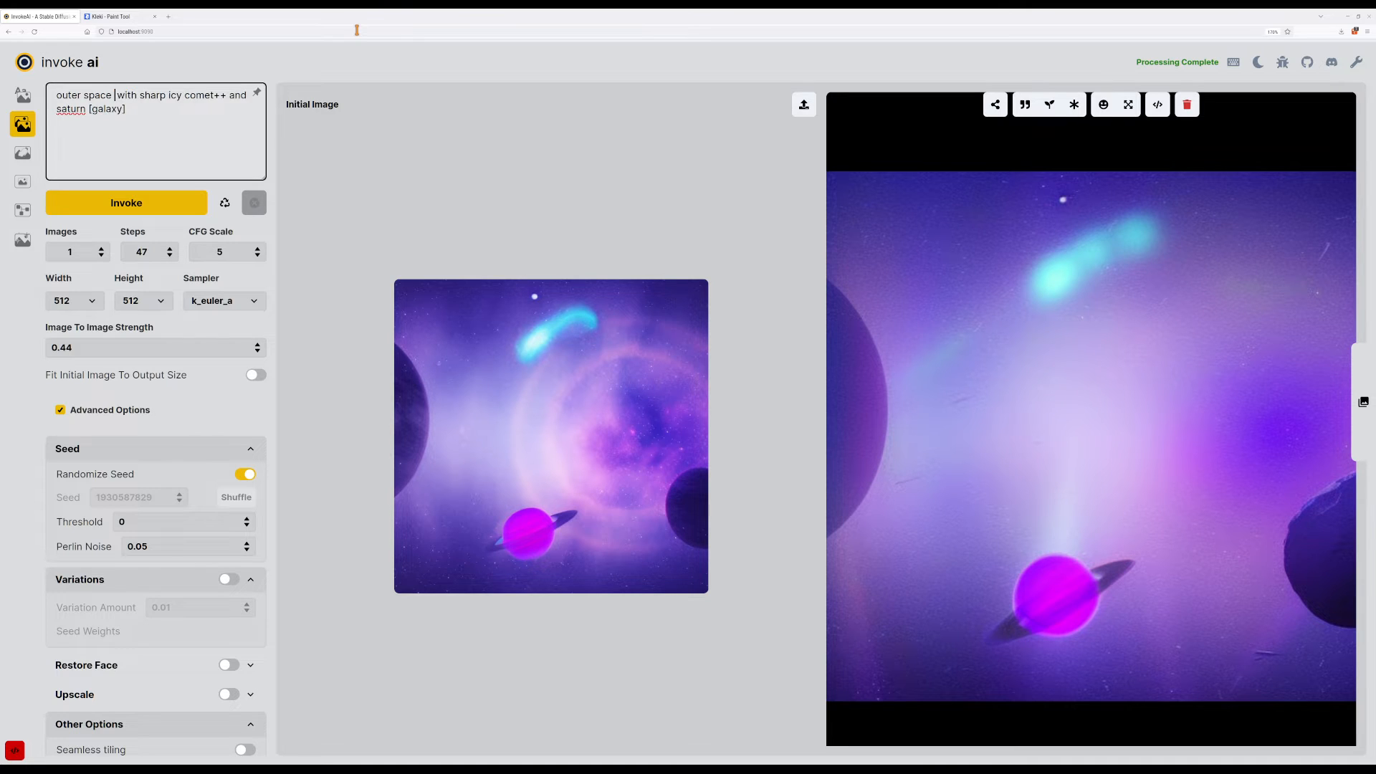
pyautogui.press('Delete')
pyautogui.hotkey('ctrl', 'shift', 'Right')
pyautogui.write(',')
pyautogui.press('Delete')
pyautogui.hotkey('ctrl', 'shift', 'Right')
pyautogui.press('Delete')
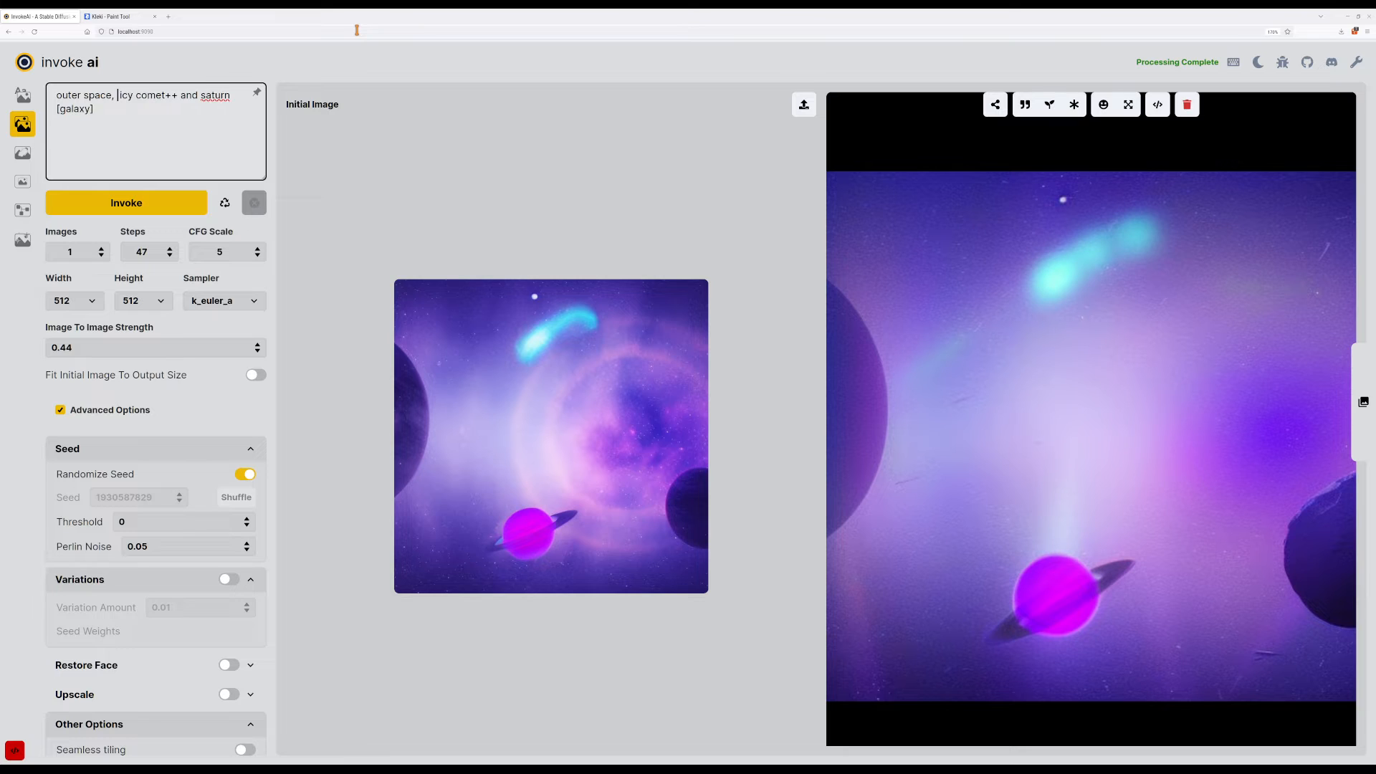
# Shorten the prompt's ending so it reads "outer space, icy comet++ saturn, realistic photo" and generate two versions.
pyautogui.press('Delete')
pyautogui.hotkey('ctrl', 'Right')
pyautogui.hotkey('ctrl', 'shift', 'Right')
pyautogui.press('Delete')
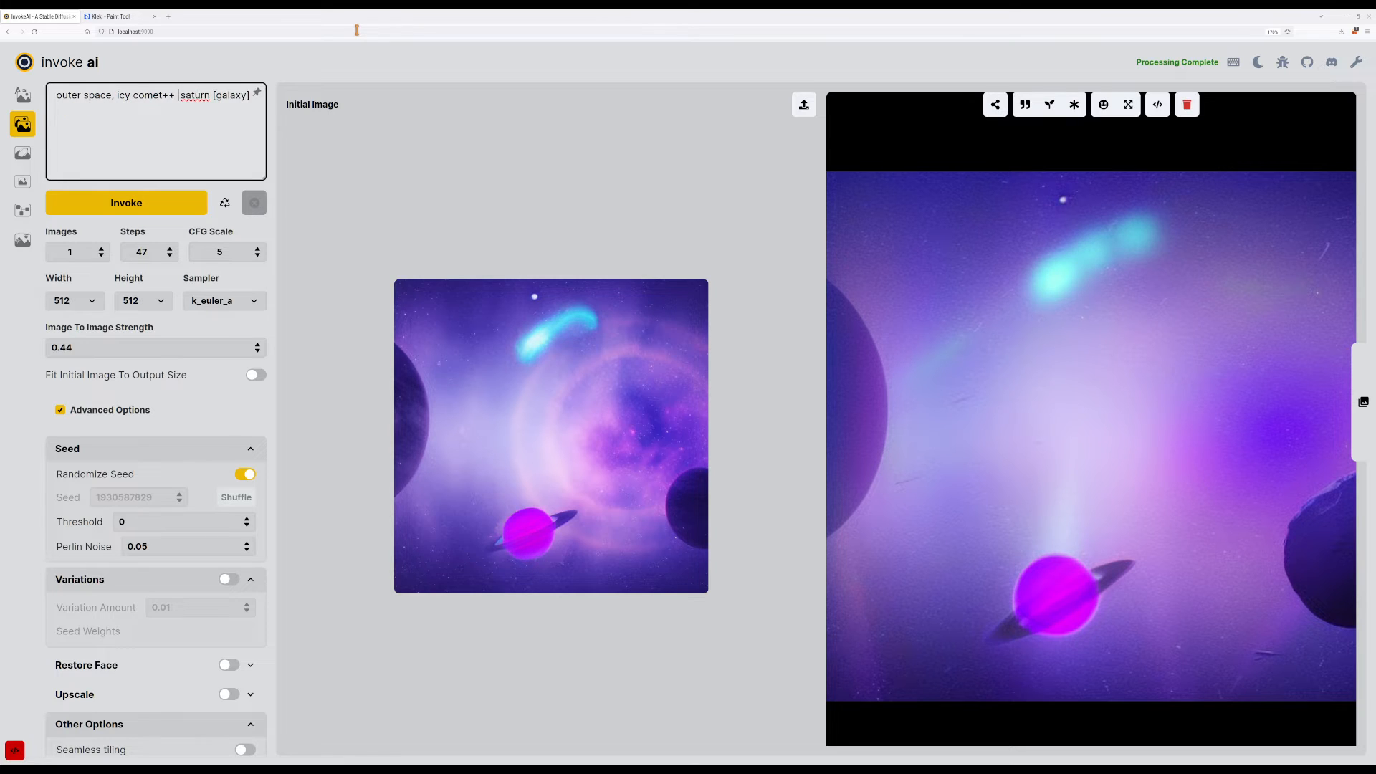
pyautogui.press('Delete')
pyautogui.hotkey('ctrl', 'shift', 'Left')
pyautogui.press('Delete')
pyautogui.hotkey('ctrl', 'Return')
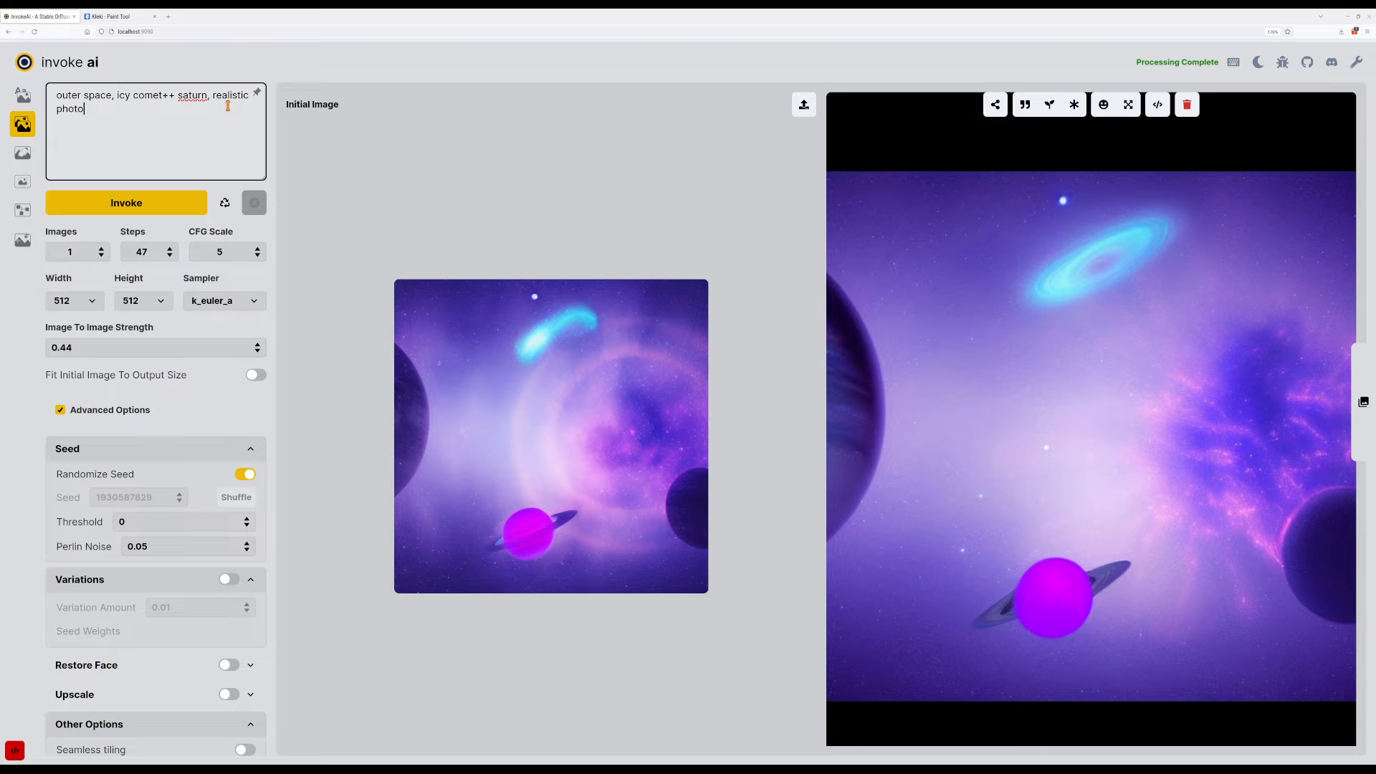
pyautogui.hotkey('ctrl', 'Return')
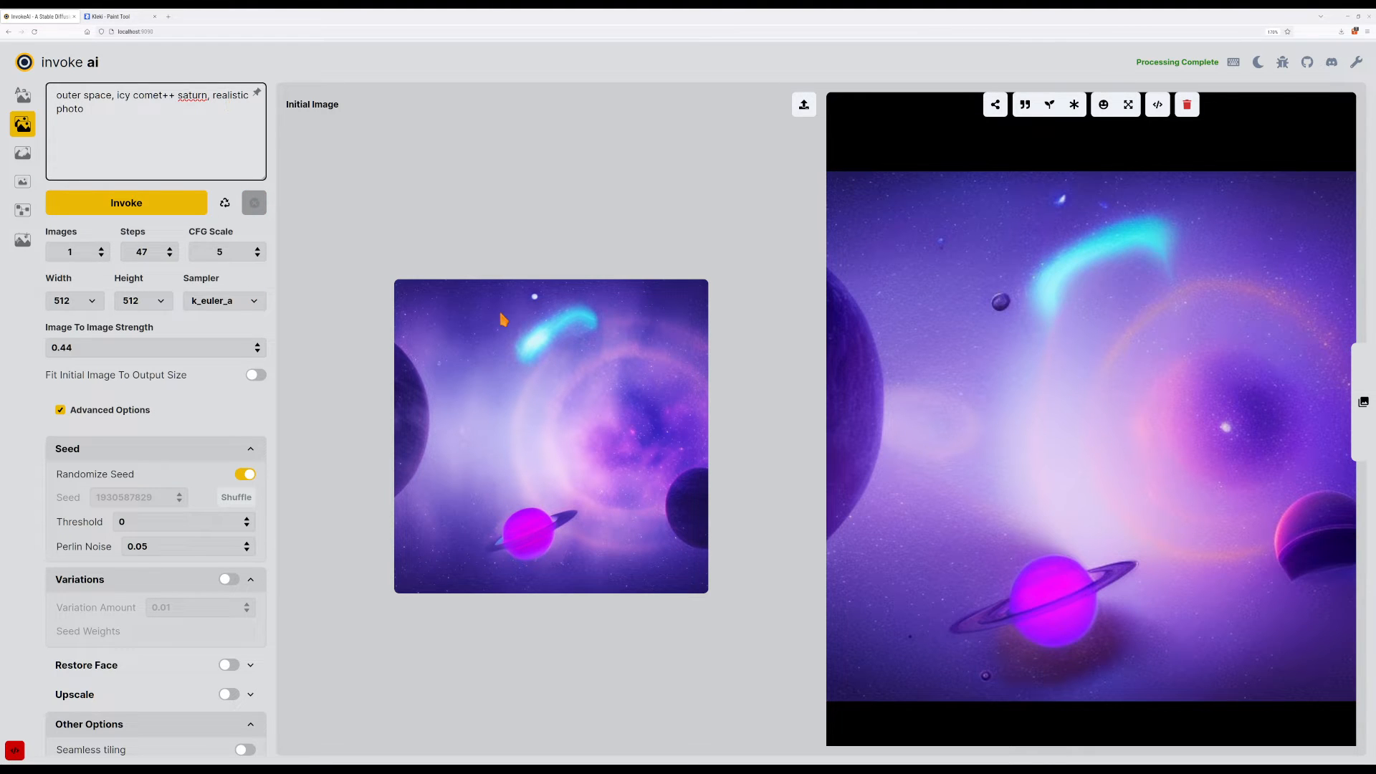
# Raise the image-to-image strength to 0.59 and generate the space scene.
pyautogui.click(258, 344)
pyautogui.click(257, 344)
pyautogui.click(257, 346)
pyautogui.click(159, 204)
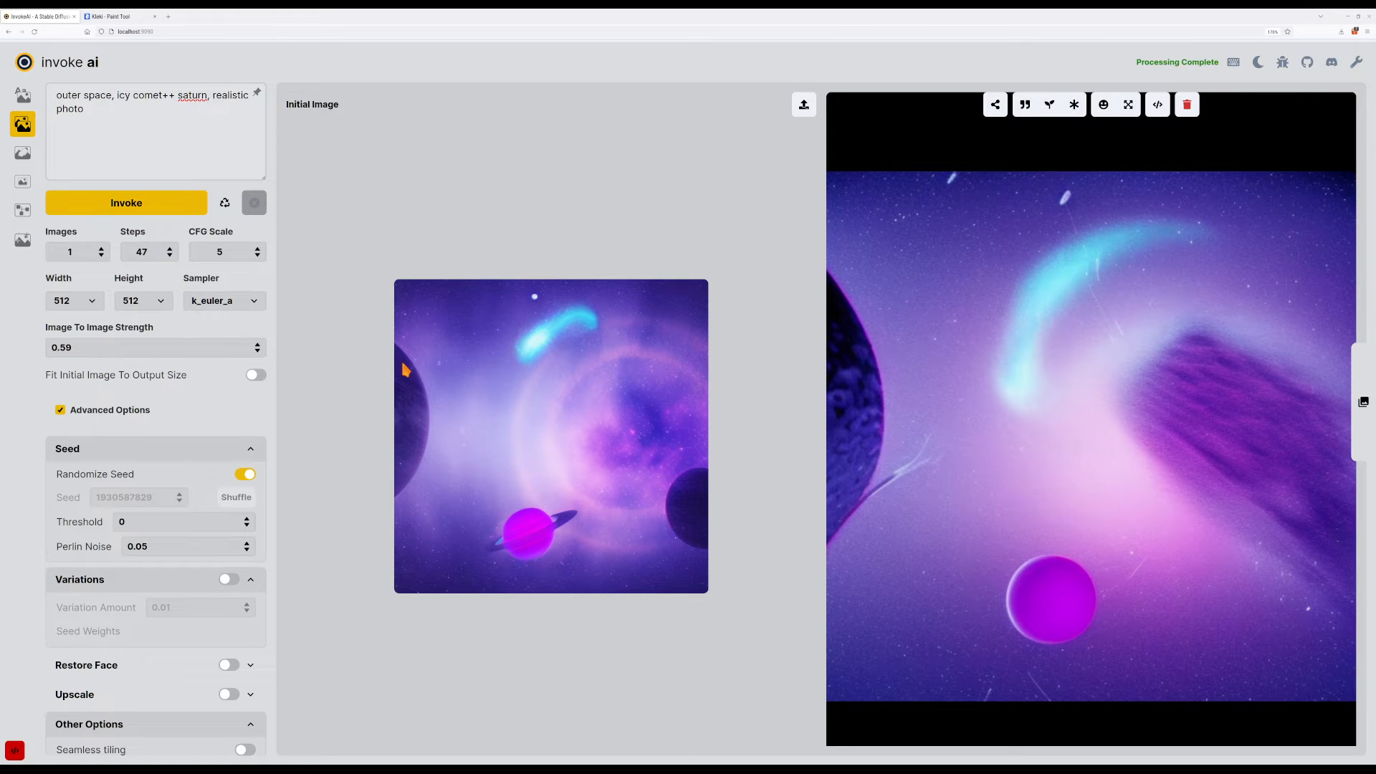
# Switch the sampler to ddim and generate the space scene.
pyautogui.click(255, 301)
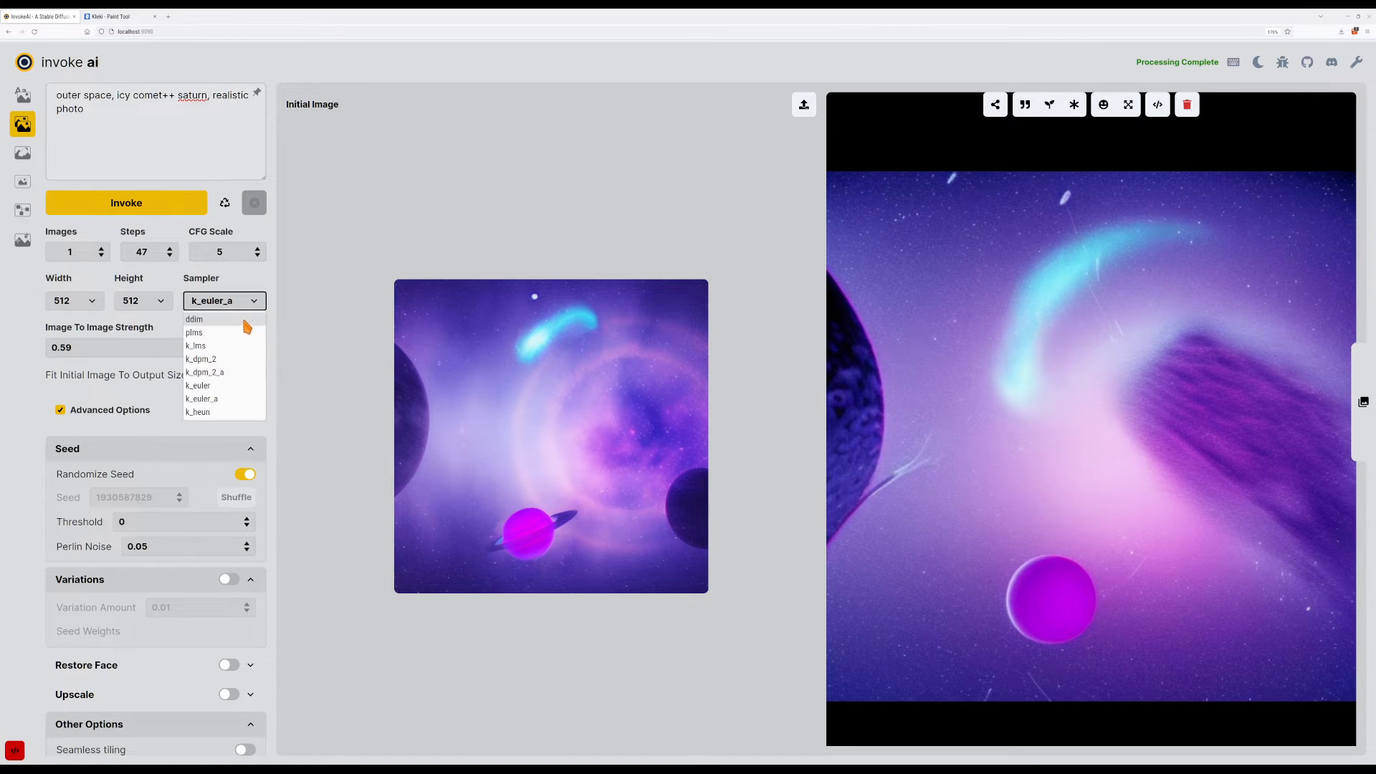
pyautogui.click(251, 316)
pyautogui.hotkey('ctrl', 'Return')
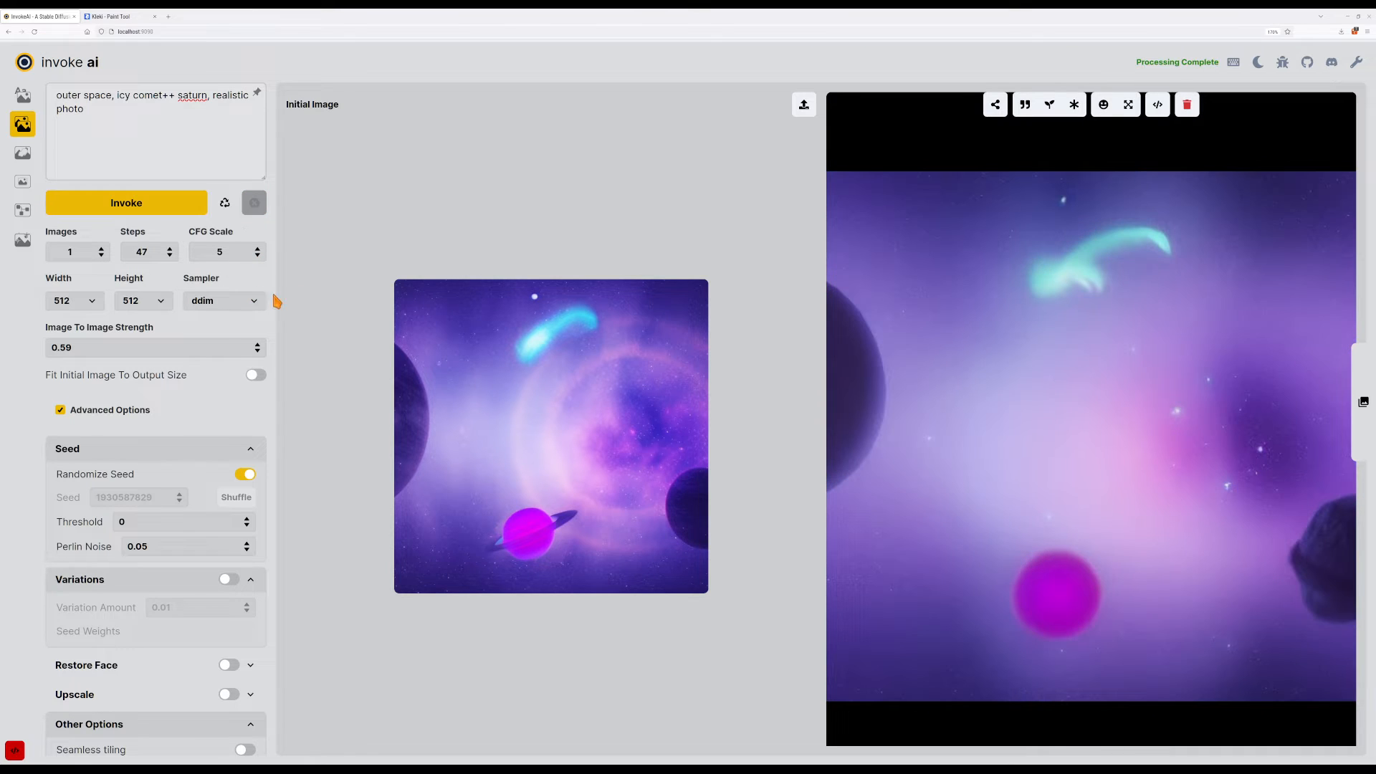
# Lower the CFG scale to 3.5 and generate three versions with the ddim sampler.
pyautogui.click(258, 256)
pyautogui.click(257, 256)
pyautogui.click(258, 256)
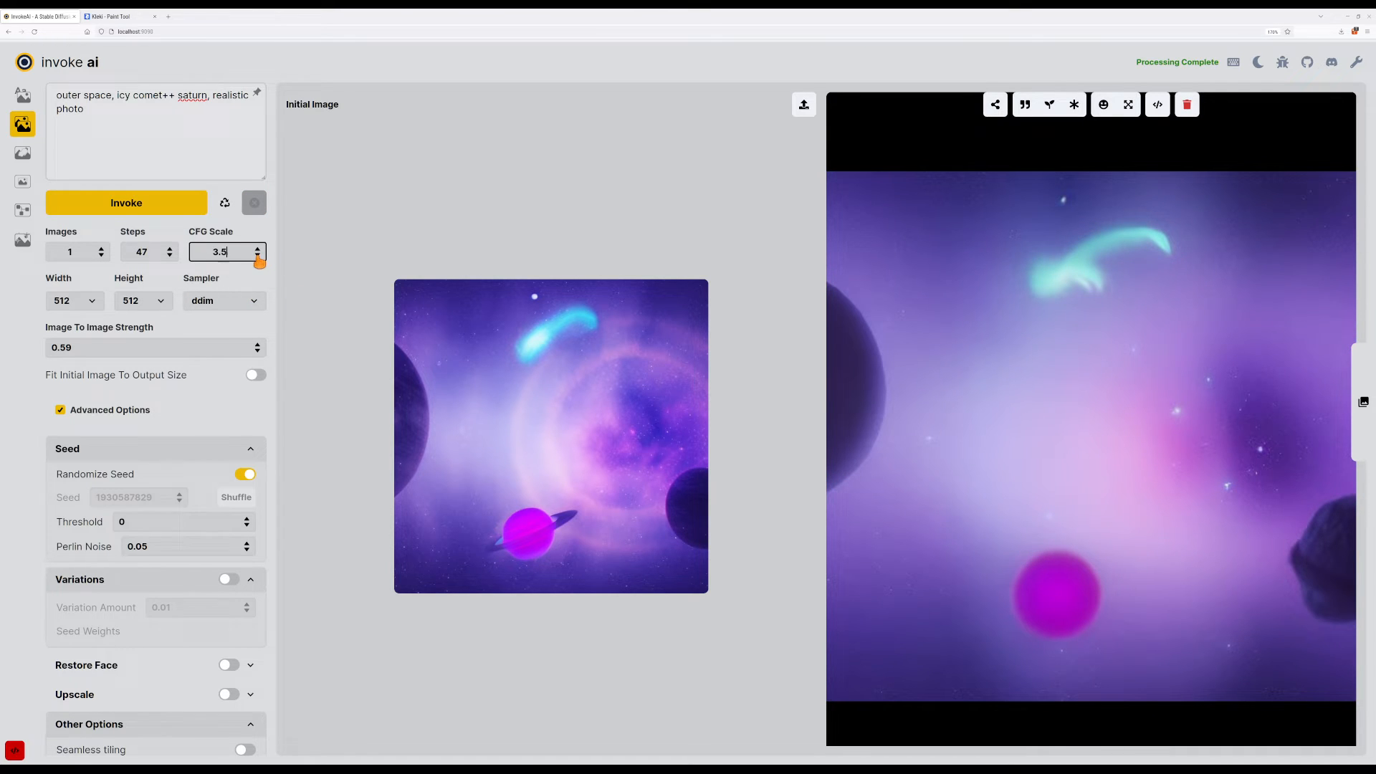
pyautogui.click(203, 205)
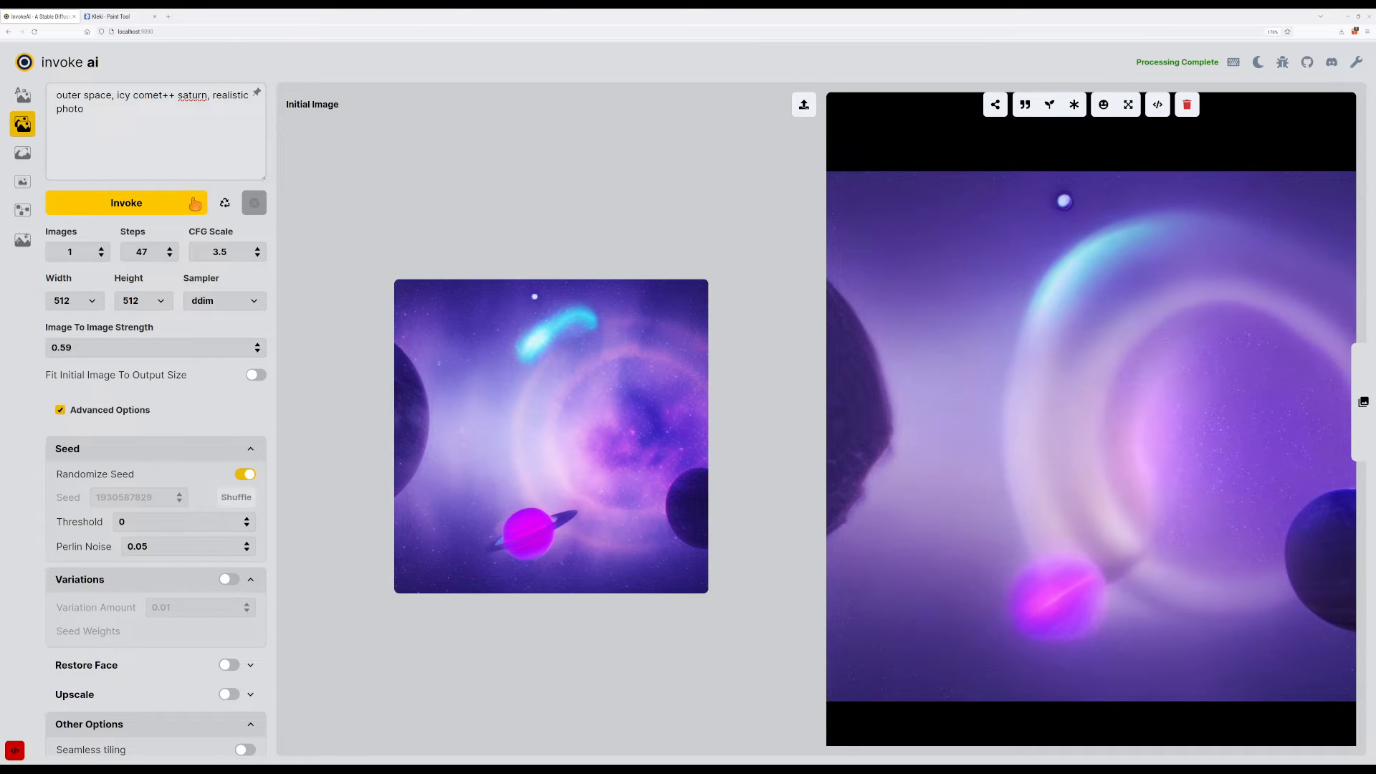
pyautogui.click(148, 208)
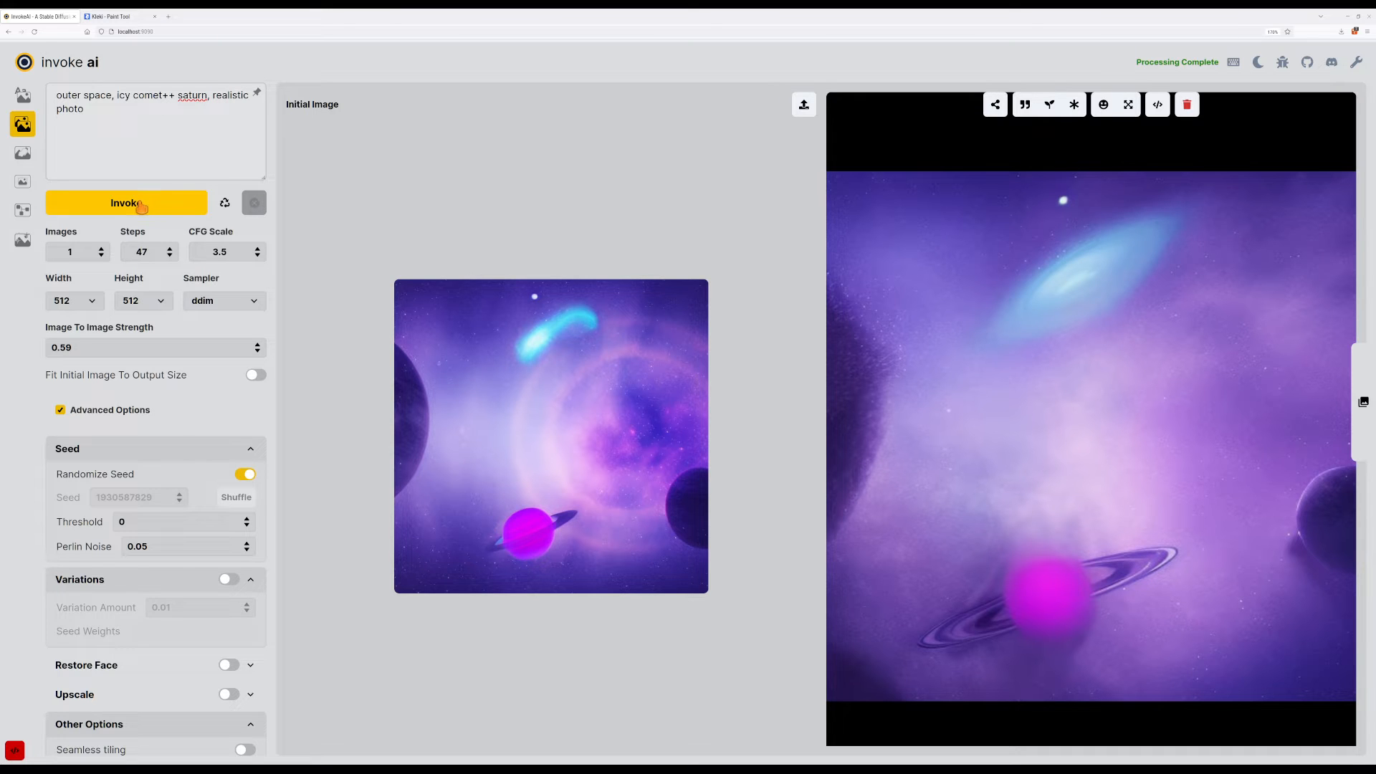
pyautogui.click(139, 209)
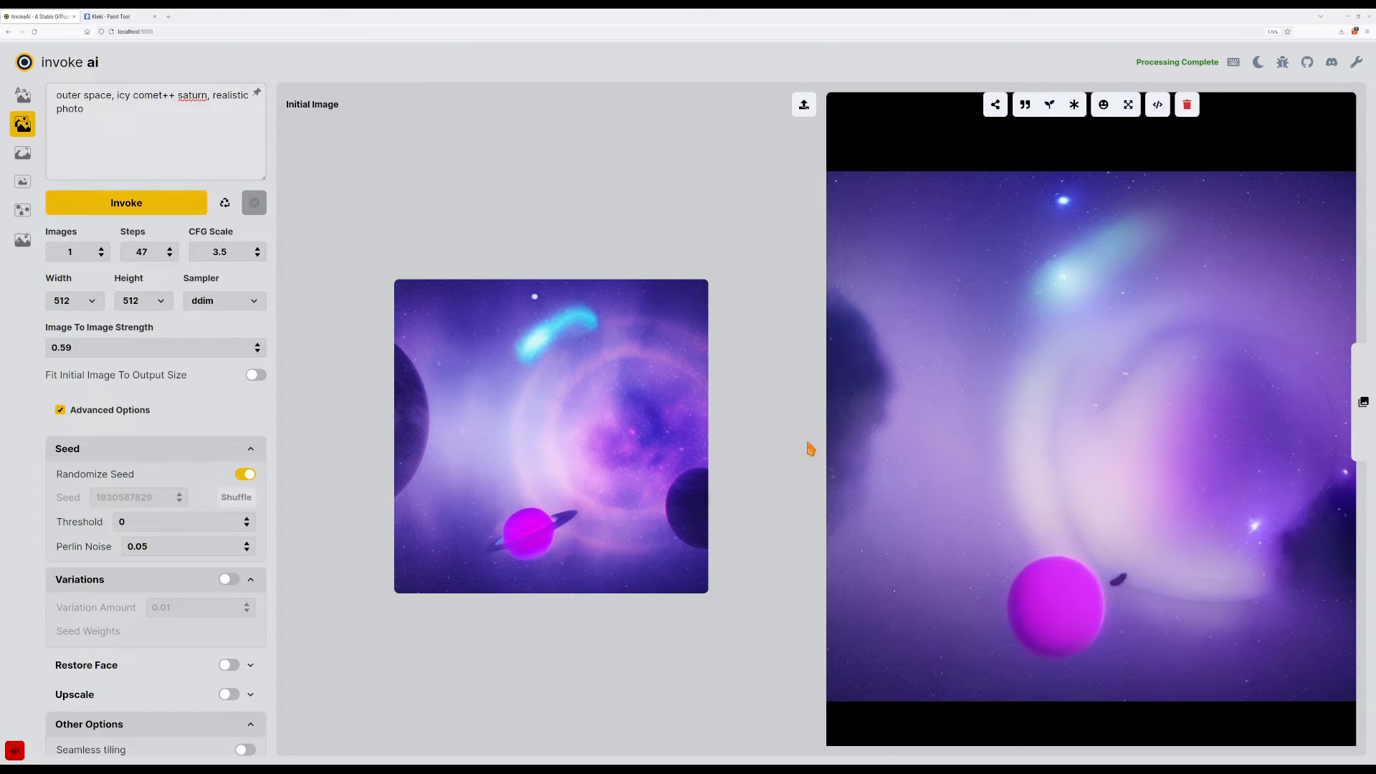
# Browse through the previously generated images and compare how the comet, planets and background look in each version.
pyautogui.press('Right')
pyautogui.press('Left')
pyautogui.press('Right')
pyautogui.press('Right')
pyautogui.press('Right')
pyautogui.press('Right')
pyautogui.press('Right')
pyautogui.press('Right')
pyautogui.press('Right')
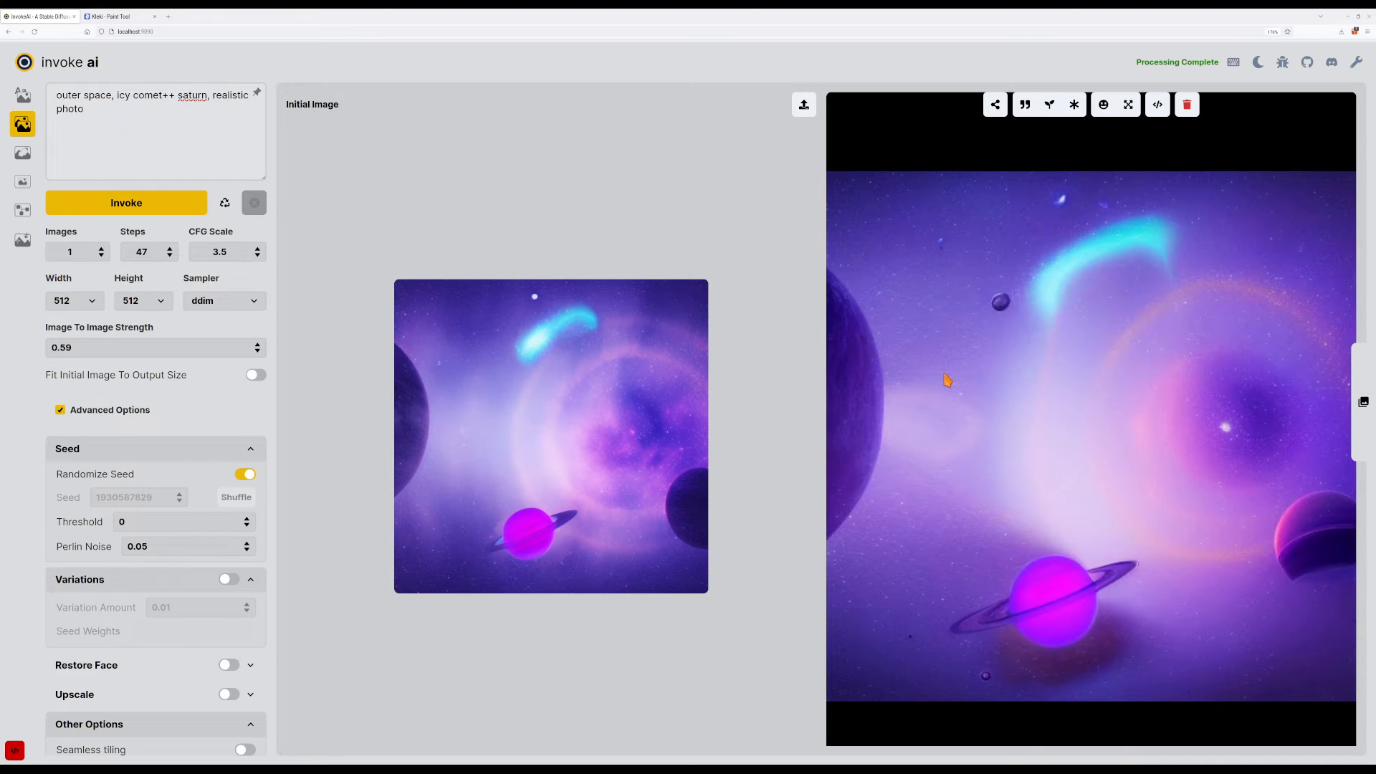
pyautogui.press('Right')
pyautogui.press('Right')
pyautogui.press('Right')
pyautogui.press('Right')
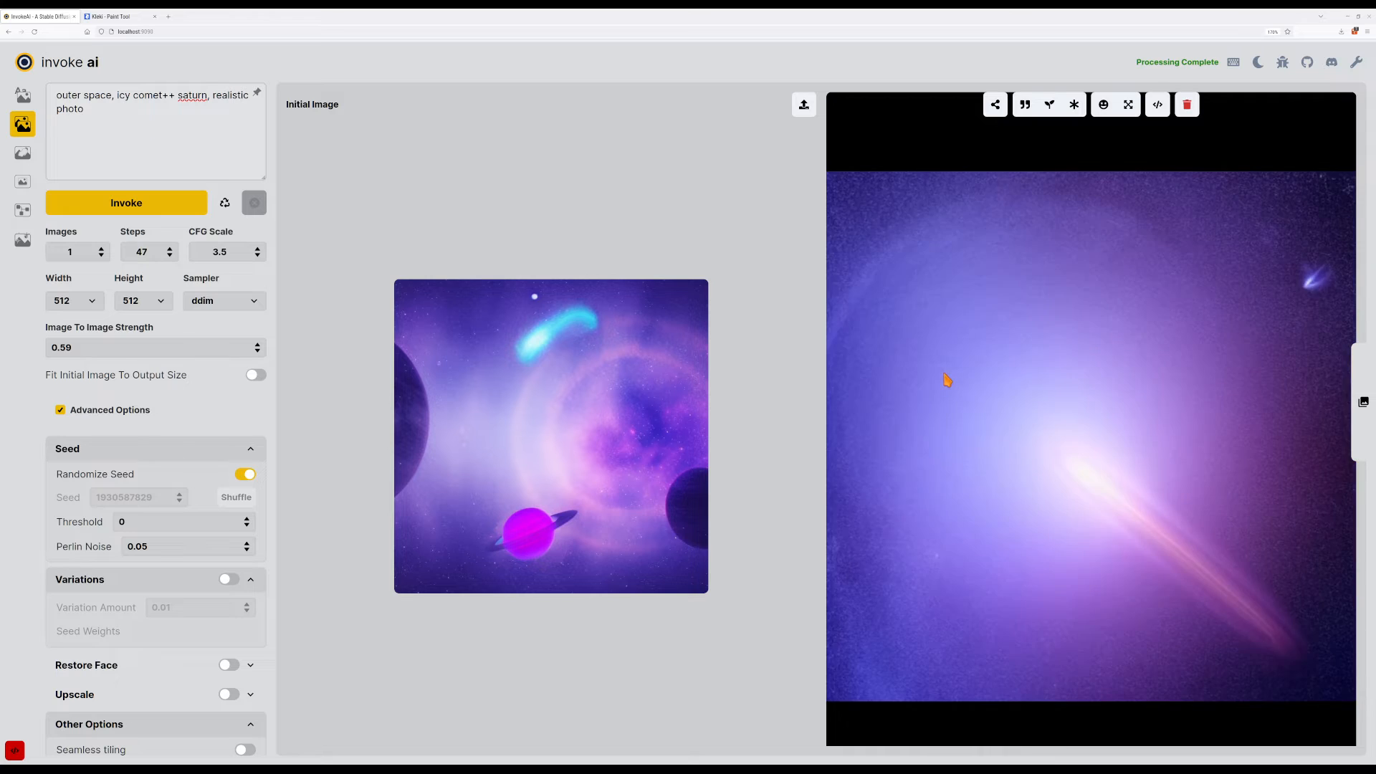
pyautogui.press('Right')
pyautogui.press('Right')
pyautogui.press('Right')
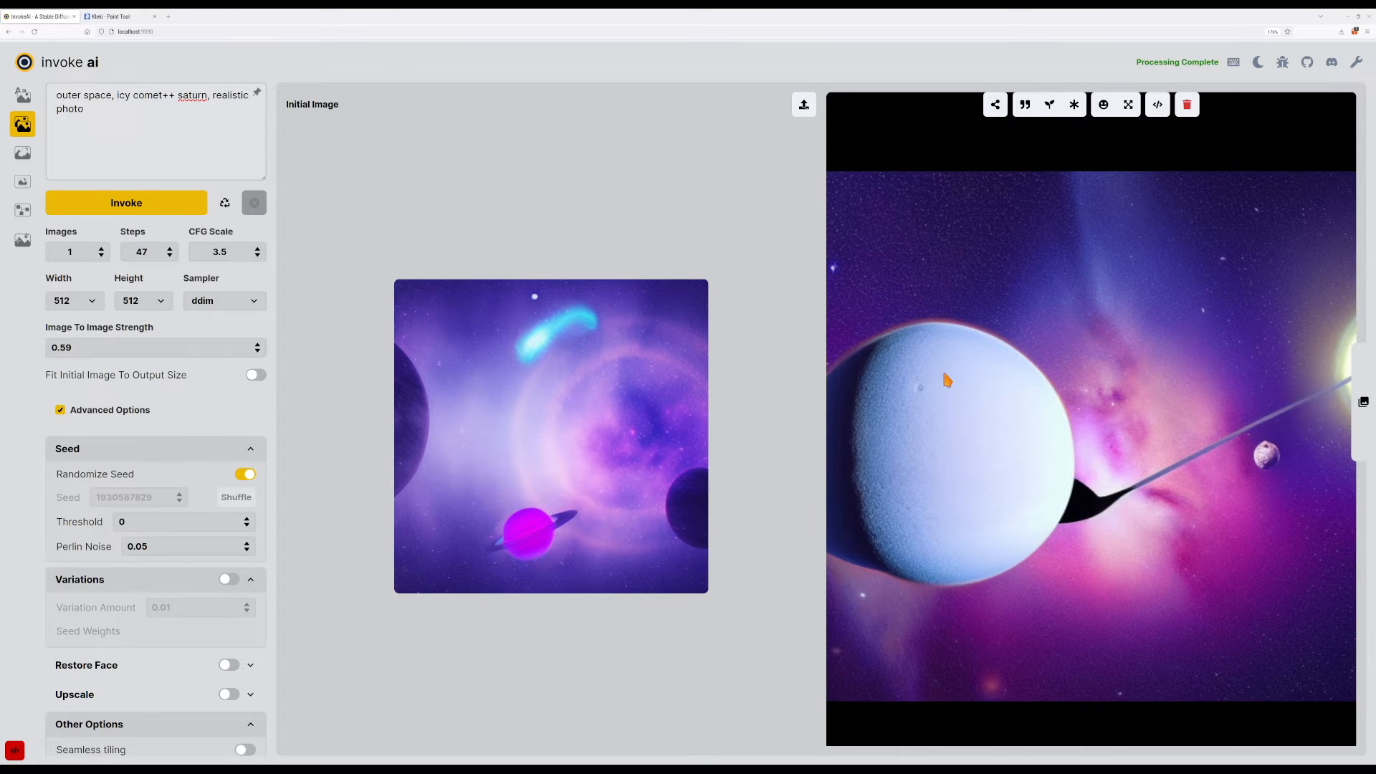
pyautogui.press('Right')
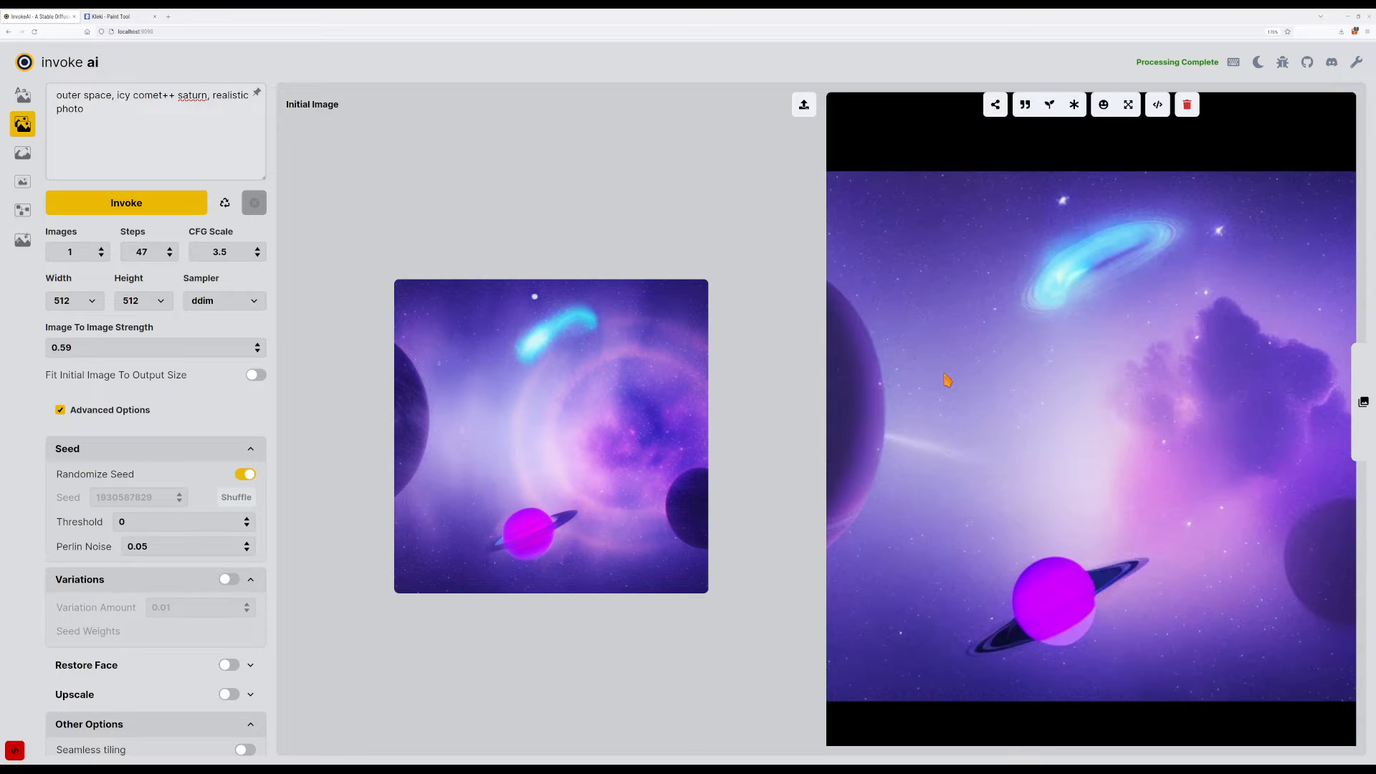
pyautogui.press('Right')
pyautogui.press('Right')
pyautogui.press('Right')
pyautogui.press('Right')
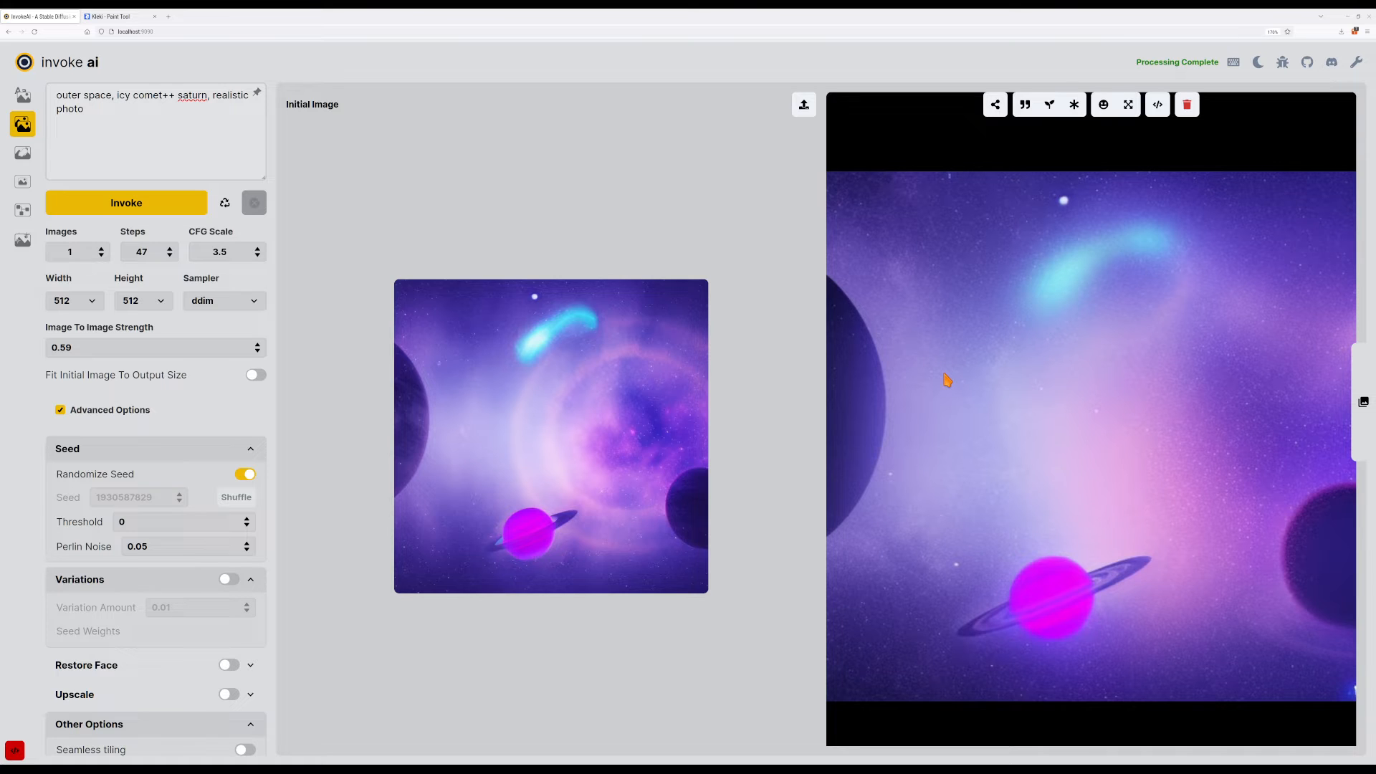
pyautogui.press('Right')
pyautogui.press('Right')
pyautogui.press('Right')
pyautogui.press('Right')
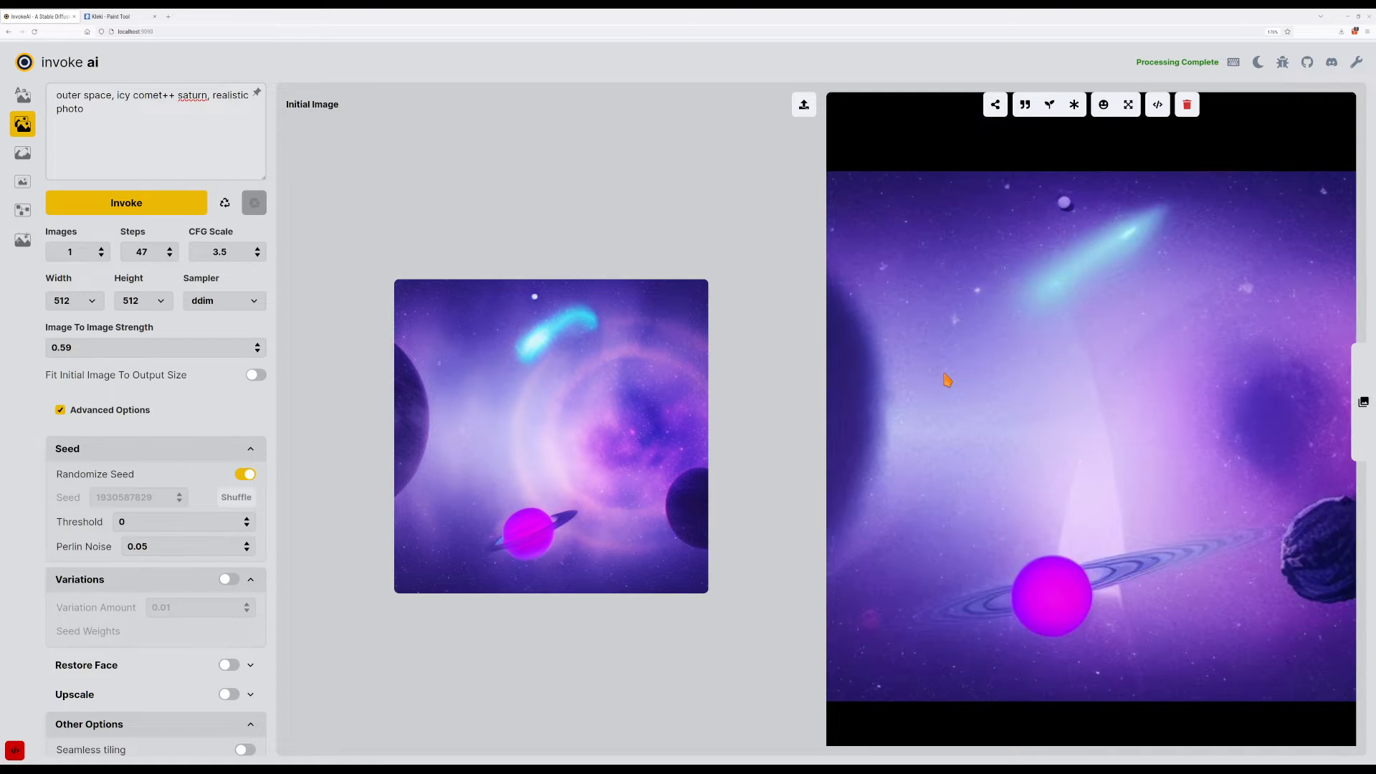
pyautogui.press('Right')
pyautogui.press('Right')
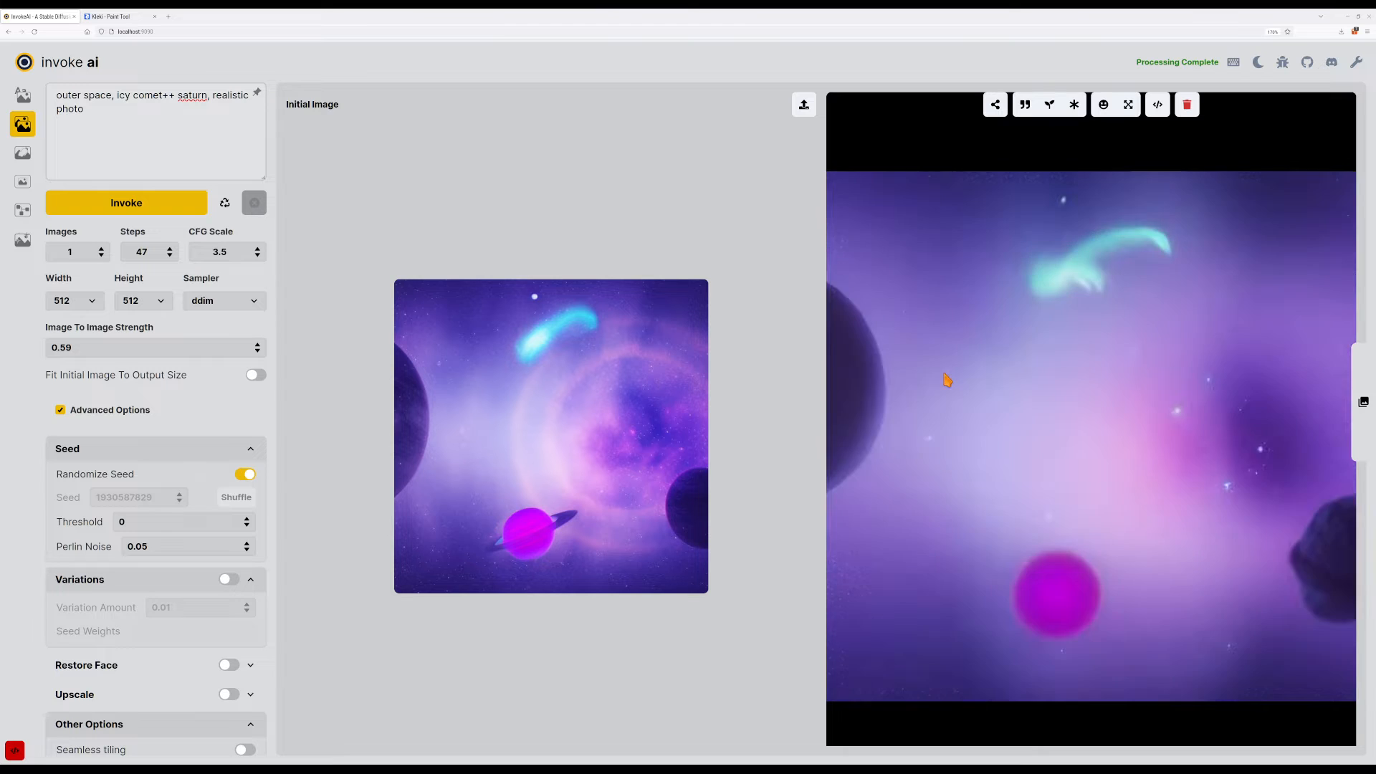
pyautogui.press('Right')
pyautogui.press('Right')
pyautogui.press('Right')
pyautogui.press('Right')
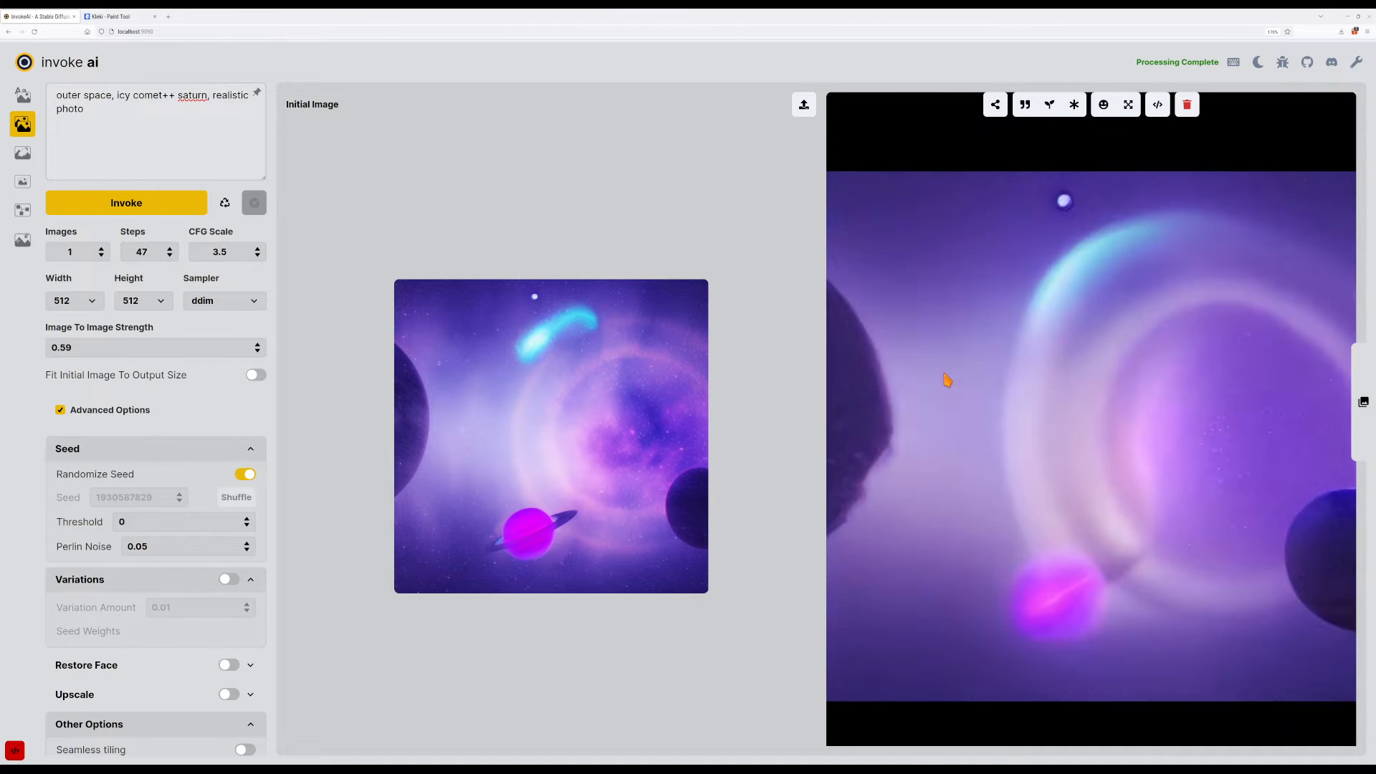
# Browse through the remaining generated space scenes and examine the comet, the ringed planet and the nebula in each.
pyautogui.press('Right')
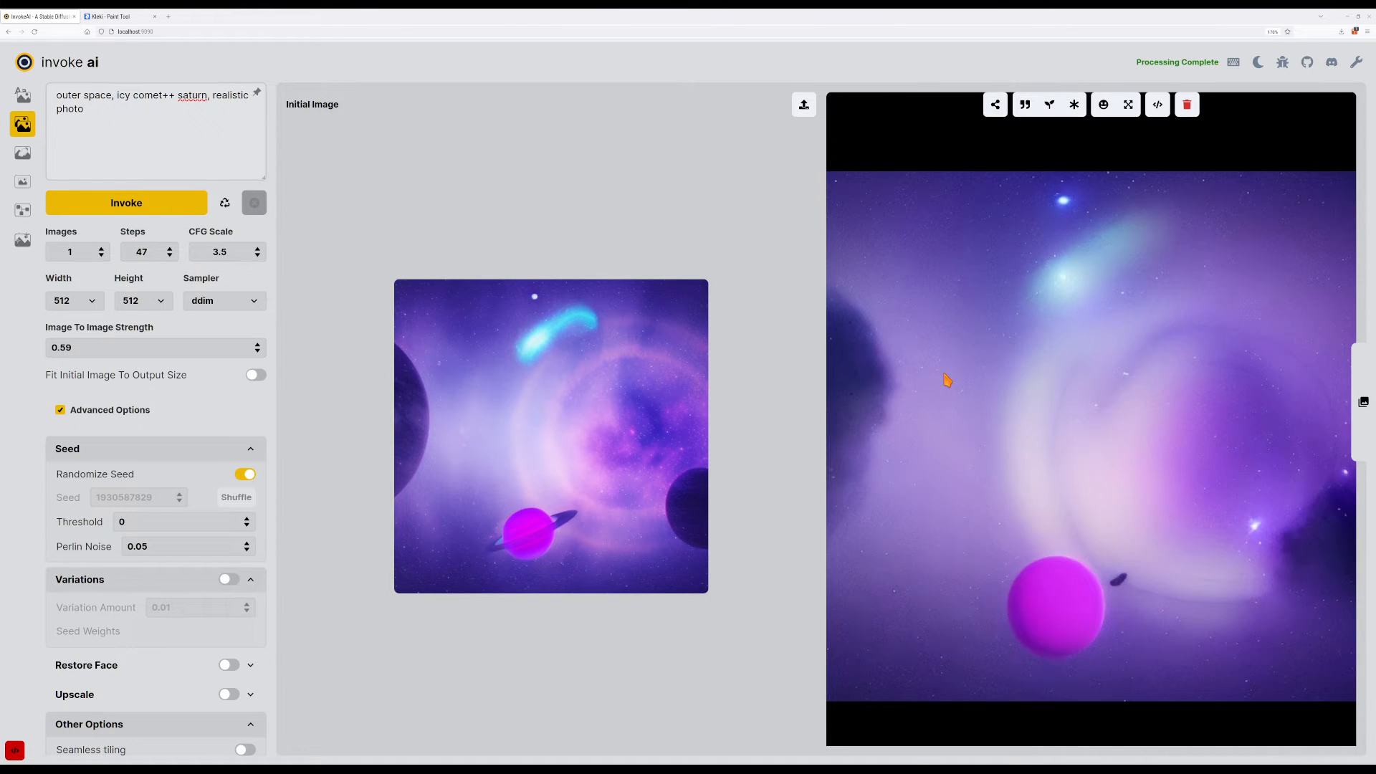
pyautogui.press('Right')
pyautogui.press('Right')
pyautogui.press('Right')
pyautogui.press('Right')
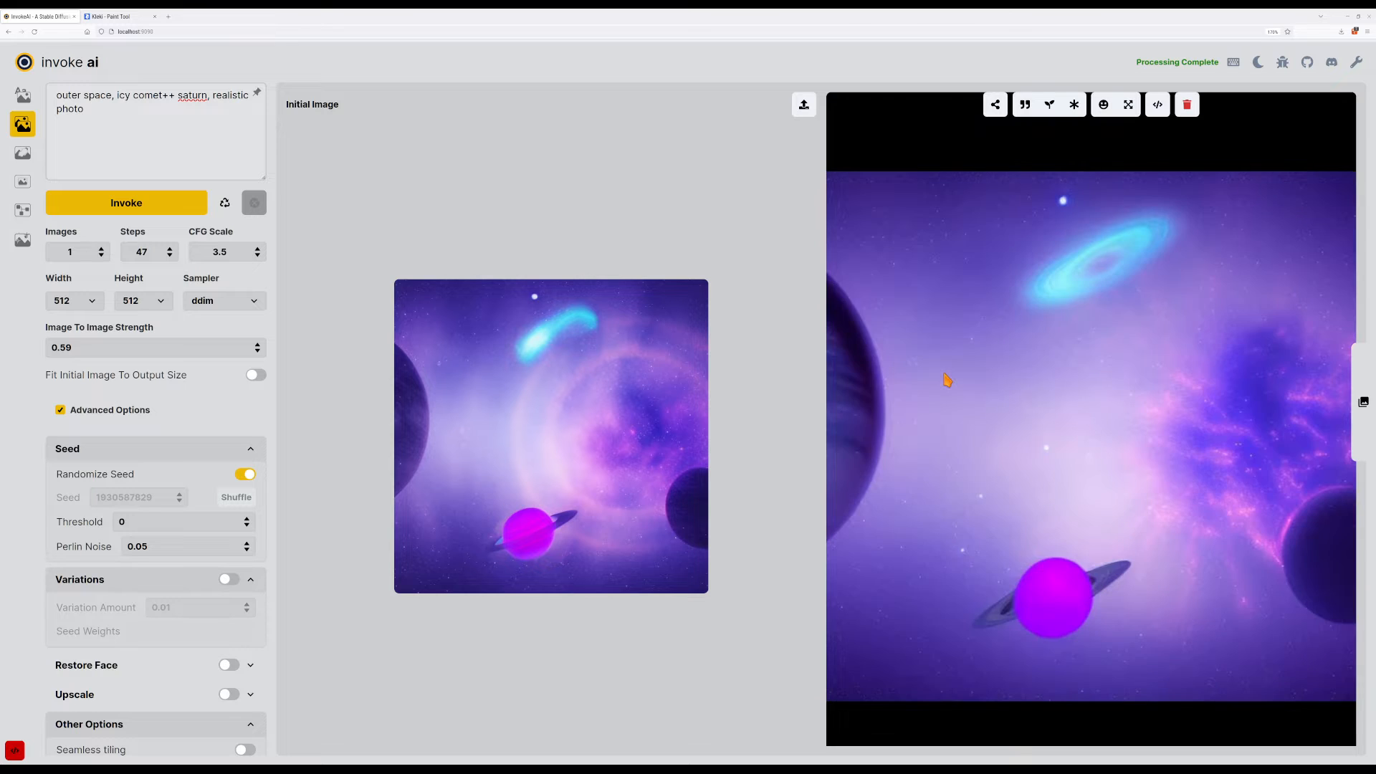
pyautogui.press('Right')
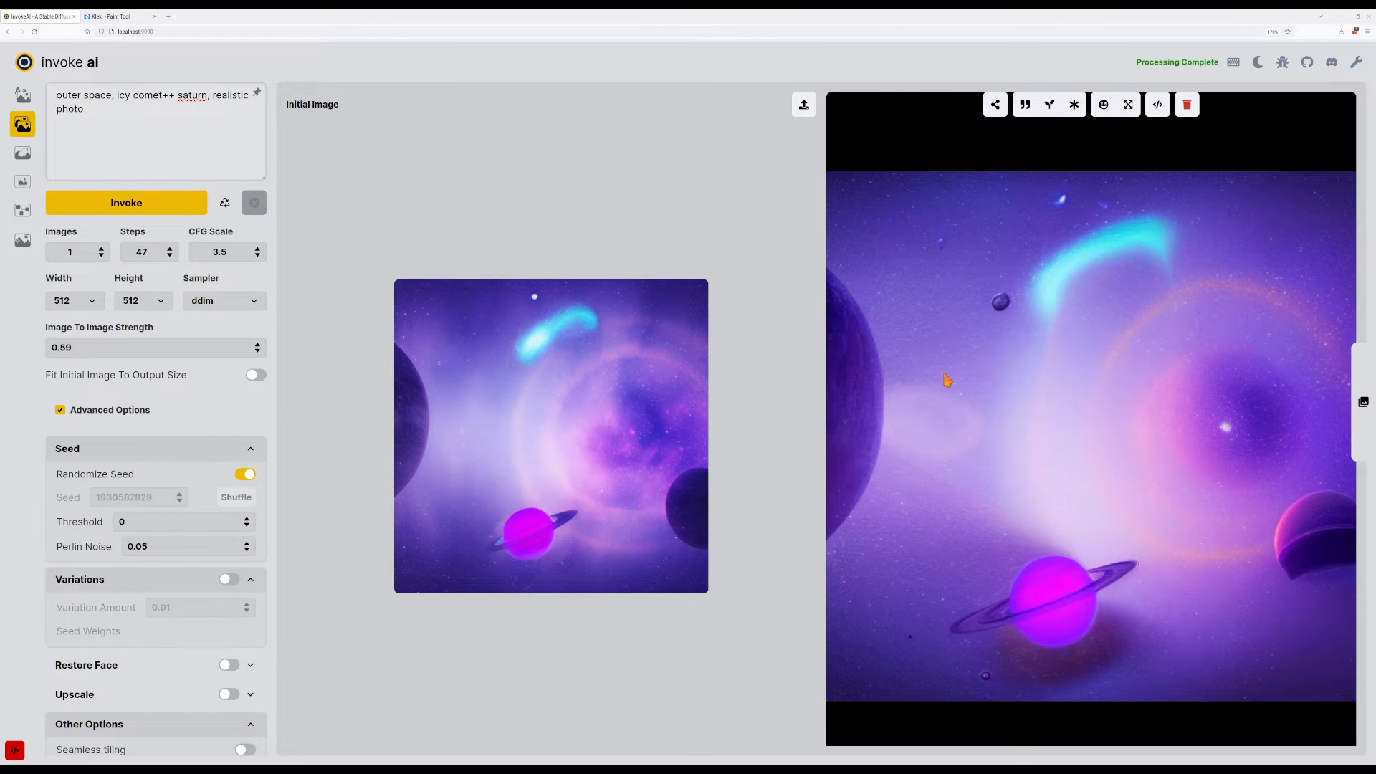
pyautogui.press('Right')
pyautogui.press('Right')
pyautogui.press('Right')
pyautogui.press('Right')
pyautogui.press('Right')
pyautogui.press('Right')
pyautogui.press('Right')
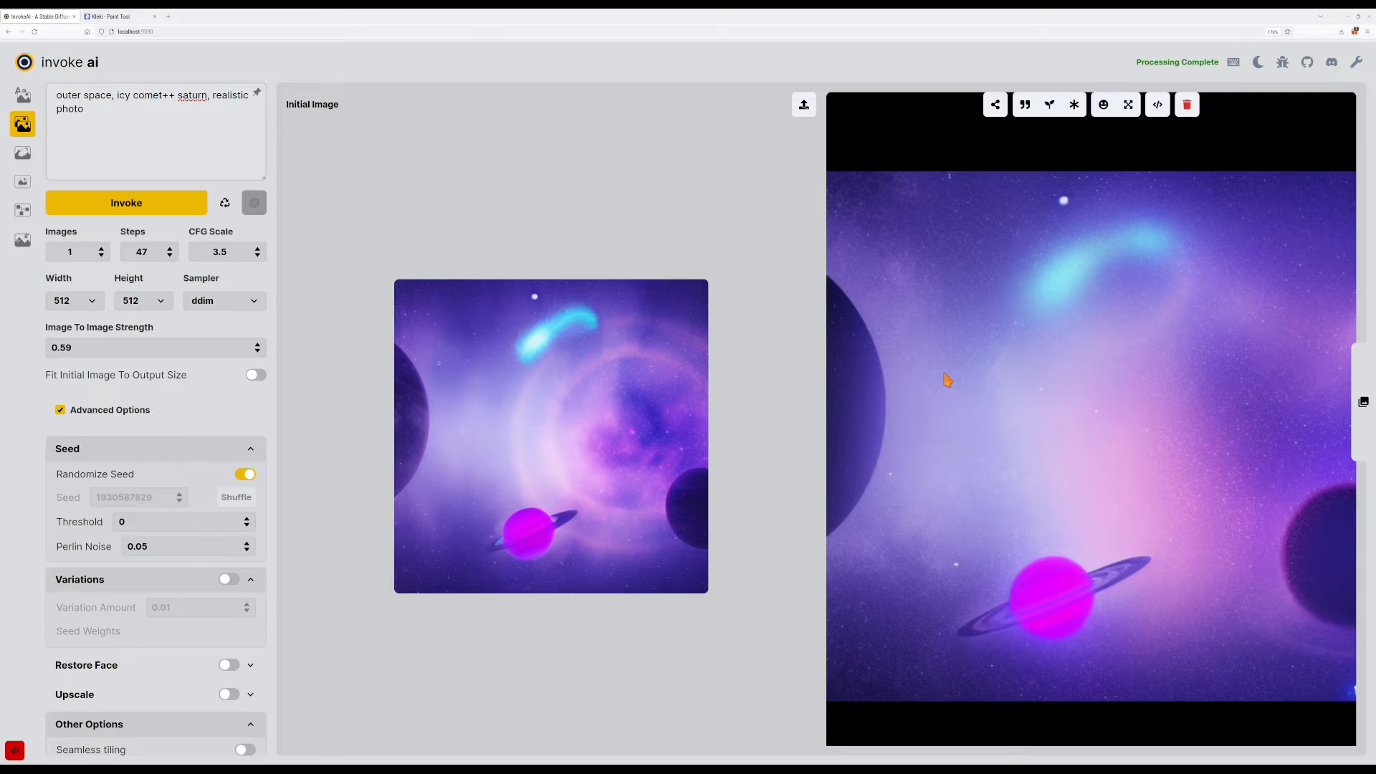
pyautogui.press('Right')
pyautogui.press('Right')
pyautogui.press('Right')
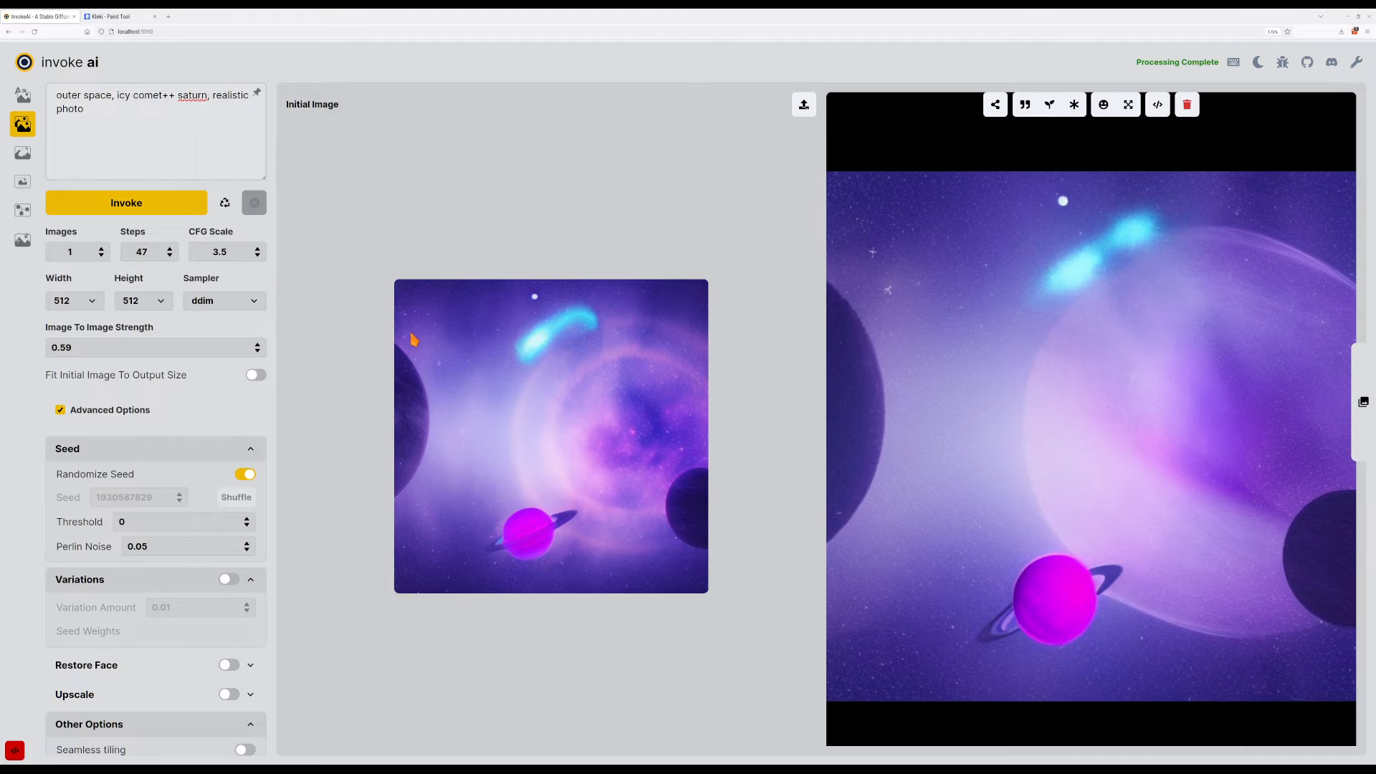
# Switch to inpainting with the current space image and paint a mask over the cyan comet.
pyautogui.rightClick(615, 364)
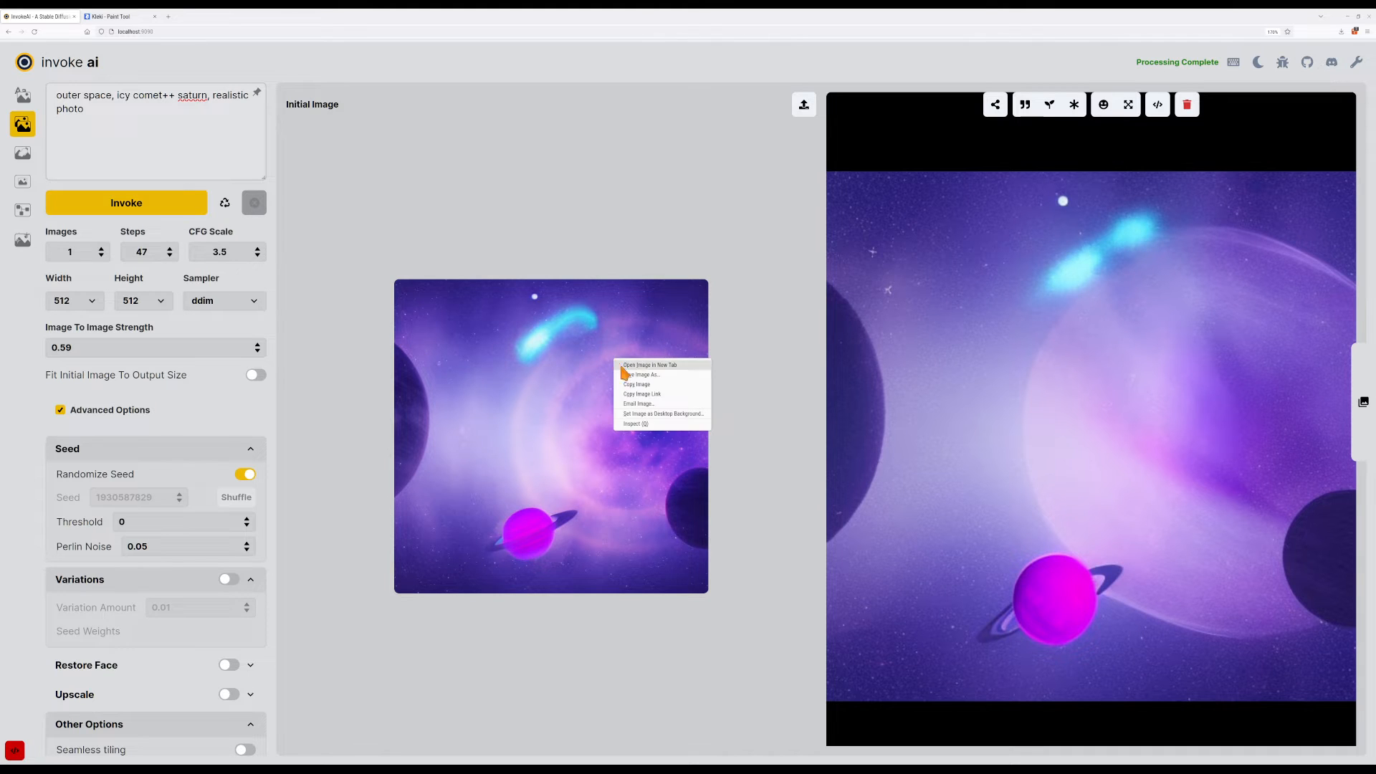
pyautogui.click(628, 394)
pyautogui.click(25, 152)
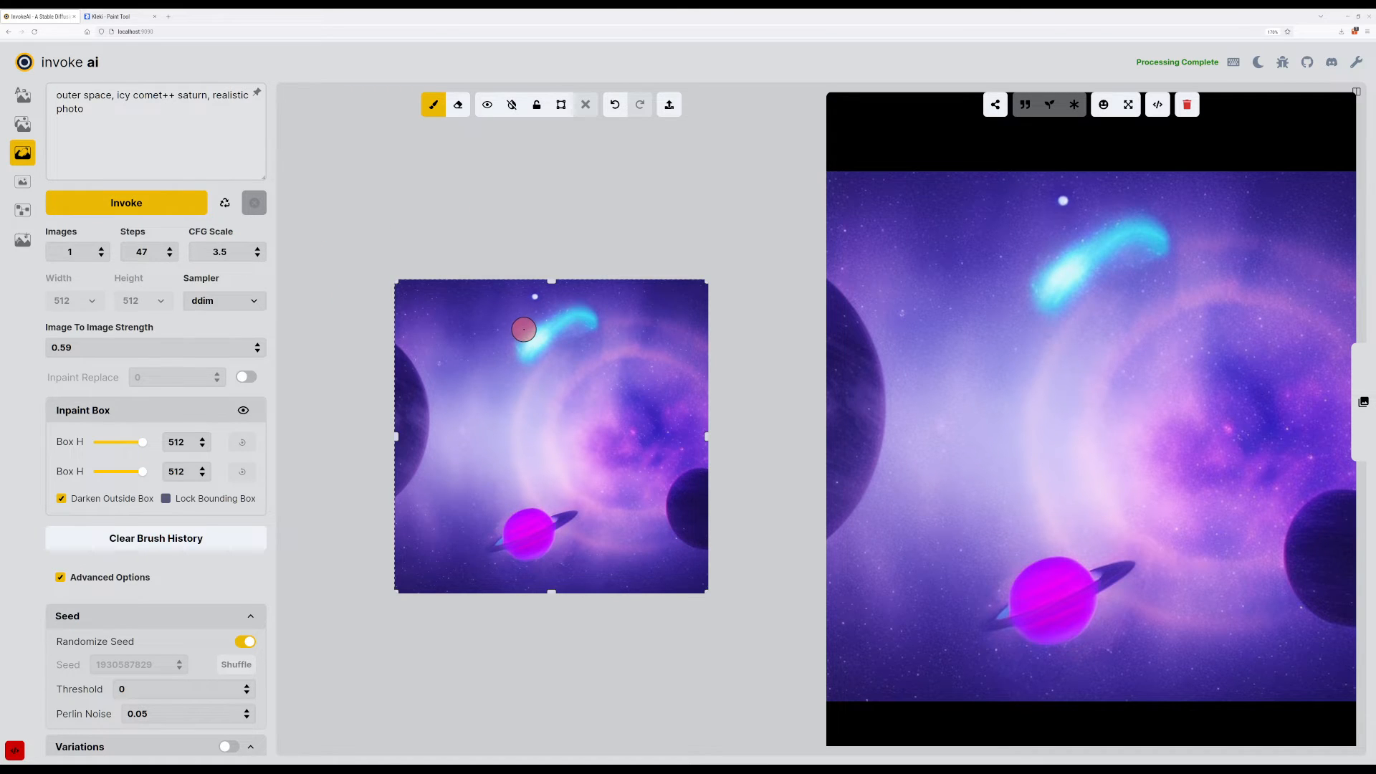
pyautogui.moveTo(527, 331)
pyautogui.mouseDown()
pyautogui.moveTo(528, 355)
pyautogui.moveTo(547, 328)
pyautogui.moveTo(618, 317)
pyautogui.mouseUp()
# Replace the prompt with "realistic comet" and generate three versions of the masked area.
pyautogui.click(162, 133)
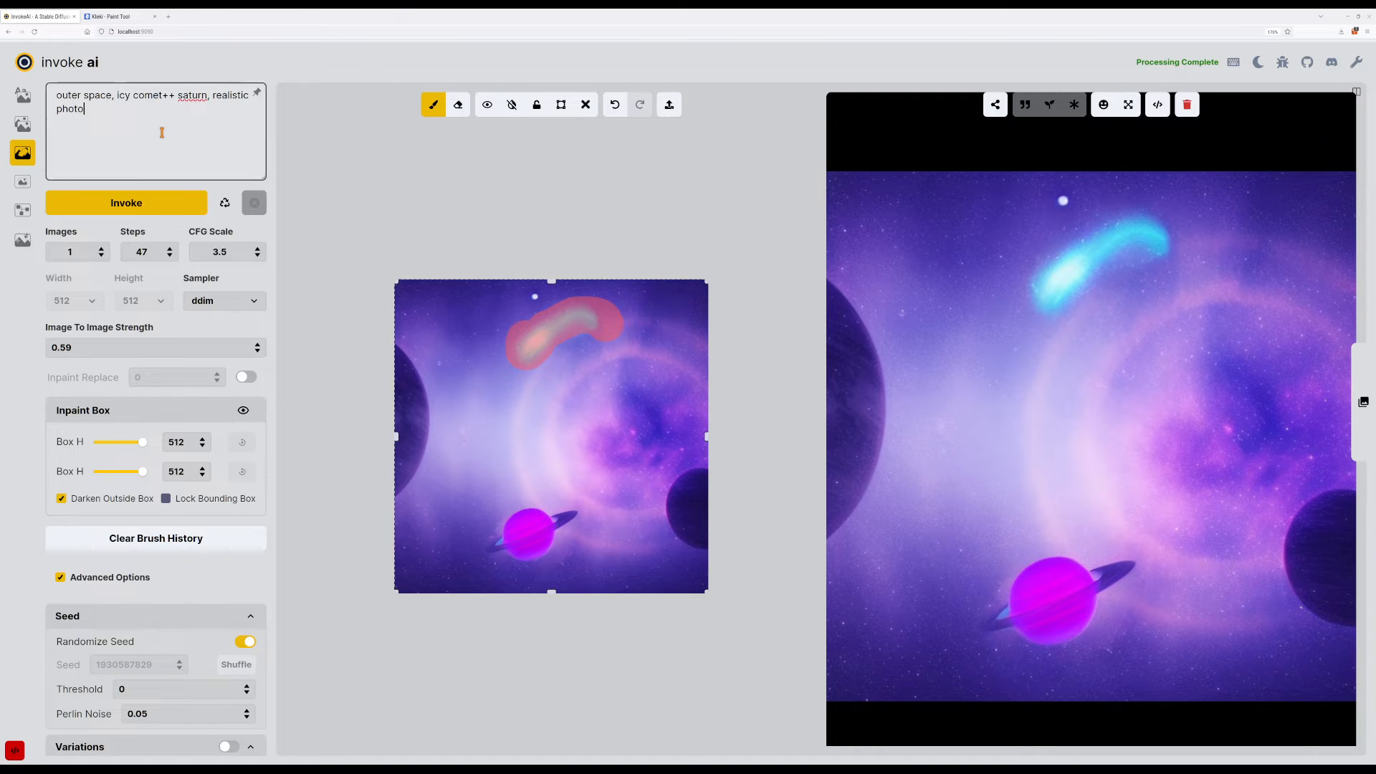
pyautogui.hotkey('ctrl', 'a')
pyautogui.write('r')
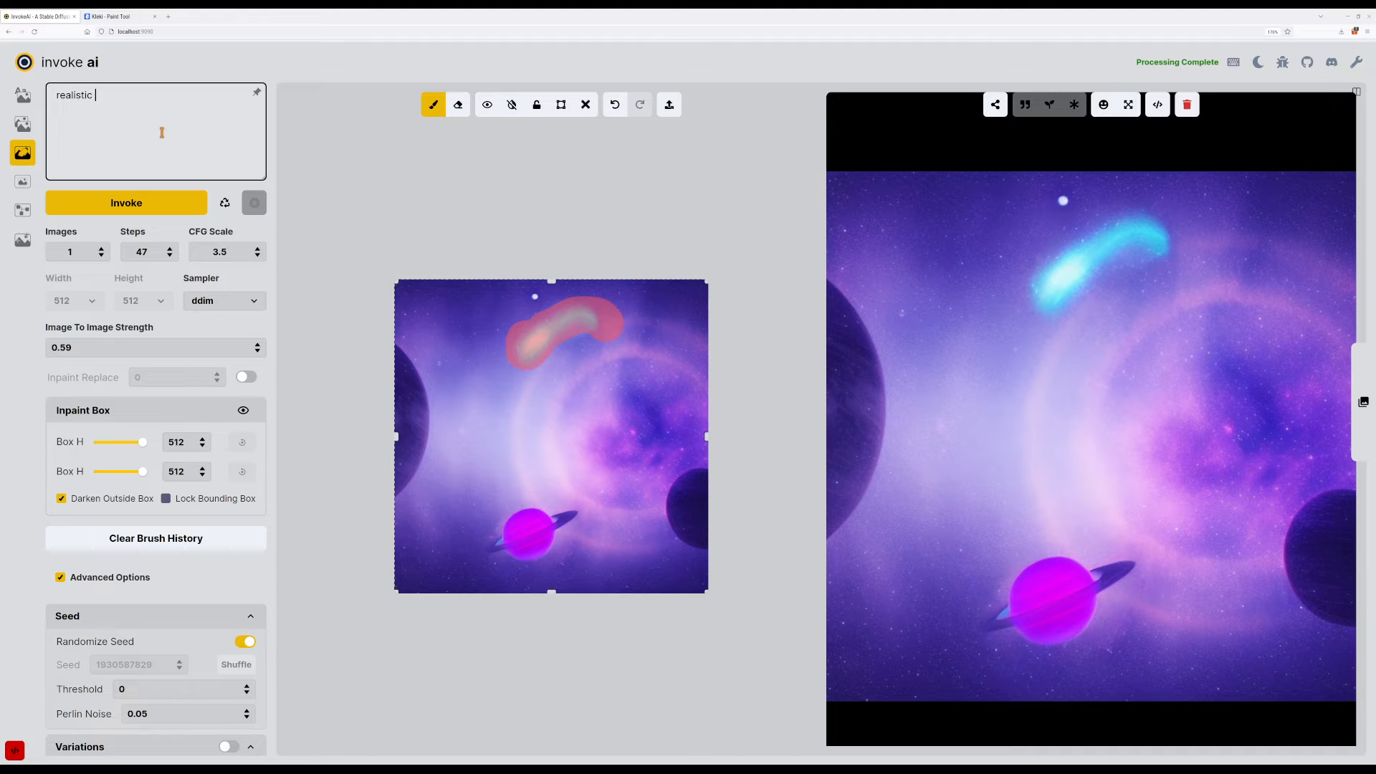
pyautogui.press('Return')
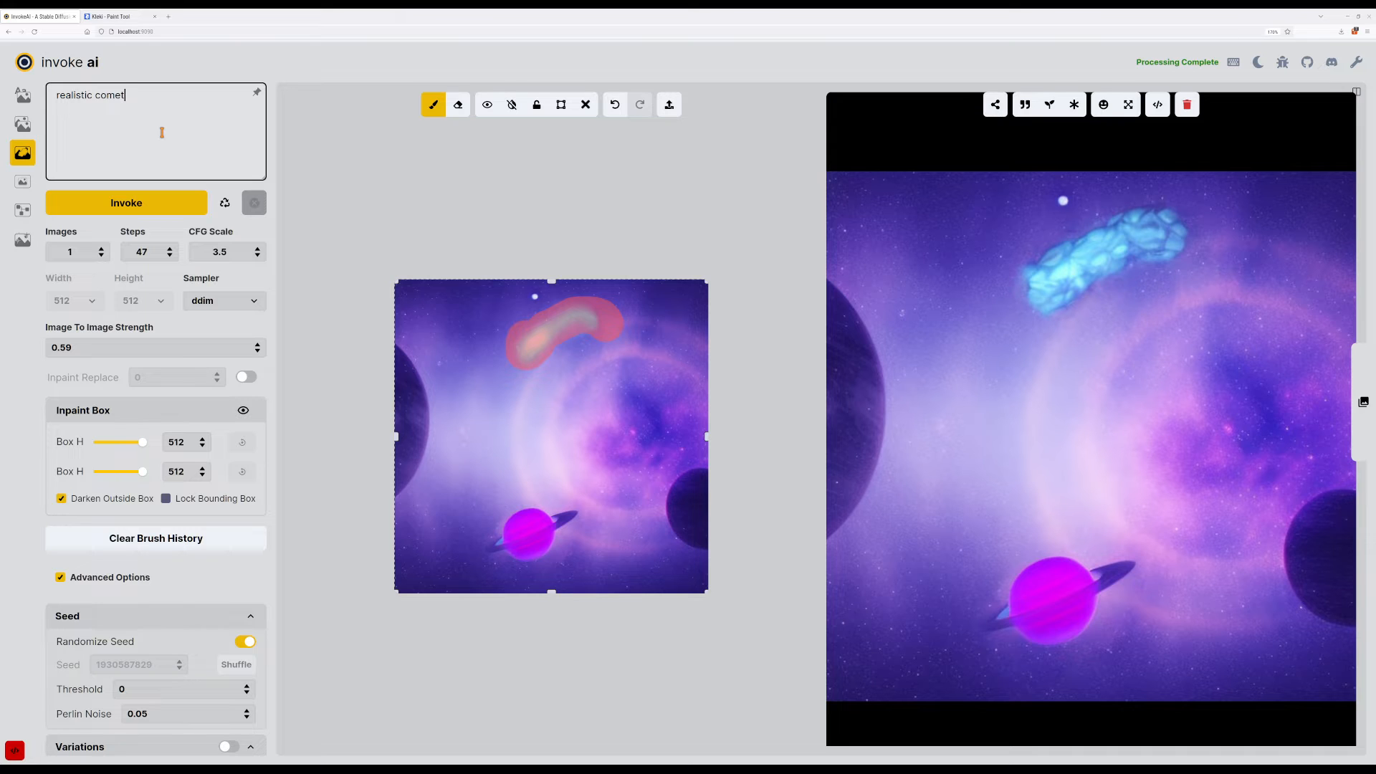
pyautogui.click(122, 204)
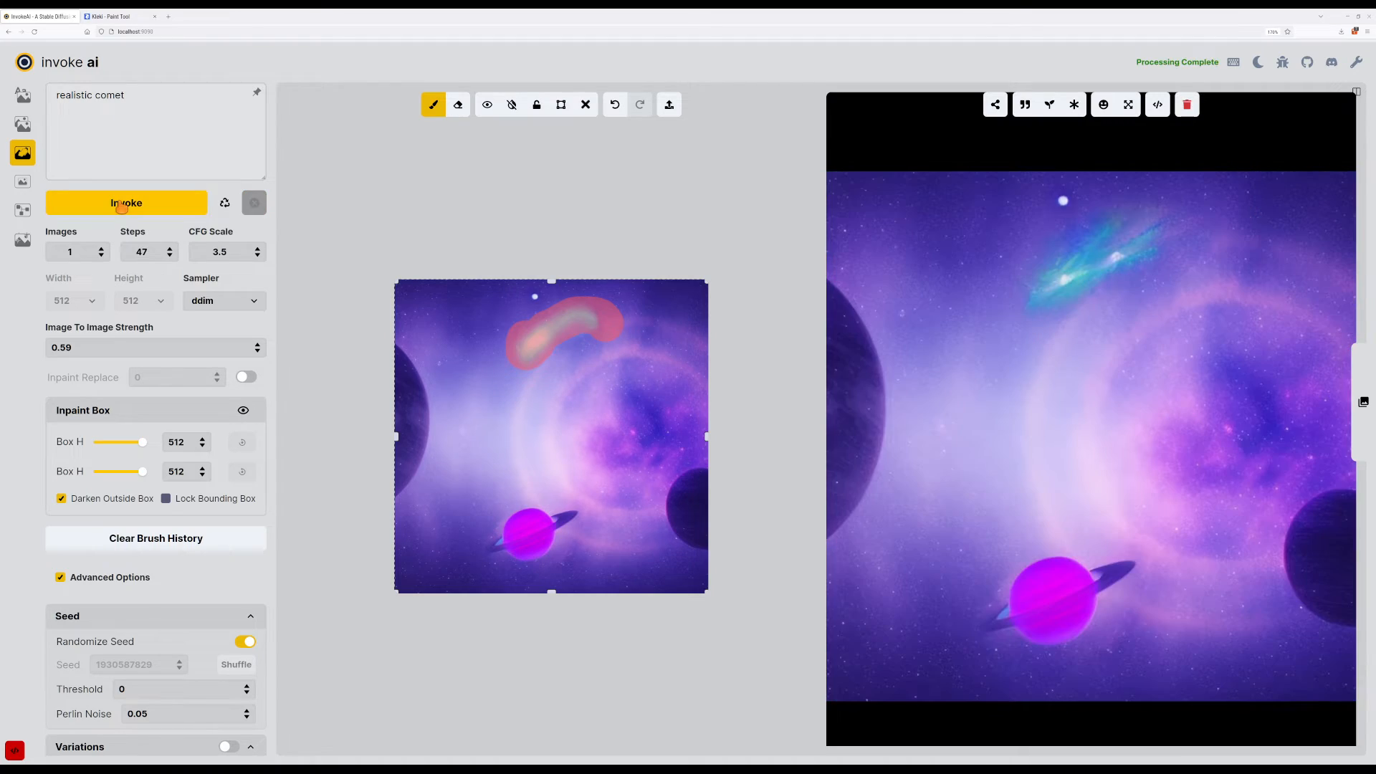
pyautogui.click(122, 206)
# Inpaint the comet with the prompt "realistic comet with tail", and again with the tail emphasised as "tail++".
pyautogui.click(116, 143)
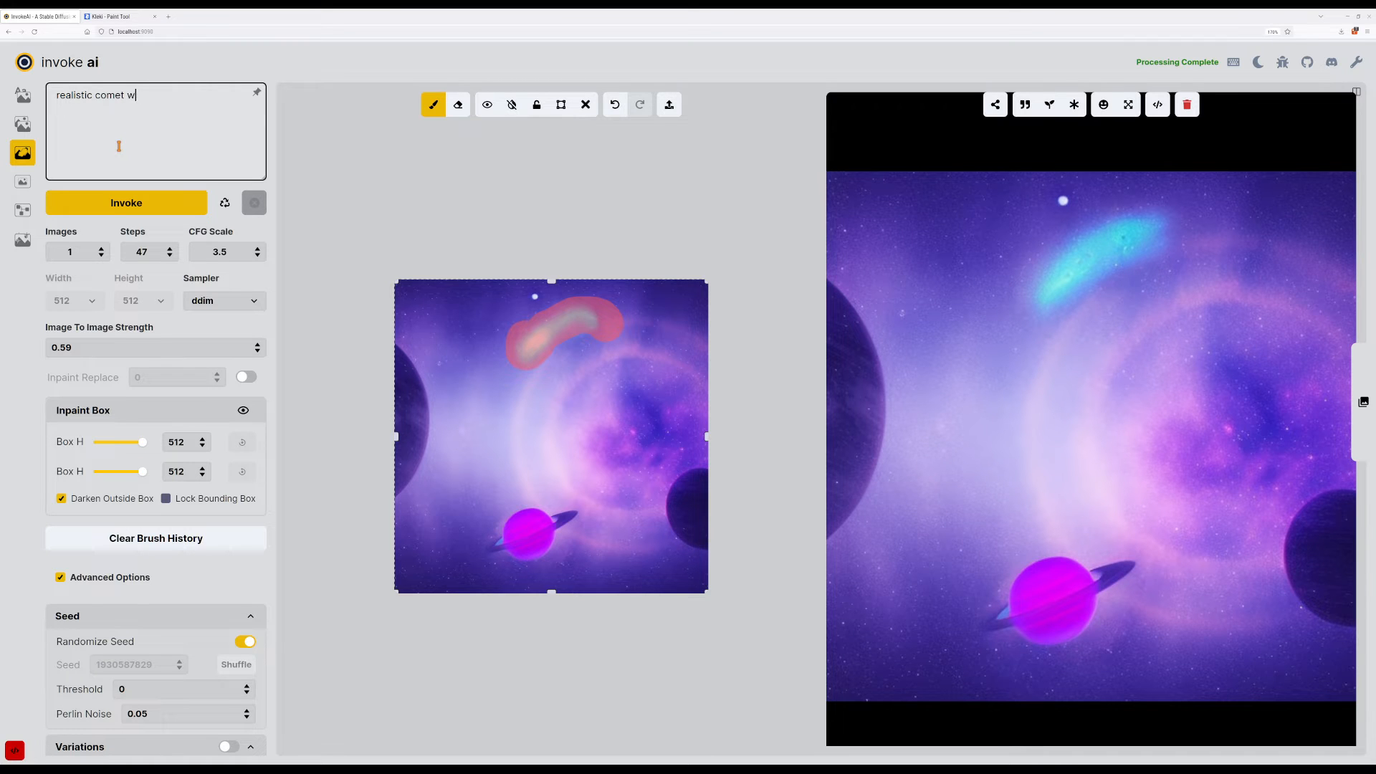
pyautogui.press('Return')
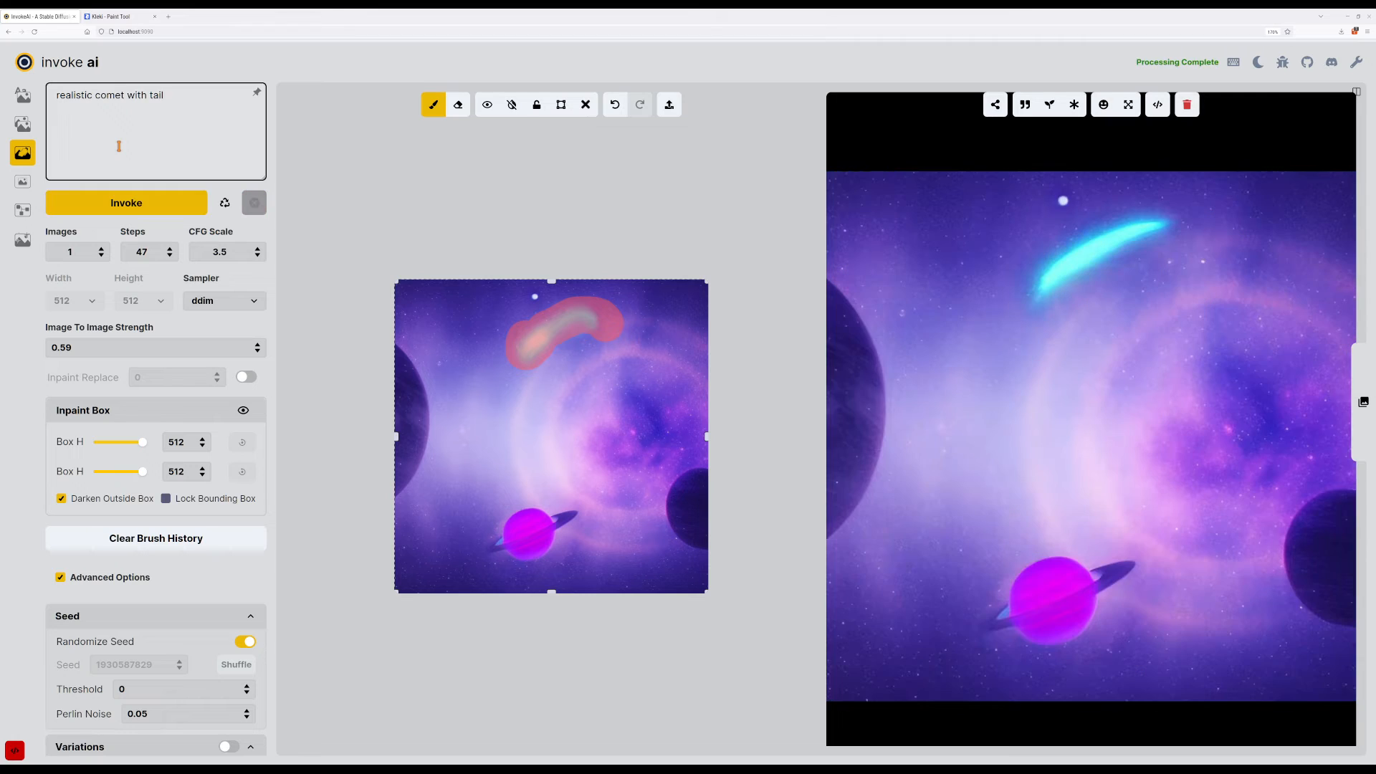
pyautogui.press('Return')
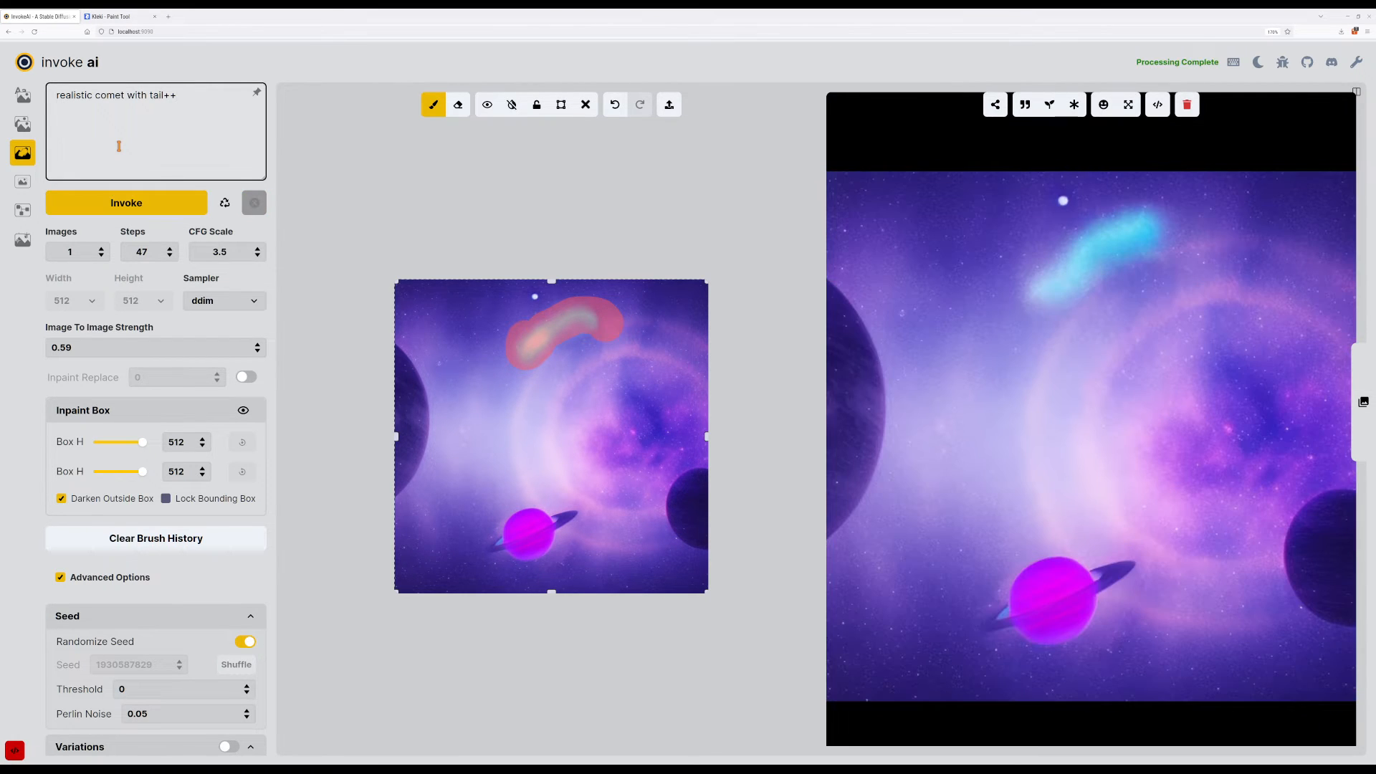
# Change the prompt to "cartoon comet with tail++" and generate two versions of the masked comet.
pyautogui.press('BackSpace')
pyautogui.press('BackSpace')
pyautogui.press('BackSpace')
pyautogui.press('BackSpace')
pyautogui.press('BackSpace')
pyautogui.press('BackSpace')
pyautogui.press('BackSpace')
pyautogui.press('BackSpace')
pyautogui.press('BackSpace')
pyautogui.write('cartoon')
pyautogui.press('Return')
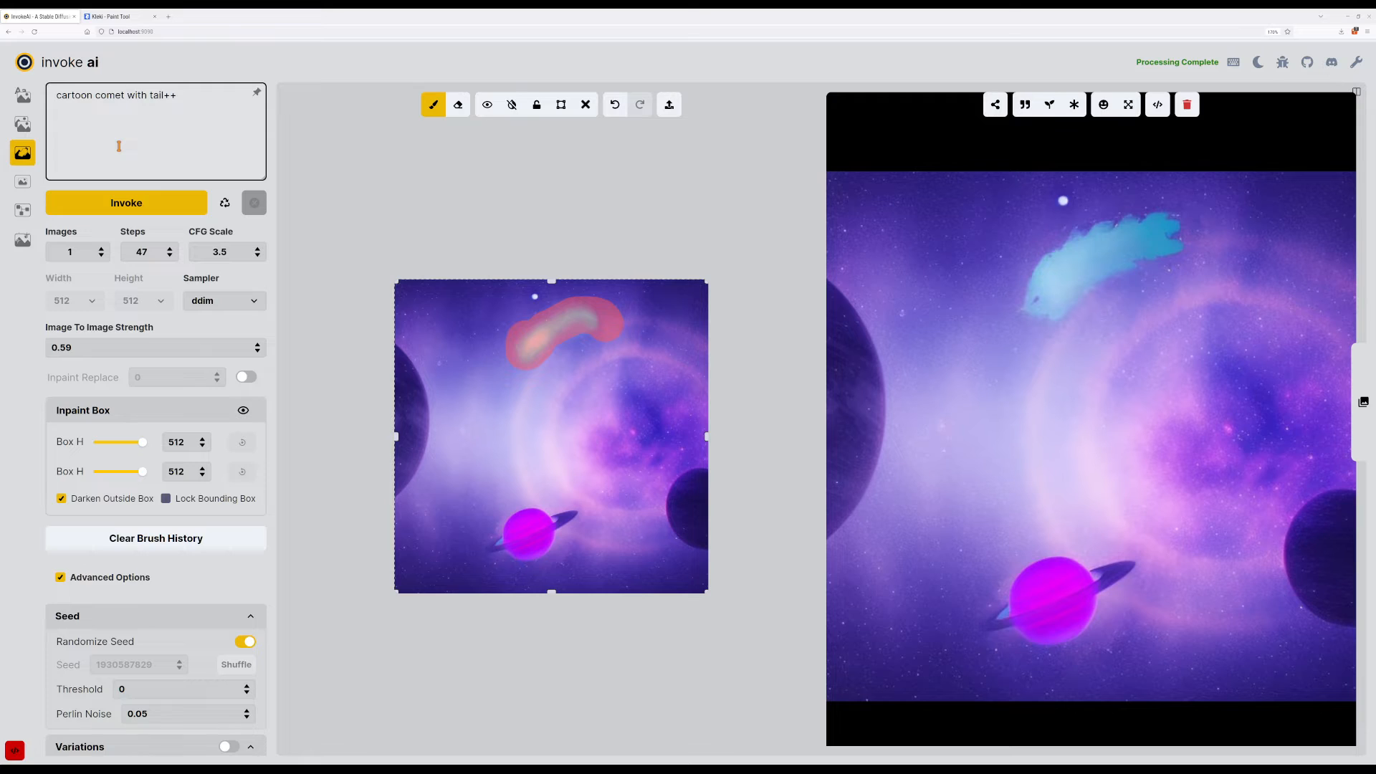
pyautogui.press('Return')
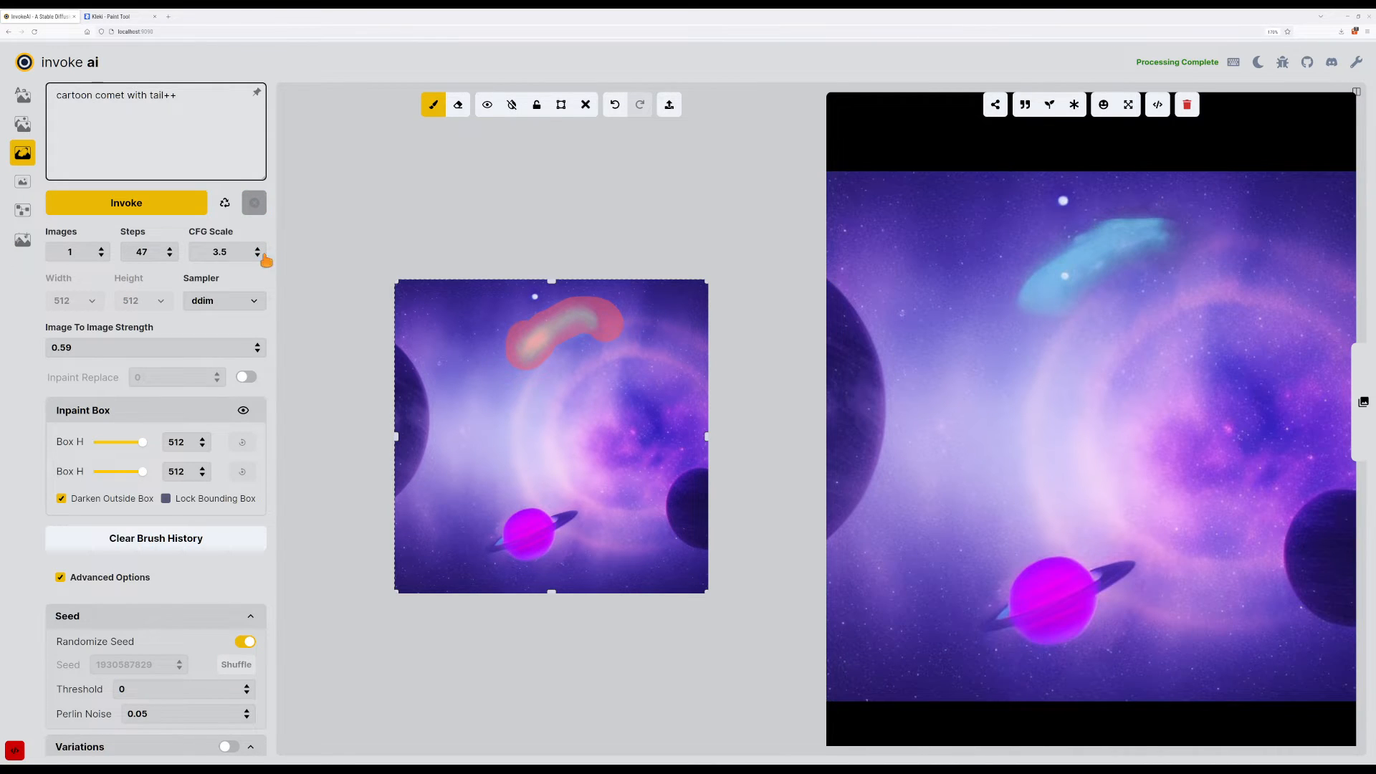
# Keep the ddim sampler, raise the image-to-image strength to 0.84 and generate the masked comet.
pyautogui.click(254, 300)
pyautogui.click(140, 331)
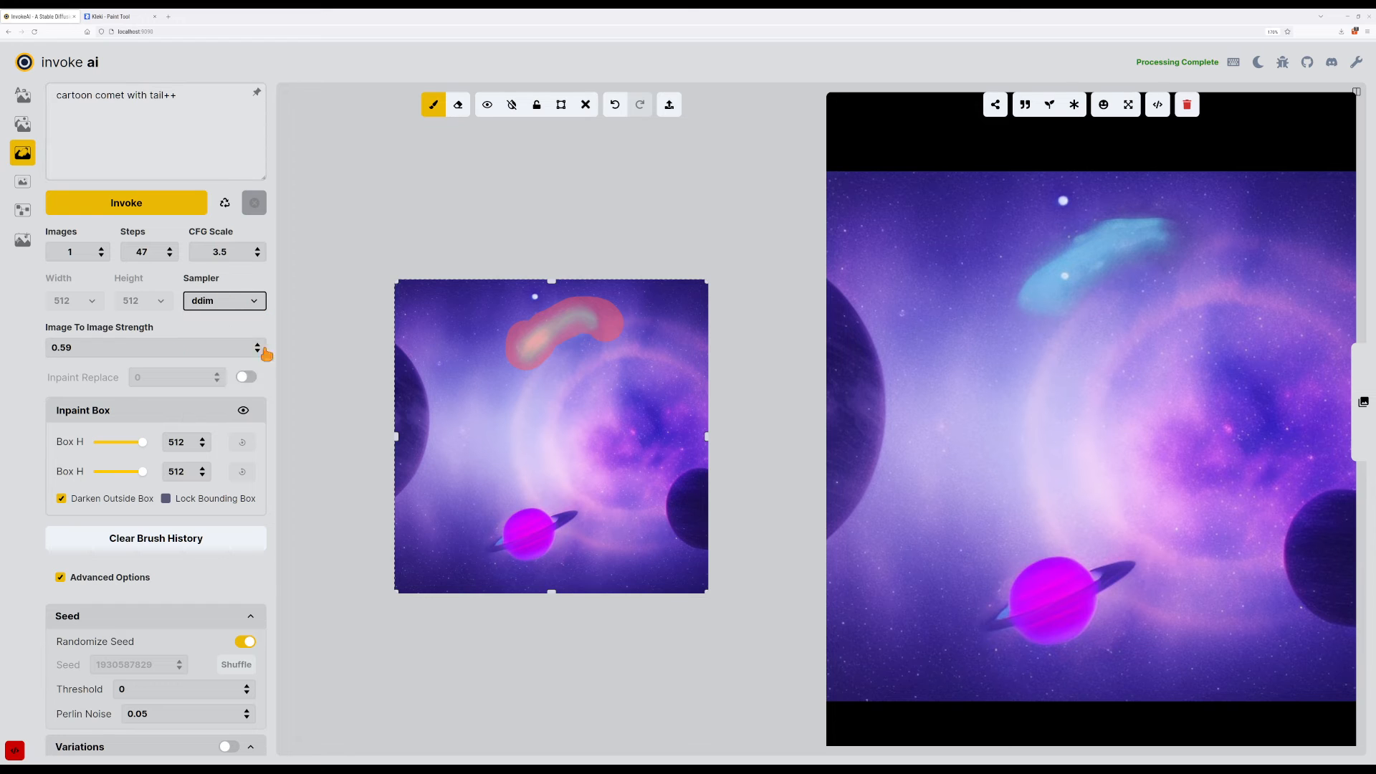
pyautogui.click(258, 345)
pyautogui.click(259, 345)
pyautogui.click(258, 344)
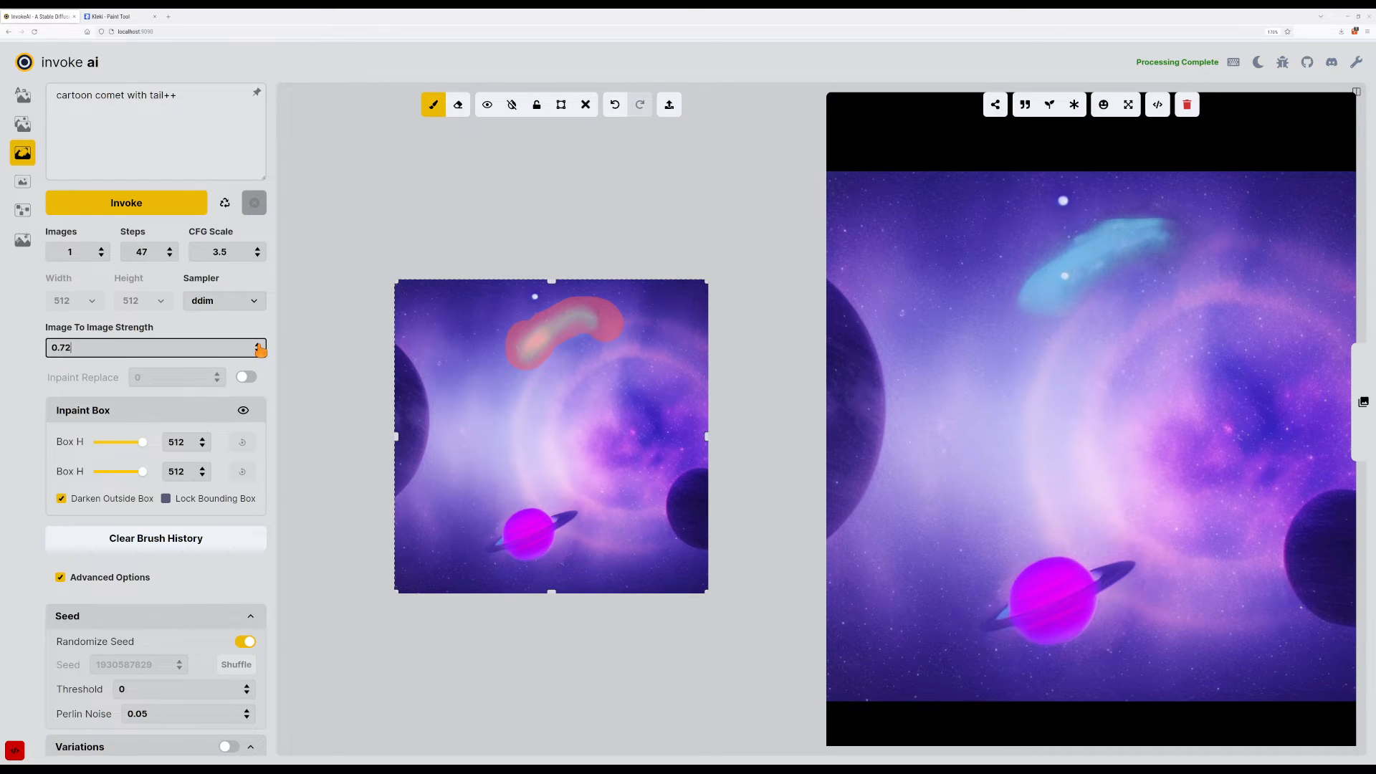
pyautogui.click(258, 345)
pyautogui.click(258, 344)
pyautogui.click(192, 208)
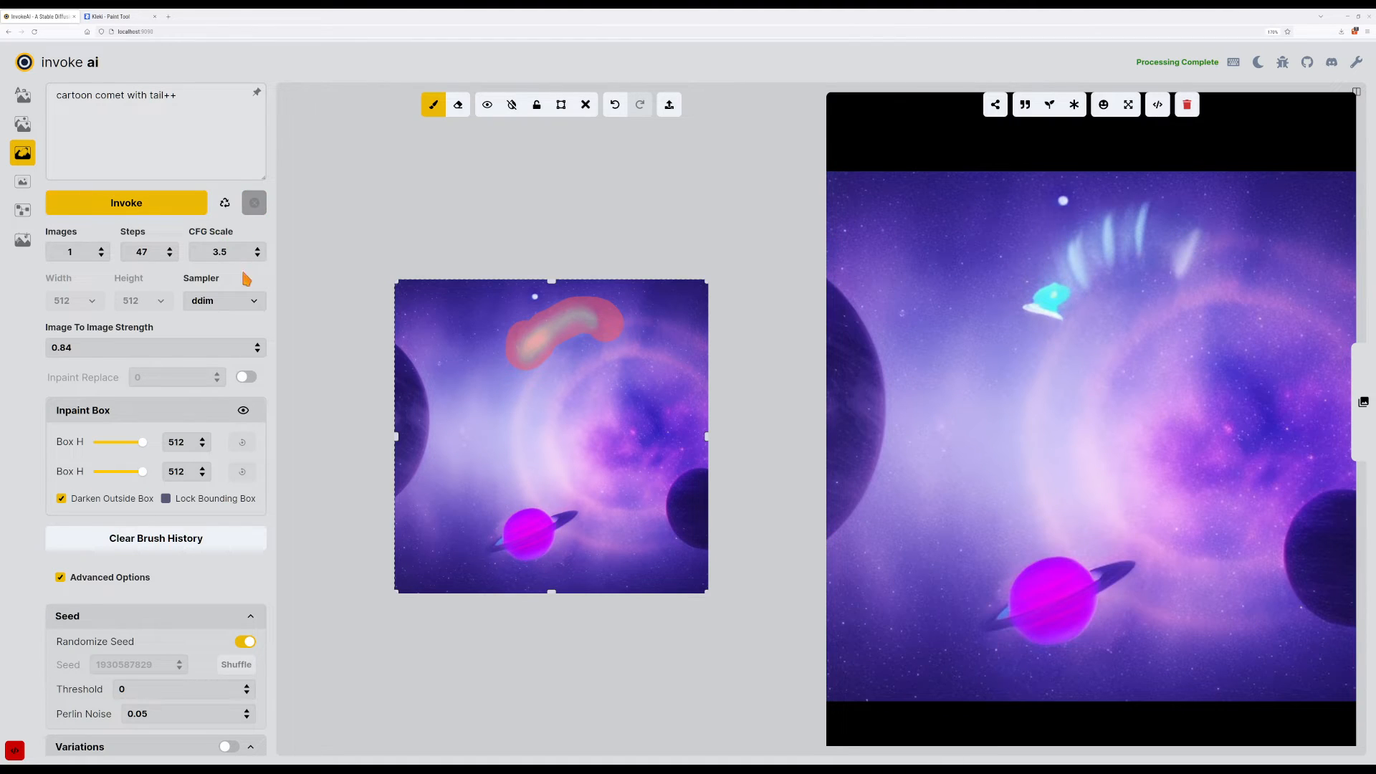
# Raise the image-to-image strength to 0.96 and generate several versions of the cartoon comet.
pyautogui.click(258, 345)
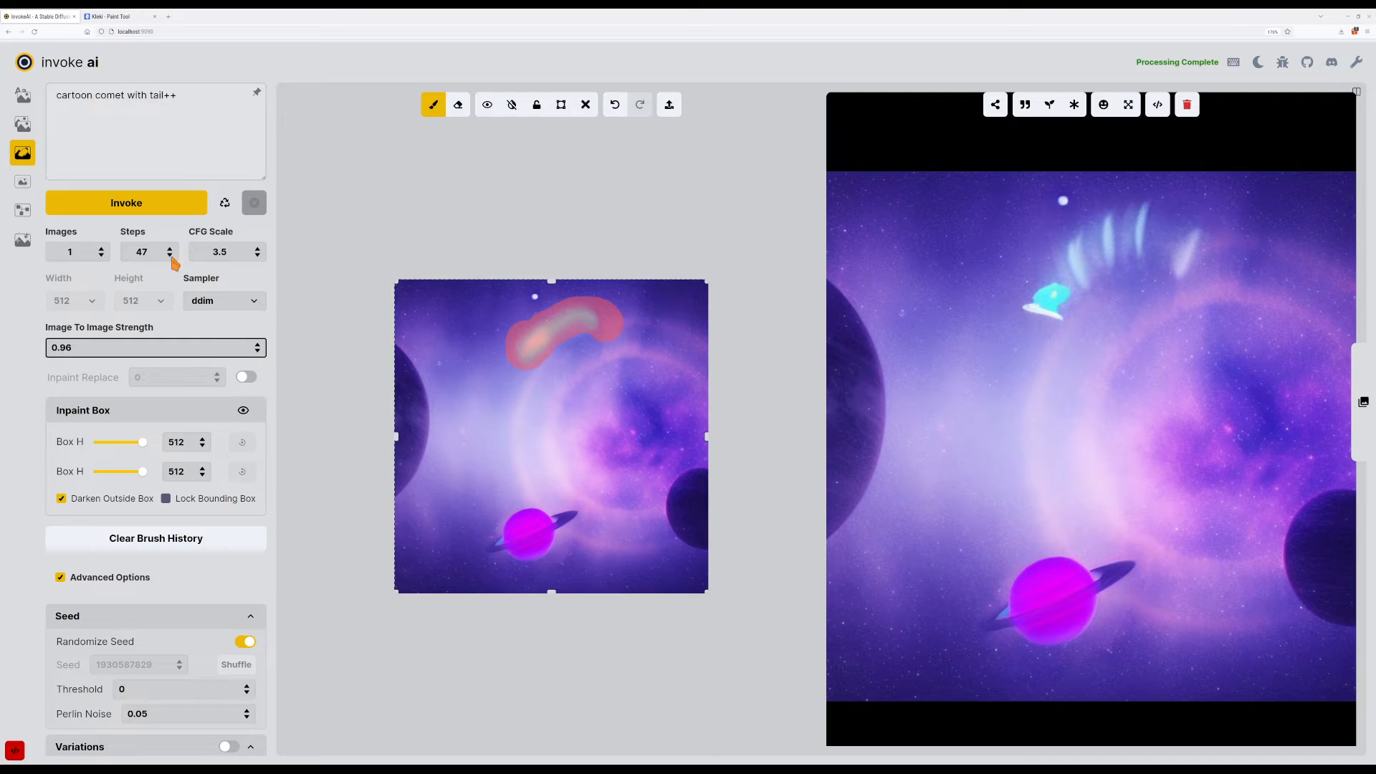
pyautogui.click(131, 203)
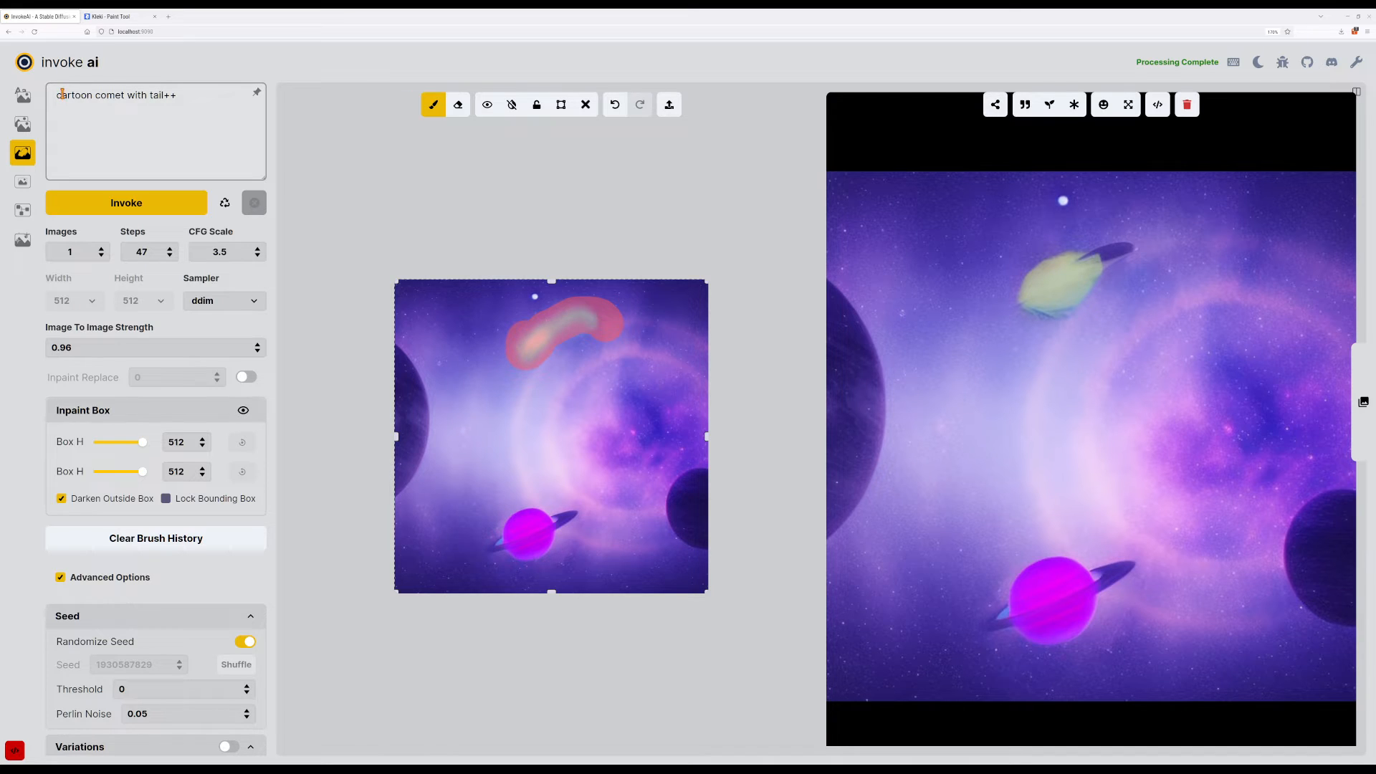
pyautogui.click(62, 94)
pyautogui.click(93, 200)
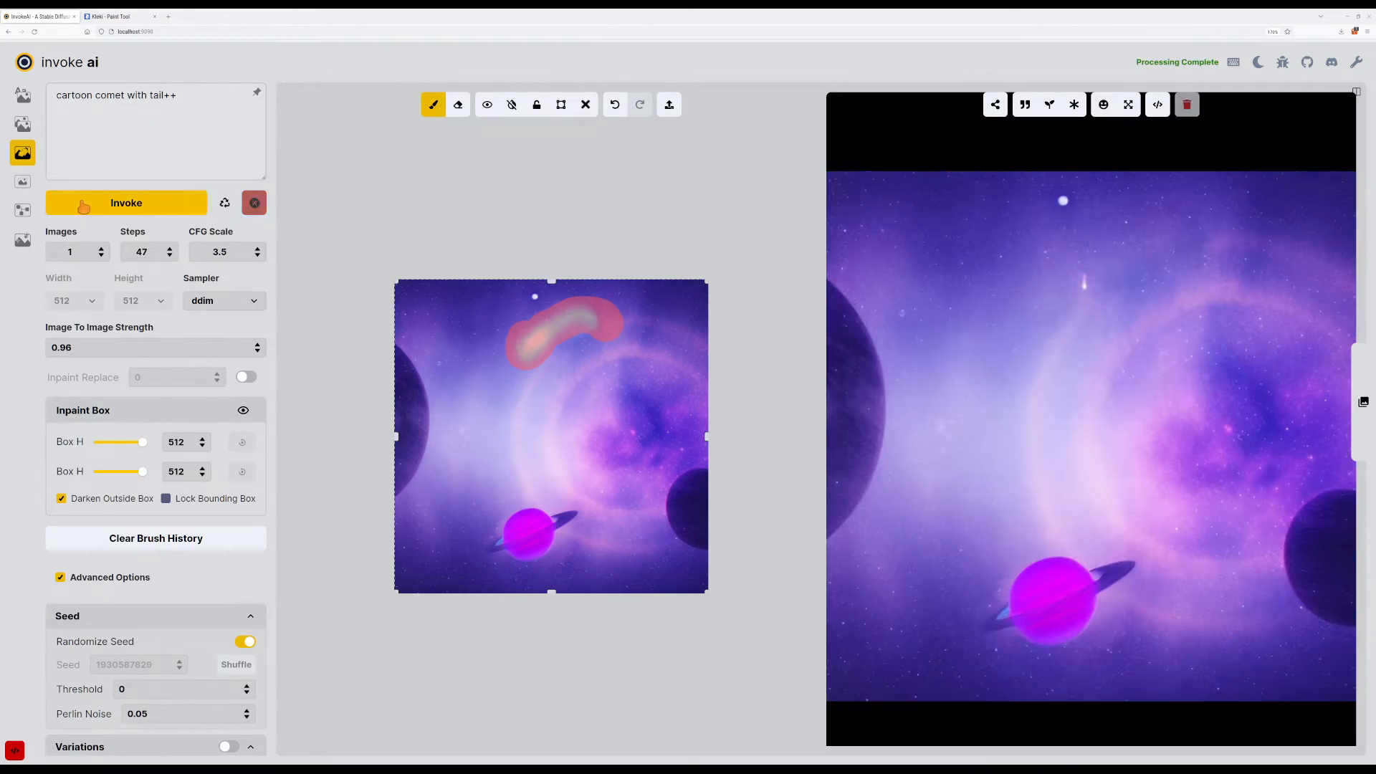
pyautogui.click(84, 206)
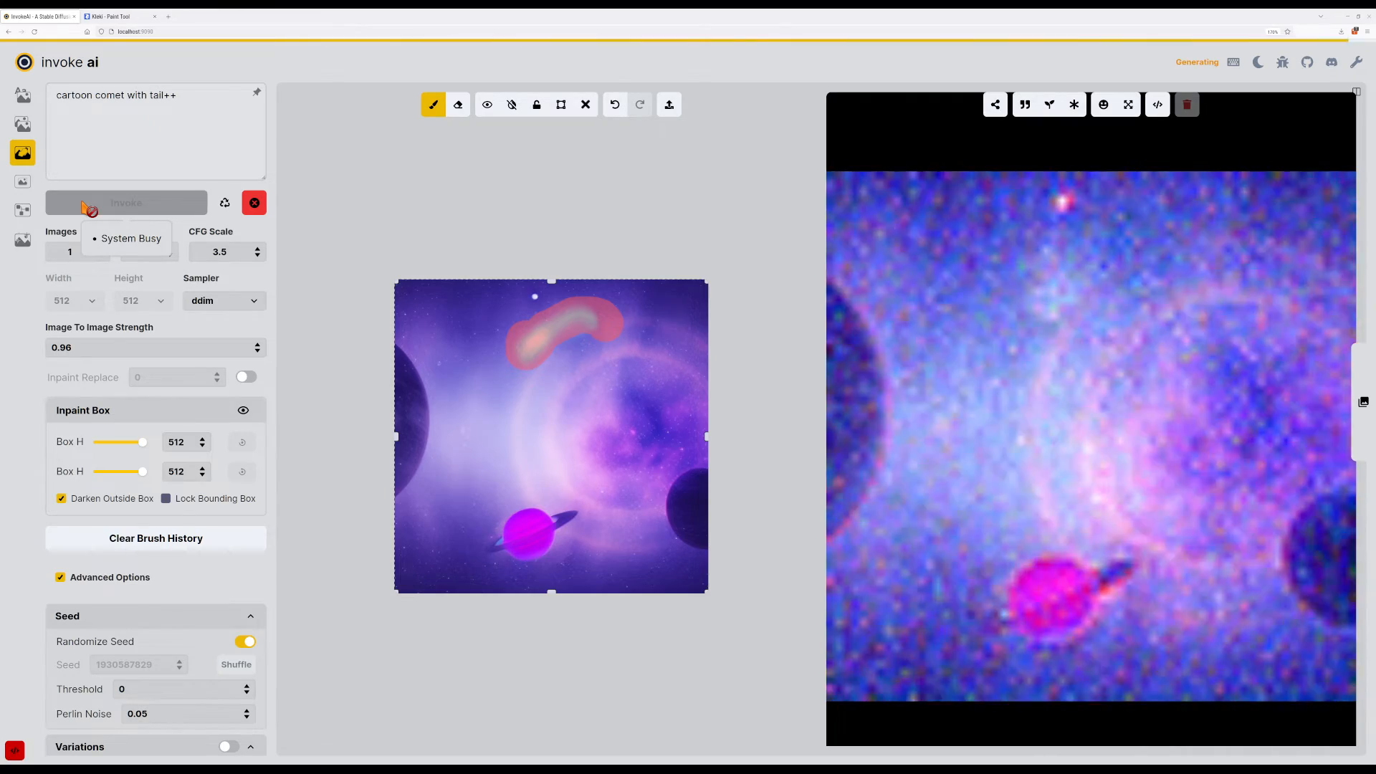
pyautogui.click(86, 207)
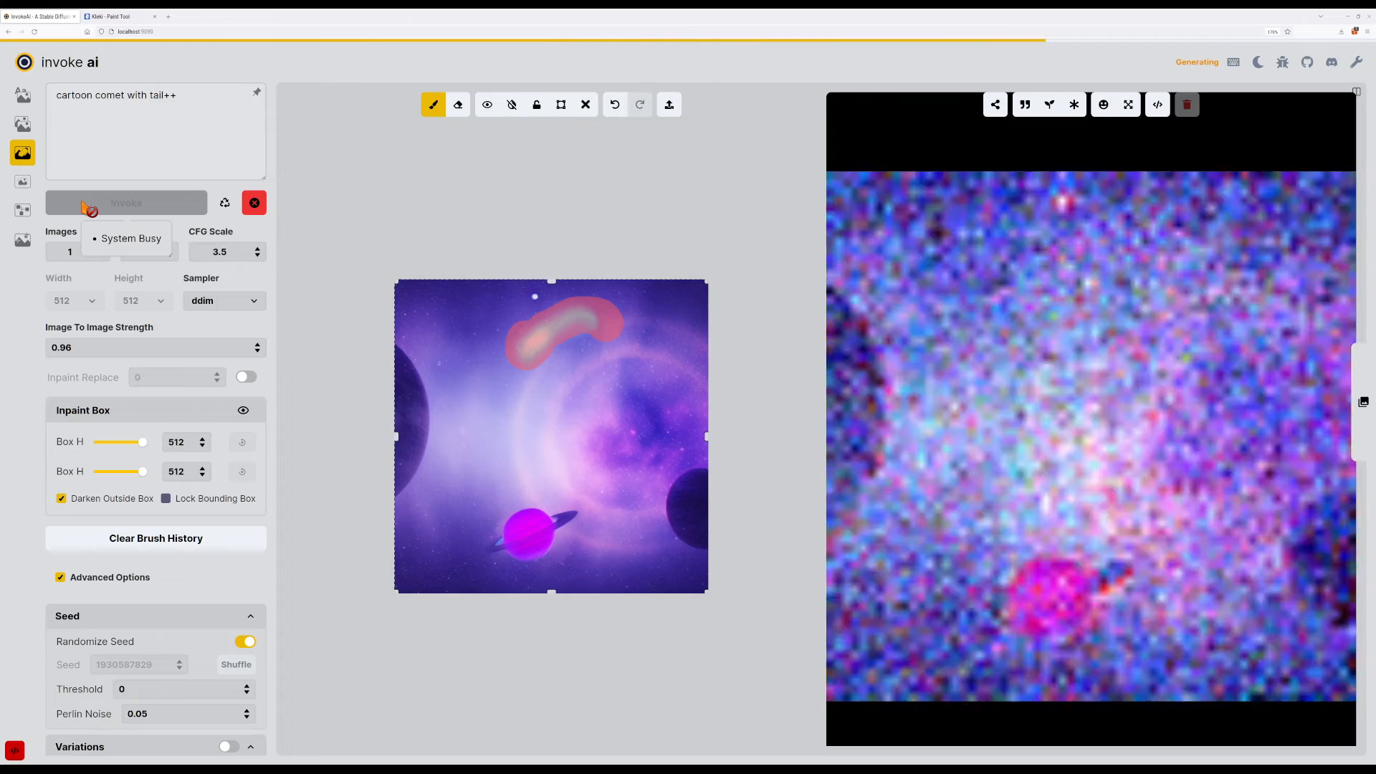
pyautogui.click(86, 206)
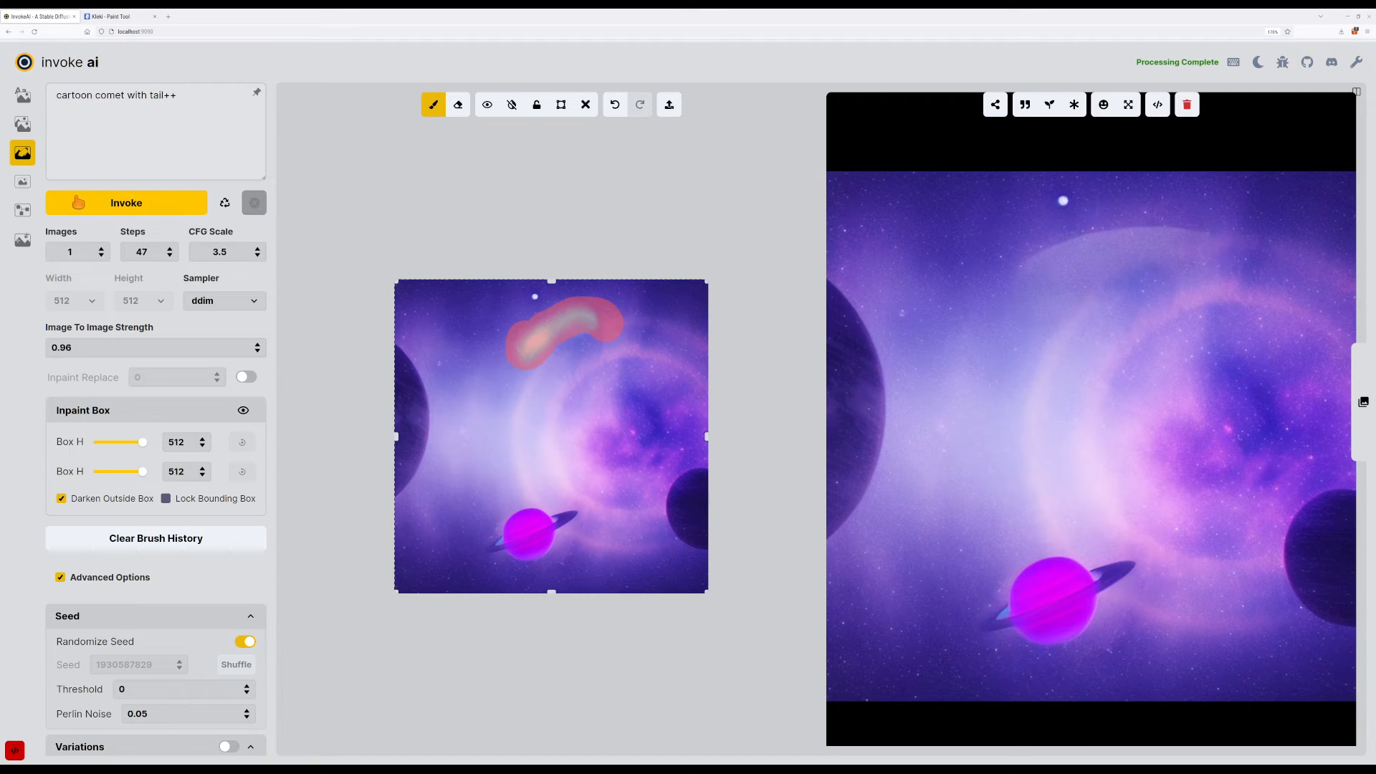
# Clear the comet mask and brush history, and mask a large area of background between the comet and the planets.
pyautogui.hotkey('shift', 'c')
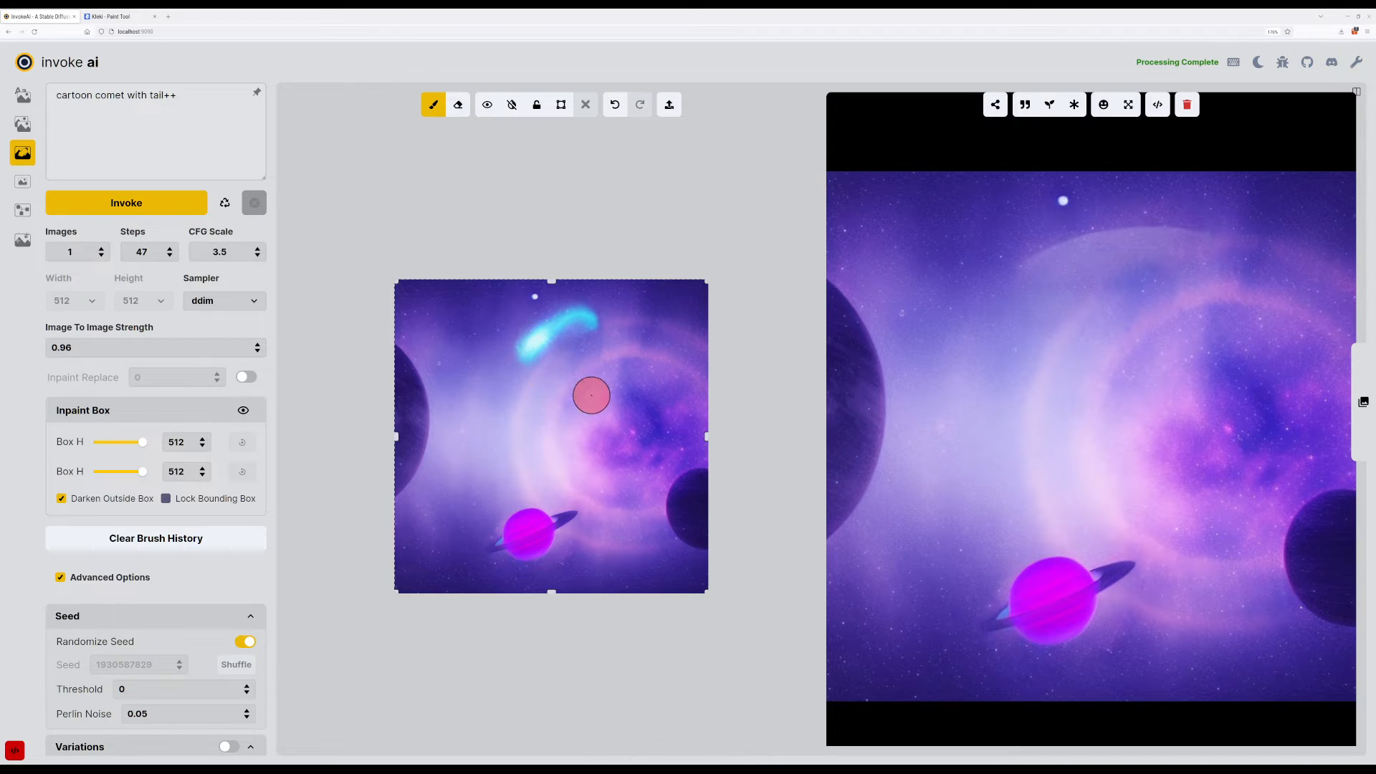
pyautogui.click(141, 541)
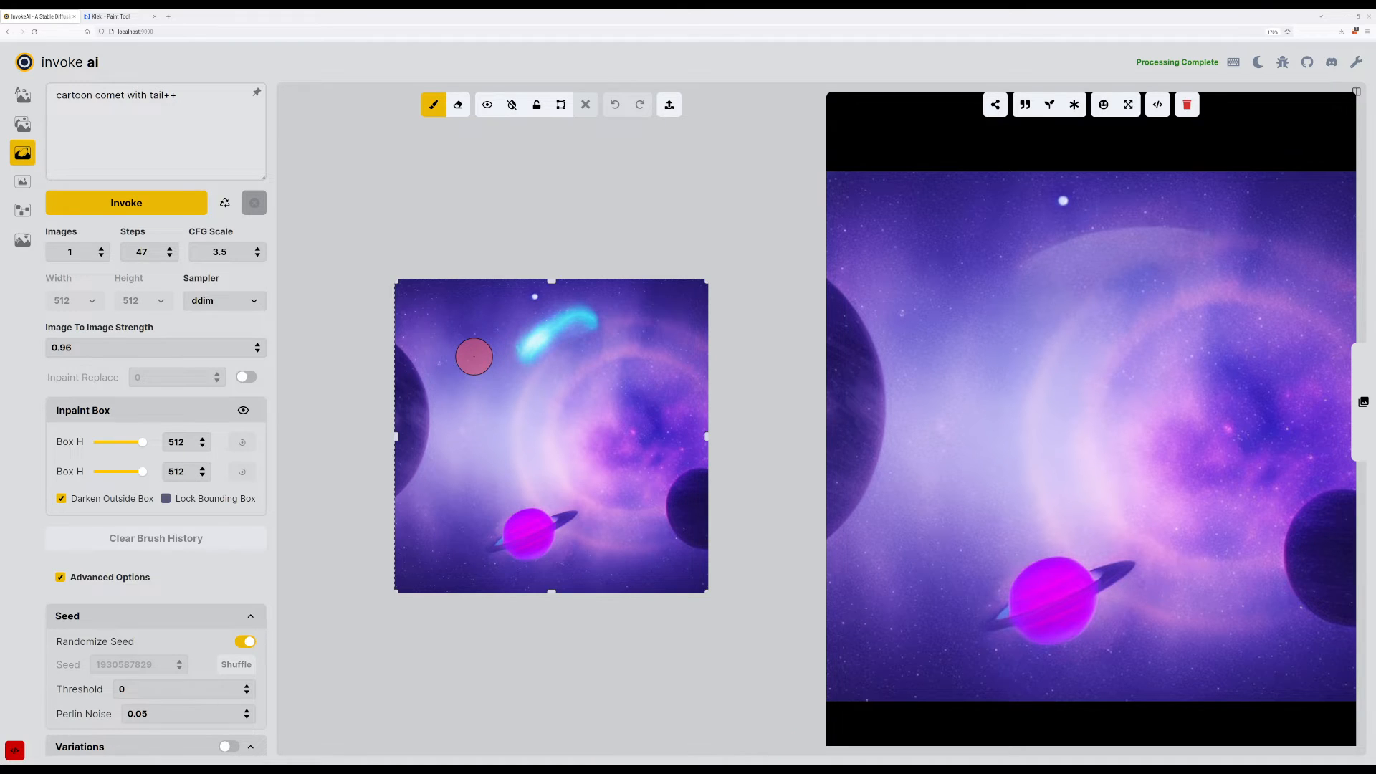
pyautogui.click(525, 383)
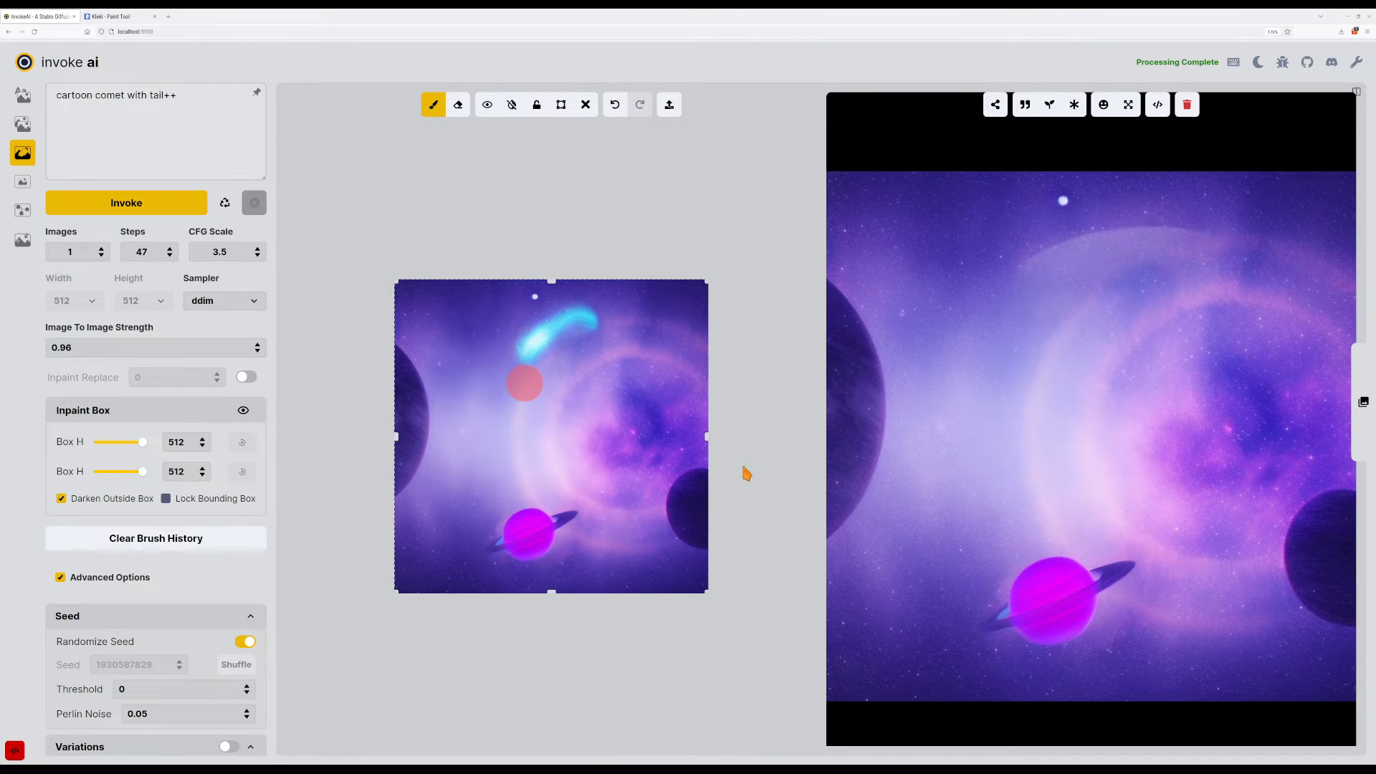
pyautogui.hotkey('shift', 'c')
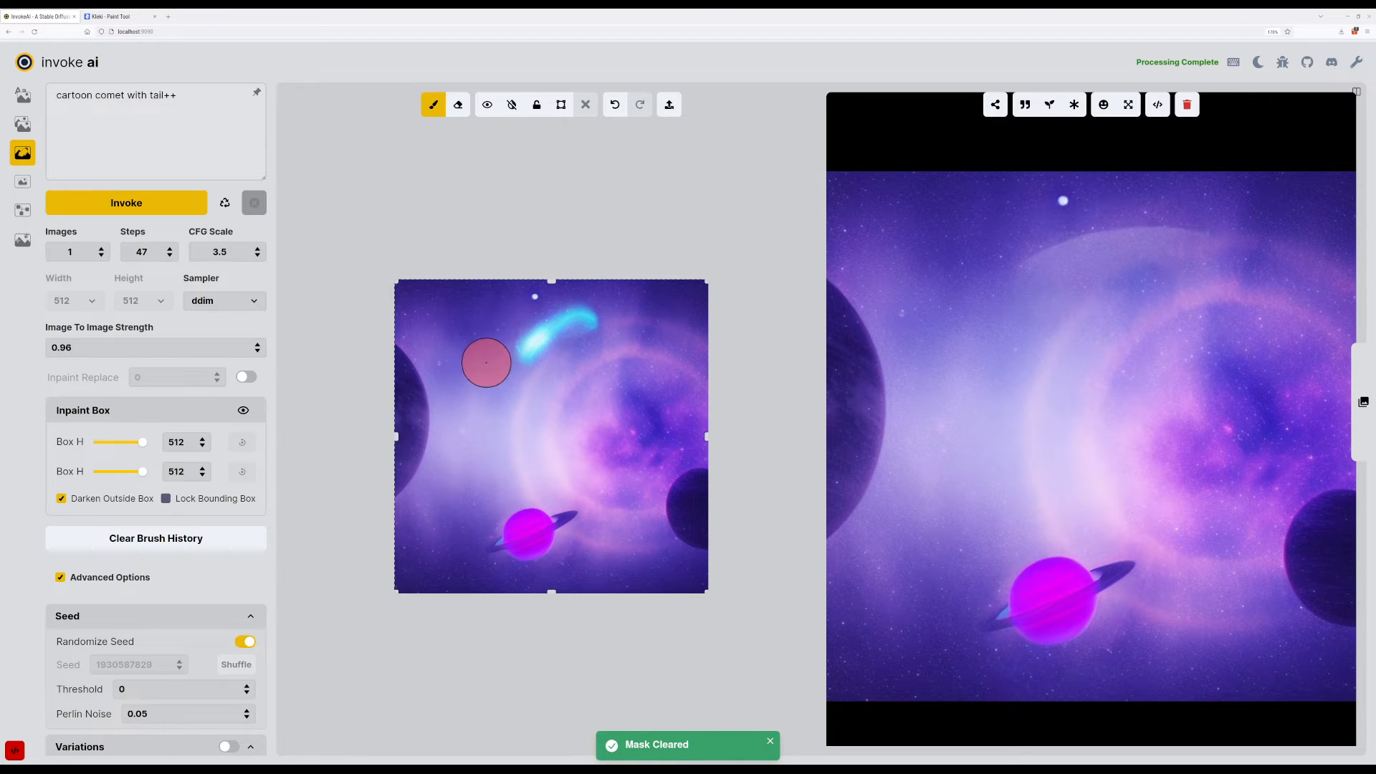
pyautogui.moveTo(472, 338)
pyautogui.mouseDown()
pyautogui.moveTo(475, 428)
pyautogui.moveTo(435, 547)
pyautogui.moveTo(495, 461)
pyautogui.moveTo(578, 462)
pyautogui.moveTo(618, 523)
pyautogui.moveTo(603, 460)
pyautogui.moveTo(506, 414)
pyautogui.moveTo(570, 396)
pyautogui.moveTo(641, 329)
pyautogui.moveTo(672, 329)
pyautogui.moveTo(662, 412)
pyautogui.moveTo(628, 465)
pyautogui.moveTo(590, 433)
pyautogui.moveTo(634, 386)
pyautogui.moveTo(580, 422)
pyautogui.moveTo(514, 430)
pyautogui.moveTo(472, 410)
pyautogui.moveTo(454, 332)
pyautogui.moveTo(433, 313)
pyautogui.moveTo(467, 315)
pyautogui.mouseUp()
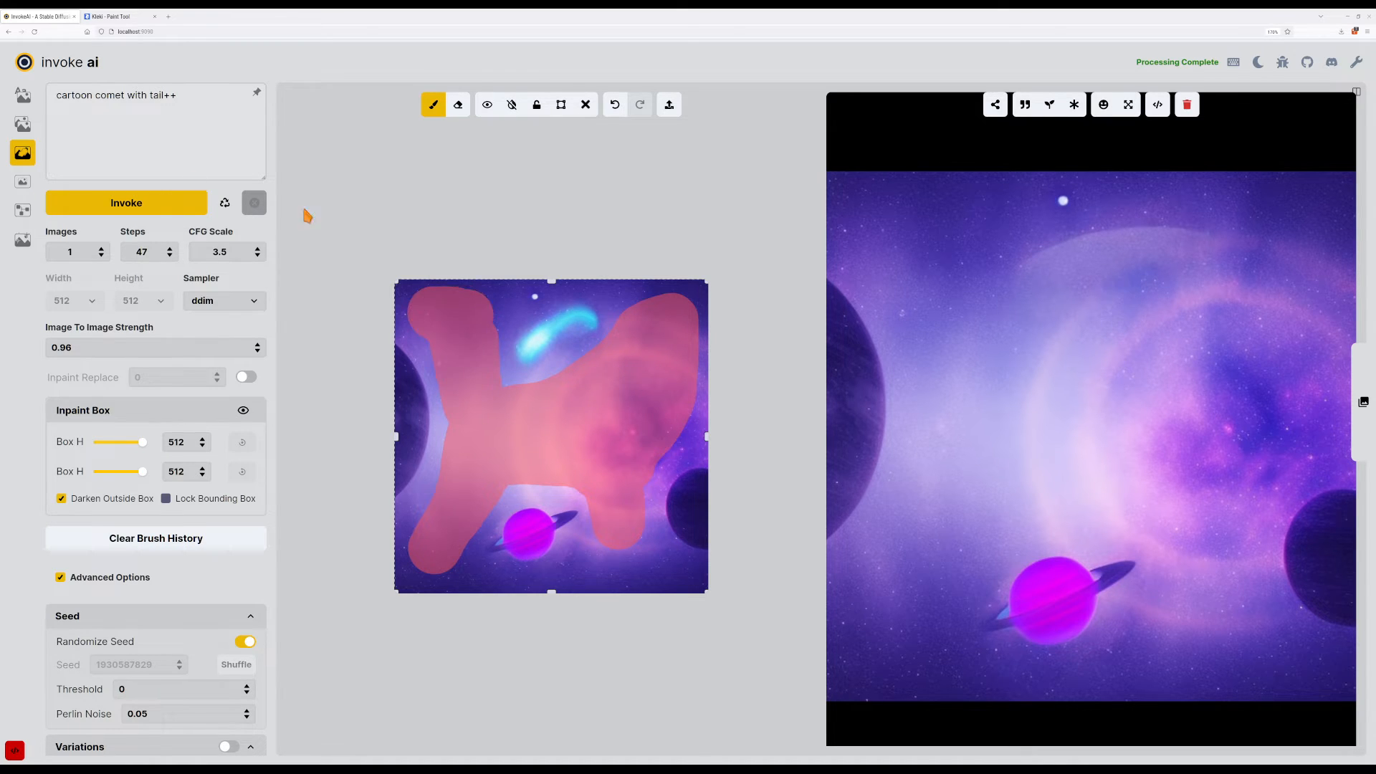
# Replace the prompt with "hundreds of pies flying through space" and generate three versions of the masked background.
pyautogui.moveTo(179, 96); pyautogui.dragTo(96, 87)
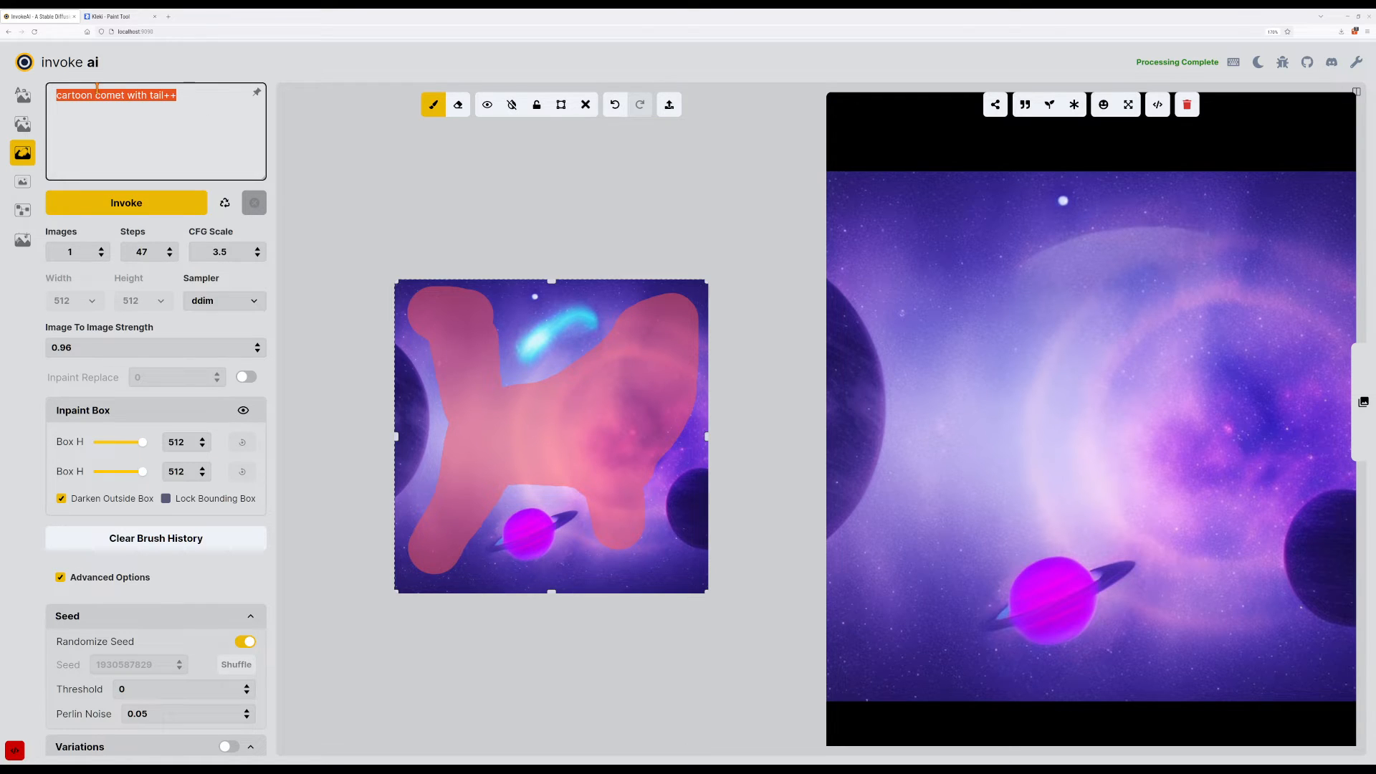
pyautogui.write('hundreds of pies fly')
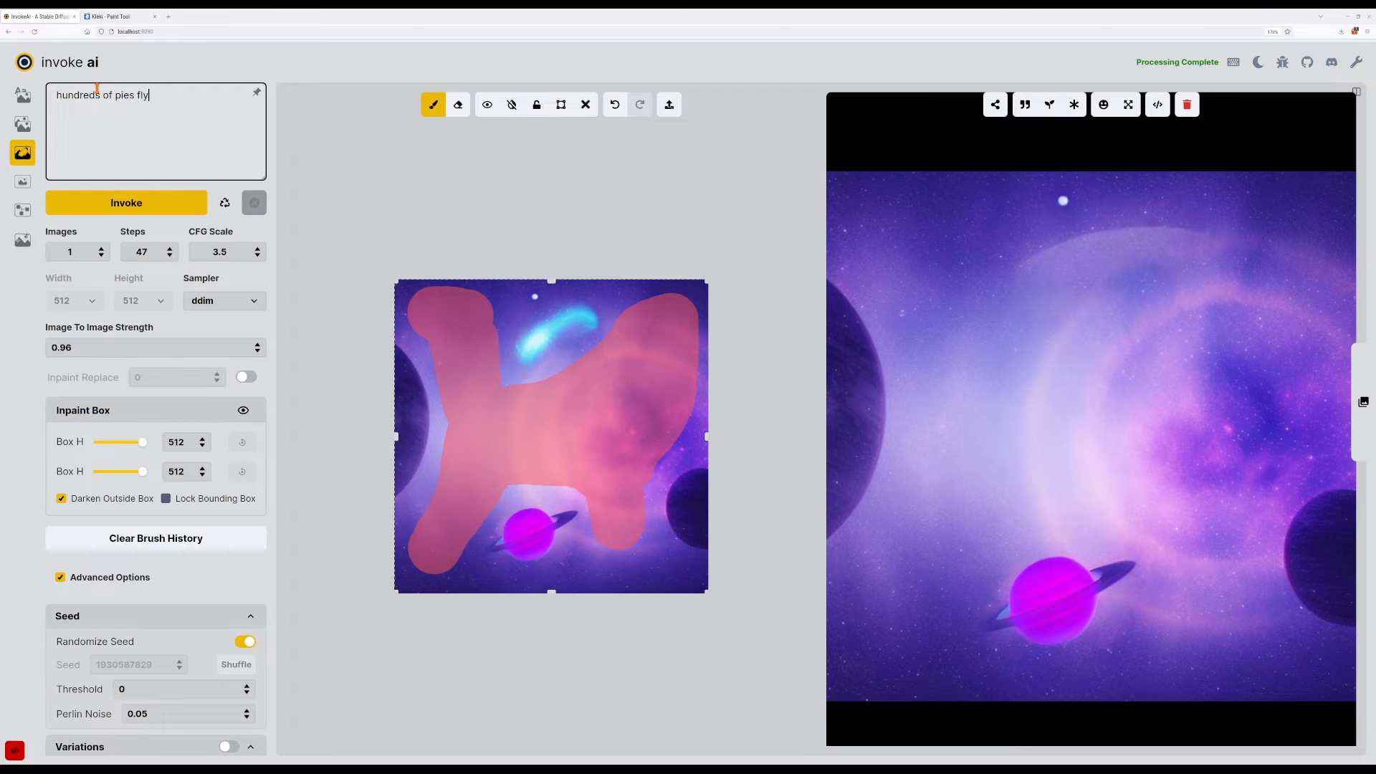
pyautogui.write('ing through space')
pyautogui.press('Return')
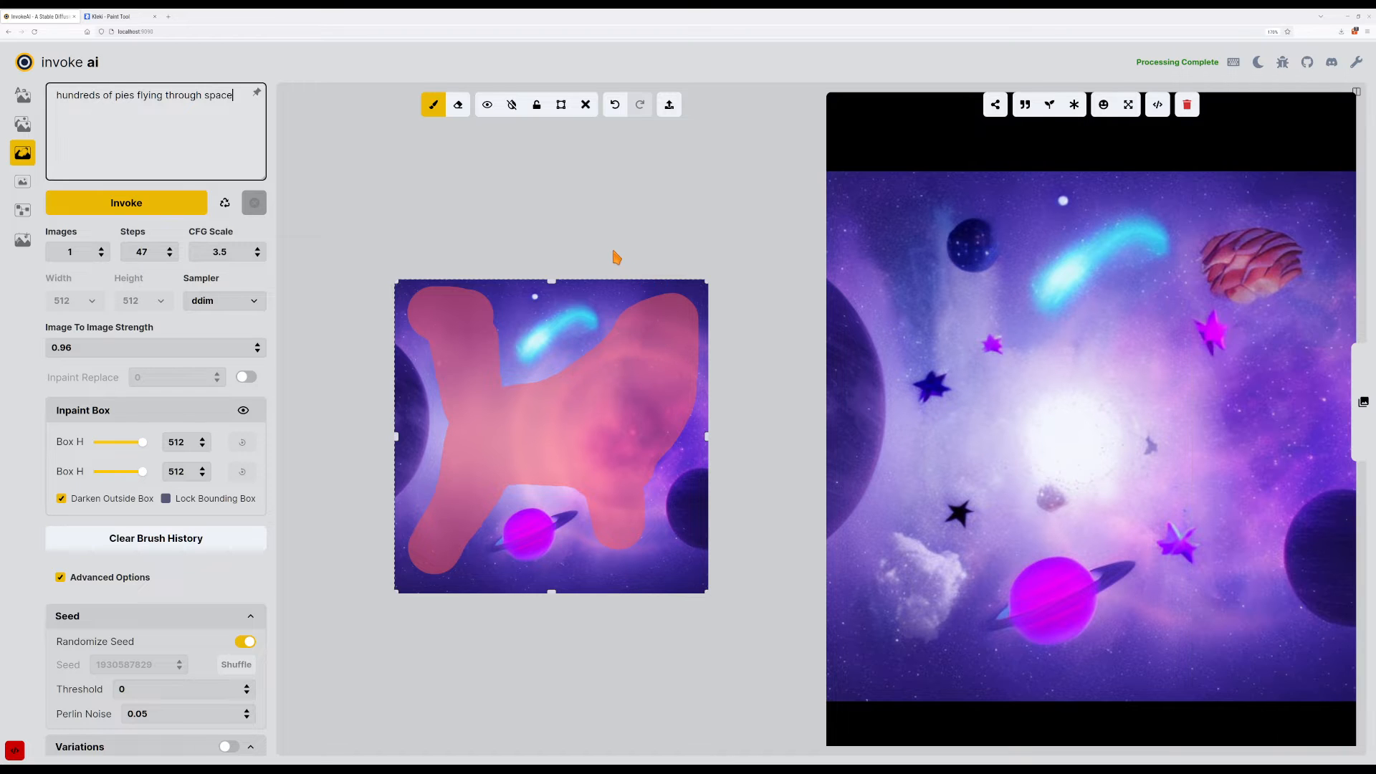
pyautogui.press('Return')
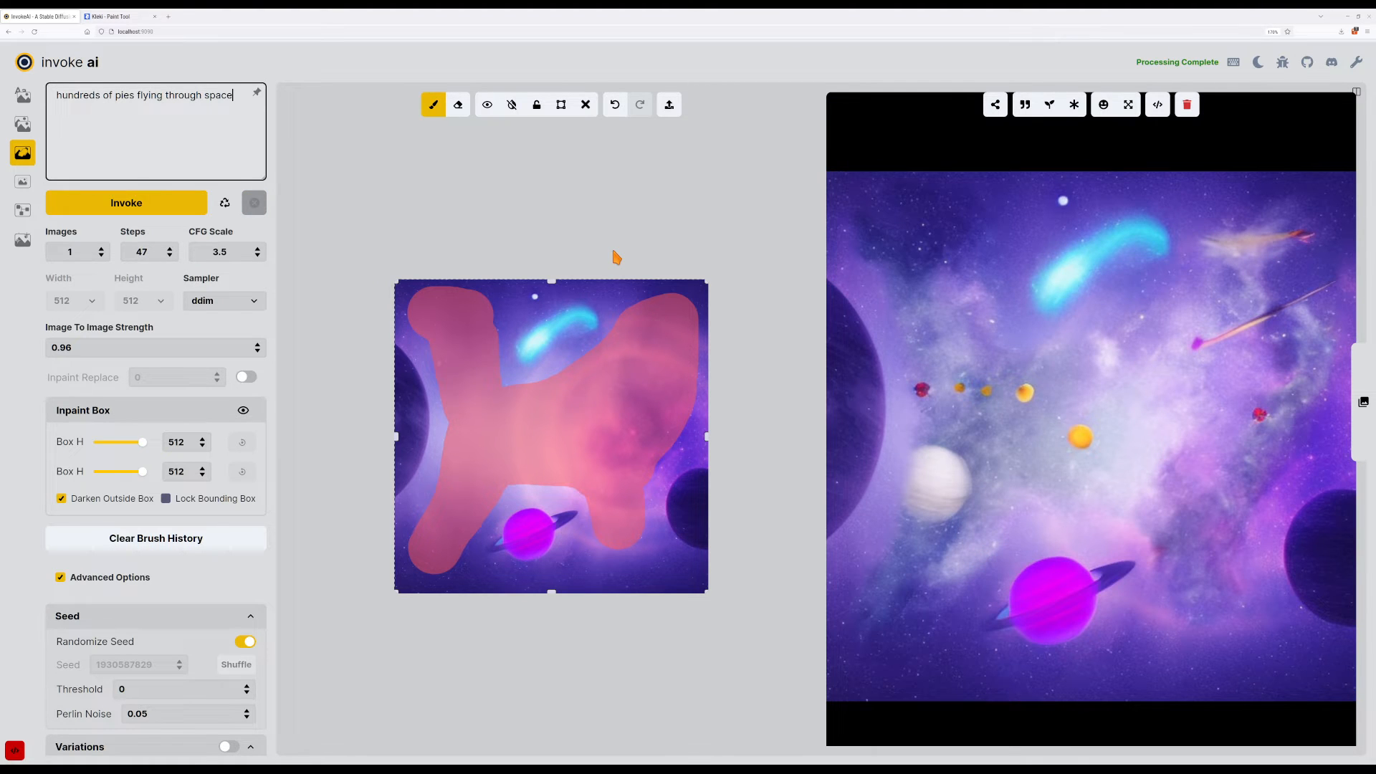
pyautogui.press('Return')
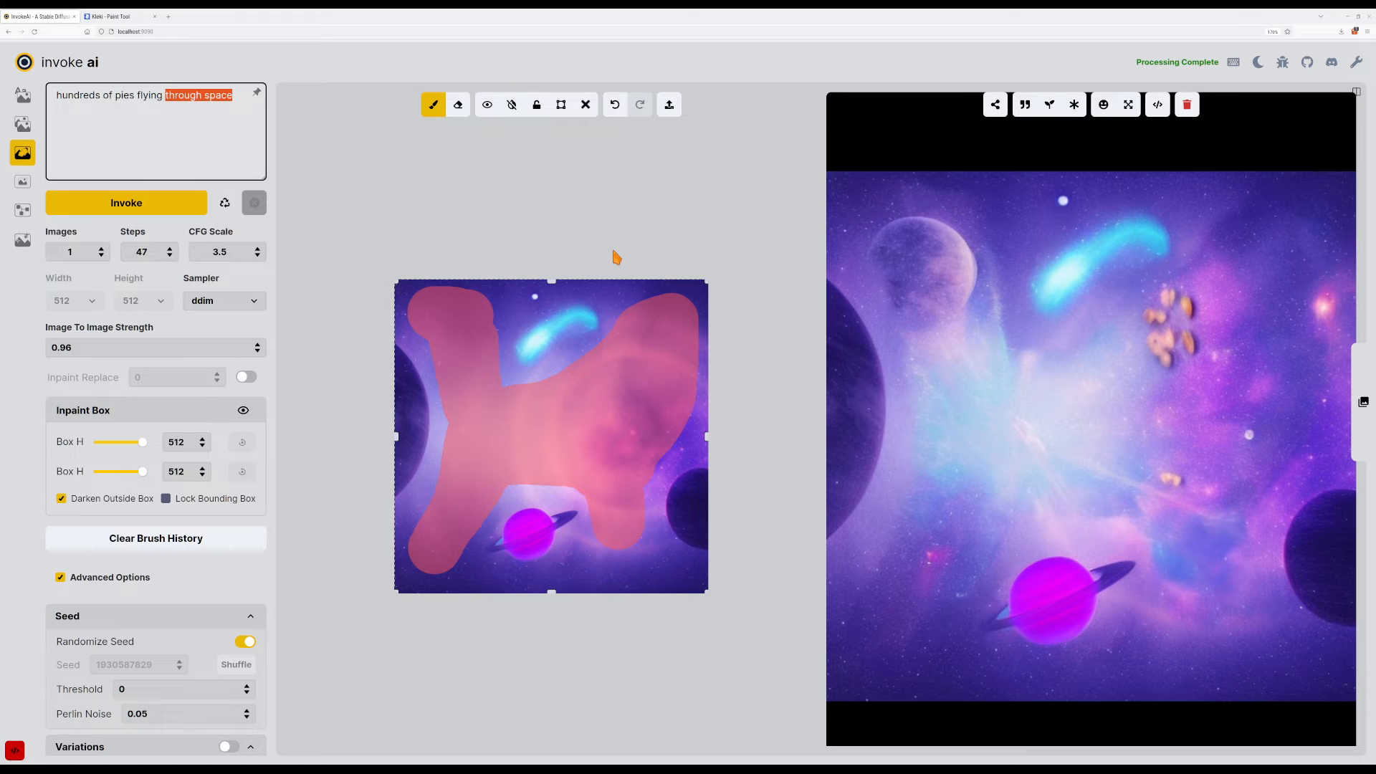
# Change the prompt to "hundreds of flying pies" and generate two versions of the masked background.
pyautogui.press('BackSpace')
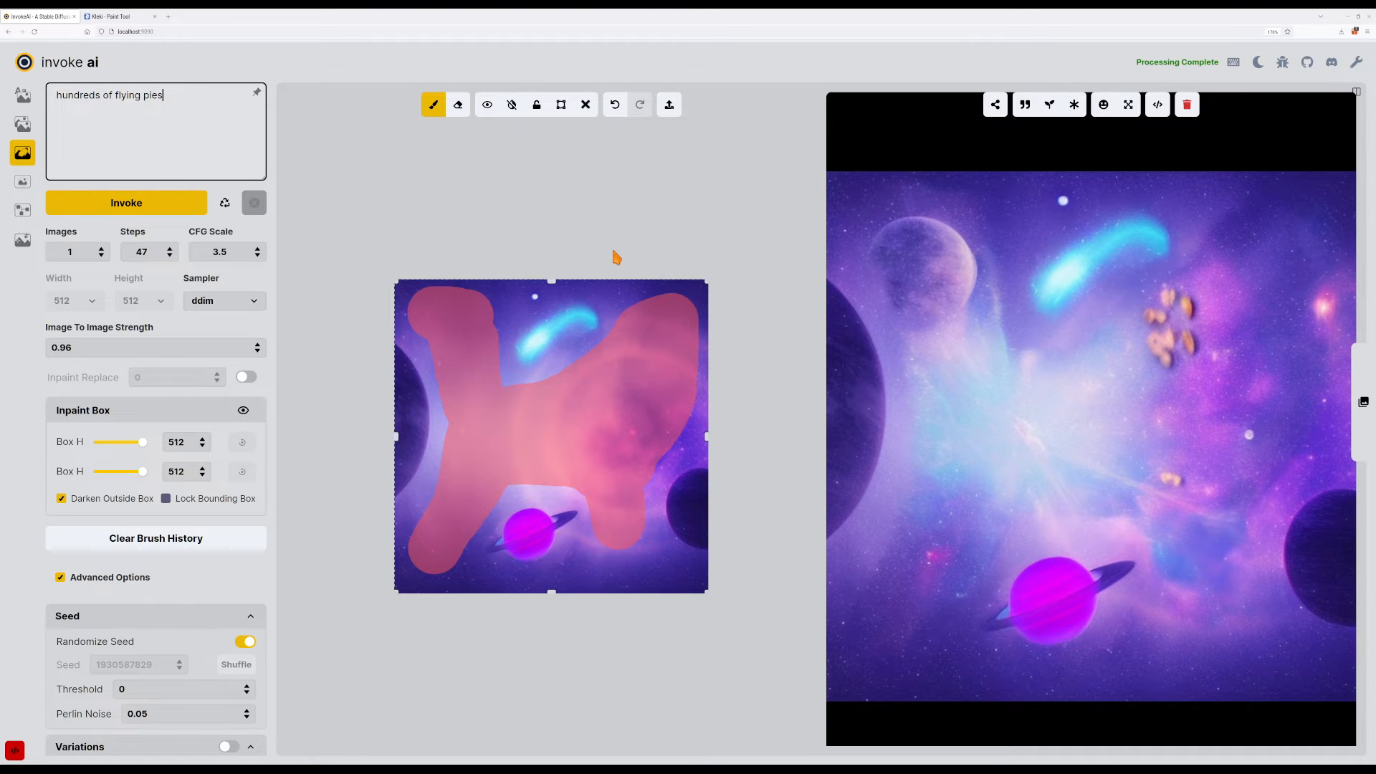
pyautogui.hotkey('ctrl', 'Return')
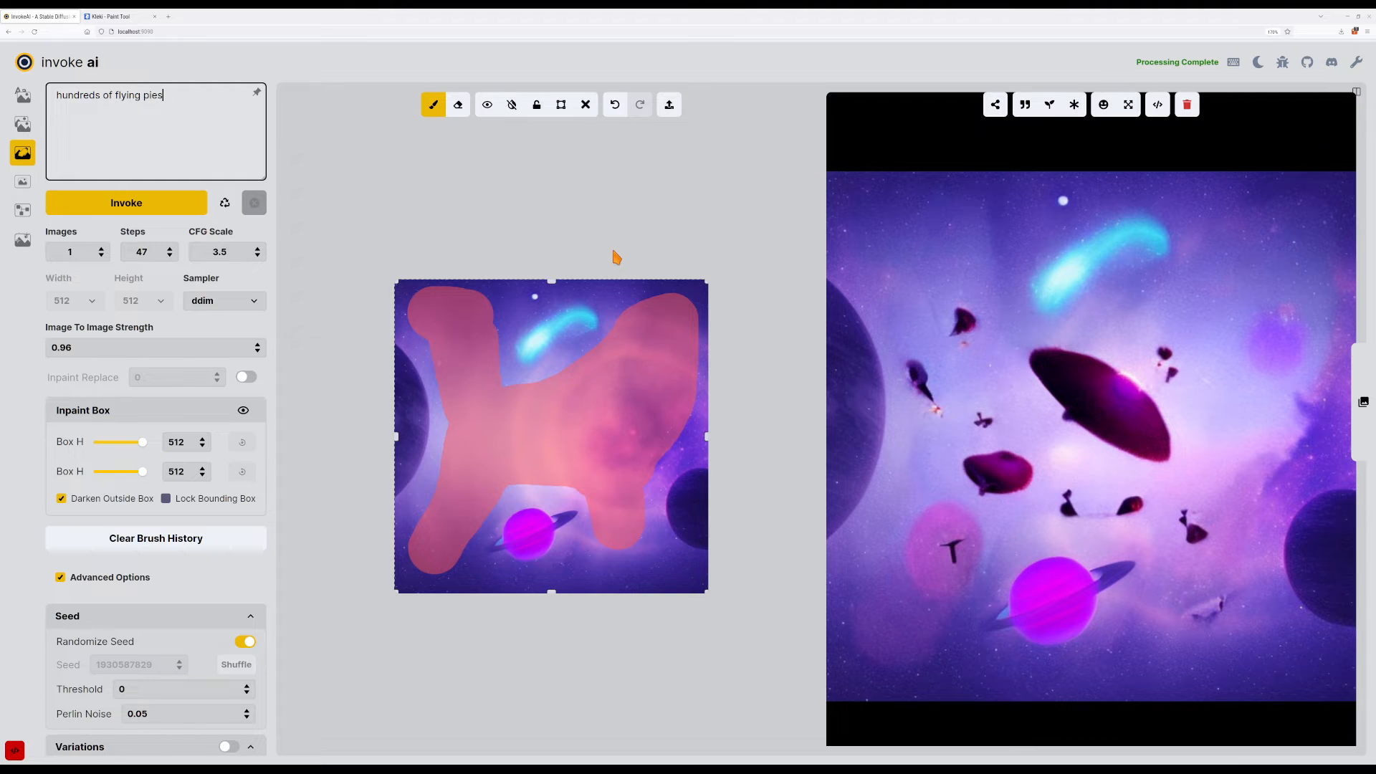
pyautogui.hotkey('ctrl', 'Return')
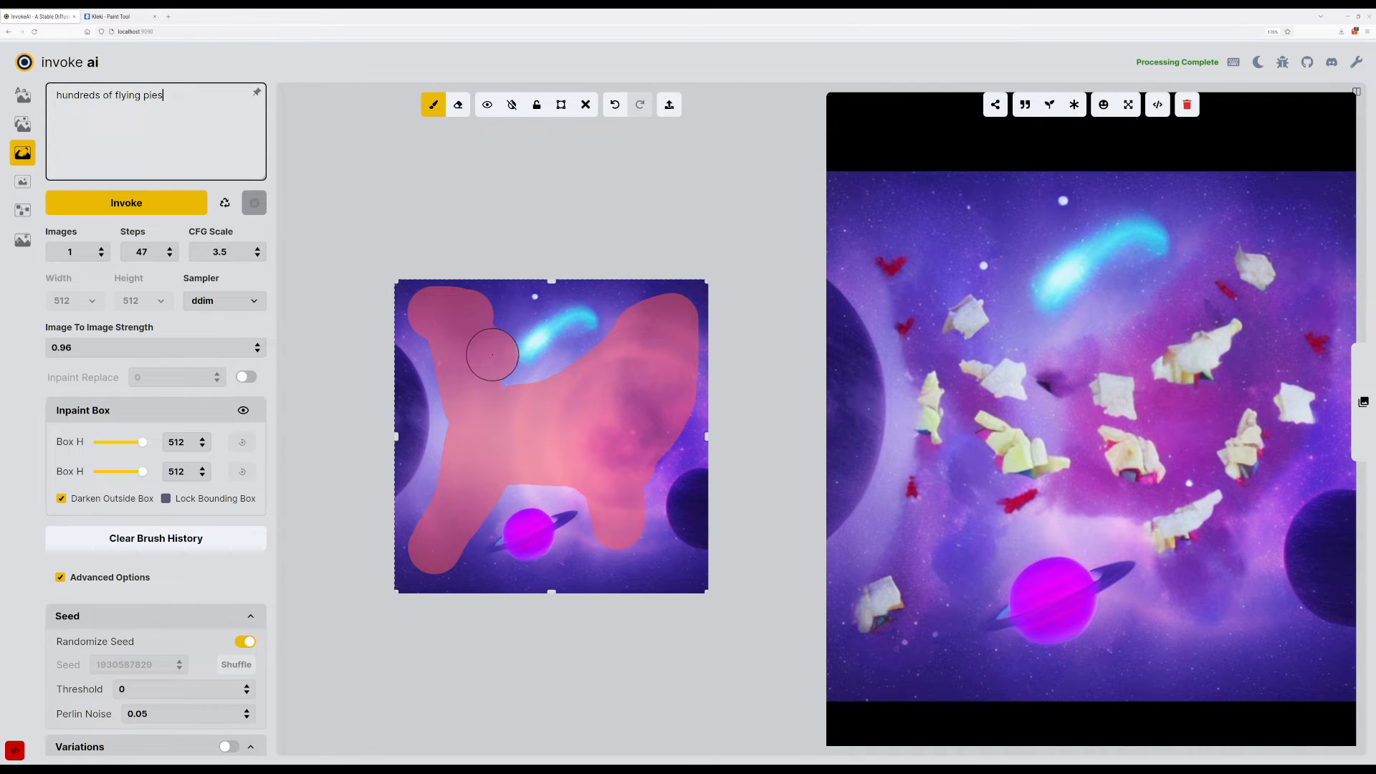
# Raise the CFG scale to 6.5 and generate the masked background again with the same prompt.
pyautogui.click(257, 248)
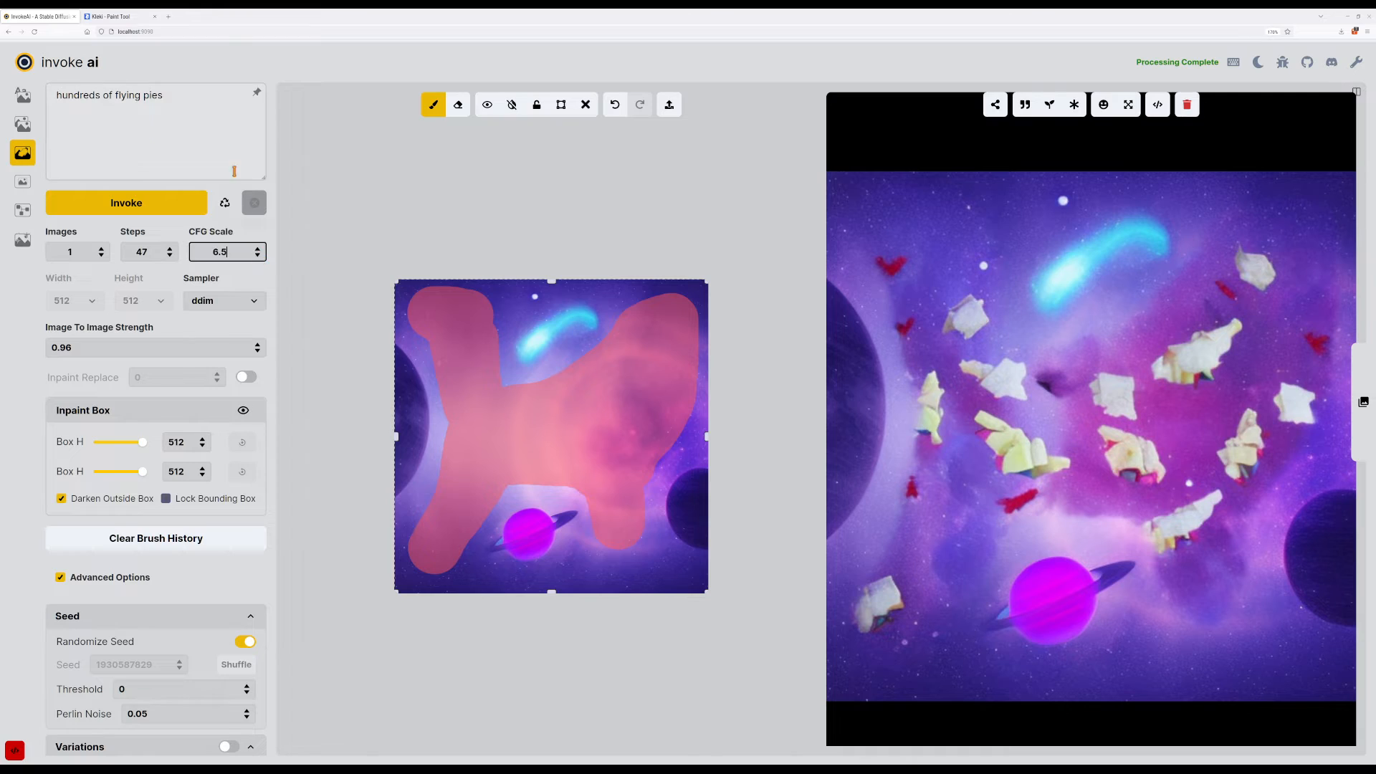
pyautogui.click(227, 137)
pyautogui.press('Return')
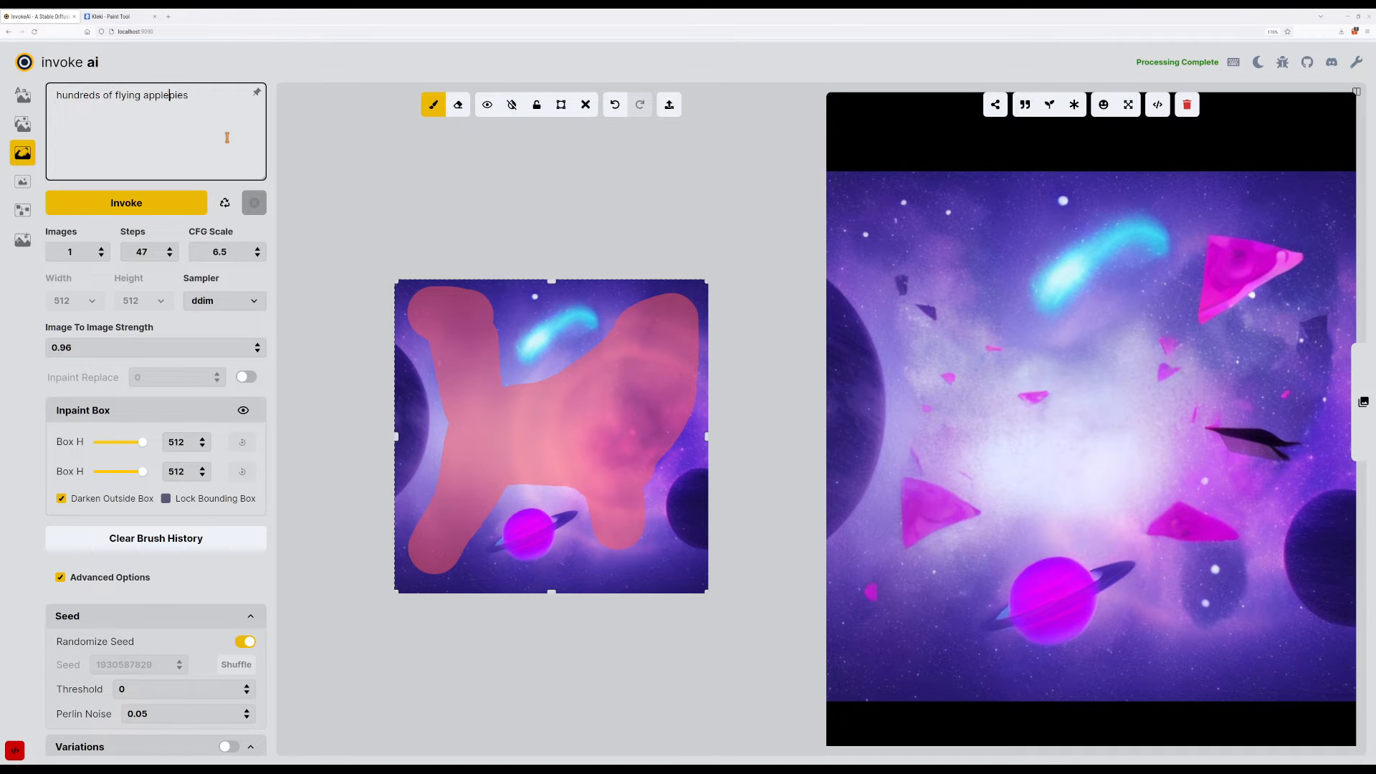
# Change the prompt to "hundreds of flying apples pies" and generate several versions of the masked background.
pyautogui.write('s')
pyautogui.press('Return')
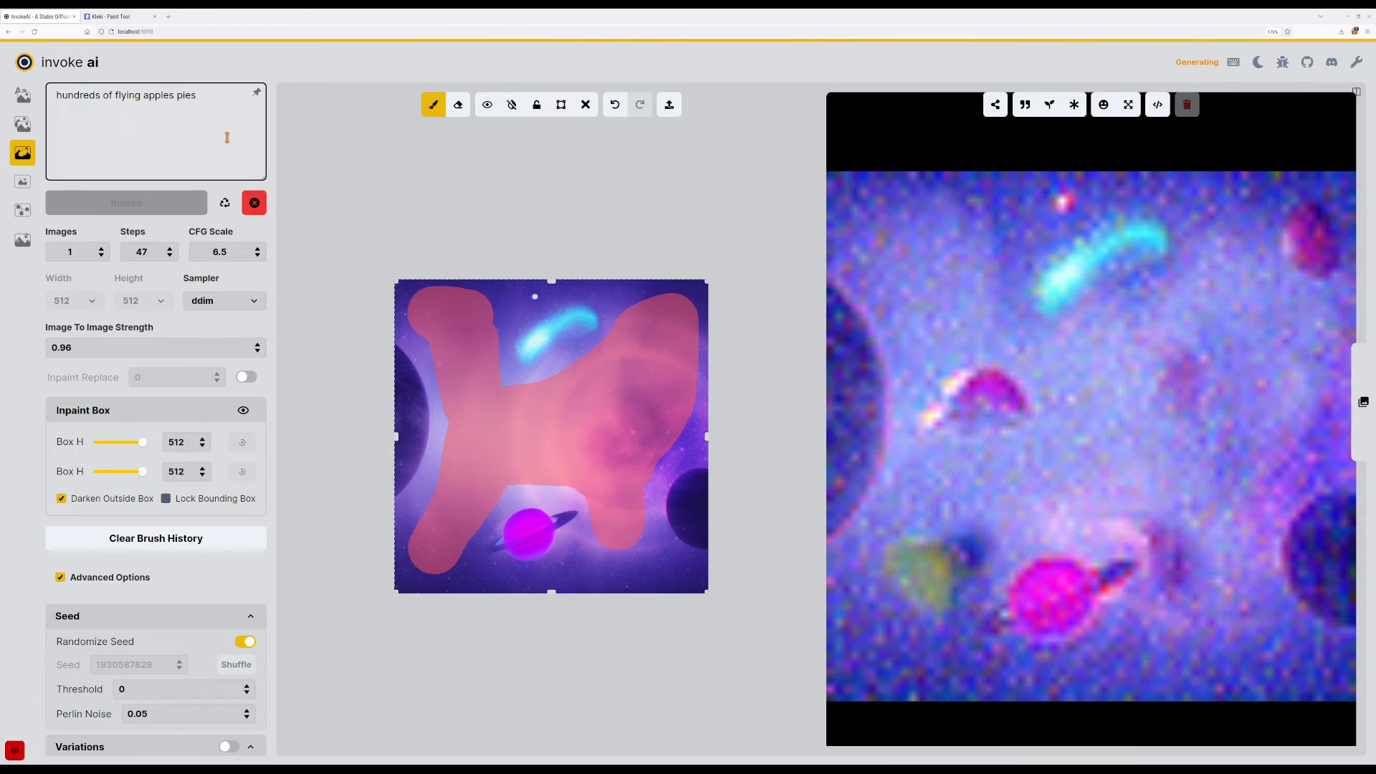
pyautogui.press('Return')
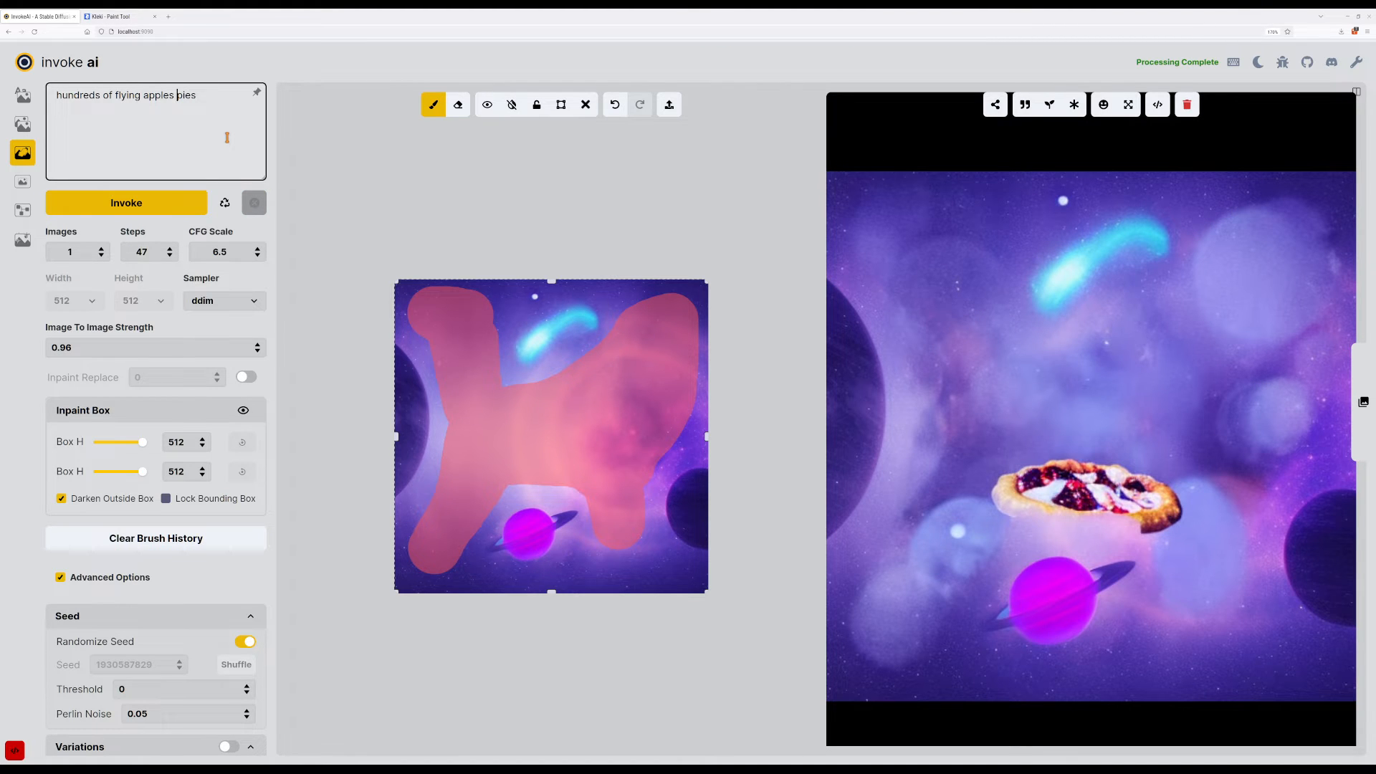
pyautogui.press('Return')
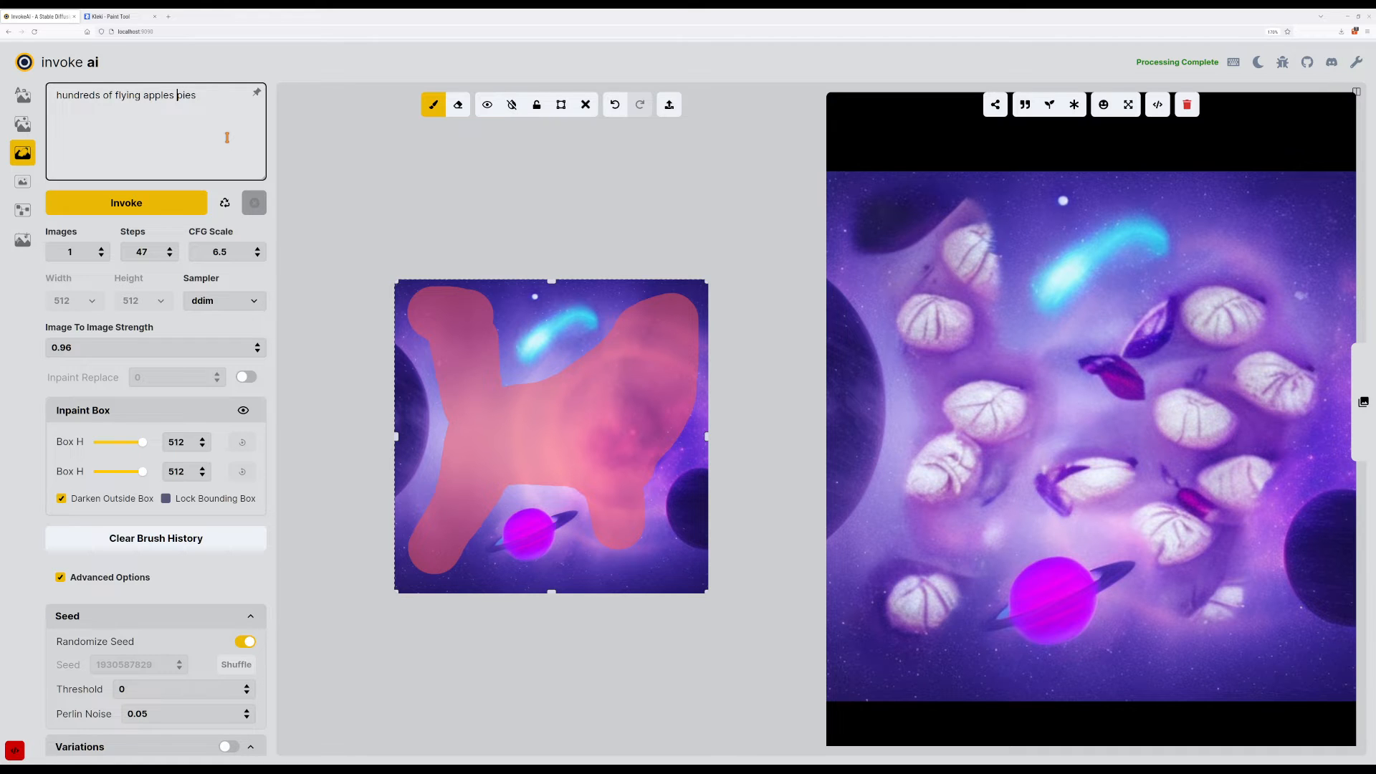
pyautogui.press('Return')
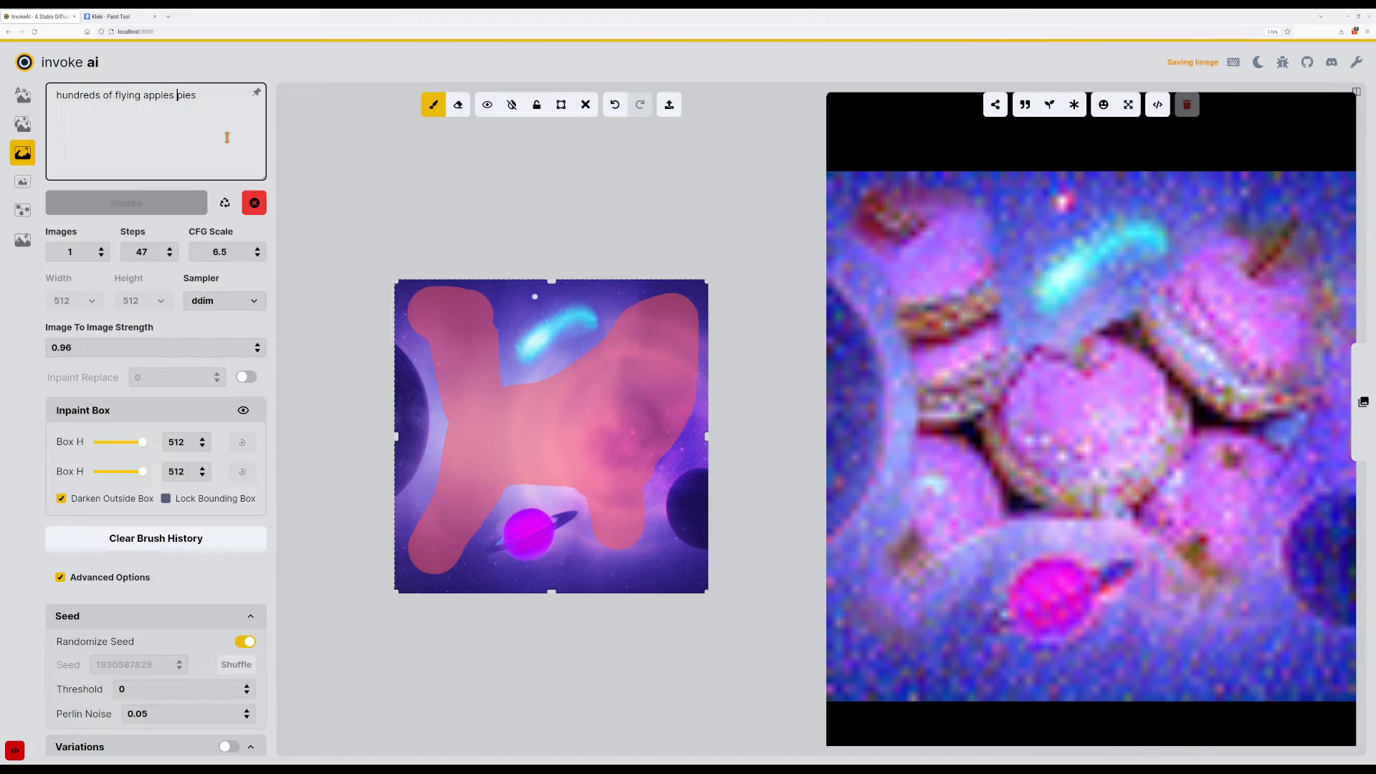
pyautogui.press('Return')
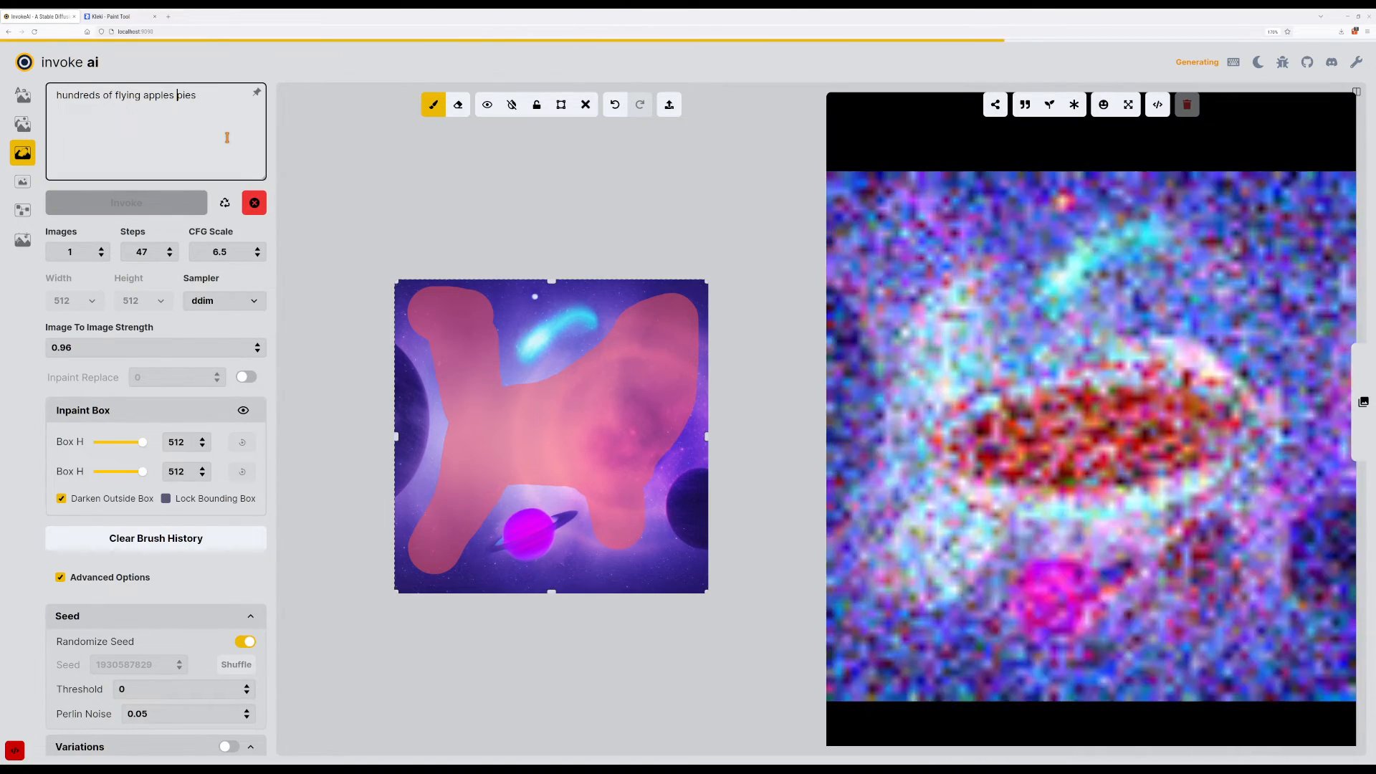
# Lower the image-to-image strength to 0.8 and generate the masked background.
pyautogui.click(72, 348)
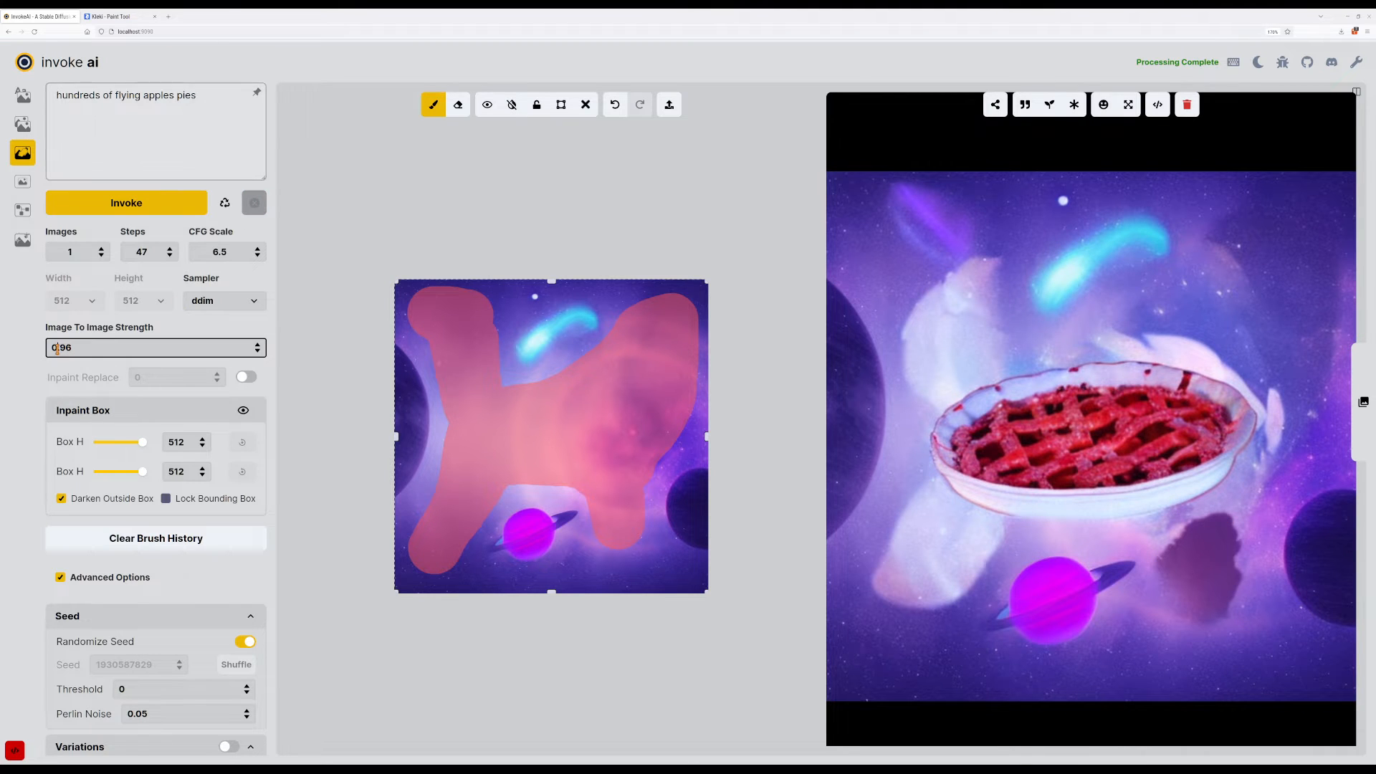
pyautogui.moveTo(76, 348)
pyautogui.mouseDown()
pyautogui.moveTo(64, 348)
pyautogui.moveTo(86, 348)
pyautogui.mouseUp()
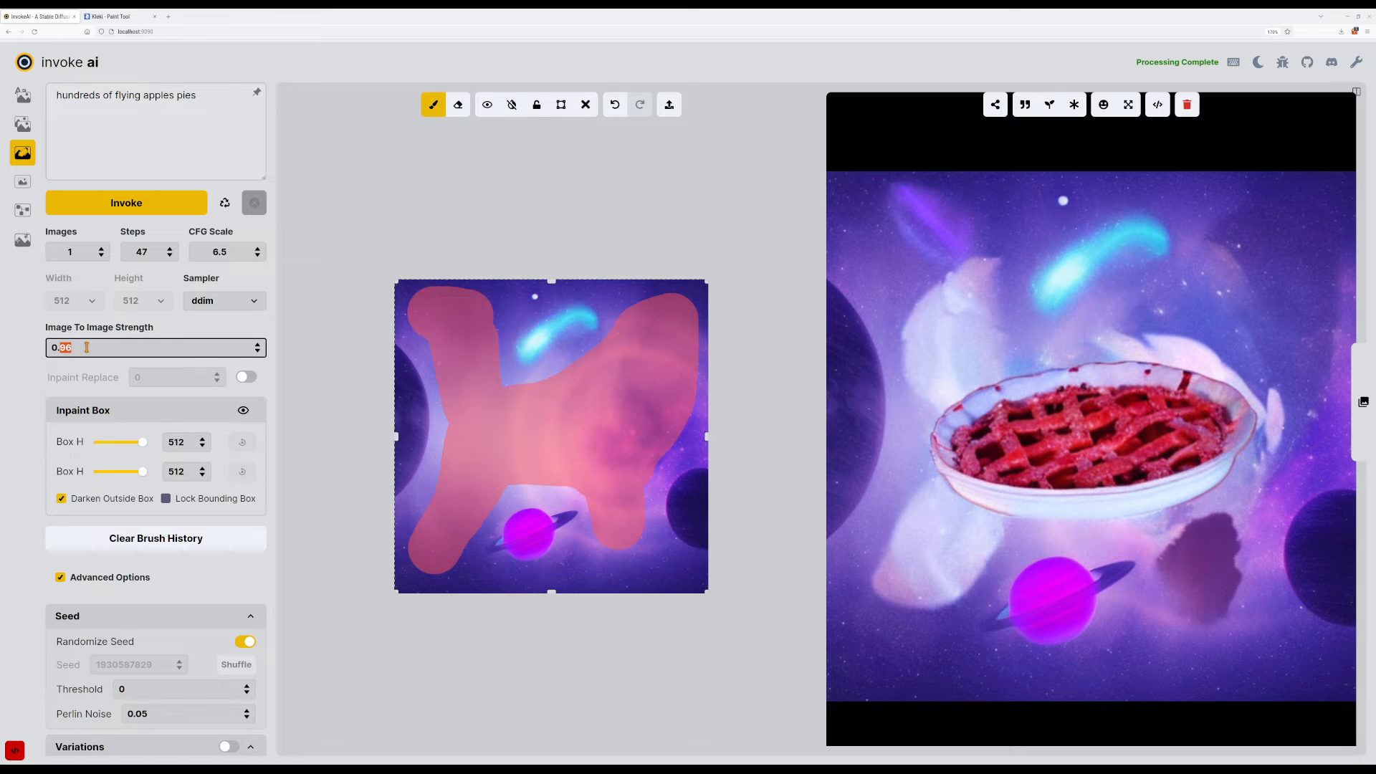
pyautogui.write('8')
pyautogui.click(129, 204)
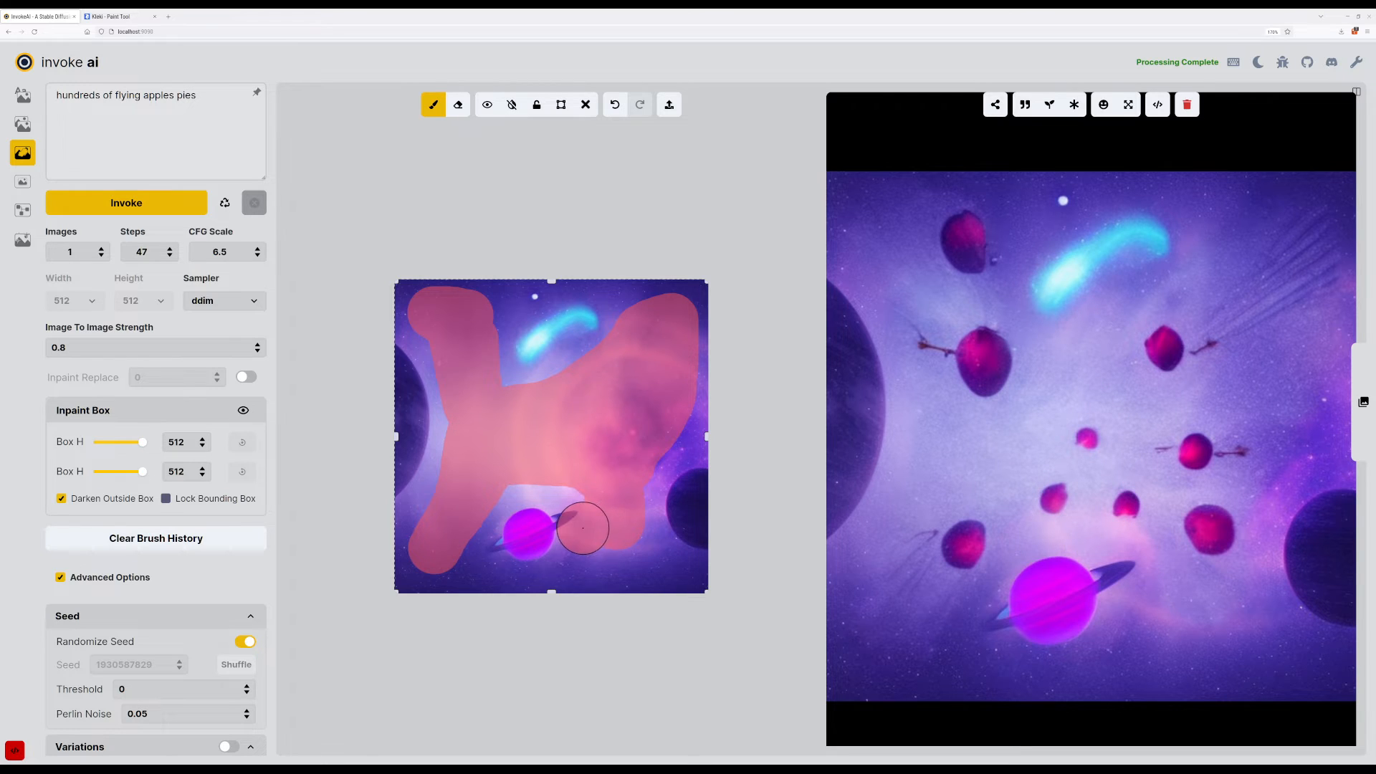
# Switch the sampler to k_euler_a and generate another version of the masked background.
pyautogui.click(211, 301)
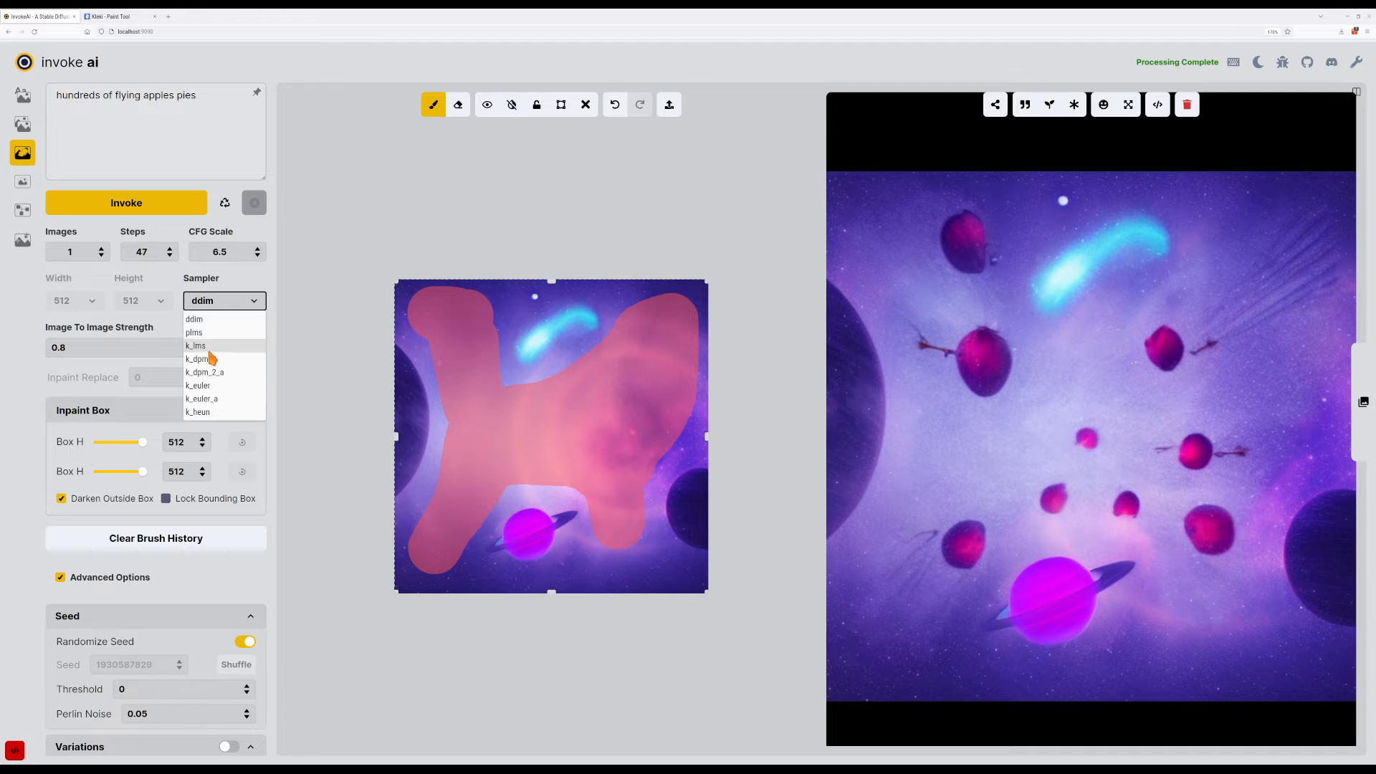
pyautogui.click(204, 399)
pyautogui.click(165, 207)
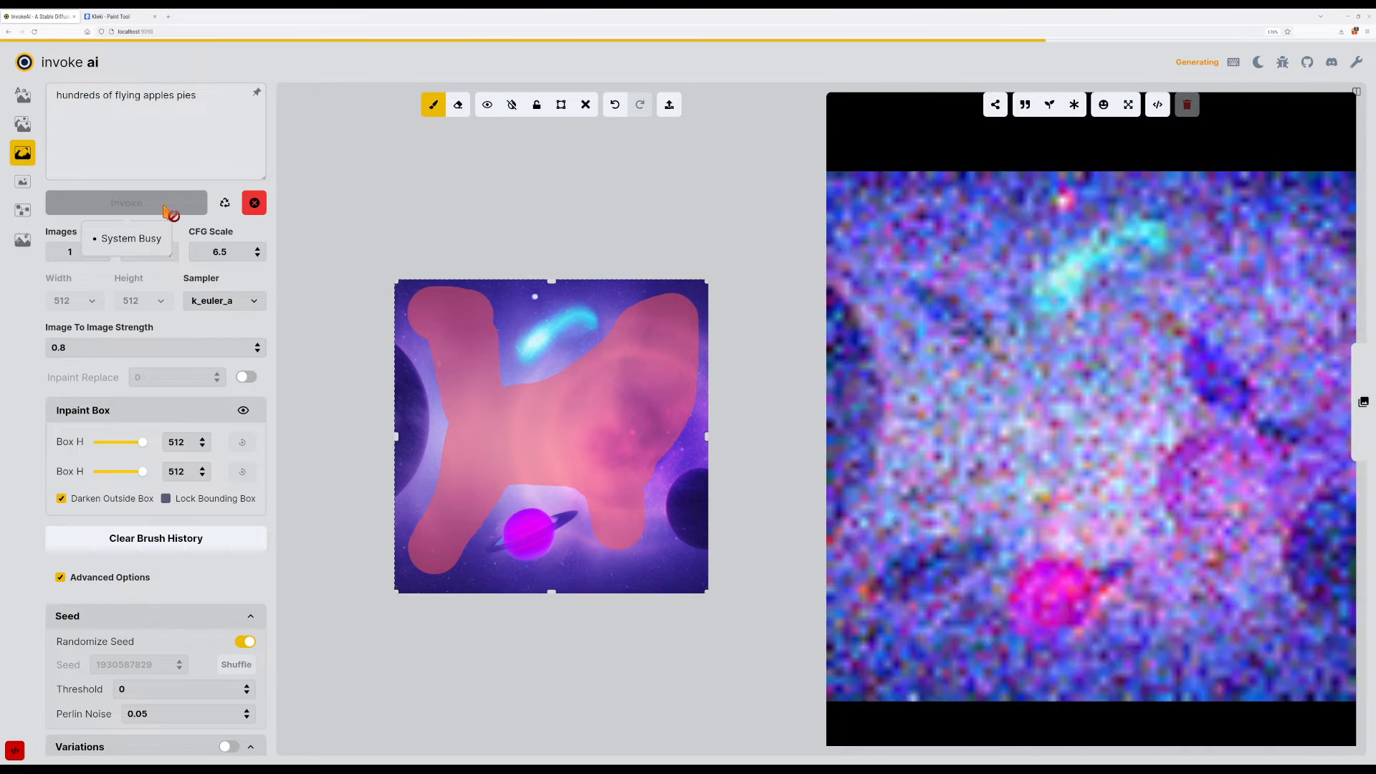
# Reword the prompt to "hundreds of apples pies flying in formation" and generate two versions of the masked background.
pyautogui.click(150, 150)
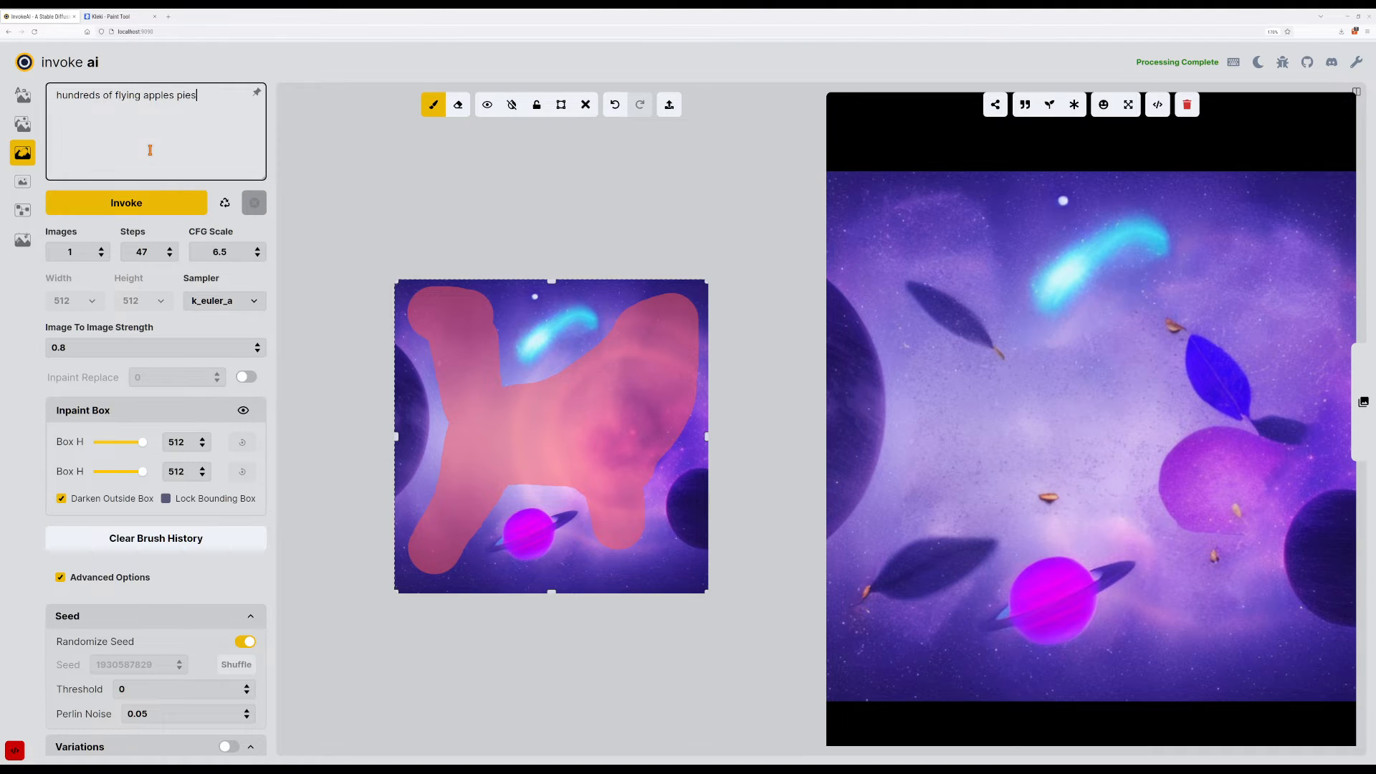
pyautogui.hotkey('ctrl', 'shift', 'Left')
pyautogui.hotkey('ctrl', 'shift', 'Left')
pyautogui.hotkey('ctrl', 'c')
pyautogui.press('BackSpace')
pyautogui.hotkey('ctrl', 'Left')
pyautogui.hotkey('ctrl', 'Left')
pyautogui.hotkey('ctrl', 'v')
pyautogui.hotkey('ctrl', 'Return')
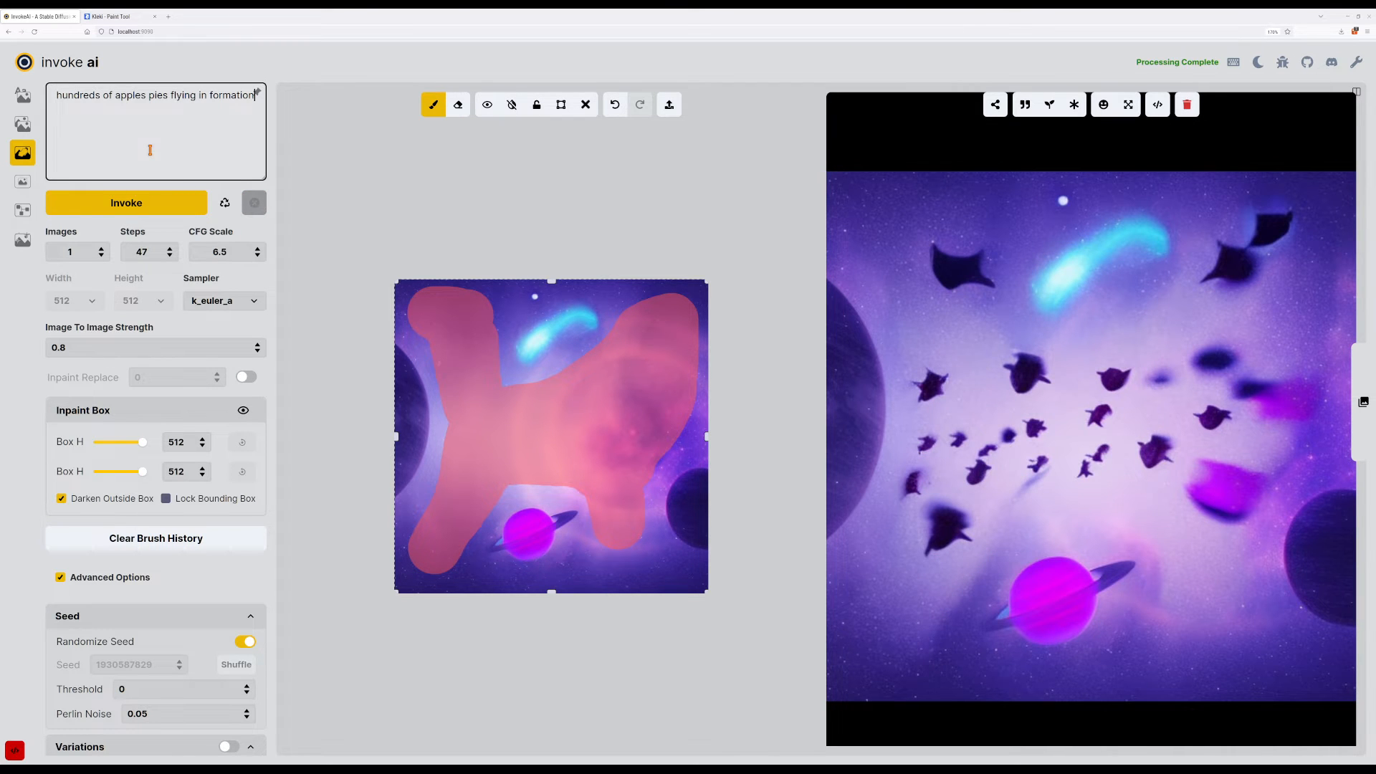
pyautogui.hotkey('ctrl', 'Return')
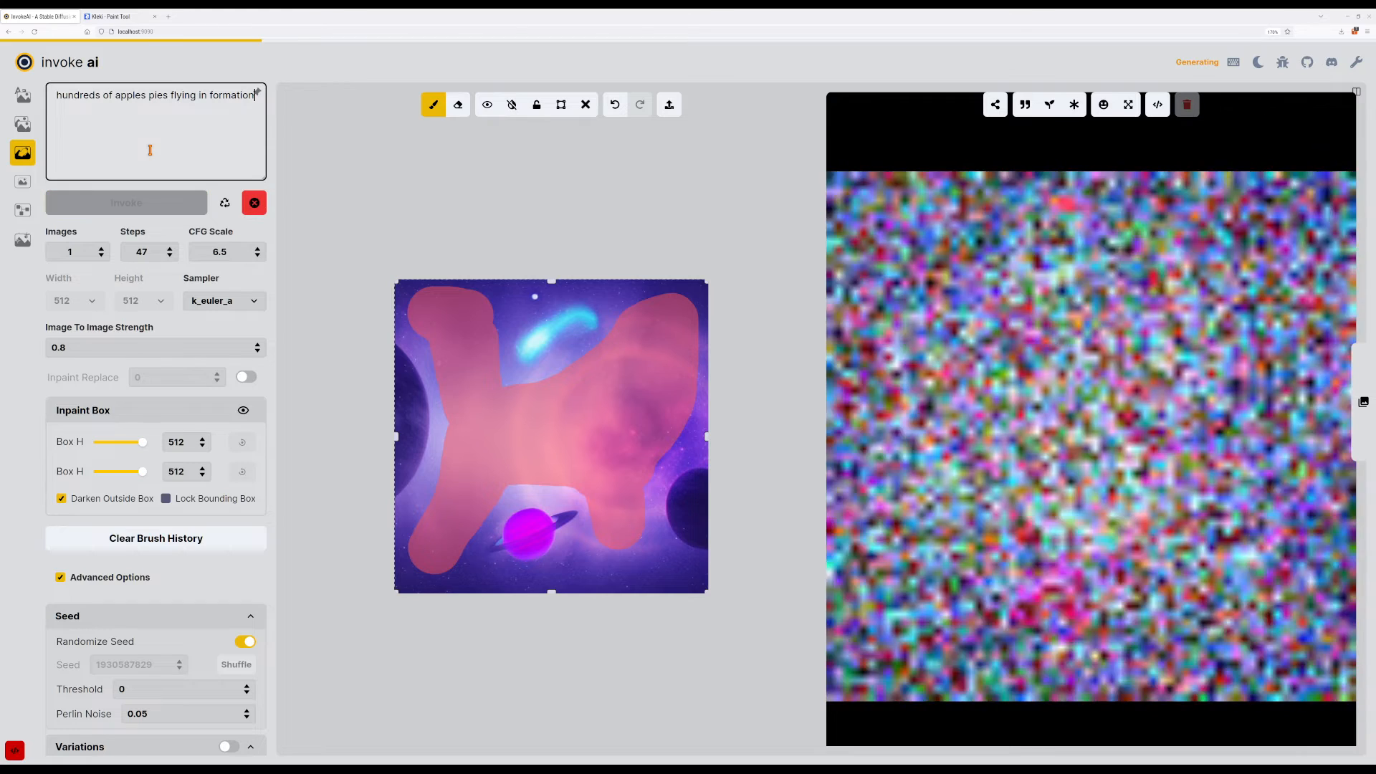
# Reduce the steps to 32 and generate four versions of the masked background.
pyautogui.moveTo(153, 251); pyautogui.dragTo(124, 252)
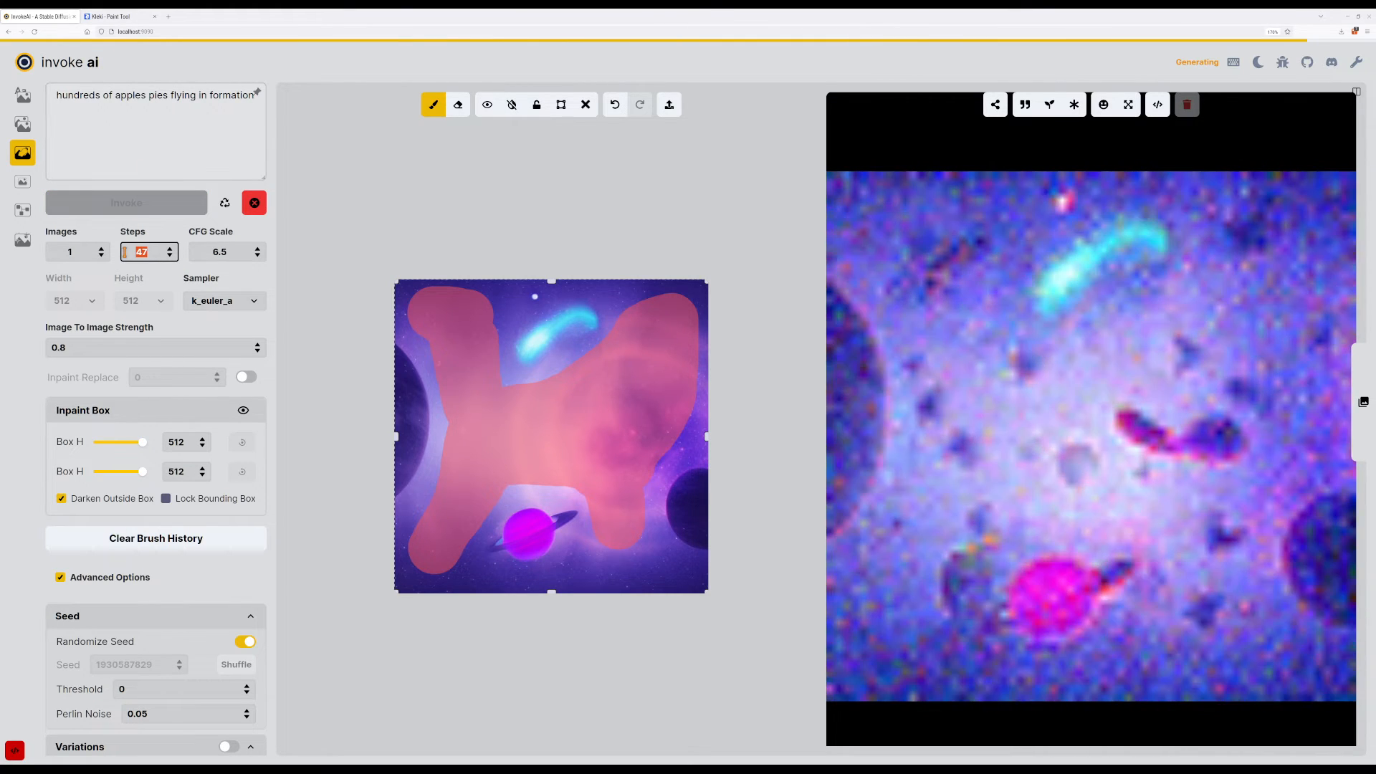
pyautogui.write('32')
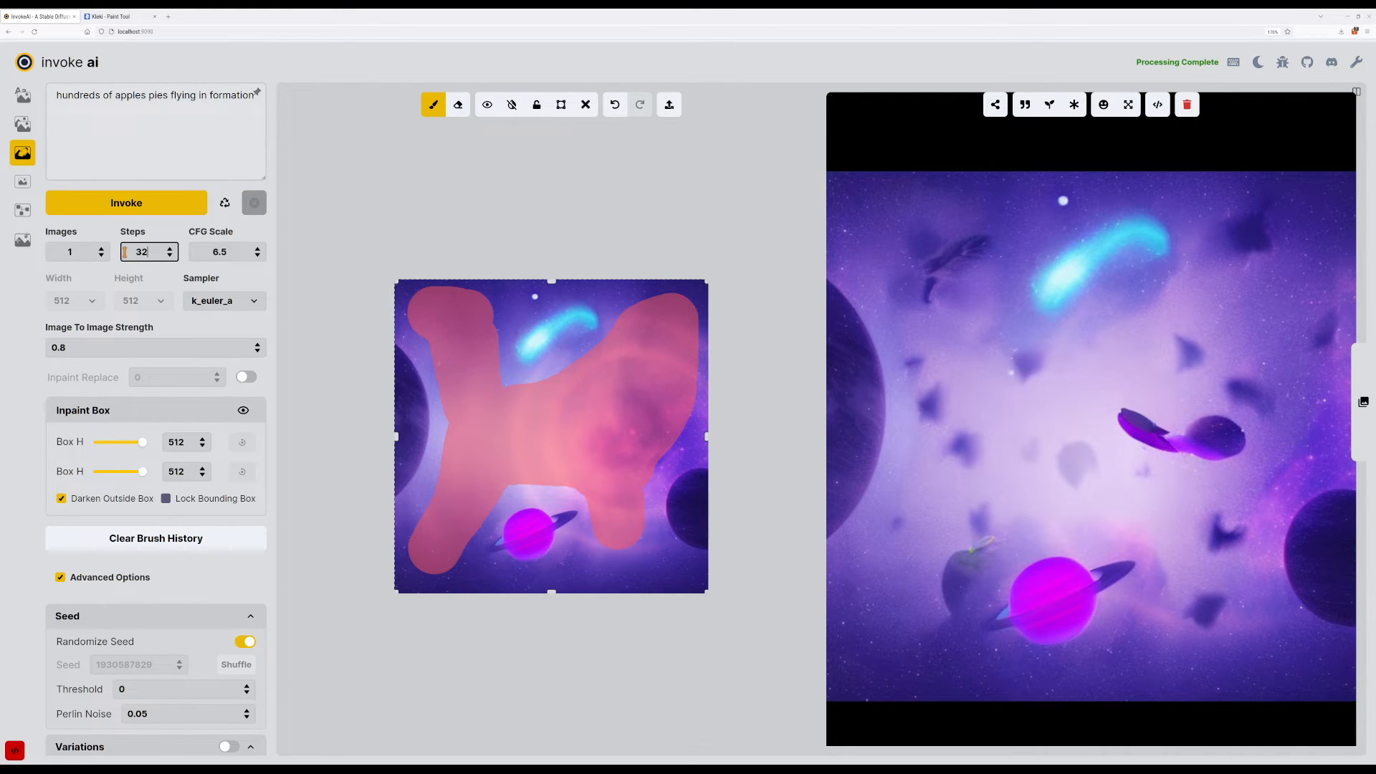
pyautogui.click(164, 208)
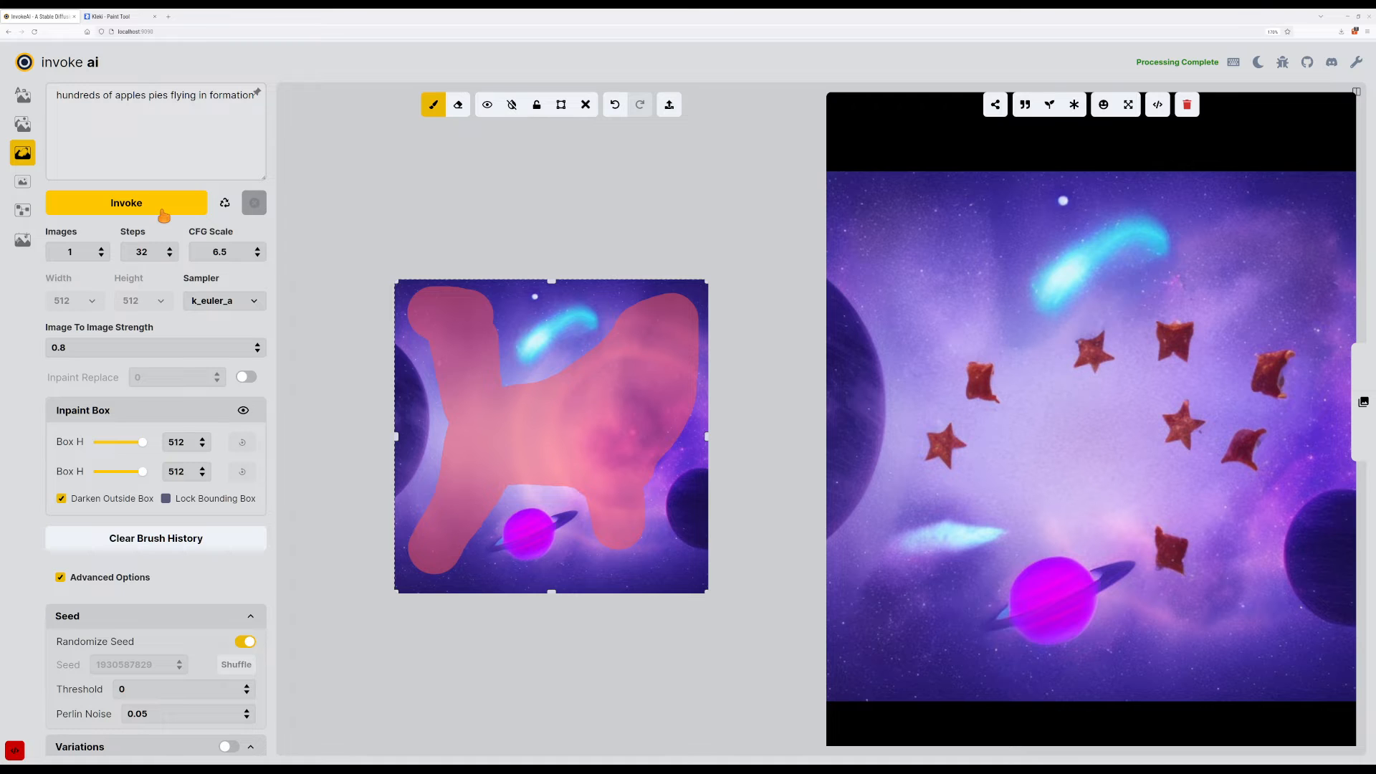
pyautogui.click(164, 215)
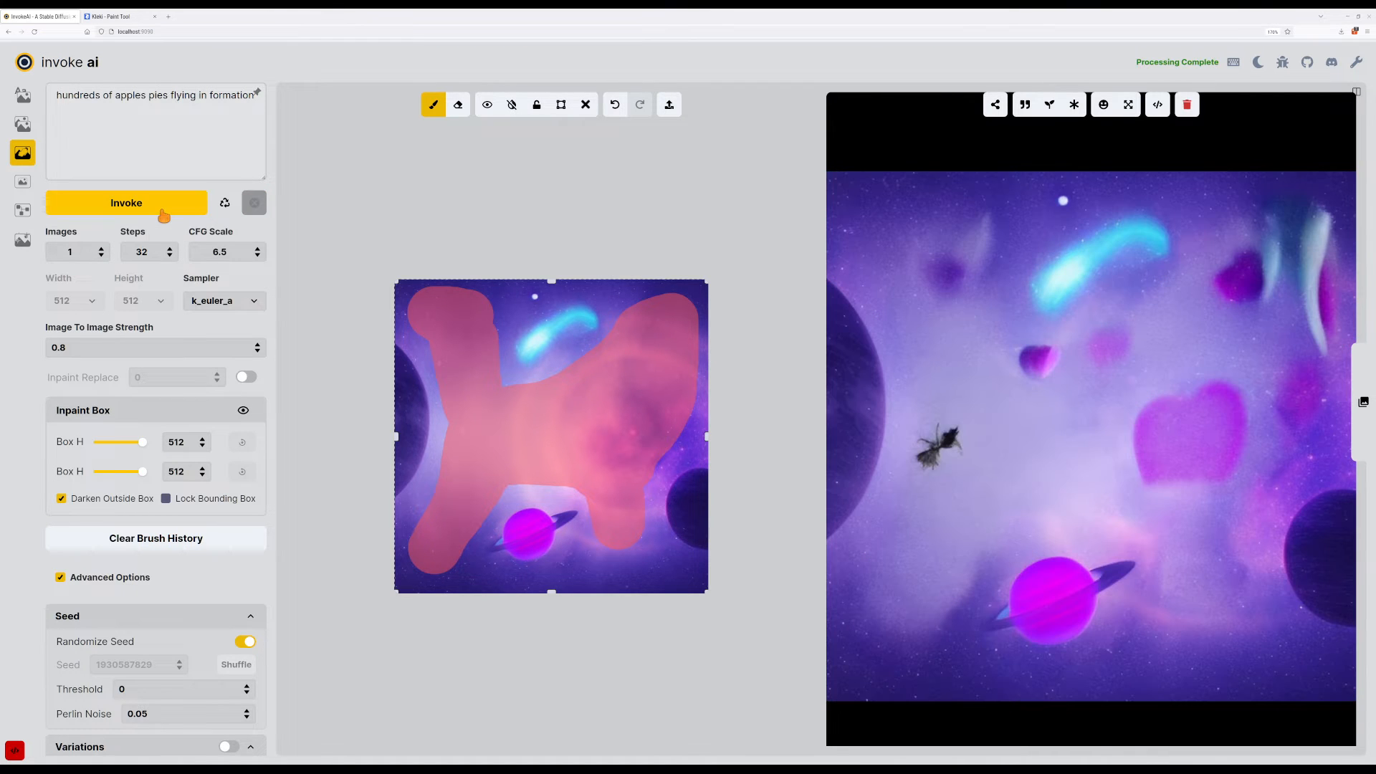
pyautogui.click(164, 213)
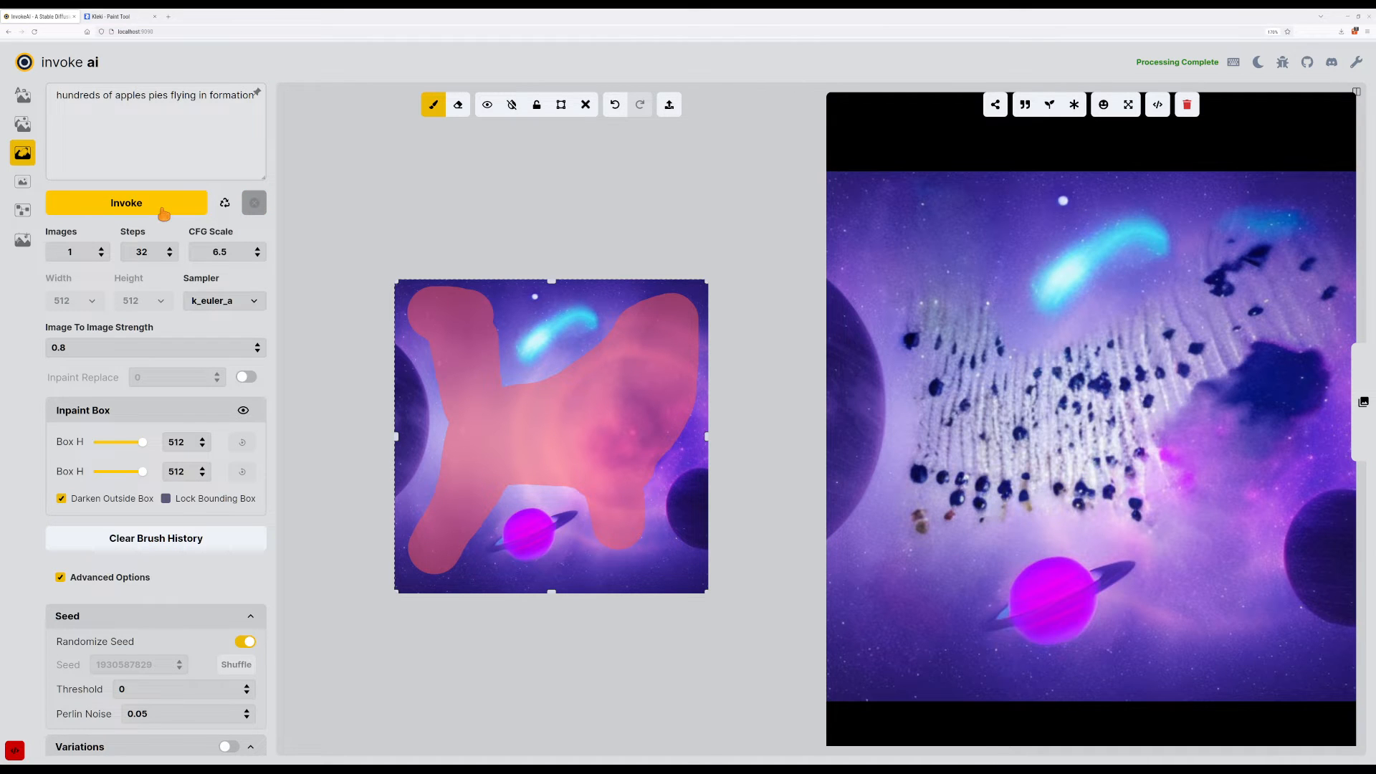
pyautogui.click(164, 213)
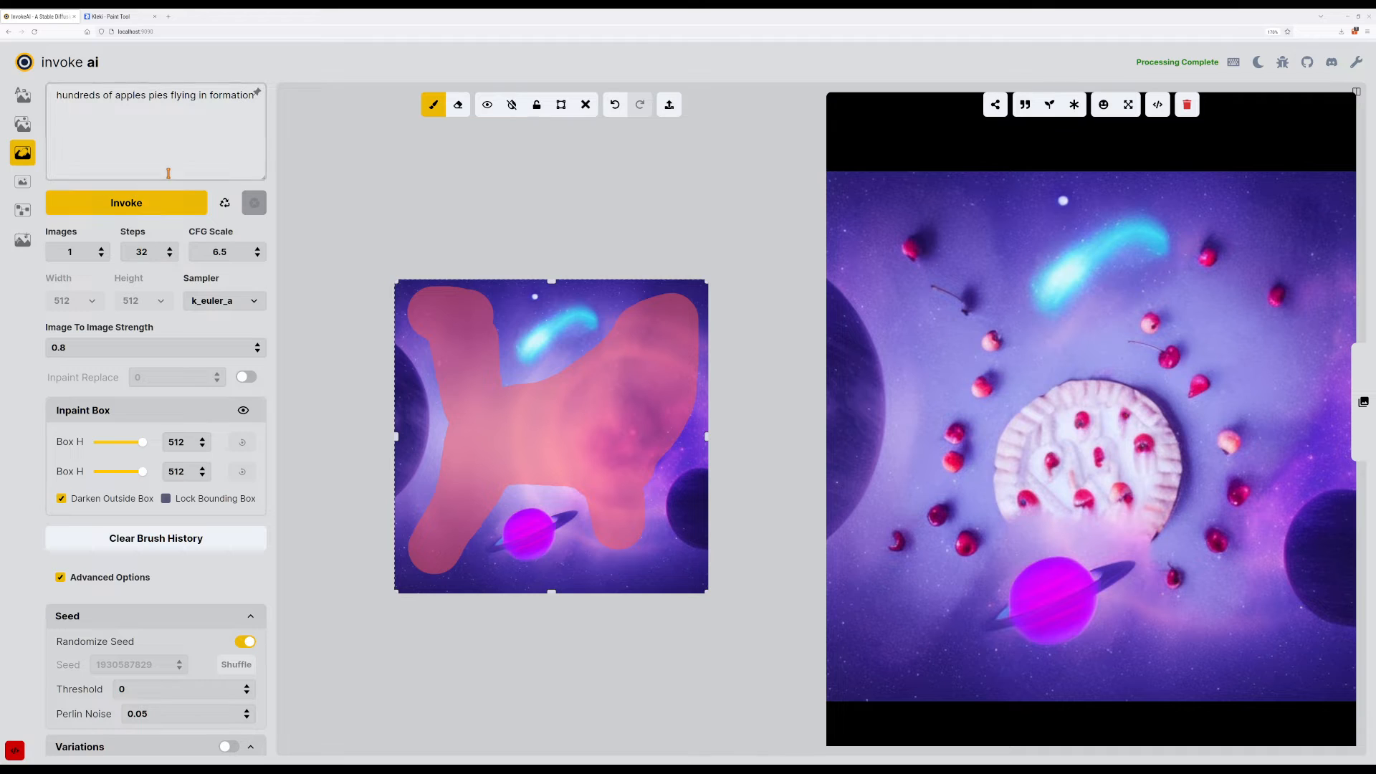
# Append ", space background" to the prompt and generate several versions of the masked background.
pyautogui.click(168, 176)
pyautogui.write(', s')
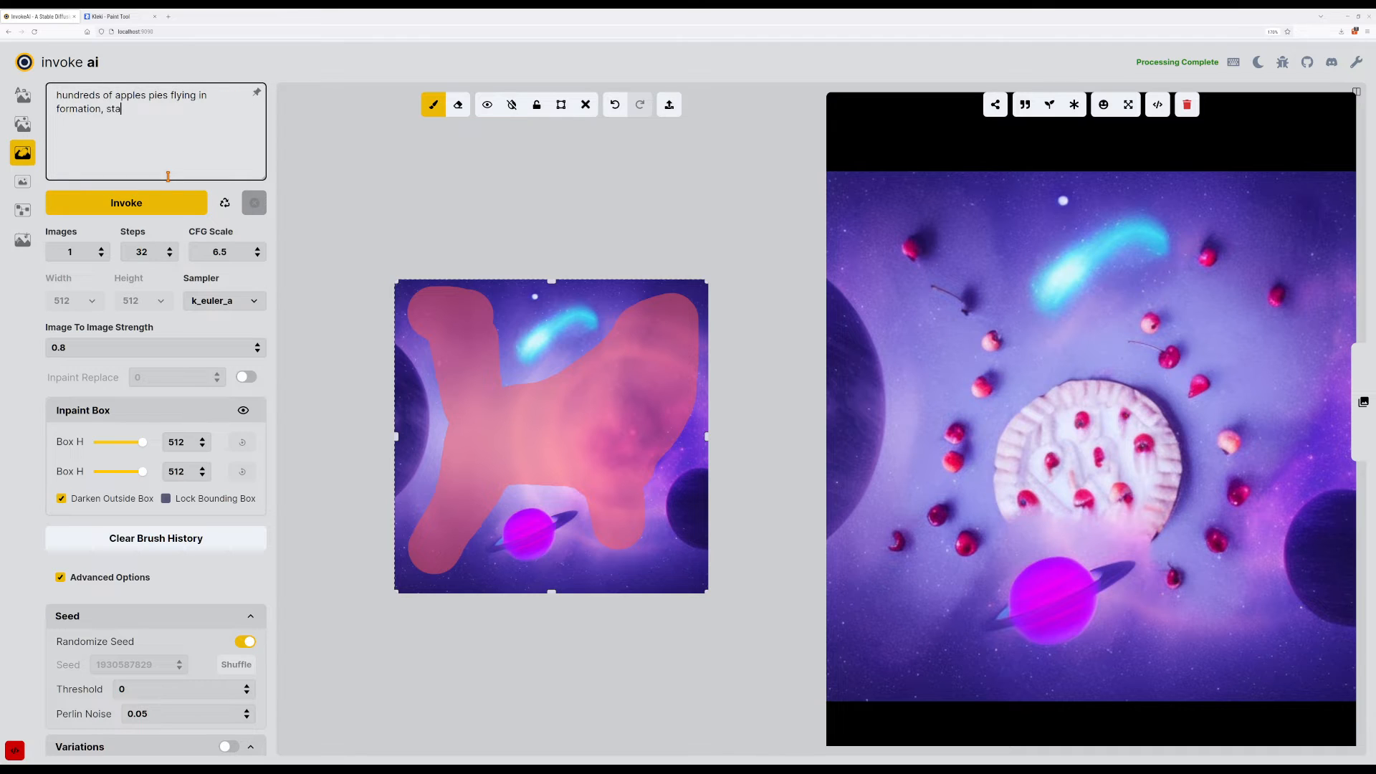
pyautogui.write('pace background')
pyautogui.press('Return')
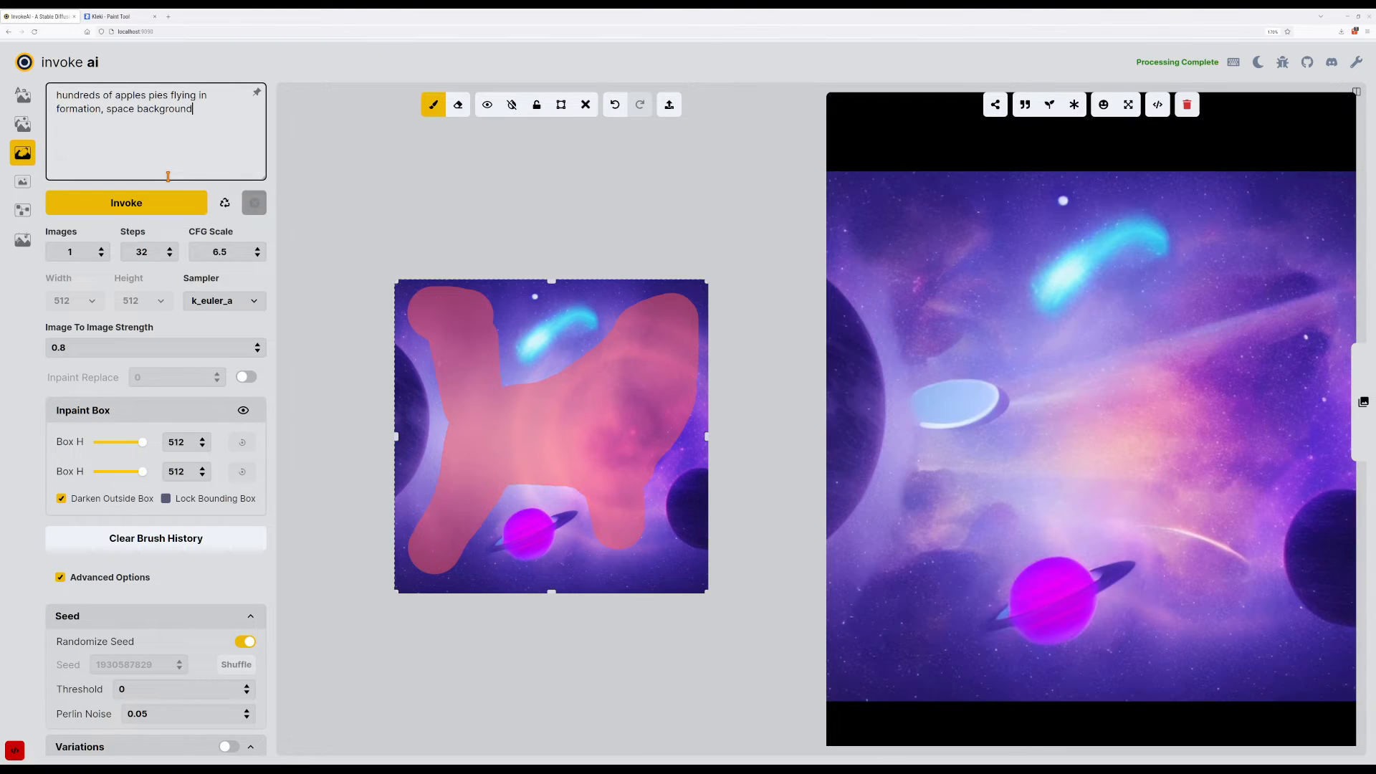
pyautogui.press('Return')
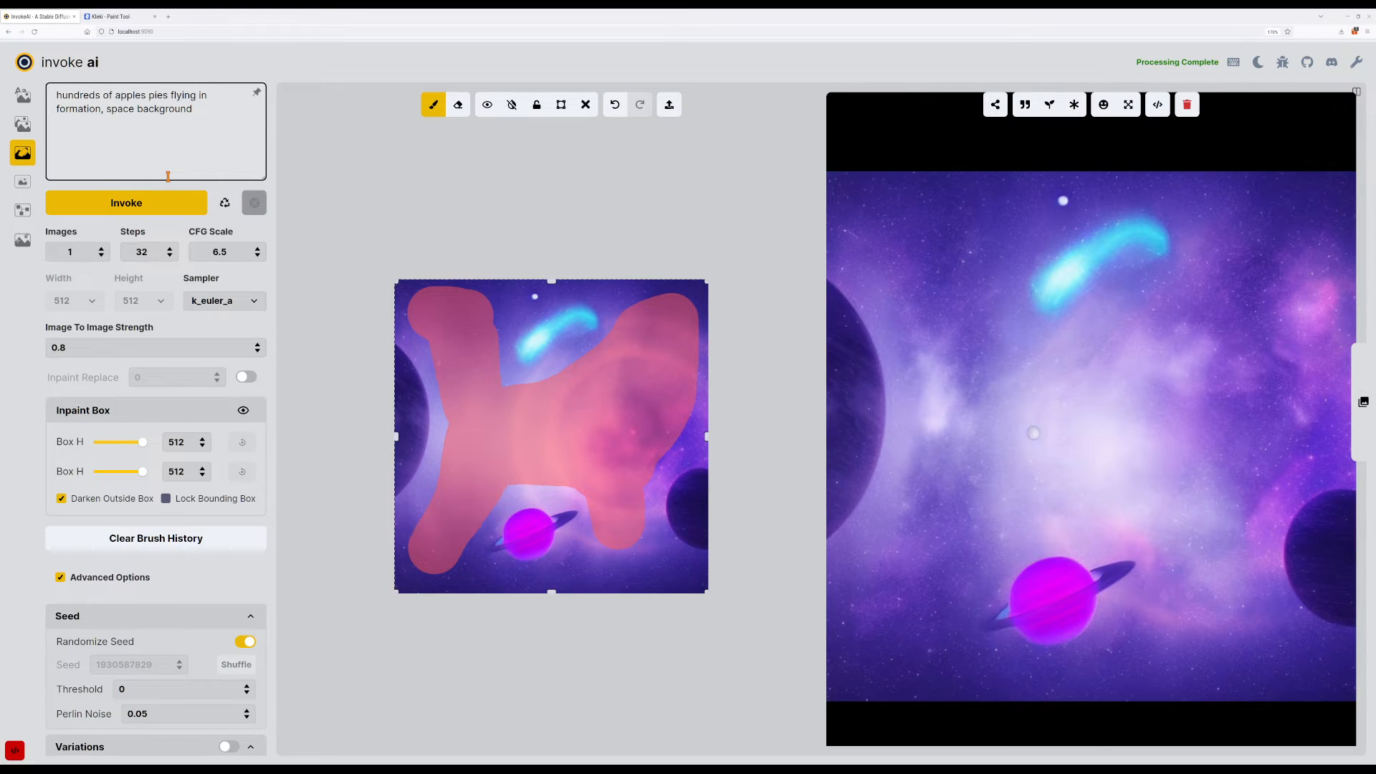
pyautogui.press('Return')
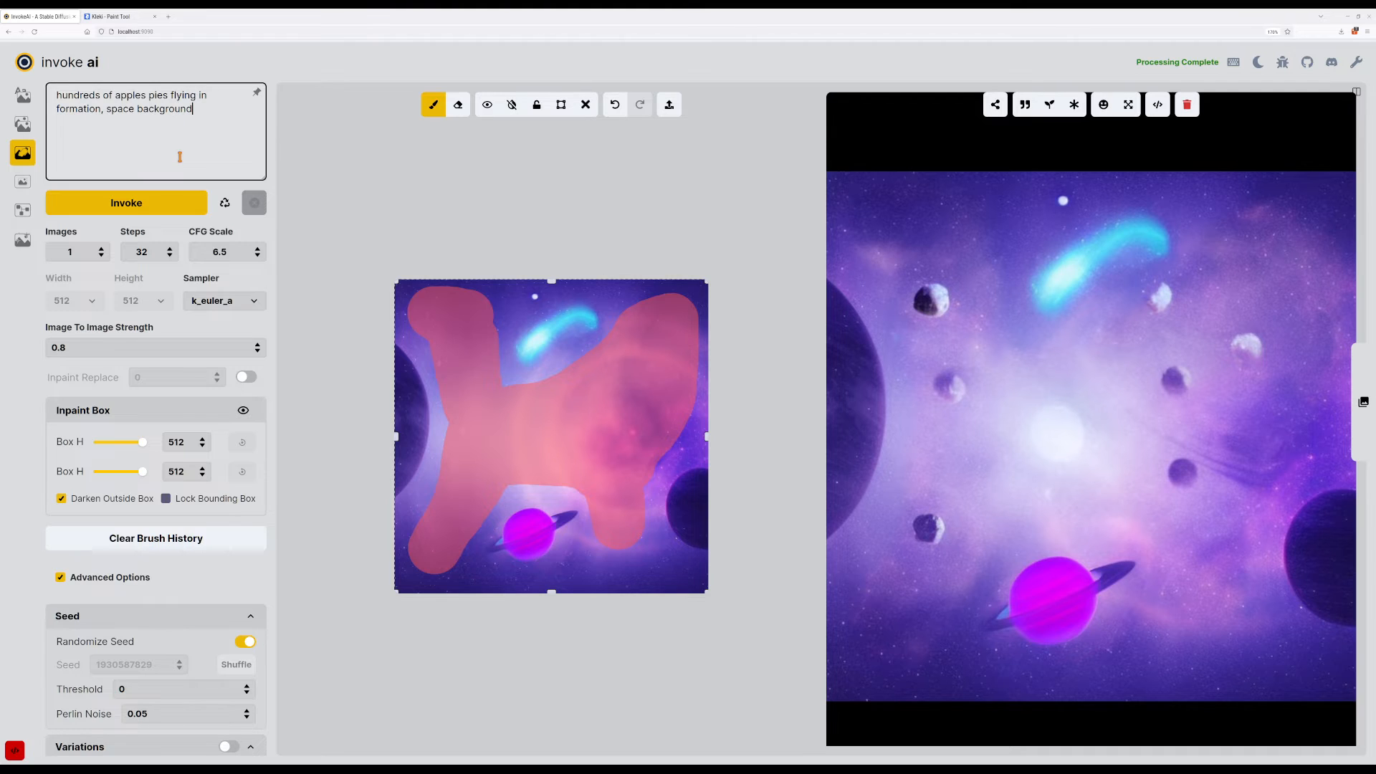
pyautogui.hotkey('ctrl', 'Return')
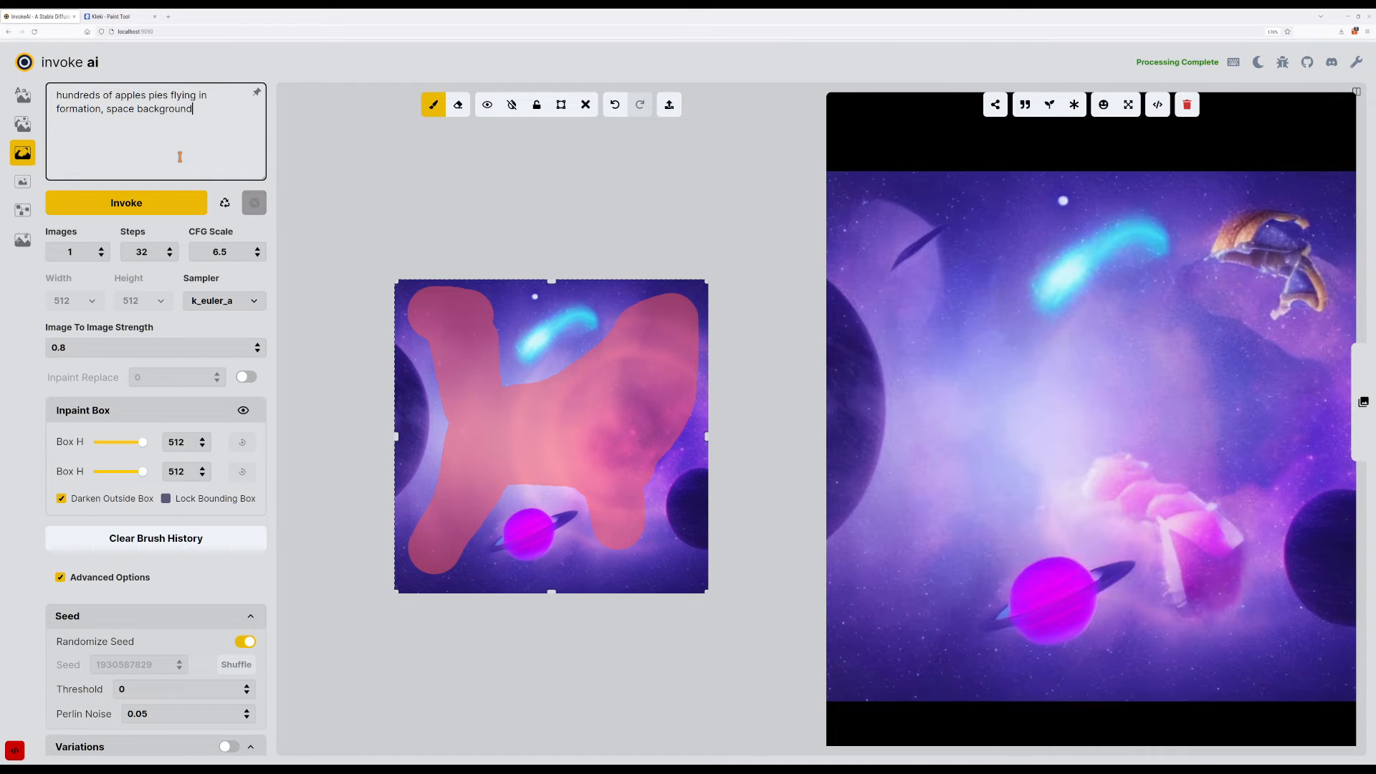
pyautogui.hotkey('ctrl', 'Return')
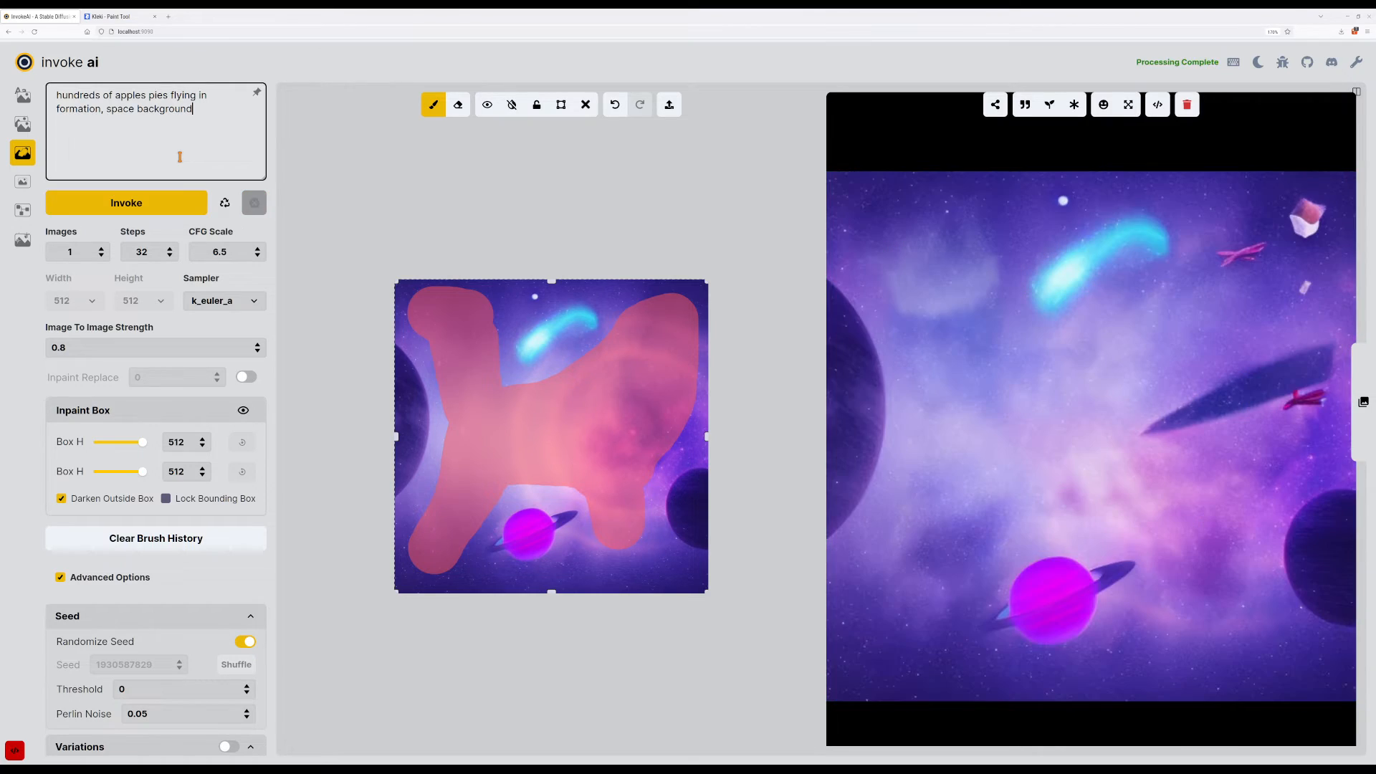
pyautogui.hotkey('ctrl', 'Return')
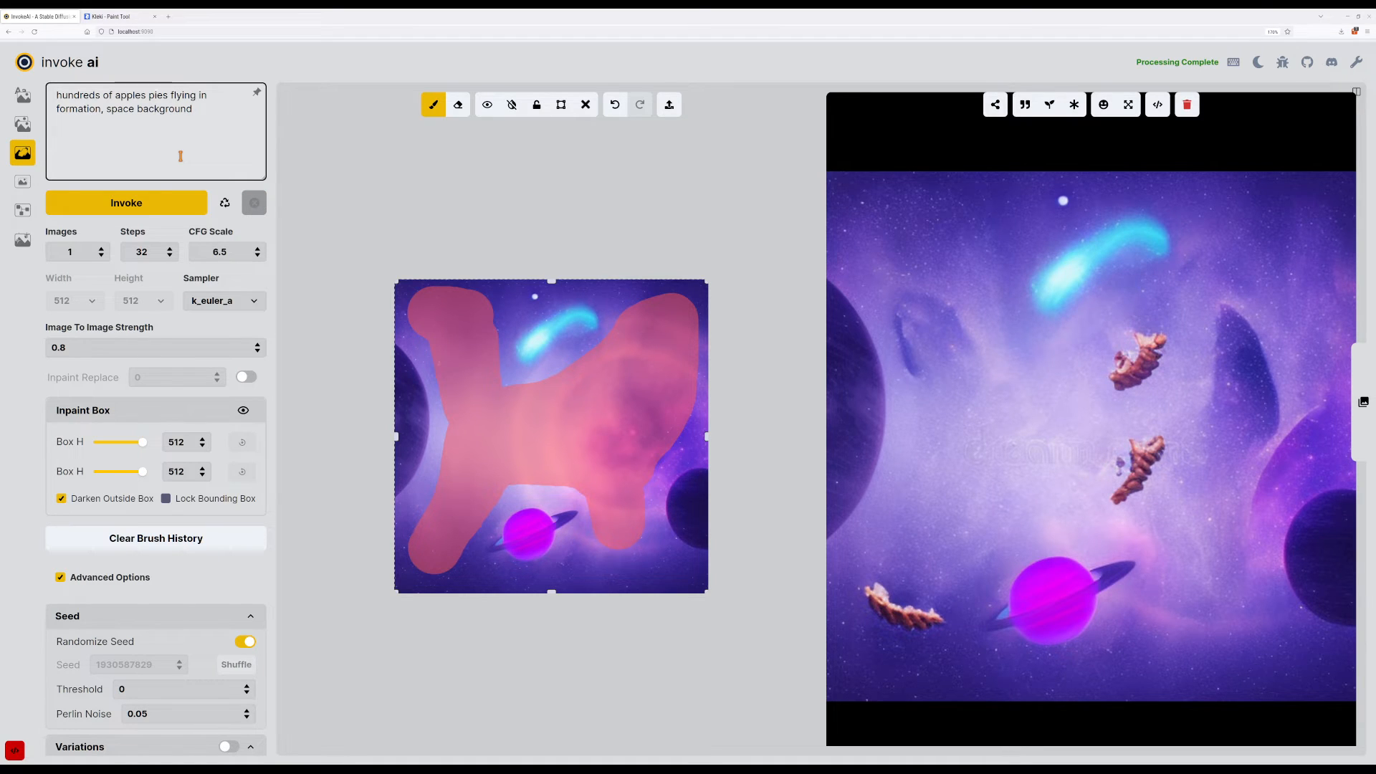
# Remove the space background wording, weight the prompt as "hundreds of apples pies (flying in formation)++" and generate two versions.
pyautogui.hotkey('ctrl', 'shift', 'Left')
pyautogui.hotkey('ctrl', 'shift', 'Left')
pyautogui.press('BackSpace')
pyautogui.press('BackSpace')
pyautogui.press('BackSpace')
pyautogui.hotkey('ctrl', 'shift', 'Left')
pyautogui.hotkey('ctrl', 'shift', 'Left')
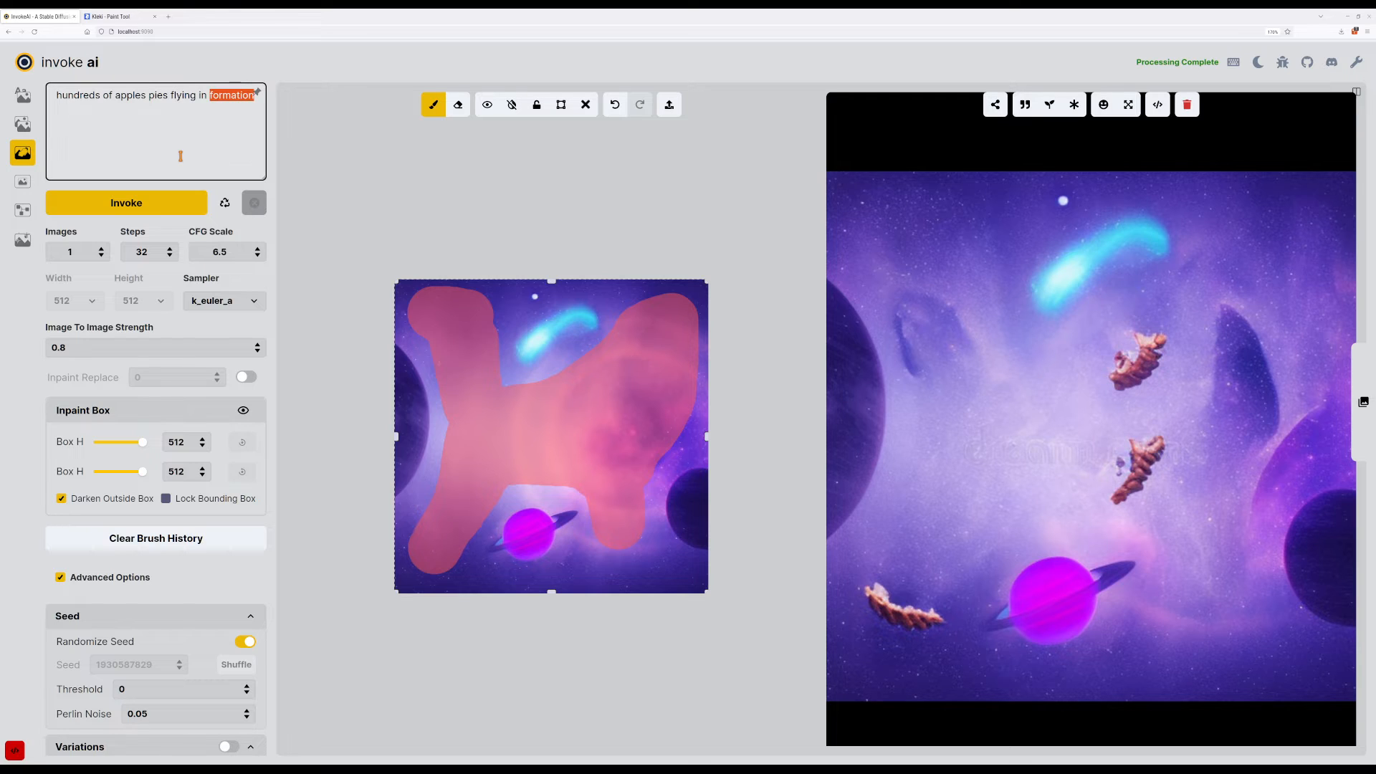
pyautogui.press('Right')
pyautogui.hotkey('ctrl', 'shift', 'Left')
pyautogui.hotkey('shift', 'Left')
pyautogui.press('Left')
pyautogui.write('(')
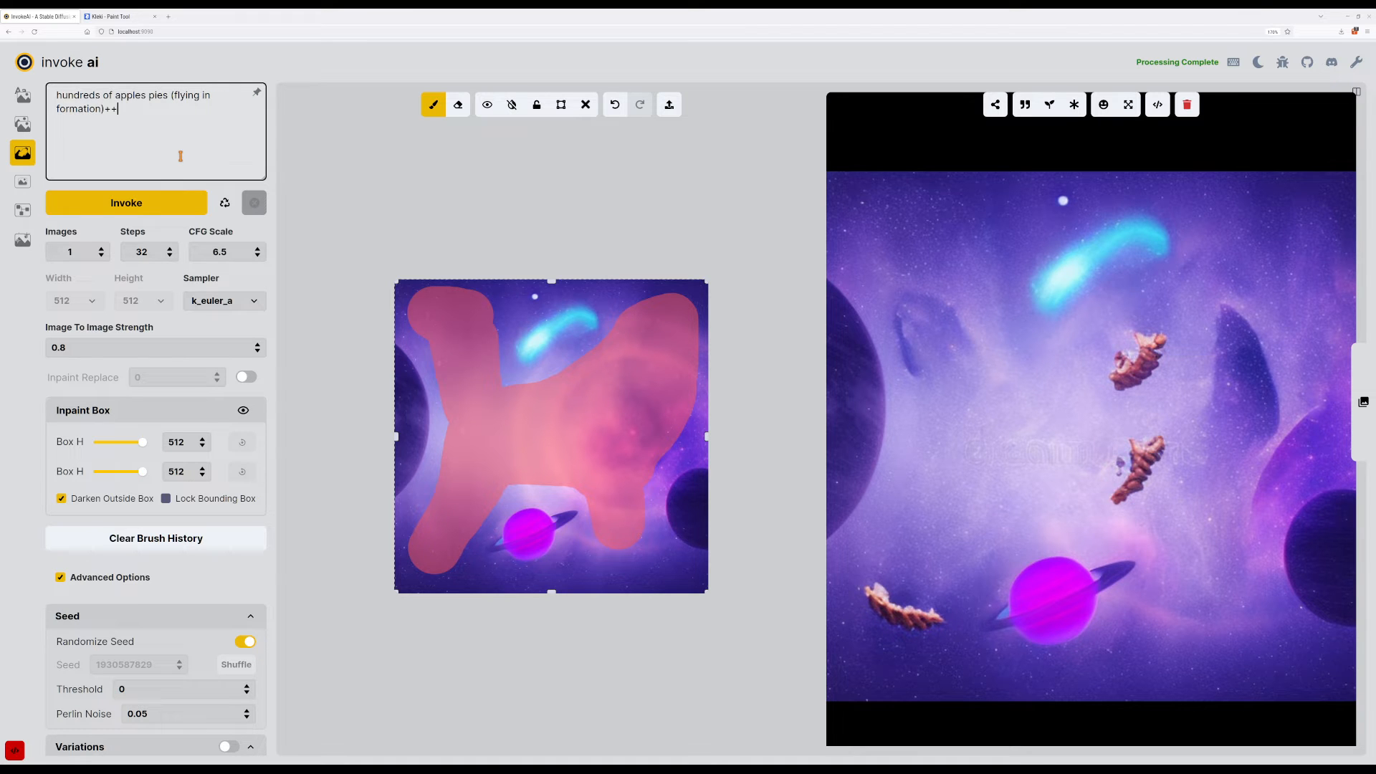
pyautogui.press('Return')
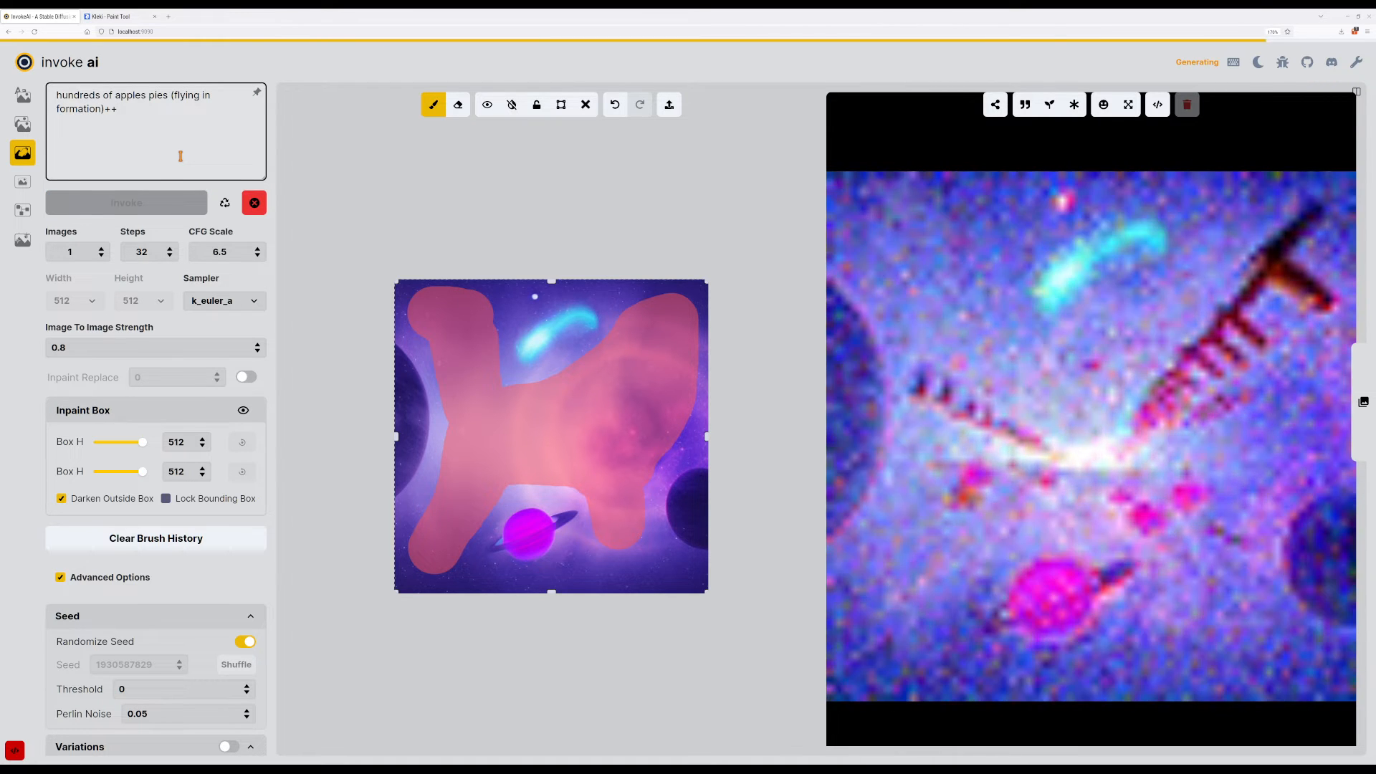
pyautogui.press('Return')
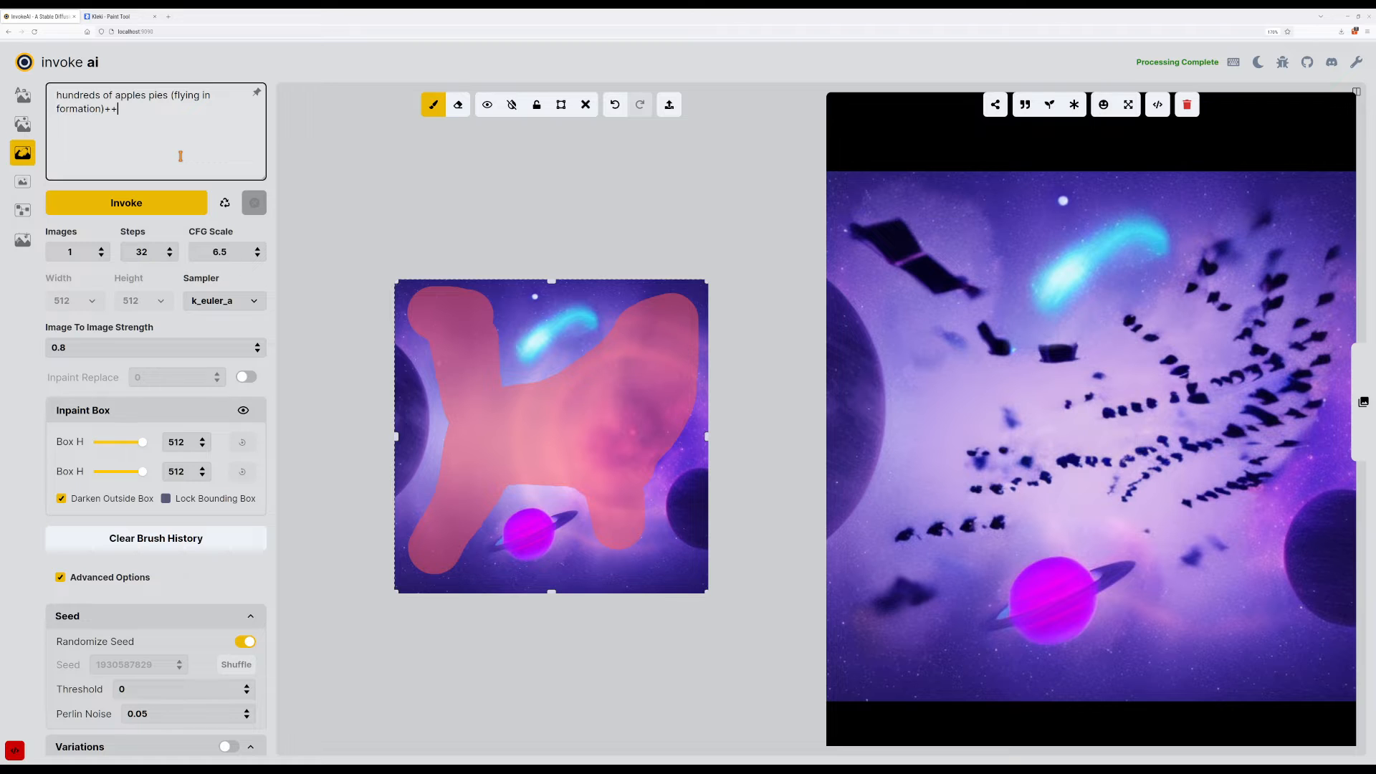
# Generate three more versions of the masked background with the weighted "(flying in formation)++" prompt.
pyautogui.press('Return')
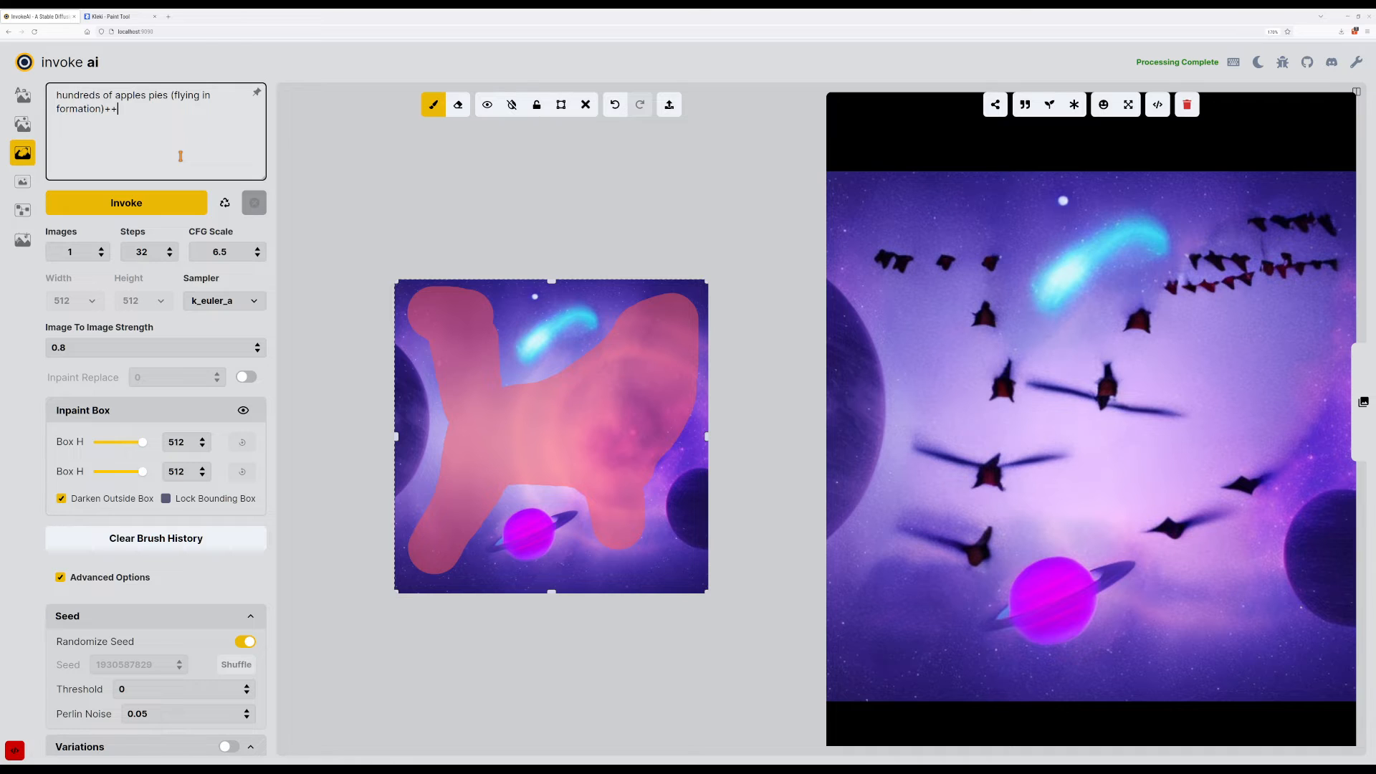
pyautogui.press('Return')
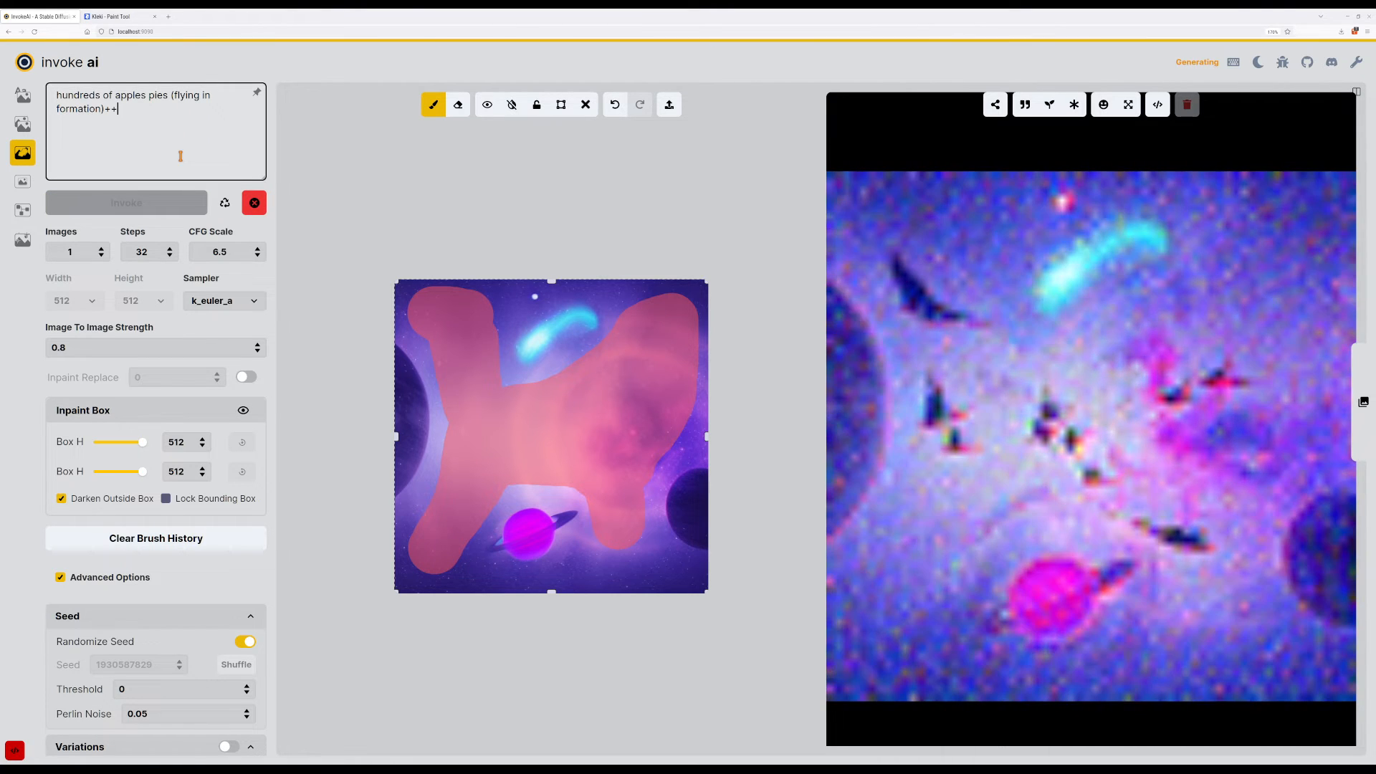
pyautogui.press('Return')
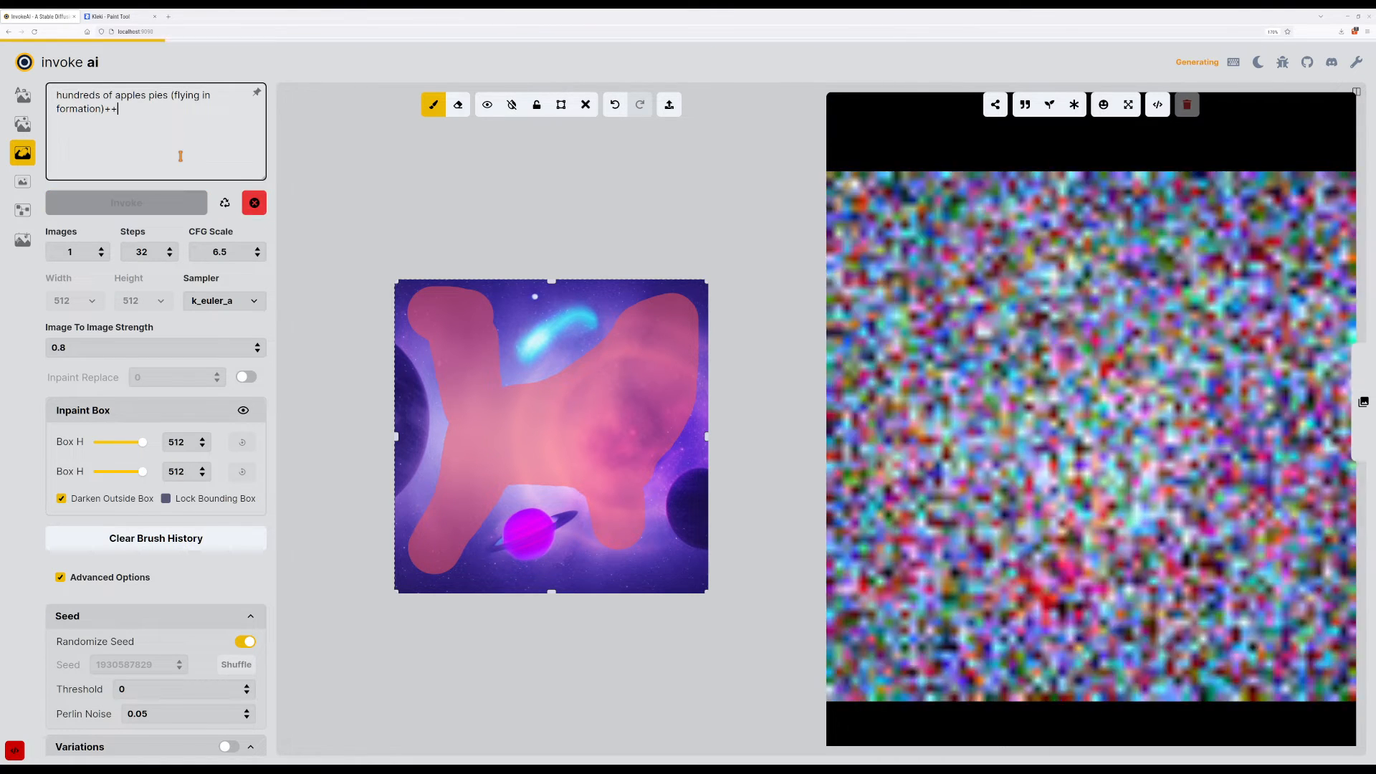
# Append the negative prompt "[birds]" and generate several versions of the masked background.
pyautogui.write('[')
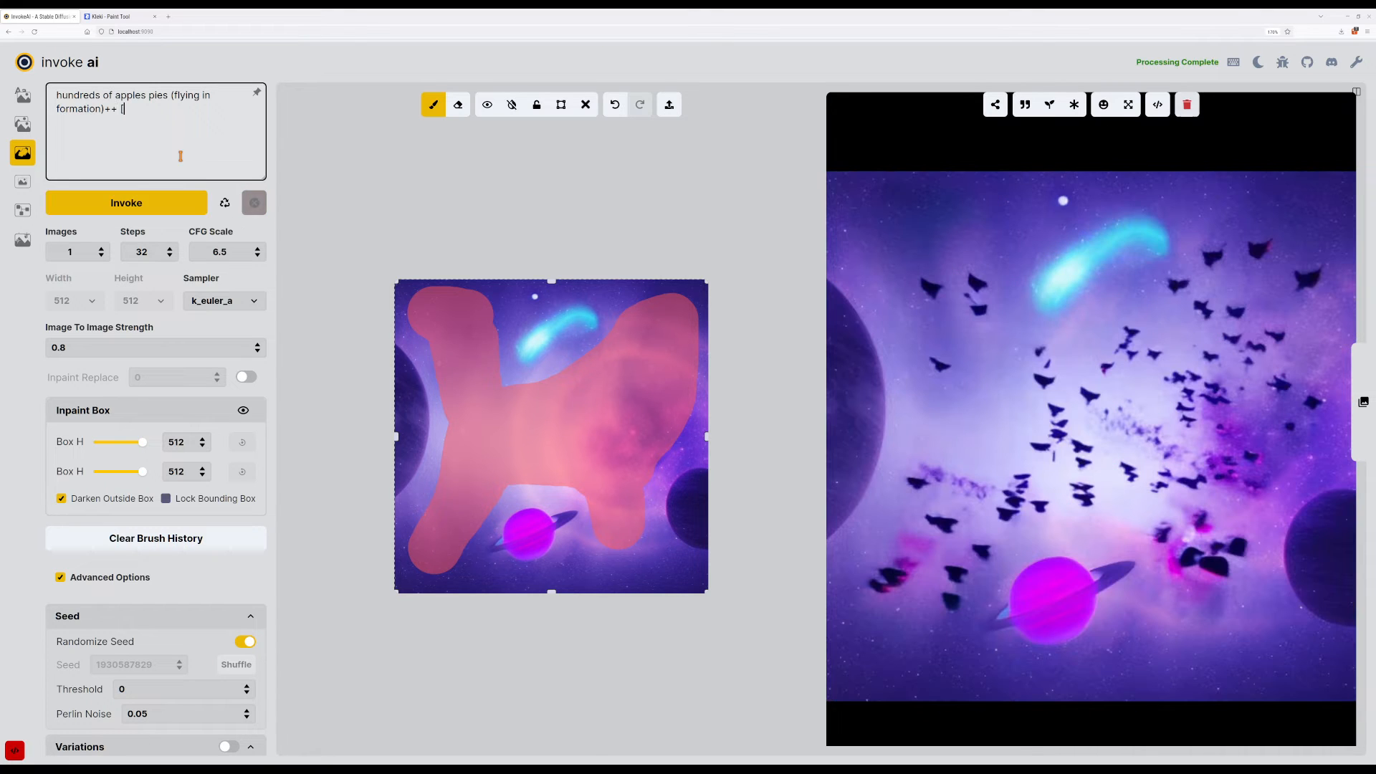
pyautogui.write('birds]')
pyautogui.press('Return')
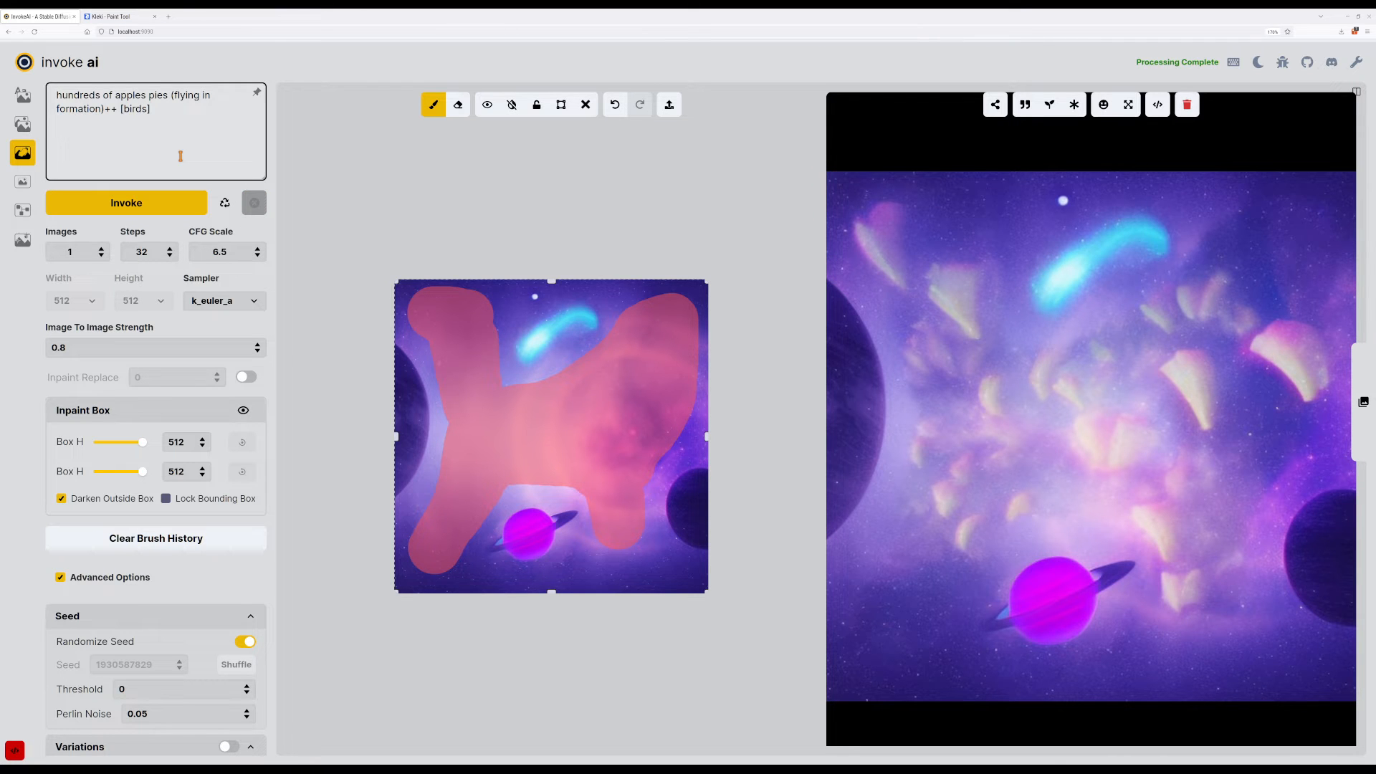
pyautogui.press('Return')
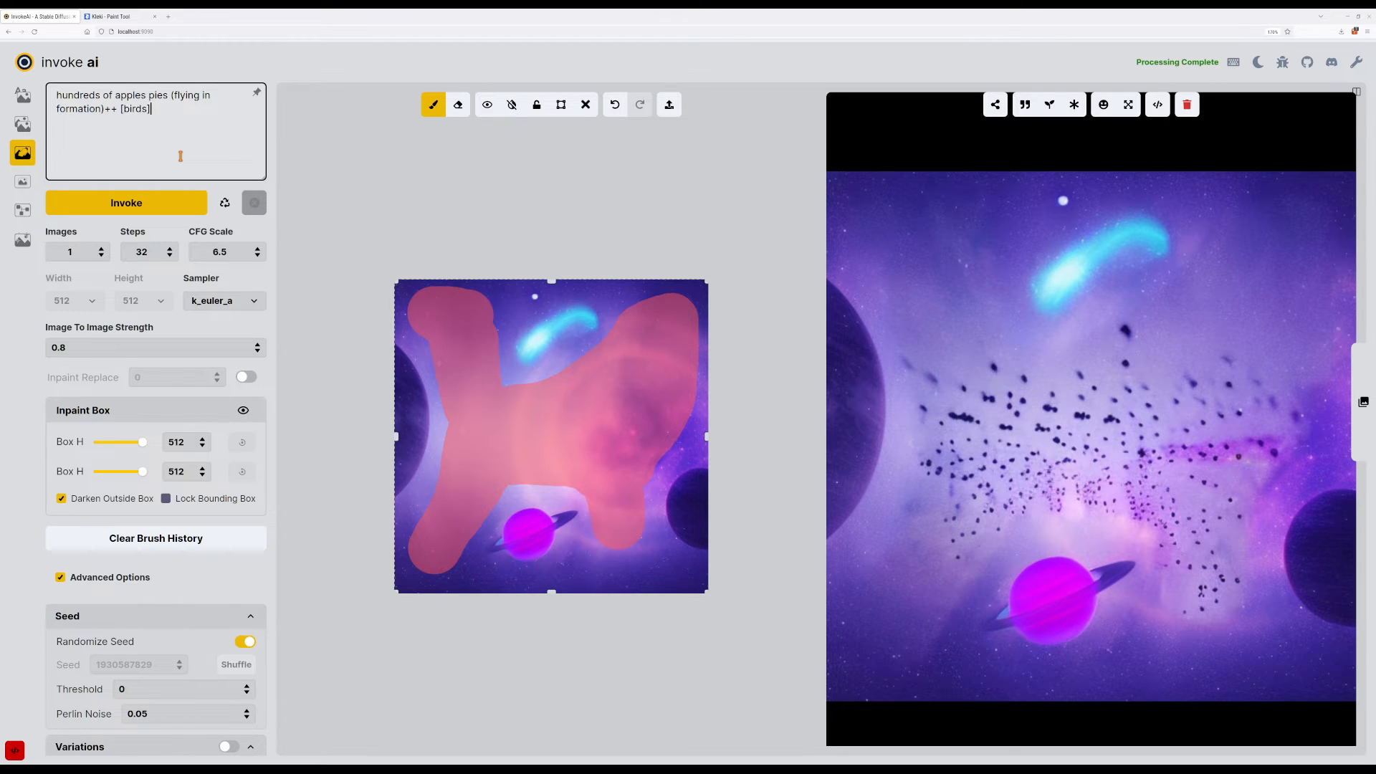
pyautogui.press('Return')
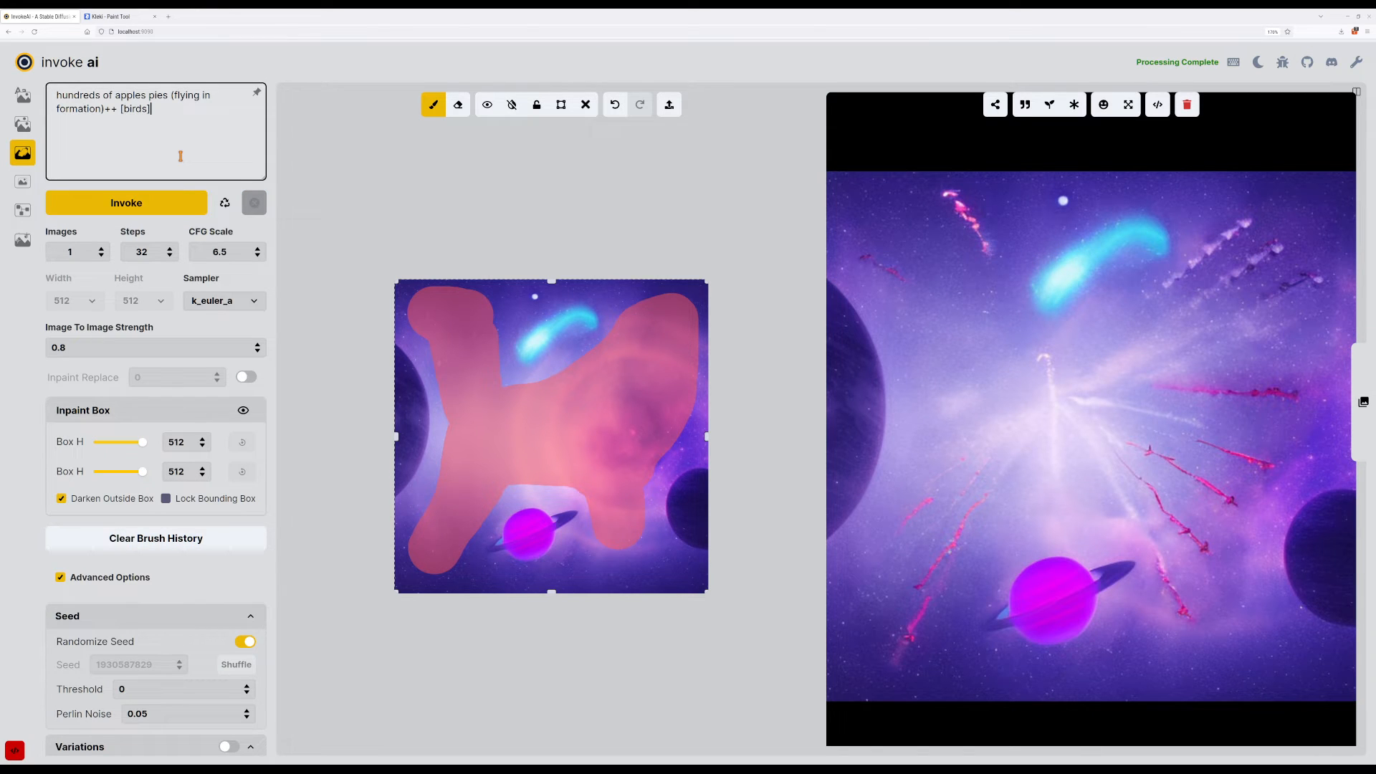
pyautogui.hotkey('ctrl', 'Return')
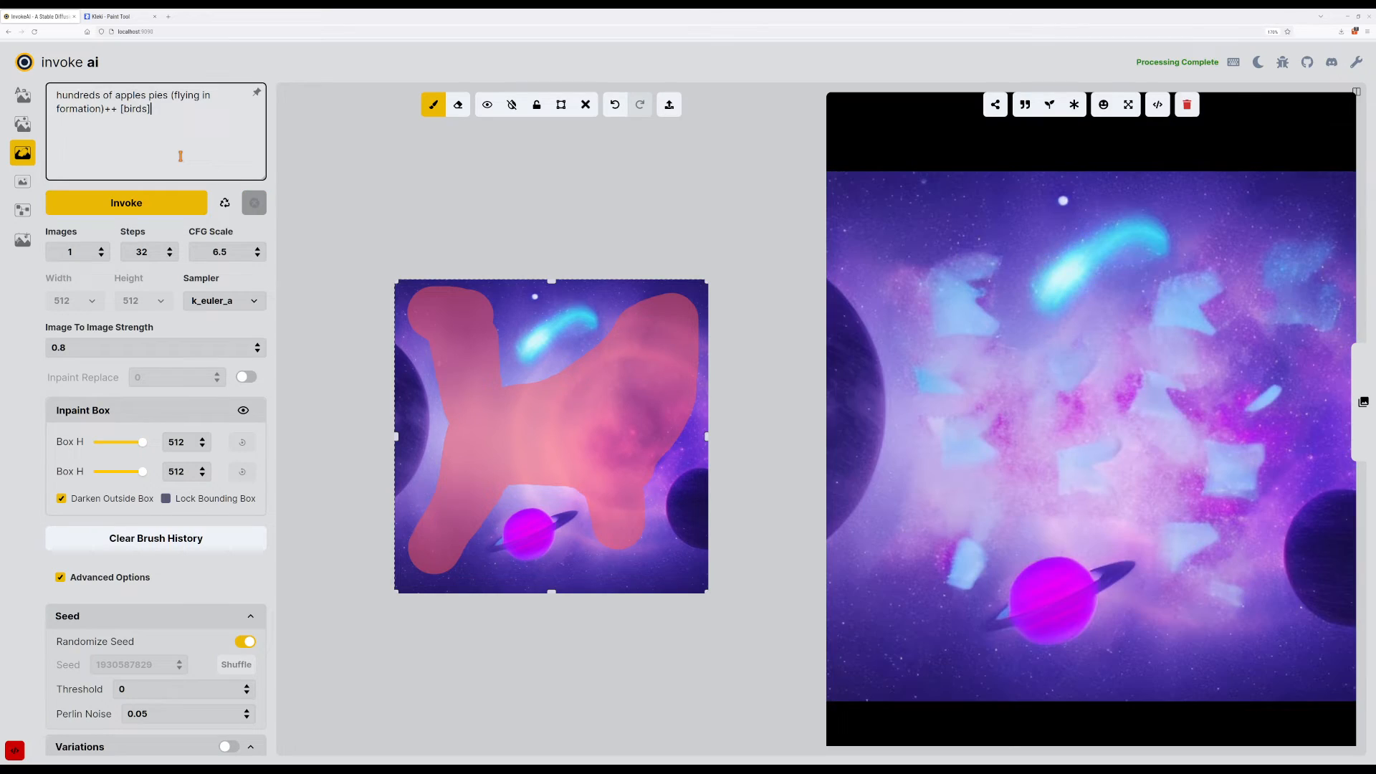
pyautogui.hotkey('ctrl', 'Return')
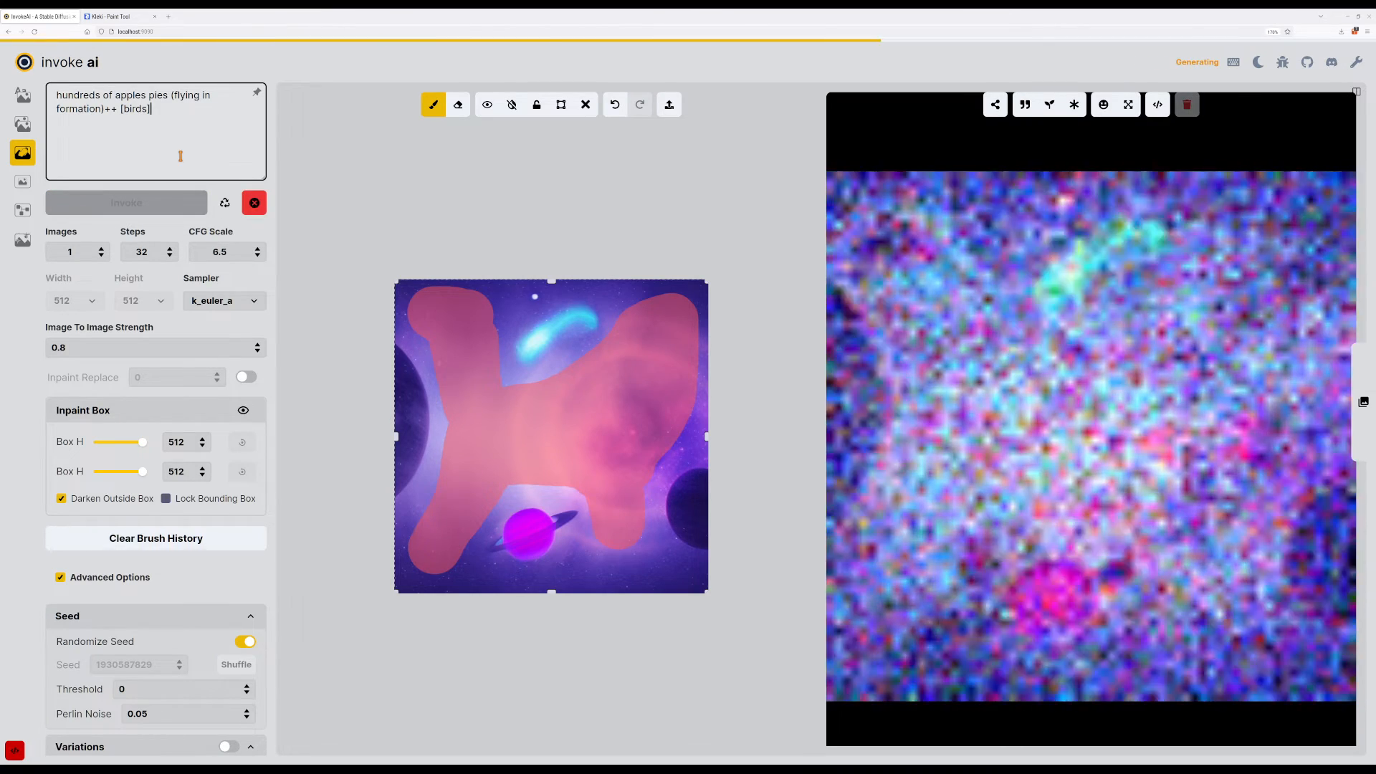
# Reword the prompt to "hundreds of (apple pies)+++ (flying in formation)++ [birds]" and generate two versions of the masked background.
pyautogui.press('Up')
pyautogui.press('Left')
pyautogui.press('Left')
pyautogui.press('BackSpace')
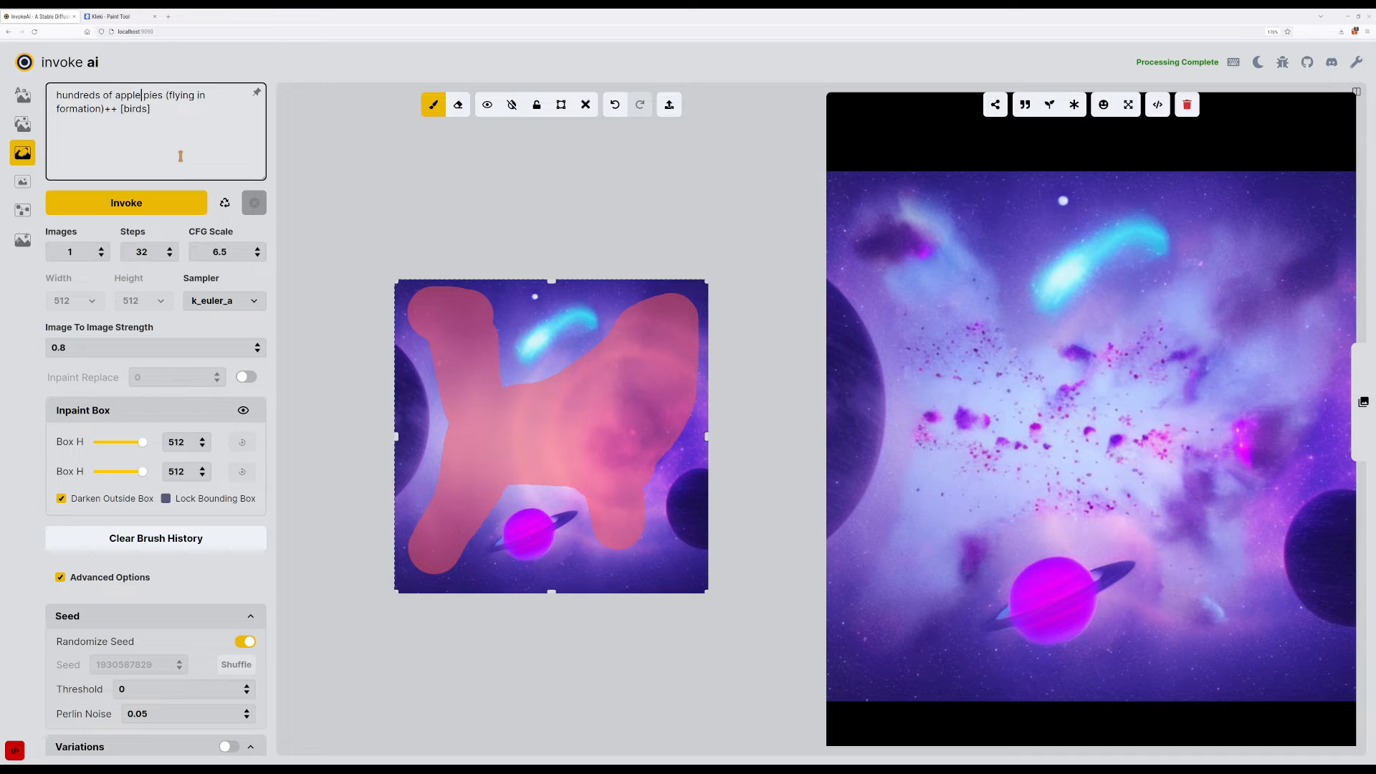
pyautogui.write(')')
pyautogui.press('BackSpace')
pyautogui.write('(')
pyautogui.hotkey('ctrl', 'Right')
pyautogui.hotkey('ctrl', 'Right')
pyautogui.write(')+++')
pyautogui.hotkey('ctrl', 'Return')
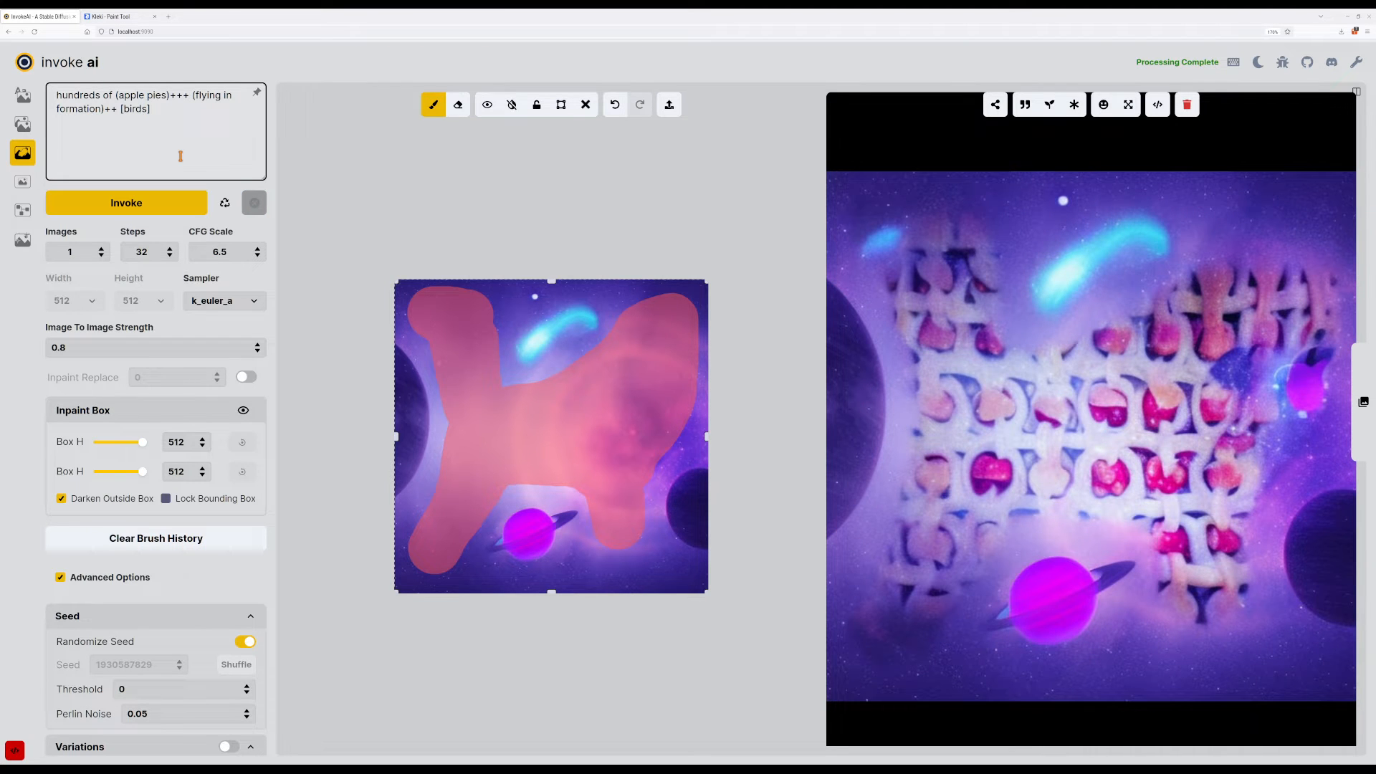
pyautogui.hotkey('ctrl', 'Return')
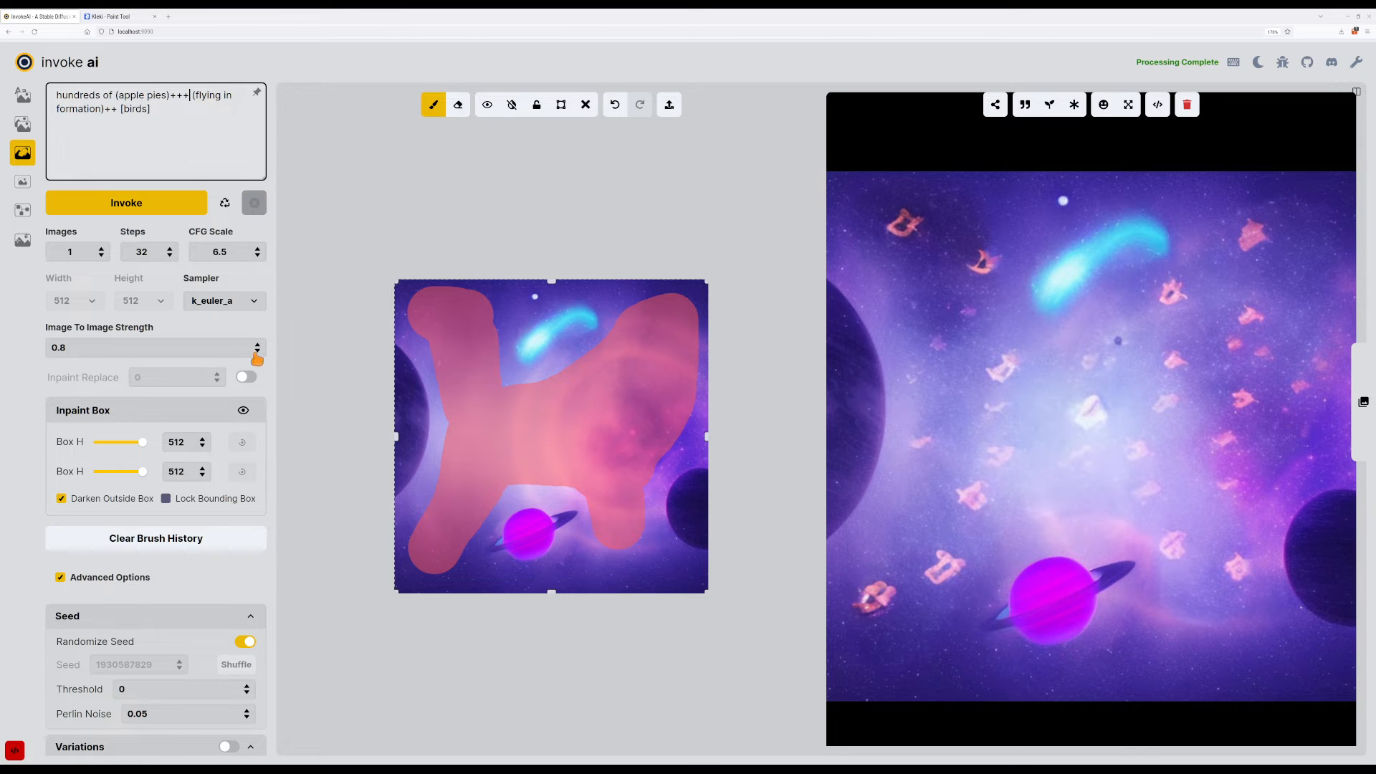
# Enable Inpaint Replace at 0.05 and generate the masked background with it.
pyautogui.click(247, 377)
pyautogui.click(216, 373)
pyautogui.click(154, 205)
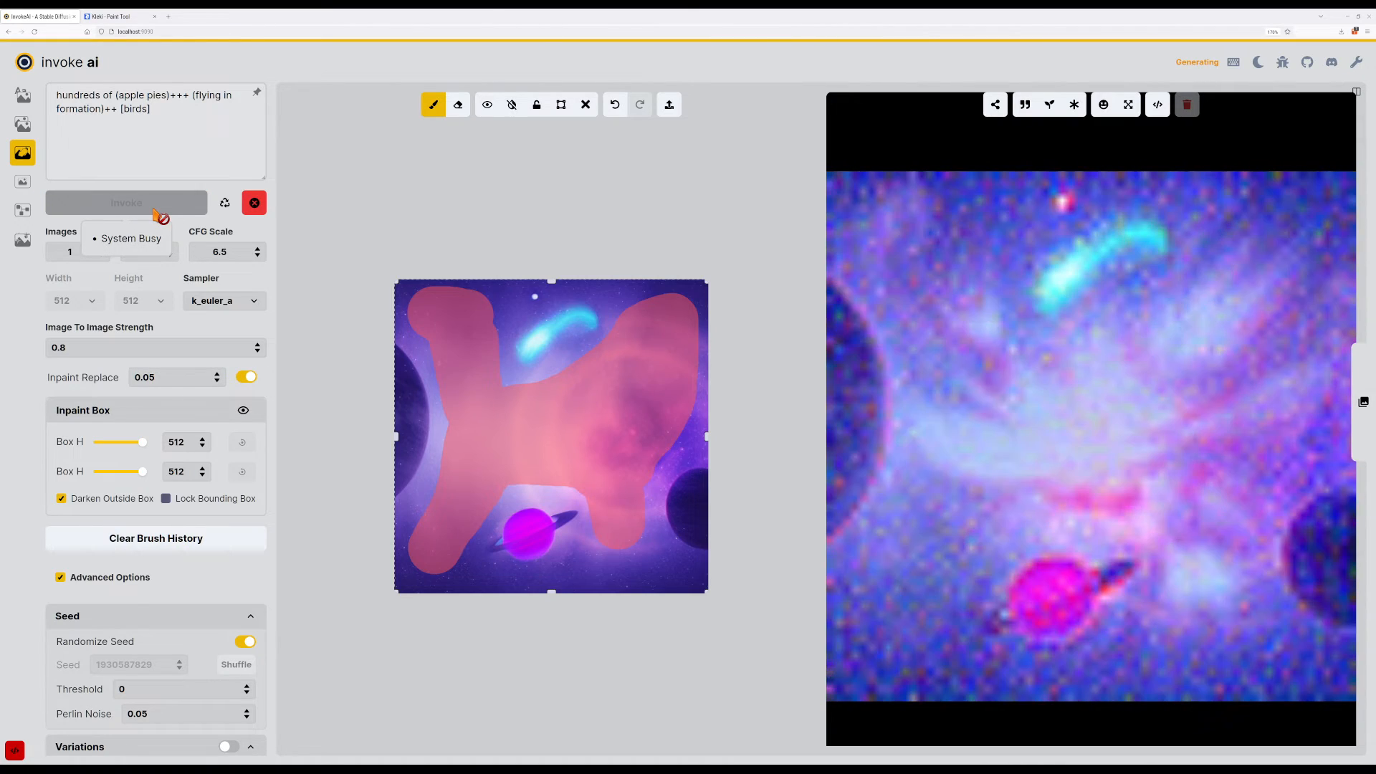
pyautogui.click(154, 205)
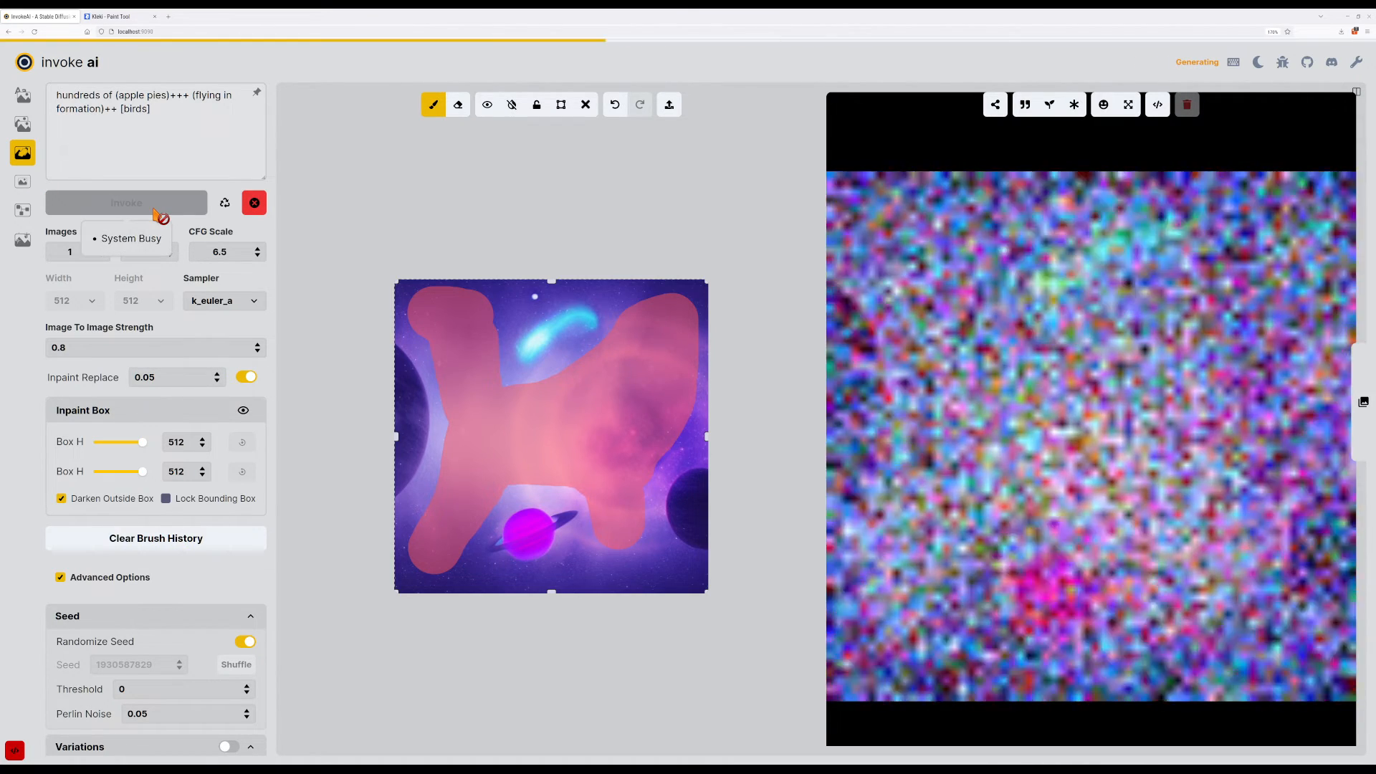
# Set Inpaint Replace to 0 and the CFG Scale to 4, and generate several versions of the masked background.
pyautogui.click(216, 380)
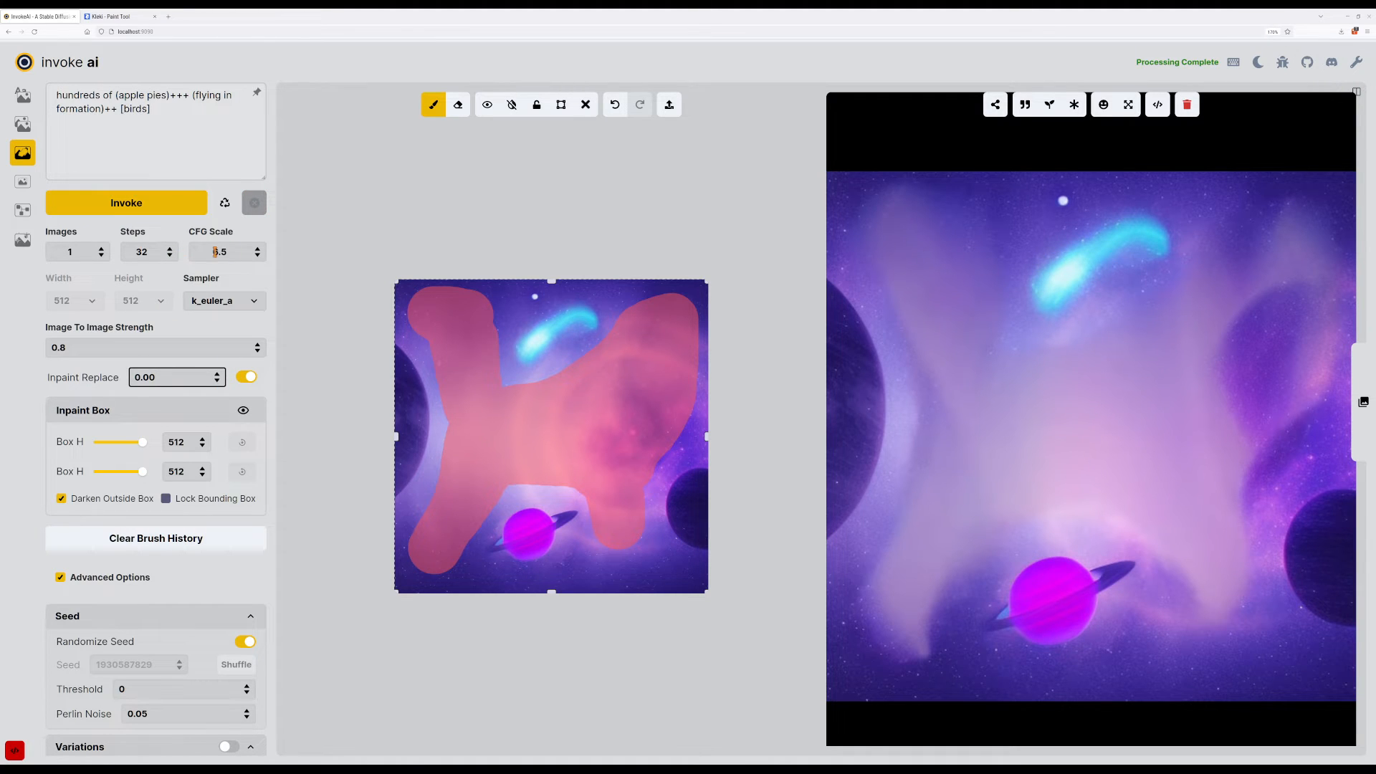
pyautogui.click(257, 248)
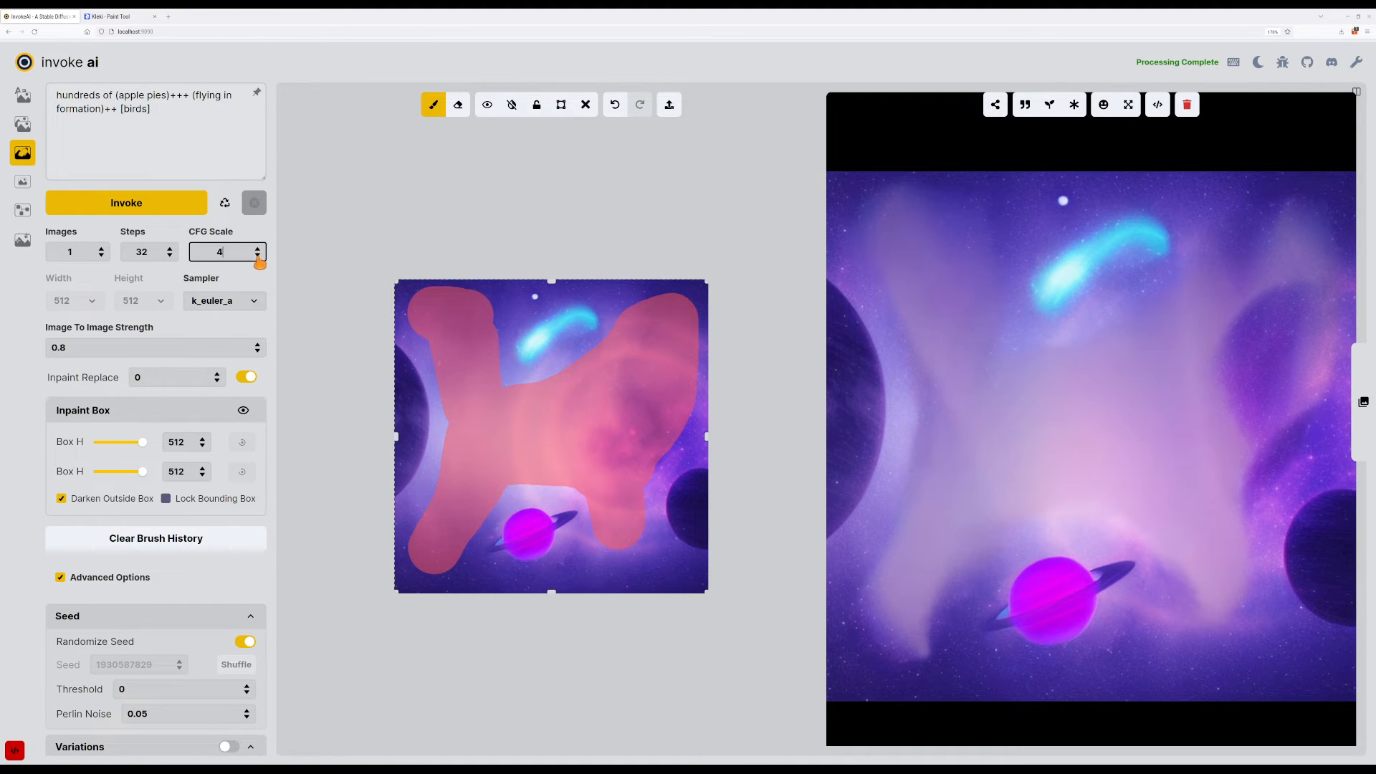
pyautogui.write('4')
pyautogui.click(192, 210)
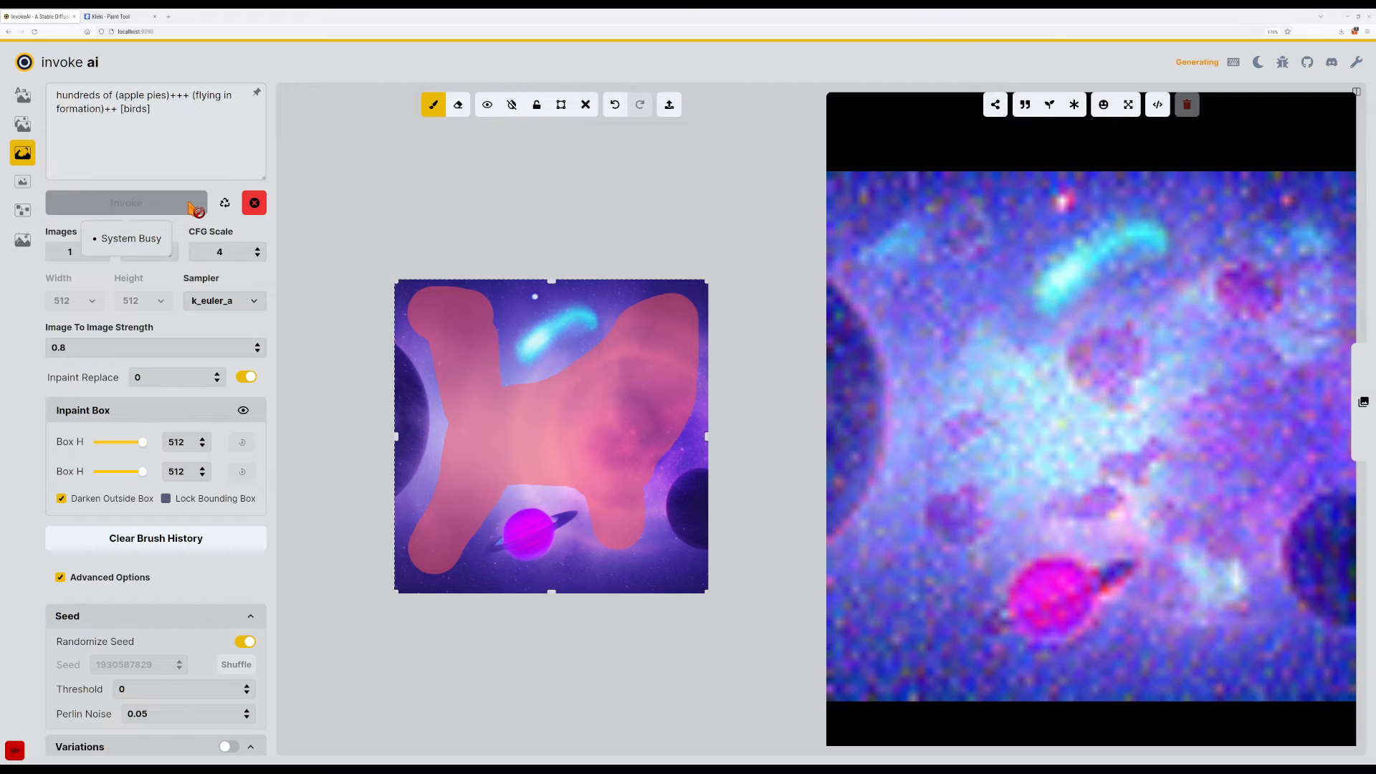
pyautogui.click(190, 206)
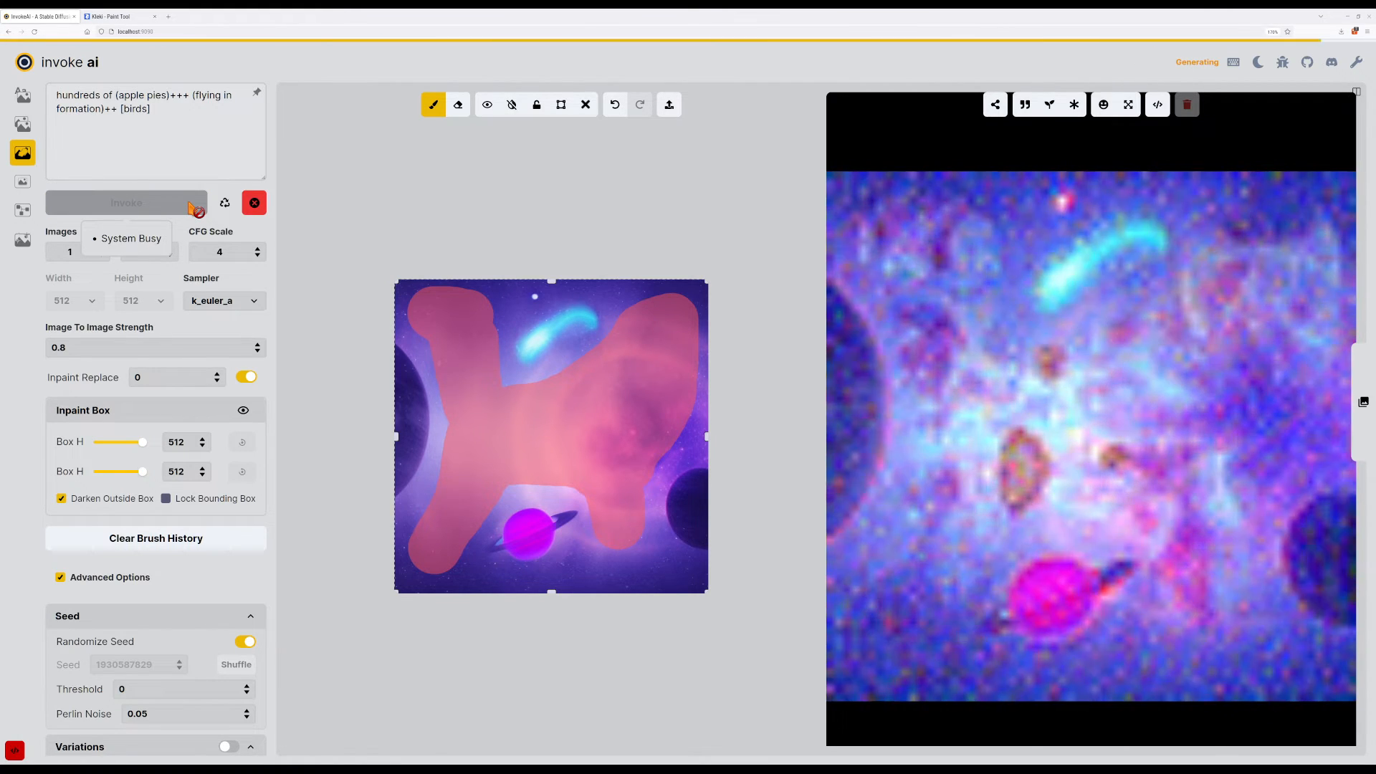
pyautogui.click(192, 208)
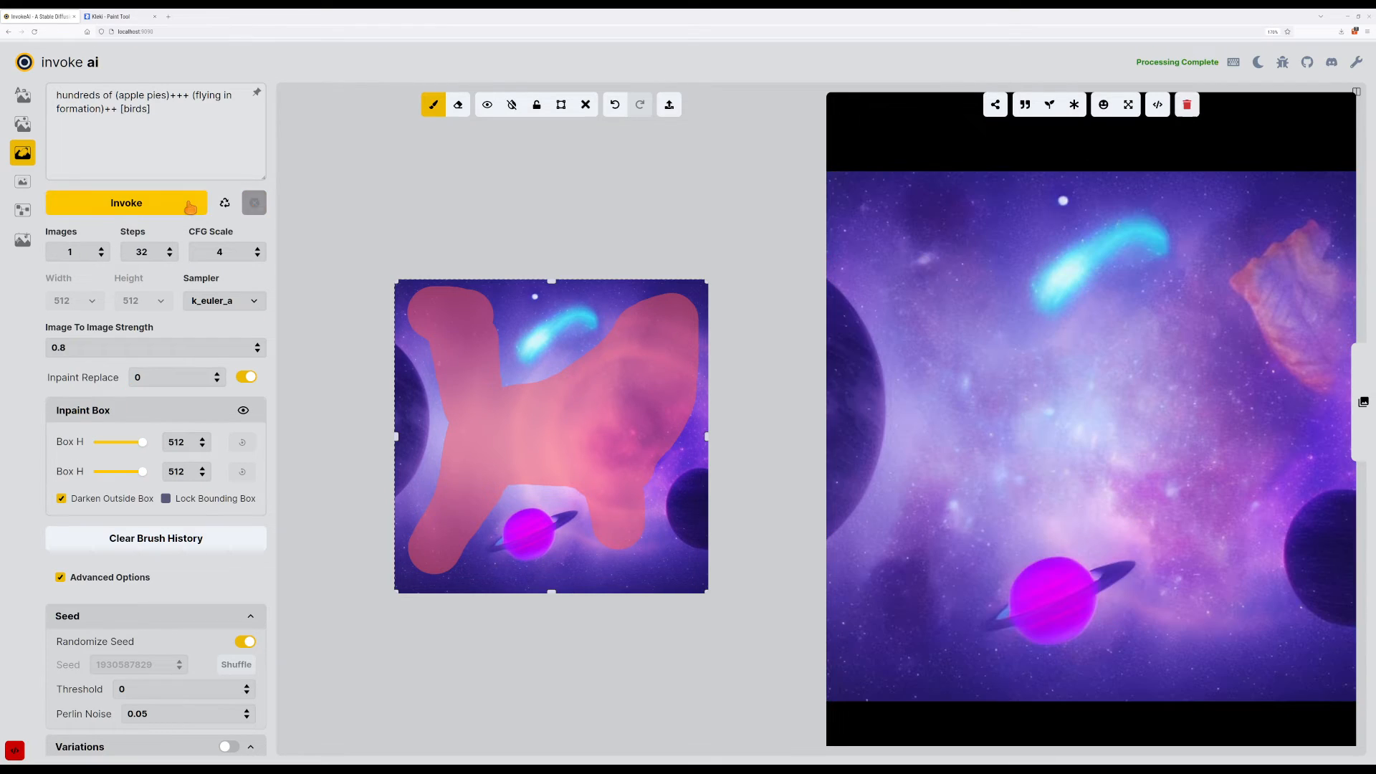
pyautogui.click(192, 207)
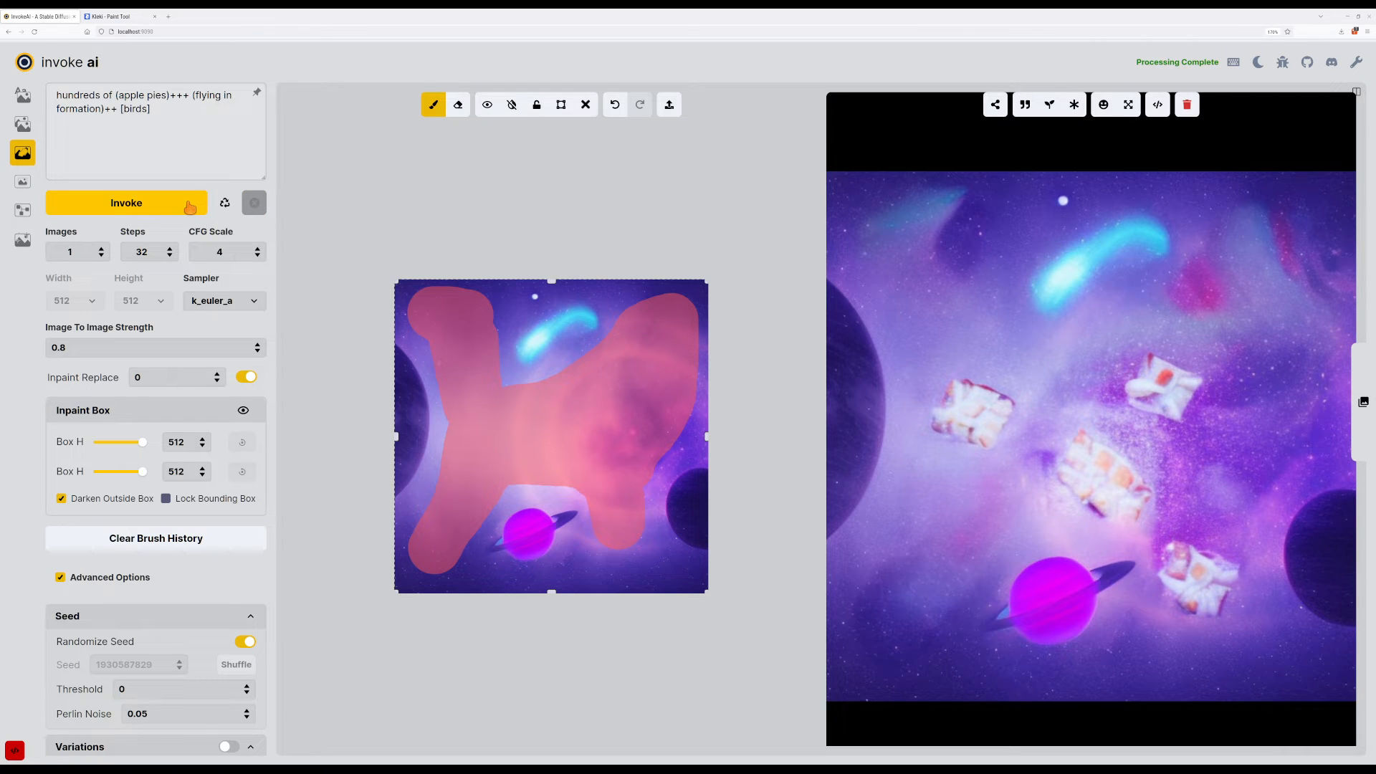
pyautogui.click(190, 207)
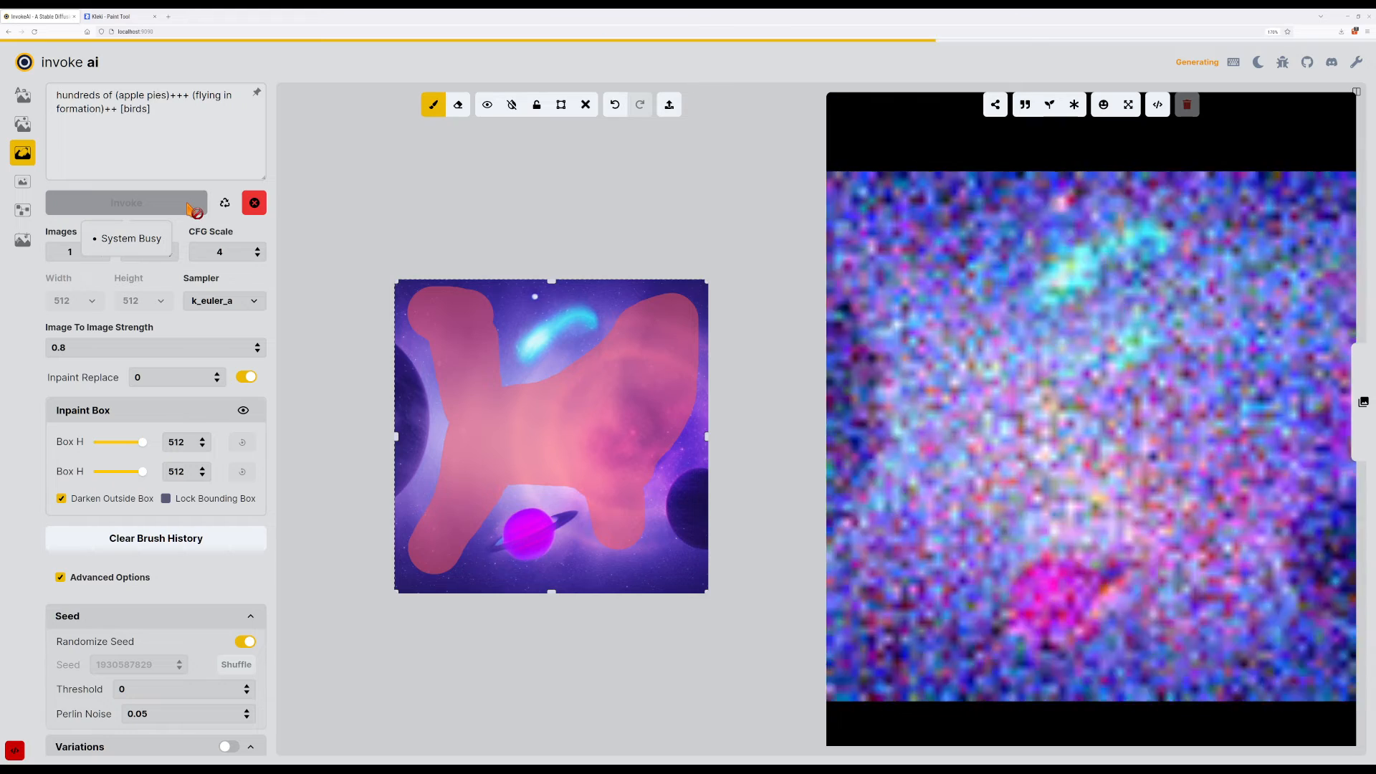
pyautogui.click(188, 208)
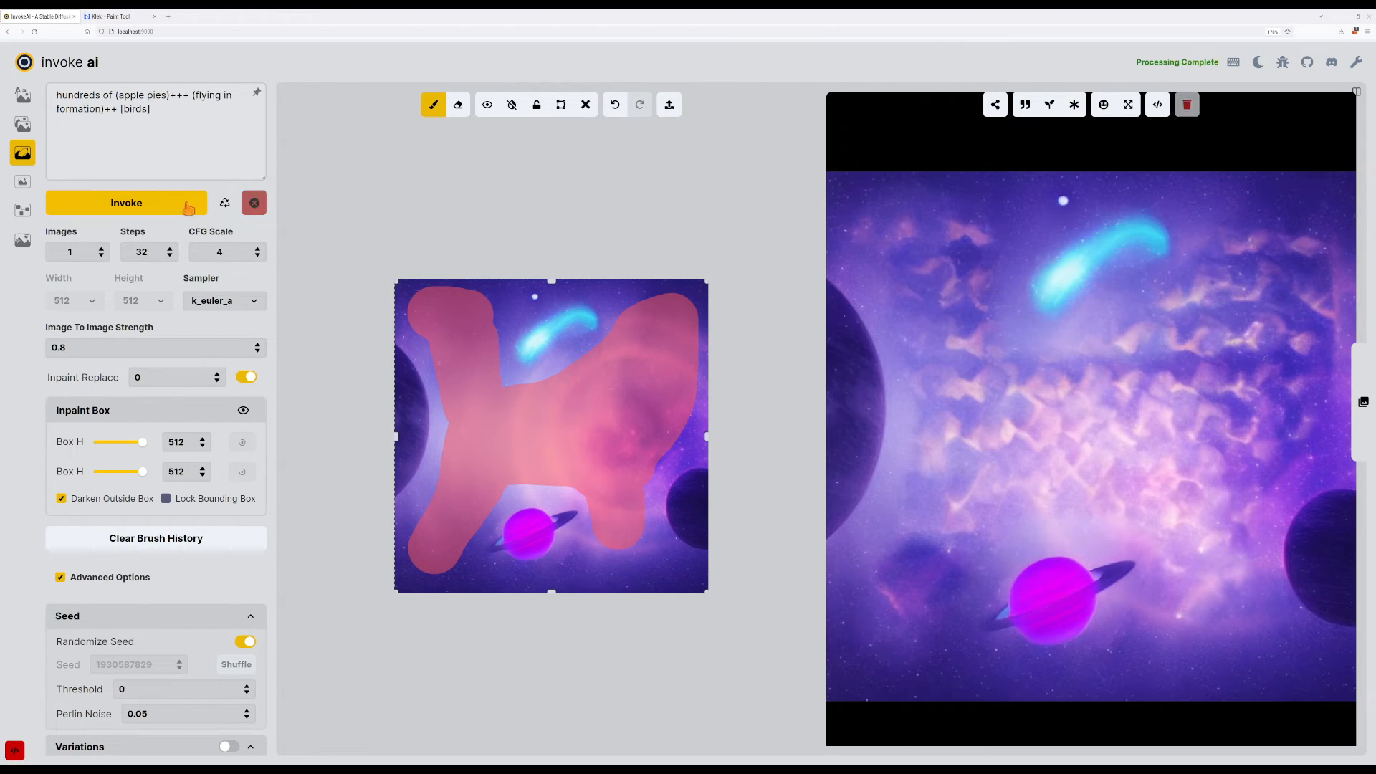
pyautogui.click(188, 208)
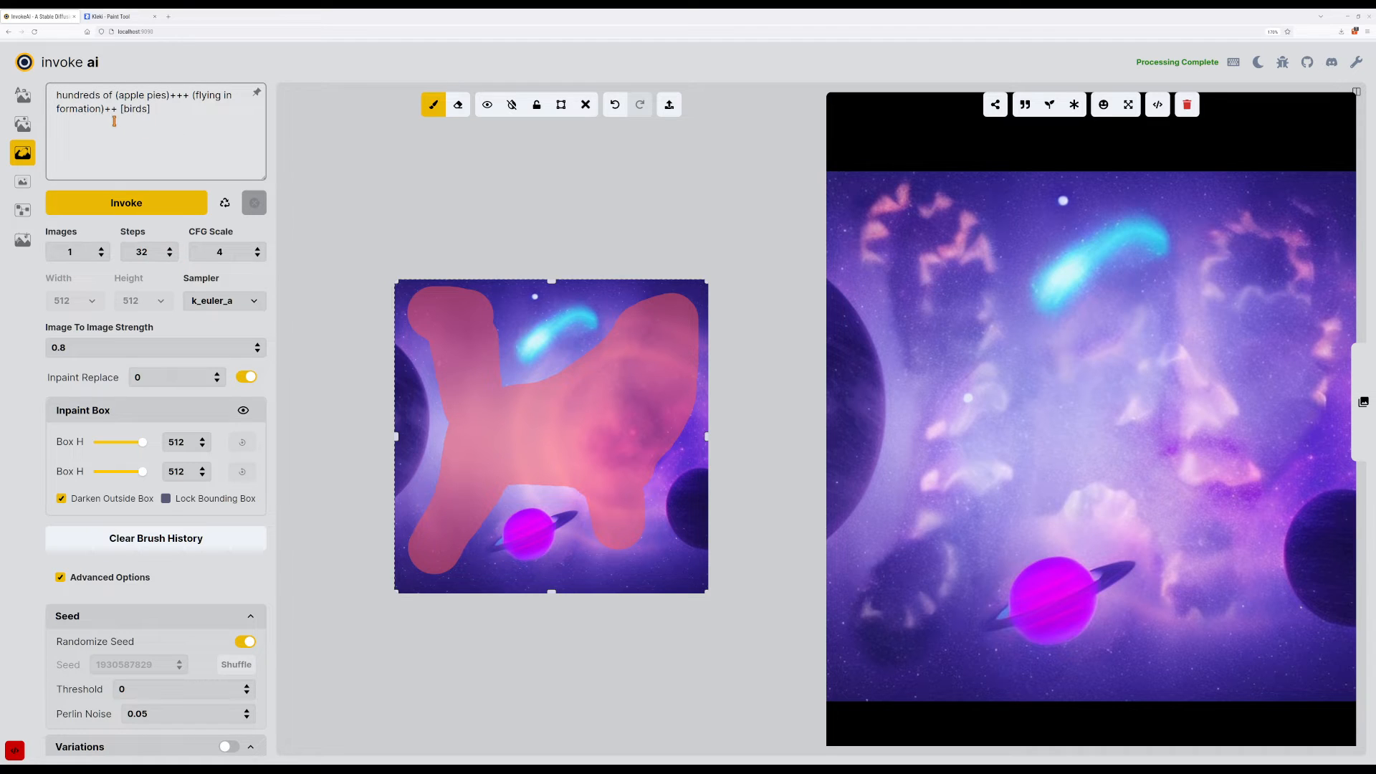
# Shorten the prompt to "hundreds of (apple pies)++", removing the flying in formation and birds wording.
pyautogui.click(114, 96)
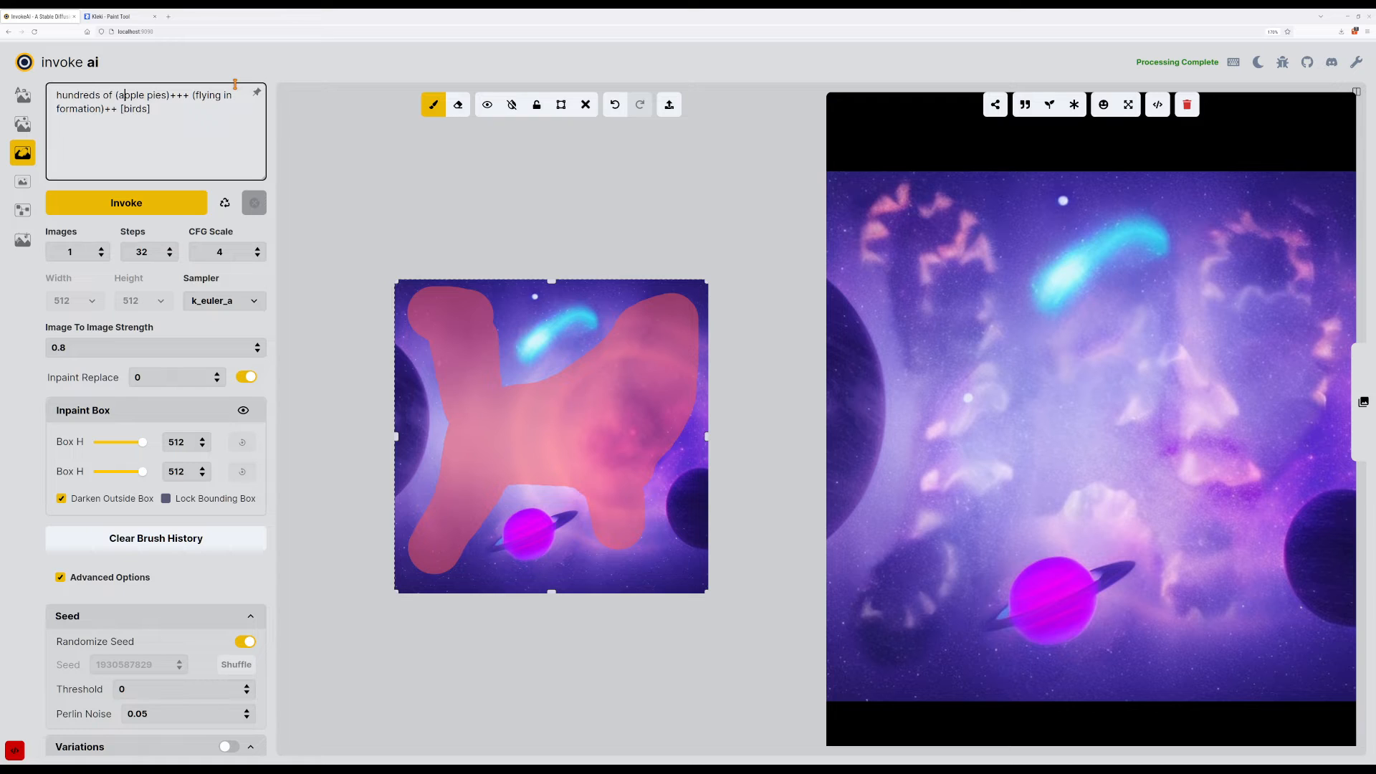
pyautogui.press('BackSpace')
pyautogui.press('Left')
pyautogui.press('Right')
pyautogui.hotkey('ctrl', 'shift', 'Right')
pyautogui.hotkey('ctrl', 'shift', 'Right')
pyautogui.hotkey('ctrl', 'shift', 'Left')
pyautogui.press('Left')
pyautogui.press('Left')
pyautogui.hotkey('ctrl', 'shift', 'Right')
pyautogui.hotkey('ctrl', 'shift', 'Right')
pyautogui.hotkey('ctrl', 'shift', 'Right')
pyautogui.hotkey('ctrl', 'shift', 'Right')
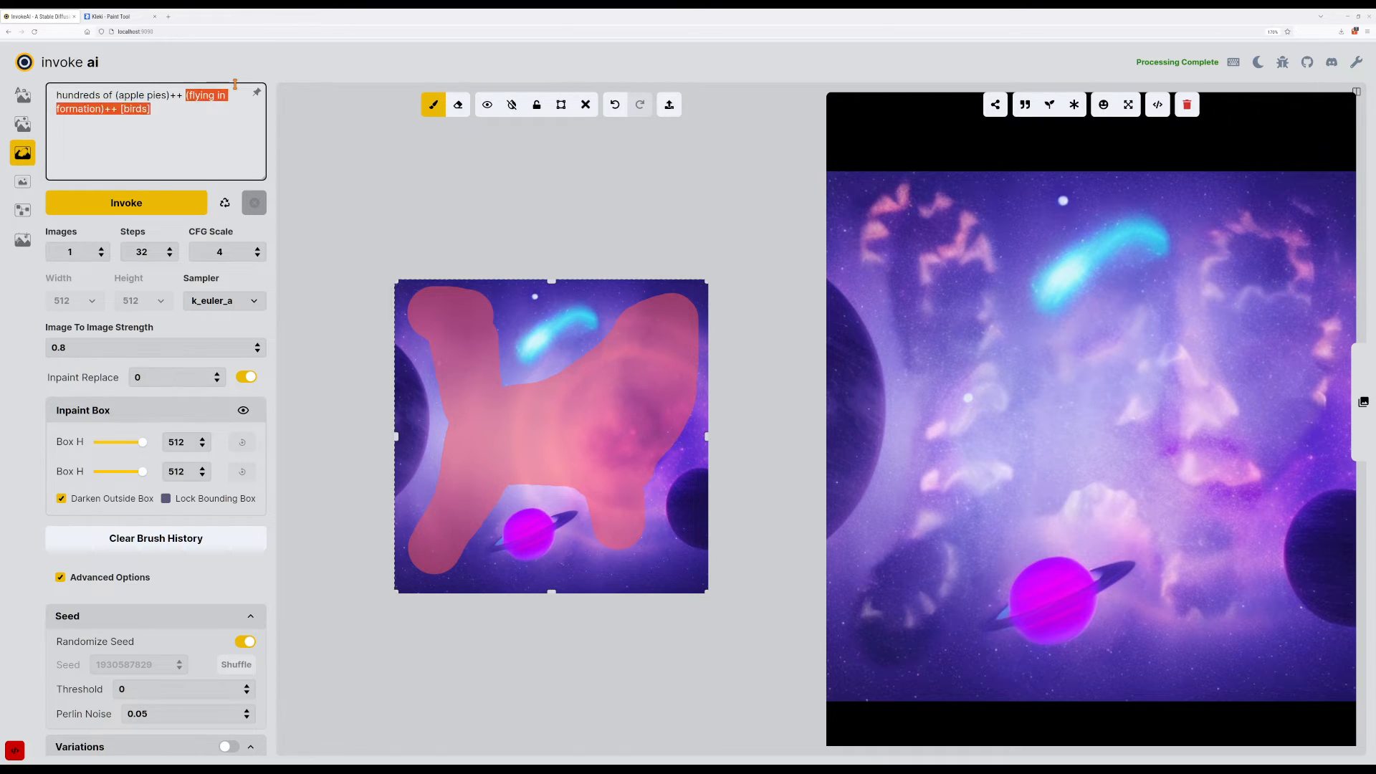
pyautogui.hotkey('ctrl', 'shift', 'Left')
pyautogui.hotkey('shift', 'End')
pyautogui.press('BackSpace')
# Generate three versions of the masked background with the shortened apple pies prompt.
pyautogui.hotkey('ctrl', 'Return')
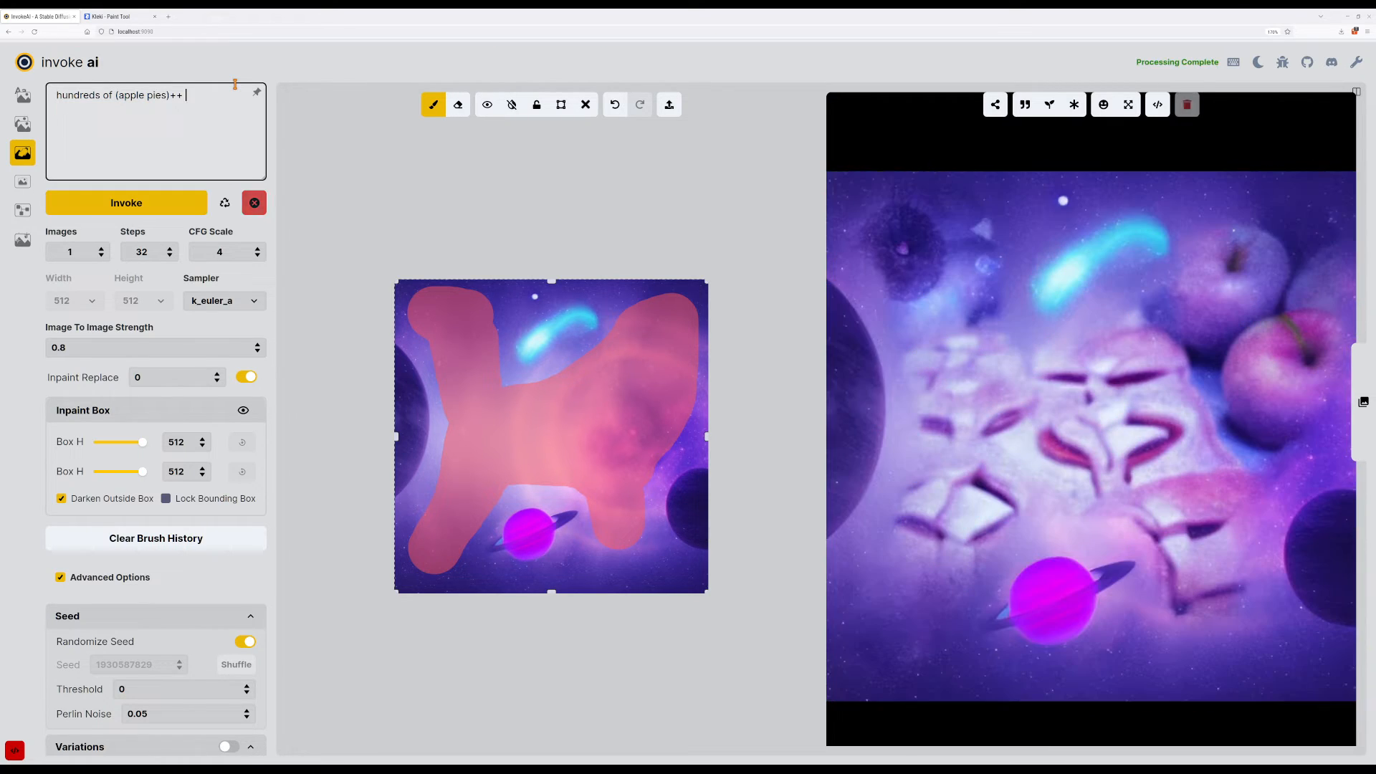
pyautogui.hotkey('ctrl', 'Return')
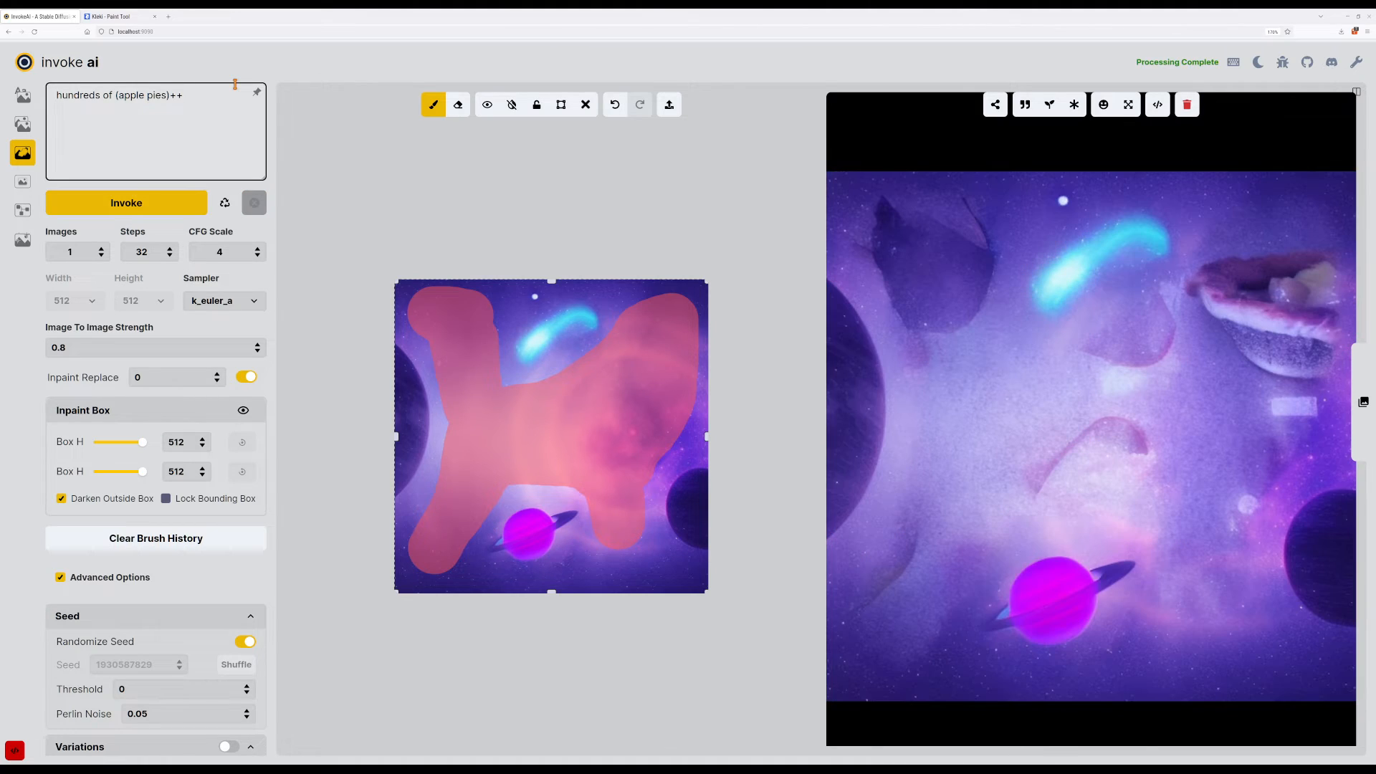
pyautogui.hotkey('ctrl', 'Return')
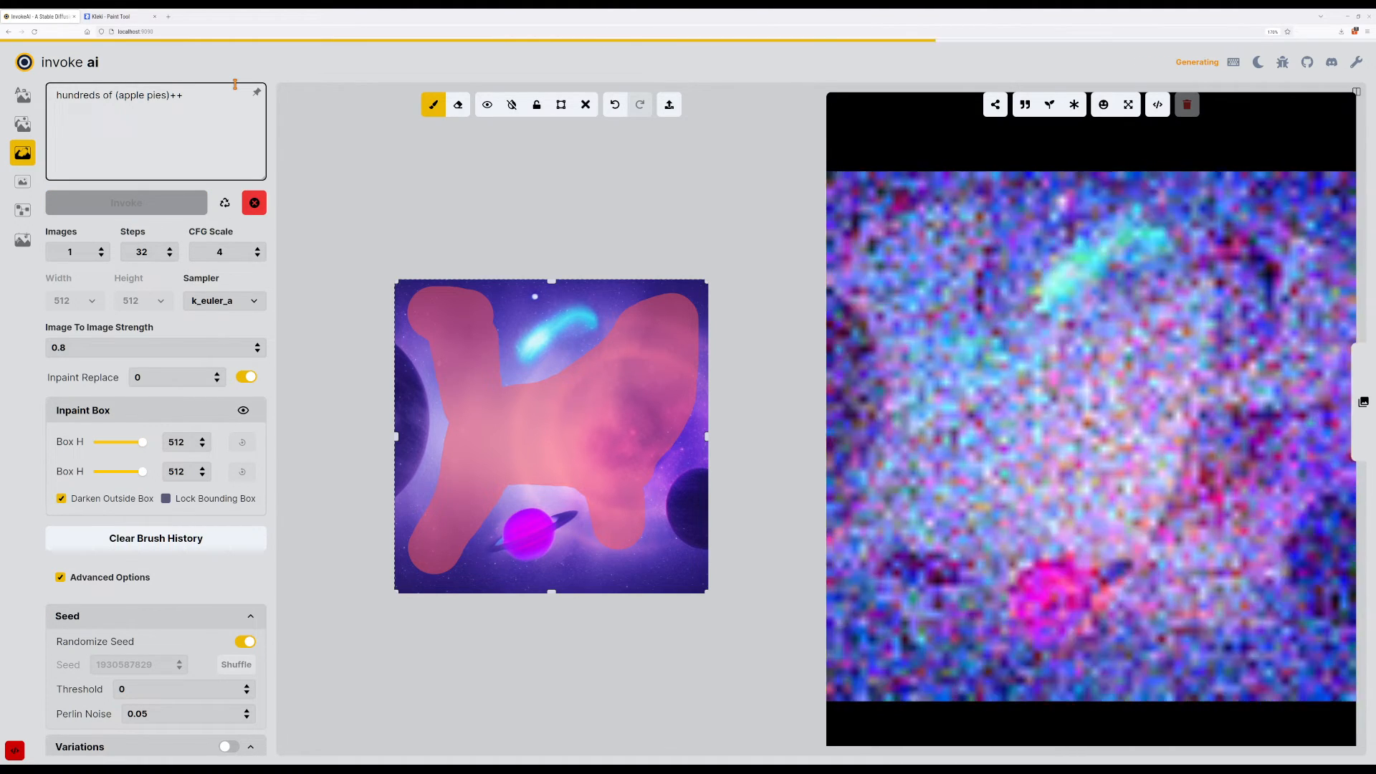
# Inpaint the masked area with the prompt "hundreds of (apple pies)++" and again with "hundreds of (apple pies)++ rows".
pyautogui.hotkey('ctrl', 'Return')
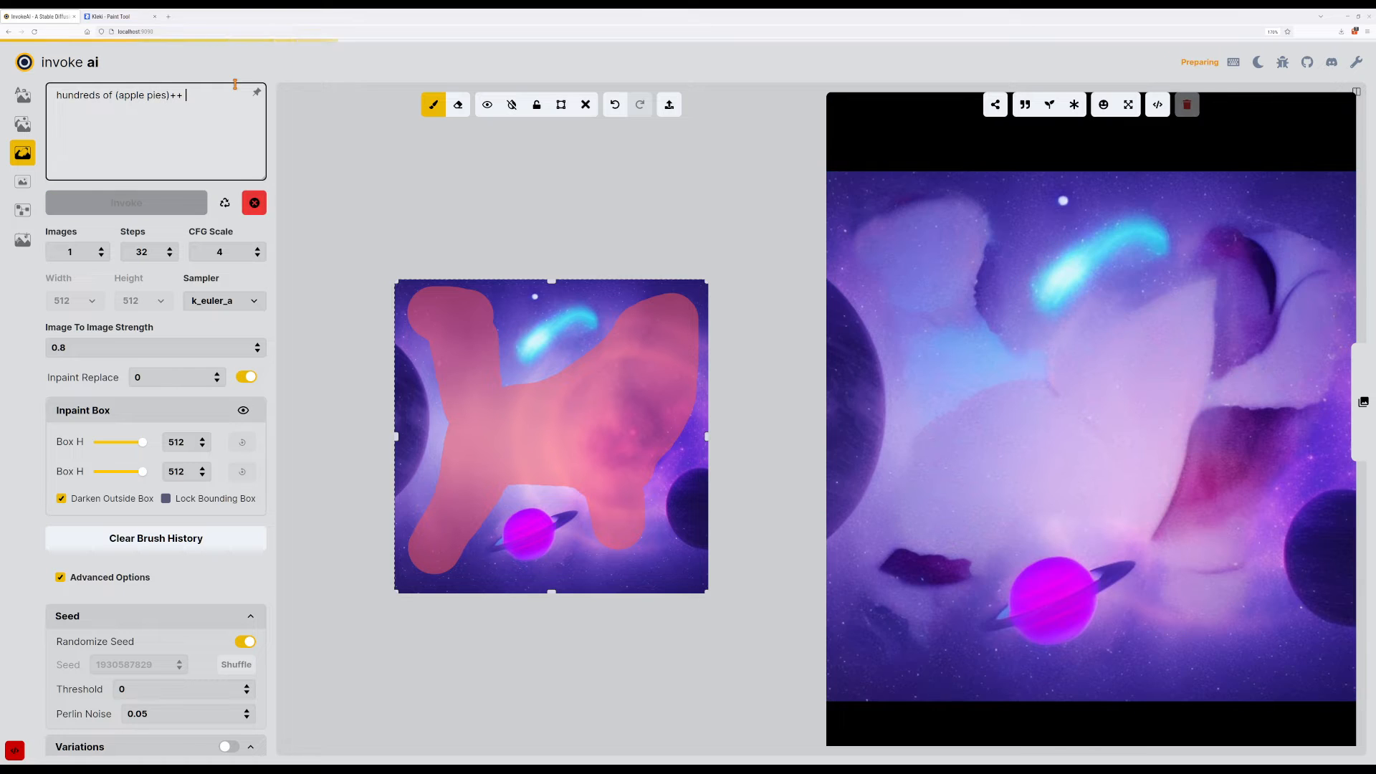
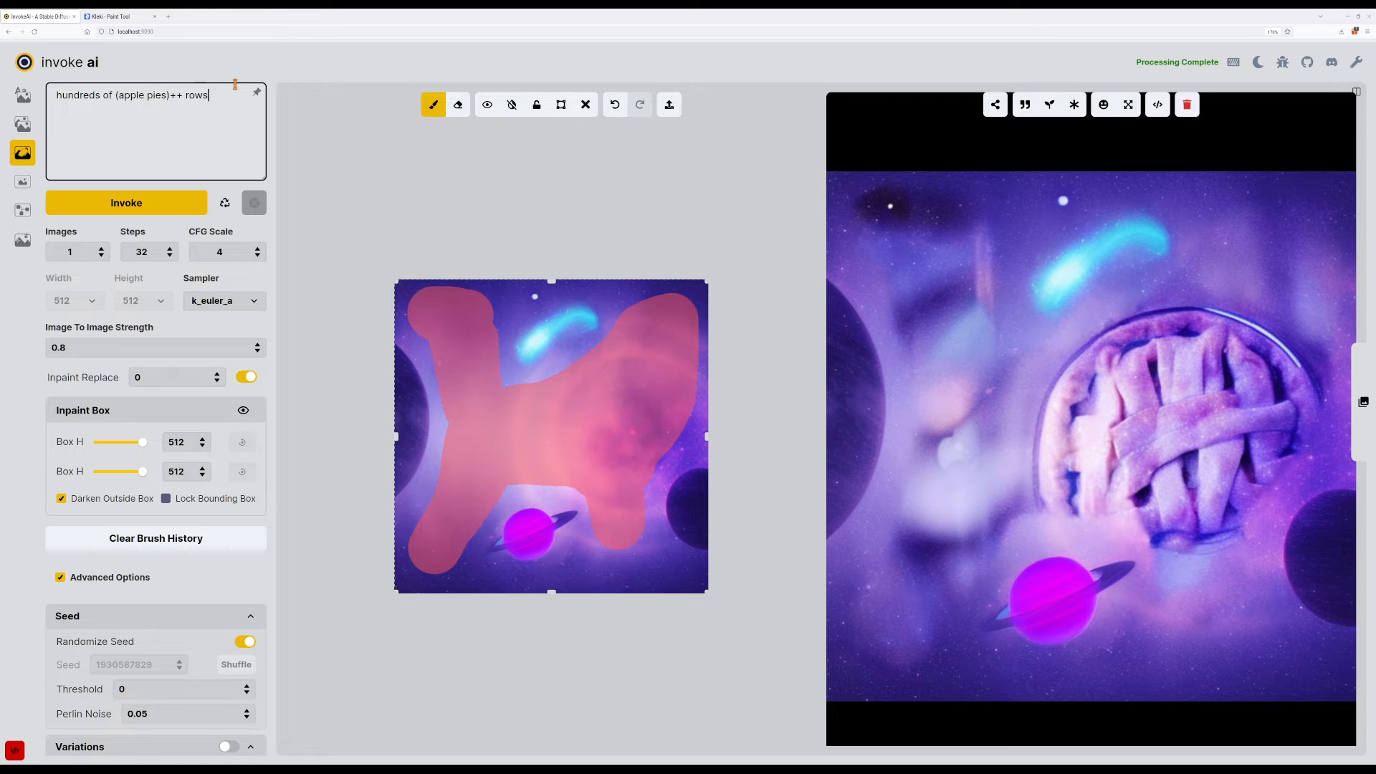
pyautogui.hotkey('ctrl', 'Return')
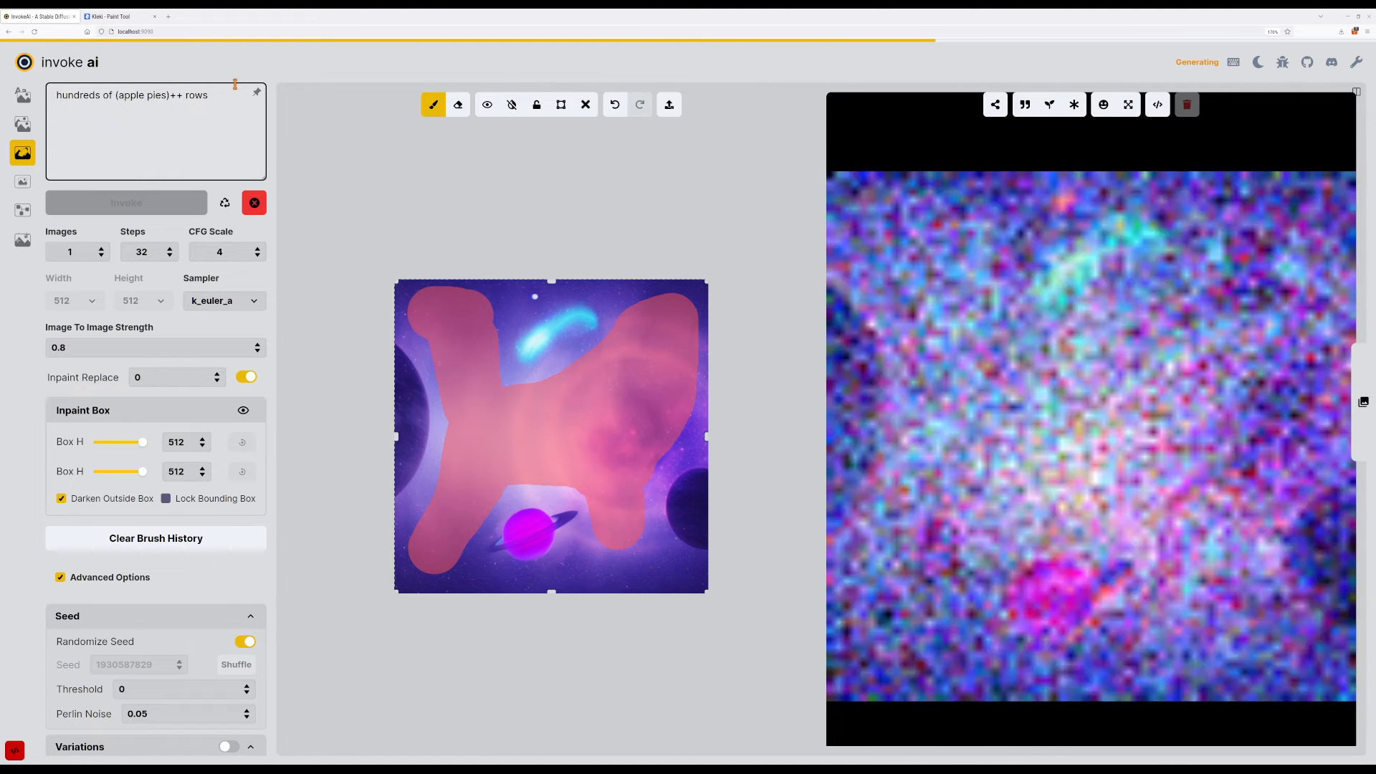
# Reword the prompt to "hundreds of rows of (apple pies)++" and generate the inpainting.
pyautogui.hotkey('ctrl', 'shift', 'Left')
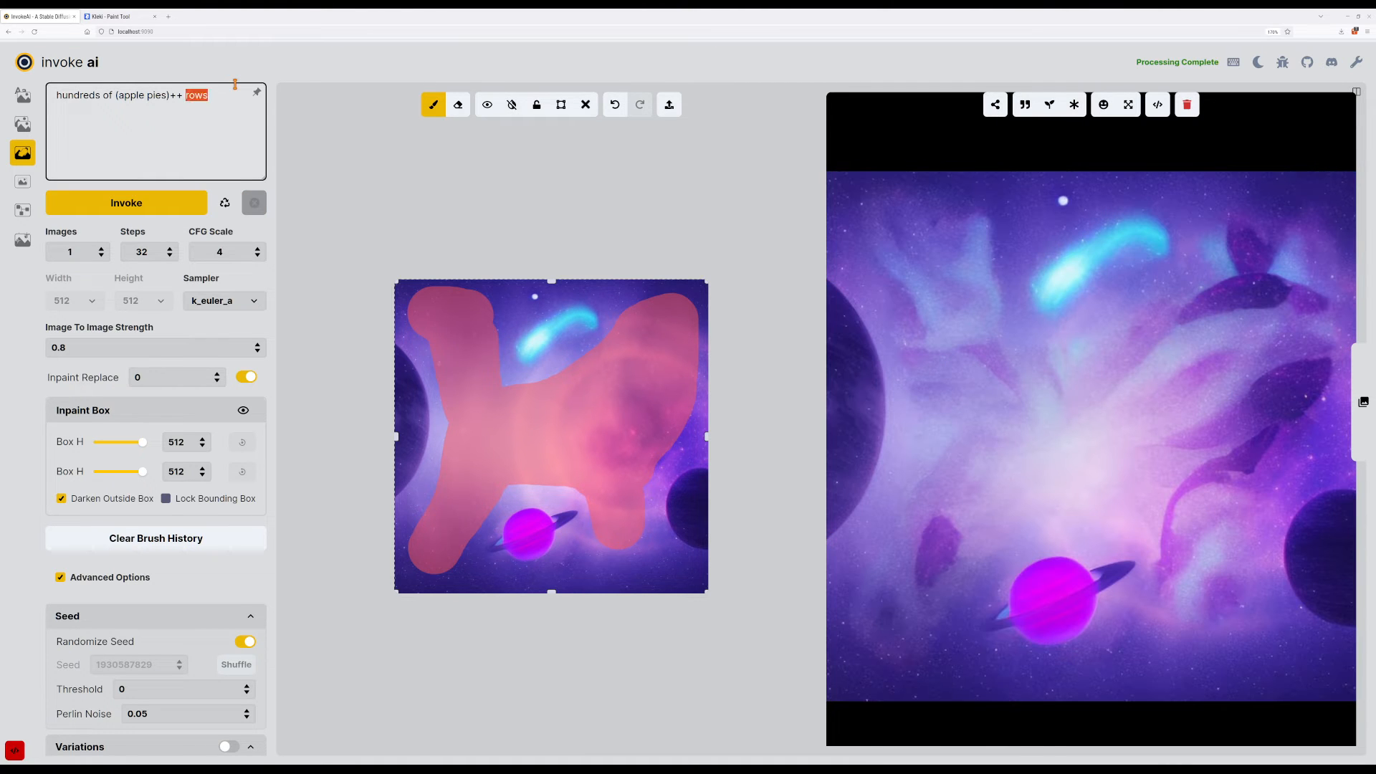
pyautogui.press('BackSpace')
pyautogui.write('rows of')
pyautogui.hotkey('ctrl', 'Return')
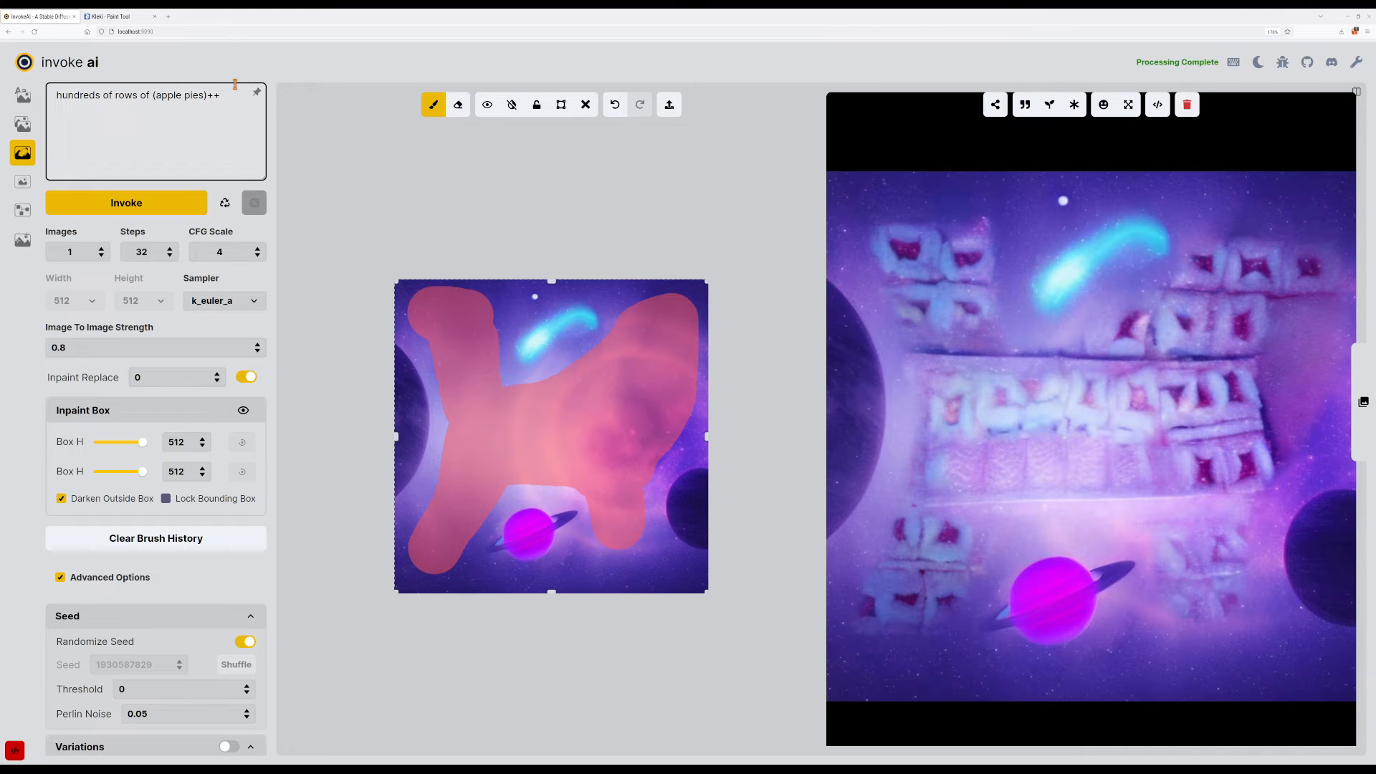
# Generate a series of further inpainting variations with the "hundreds of rows of (apple pies)++" prompt.
pyautogui.hotkey('ctrl', 'Return')
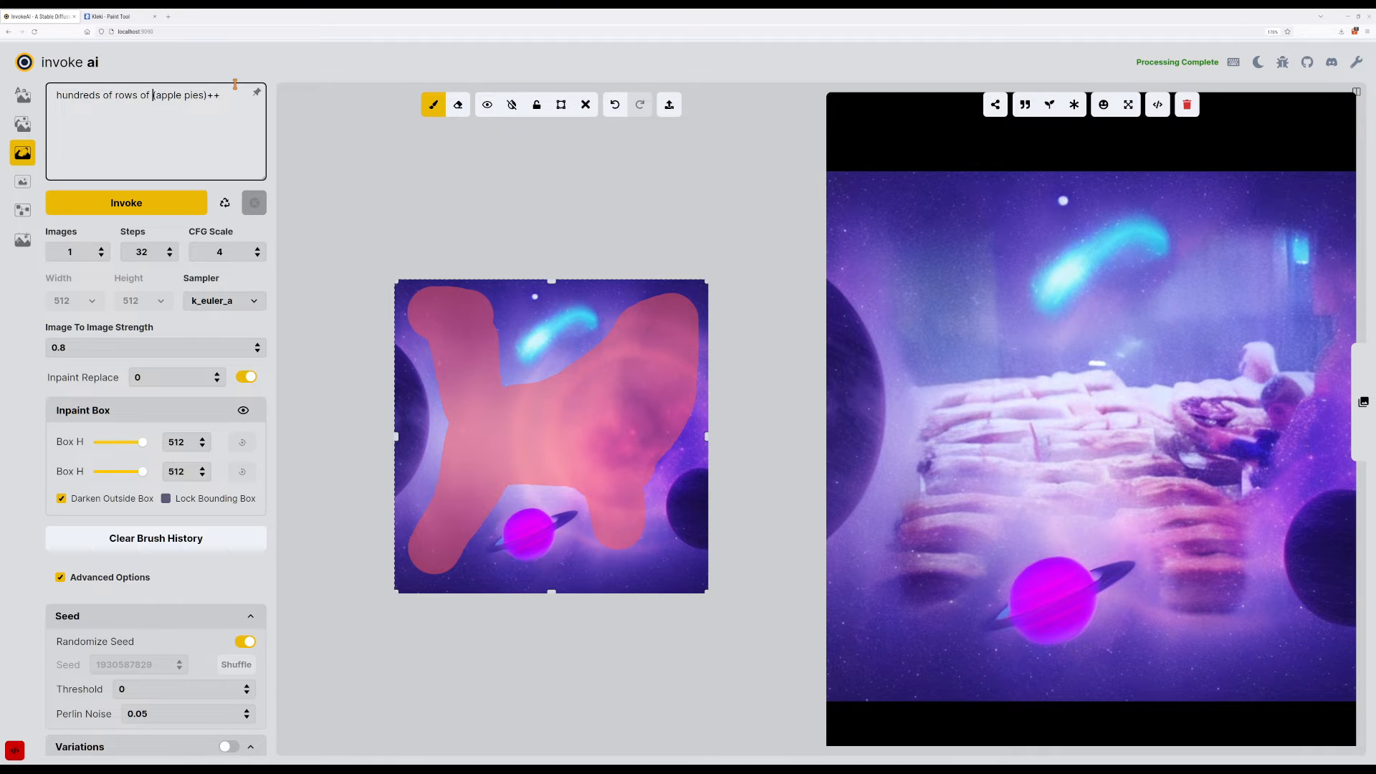
pyautogui.hotkey('ctrl', 'Return')
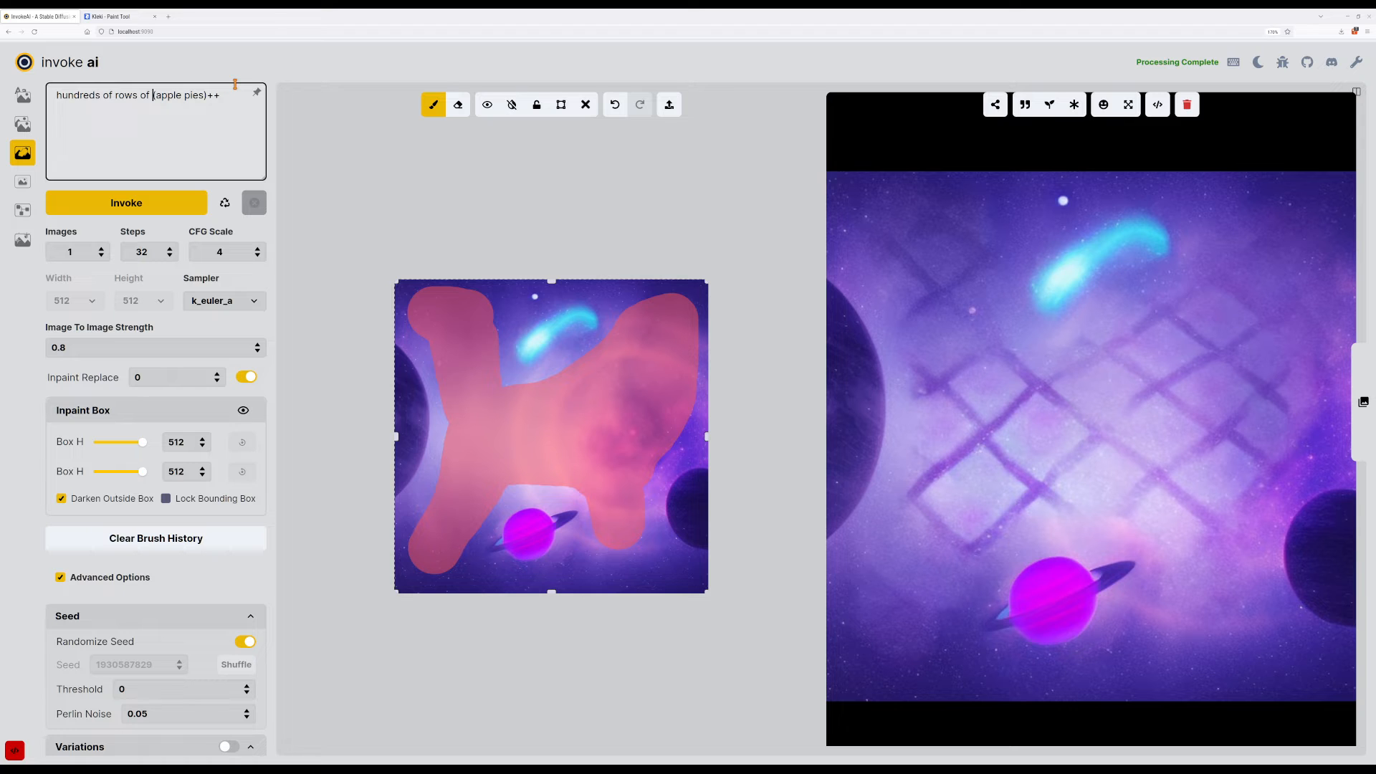
pyautogui.hotkey('ctrl', 'Return')
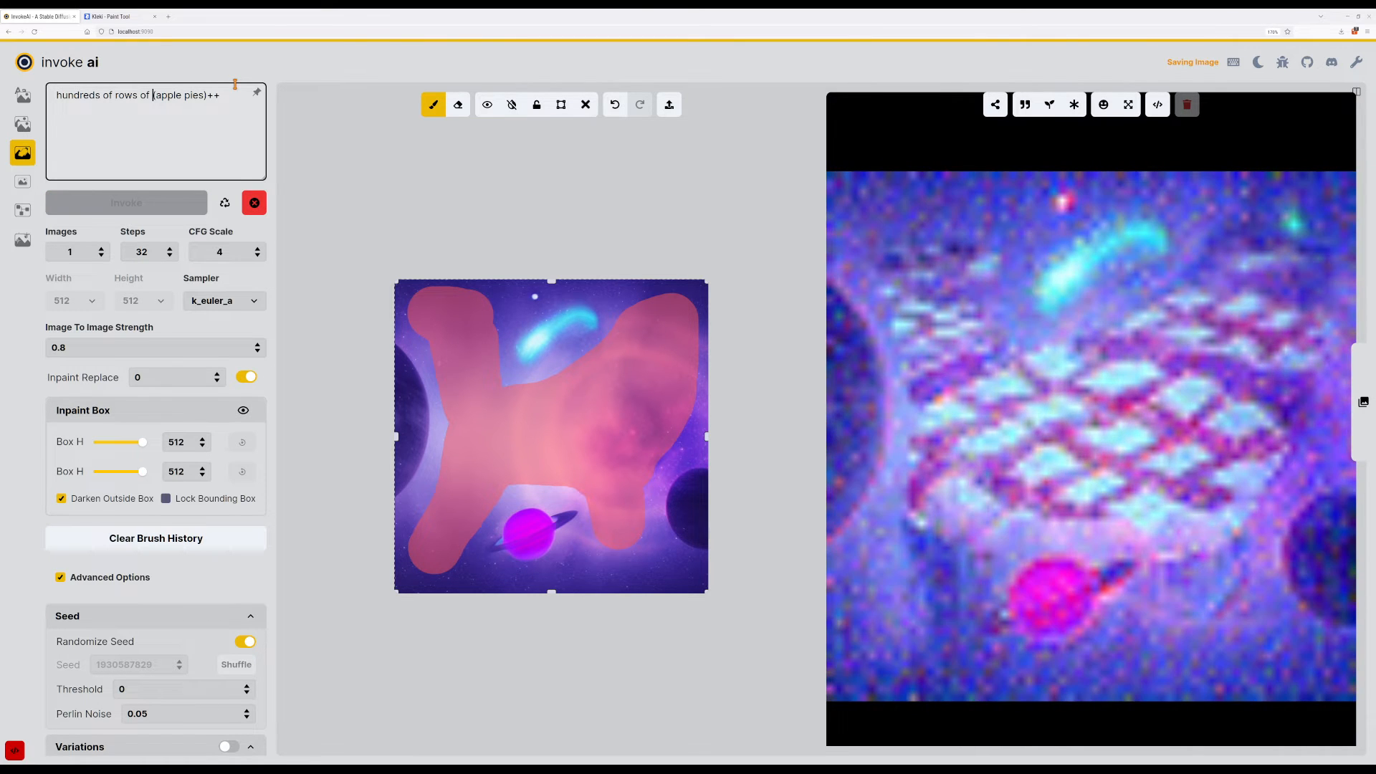
pyautogui.hotkey('ctrl', 'Return')
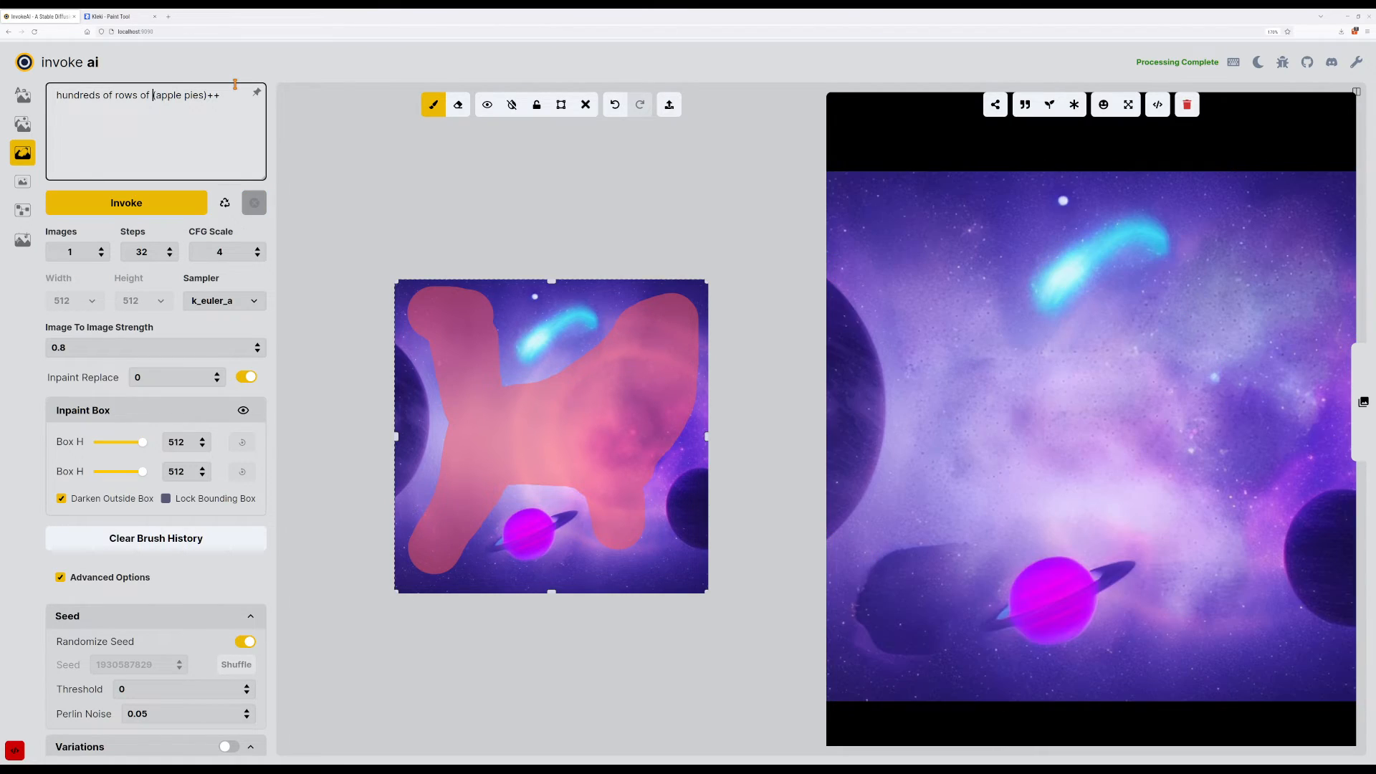
pyautogui.hotkey('ctrl', 'Return')
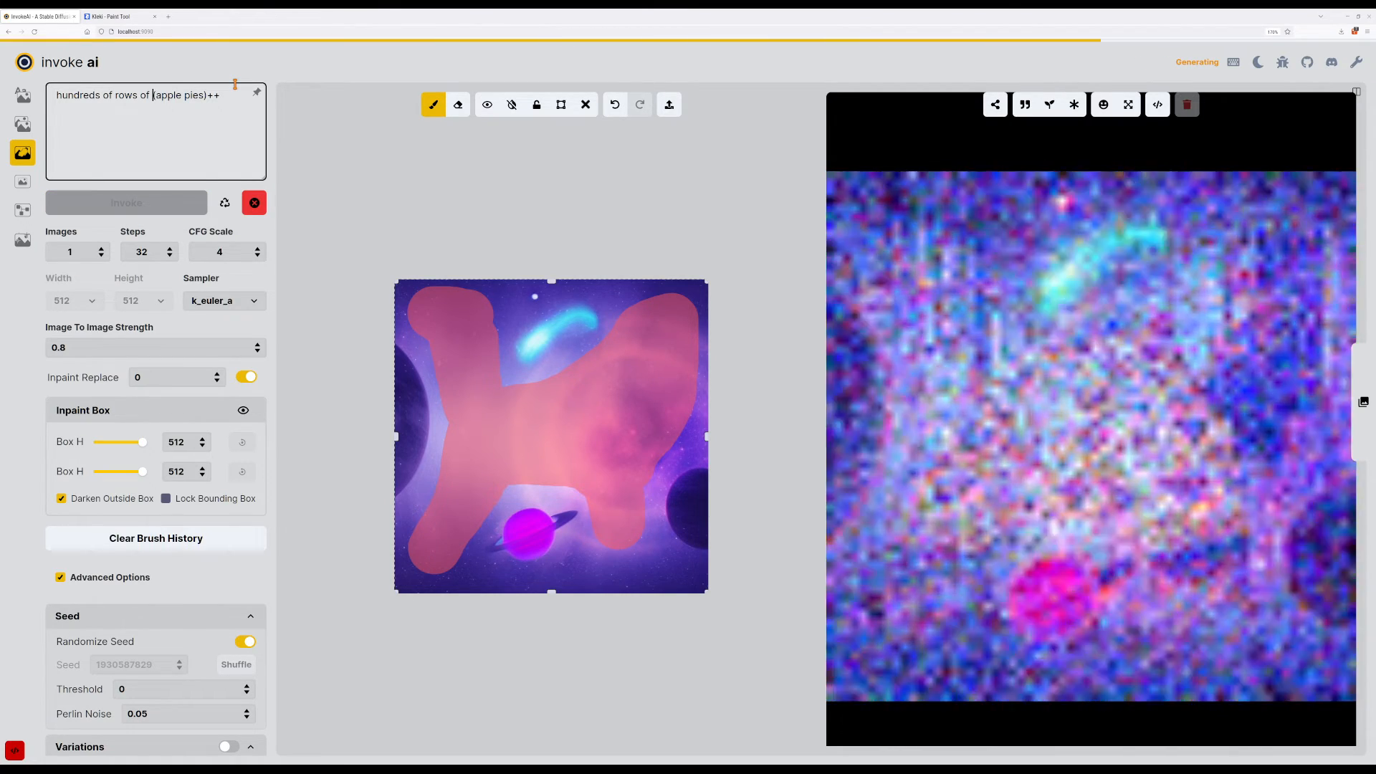
pyautogui.hotkey('ctrl', 'Return')
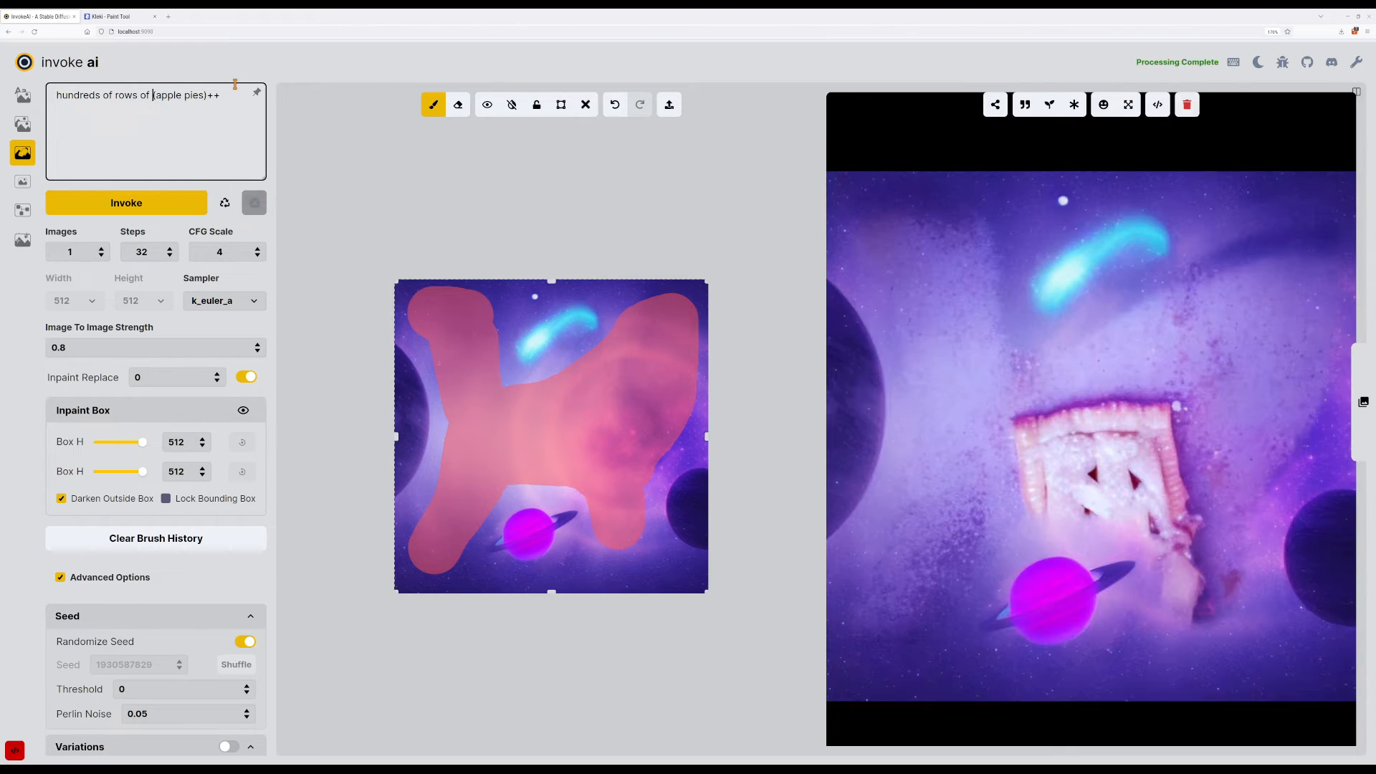
pyautogui.hotkey('ctrl', 'Return')
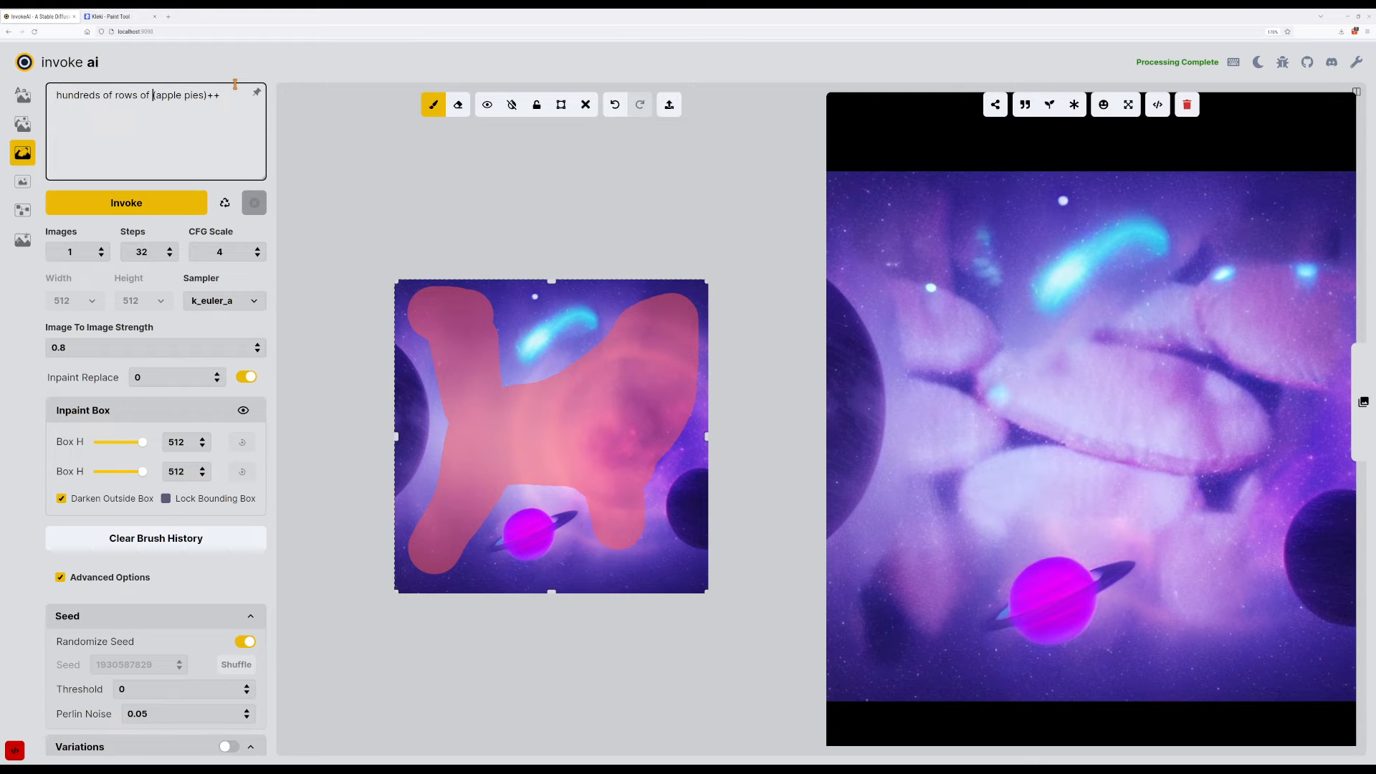
pyautogui.hotkey('ctrl', 'Return')
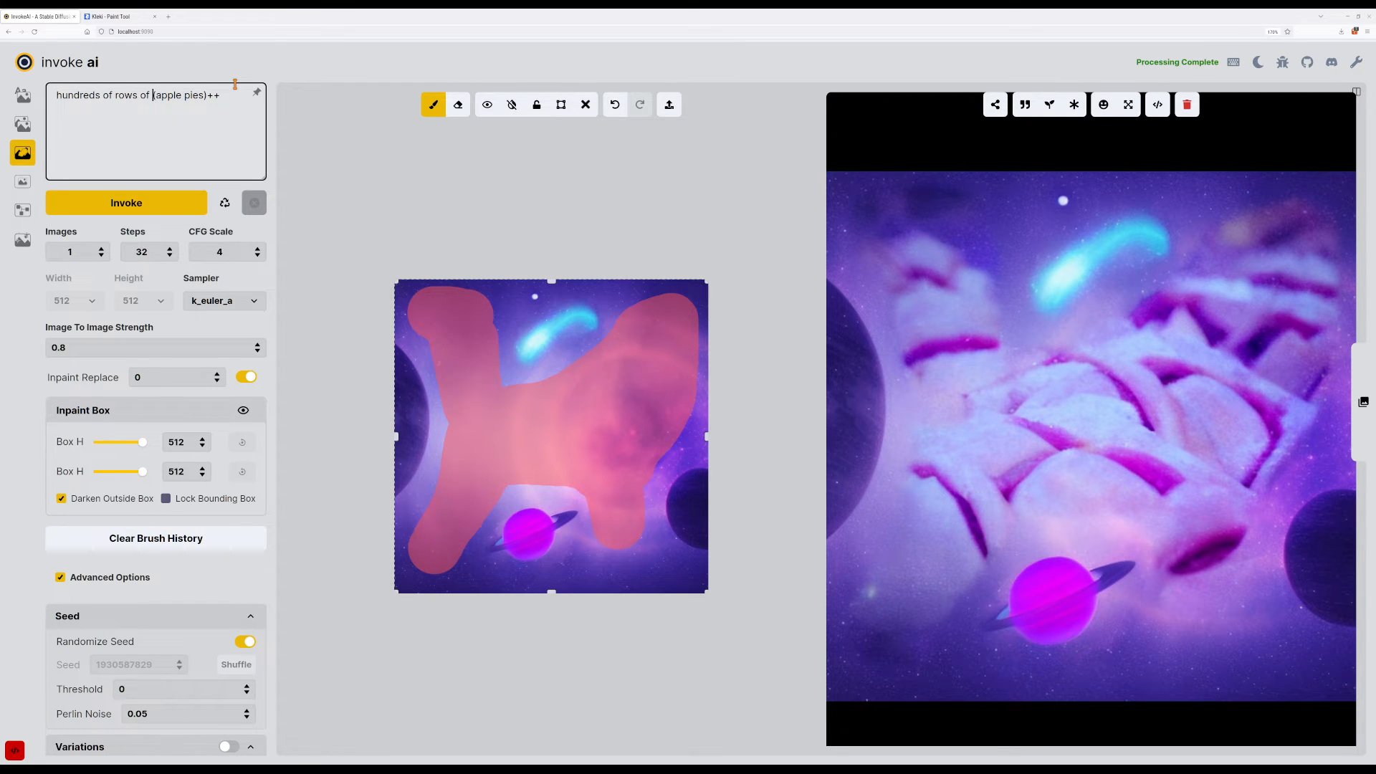
pyautogui.hotkey('ctrl', 'Return')
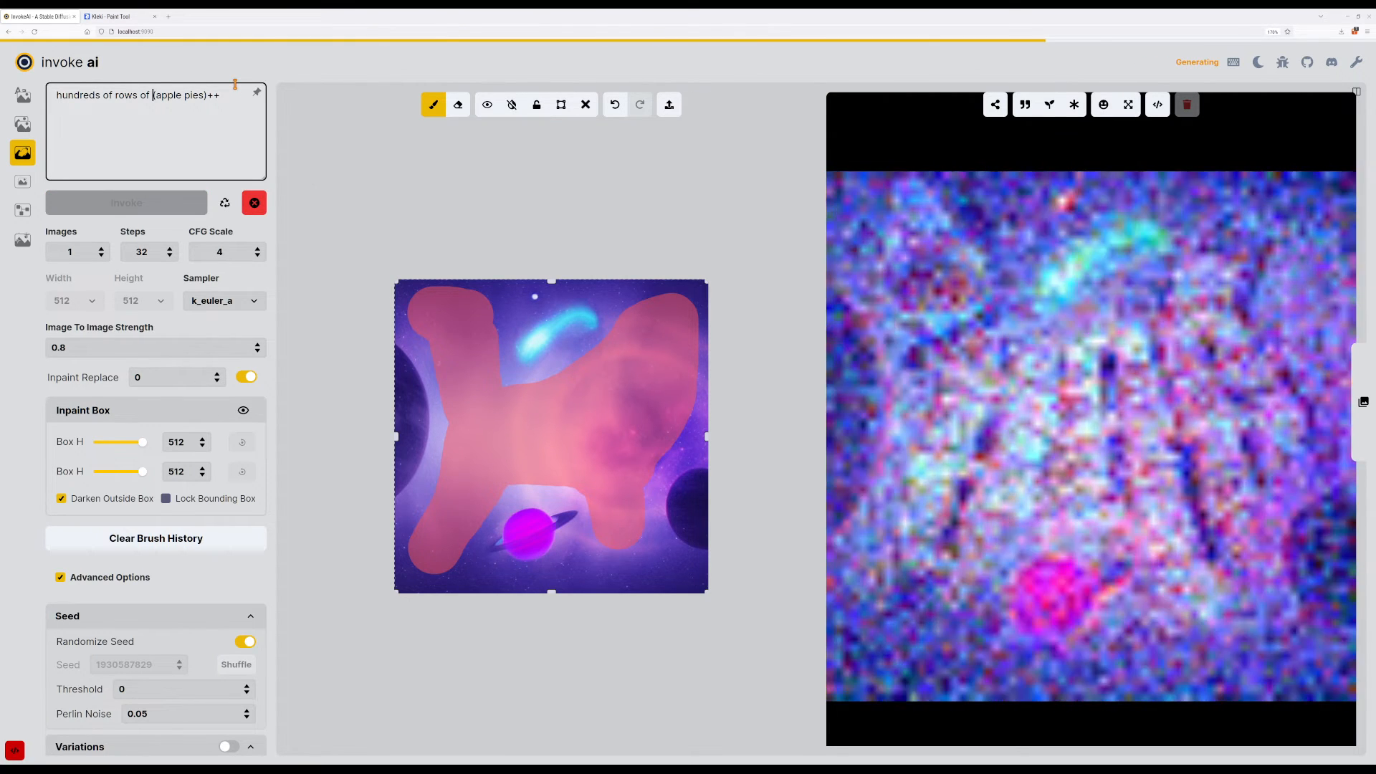
pyautogui.hotkey('ctrl', 'Return')
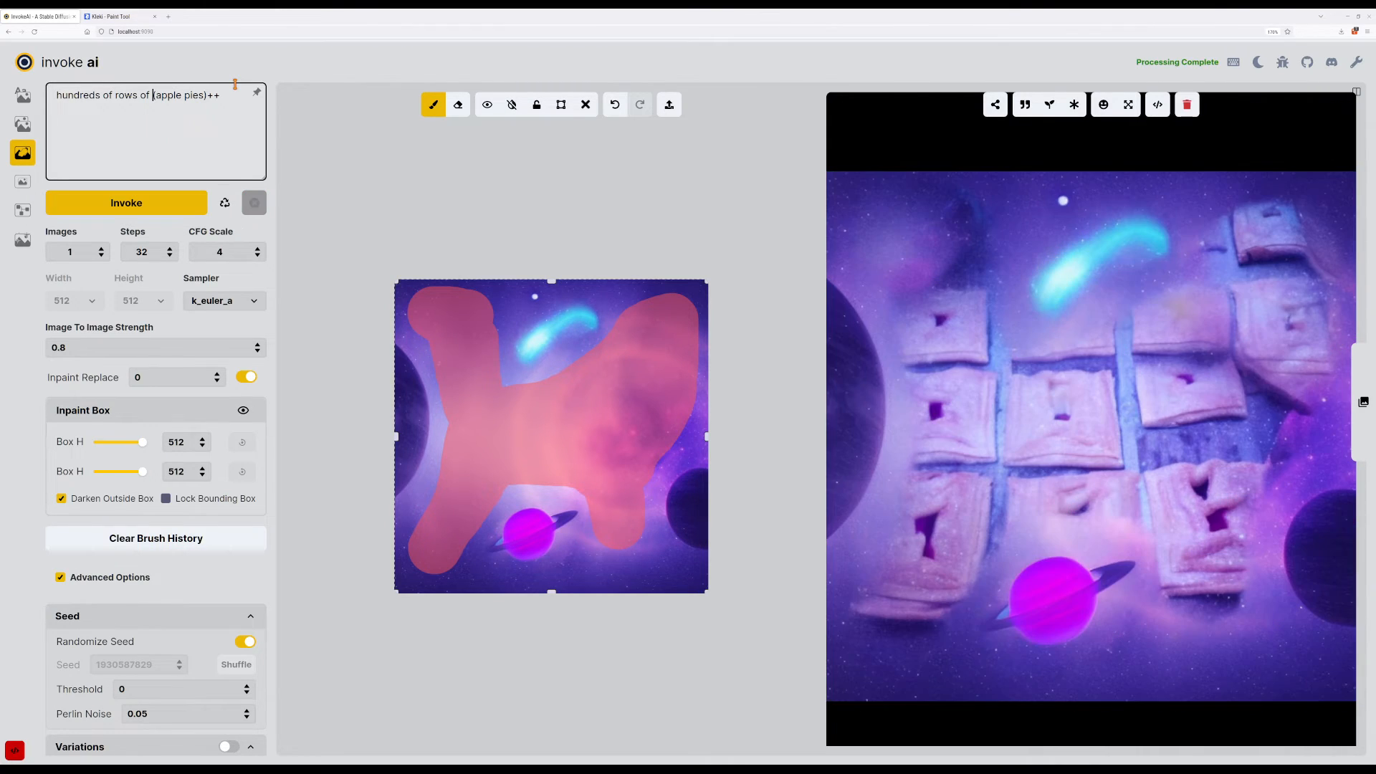
pyautogui.hotkey('ctrl', 'Return')
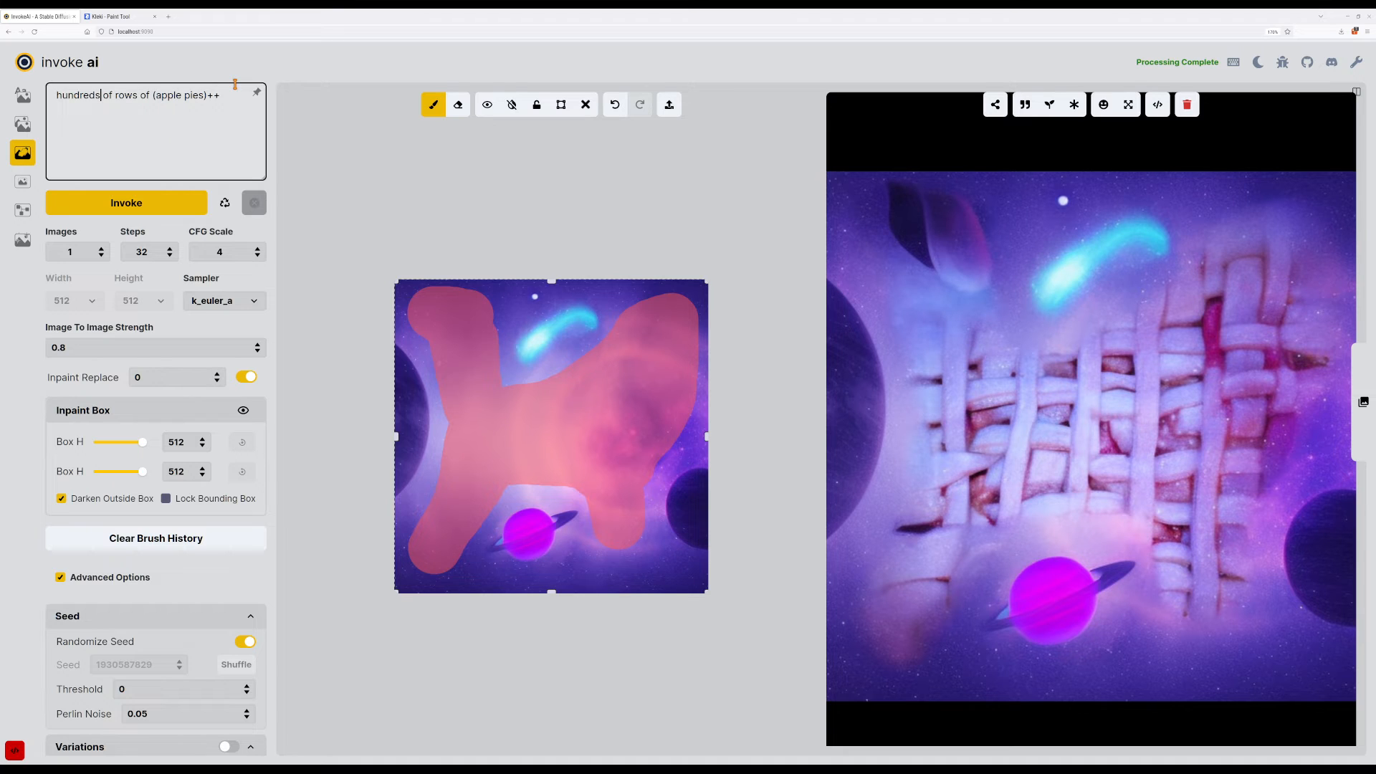
# Replace the whole prompt with "apple pies, hundreds" and generate the inpainting.
pyautogui.hotkey('ctrl', 'a')
pyautogui.write('ap')
pyautogui.hotkey('ctrl', 'Return')
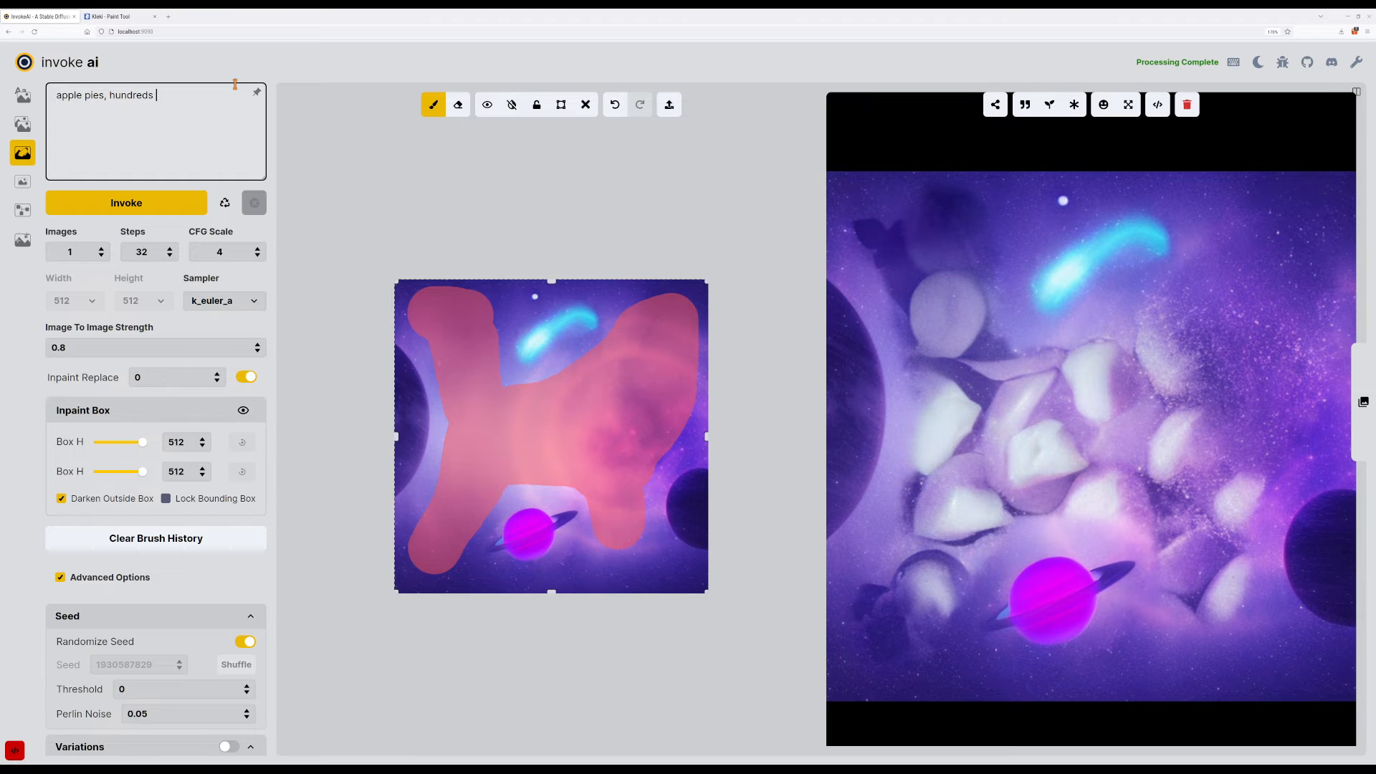
# Change the prompt to "apple pies, hundreds in space" and generate the inpainting.
pyautogui.press('BackSpace')
pyautogui.press('BackSpace')
pyautogui.press('BackSpace')
pyautogui.press('BackSpace')
pyautogui.press('BackSpace')
pyautogui.write('in space')
pyautogui.hotkey('ctrl', 'Return')
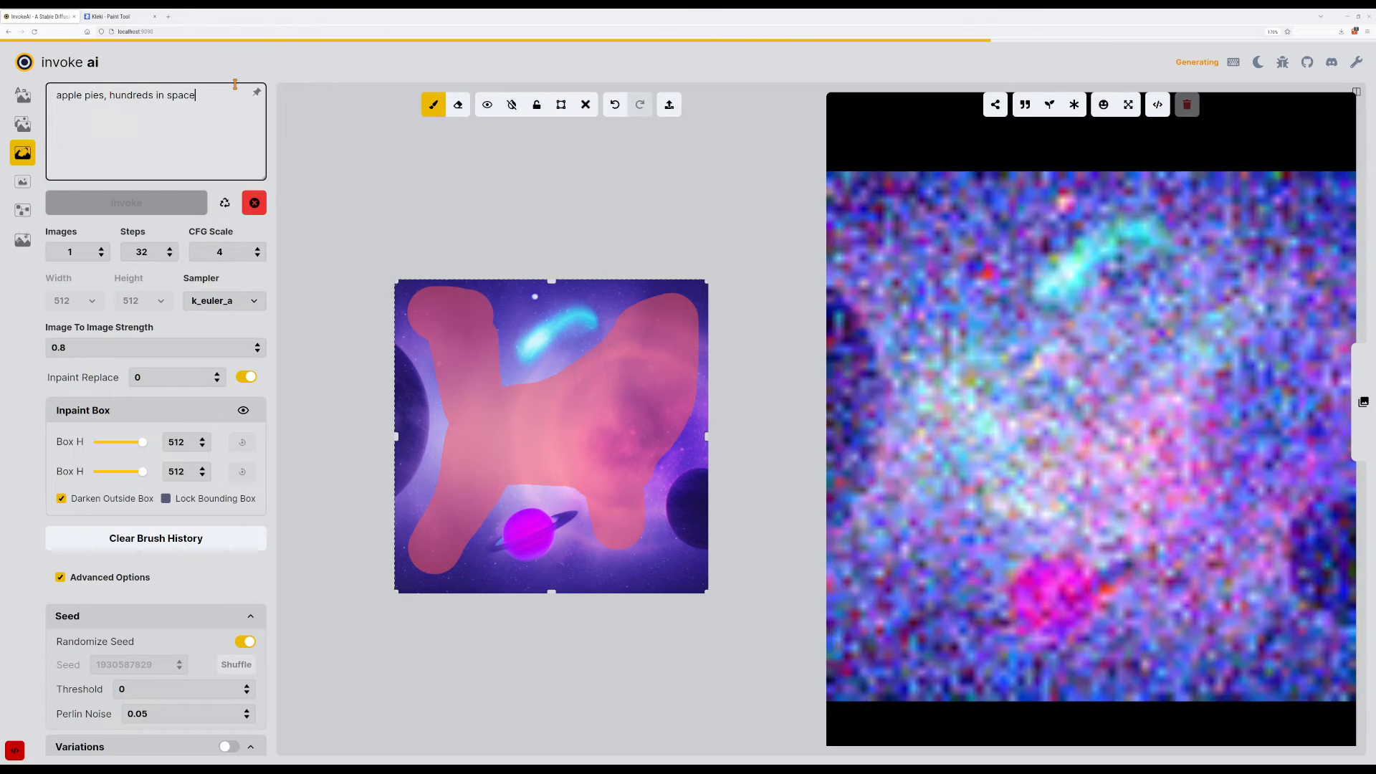
# Generate several more inpainting variations with the "apple pies, hundreds in space" prompt.
pyautogui.hotkey('ctrl', 'Return')
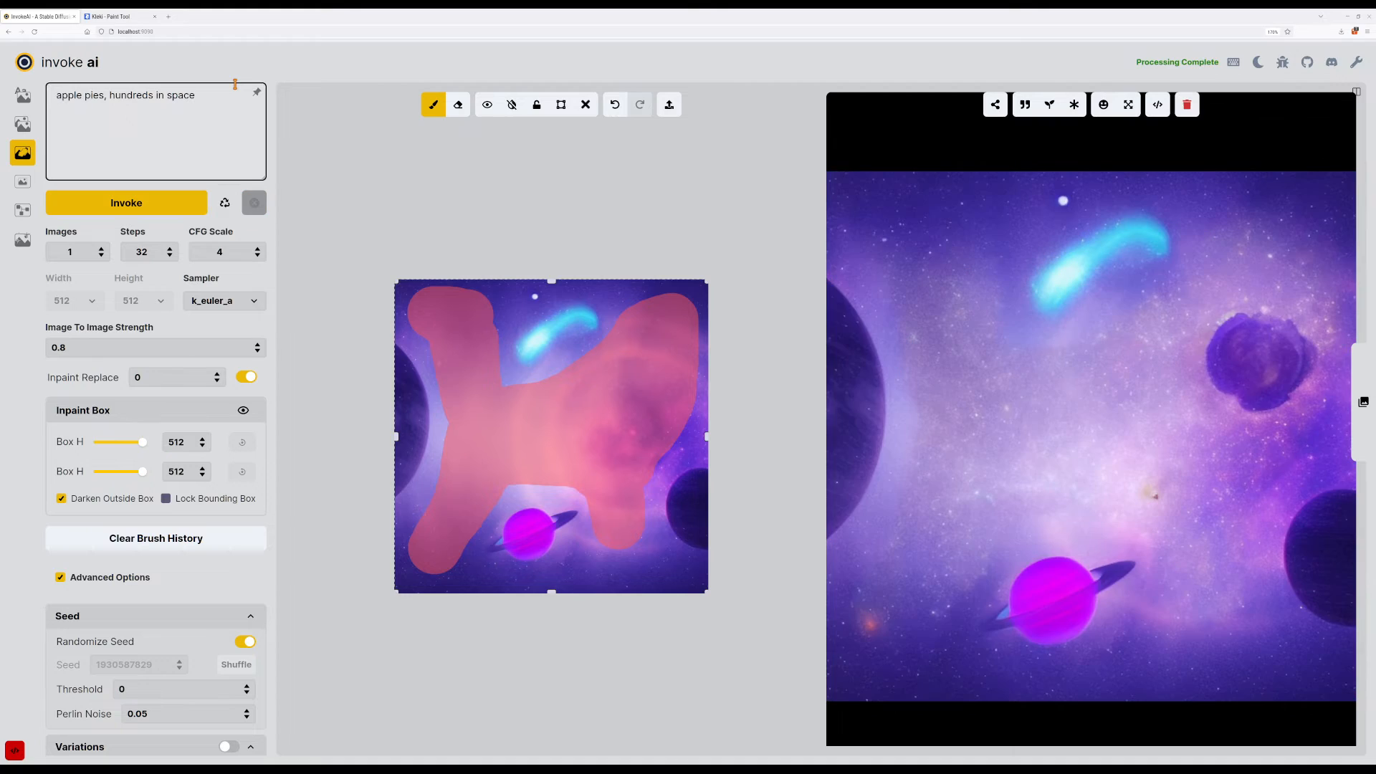
pyautogui.hotkey('ctrl', 'Return')
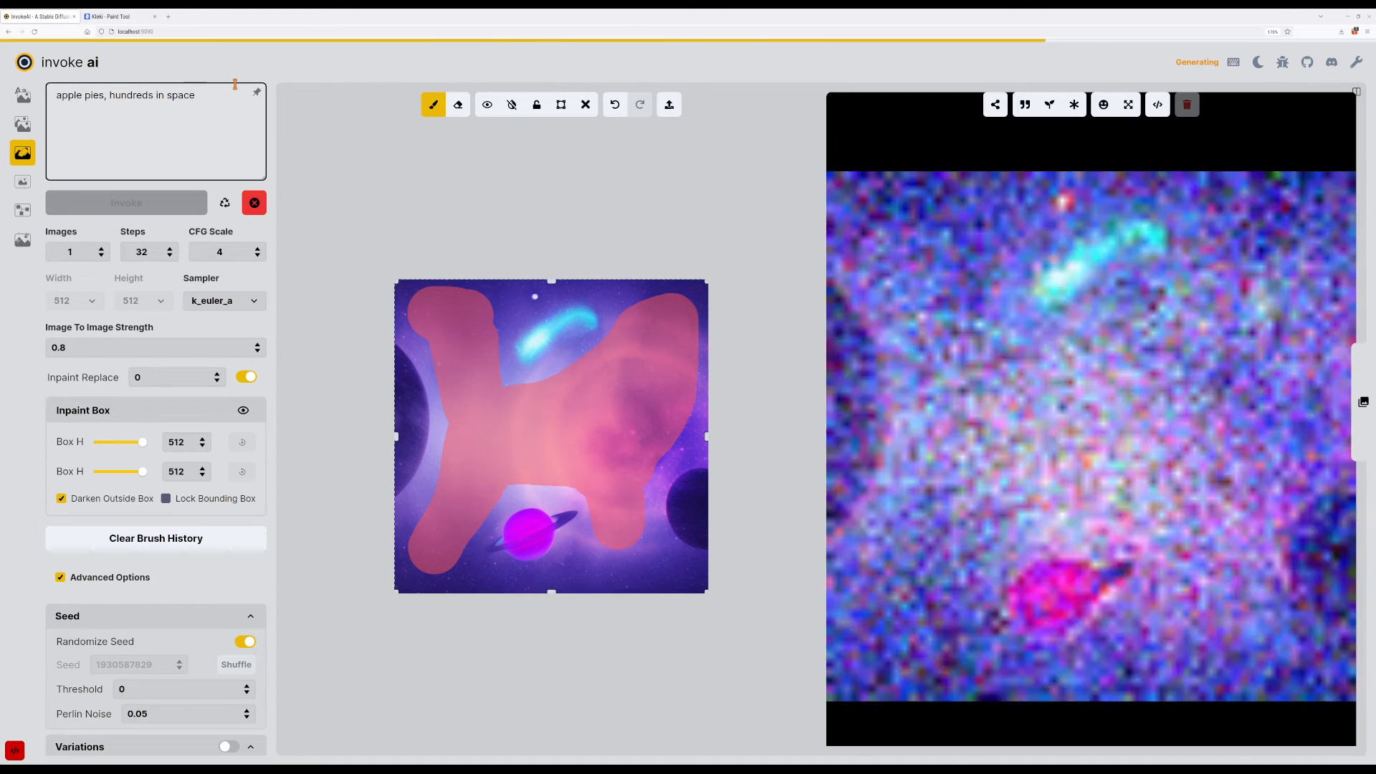
pyautogui.hotkey('ctrl', 'Return')
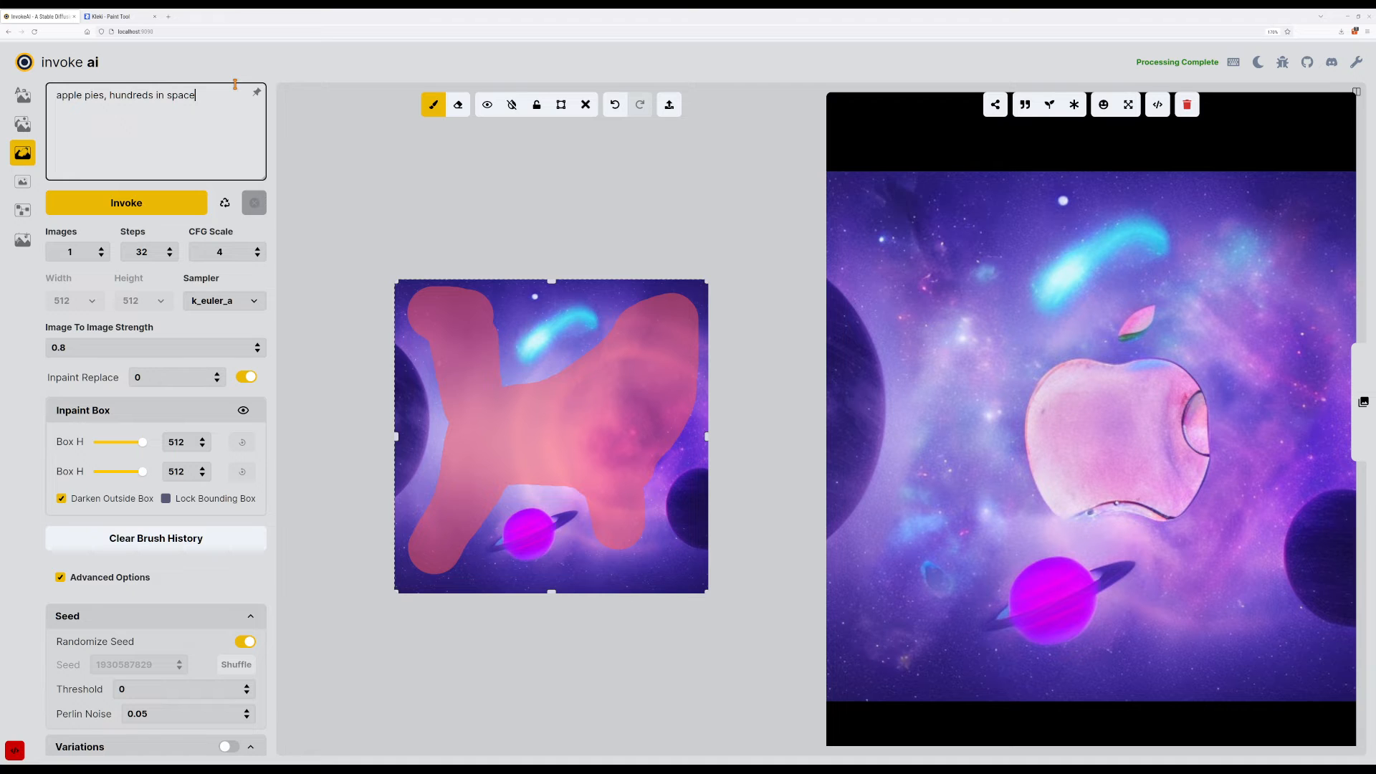
pyautogui.hotkey('ctrl', 'Return')
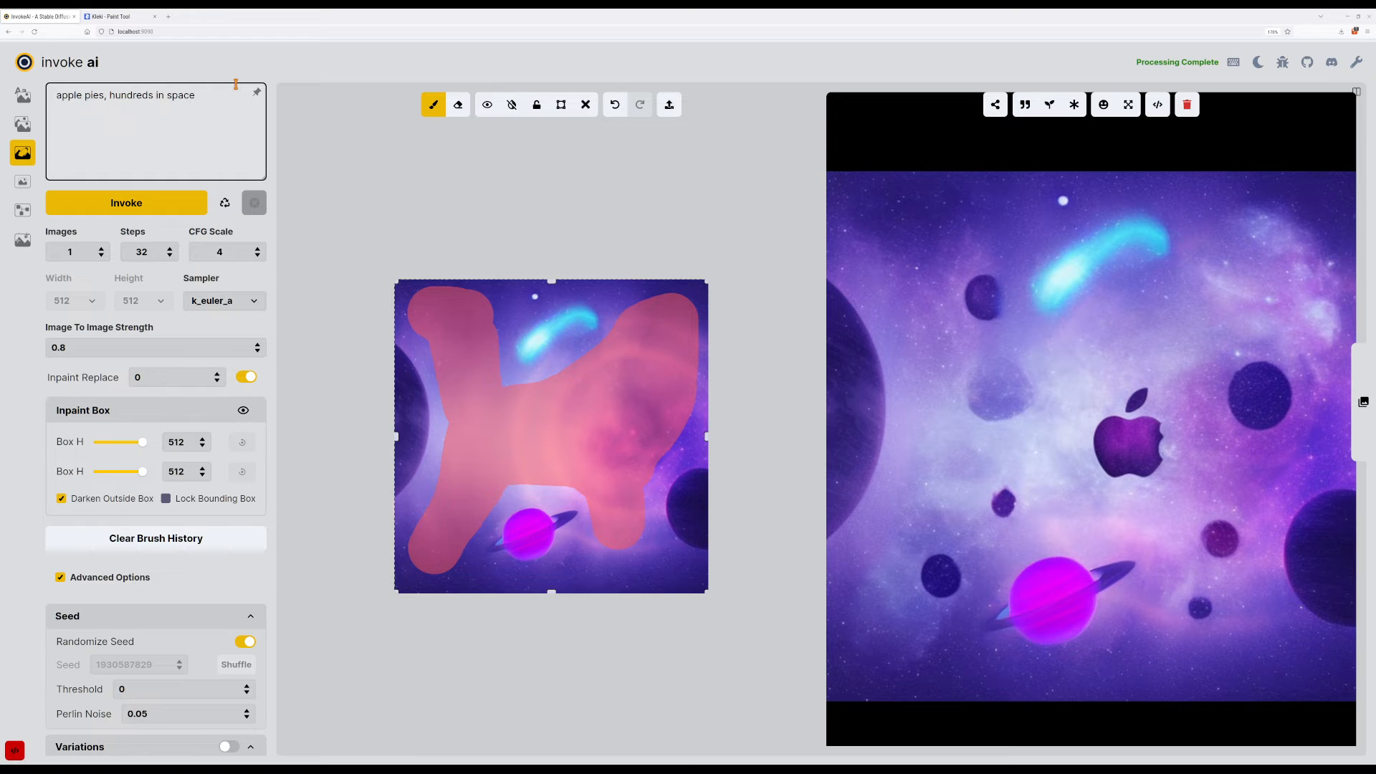
# Weight the pies in the prompt so it reads "(apple pies)++ hundreds in space" and generate the inpainting.
pyautogui.write('(')
pyautogui.press('BackSpace')
pyautogui.write(')++')
pyautogui.press('Return')
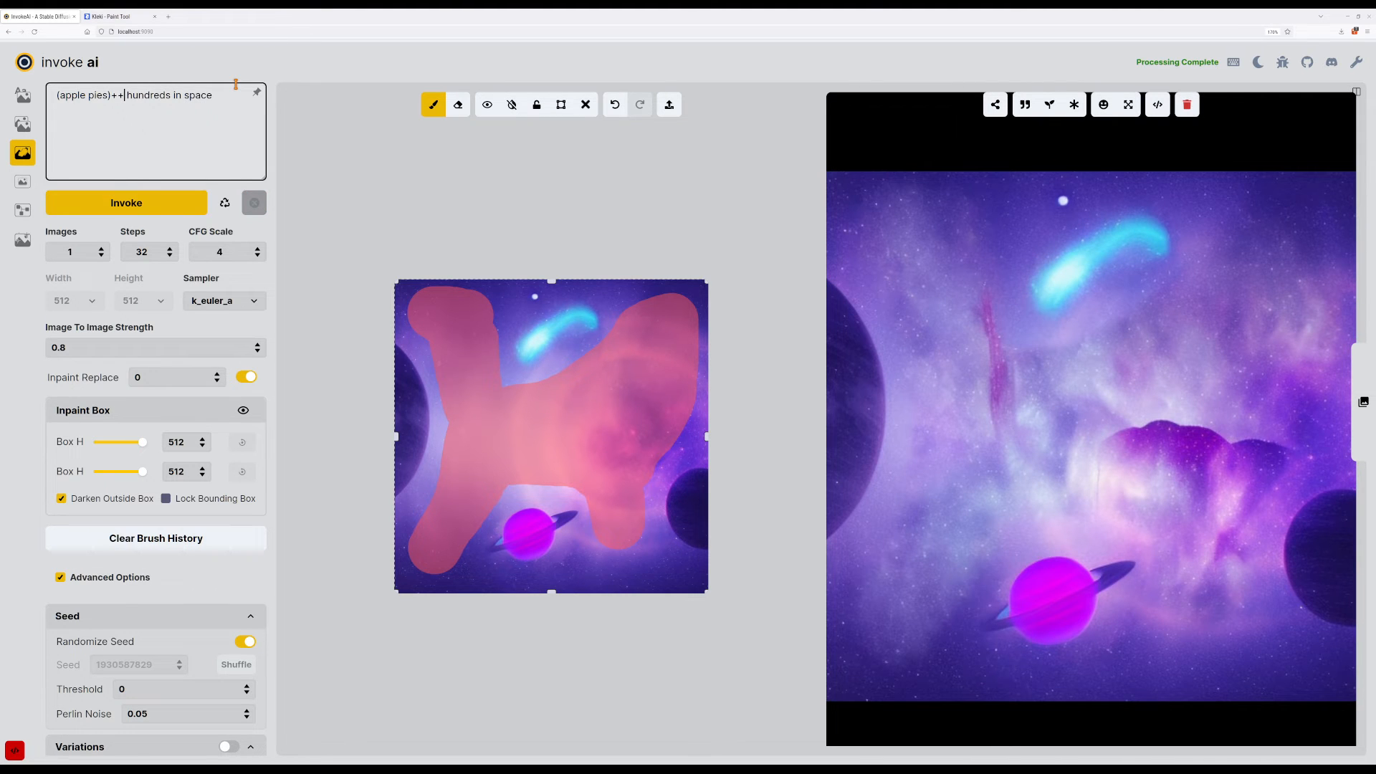
# Shorten the prompt to "pies hundreds in space" and generate three inpainting variations.
pyautogui.hotkey('shift', 'Home')
pyautogui.write('pie')
pyautogui.press('Return')
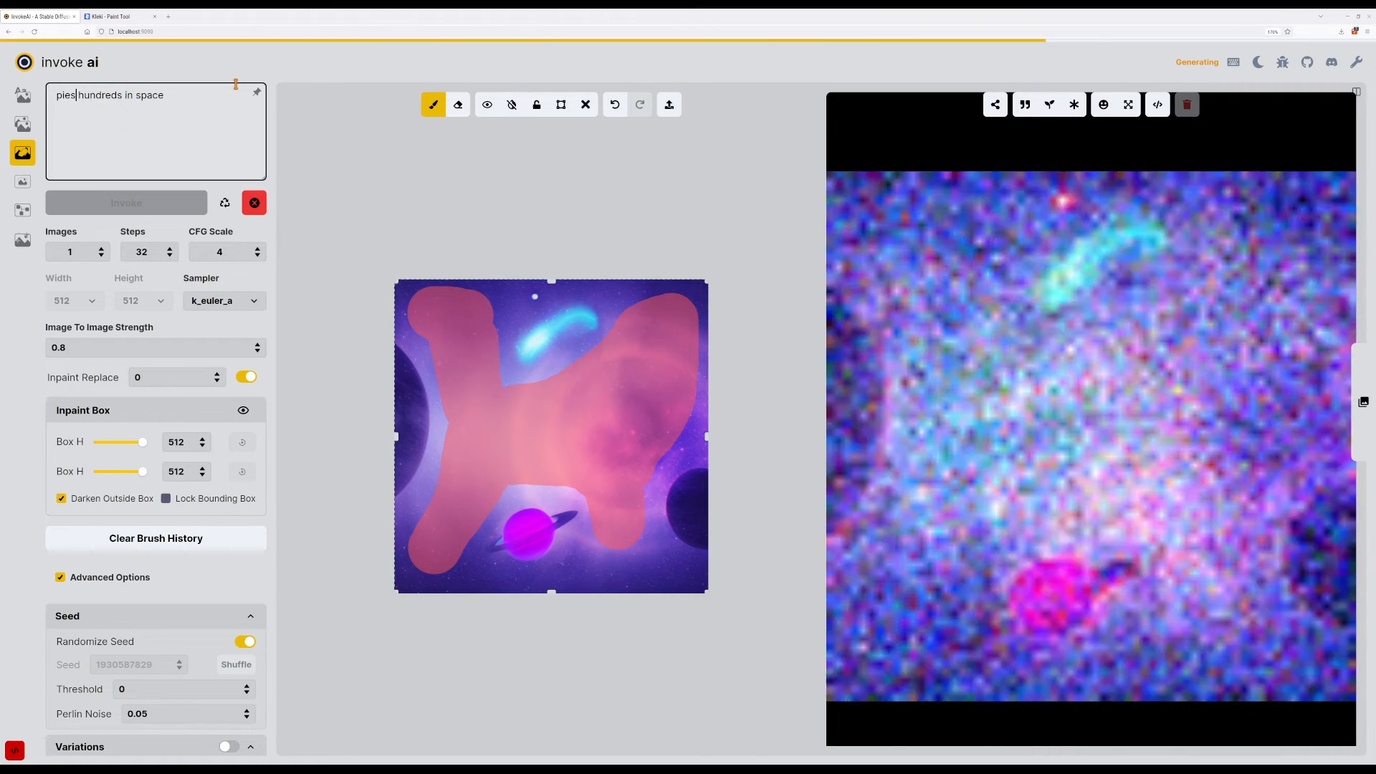
pyautogui.press('Return')
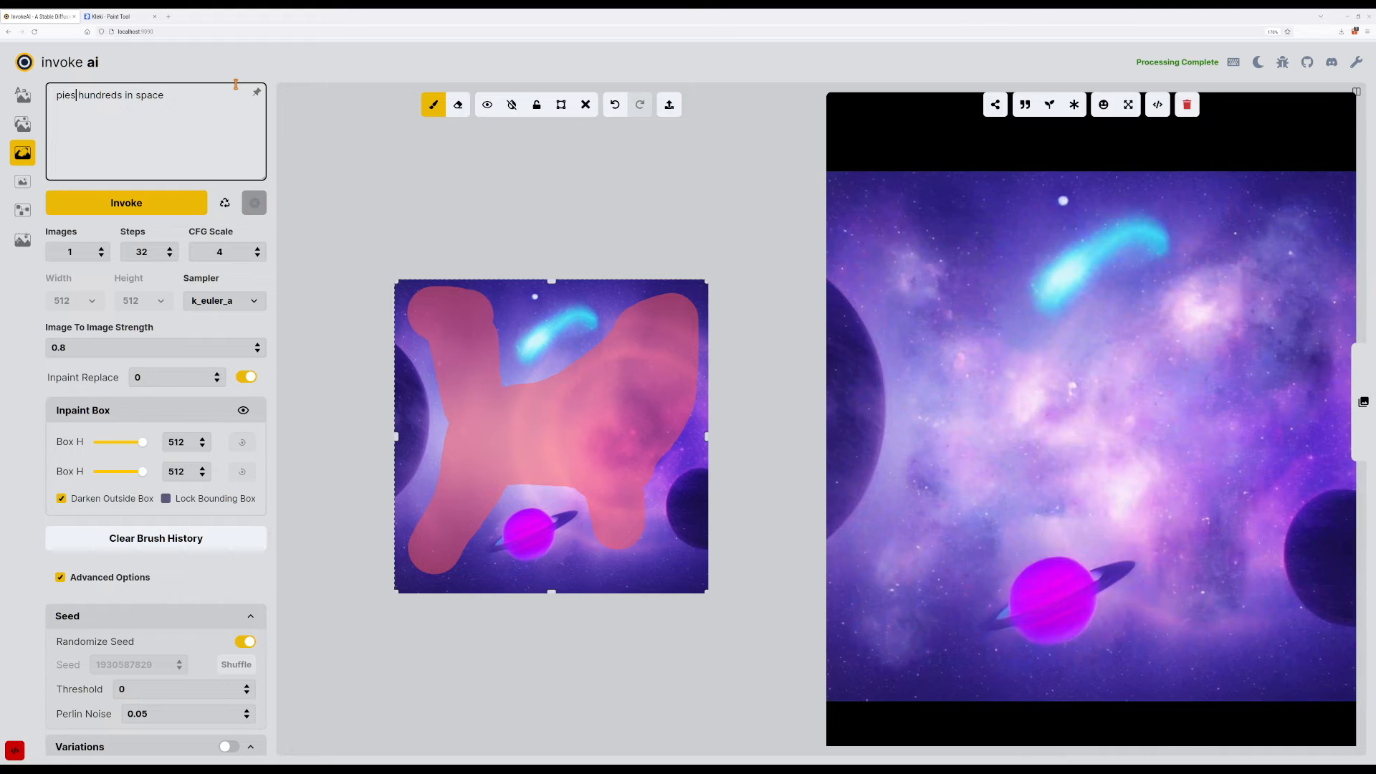
pyautogui.press('Return')
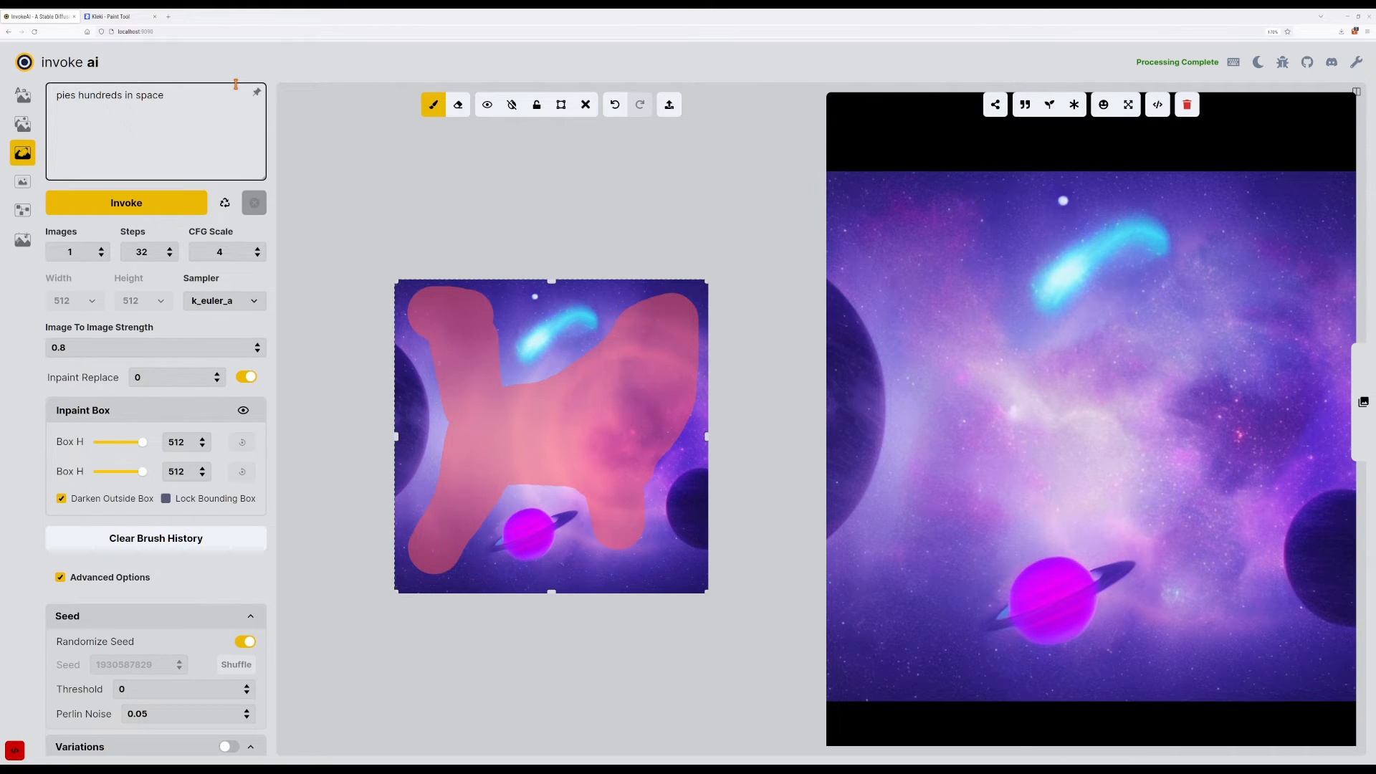
# Rewrite the prompt as "hundreds of pies+++ in space" and generate the inpainting.
pyautogui.press('BackSpace')
pyautogui.press('BackSpace')
pyautogui.press('BackSpace')
pyautogui.press('BackSpace')
pyautogui.hotkey('ctrl', 'Right')
pyautogui.press('Return')
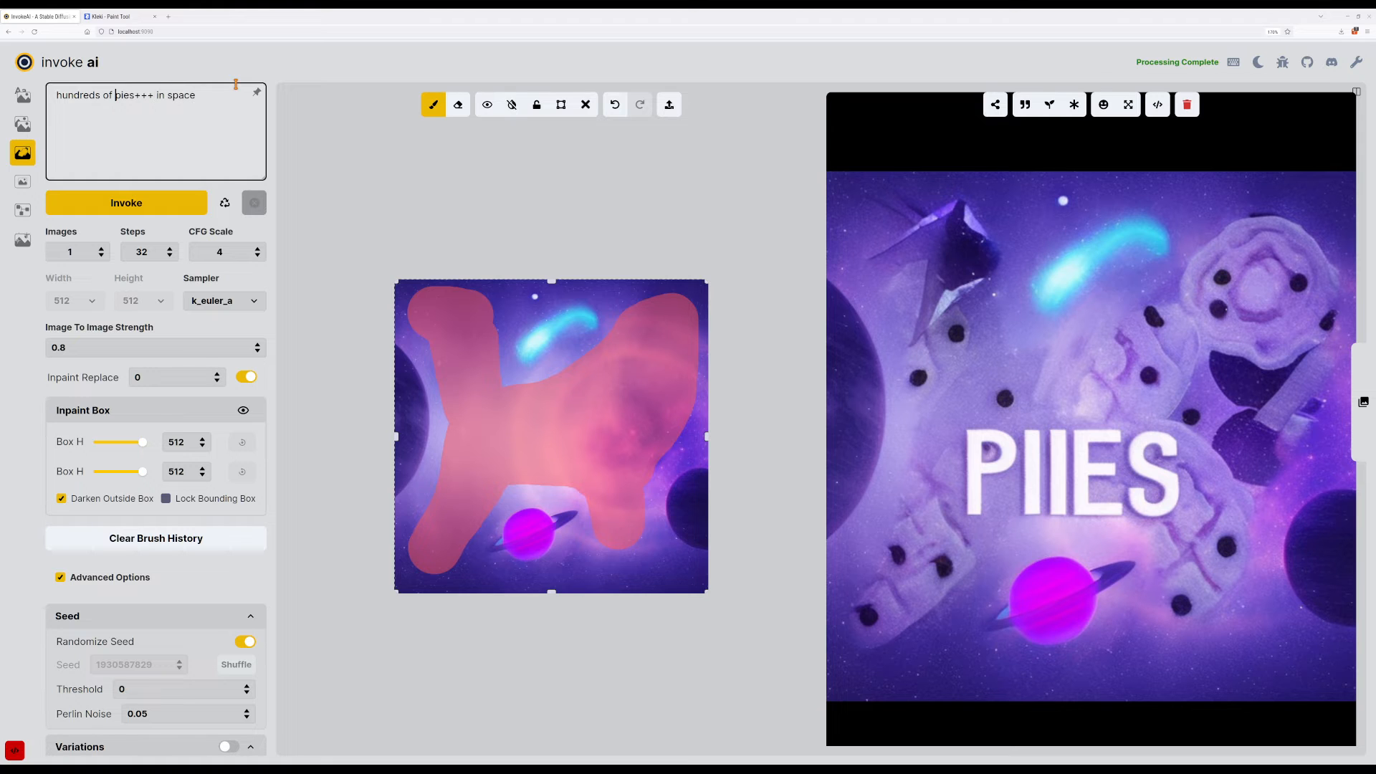
# Add one plus of weight to "hundreds" so the prompt reads "hundreds+ of pies+++ in space", and generate two variations.
pyautogui.write('+')
pyautogui.press('Return')
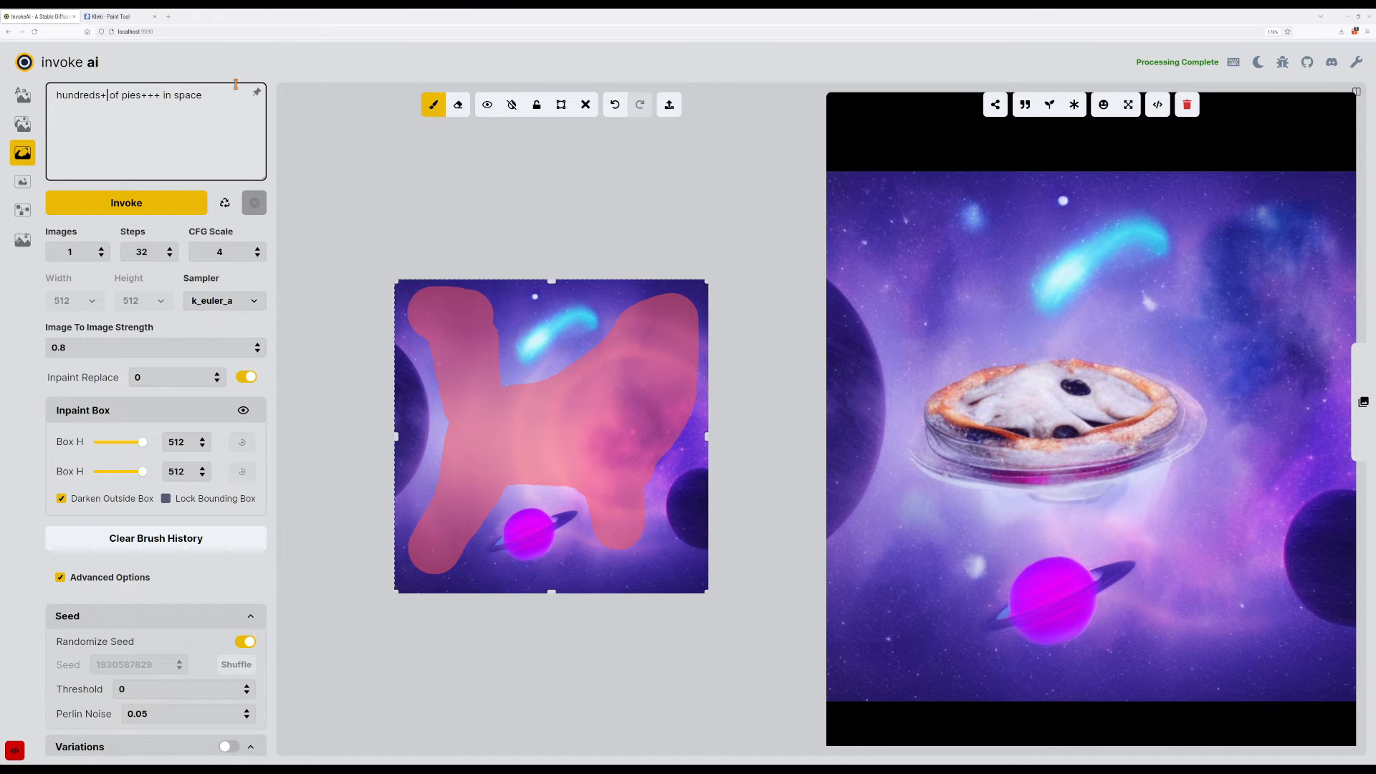
pyautogui.press('Return')
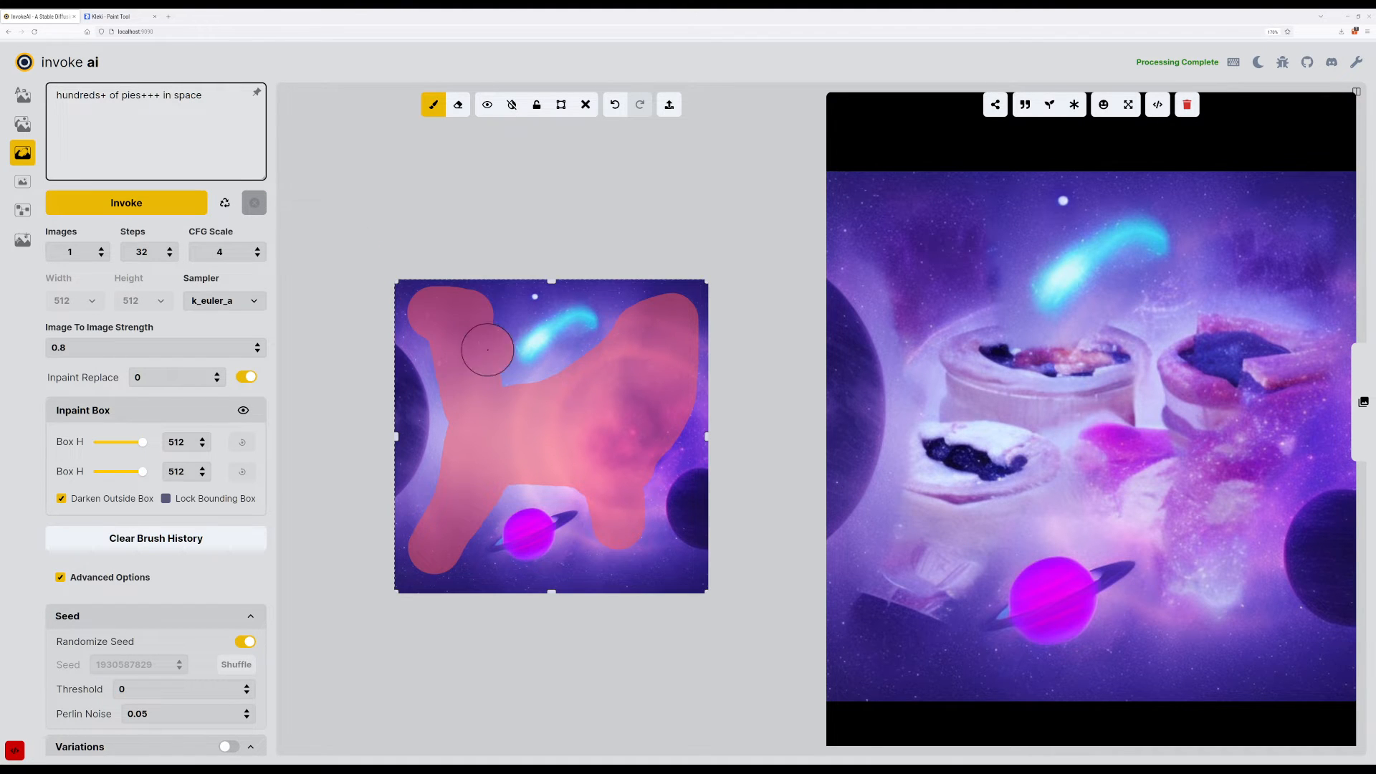
# Clear the inpaint mask and paint three small separate spots: near the image's upper left, above the magenta planet, and inside the nebula ring.
pyautogui.hotkey('shift', 'c')
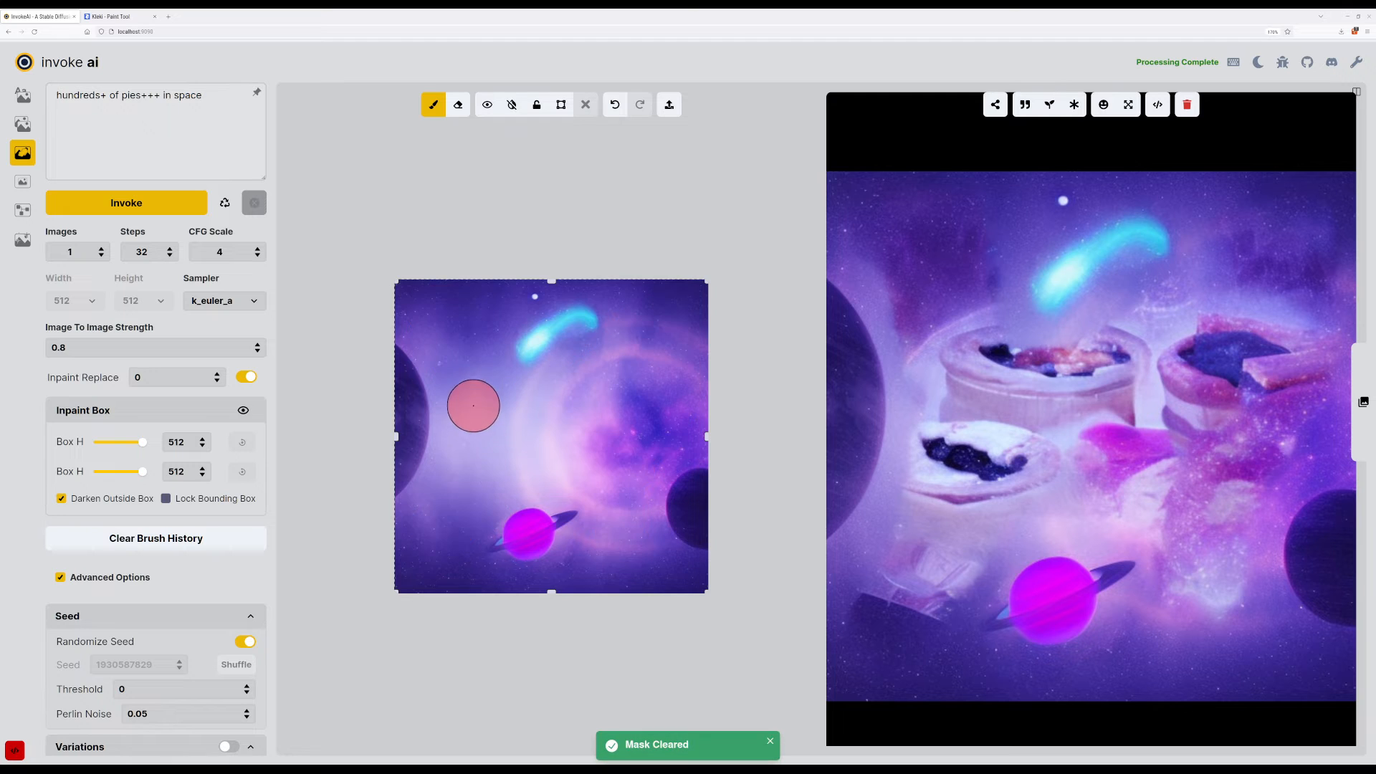
pyautogui.moveTo(465, 332); pyautogui.dragTo(465, 362)
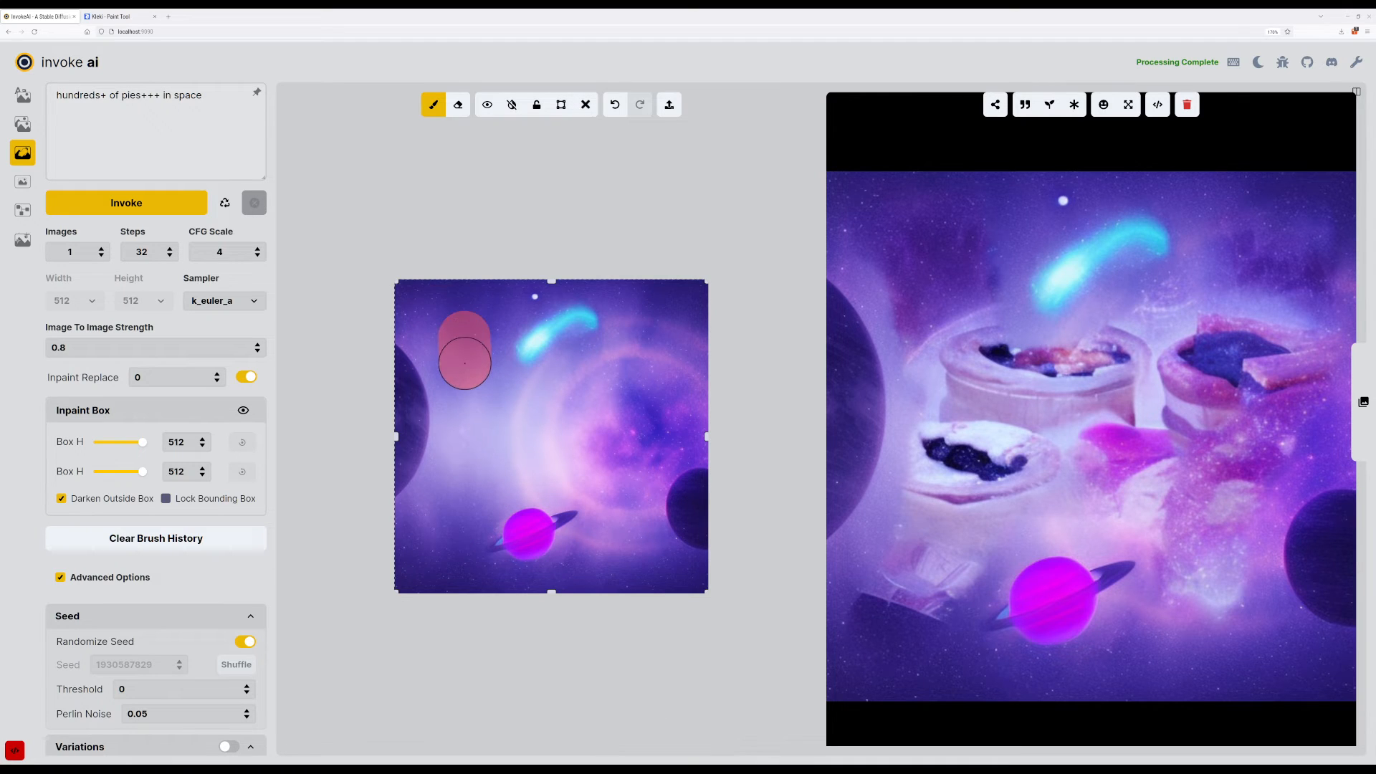
pyautogui.moveTo(593, 436); pyautogui.dragTo(594, 471)
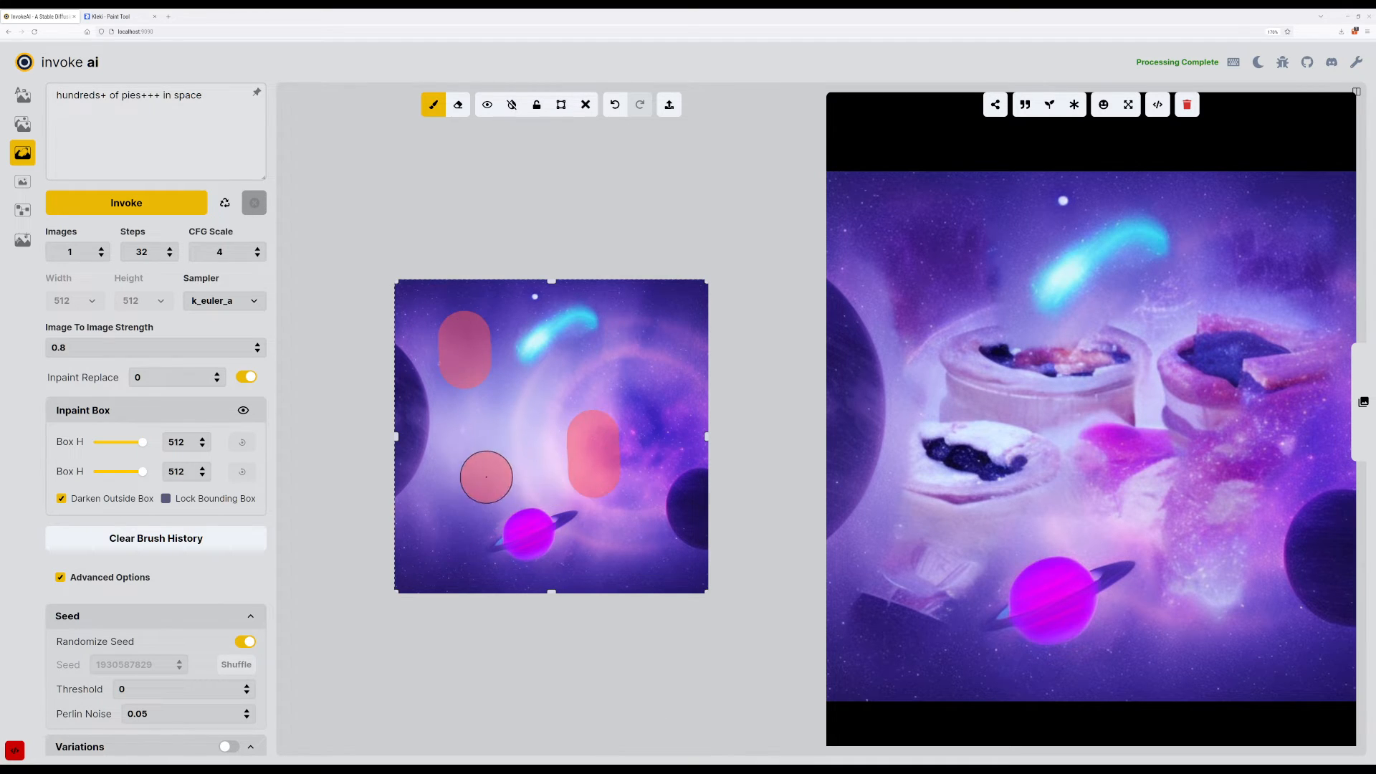
pyautogui.moveTo(489, 478)
pyautogui.mouseDown()
pyautogui.moveTo(489, 450)
pyautogui.moveTo(489, 478)
pyautogui.mouseUp()
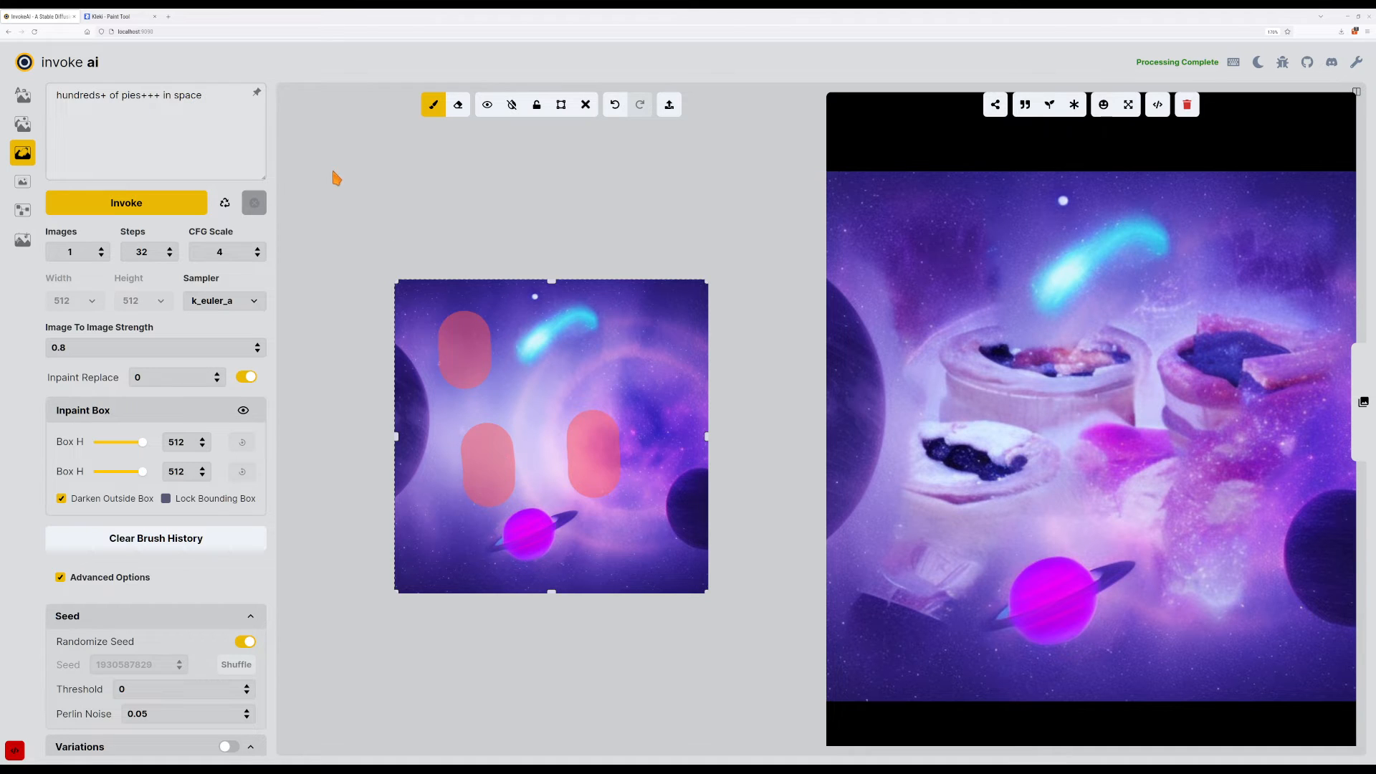
# Cut the prompt down to "pies+++ in space" and generate the inpainting with the three-spot mask.
pyautogui.click(194, 127)
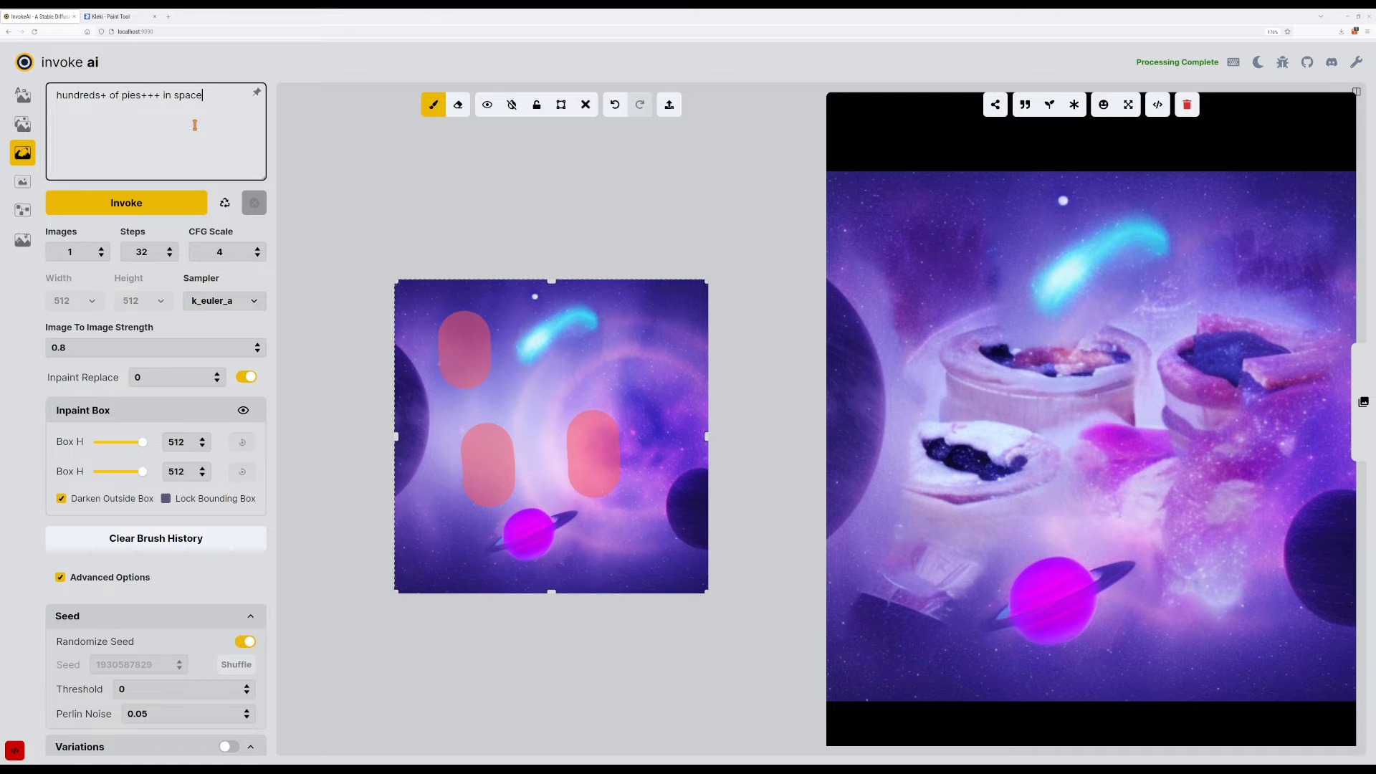
pyautogui.press('Home')
pyautogui.hotkey('ctrl', 'shift', 'Right')
pyautogui.hotkey('ctrl', 'shift', 'Left')
pyautogui.press('BackSpace')
pyautogui.hotkey('ctrl', 'Return')
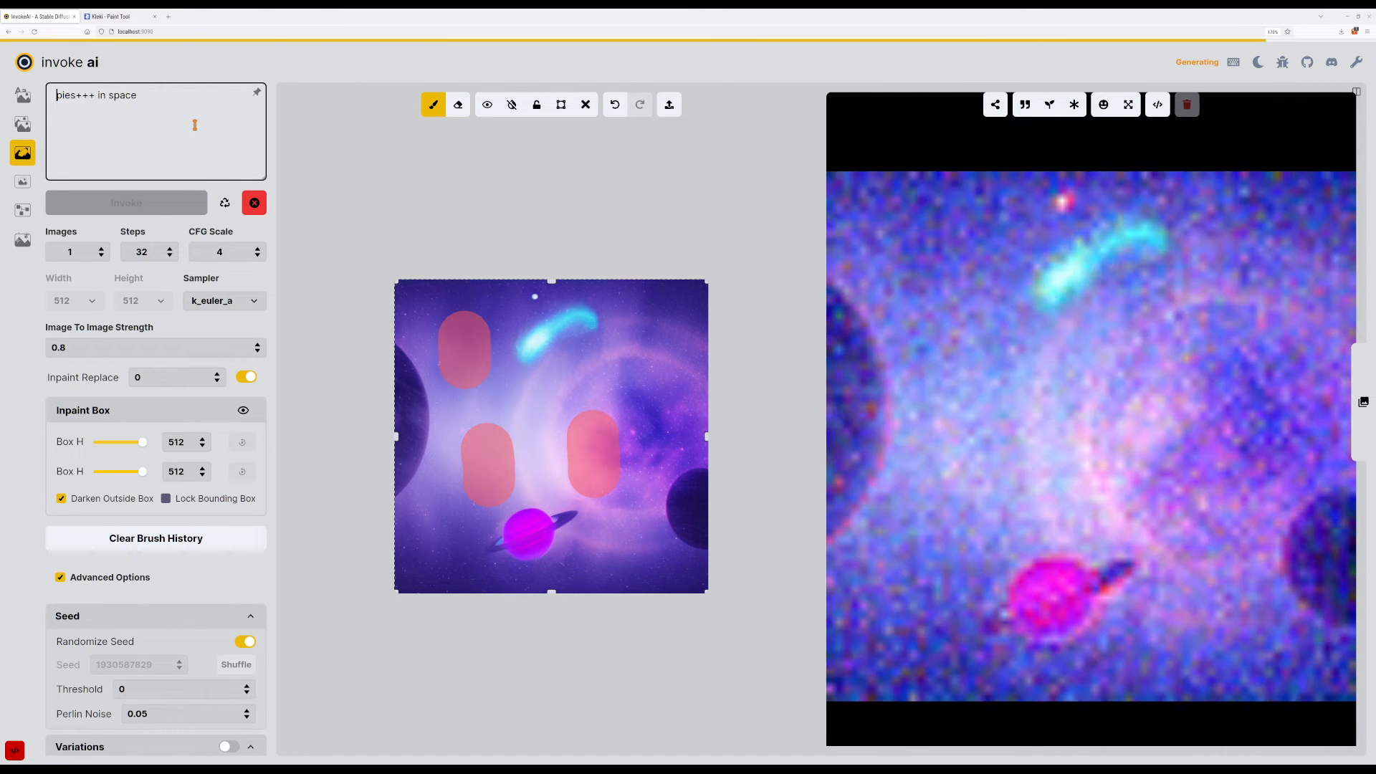
# Raise the image to image strength to 0.93 and generate several more variations of "pies+++ in space".
pyautogui.hotkey('ctrl', 'Return')
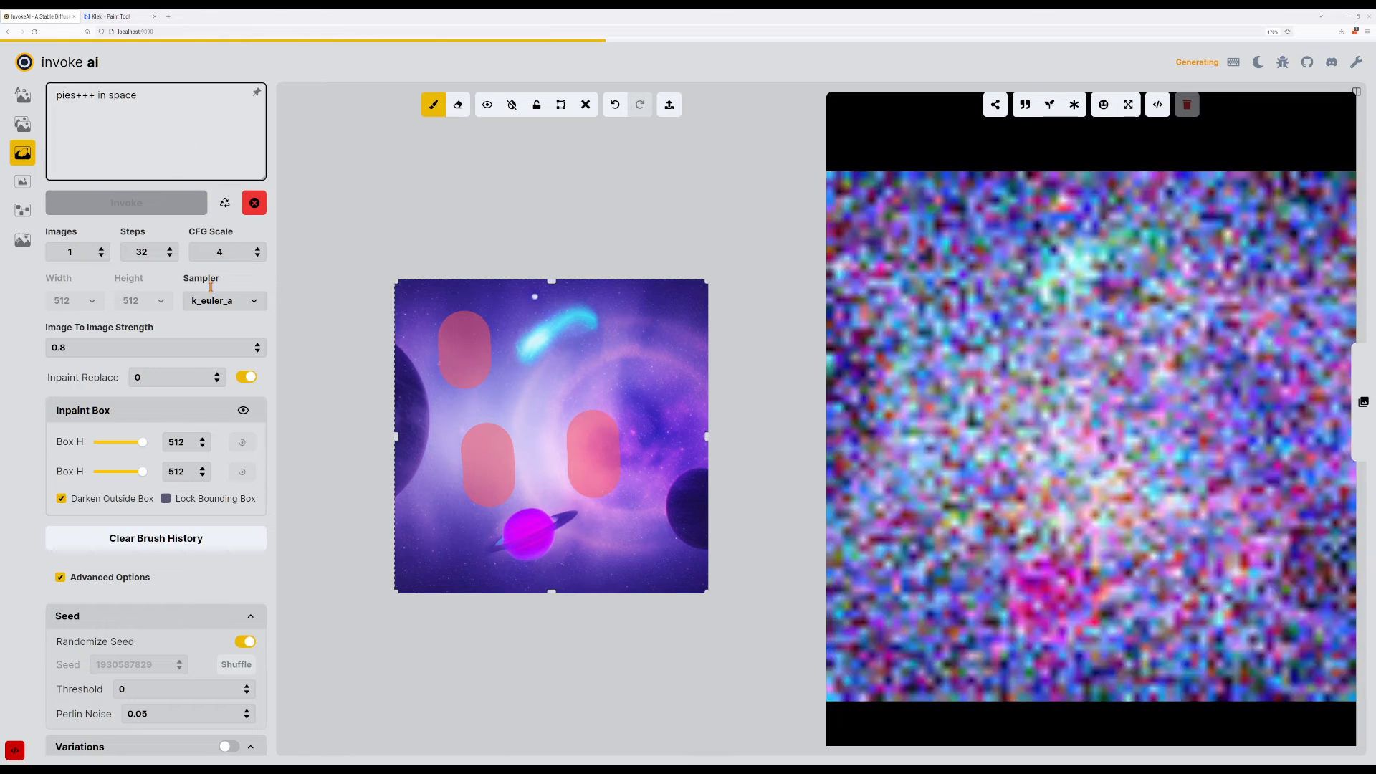
pyautogui.click(258, 345)
pyautogui.click(258, 344)
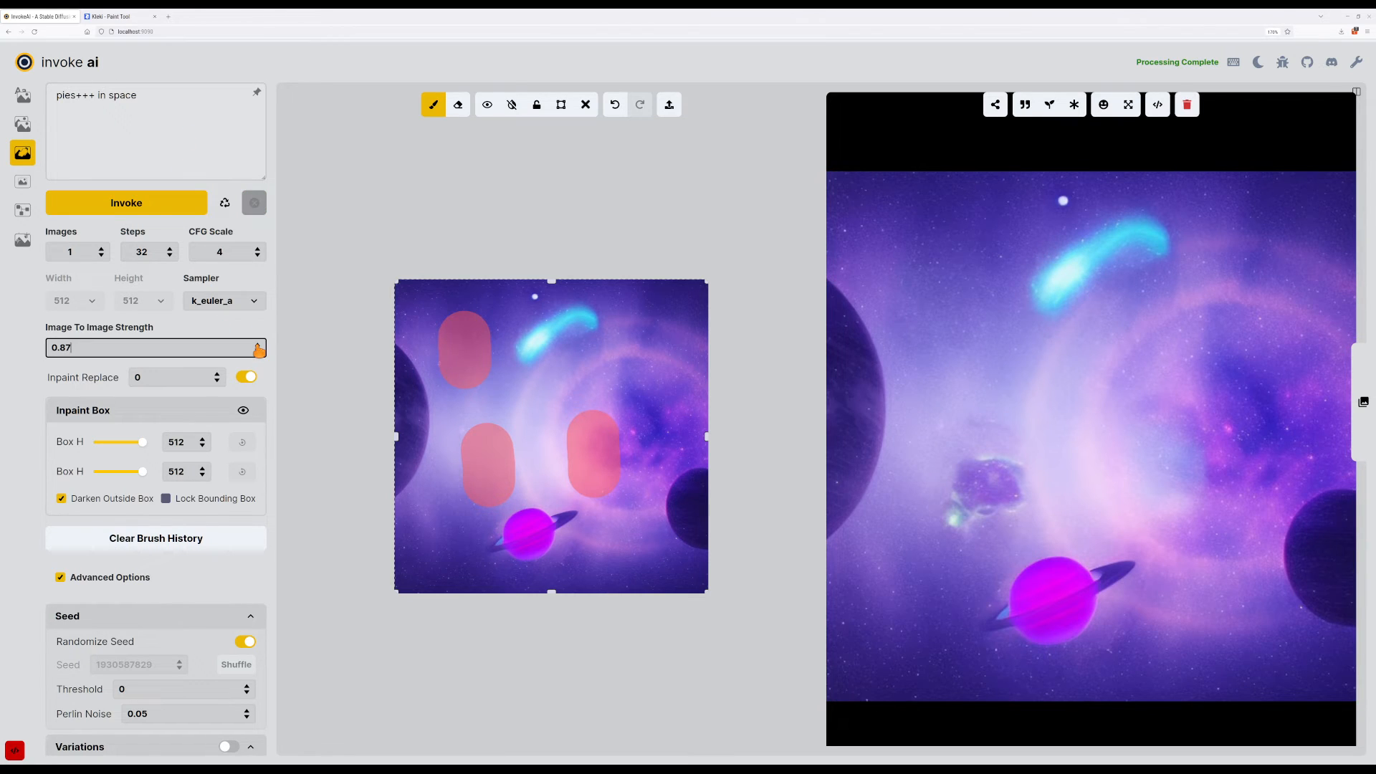
pyautogui.click(166, 202)
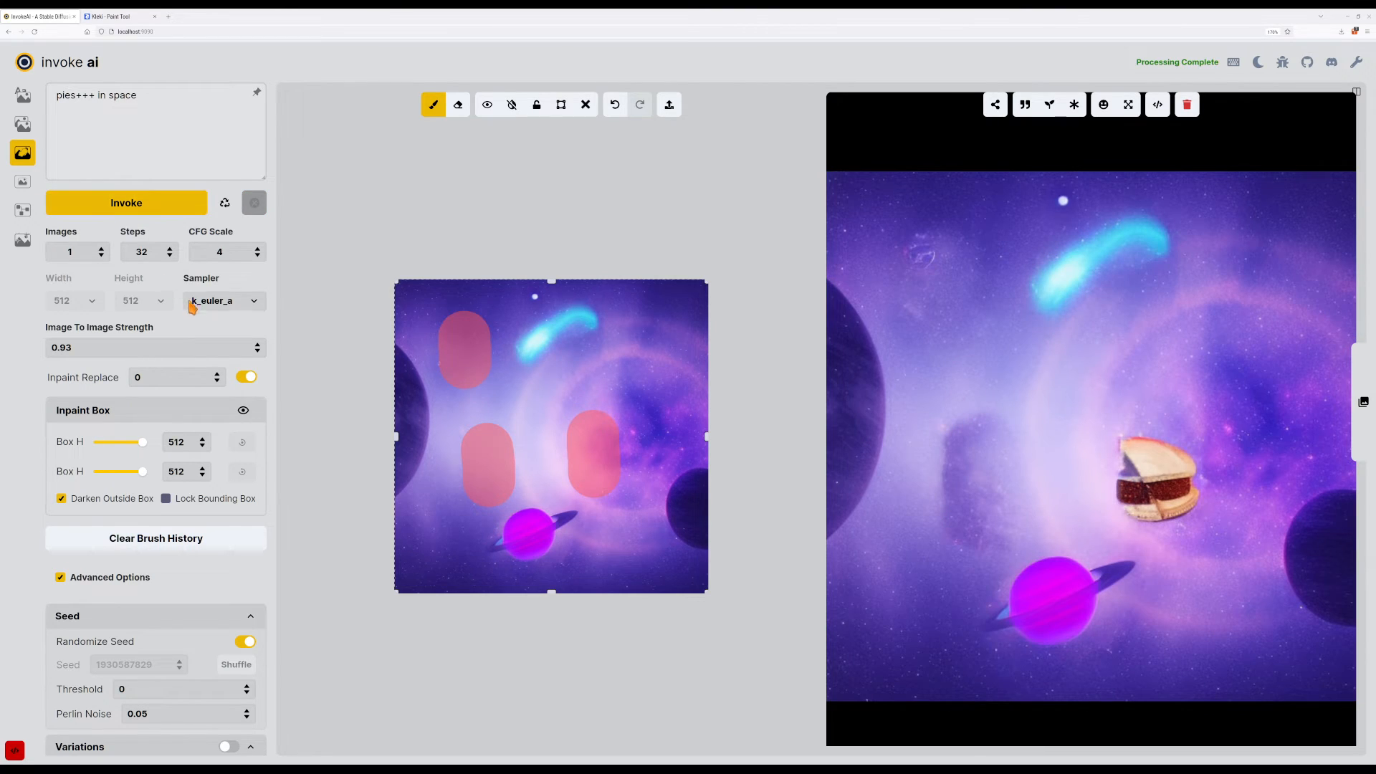
pyautogui.click(178, 210)
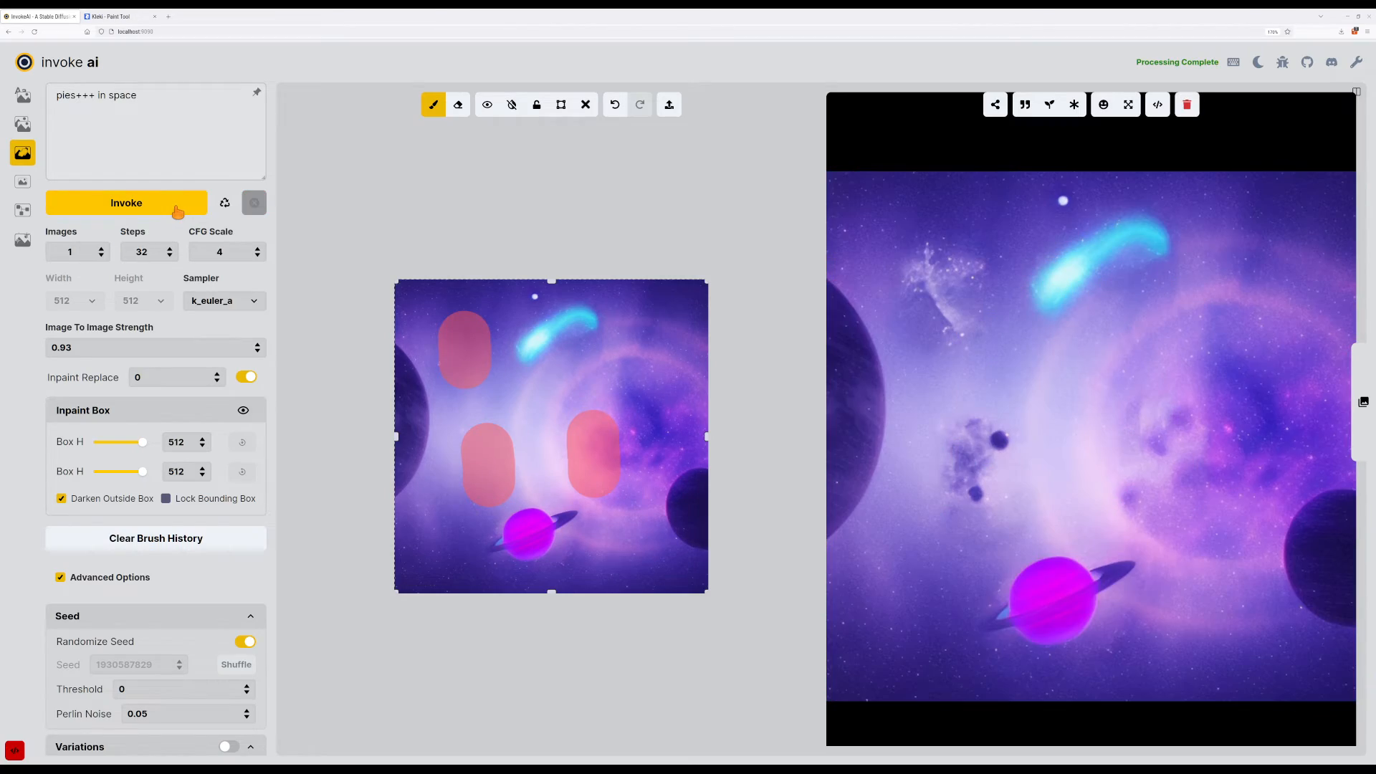
pyautogui.click(178, 210)
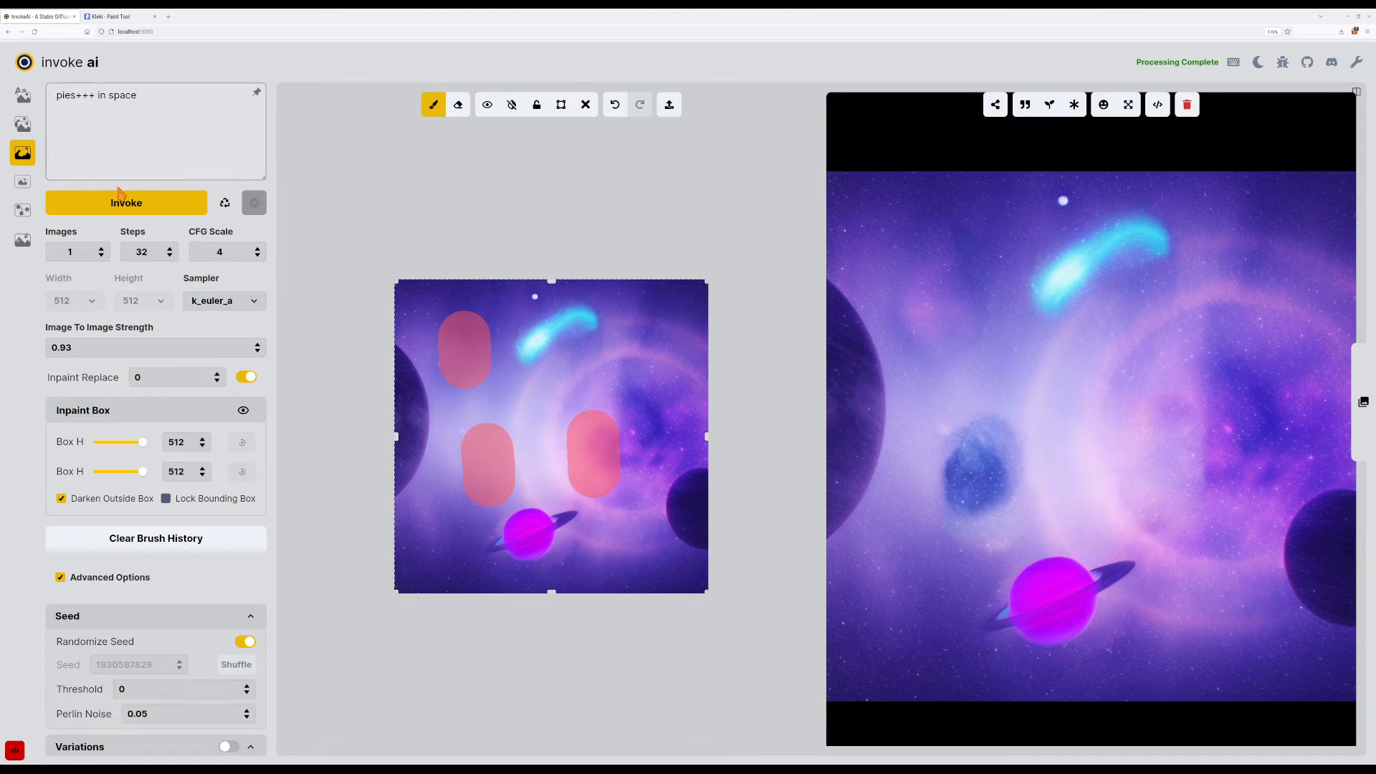
pyautogui.click(100, 206)
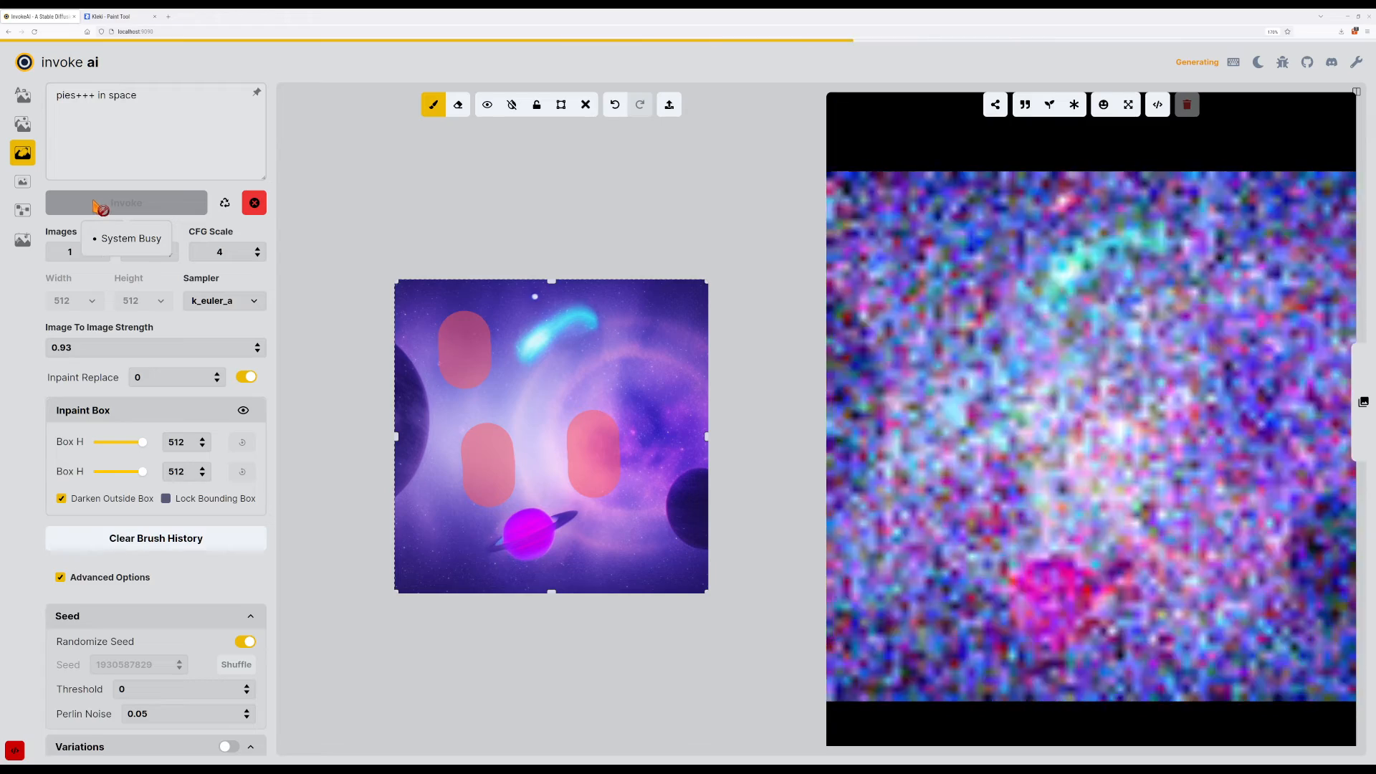
pyautogui.click(95, 208)
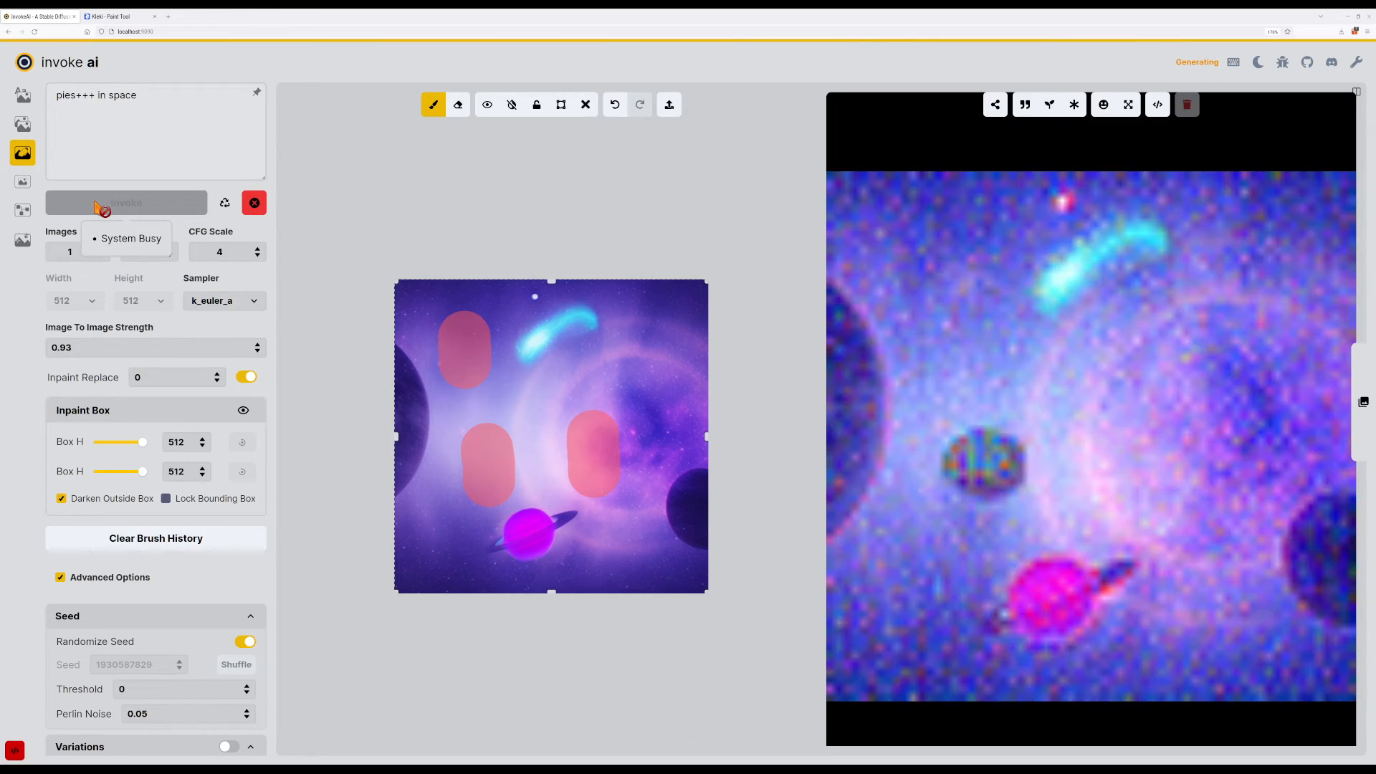
# Shorten the prompt to just "pies+++" and generate further variations with the three-spot mask.
pyautogui.click(95, 207)
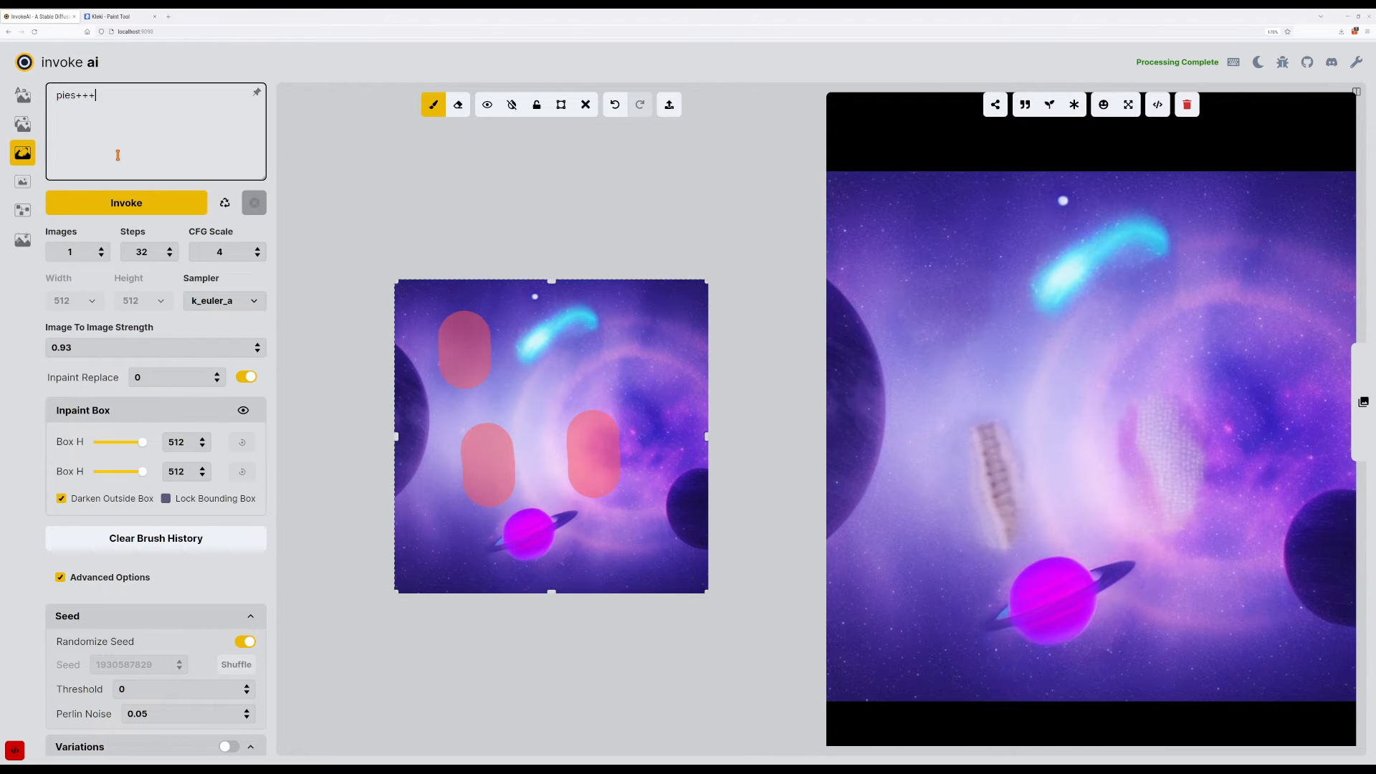
pyautogui.hotkey('ctrl', 'Return')
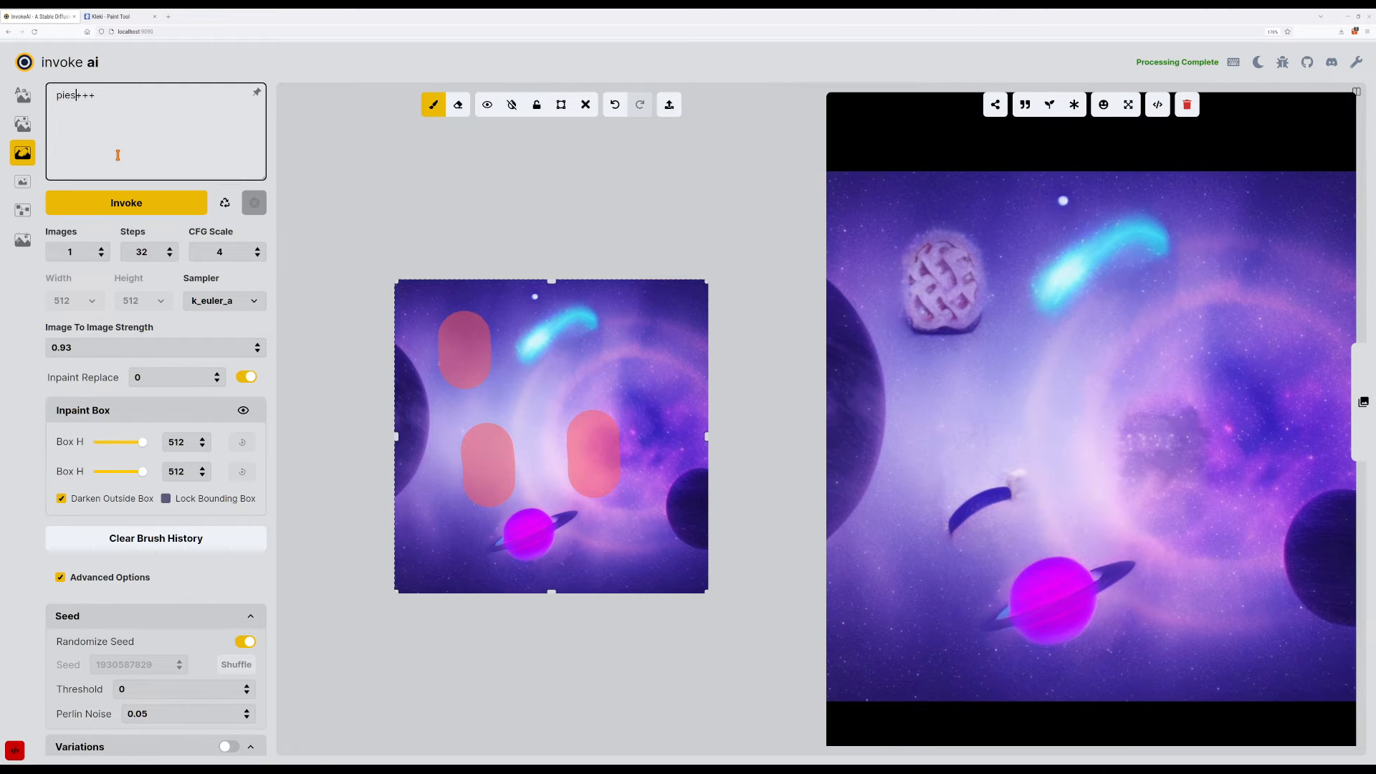
pyautogui.hotkey('ctrl', 'Return')
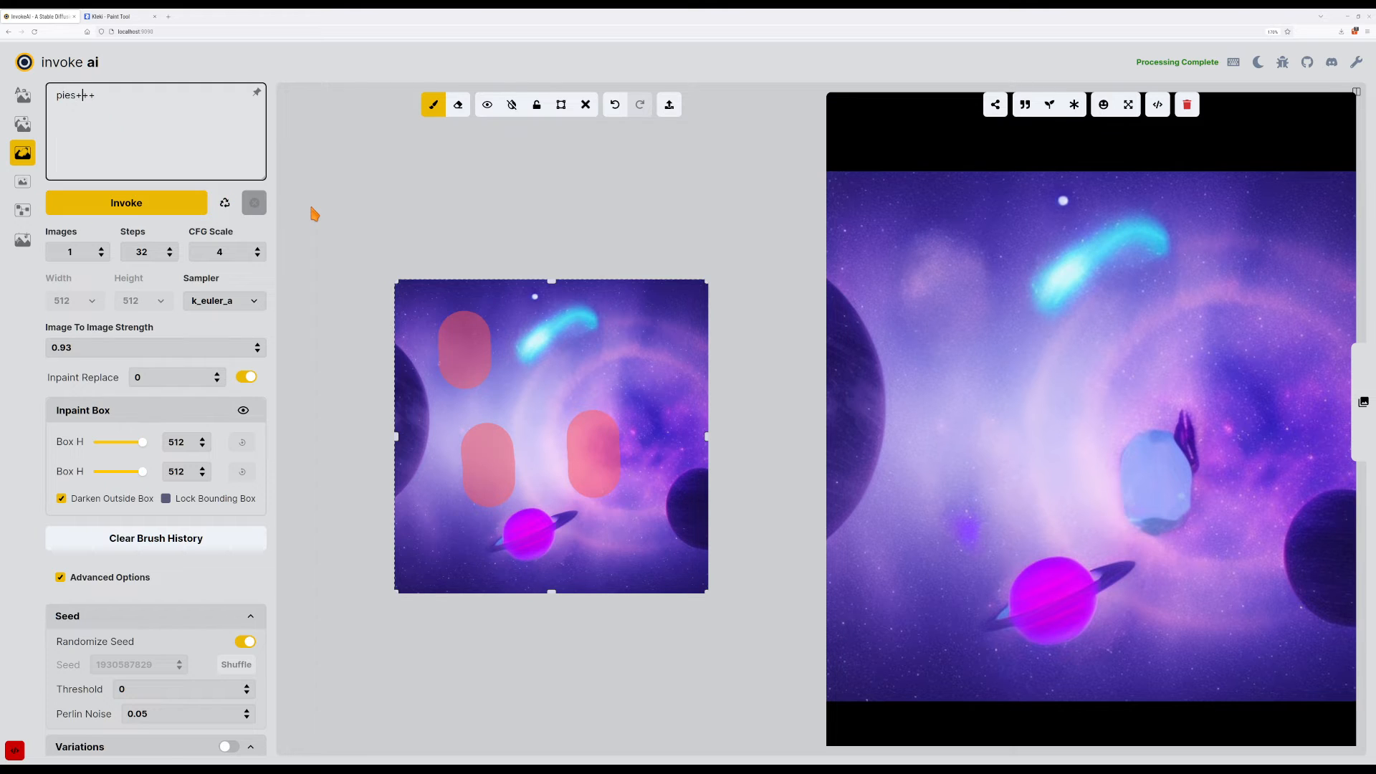
# Go back to the previous result with the lattice pie and send it to inpainting as the base image.
pyautogui.click(1030, 409)
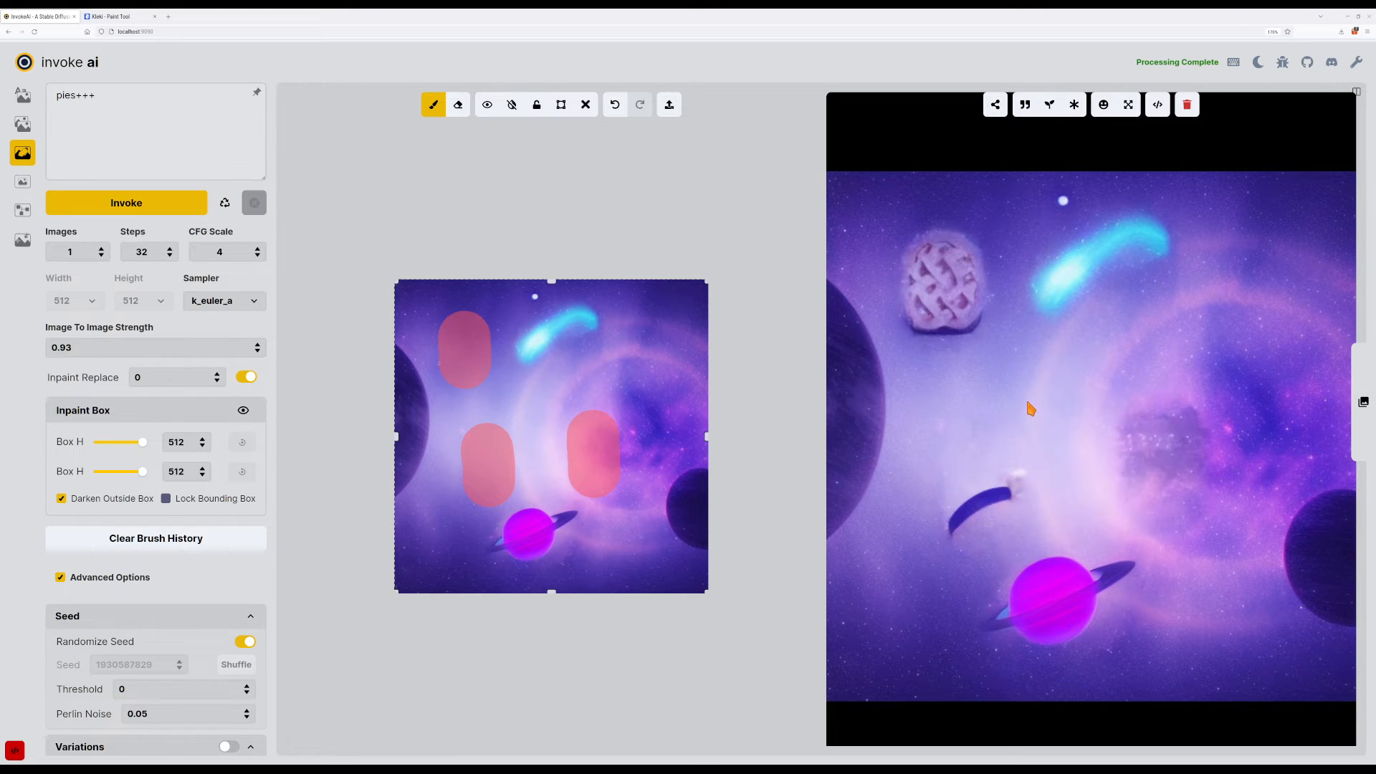
pyautogui.moveTo(990, 107)
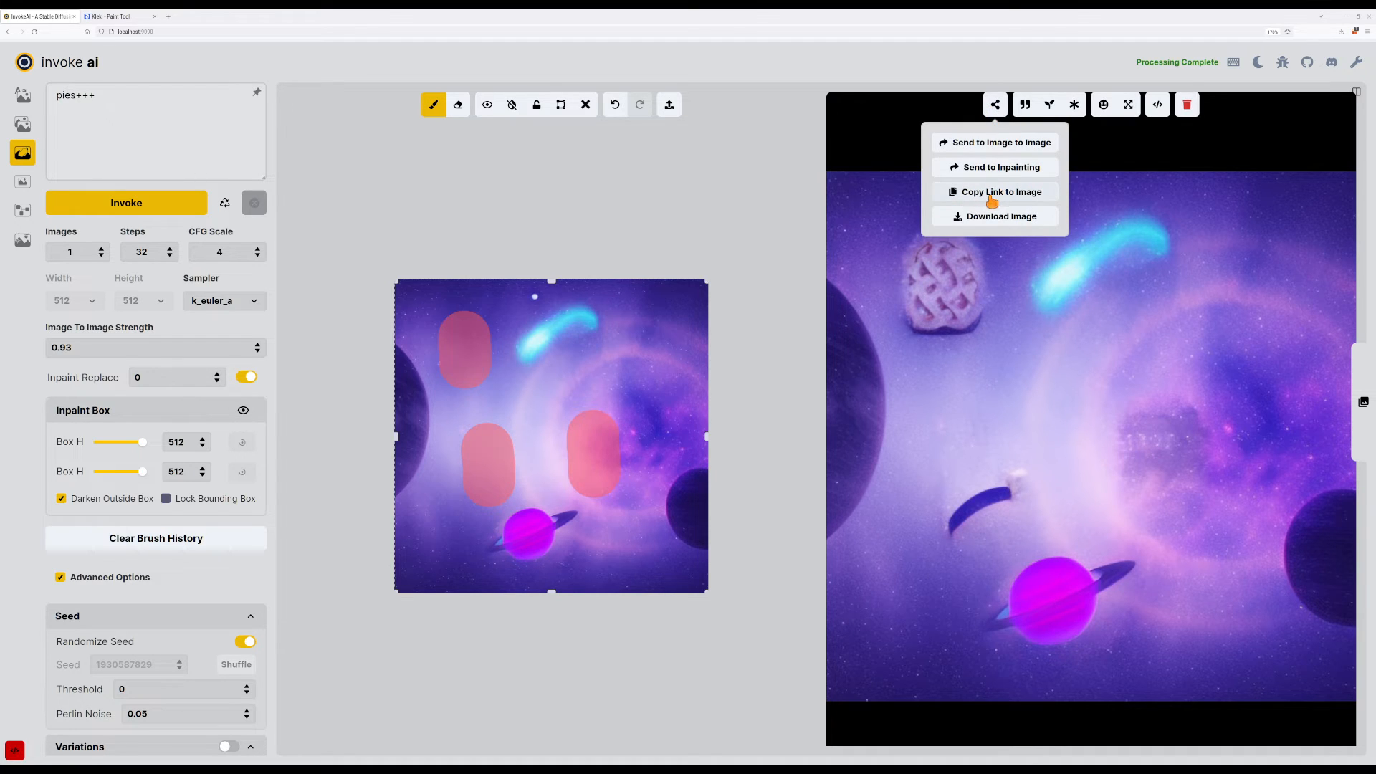
pyautogui.click(994, 169)
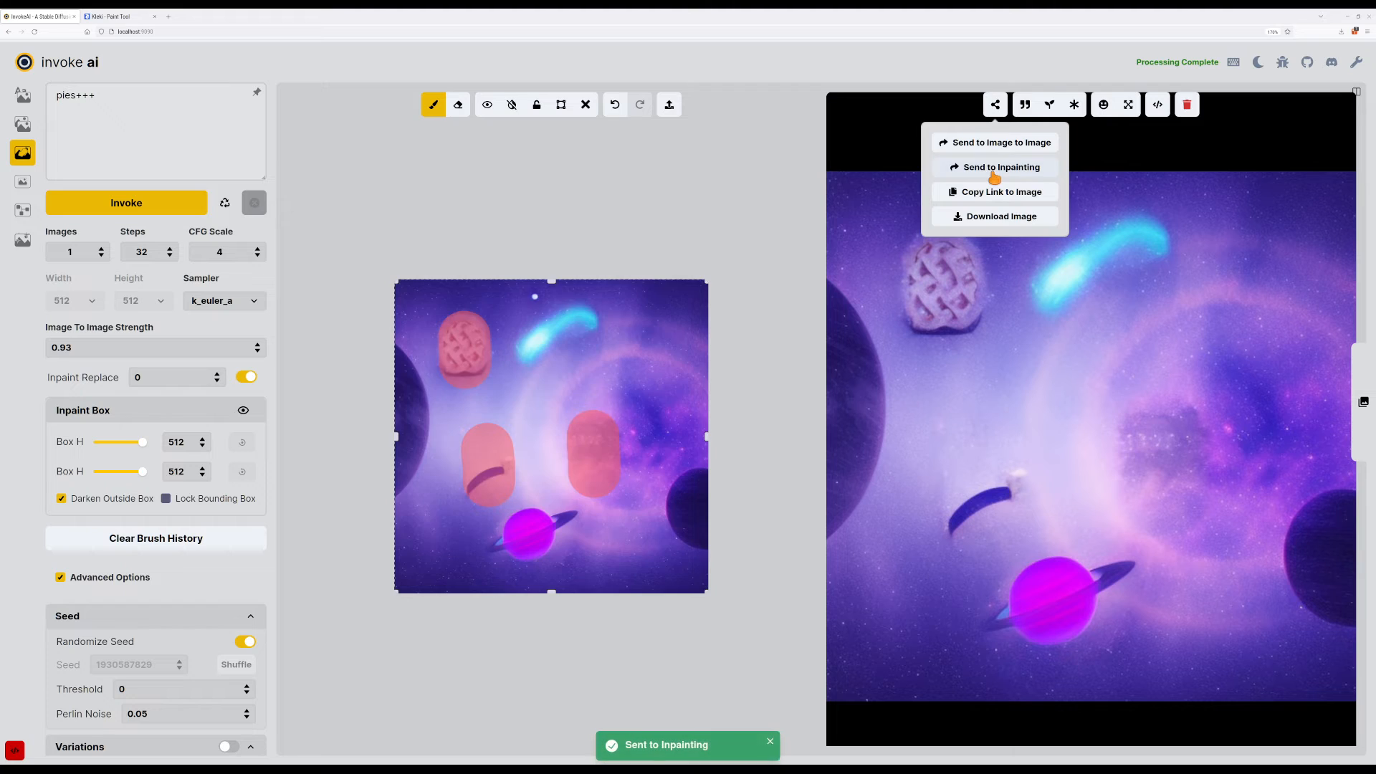
# Generate five "pies+++" variations on the lattice-pie base image with the same three-spot mask.
pyautogui.click(180, 204)
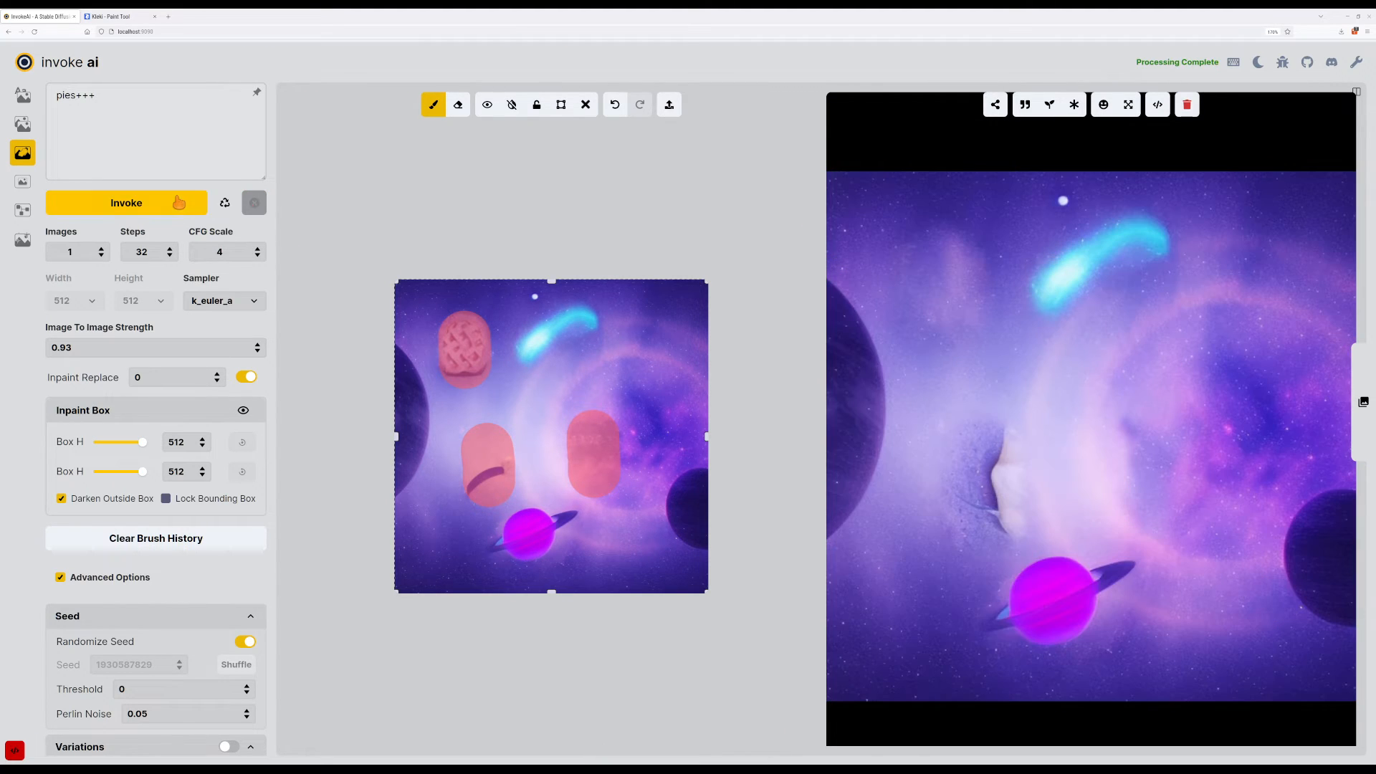
pyautogui.click(179, 203)
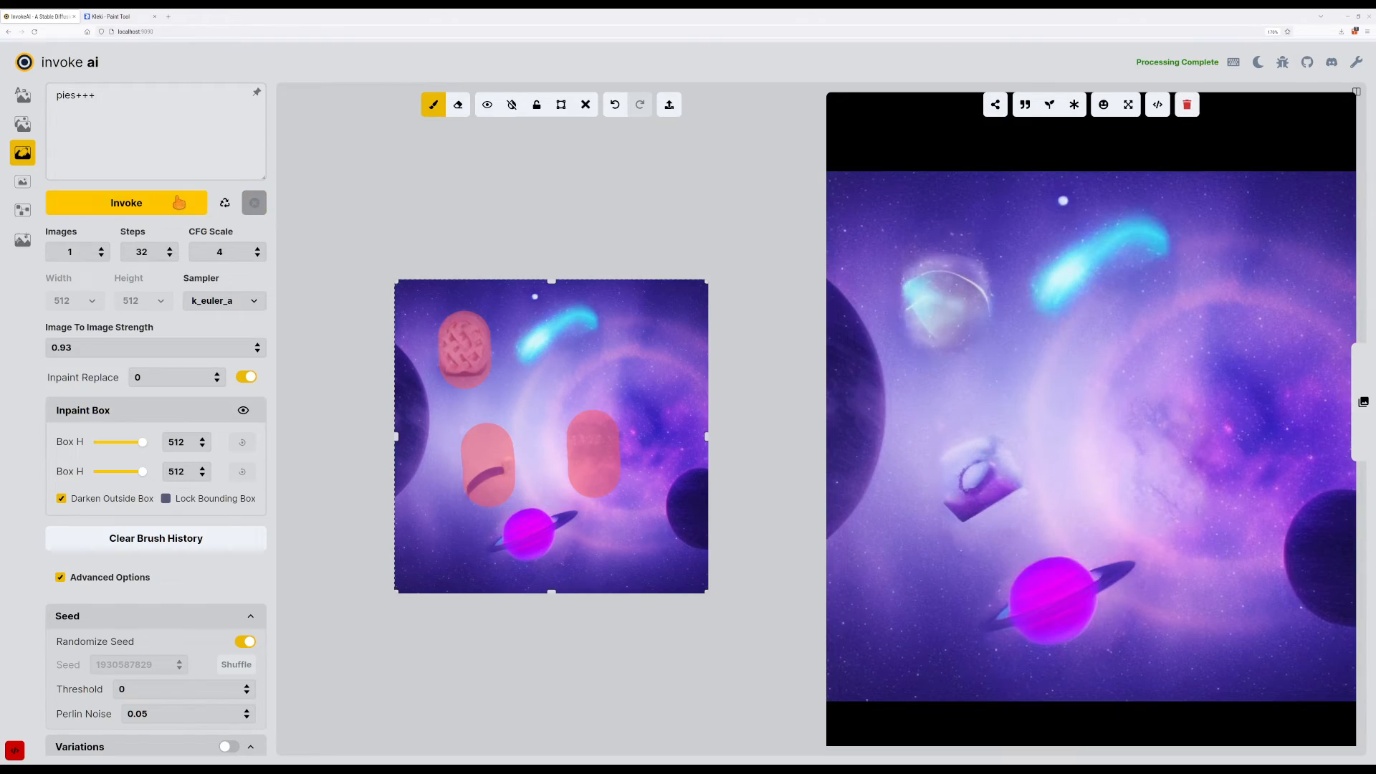
pyautogui.click(179, 204)
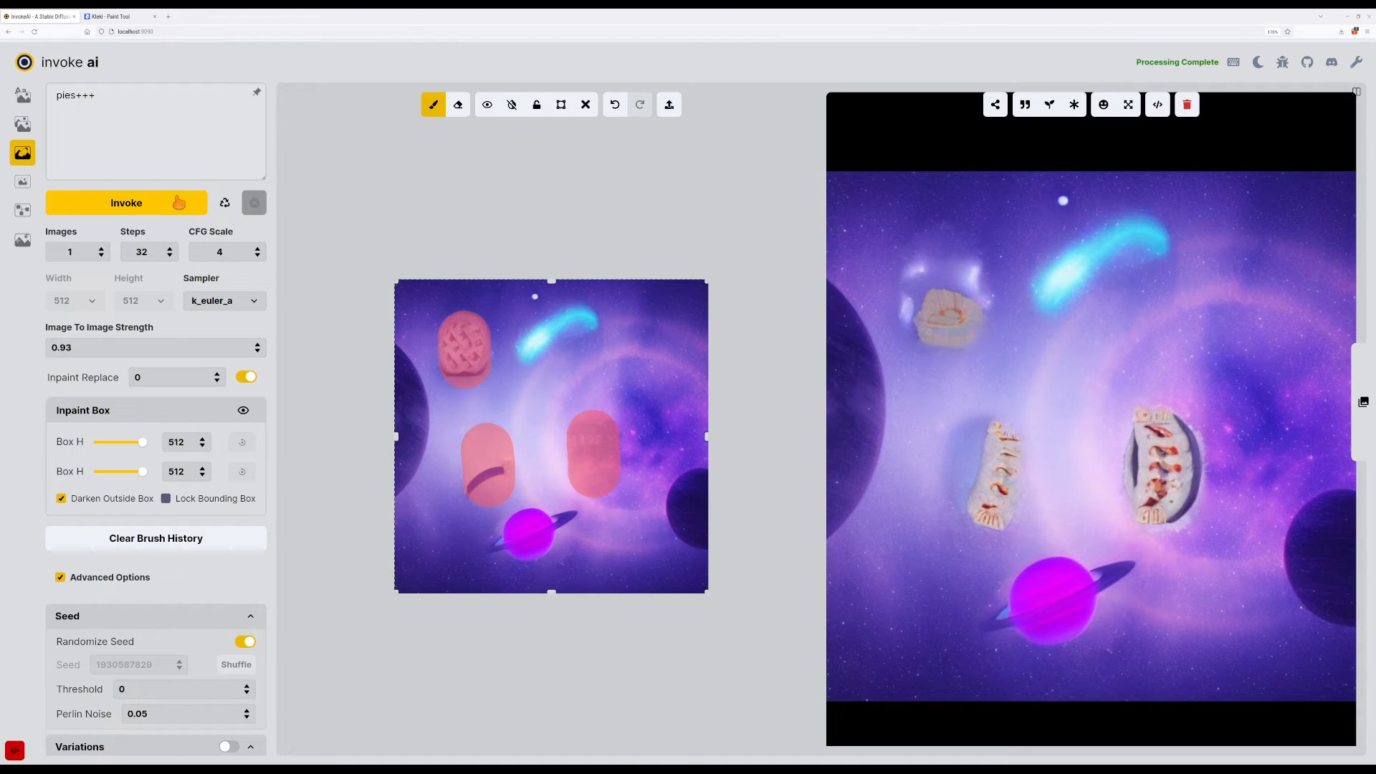
pyautogui.click(179, 203)
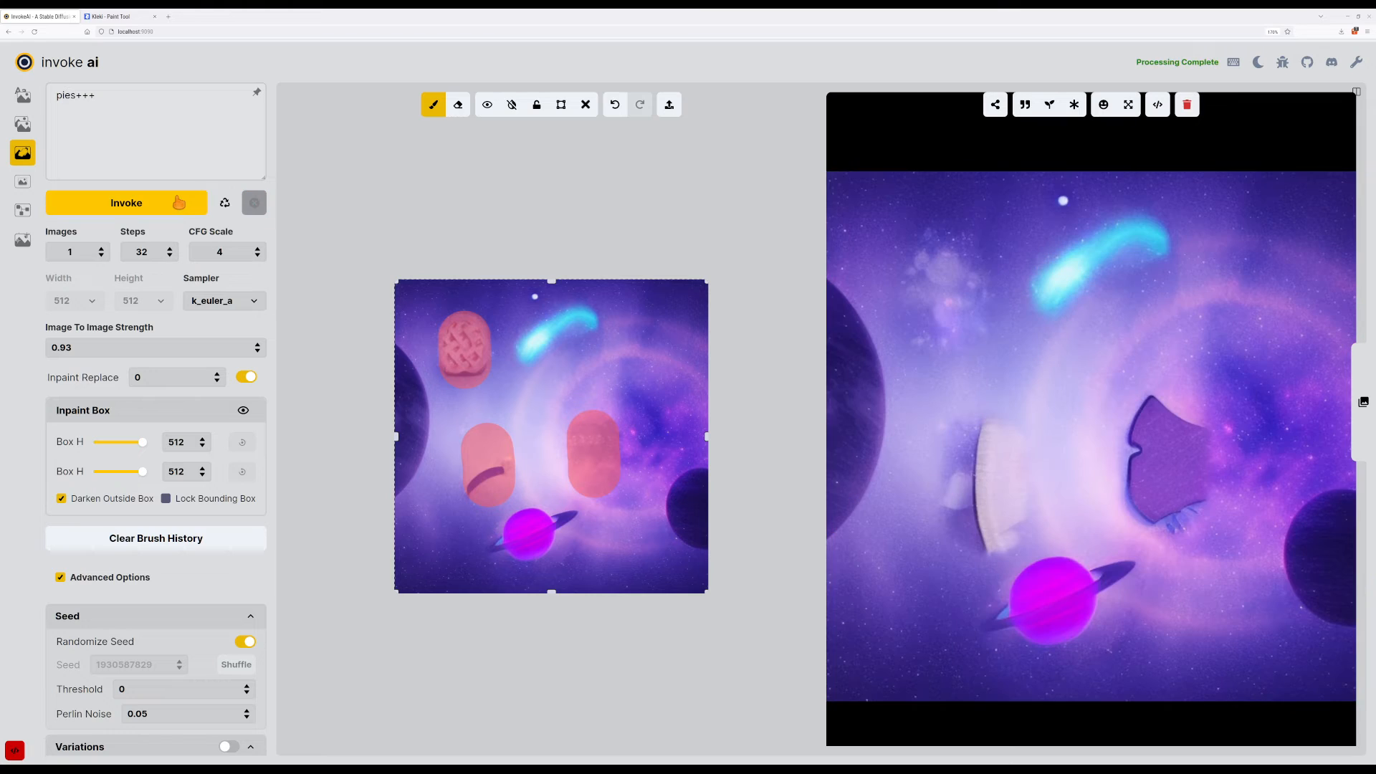
pyautogui.click(178, 204)
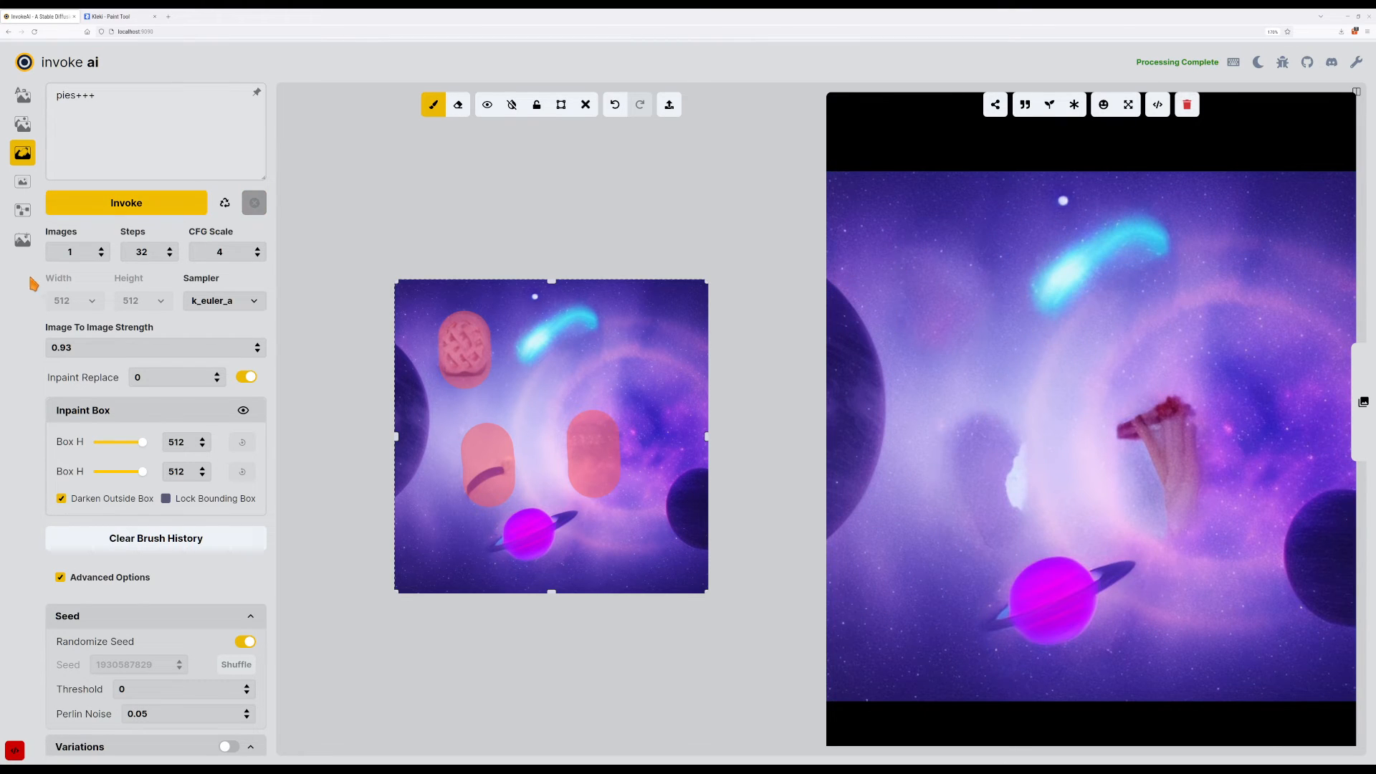
# Change the prompt to "pie+++" and erase the two lower mask spots, keeping only the one over the lattice pie.
pyautogui.hotkey('shift', 'c')
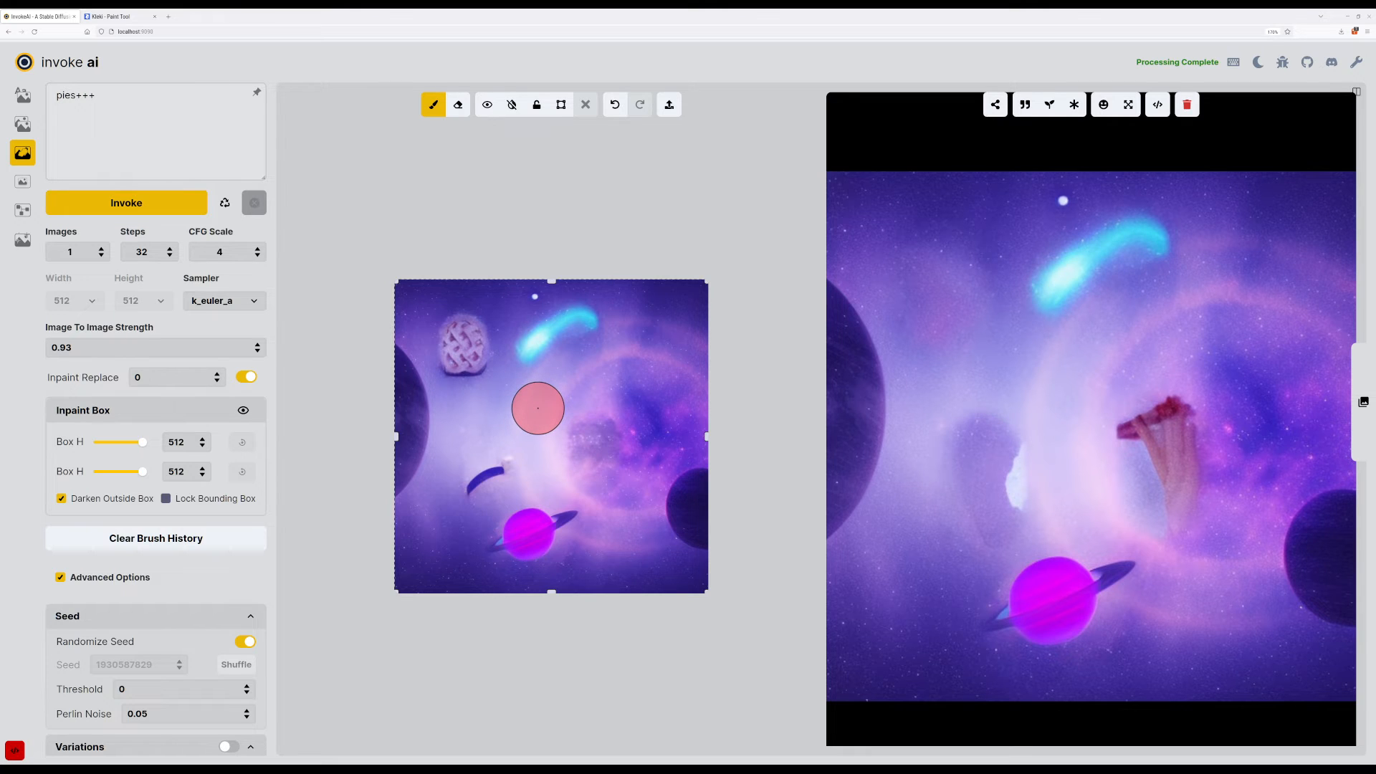
pyautogui.hotkey('ctrl', 'z')
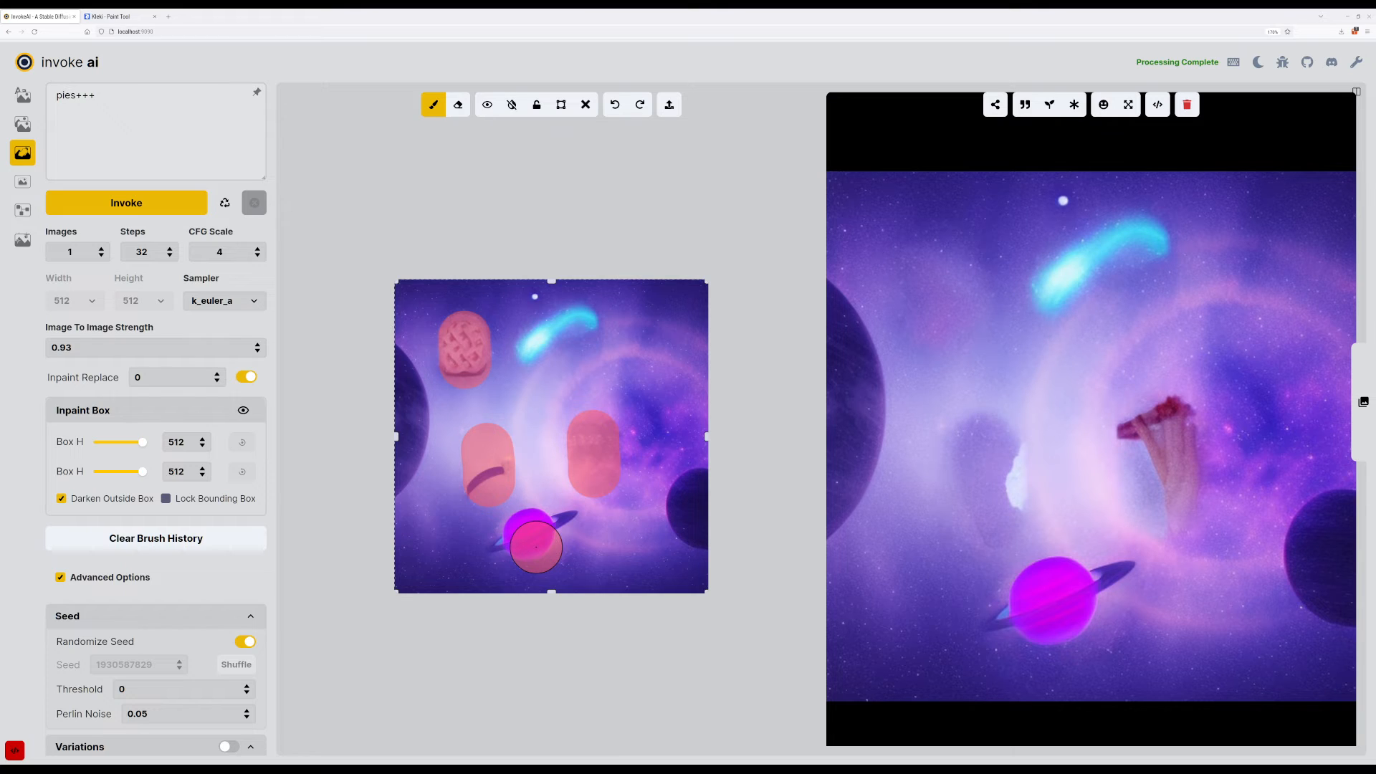
pyautogui.click(119, 143)
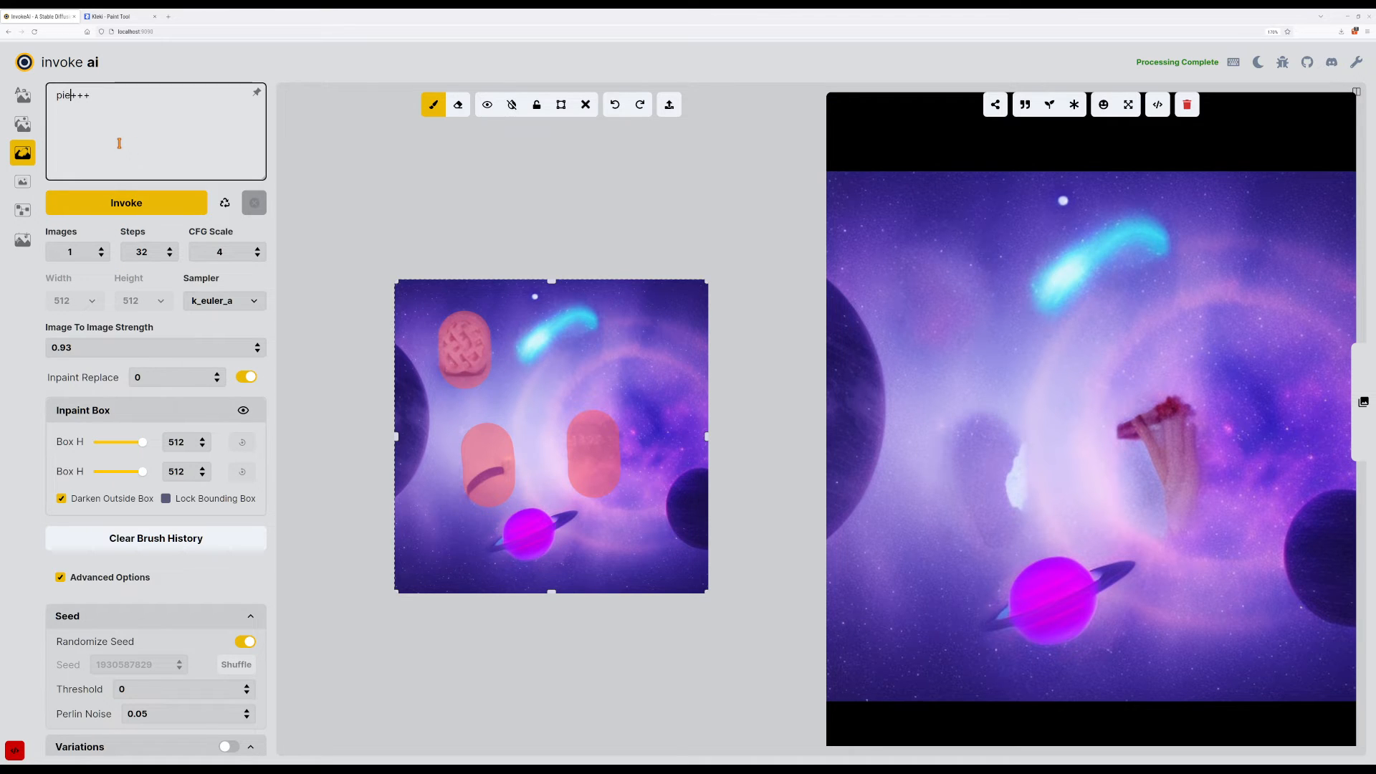
pyautogui.click(463, 436)
pyautogui.press('e')
pyautogui.moveTo(463, 435)
pyautogui.mouseDown()
pyautogui.moveTo(505, 430)
pyautogui.moveTo(475, 426)
pyautogui.moveTo(471, 500)
pyautogui.moveTo(556, 481)
pyautogui.moveTo(576, 455)
pyautogui.moveTo(572, 429)
pyautogui.moveTo(617, 468)
pyautogui.moveTo(558, 486)
pyautogui.mouseUp()
pyautogui.press('b')
# Generate several "pie+++" inpaintings using only the mask spot over the lattice pie.
pyautogui.click(152, 205)
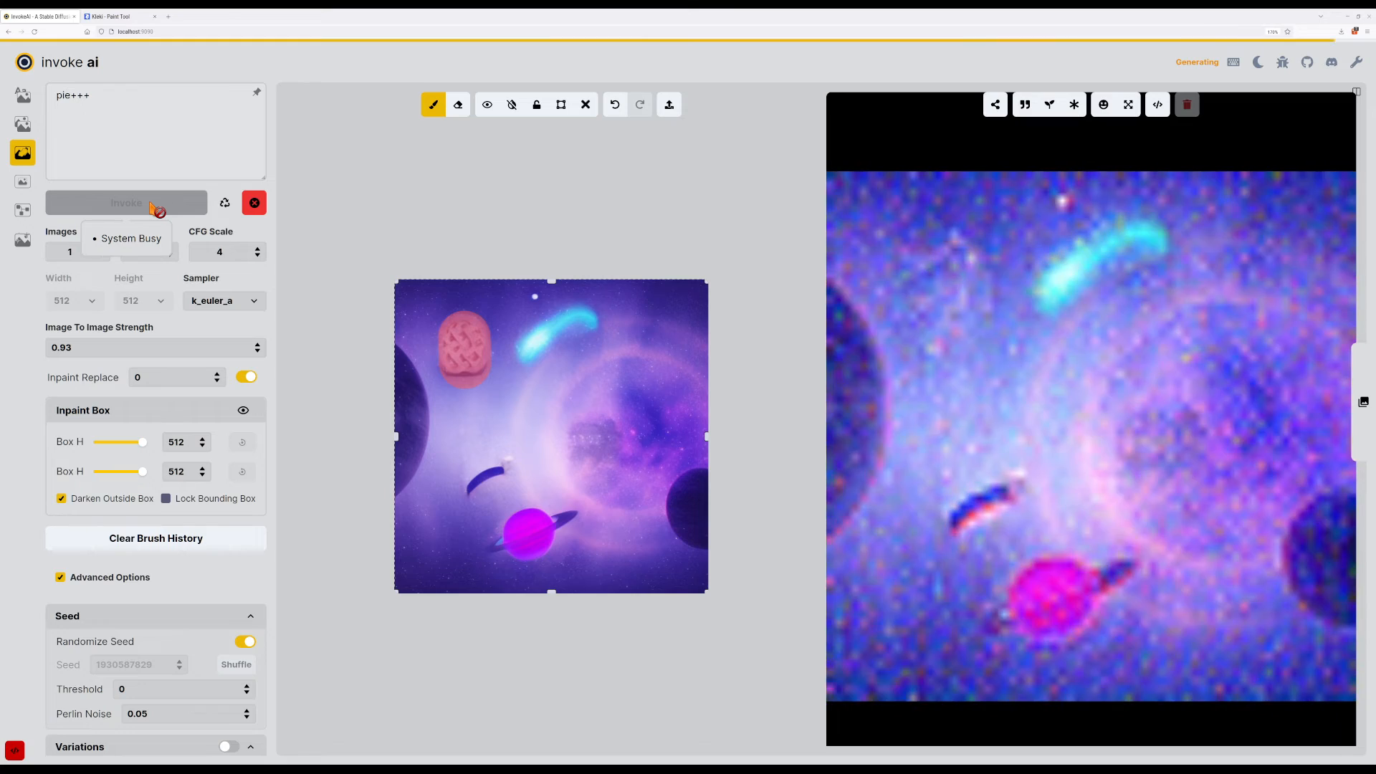
pyautogui.click(152, 206)
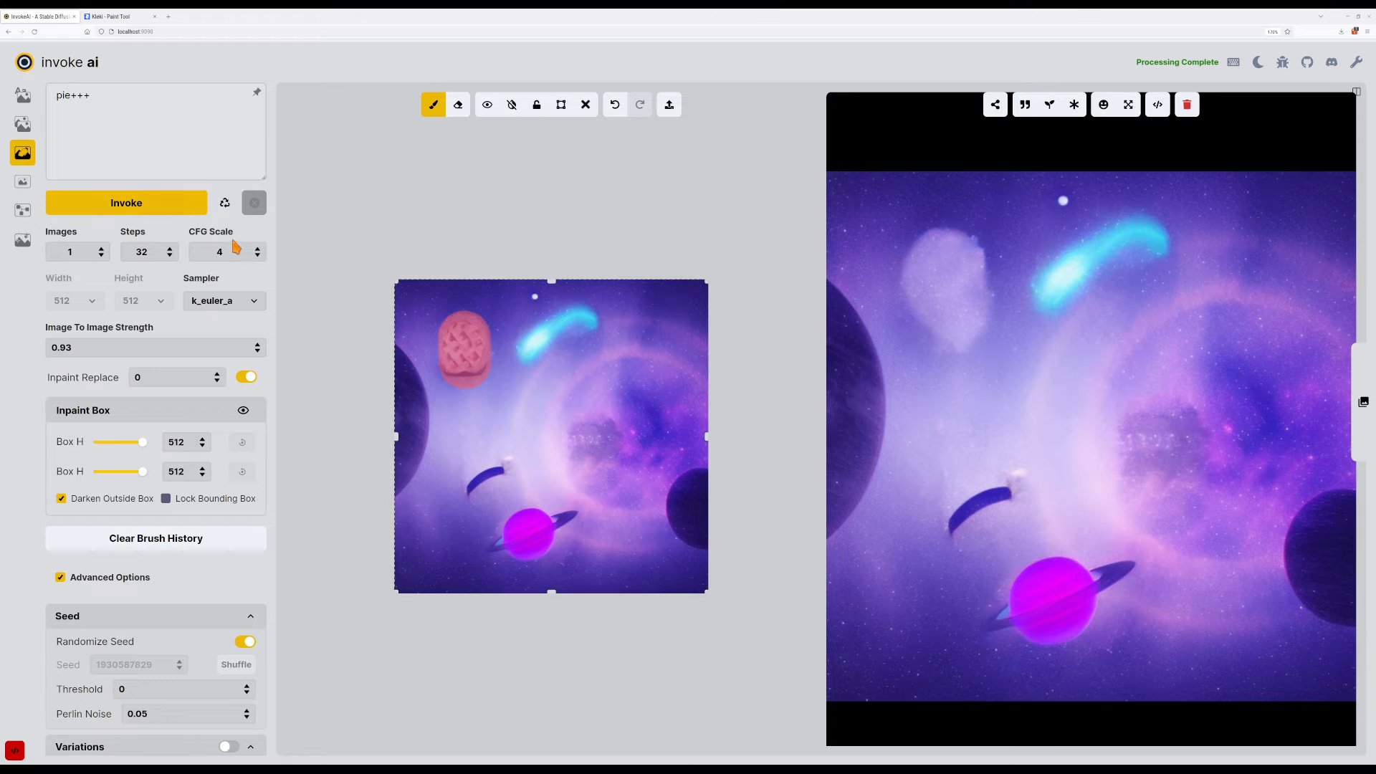
pyautogui.click(153, 207)
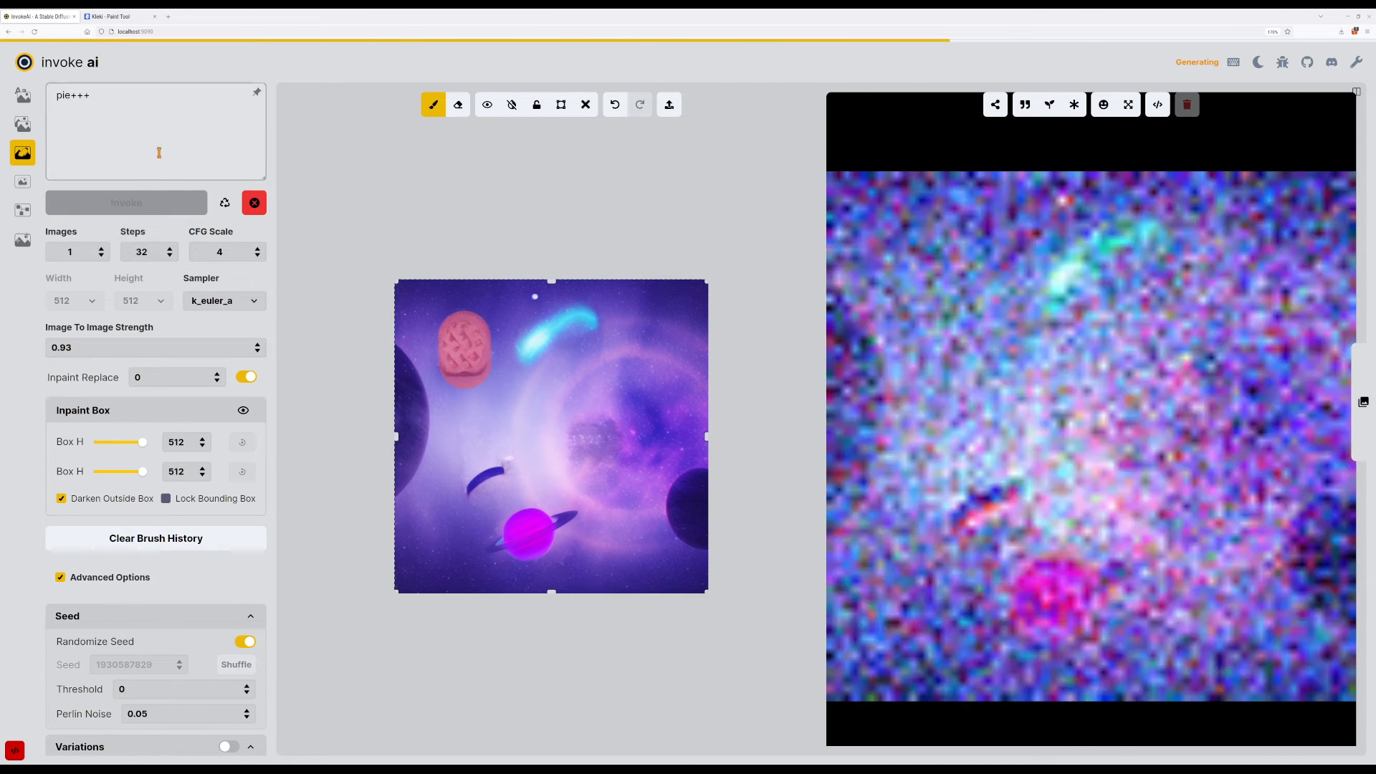
pyautogui.click(150, 178)
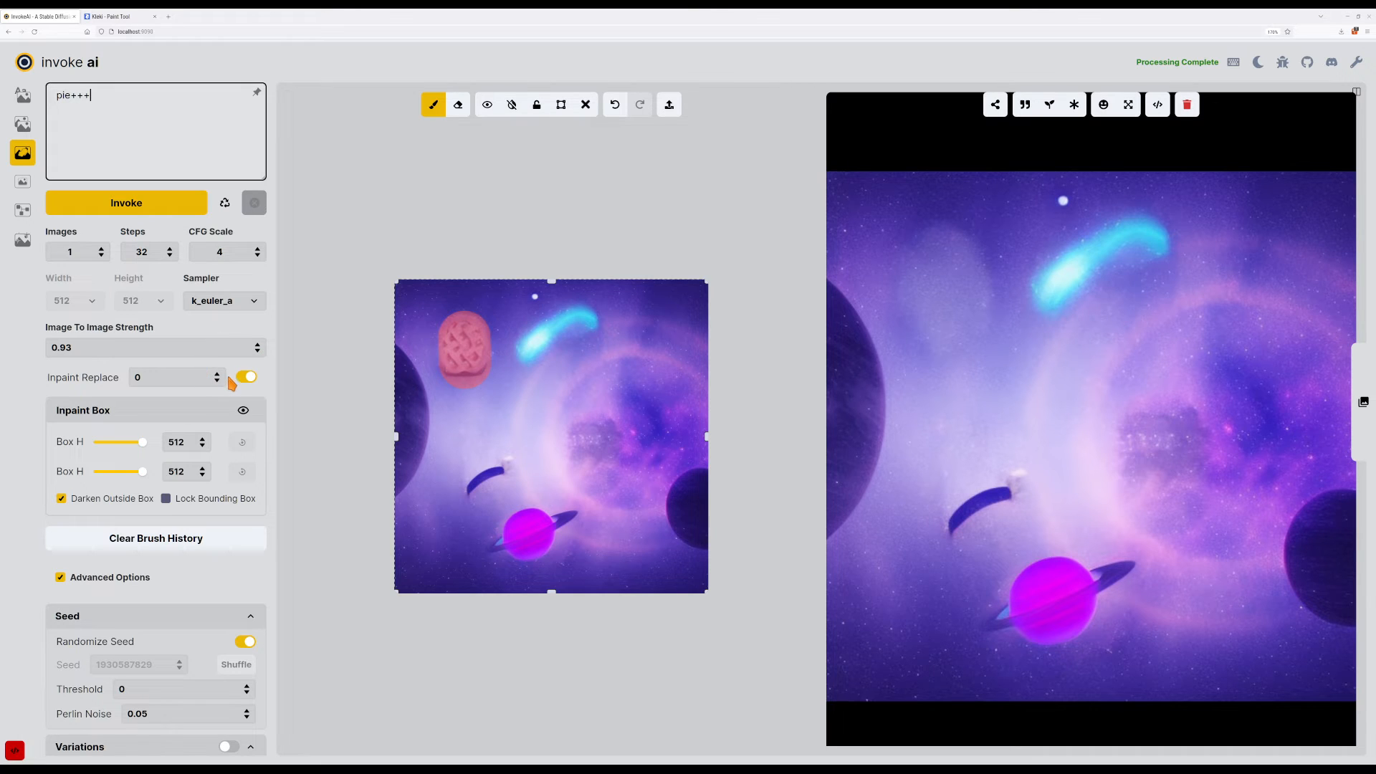
# Turn off Inpaint Replace, lower the steps to 29, and generate two more "pie+++" variations.
pyautogui.click(246, 376)
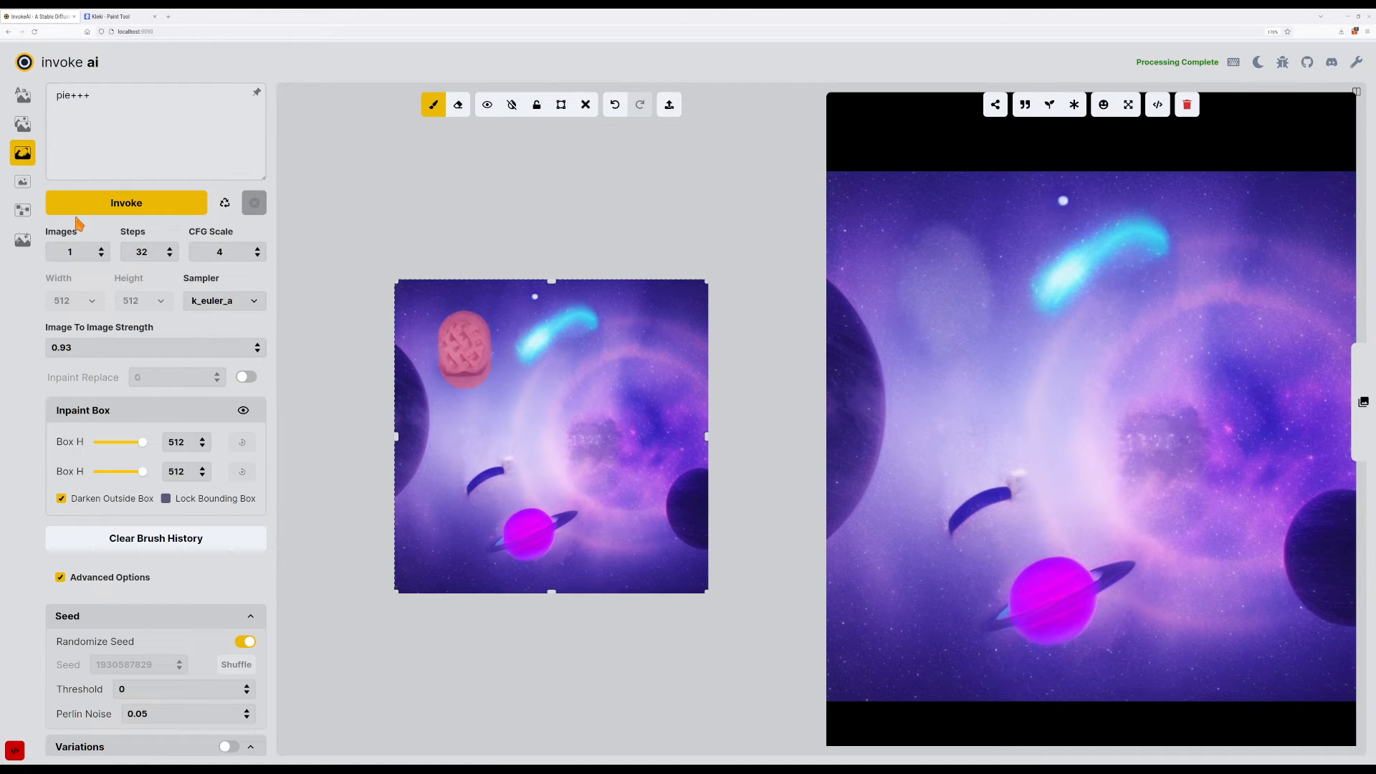
pyautogui.click(192, 301)
pyautogui.click(236, 301)
pyautogui.click(171, 257)
pyautogui.click(152, 204)
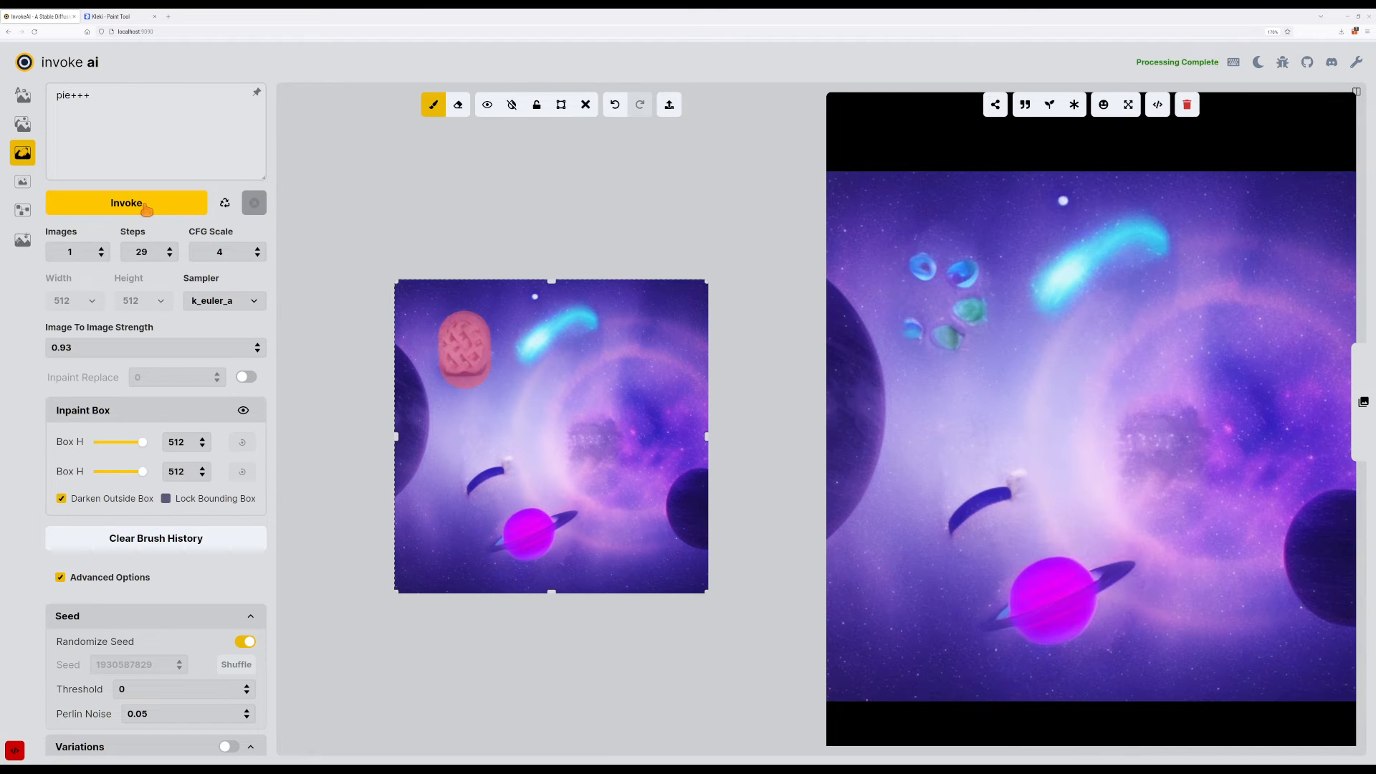
pyautogui.click(147, 208)
# Rewrite the prompt as "(apple pie)+++" and generate two inpaintings.
pyautogui.click(135, 173)
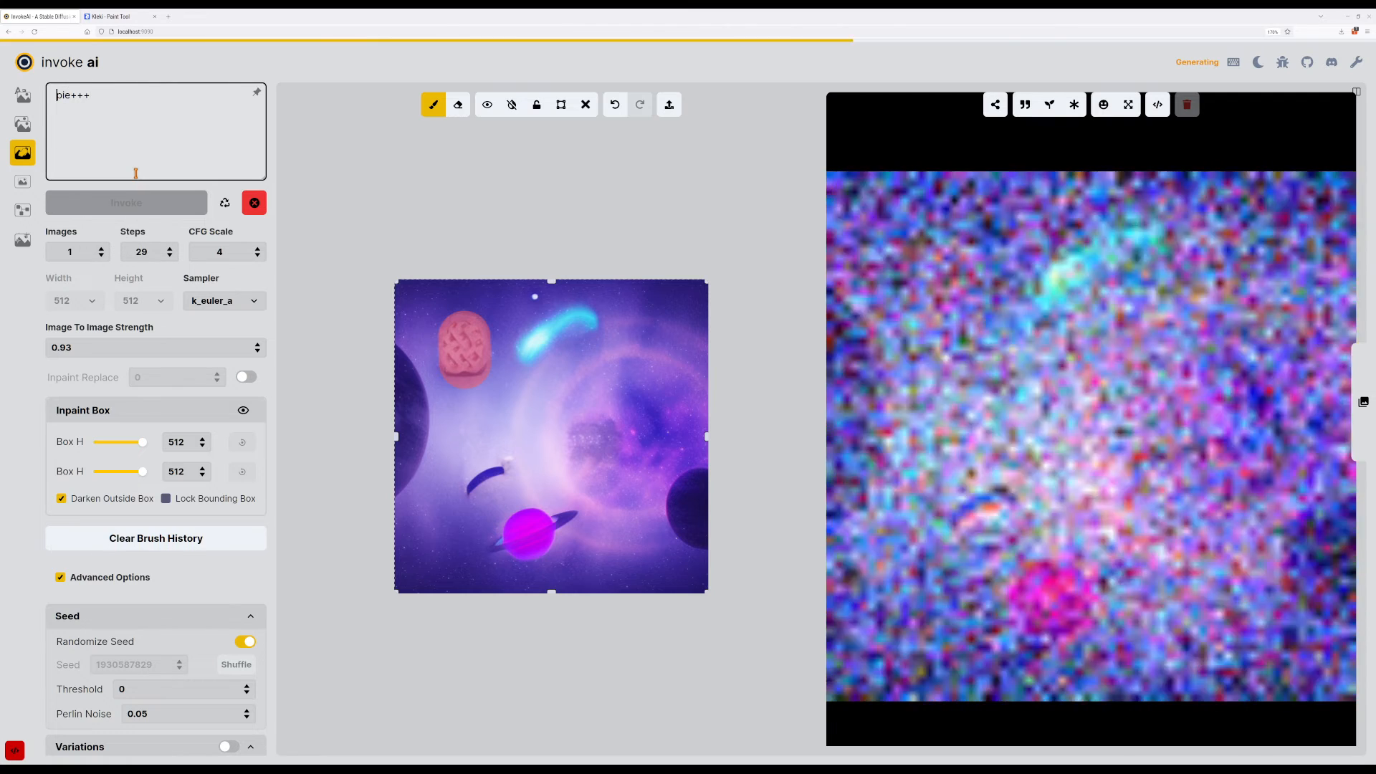
pyautogui.write('apple pie')
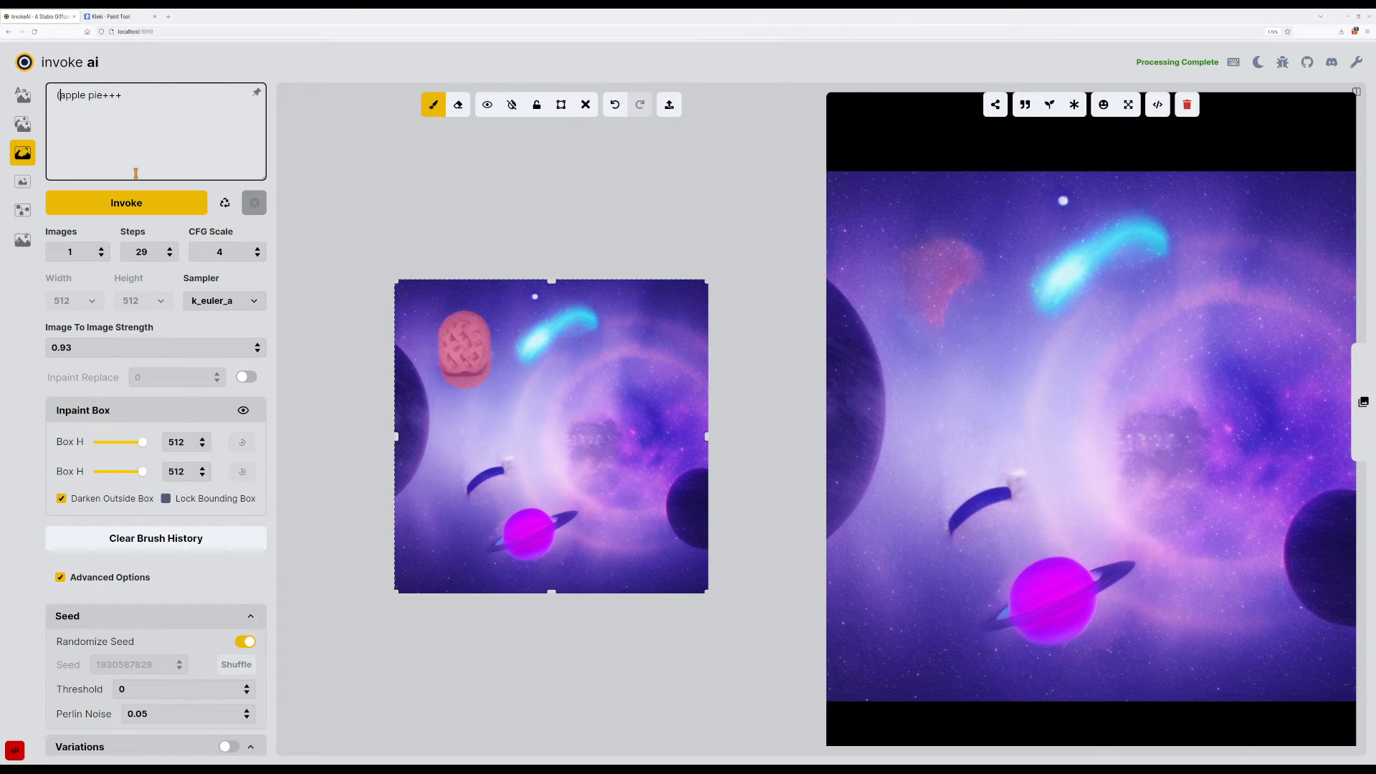
pyautogui.write(')')
pyautogui.hotkey('ctrl', 'Return')
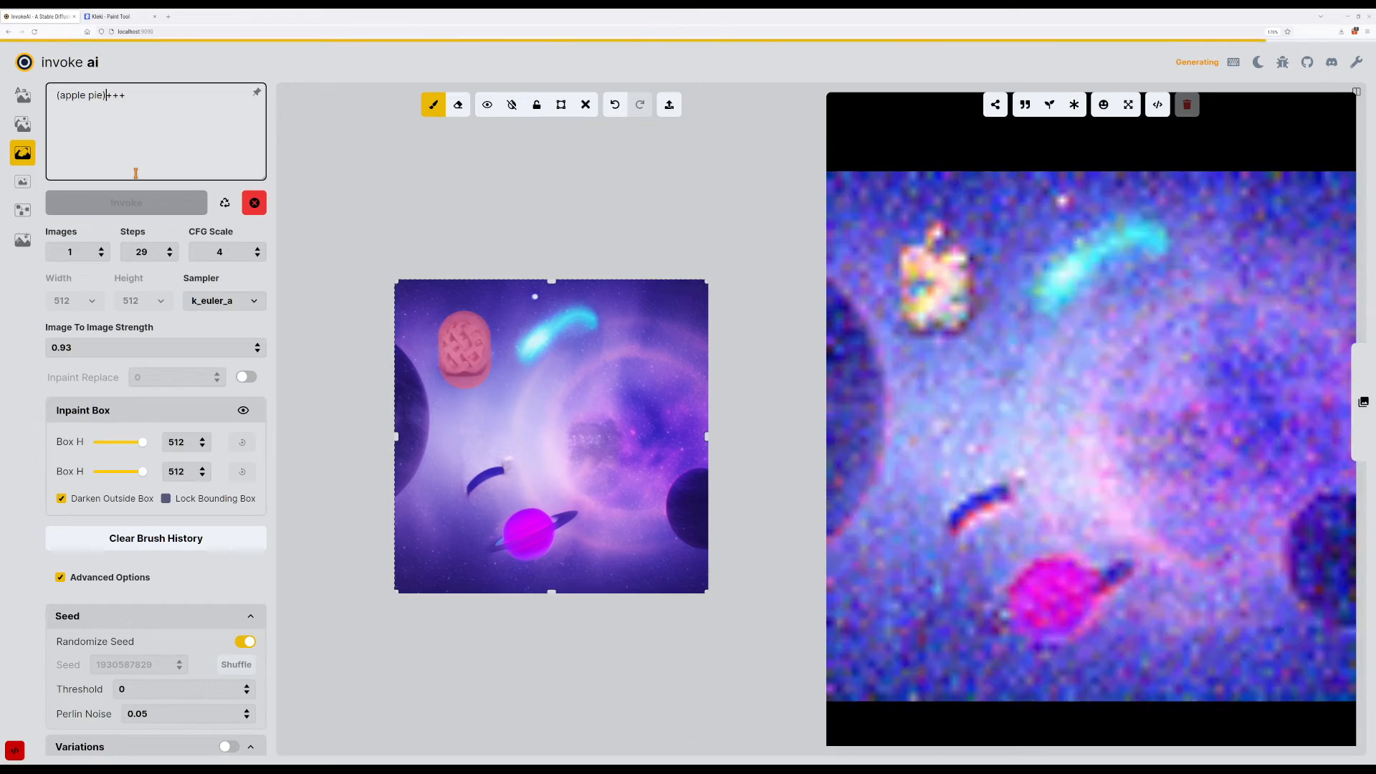
pyautogui.click(136, 173)
pyautogui.hotkey('ctrl', 'Return')
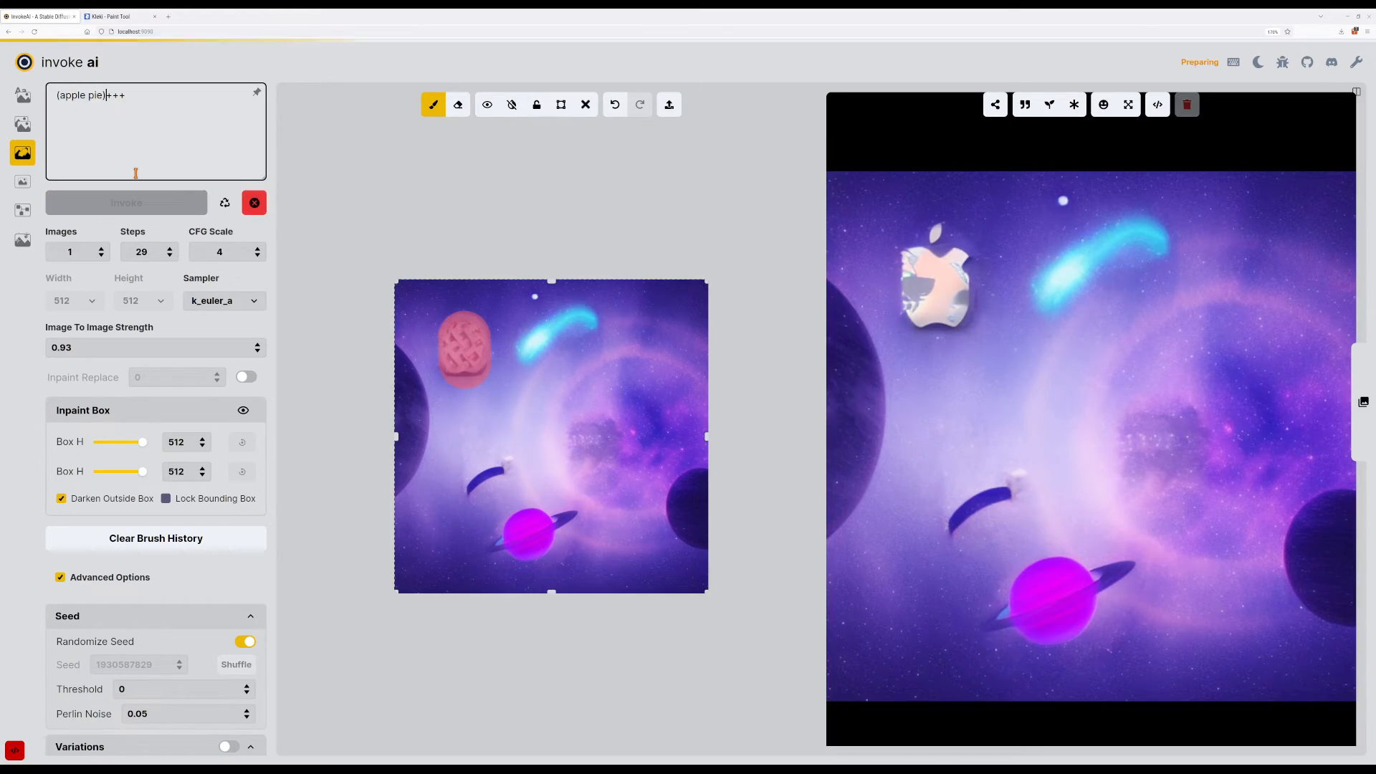
# Append the negative term "[logo]" so the prompt reads "(apple pie)+++ [logo]", and generate several variations.
pyautogui.write('[logo')
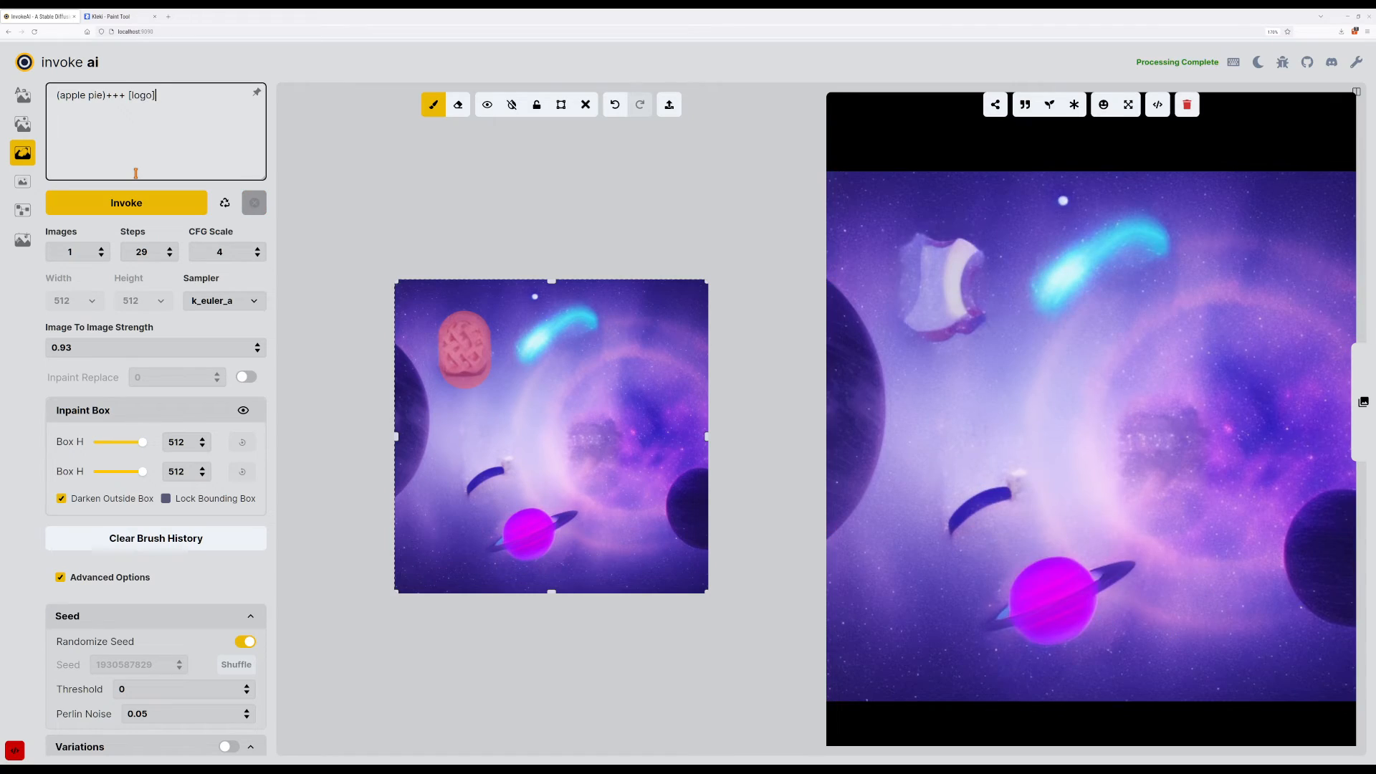
pyautogui.hotkey('ctrl', 'Return')
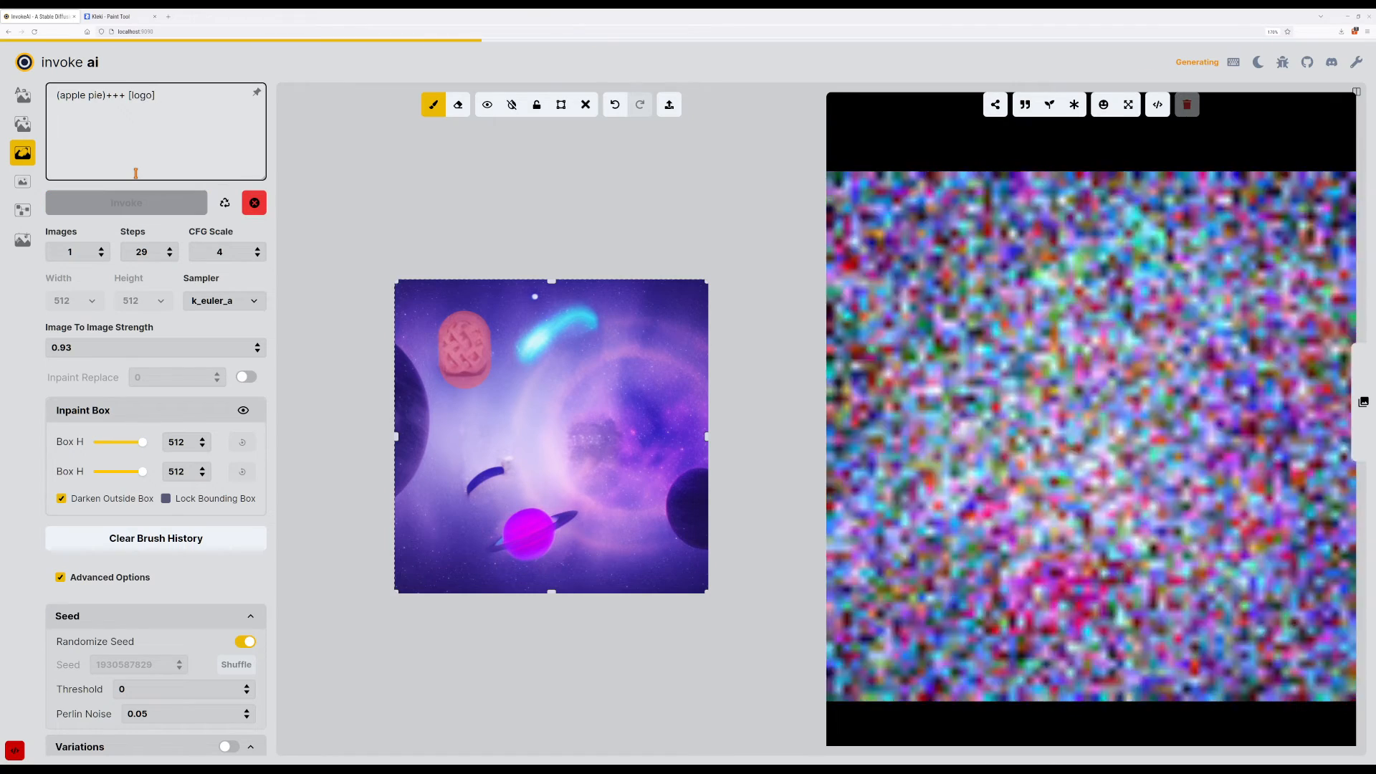
pyautogui.hotkey('ctrl', 'Return')
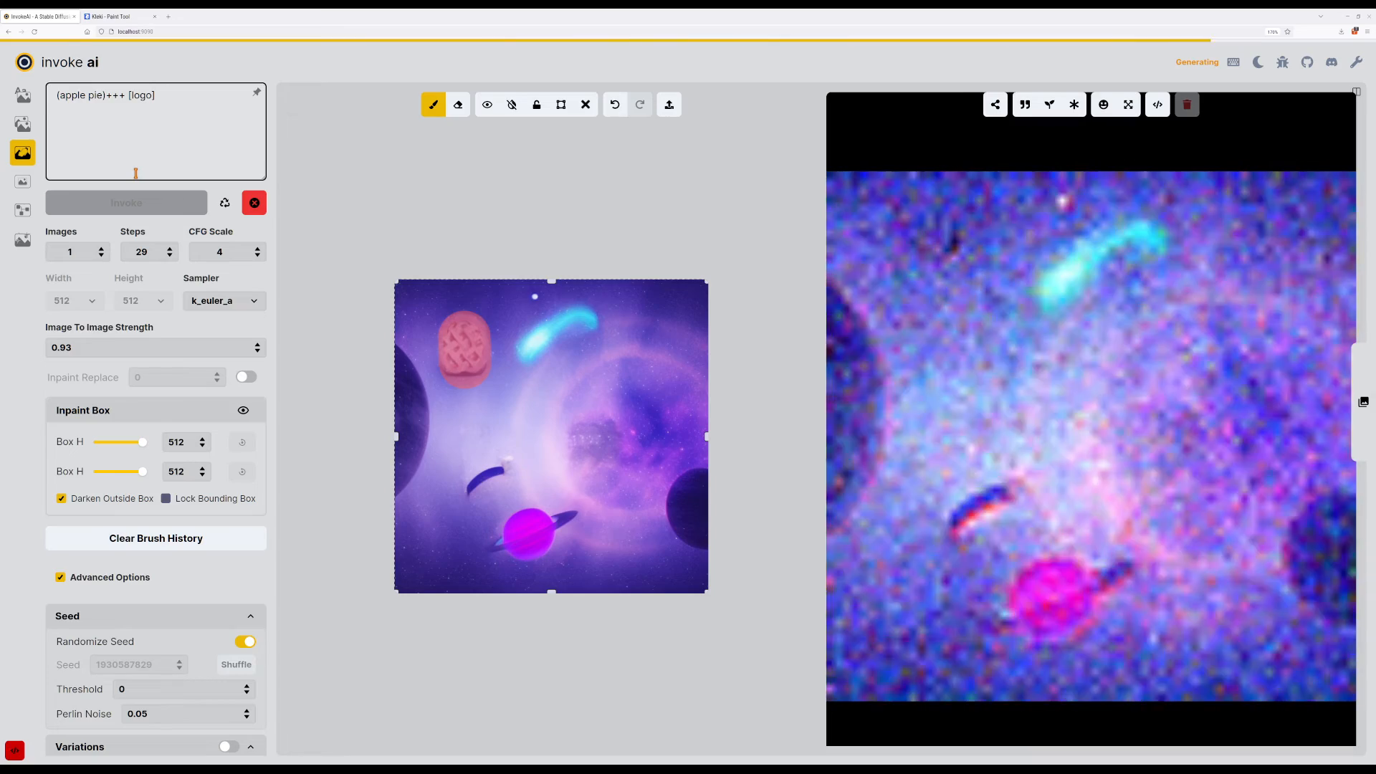
pyautogui.hotkey('ctrl', 'Return')
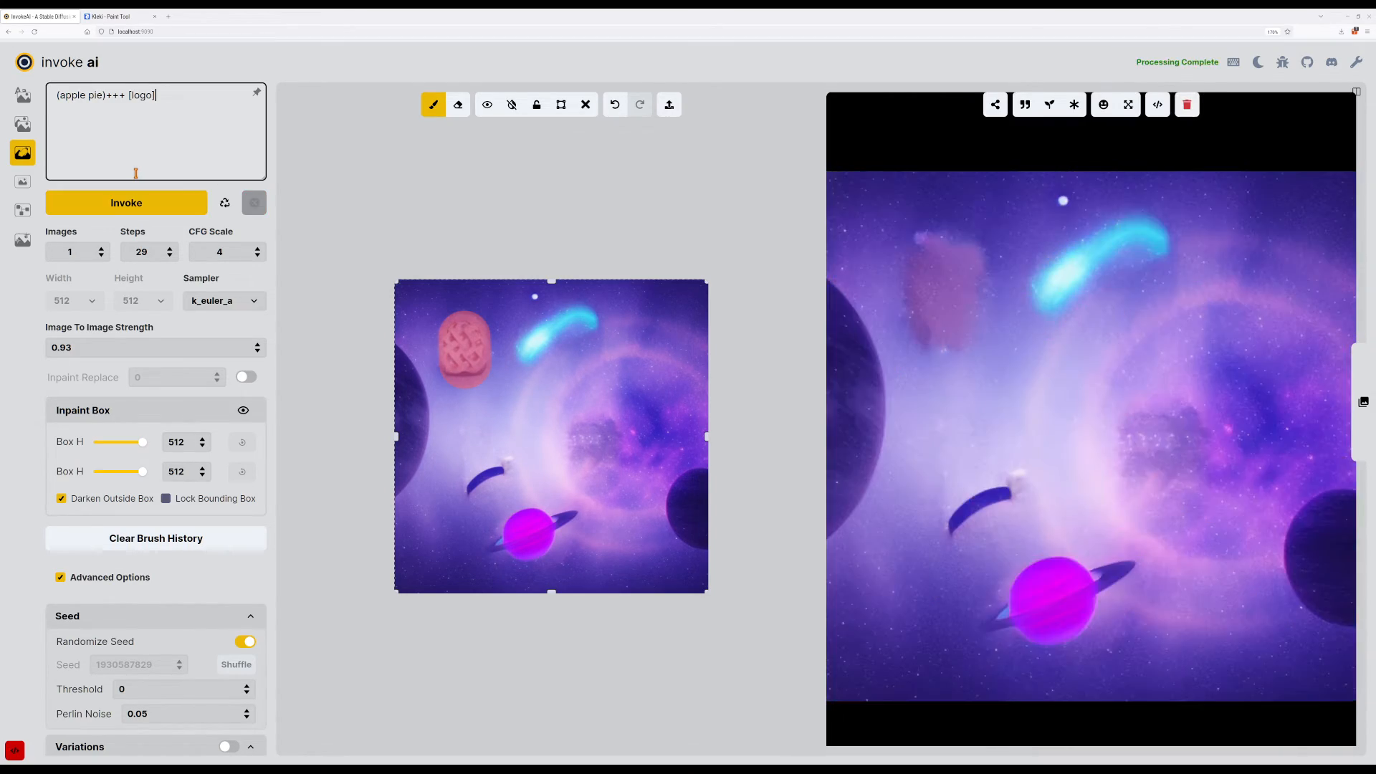
# Generate another batch of inpaintings with the prompt "(apple pie)+++ [logo]" at CFG Scale 4.
pyautogui.hotkey('ctrl', 'Return')
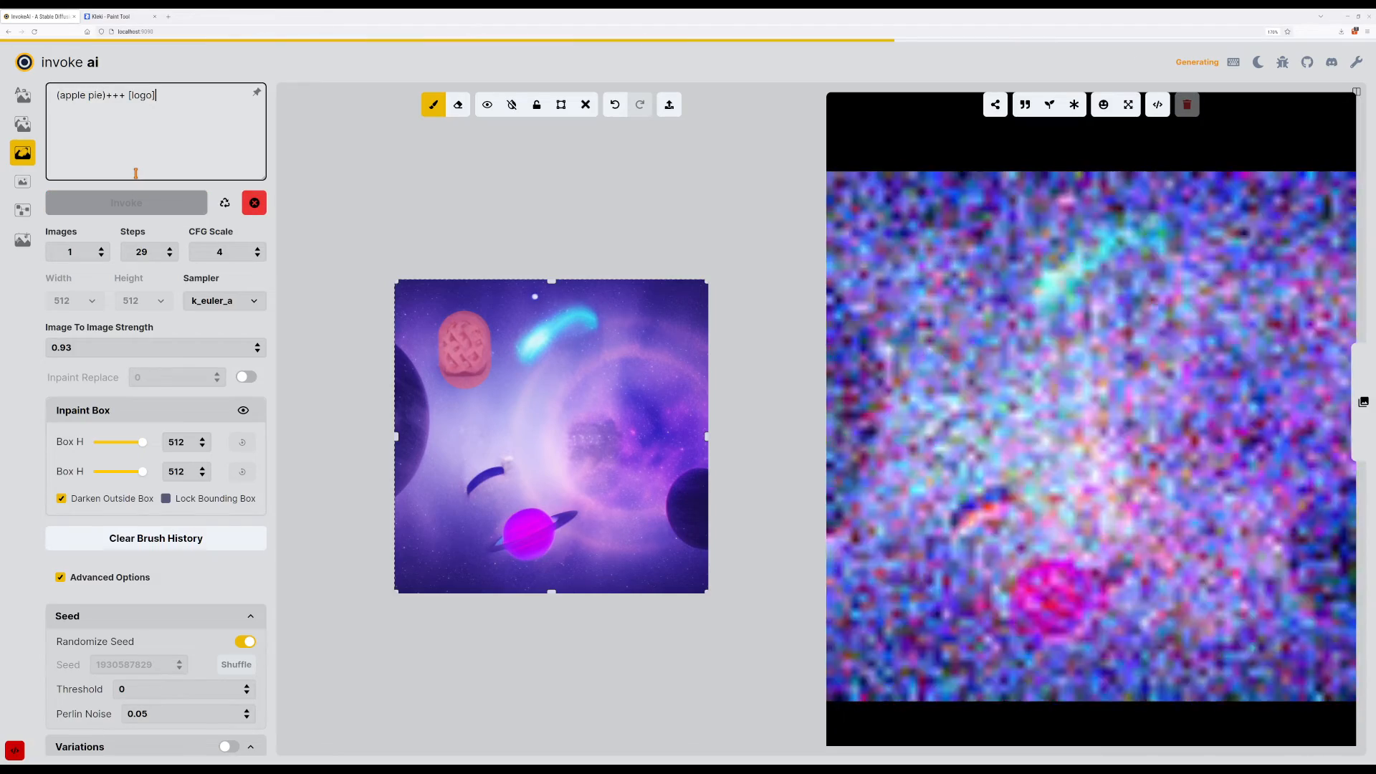
pyautogui.hotkey('ctrl', 'Return')
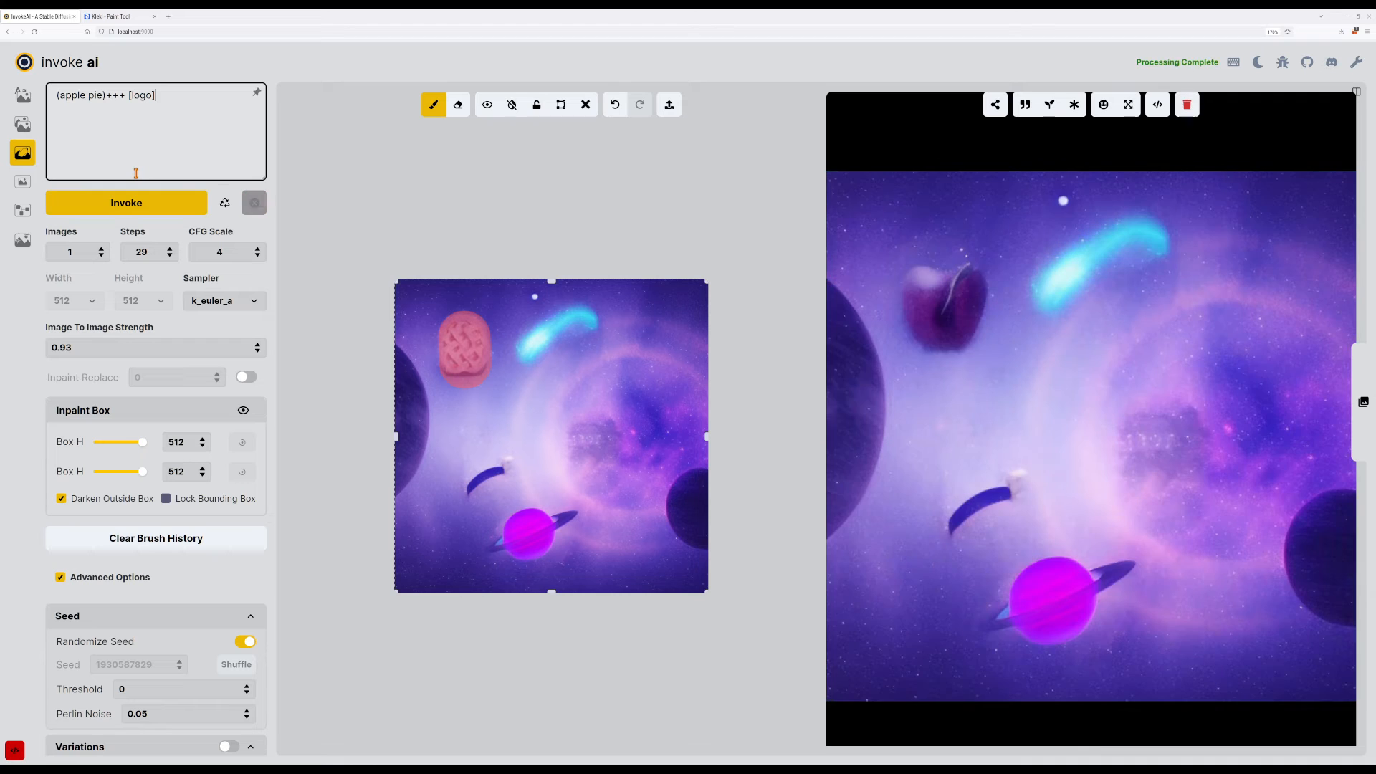
pyautogui.hotkey('ctrl', 'Return')
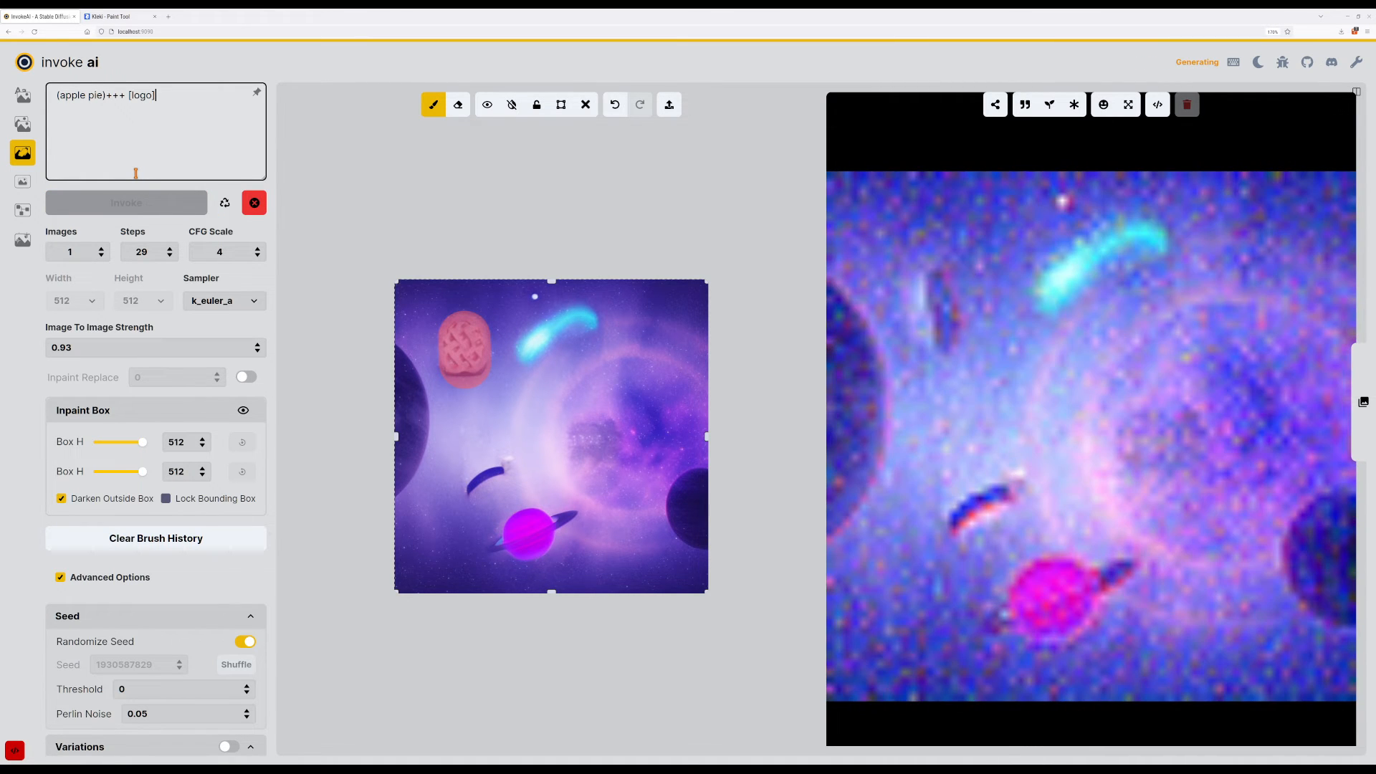
pyautogui.hotkey('ctrl', 'Return')
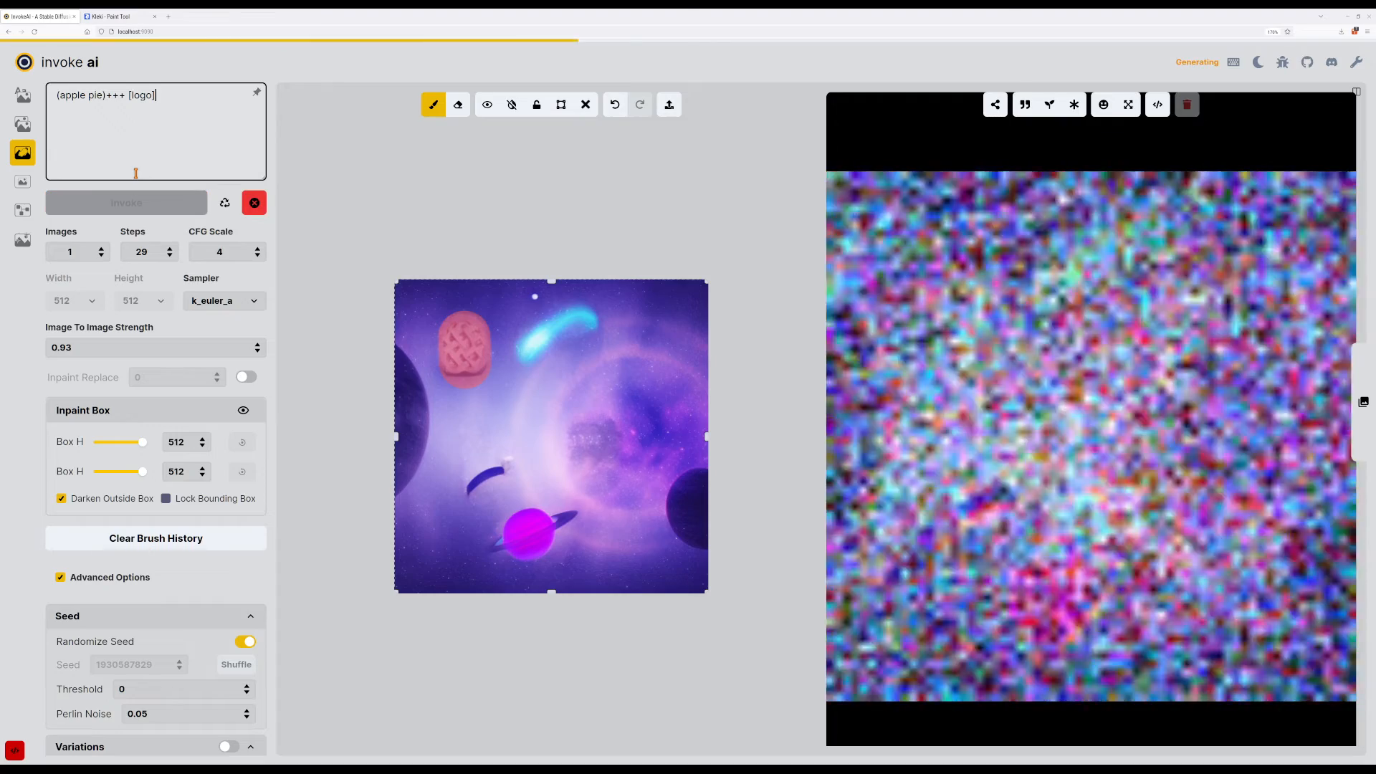
pyautogui.hotkey('ctrl', 'Return')
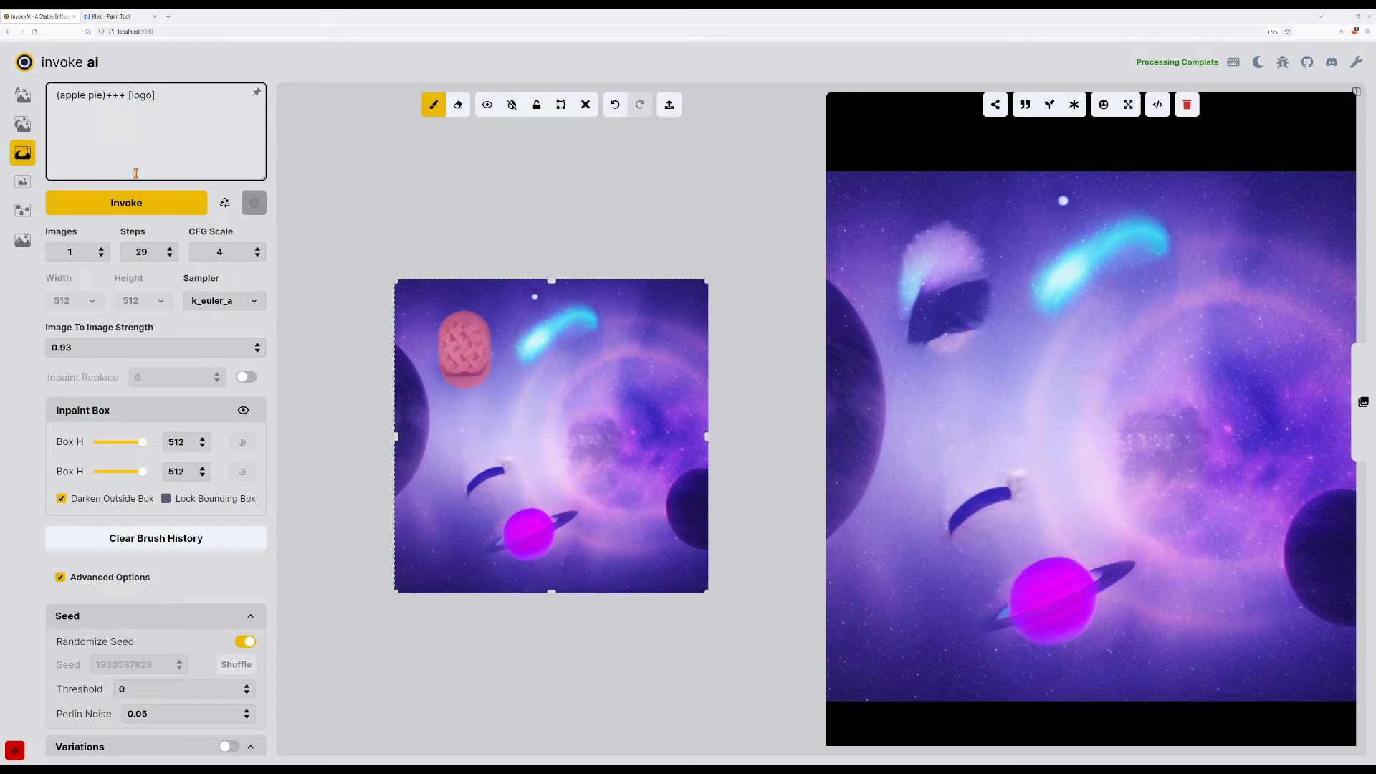
# Change the negative term to "[company logo]" and generate two inpaintings.
pyautogui.write('y')
pyautogui.hotkey('ctrl', 'Return')
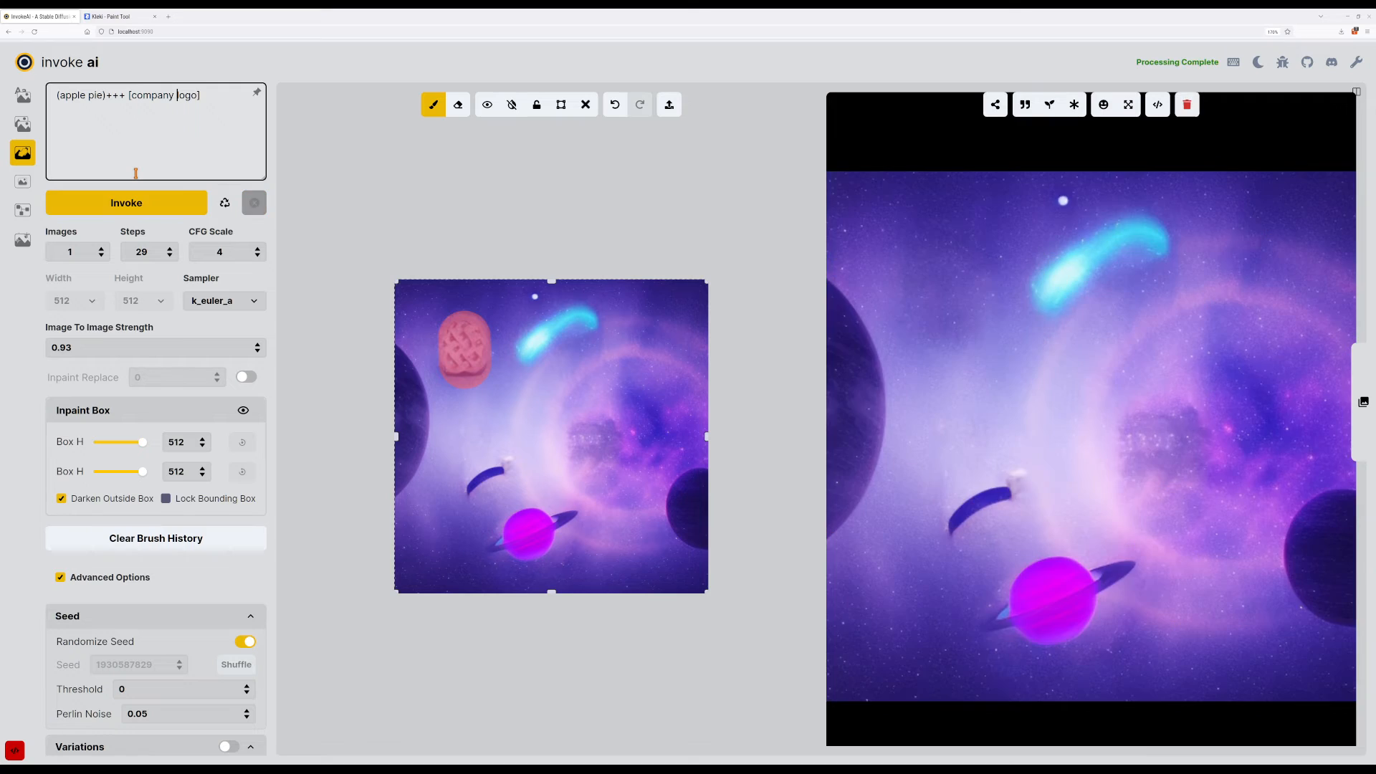
pyautogui.hotkey('ctrl', 'Return')
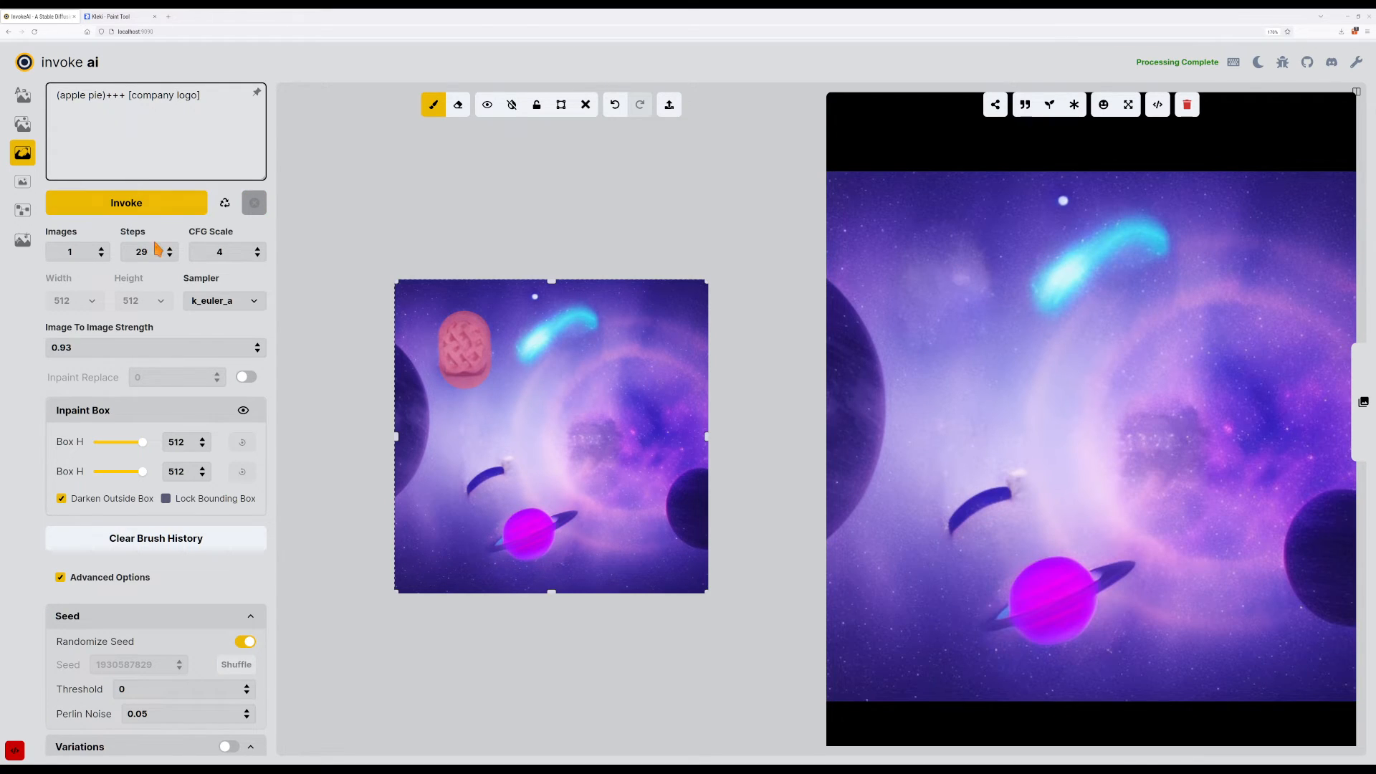
# Set the CFG Scale to 2.5 and generate several variations of "(apple pie)+++ [company logo]".
pyautogui.doubleClick(236, 251)
pyautogui.write('2.5')
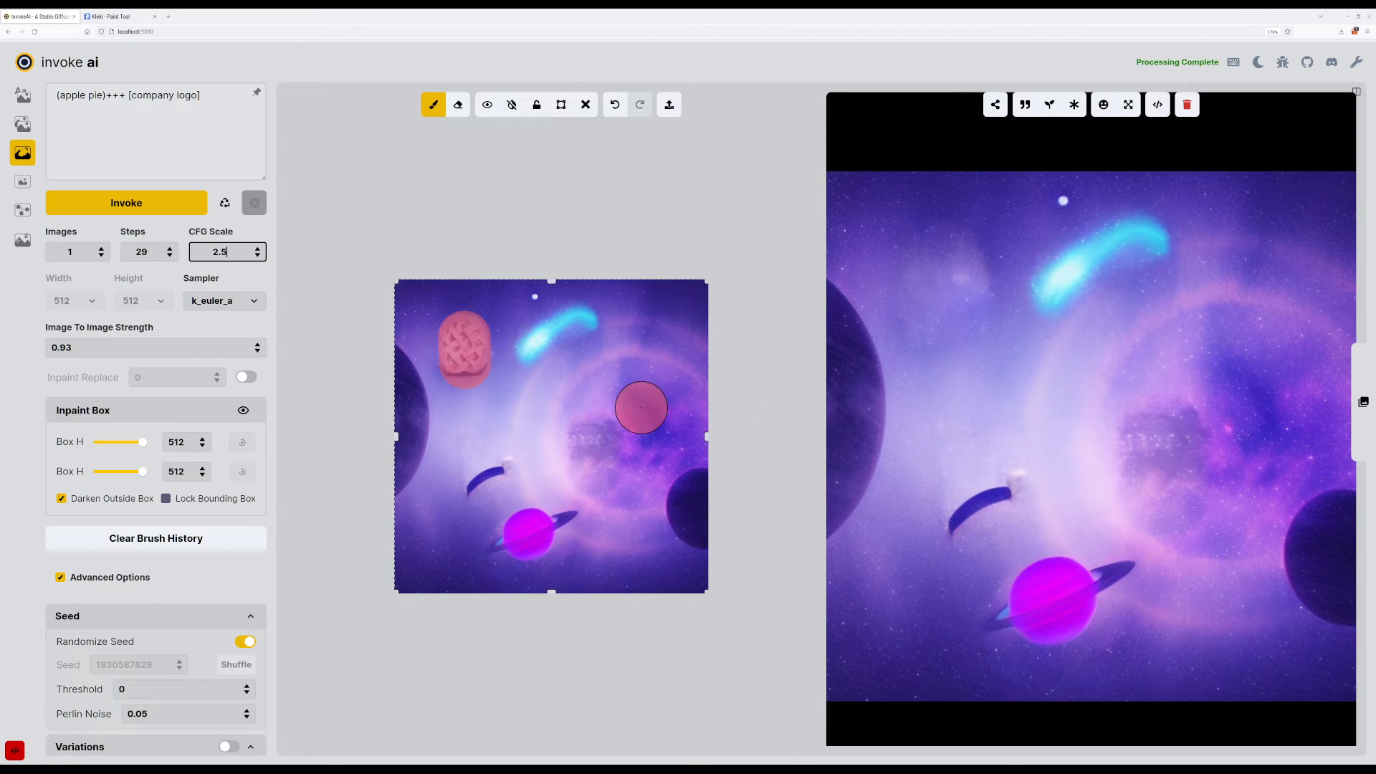
pyautogui.hotkey('ctrl', 'Return')
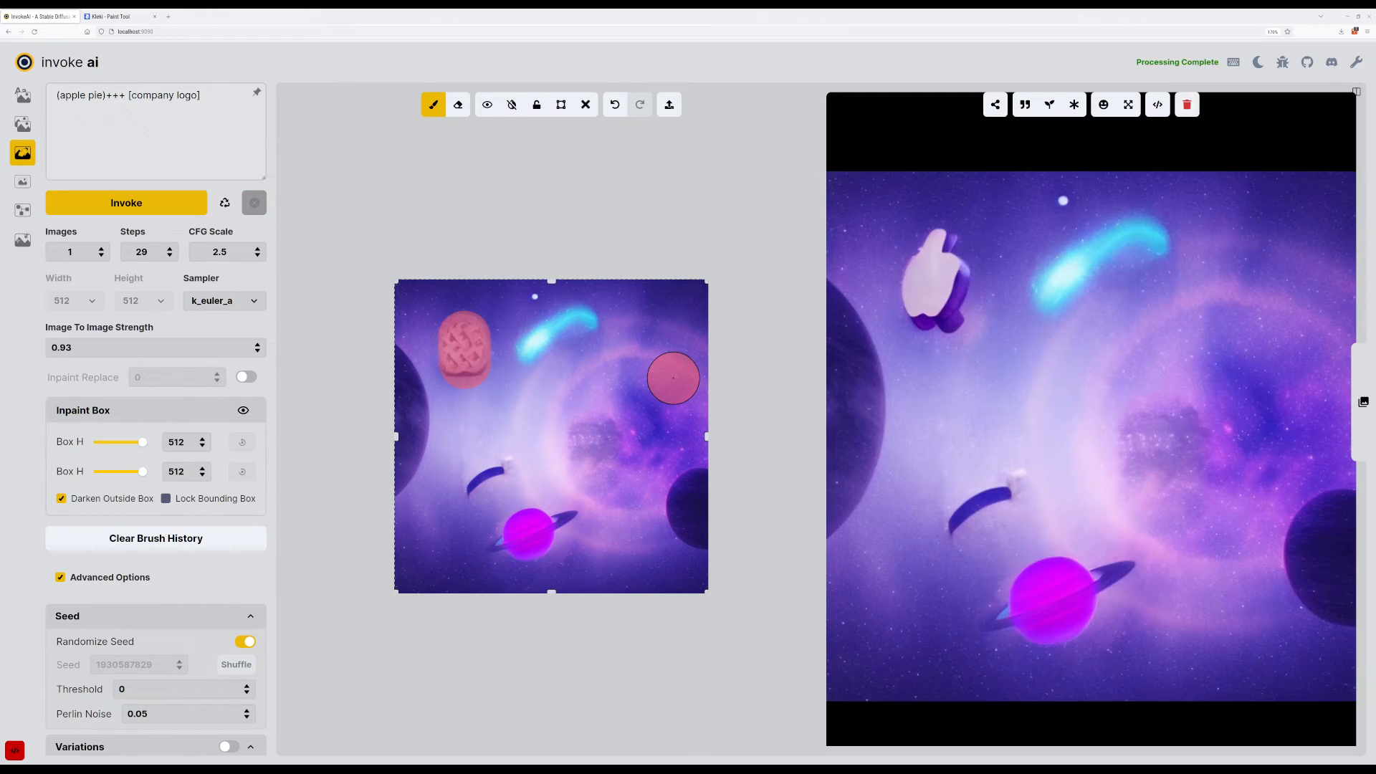
pyautogui.hotkey('ctrl', 'Return')
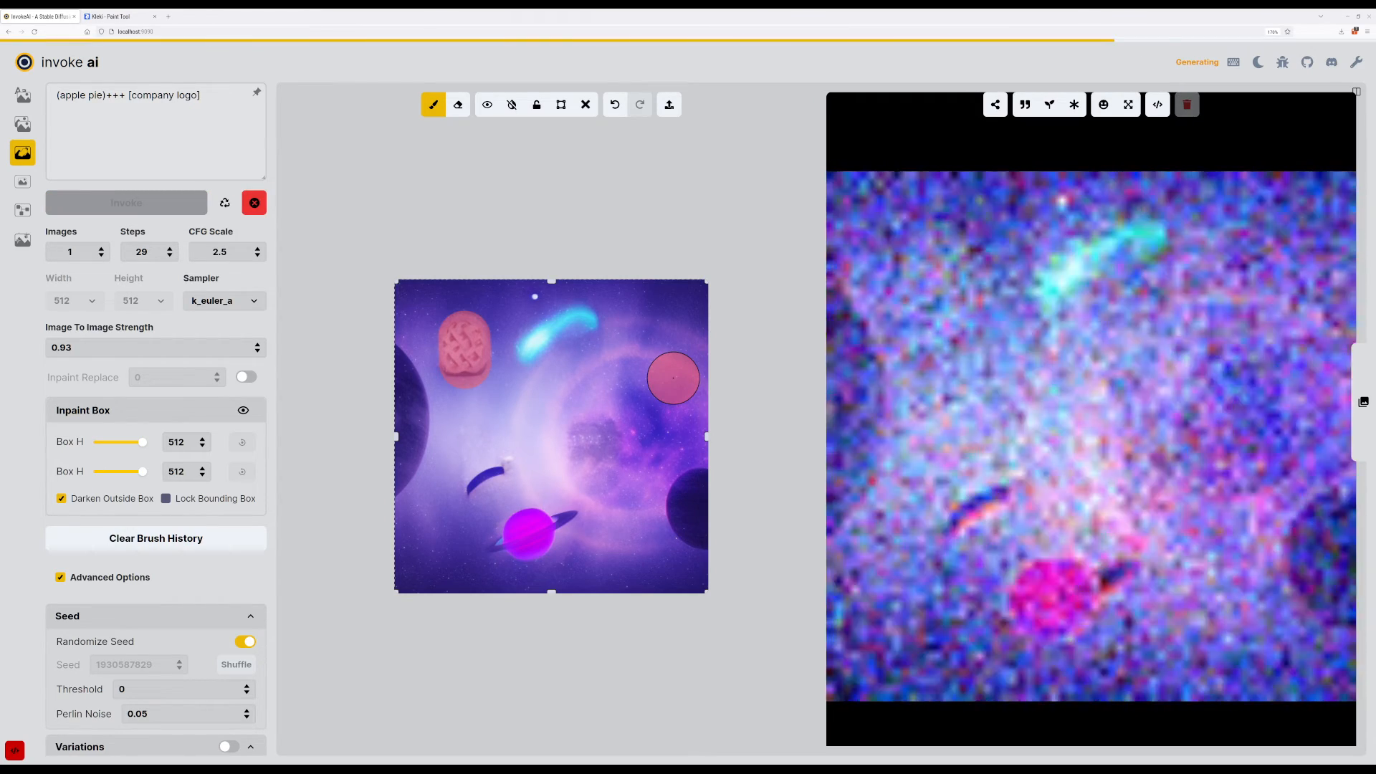
pyautogui.hotkey('ctrl', 'Return')
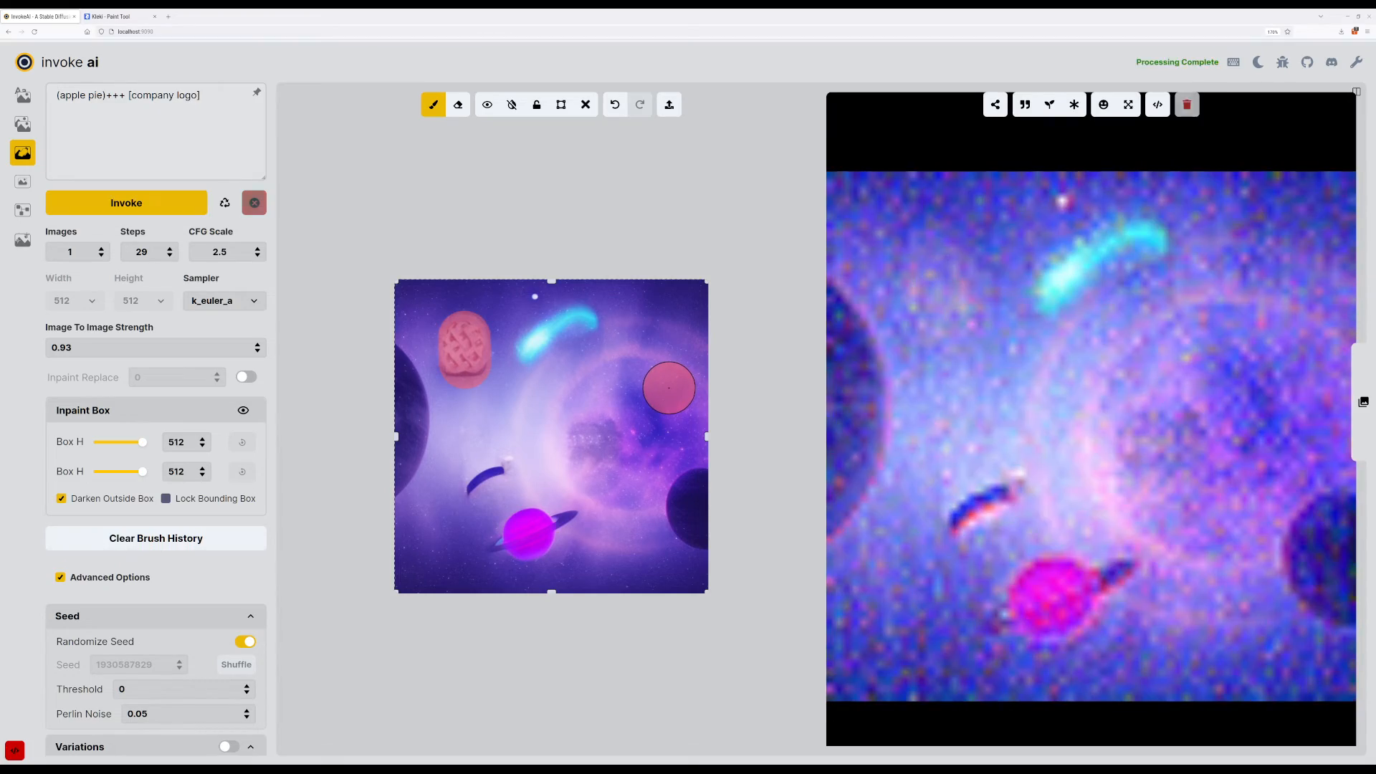
pyautogui.hotkey('ctrl', 'Return')
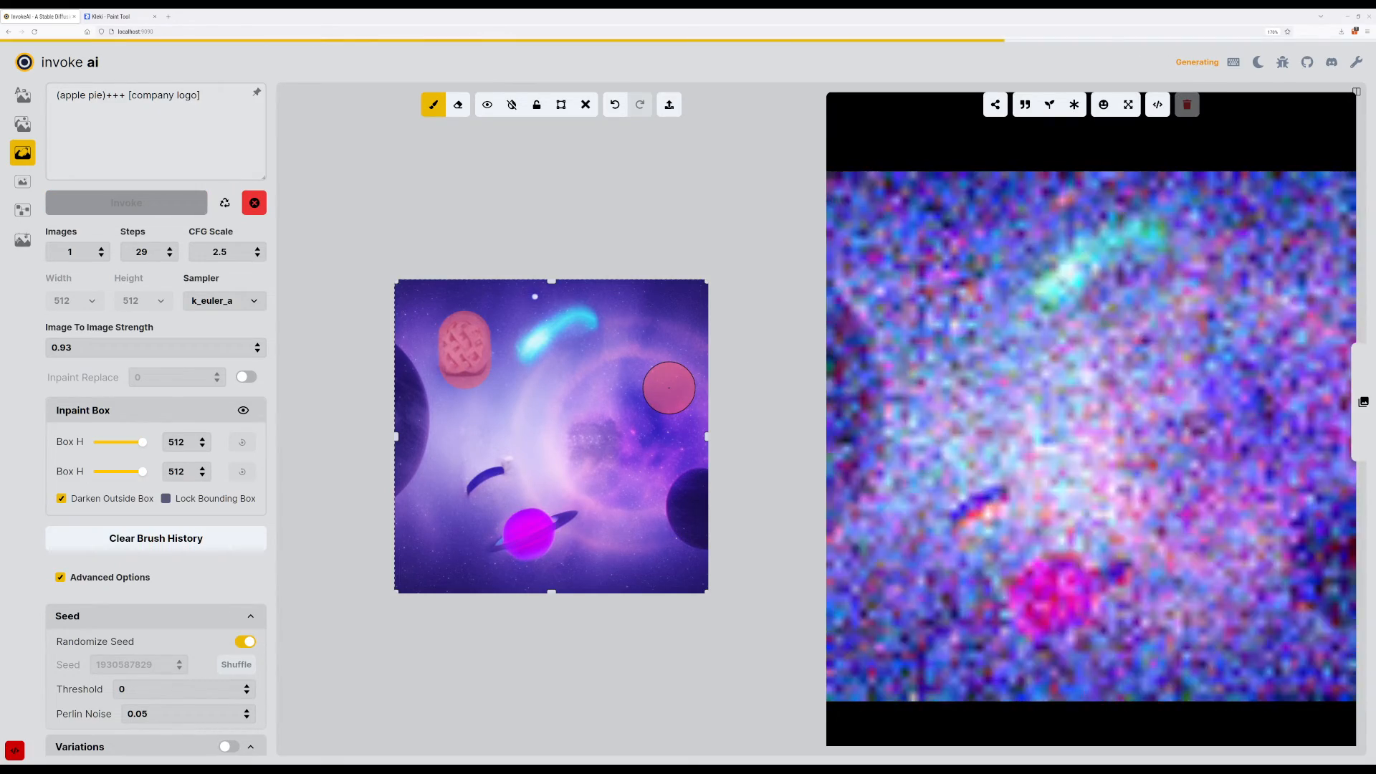
pyautogui.hotkey('ctrl', 'Return')
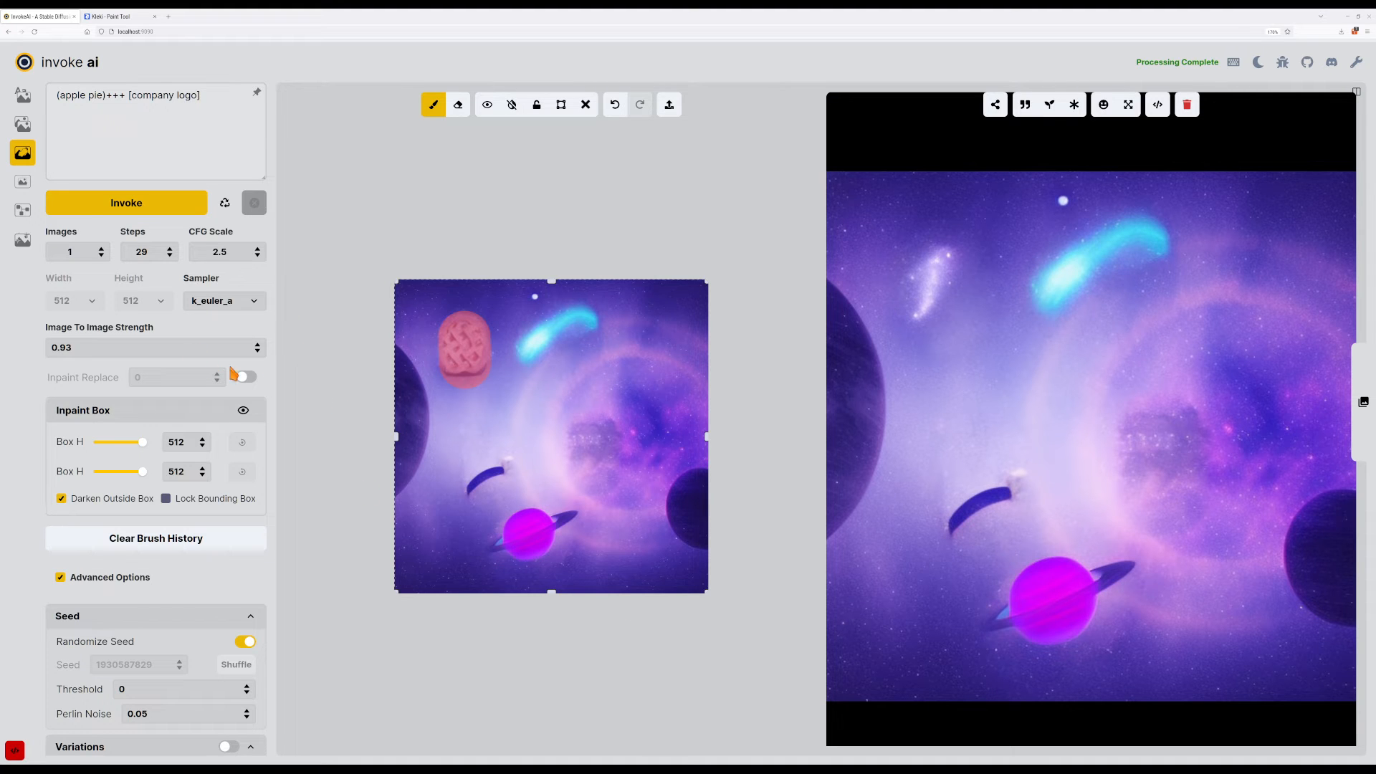
# Raise the image to image strength to 0.98 and the CFG Scale to 10, generating inpaintings after each change.
pyautogui.click(257, 345)
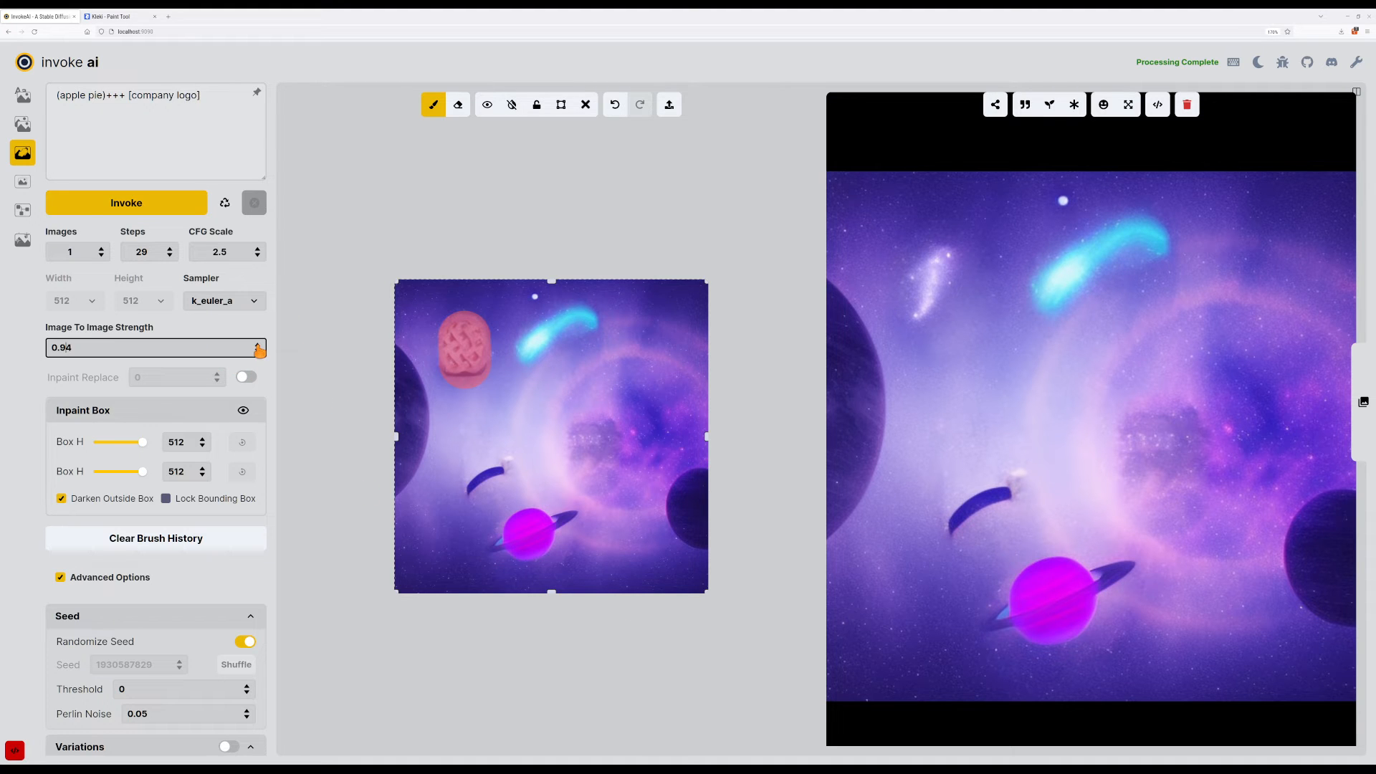
pyautogui.click(192, 207)
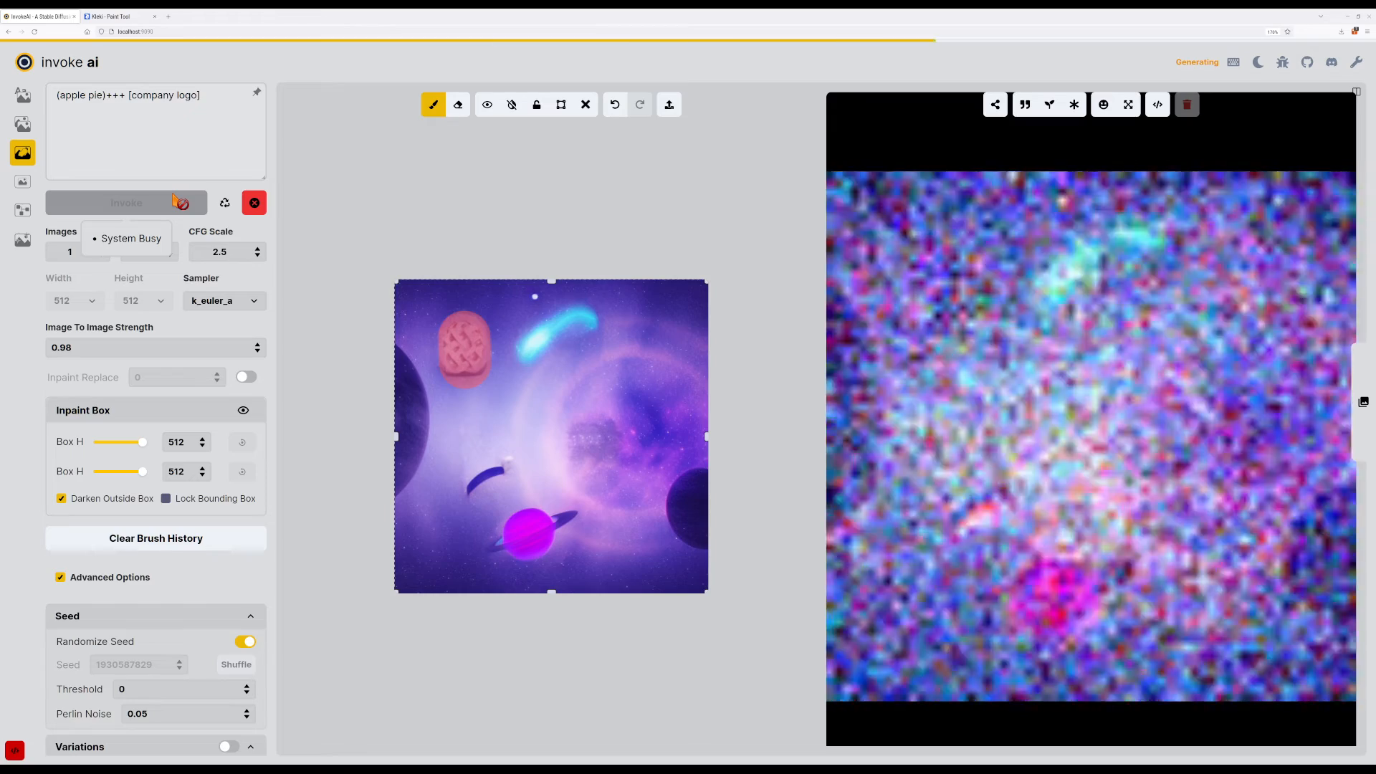
pyautogui.click(180, 202)
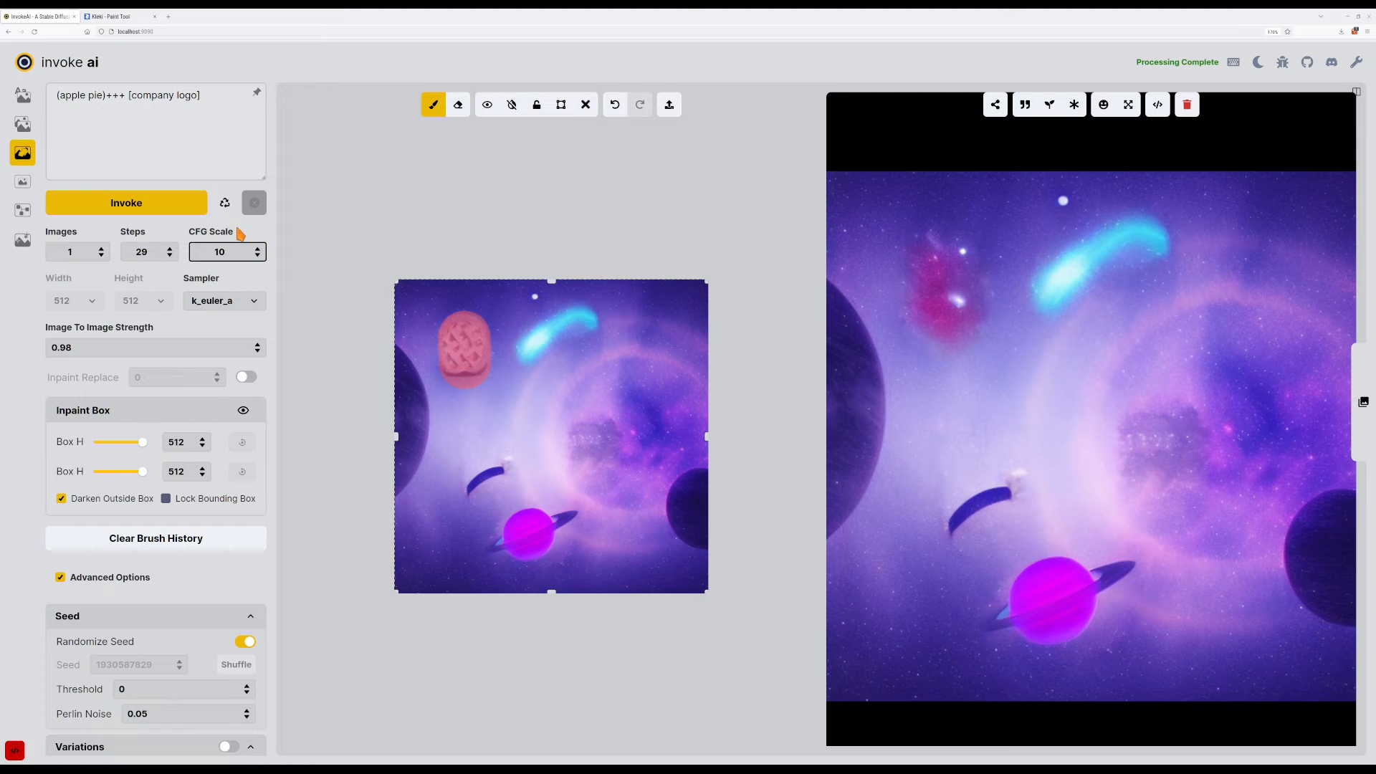
pyautogui.click(192, 207)
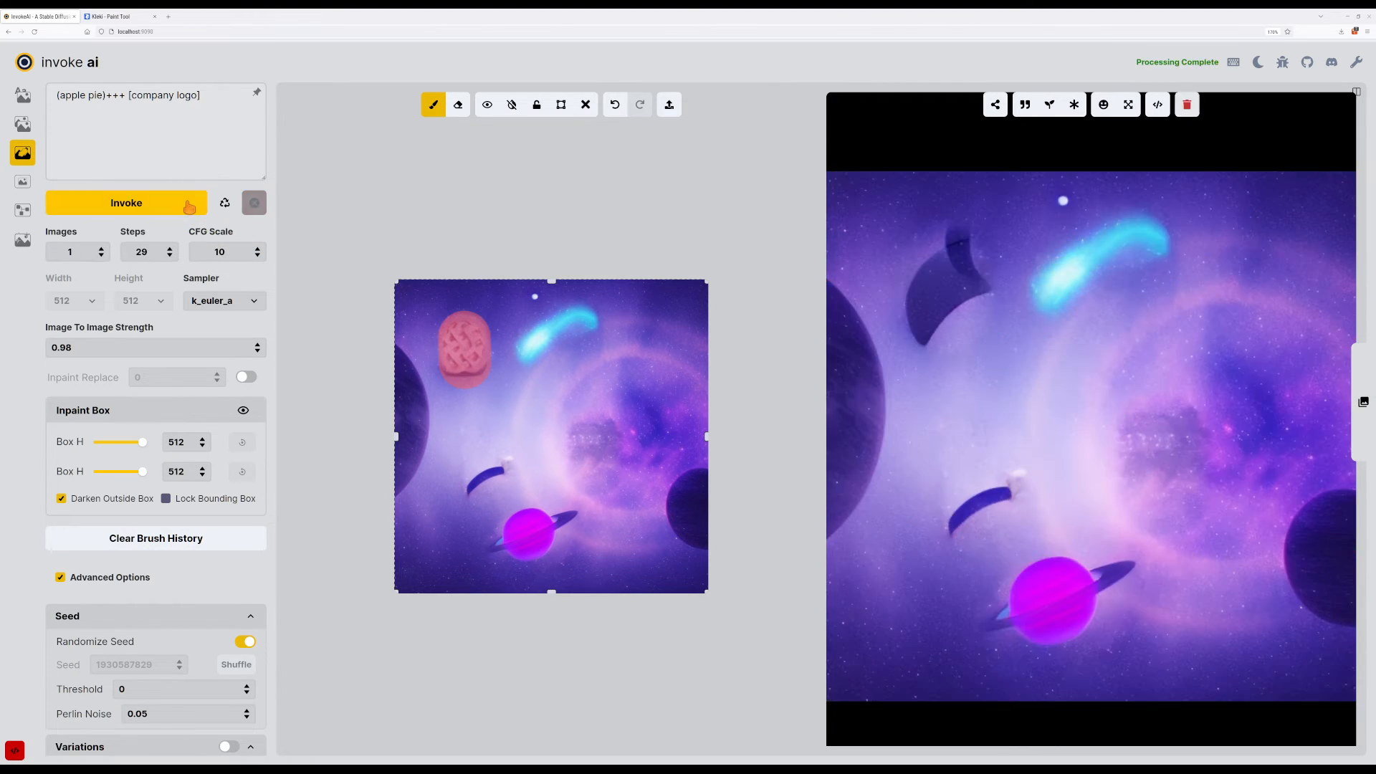
pyautogui.click(192, 208)
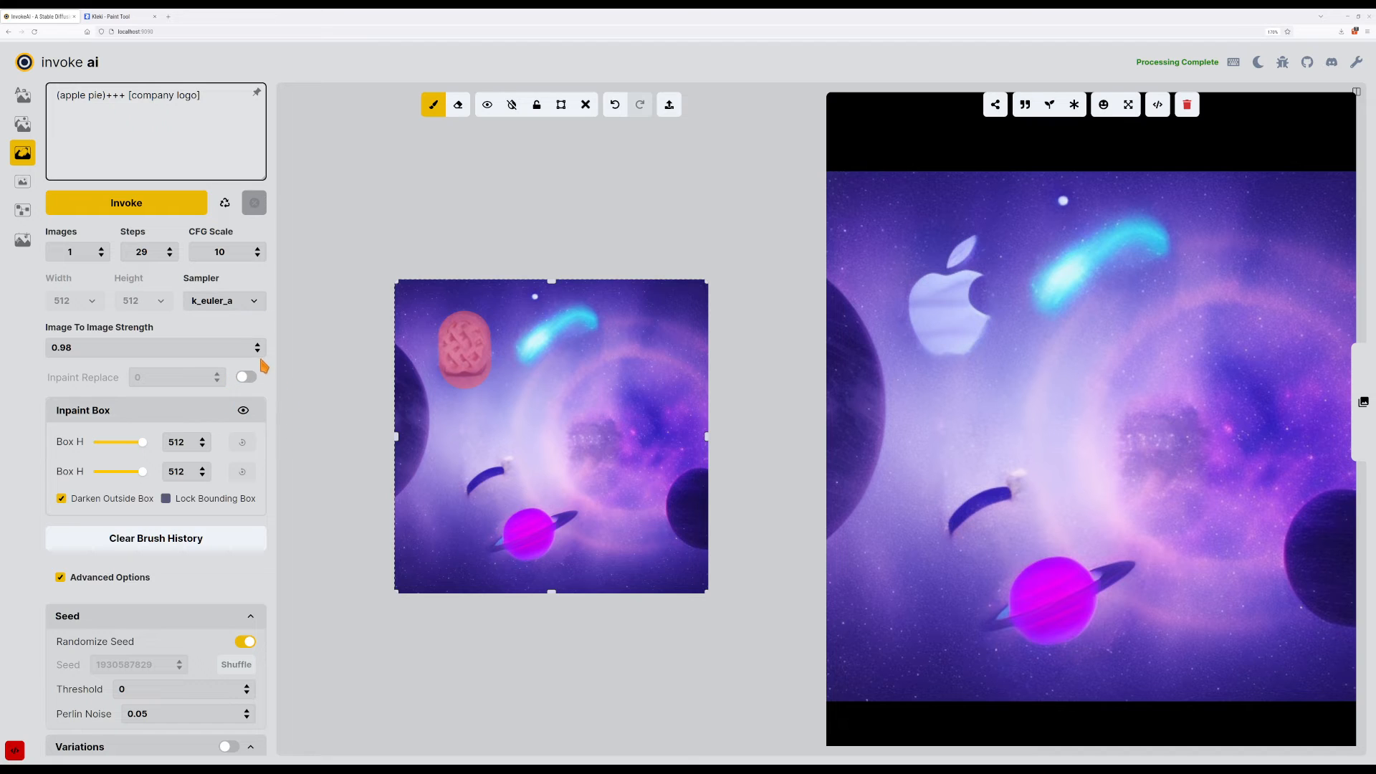
# Raise the CFG Scale to 12, weight the negative term as "[company logo+++]", and generate several variations.
pyautogui.click(257, 249)
pyautogui.click(257, 249)
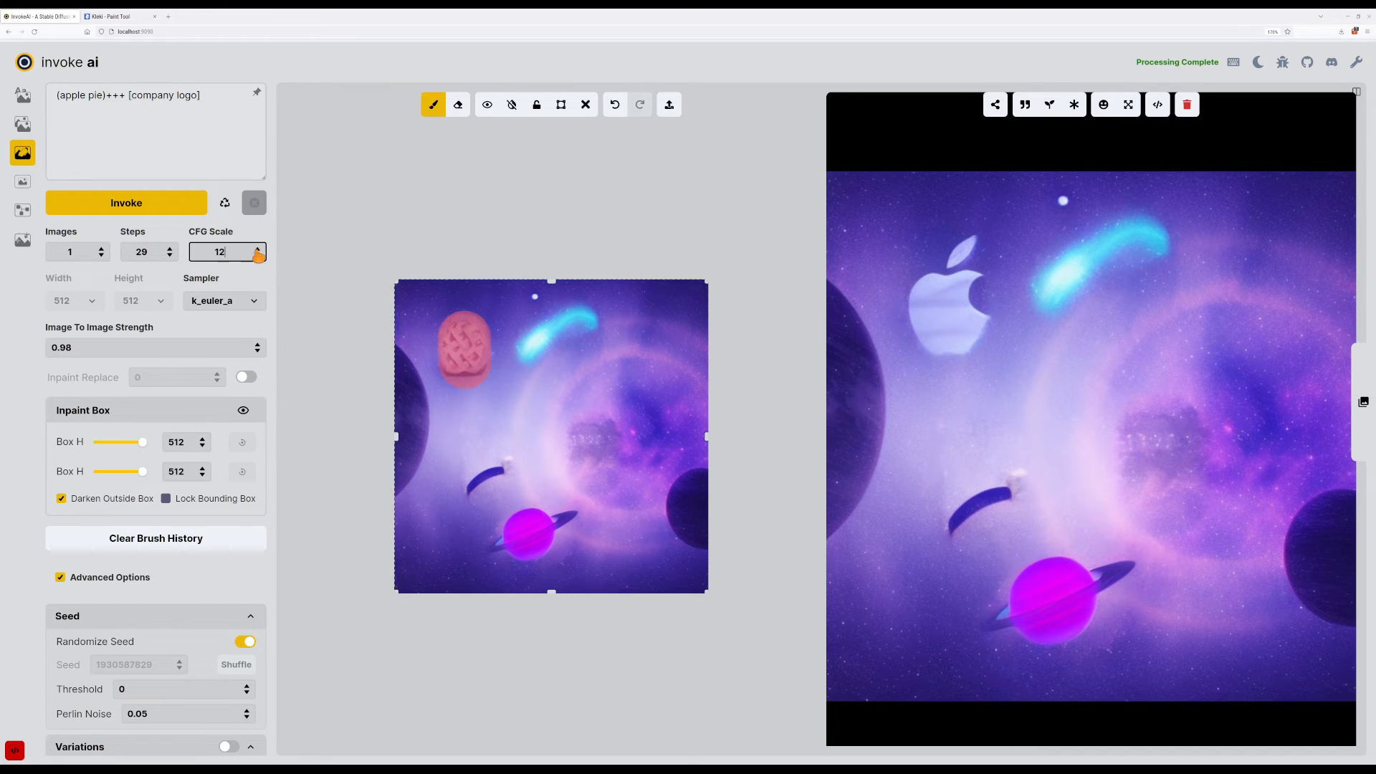
pyautogui.click(197, 93)
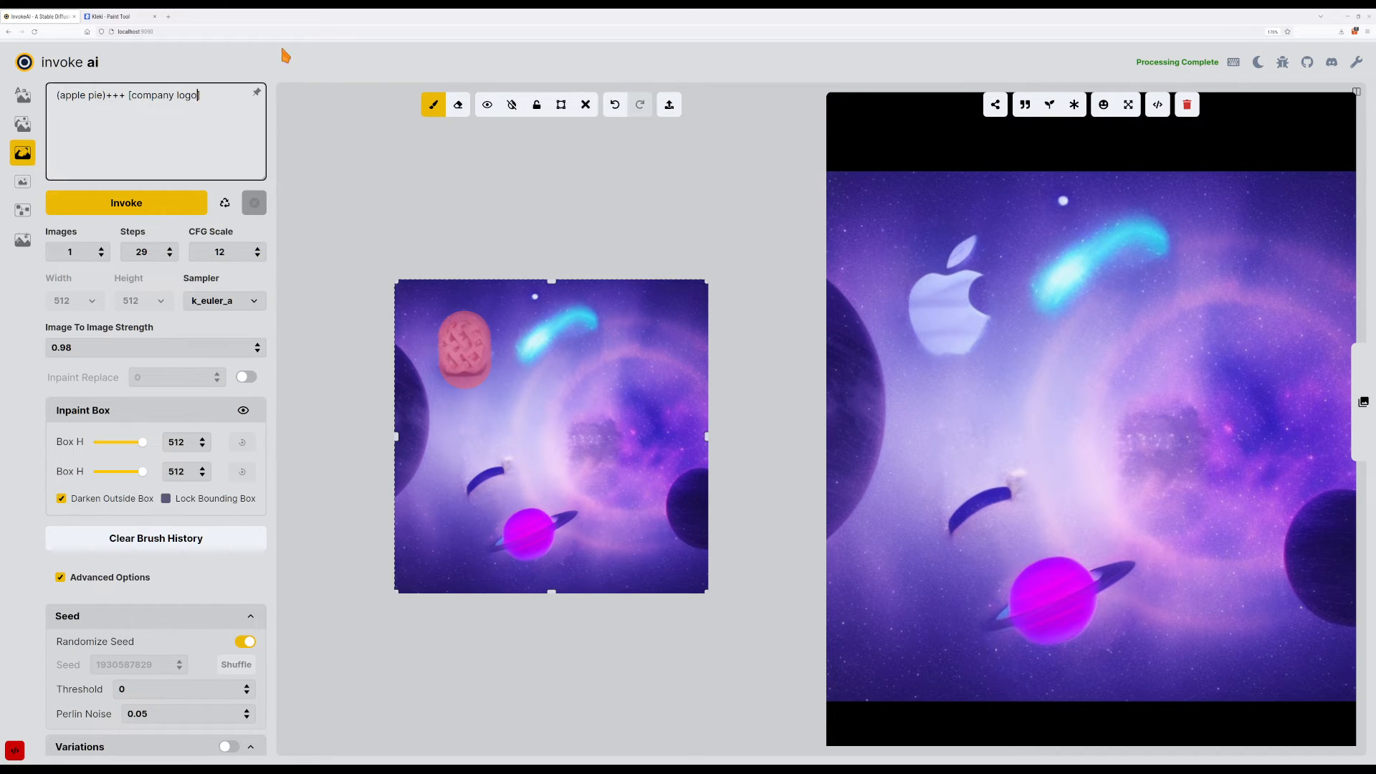
pyautogui.write('+++')
pyautogui.hotkey('ctrl', 'Return')
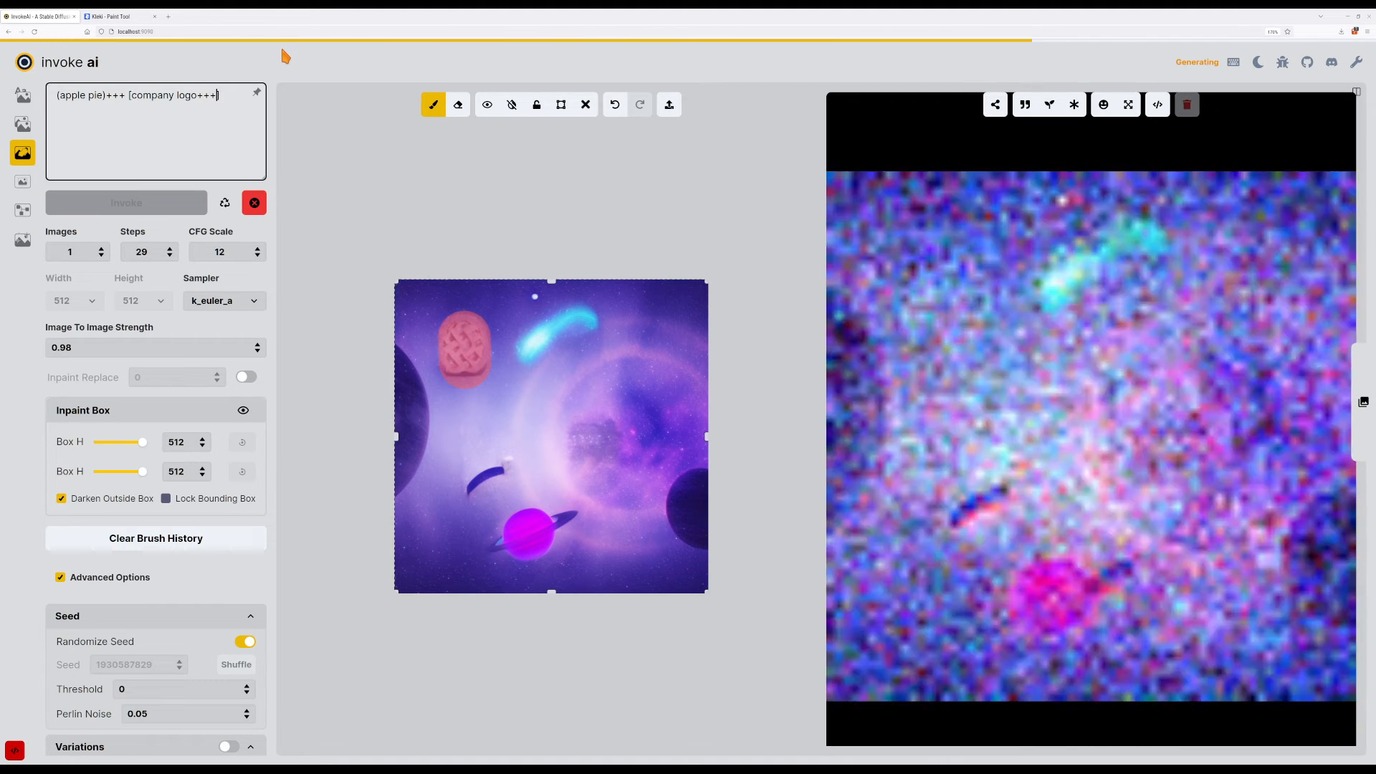
pyautogui.hotkey('ctrl', 'Return')
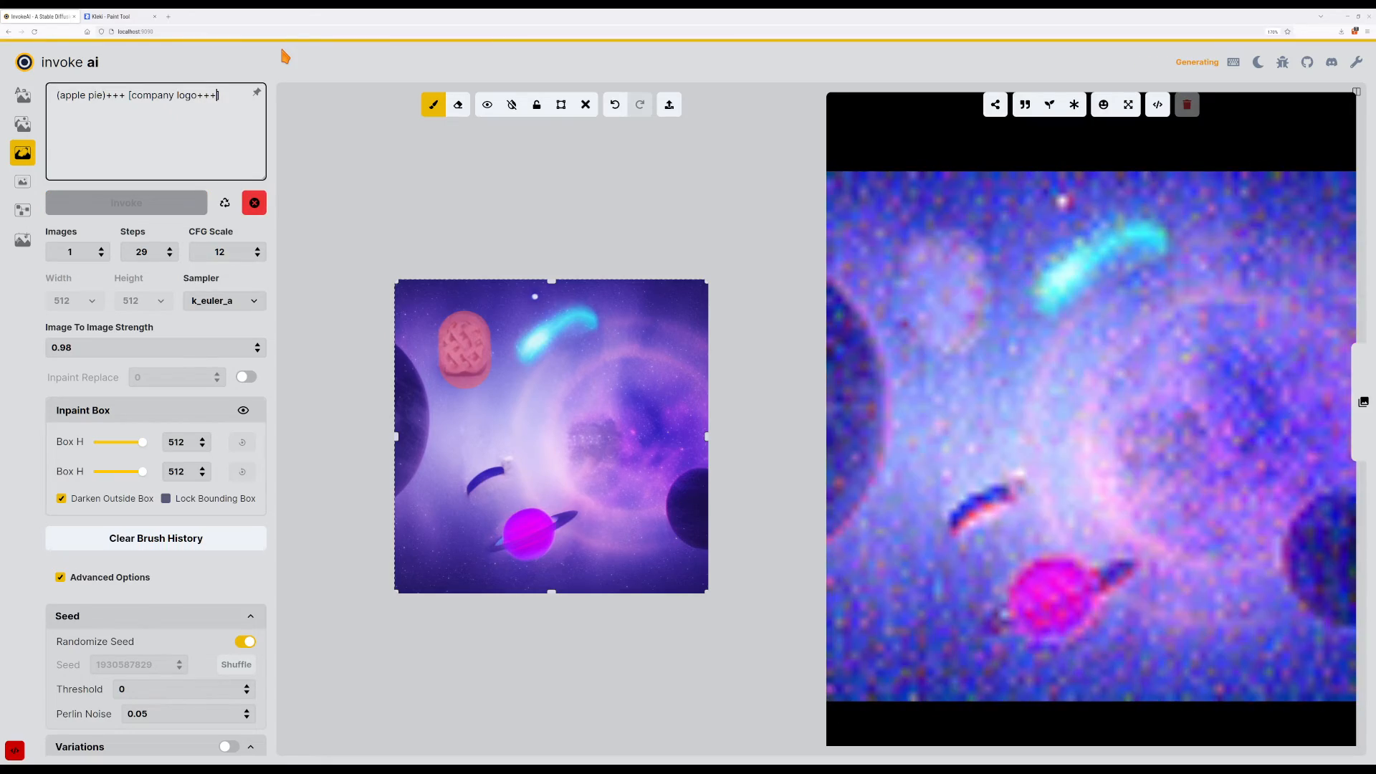
pyautogui.hotkey('ctrl', 'Return')
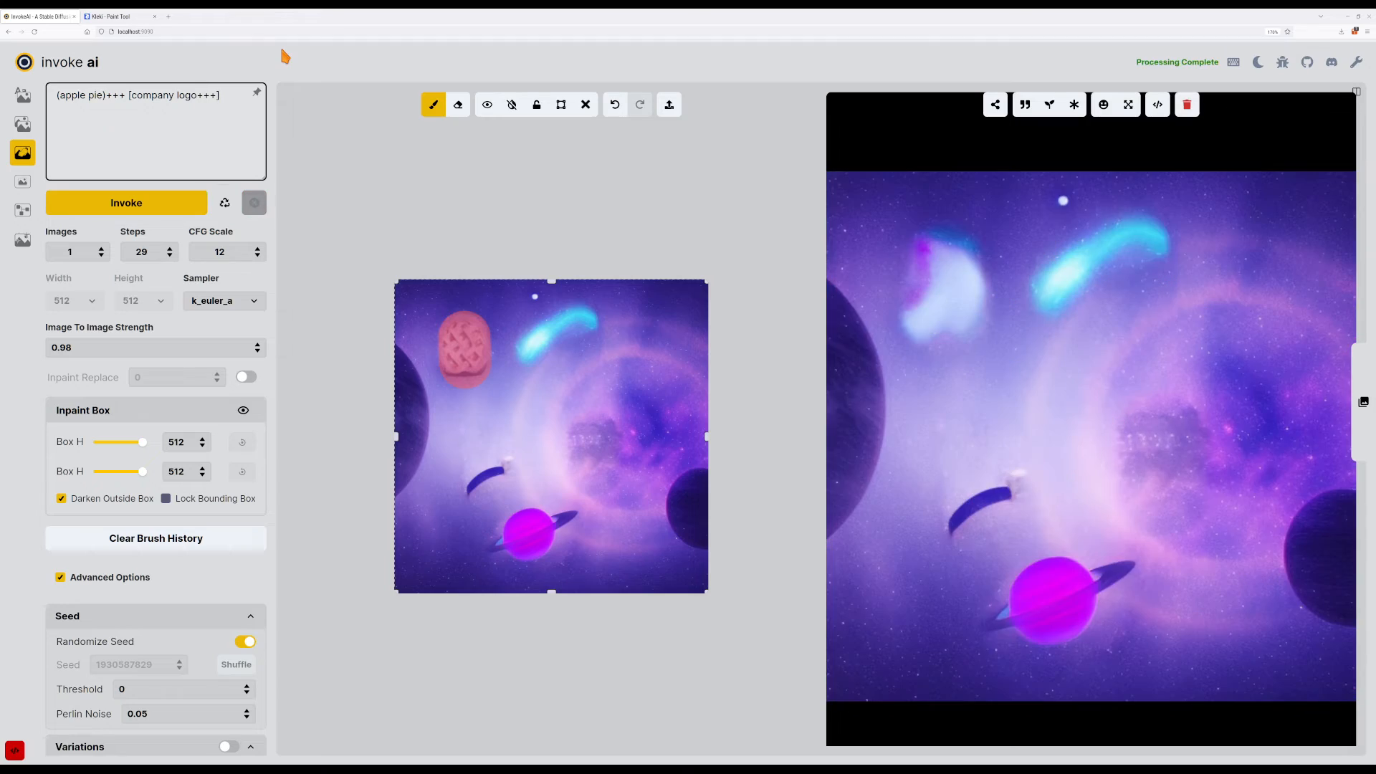
pyautogui.hotkey('ctrl', 'Return')
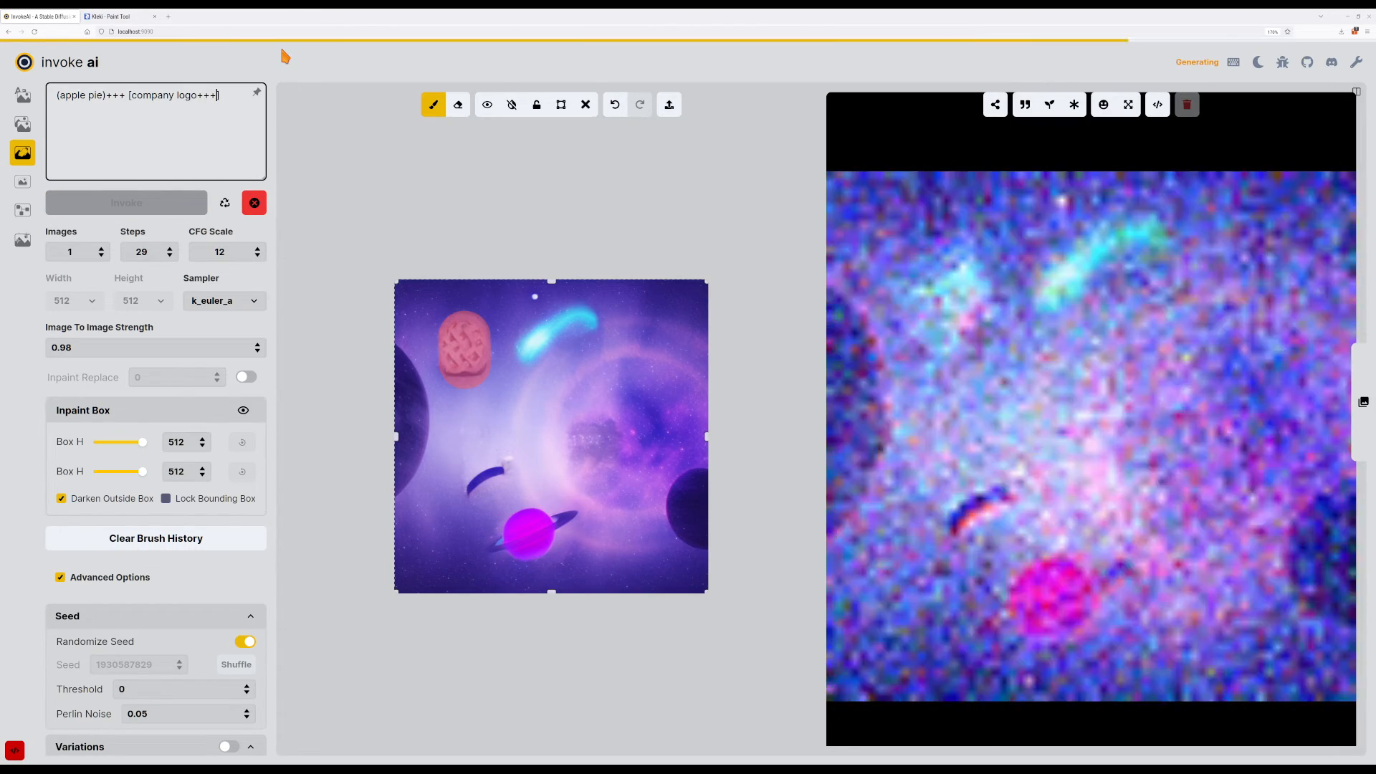
pyautogui.hotkey('ctrl', 'Return')
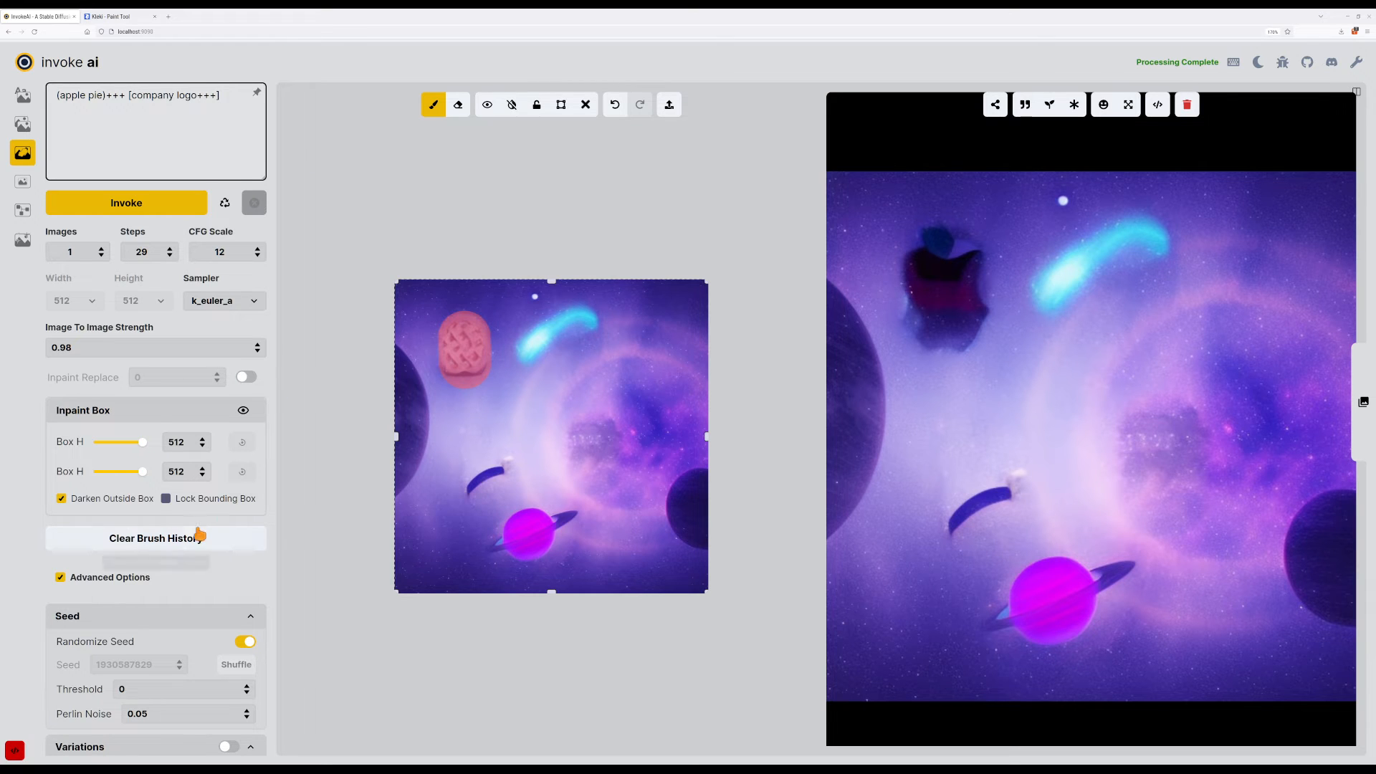
# Set the Perlin noise to 0 and clear the brush stroke history.
pyautogui.scroll(-1, 229, 616)
pyautogui.click(246, 644)
pyautogui.scroll(-1, 256, 615)
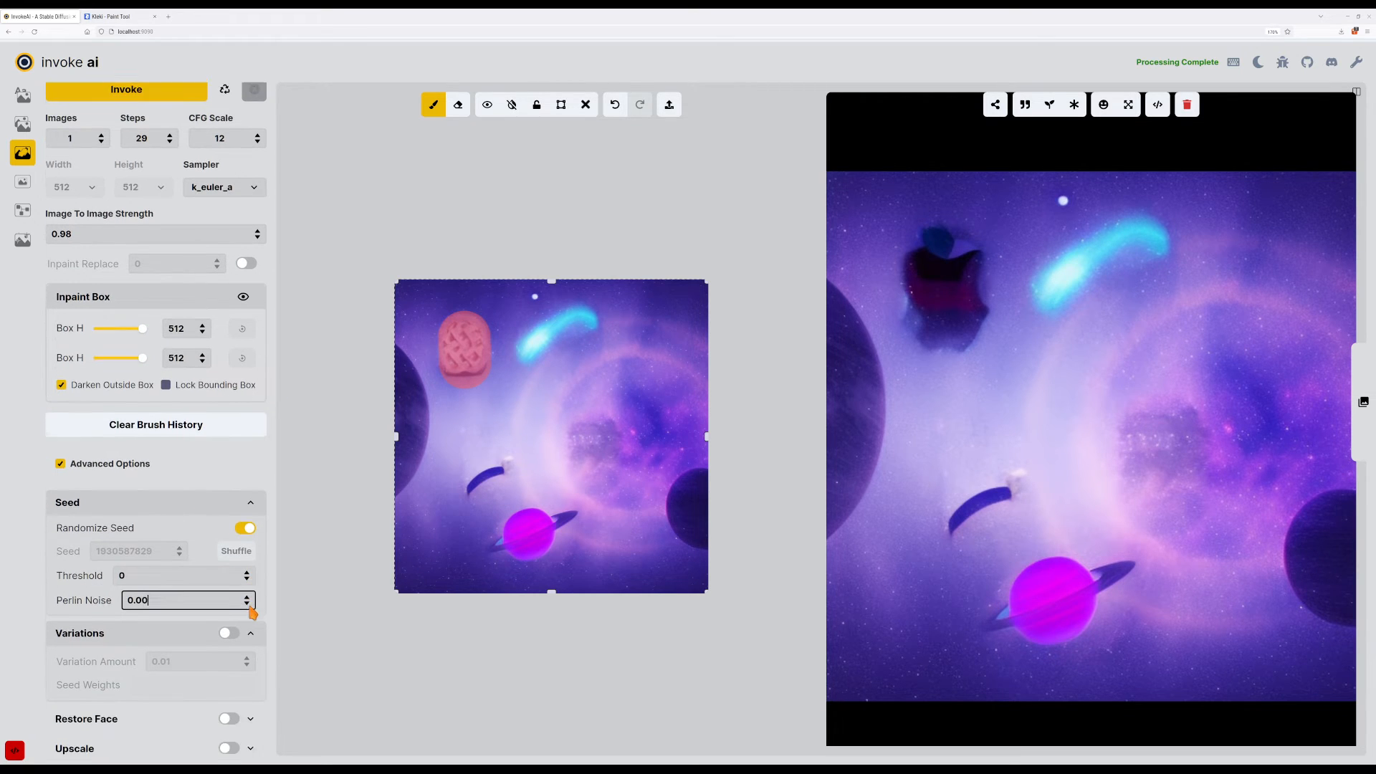
pyautogui.scroll(2, 256, 618)
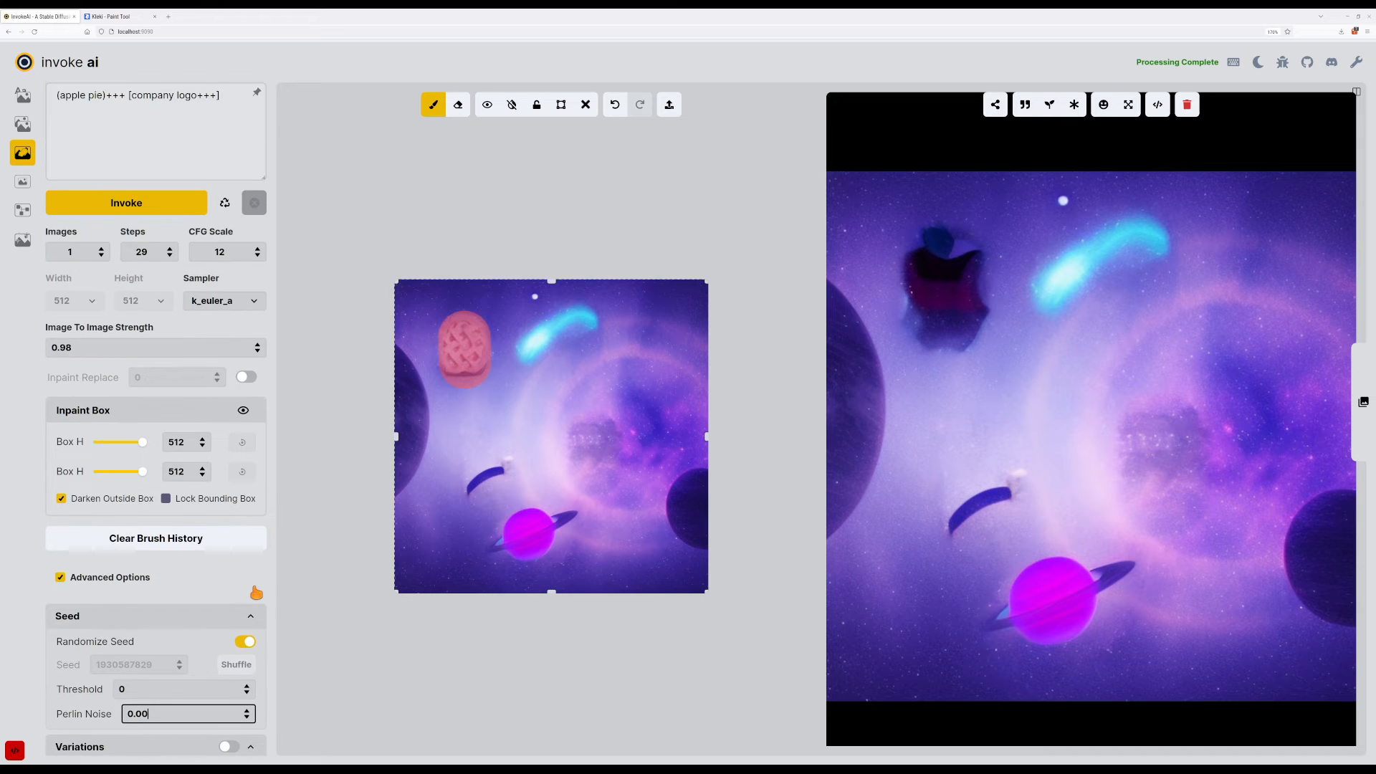
pyautogui.click(201, 544)
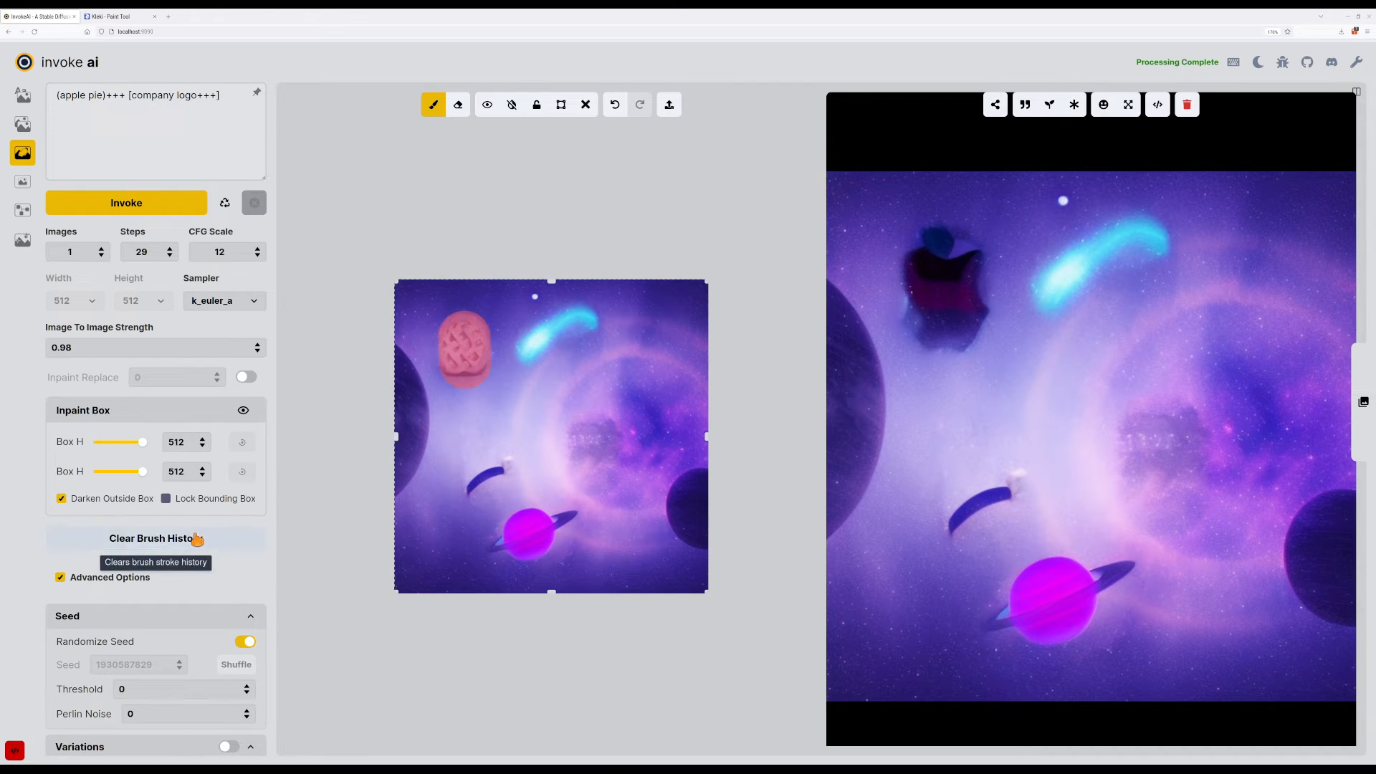
# Replace the image to image strength value with 0.95.
pyautogui.click(127, 350)
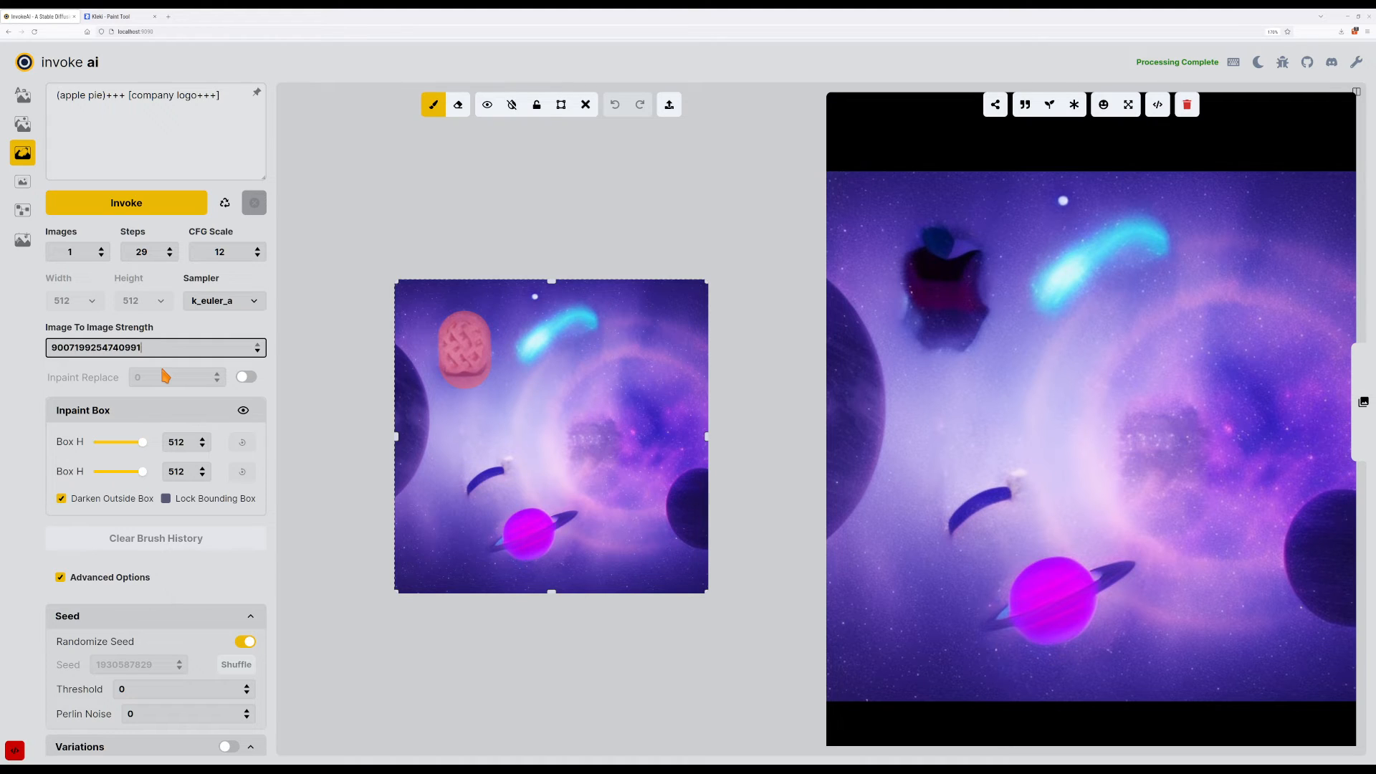
pyautogui.press('BackSpace')
pyautogui.press('BackSpace')
pyautogui.press('BackSpace')
pyautogui.press('BackSpace')
pyautogui.press('BackSpace')
pyautogui.press('BackSpace')
pyautogui.press('BackSpace')
pyautogui.press('BackSpace')
pyautogui.press('BackSpace')
pyautogui.press('BackSpace')
pyautogui.press('BackSpace')
pyautogui.press('BackSpace')
pyautogui.press('BackSpace')
pyautogui.press('BackSpace')
pyautogui.press('BackSpace')
pyautogui.press('BackSpace')
pyautogui.press('BackSpace')
pyautogui.press('BackSpace')
pyautogui.press('BackSpace')
pyautogui.press('BackSpace')
pyautogui.write('0.95')
# Lower the steps to 27 and generate inpaintings of "(apple pie)+++ [company logo+++]".
pyautogui.click(169, 256)
pyautogui.click(170, 256)
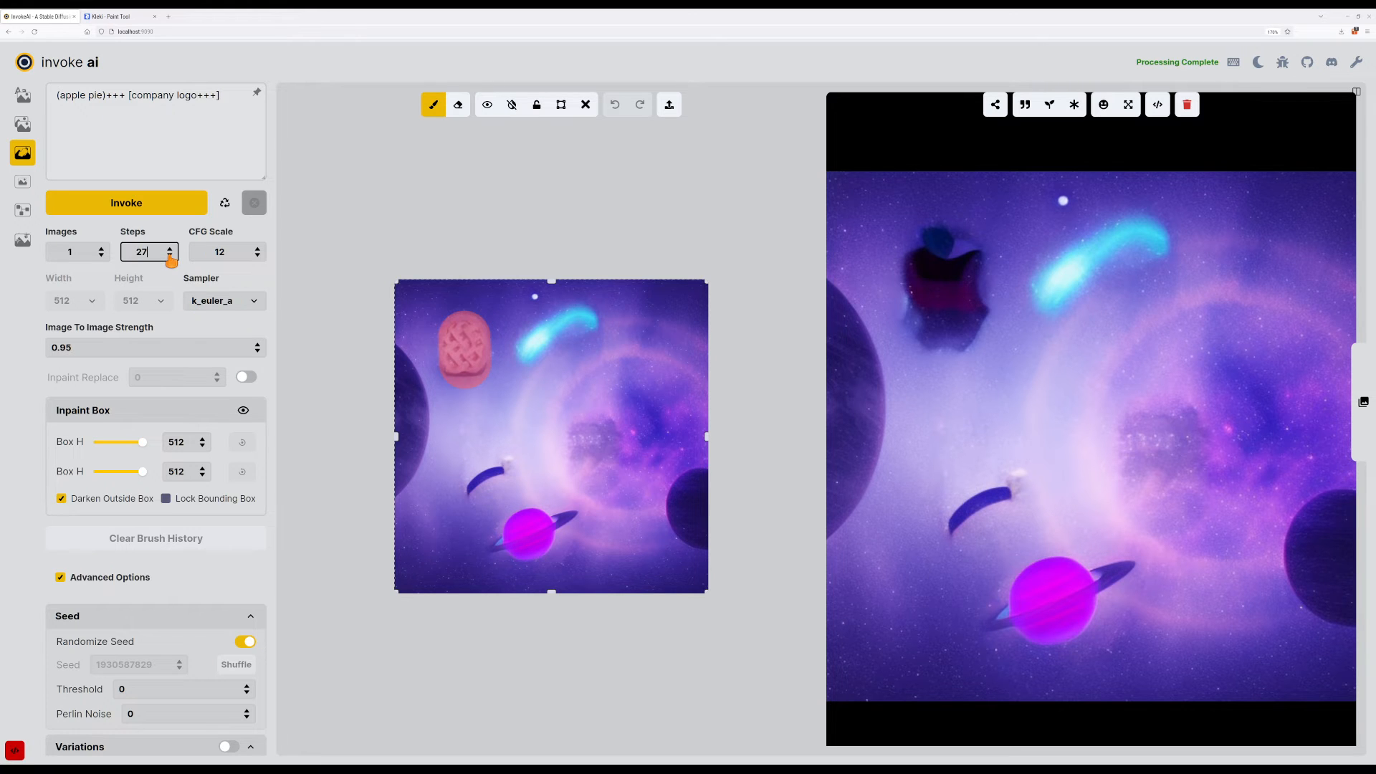
pyautogui.click(169, 203)
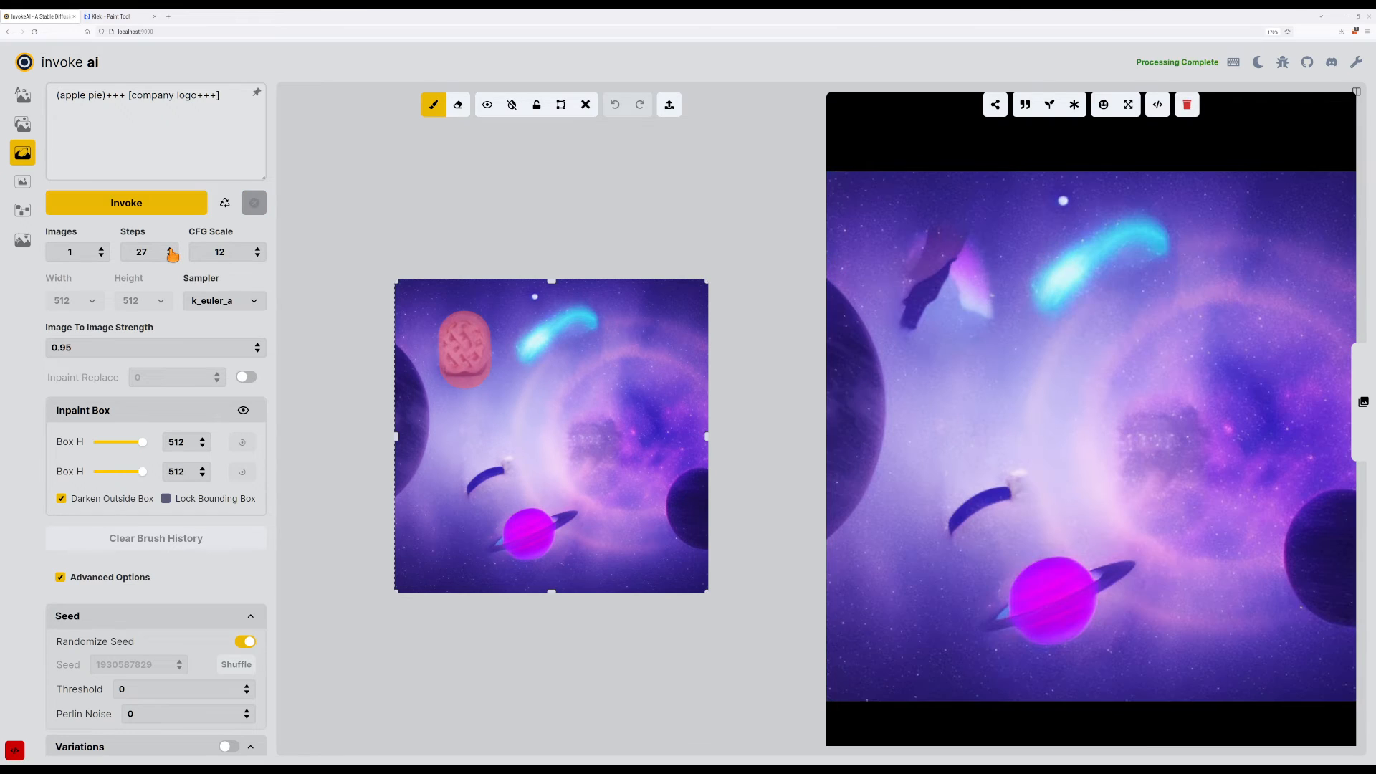
pyautogui.click(176, 206)
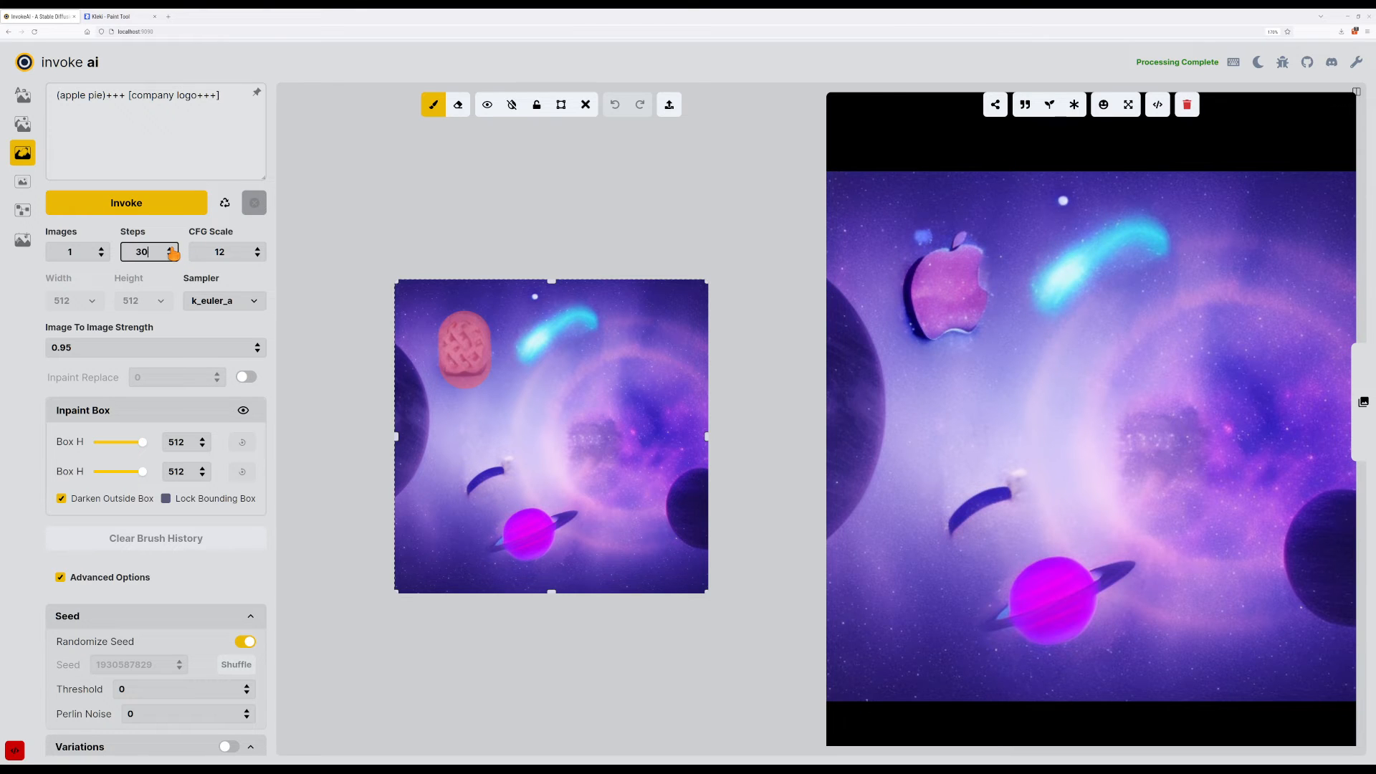
# Generate further variations while raising the steps to 63, and lower the CFG Scale to 7.5.
pyautogui.click(172, 215)
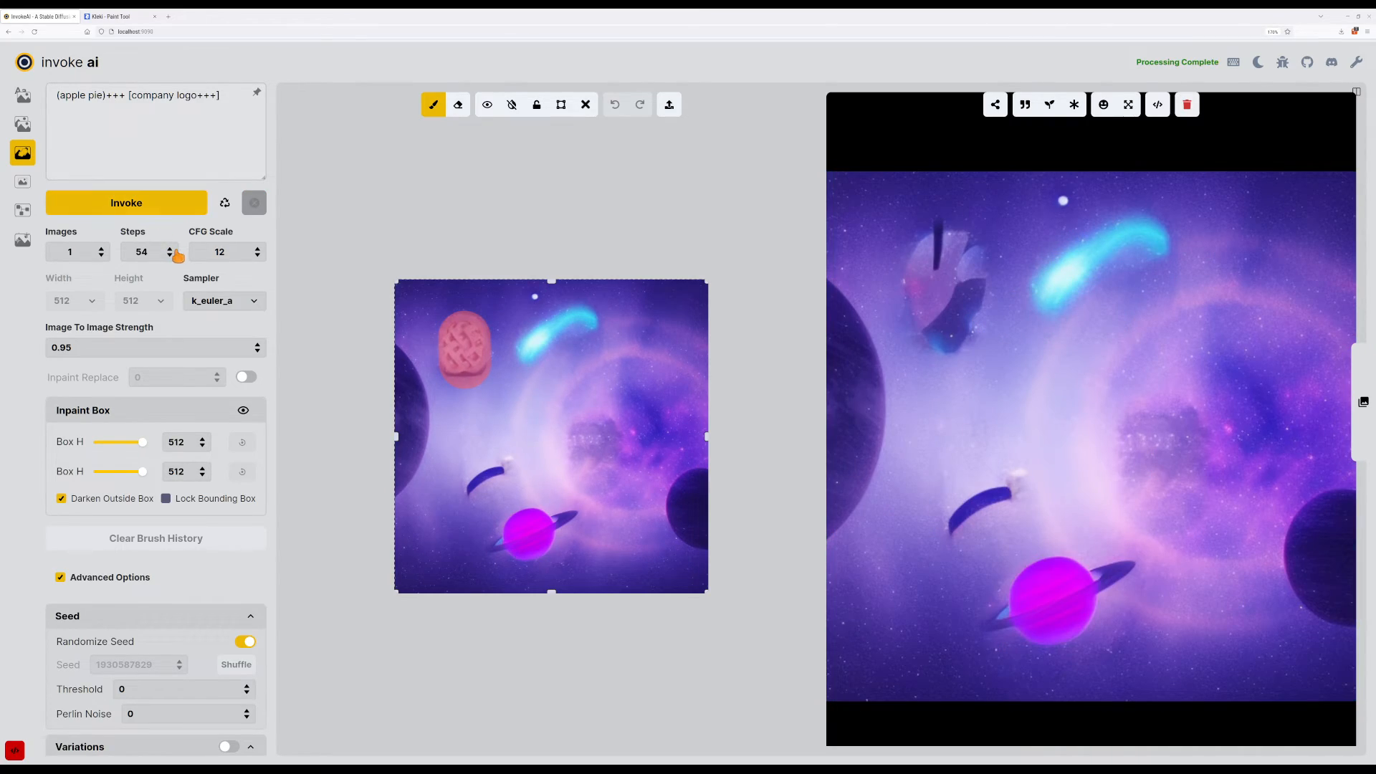
pyautogui.click(180, 206)
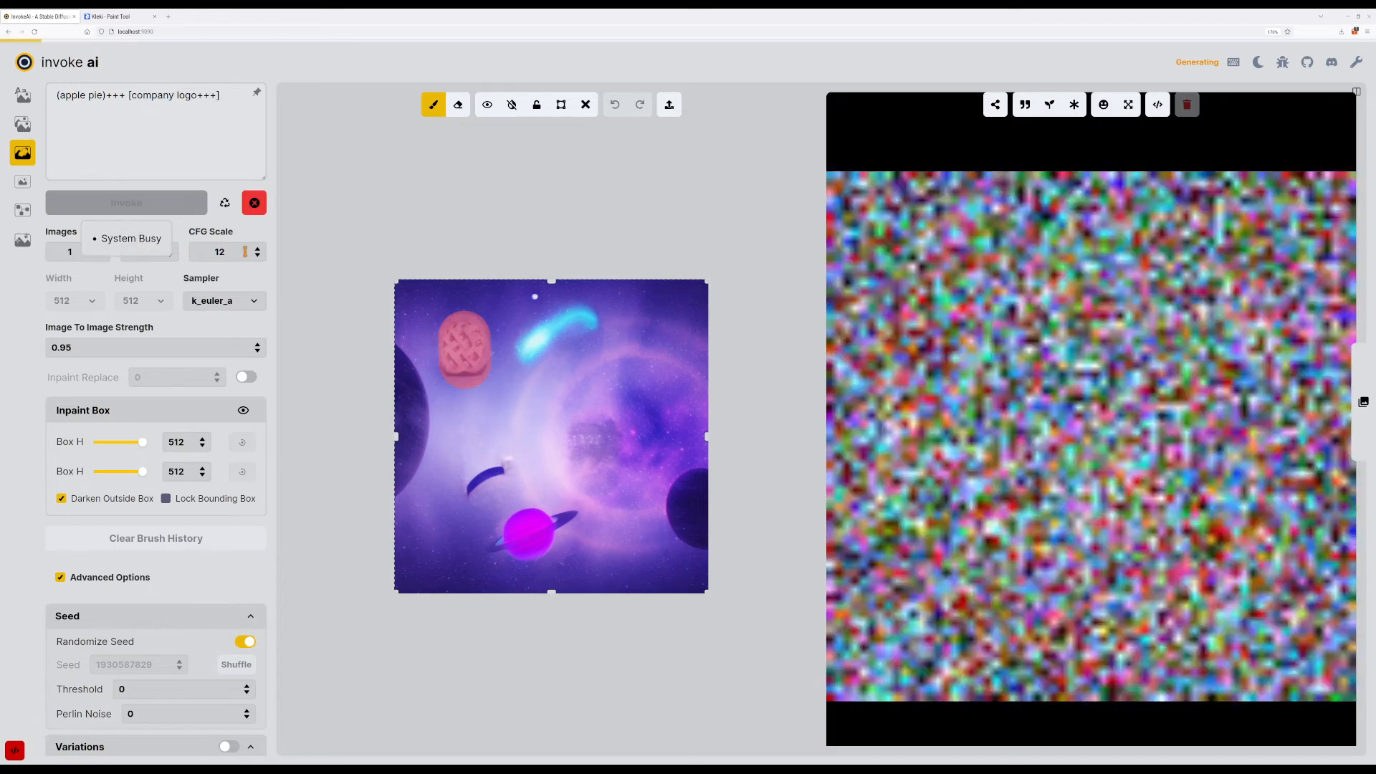
pyautogui.click(260, 257)
pyautogui.click(259, 256)
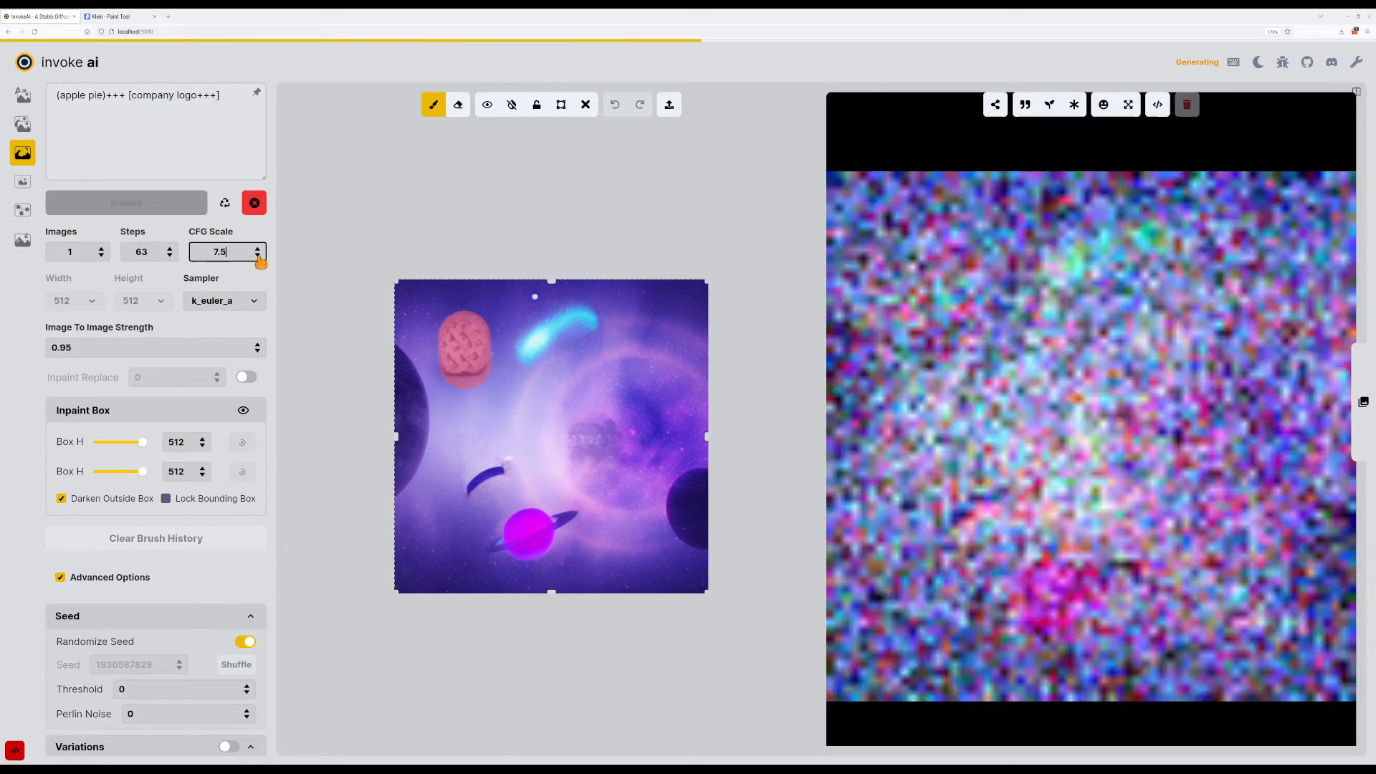
# Set the CFG Scale to 6 and generate another inpainting with the current prompt.
pyautogui.click(259, 257)
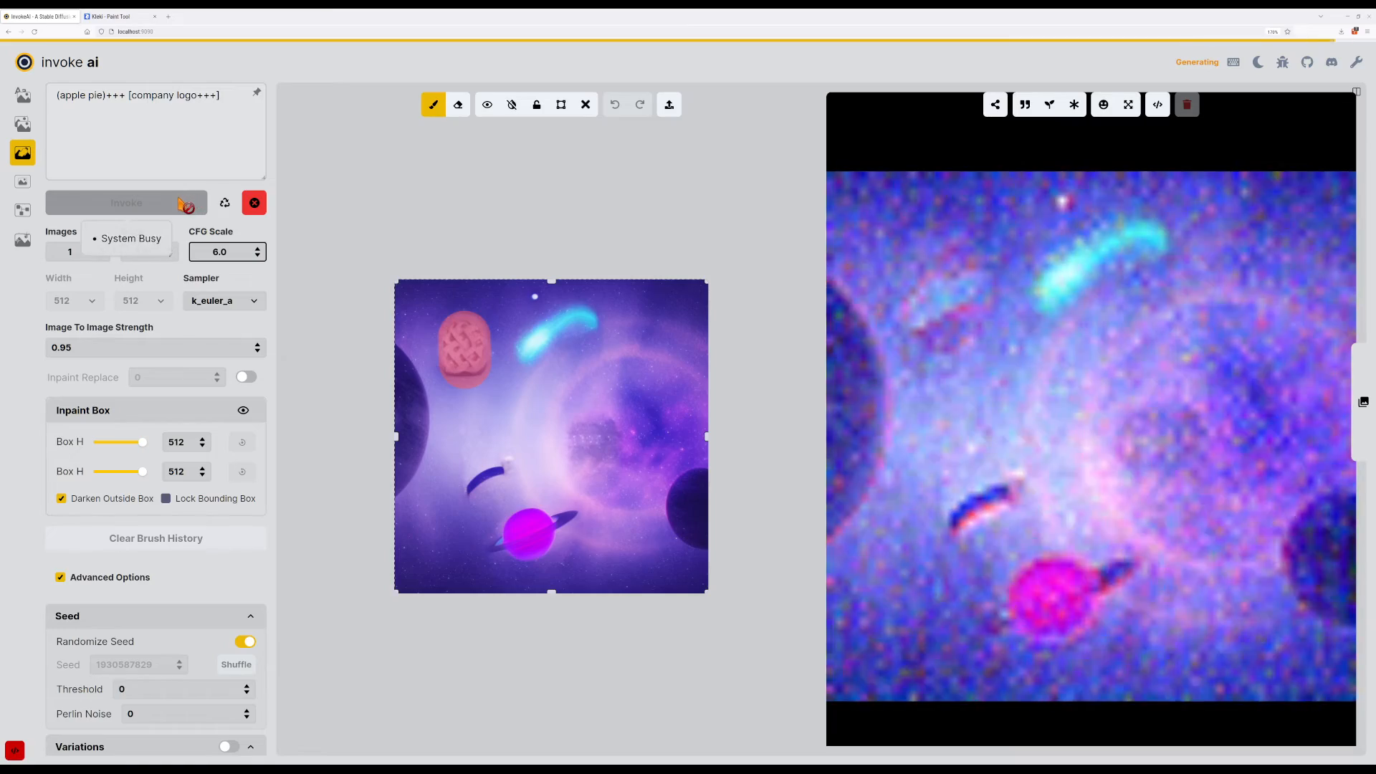
pyautogui.click(181, 203)
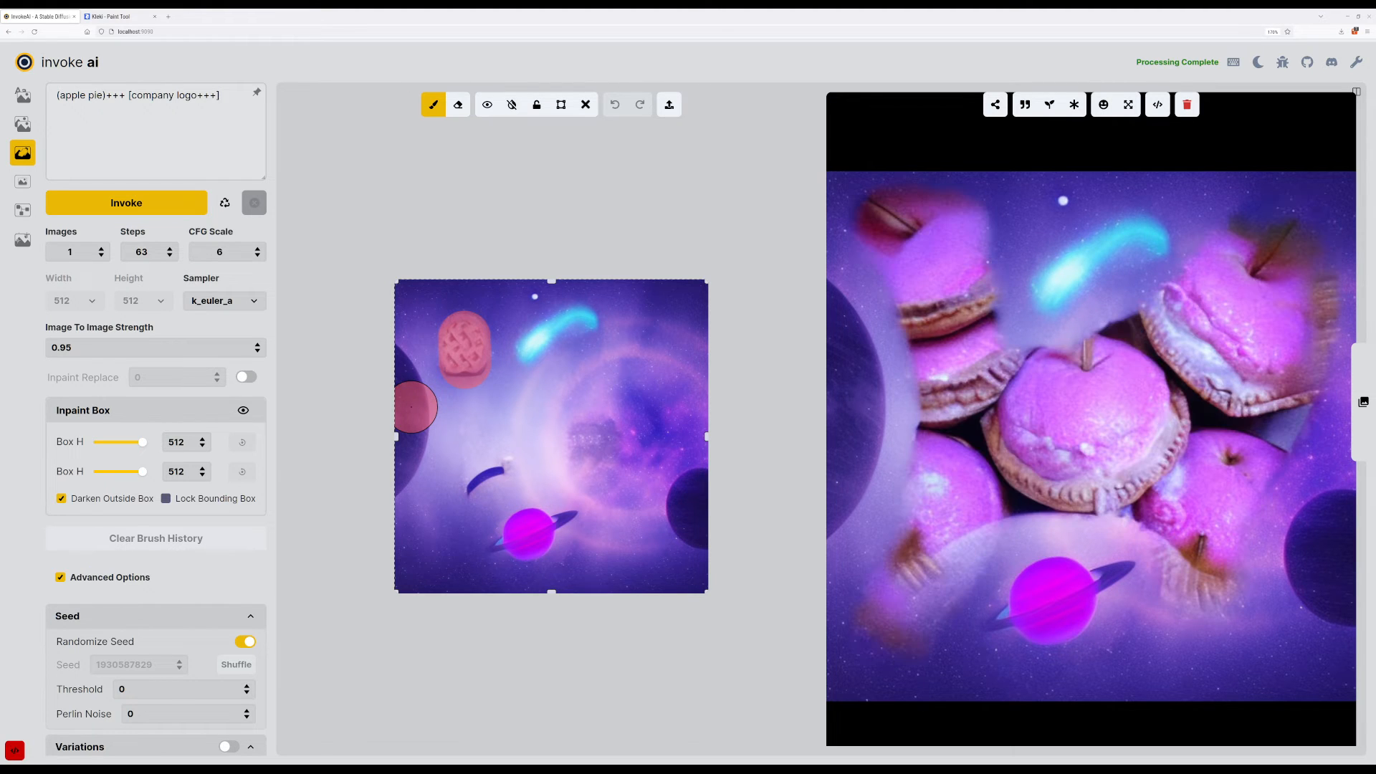
# Browse back through the generated images to look for a clean version of the space scene.
pyautogui.click(121, 17)
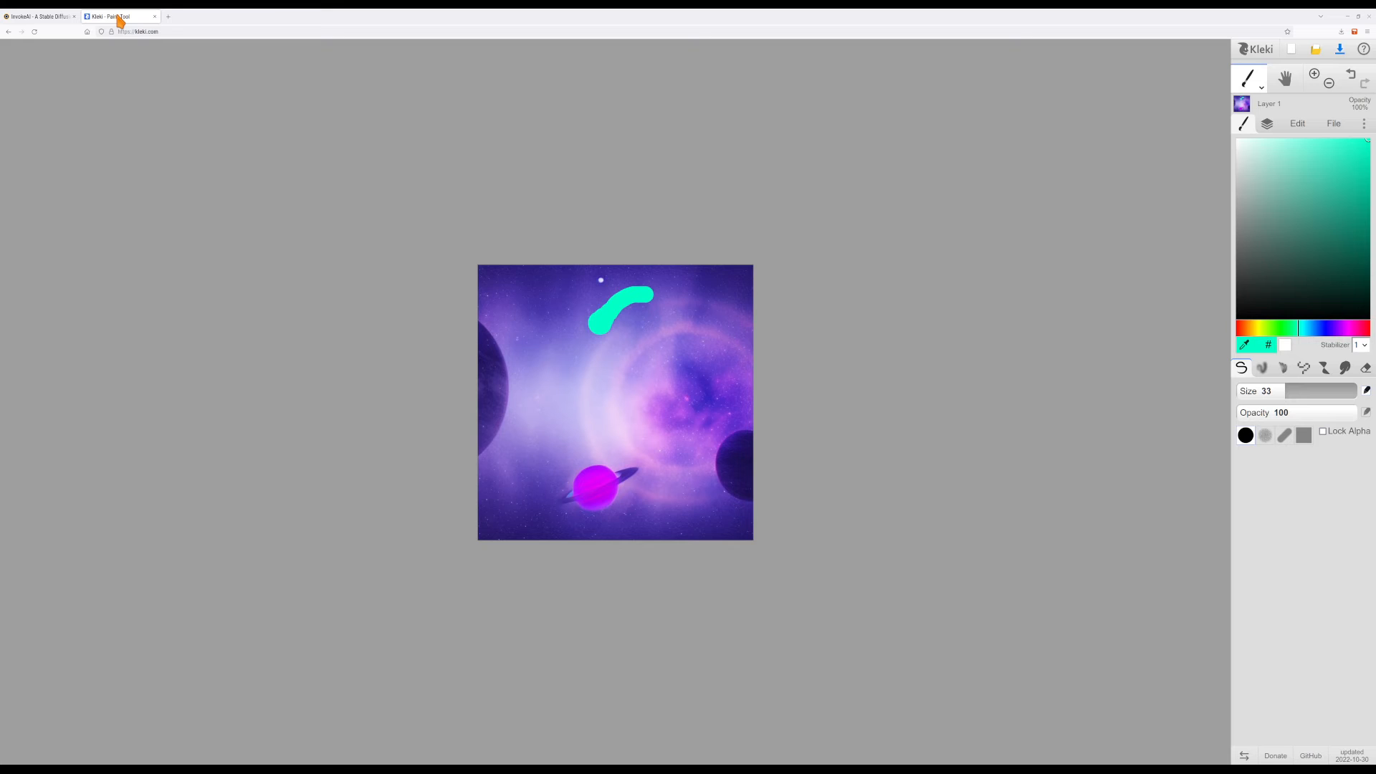
pyautogui.click(35, 18)
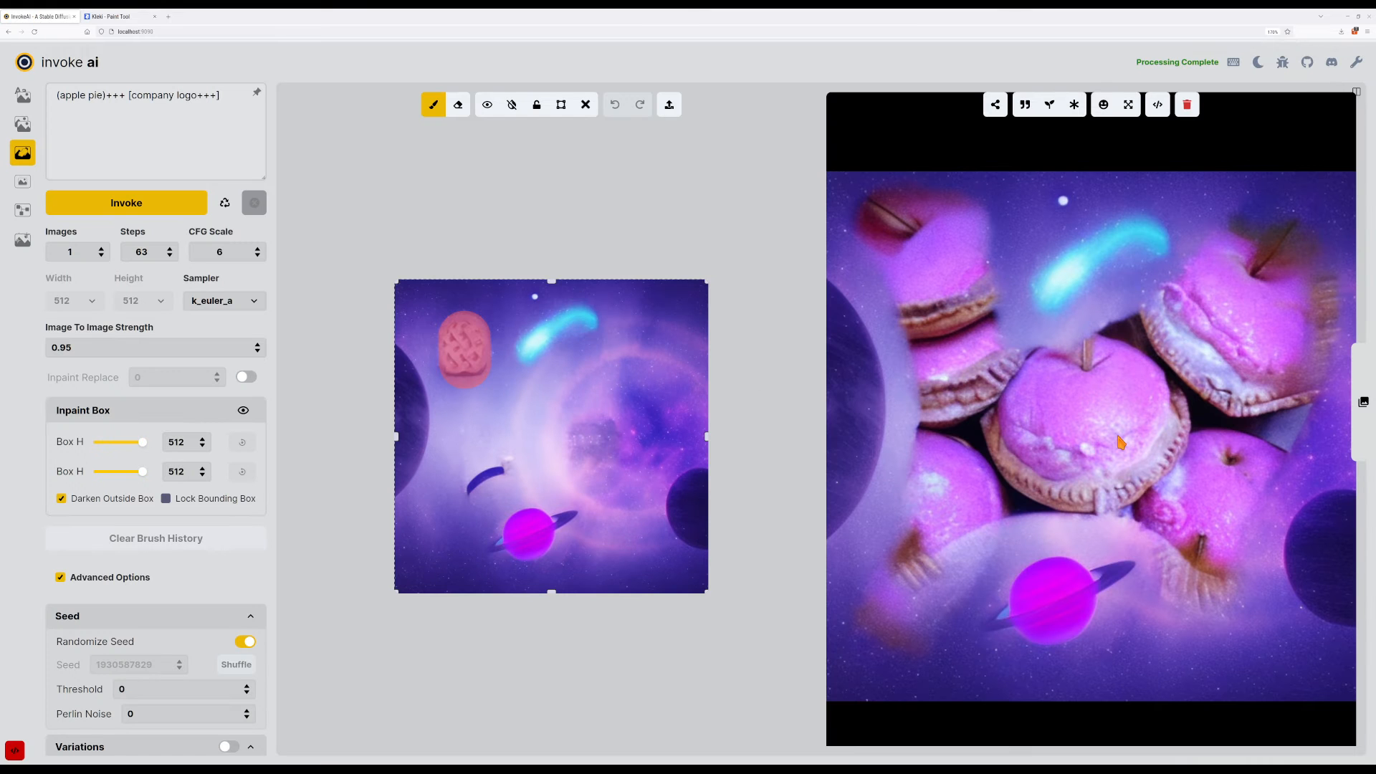
pyautogui.press('Right')
pyautogui.press('Right')
pyautogui.press('Right')
pyautogui.press('Right')
pyautogui.press('Right')
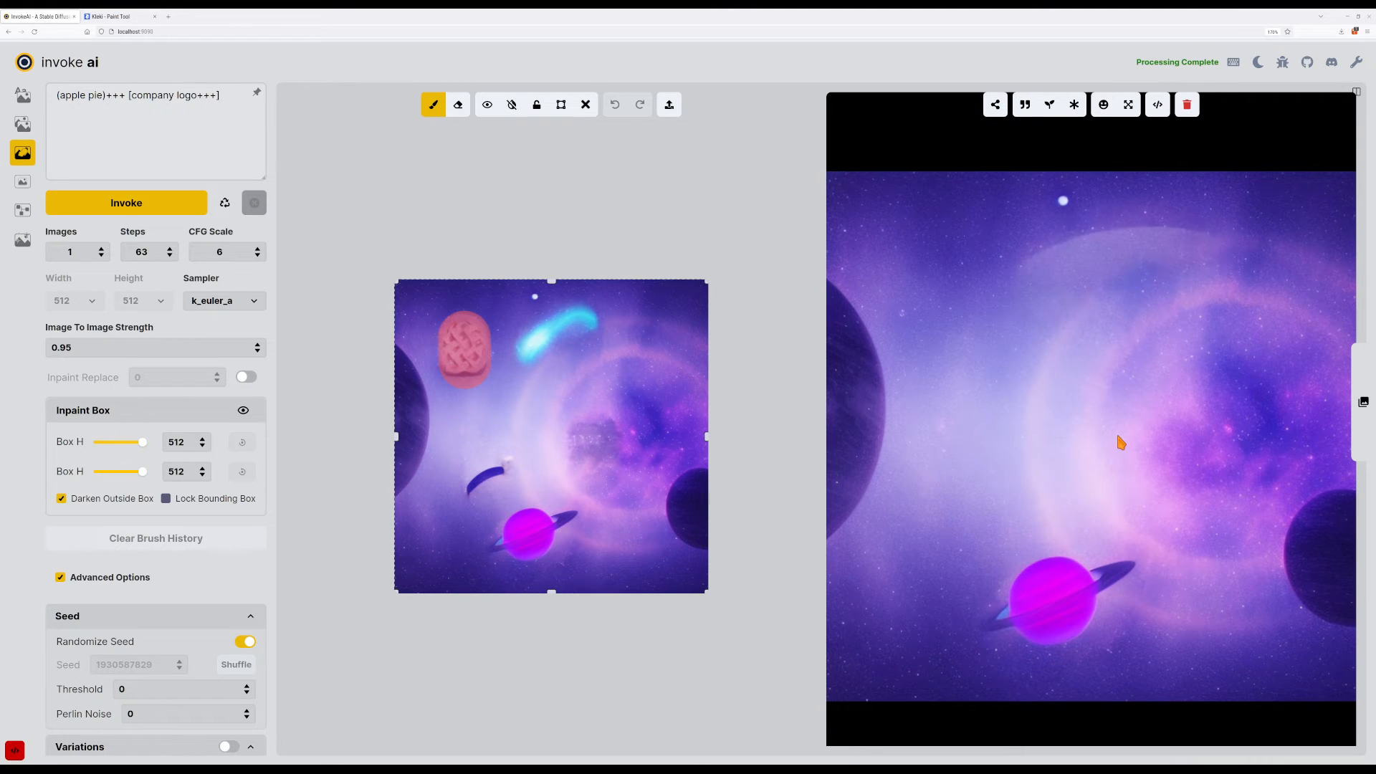
pyautogui.press('Left')
pyautogui.press('Left')
pyautogui.press('Right')
# Copy the uploaded space scene with the soft glowing cyan streak and import it into Kleki as an image.
pyautogui.click(1358, 380)
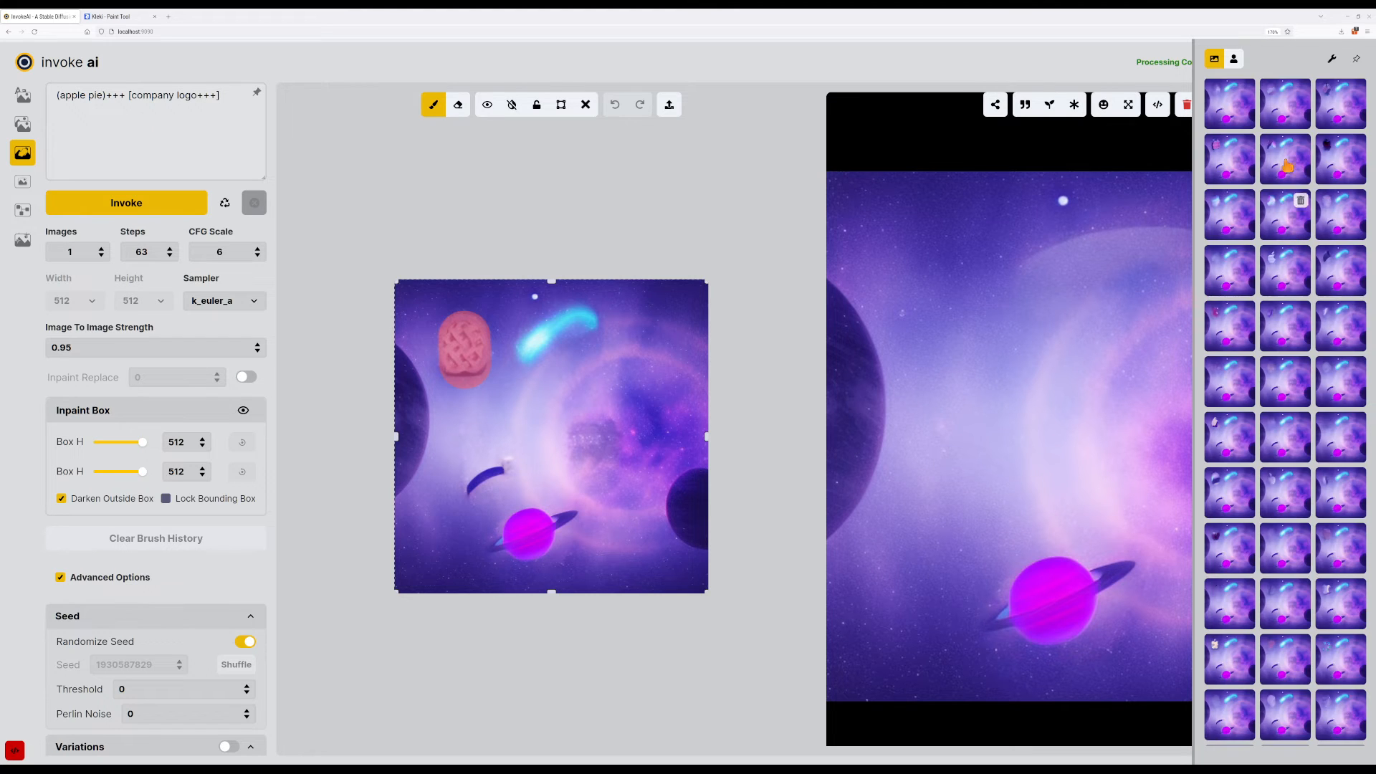
pyautogui.click(1233, 61)
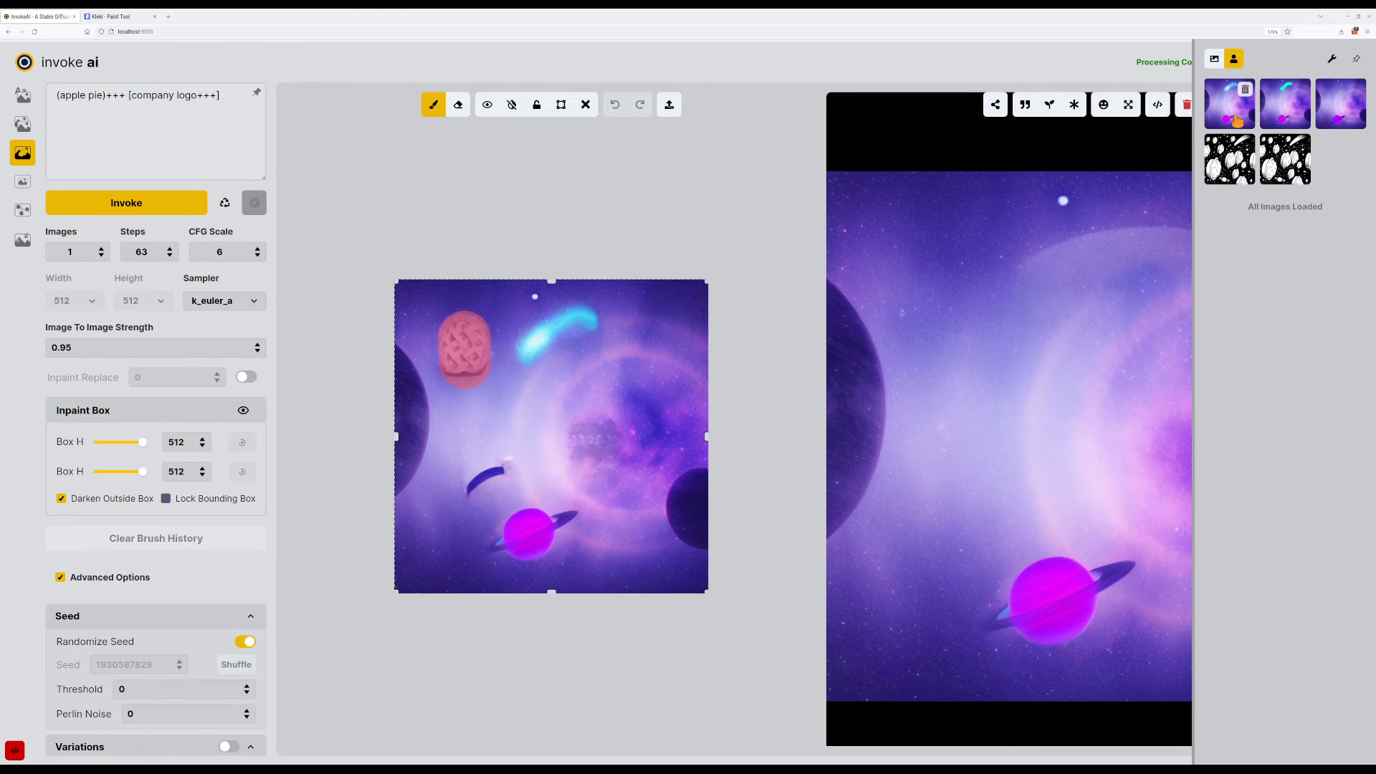
pyautogui.click(1238, 116)
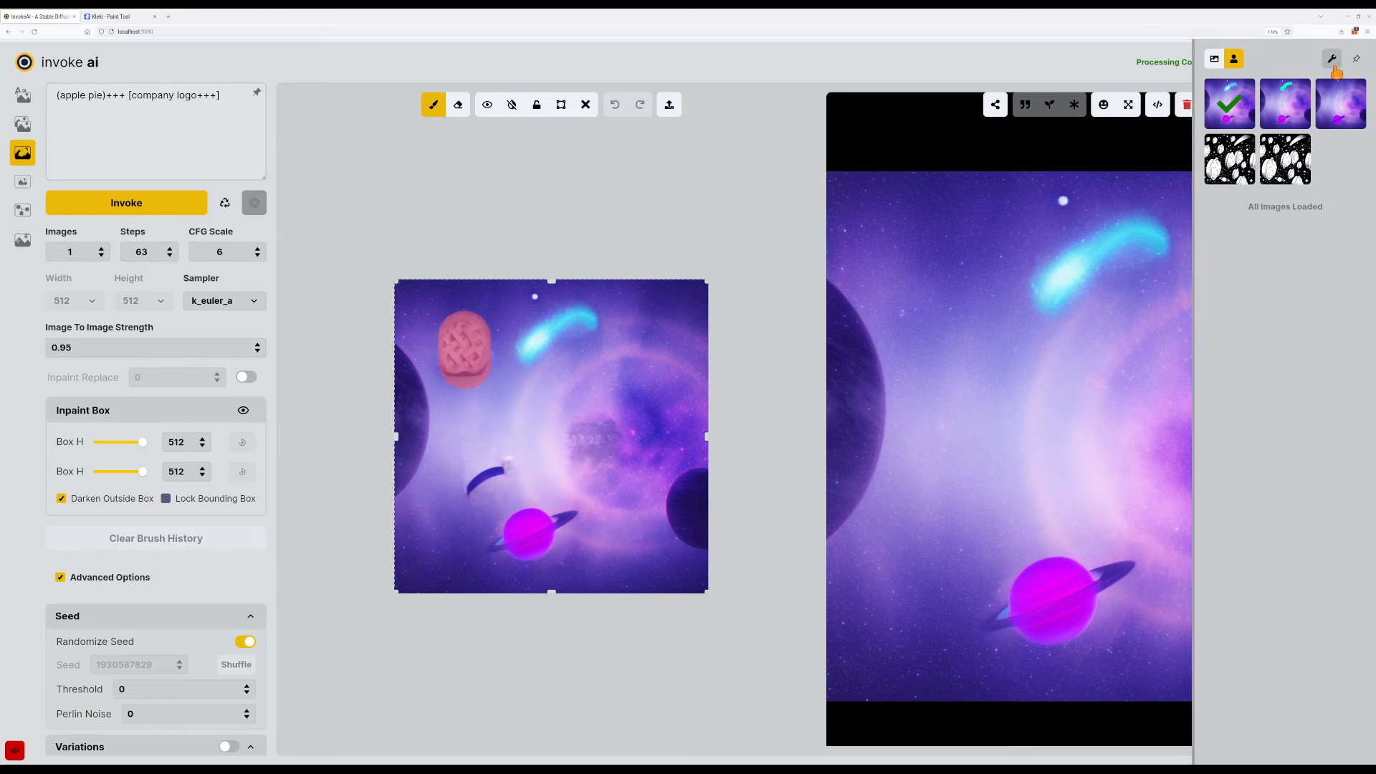
pyautogui.rightClick(1090, 357)
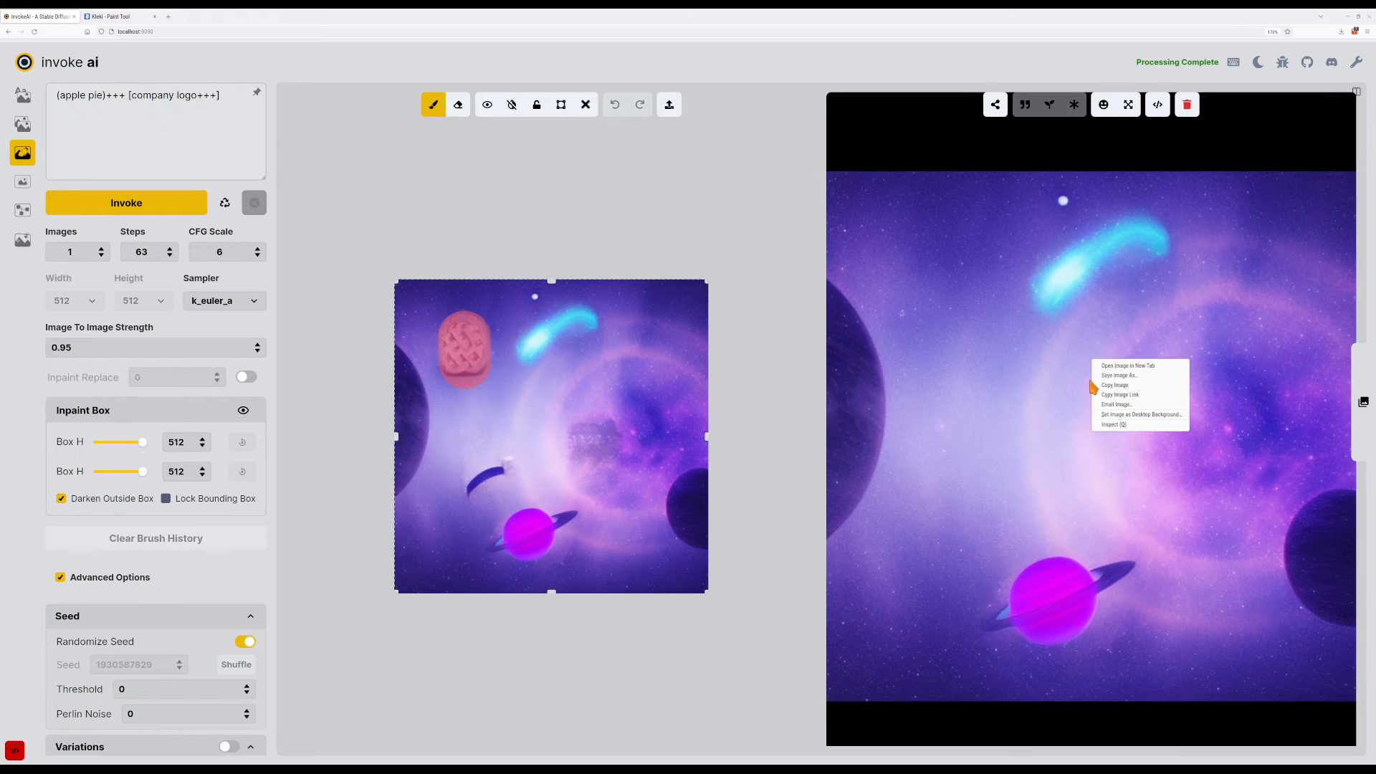
pyautogui.click(1101, 387)
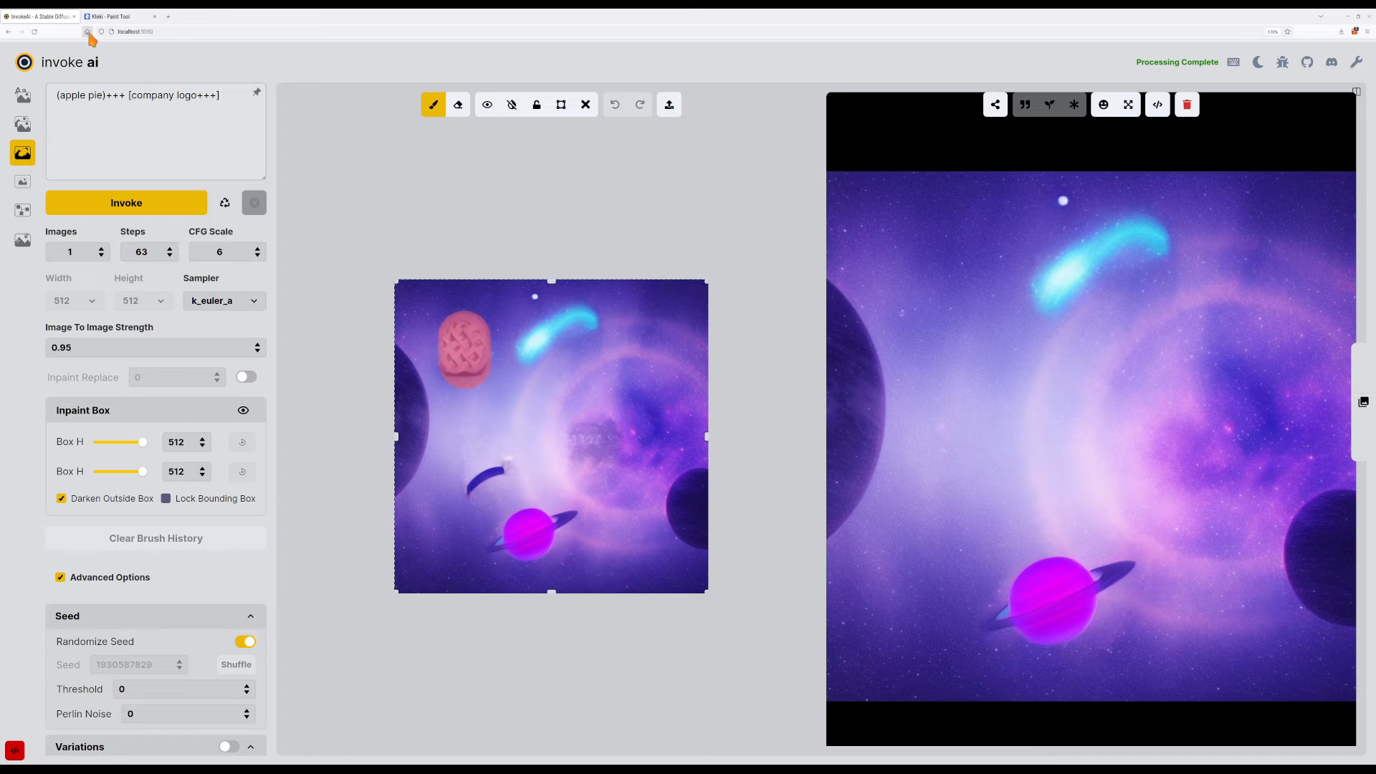
pyautogui.click(109, 17)
pyautogui.hotkey('ctrl', 'v')
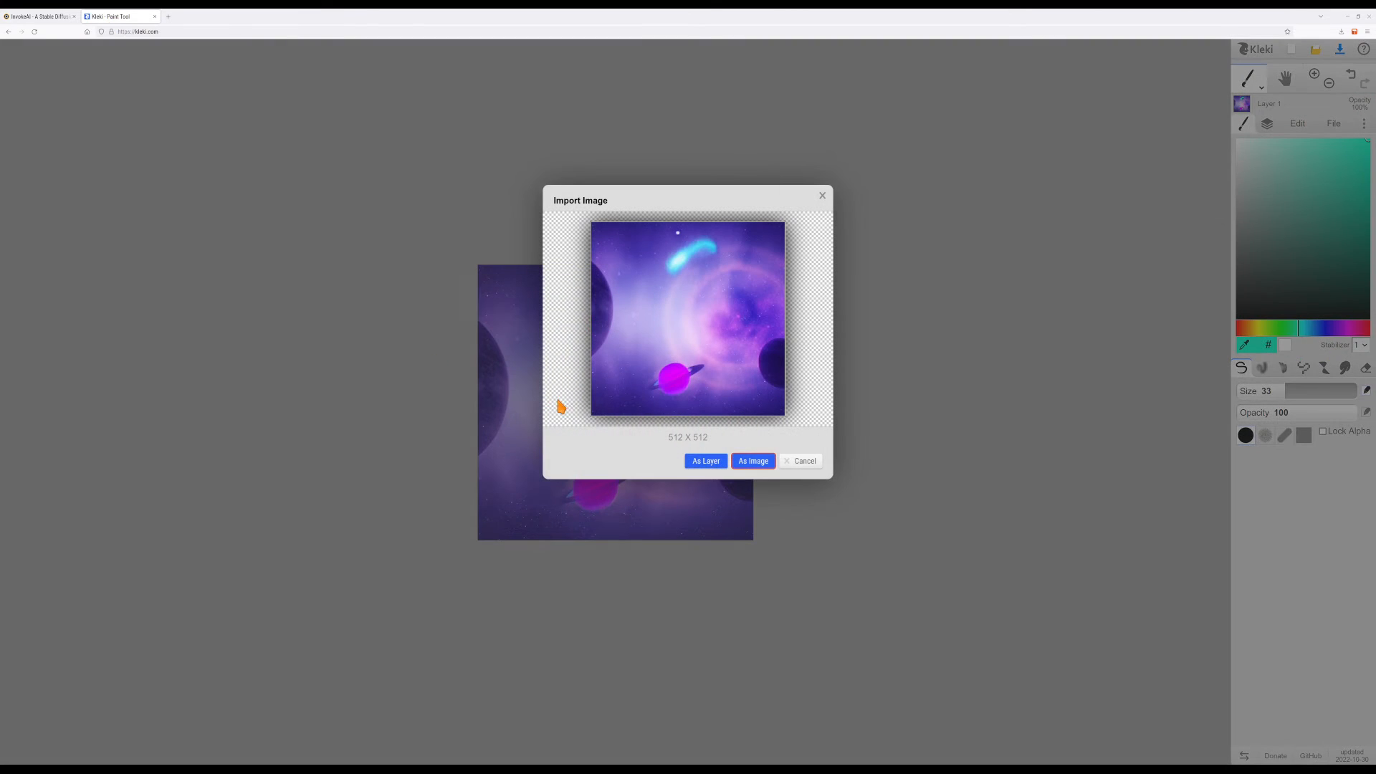
pyautogui.click(752, 461)
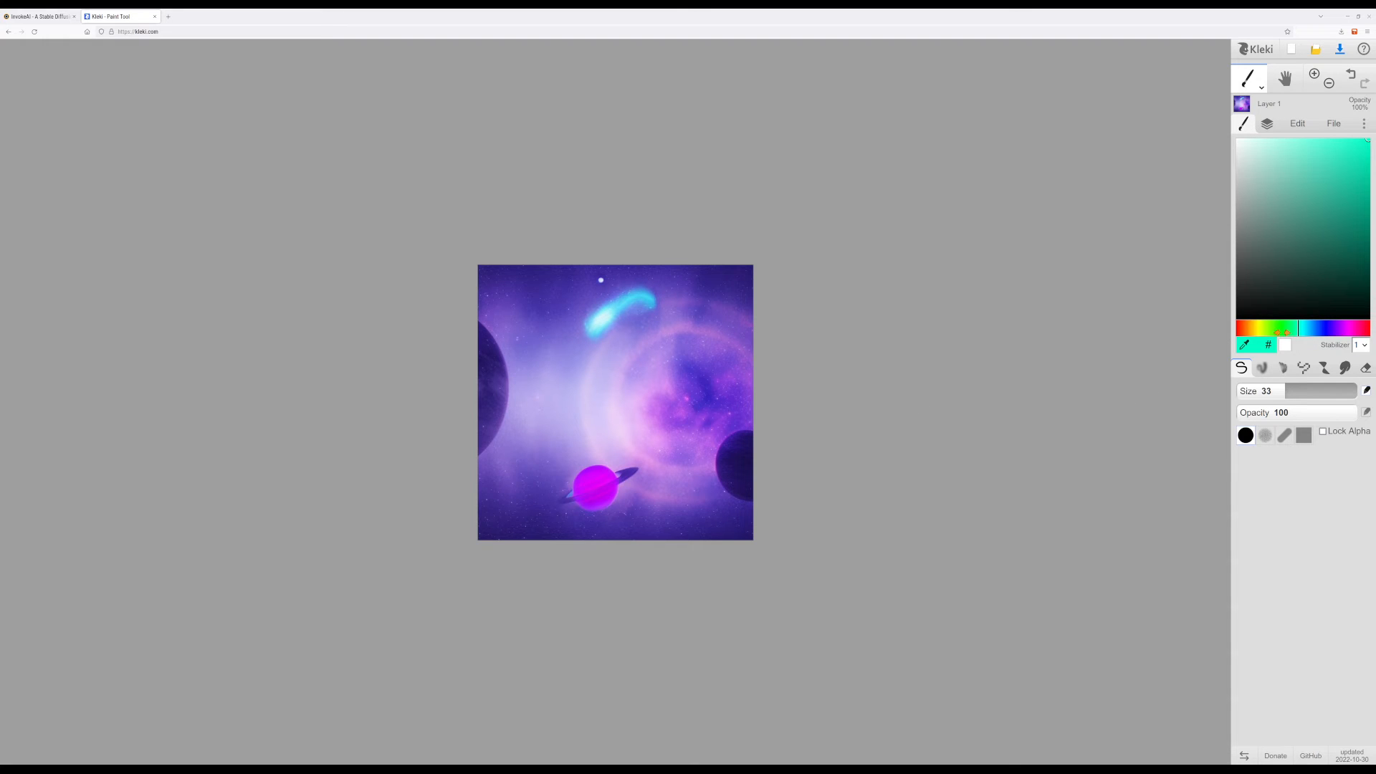
# Paint four brown-orange blobs of different sizes on the space scene: two small, one medium and one large beneath the cyan streak.
pyautogui.moveTo(1282, 332); pyautogui.dragTo(1250, 330)
pyautogui.click(1363, 248)
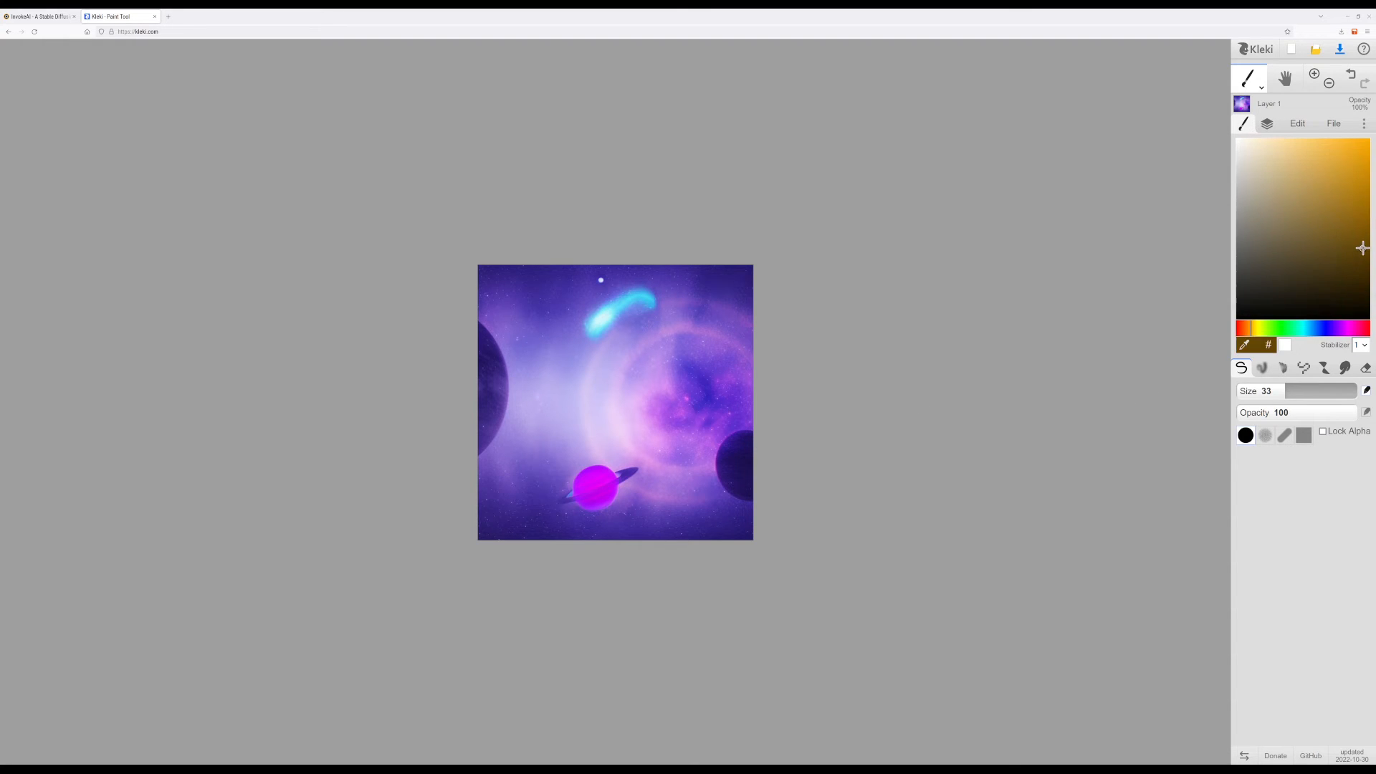
pyautogui.moveTo(1363, 248); pyautogui.dragTo(1368, 214)
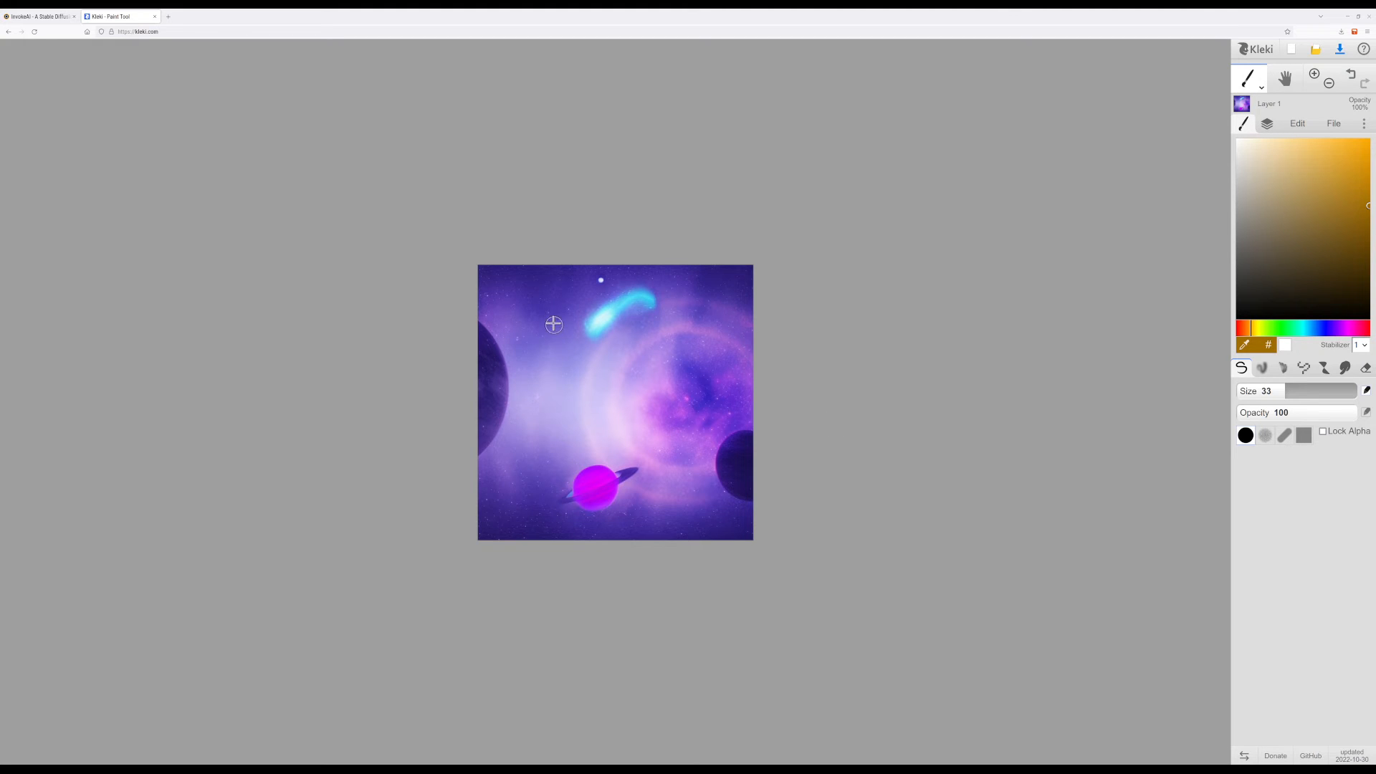
pyautogui.moveTo(543, 327); pyautogui.dragTo(544, 337)
pyautogui.moveTo(523, 424); pyautogui.dragTo(523, 436)
pyautogui.moveTo(581, 386); pyautogui.dragTo(575, 436)
pyautogui.hotkey('ctrl', 'z')
pyautogui.moveTo(587, 383); pyautogui.dragTo(583, 435)
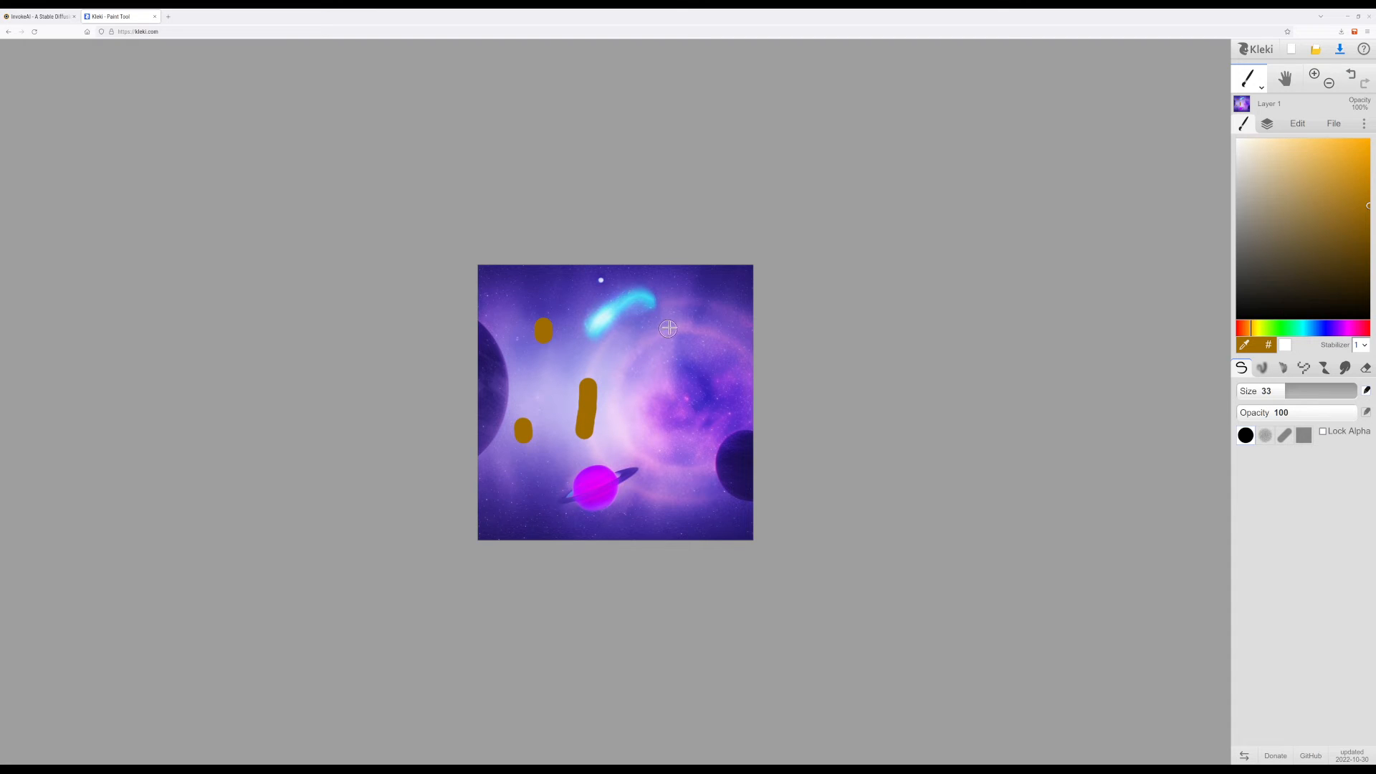
pyautogui.moveTo(674, 323)
pyautogui.mouseDown()
pyautogui.moveTo(663, 424)
pyautogui.moveTo(665, 320)
pyautogui.moveTo(649, 408)
pyautogui.moveTo(649, 331)
pyautogui.mouseUp()
pyautogui.moveTo(582, 415)
pyautogui.mouseDown()
pyautogui.moveTo(577, 390)
pyautogui.moveTo(574, 423)
pyautogui.mouseUp()
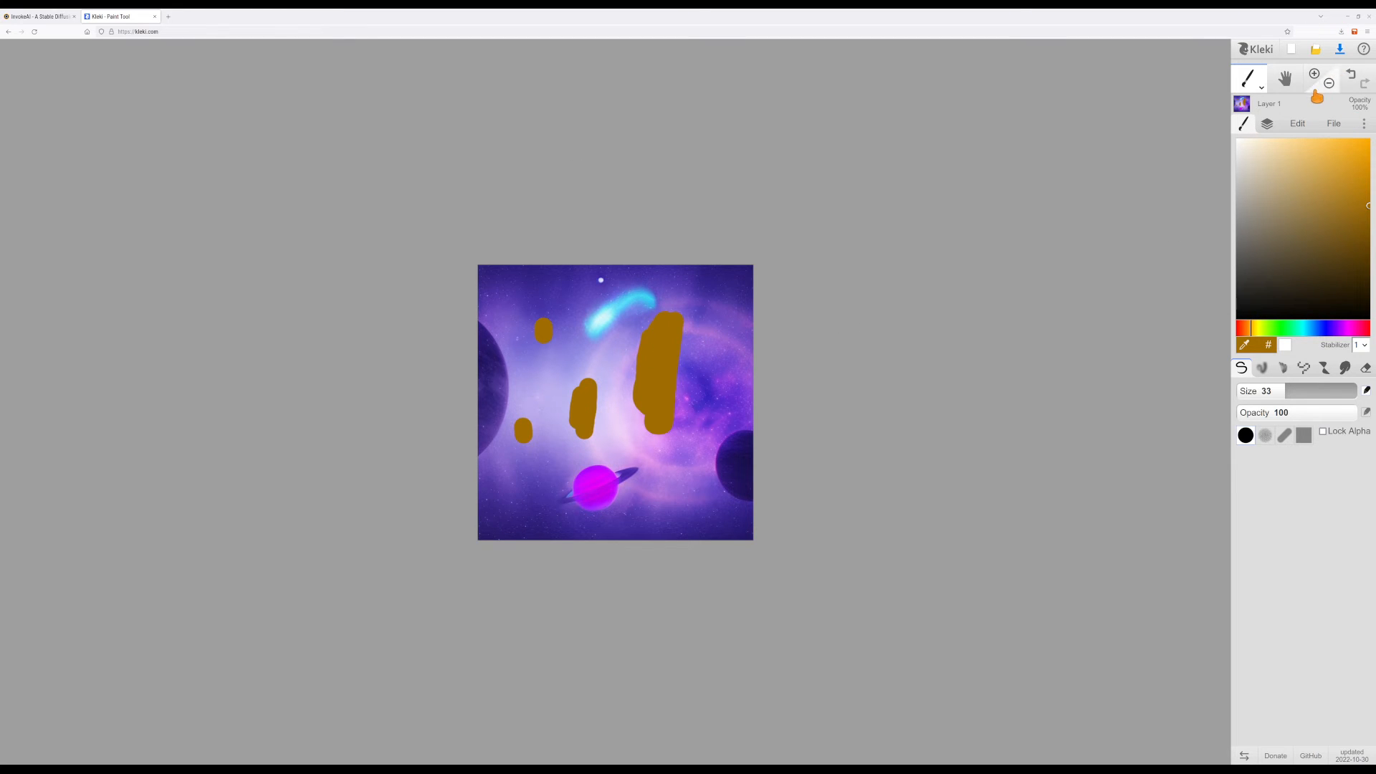
# Save the painted image as a PNG, load it into InvokeAI's inpainting canvas, and clear the old mask.
pyautogui.click(1336, 49)
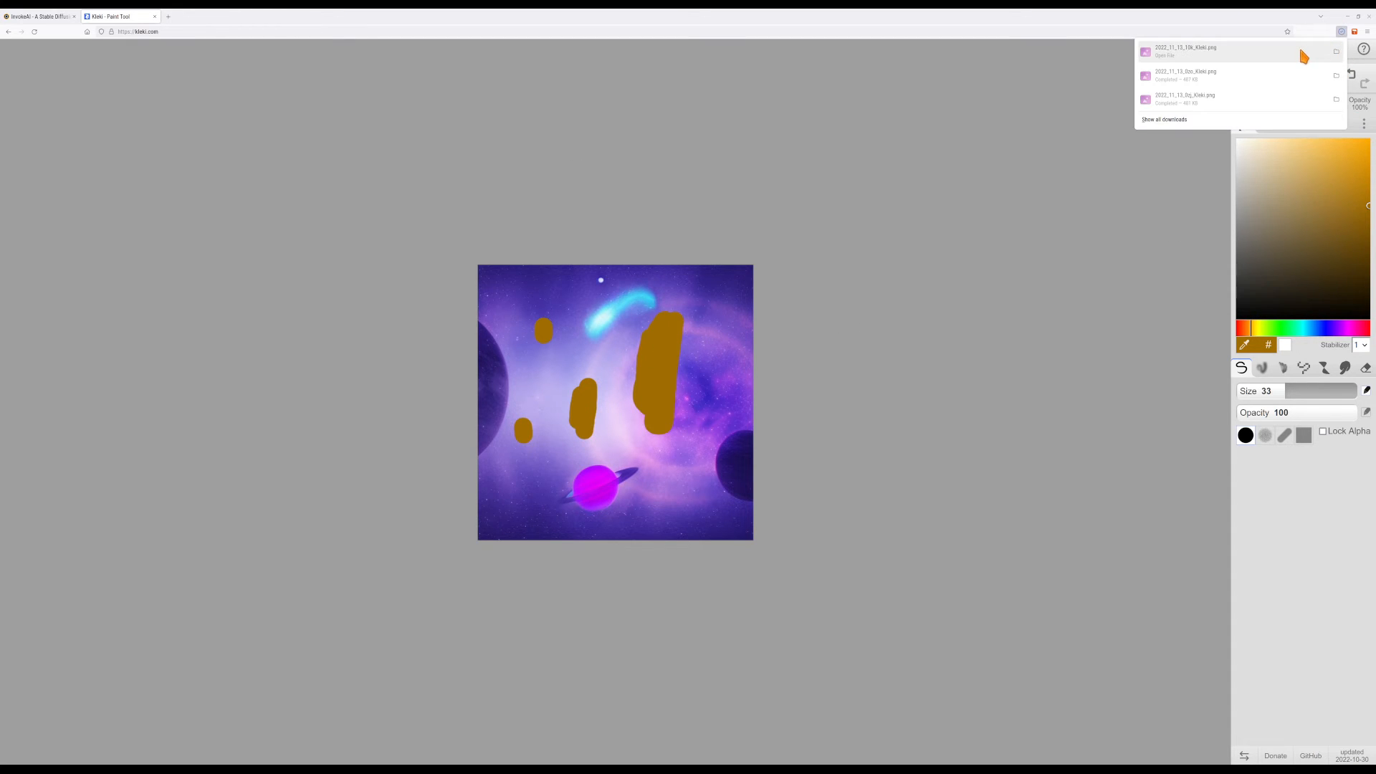
pyautogui.moveTo(1303, 56); pyautogui.dragTo(570, 350)
pyautogui.hotkey('shift', 'c')
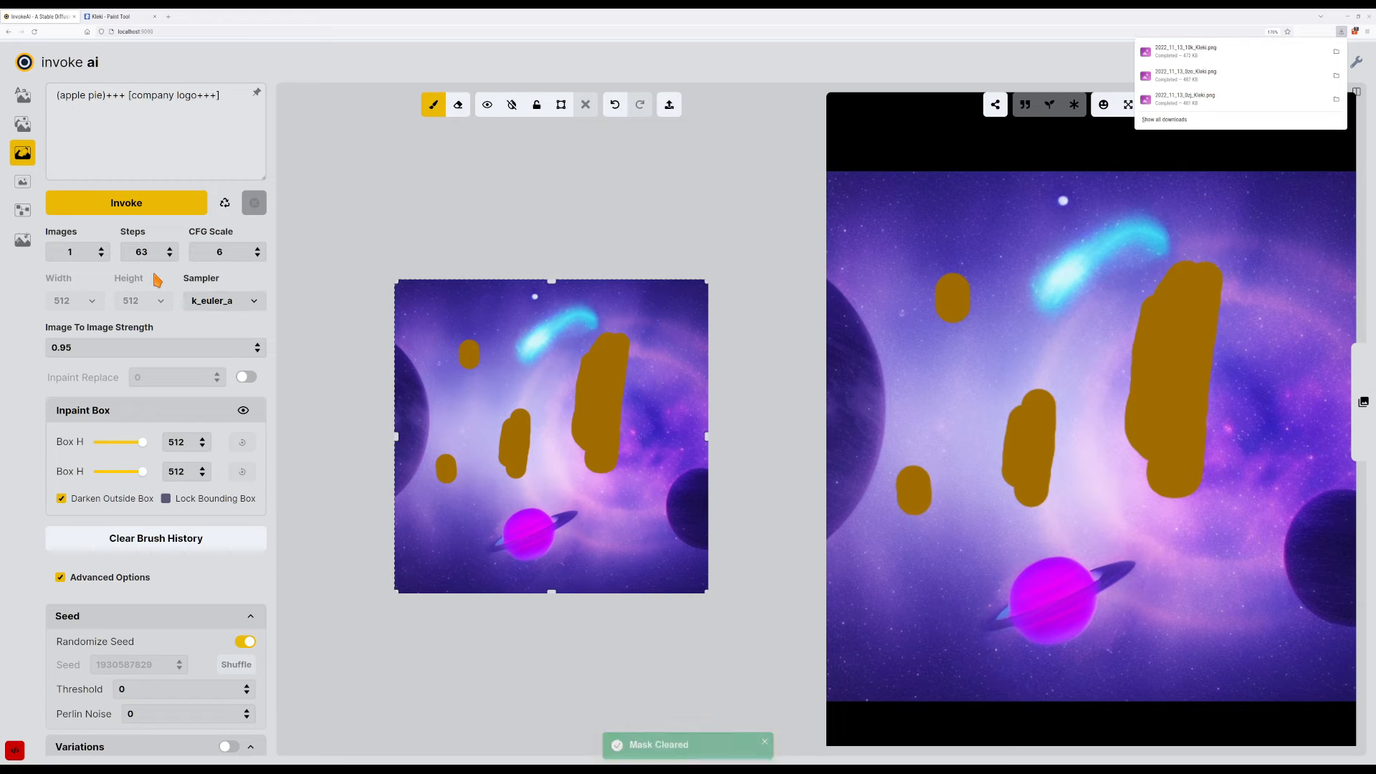
# Mask all four brown blobs on the canvas, leaving a small margin around each one.
pyautogui.click(470, 357)
pyautogui.click(447, 469)
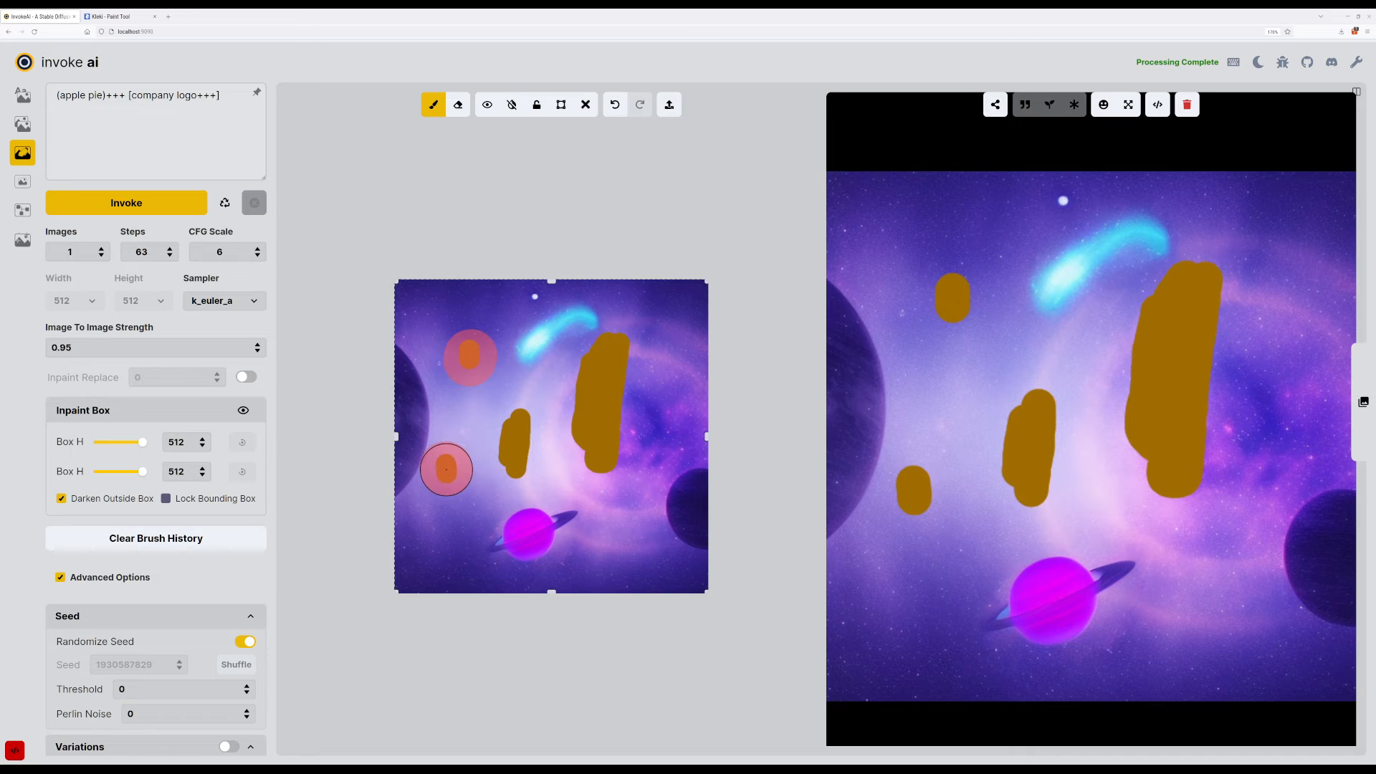
pyautogui.hotkey('ctrl', 'z')
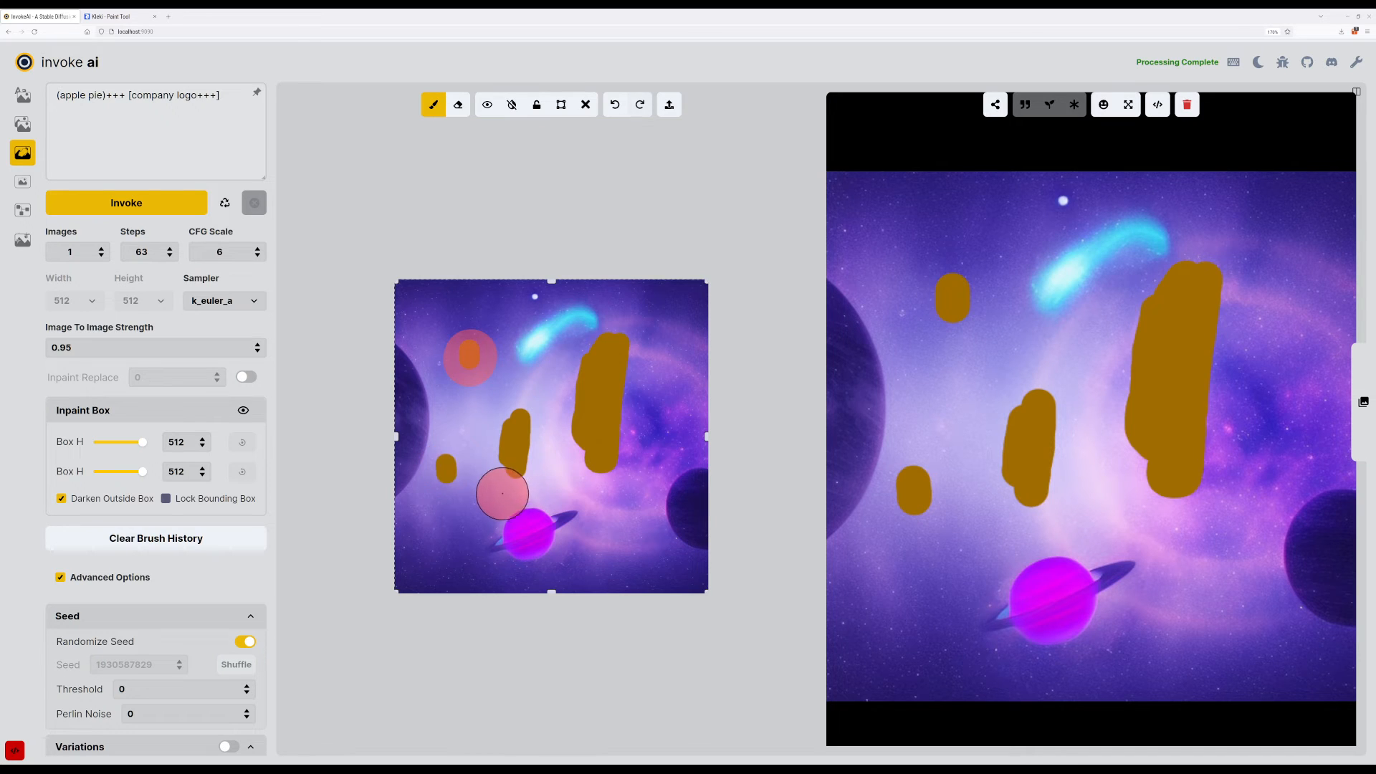
pyautogui.click(446, 469)
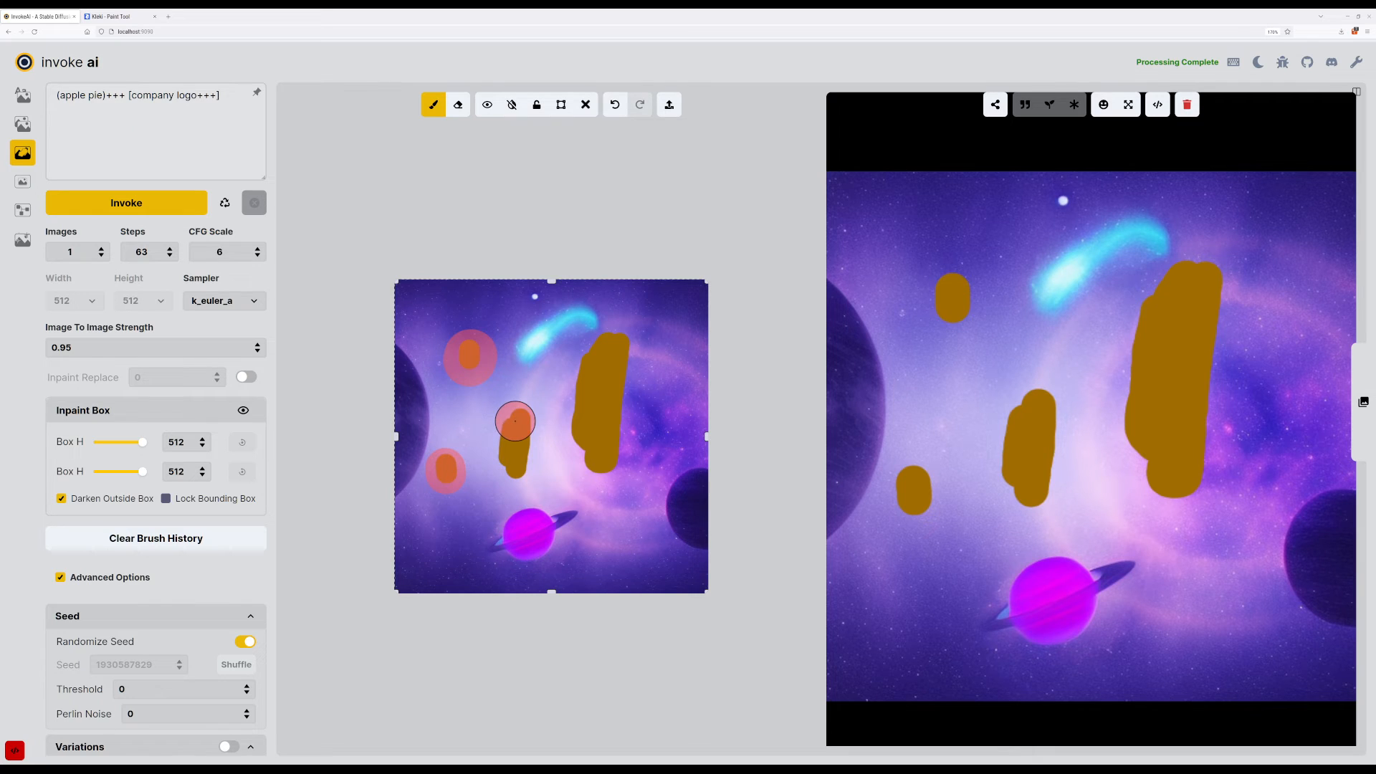
pyautogui.moveTo(514, 414); pyautogui.dragTo(516, 460)
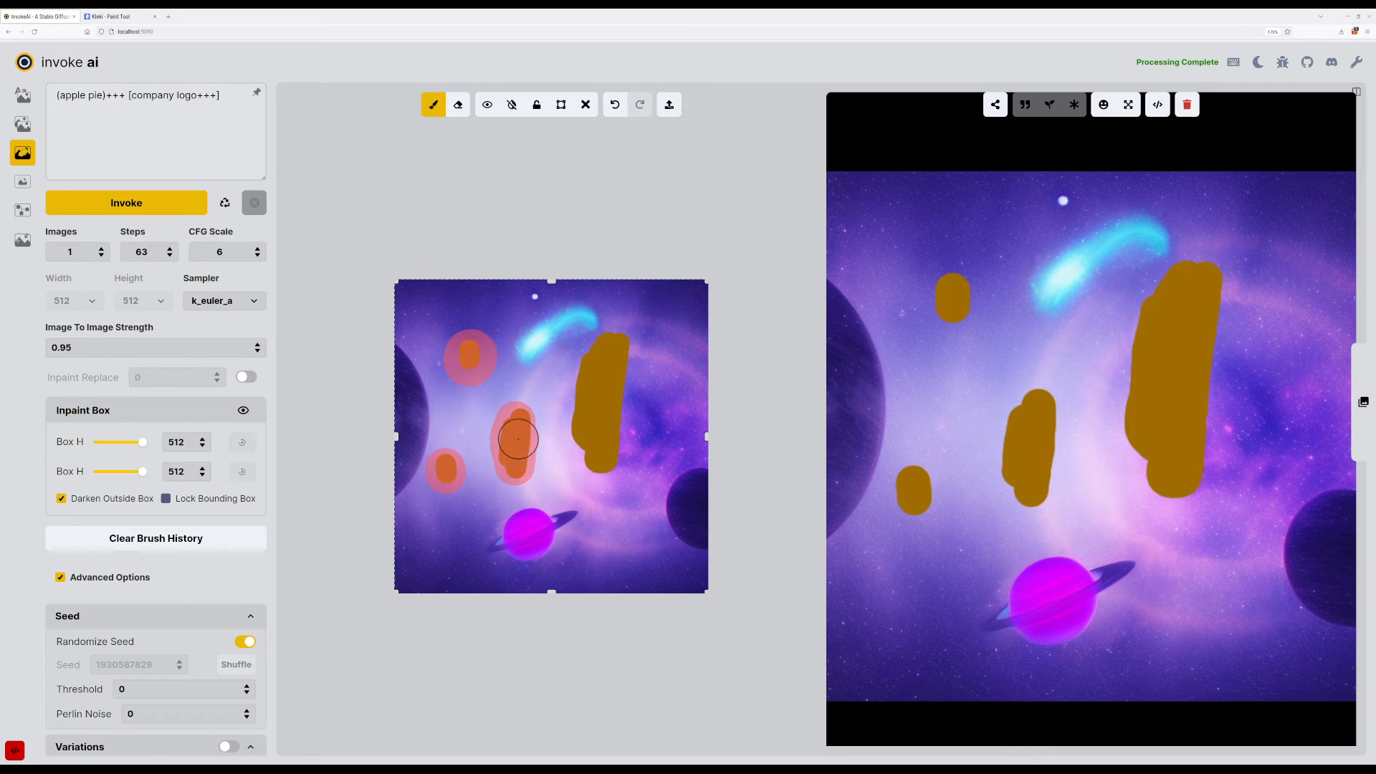
pyautogui.moveTo(596, 361)
pyautogui.mouseDown()
pyautogui.moveTo(588, 428)
pyautogui.moveTo(602, 456)
pyautogui.moveTo(612, 344)
pyautogui.mouseUp()
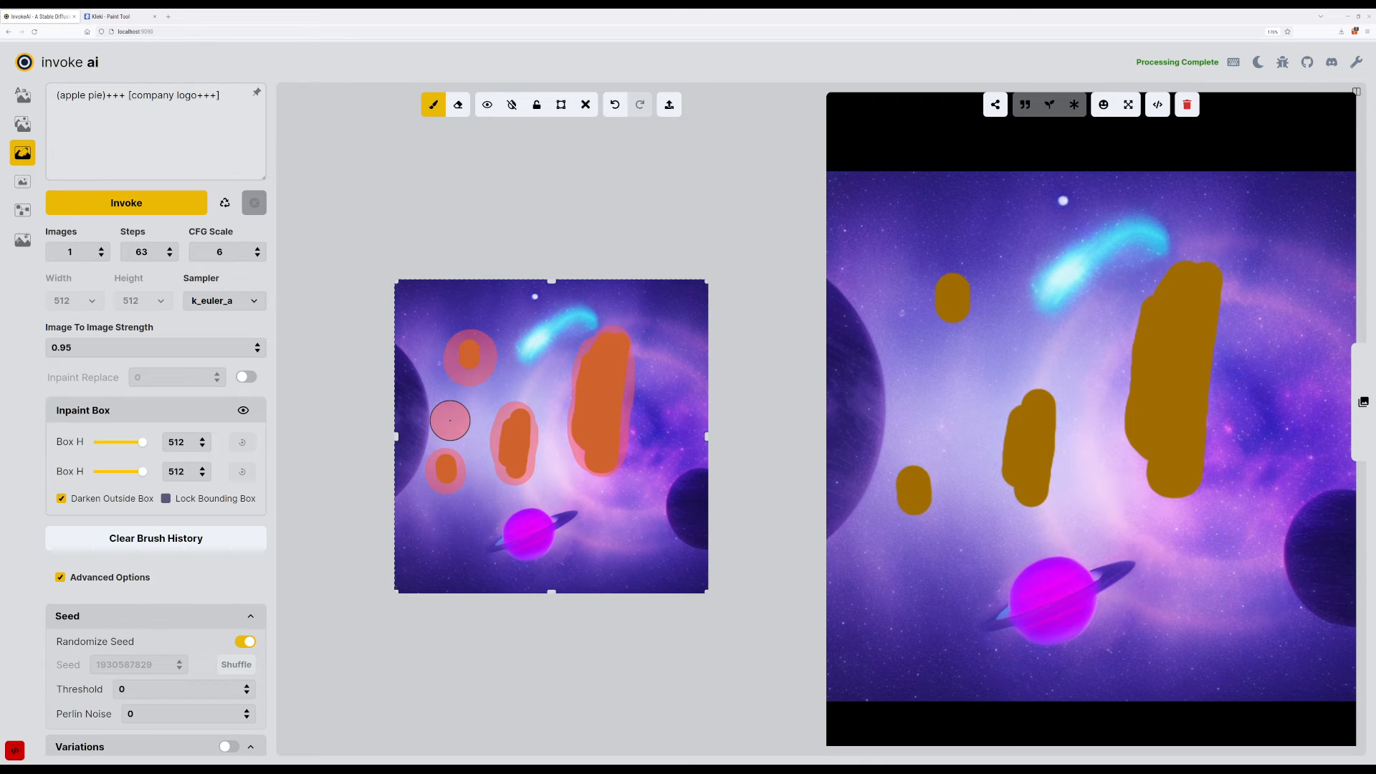
# Replace the whole prompt with a new one beginning with "pi" and generate an inpainting of the masked blobs.
pyautogui.click(228, 136)
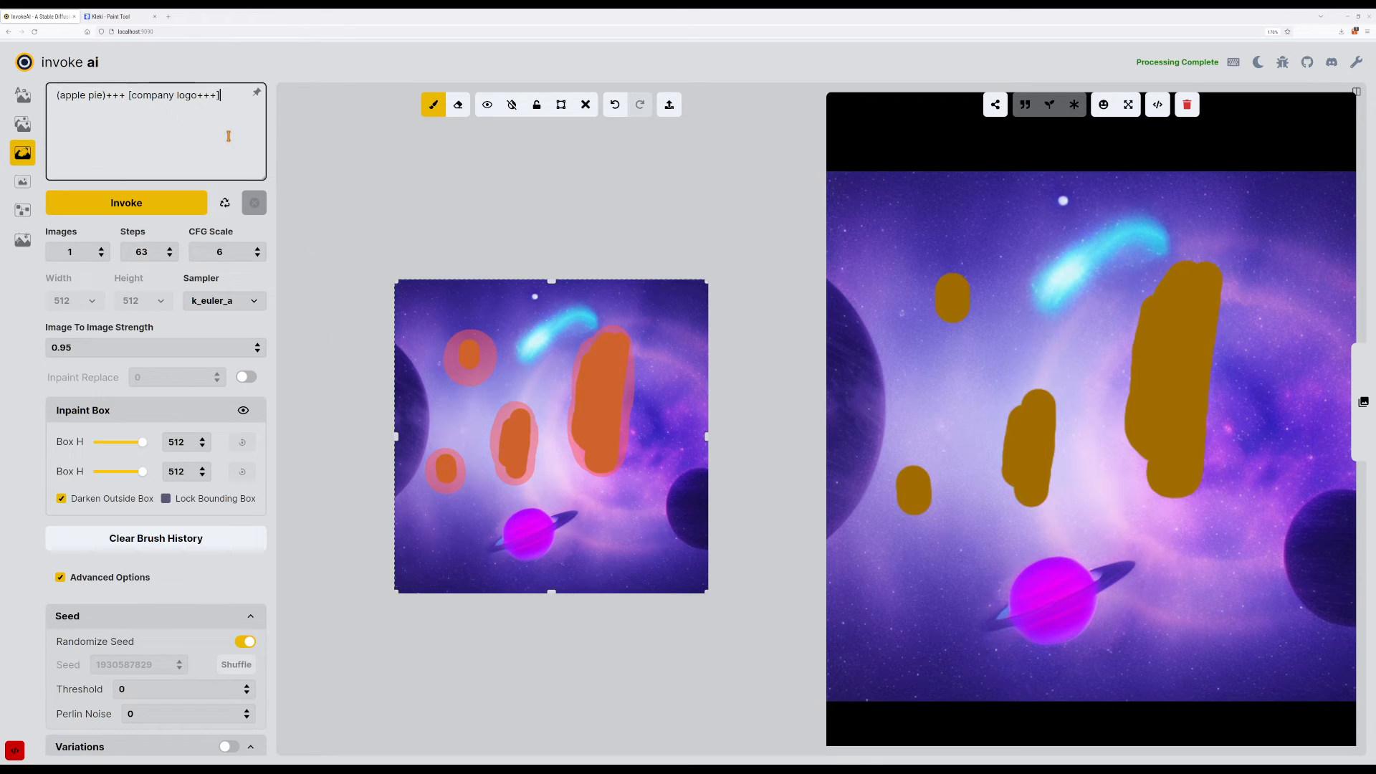
pyautogui.hotkey('ctrl', 'a')
pyautogui.write('pi')
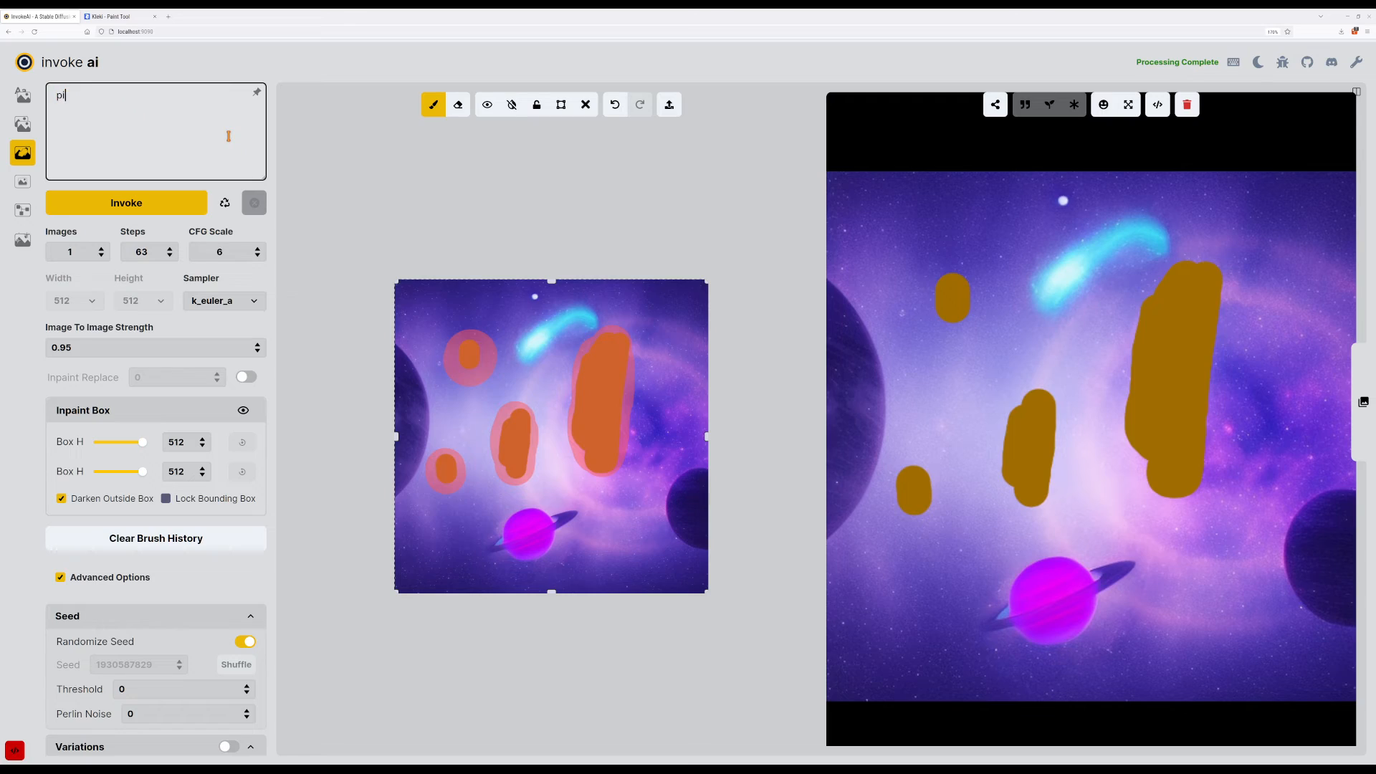
pyautogui.press('Return')
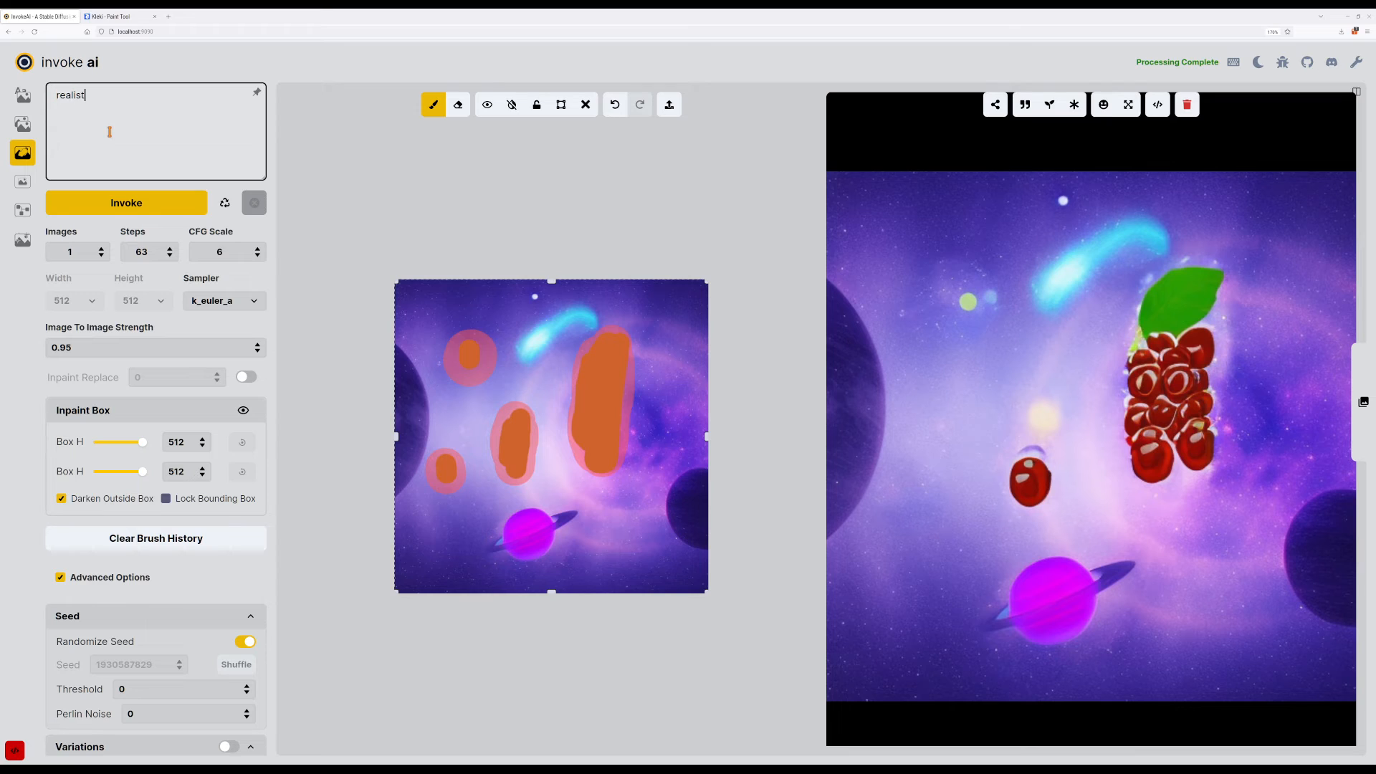
# Replace the prompt with "a photo apple pies" and generate two inpaintings.
pyautogui.hotkey('ctrl', 'a')
pyautogui.write('a photo apple pies')
pyautogui.press('Return')
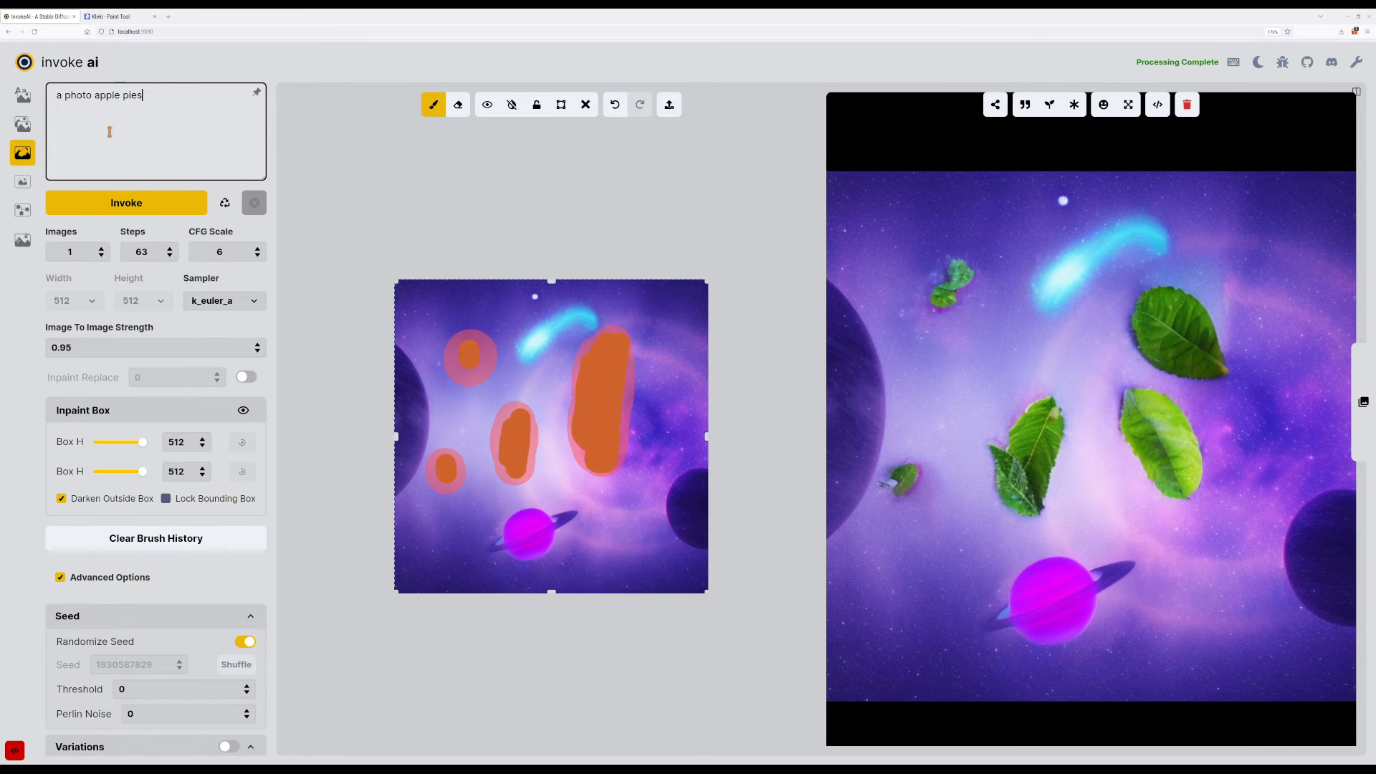
pyautogui.press('Return')
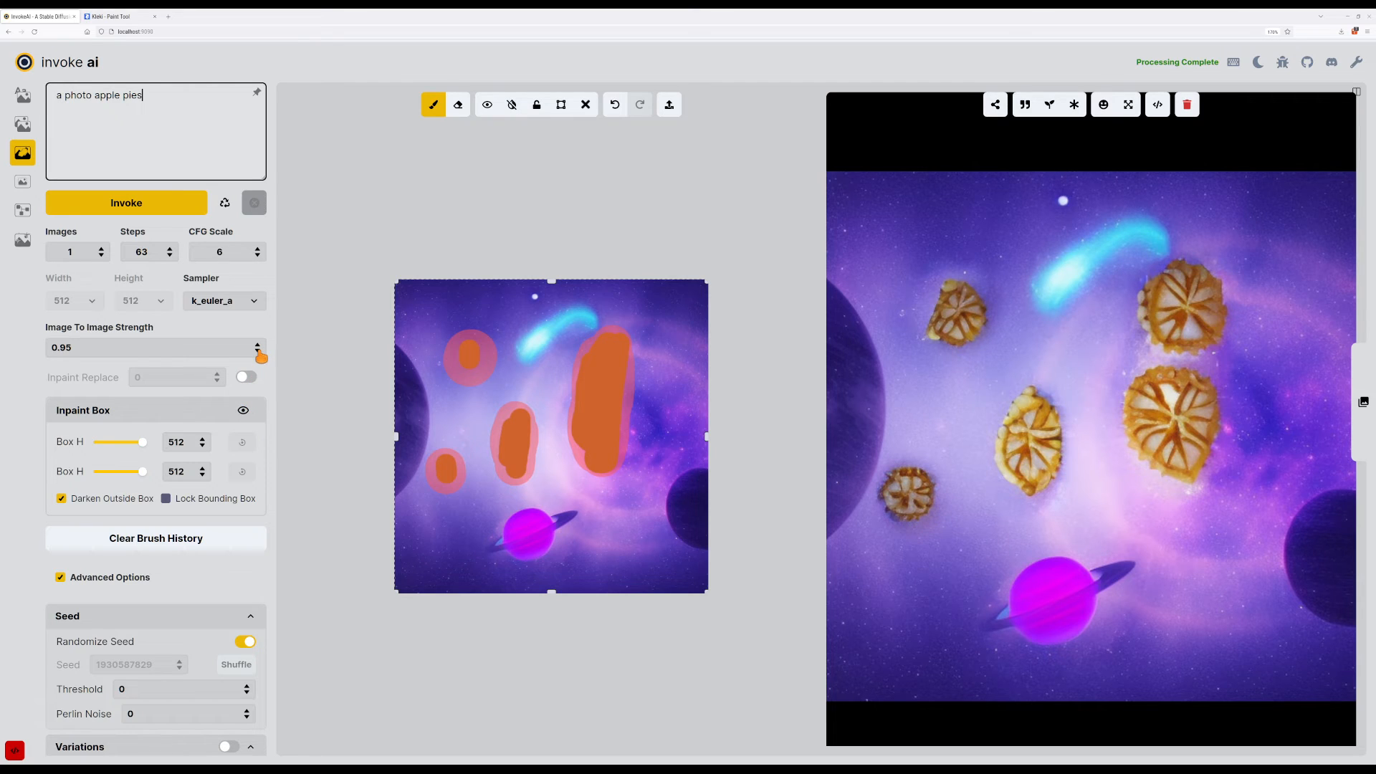
# Set the image to image strength to 0.74 and generate another inpainting of the apple pies.
pyautogui.click(258, 351)
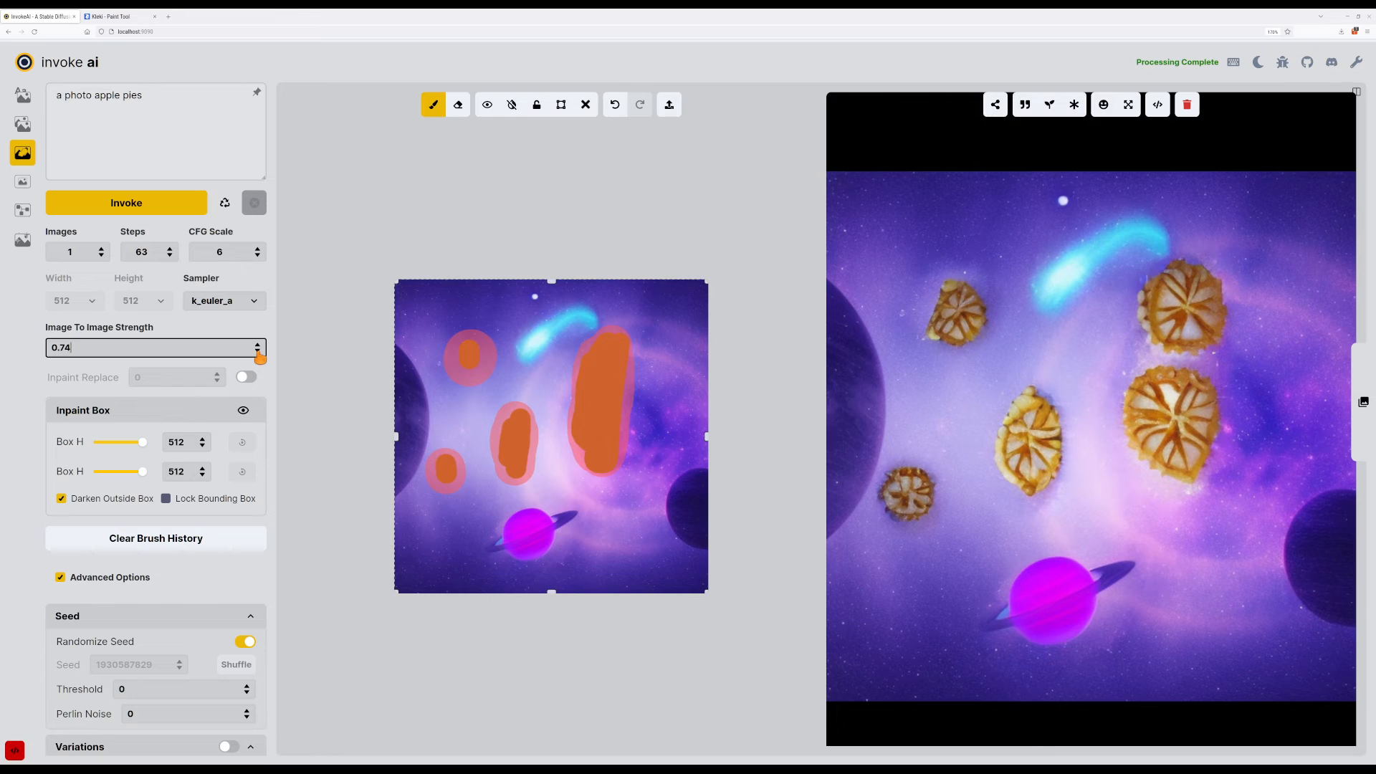
pyautogui.click(159, 210)
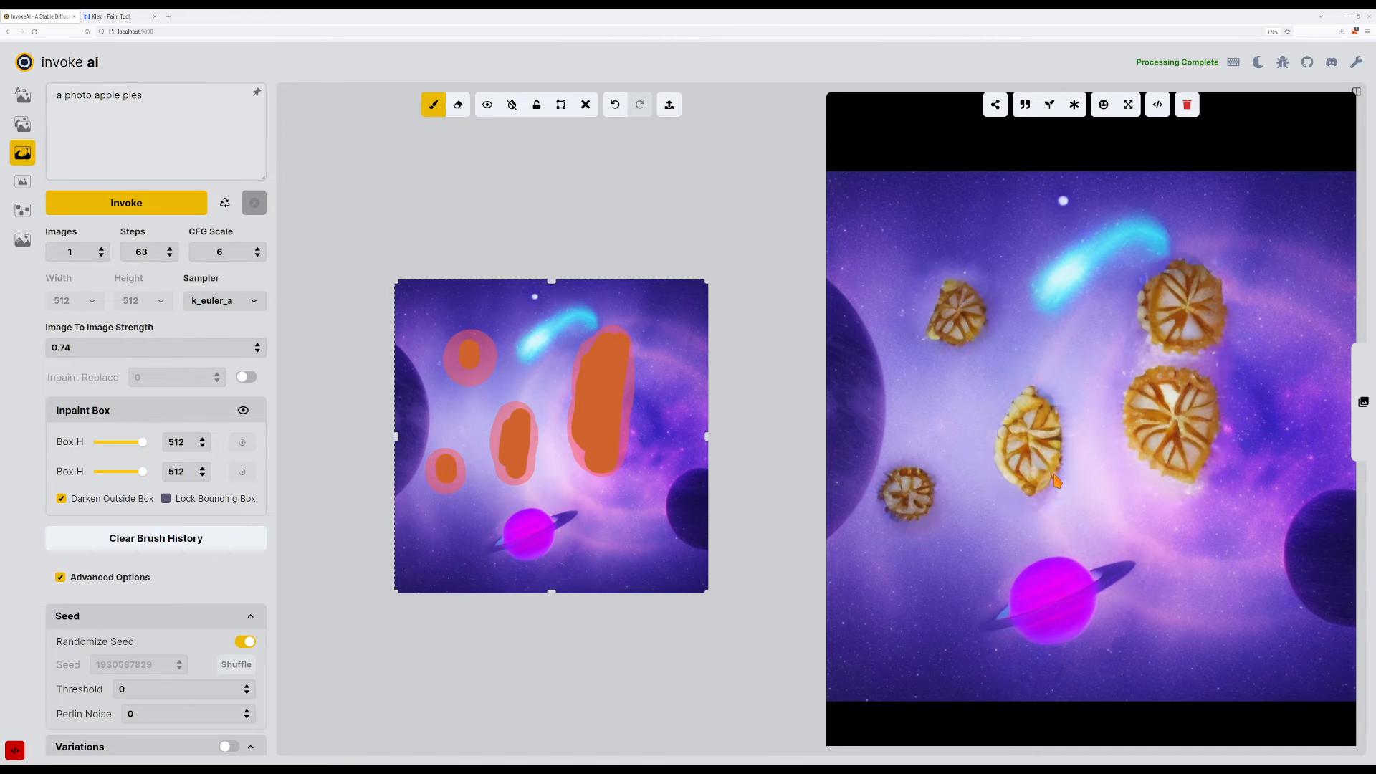
# Reuse all parameters of the displayed pie image, including its seed, set the steps to 32, and generate again.
pyautogui.click(1073, 107)
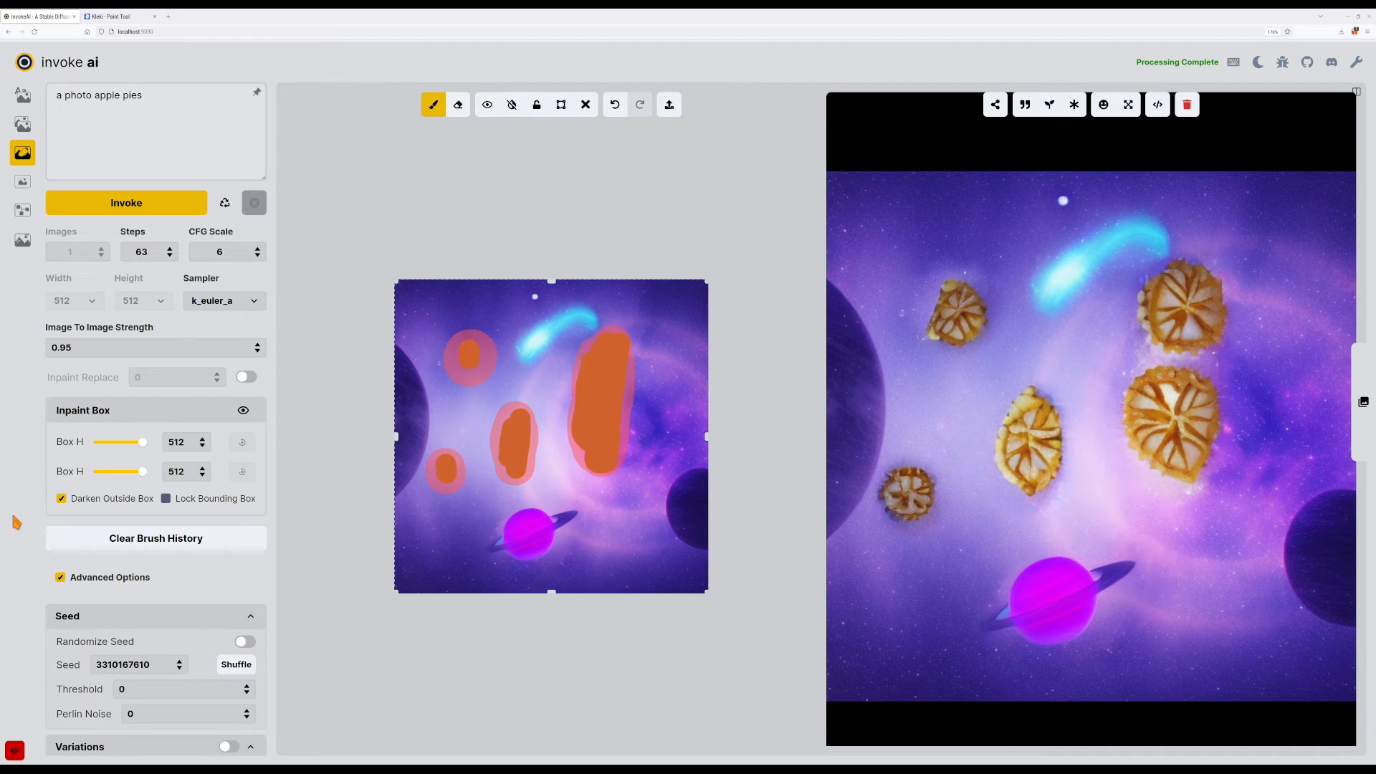
pyautogui.click(152, 204)
pyautogui.moveTo(159, 258); pyautogui.dragTo(129, 252)
pyautogui.click(185, 208)
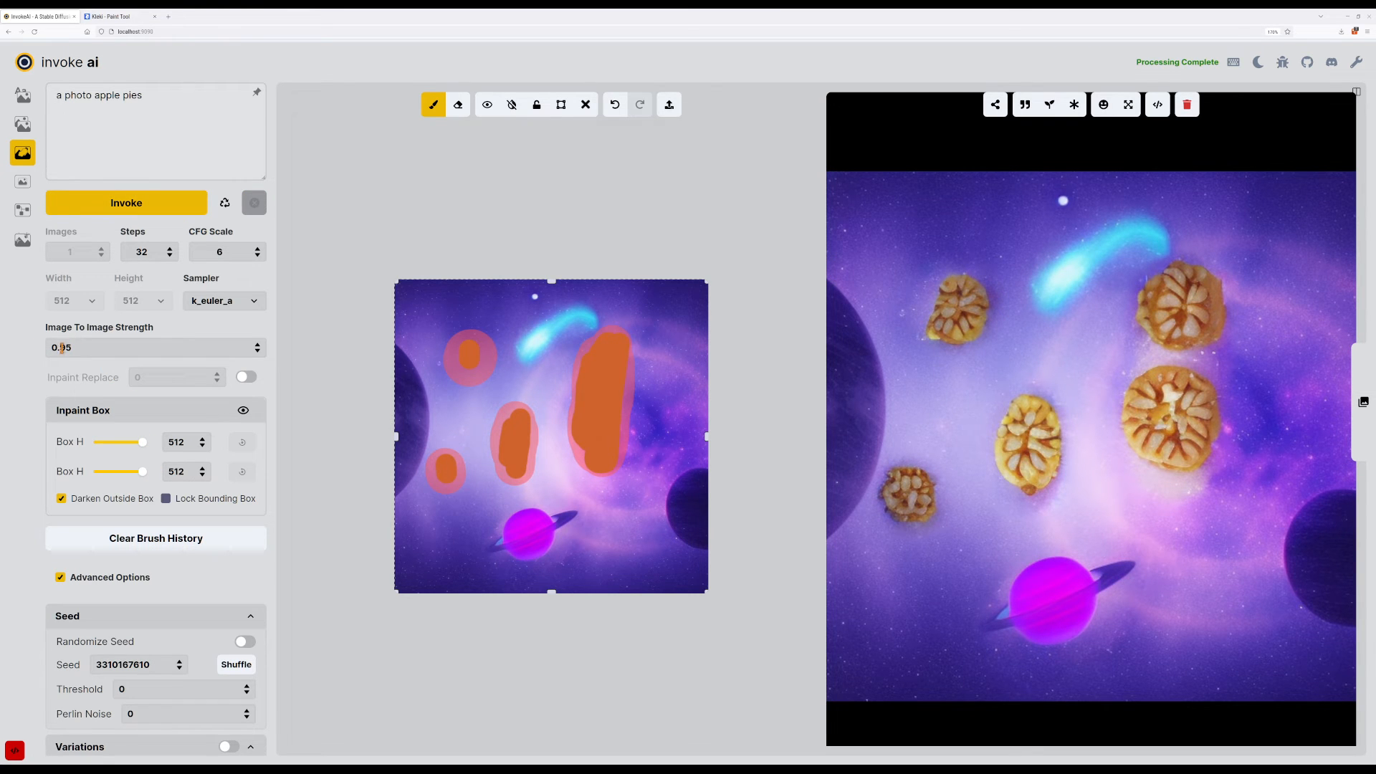
# Lower the image to image strength to 0.78 and generate an inpainting with the same seed.
pyautogui.click(258, 352)
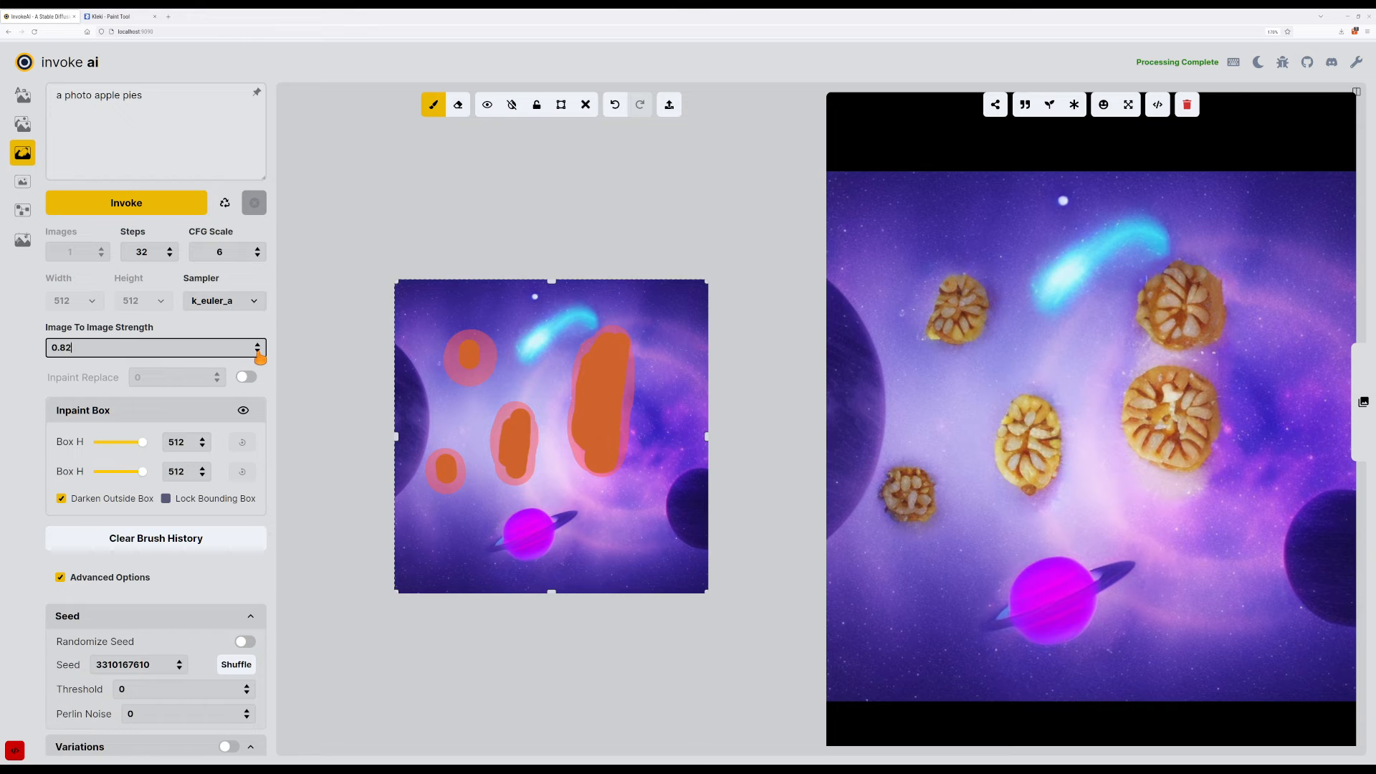
pyautogui.click(258, 352)
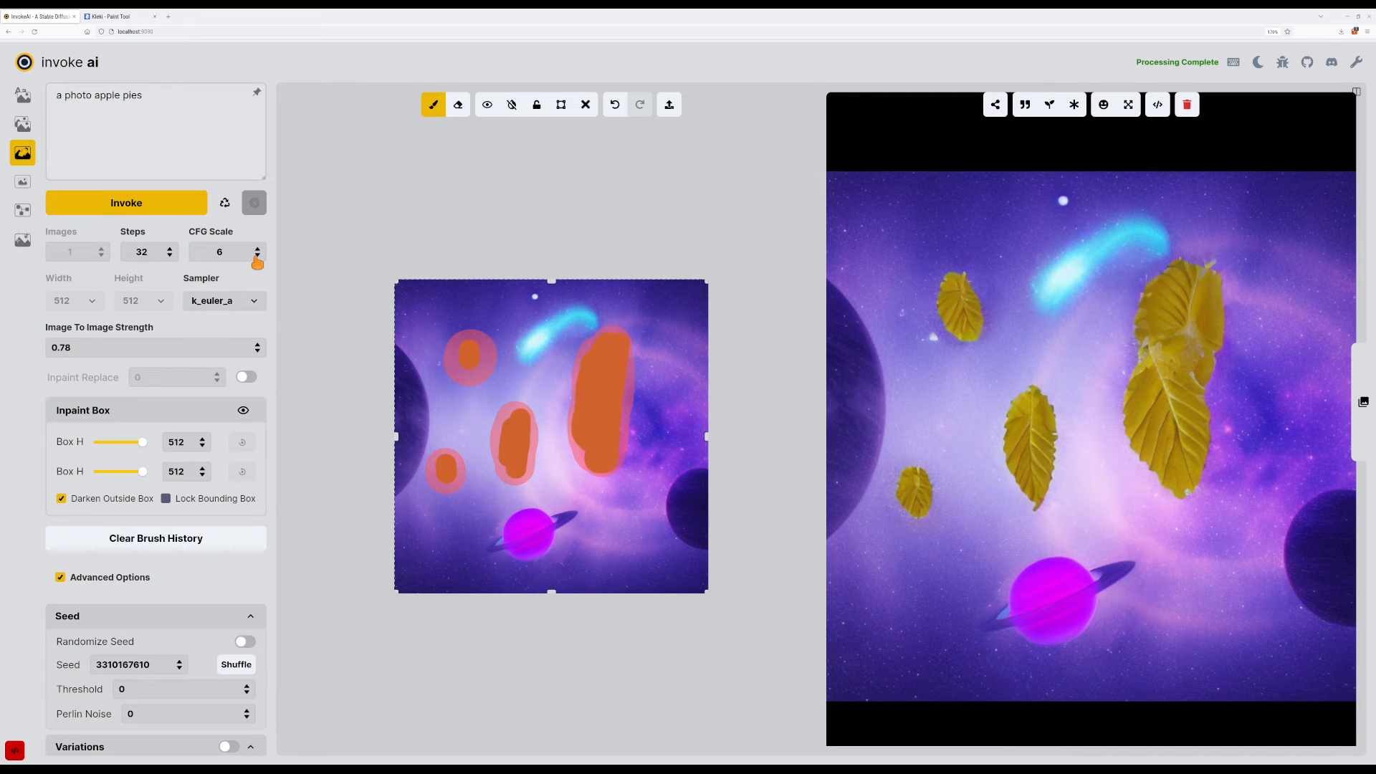
# Append "[leaves]" to the prompt and generate, extend it to "[leaves logo]", and generate another inpainting.
pyautogui.click(215, 155)
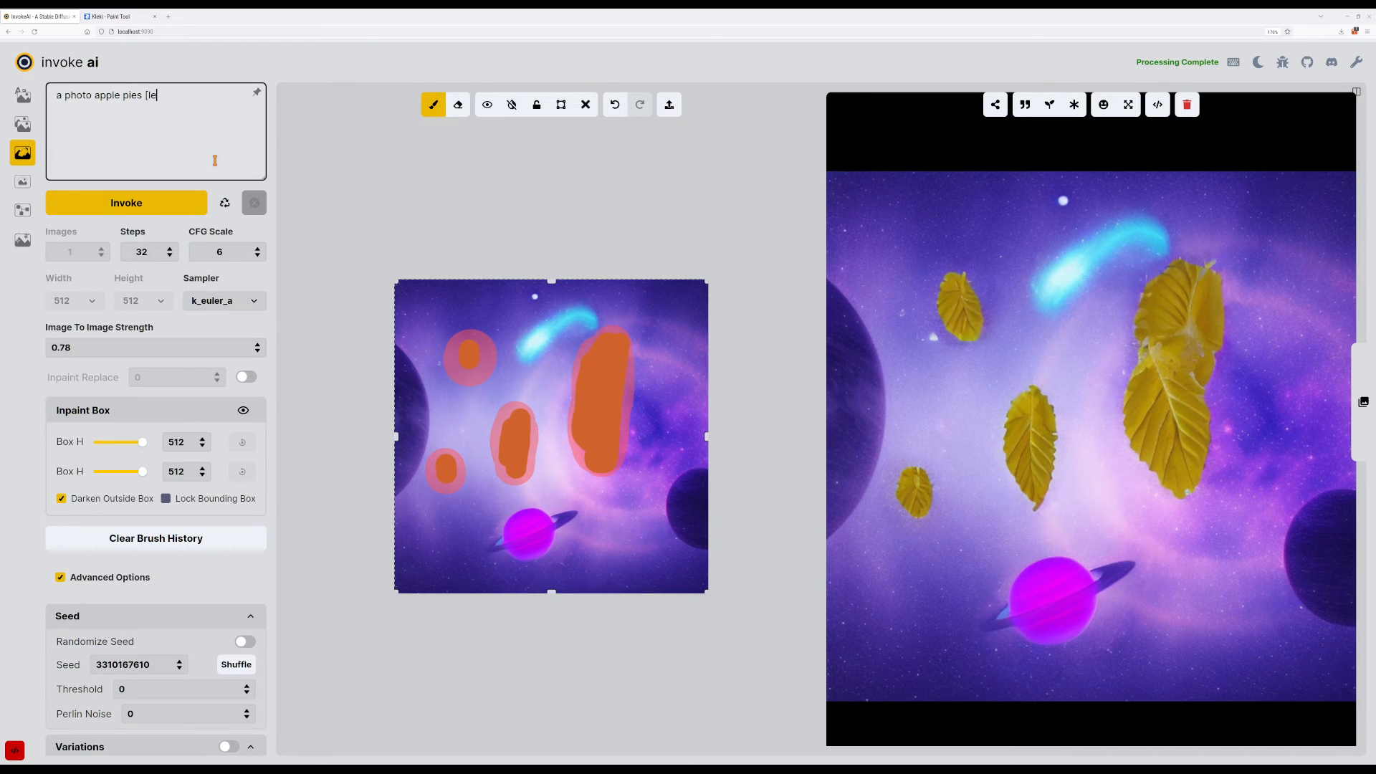
pyautogui.write('[leaves]')
pyautogui.hotkey('ctrl', 'Return')
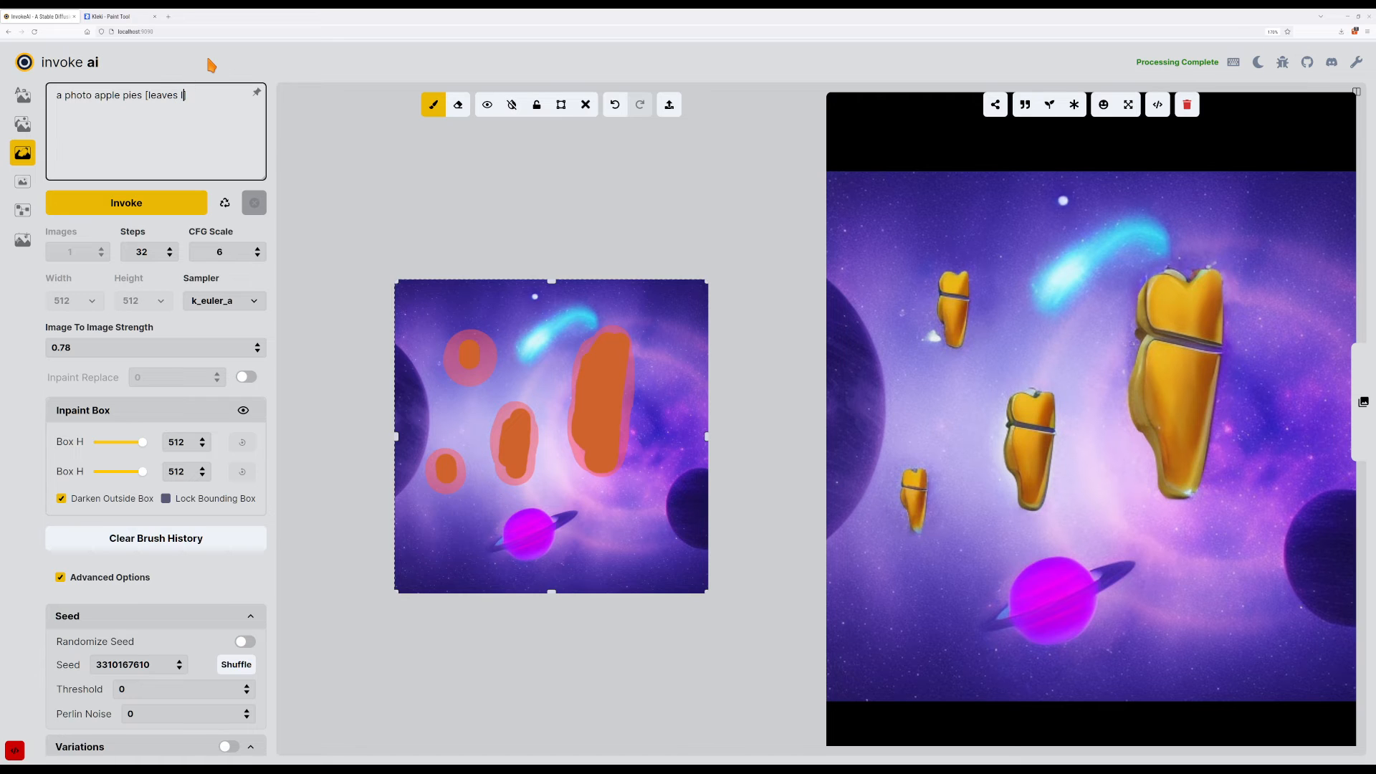
pyautogui.write('ogo')
pyautogui.click(157, 204)
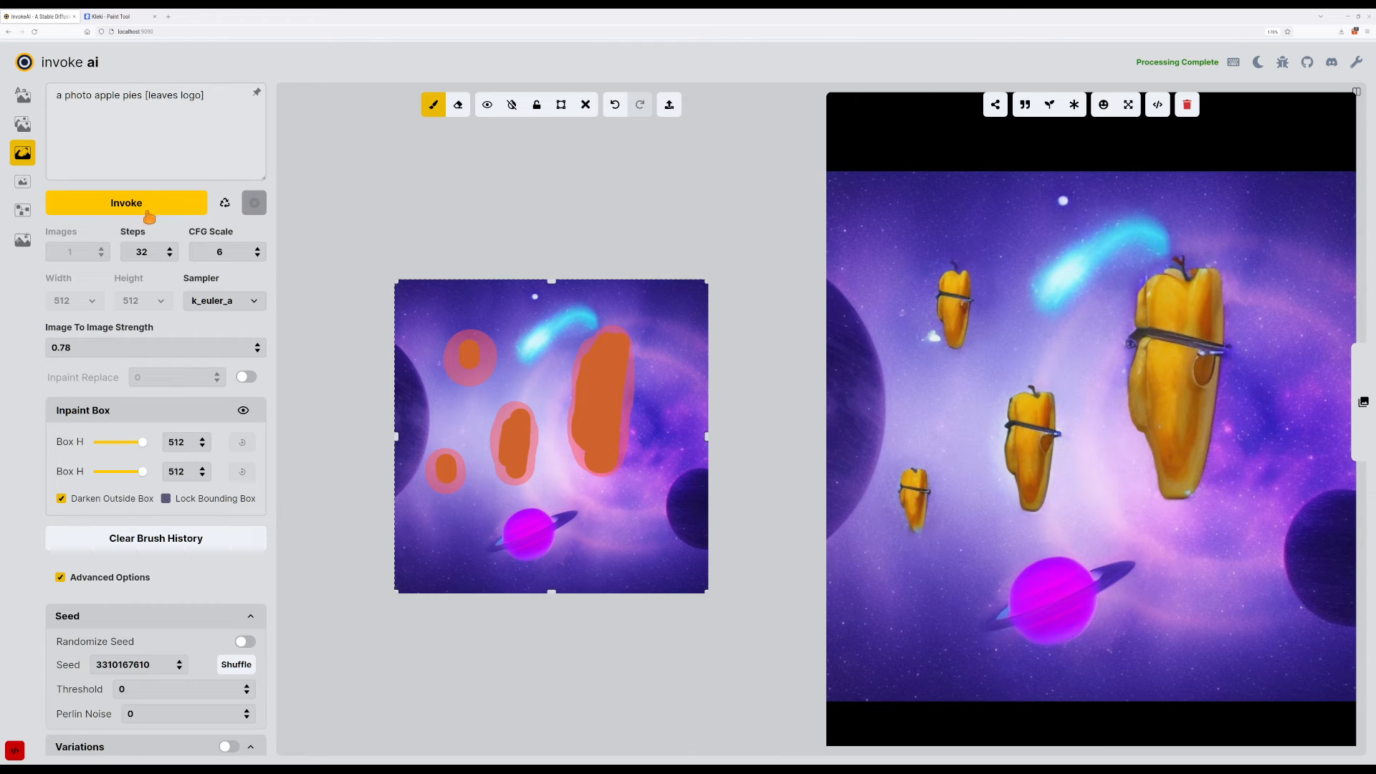
# Set the image to image strength to 0.7 and generate the inpainting with the same seed.
pyautogui.click(63, 349)
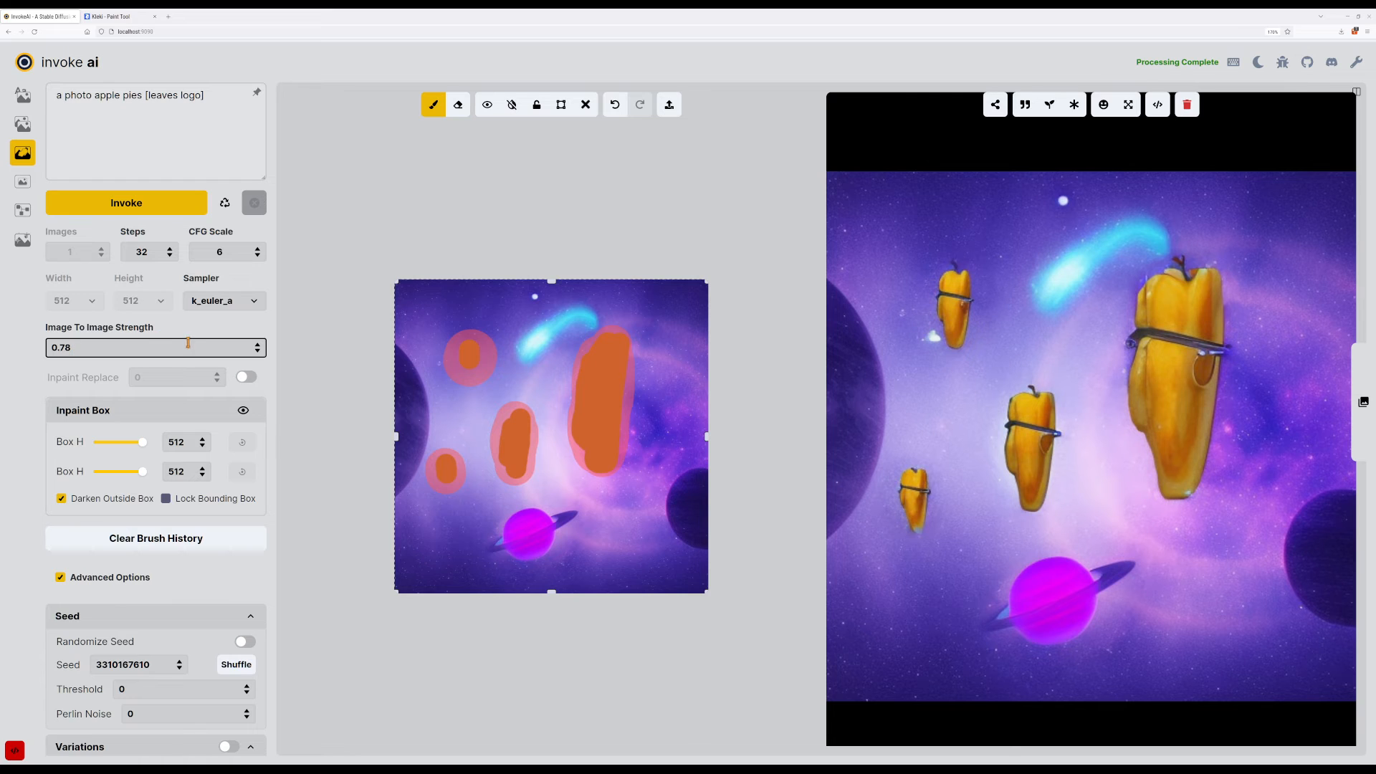
pyautogui.press('BackSpace')
pyautogui.write('4')
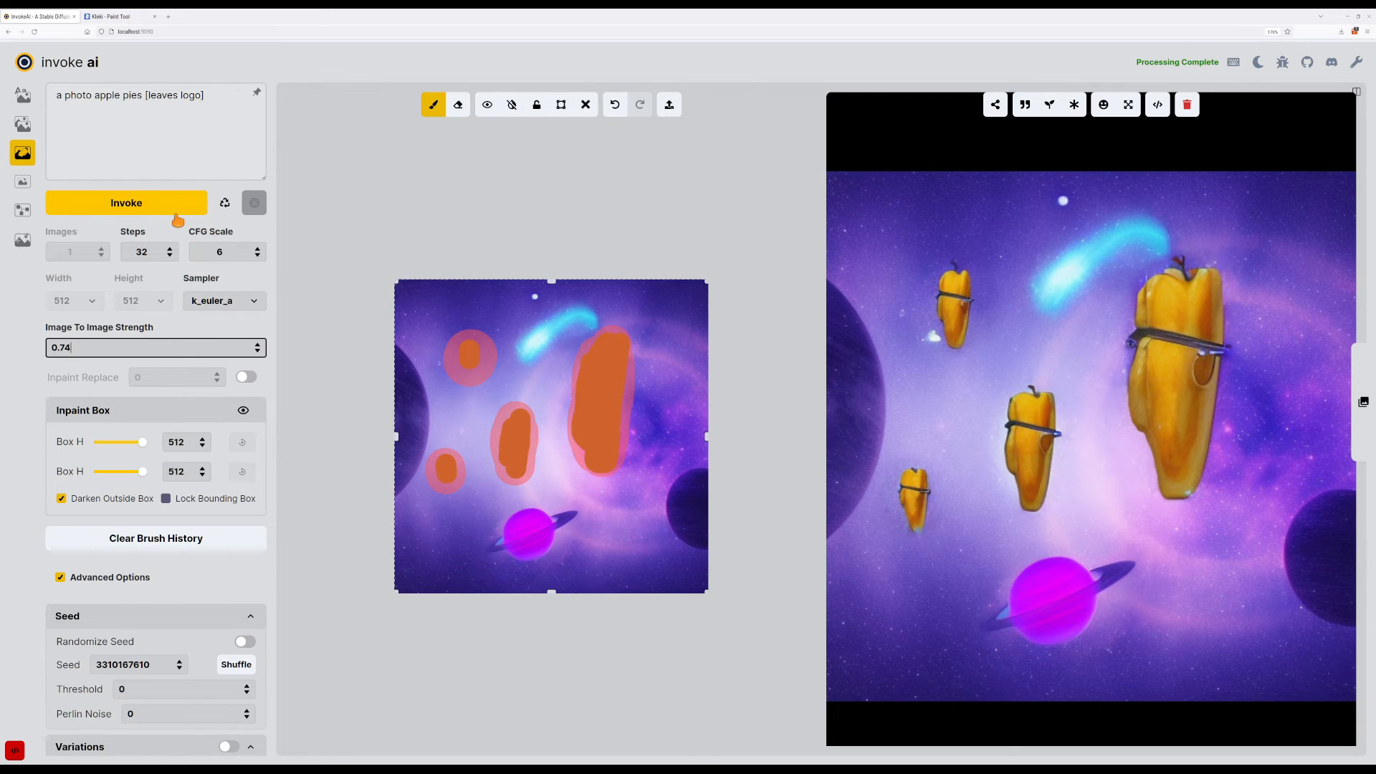
pyautogui.click(172, 215)
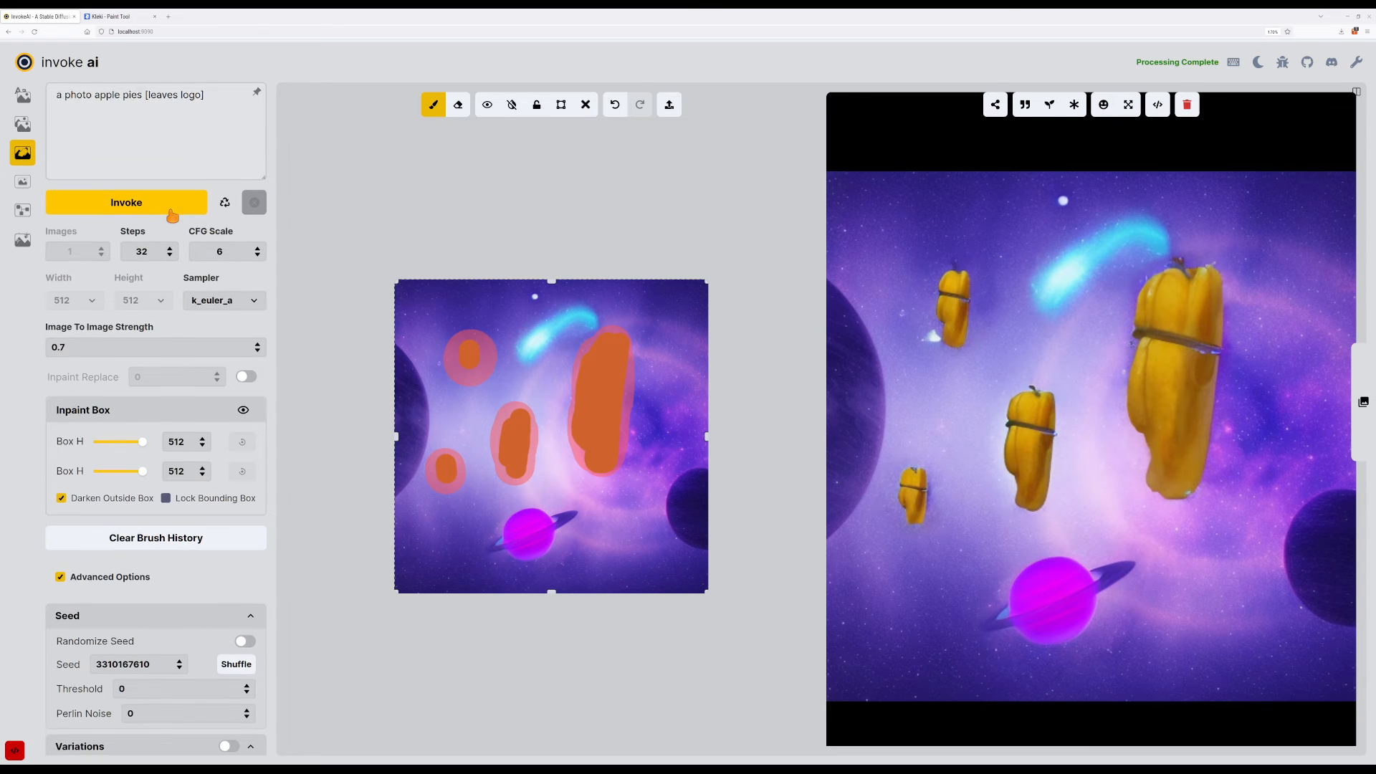
# Lower the image to image strength to 0.56 and generate another inpainting.
pyautogui.scroll(-2, 173, 215)
pyautogui.scroll(2, 172, 216)
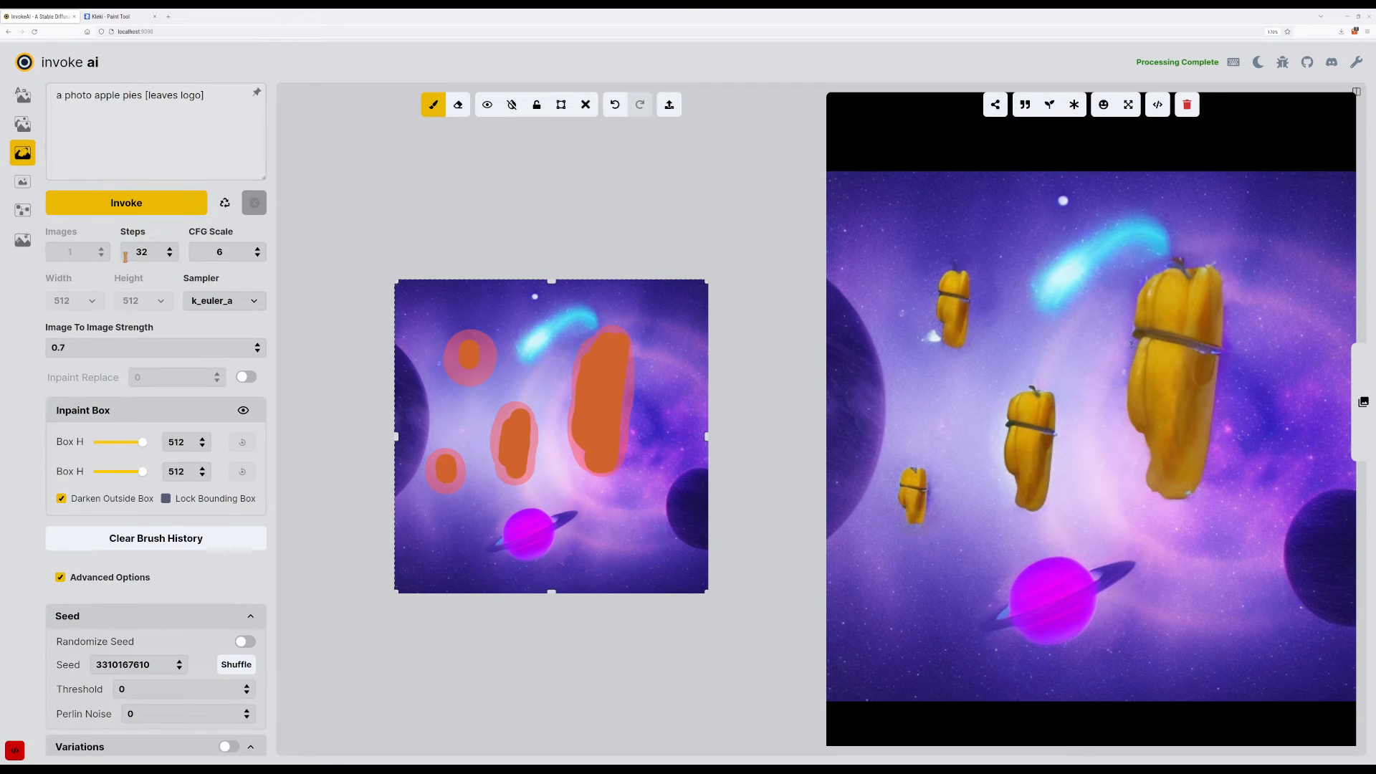
pyautogui.click(101, 352)
pyautogui.press('BackSpace')
pyautogui.write('56')
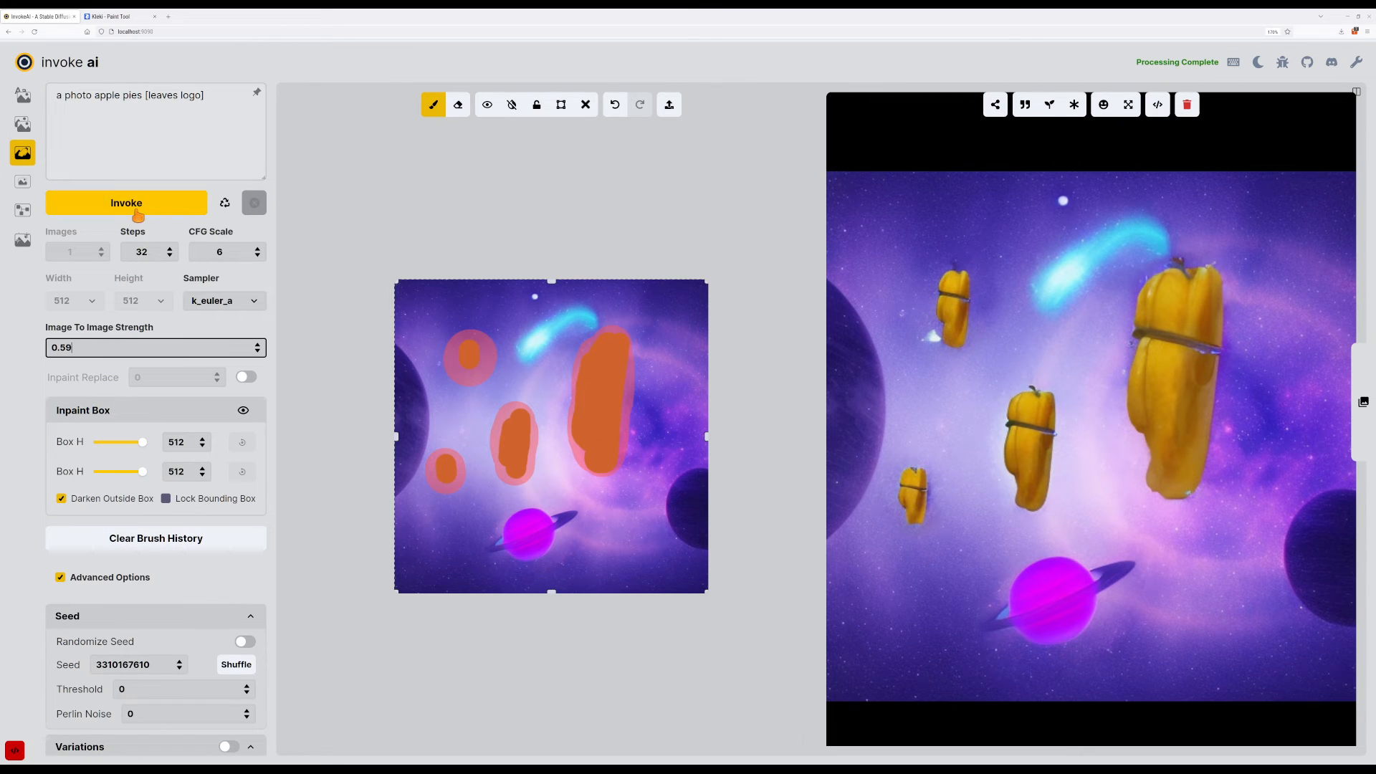
pyautogui.click(137, 211)
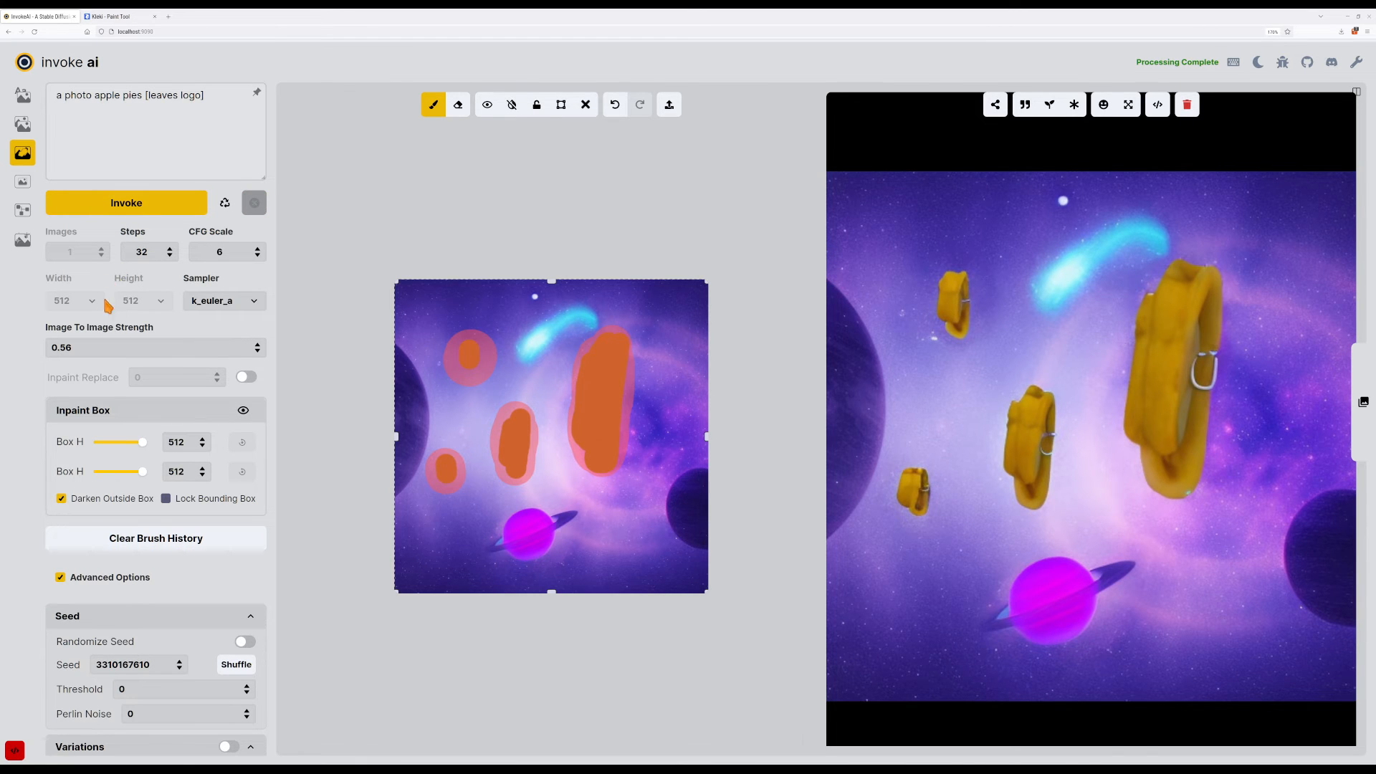
# Generate an inpainting at image to image strength 0.6, and another at that strength with the CFG scale at 3.5.
pyautogui.click(118, 348)
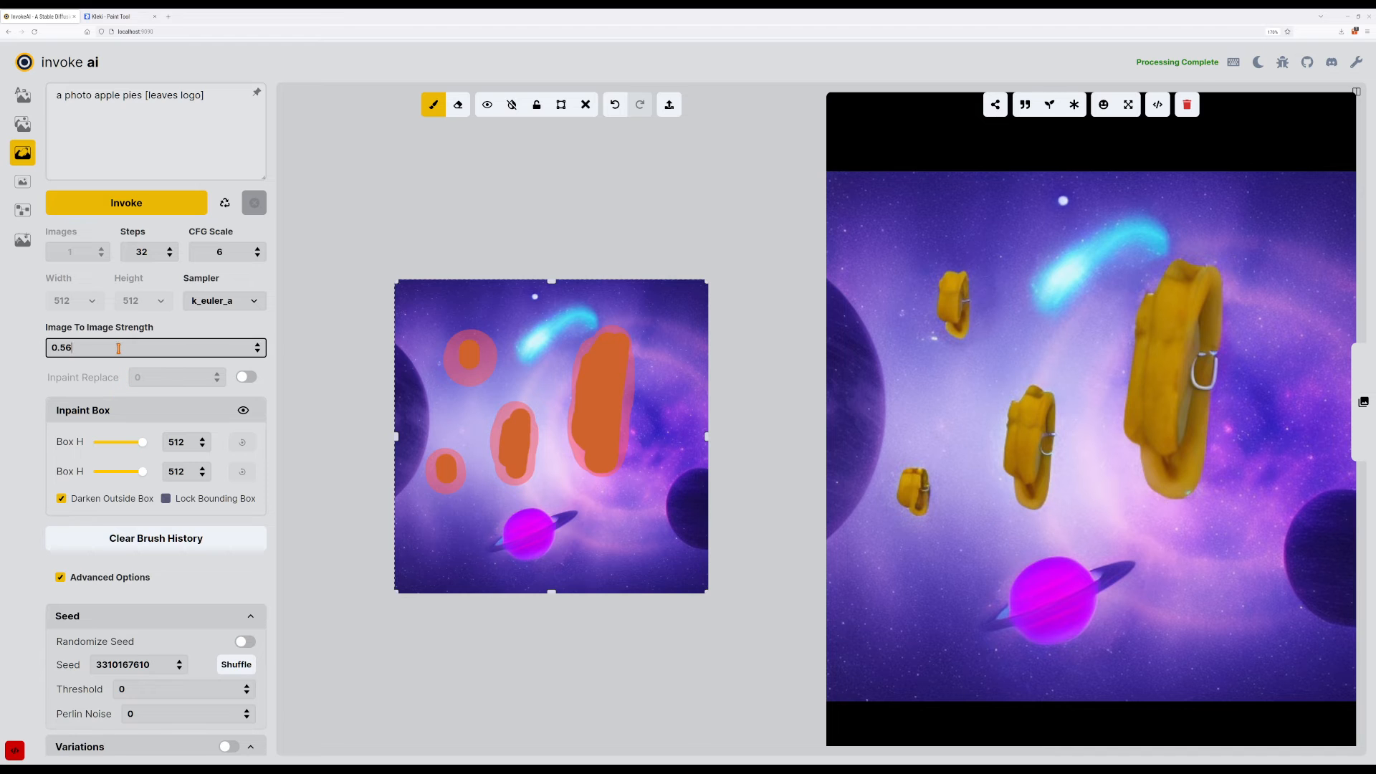
pyautogui.press('Up')
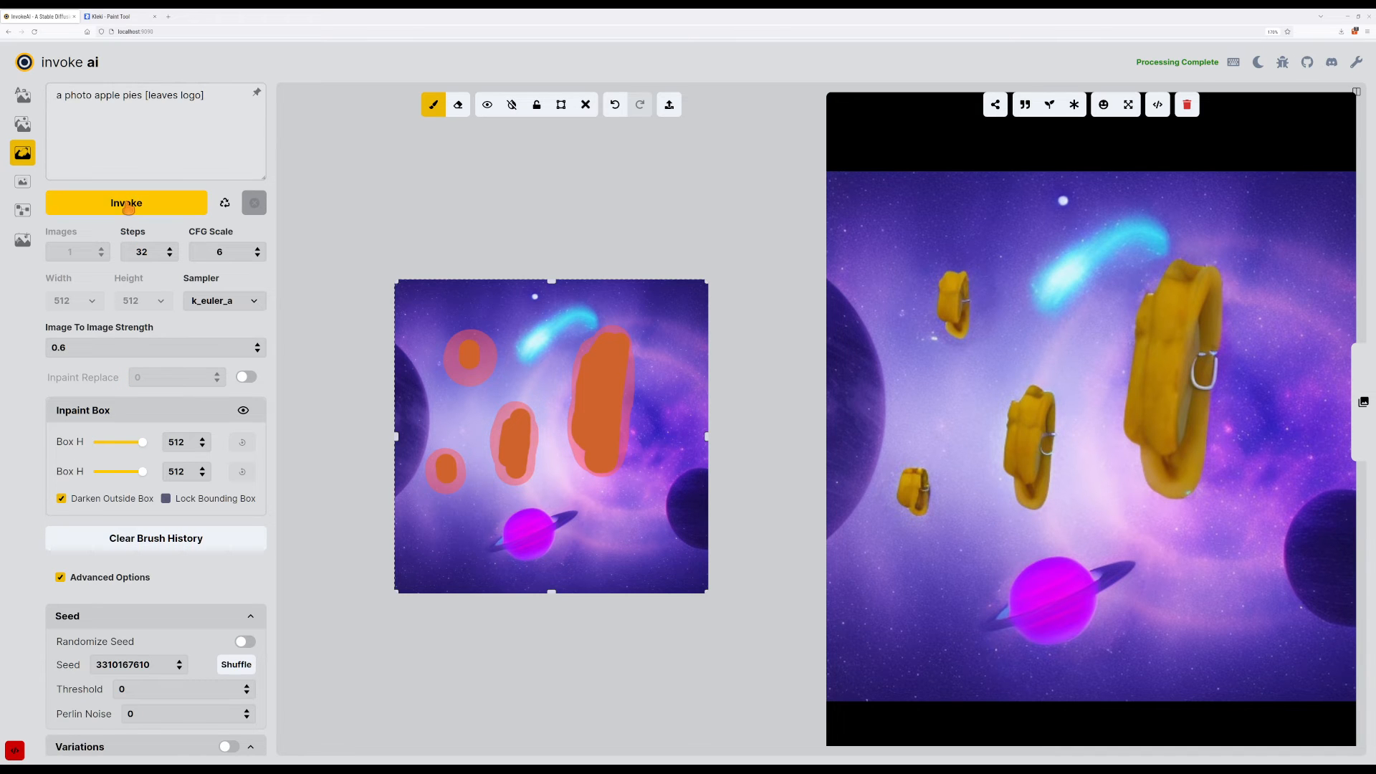
pyautogui.click(132, 208)
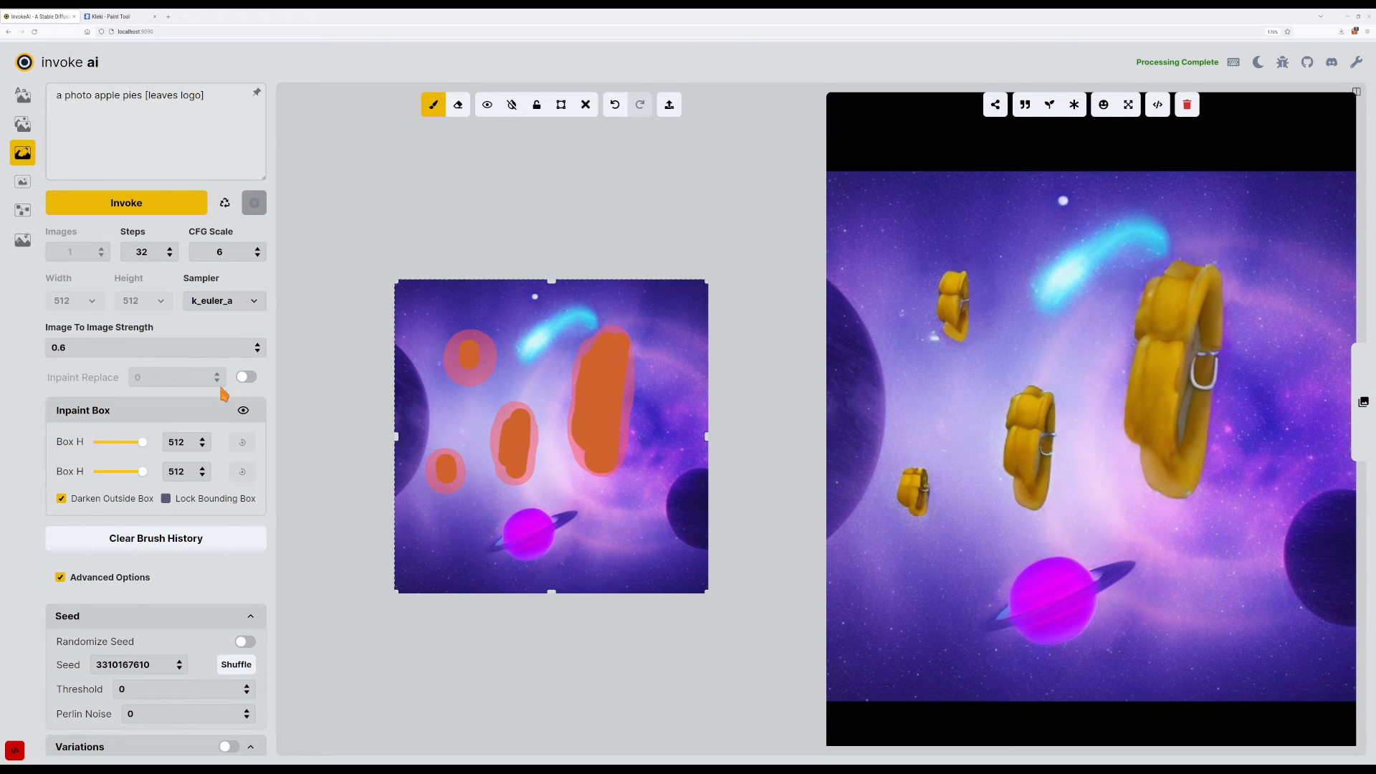
pyautogui.click(258, 256)
pyautogui.click(189, 208)
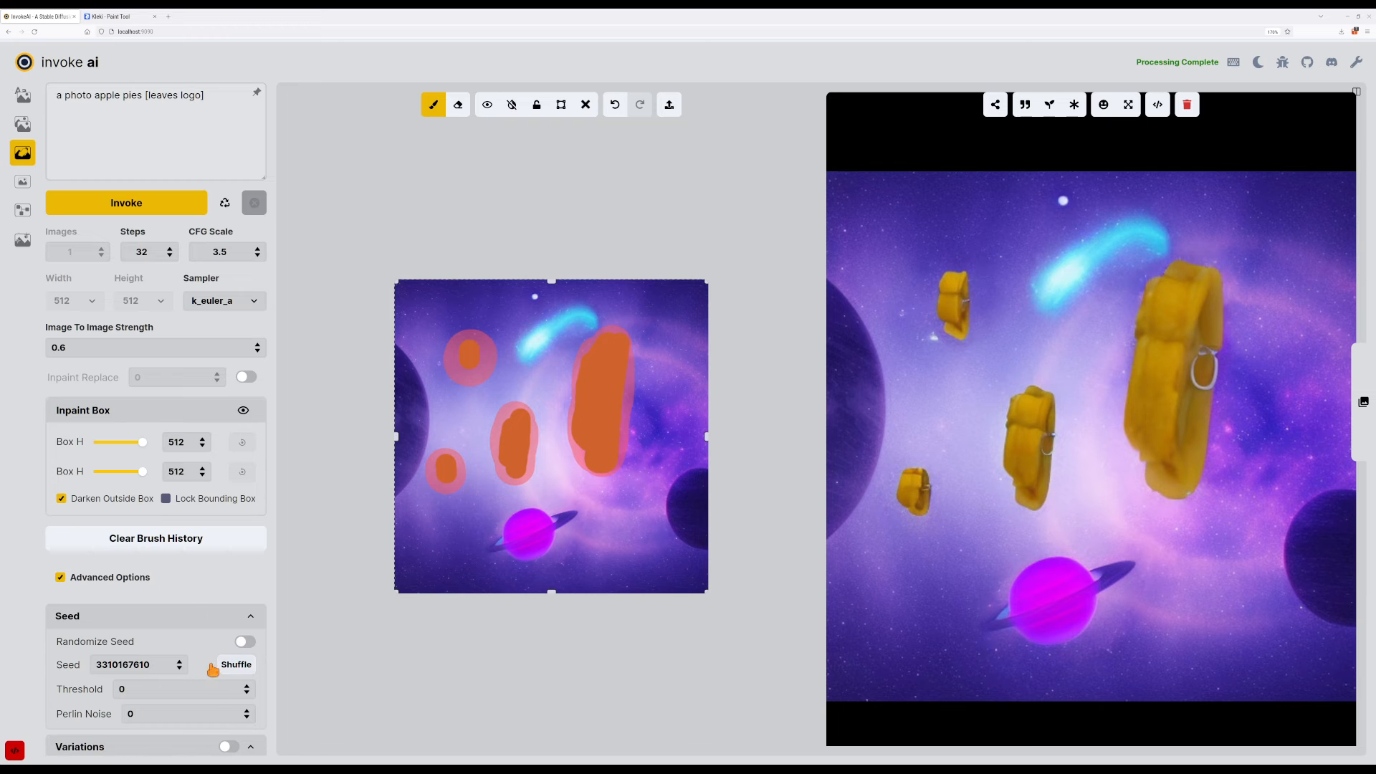
pyautogui.click(181, 662)
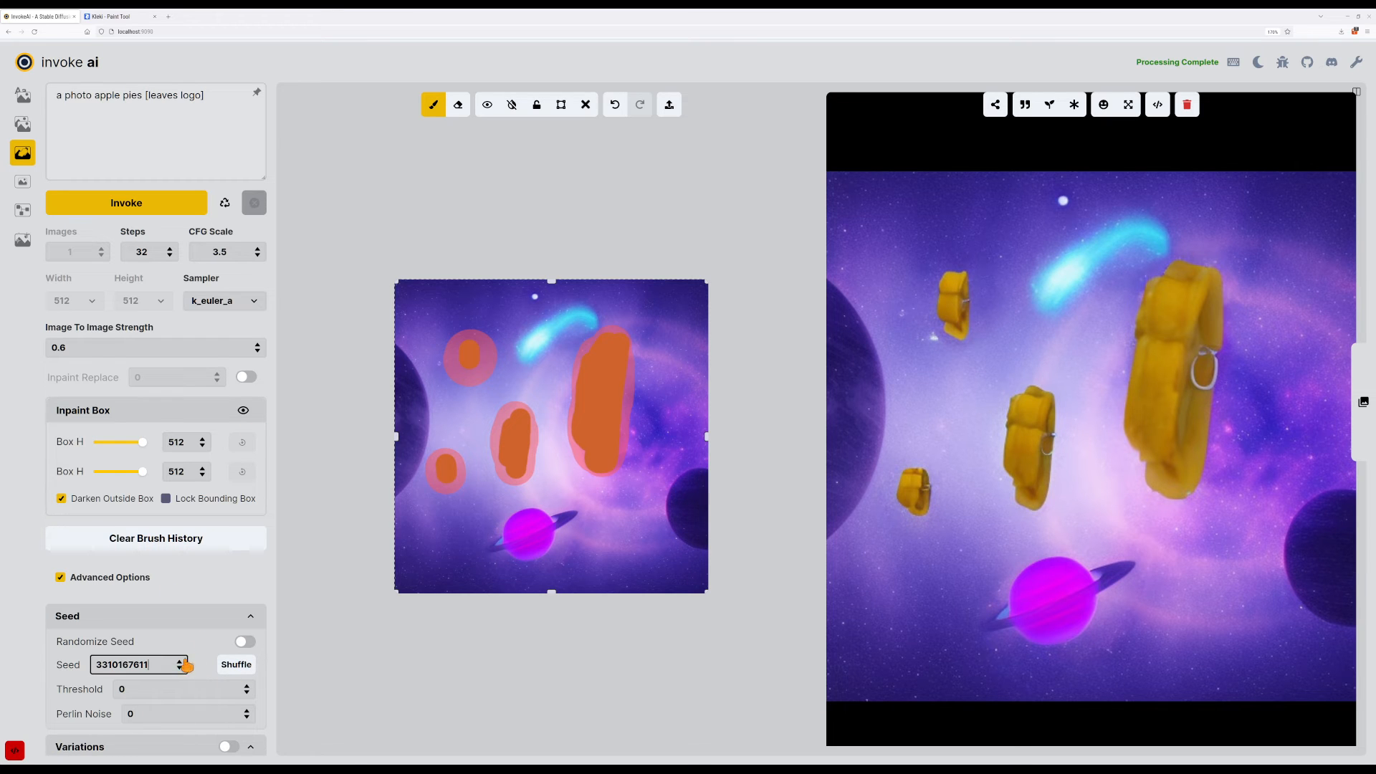
pyautogui.click(171, 205)
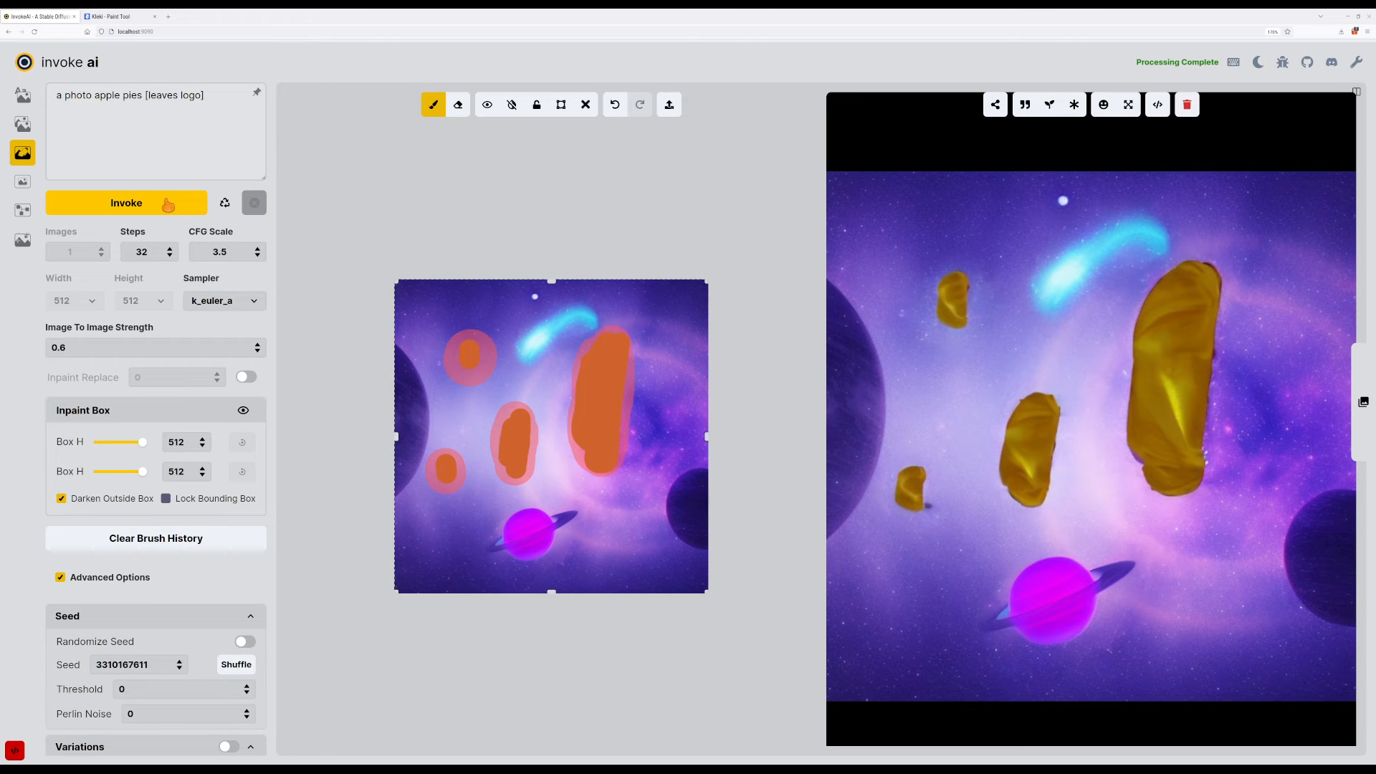
pyautogui.click(164, 208)
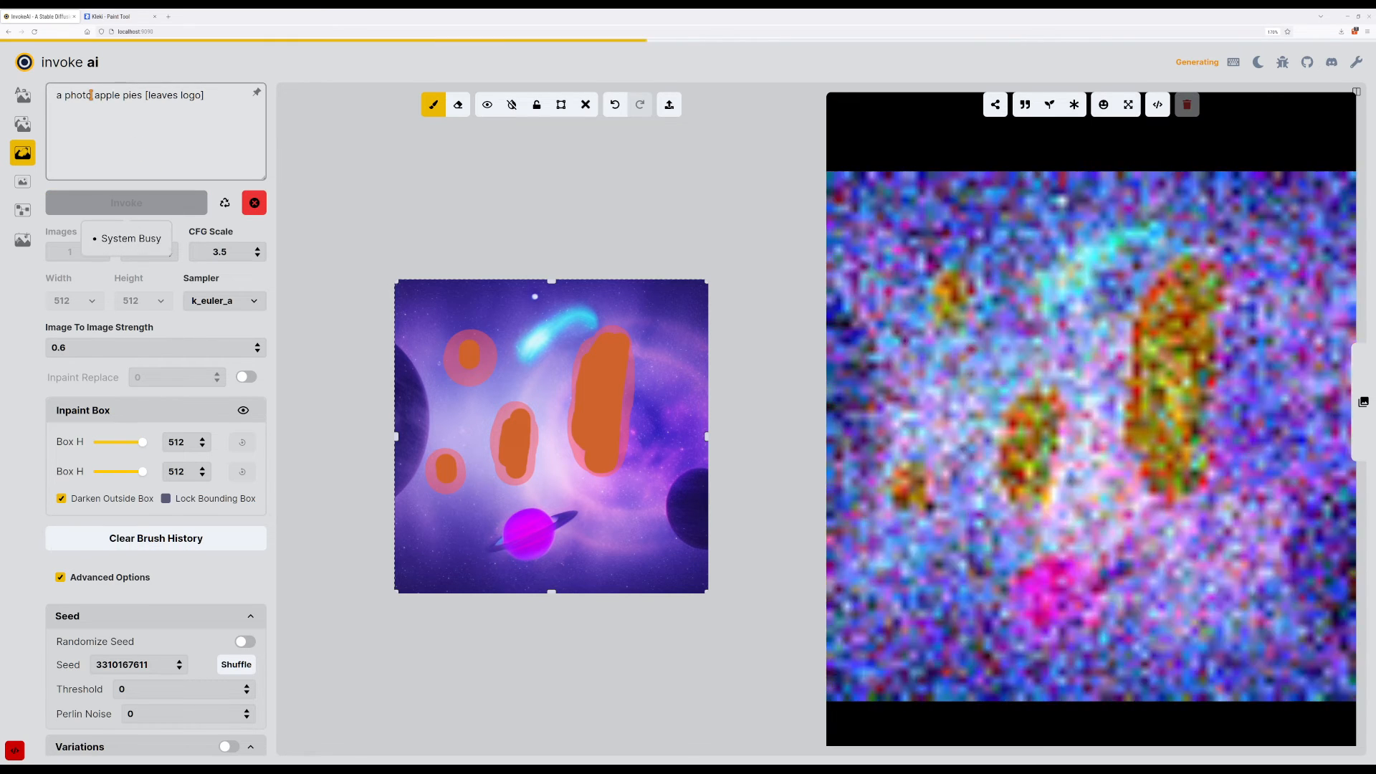
# Change the prompt to "photo apple pie+++", removing the bracketed terms, and generate with it.
pyautogui.click(131, 95)
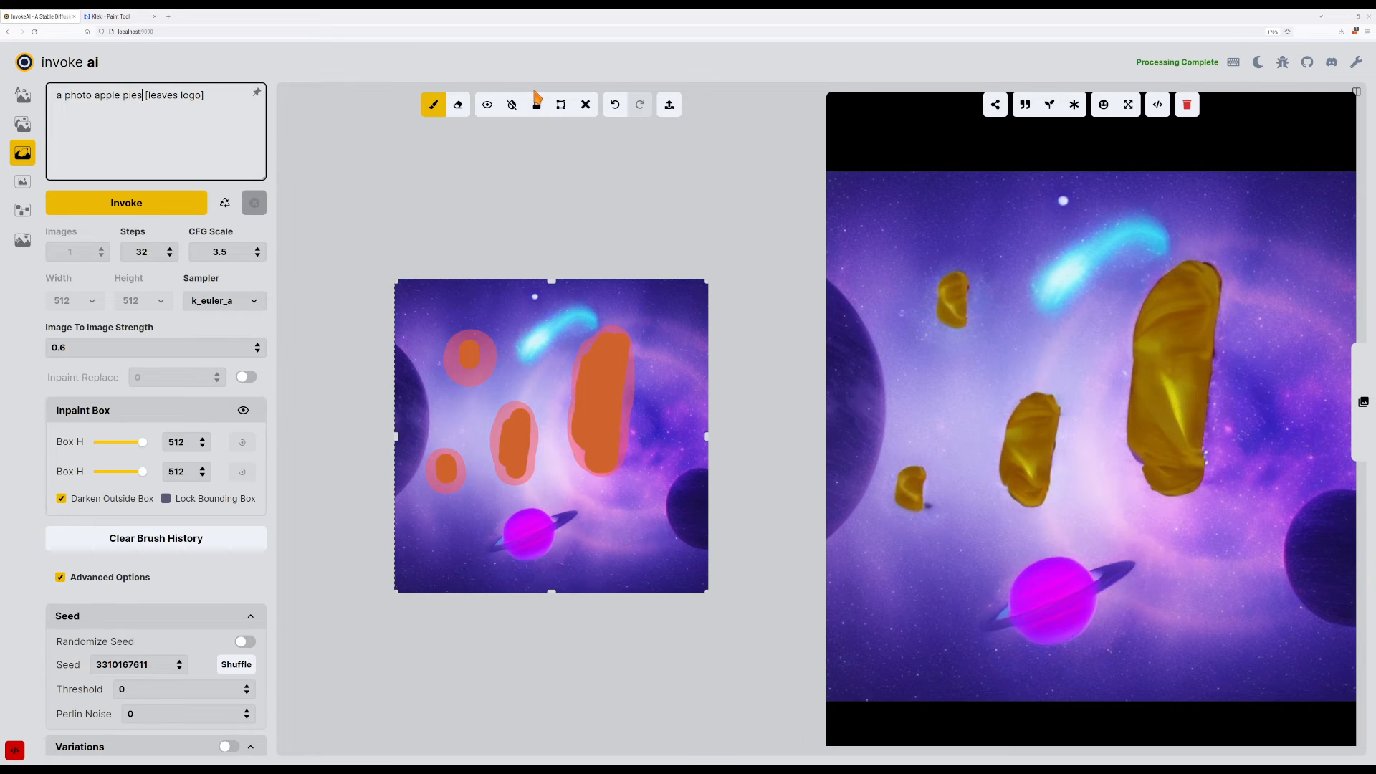
pyautogui.hotkey('shift', 'End')
pyautogui.press('Delete')
pyautogui.press('Home')
pyautogui.press('Delete')
pyautogui.press('Delete')
pyautogui.hotkey('ctrl', 'Return')
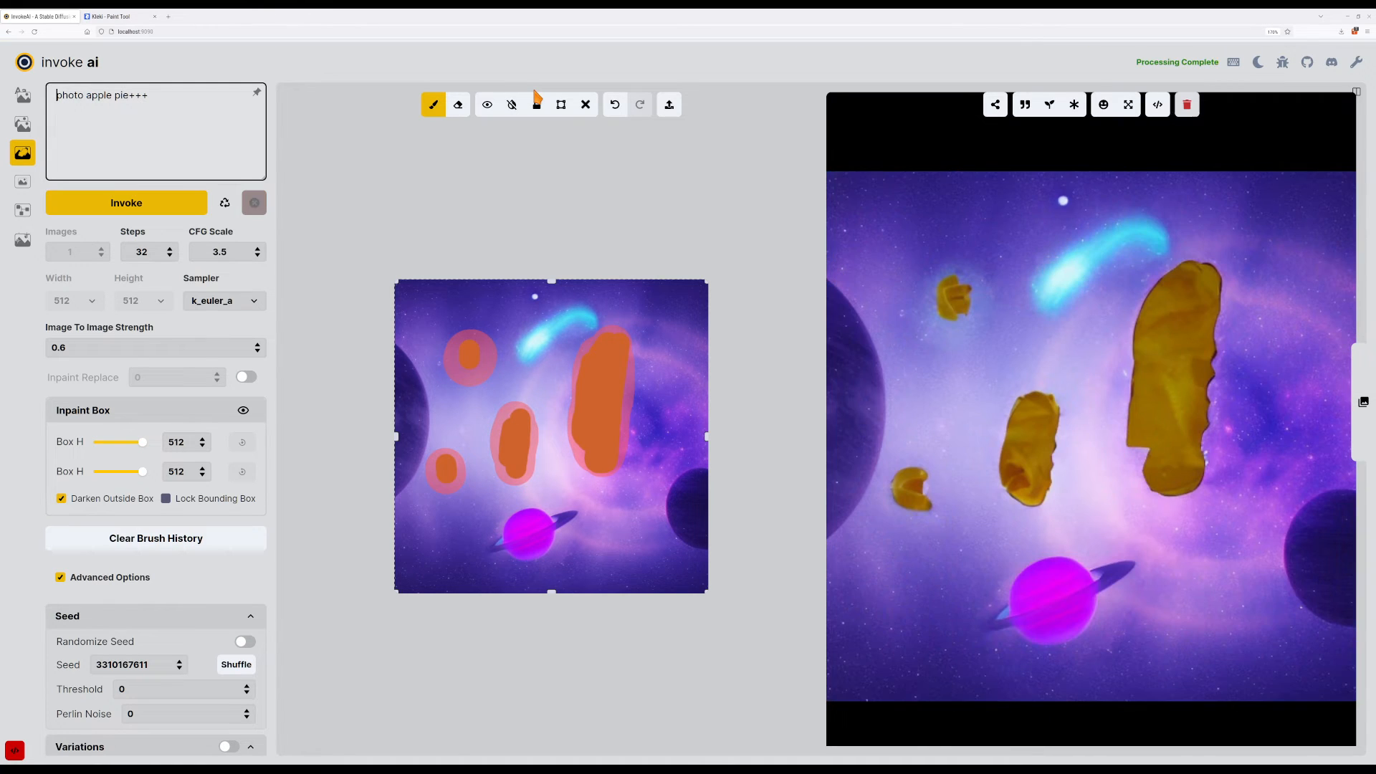
pyautogui.hotkey('ctrl', 'Return')
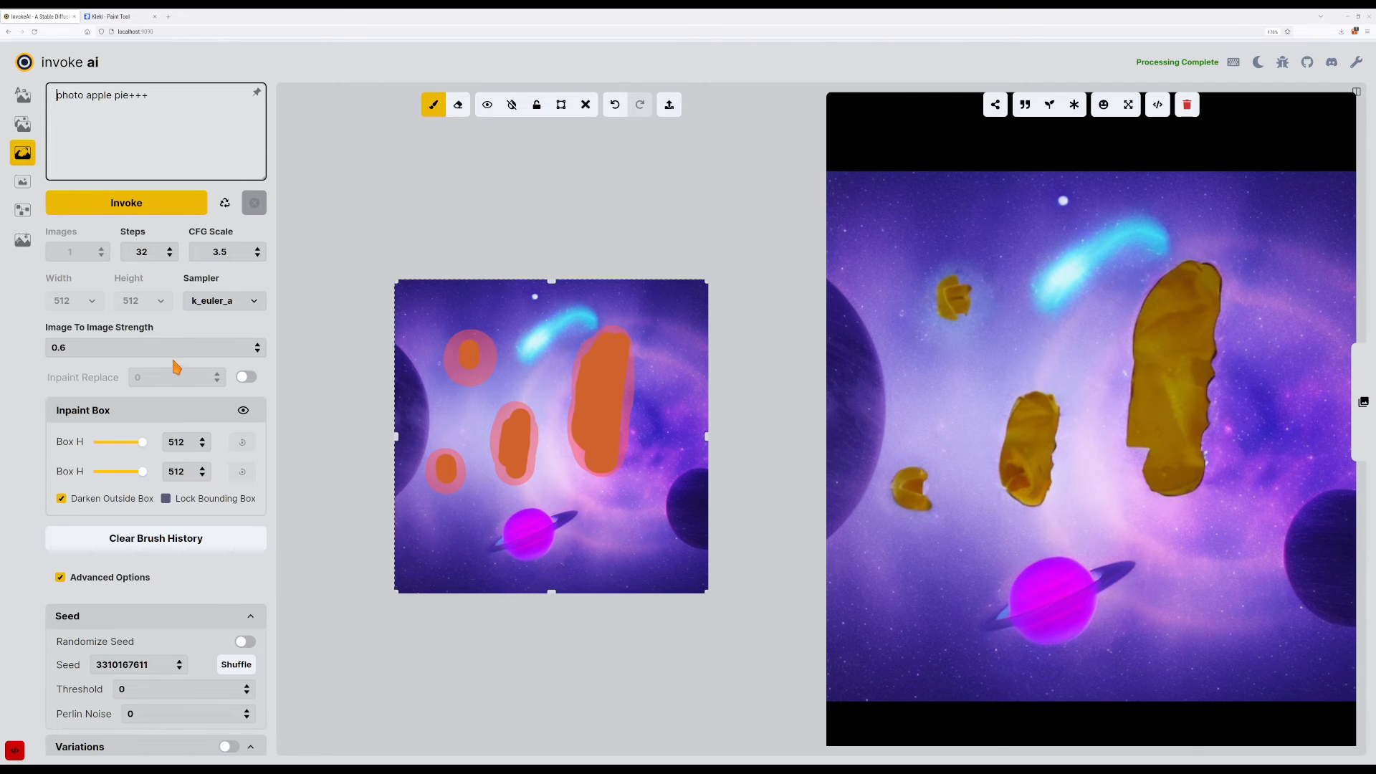
# Generate one inpainting at CFG scale 2.5 and another at CFG scale 9.
pyautogui.click(258, 256)
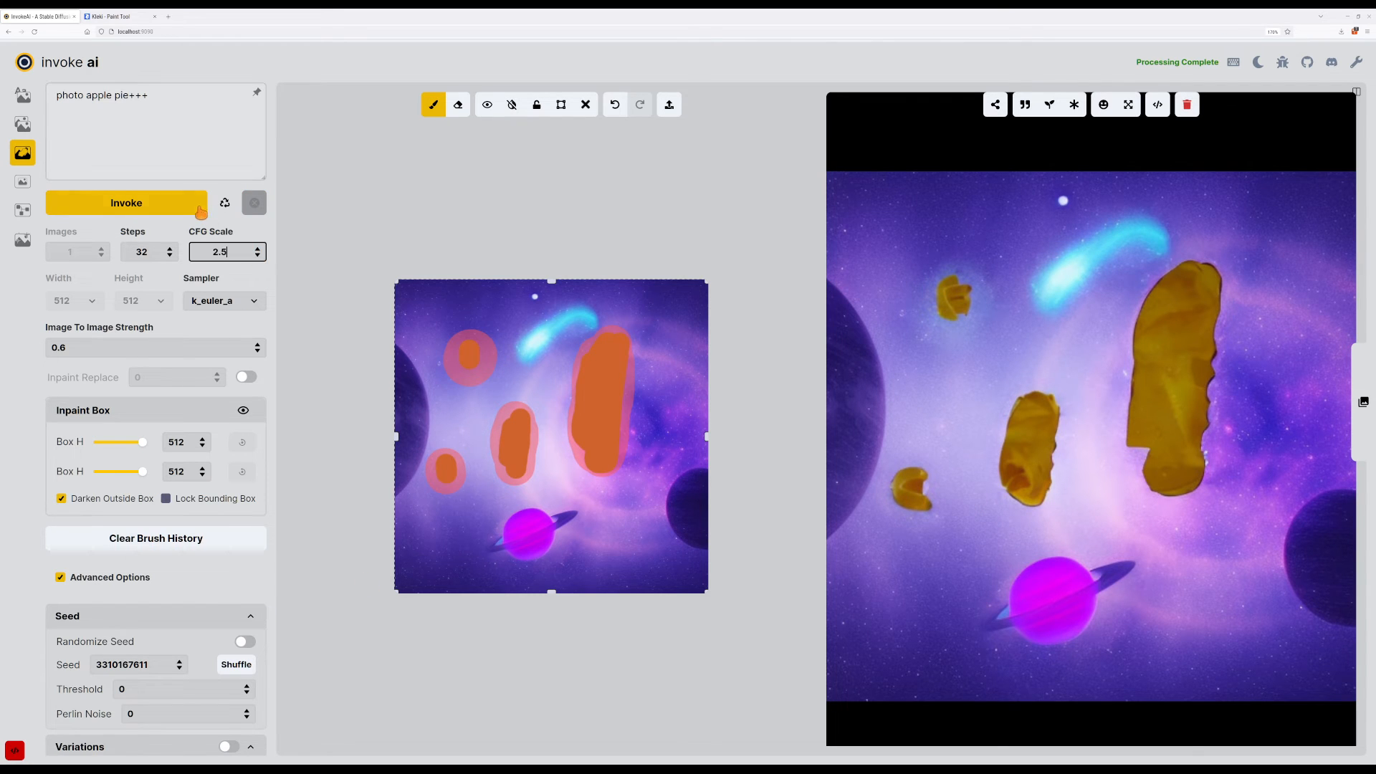
pyautogui.click(202, 209)
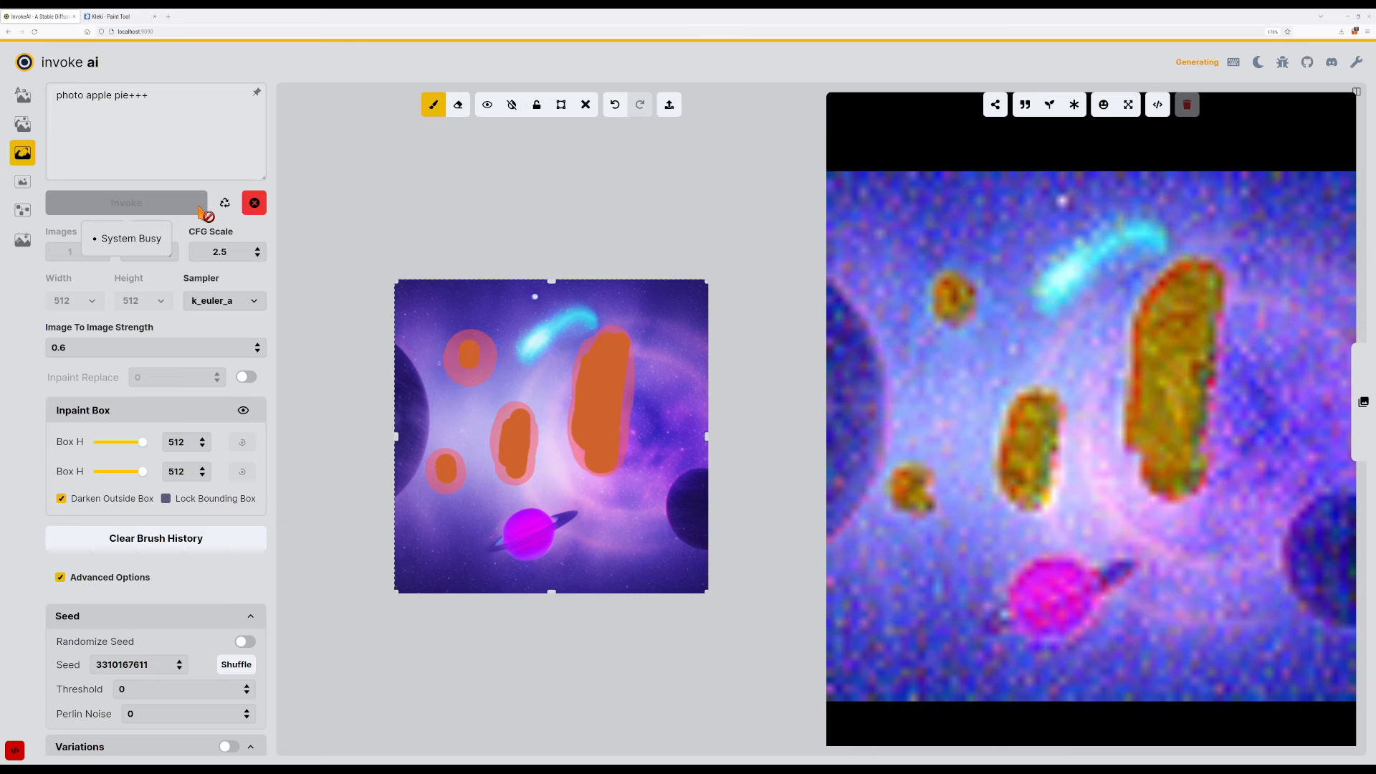
pyautogui.click(258, 250)
pyautogui.write('7')
pyautogui.press('BackSpace')
pyautogui.write('9')
pyautogui.click(188, 204)
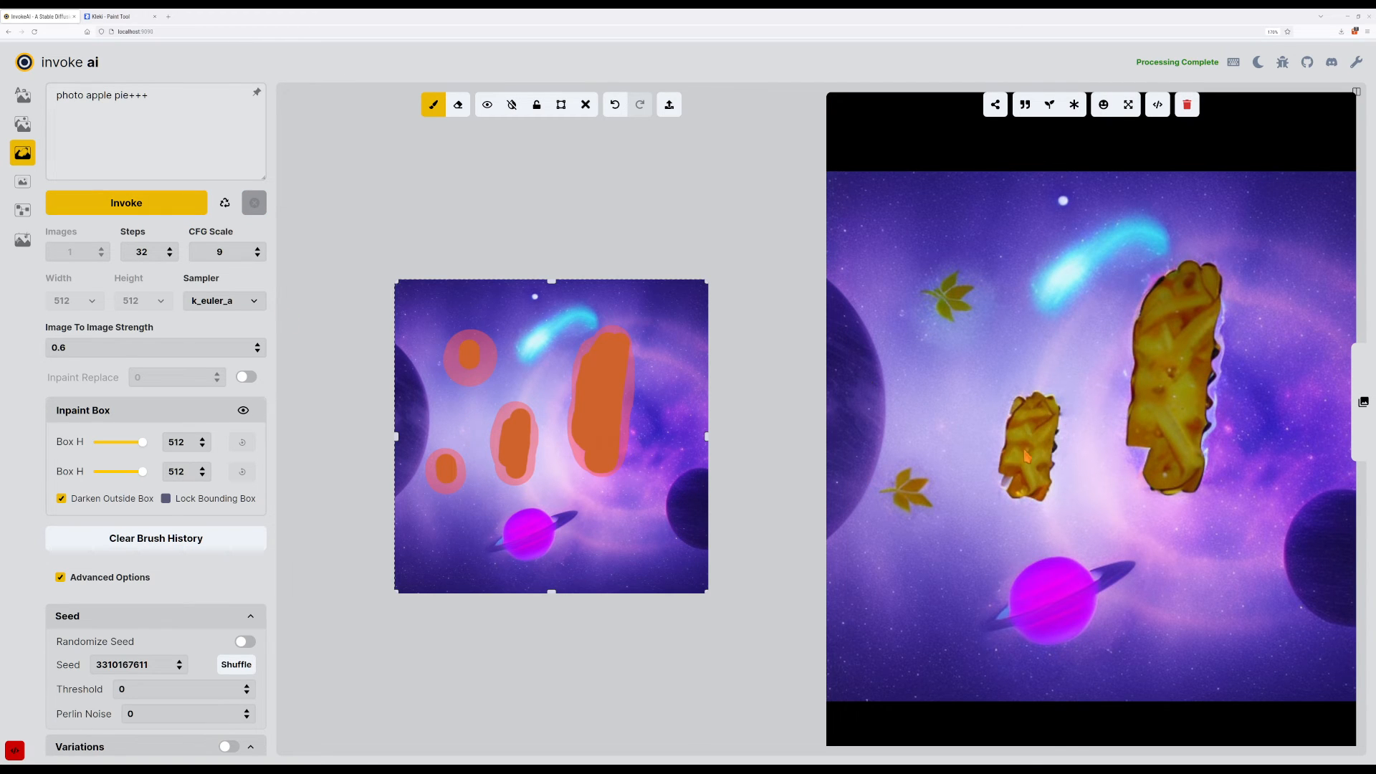
# Set the CFG scale to 5, the steps to 39 and the image to image strength to 0.7, and generate an inpainting.
pyautogui.click(257, 256)
pyautogui.click(170, 248)
pyautogui.click(170, 248)
pyautogui.click(258, 344)
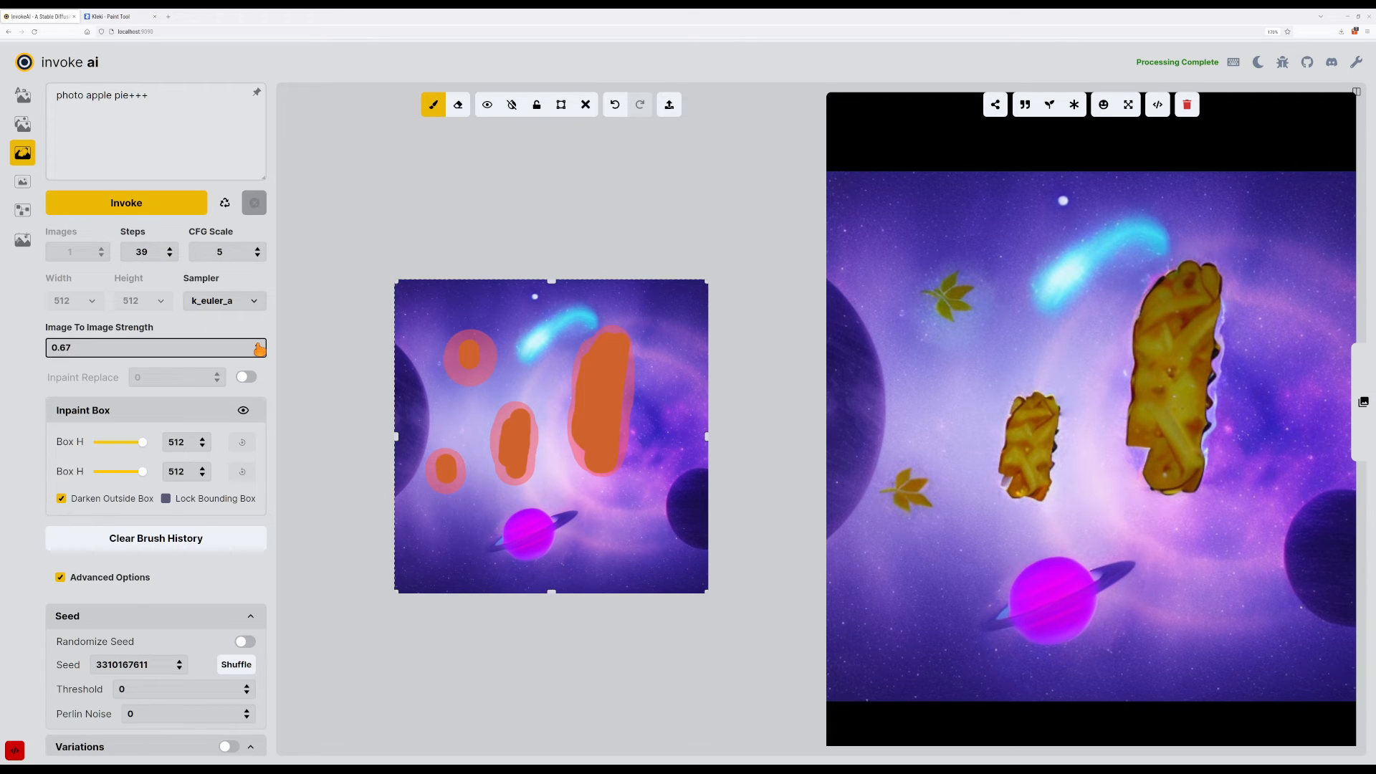
pyautogui.click(154, 208)
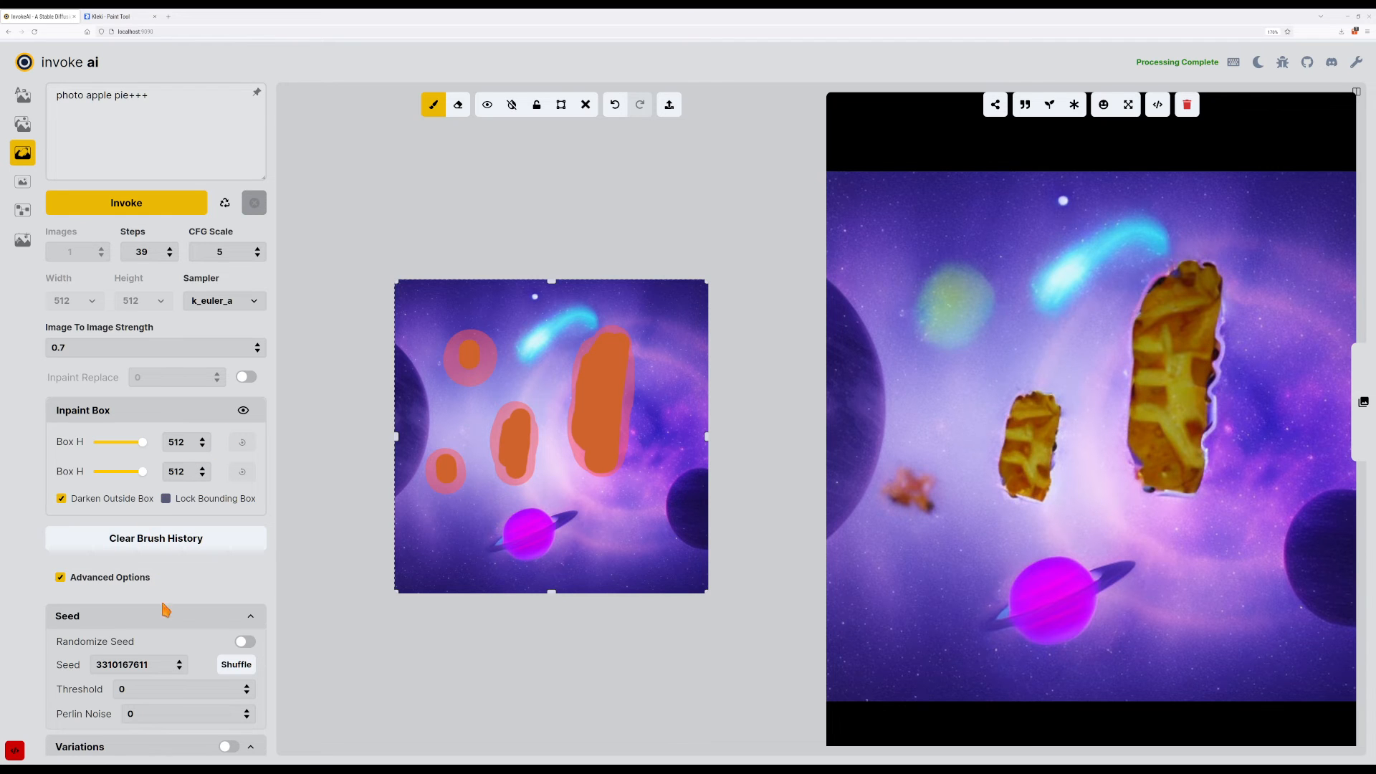
pyautogui.click(180, 662)
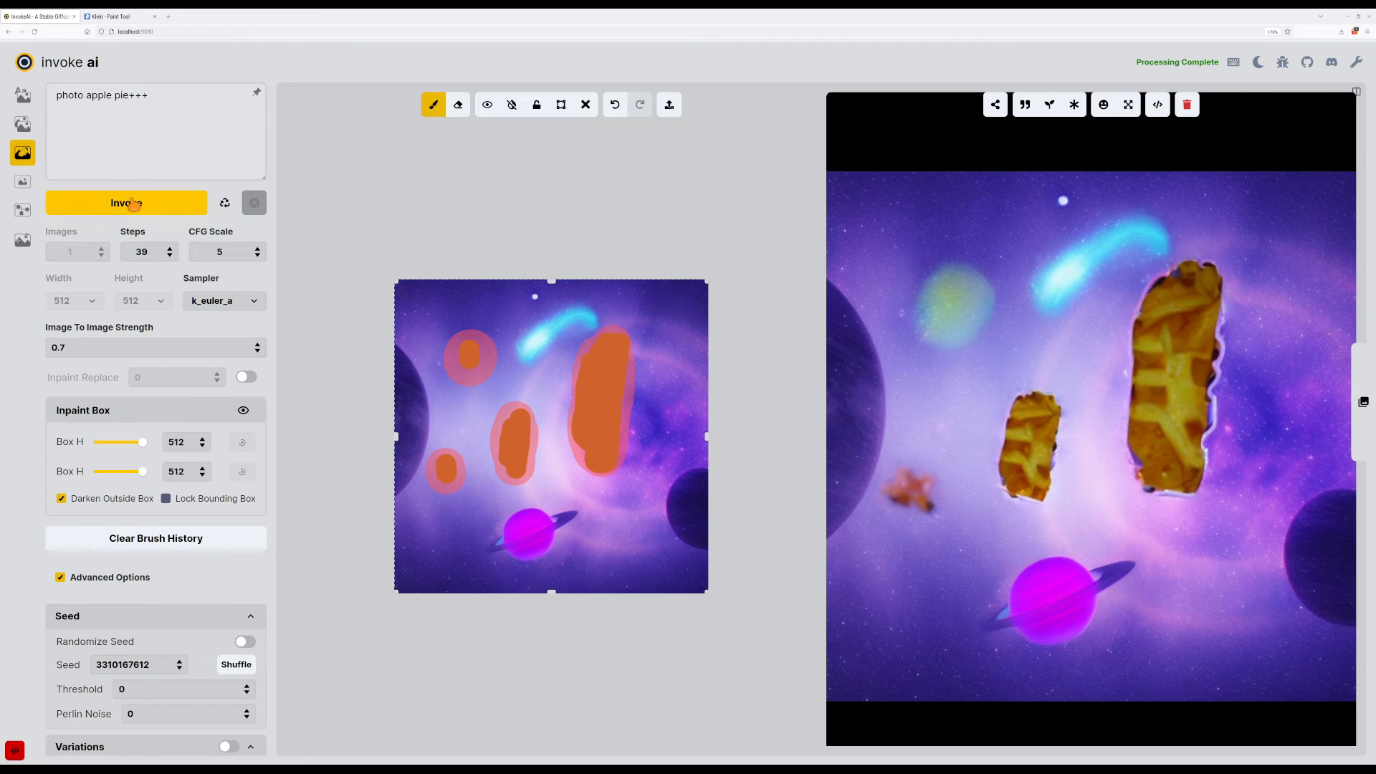
pyautogui.click(136, 204)
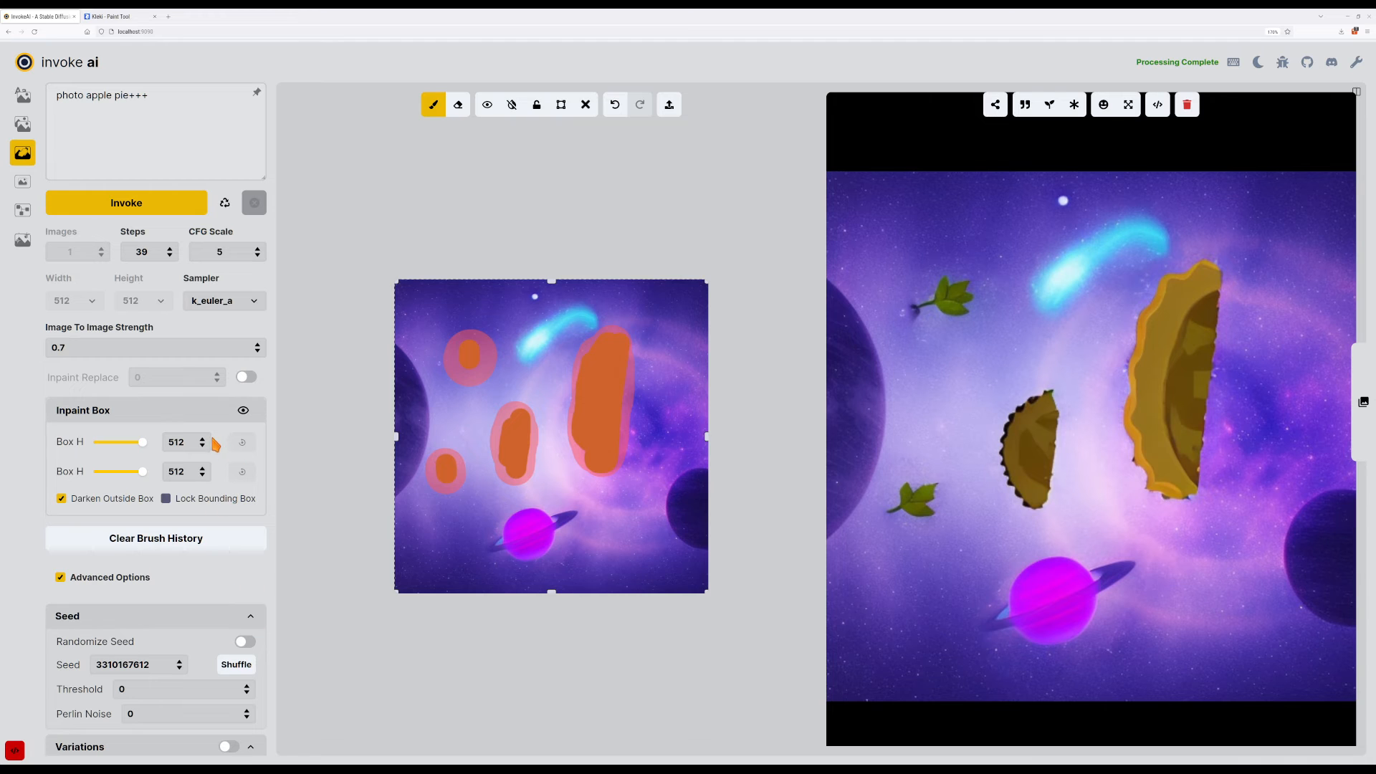
pyautogui.click(258, 249)
pyautogui.hotkey('ctrl', 'Return')
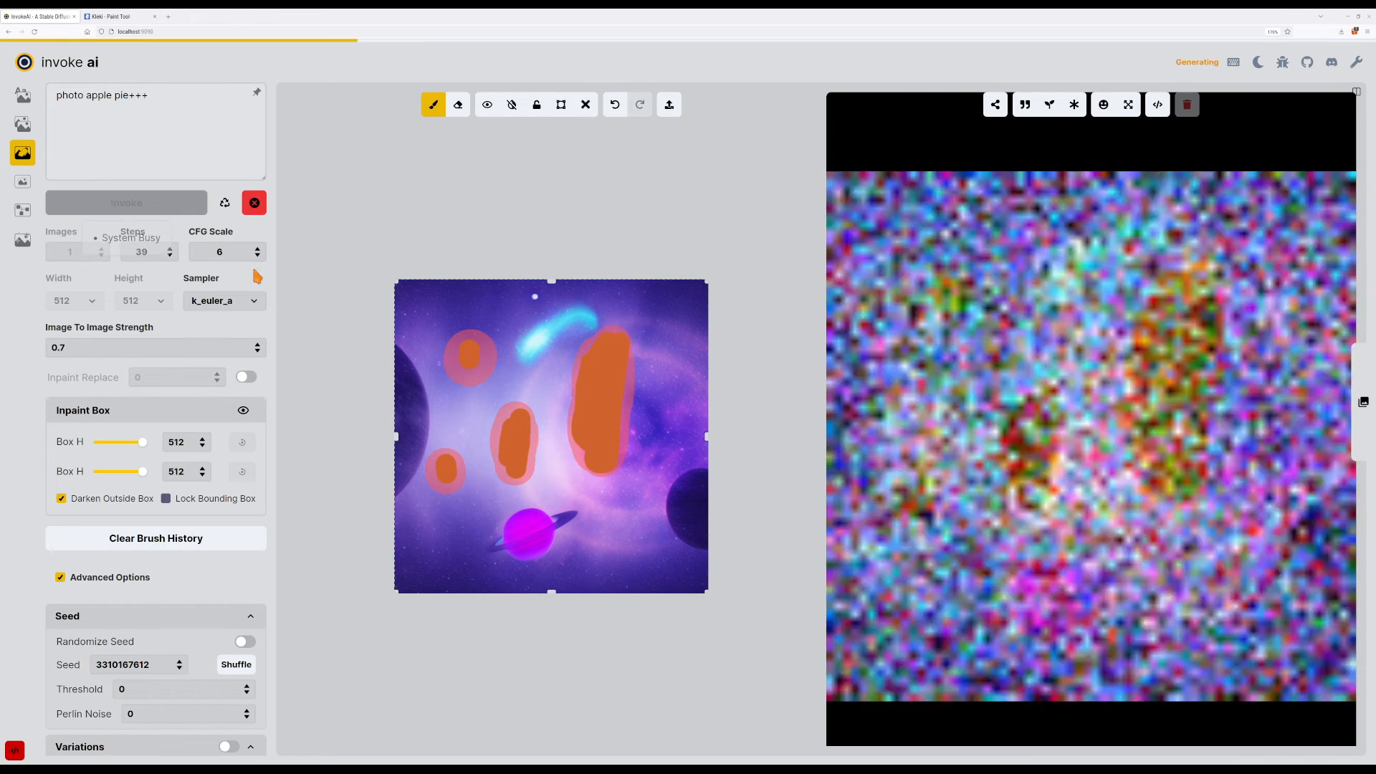
# Reduce the steps to 27 and generate the pie inpainting with the same seed.
pyautogui.click(169, 255)
pyautogui.click(170, 255)
pyautogui.click(170, 255)
pyautogui.click(170, 255)
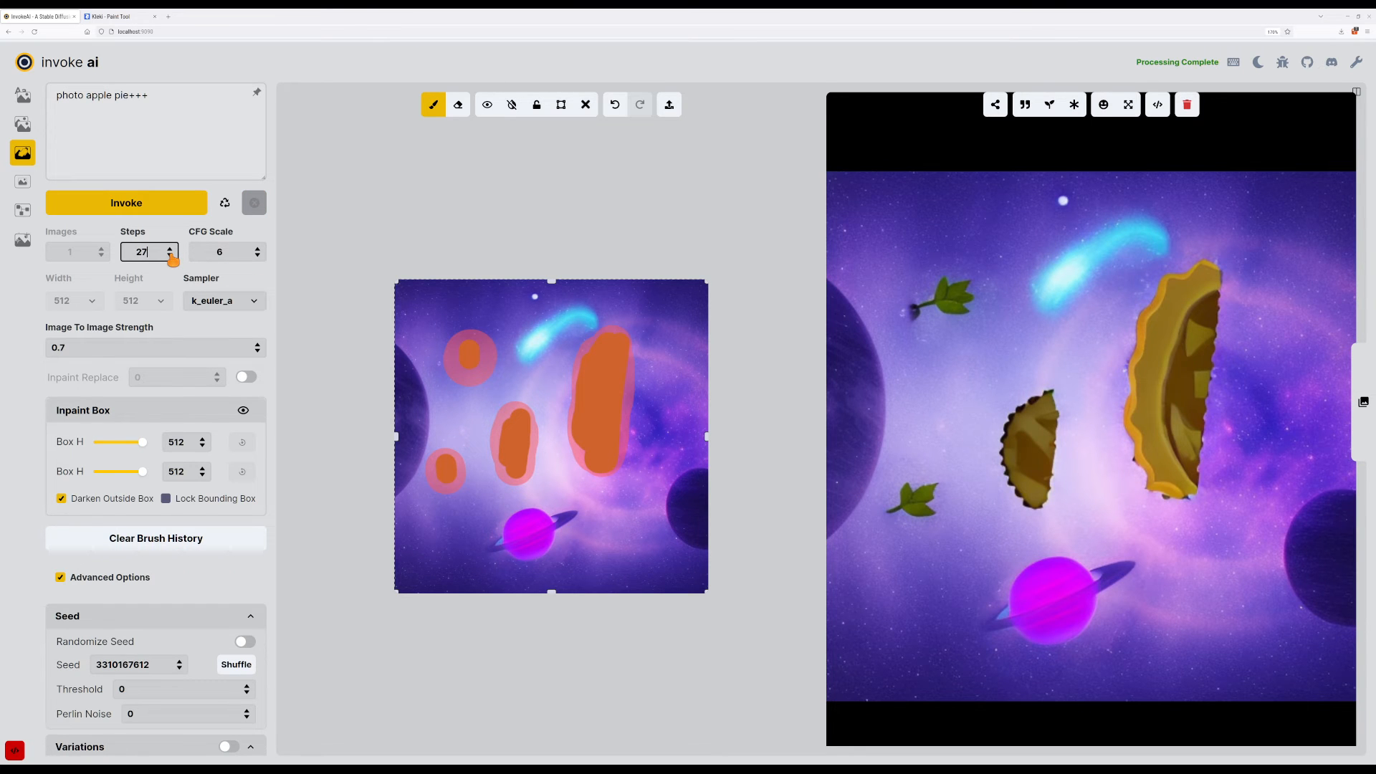
pyautogui.click(179, 210)
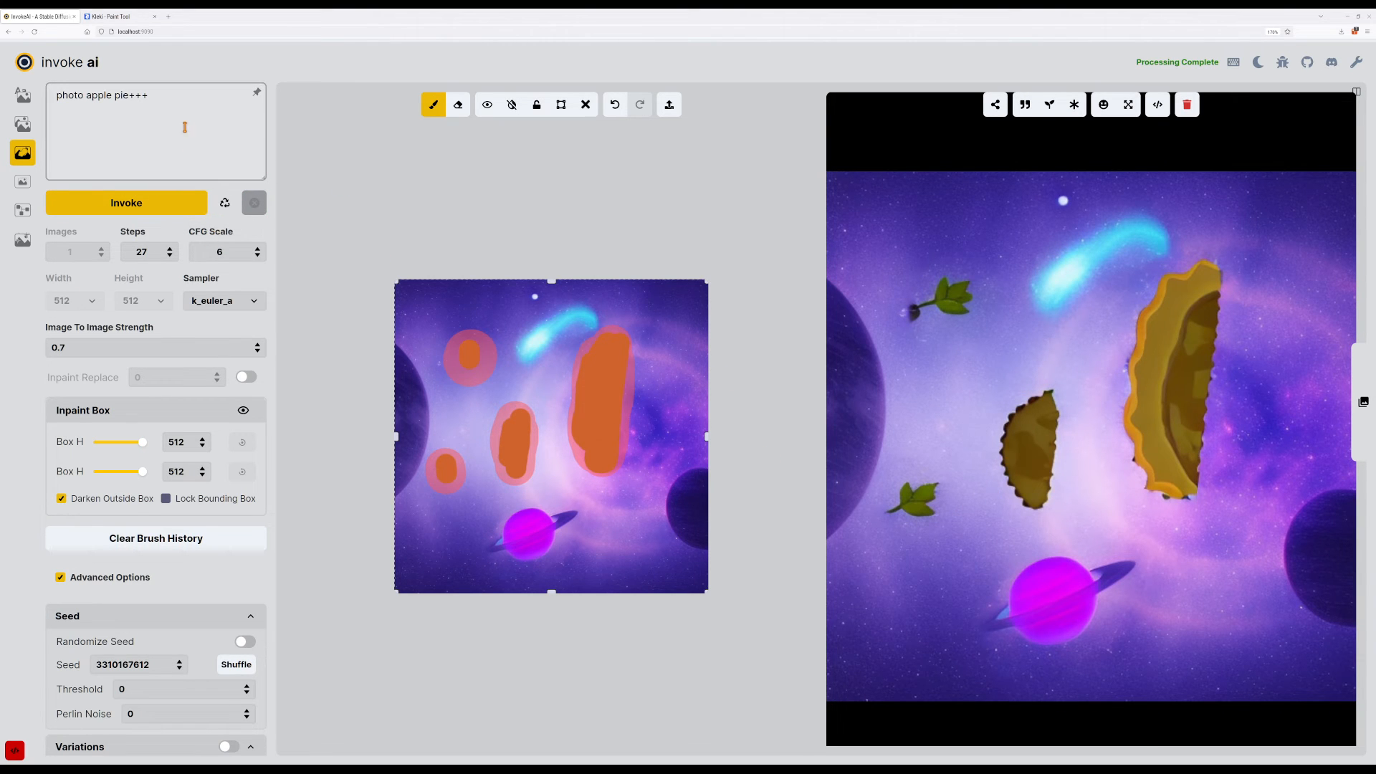
# Turn on seed randomization and generate several variations of the apple pie inpainting.
pyautogui.click(244, 642)
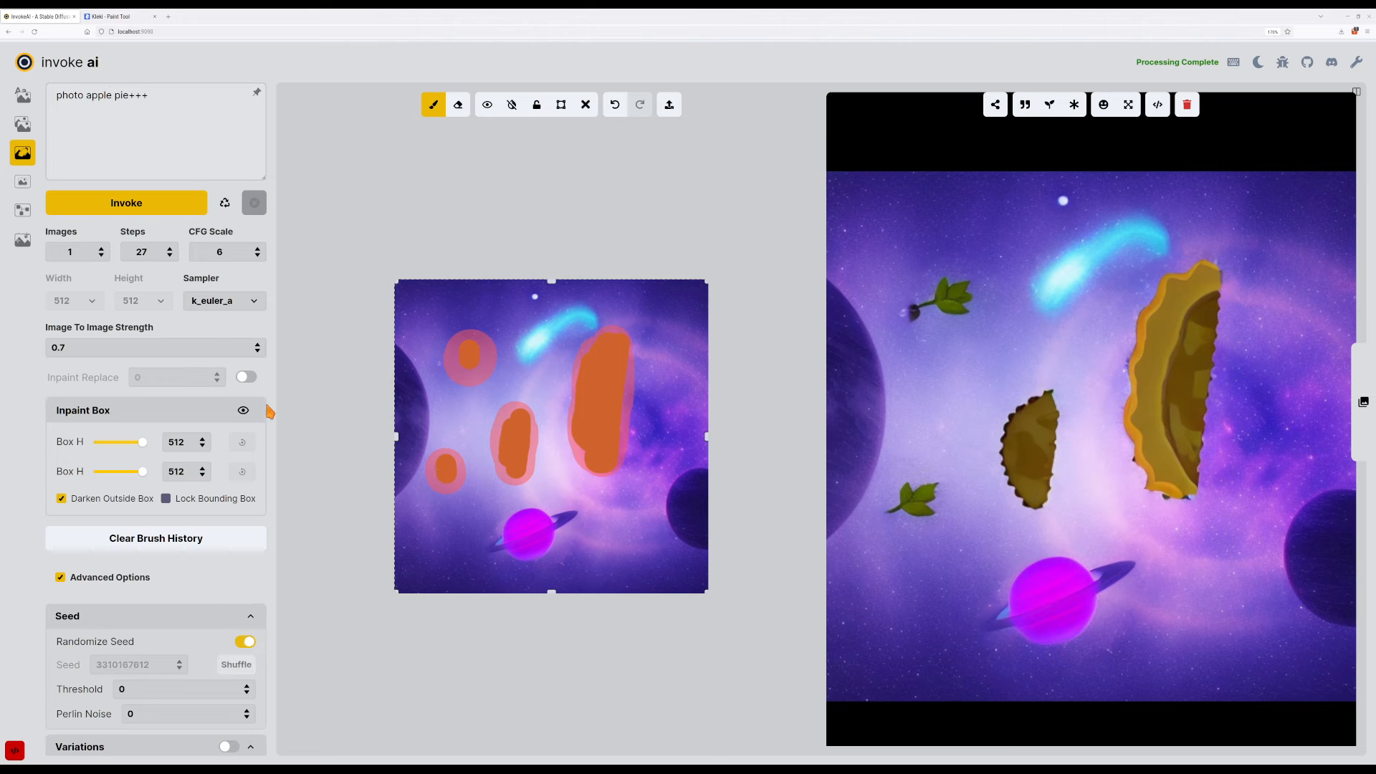
pyautogui.click(154, 201)
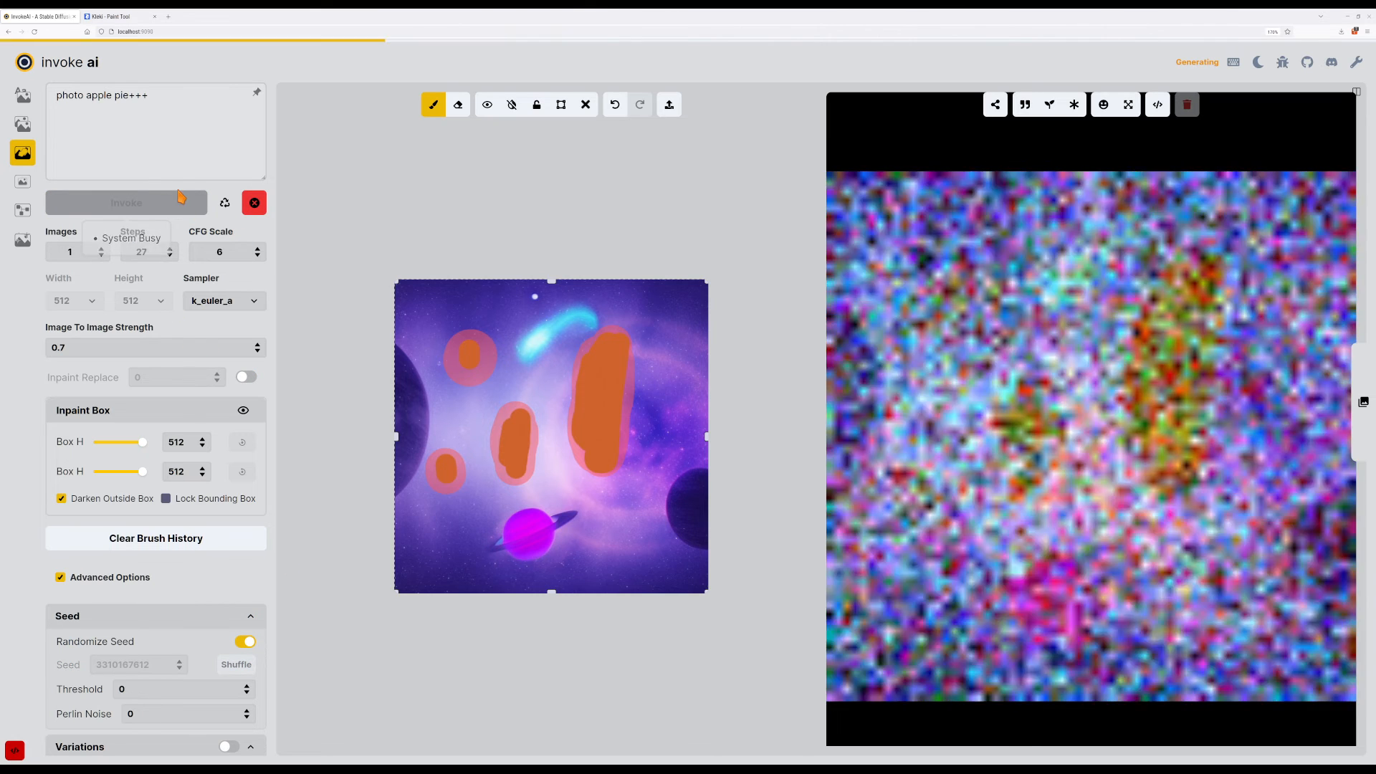
pyautogui.click(150, 201)
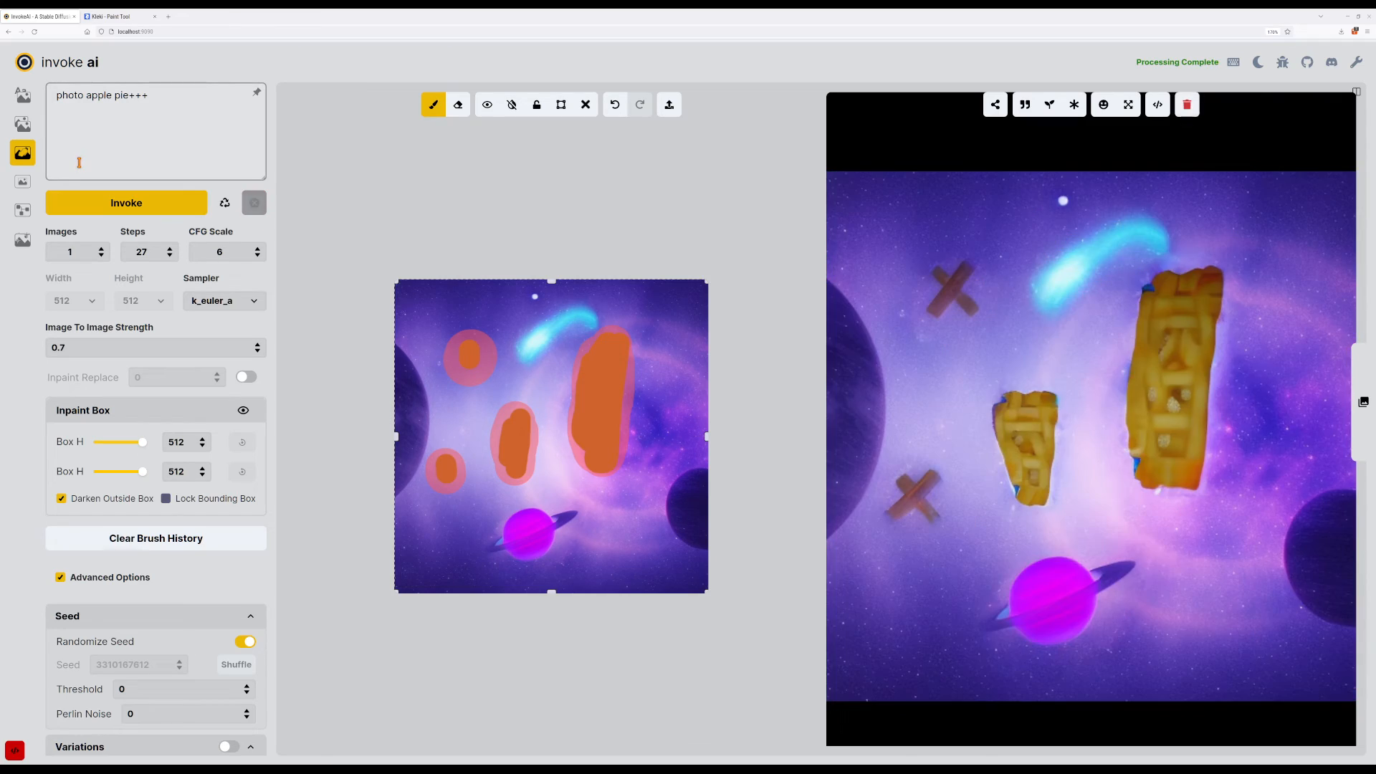
pyautogui.hotkey('ctrl', 'Return')
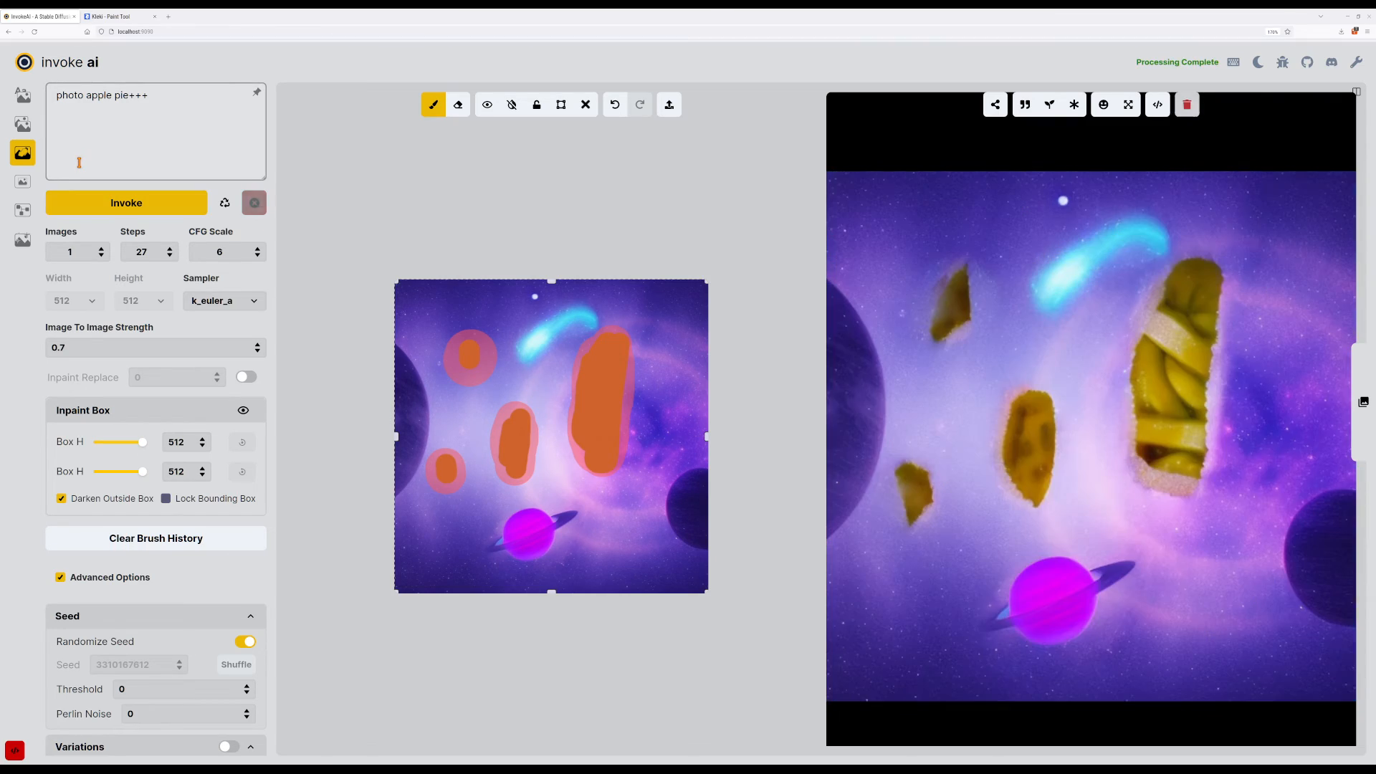
pyautogui.hotkey('ctrl', 'Return')
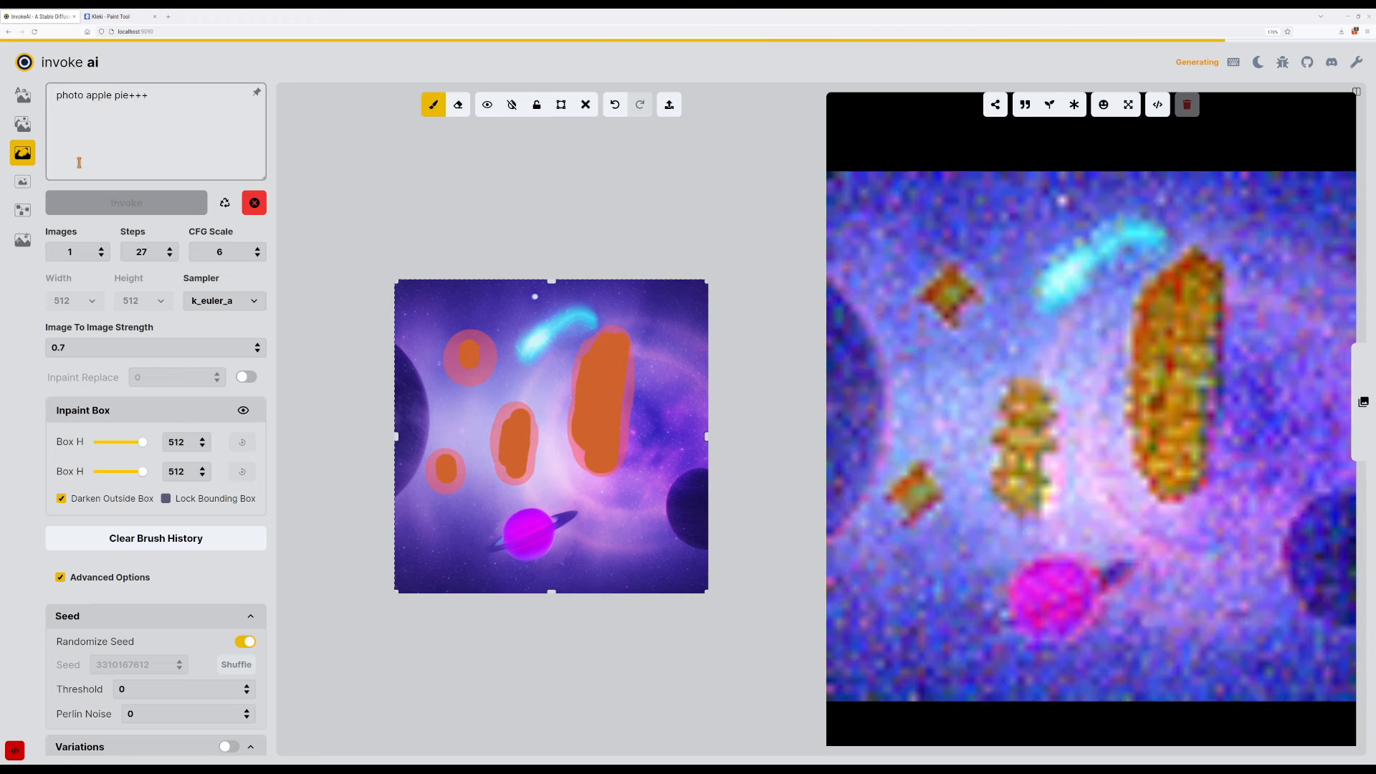
pyautogui.hotkey('ctrl', 'Return')
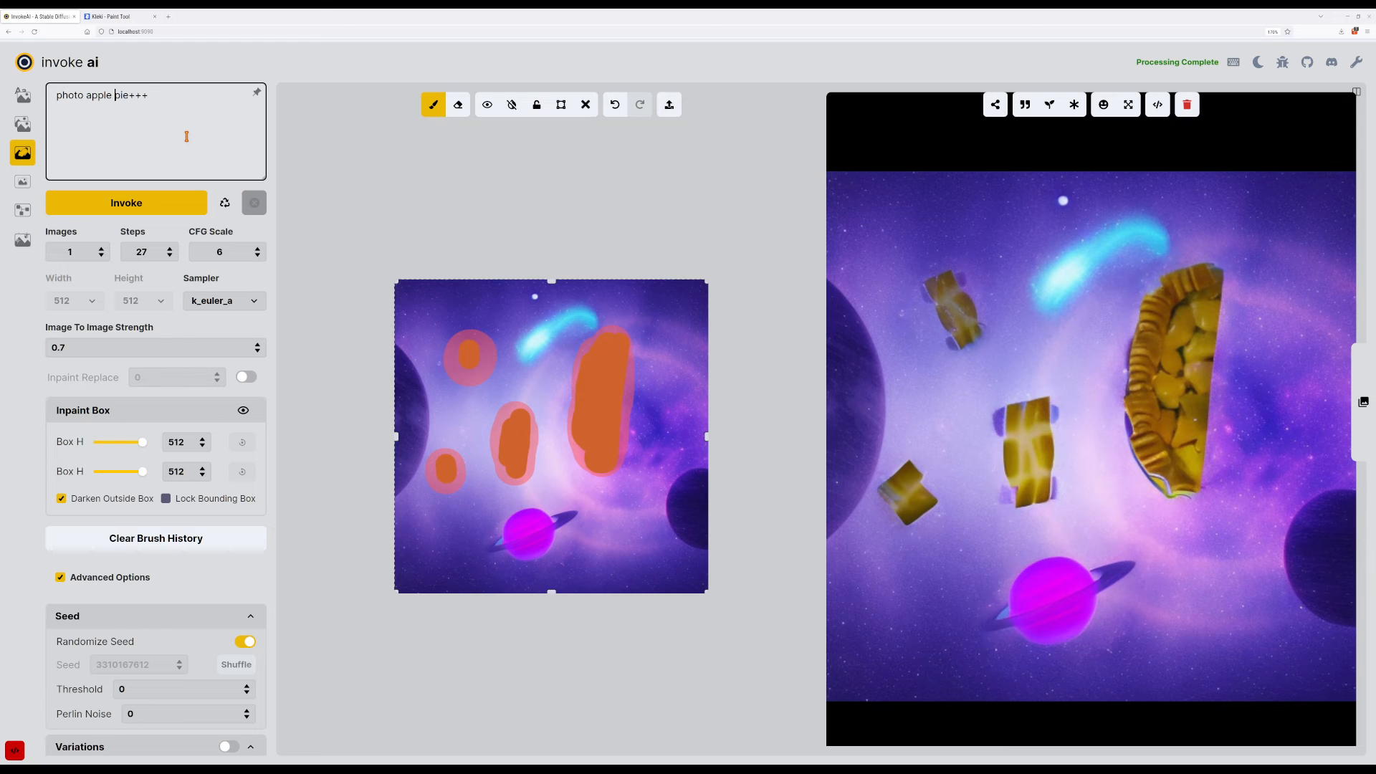
# Change the prompt to "photo of pie+++" and generate several inpainting variations.
pyautogui.hotkey('ctrl', 'shift', 'Left')
pyautogui.write('of')
pyautogui.hotkey('ctrl', 'Return')
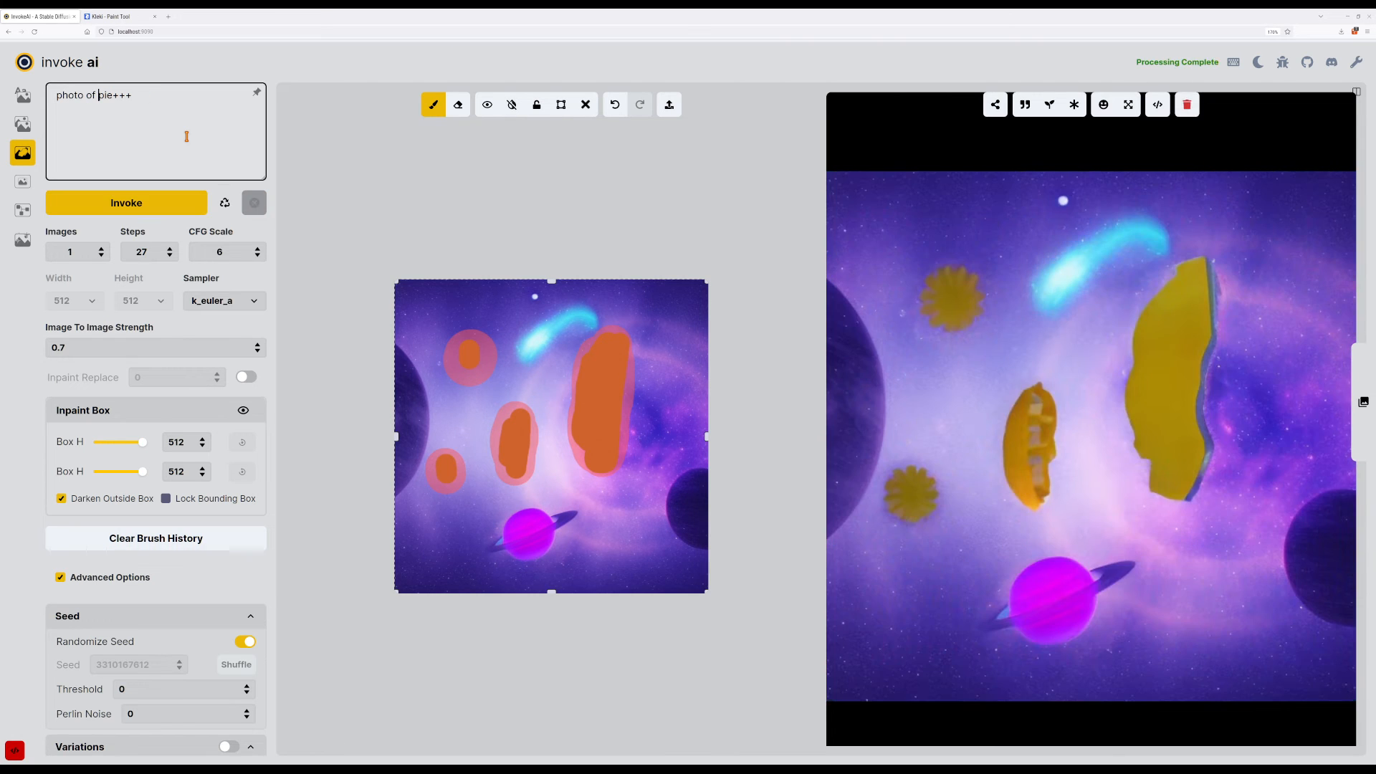
pyautogui.hotkey('ctrl', 'Return')
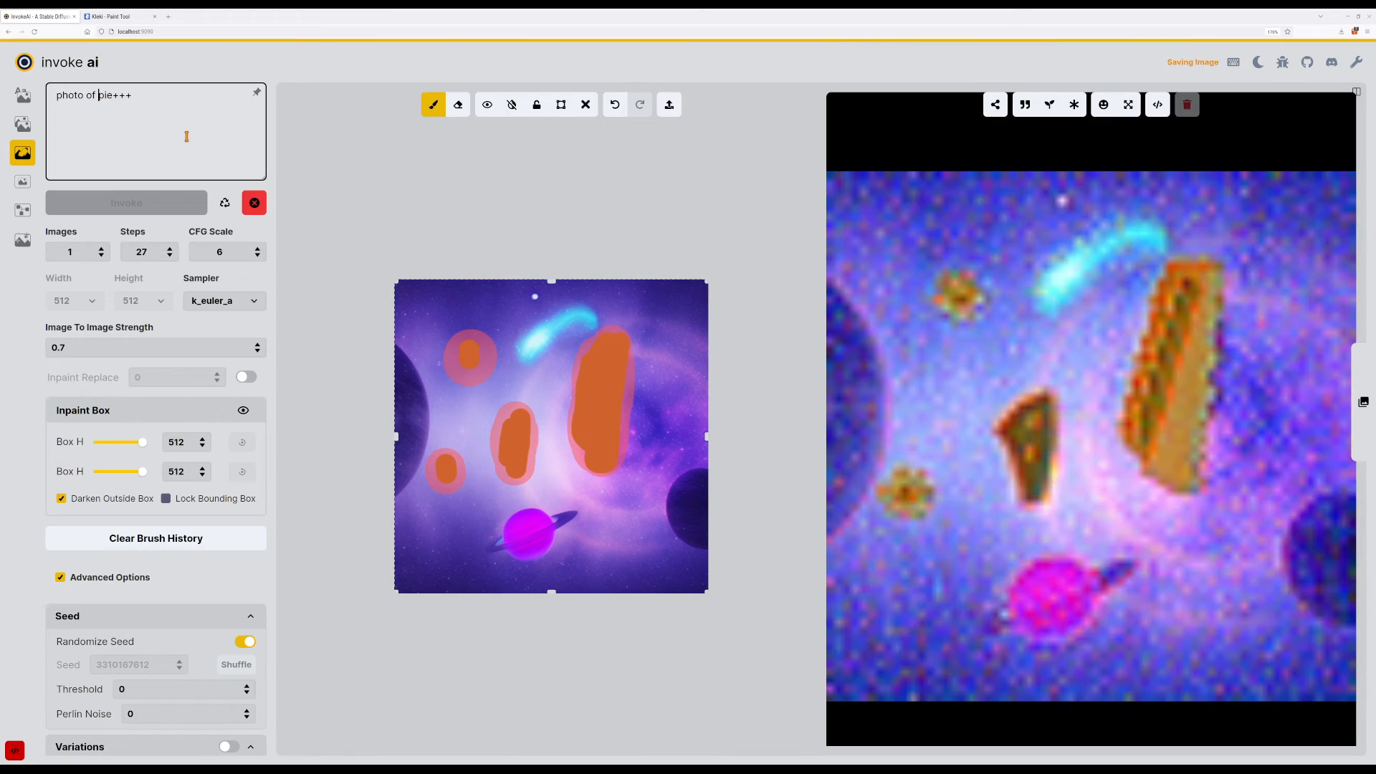
pyautogui.hotkey('ctrl', 'Return')
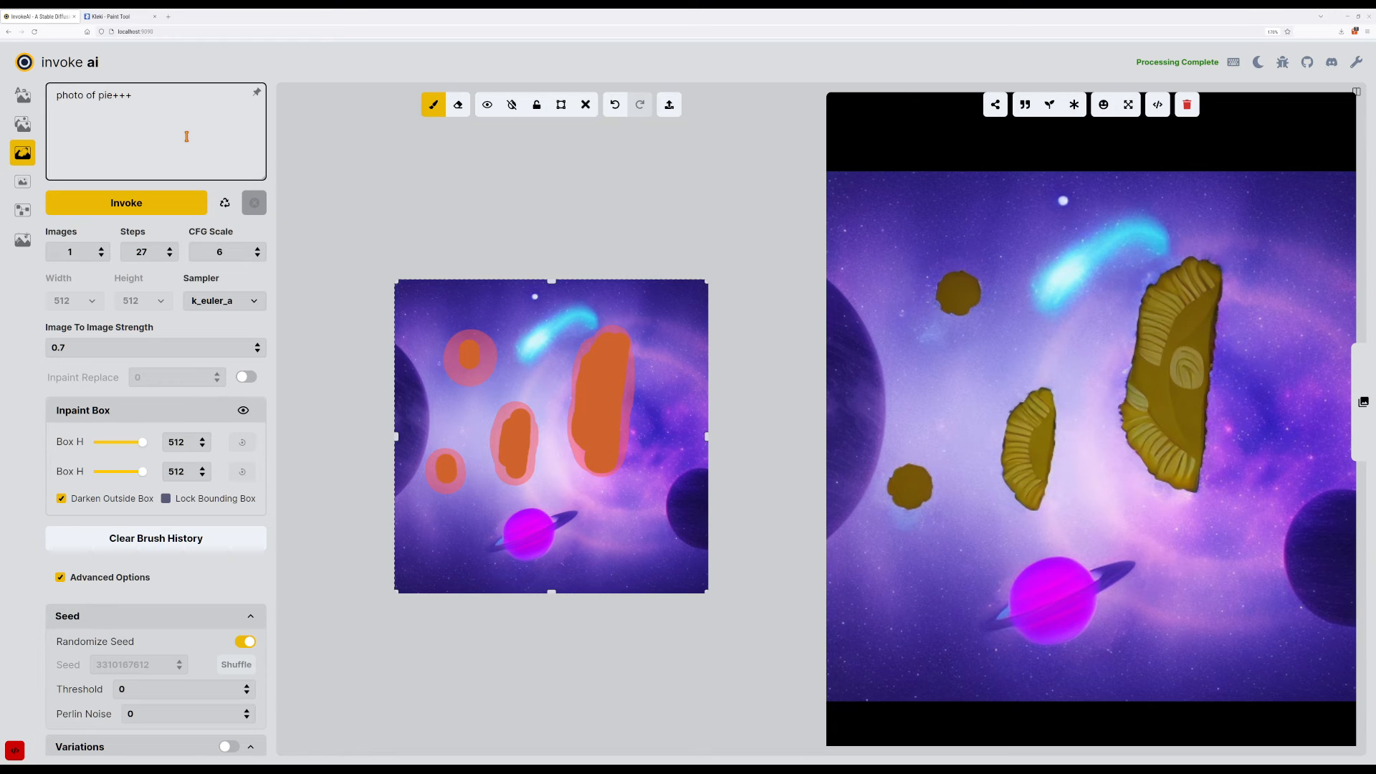
# Extend the prompt to "realistic photo of pie+++ intricate detail, micro detailing" and generate several inpaintings.
pyautogui.write('realistic')
pyautogui.hotkey('ctrl', 'Return')
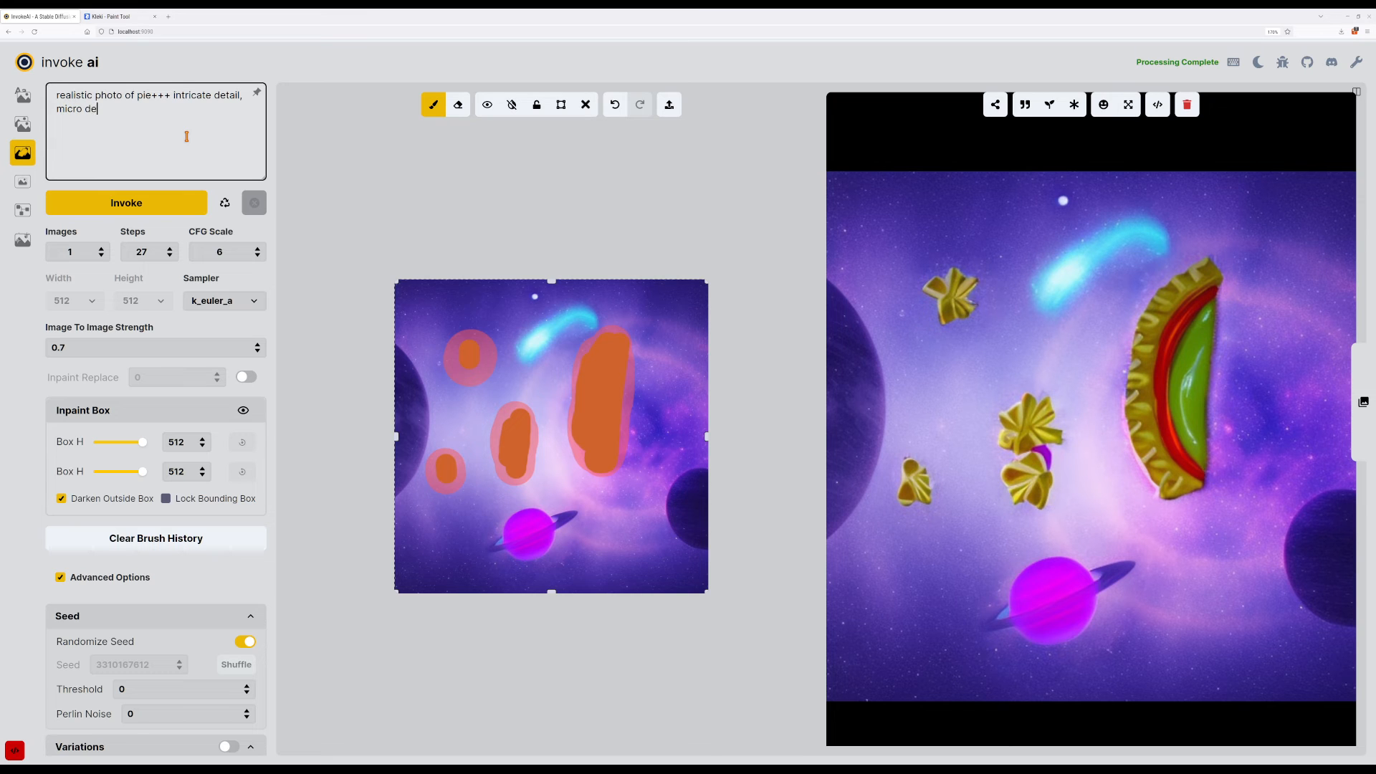
pyautogui.hotkey('ctrl', 'Return')
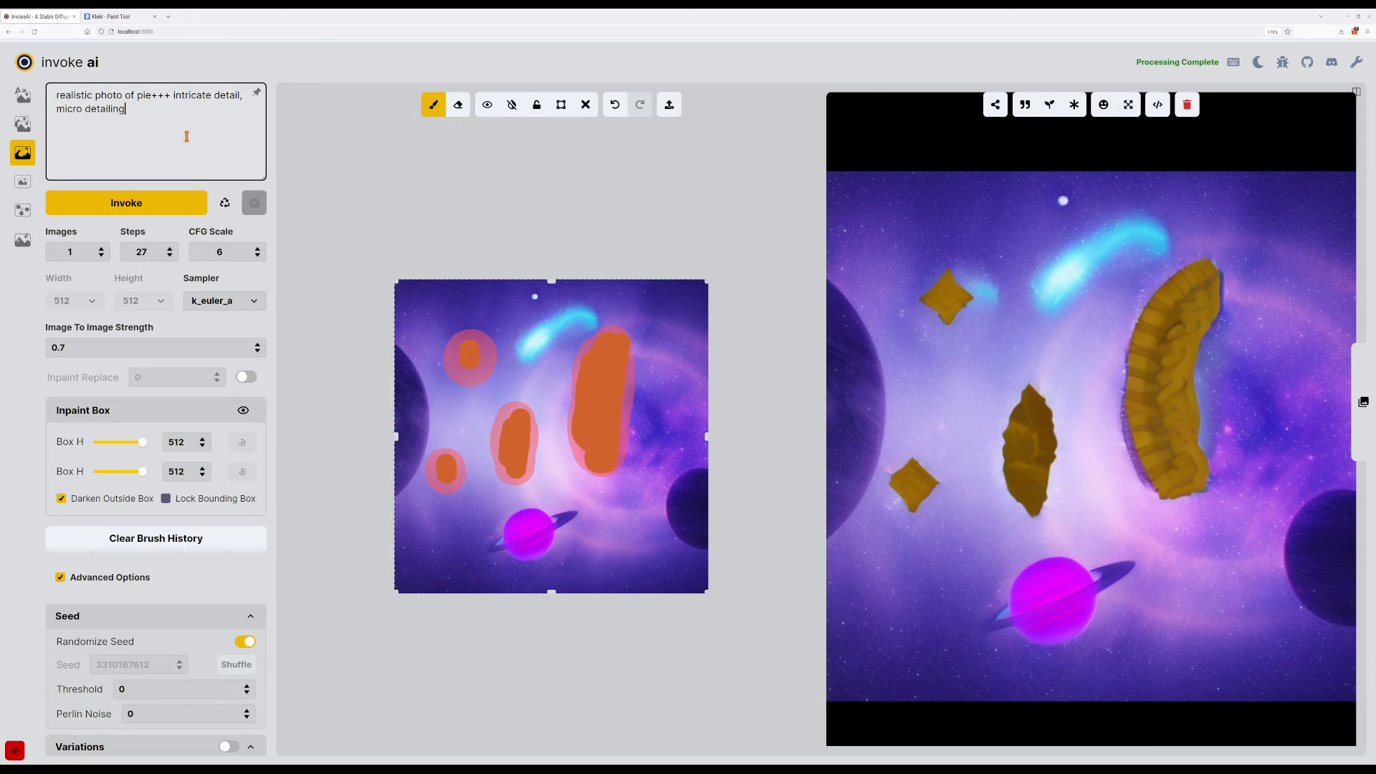
pyautogui.hotkey('ctrl', 'Return')
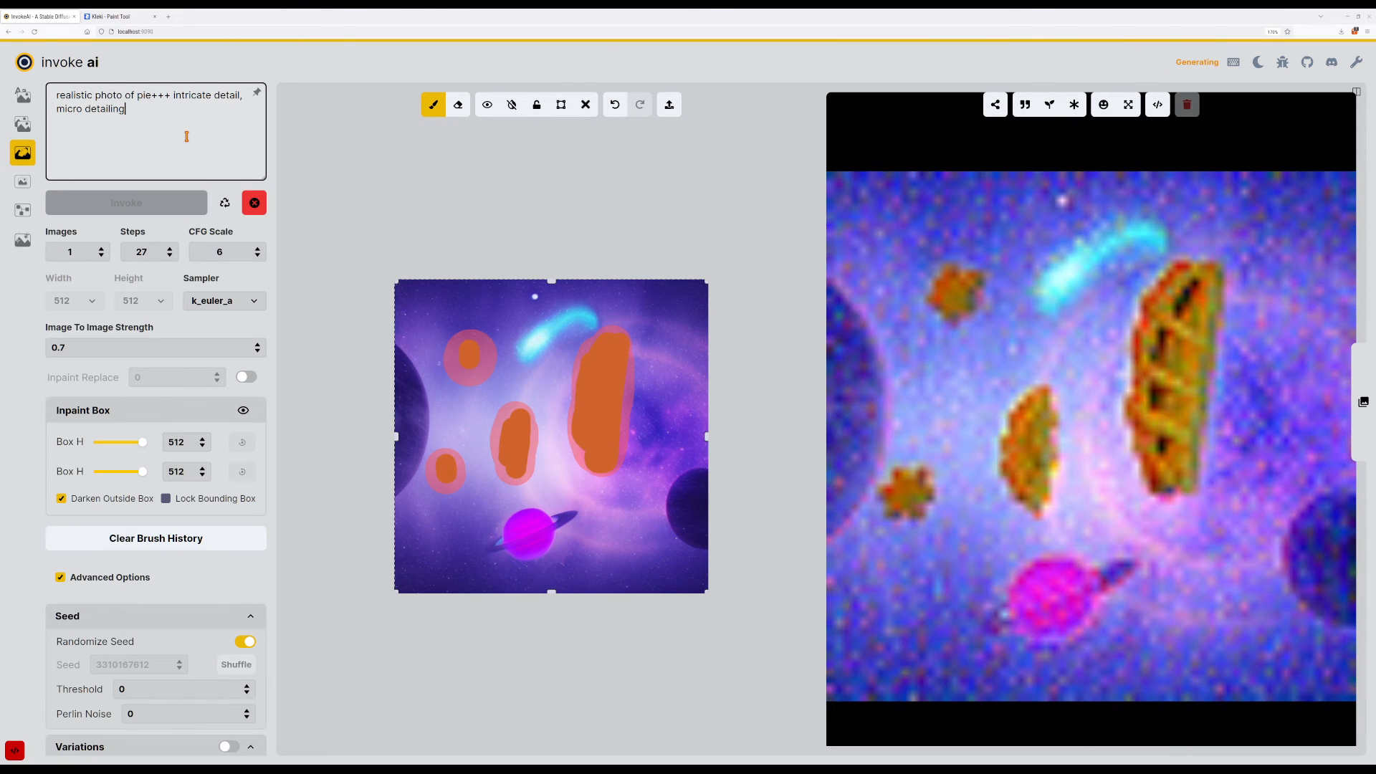
pyautogui.hotkey('ctrl', 'Return')
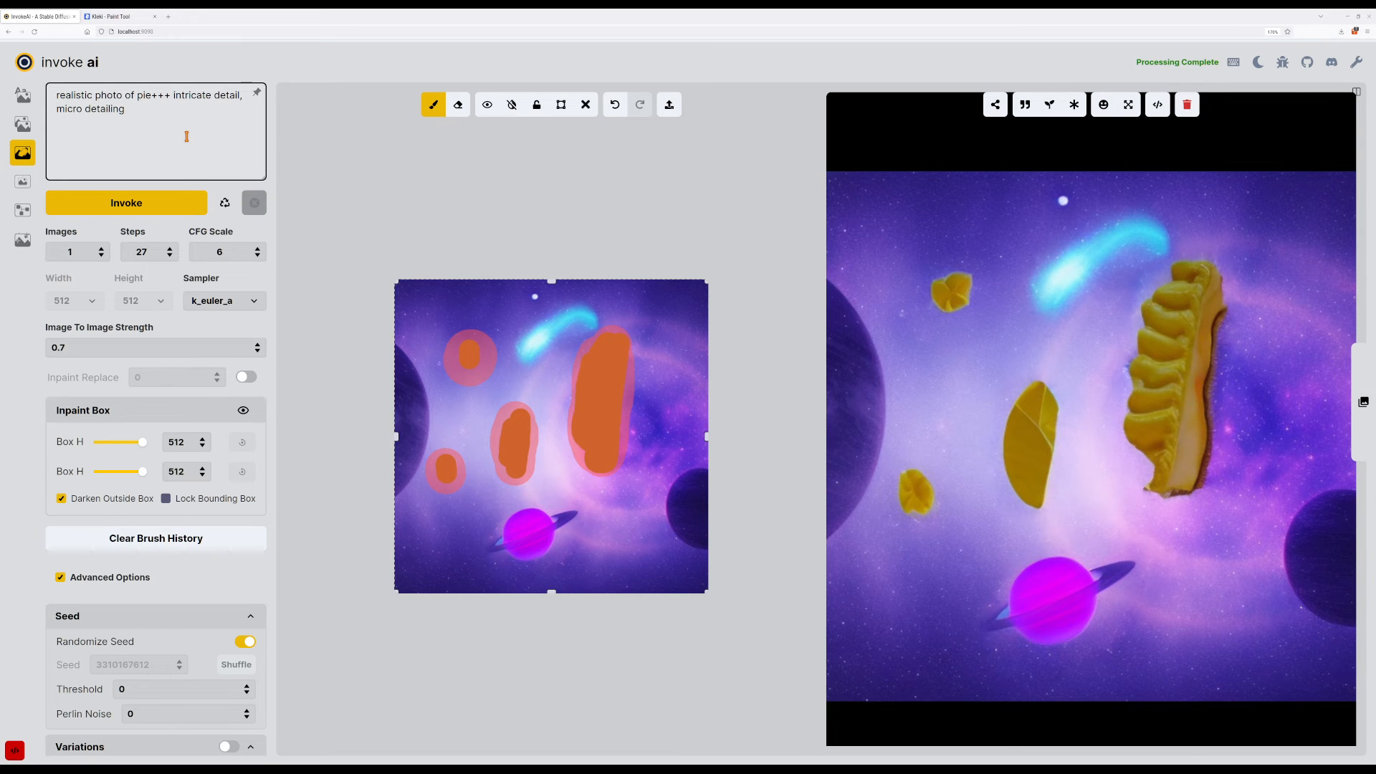
# Raise the image to image strength to 0.87 and generate a series of pie inpaintings.
pyautogui.click(258, 344)
pyautogui.click(259, 344)
pyautogui.click(259, 344)
pyautogui.click(168, 210)
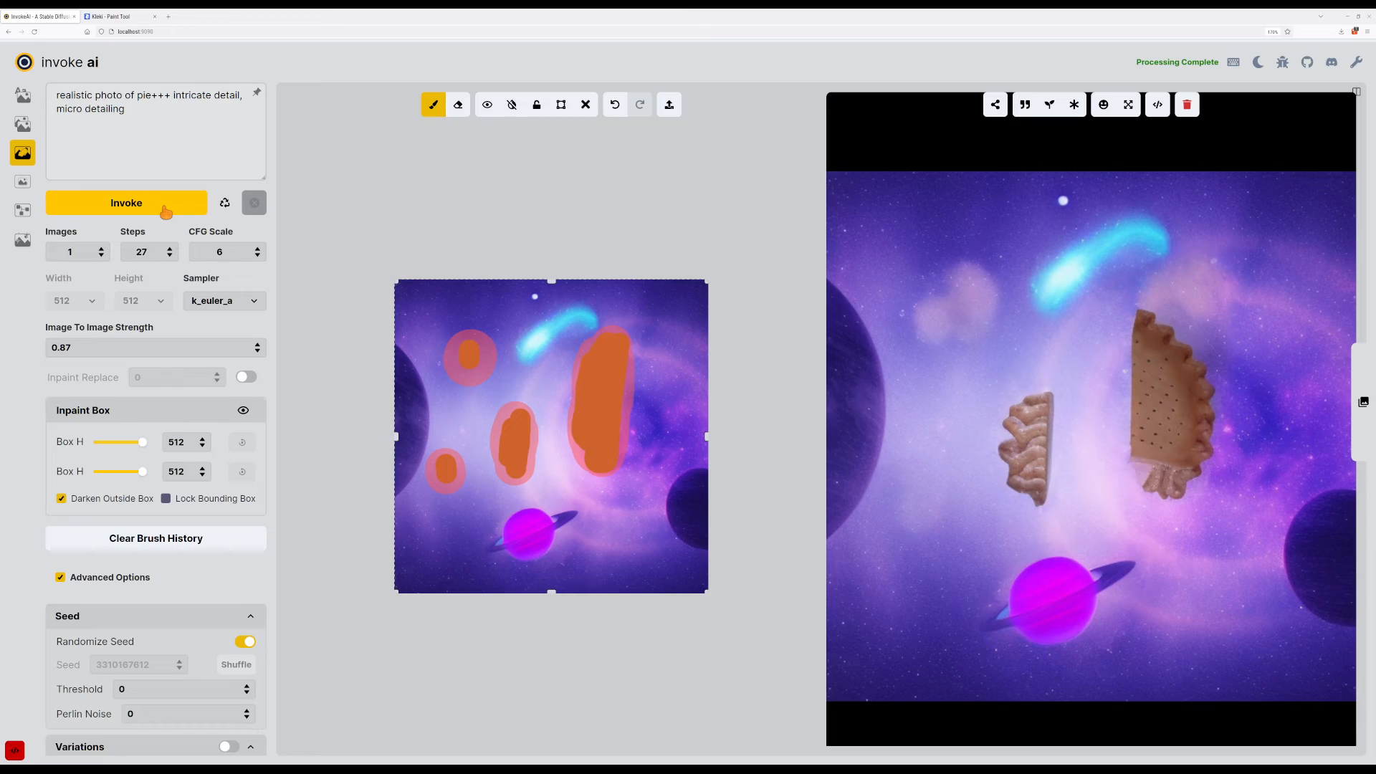
pyautogui.click(166, 208)
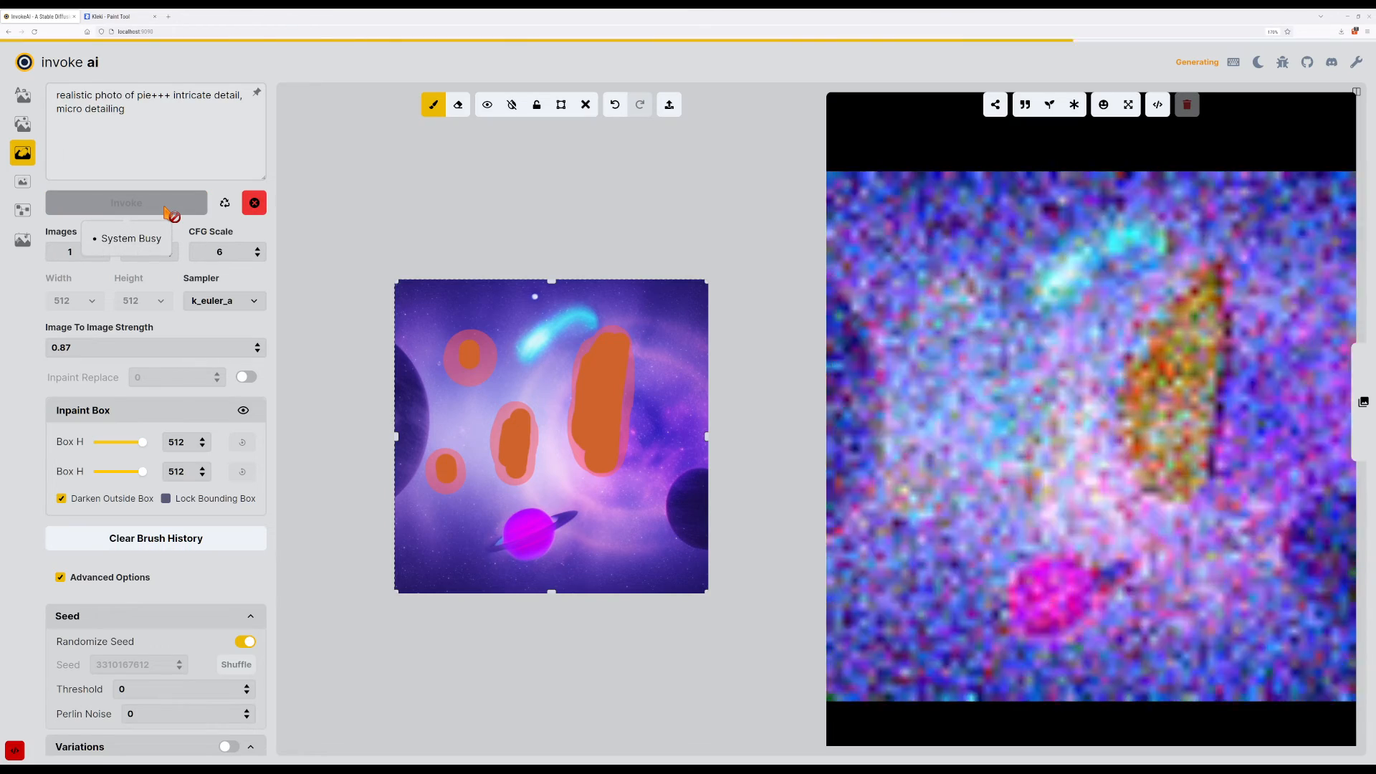
pyautogui.click(166, 208)
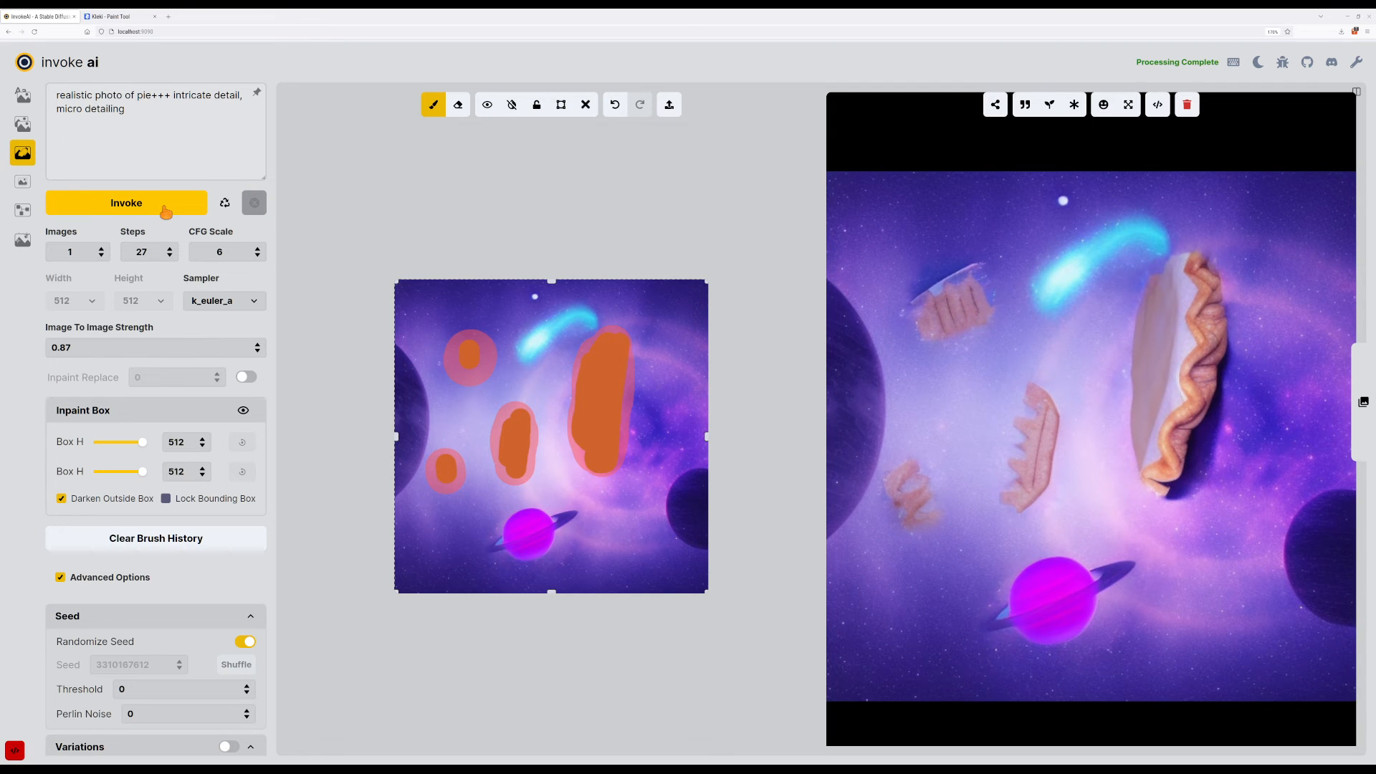
pyautogui.click(166, 210)
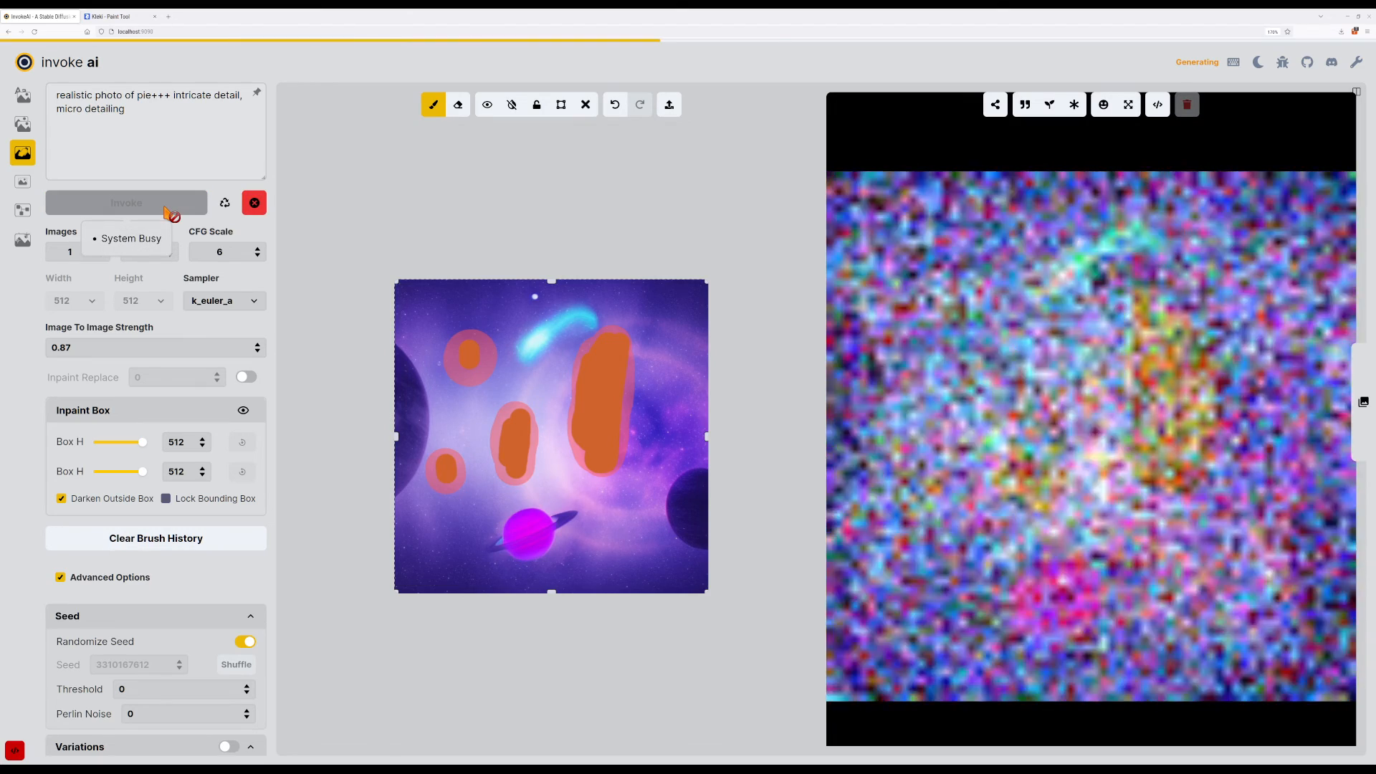
pyautogui.click(166, 210)
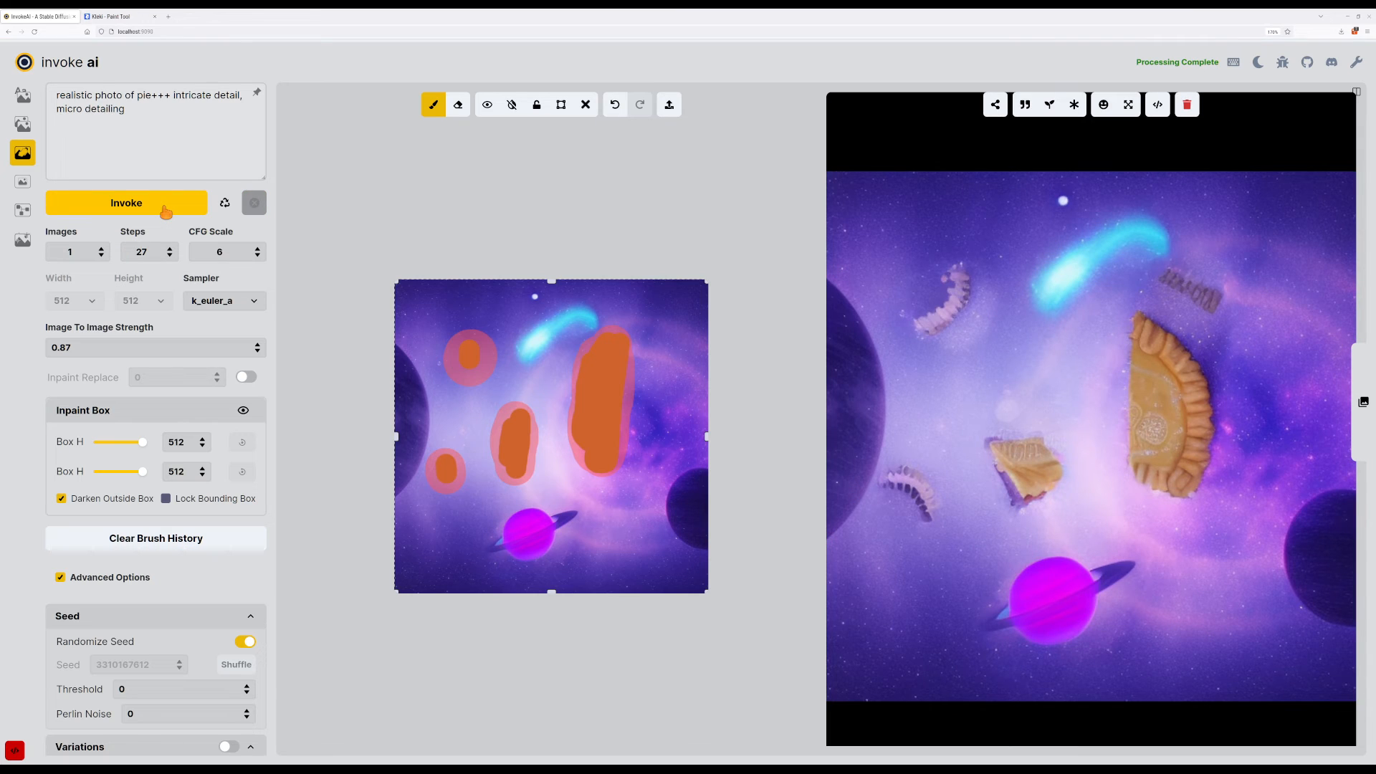
pyautogui.click(166, 209)
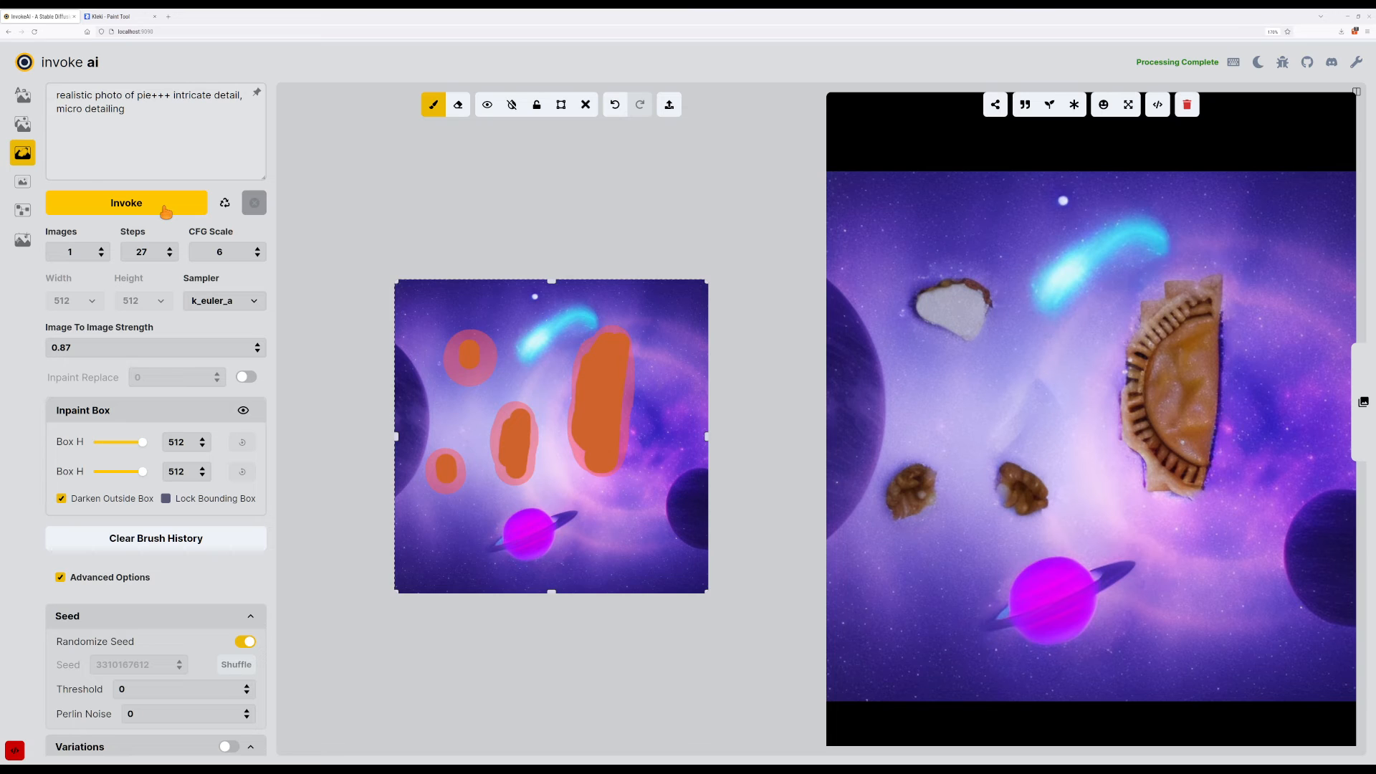
pyautogui.click(166, 210)
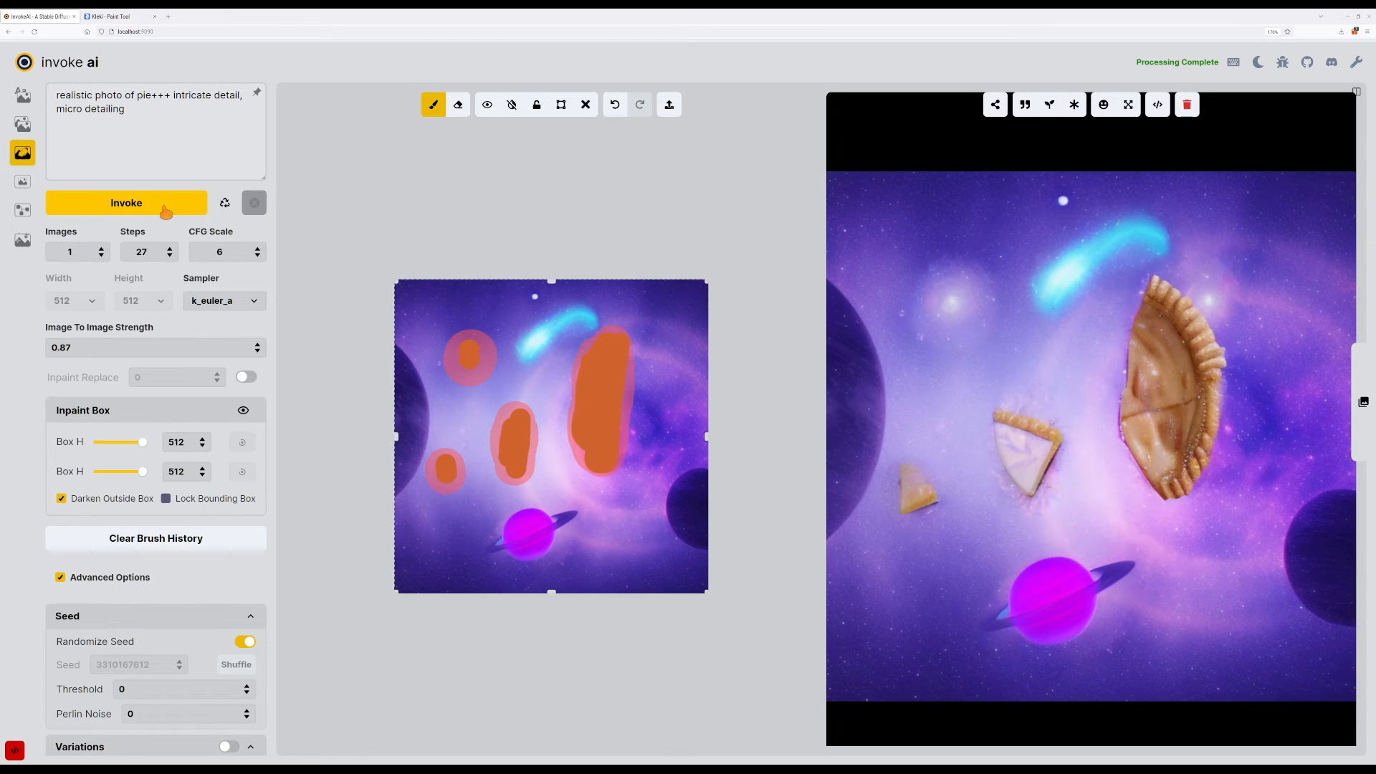
pyautogui.click(166, 212)
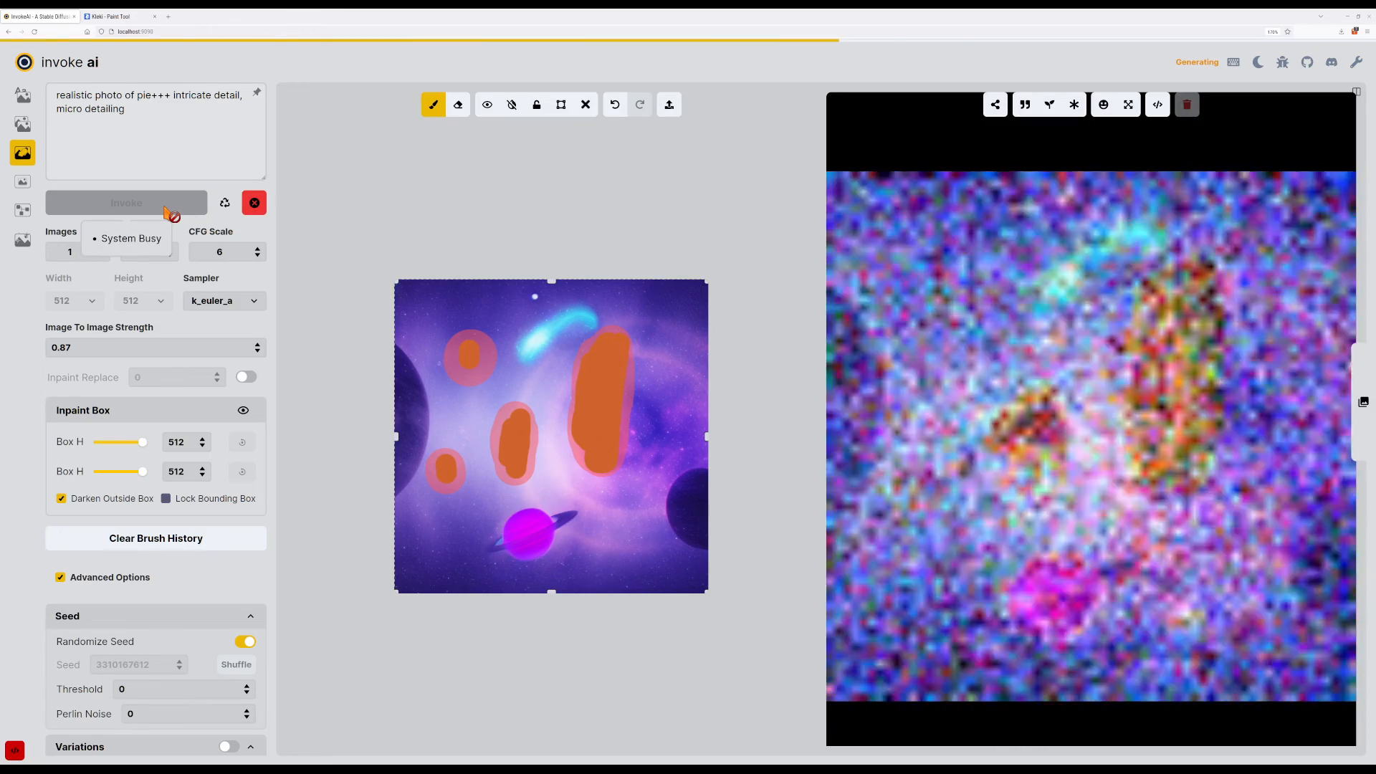
pyautogui.click(166, 209)
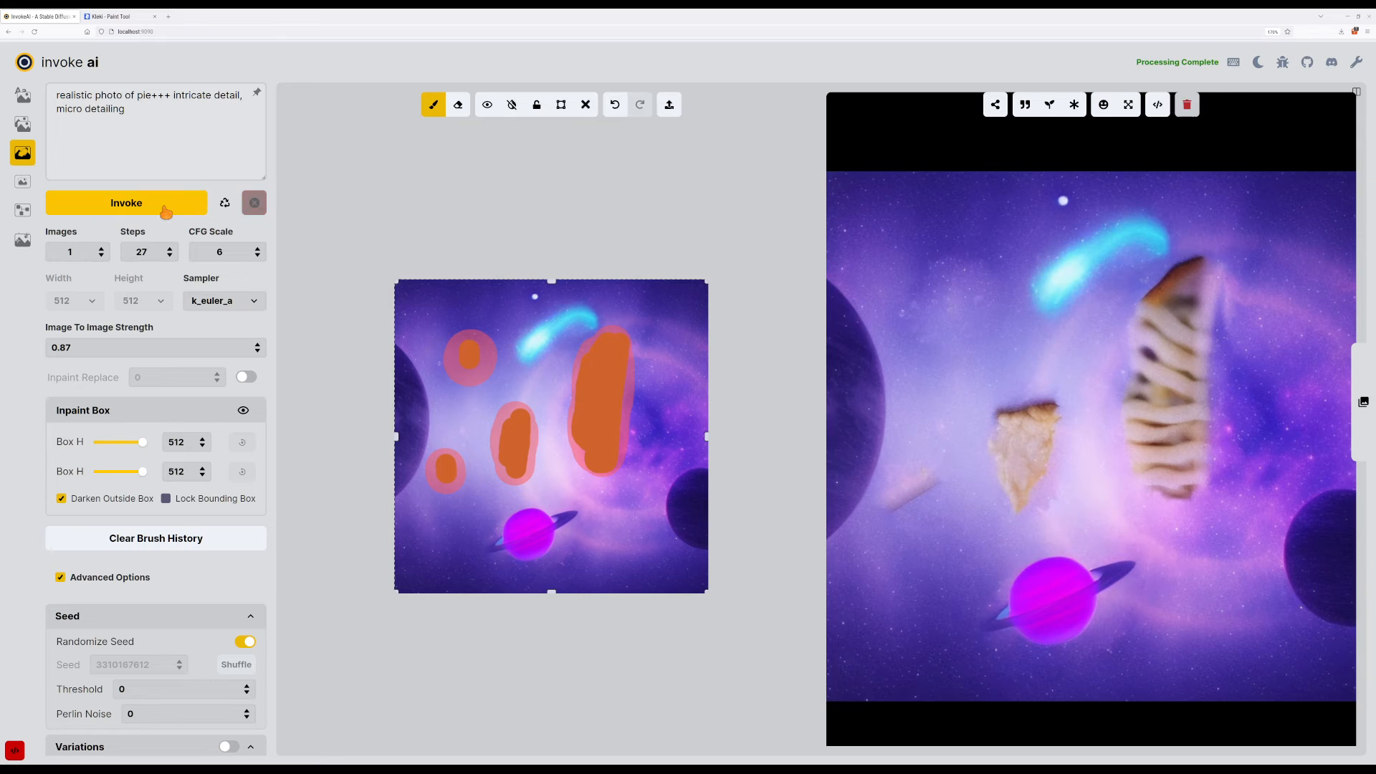
# Insert "angled++" before "micro detailing" in the prompt and generate a long series of pie inpaintings.
pyautogui.click(131, 143)
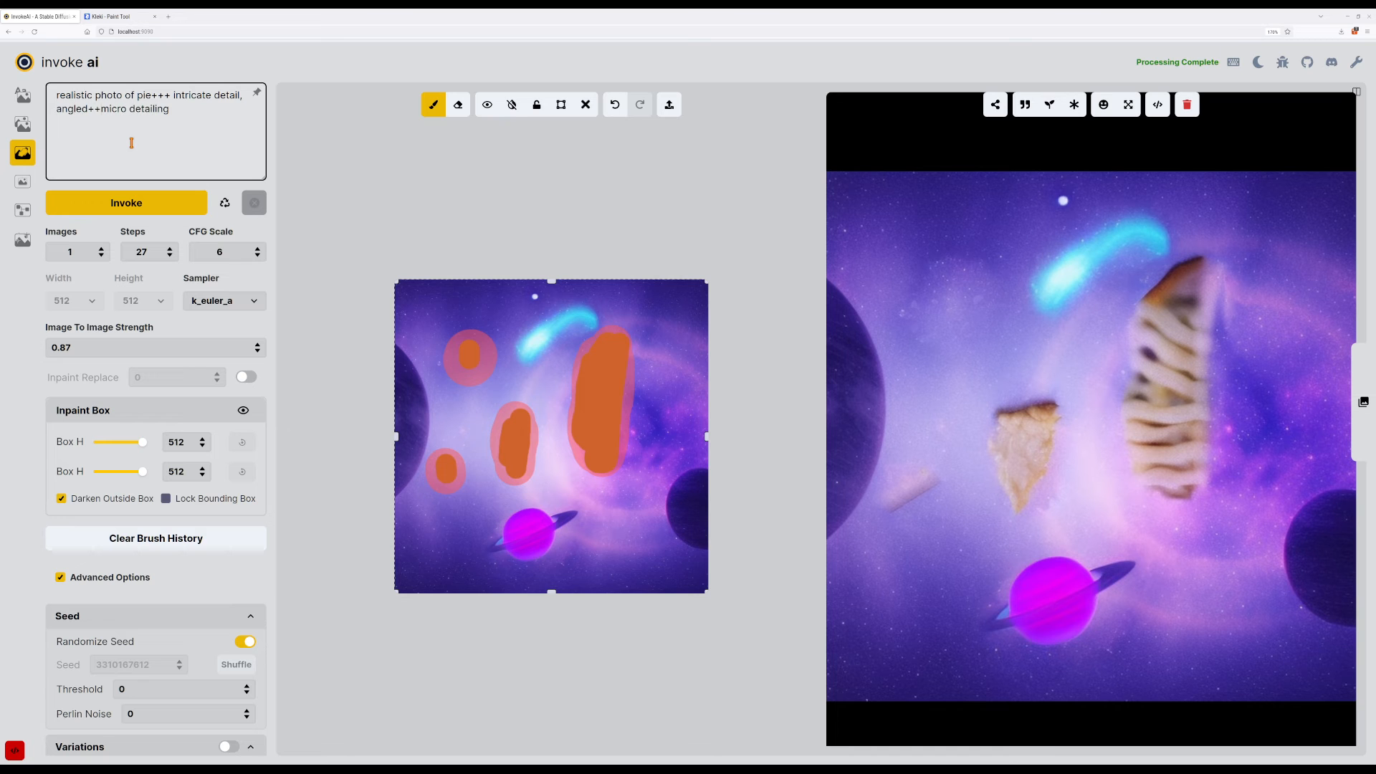
pyautogui.press('Return')
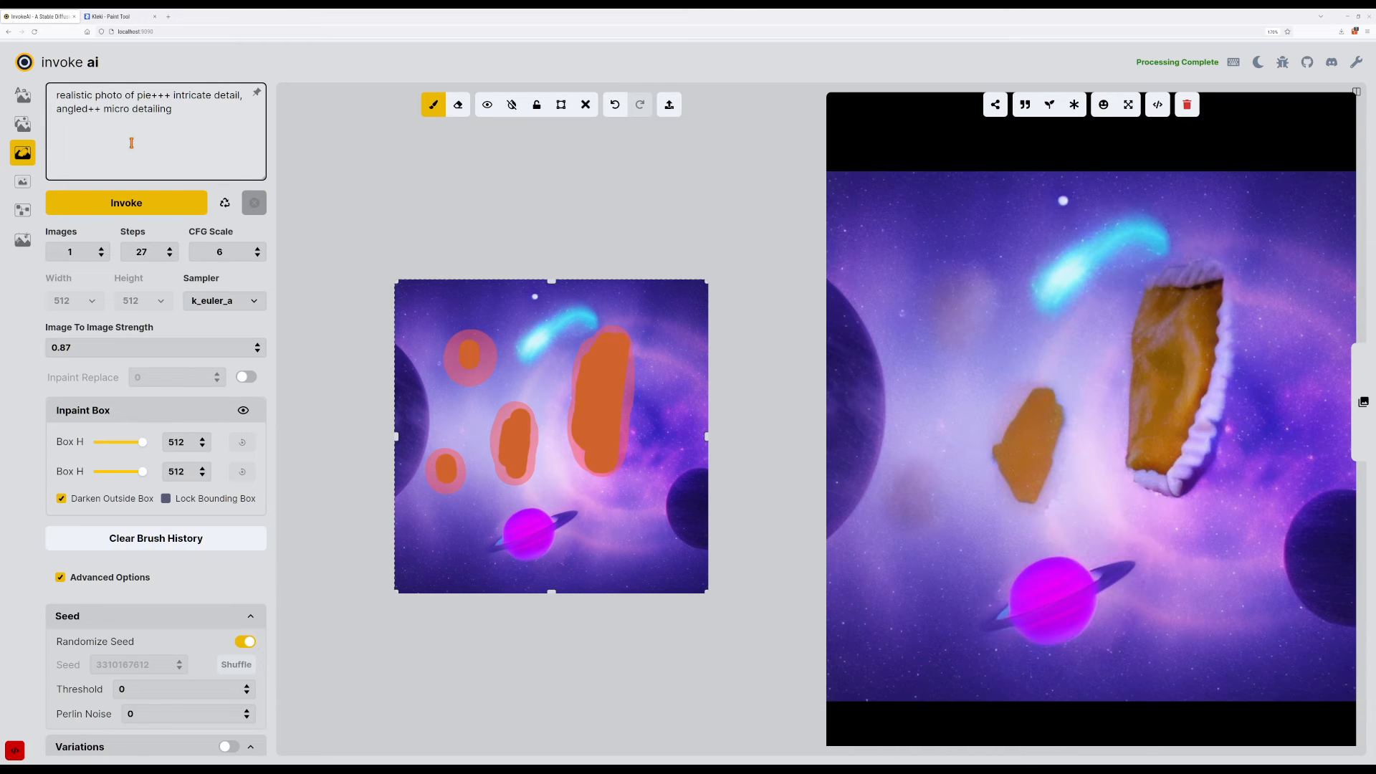
pyautogui.press('Return')
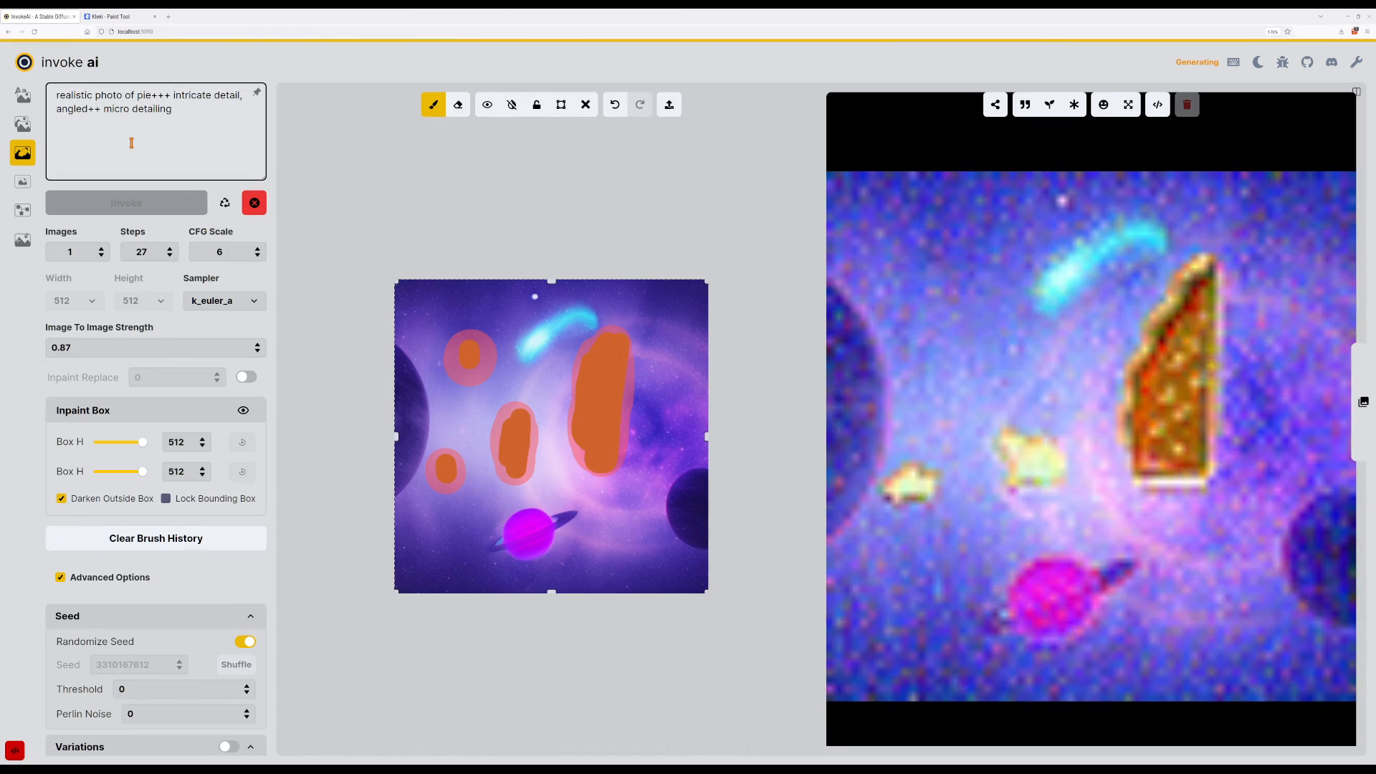
pyautogui.press('Return')
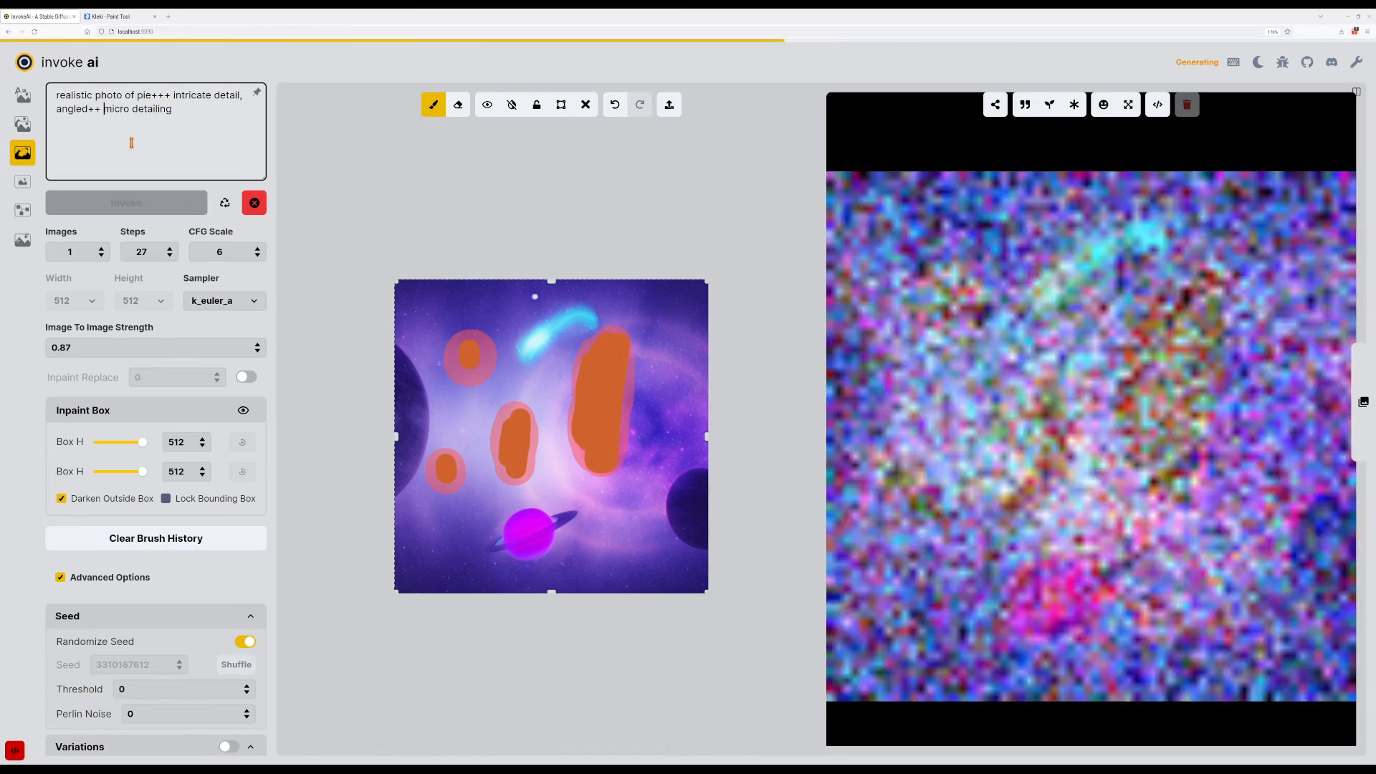
pyautogui.press('Return')
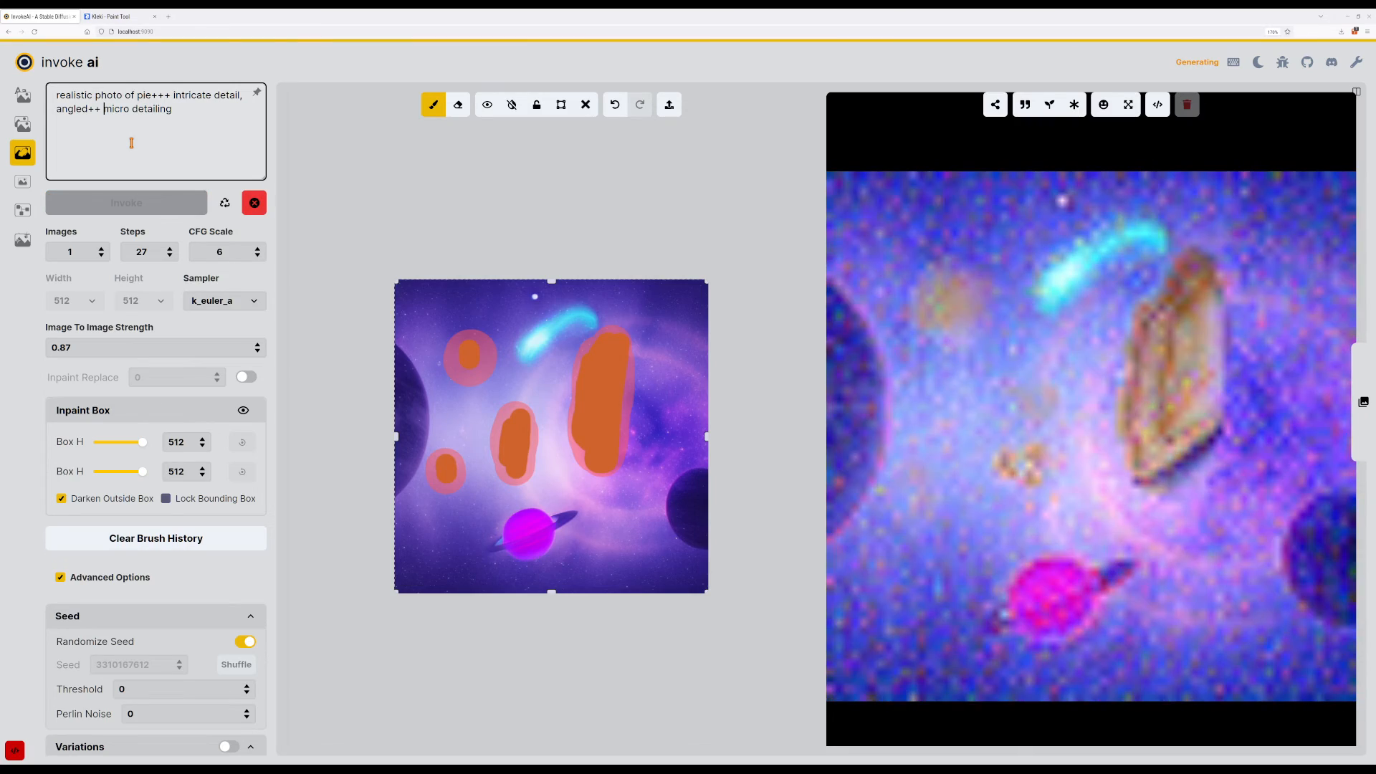
pyautogui.press('Return')
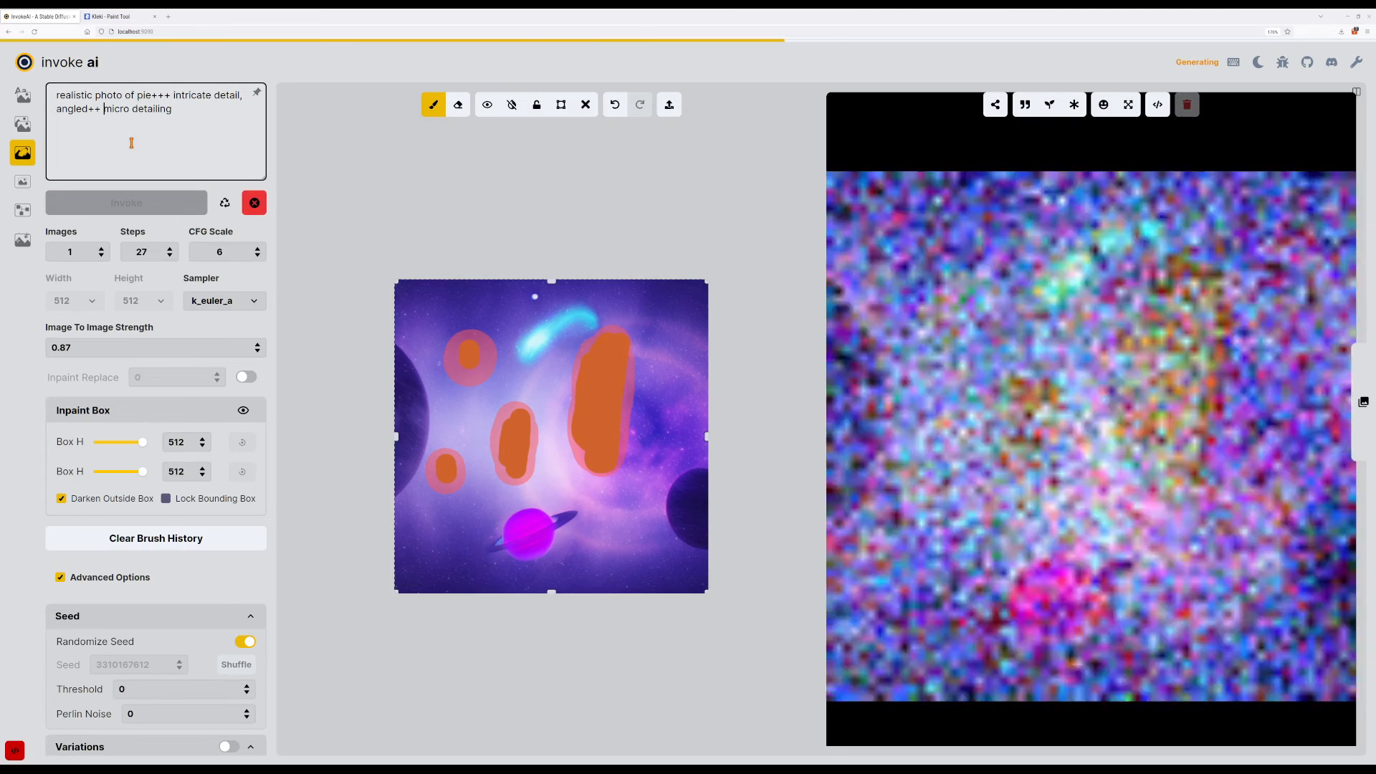
pyautogui.press('Return')
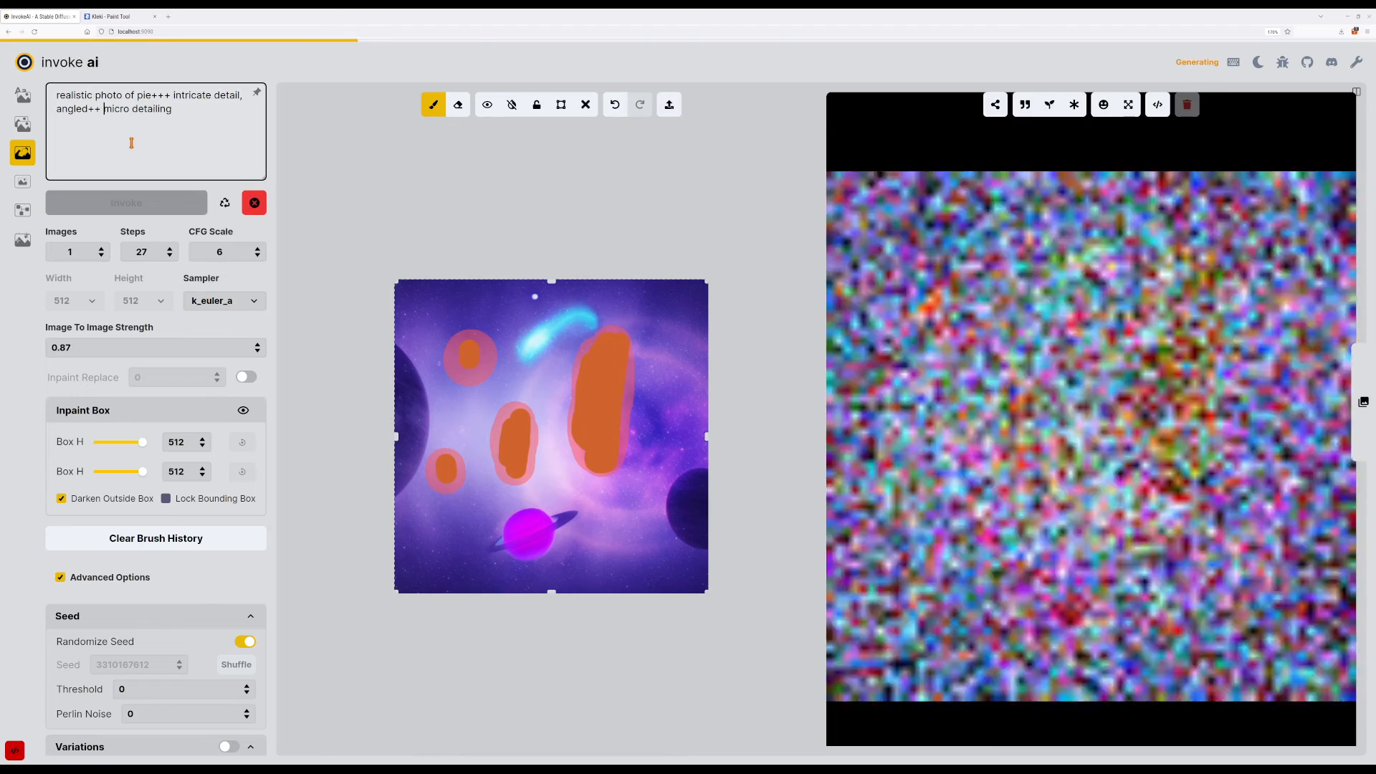
pyautogui.press('Return')
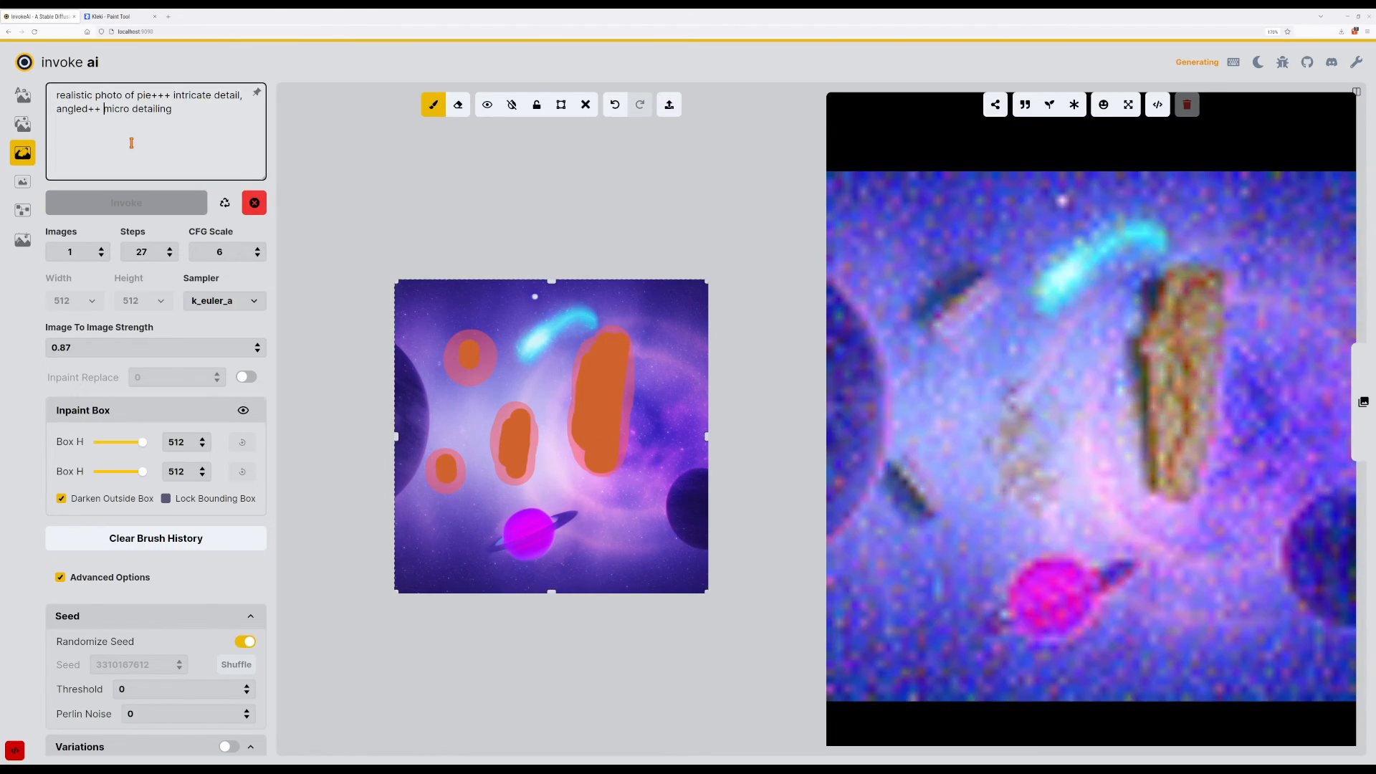
pyautogui.press('Return')
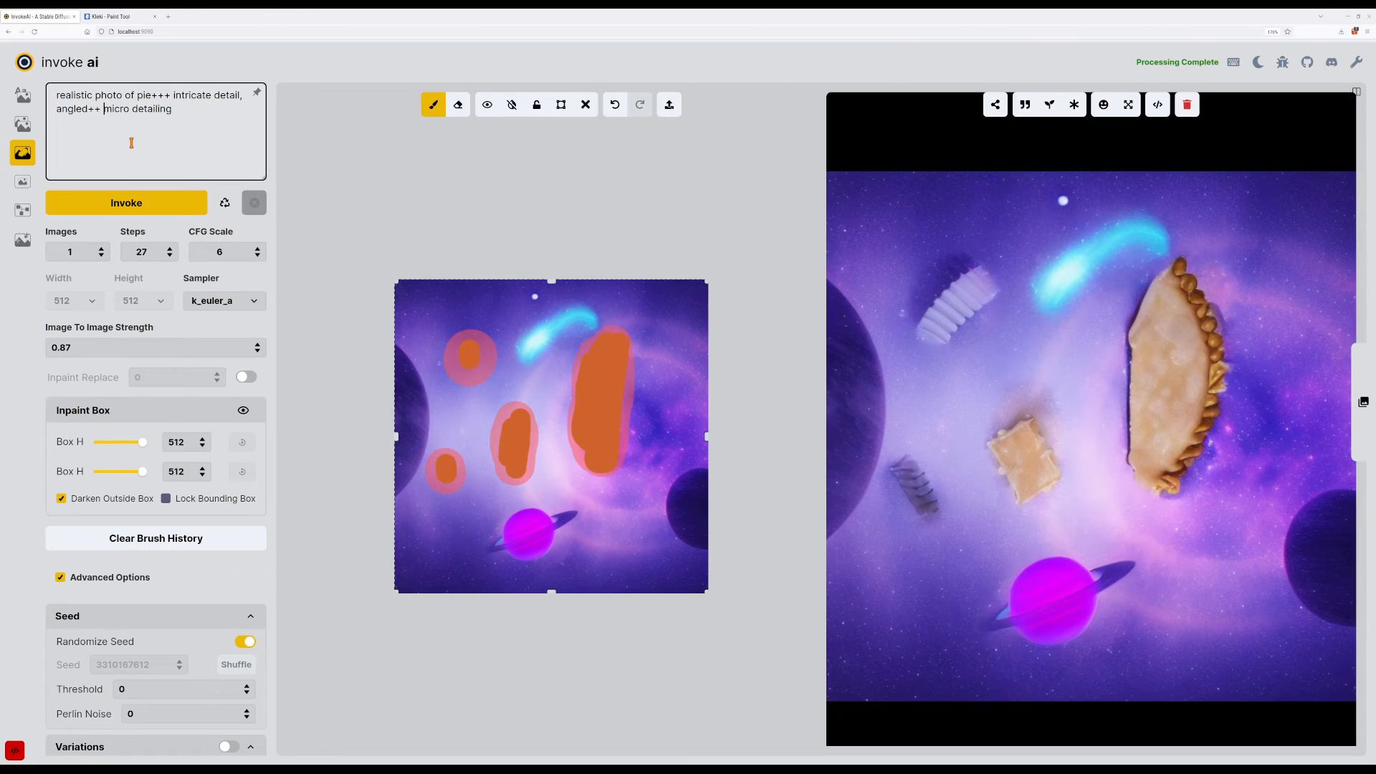
pyautogui.press('Return')
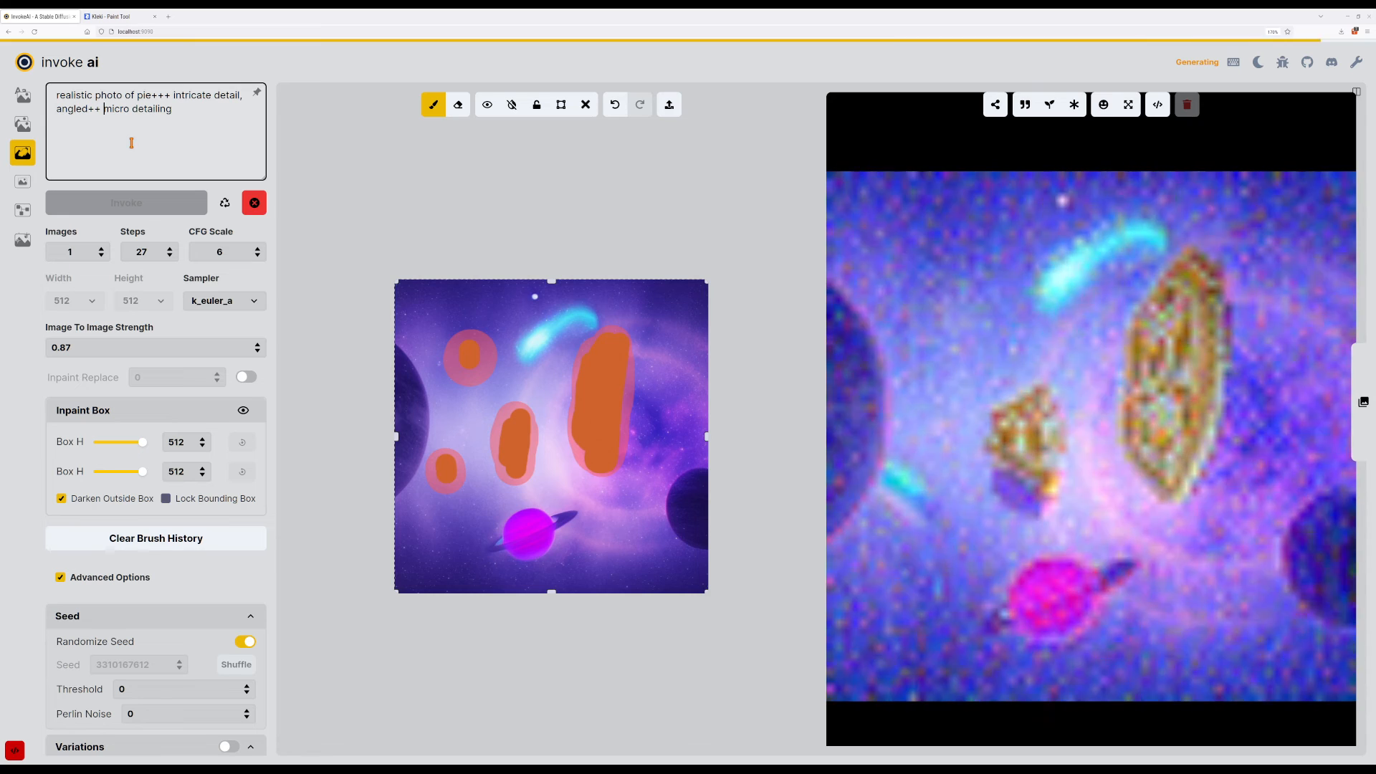
pyautogui.press('Return')
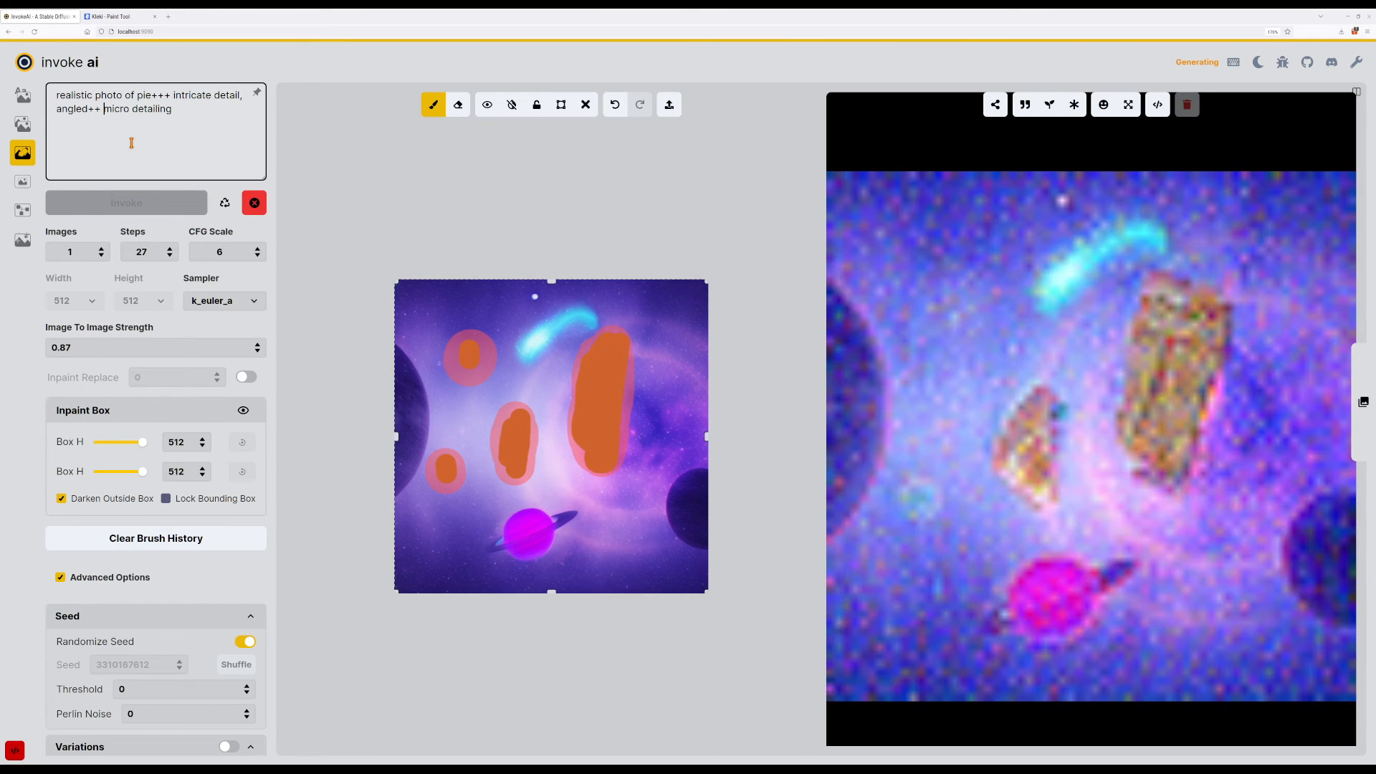
pyautogui.press('Return')
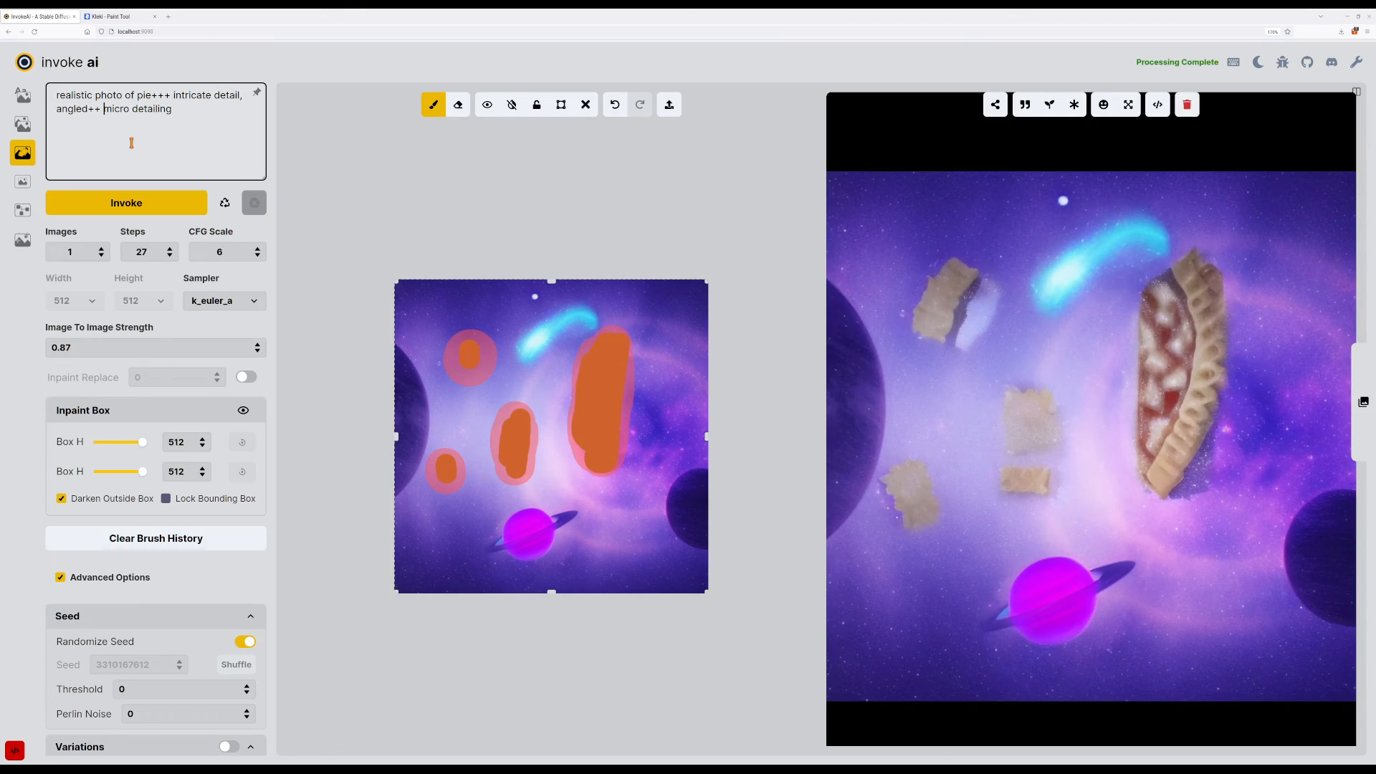
pyautogui.press('Return')
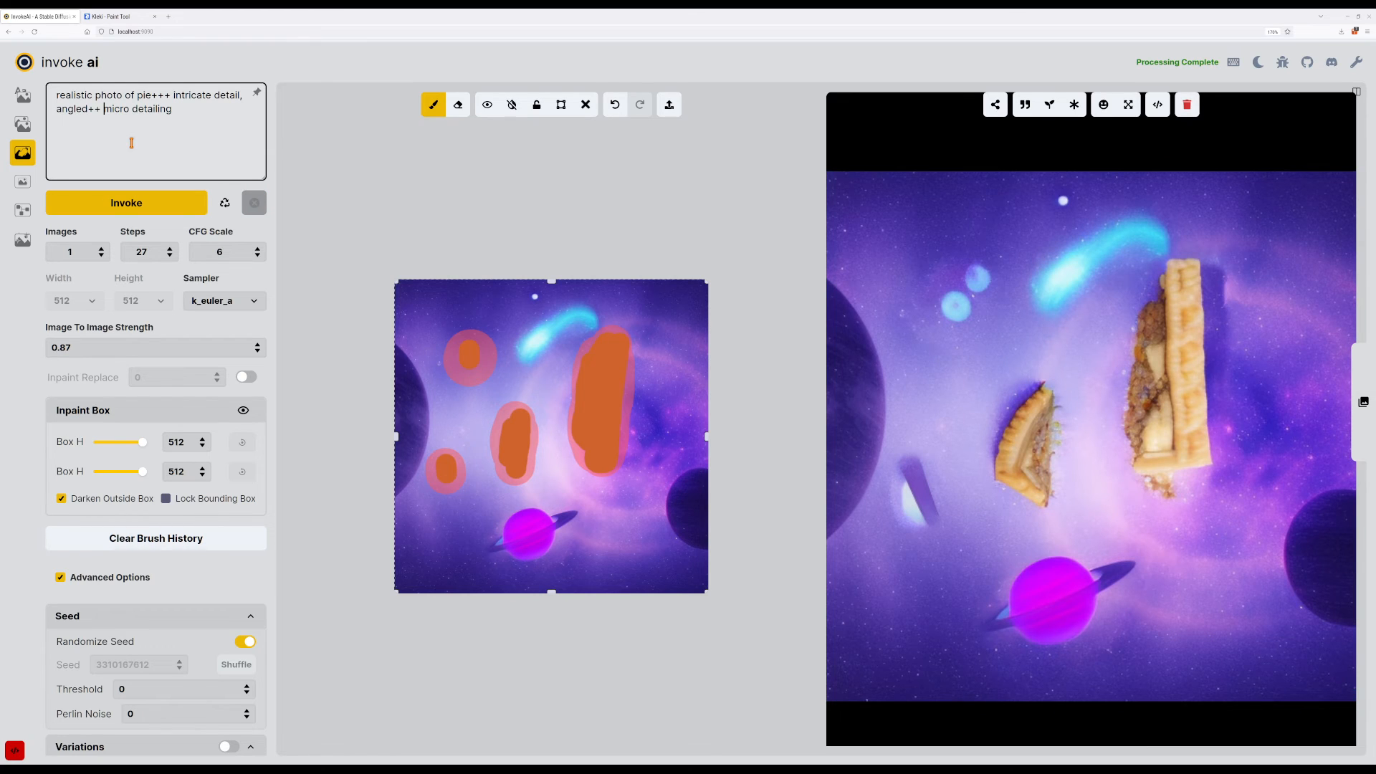
pyautogui.press('Return')
# Lower the CFG scale to 3.5 and generate several more pie inpaintings.
pyautogui.click(260, 256)
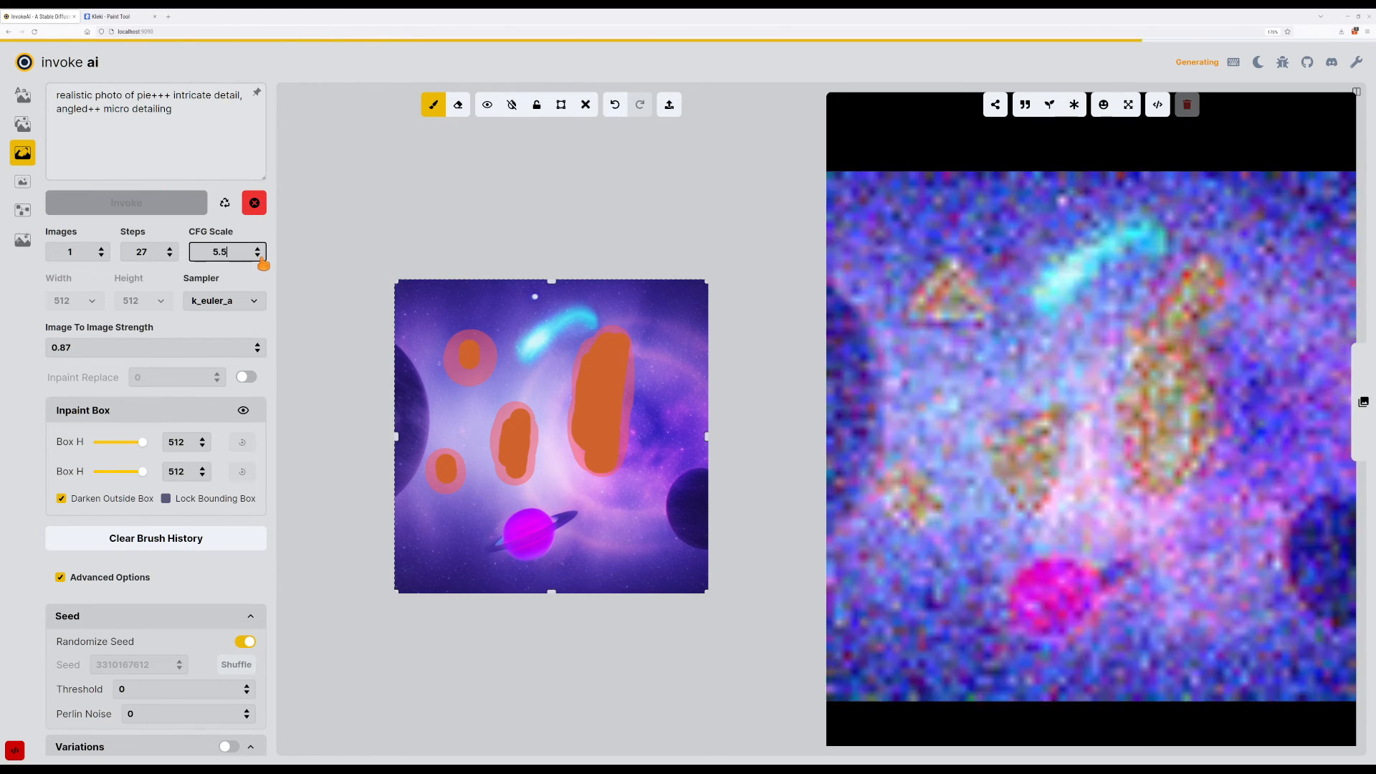
pyautogui.click(260, 257)
pyautogui.click(260, 257)
pyautogui.click(260, 257)
pyautogui.click(260, 257)
pyautogui.click(179, 205)
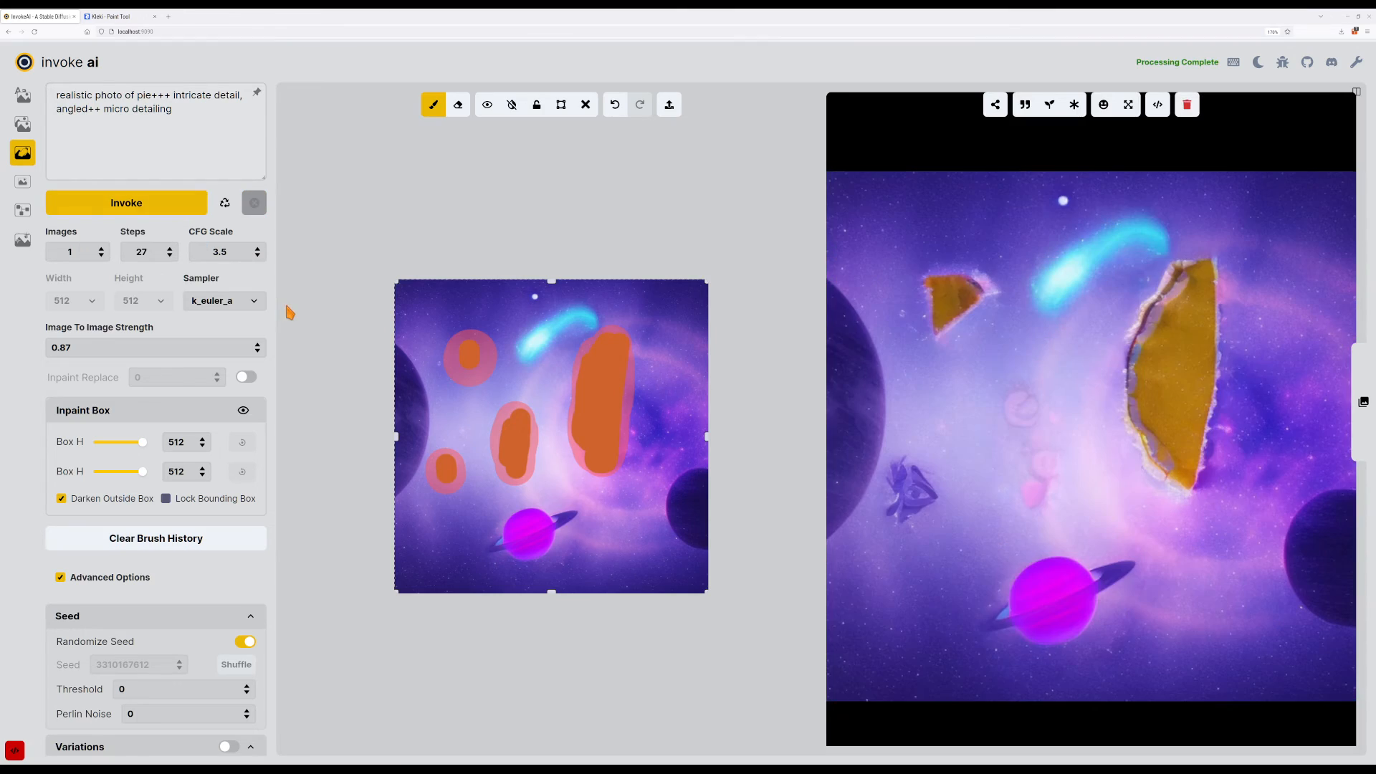
pyautogui.press('Return')
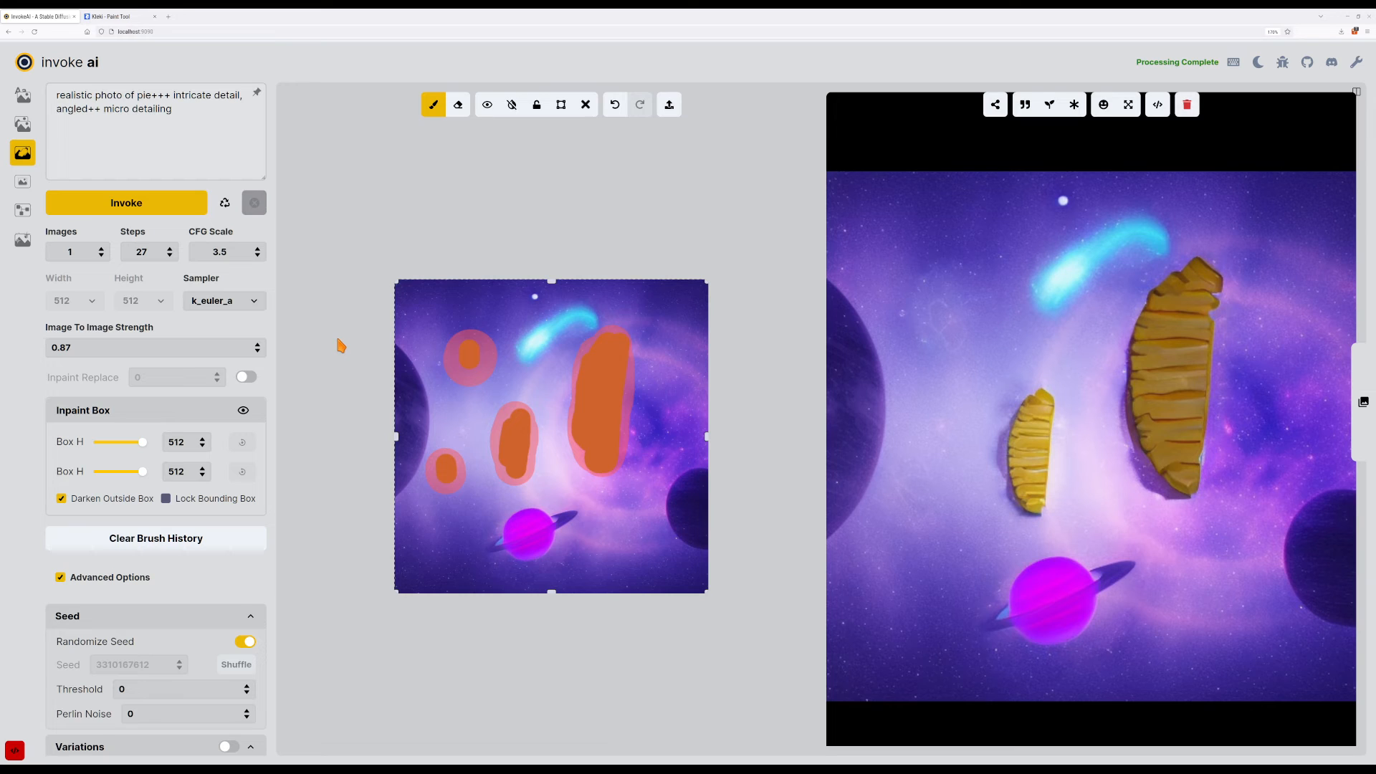
pyautogui.press('Return')
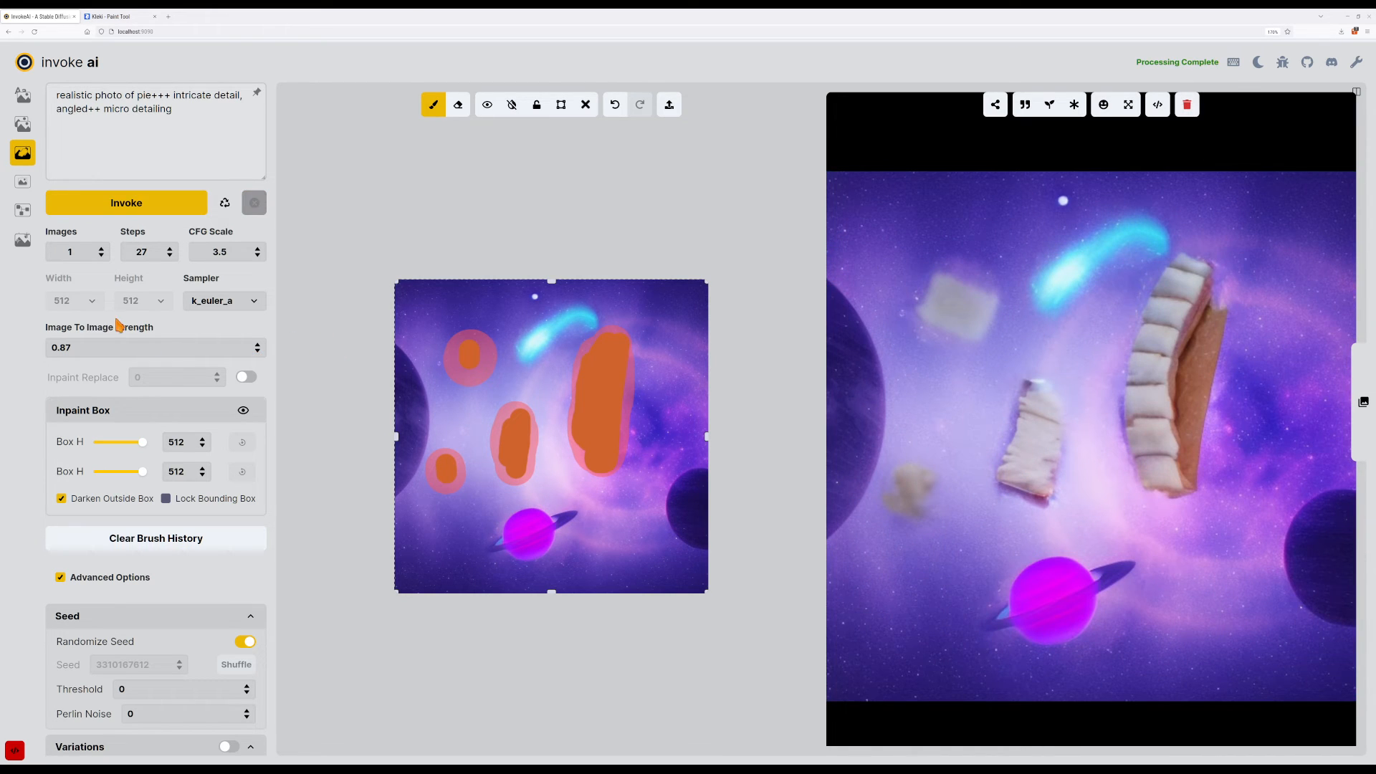
pyautogui.press('Return')
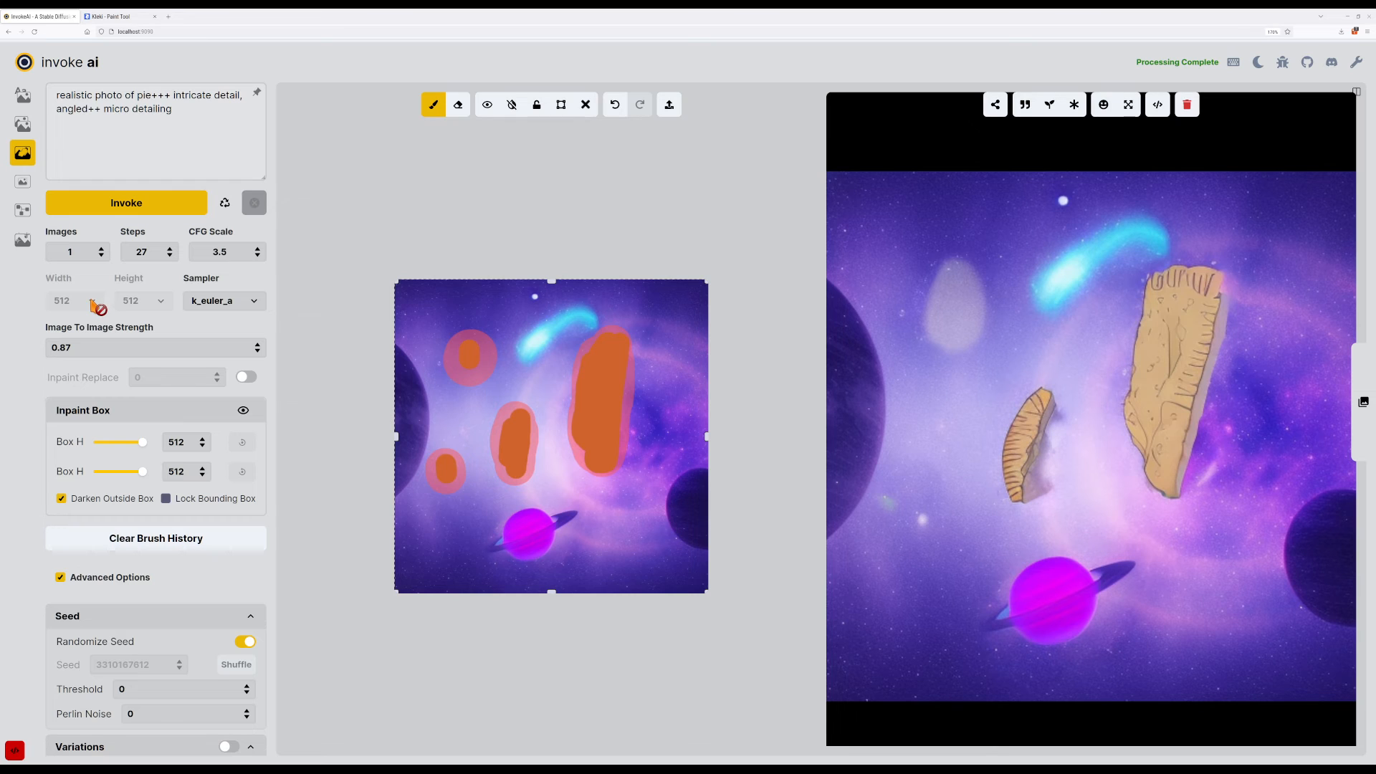
# Remove "realistic photo of" from the prompt, leaving "pie+++ intricate detail, angled++ micro detailing".
pyautogui.doubleClick(115, 96)
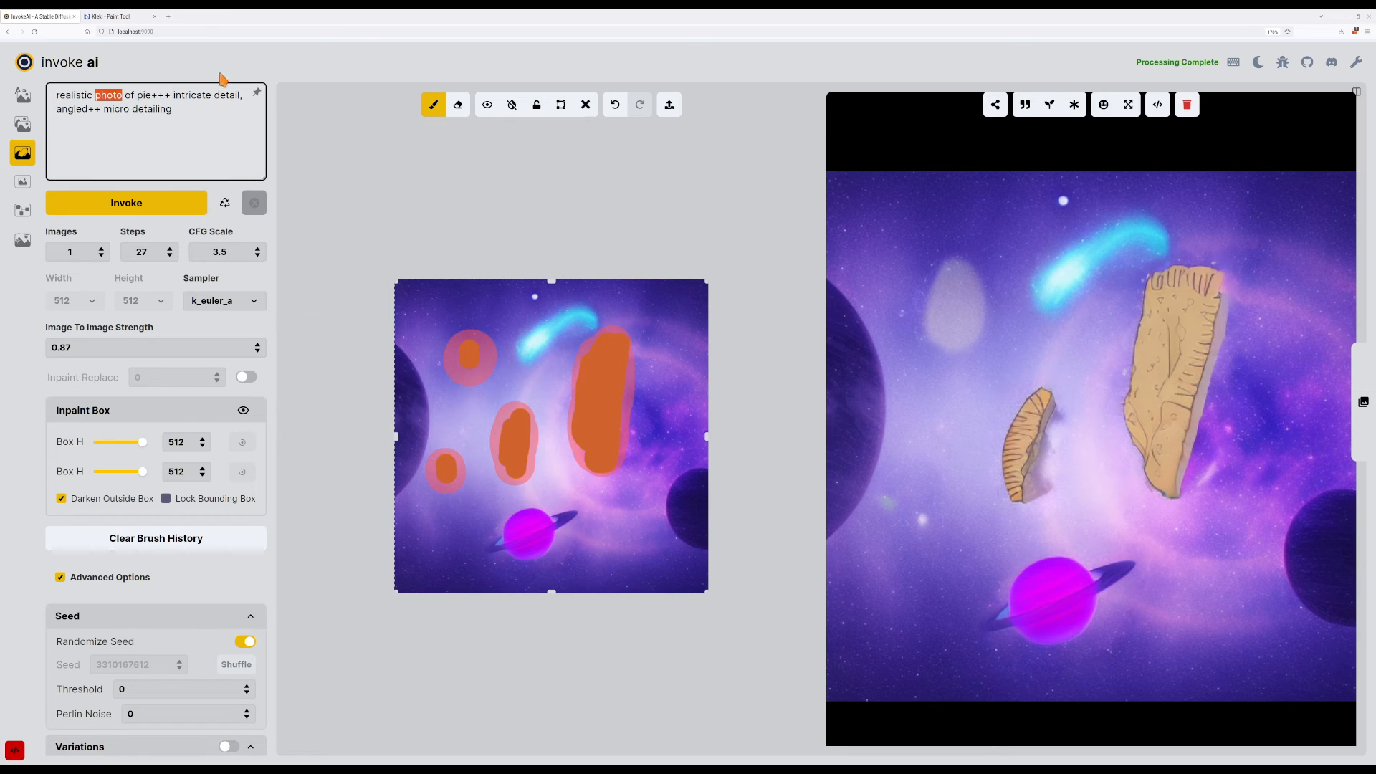
pyautogui.hotkey('shift', 'Home')
pyautogui.press('BackSpace')
pyautogui.press('Delete')
pyautogui.press('Delete')
pyautogui.press('Delete')
pyautogui.press('Delete')
pyautogui.press('Delete')
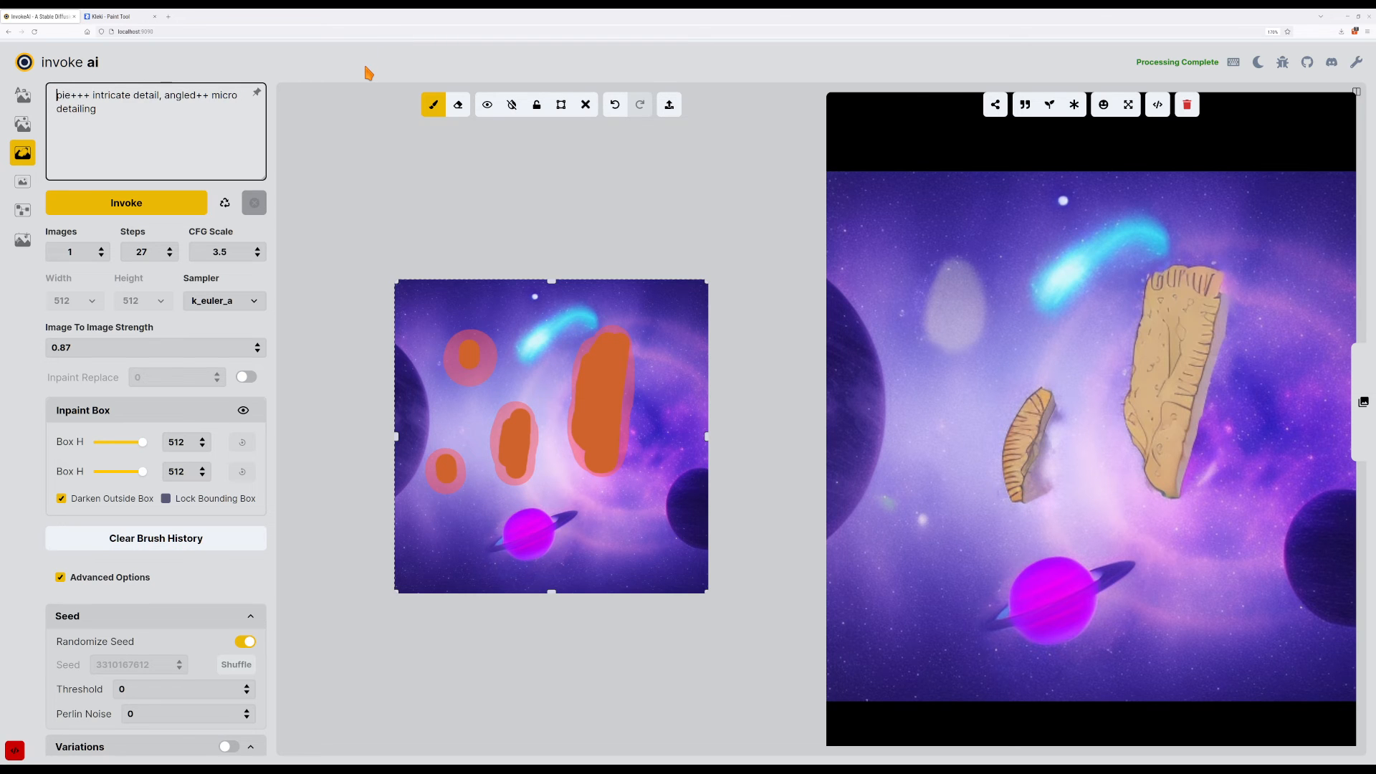
# Generate a long series of pie inpaintings over the masked blobs with the shortened prompt.
pyautogui.hotkey('ctrl', 'Return')
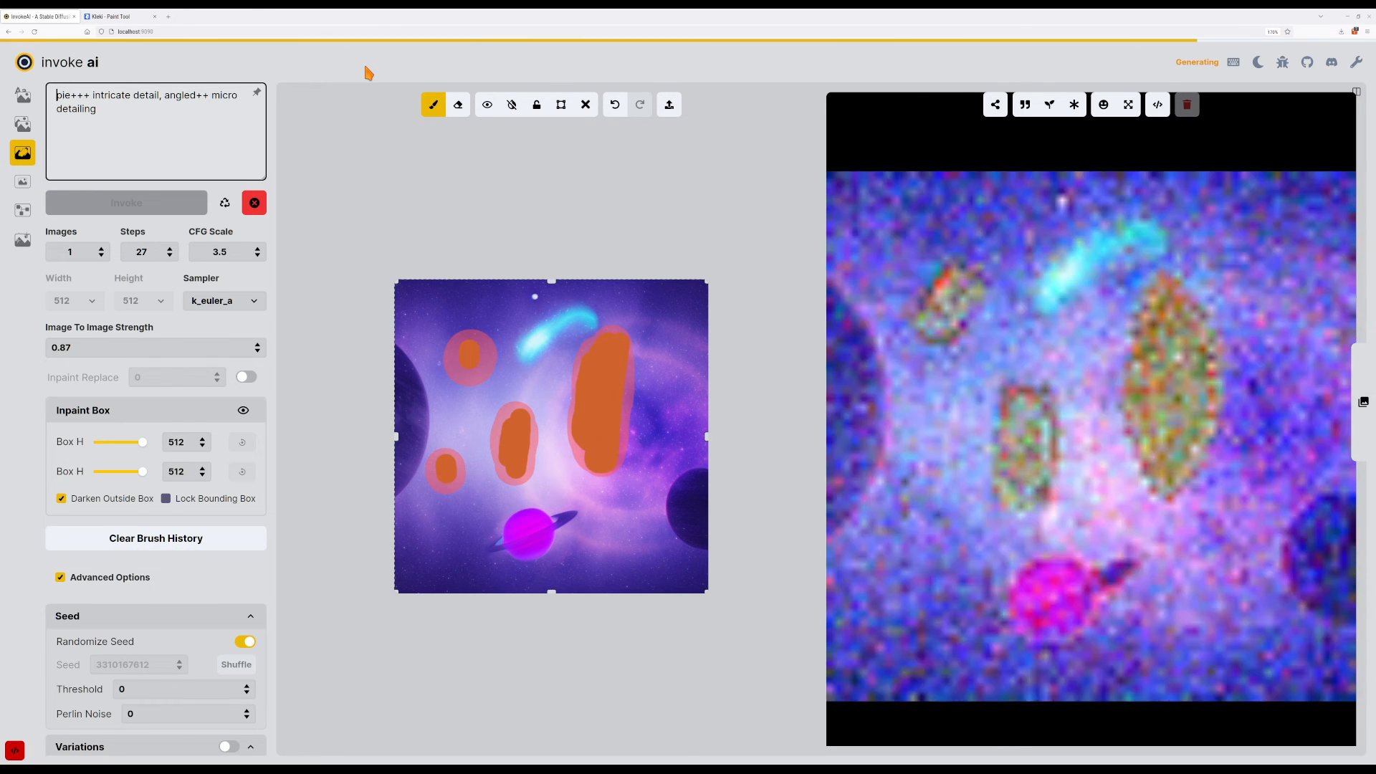
pyautogui.hotkey('ctrl', 'Return')
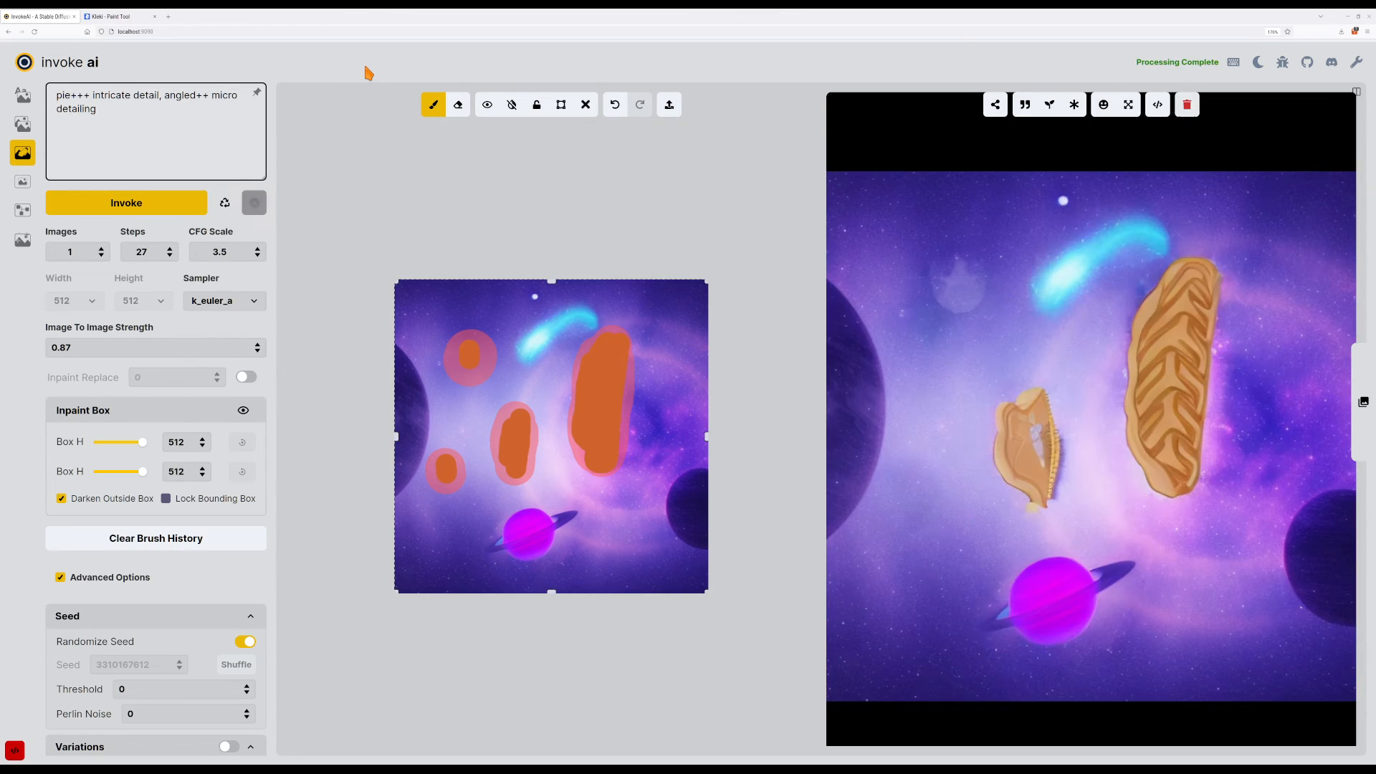
pyautogui.hotkey('ctrl', 'Return')
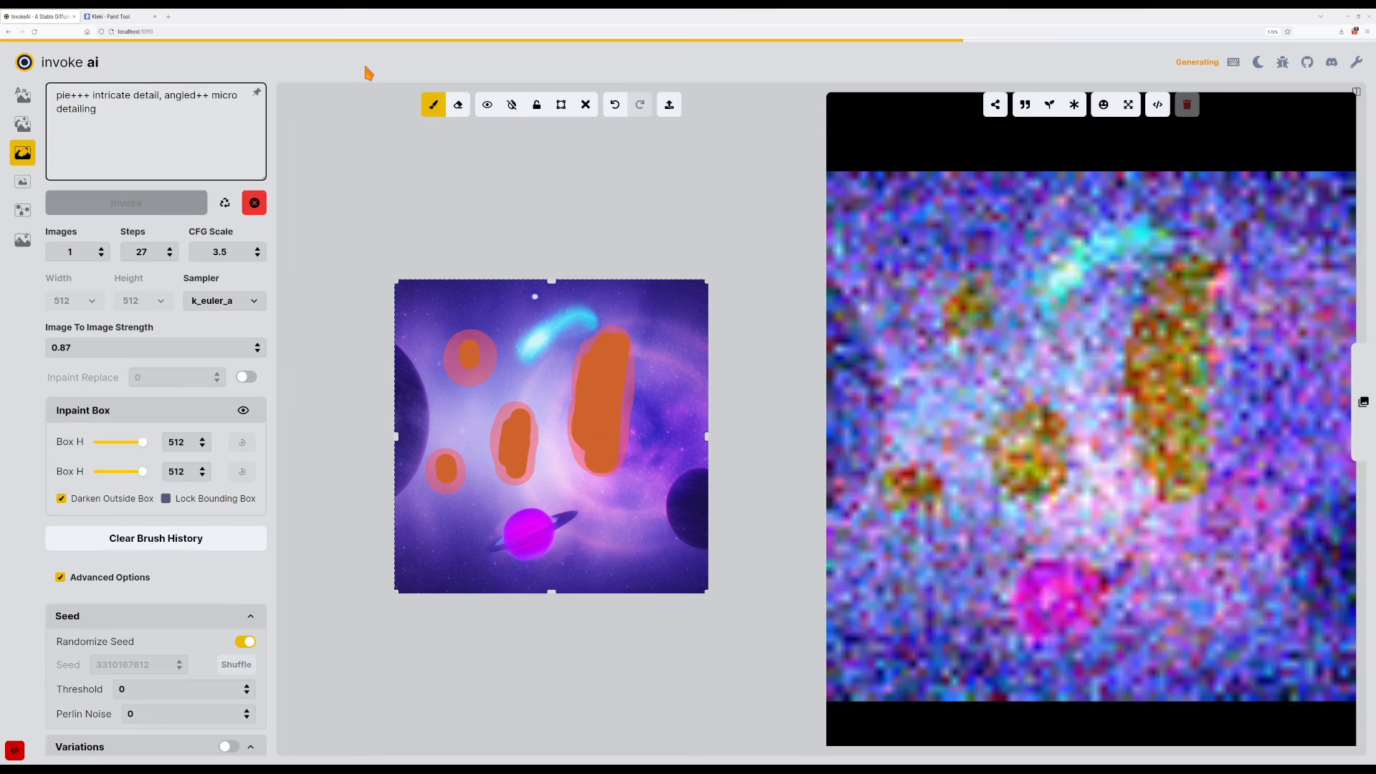
pyautogui.hotkey('ctrl', 'Return')
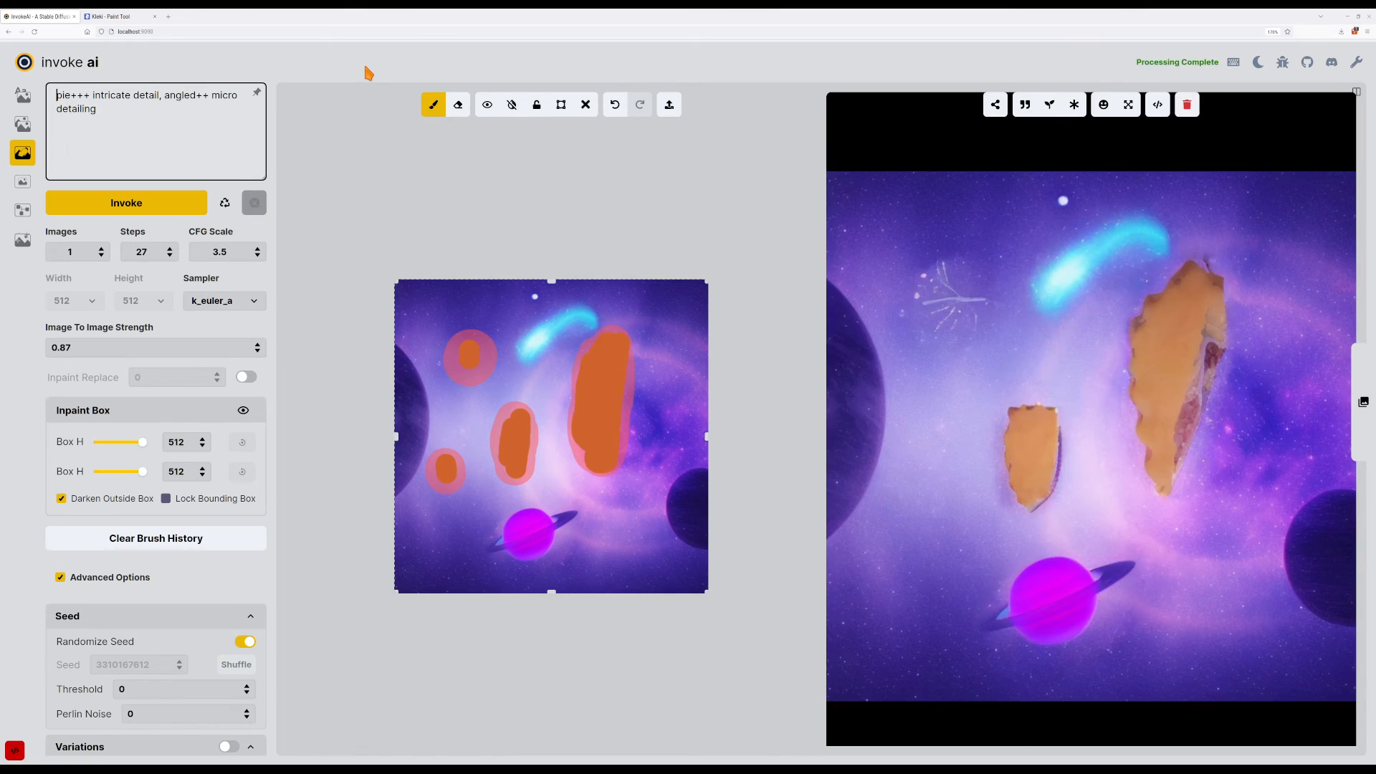
pyautogui.hotkey('ctrl', 'Return')
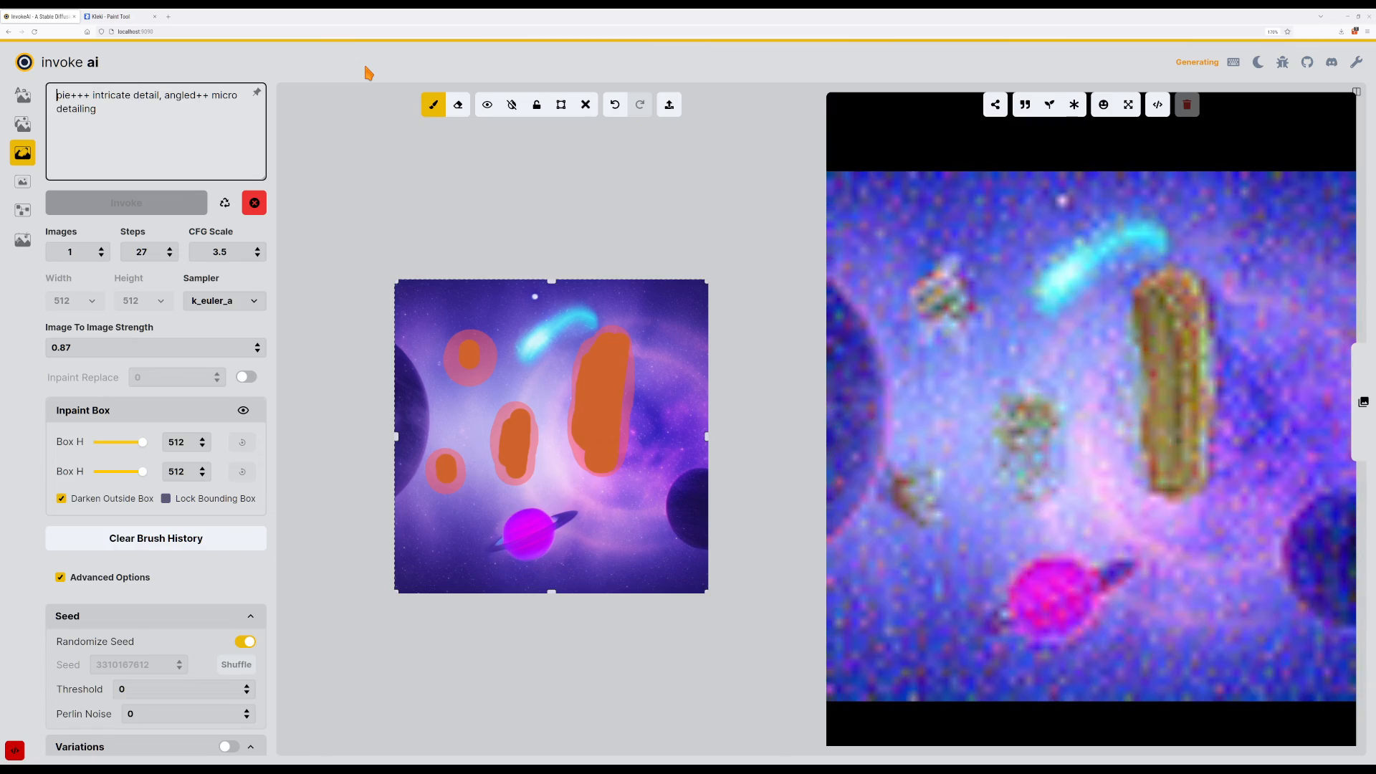
pyautogui.hotkey('ctrl', 'Return')
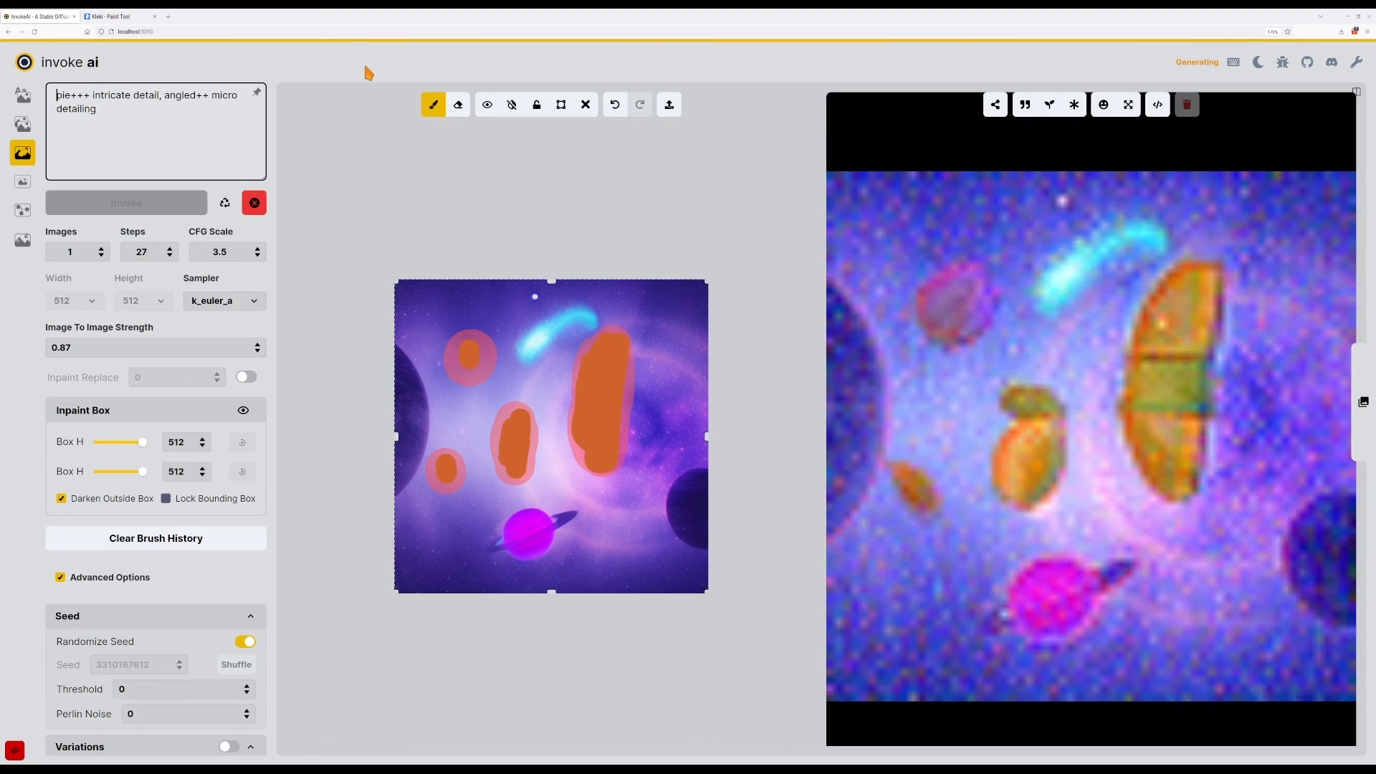
pyautogui.hotkey('ctrl', 'Return')
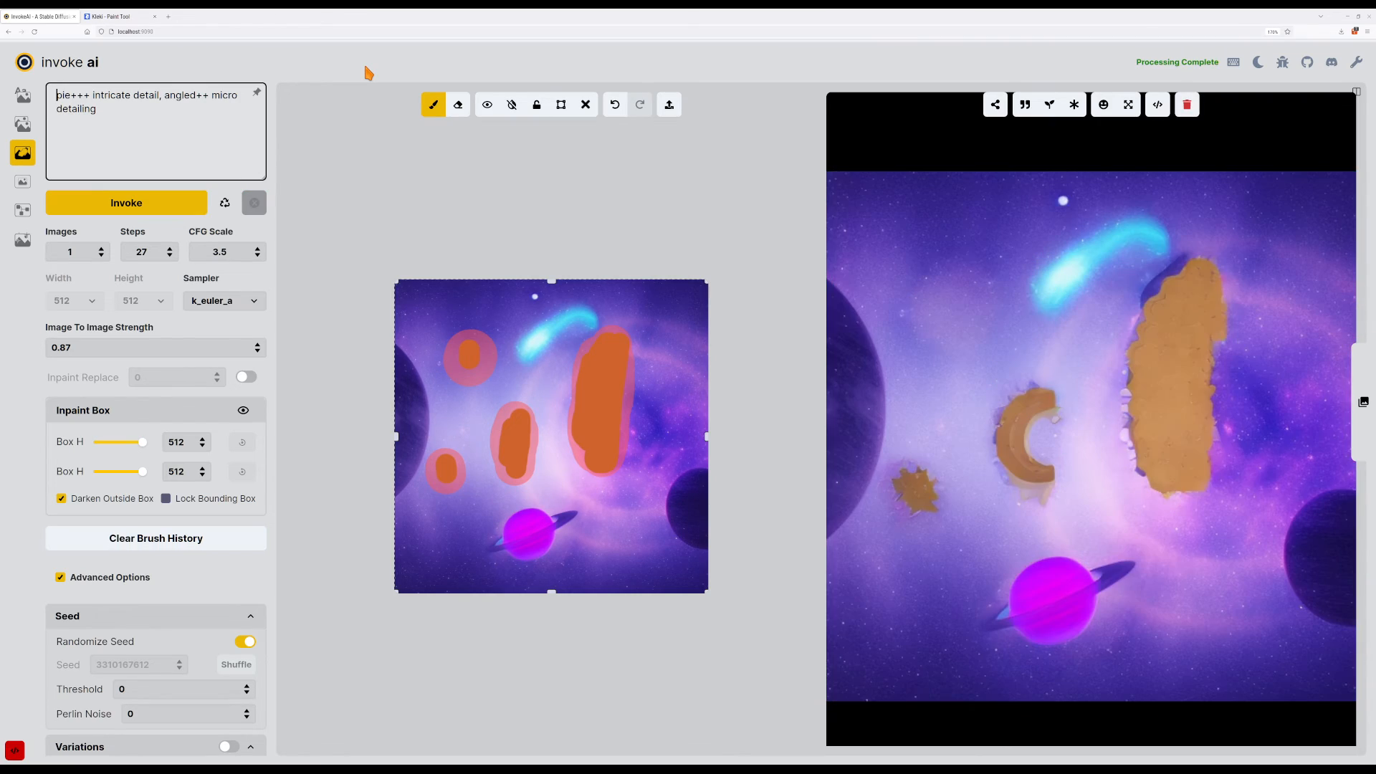
pyautogui.hotkey('ctrl', 'Return')
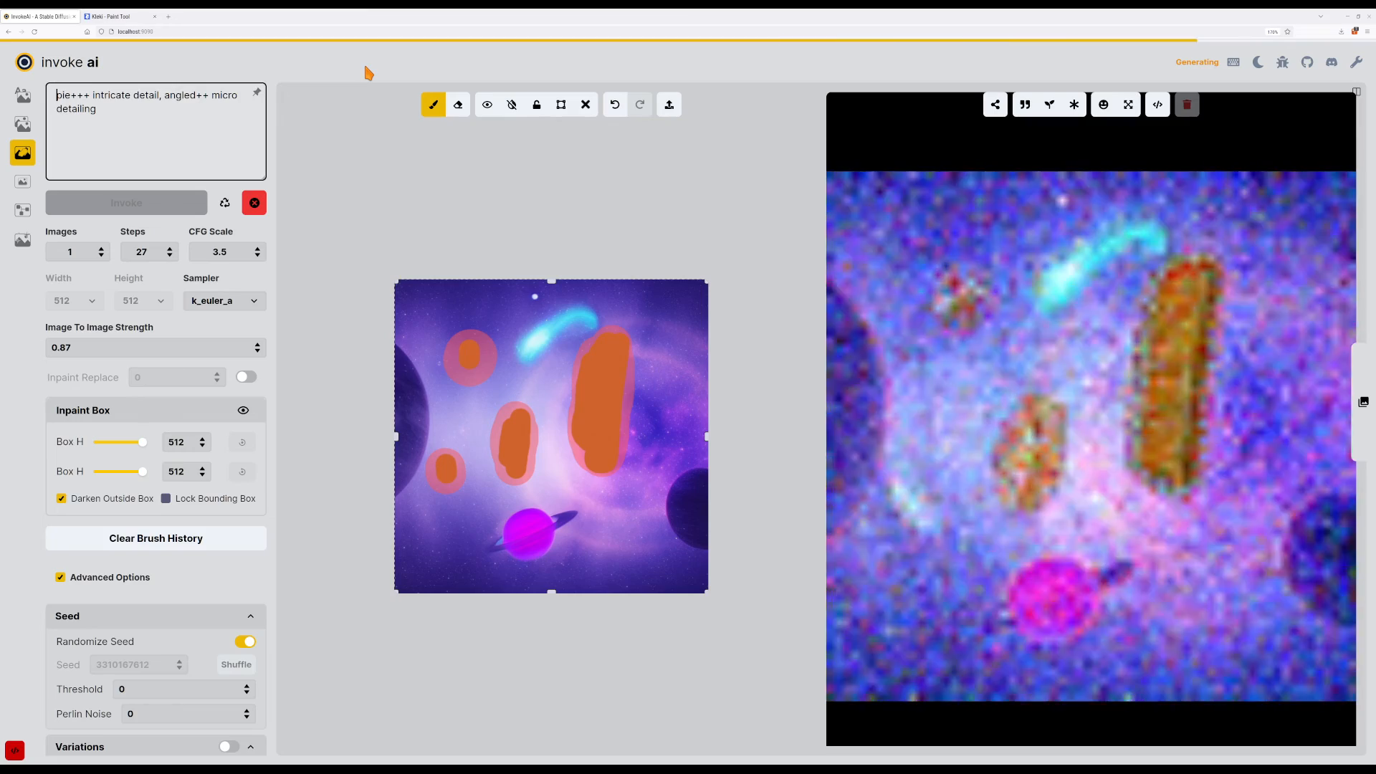
pyautogui.hotkey('ctrl', 'Return')
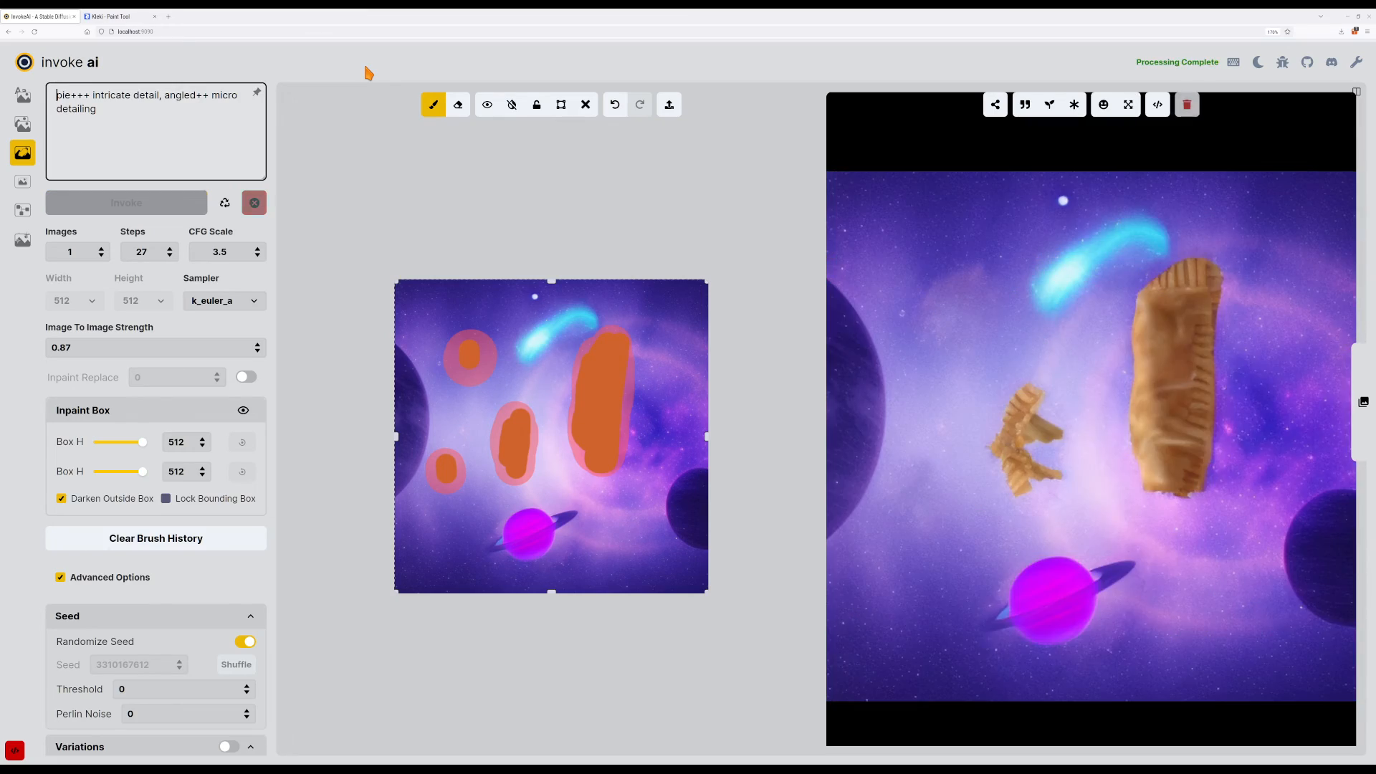
pyautogui.hotkey('ctrl', 'Return')
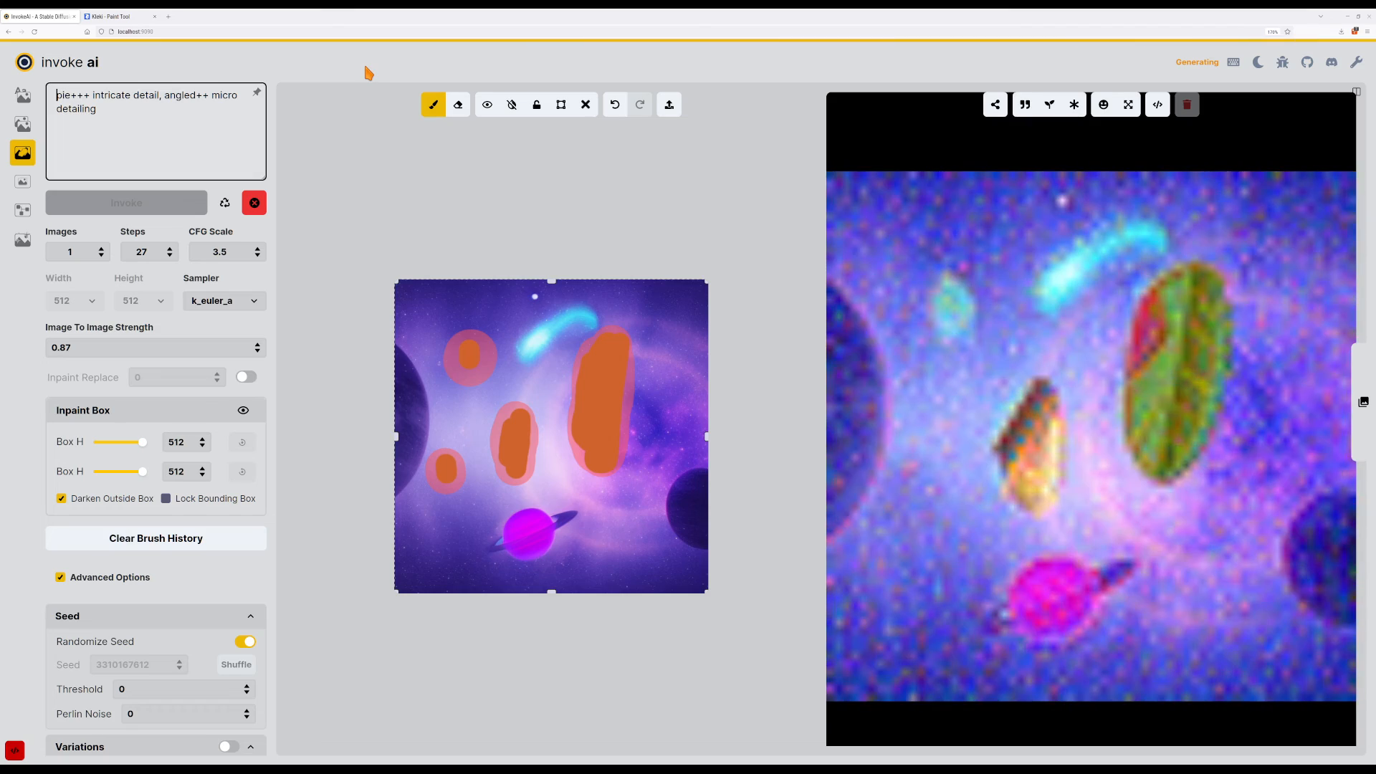
pyautogui.hotkey('ctrl', 'Return')
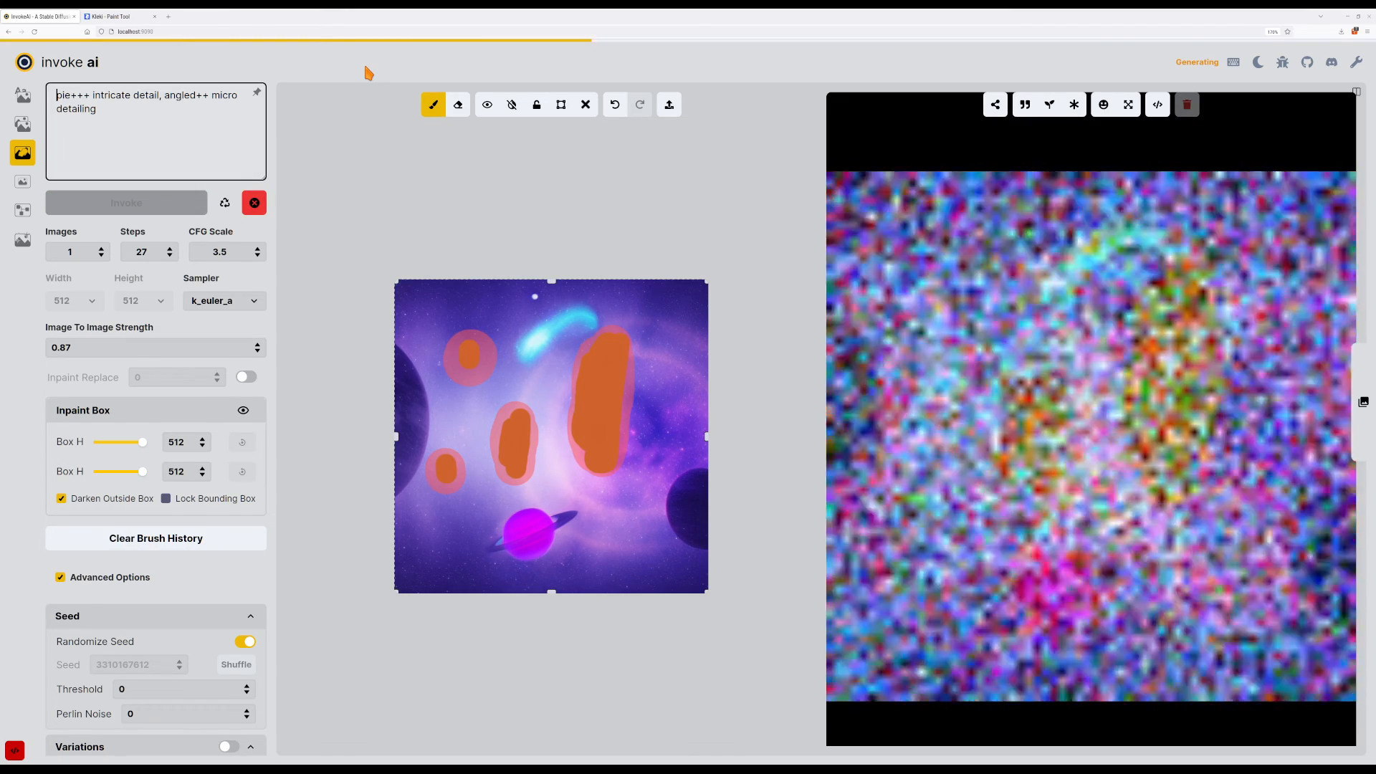
pyautogui.hotkey('ctrl', 'Return')
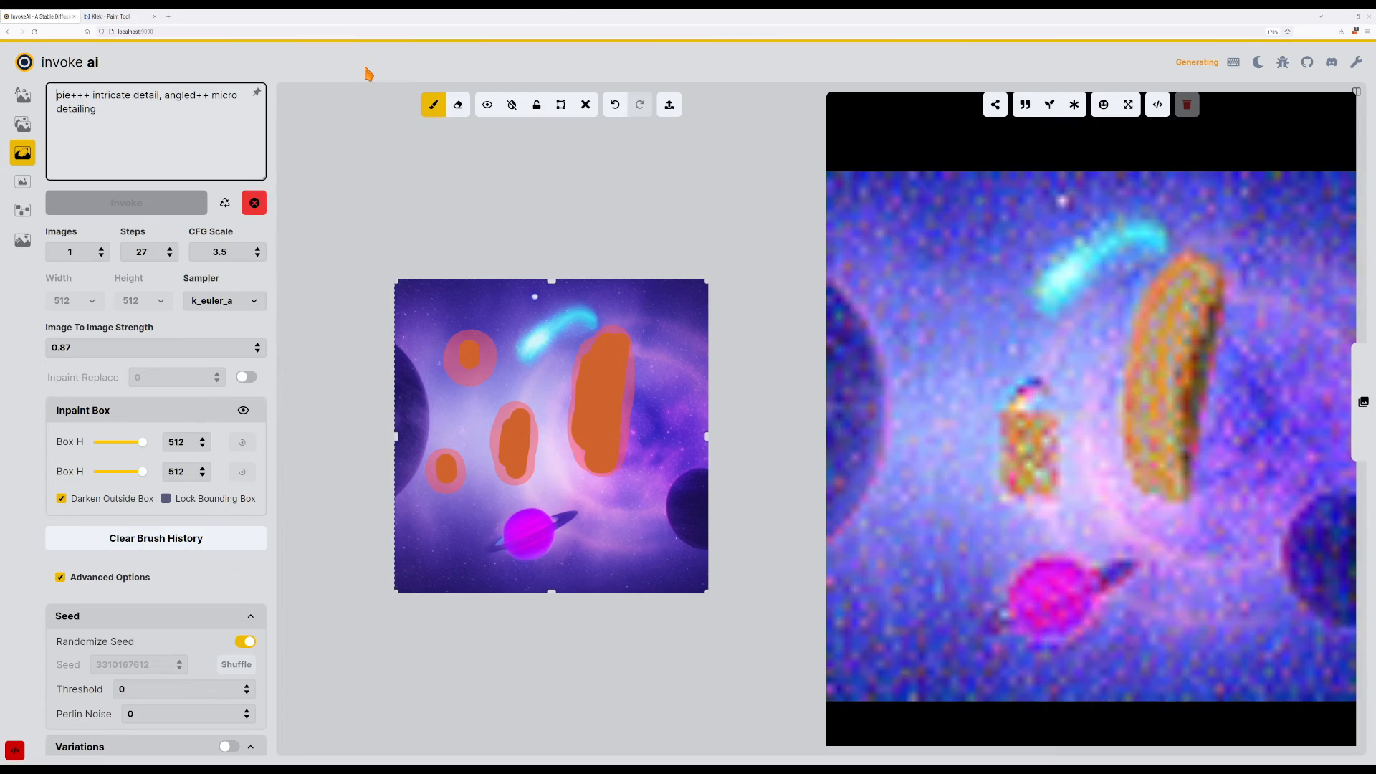
pyautogui.hotkey('ctrl', 'Return')
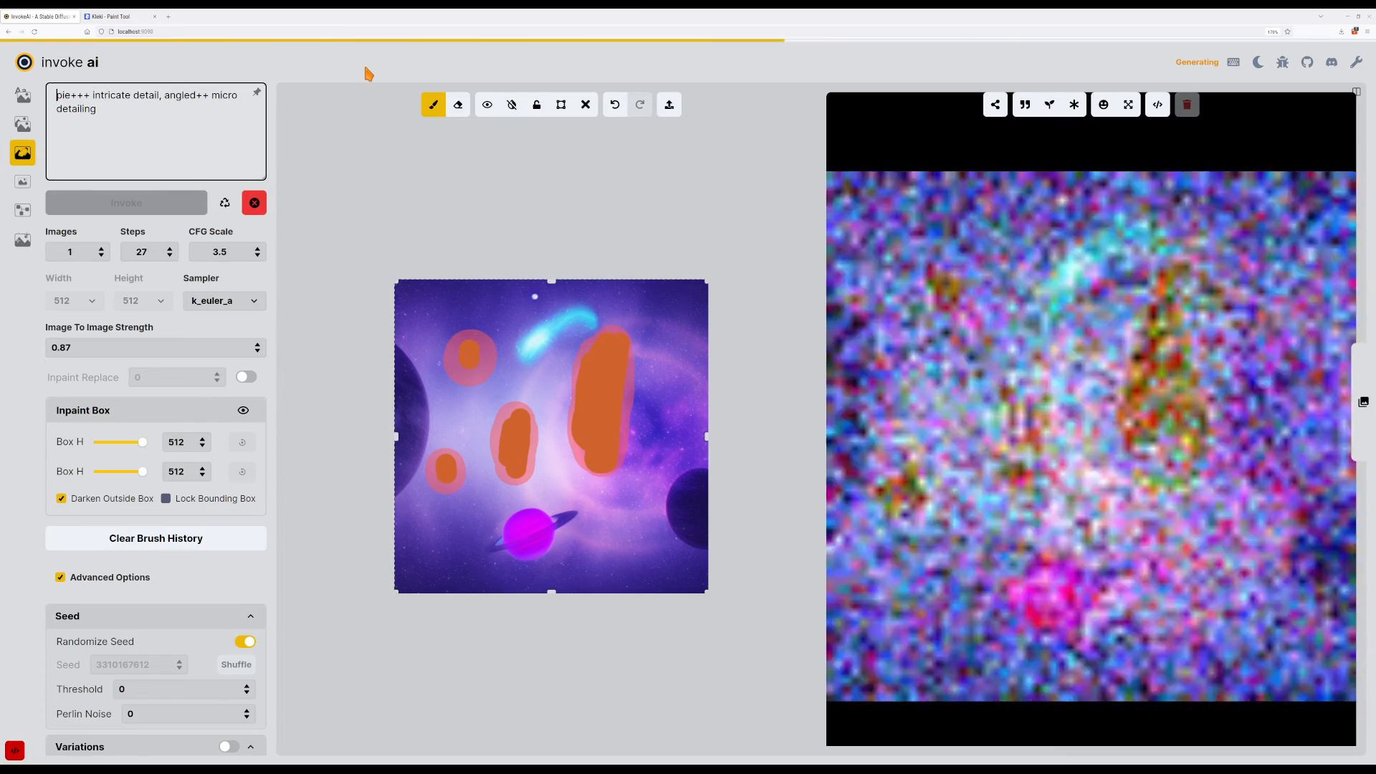
# Switch the sampler to ddim and generate another pie inpainting.
pyautogui.click(224, 301)
pyautogui.click(211, 320)
pyautogui.click(188, 214)
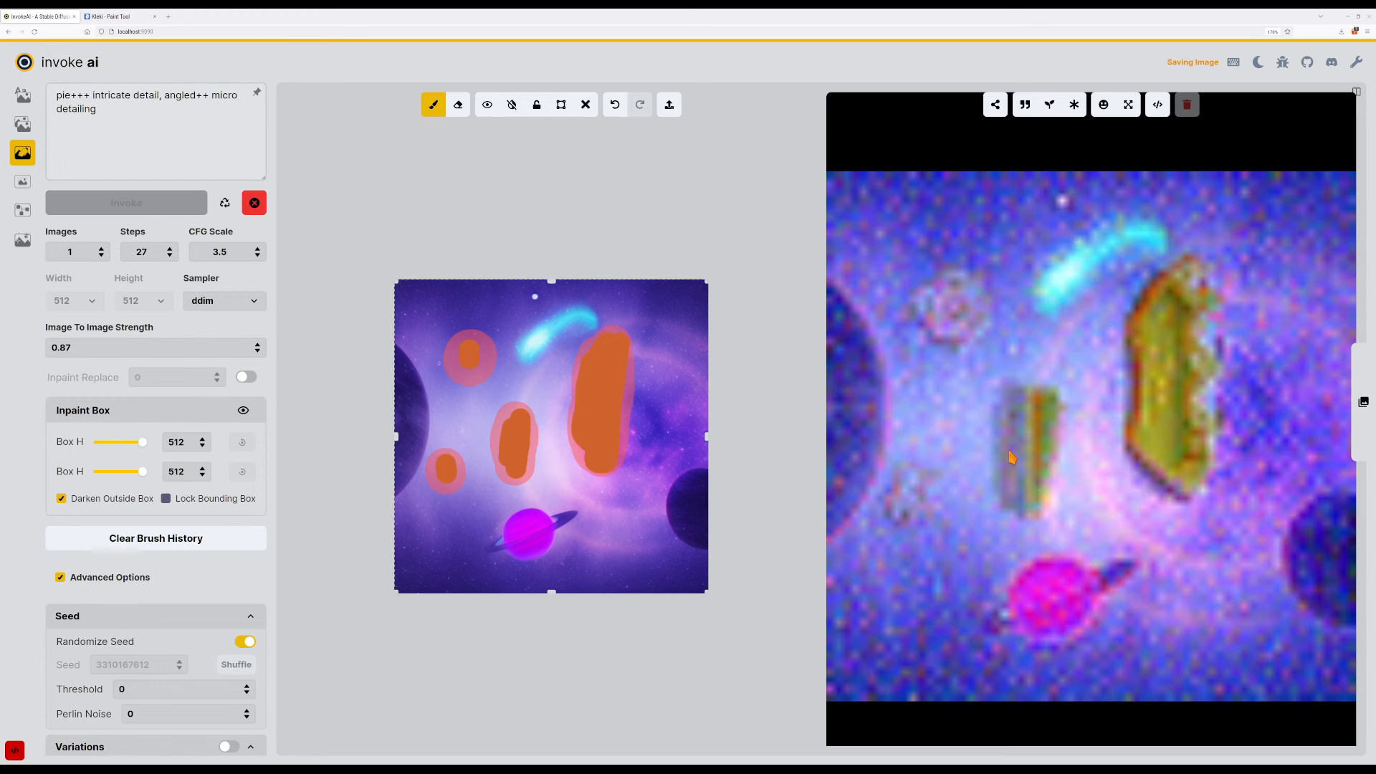
pyautogui.click(186, 207)
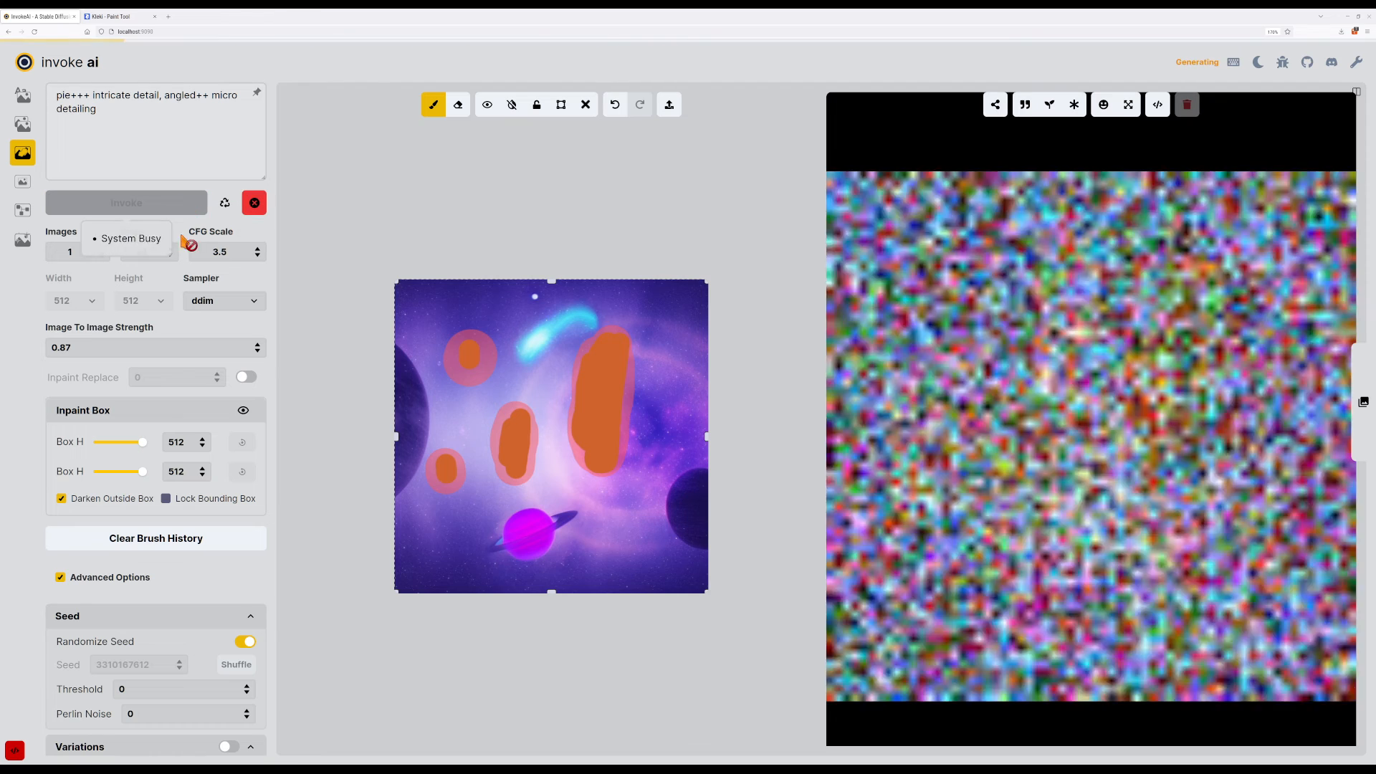
# Raise the image to image strength to 0.91 and generate a series of pie inpaintings.
pyautogui.click(256, 344)
pyautogui.click(256, 344)
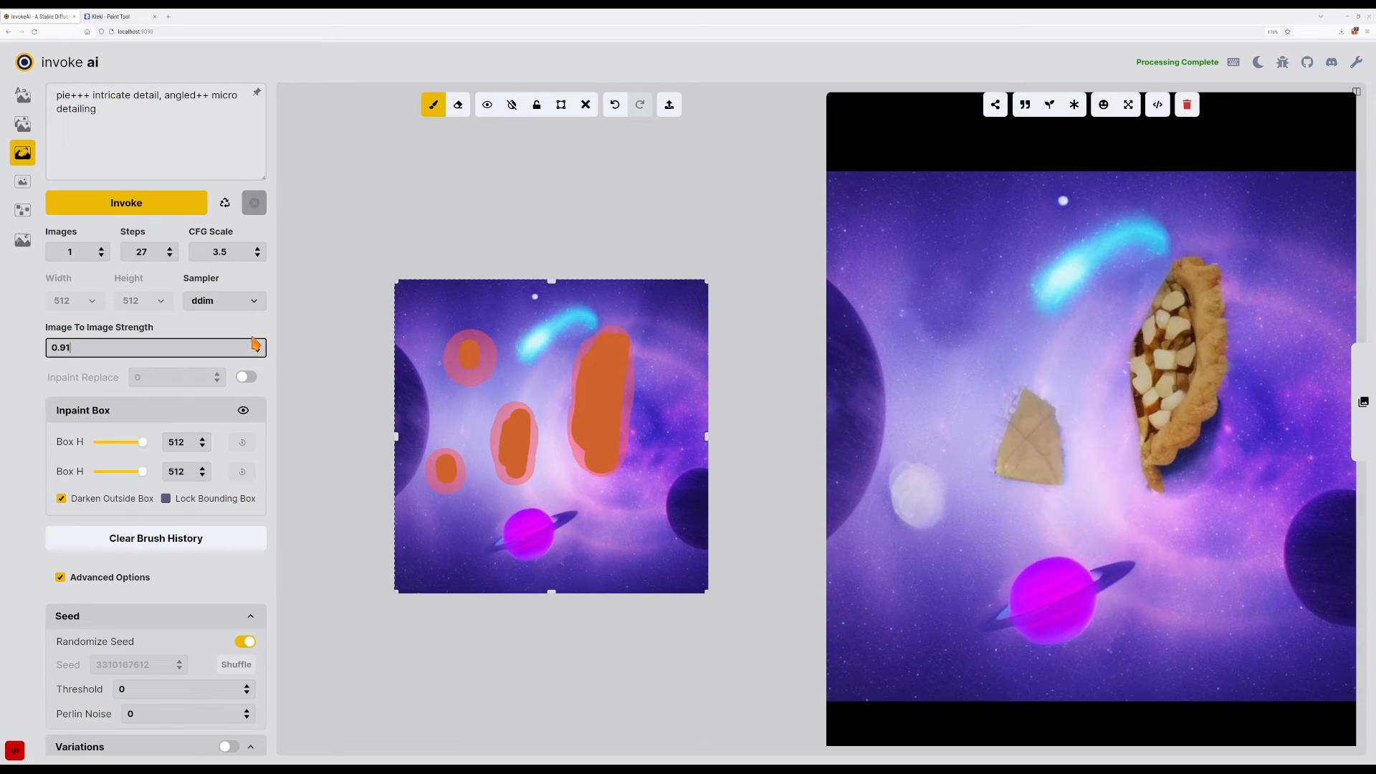
pyautogui.click(125, 204)
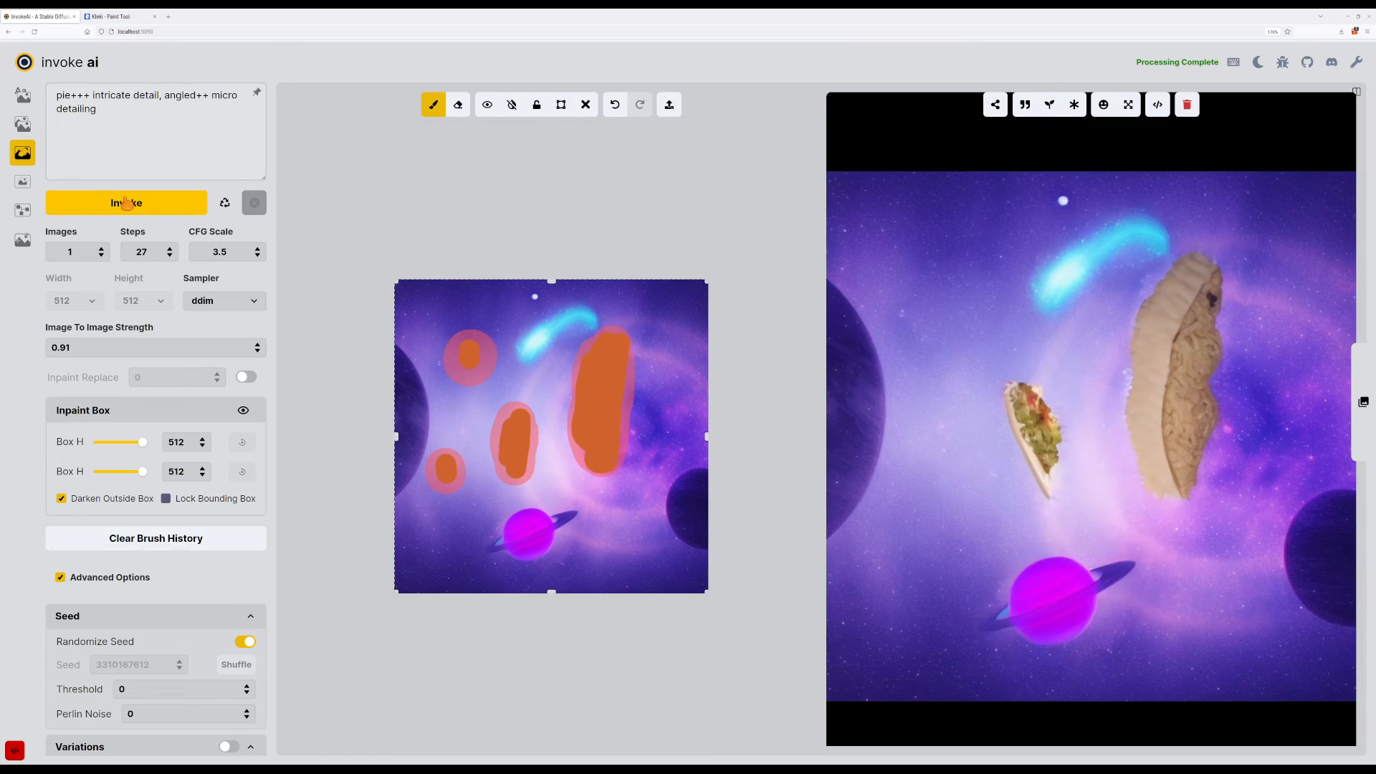
pyautogui.click(129, 205)
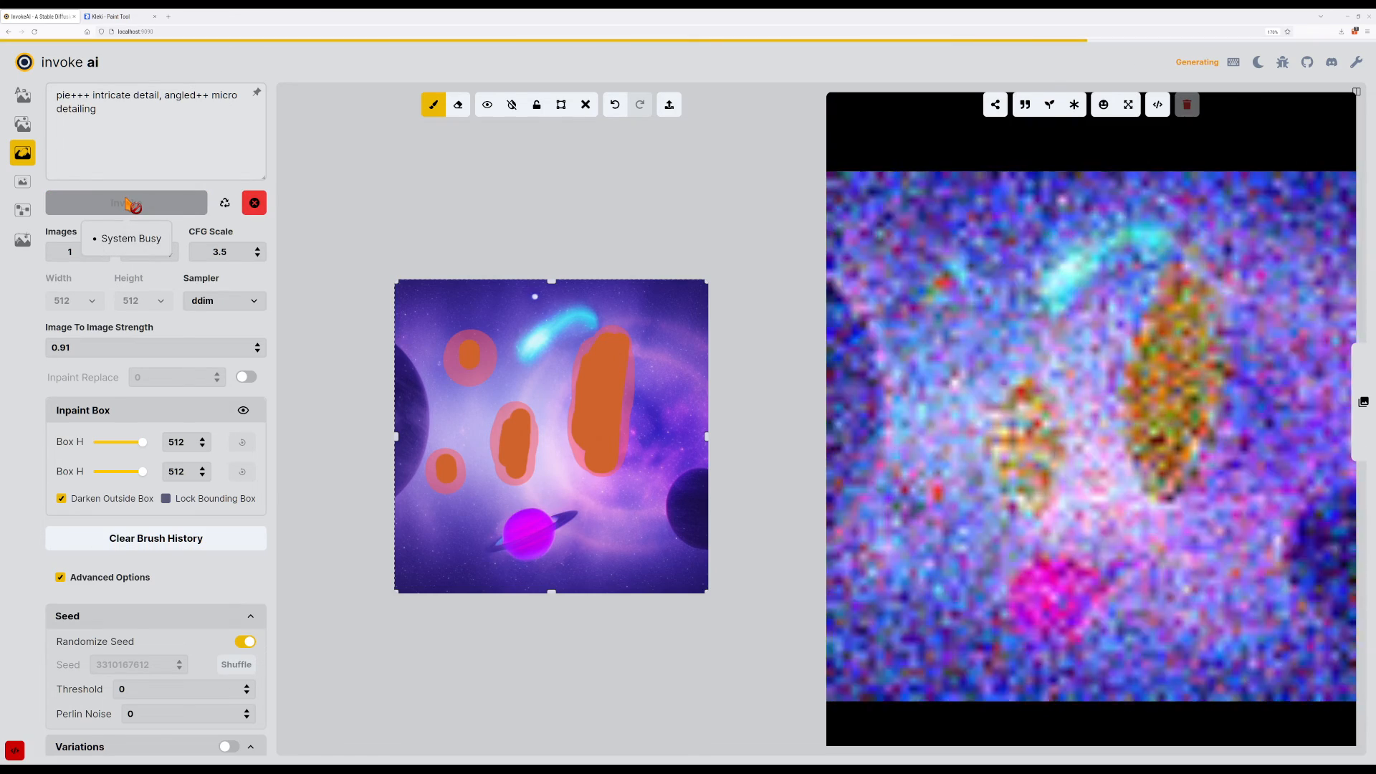
pyautogui.click(131, 205)
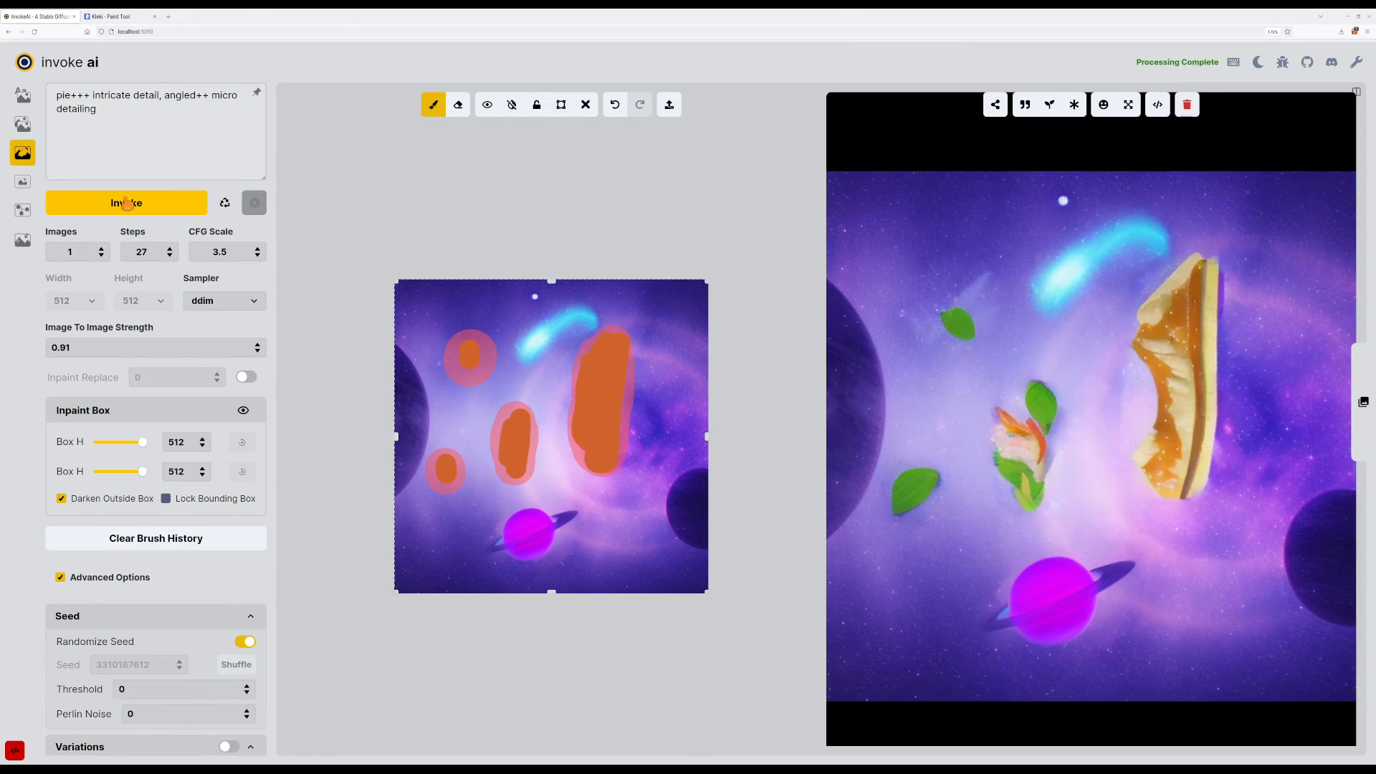
pyautogui.click(131, 204)
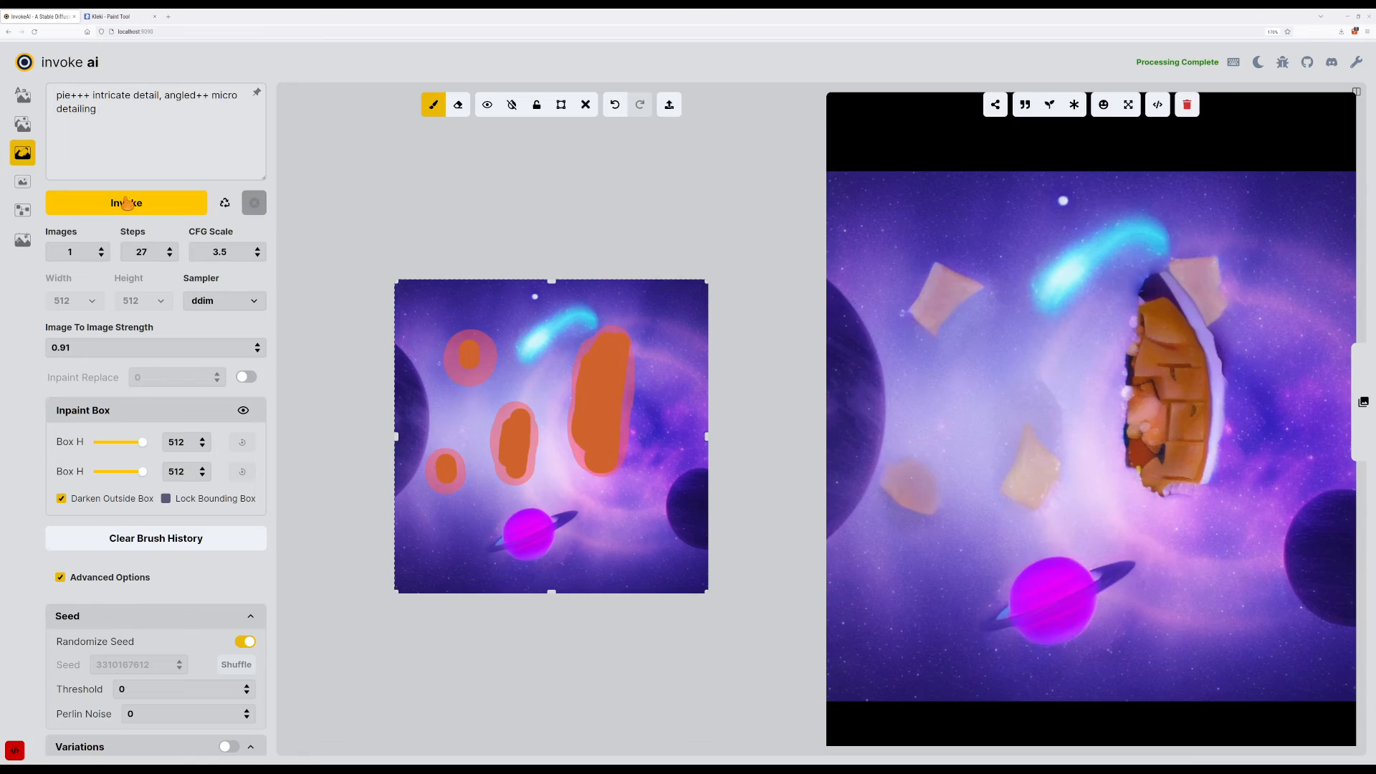
pyautogui.click(127, 203)
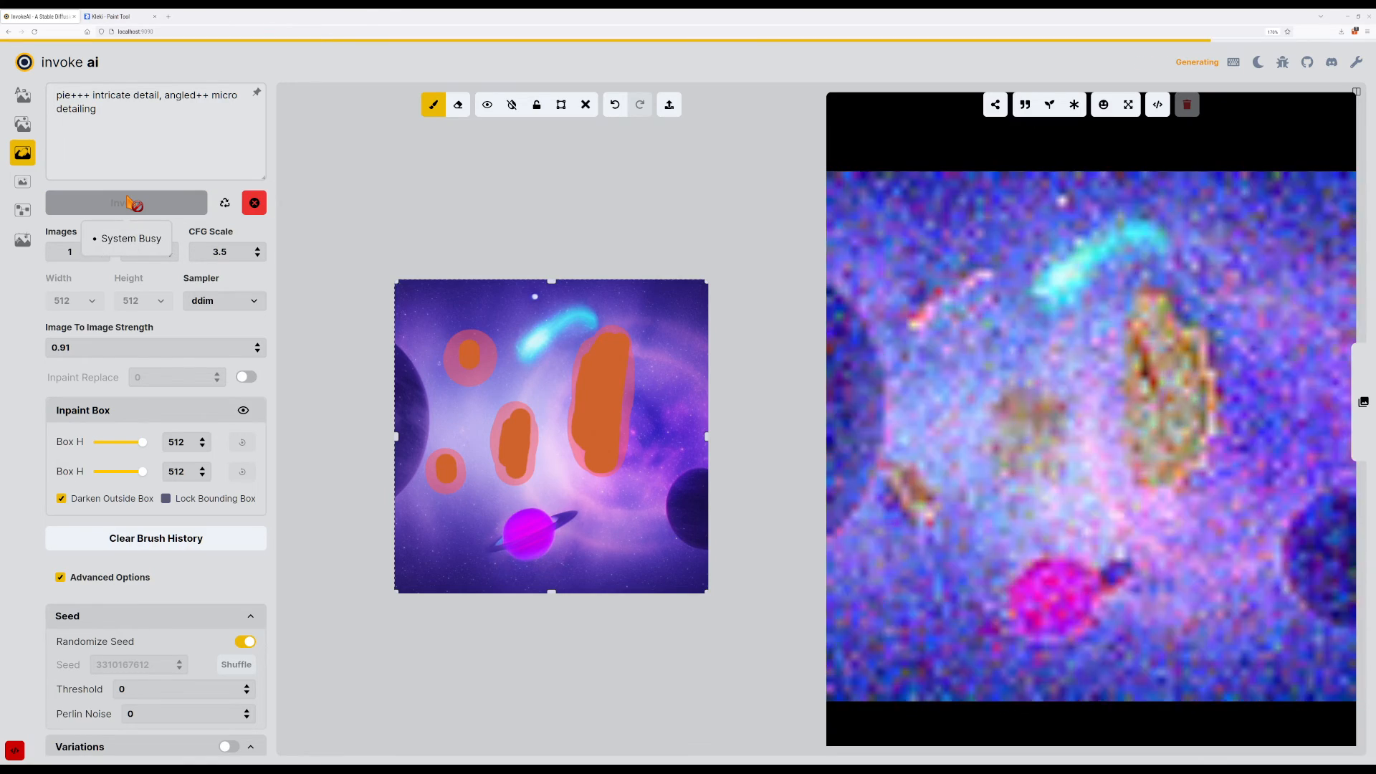
pyautogui.click(128, 202)
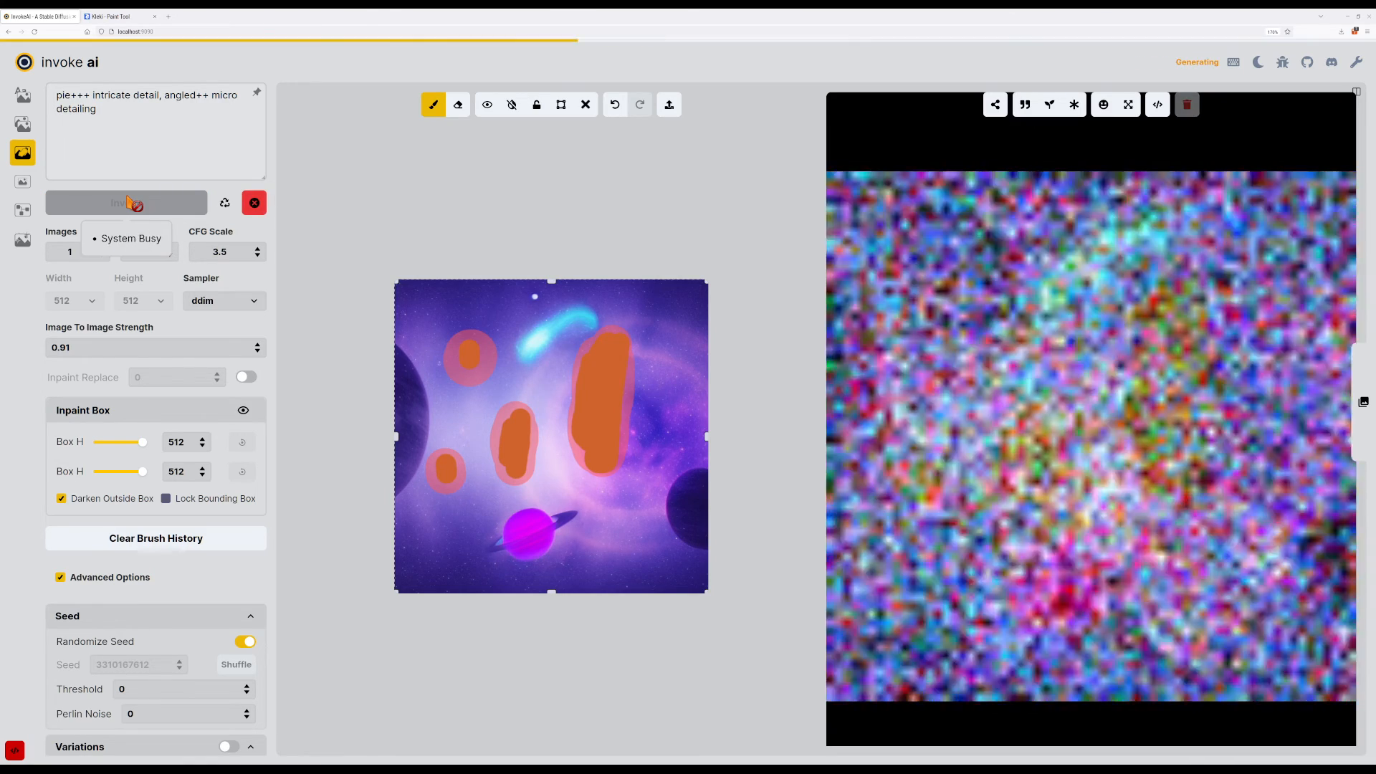
pyautogui.click(130, 204)
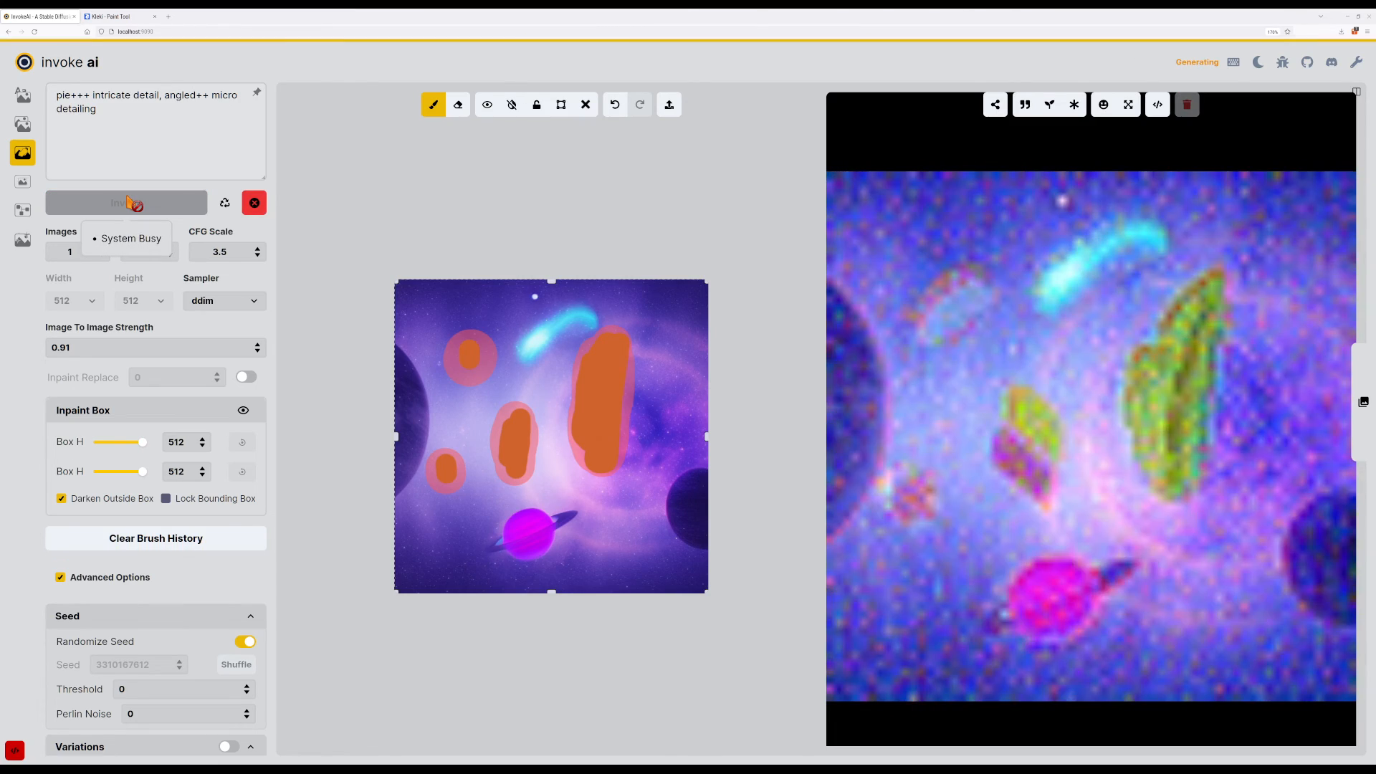
pyautogui.click(128, 202)
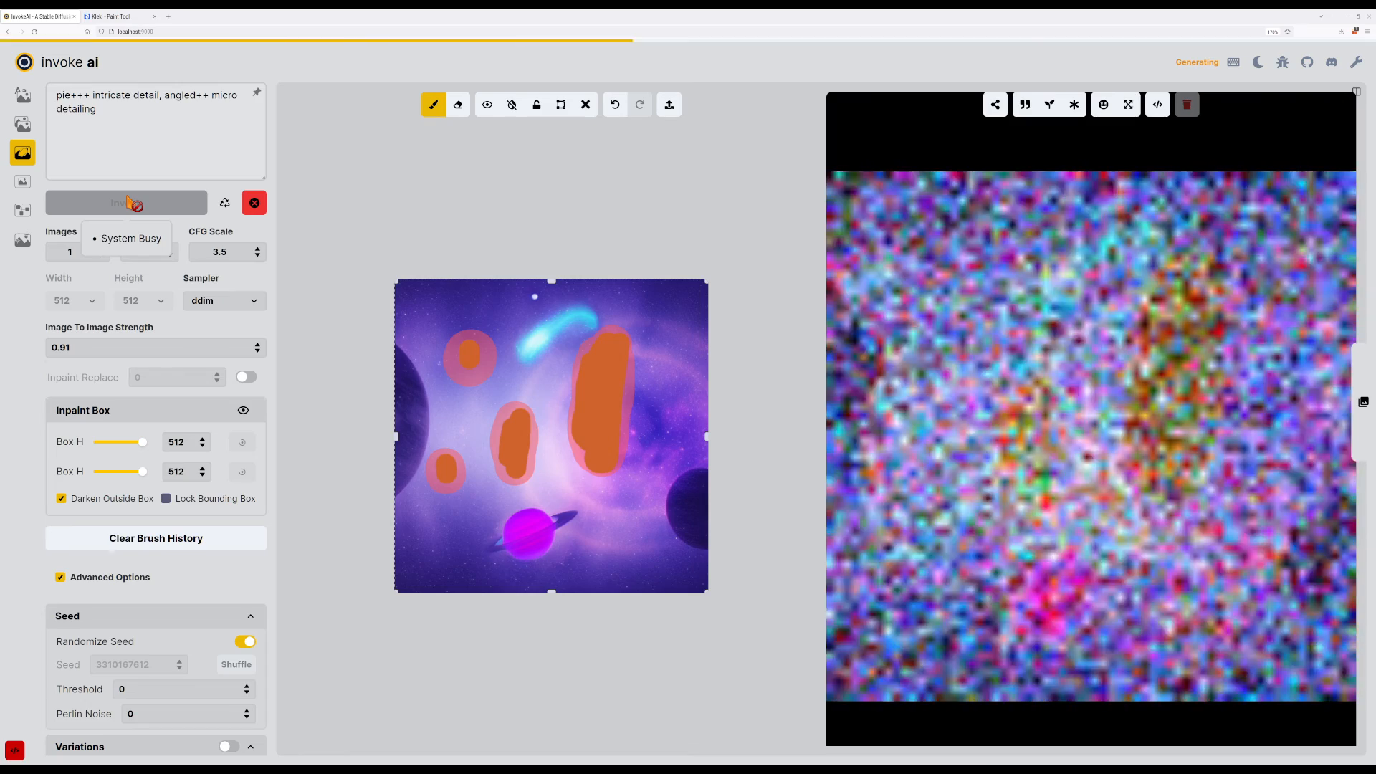
pyautogui.click(129, 203)
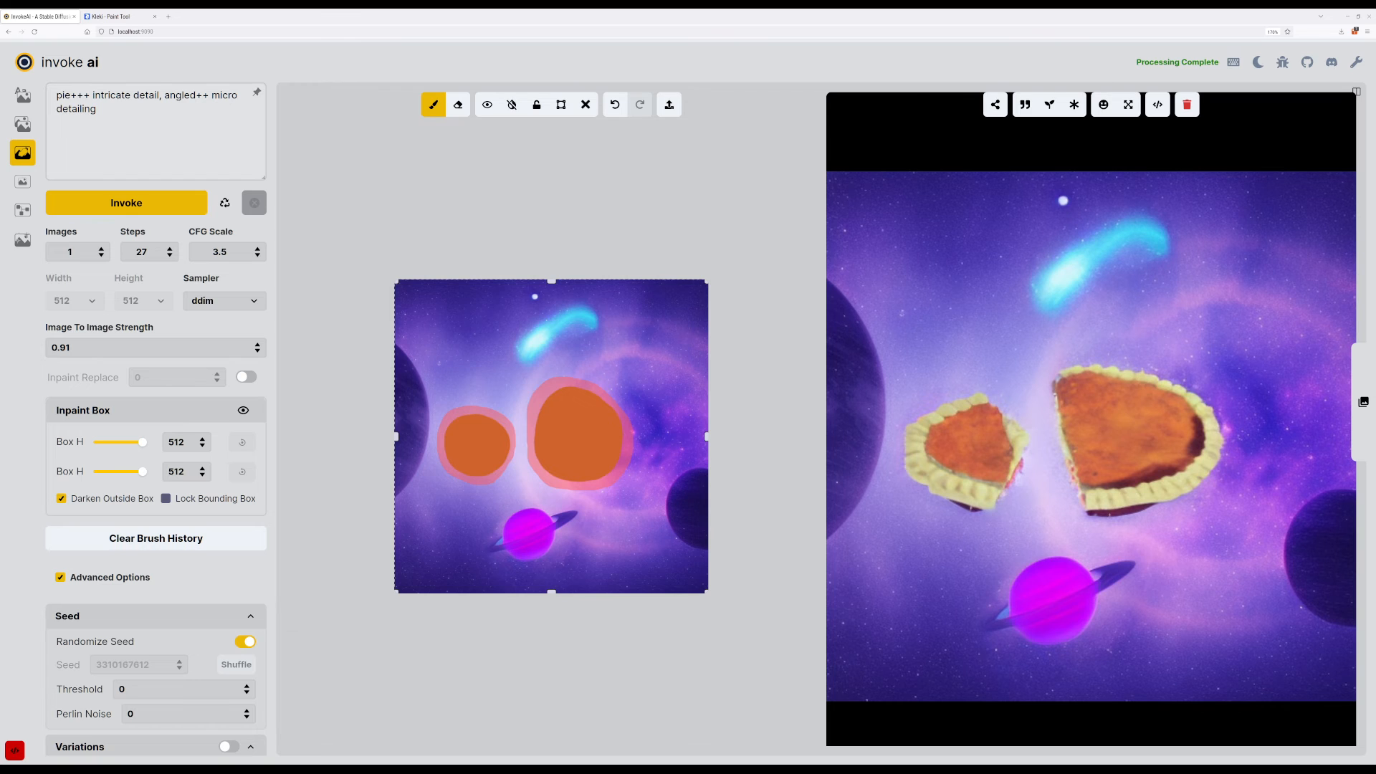
# Check the two round brown blobs in the Kleki painting and compare the pie inpaintings generated from them in InvokeAI.
pyautogui.click(114, 17)
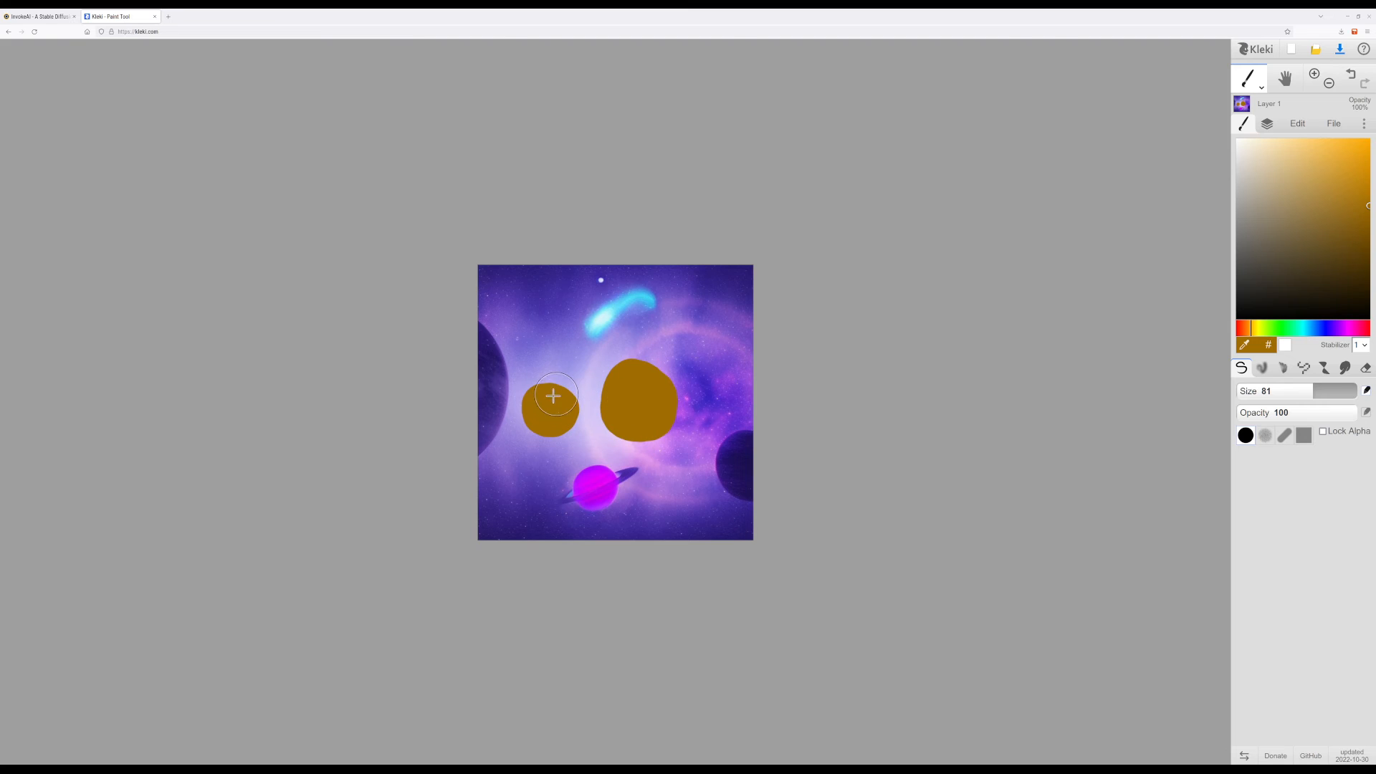
pyautogui.click(52, 18)
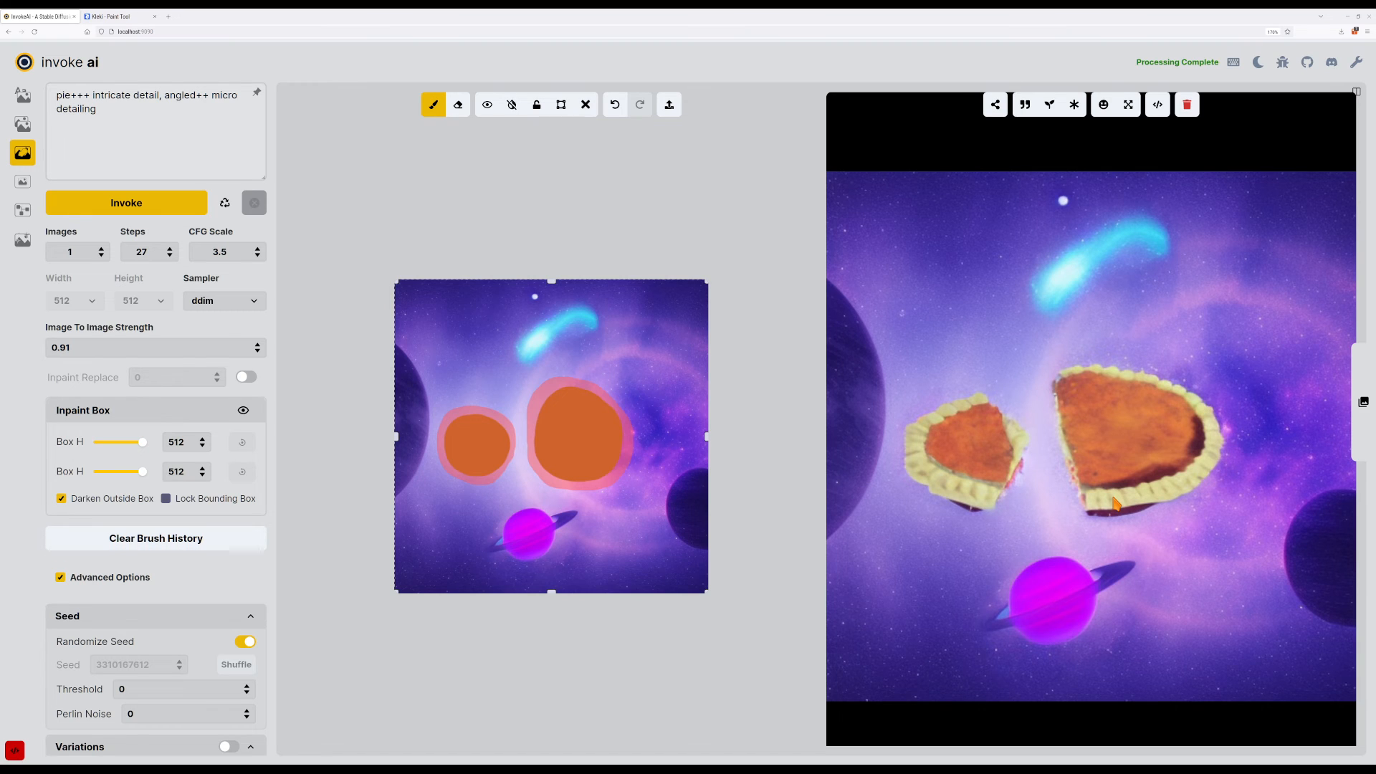
pyautogui.press('Right')
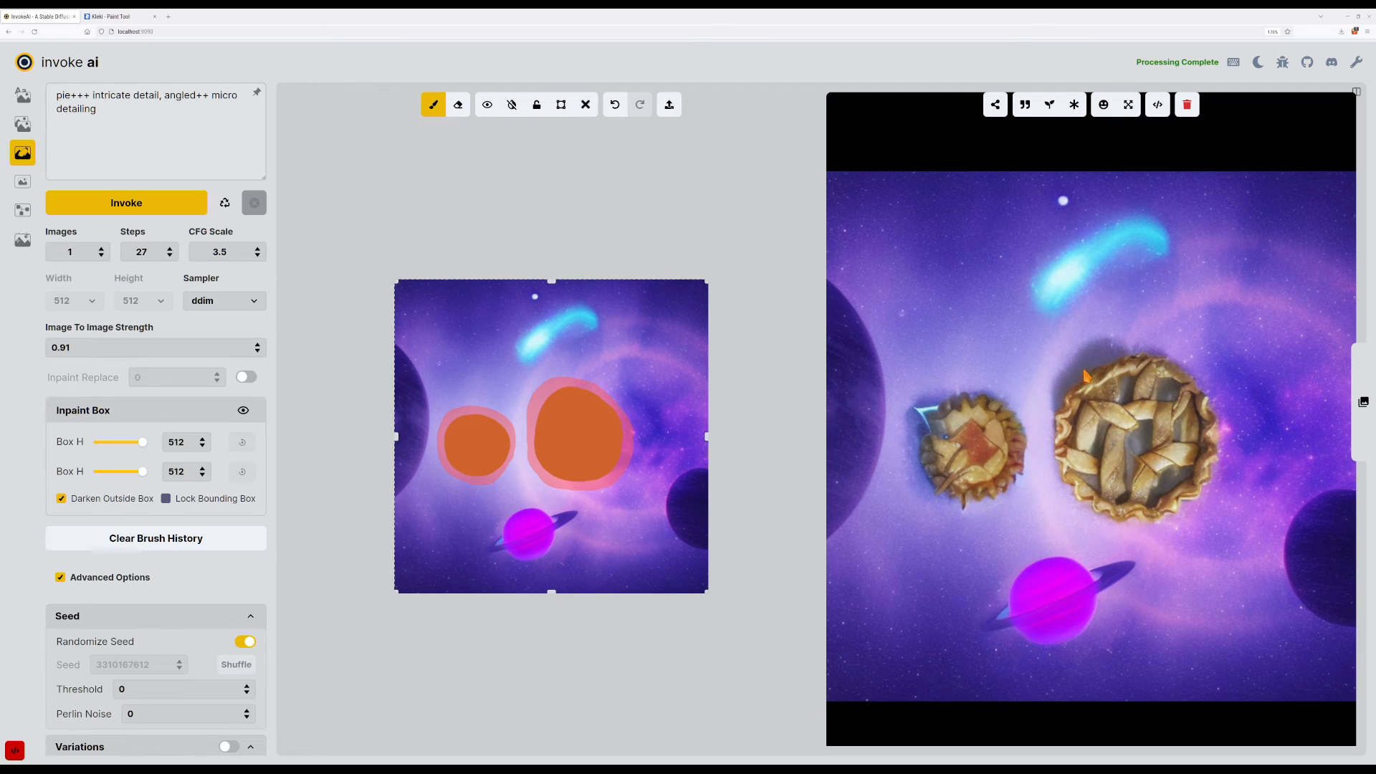
pyautogui.press('Right')
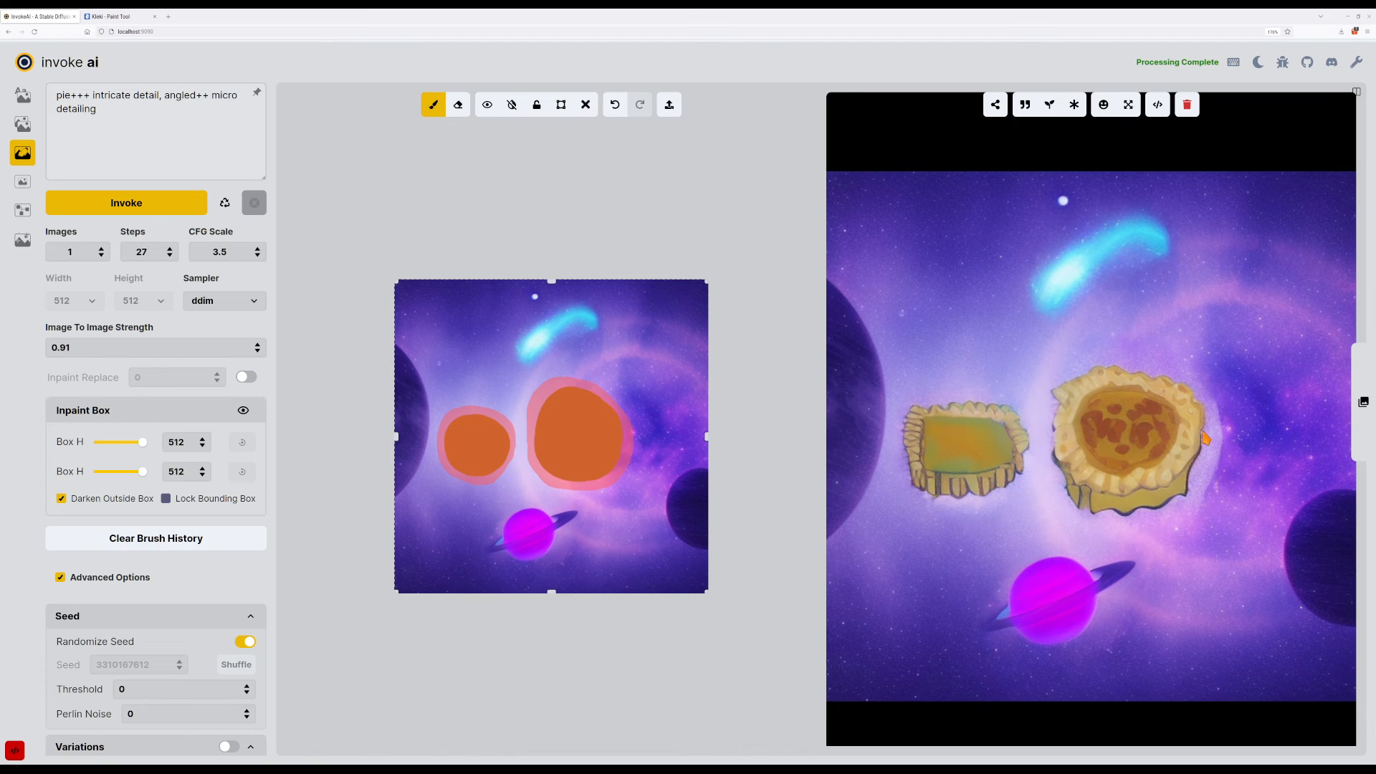
pyautogui.press('Left')
pyautogui.press('Left')
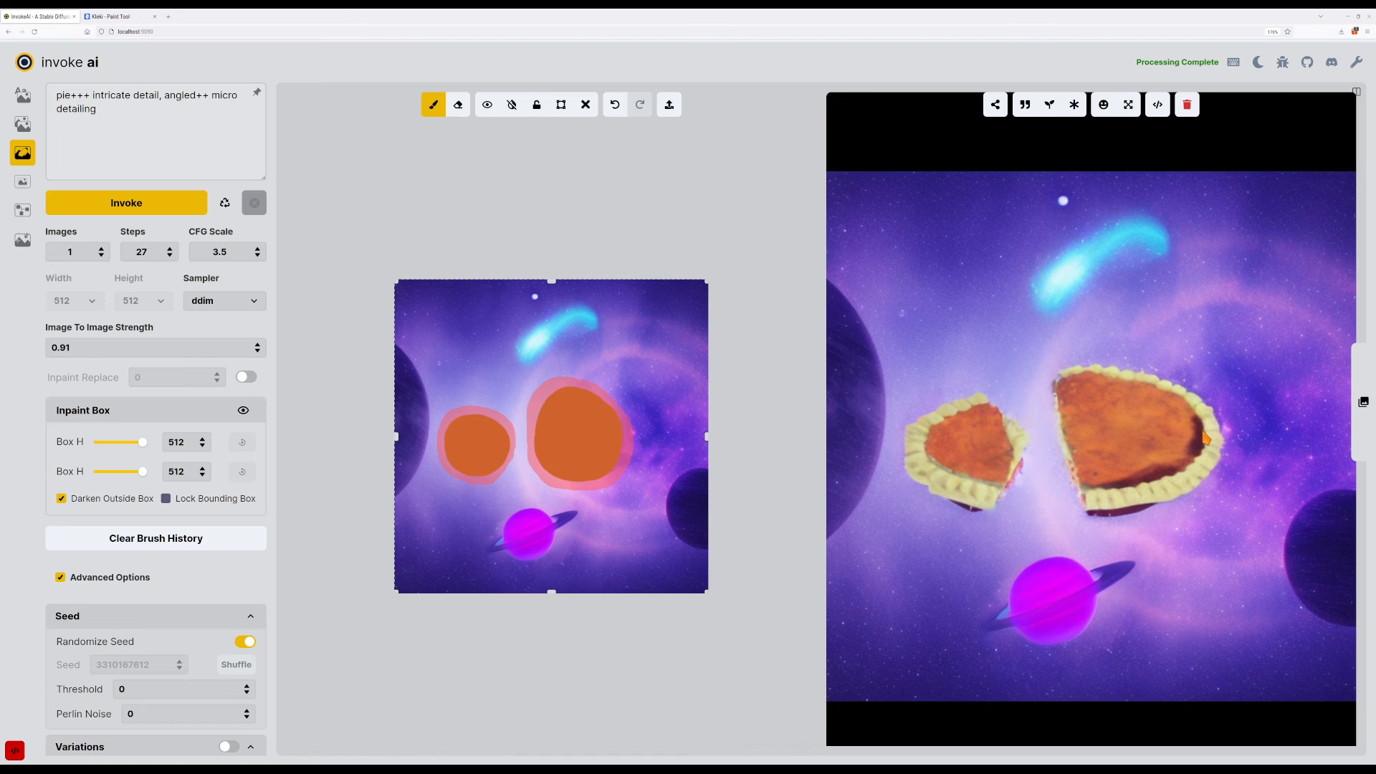
# Generate three more pie inpaintings over the two masked round blobs with the current settings.
pyautogui.hotkey('ctrl', 'Return')
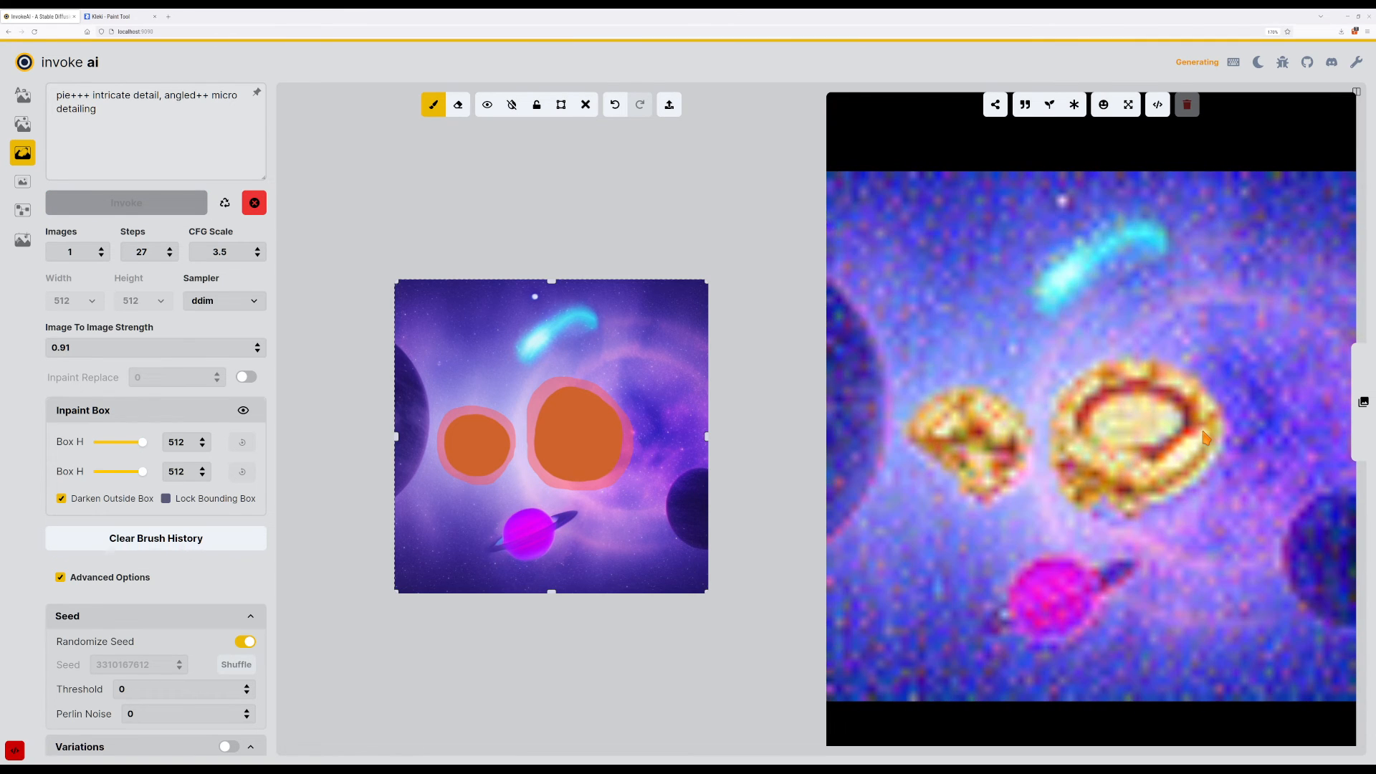
pyautogui.hotkey('ctrl', 'Return')
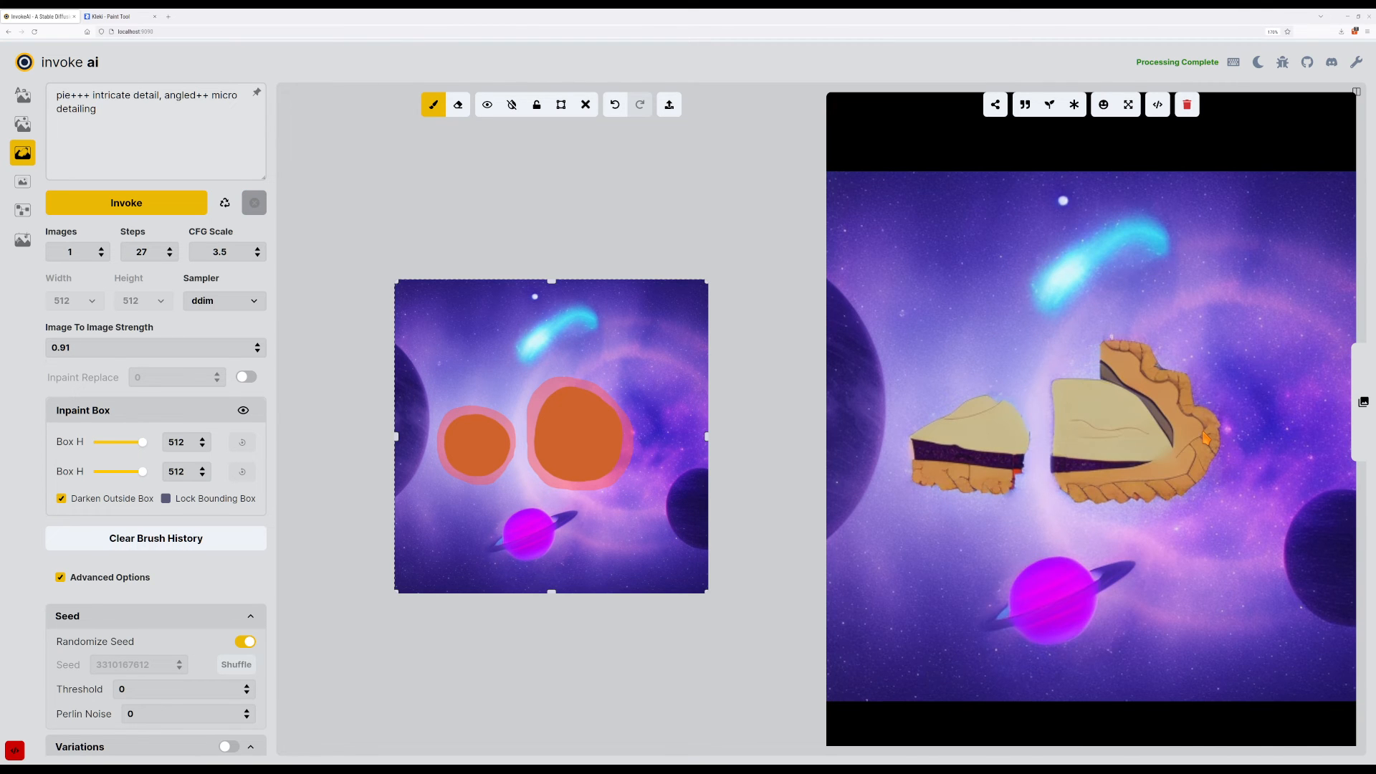
pyautogui.hotkey('ctrl', 'Return')
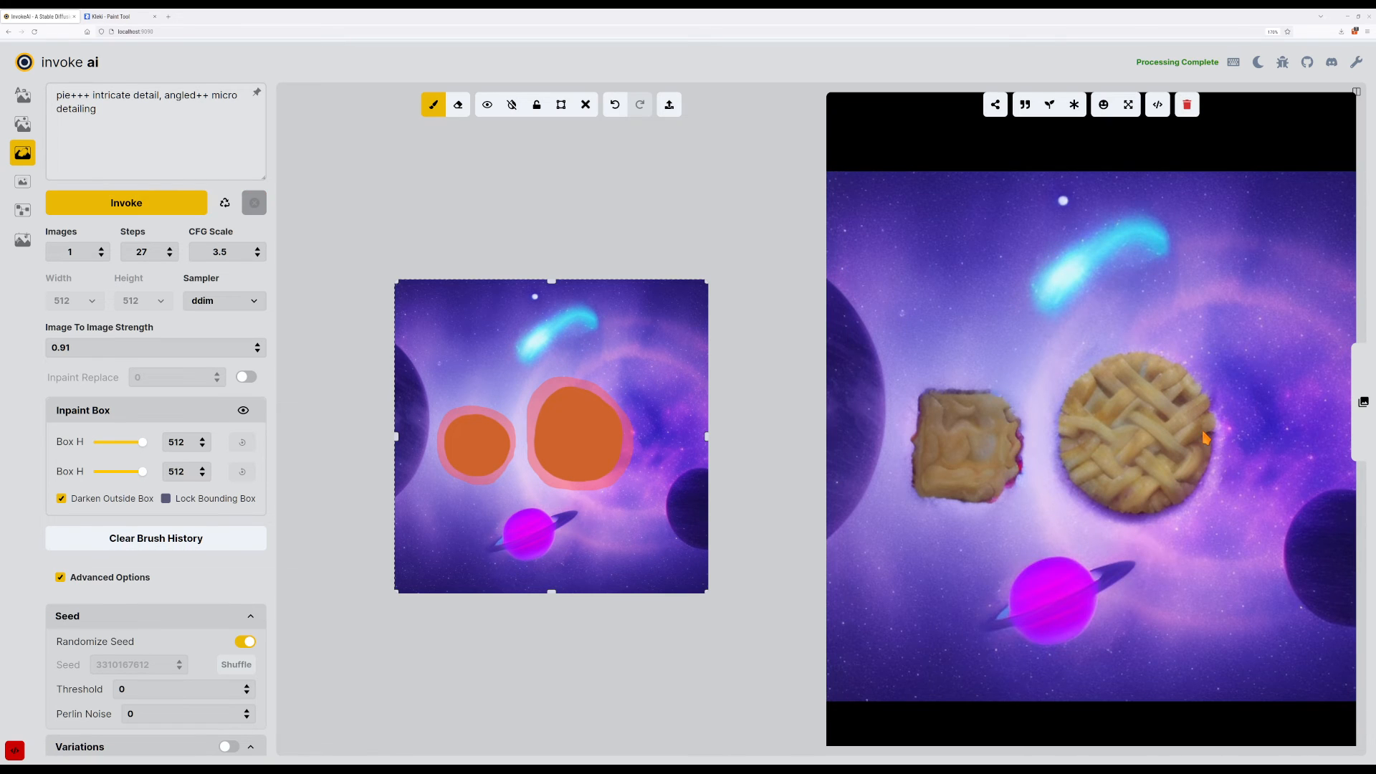
# Generate six more pie inpaintings over the two masked blobs with ddim and an image to image strength of 0.91.
pyautogui.hotkey('ctrl', 'Return')
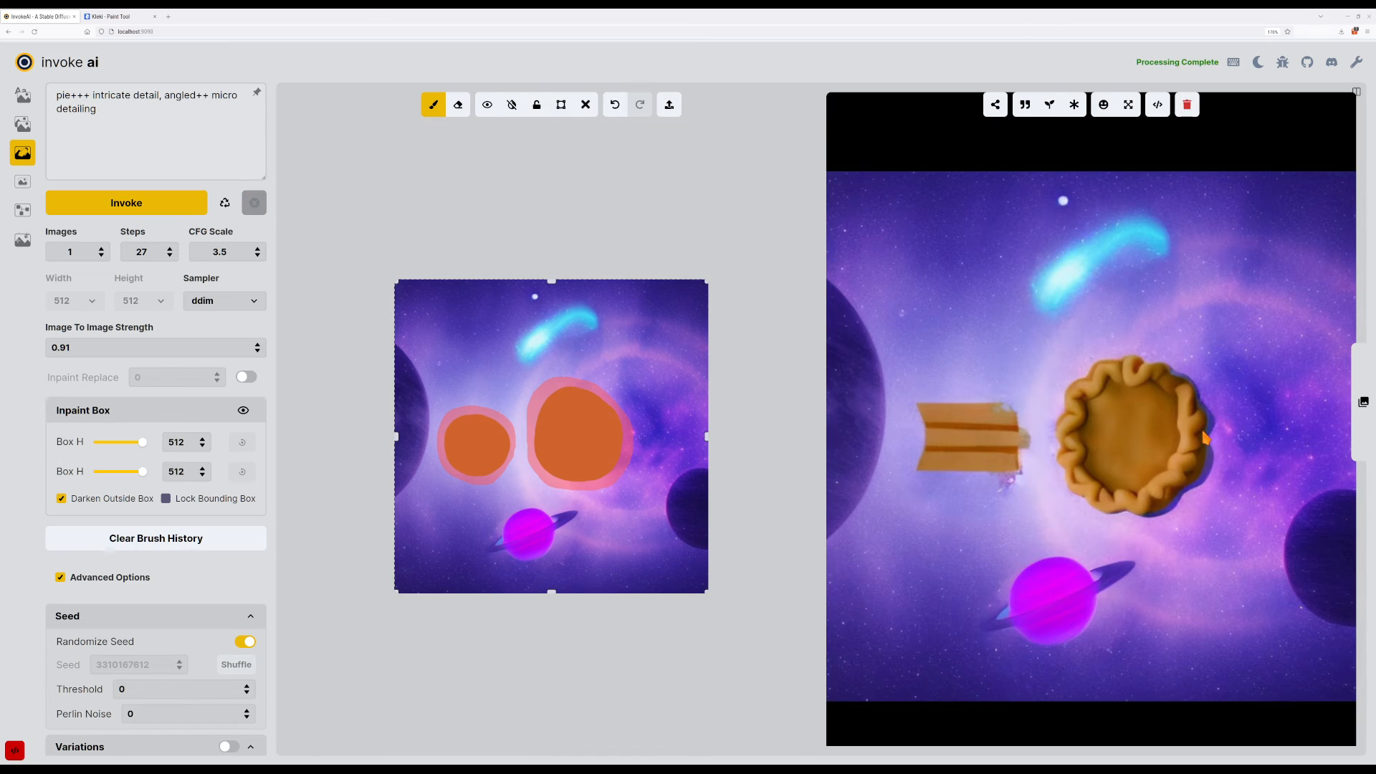
pyautogui.hotkey('ctrl', 'Return')
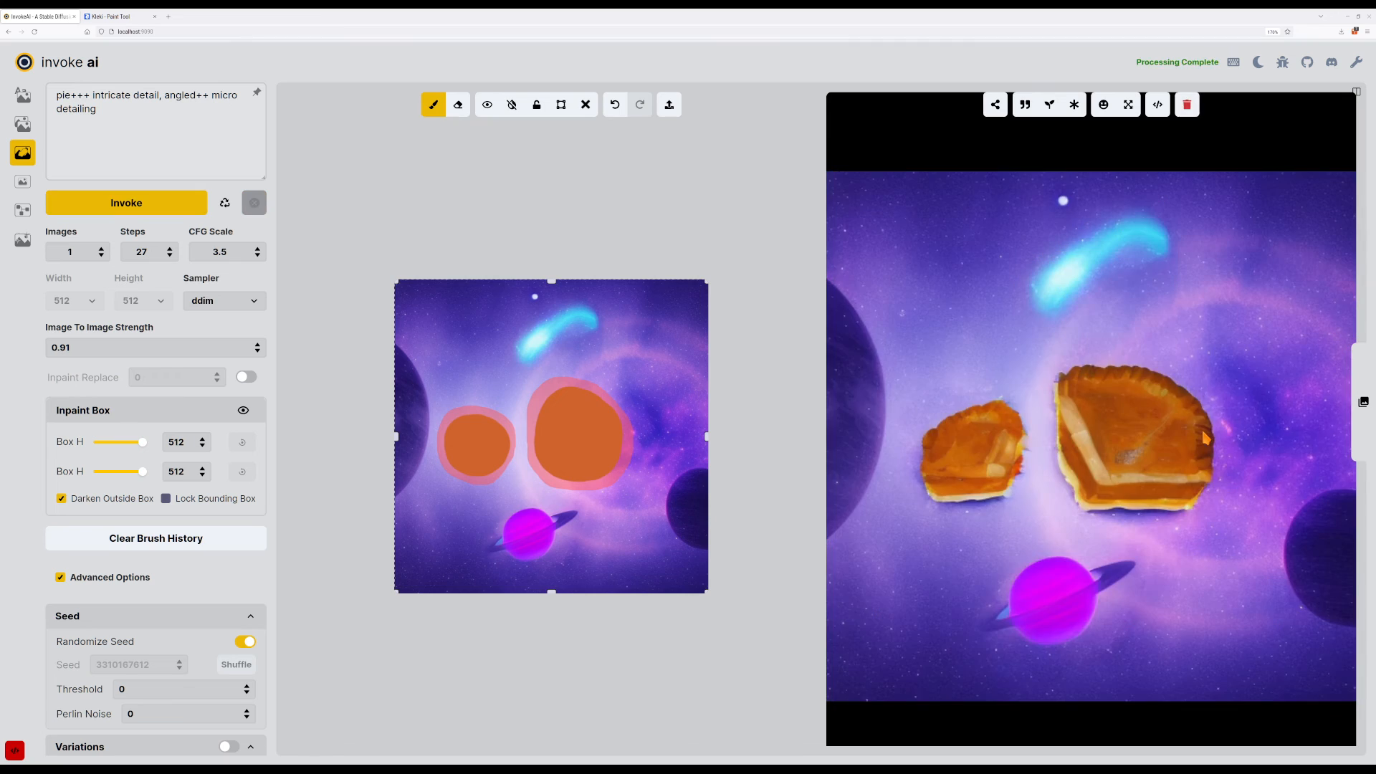
pyautogui.hotkey('ctrl', 'Return')
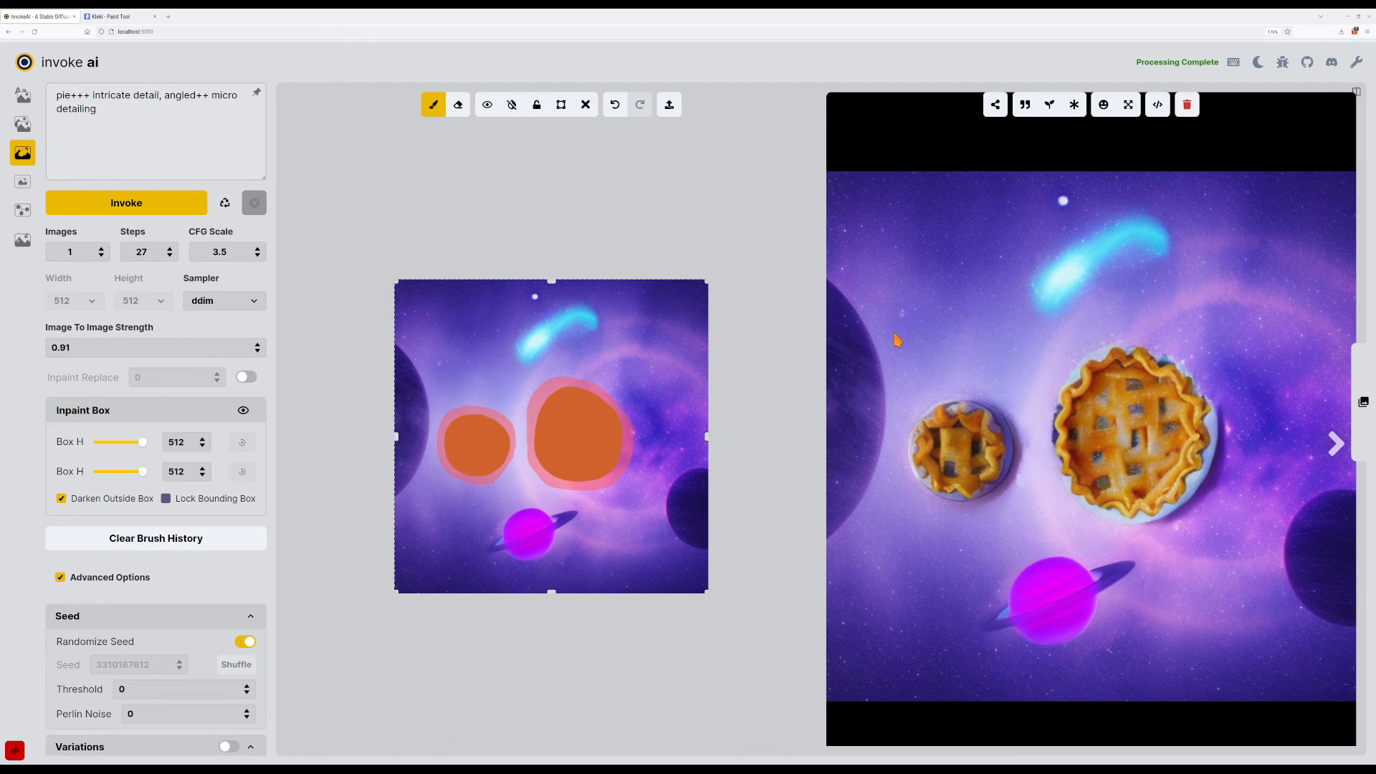
pyautogui.hotkey('ctrl', 'Return')
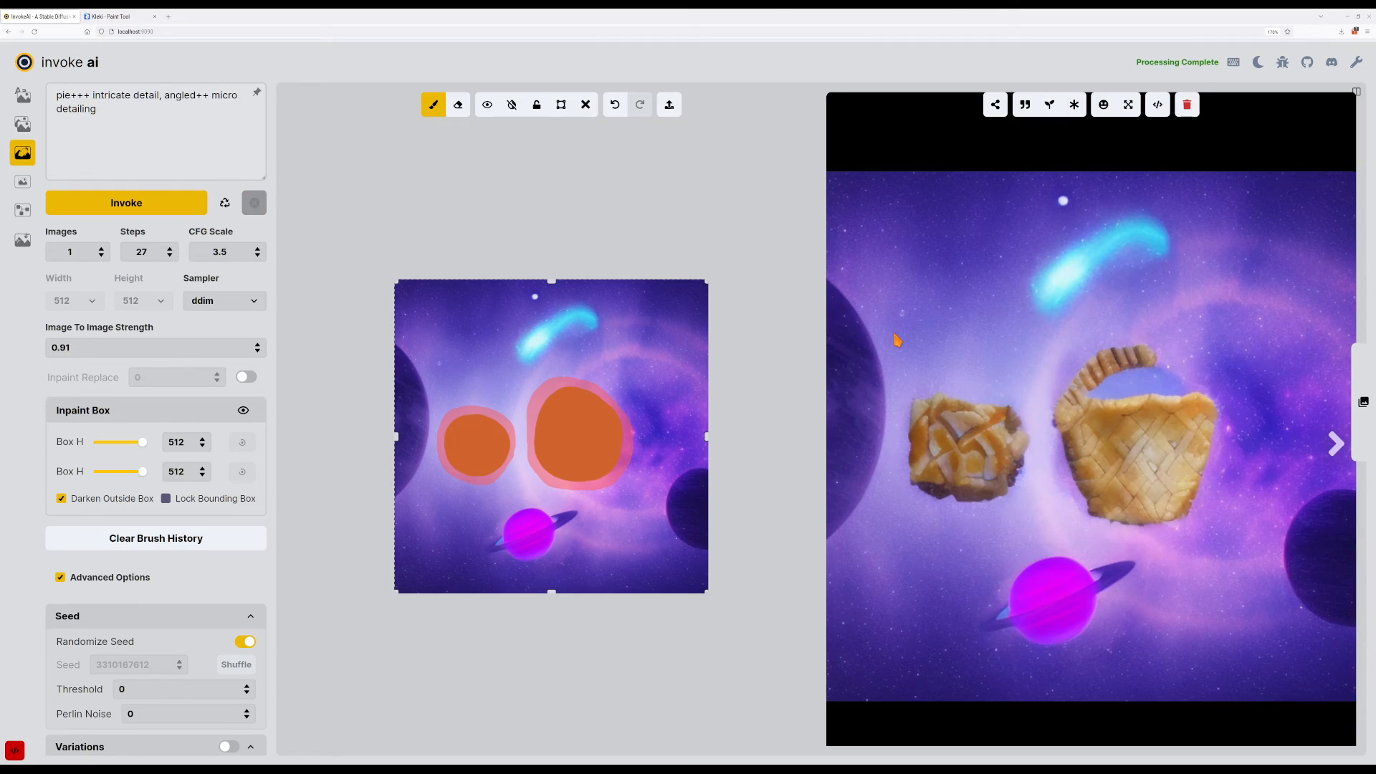
pyautogui.hotkey('ctrl', 'Return')
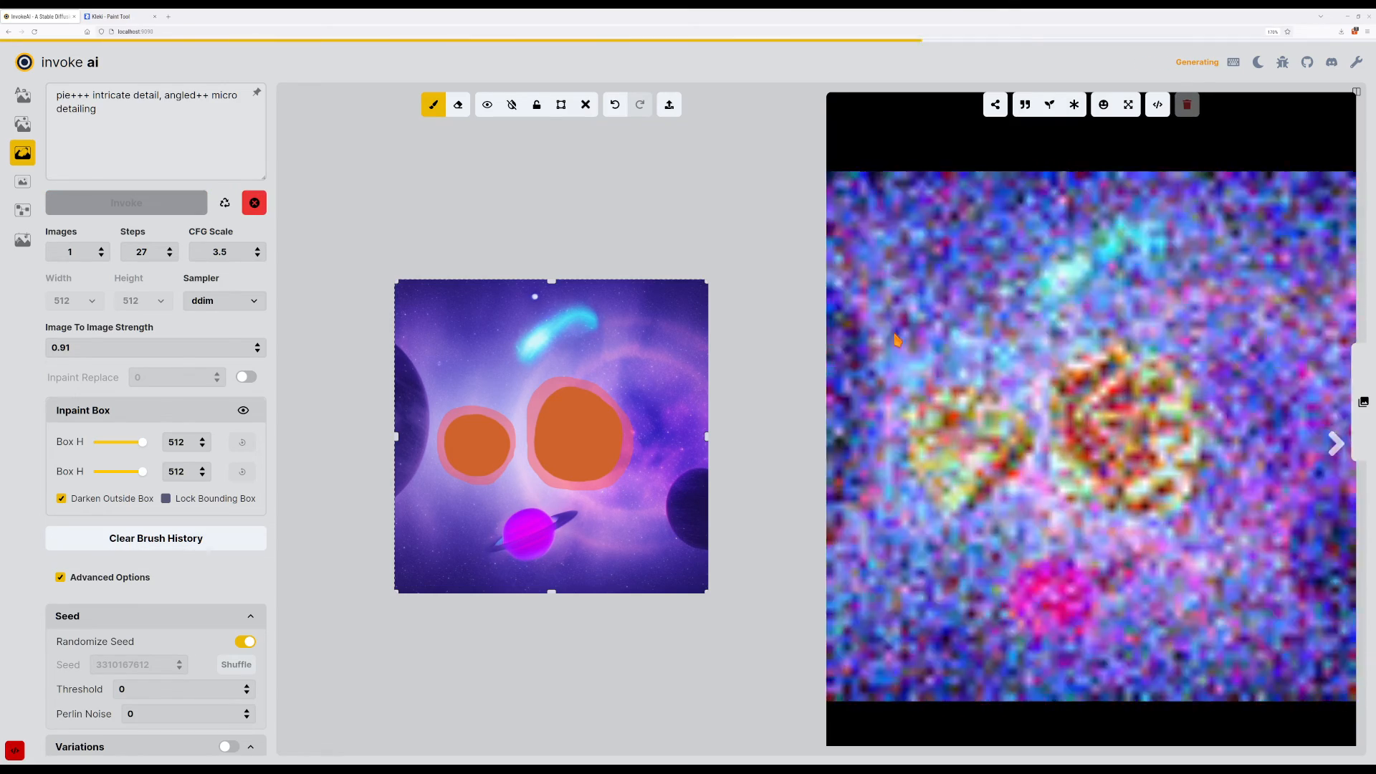
pyautogui.hotkey('ctrl', 'Return')
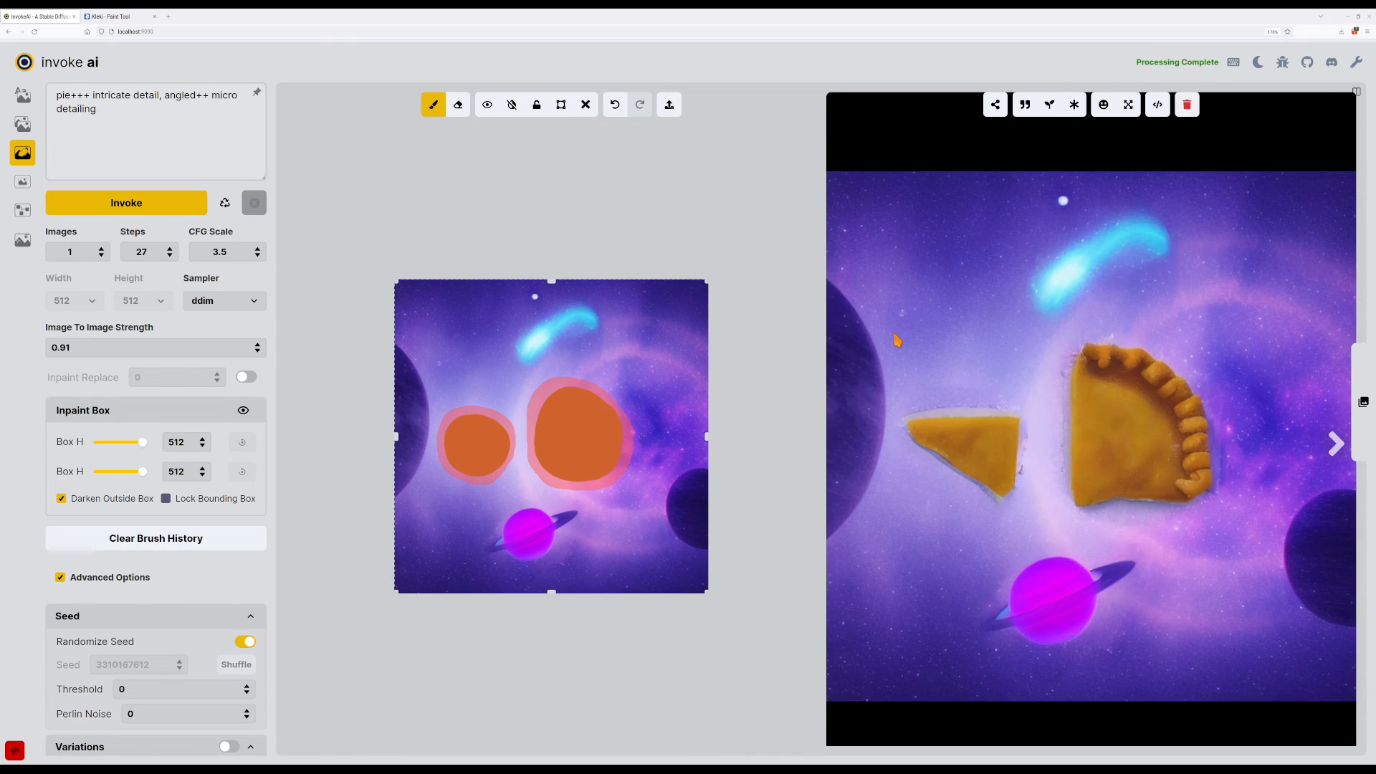
# Browse back through the generated pie inpaintings and compare the cut pie with the orange filling against its neighbouring result.
pyautogui.press('Right')
pyautogui.press('Right')
pyautogui.press('Right')
pyautogui.press('Right')
pyautogui.press('Right')
pyautogui.press('Right')
pyautogui.press('Right')
pyautogui.press('Right')
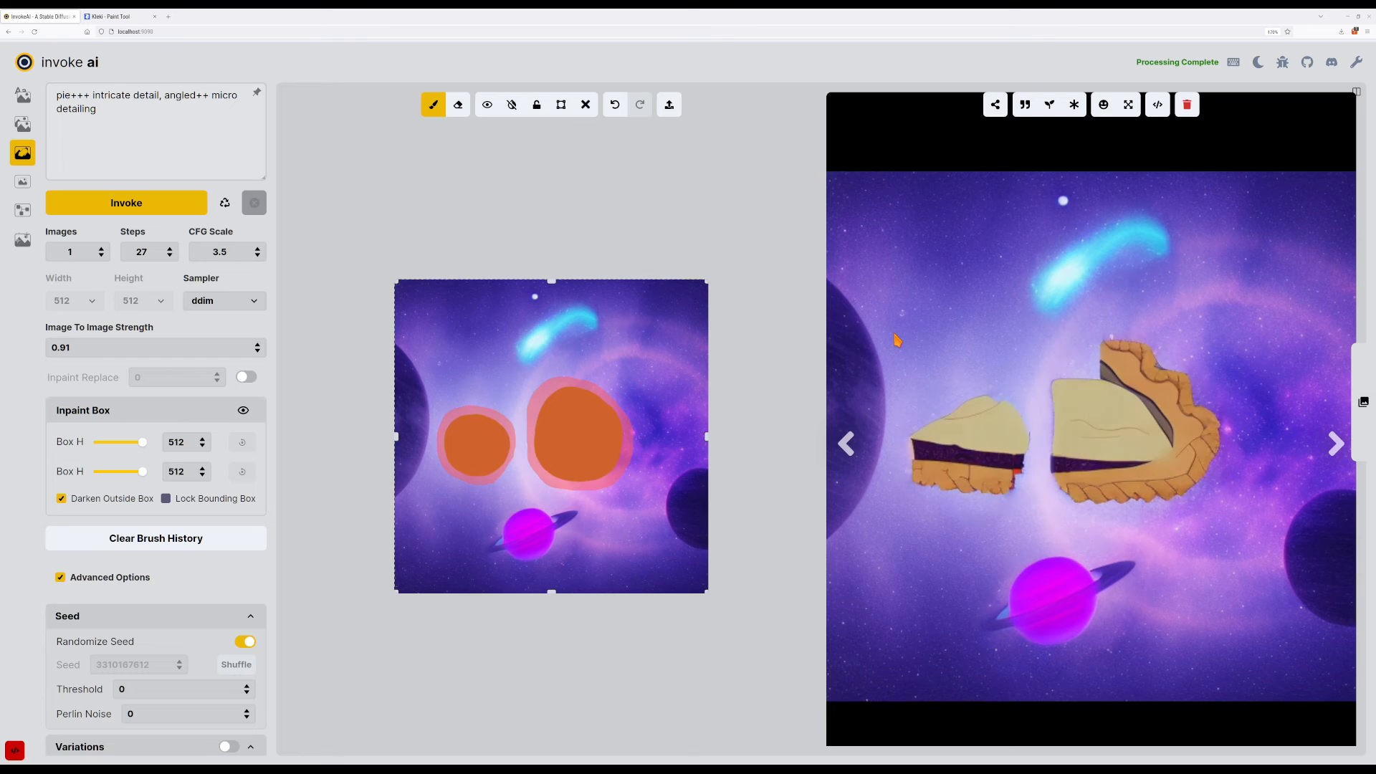
pyautogui.press('Right')
pyautogui.press('Right')
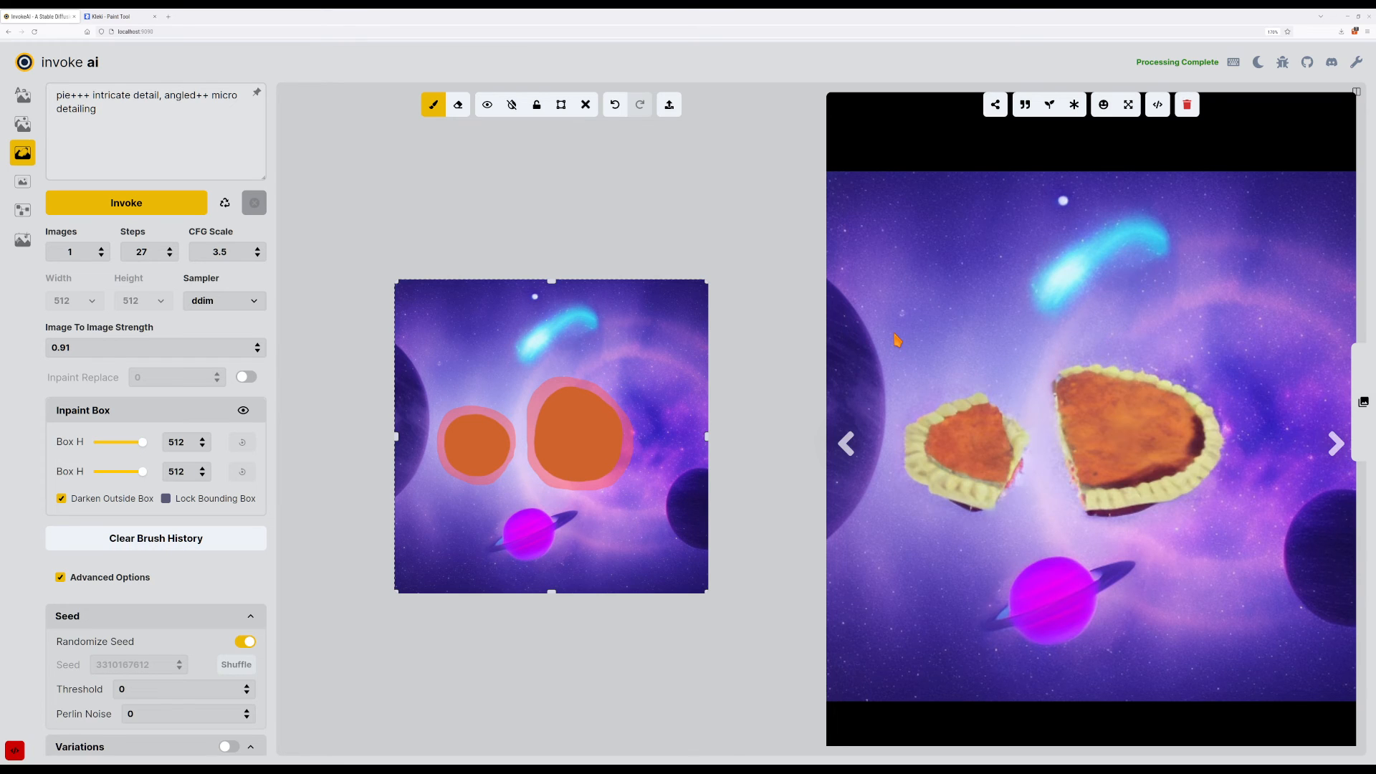
pyautogui.press('Left')
pyautogui.press('Right')
pyautogui.press('Left')
pyautogui.press('Right')
pyautogui.press('Left')
pyautogui.press('Right')
# Examine the "Cosmic Pies, Gliding Silently Through Space" reference drawing in full and close its window.
pyautogui.moveTo(1007, 0)
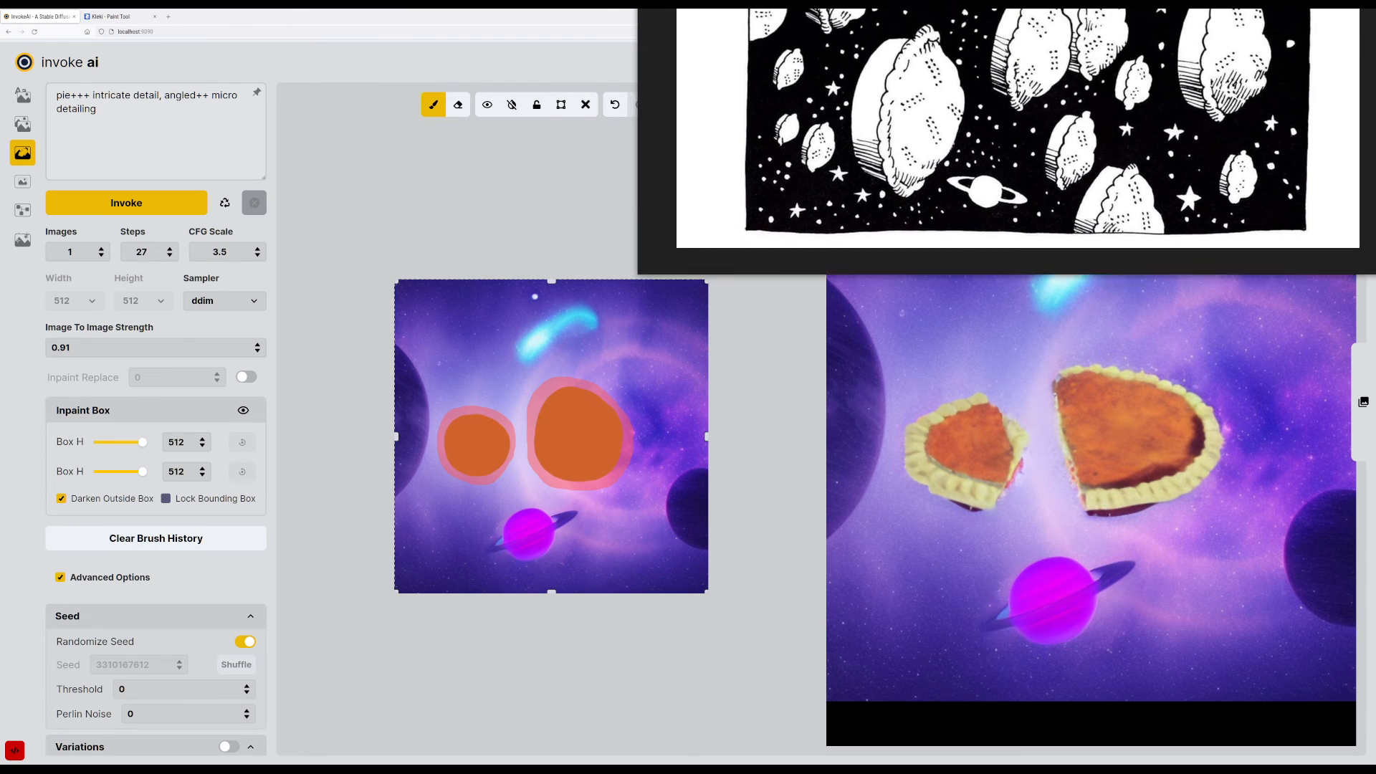
pyautogui.moveTo(831, 0); pyautogui.dragTo(249, 109)
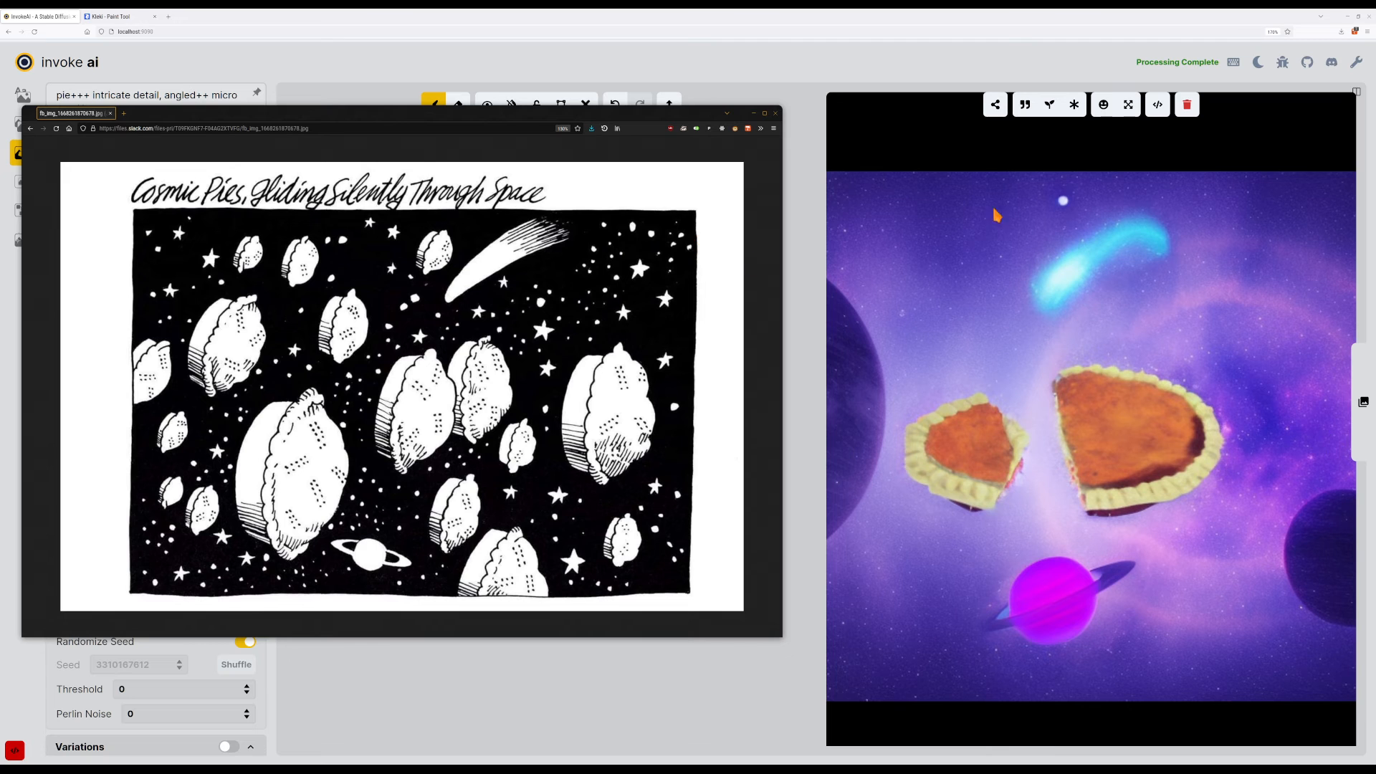
pyautogui.click(775, 114)
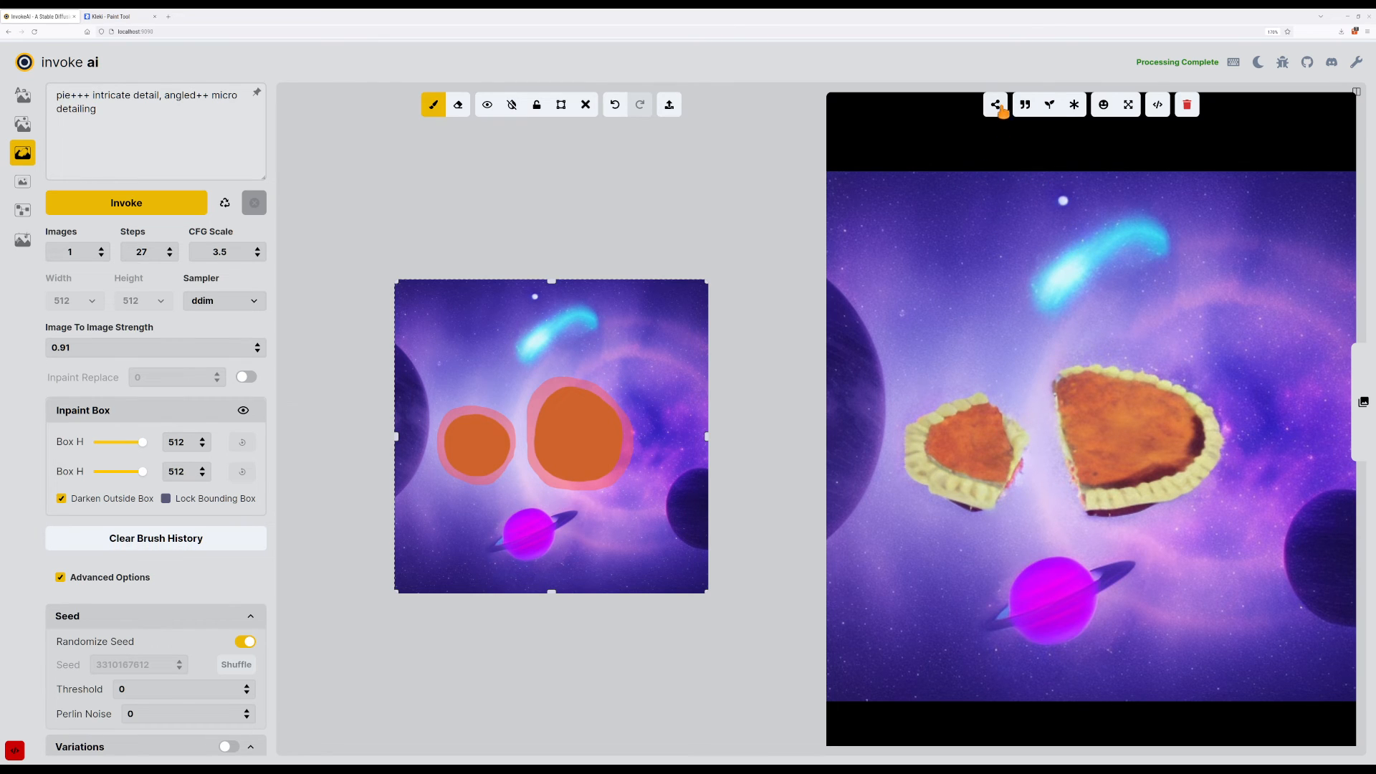
# Send the selected pie inpainting to image to image and generate from it with the prompt "pie flying through space".
pyautogui.moveTo(1002, 109)
pyautogui.click(968, 140)
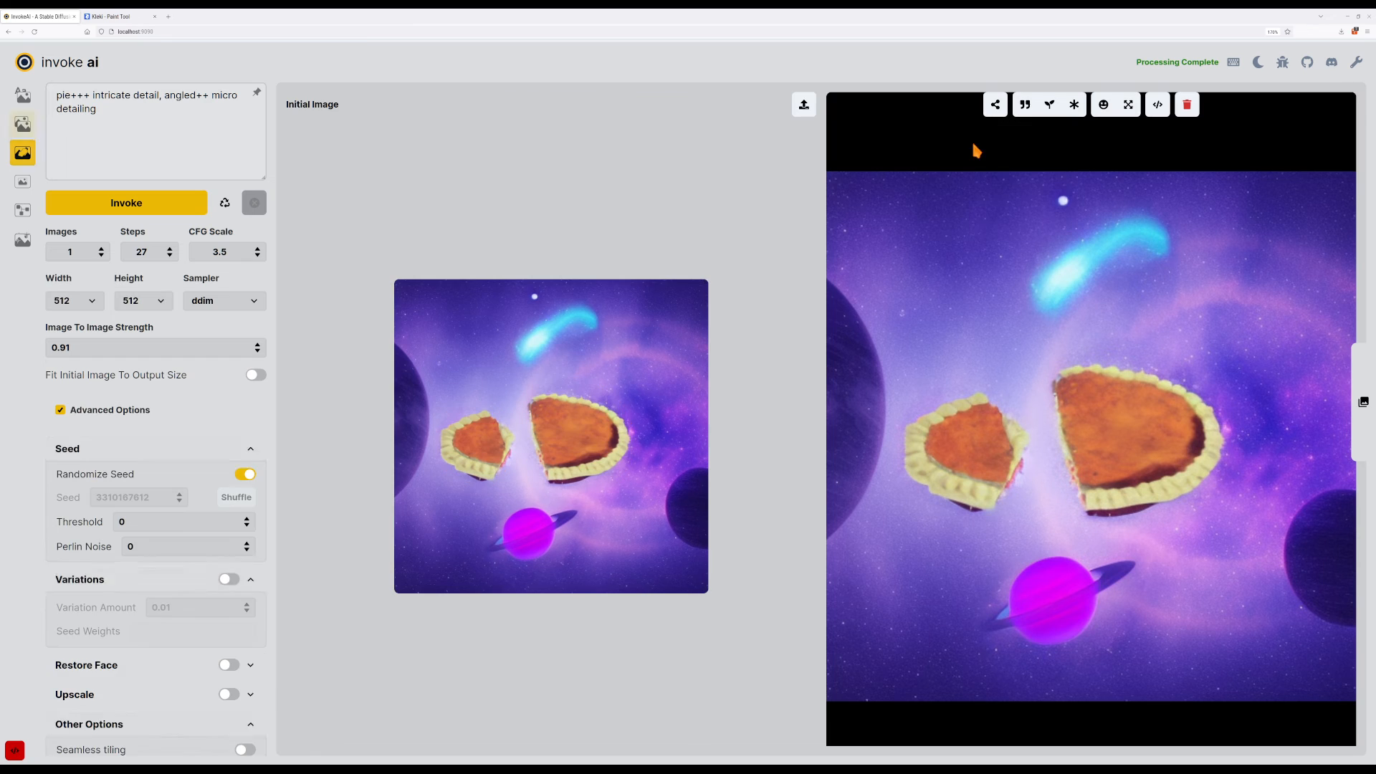
pyautogui.moveTo(179, 147); pyautogui.dragTo(2, 54)
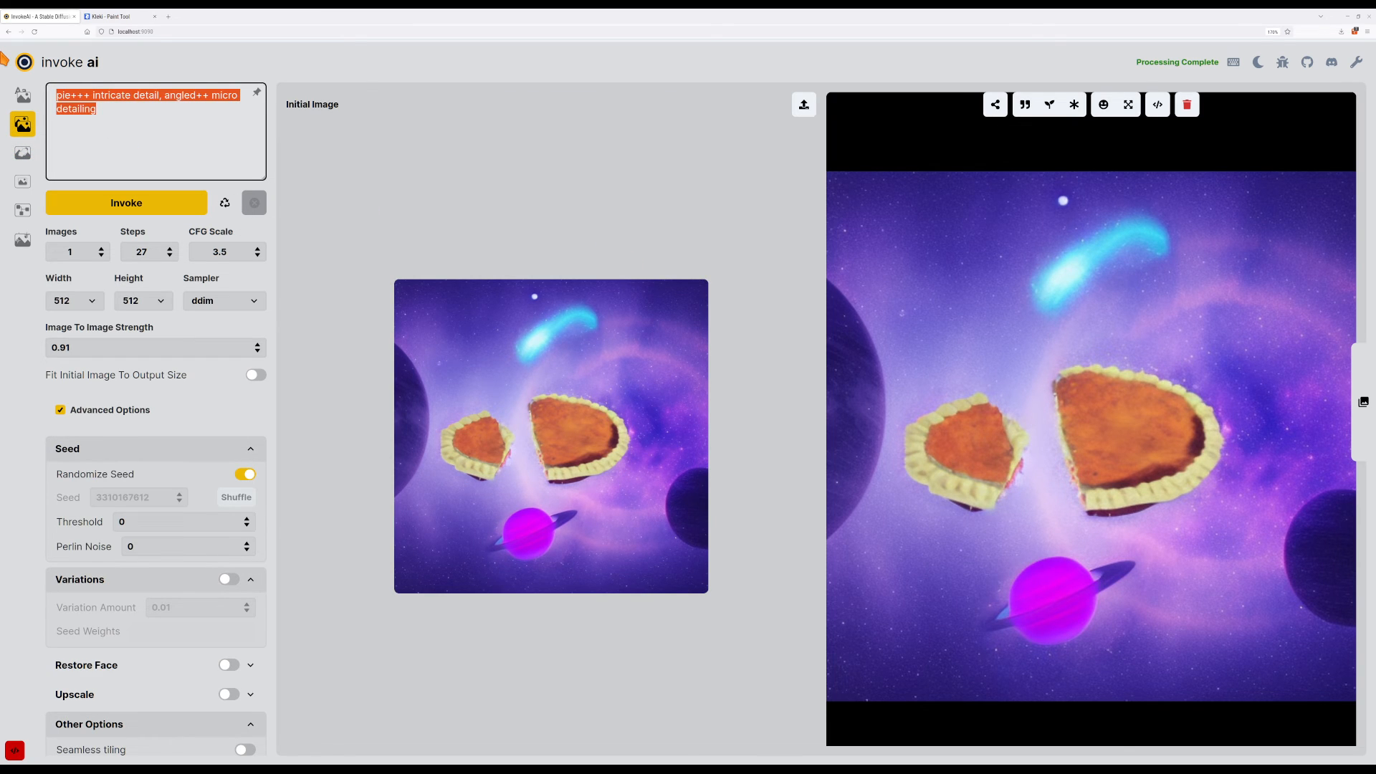
pyautogui.write('pie fl')
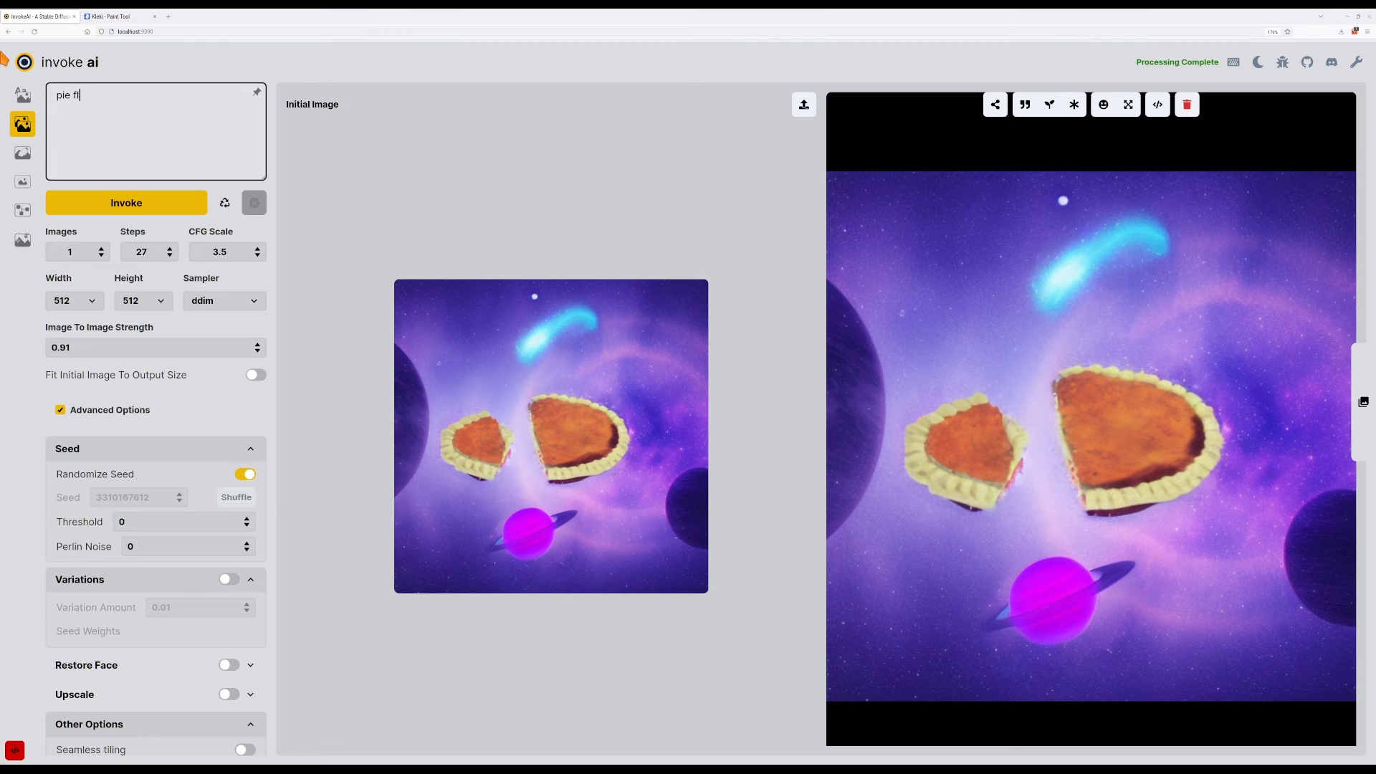
pyautogui.write('ying through space')
pyautogui.hotkey('ctrl', 'Return')
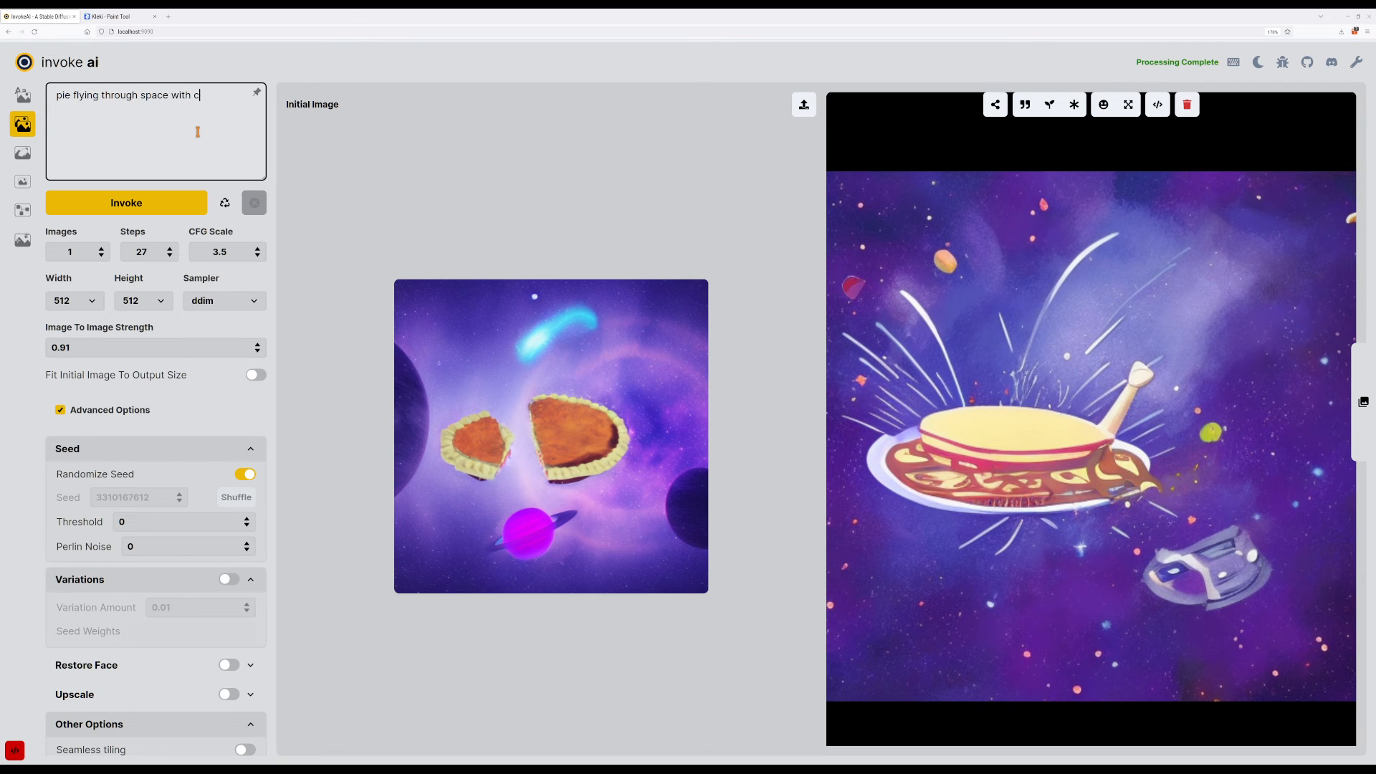
# Extend the prompt to "pie flying through space with comet and saturn" and generate an image.
pyautogui.press('BackSpace')
pyautogui.write('omet and saturn')
pyautogui.press('Return')
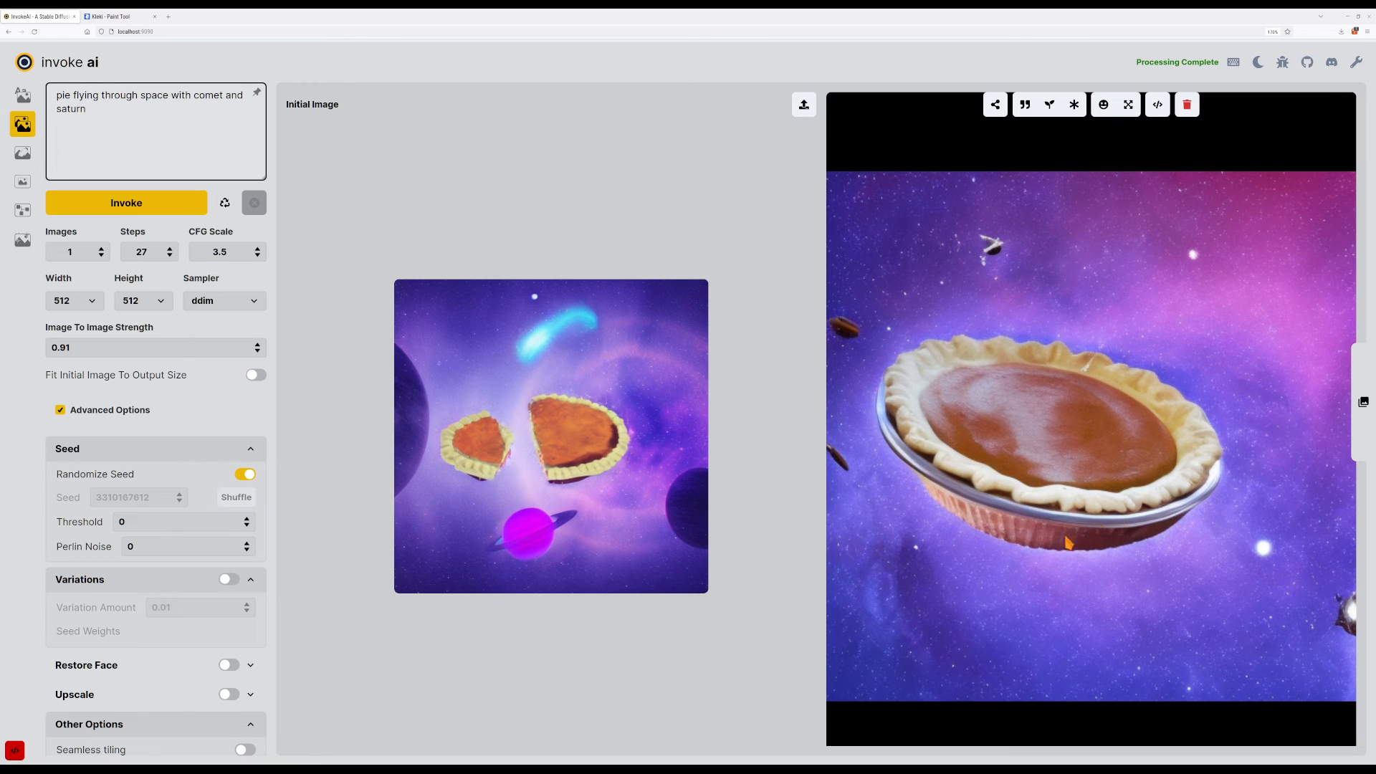
# Switch the sampler to k_euler_a, set the image to image strength to 0.5, and generate from the initial image.
pyautogui.click(255, 303)
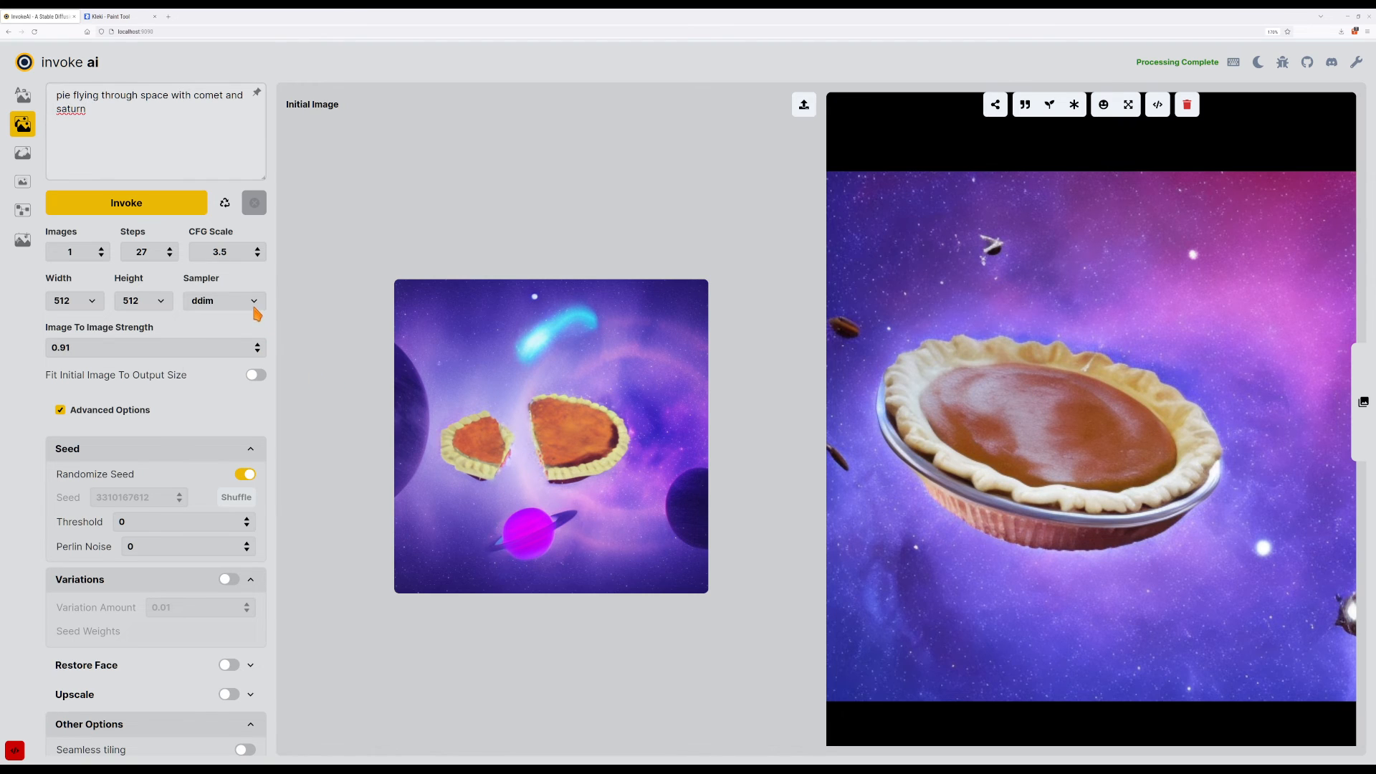
pyautogui.click(237, 399)
pyautogui.click(258, 350)
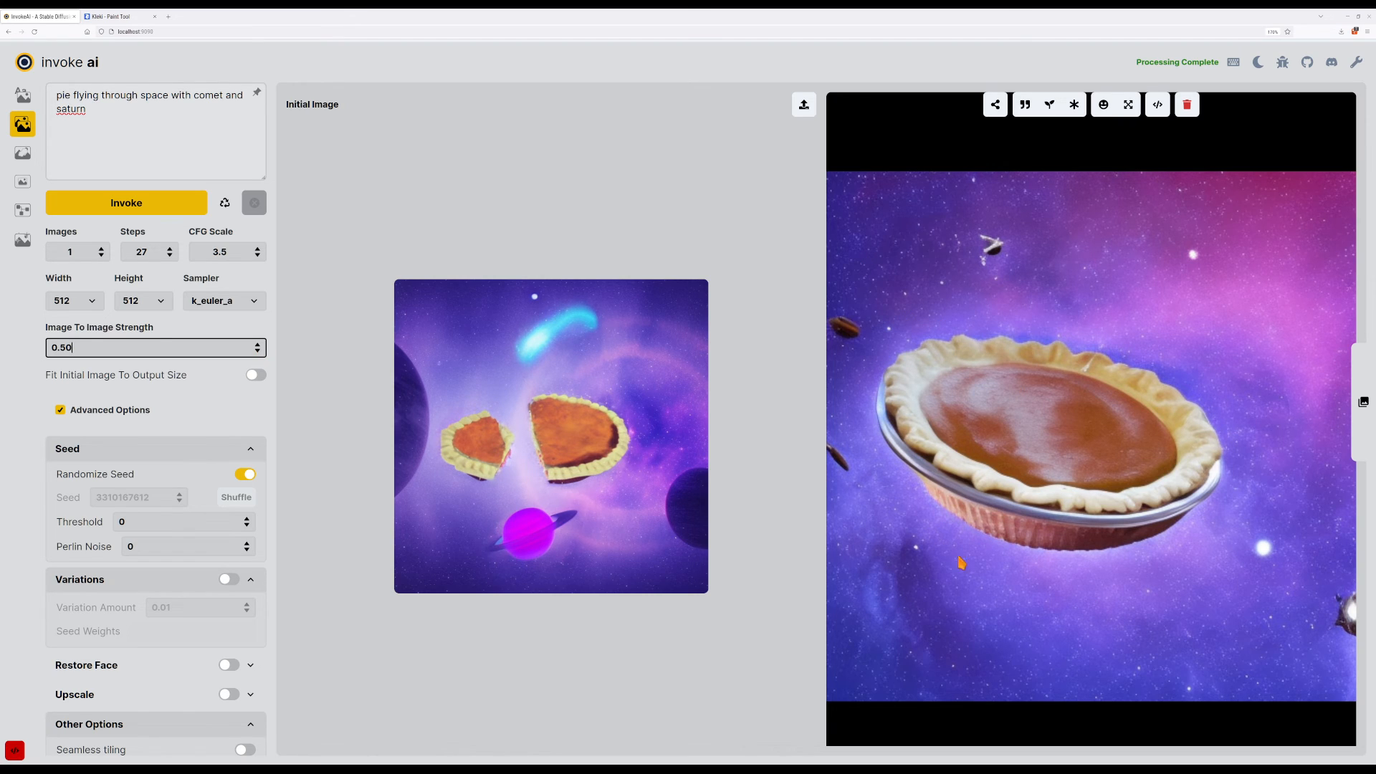
pyautogui.click(184, 211)
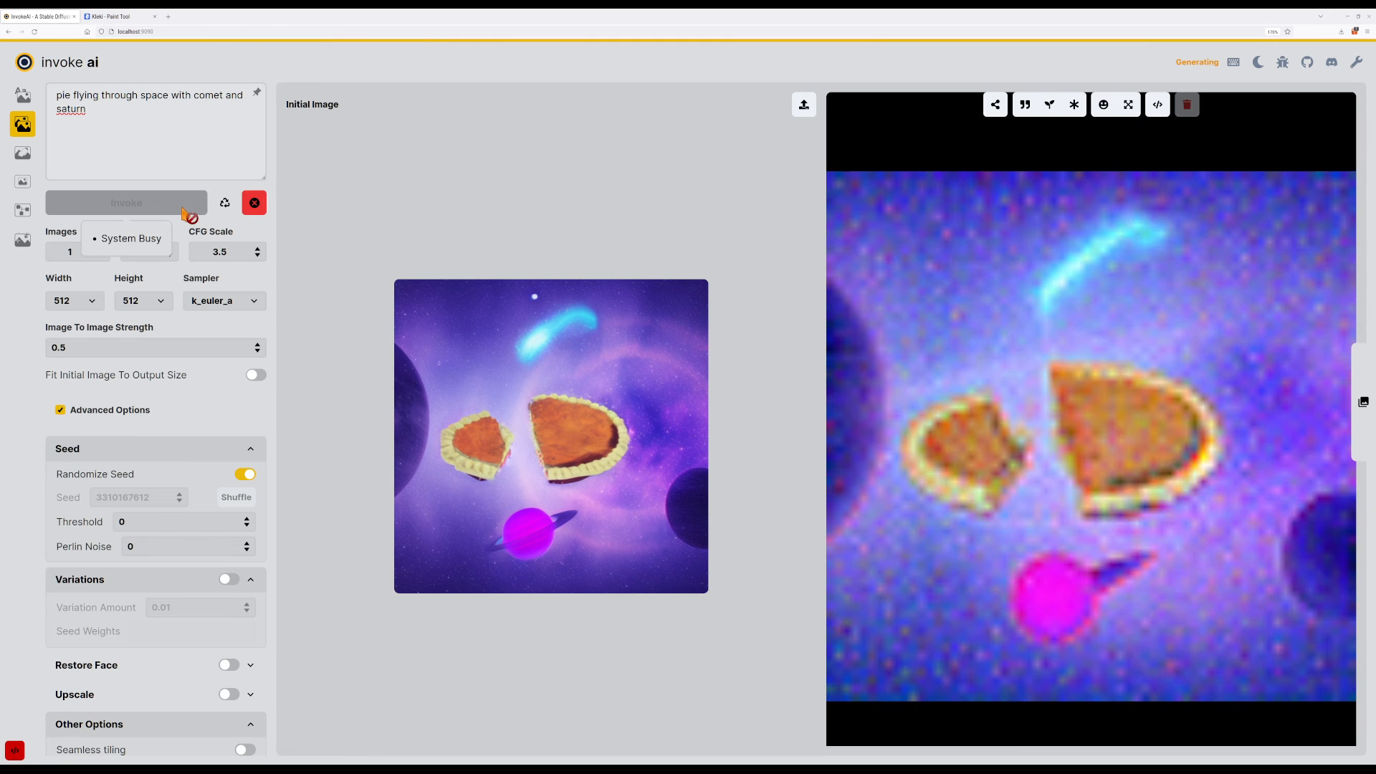
pyautogui.click(184, 212)
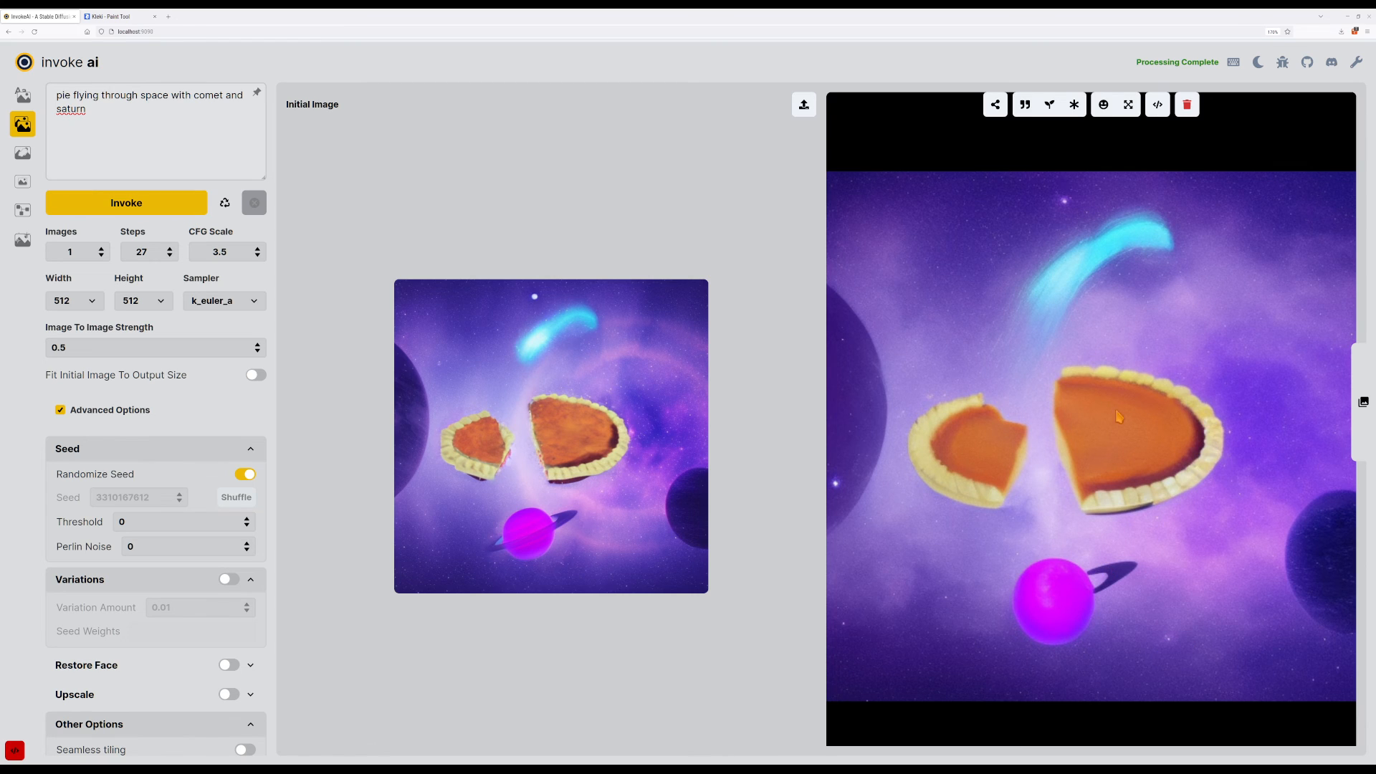
# Raise the CFG scale to 6, generate another image, and set the steps to 32.
pyautogui.click(258, 248)
pyautogui.click(179, 208)
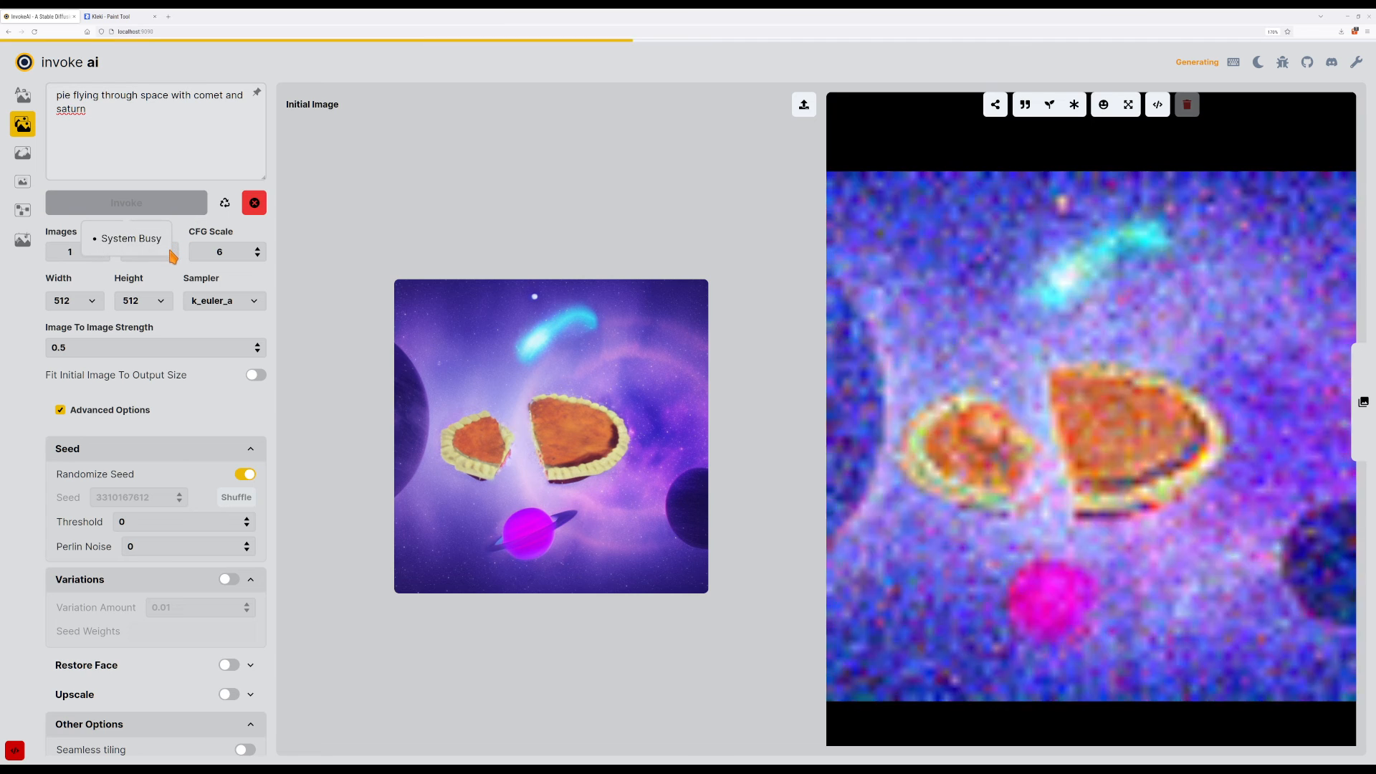
pyautogui.click(172, 255)
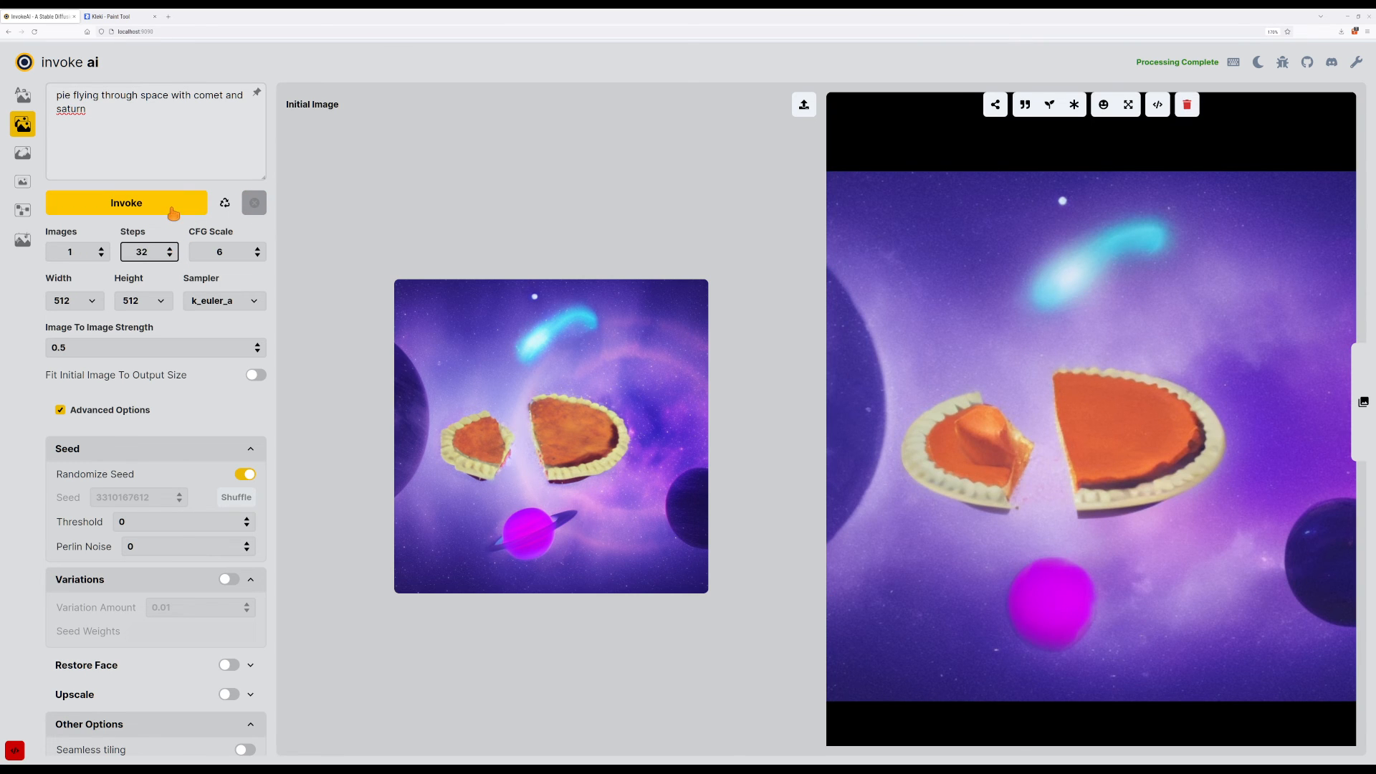
pyautogui.click(180, 150)
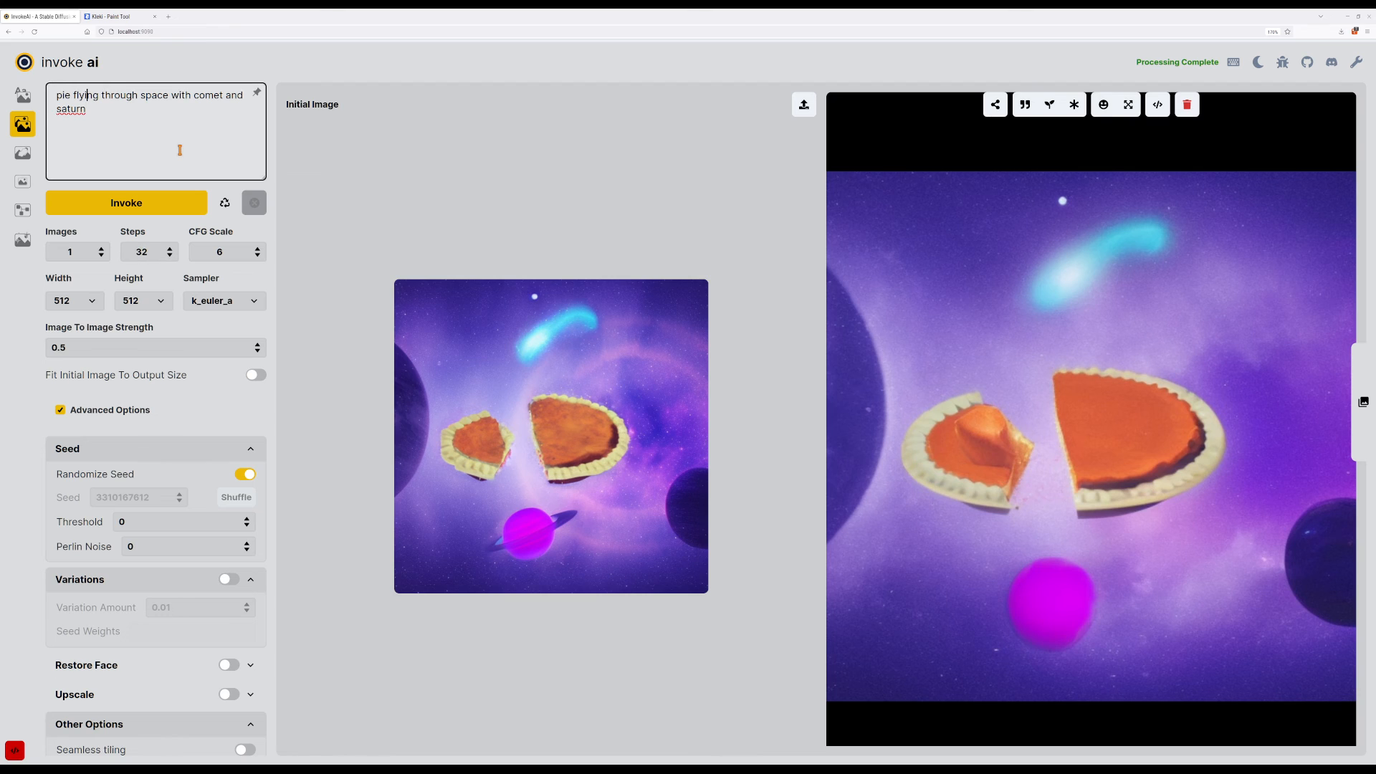
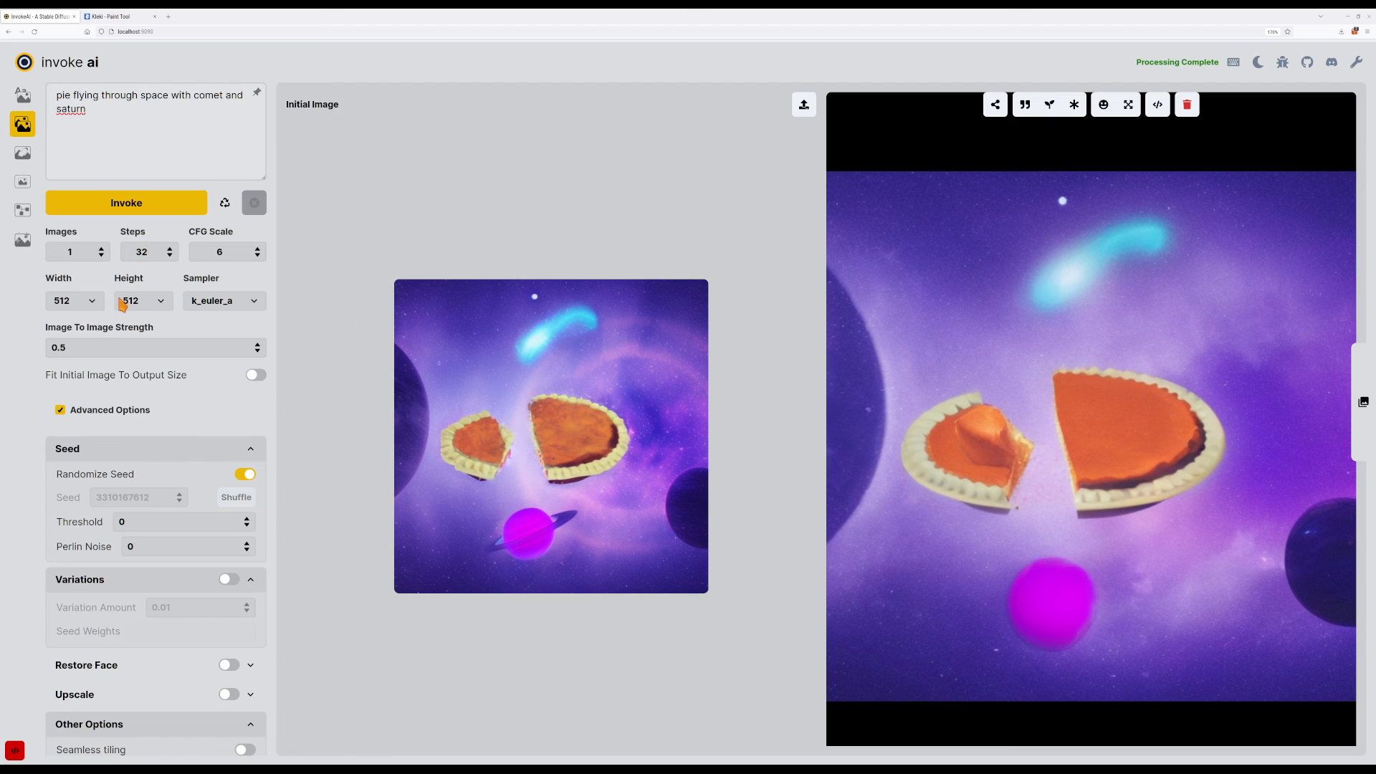
# Lower the image to image strength to 0.42 and generate another image.
pyautogui.click(78, 347)
pyautogui.press('Down')
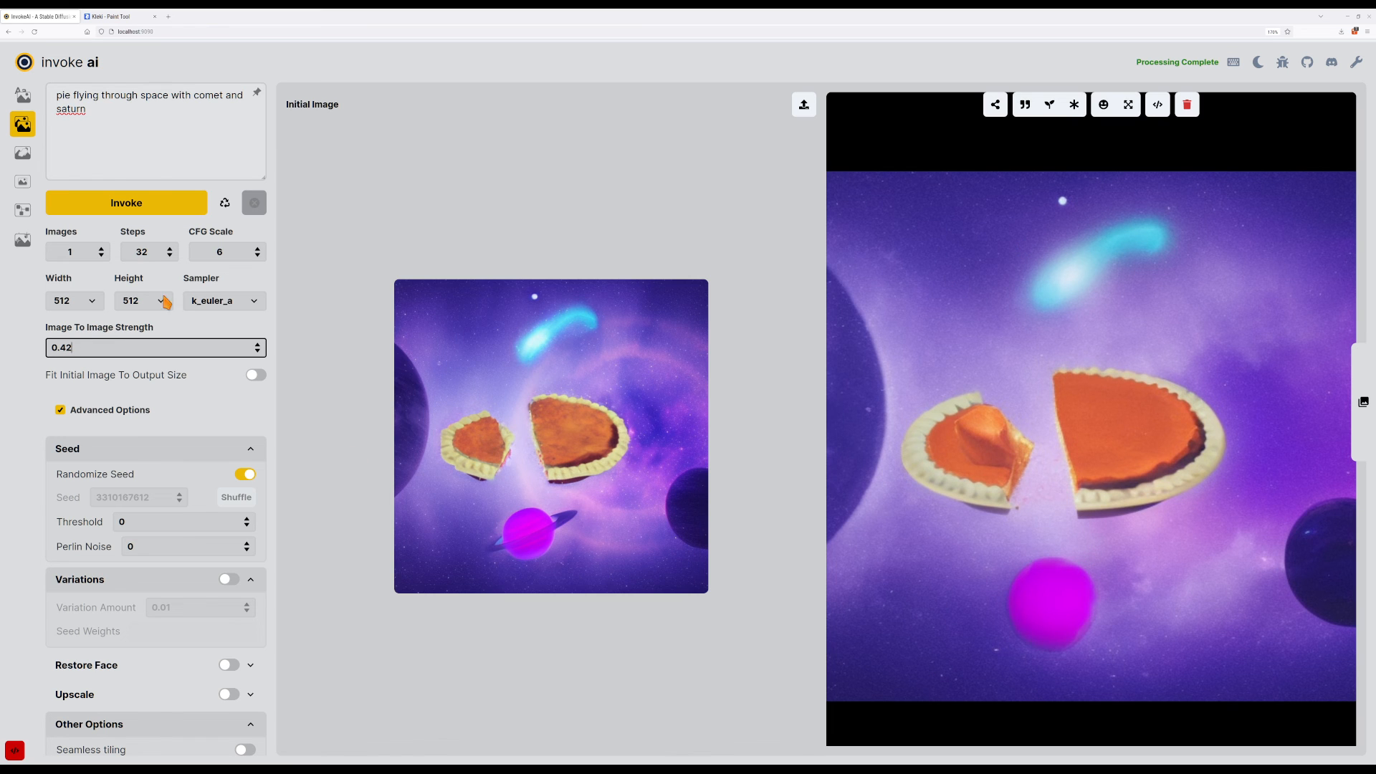
pyautogui.click(190, 162)
pyautogui.hotkey('ctrl', 'Return')
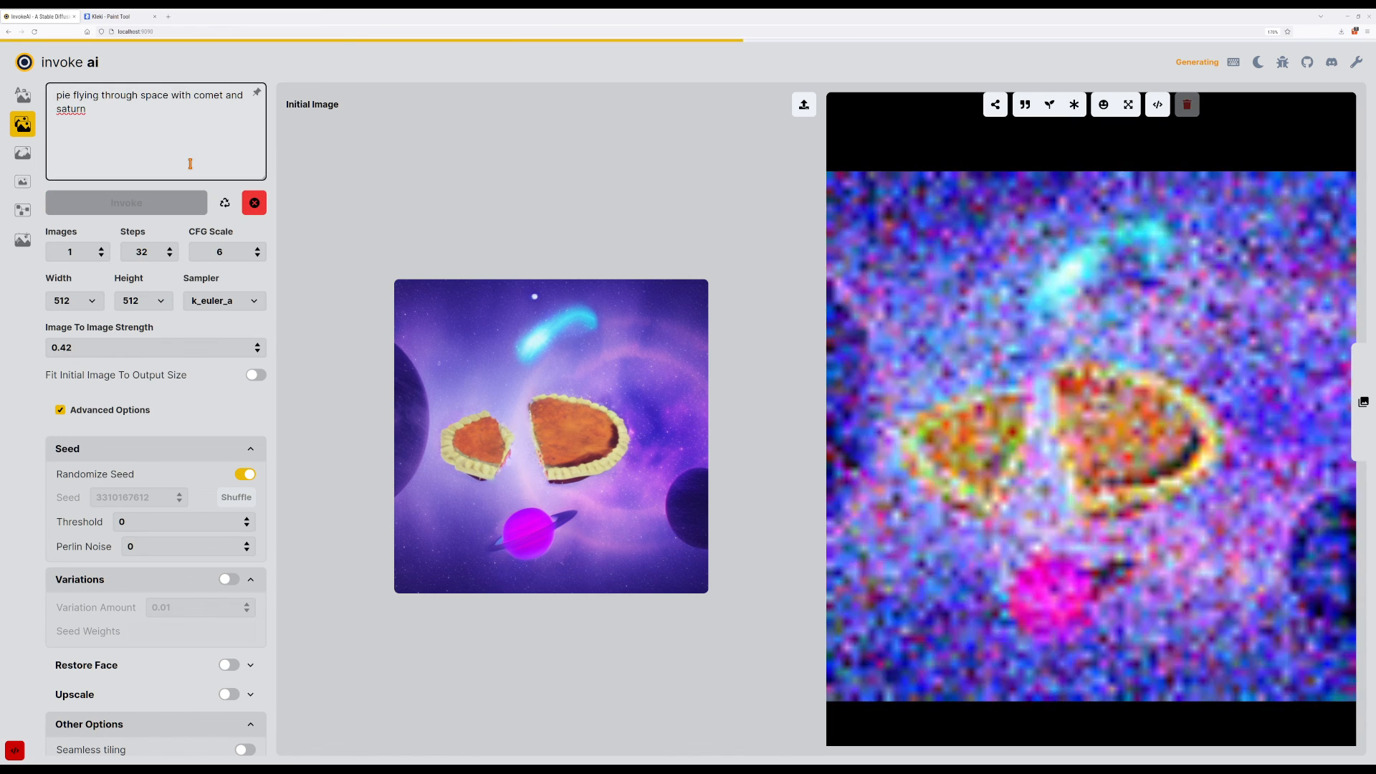
# Enable fitting the initial image to the output size and generate several more images from the same prompt.
pyautogui.click(260, 377)
pyautogui.click(176, 208)
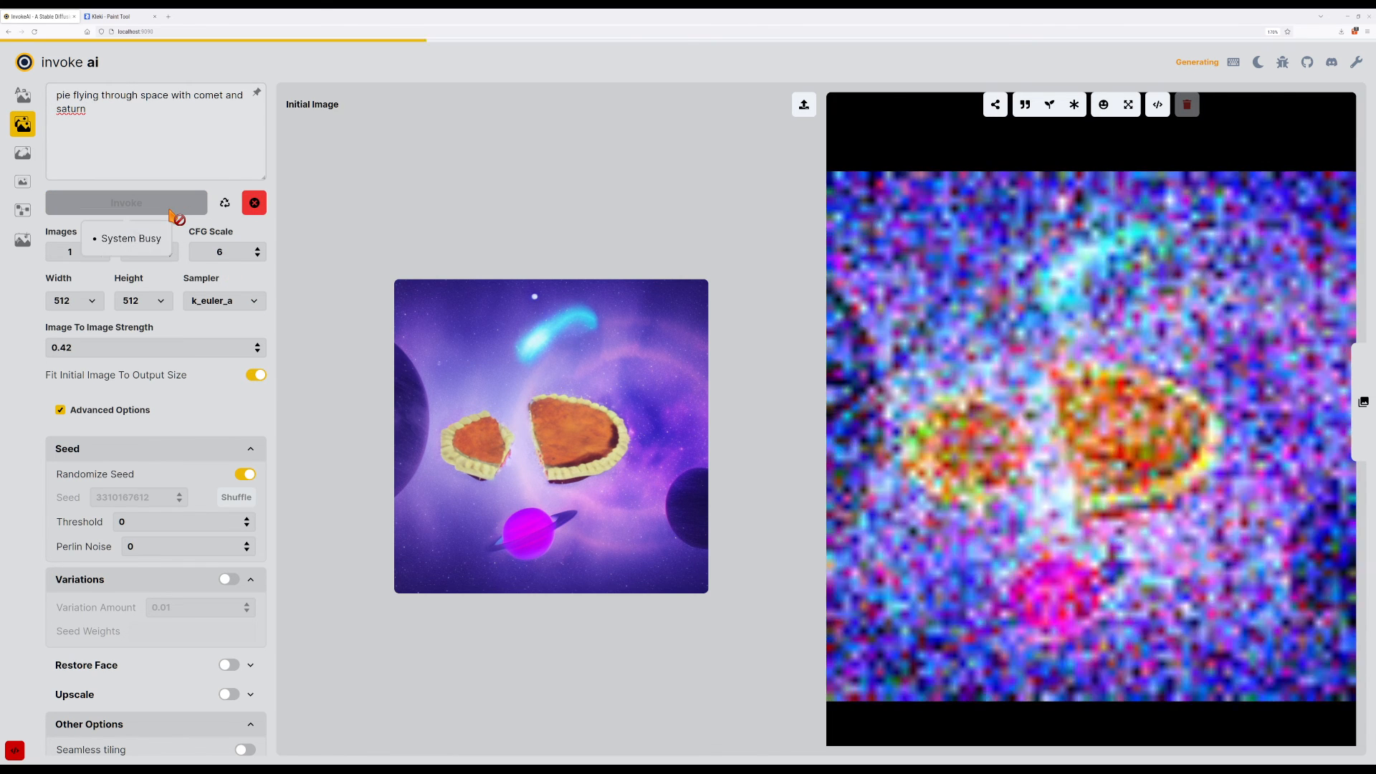
pyautogui.click(169, 210)
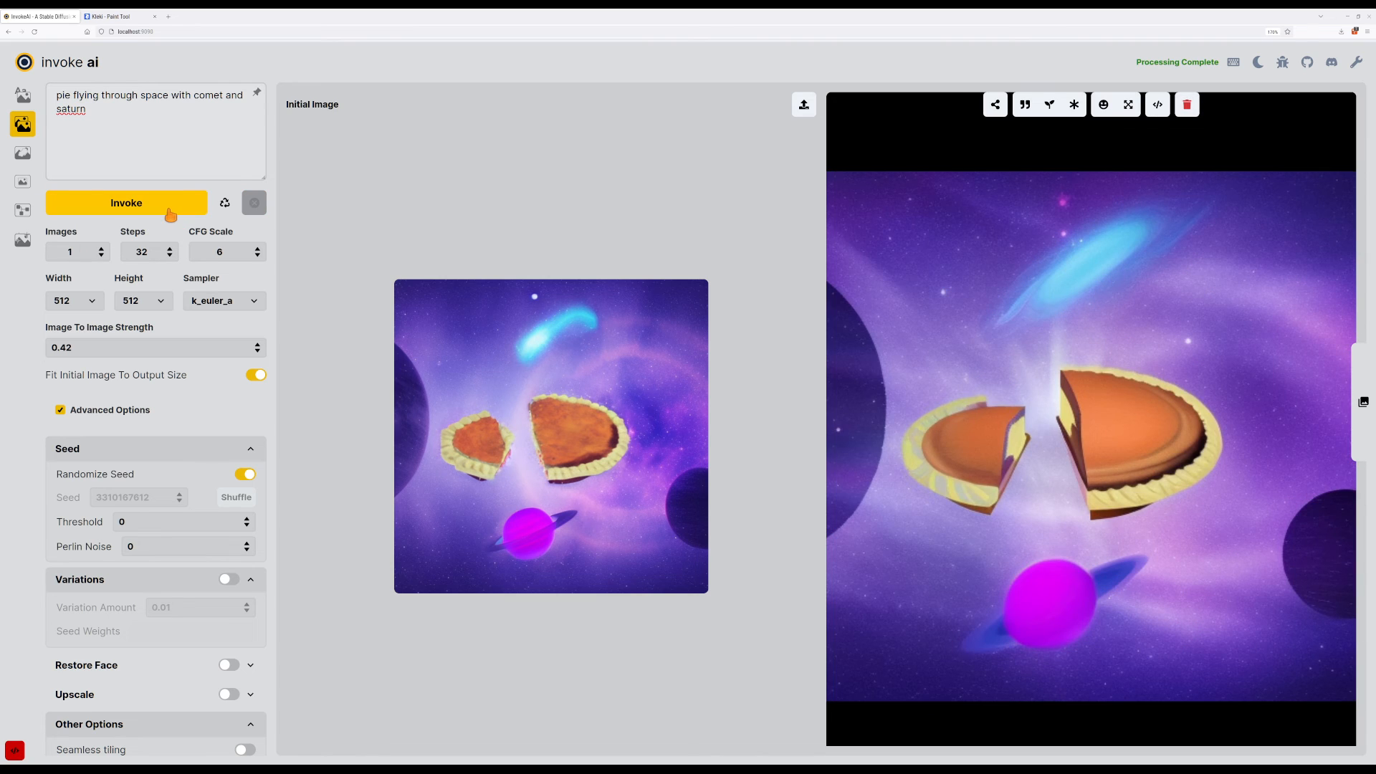
pyautogui.click(170, 212)
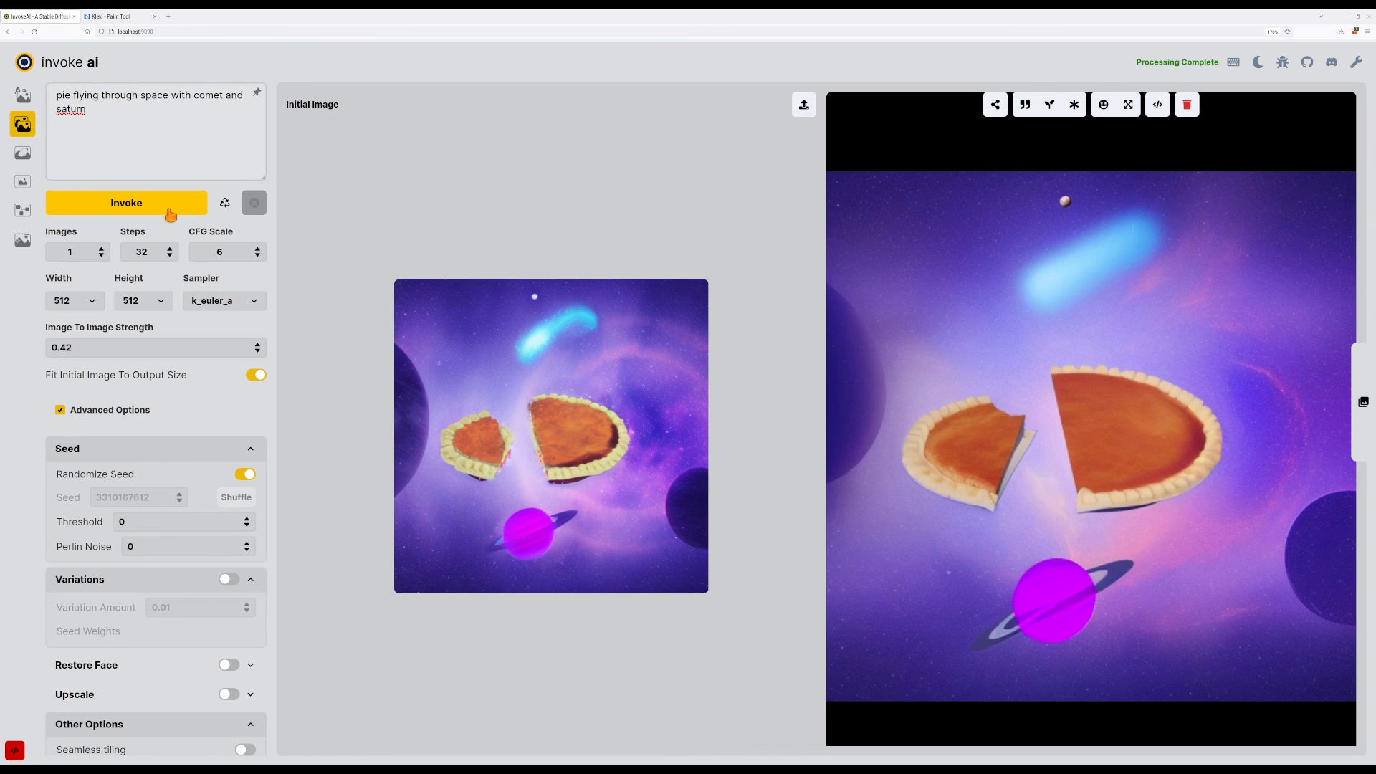
# Insert the word "pumpkin" before "pie" at the start of the prompt.
pyautogui.click(171, 151)
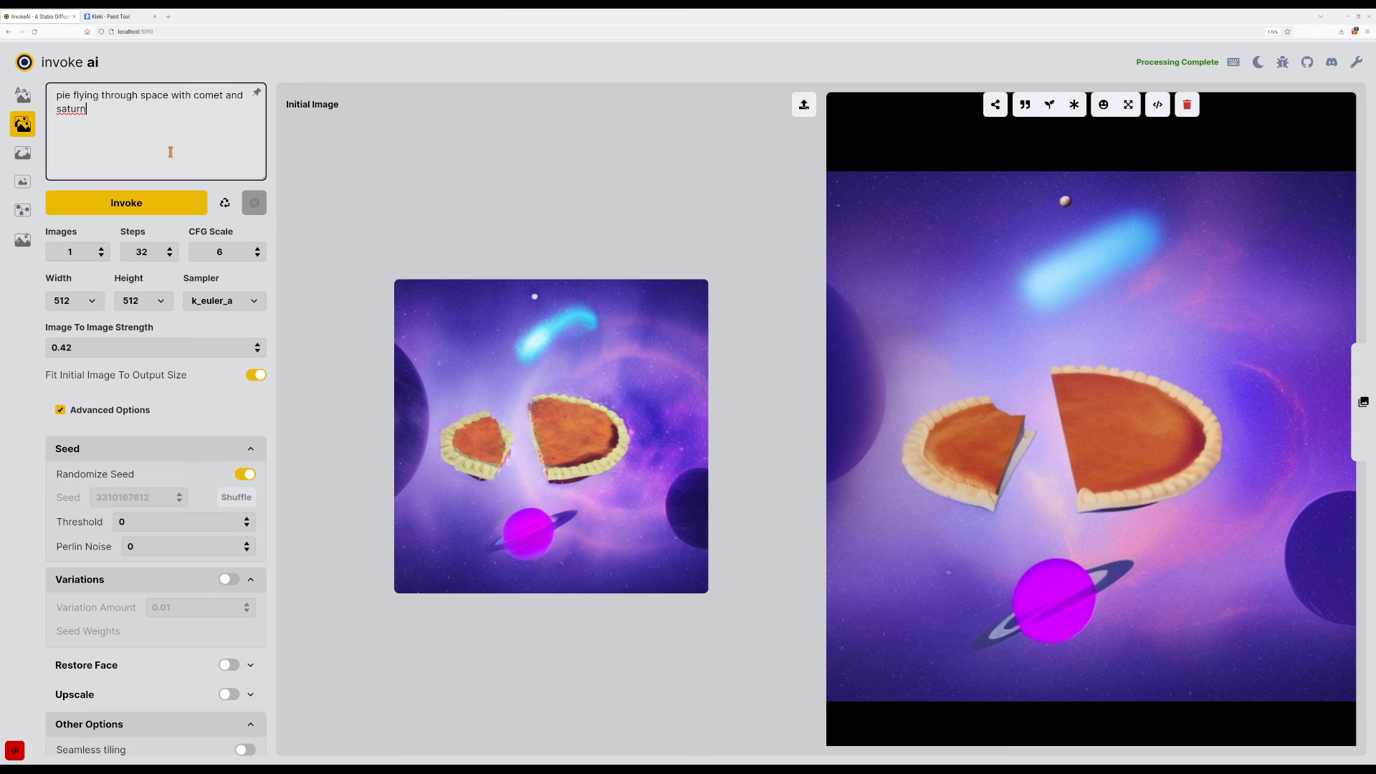
pyautogui.write('pumkin')
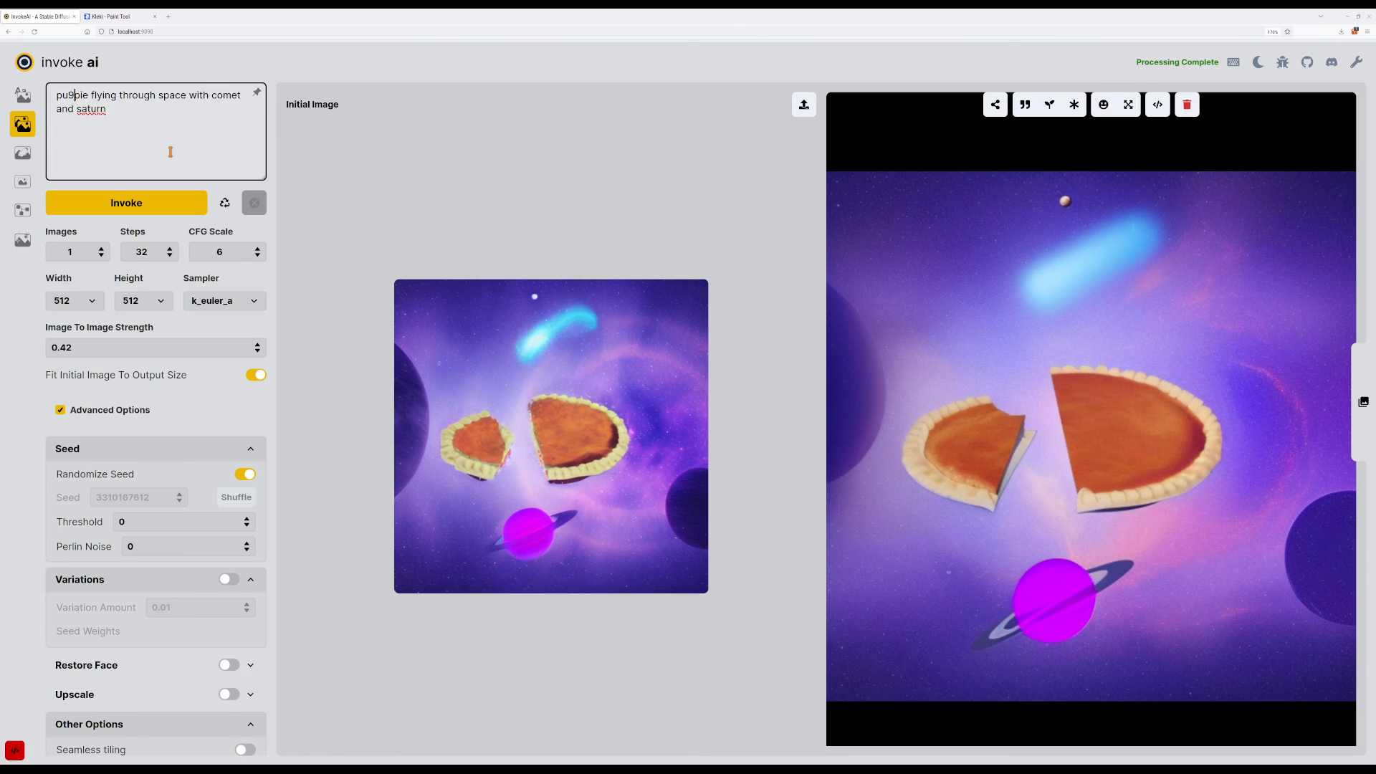
pyautogui.press('BackSpace')
pyautogui.press('BackSpace')
pyautogui.press('BackSpace')
pyautogui.press('BackSpace')
pyautogui.write('mpkin')
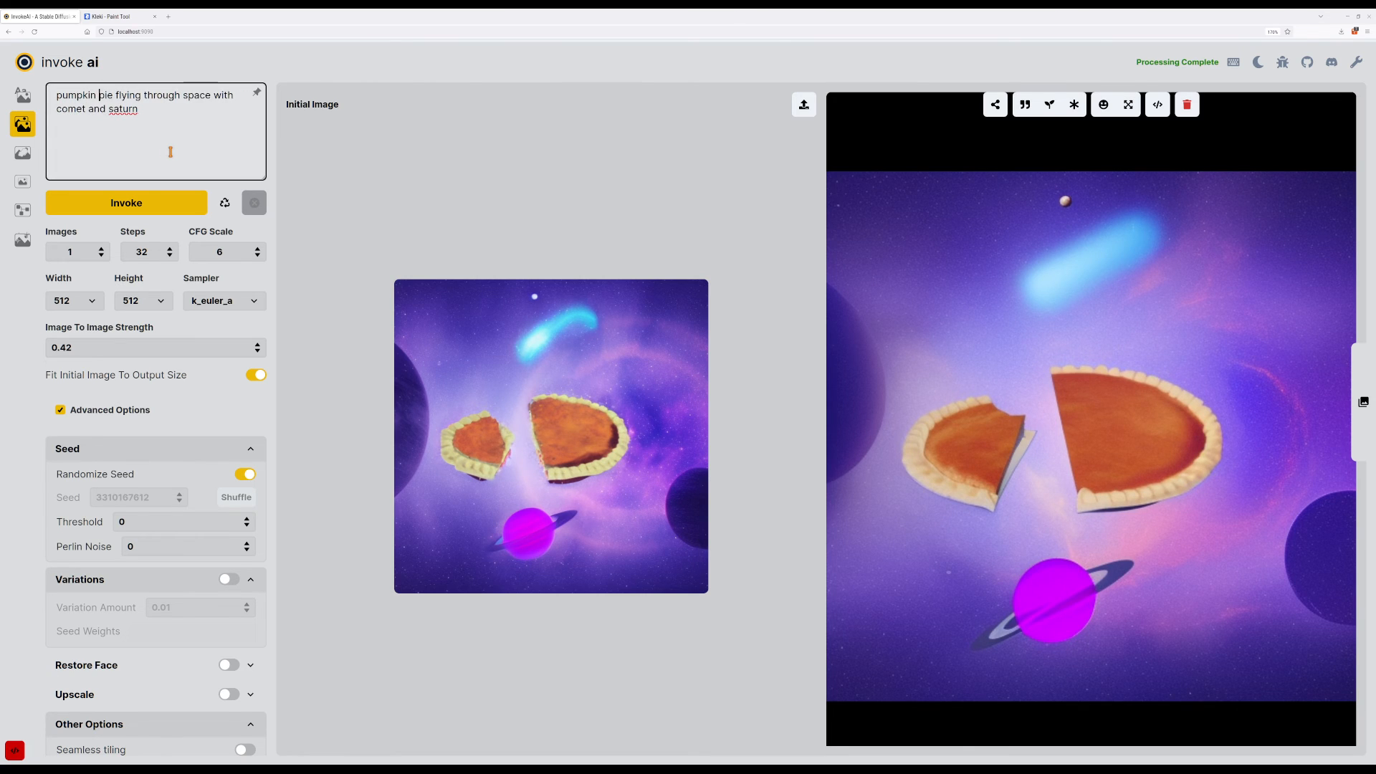
# Change the prompt's ending to "with a cyan comet and planet saturn," and generate an image.
pyautogui.hotkey('ctrl', 'Right')
pyautogui.hotkey('ctrl', 'Right')
pyautogui.write('a cyan comet and planet')
pyautogui.press('End')
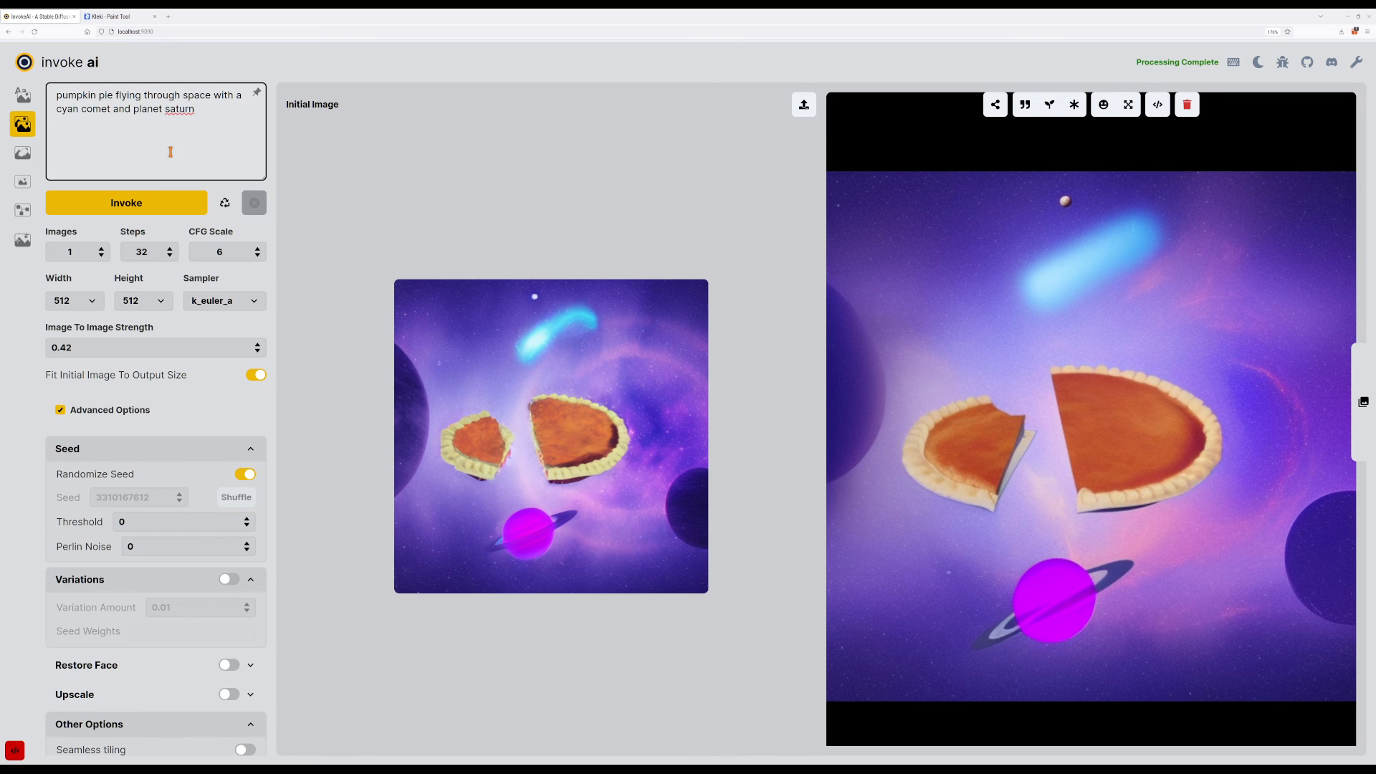
pyautogui.press('Return')
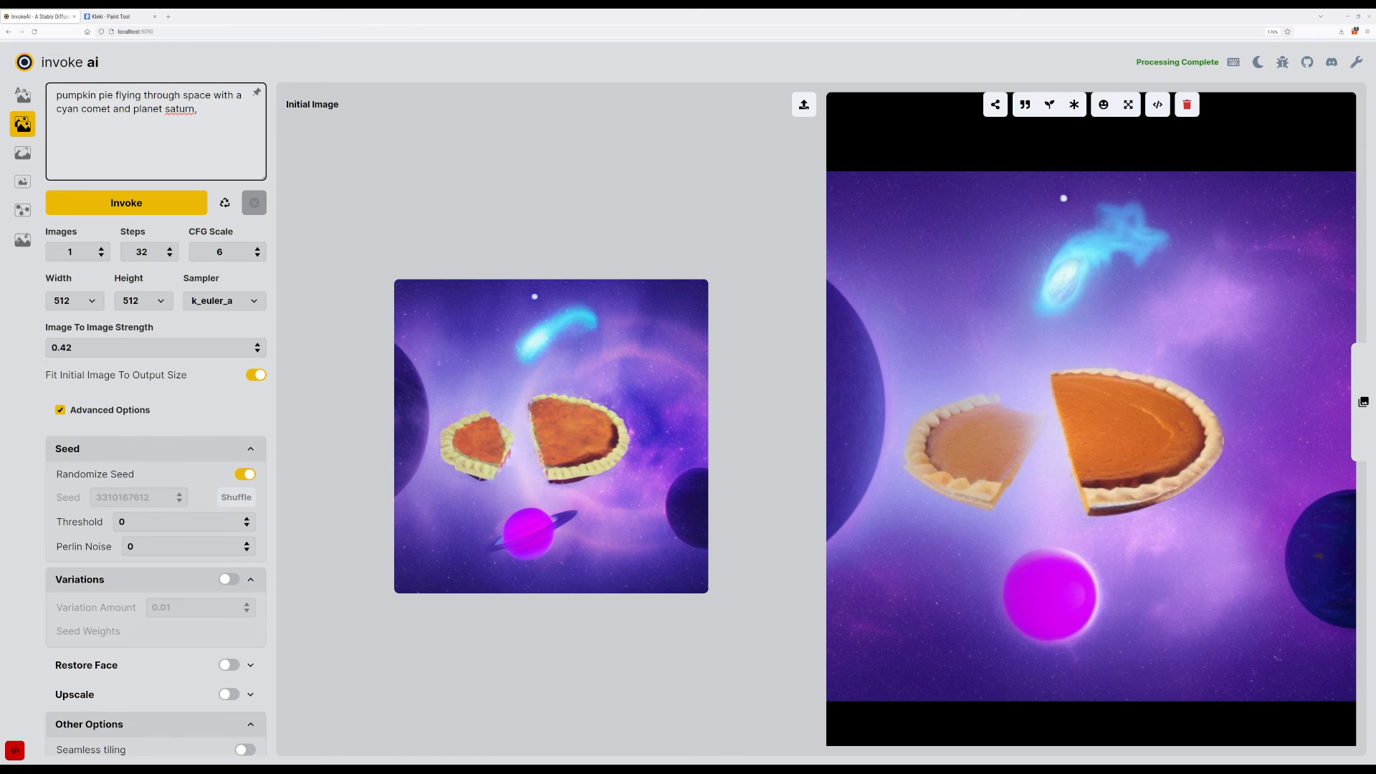
pyautogui.click(239, 133)
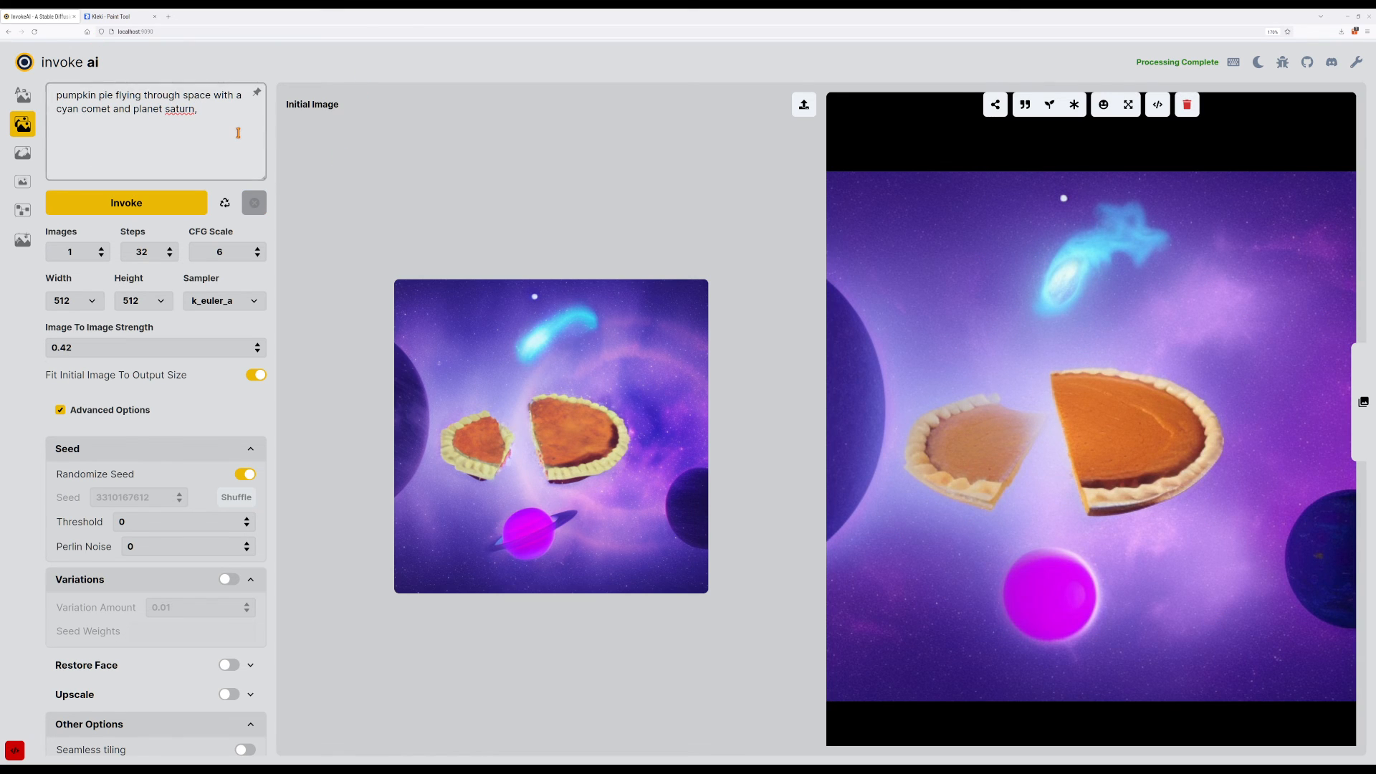
# Append "by greg rutkowski" to the end of the prompt and generate an image.
pyautogui.write('by greg rutkowski')
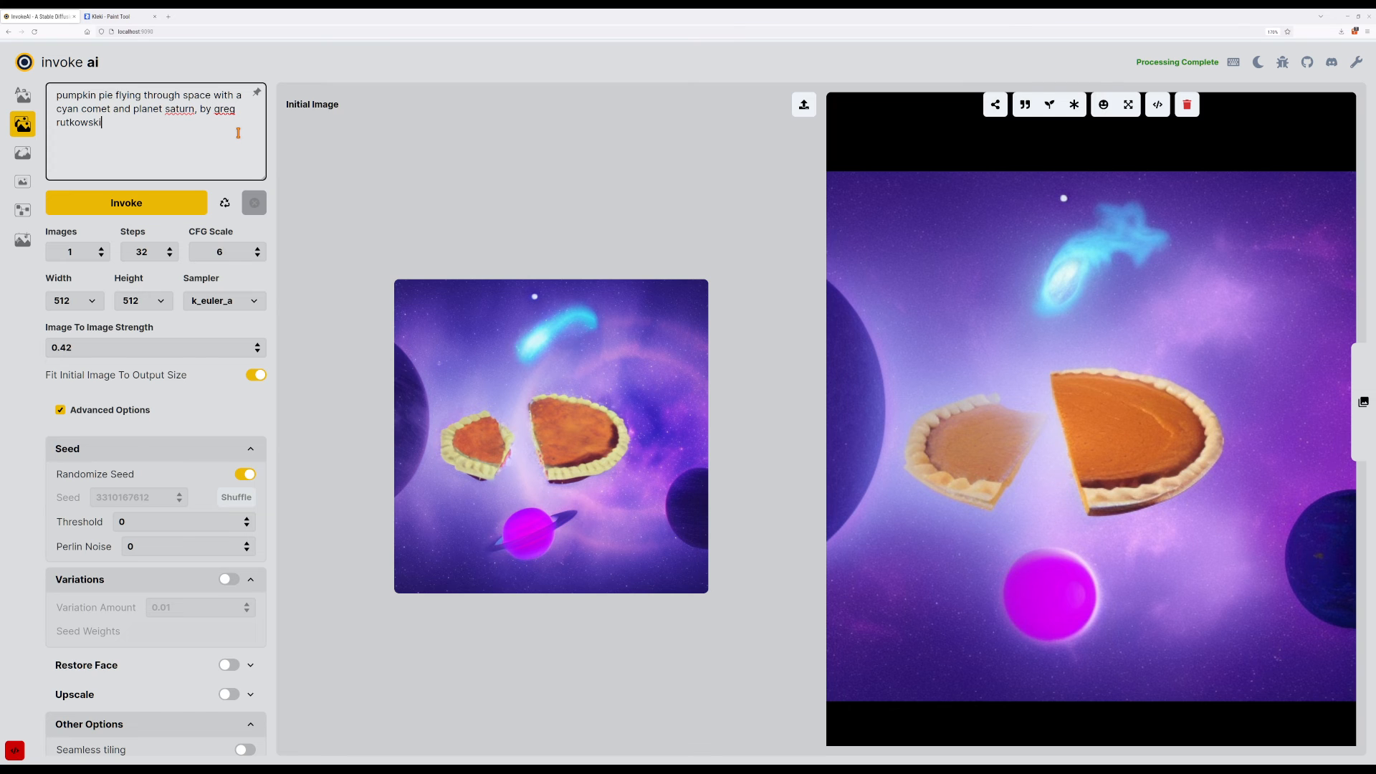
pyautogui.hotkey('ctrl', 'Return')
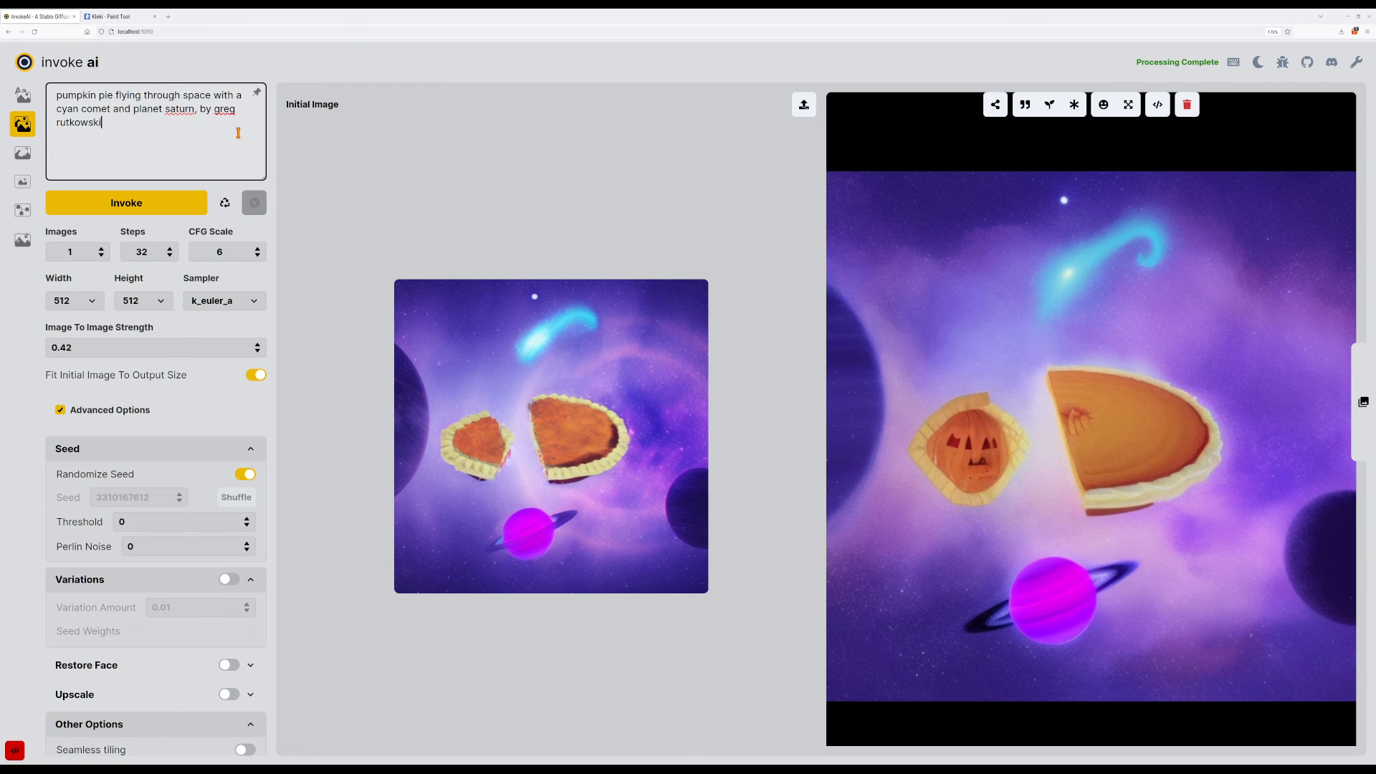
# Raise the image to image strength to 0.6 and generate three images.
pyautogui.click(258, 345)
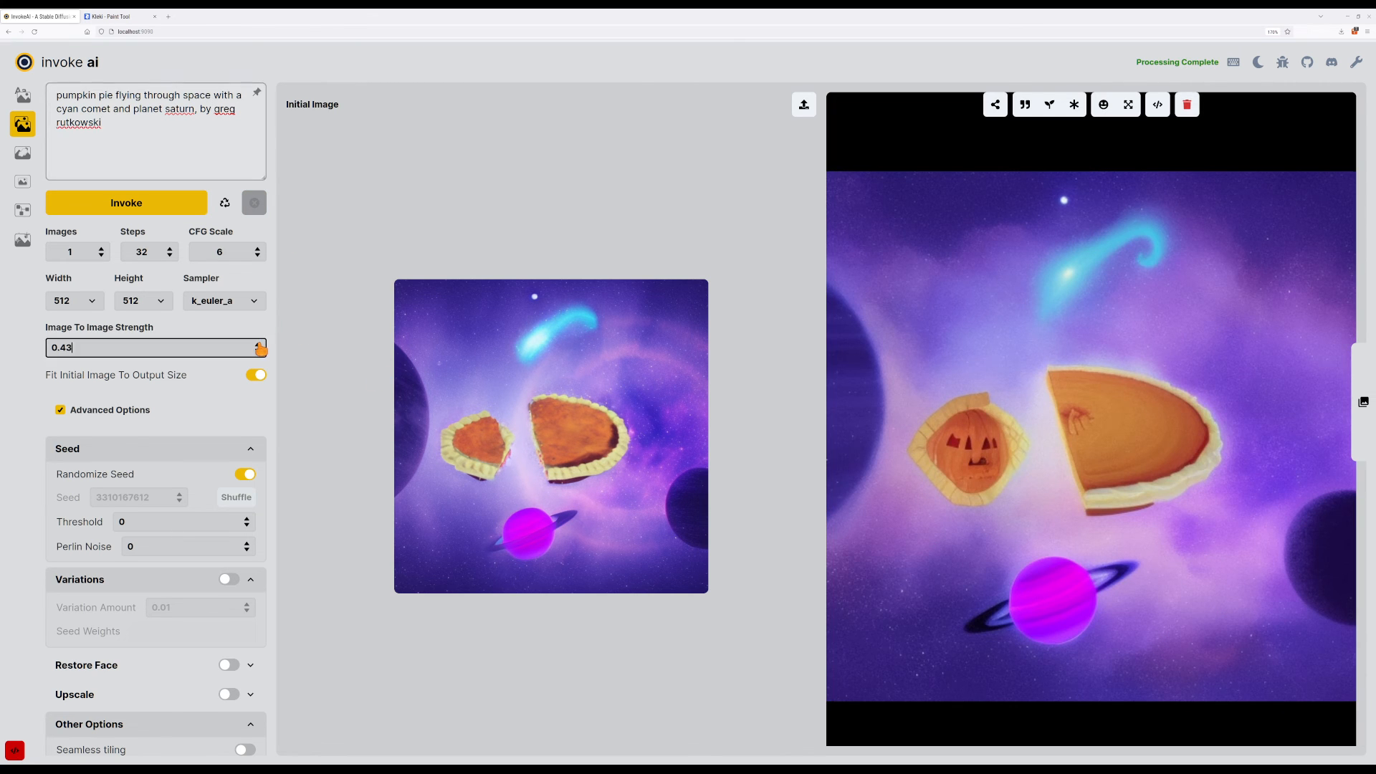
pyautogui.click(258, 345)
pyautogui.click(258, 347)
pyautogui.click(190, 209)
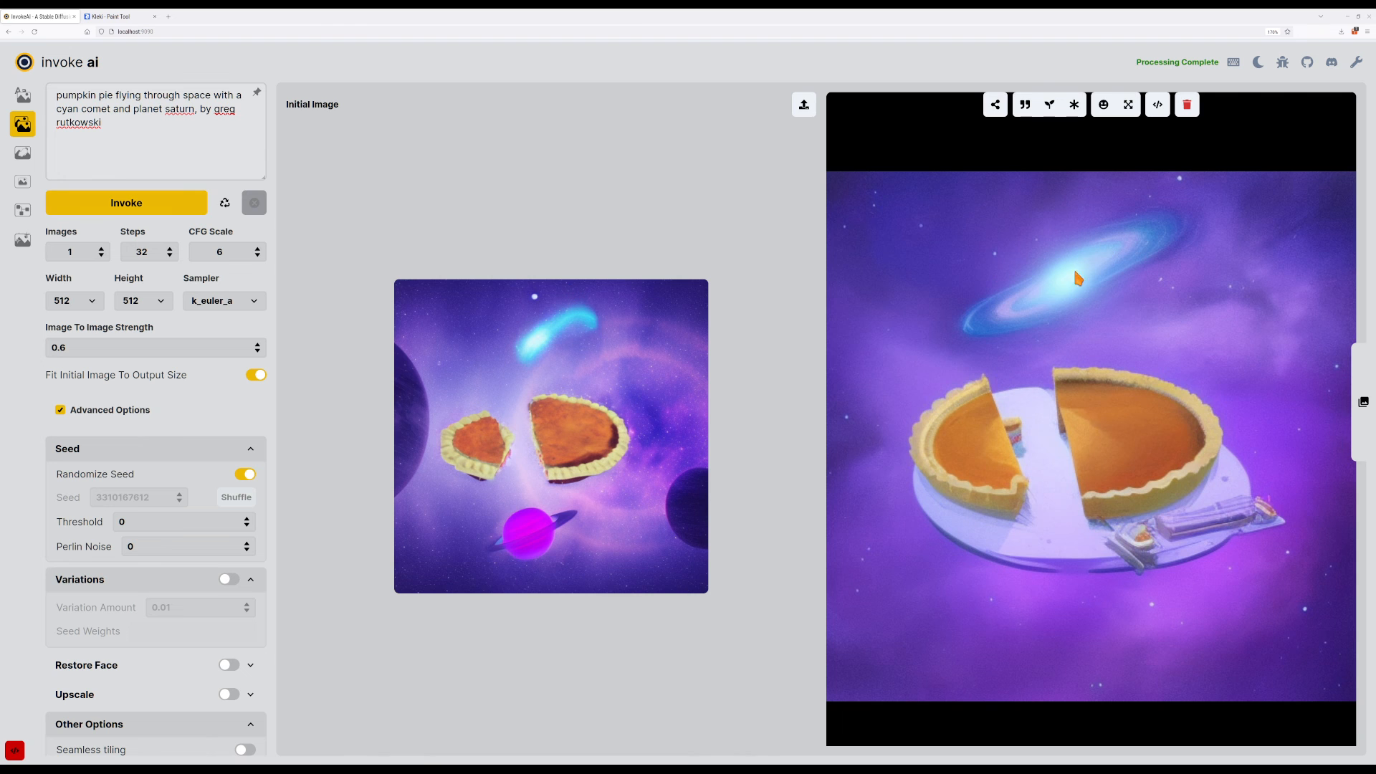
pyautogui.click(176, 213)
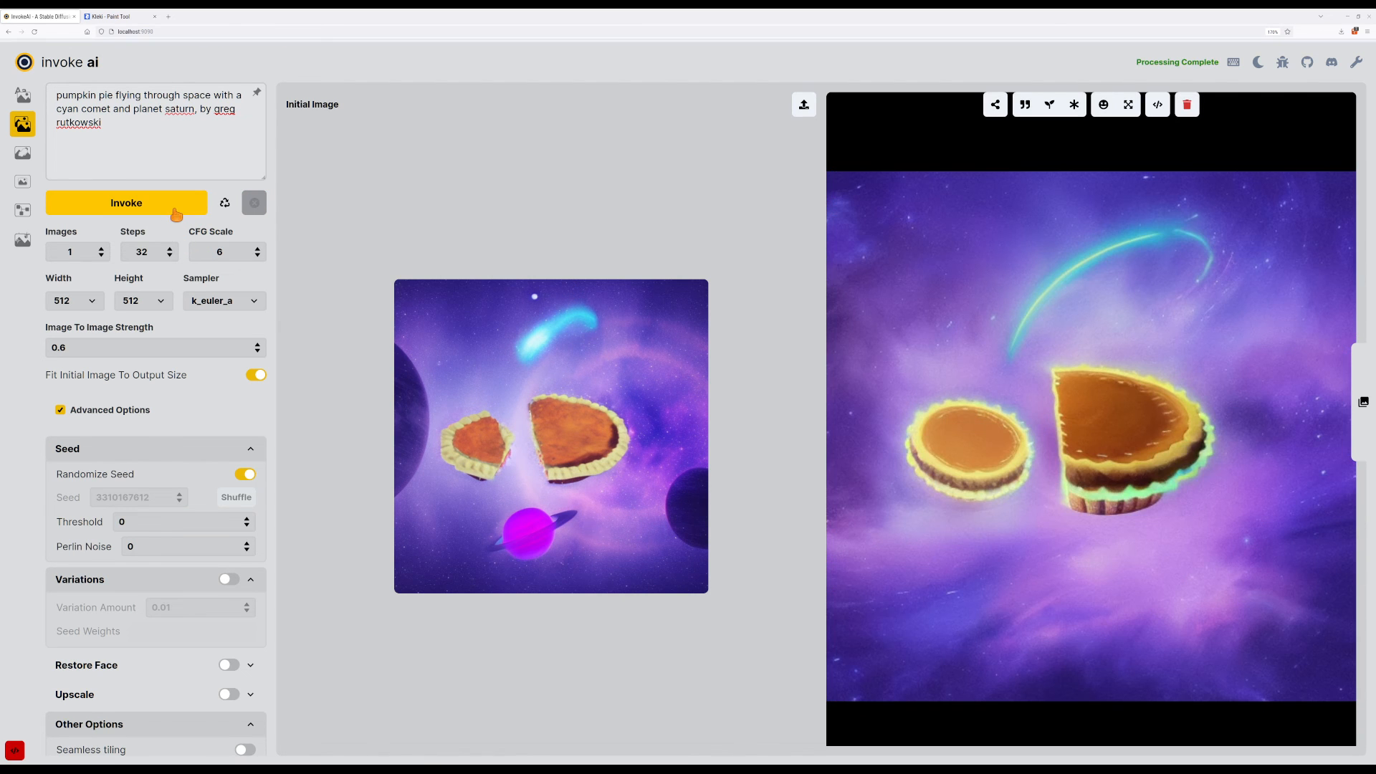
pyautogui.click(176, 213)
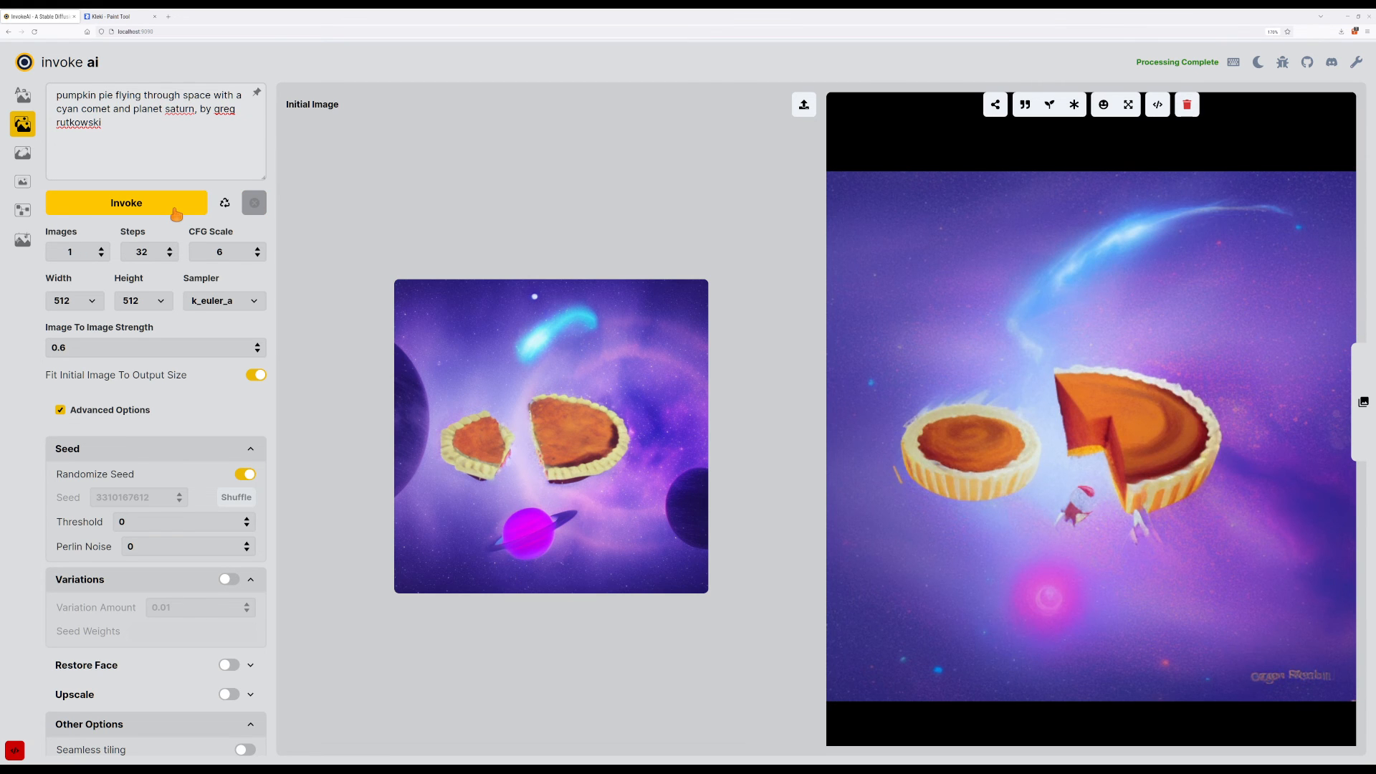
# Emphasize the pie at the start of the prompt by rewriting it as "(pumpkin pie)++".
pyautogui.click(176, 154)
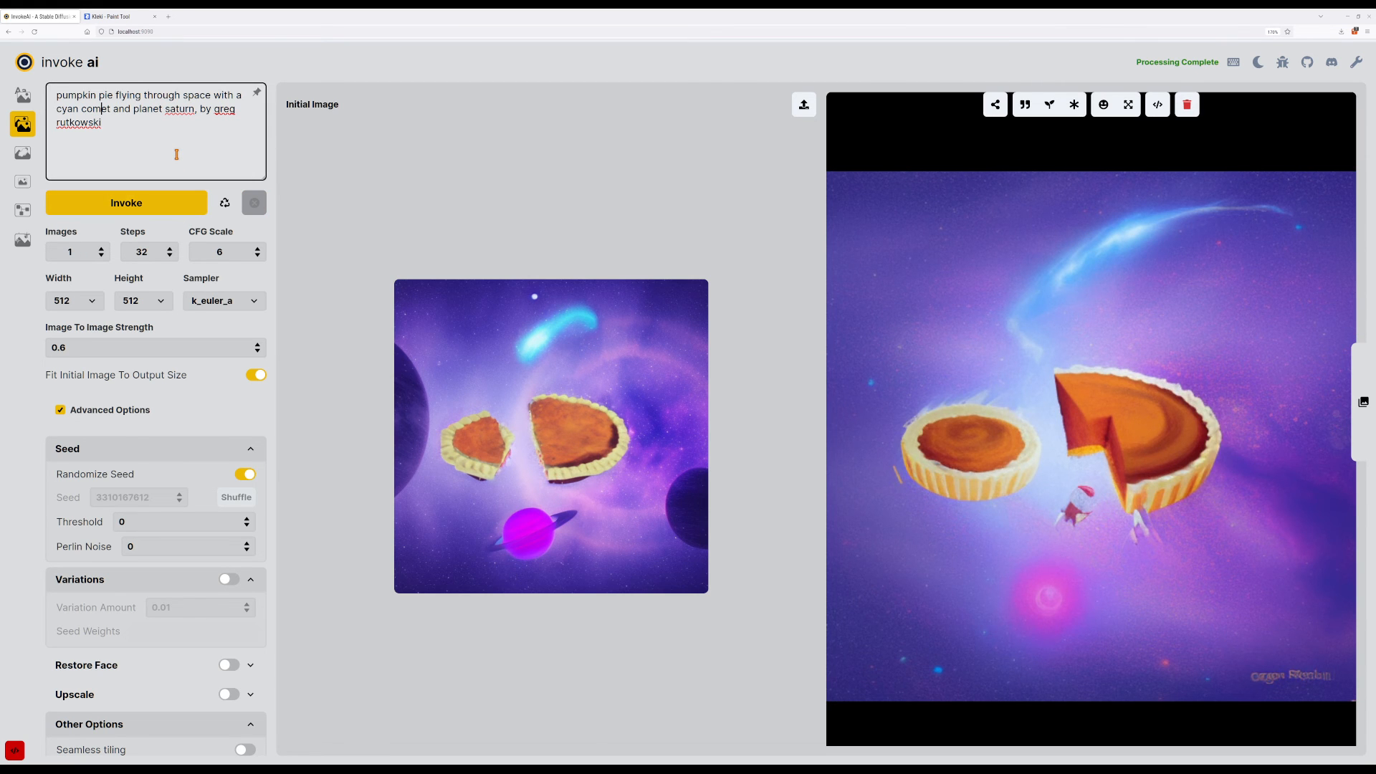
pyautogui.hotkey('ctrl', 'Home')
pyautogui.write('(')
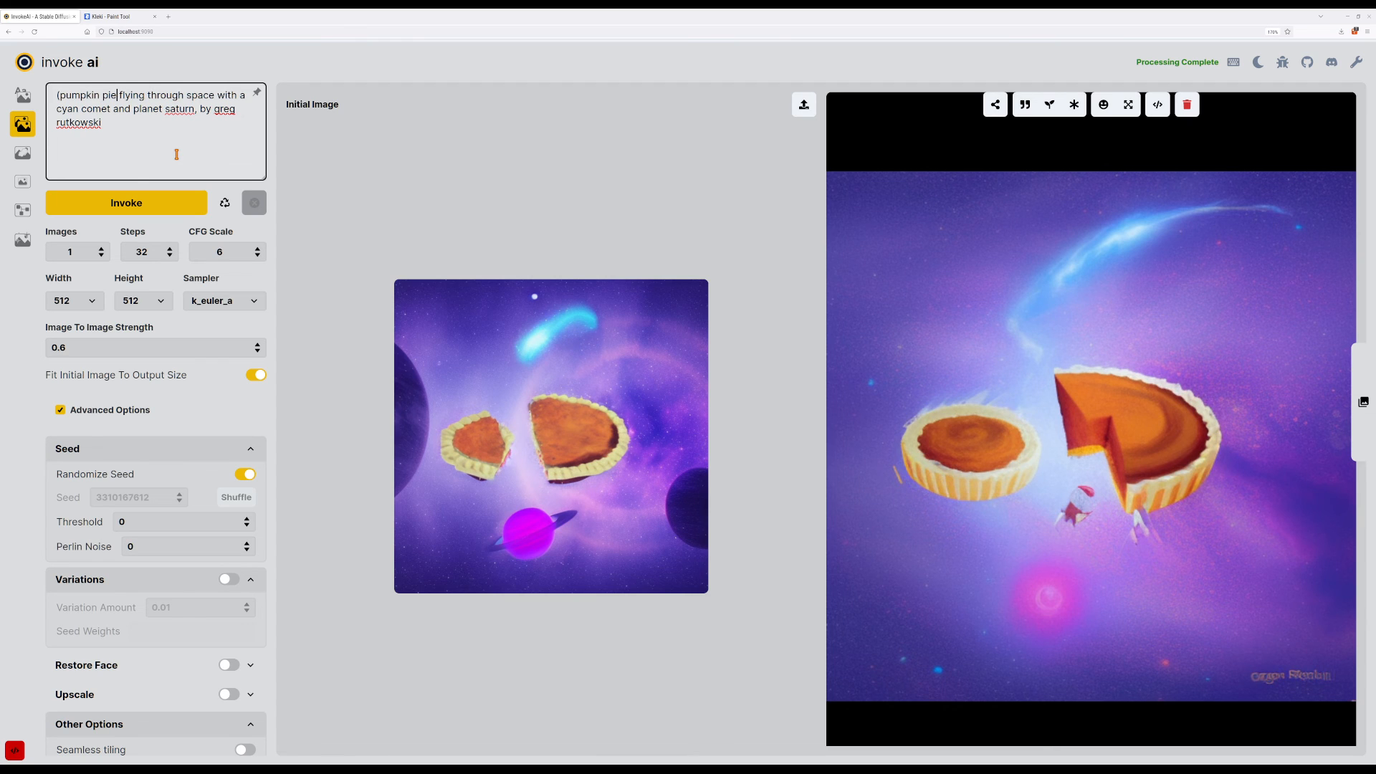
pyautogui.write(')++')
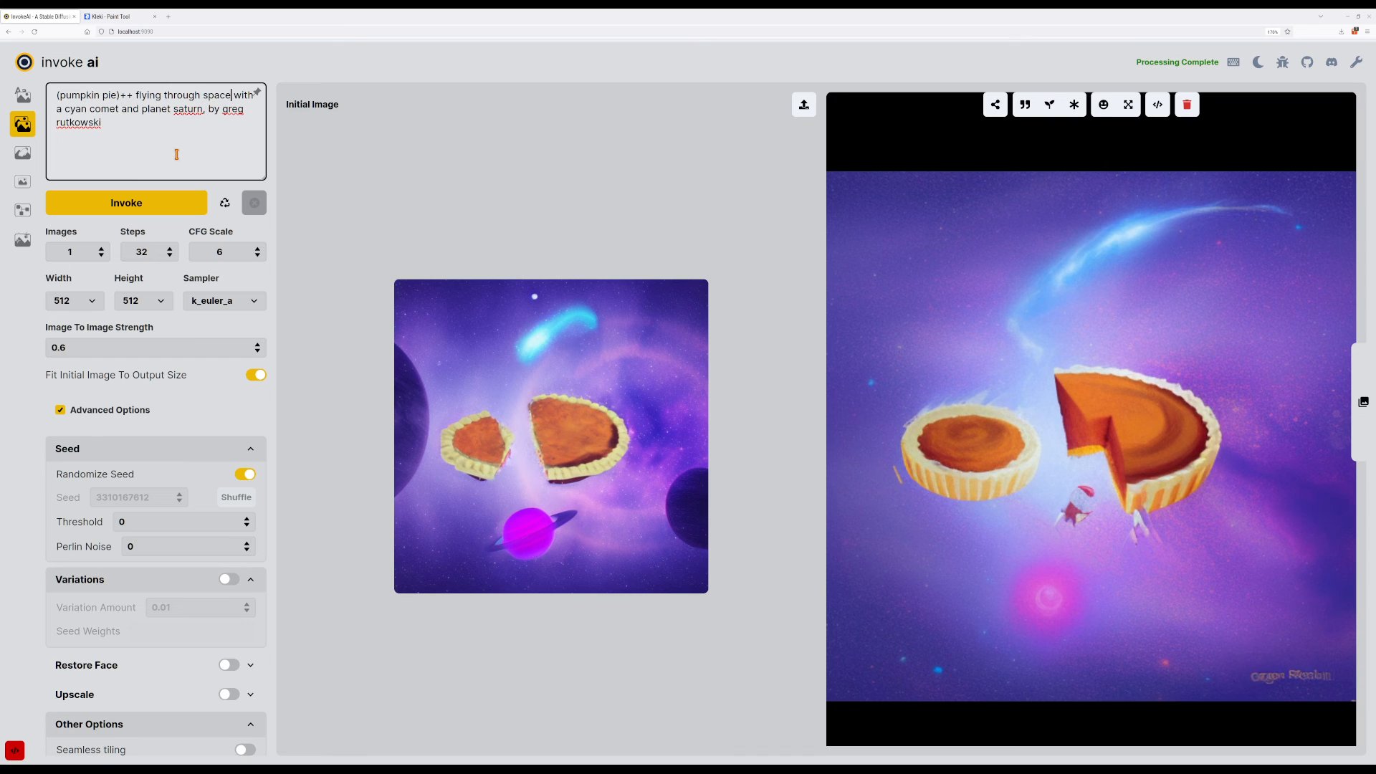
# Replace "a cyan comet" in the prompt with "halley's comet" and generate two images.
pyautogui.press('Down')
pyautogui.press('Home')
pyautogui.press('BackSpace')
pyautogui.write('f')
pyautogui.press('BackSpace')
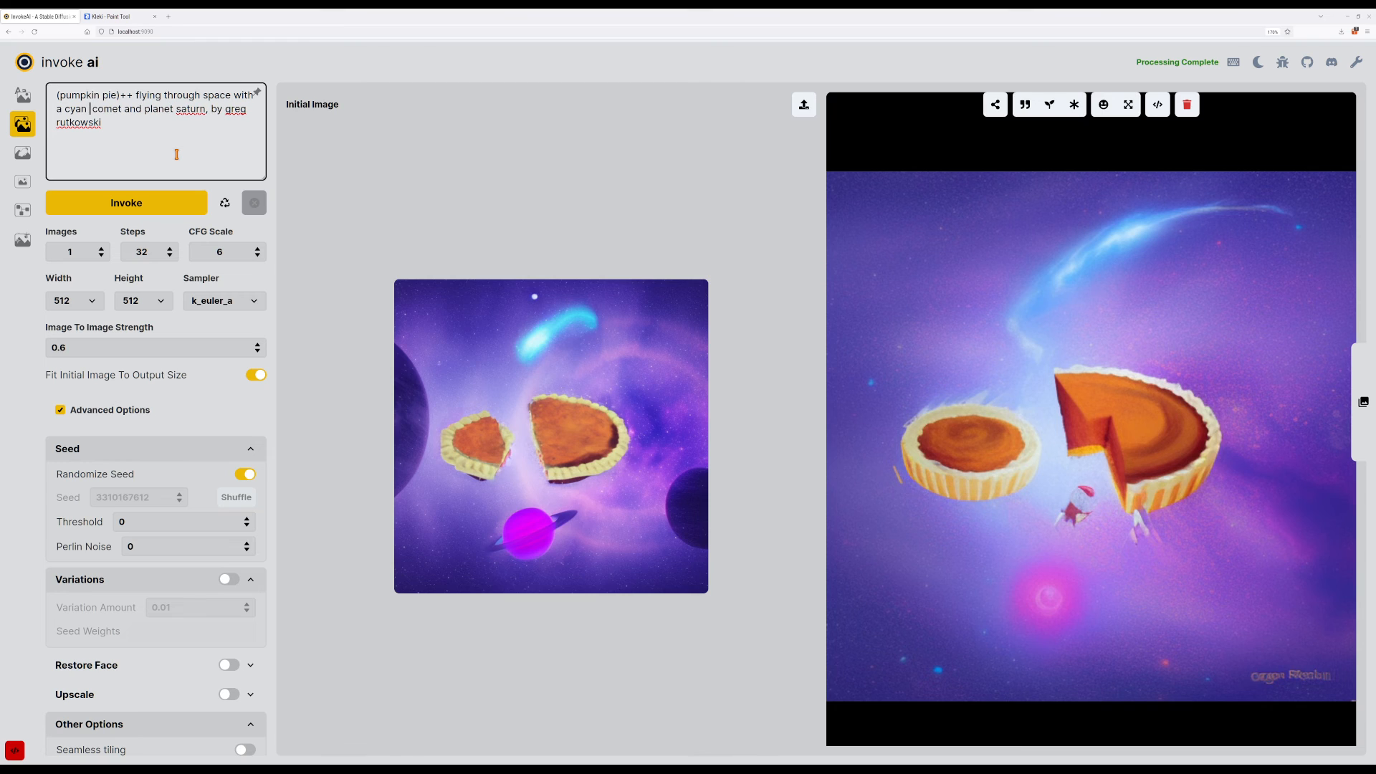
pyautogui.write('hi')
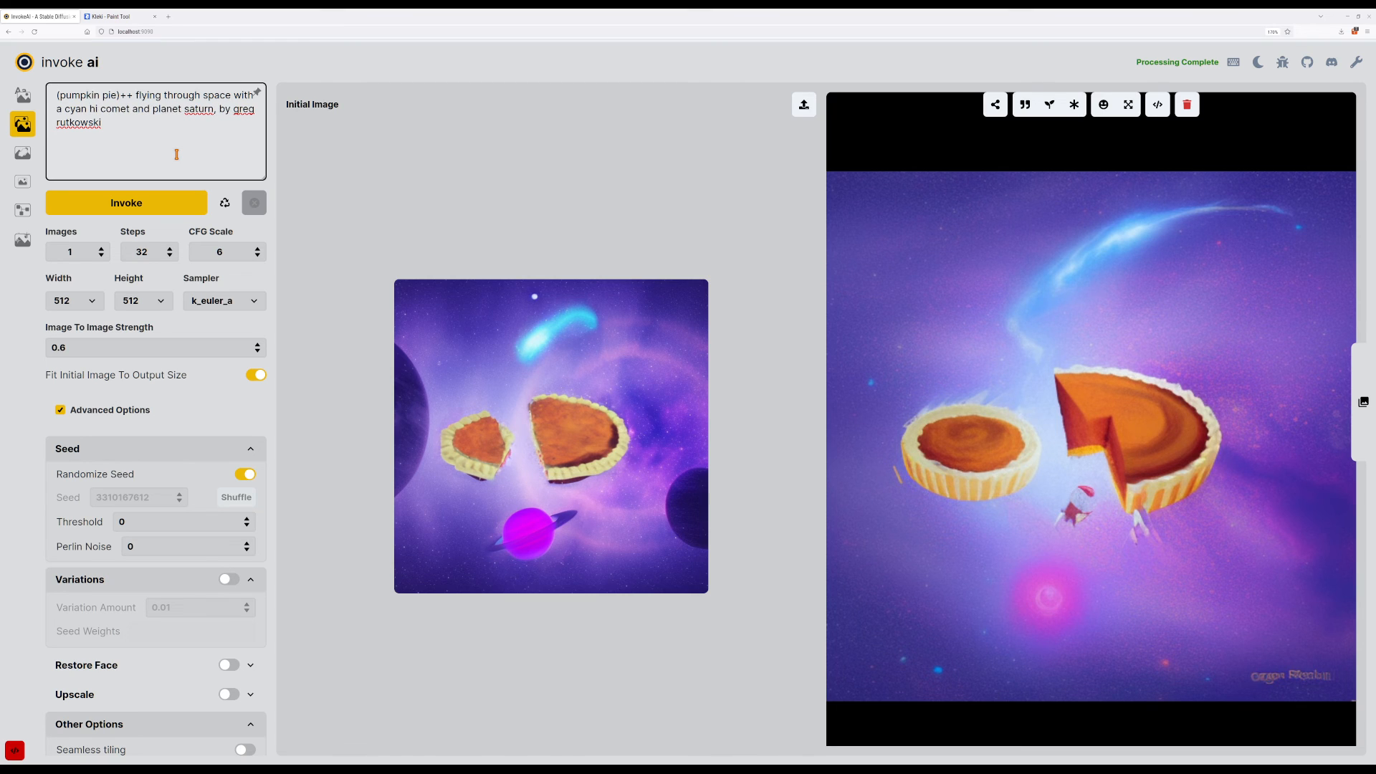
pyautogui.press('BackSpace')
pyautogui.write('alley')
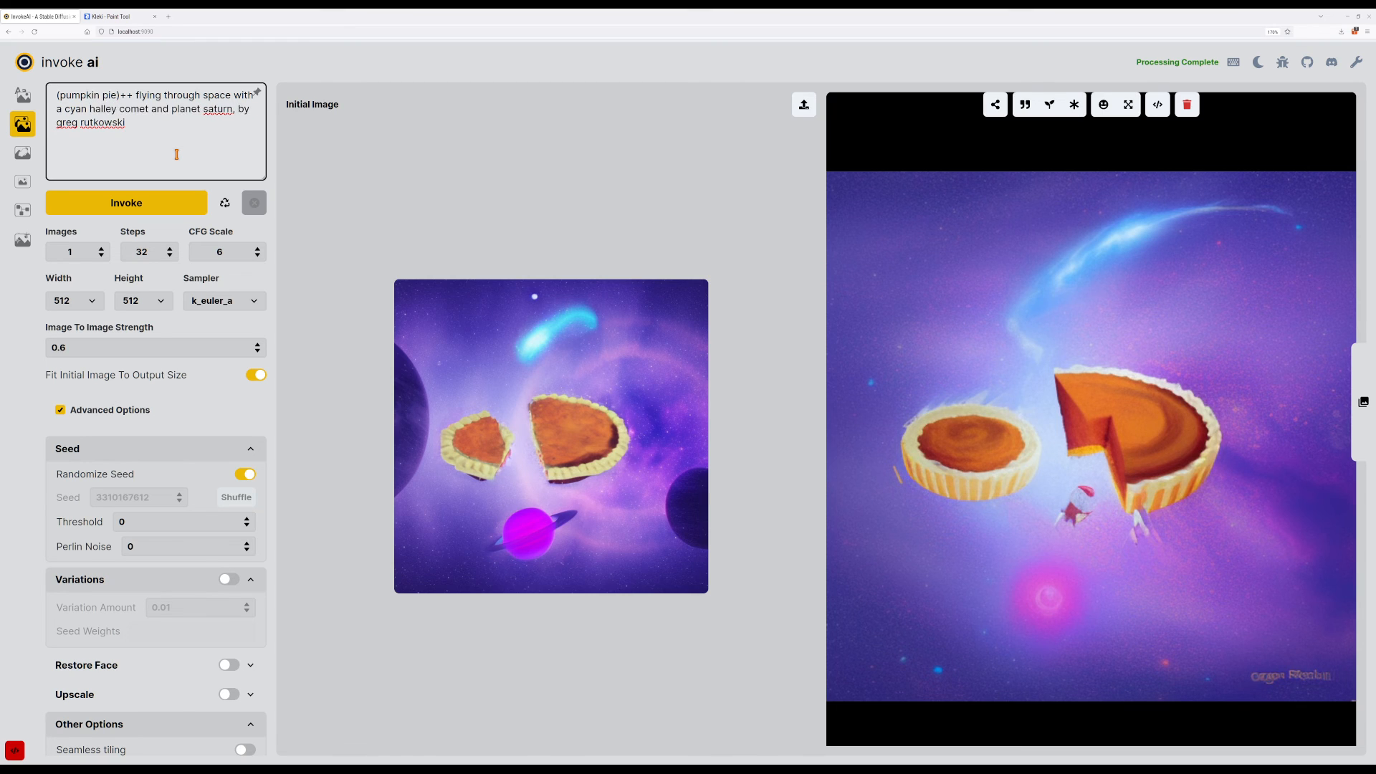
pyautogui.write('s')
pyautogui.press('Left')
pyautogui.write("'")
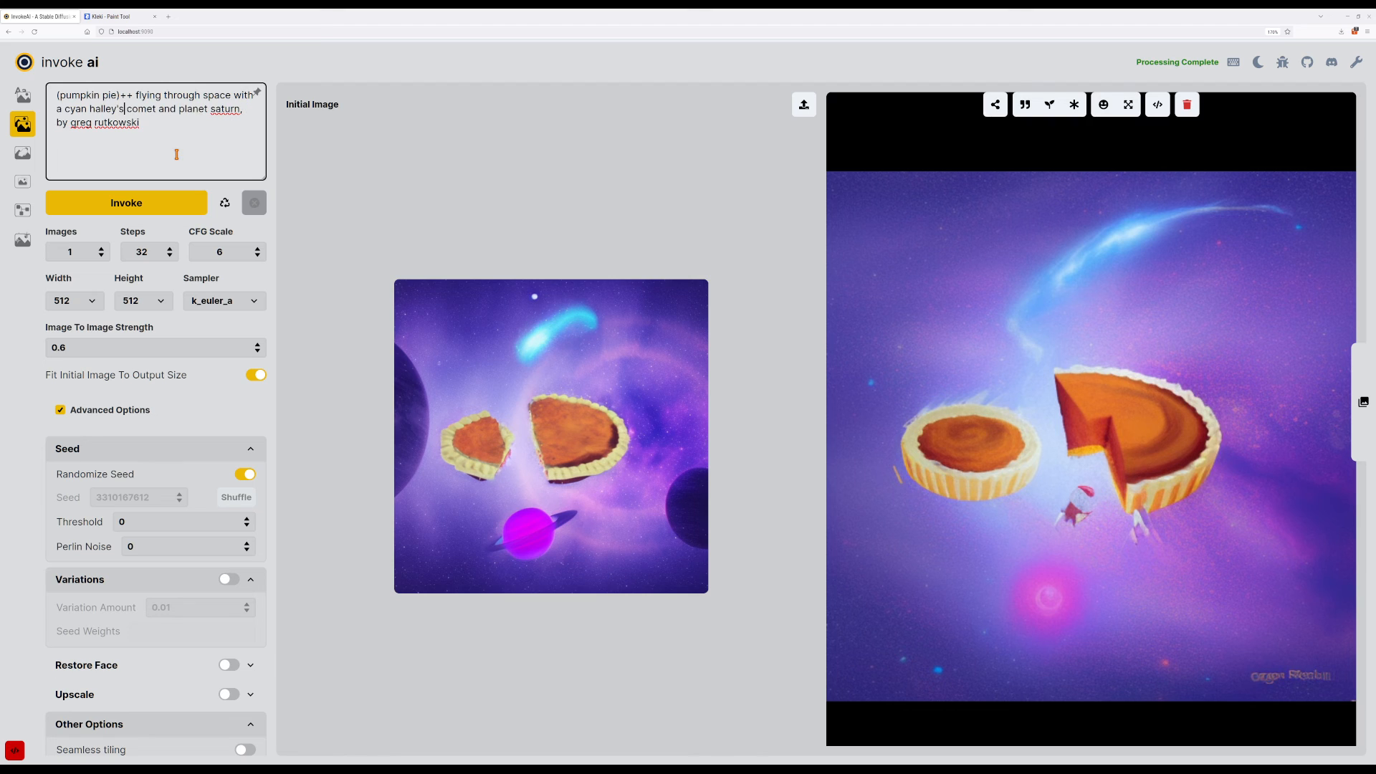
pyautogui.hotkey('ctrl', 'shift', 'Left')
pyautogui.press('BackSpace')
pyautogui.hotkey('ctrl', 'shift', 'Left')
pyautogui.press('BackSpace')
pyautogui.press('BackSpace')
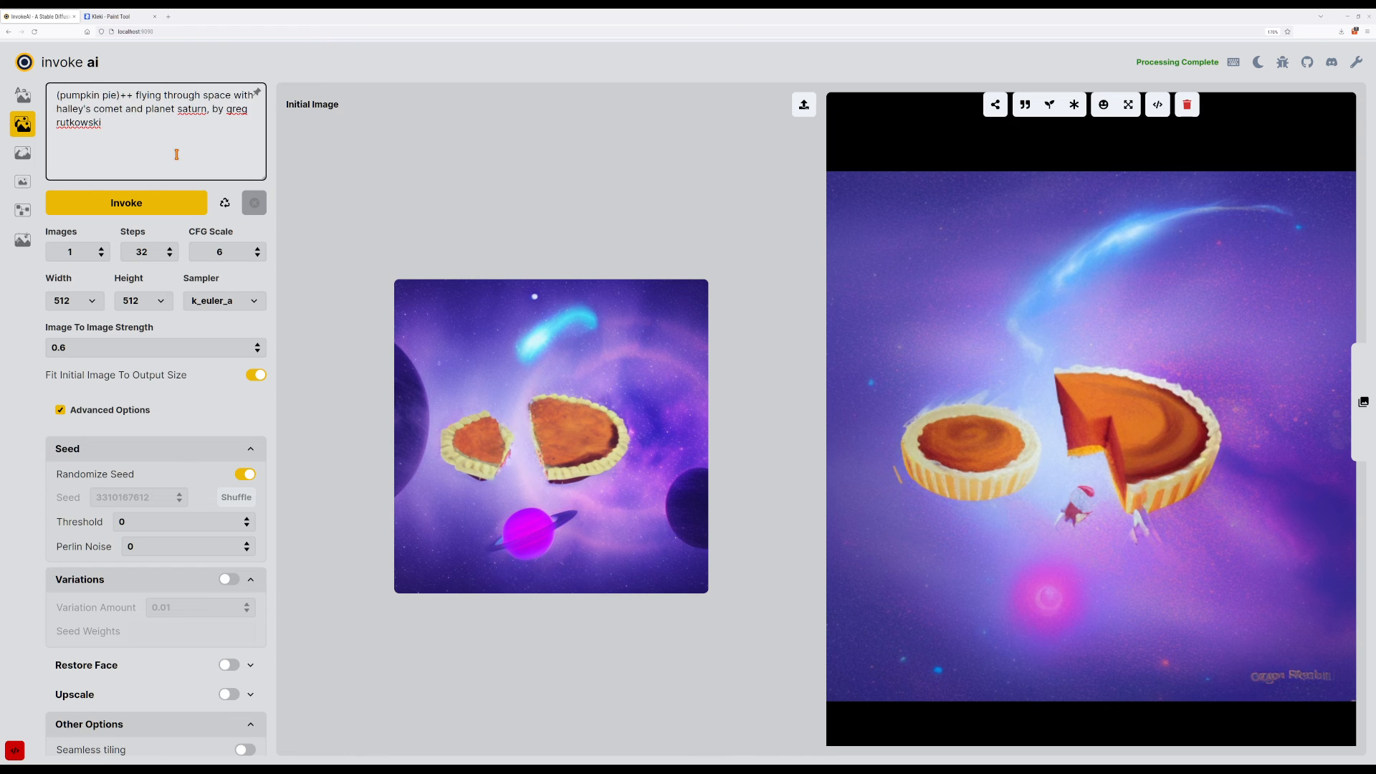
pyautogui.hotkey('ctrl', 'Return')
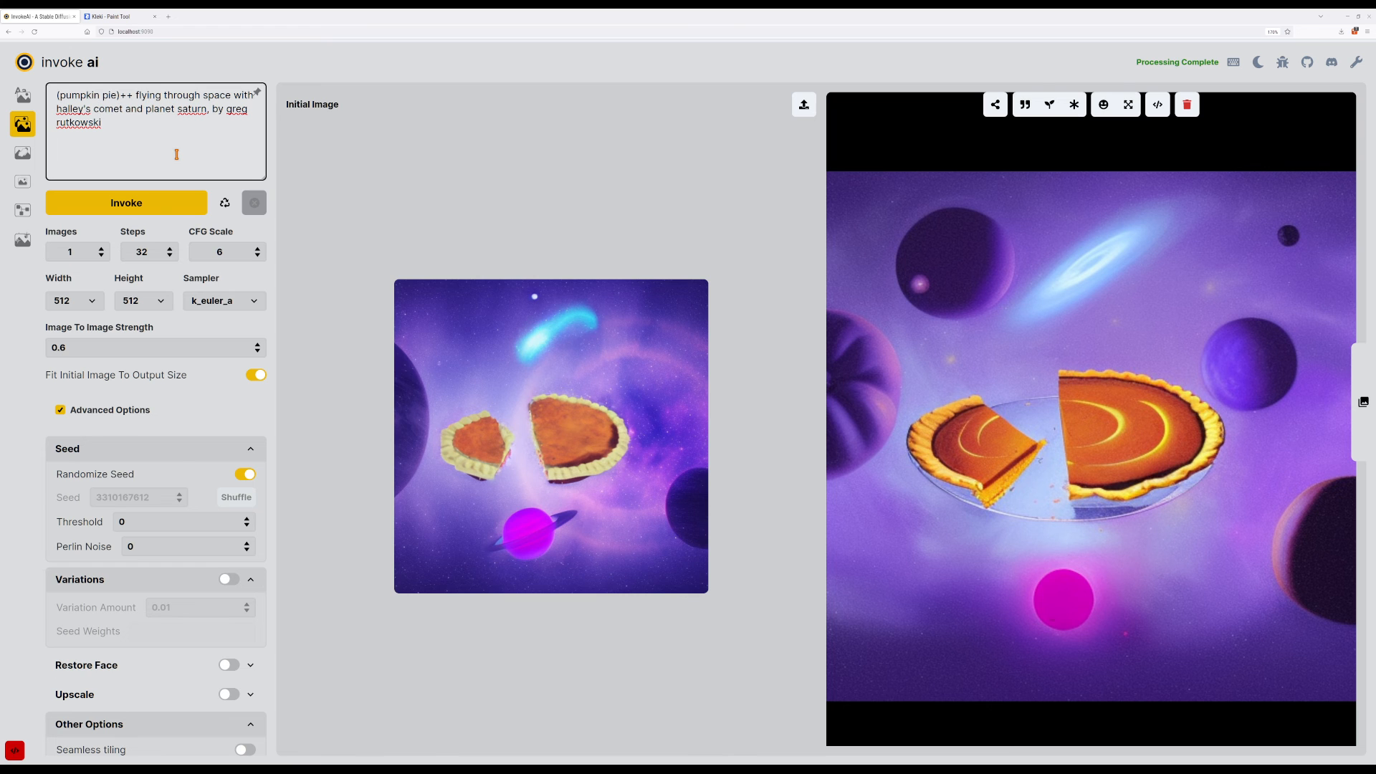
pyautogui.hotkey('ctrl', 'Return')
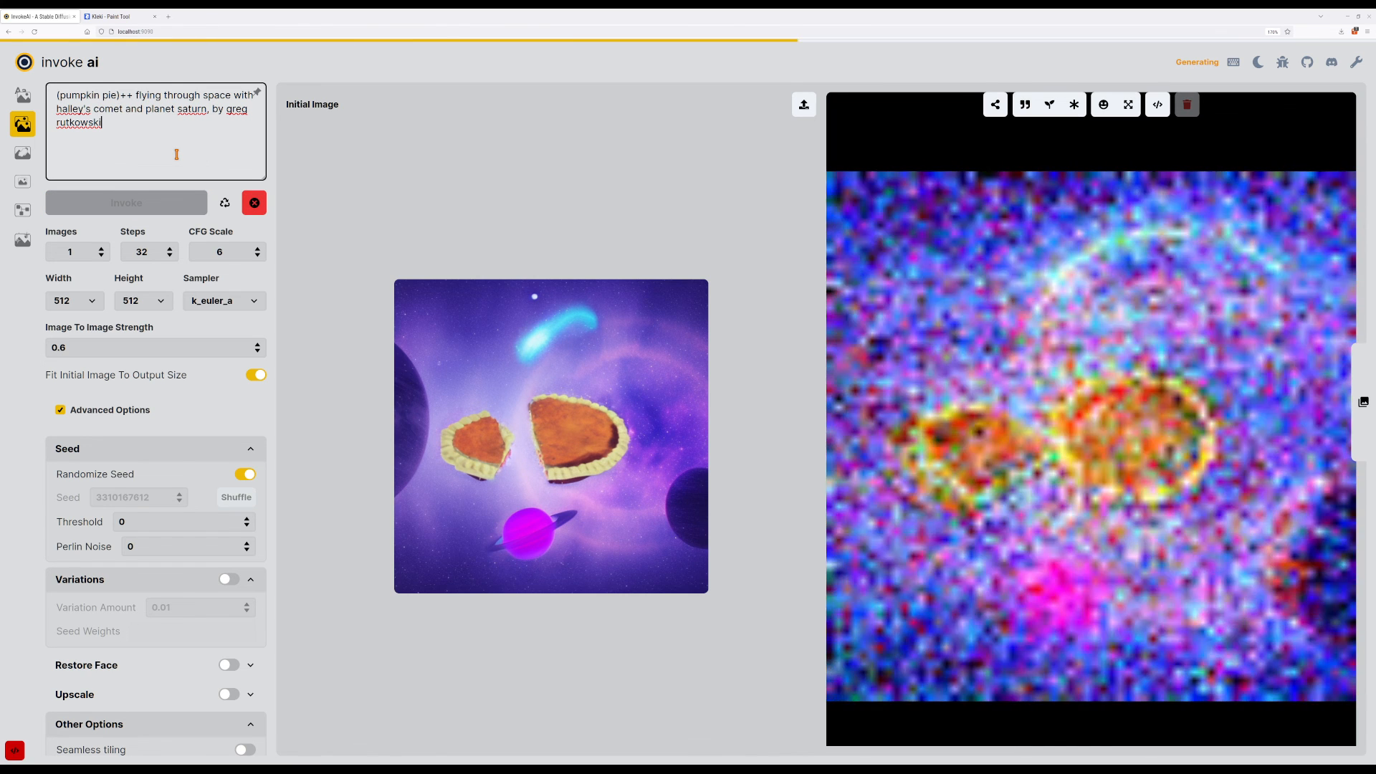
# Generate one image at an image to image strength of 0.73 and another at 0.85.
pyautogui.click(256, 343)
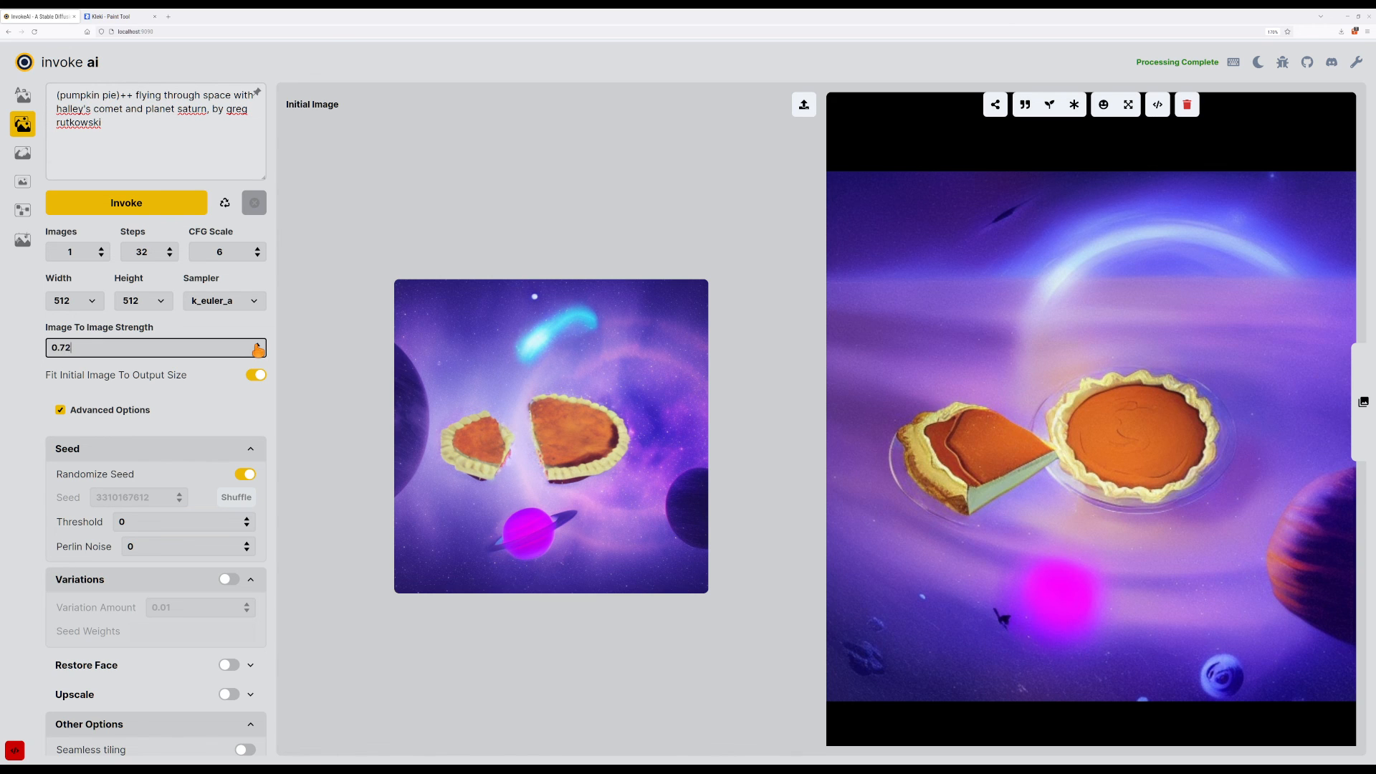
pyautogui.click(176, 202)
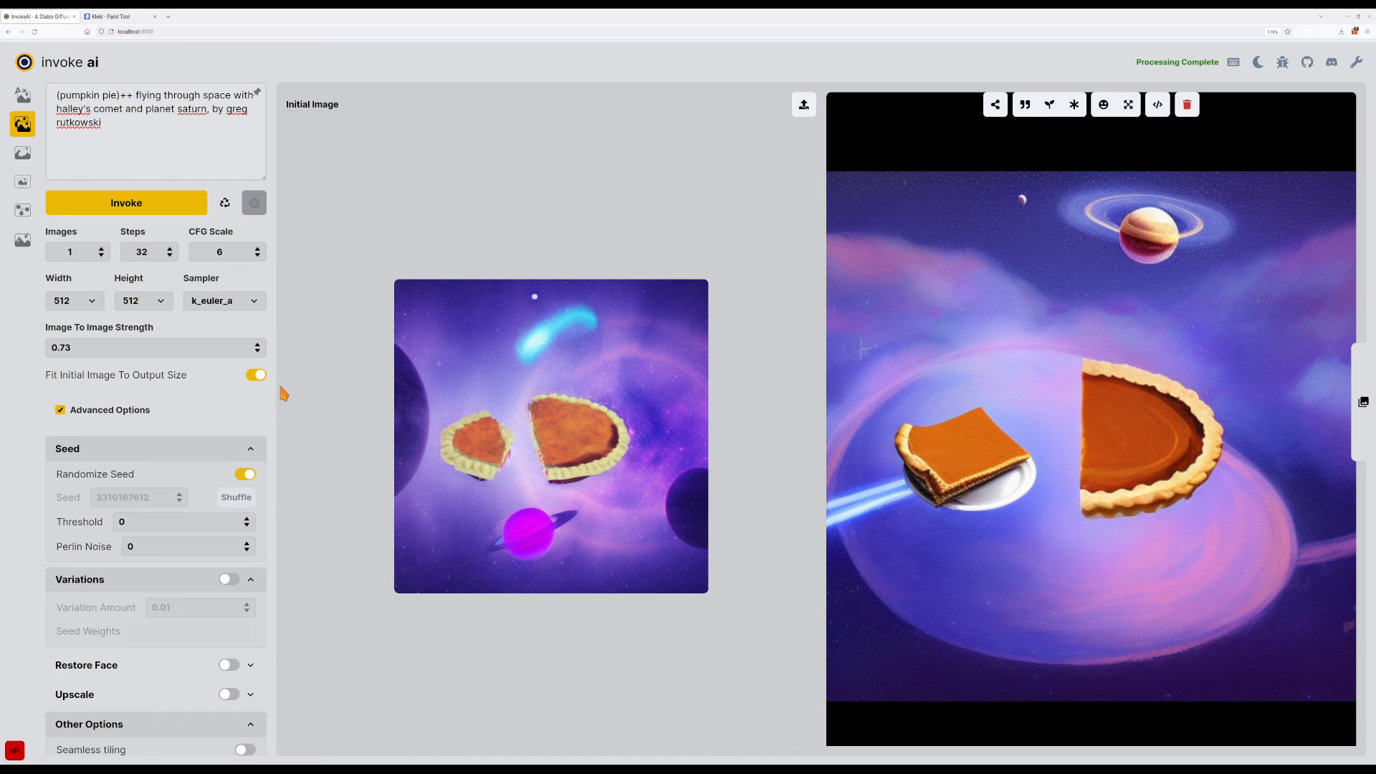
pyautogui.click(256, 343)
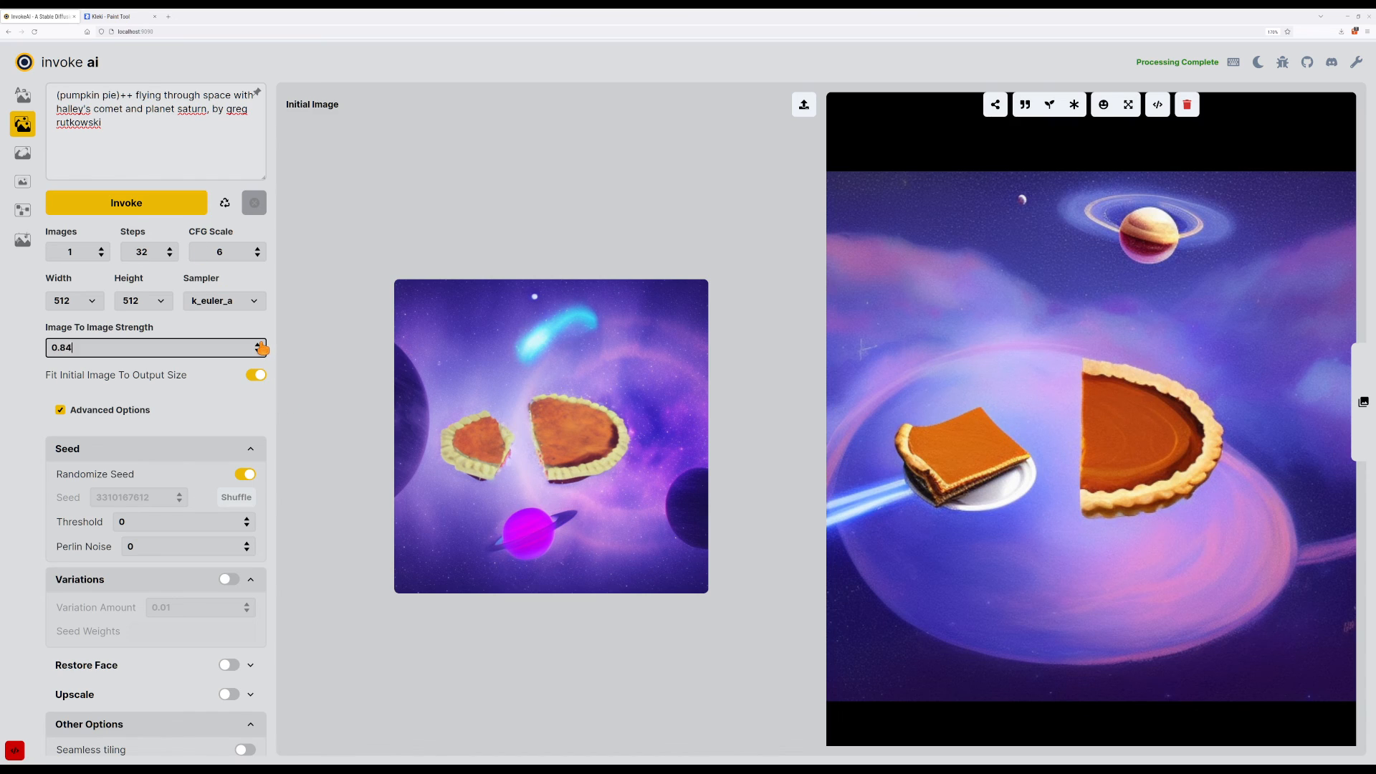
pyautogui.click(192, 210)
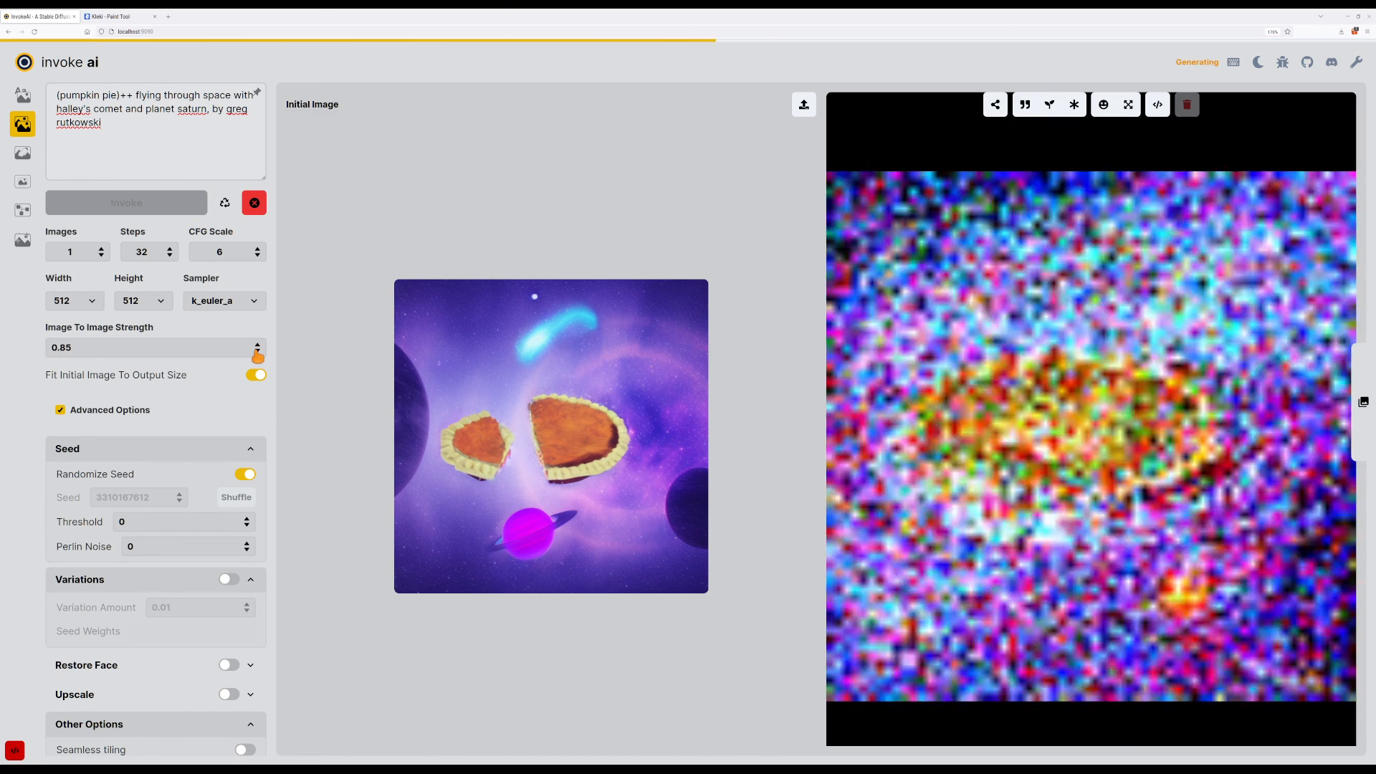
# Lower the image to image strength to 0.36 and generate an image.
pyautogui.click(257, 352)
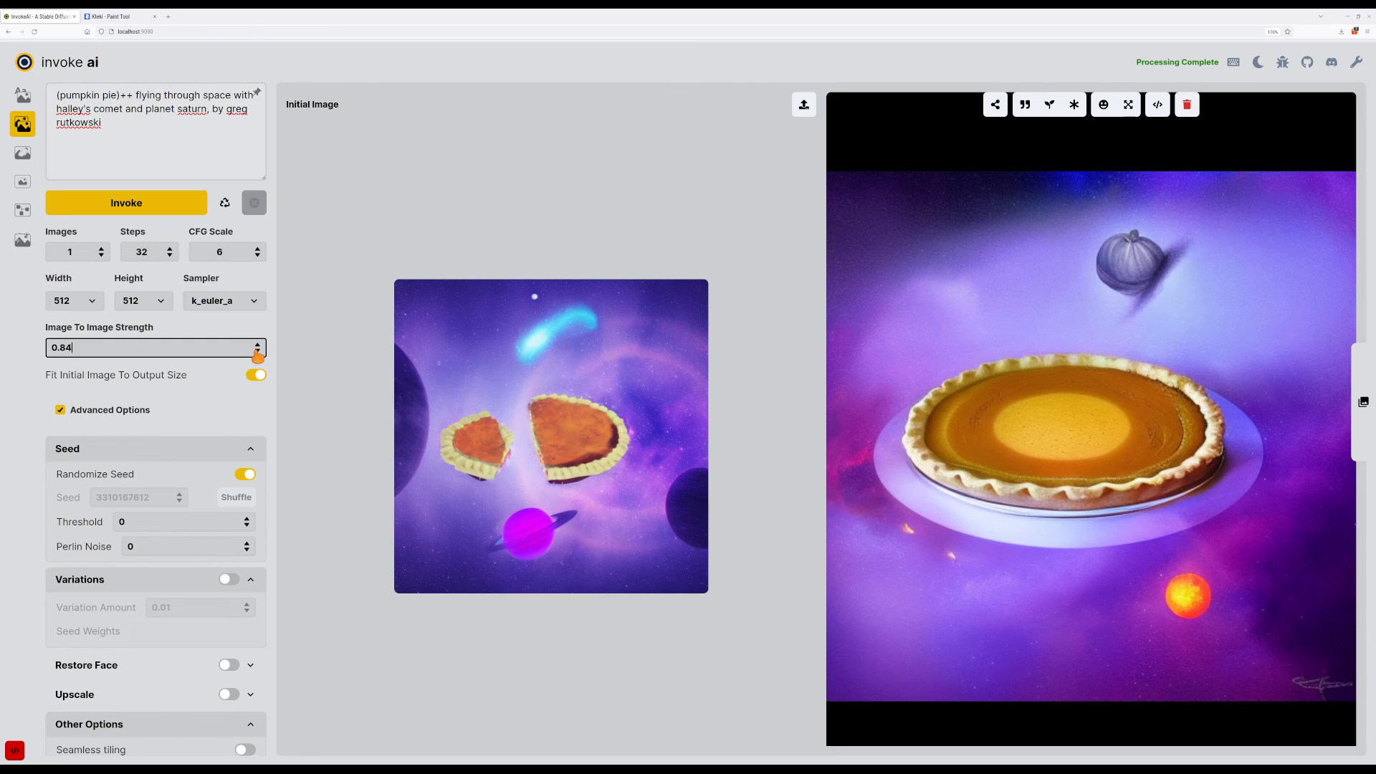
pyautogui.click(258, 353)
pyautogui.click(258, 353)
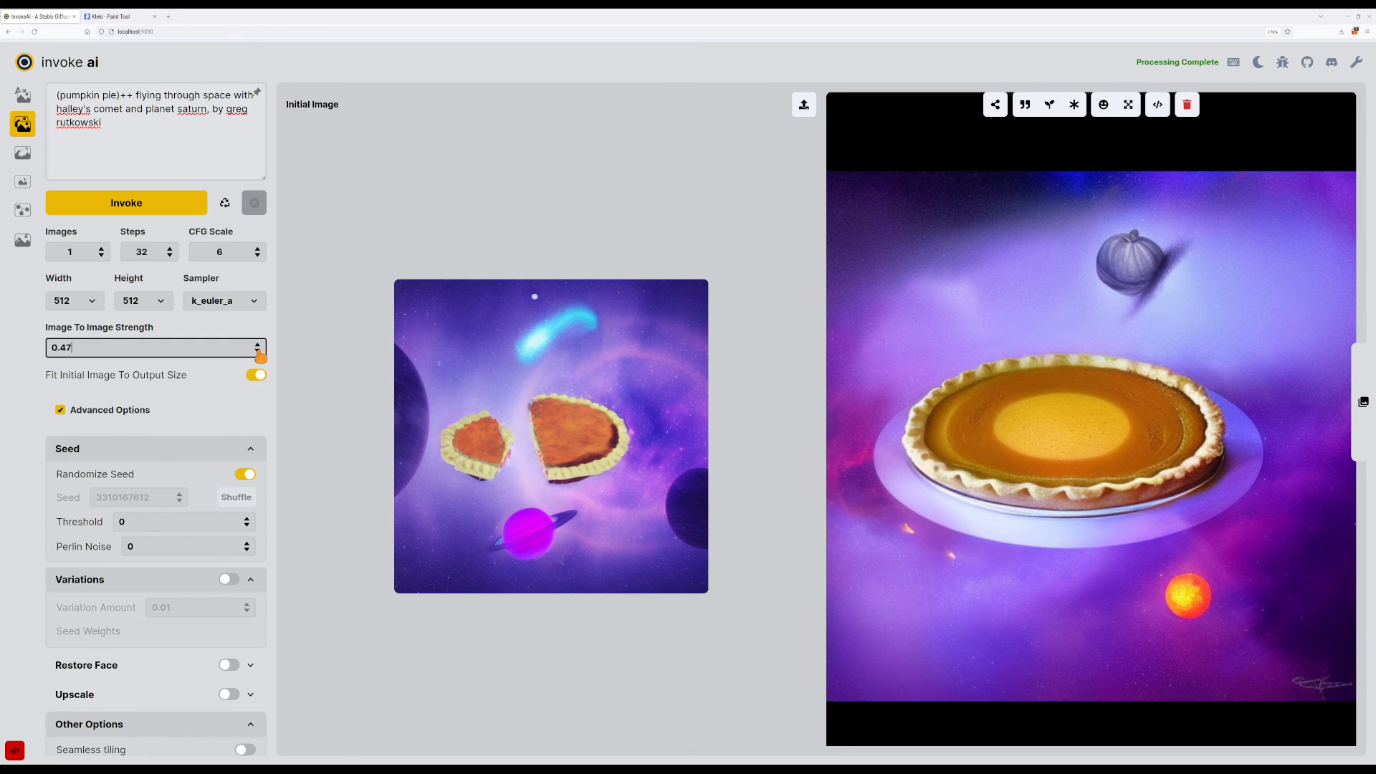
pyautogui.click(197, 211)
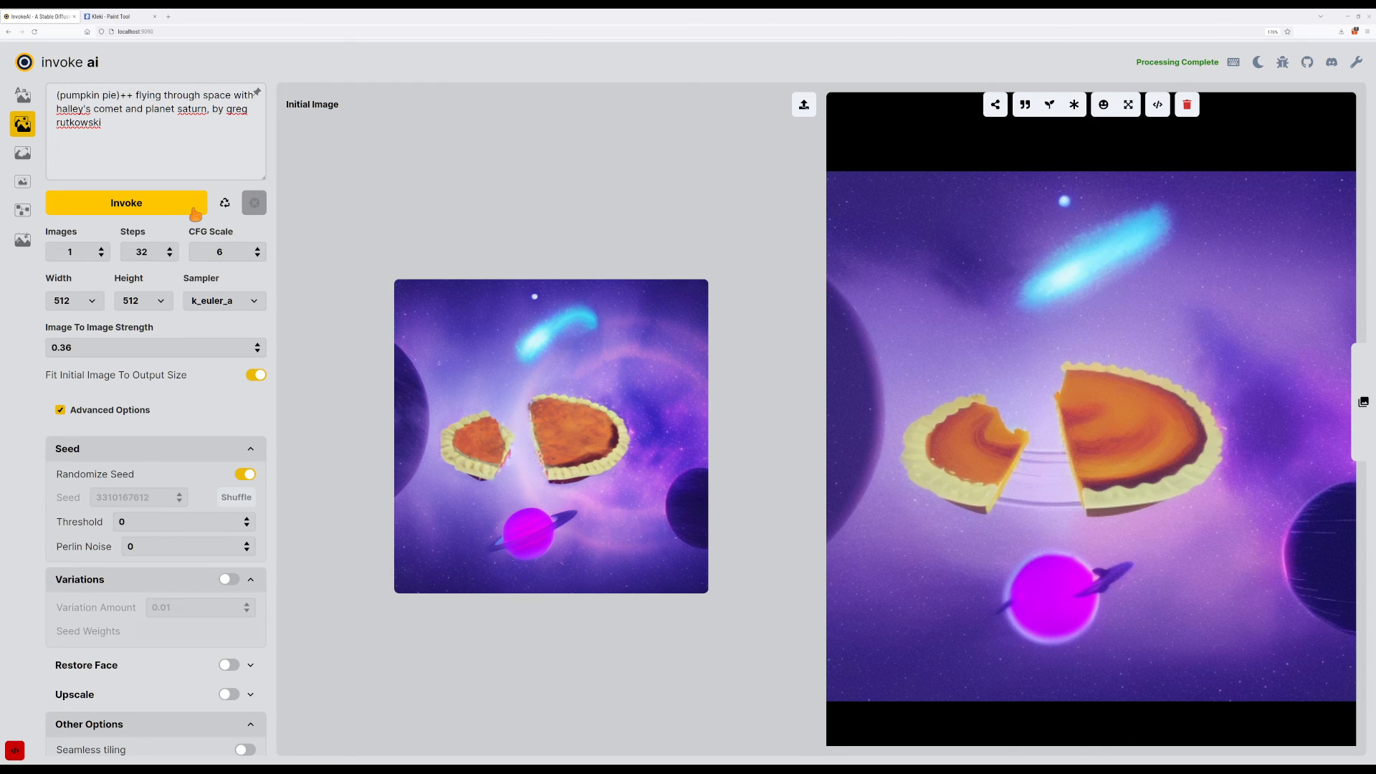
# Set the image to image strength to 0.43 and generate an image.
pyautogui.click(258, 344)
pyautogui.click(258, 344)
pyautogui.click(258, 347)
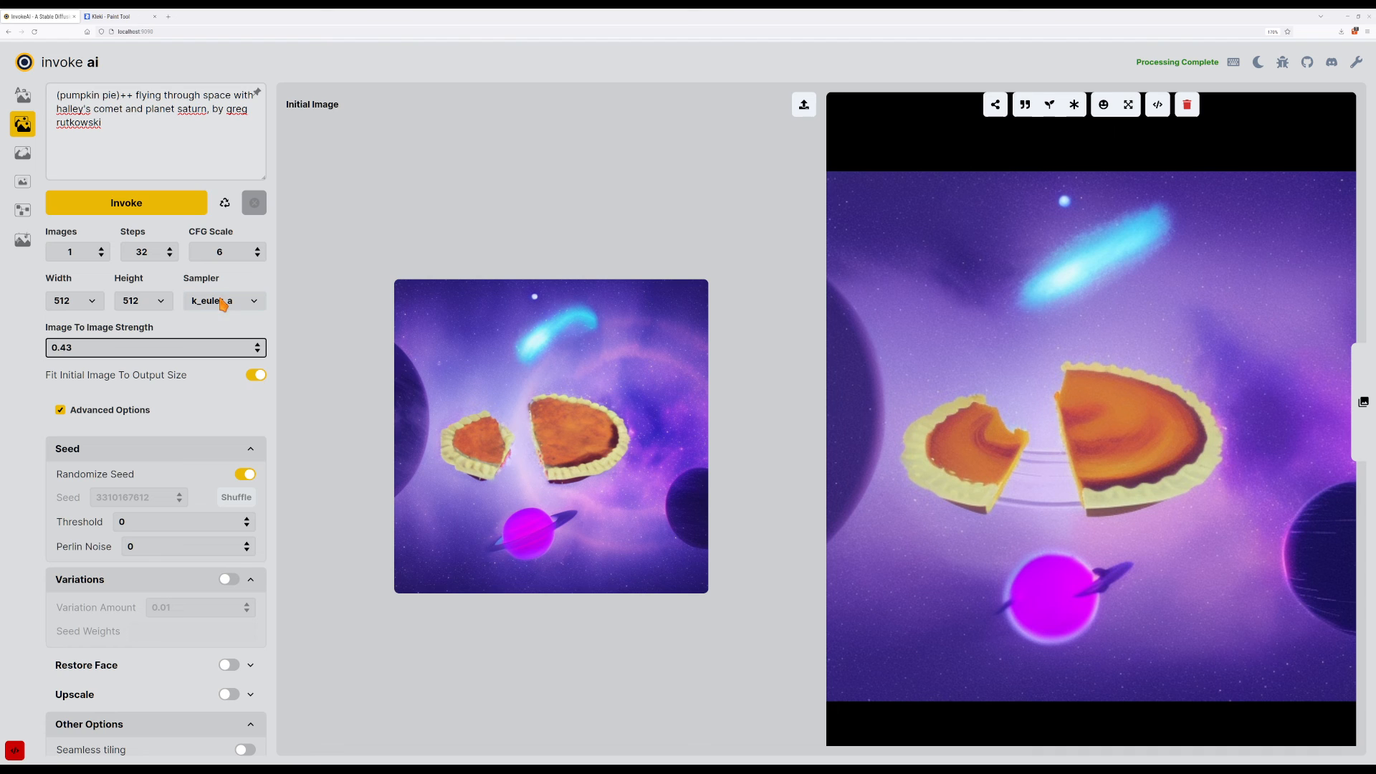
pyautogui.click(172, 203)
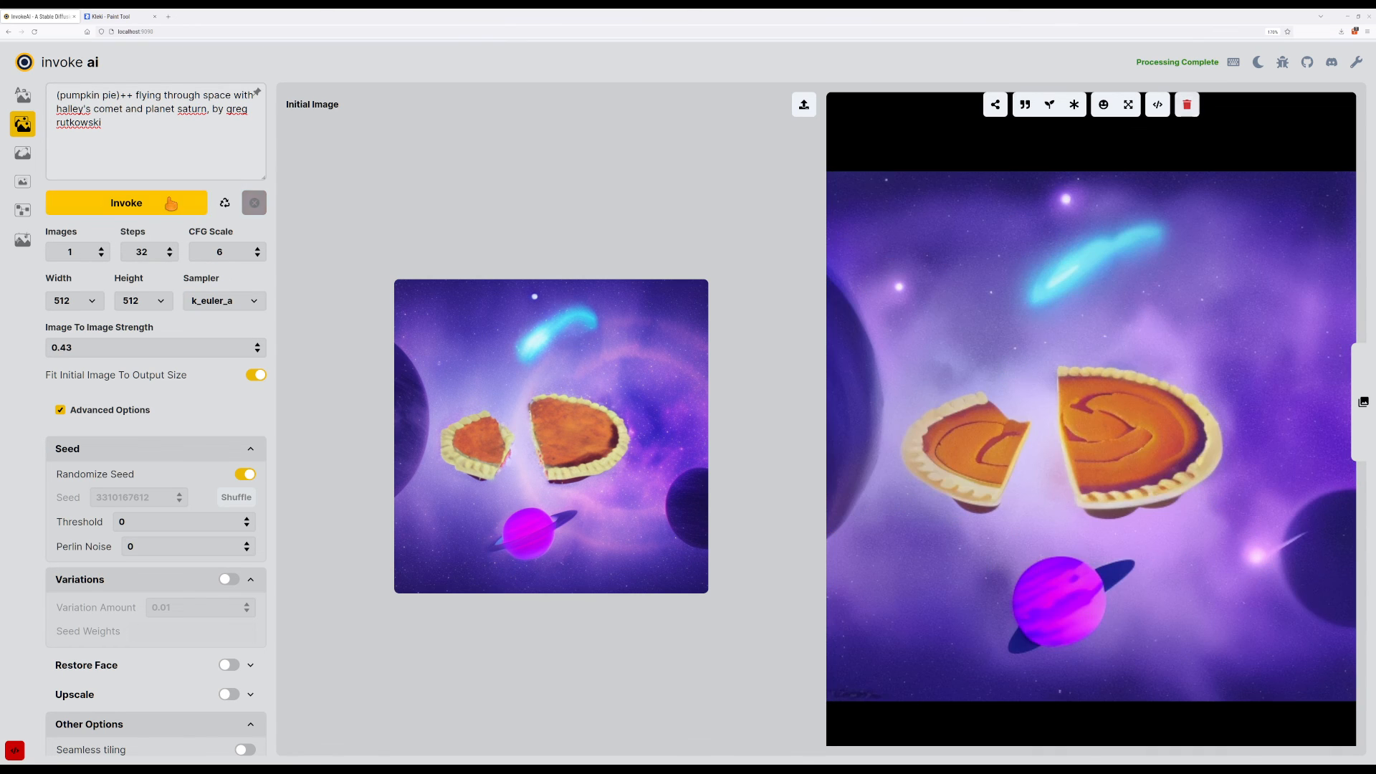
# Append ", highly detailed, micro detailing, award winning, 4k, 8k" to the prompt and generate three images.
pyautogui.click(190, 156)
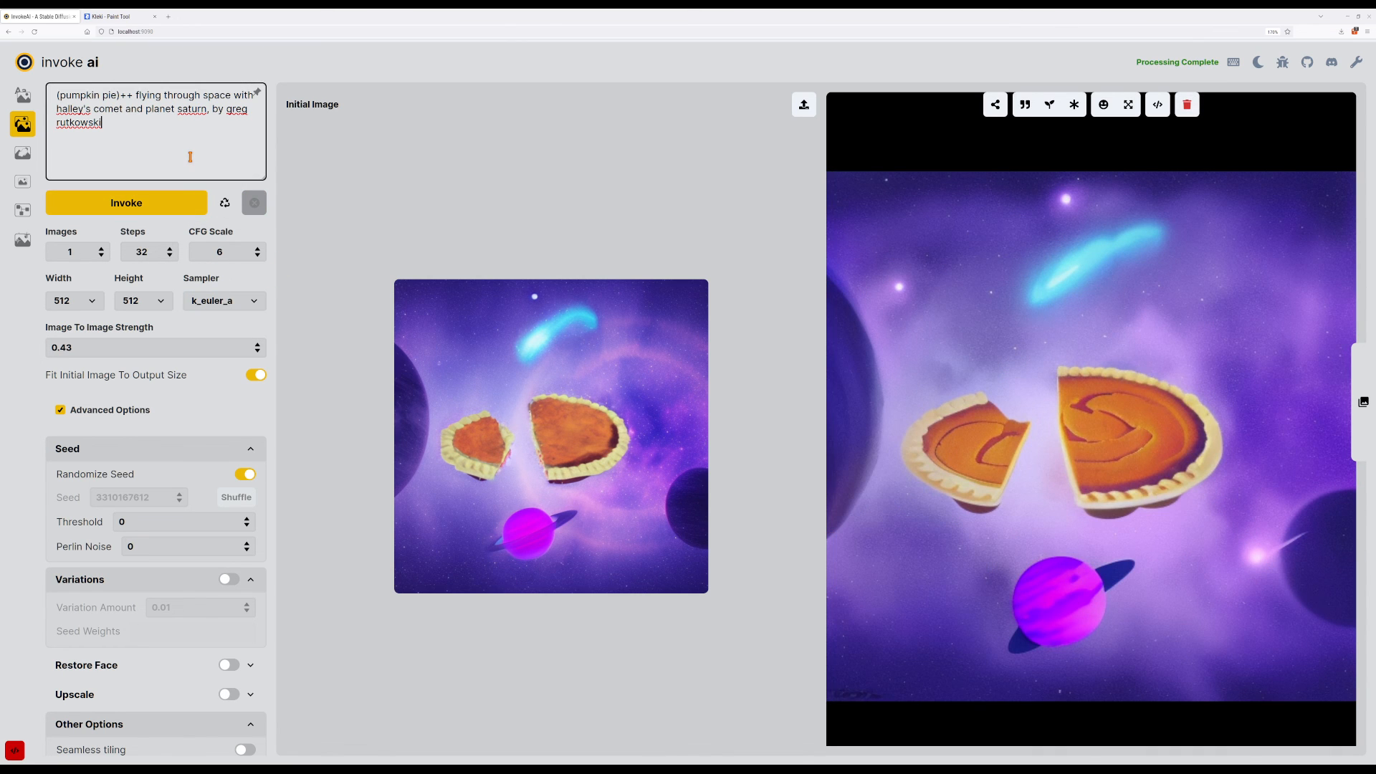
pyautogui.write(', detailed')
pyautogui.write('highly ')
pyautogui.write('micro detailing')
pyautogui.write(', aw')
pyautogui.write('ard')
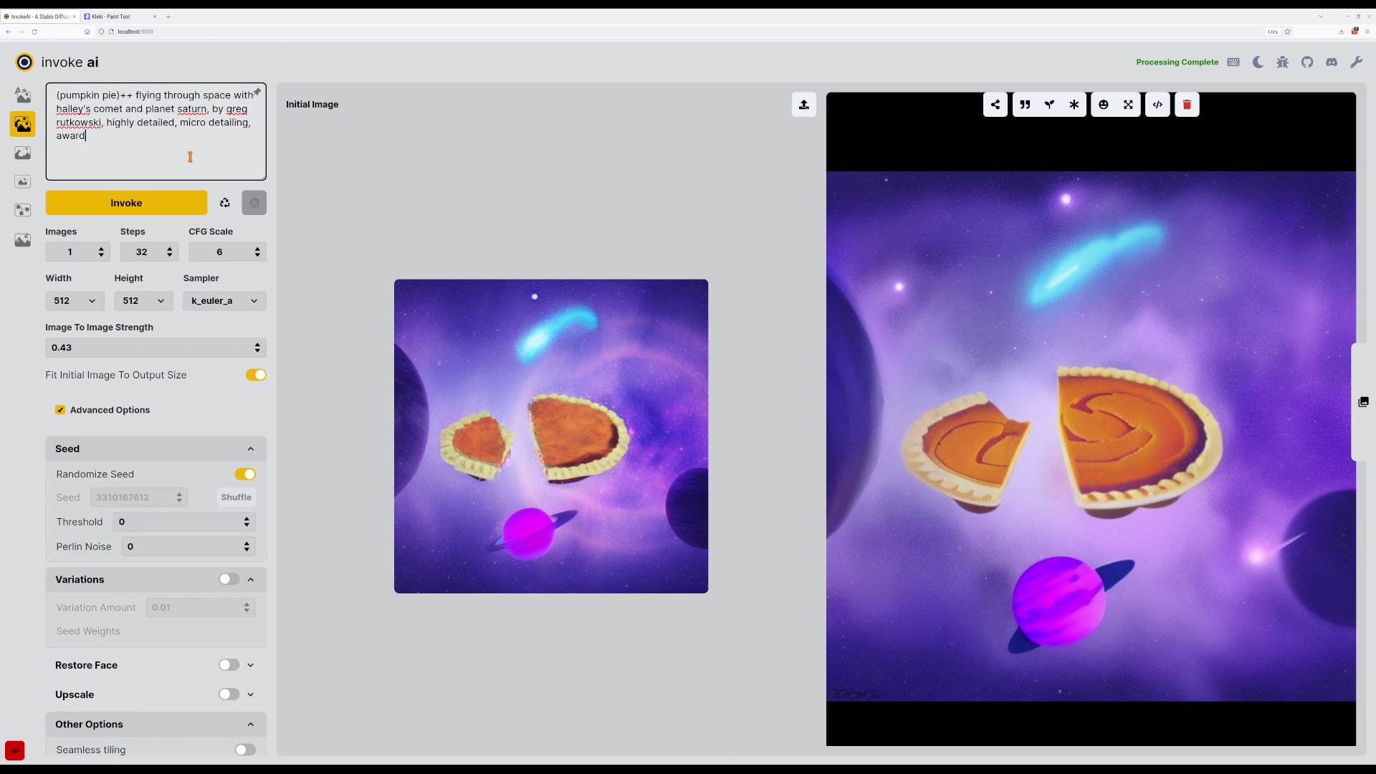
pyautogui.write(' winning, 4k')
pyautogui.hotkey('ctrl', 'Return')
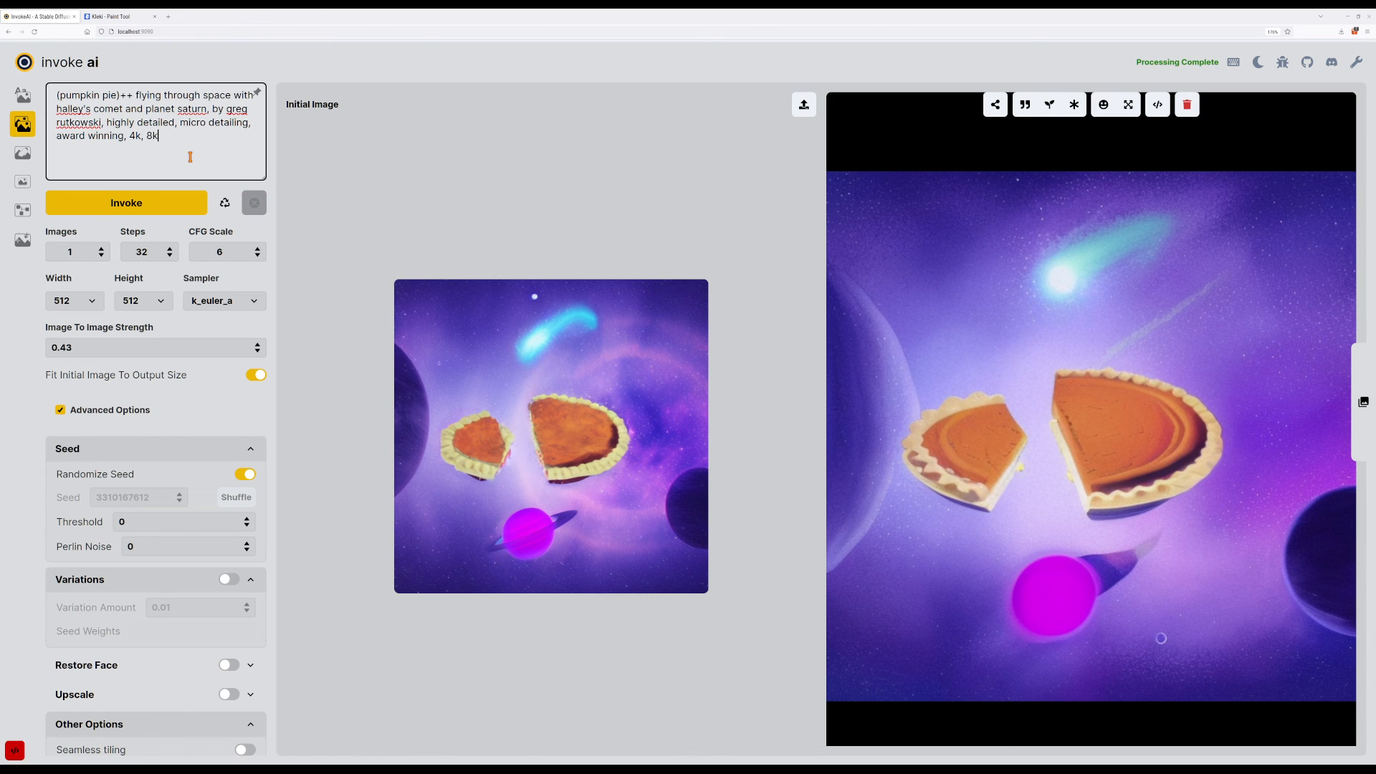
pyautogui.hotkey('ctrl', 'Return')
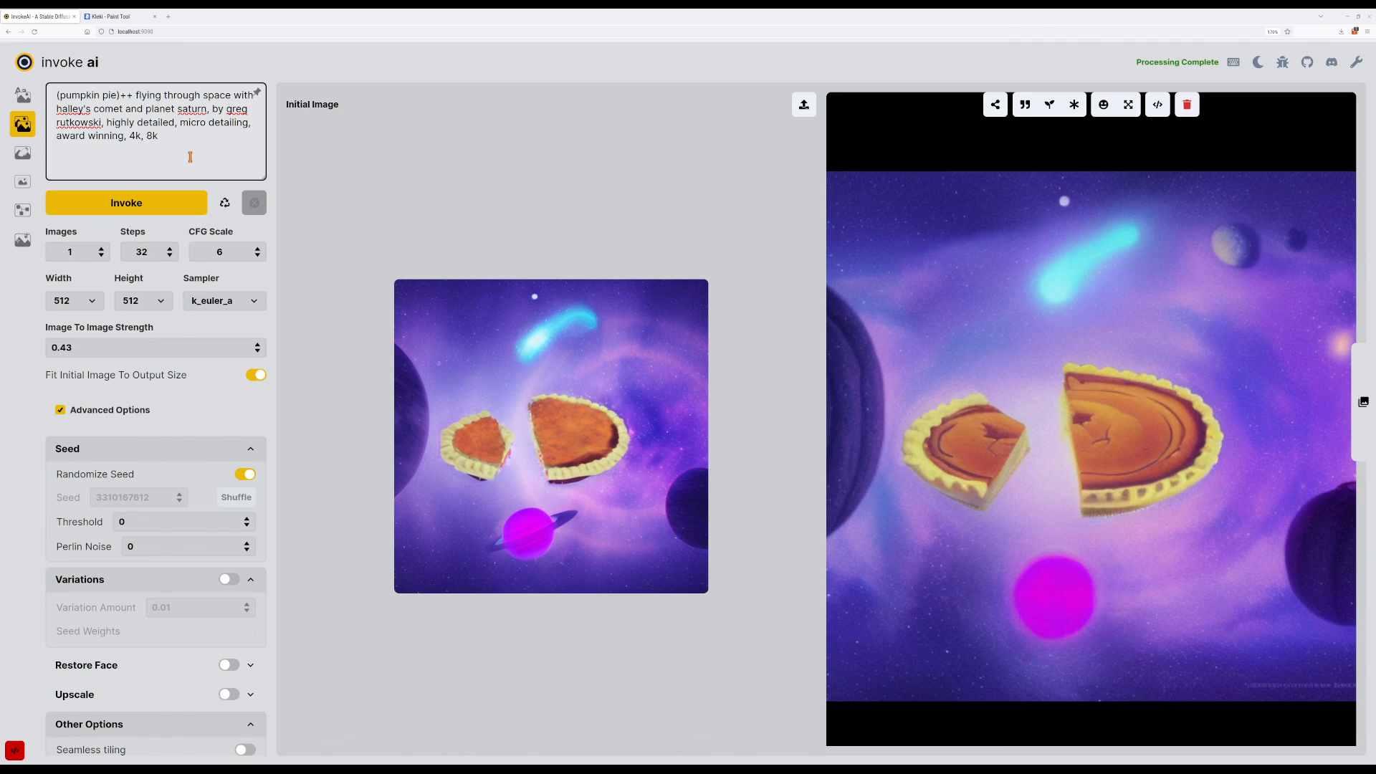
pyautogui.hotkey('ctrl', 'Return')
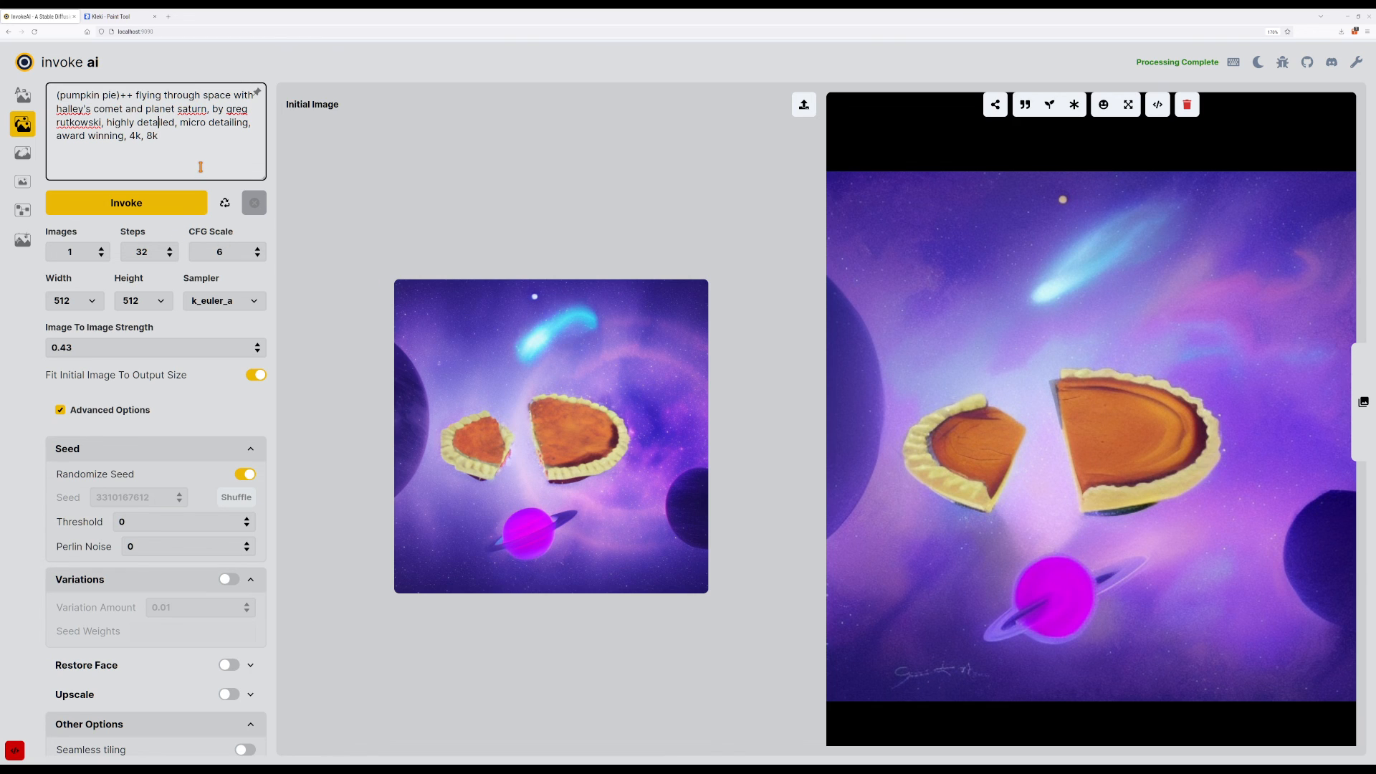
# Insert "detailed" before "planet saturn" in the prompt and generate an image.
pyautogui.hotkey('ctrl', 'Right')
pyautogui.hotkey('ctrl', 'Right')
pyautogui.hotkey('ctrl', 'Right')
pyautogui.press('Up')
pyautogui.write('detailed')
pyautogui.hotkey('ctrl', 'Return')
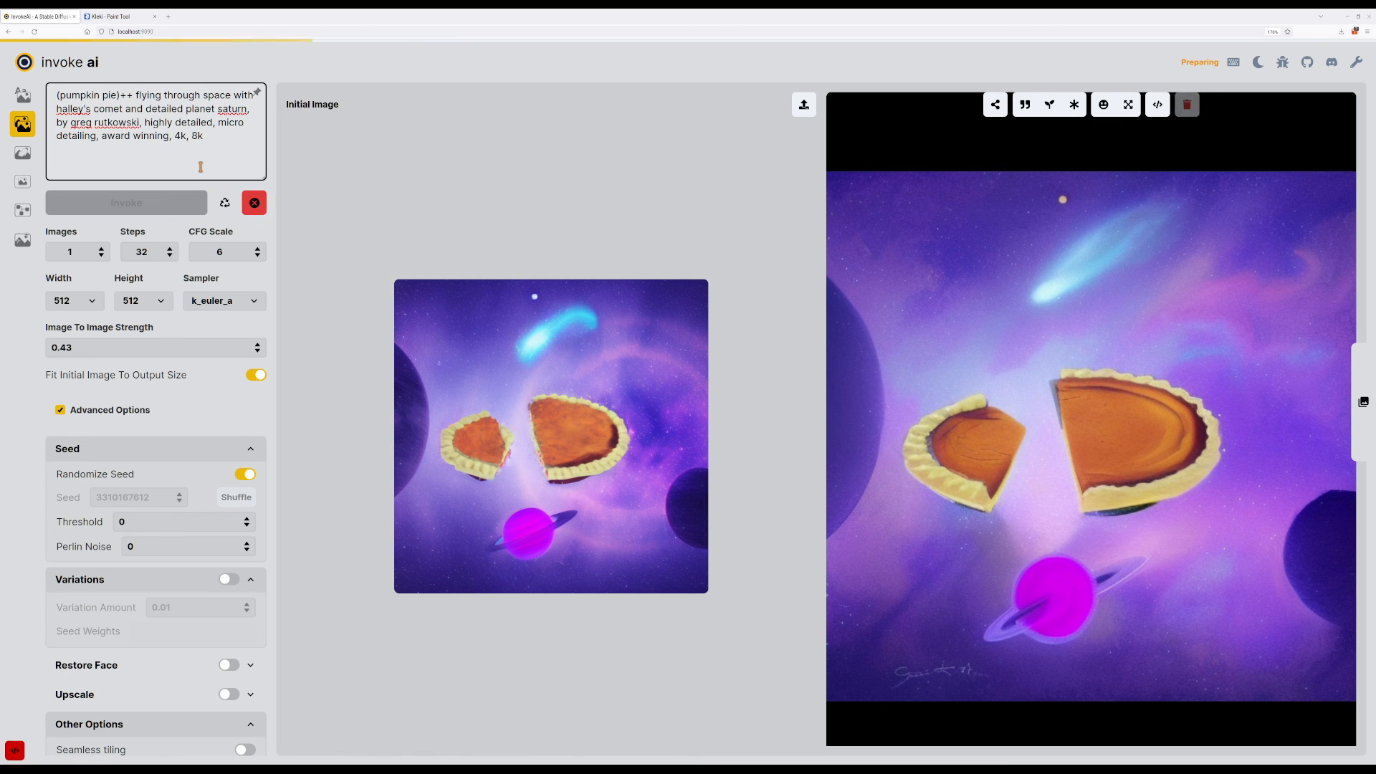
# Remove the word "planet" before "saturn" in the prompt and generate an image.
pyautogui.hotkey('ctrl', 'shift', 'Right')
pyautogui.press('BackSpace')
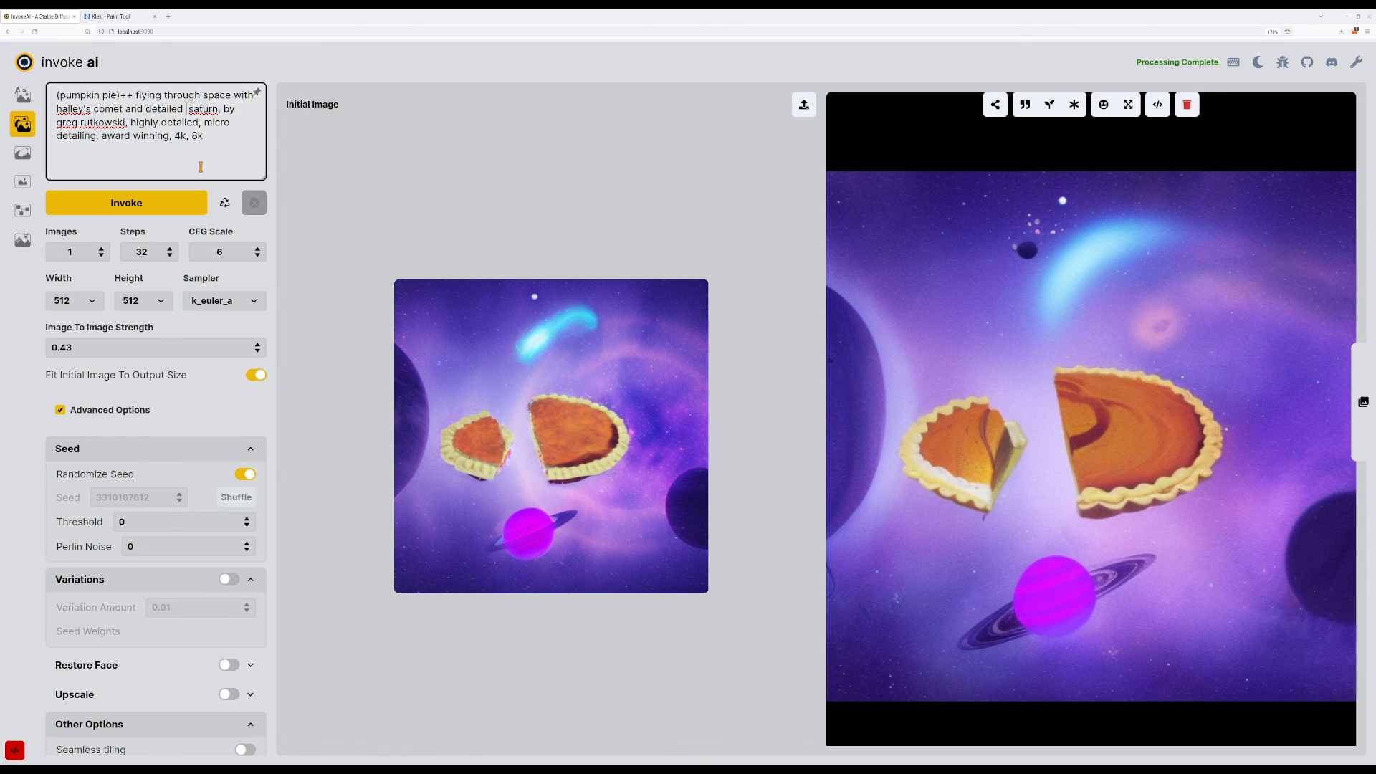
pyautogui.hotkey('ctrl', 'Return')
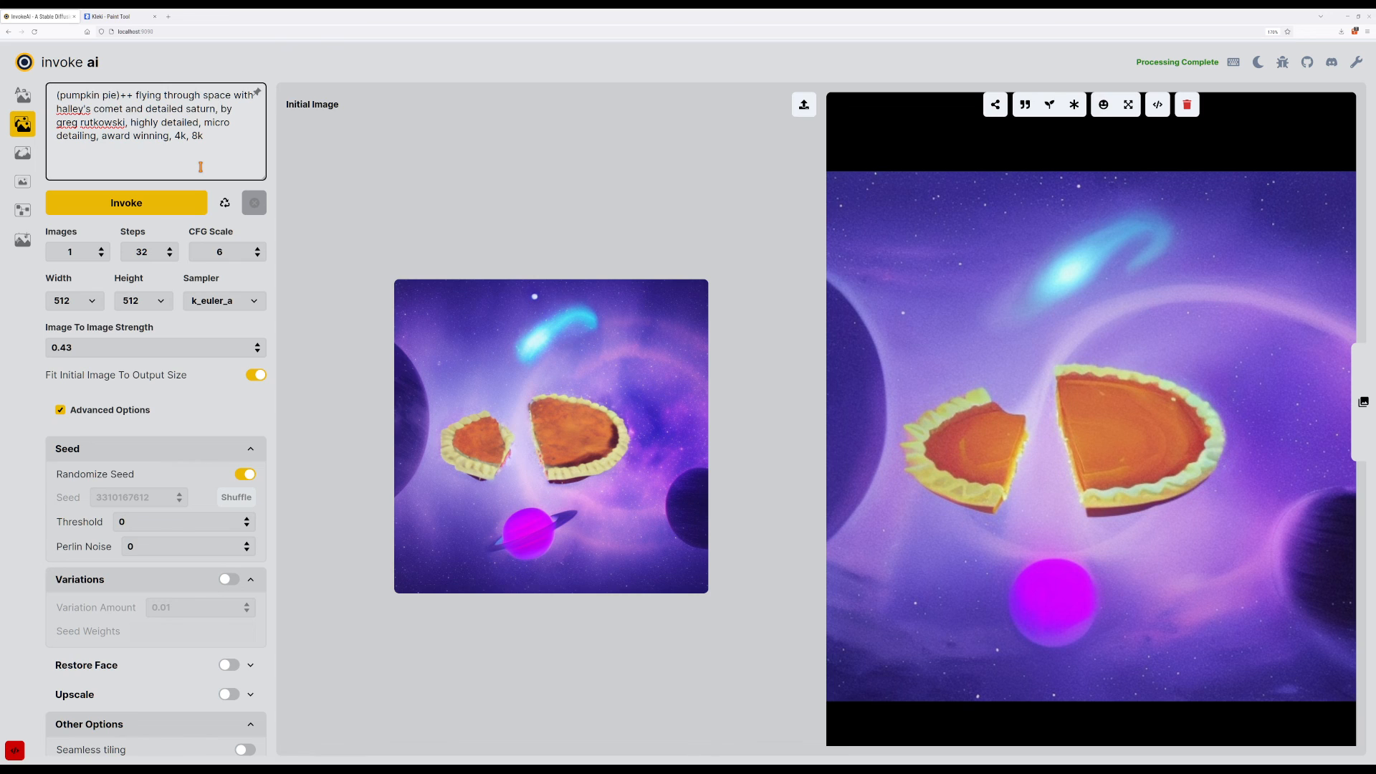
# Replace the comma after "saturn" in the prompt with the emphasis "++" and generate three images.
pyautogui.press('BackSpace')
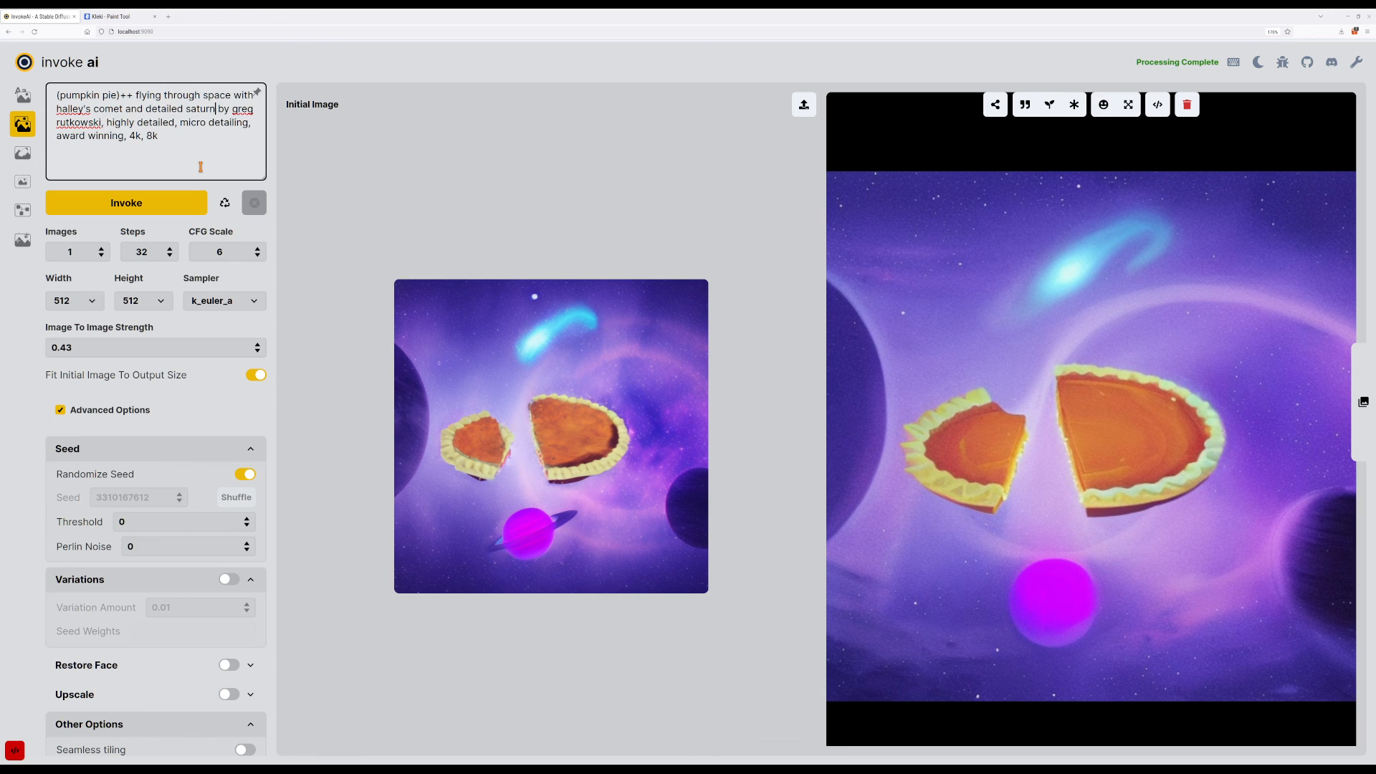
pyautogui.write('++')
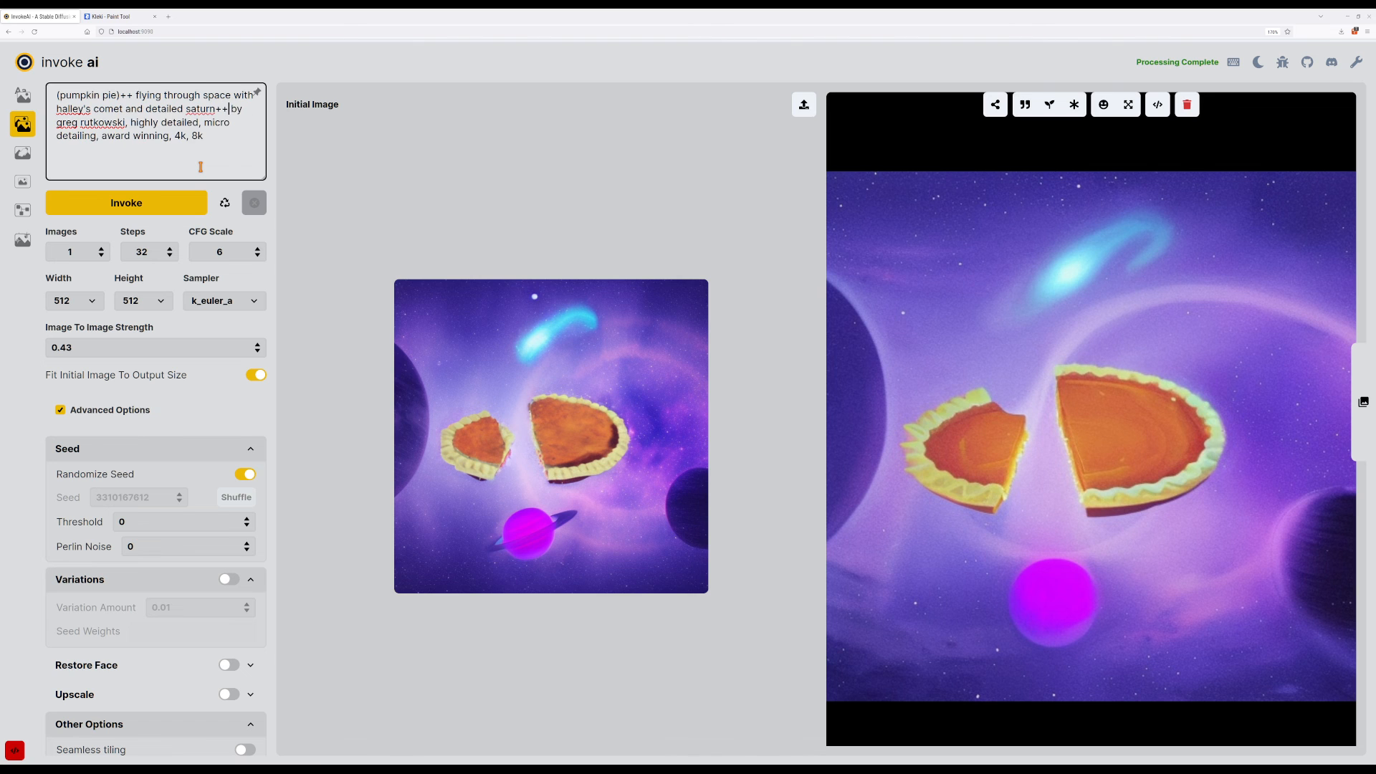
pyautogui.hotkey('ctrl', 'Return')
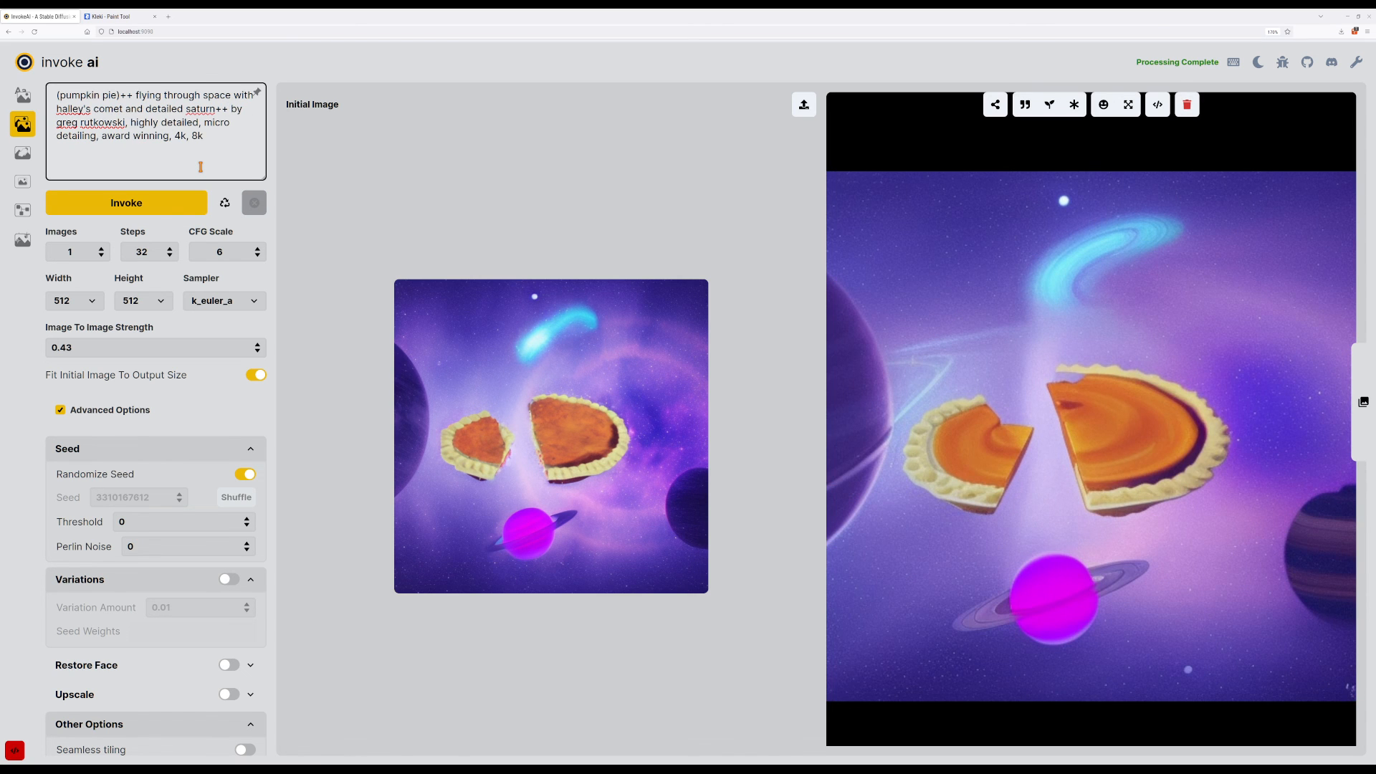
pyautogui.hotkey('ctrl', 'Return')
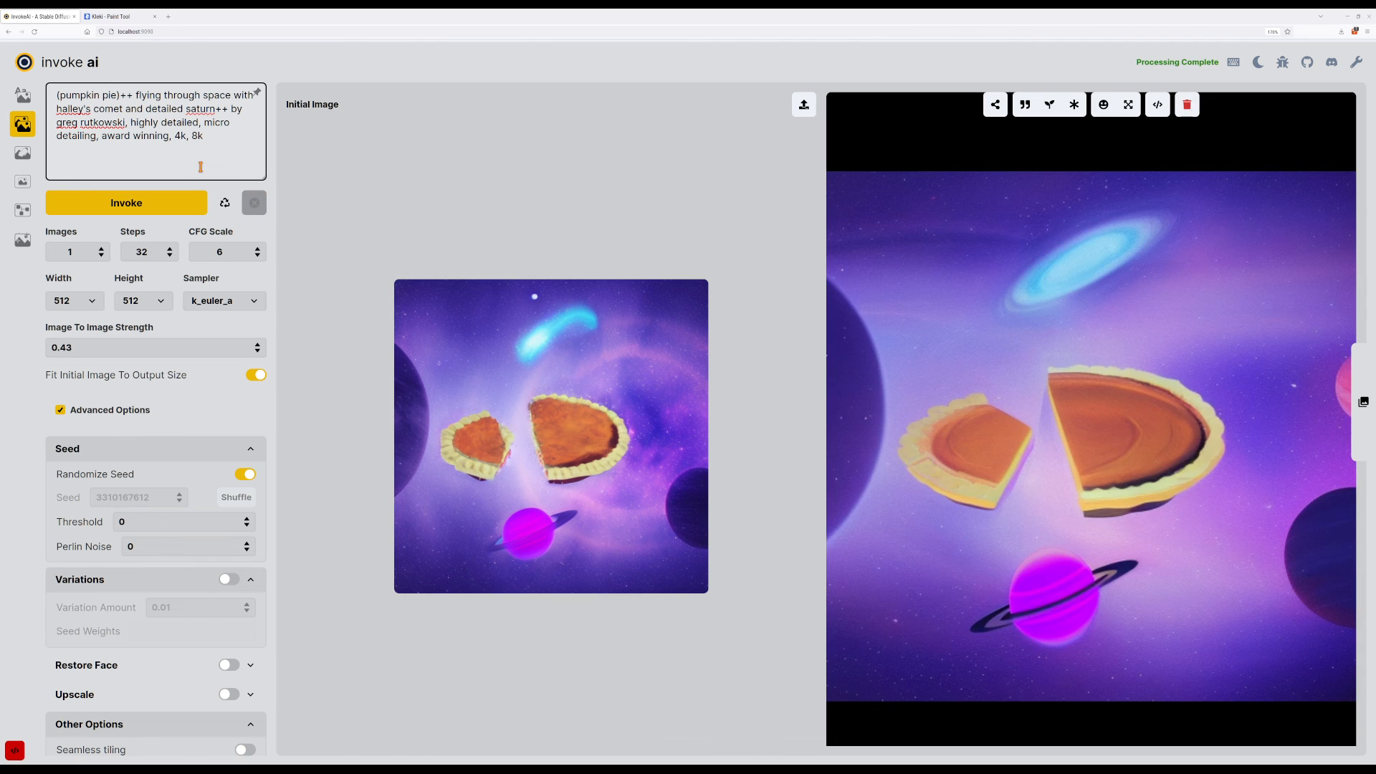
pyautogui.hotkey('ctrl', 'Return')
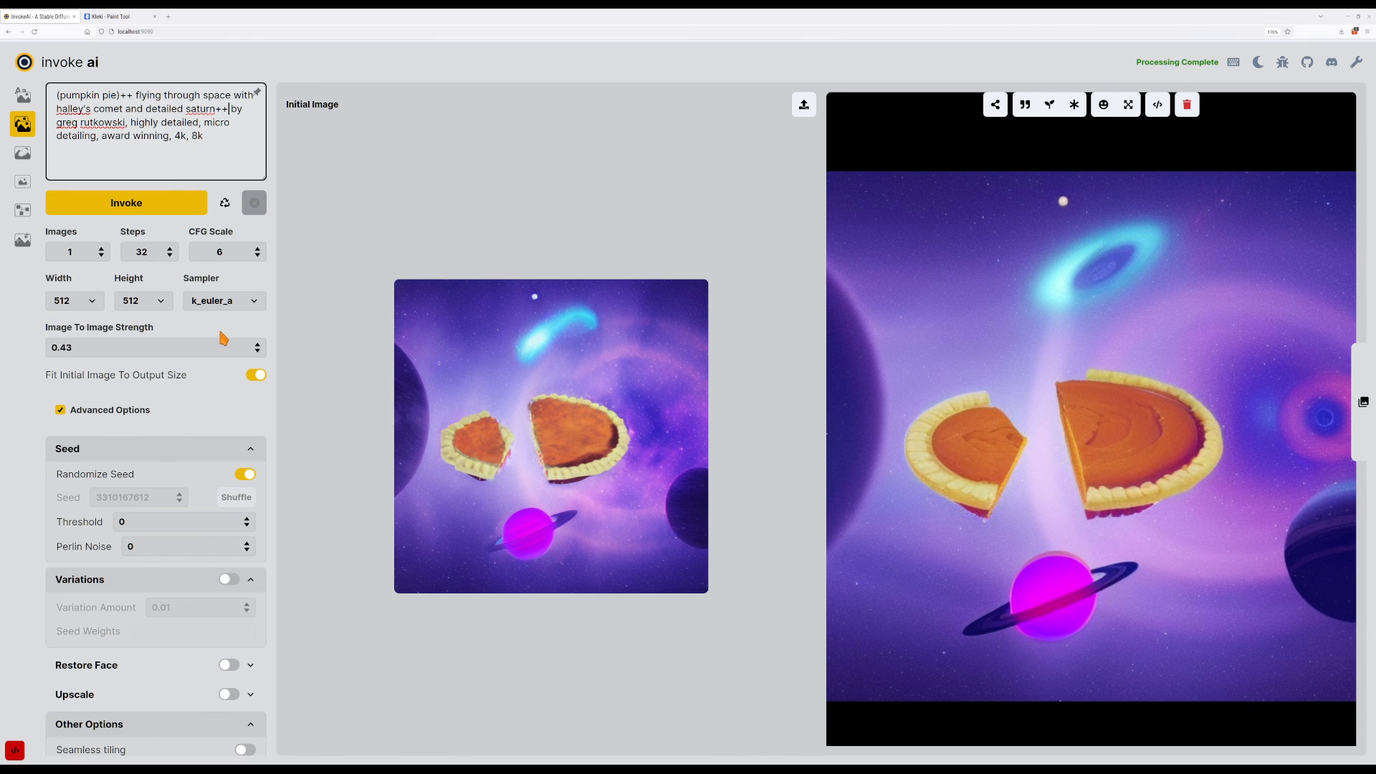
# Lower the image to image strength to 0.34 and generate two images.
pyautogui.click(258, 350)
pyautogui.click(258, 350)
pyautogui.click(258, 351)
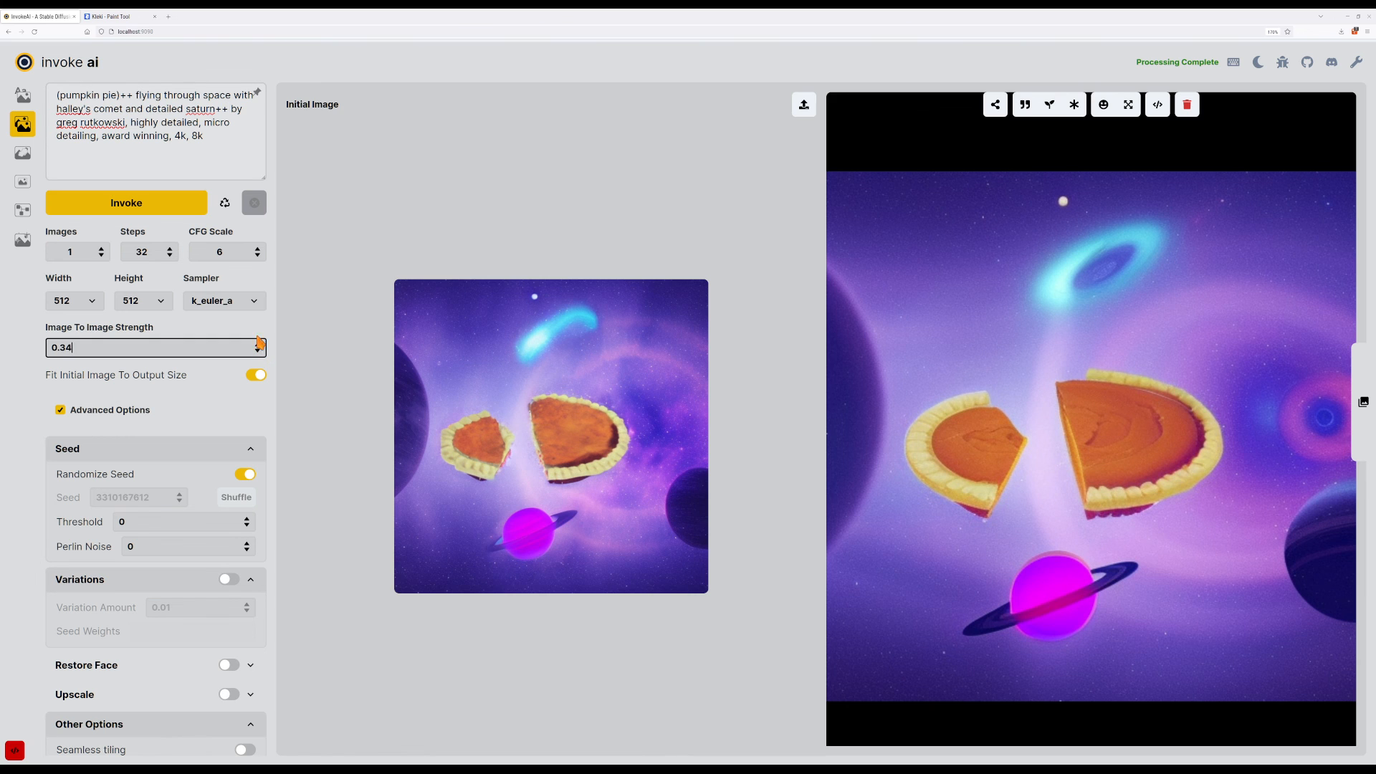
pyautogui.click(192, 204)
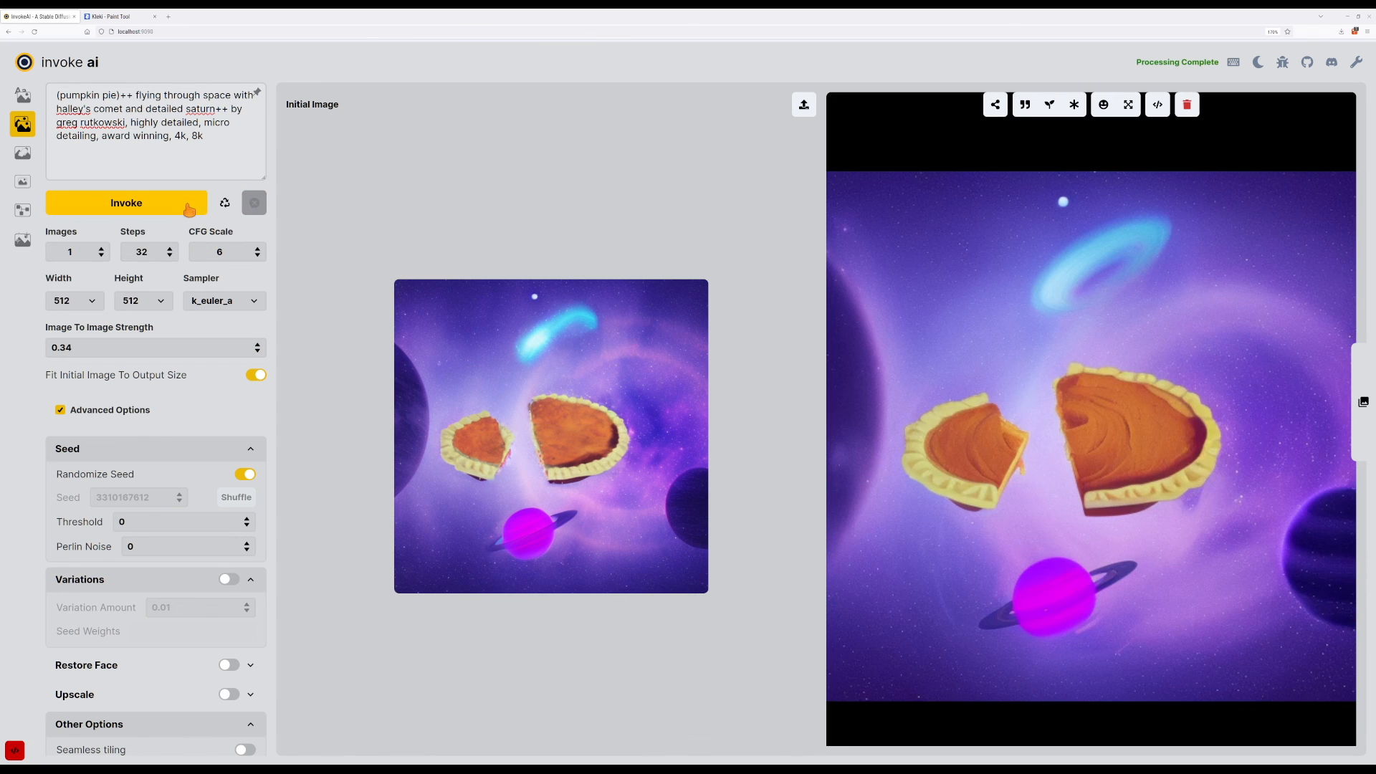
pyautogui.click(190, 207)
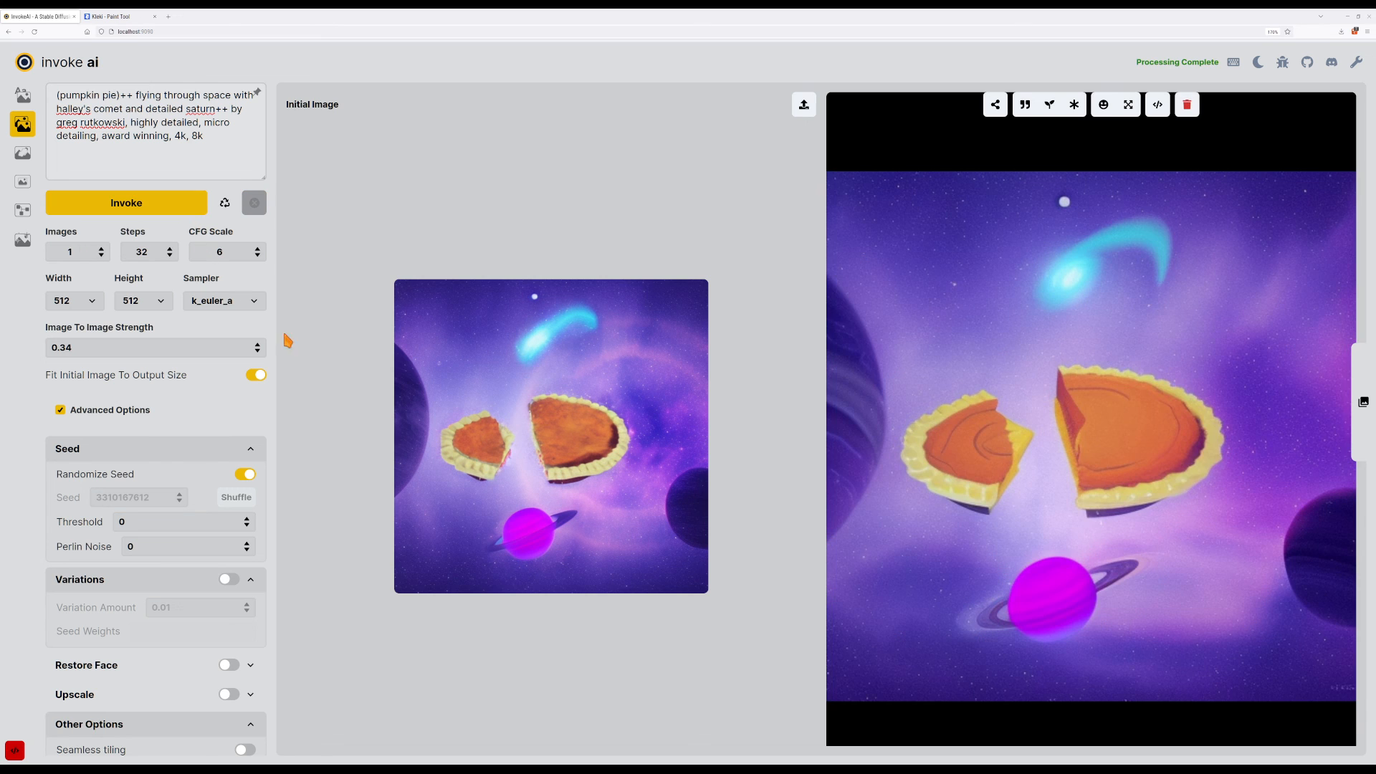
# Generate one image at an image to image strength of 0.49 and another at 0.57.
pyautogui.click(260, 345)
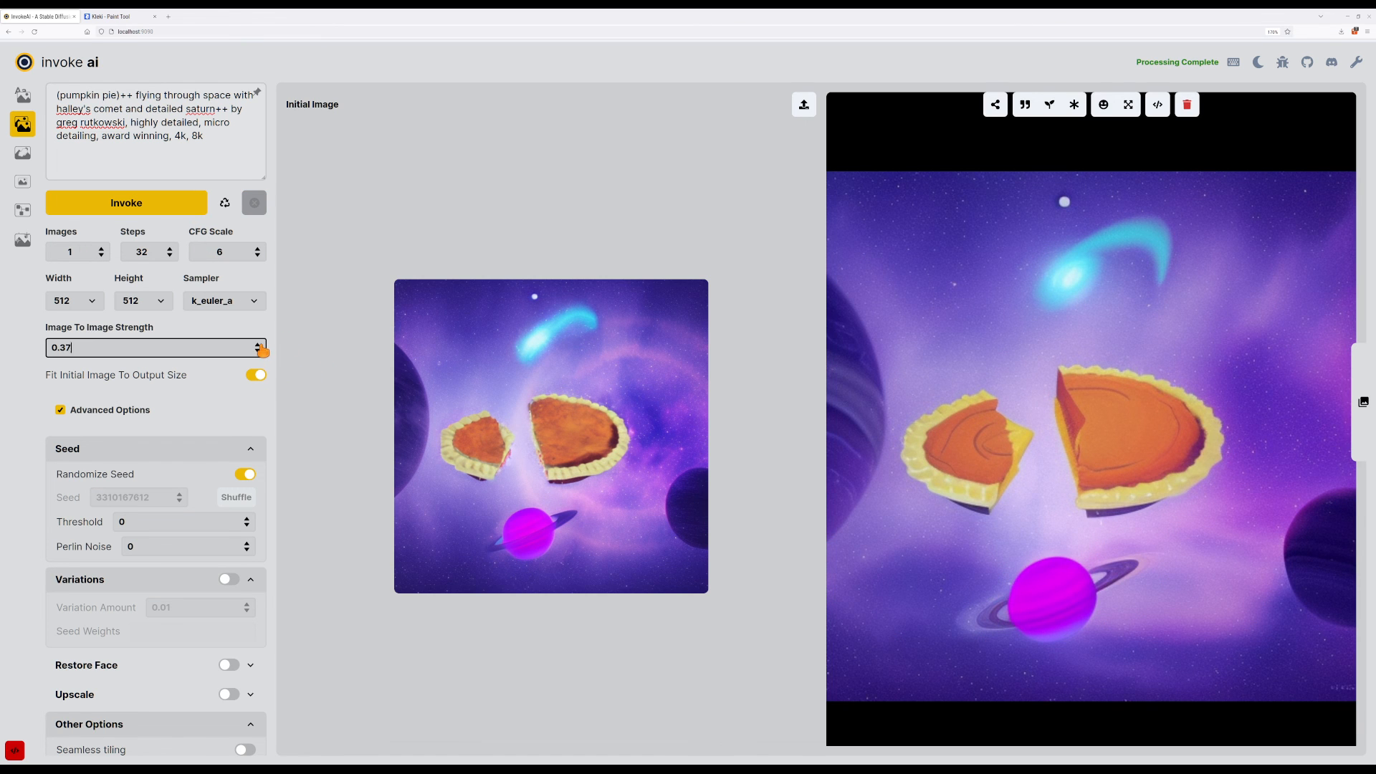
pyautogui.click(259, 344)
pyautogui.click(260, 345)
pyautogui.click(168, 210)
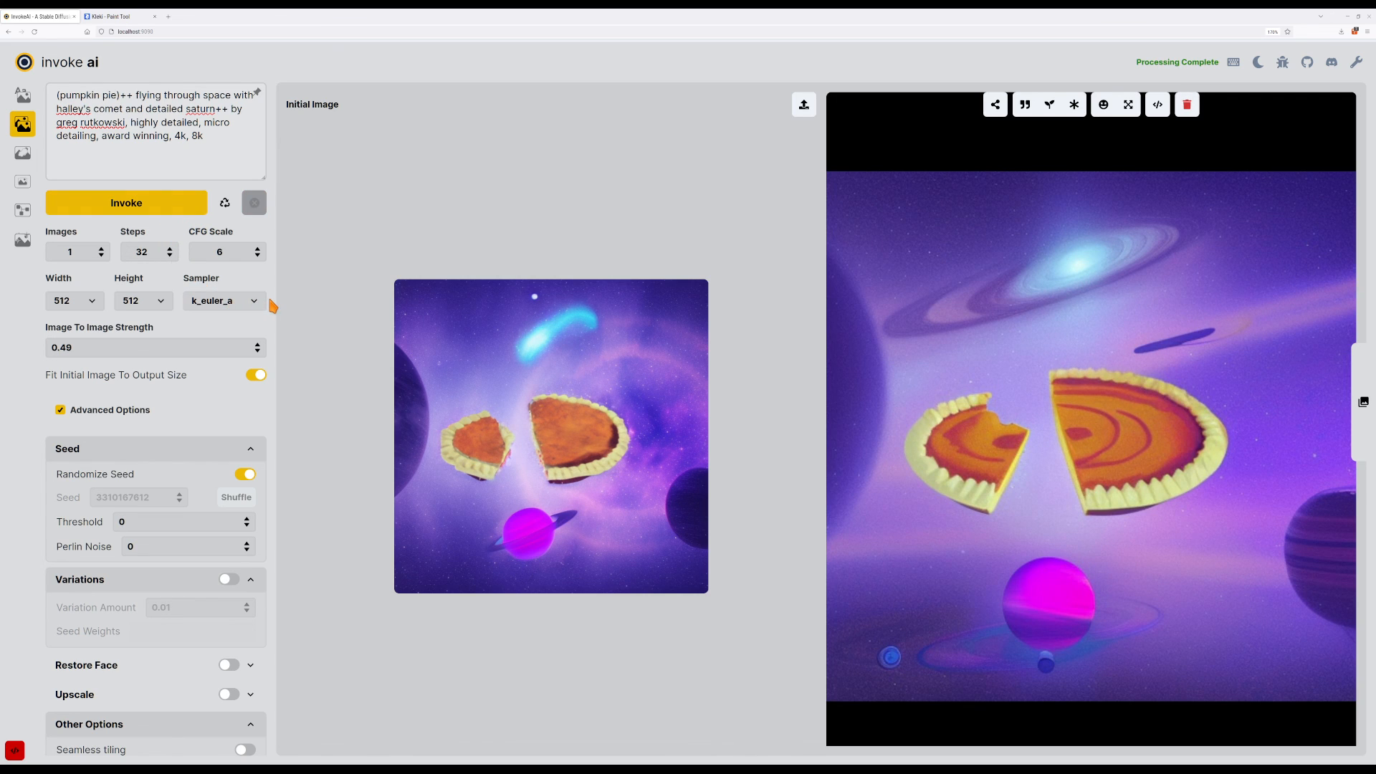
pyautogui.click(258, 345)
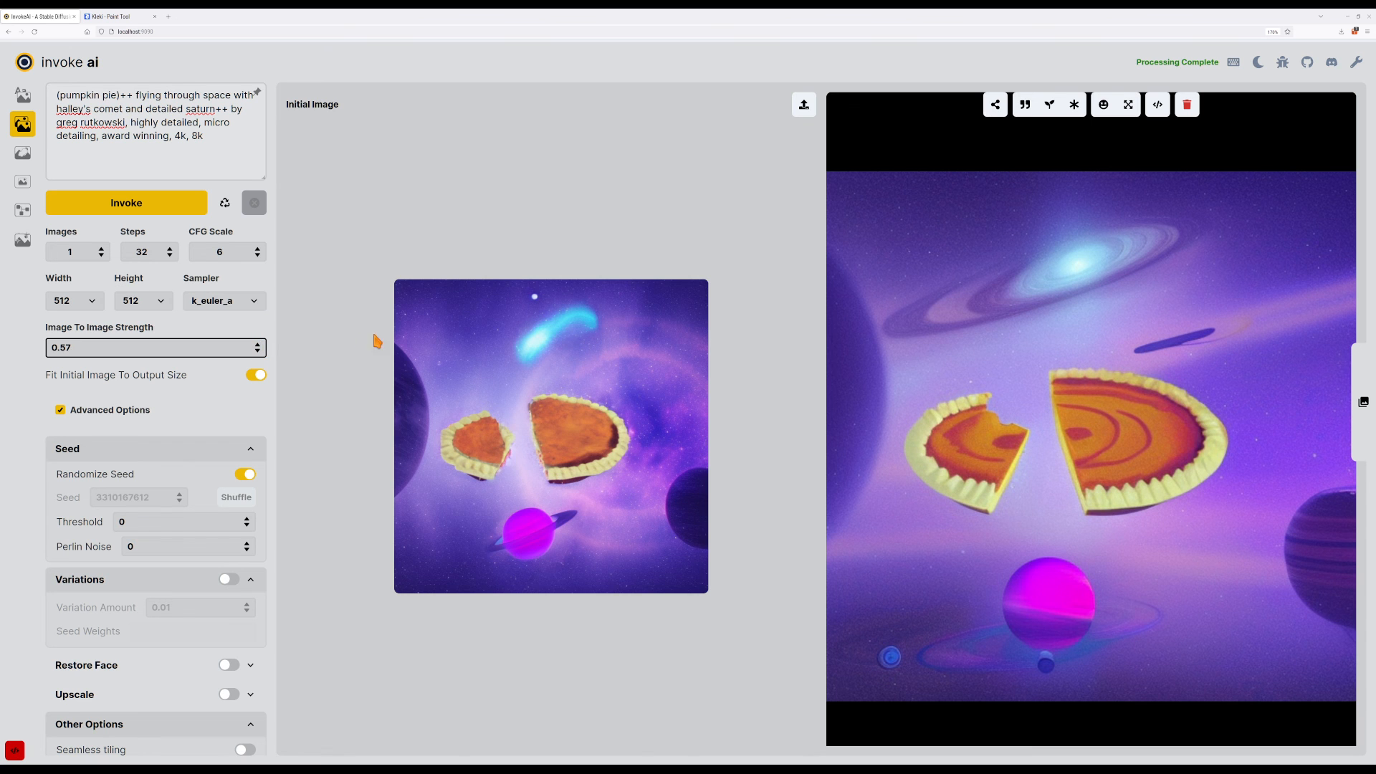
pyautogui.hotkey('ctrl', 'Return')
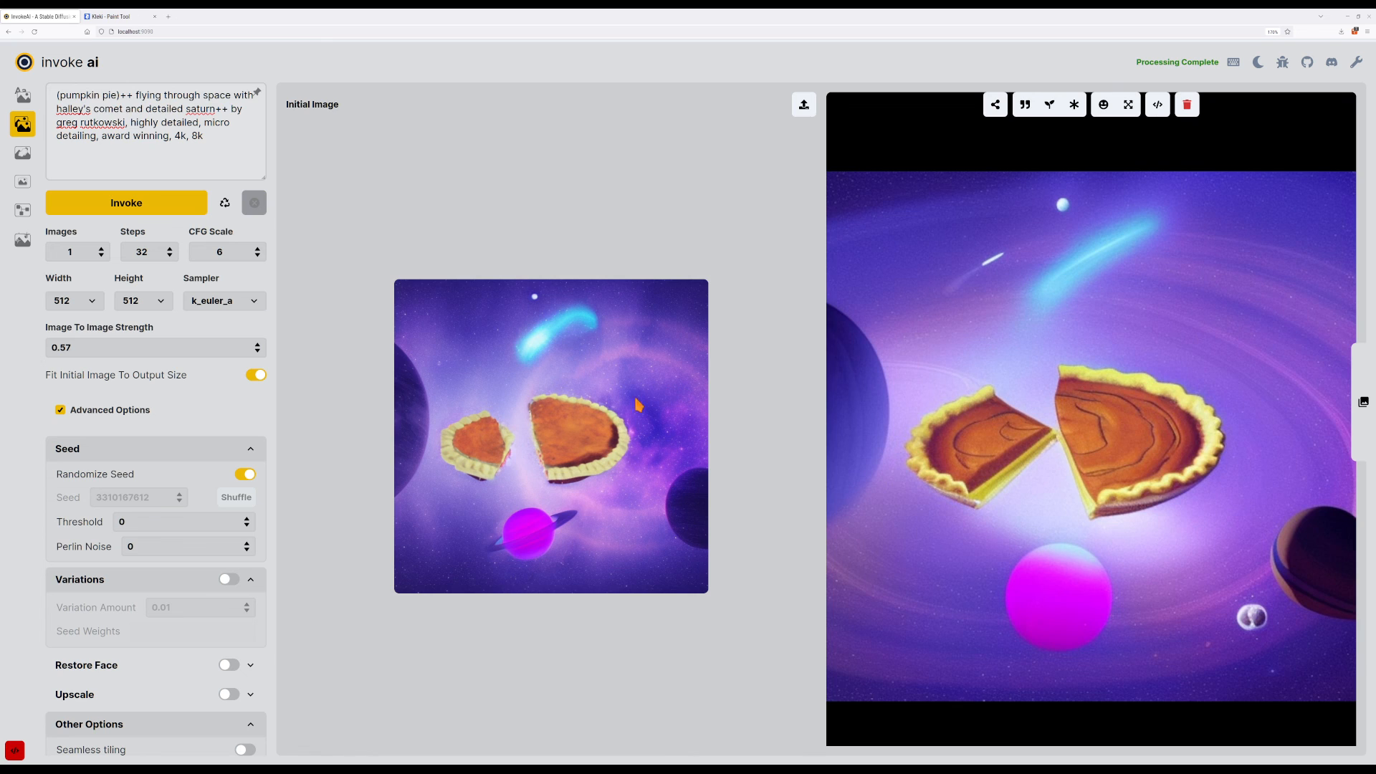
# Raise the image to image strength to 0.65 and repeatedly generate new images from the same prompt and initial image with randomized seeds.
pyautogui.click(259, 346)
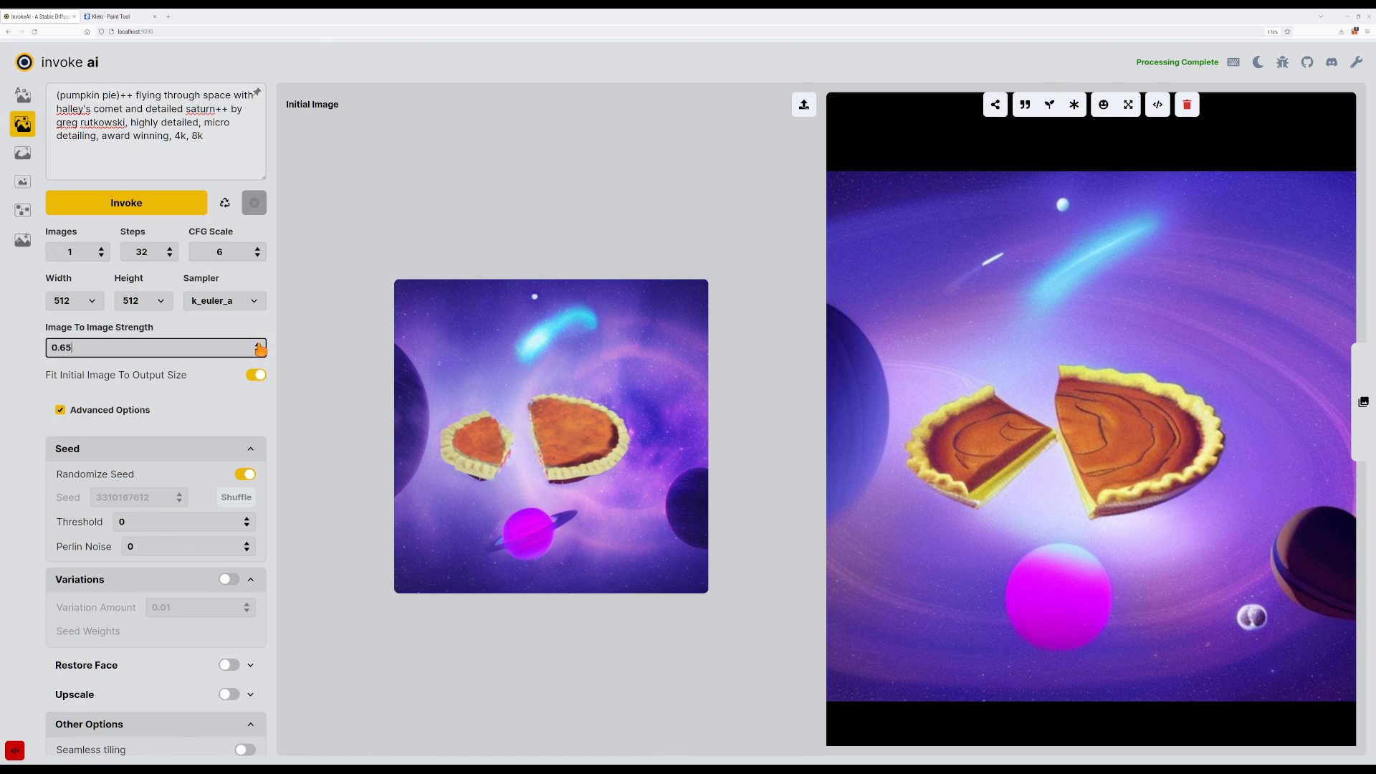
pyautogui.click(198, 205)
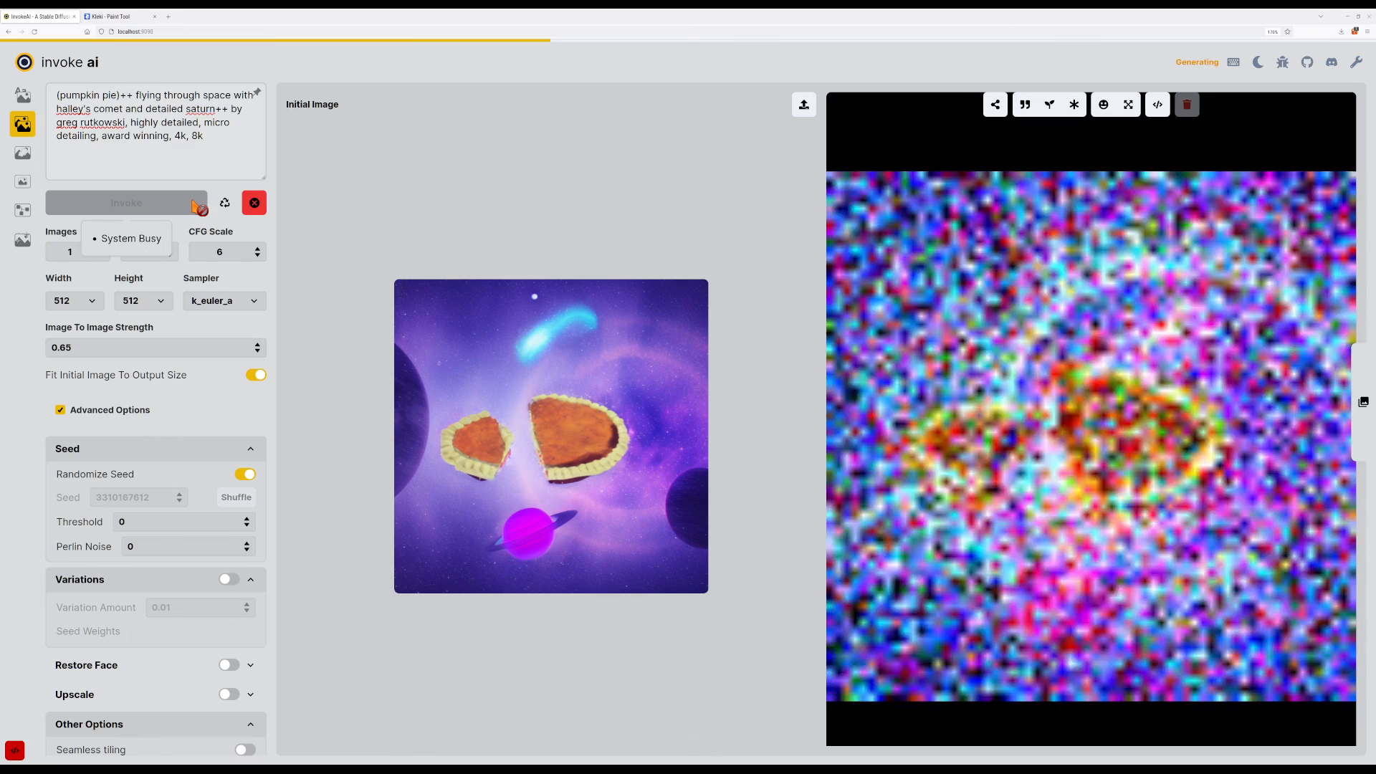
pyautogui.click(198, 205)
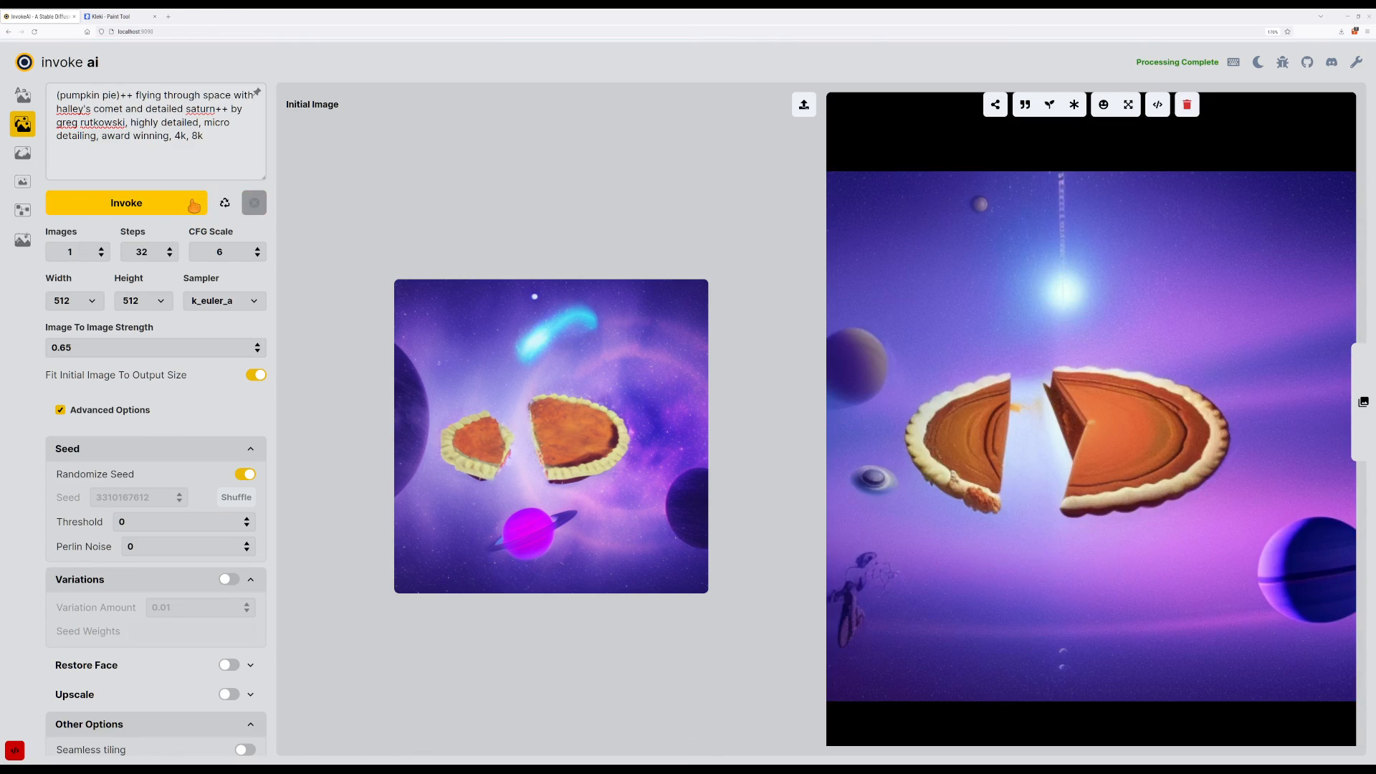
pyautogui.click(195, 207)
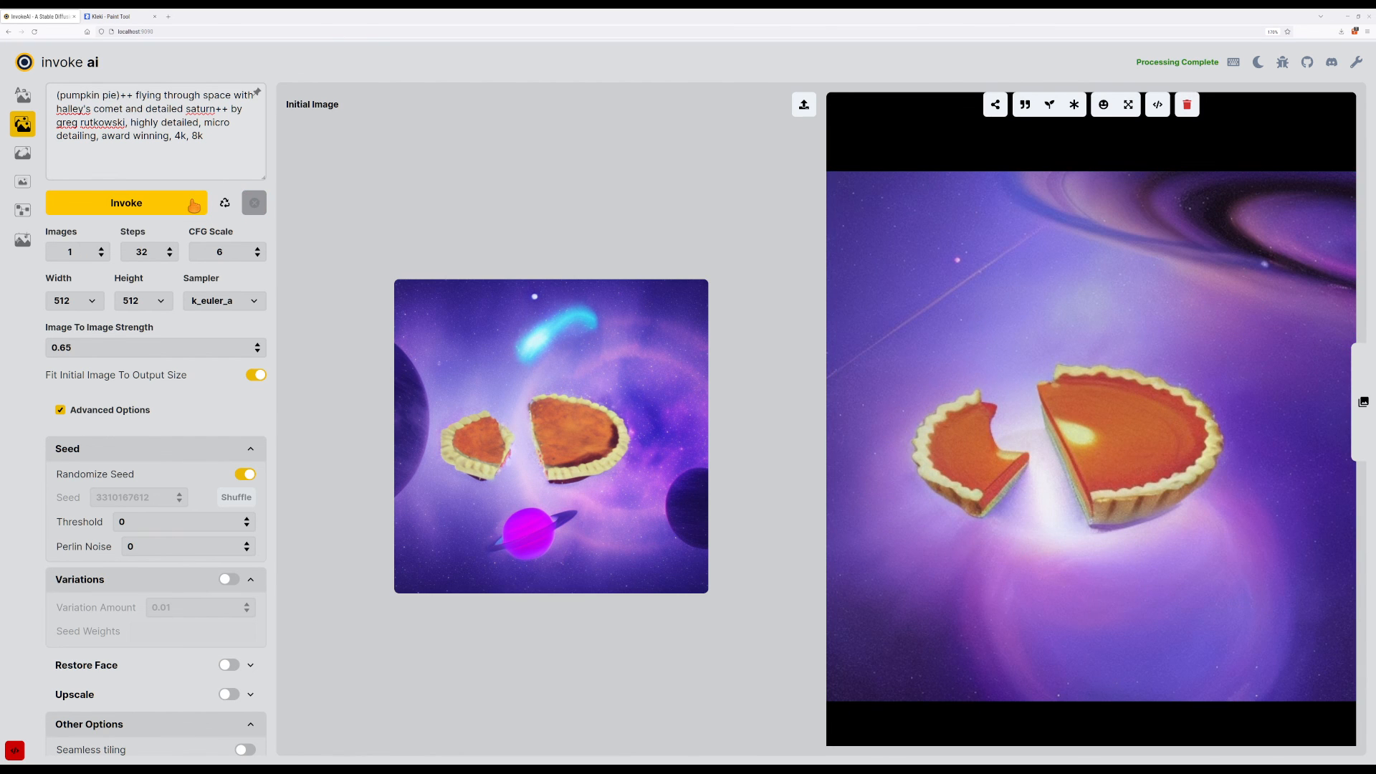
pyautogui.click(195, 207)
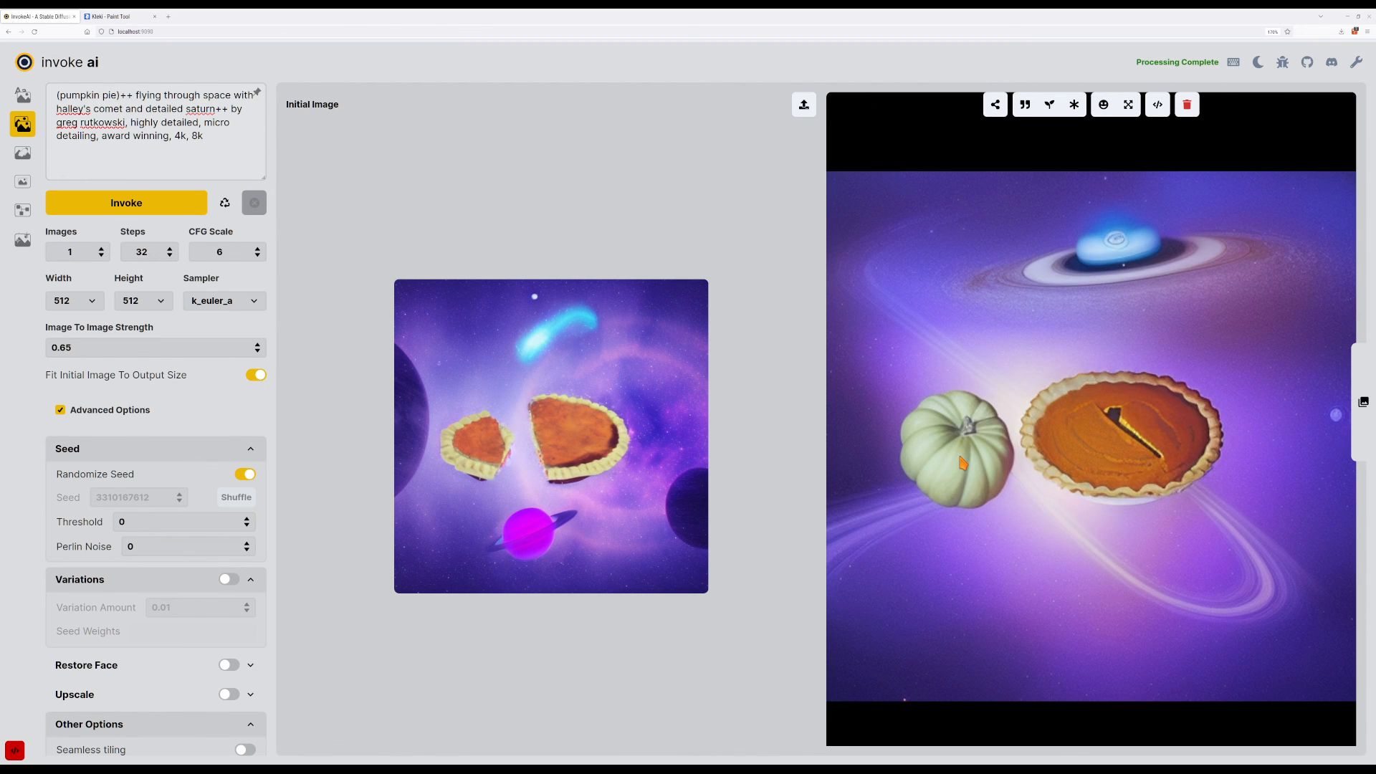
pyautogui.hotkey('ctrl', 'Return')
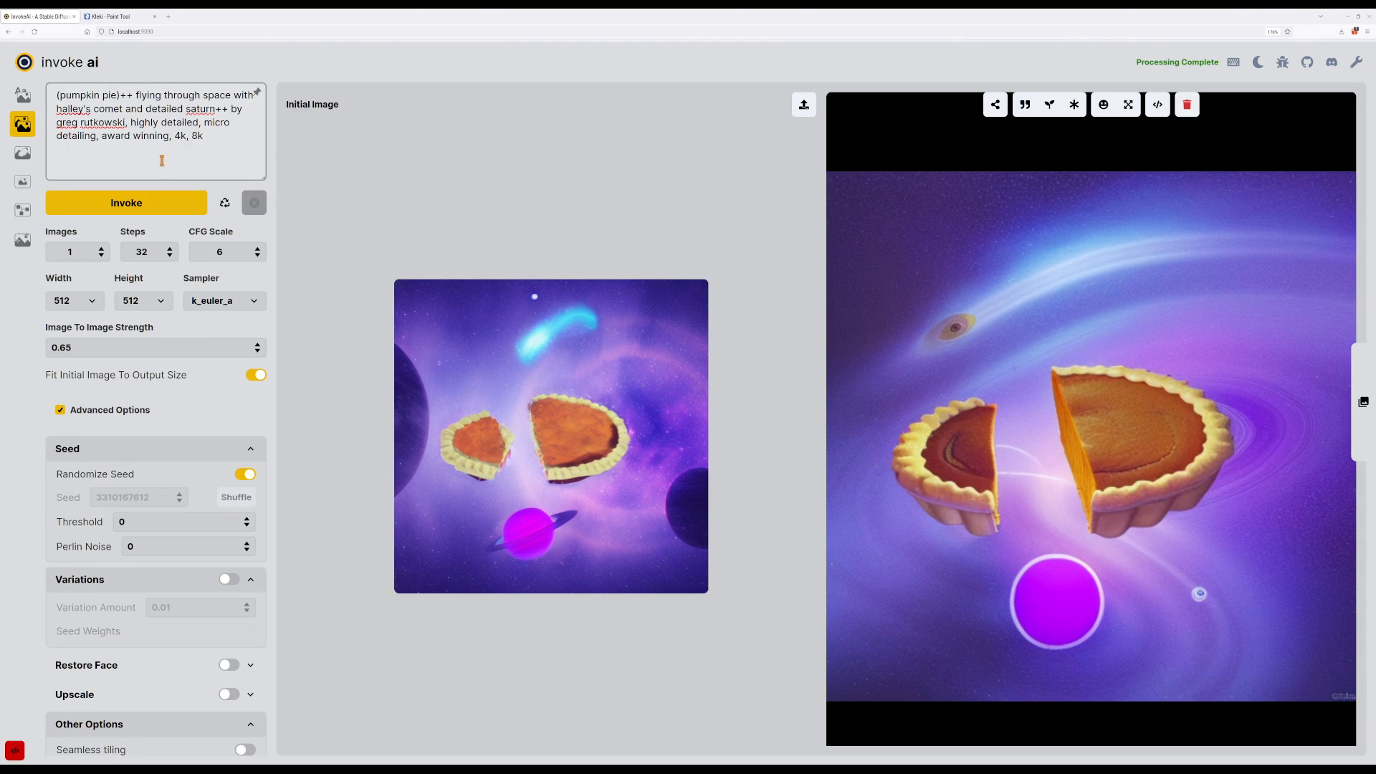
pyautogui.hotkey('ctrl', 'Return')
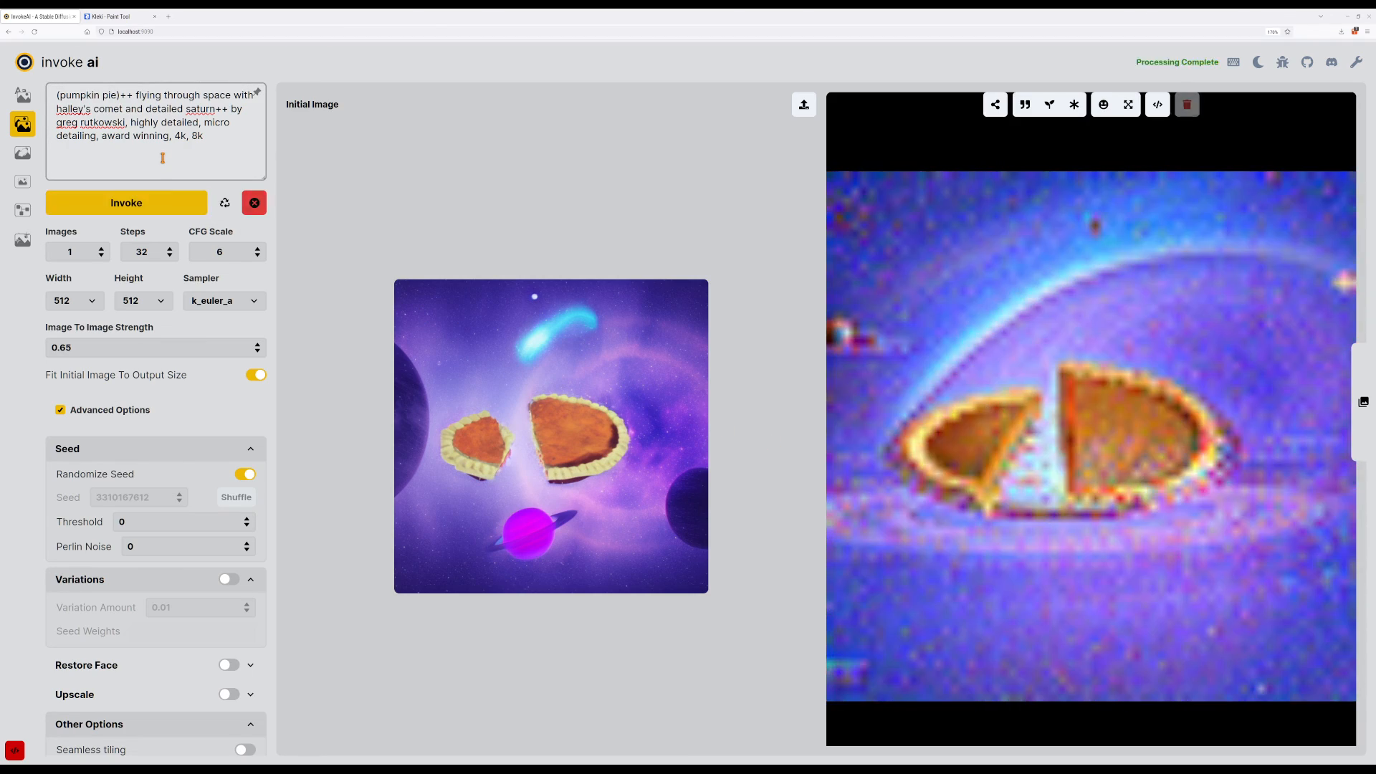
pyautogui.hotkey('ctrl', 'Return')
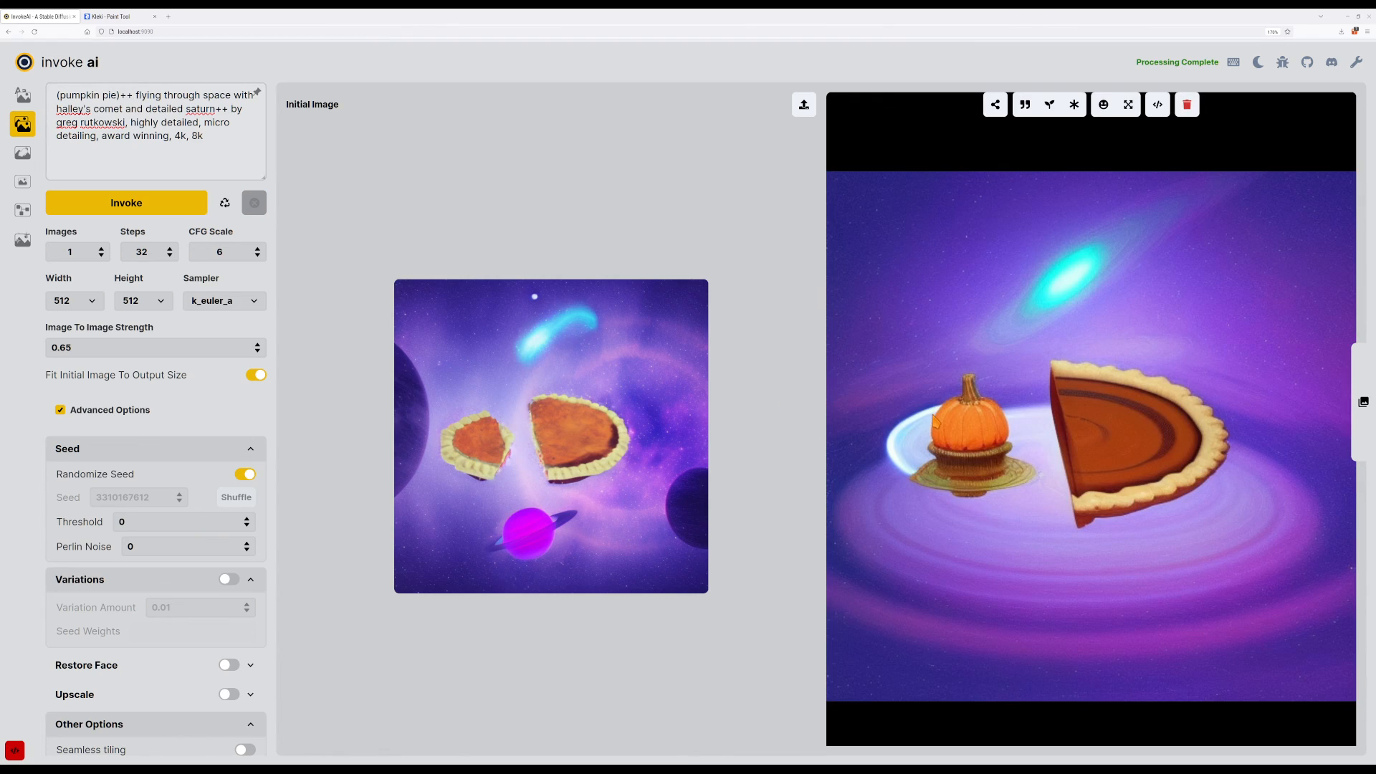
pyautogui.hotkey('ctrl', 'Return')
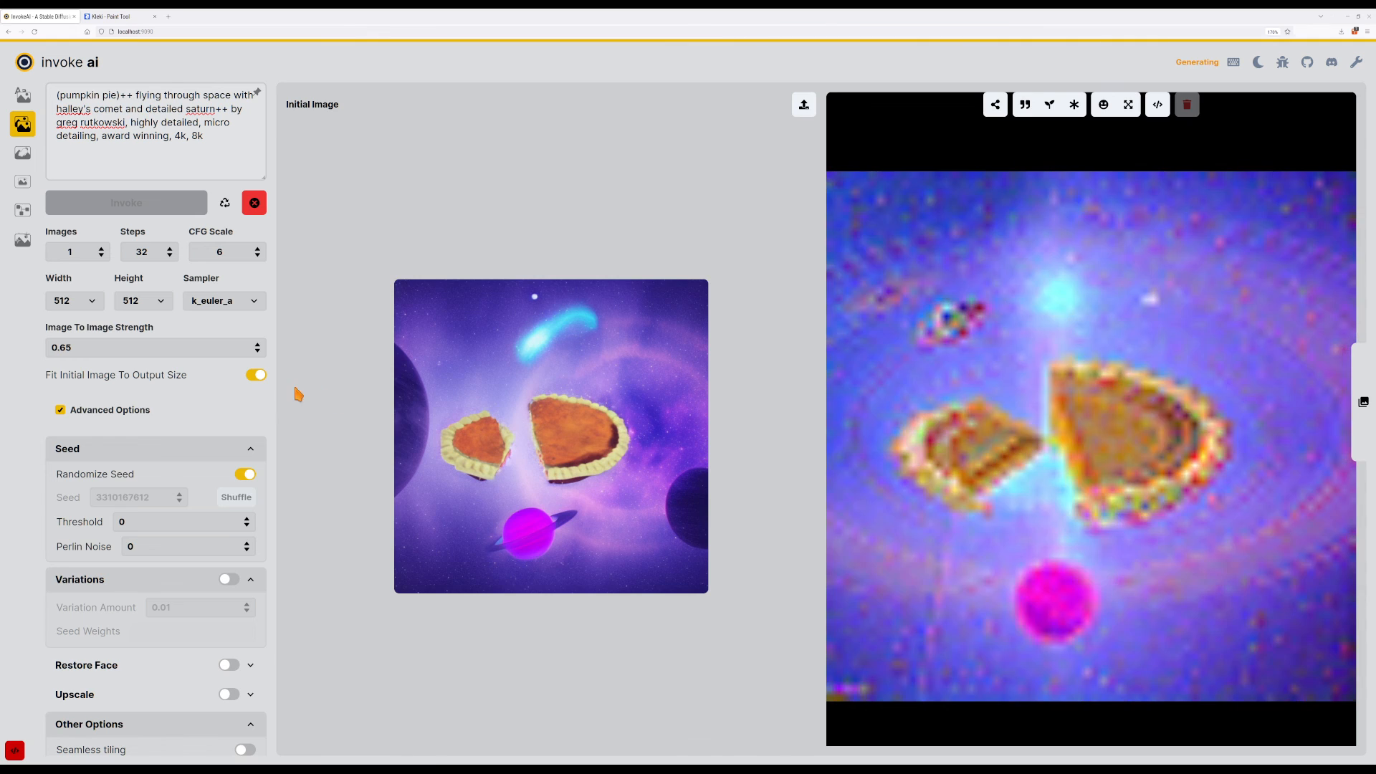
pyautogui.hotkey('ctrl', 'Return')
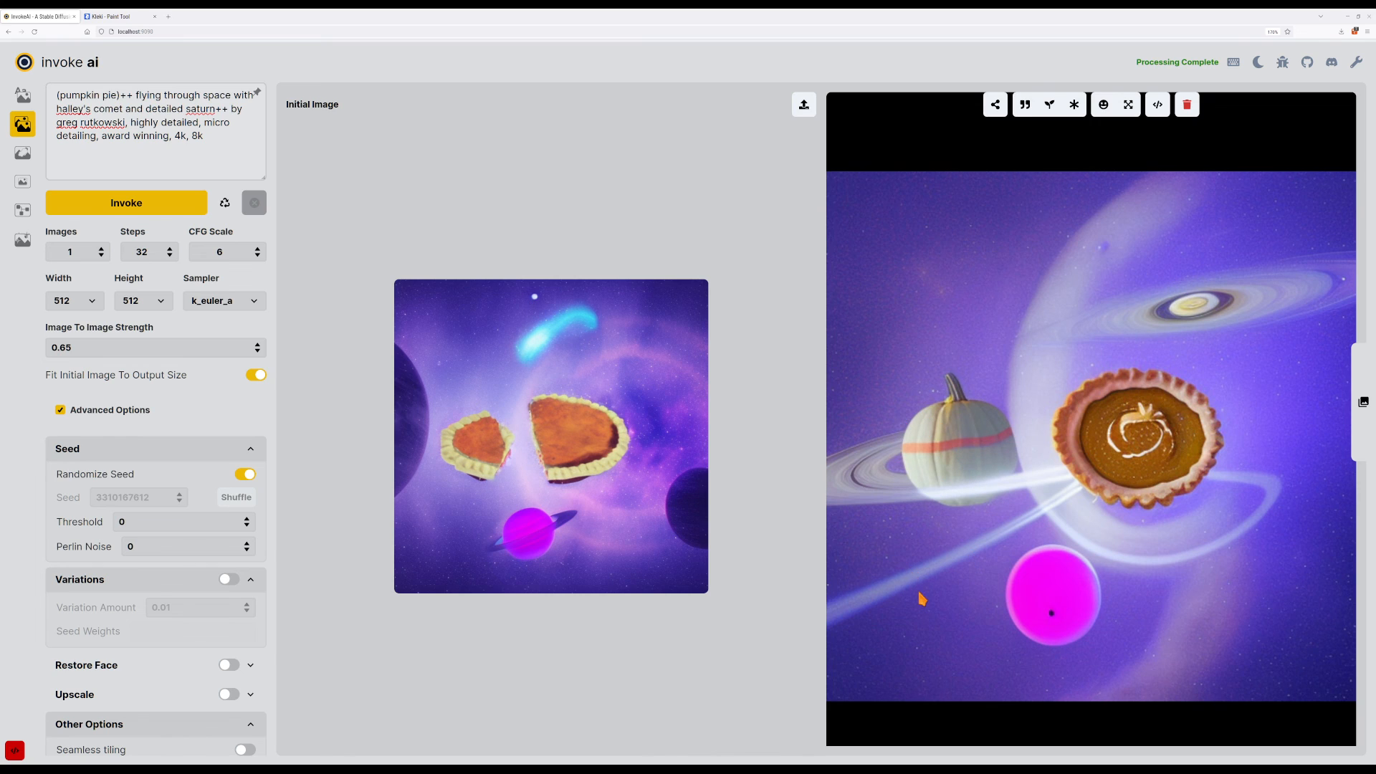
pyautogui.hotkey('ctrl', 'Return')
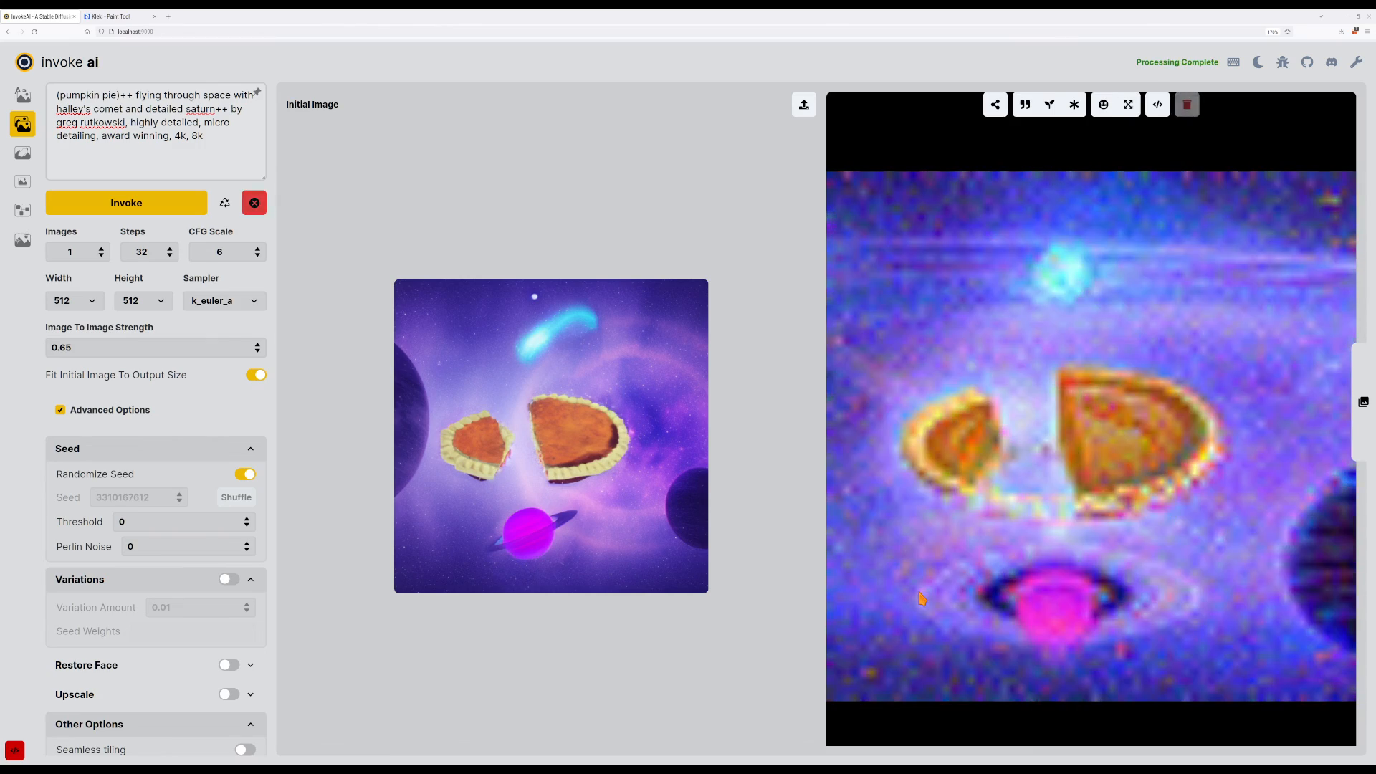
pyautogui.hotkey('ctrl', 'Return')
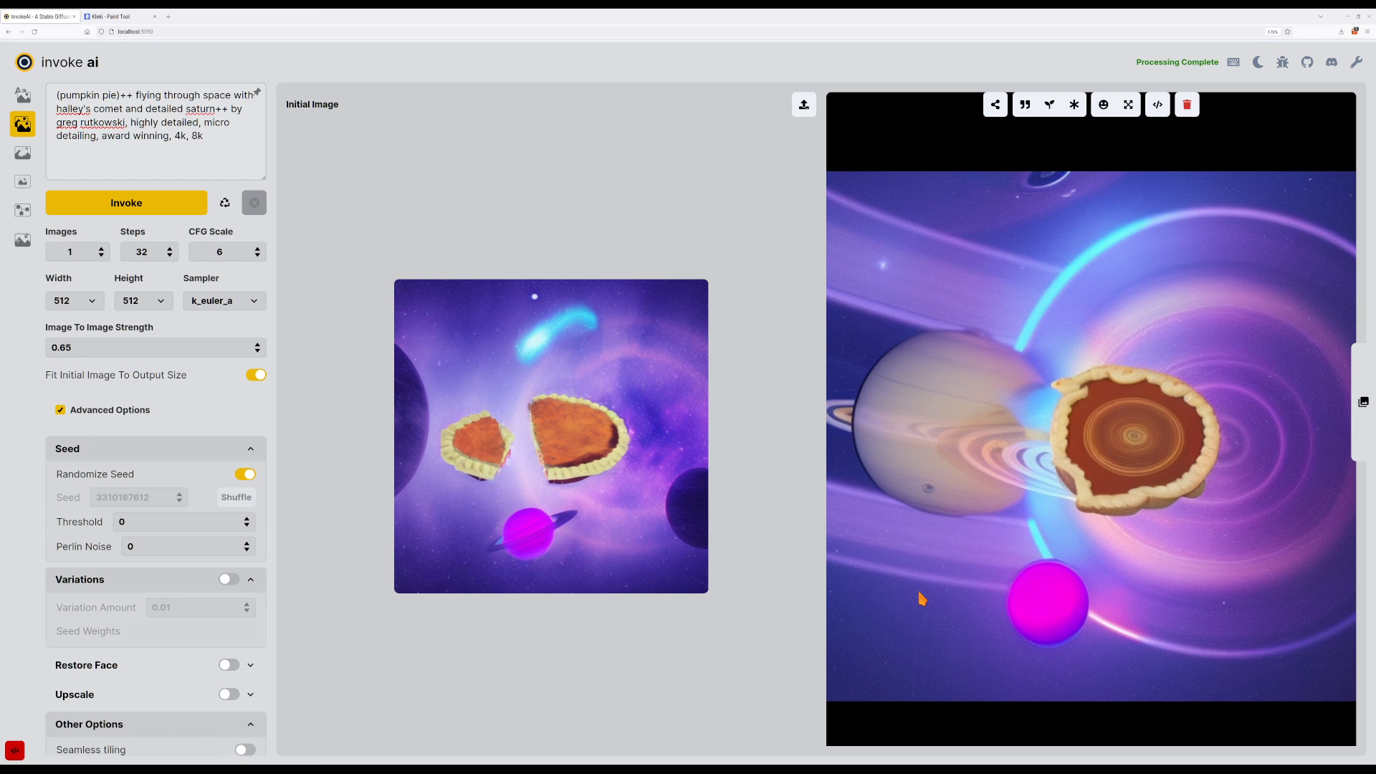
pyautogui.hotkey('ctrl', 'Return')
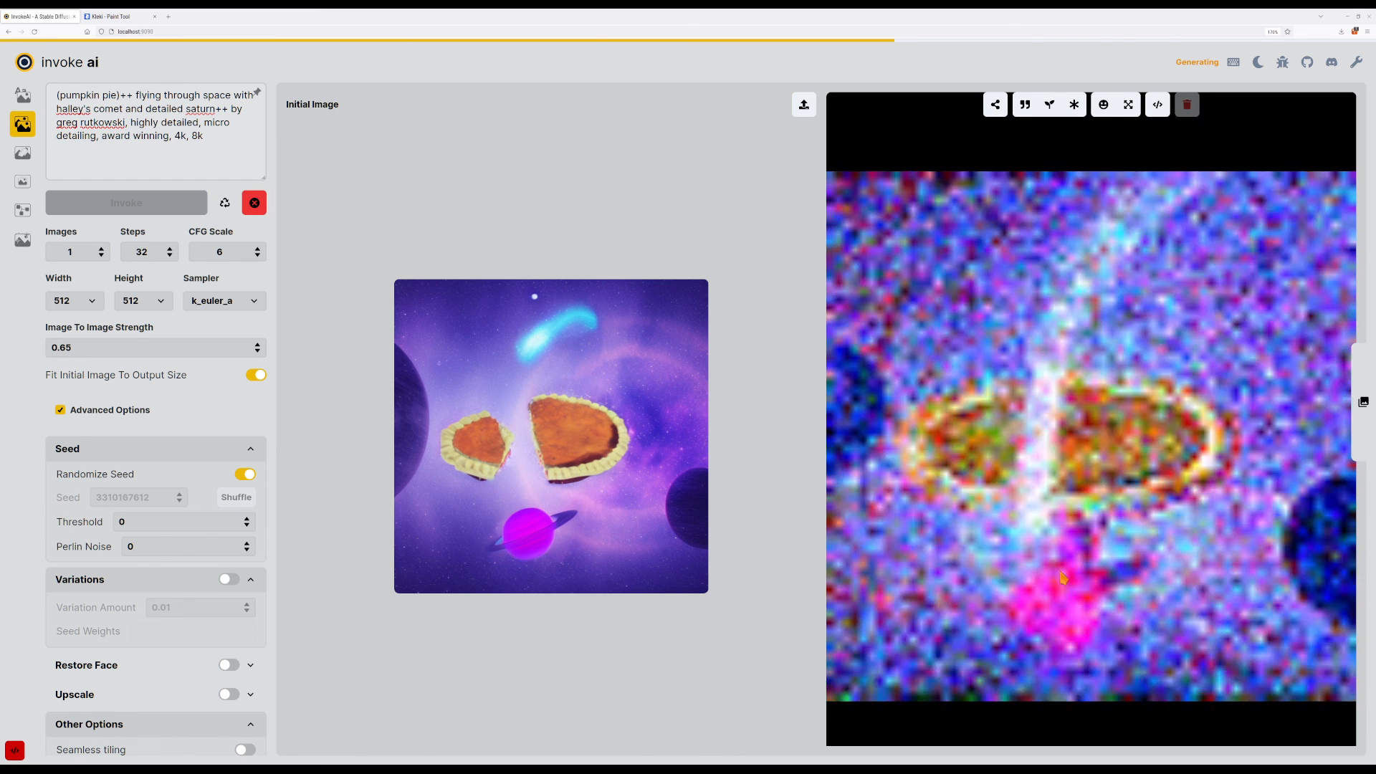
pyautogui.hotkey('ctrl', 'Return')
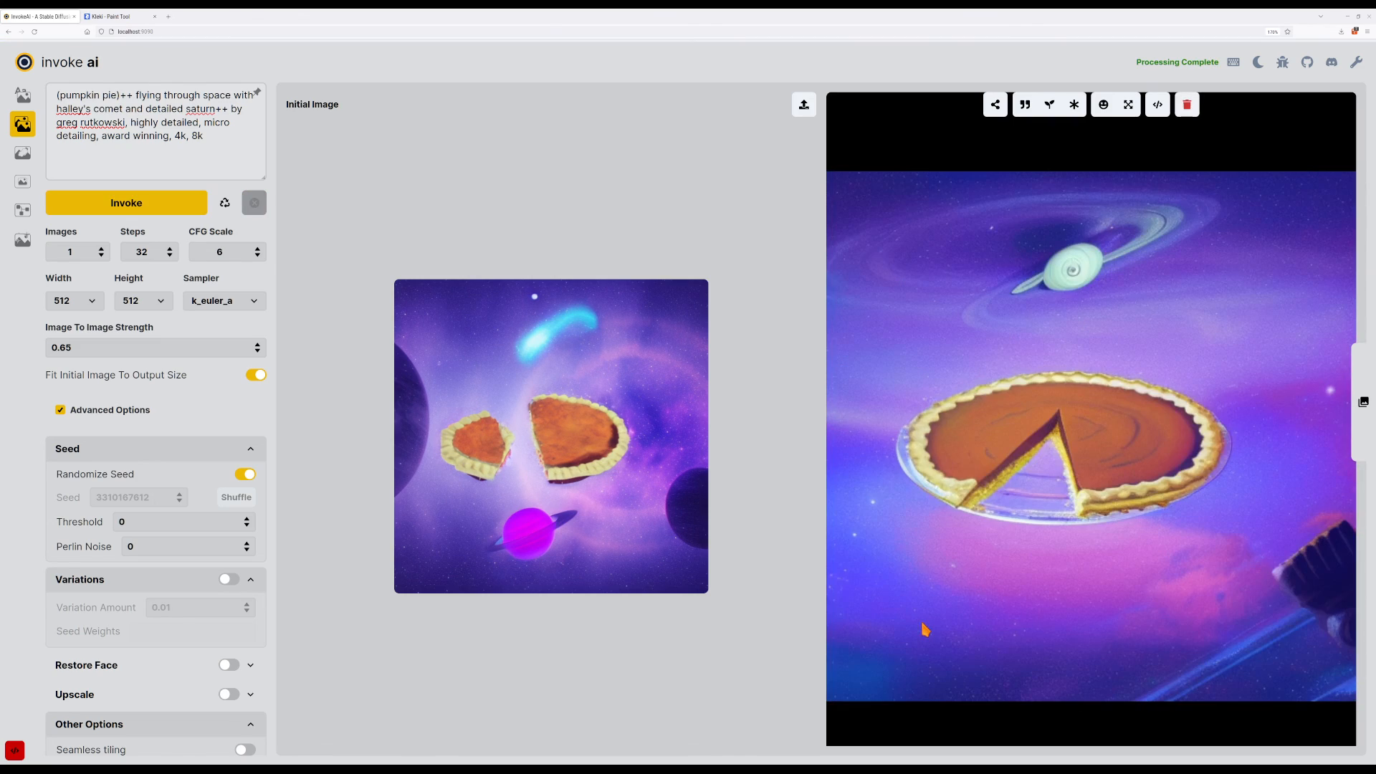
pyautogui.hotkey('ctrl', 'Return')
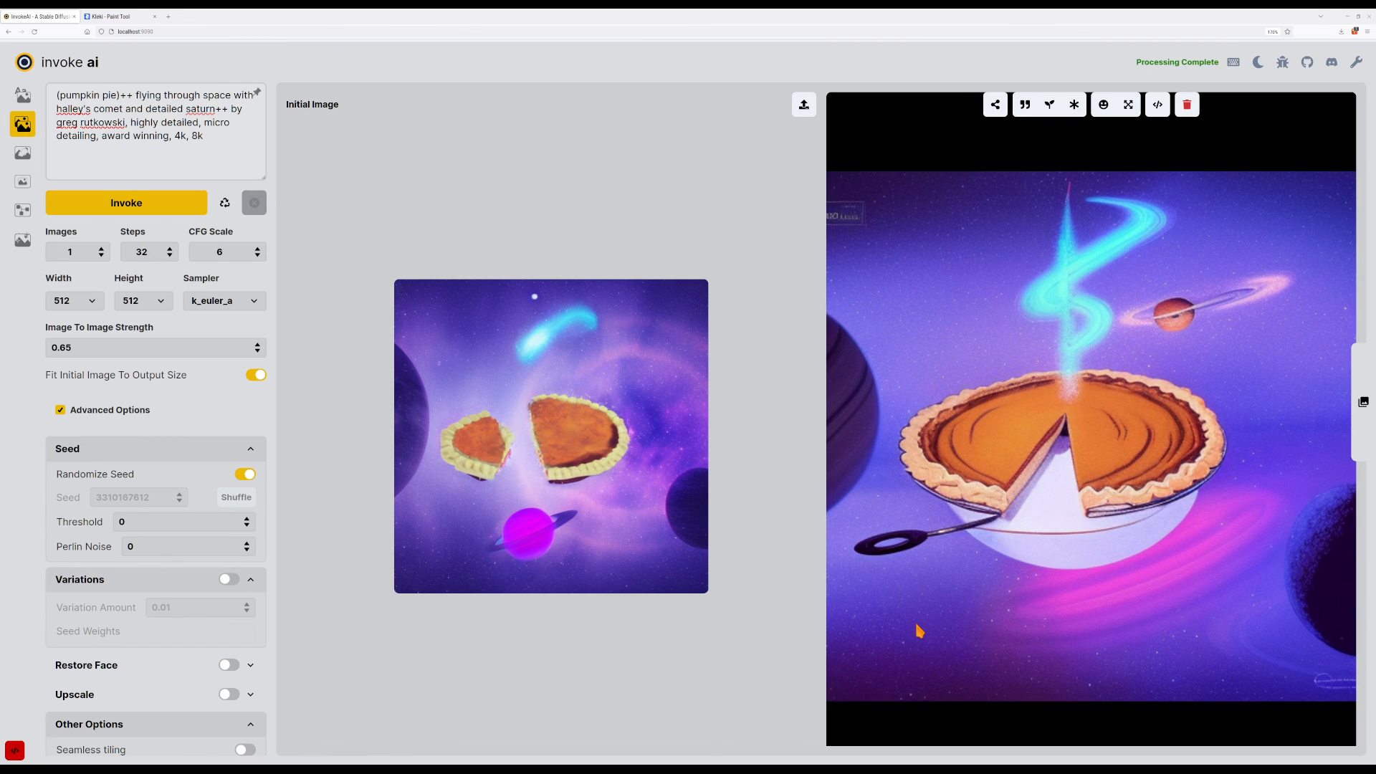
pyautogui.hotkey('ctrl', 'Return')
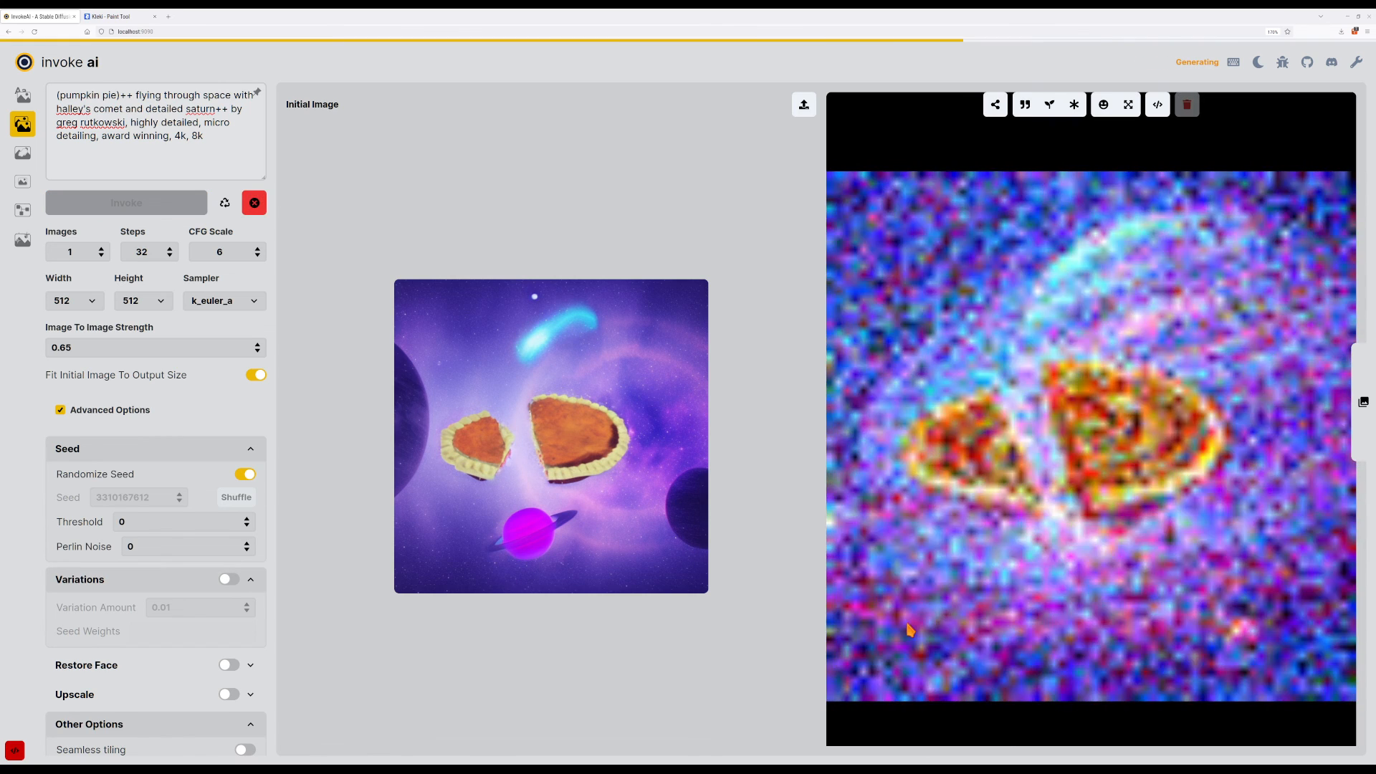
pyautogui.hotkey('ctrl', 'Return')
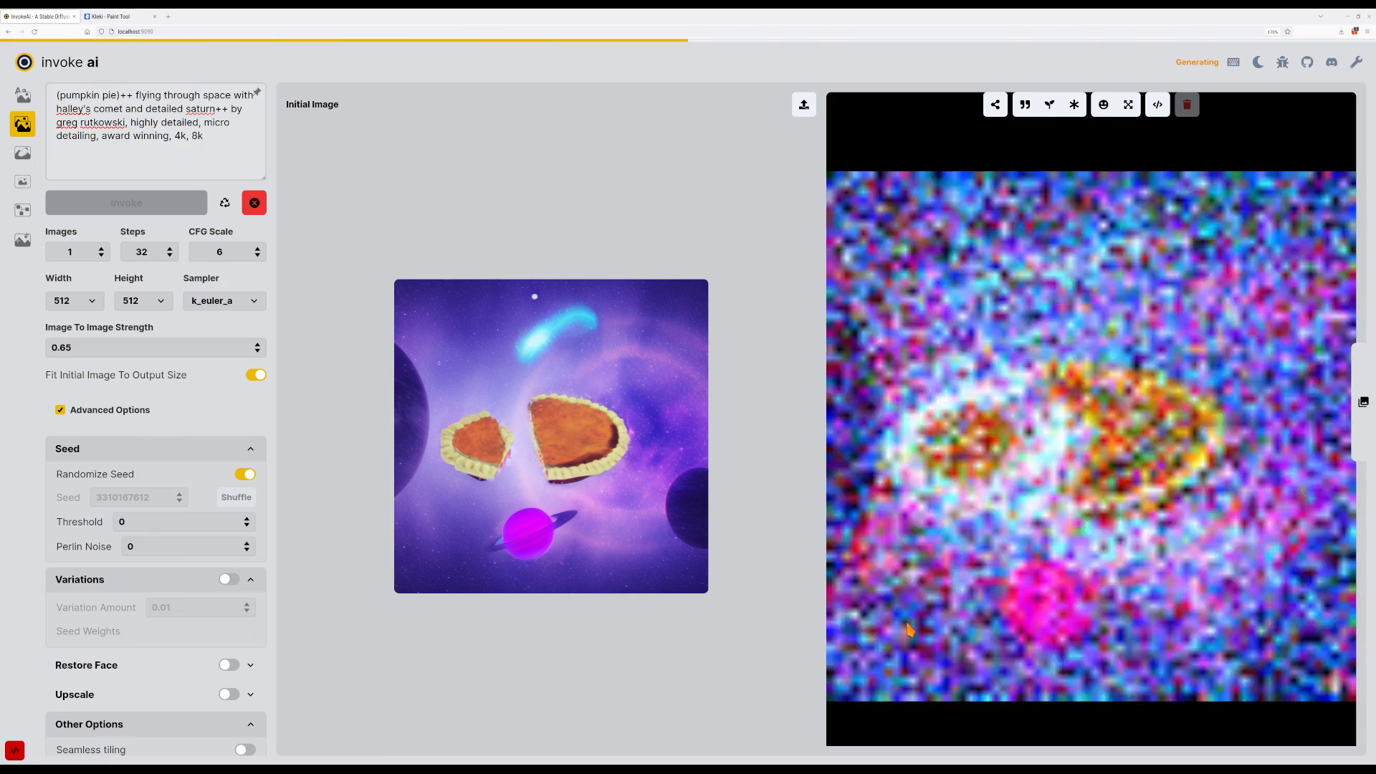
pyautogui.hotkey('ctrl', 'Return')
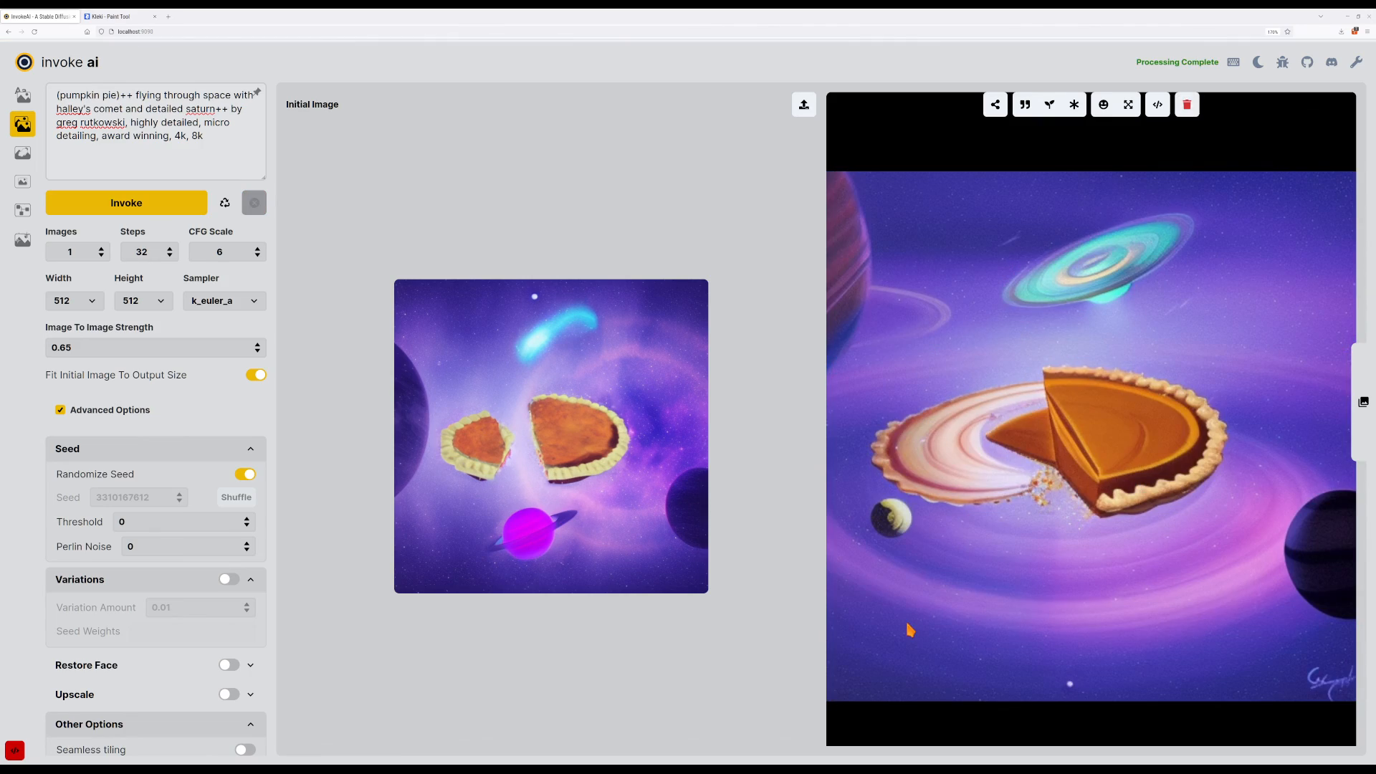
pyautogui.hotkey('ctrl', 'Return')
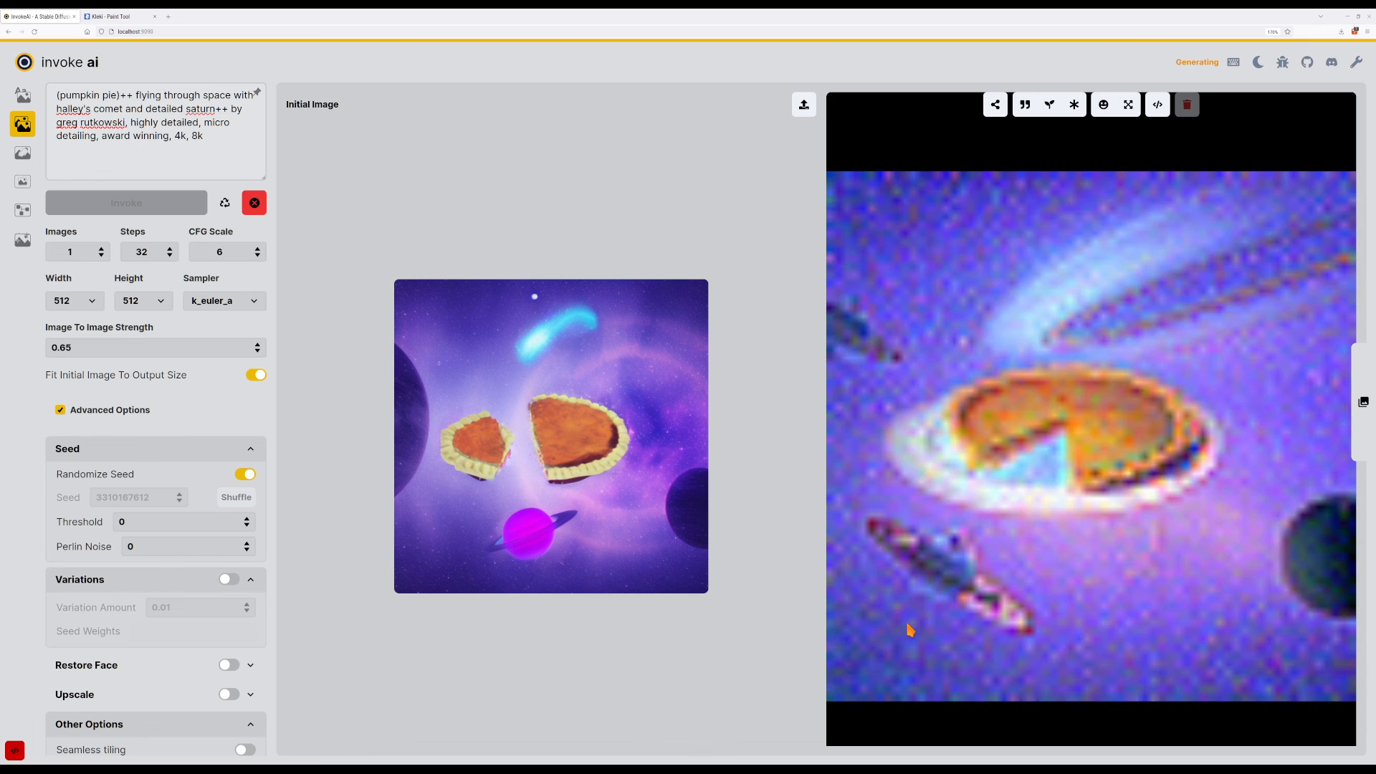